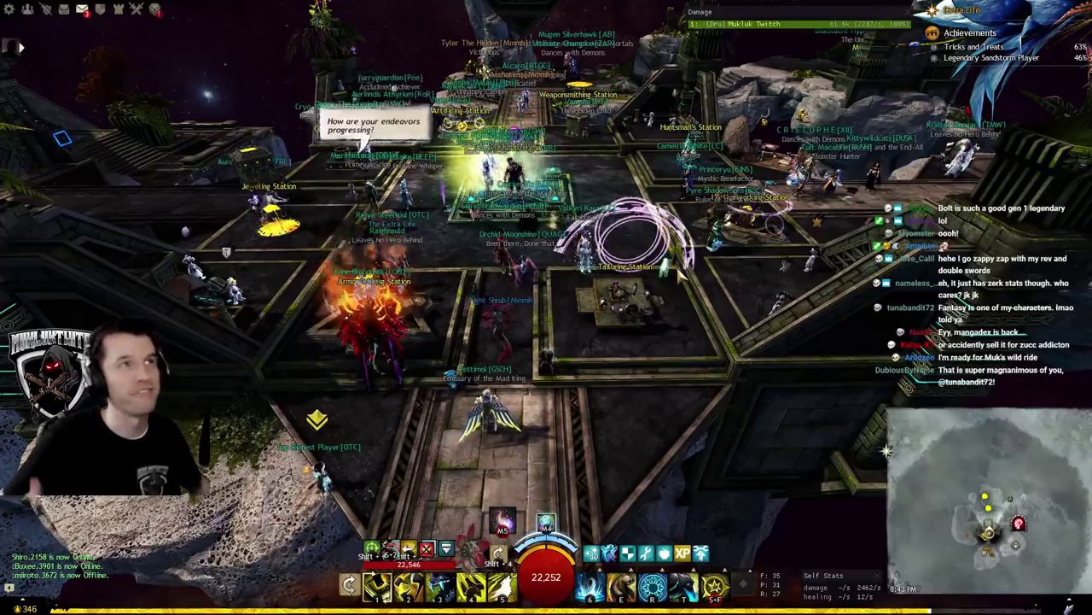
{"action": "scroll", "coordinate": [766, 273], "scroll_direction": "up", "scroll_amount": 2}
{"action": "left_click_drag", "start_coordinate": [556, 357], "coordinate": [667, 433]}
{"action": "key", "text": "Escape"}
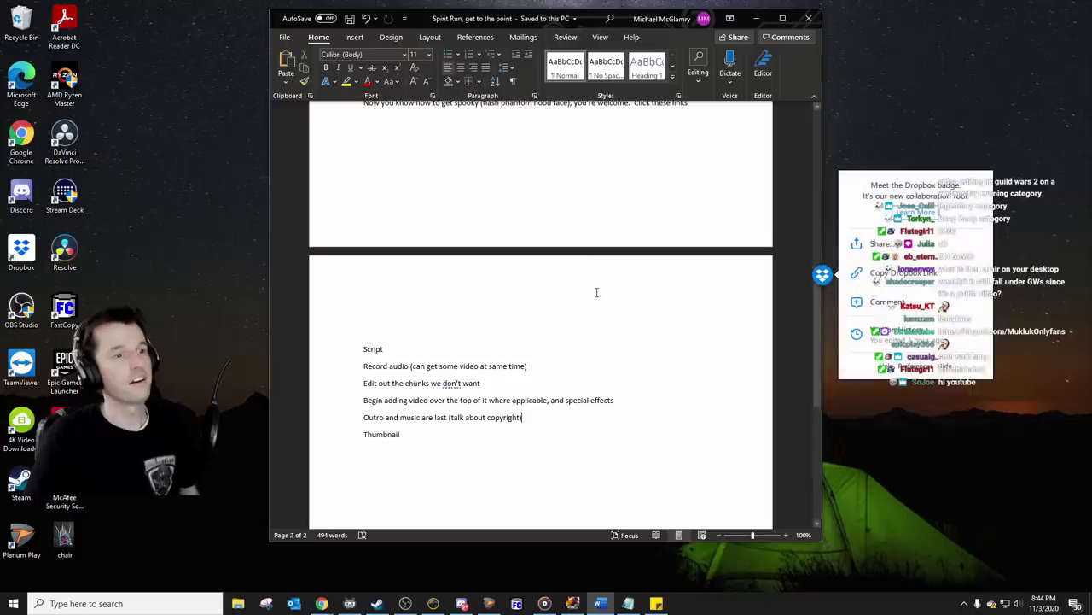
Step: Enlarge the window of the Spirit Run script document and hide the Dropbox badge attached to it
{"action": "scroll", "coordinate": [595, 290], "scroll_direction": "up", "scroll_amount": 10}
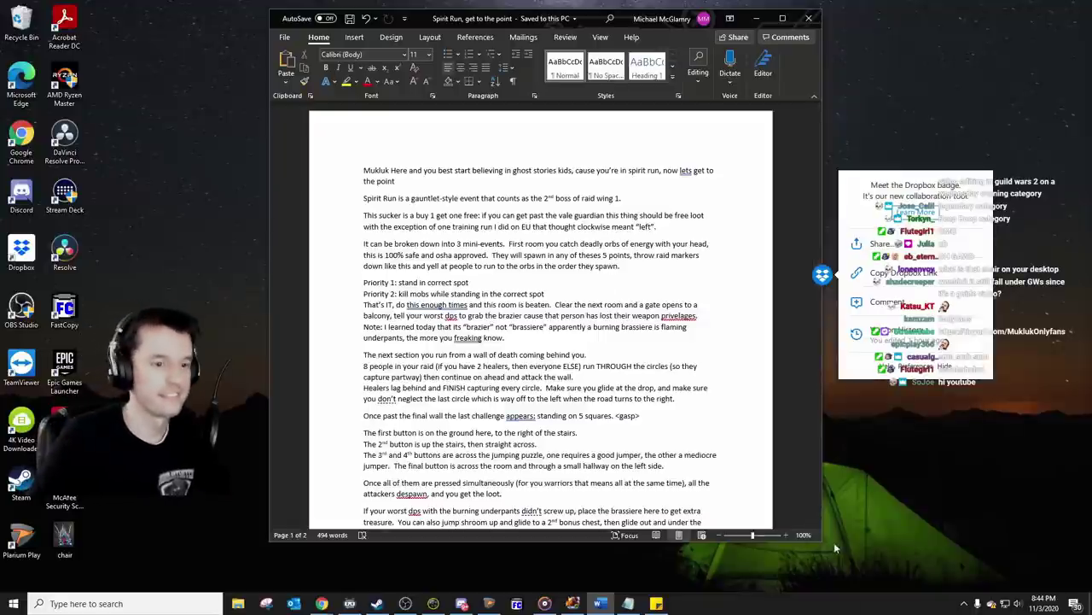
{"action": "left_click_drag", "start_coordinate": [817, 536], "coordinate": [829, 575]}
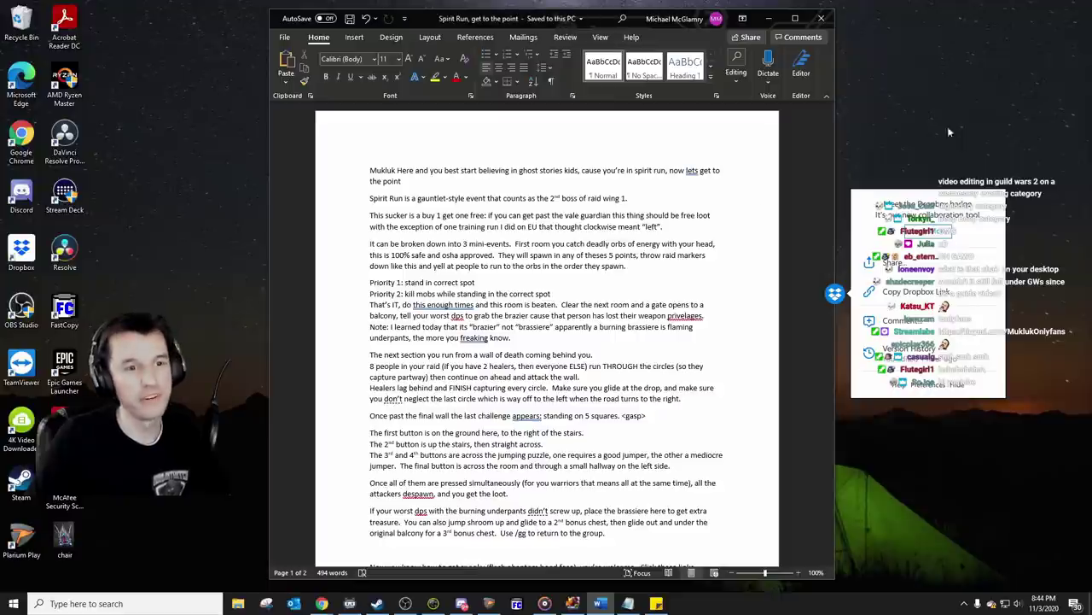
{"action": "left_click", "coordinate": [952, 383]}
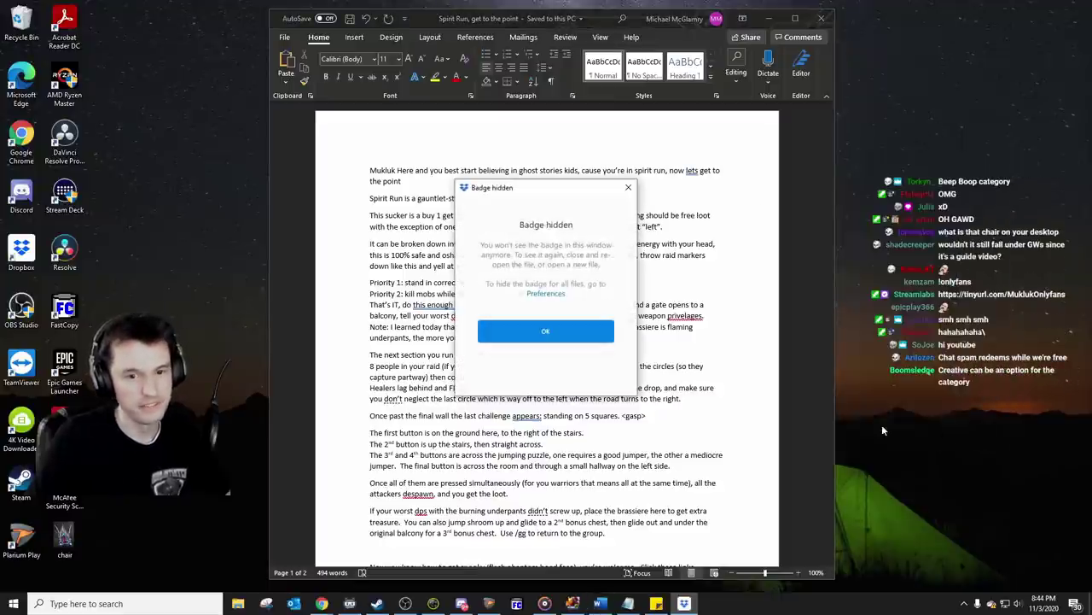
{"action": "left_click", "coordinate": [555, 335]}
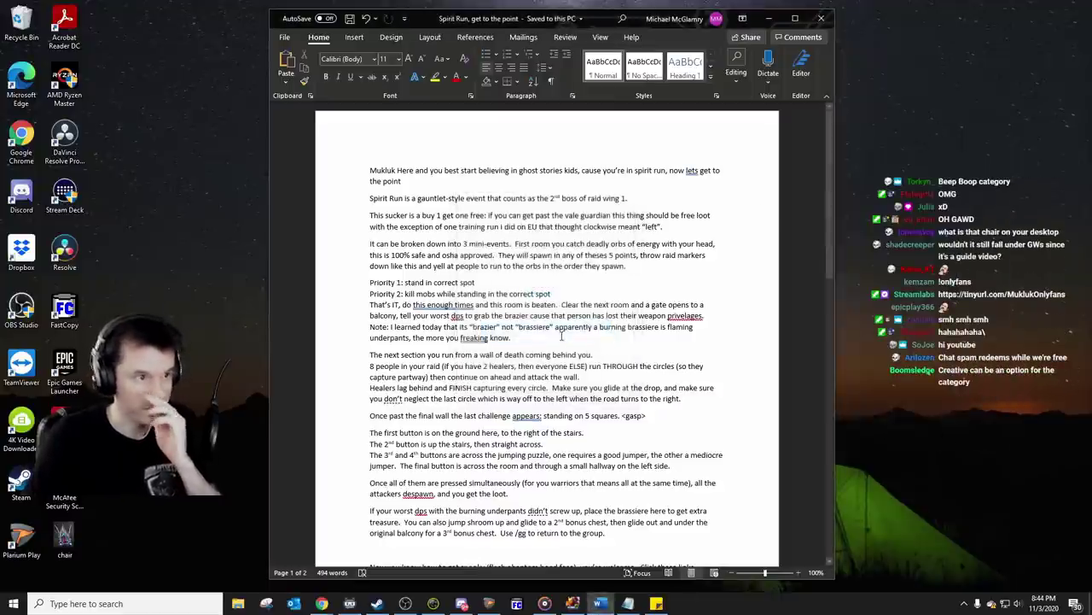
Step: Read through the Spirit Run video script on the first page, from the opening line to the outro
{"action": "scroll", "coordinate": [612, 188], "scroll_direction": "down", "scroll_amount": 1}
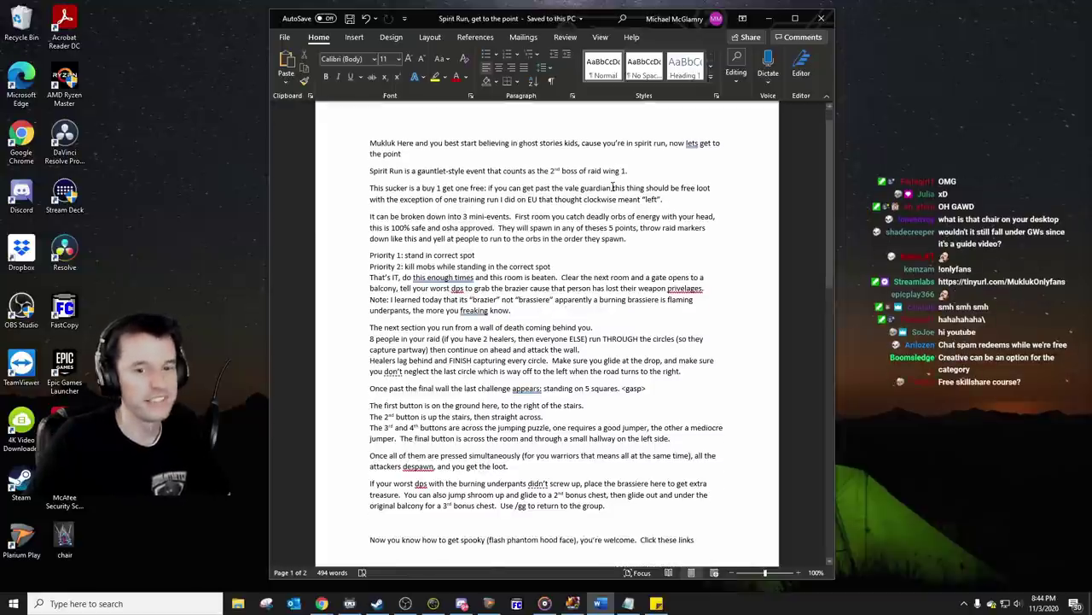
{"action": "scroll", "coordinate": [612, 188], "scroll_direction": "up", "scroll_amount": 1}
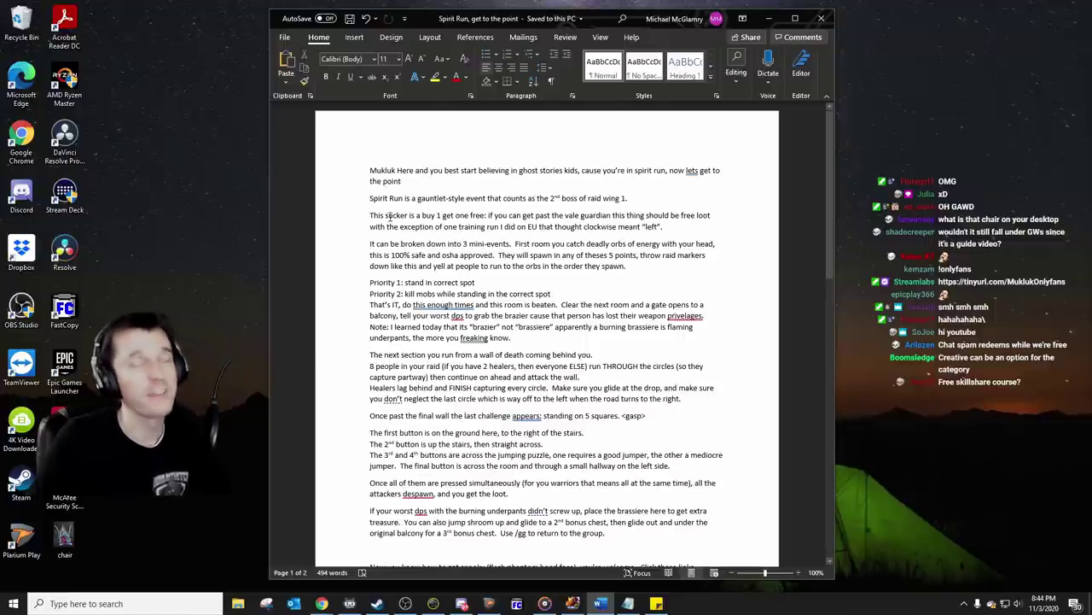
{"action": "scroll", "coordinate": [435, 183], "scroll_direction": "down", "scroll_amount": 1}
{"action": "scroll", "coordinate": [434, 184], "scroll_direction": "up", "scroll_amount": 1}
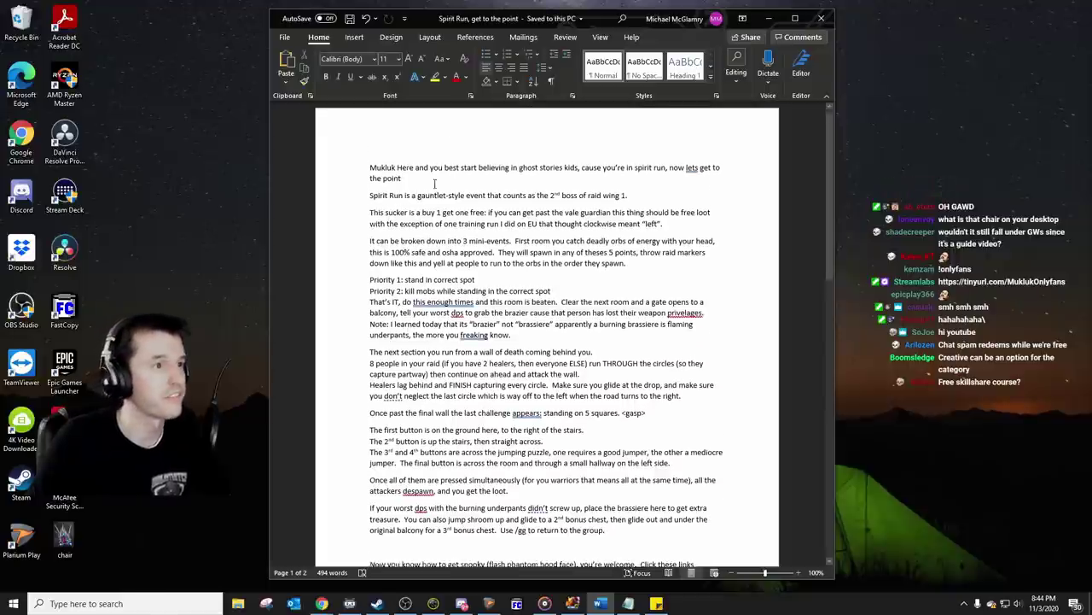
{"action": "scroll", "coordinate": [582, 365], "scroll_direction": "down", "scroll_amount": 3}
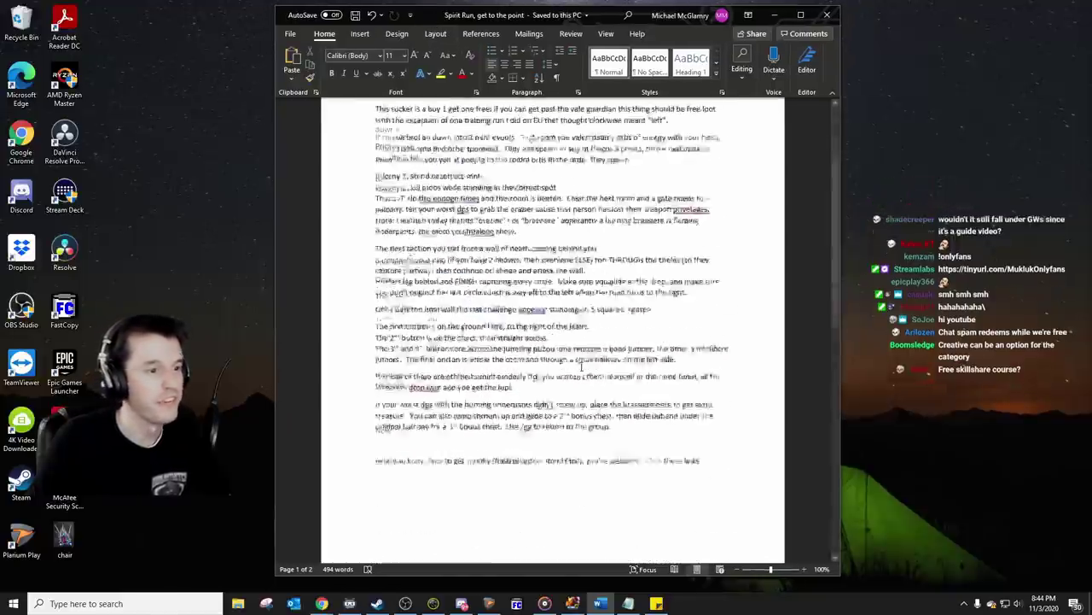
{"action": "scroll", "coordinate": [582, 366], "scroll_direction": "up", "scroll_amount": 4}
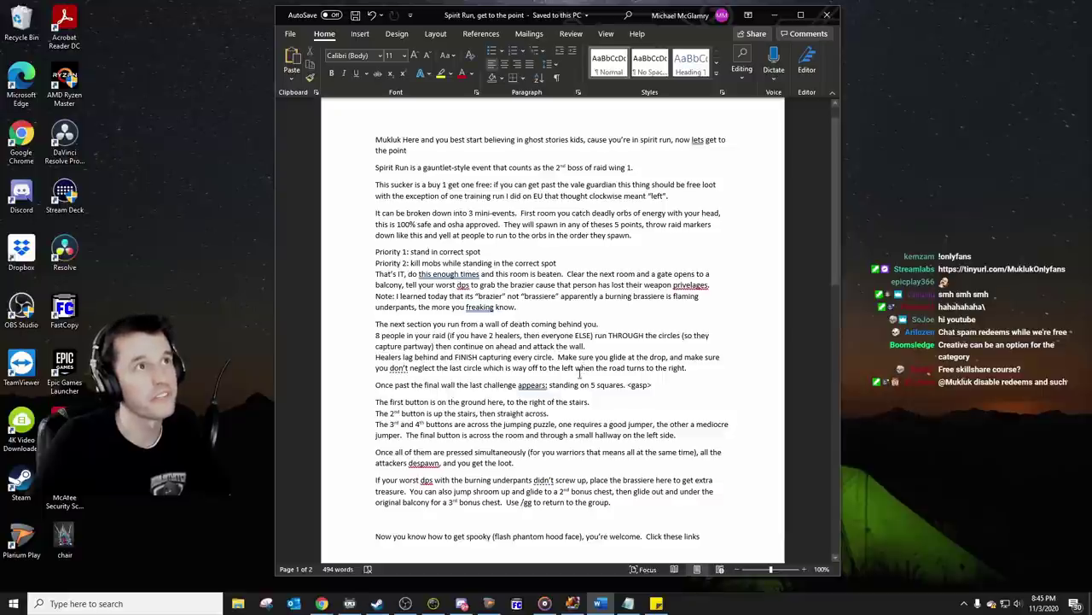
{"action": "scroll", "coordinate": [579, 373], "scroll_direction": "down", "scroll_amount": 1}
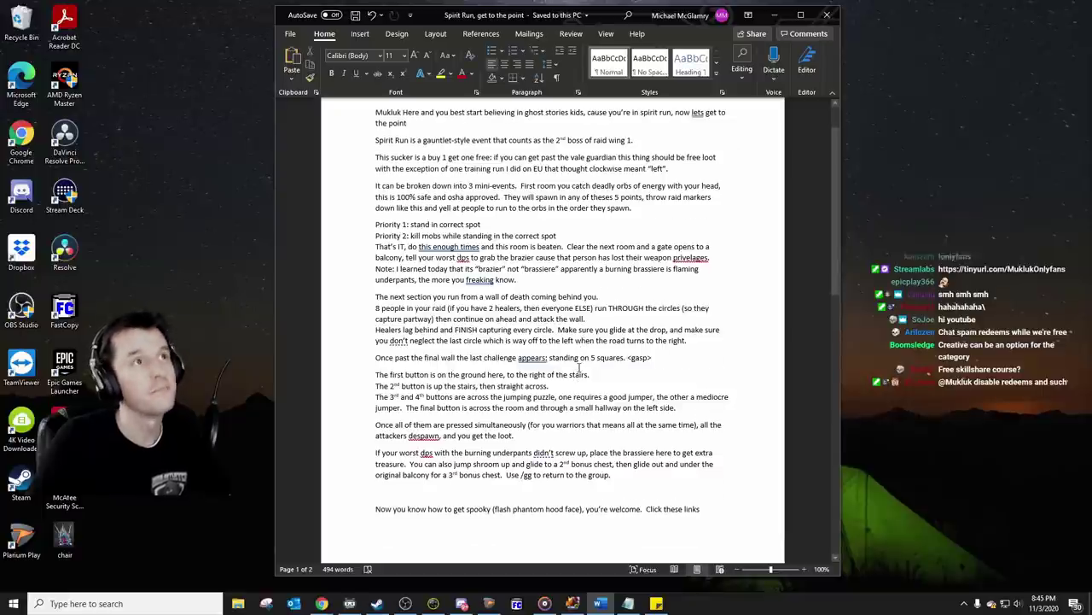
{"action": "scroll", "coordinate": [578, 373], "scroll_direction": "down", "scroll_amount": 1}
{"action": "scroll", "coordinate": [583, 358], "scroll_direction": "up", "scroll_amount": 1}
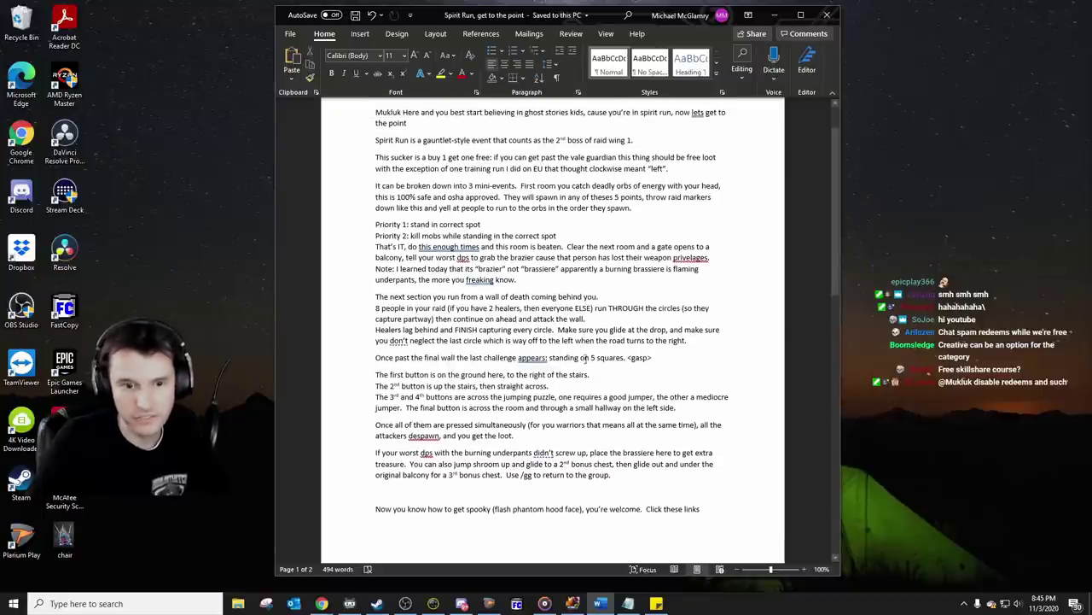
Step: Examine the video production checklist on the second page, highlighting its "Script" item, and return to the script text
{"action": "scroll", "coordinate": [584, 359], "scroll_direction": "down", "scroll_amount": 15}
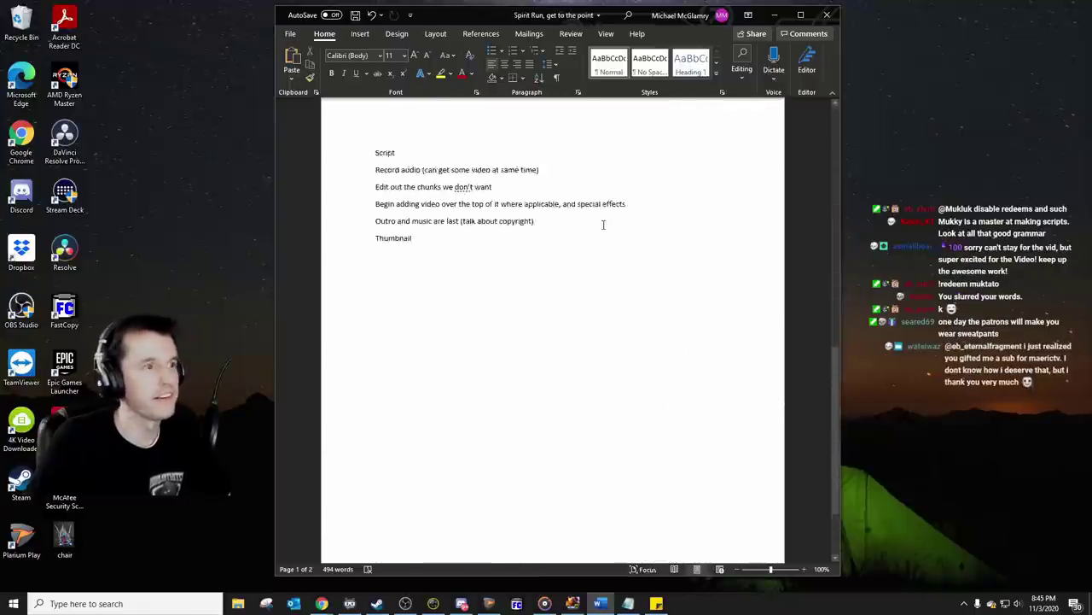
{"action": "scroll", "coordinate": [603, 225], "scroll_direction": "up", "scroll_amount": 8}
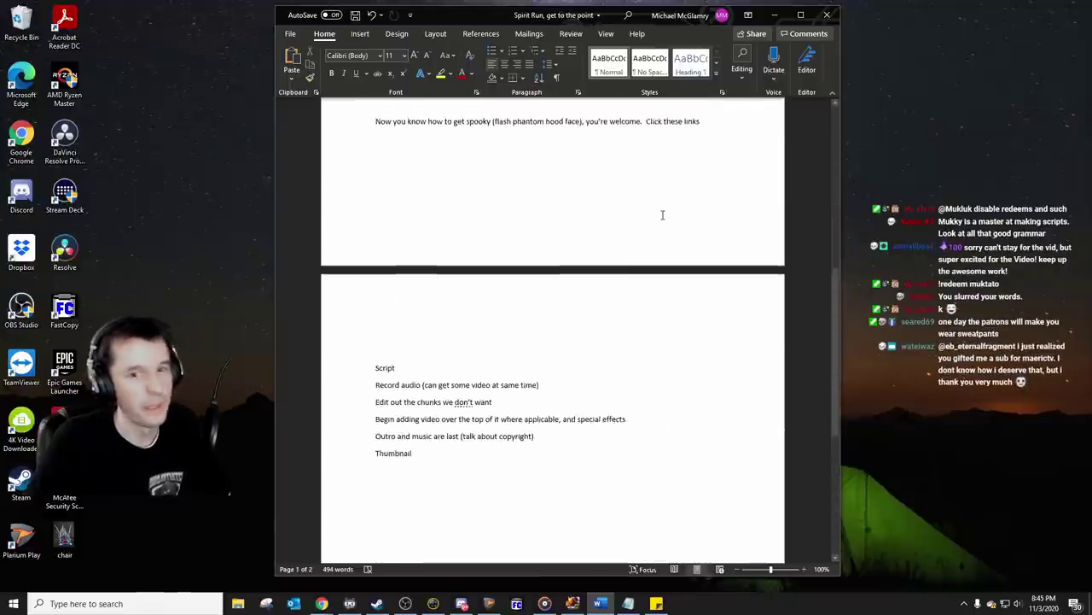
{"action": "scroll", "coordinate": [657, 222], "scroll_direction": "up", "scroll_amount": 15}
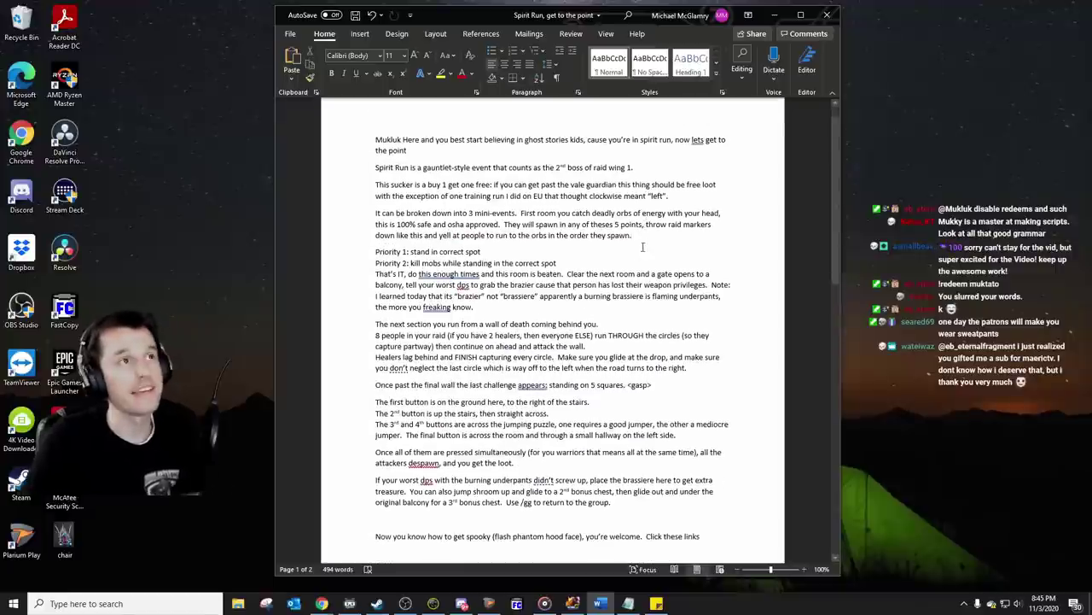
{"action": "scroll", "coordinate": [643, 247], "scroll_direction": "down", "scroll_amount": 15}
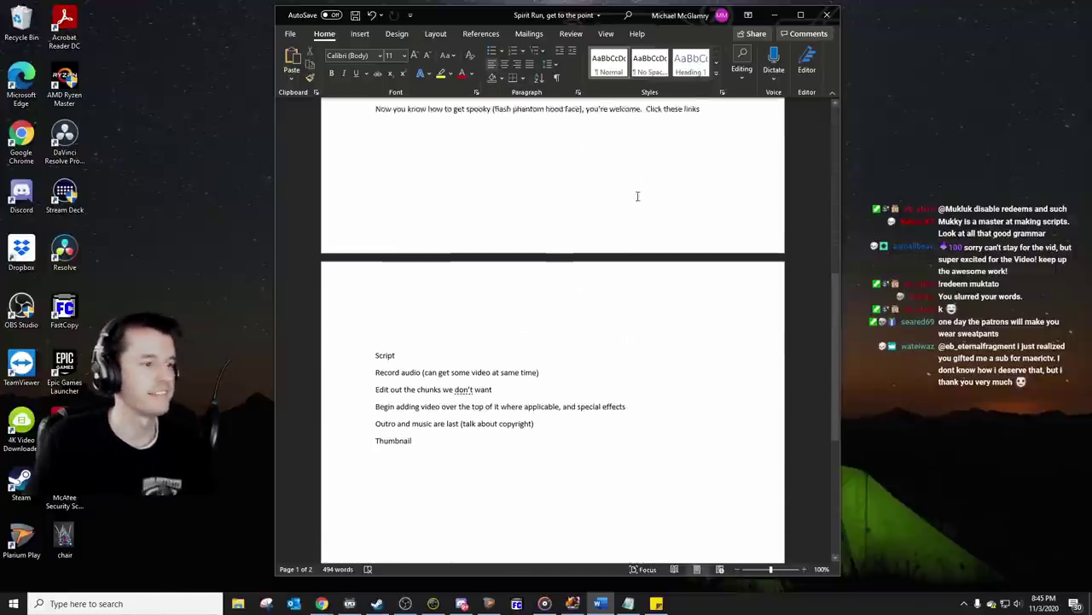
{"action": "scroll", "coordinate": [636, 196], "scroll_direction": "down", "scroll_amount": 1}
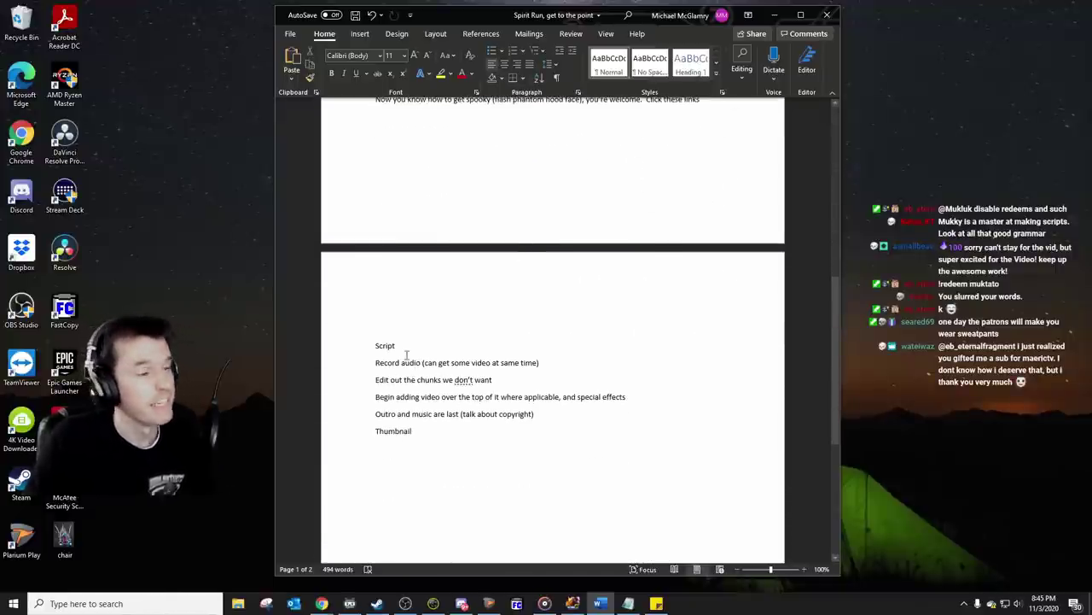
{"action": "left_click_drag", "start_coordinate": [398, 348], "coordinate": [376, 350]}
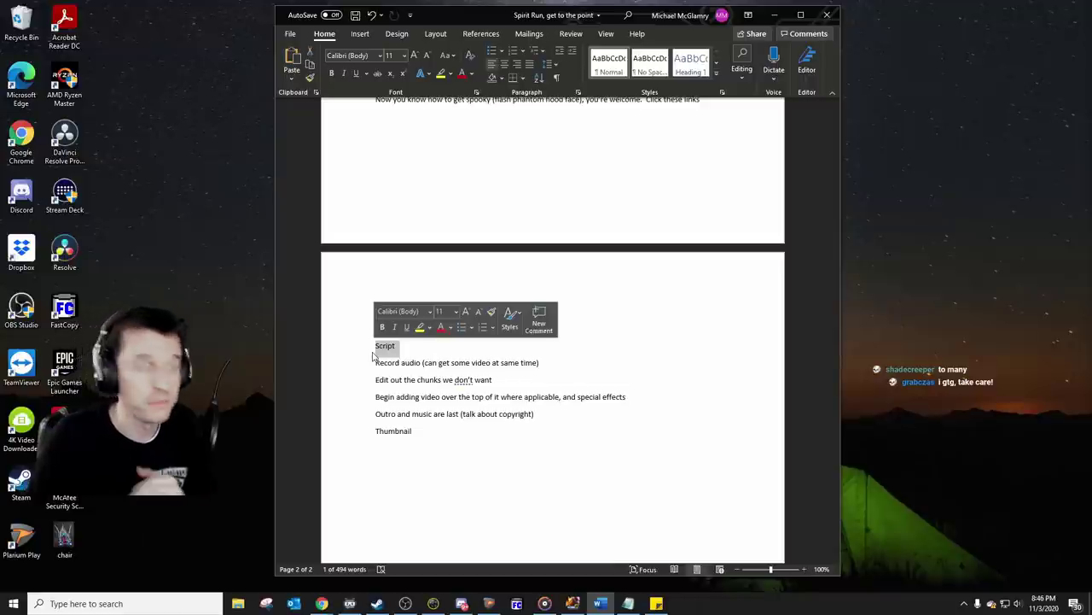
{"action": "scroll", "coordinate": [502, 312], "scroll_direction": "up", "scroll_amount": 8}
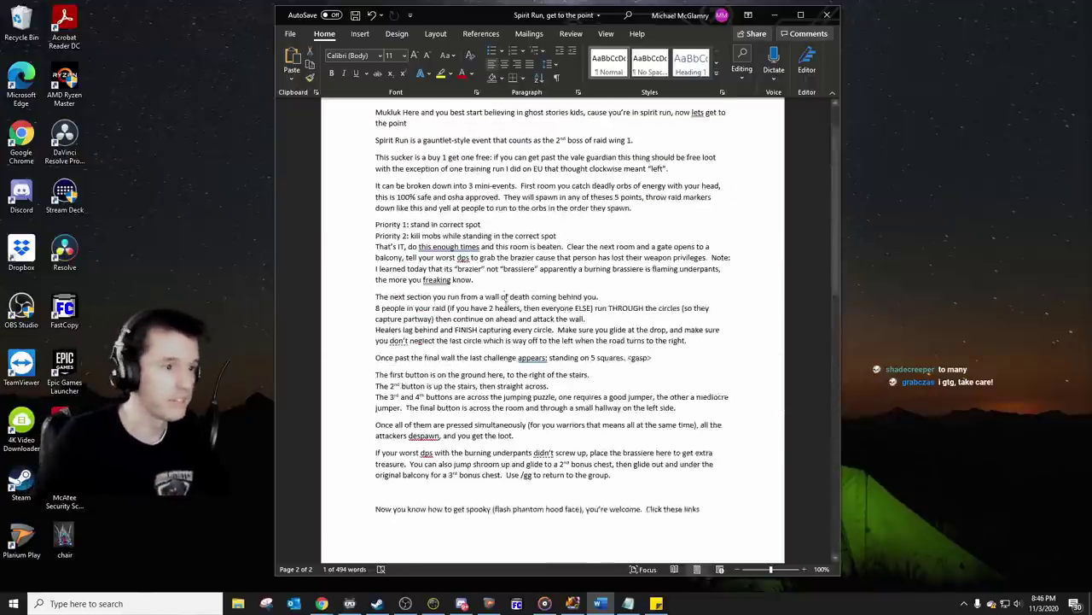
{"action": "scroll", "coordinate": [506, 301], "scroll_direction": "up", "scroll_amount": 1}
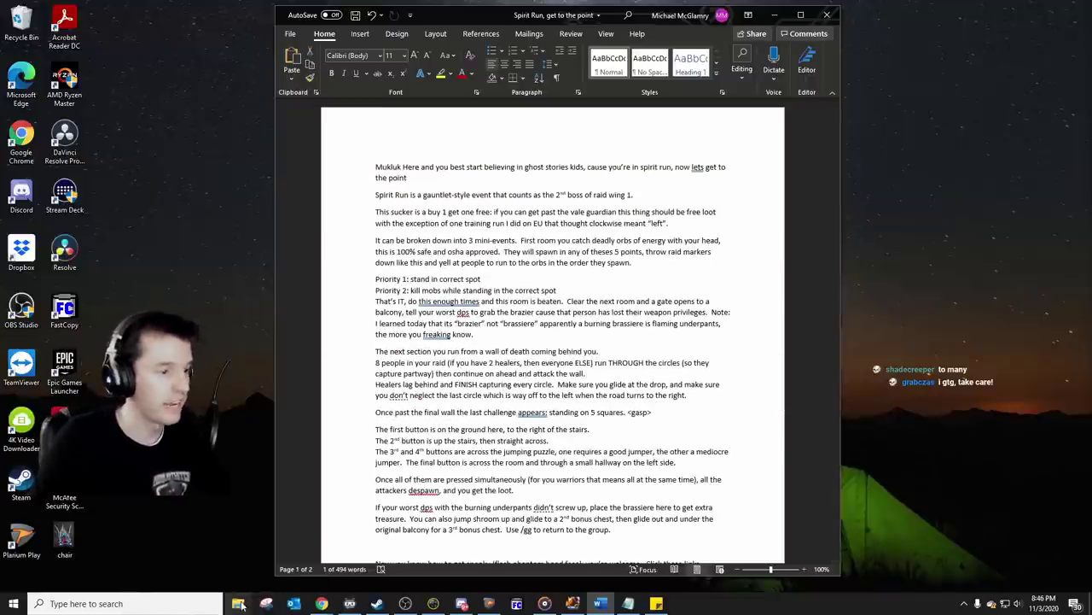
Step: Open the Unused (so far) clips folder in File Explorer and play the "spirit run, gorseval, sabetha footage" video
{"action": "left_click", "coordinate": [239, 603]}
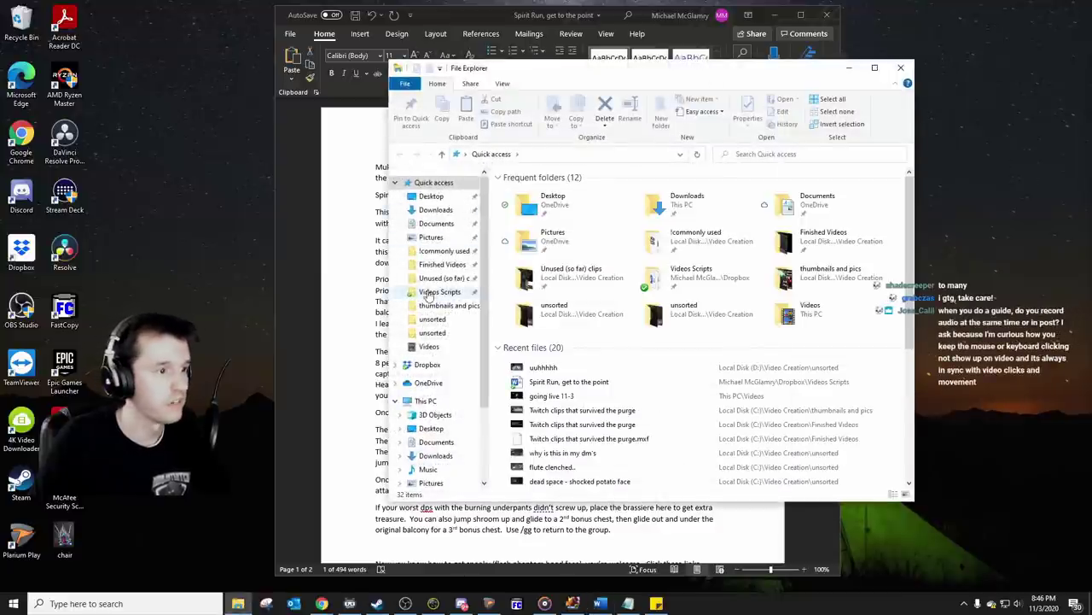
{"action": "left_click", "coordinate": [432, 279]}
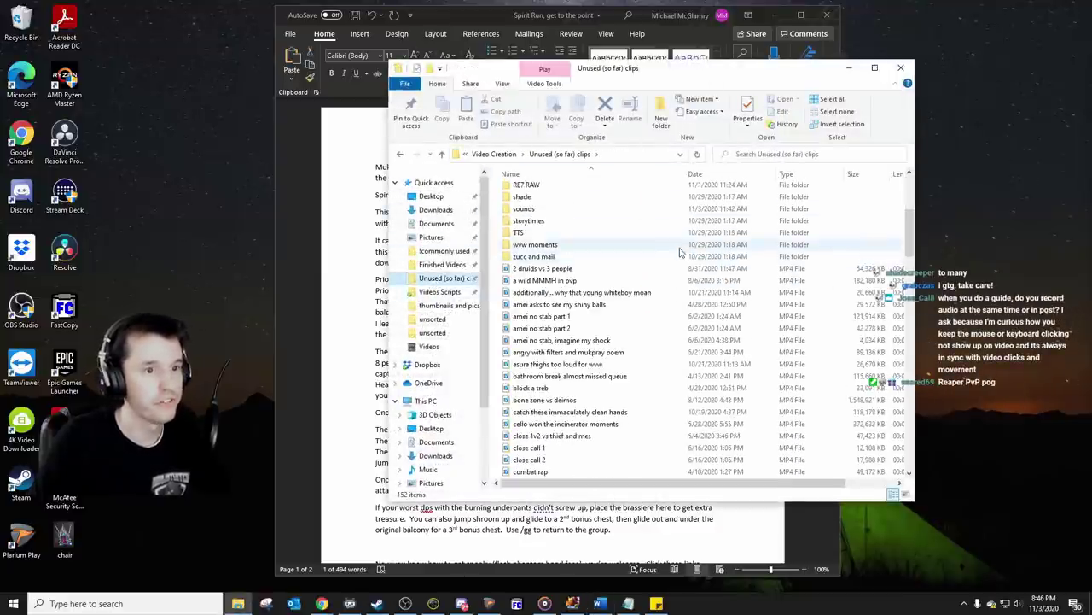
{"action": "scroll", "coordinate": [640, 350], "scroll_direction": "down", "scroll_amount": 20}
{"action": "left_click", "coordinate": [646, 365]}
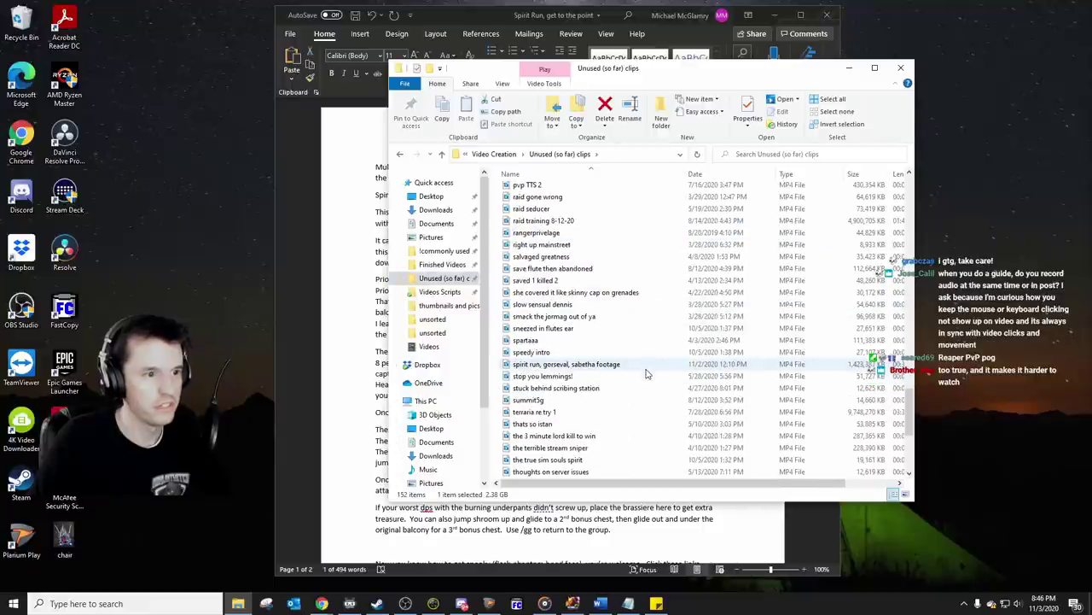
{"action": "left_click", "coordinate": [631, 367]}
{"action": "double_click", "coordinate": [598, 367]}
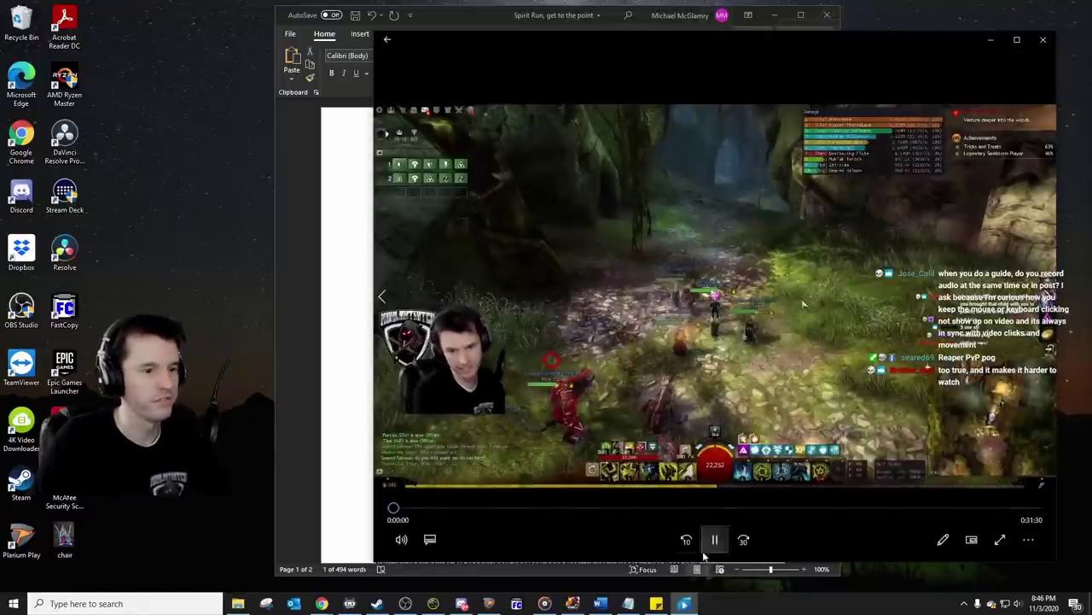
Step: Mute the footage and skim ahead to about 0:07:22, closing the player and the clips folder when done
{"action": "left_click", "coordinate": [401, 539]}
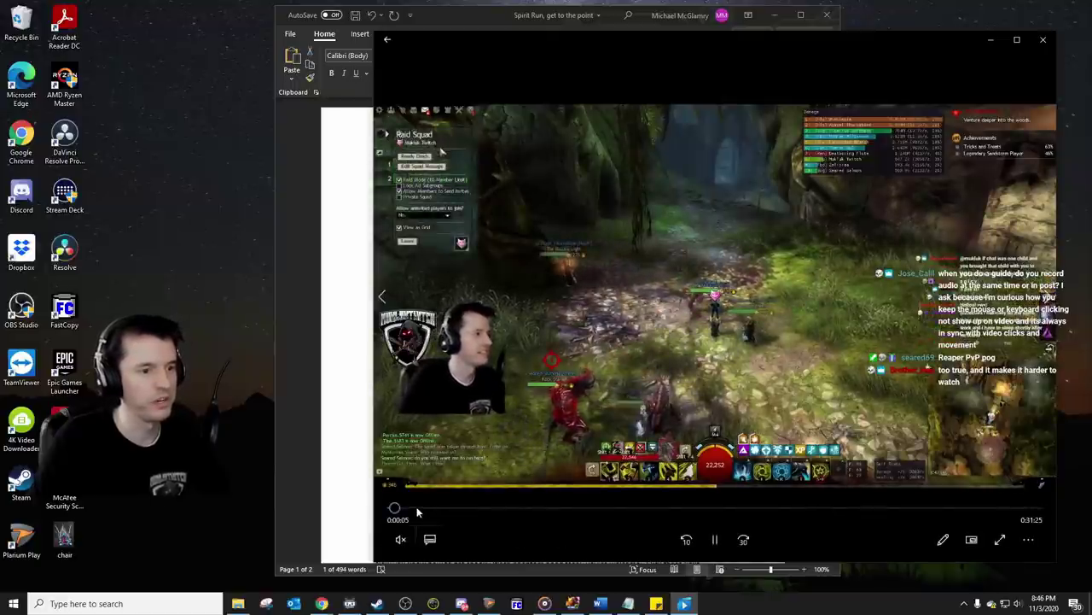
{"action": "left_click_drag", "start_coordinate": [414, 506], "coordinate": [507, 513]}
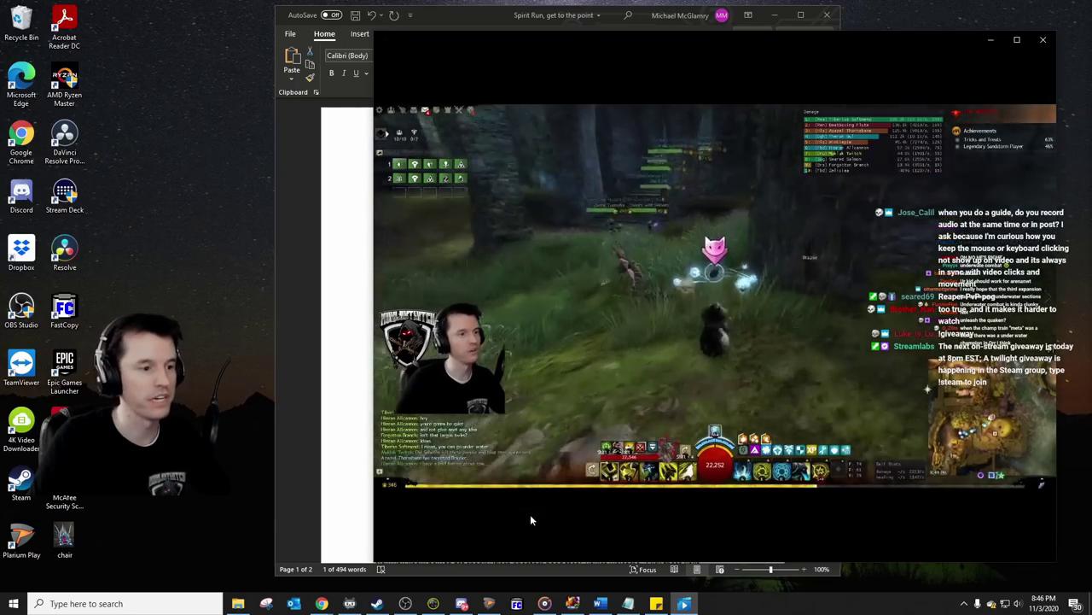
{"action": "left_click", "coordinate": [543, 508]}
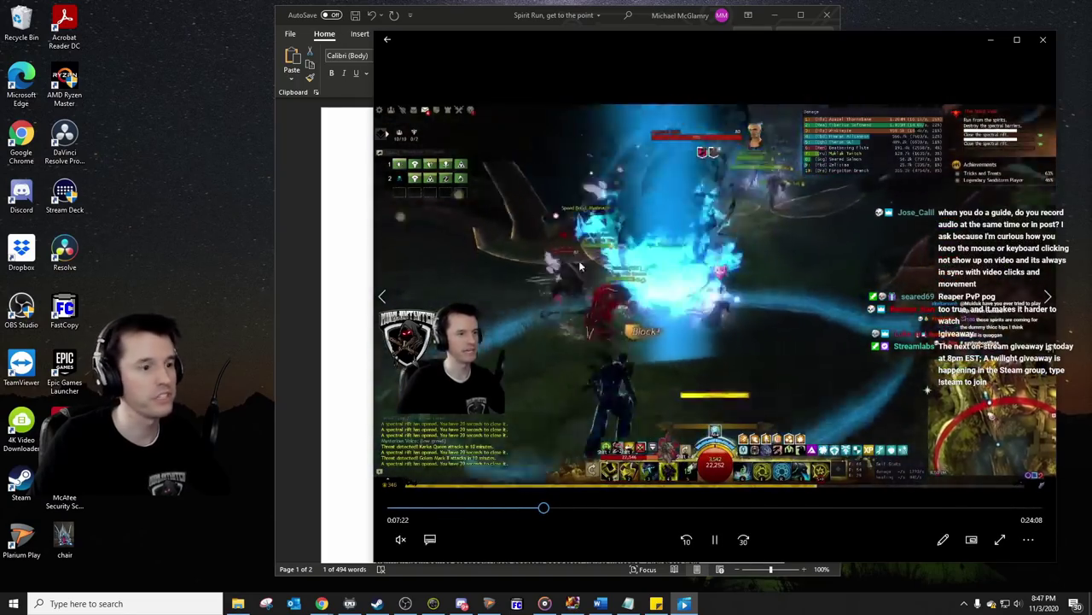
{"action": "left_click", "coordinate": [1041, 42]}
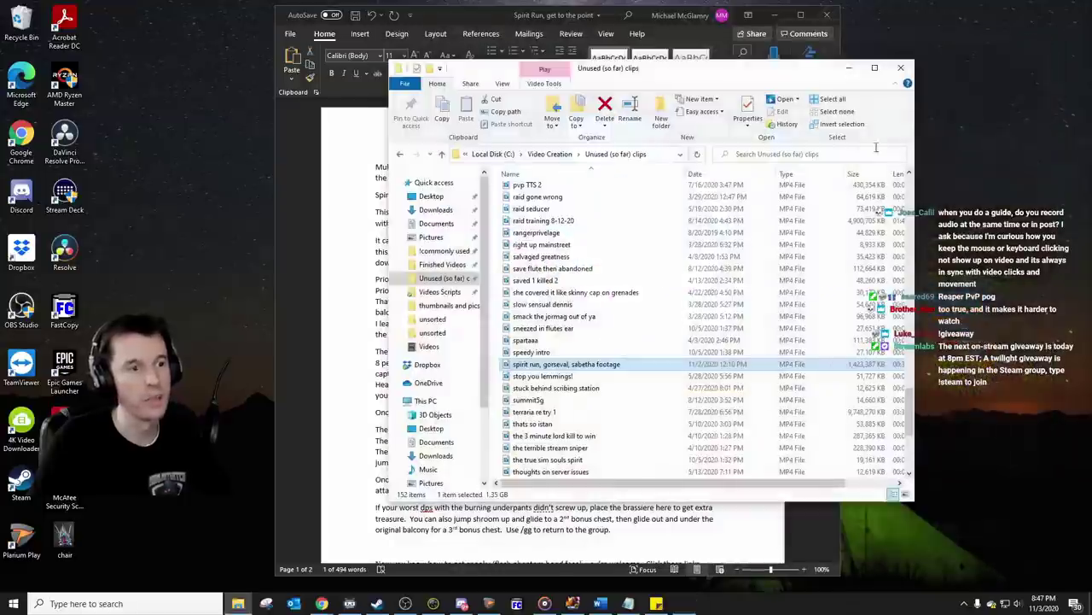
{"action": "left_click", "coordinate": [908, 34]}
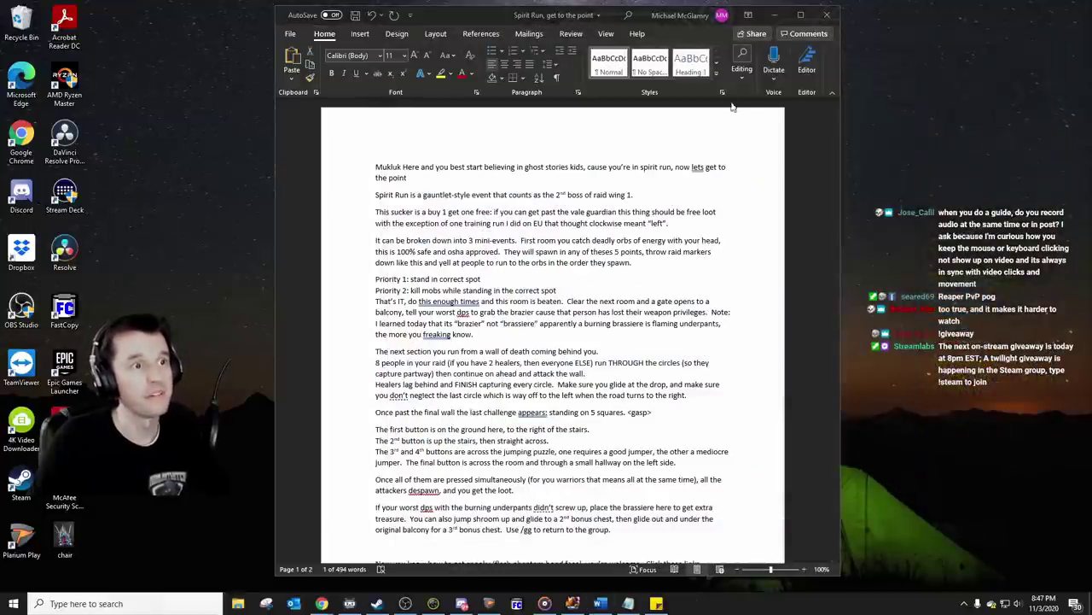
Step: Move the script document's window aside on the desktop and switch to Guild Wars 2
{"action": "left_click", "coordinate": [681, 15]}
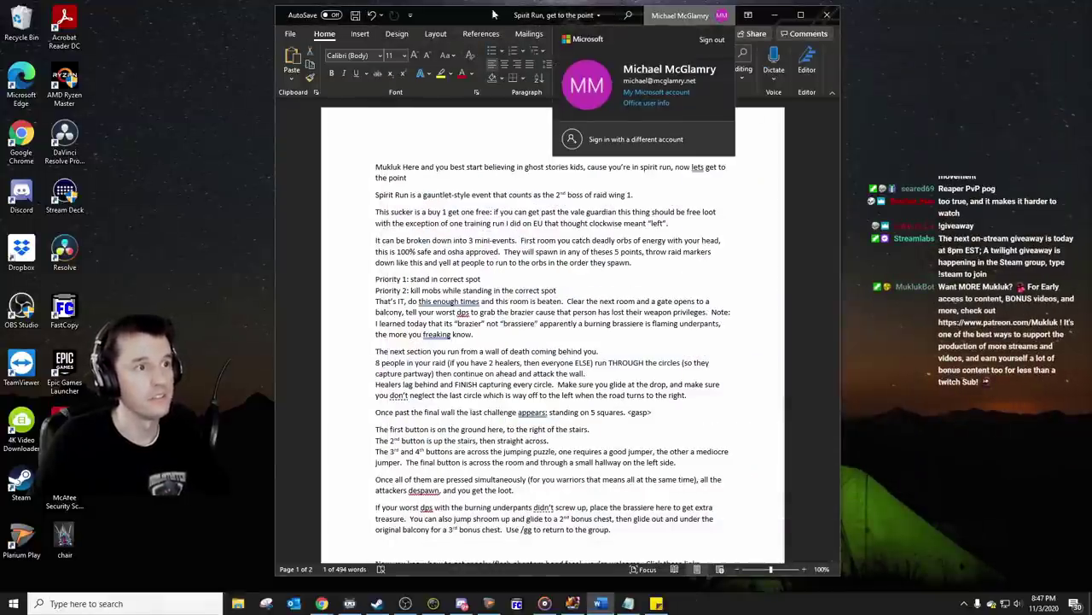
{"action": "left_click_drag", "start_coordinate": [493, 15], "coordinate": [739, 45]}
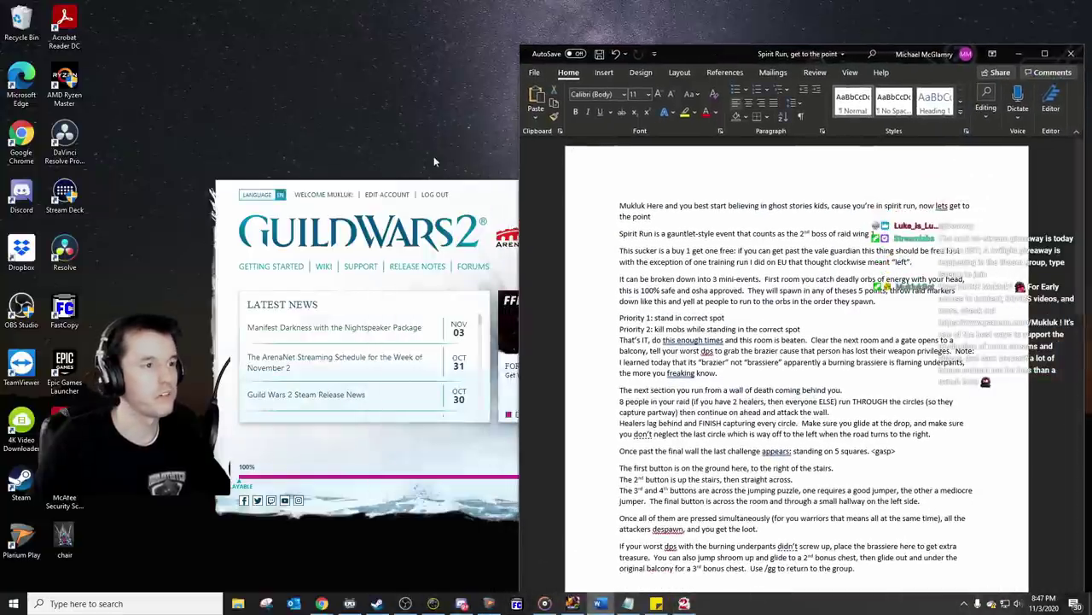
{"action": "left_click", "coordinate": [471, 194]}
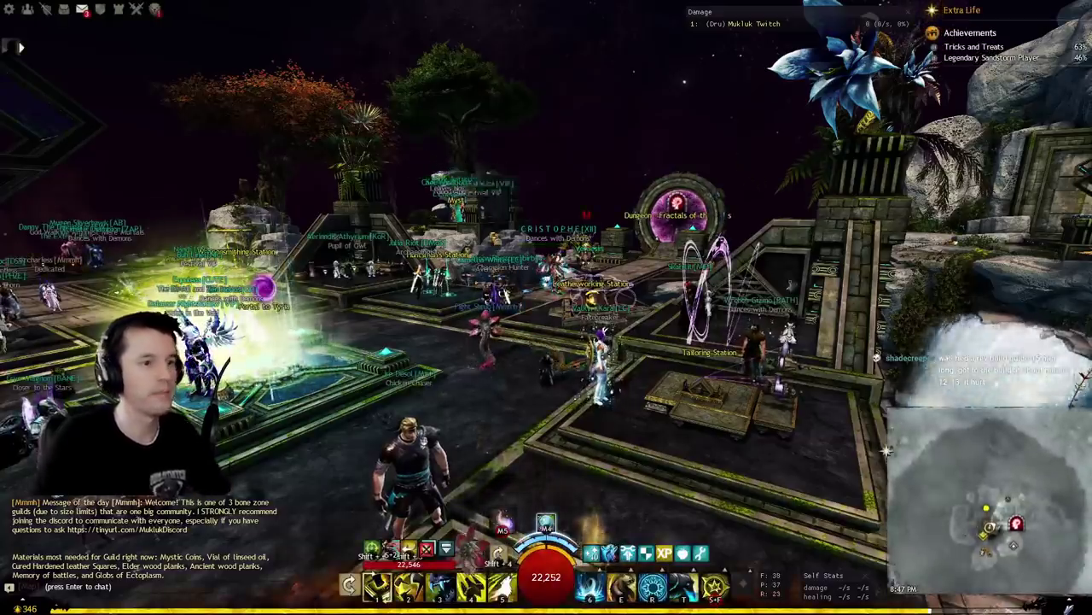
Step: Move the character to the Portal to Tyria and travel to the Lion's Arch Aerodrome
{"action": "key", "text": "w"}
{"action": "left_click_drag", "start_coordinate": [486, 353], "coordinate": [324, 469]}
{"action": "key", "text": "f"}
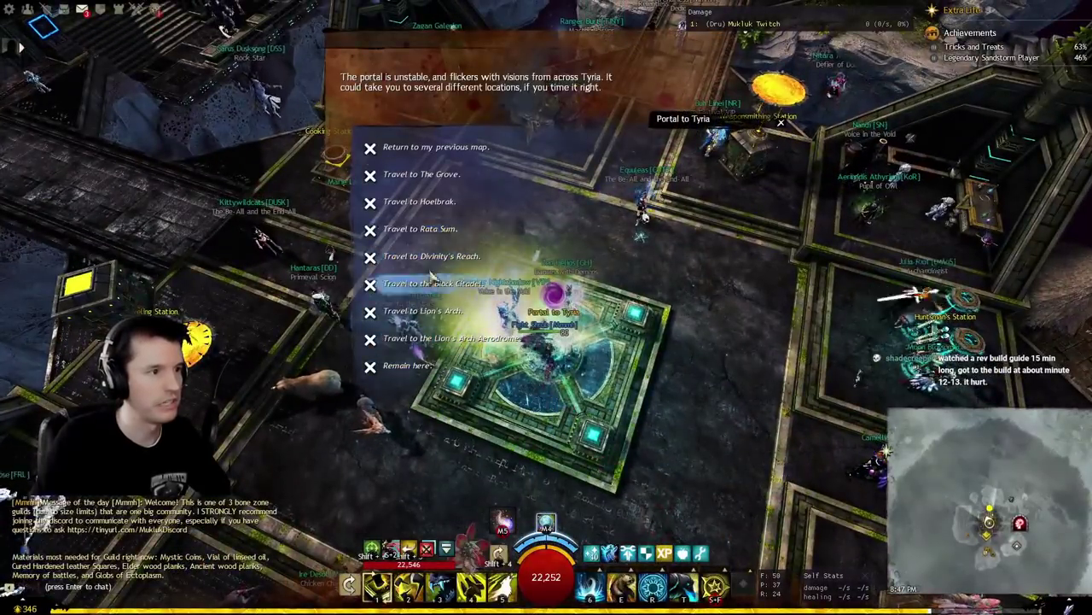
{"action": "left_click", "coordinate": [451, 338]}
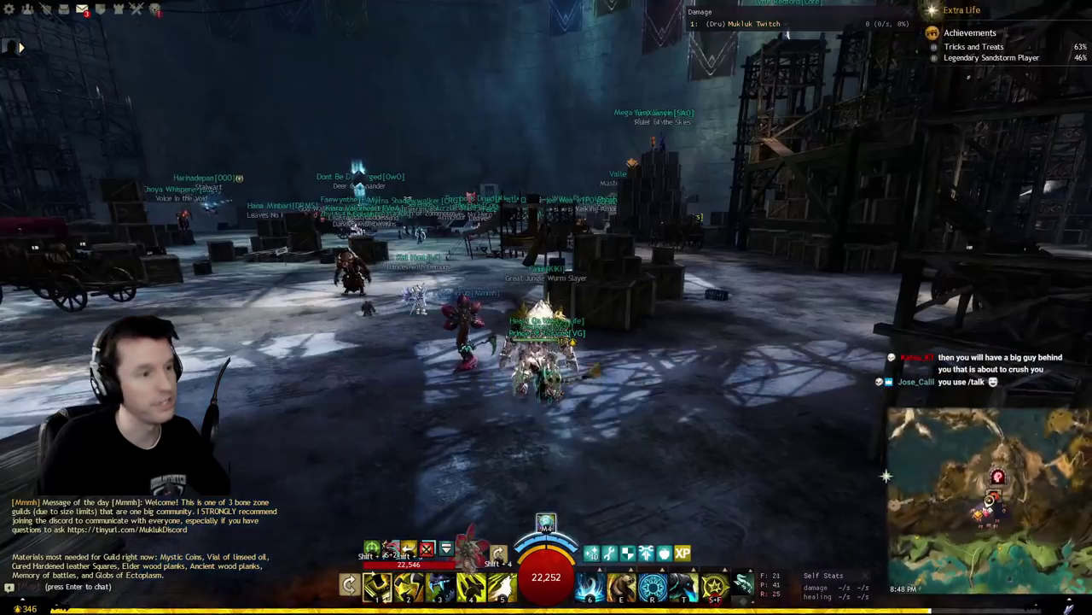
Step: Ride to the raid portal in the Aerodrome, form a squad and enter the Spirit Vale raid
{"action": "key", "text": "x"}
{"action": "key", "text": "w"}
{"action": "key", "text": "v"}
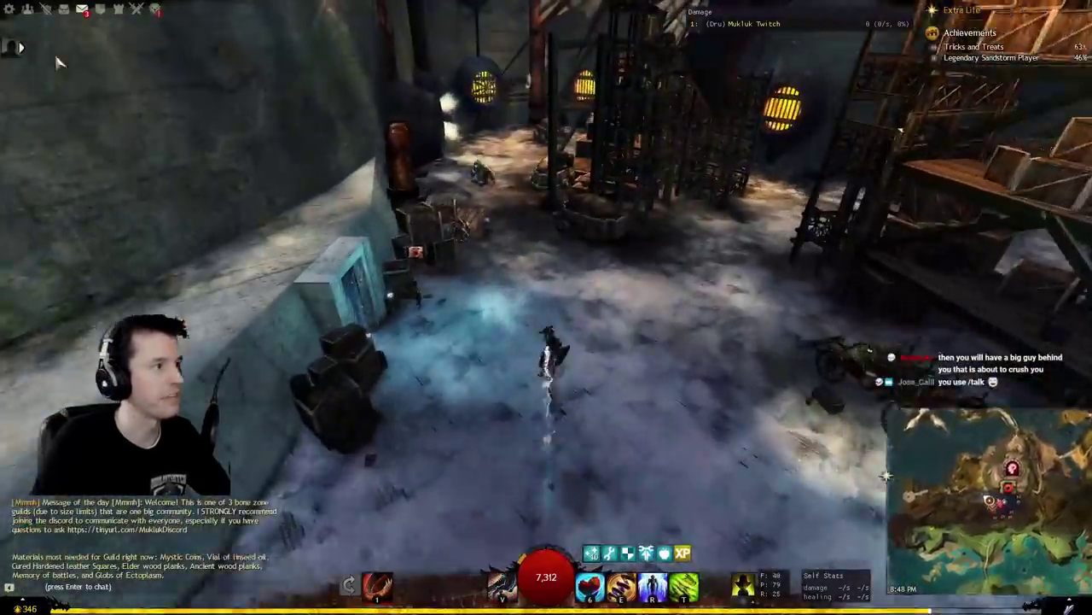
{"action": "left_click", "coordinate": [22, 48]}
{"action": "left_click", "coordinate": [65, 78]}
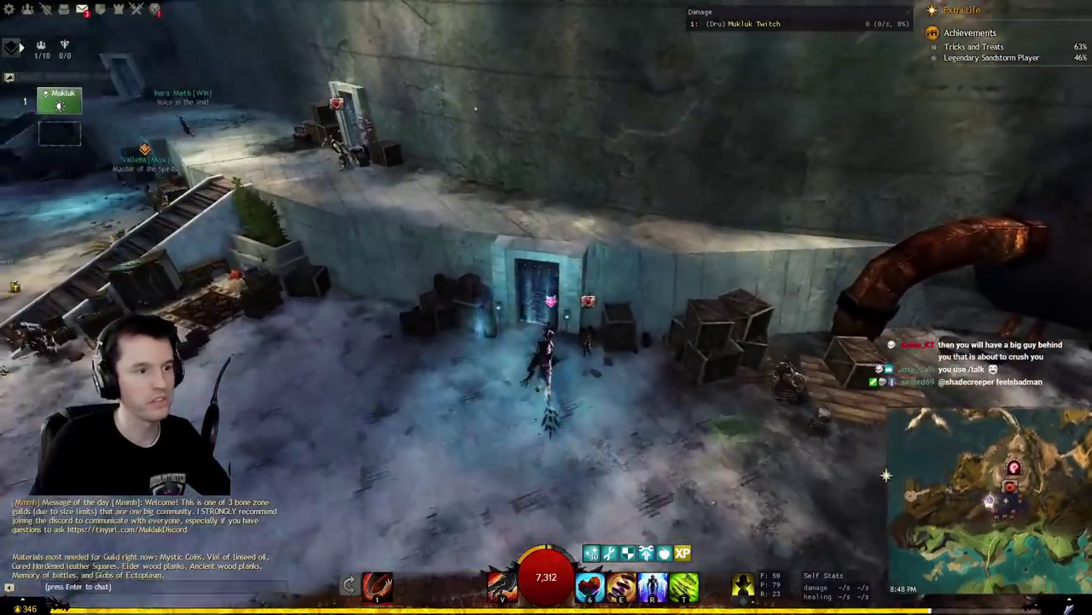
{"action": "key", "text": "f"}
{"action": "left_click", "coordinate": [568, 314]}
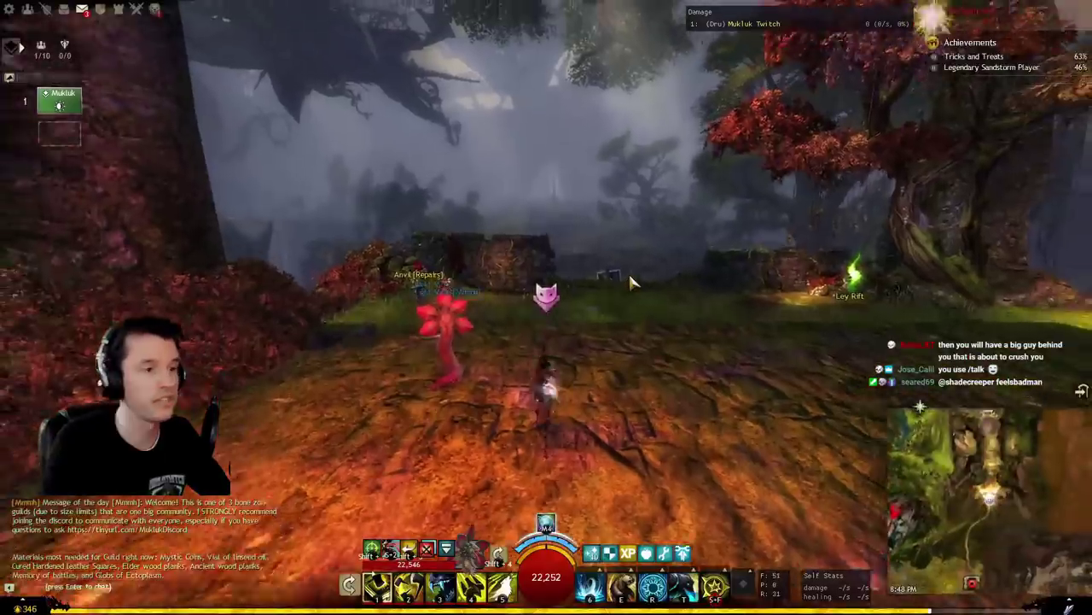
Step: Move the character onto the grass, frame a frontal close-up against the sky and trees, and hide the game interface
{"action": "key", "text": "w"}
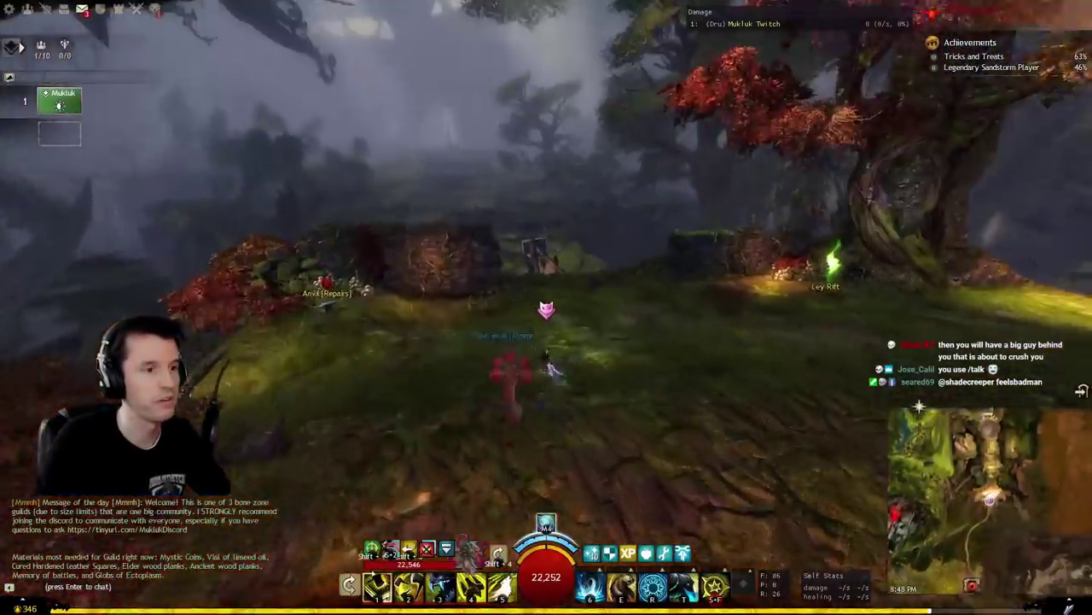
{"action": "left_click_drag", "start_coordinate": [604, 219], "coordinate": [529, 219]}
{"action": "left_click_drag", "start_coordinate": [546, 307], "coordinate": [683, 298]}
{"action": "scroll", "coordinate": [546, 307], "scroll_direction": "up", "scroll_amount": 5}
{"action": "left_click_drag", "start_coordinate": [547, 307], "coordinate": [611, 277]}
{"action": "key", "text": "ctrl+shift+h"}
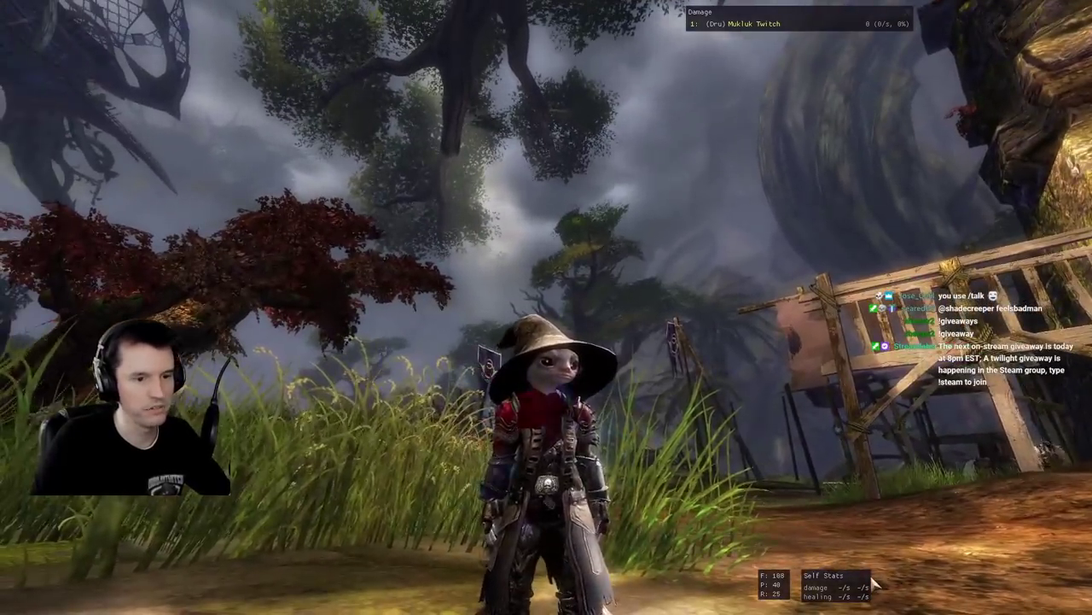
Step: Close the Self Stats and Damage overlay windows and show the game interface again
{"action": "mouse_move", "coordinate": [779, 580]}
{"action": "key", "text": "ctrl+shift+h"}
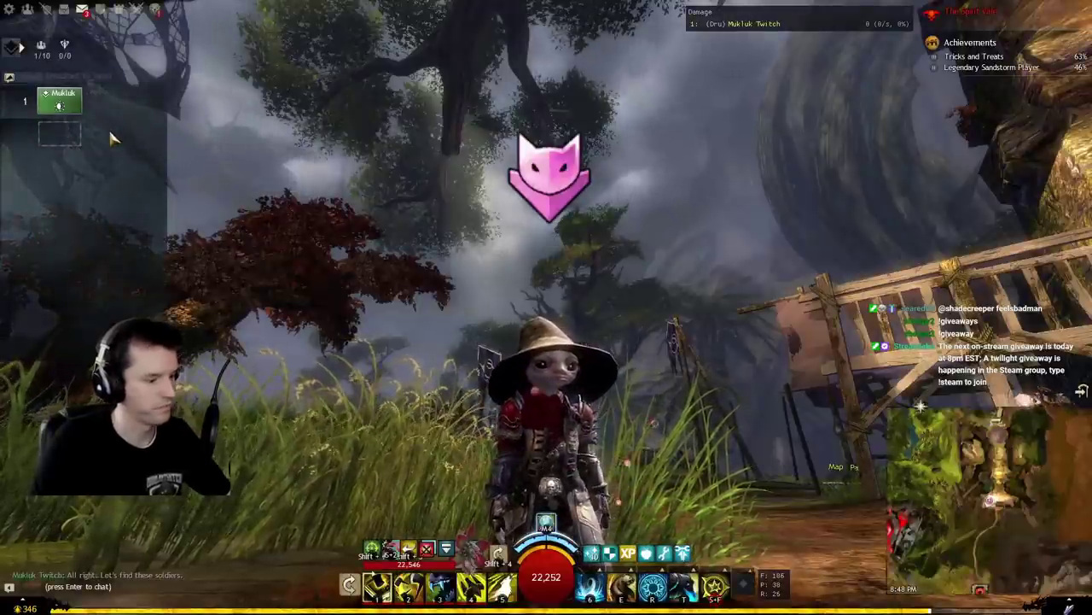
{"action": "scroll", "coordinate": [433, 145], "scroll_direction": "down", "scroll_amount": 5}
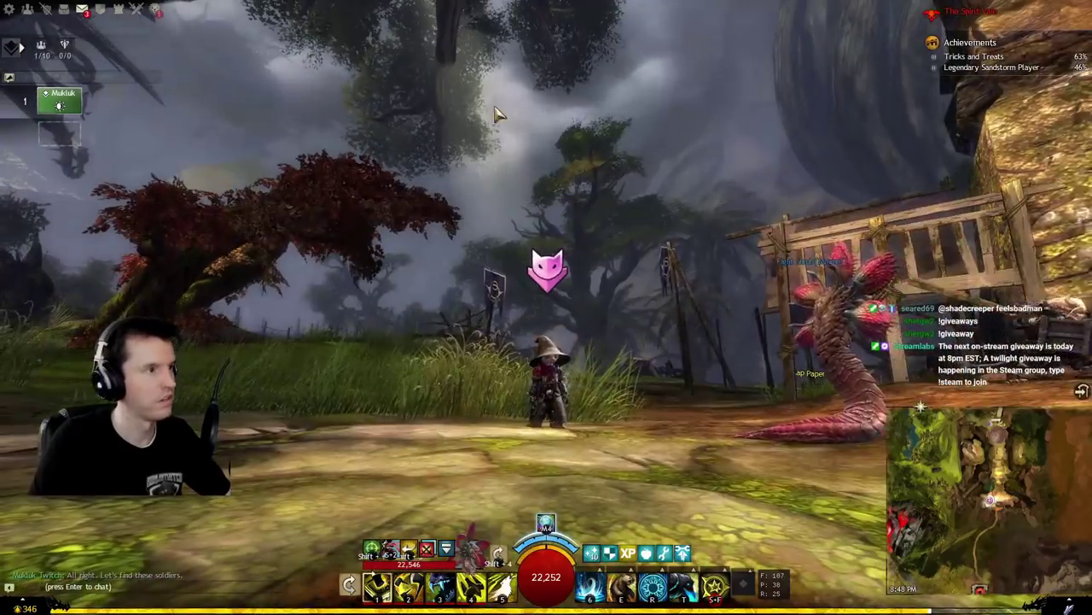
{"action": "left_click_drag", "start_coordinate": [488, 119], "coordinate": [454, 275]}
{"action": "scroll", "coordinate": [517, 107], "scroll_direction": "down", "scroll_amount": 3}
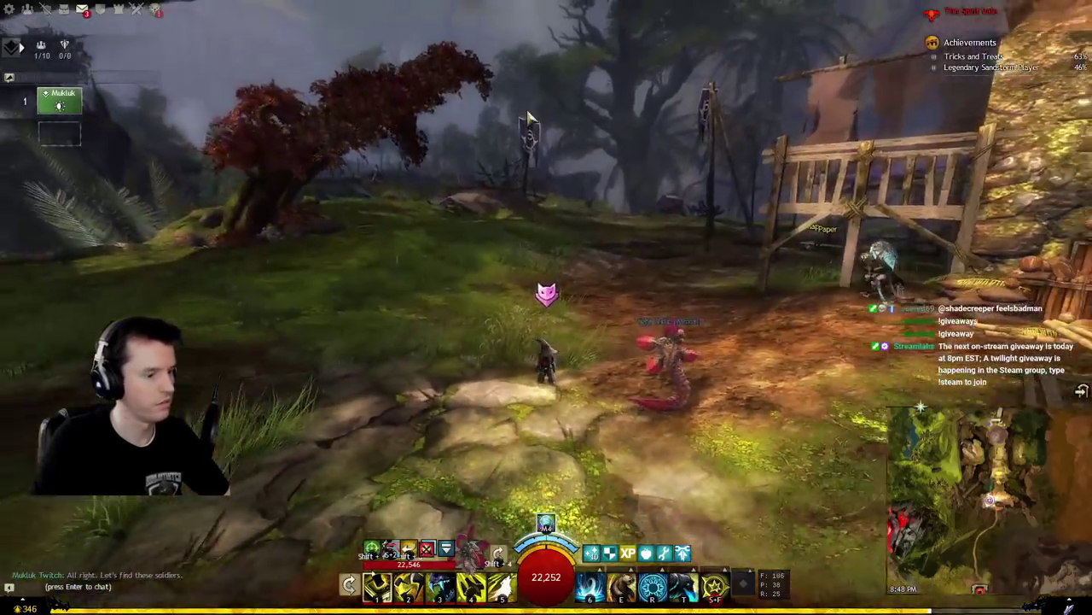
Step: Try to close the remaining FPS overlay through its own options while the game interface is hidden
{"action": "key", "text": "ctrl+shift+h"}
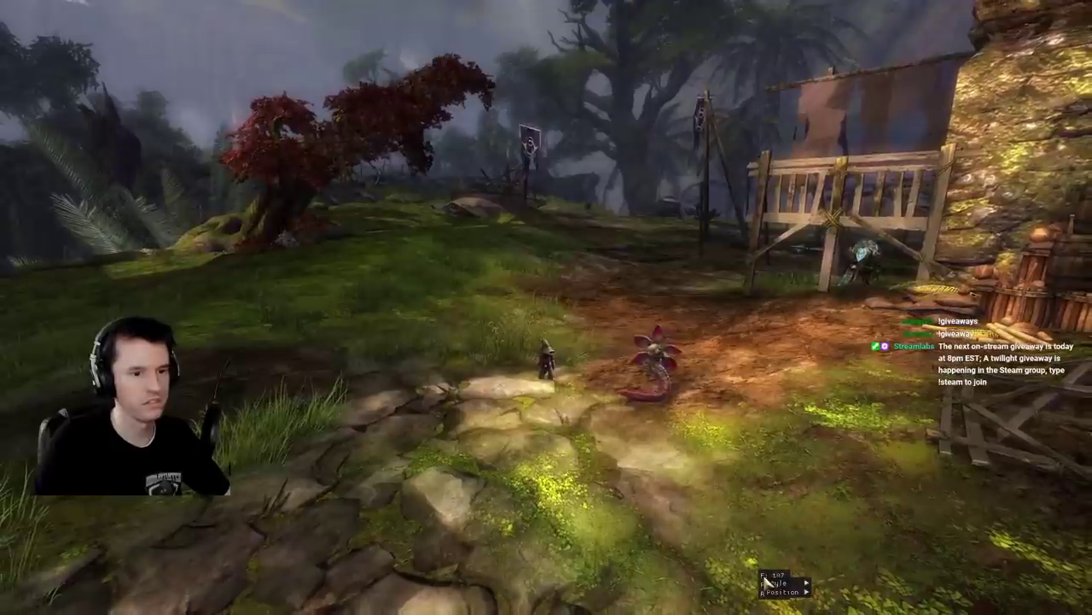
{"action": "right_click", "coordinate": [748, 580]}
{"action": "mouse_move", "coordinate": [783, 582]}
{"action": "left_click", "coordinate": [647, 229]}
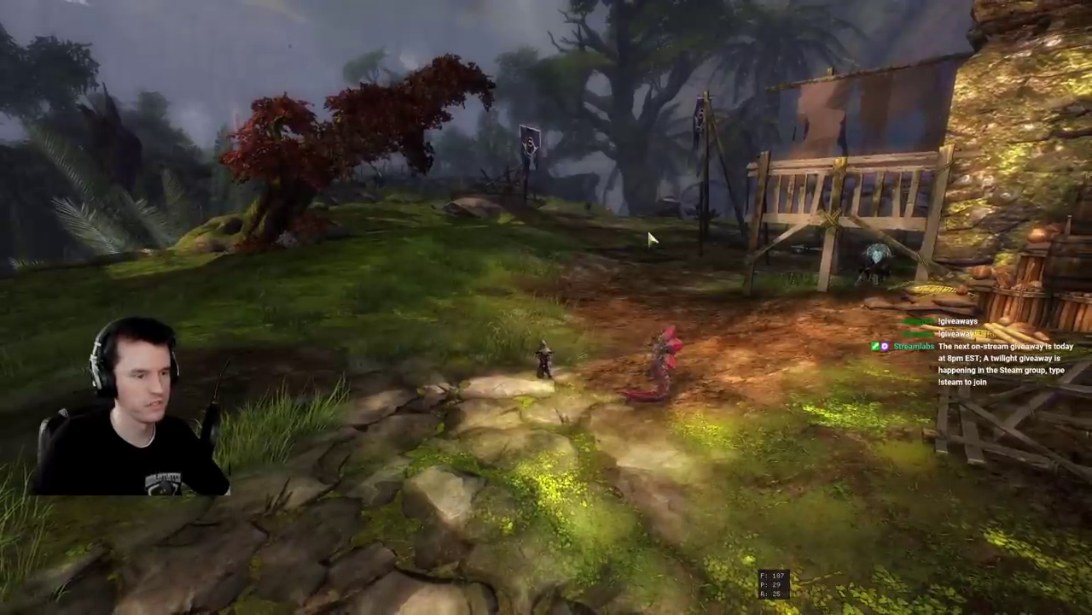
{"action": "left_click_drag", "start_coordinate": [647, 229], "coordinate": [647, 286]}
{"action": "key", "text": "ctrl+shift+h"}
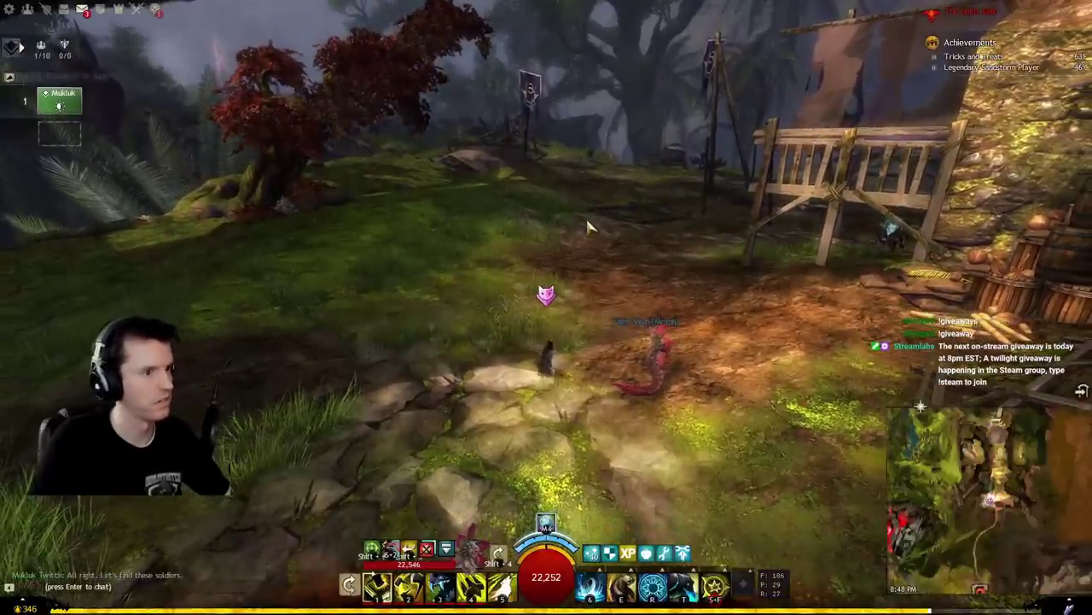
{"action": "left_click_drag", "start_coordinate": [587, 218], "coordinate": [587, 270]}
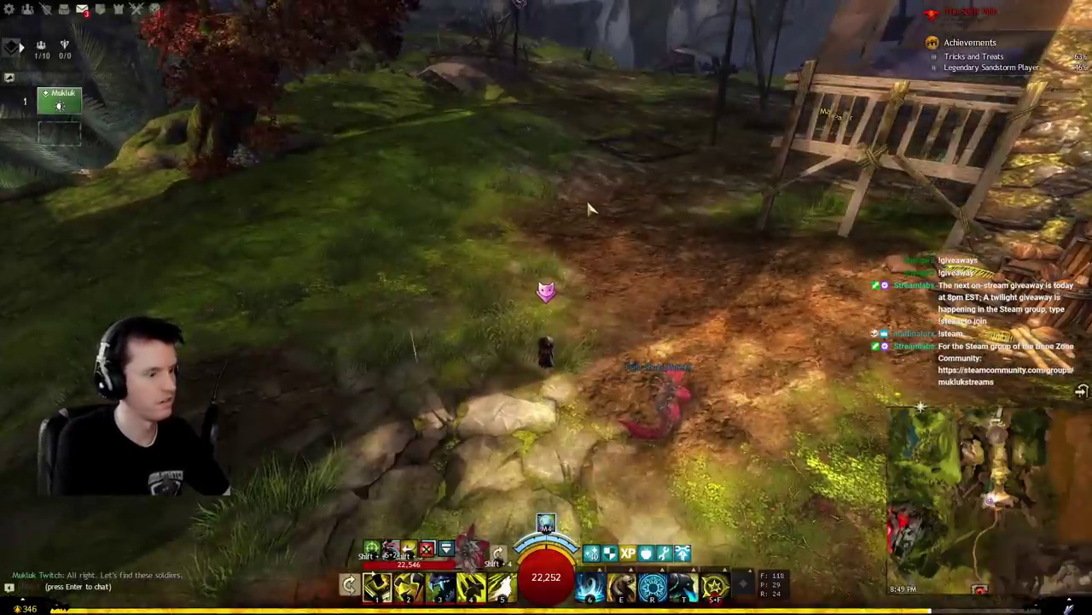
Step: Turn off the Metrics window in the arcdps options and bring the camera back to the character's close-up
{"action": "key", "text": "alt+shift+t"}
{"action": "left_click", "coordinate": [53, 98]}
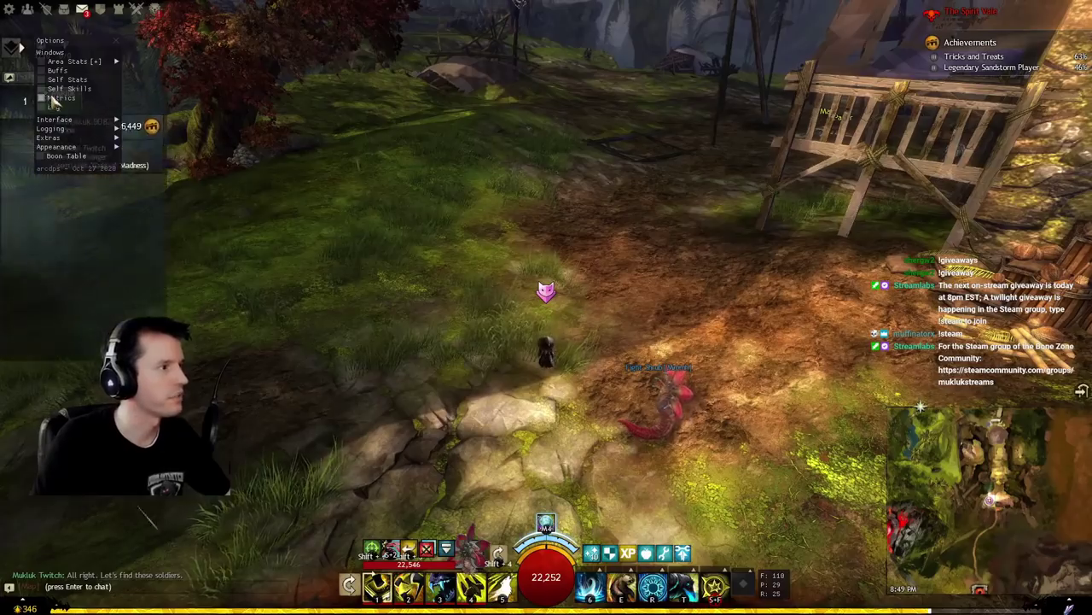
{"action": "mouse_move", "coordinate": [640, 182]}
{"action": "left_mouse_down"}
{"action": "mouse_move", "coordinate": [663, 205]}
{"action": "mouse_move", "coordinate": [647, 201]}
{"action": "mouse_move", "coordinate": [819, 192]}
{"action": "mouse_move", "coordinate": [832, 158]}
{"action": "mouse_move", "coordinate": [648, 137]}
{"action": "mouse_move", "coordinate": [581, 98]}
{"action": "mouse_move", "coordinate": [554, 55]}
{"action": "mouse_move", "coordinate": [519, 65]}
{"action": "mouse_move", "coordinate": [563, 67]}
{"action": "left_mouse_up"}
{"action": "key", "text": "alt+shift+t"}
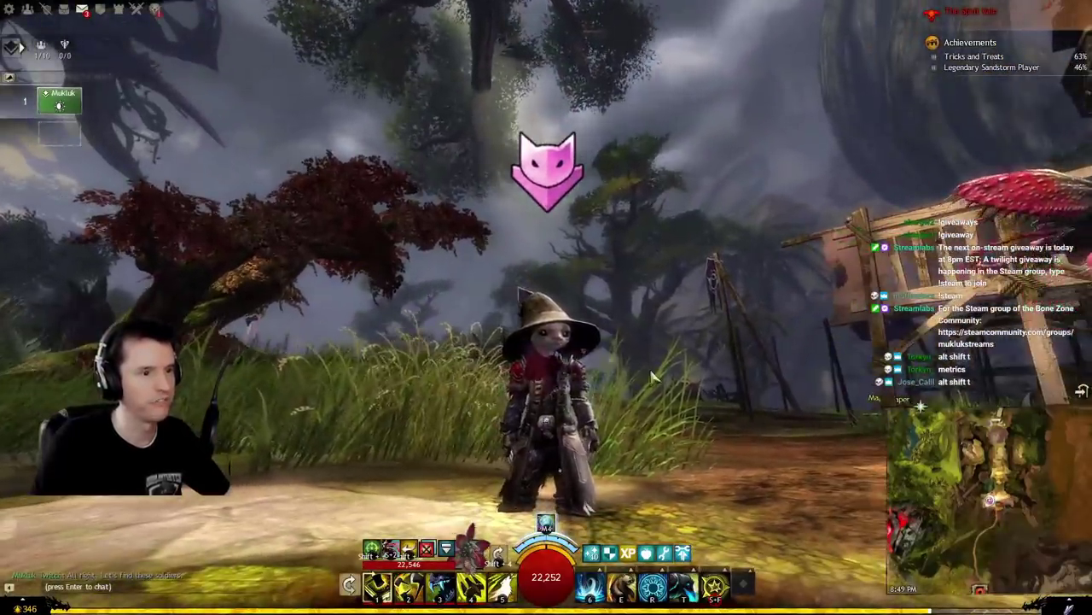
Step: Unequip the character's two accessories, amulet and both rings in the Hero equipment, and close the Hero panel
{"action": "key", "text": "h"}
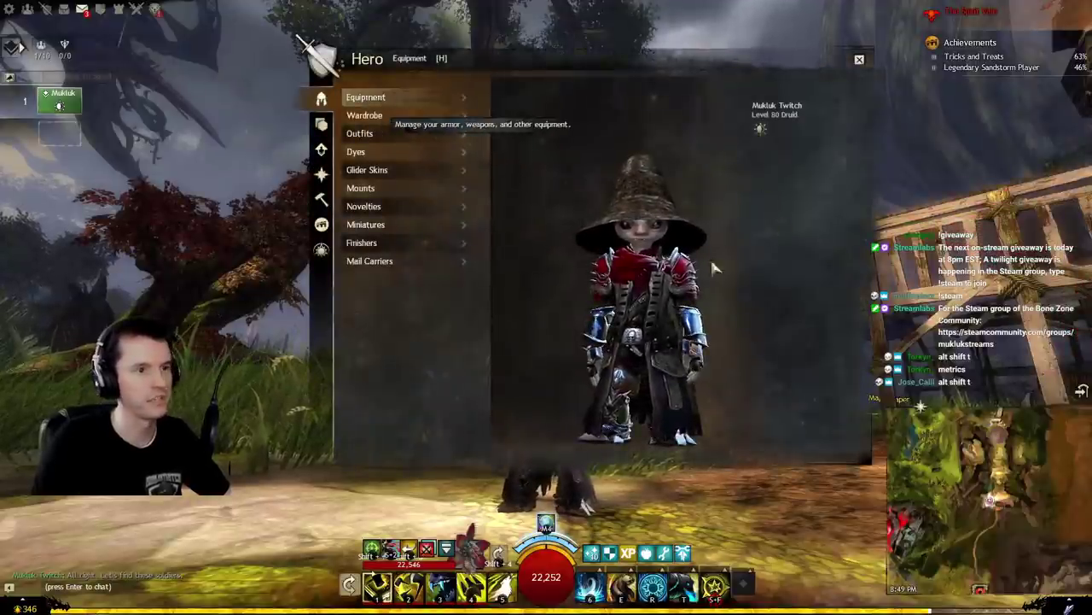
{"action": "left_click", "coordinate": [375, 97]}
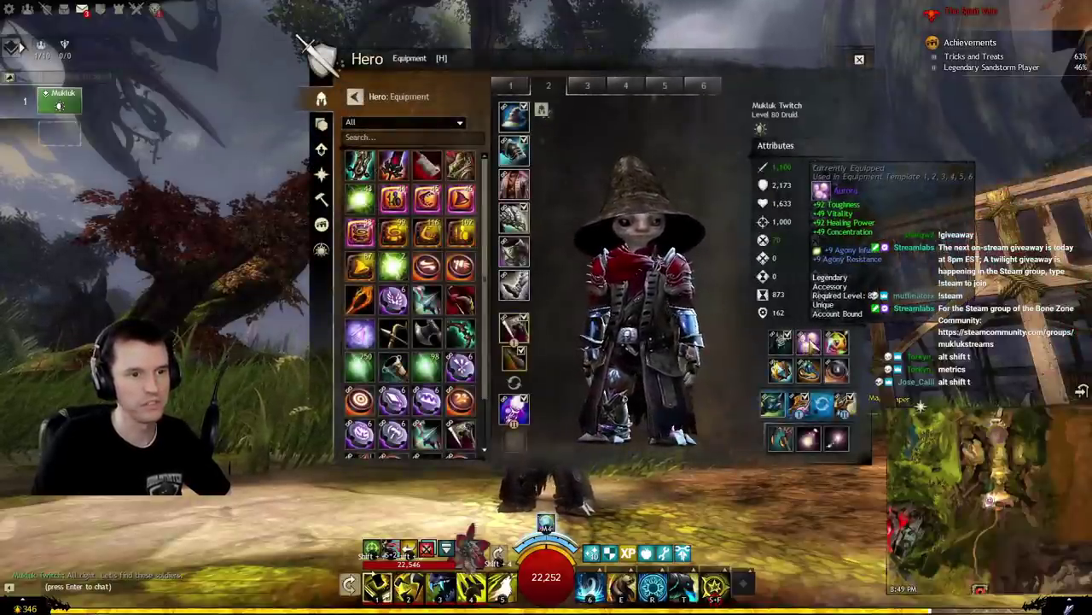
{"action": "right_click", "coordinate": [835, 345]}
{"action": "left_click", "coordinate": [834, 345]}
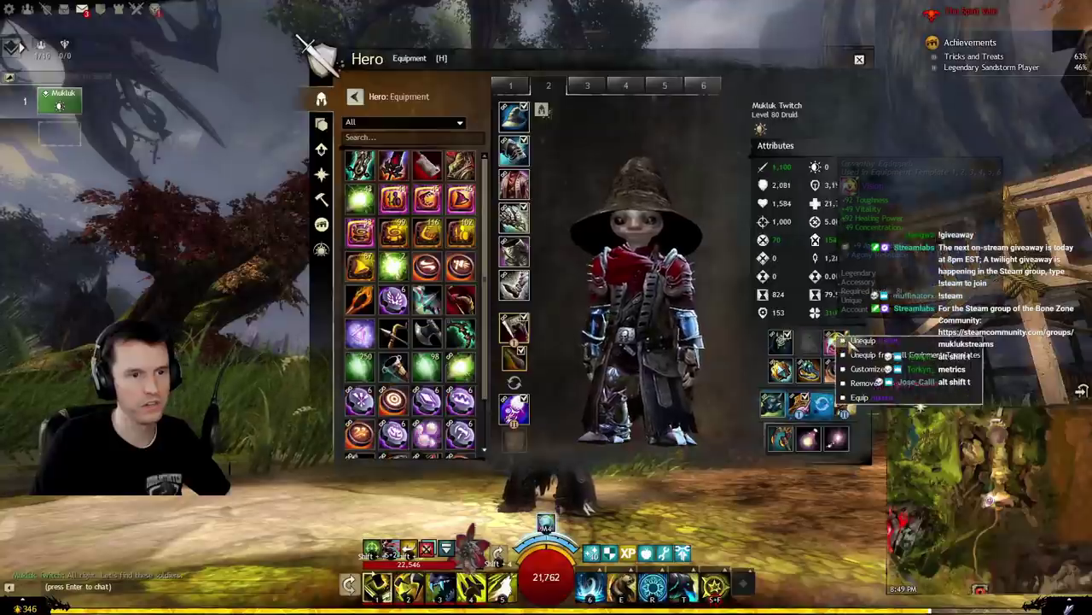
{"action": "right_click", "coordinate": [780, 369]}
{"action": "left_click", "coordinate": [800, 374]}
{"action": "right_click", "coordinate": [805, 365]}
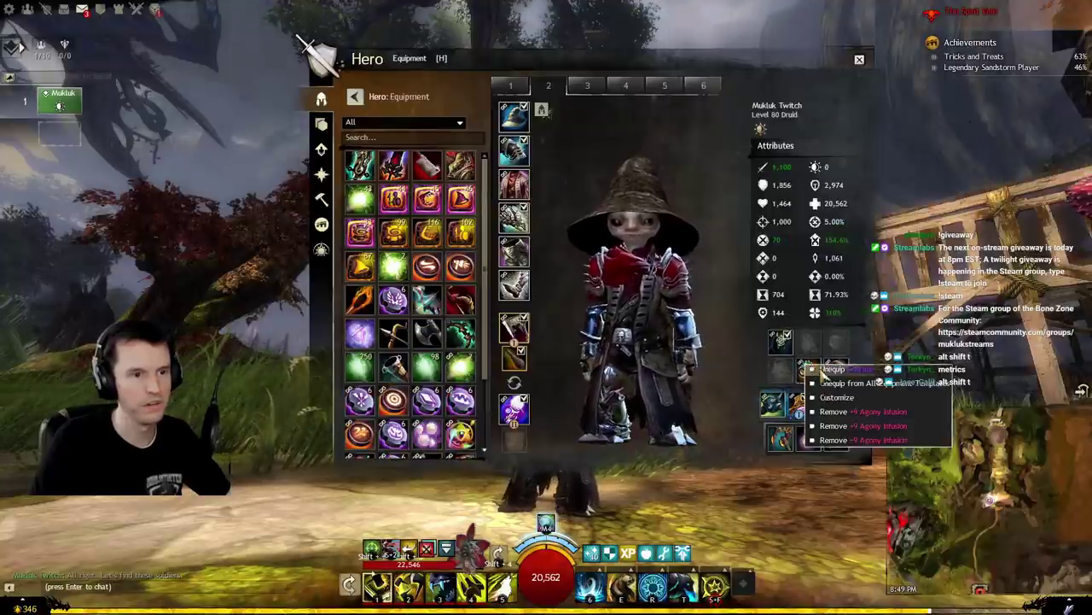
{"action": "left_click", "coordinate": [823, 371]}
{"action": "right_click", "coordinate": [843, 367]}
{"action": "left_click", "coordinate": [860, 373]}
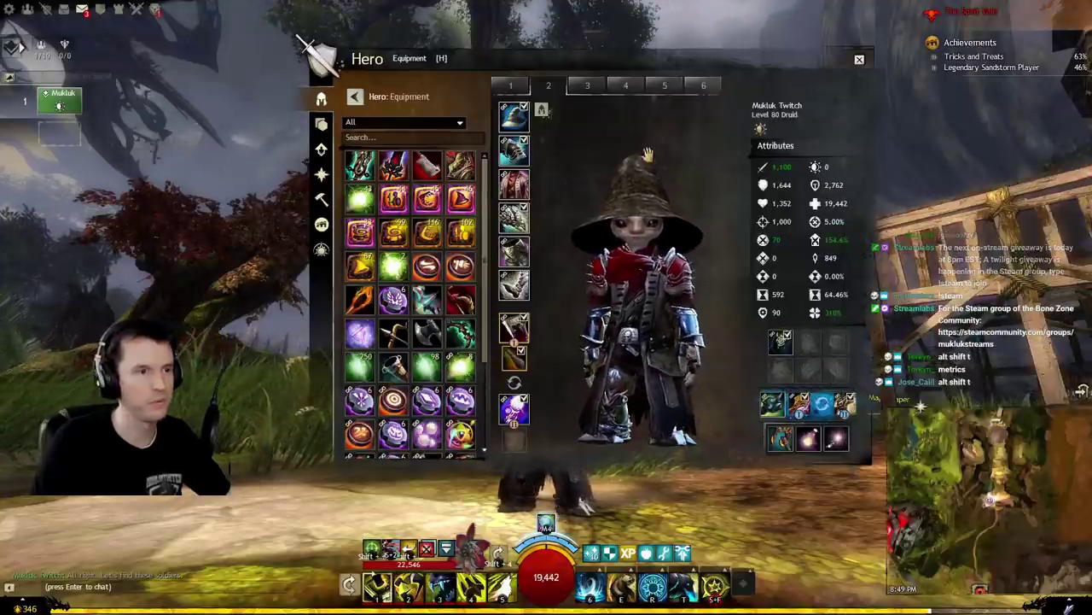
{"action": "left_click", "coordinate": [513, 185]}
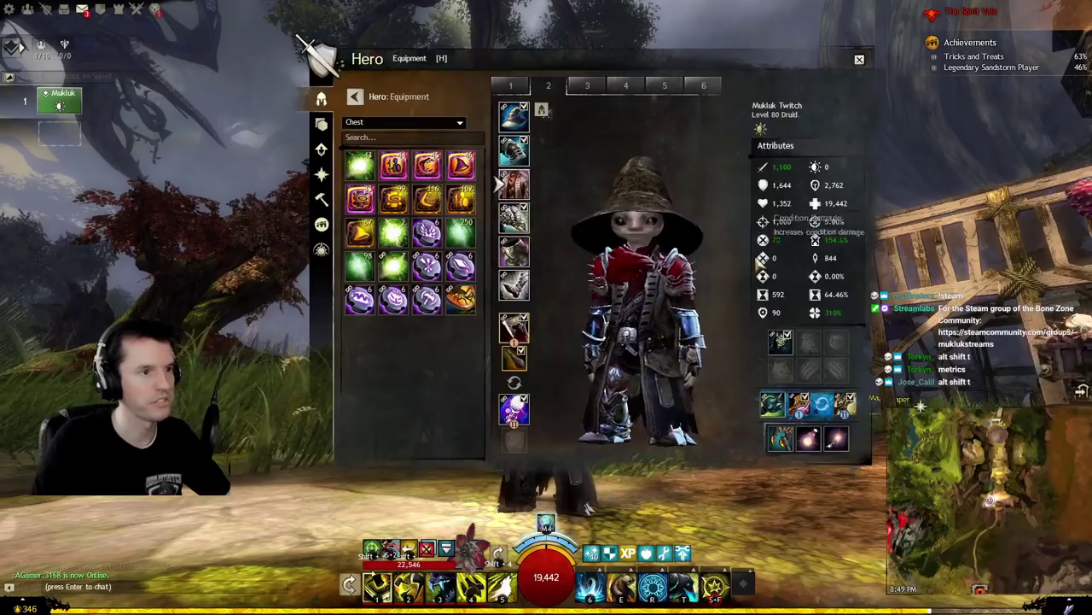
{"action": "key", "text": "h"}
Step: Check the character's close-up with the interface hidden, and return to the game with the interface shown
{"action": "left_click_drag", "start_coordinate": [764, 263], "coordinate": [598, 175]}
{"action": "key", "text": "ctrl+shift+h"}
{"action": "key", "text": "ctrl+shift+h"}
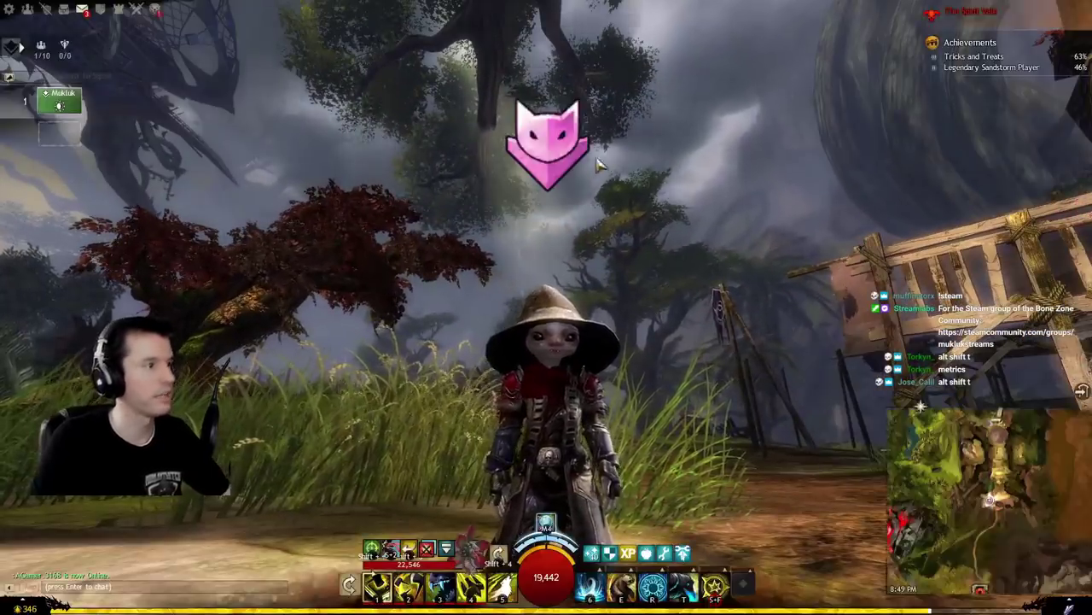
{"action": "key", "text": "Escape"}
{"action": "left_click", "coordinate": [543, 275]}
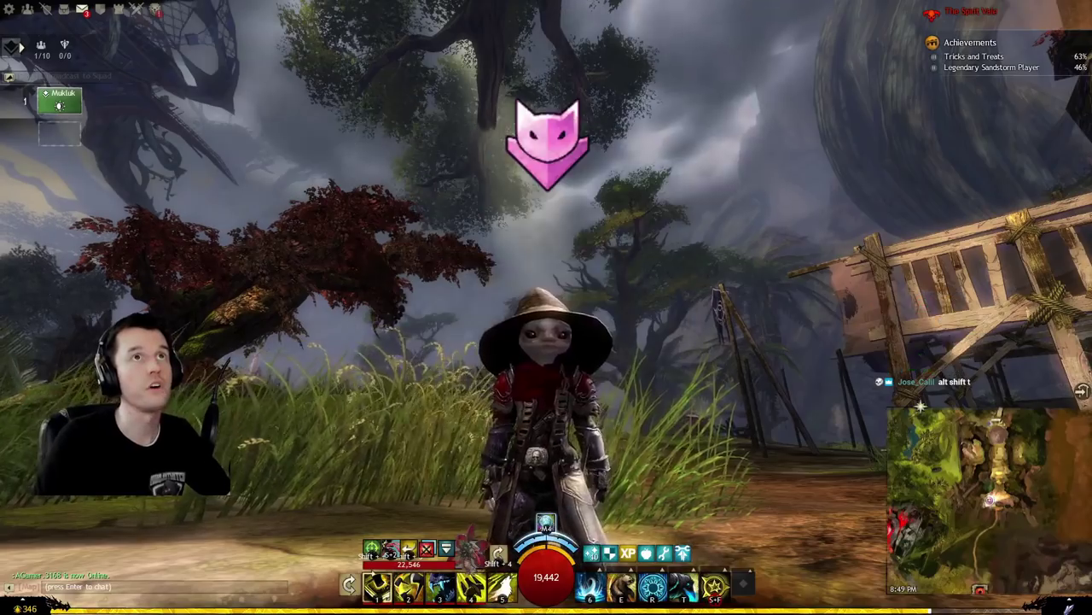
Step: Bring the OBS window over the game to view its scenes and controls, and move it back off this display
{"action": "left_click_drag", "start_coordinate": [939, 1], "coordinate": [898, 12]}
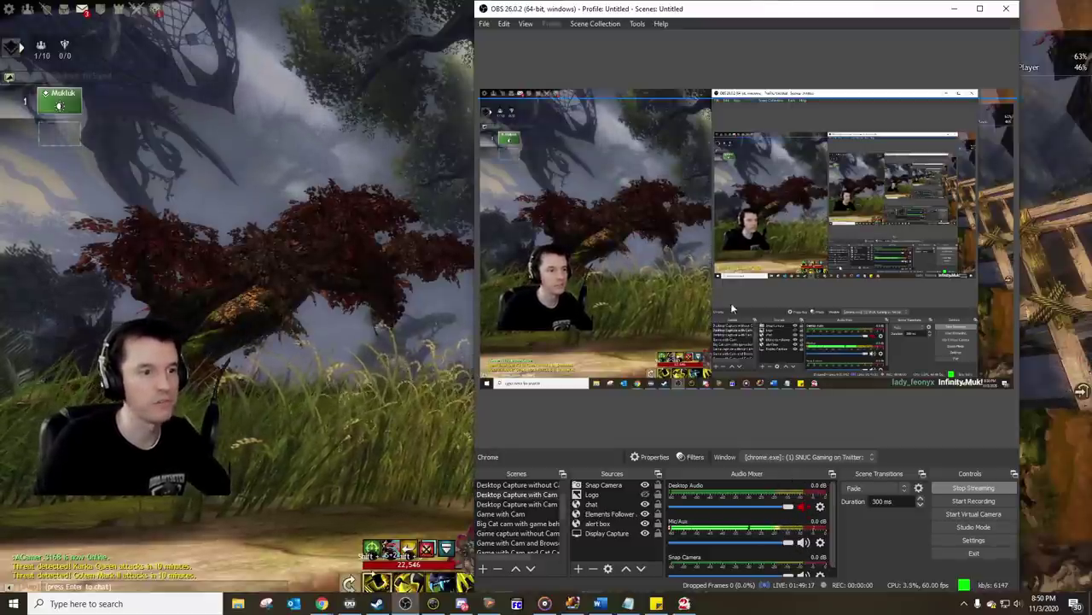
{"action": "left_click_drag", "start_coordinate": [751, 9], "coordinate": [1091, 0]}
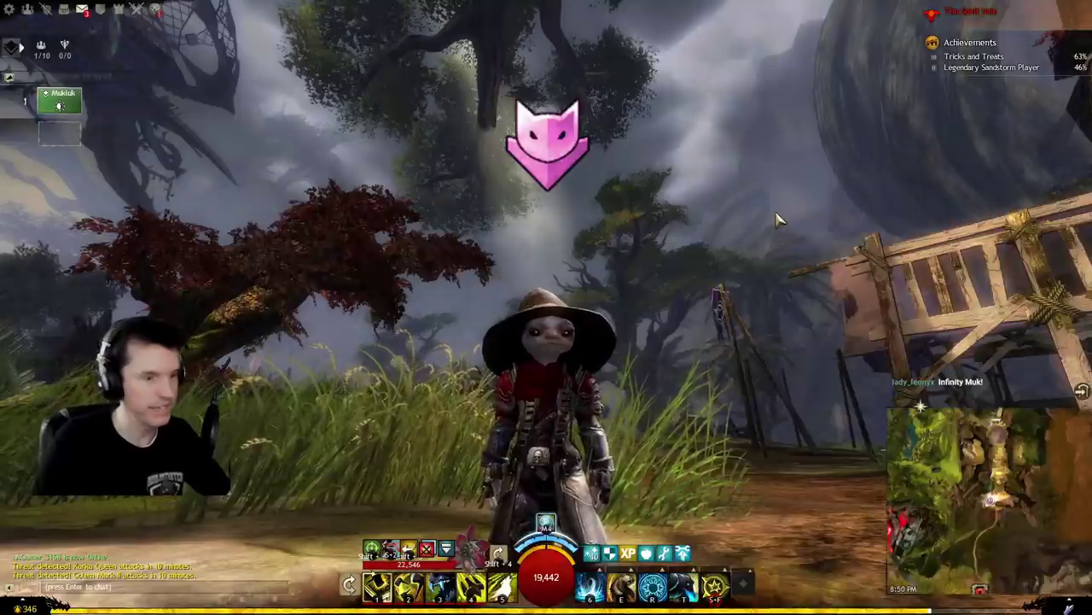
Step: Hide the game interface and fine-tune the camera angle on the character's close-up for recording
{"action": "key", "text": "ctrl+shift+h"}
{"action": "left_click_drag", "start_coordinate": [773, 256], "coordinate": [738, 256]}
{"action": "left_click_drag", "start_coordinate": [734, 213], "coordinate": [756, 221]}
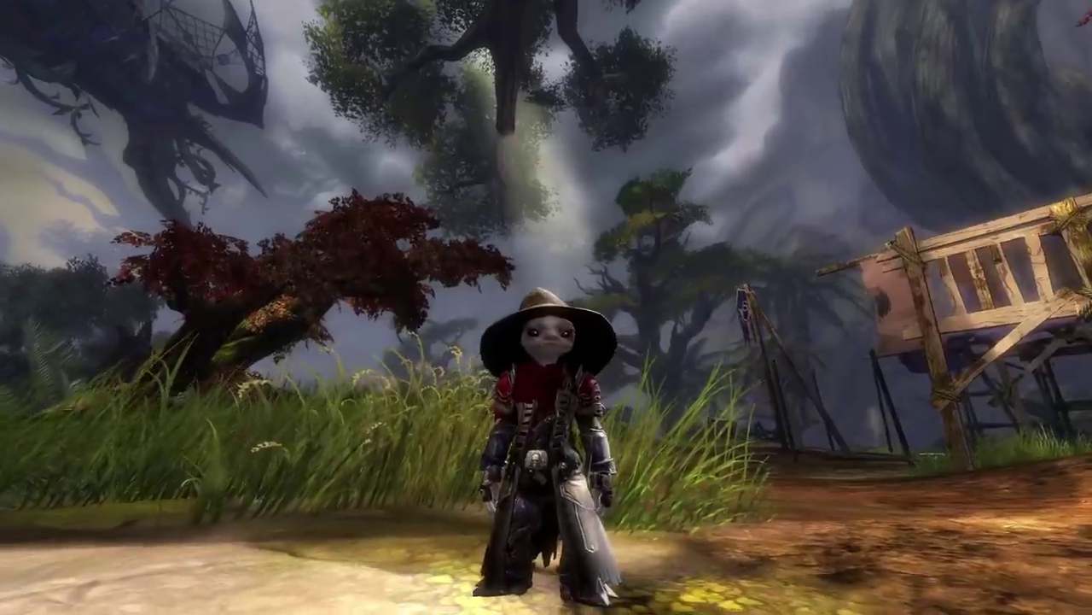
{"action": "left_click_drag", "start_coordinate": [606, 230], "coordinate": [673, 247]}
{"action": "left_click_drag", "start_coordinate": [745, 336], "coordinate": [766, 336]}
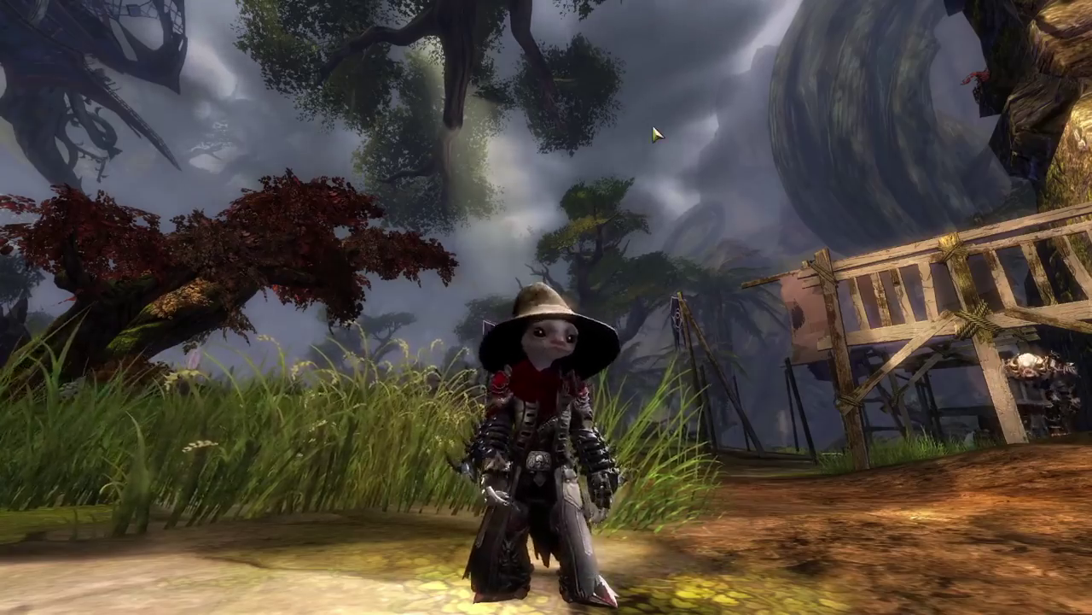
Step: Swing the camera toward the stone wall and back to the red tree for the footage, and restore the game interface
{"action": "left_click_drag", "start_coordinate": [747, 152], "coordinate": [1007, 128]}
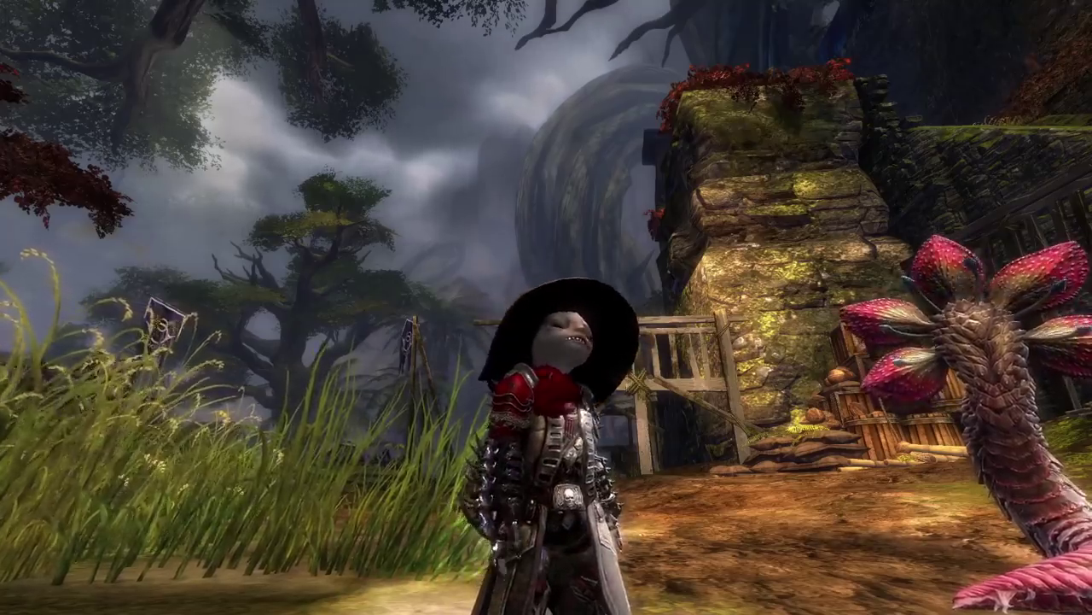
{"action": "left_click_drag", "start_coordinate": [546, 307], "coordinate": [337, 308]}
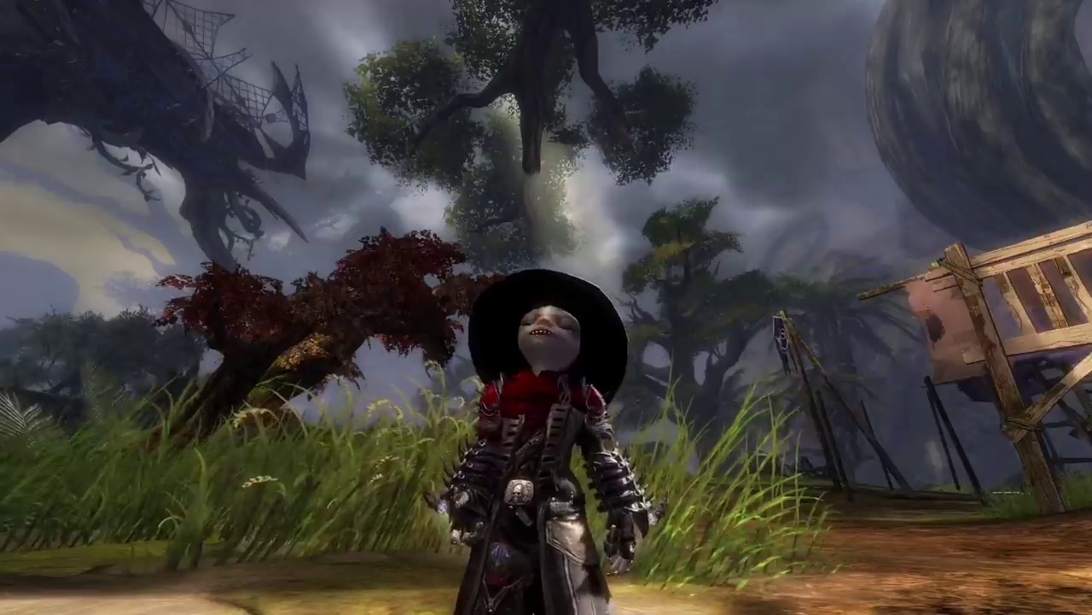
{"action": "key", "text": "ctrl+shift+h"}
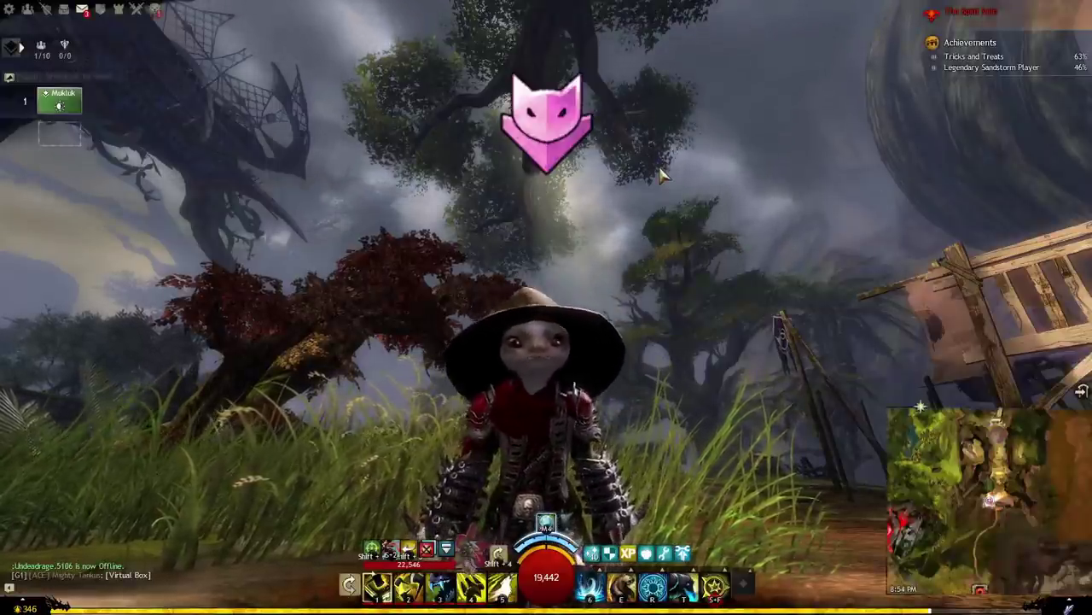
{"action": "left_click_drag", "start_coordinate": [662, 173], "coordinate": [663, 188]}
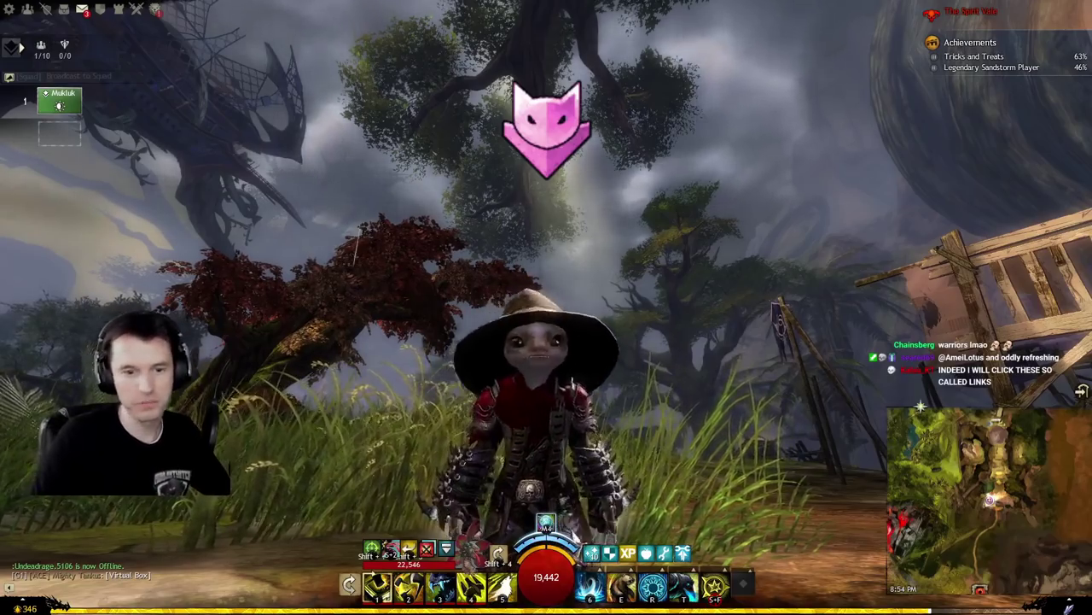
Step: Run the character from the red tree past the wooden platform and crates, and climb the mossy stone stairs
{"action": "left_click_drag", "start_coordinate": [752, 299], "coordinate": [938, 359]}
{"action": "key", "text": "w"}
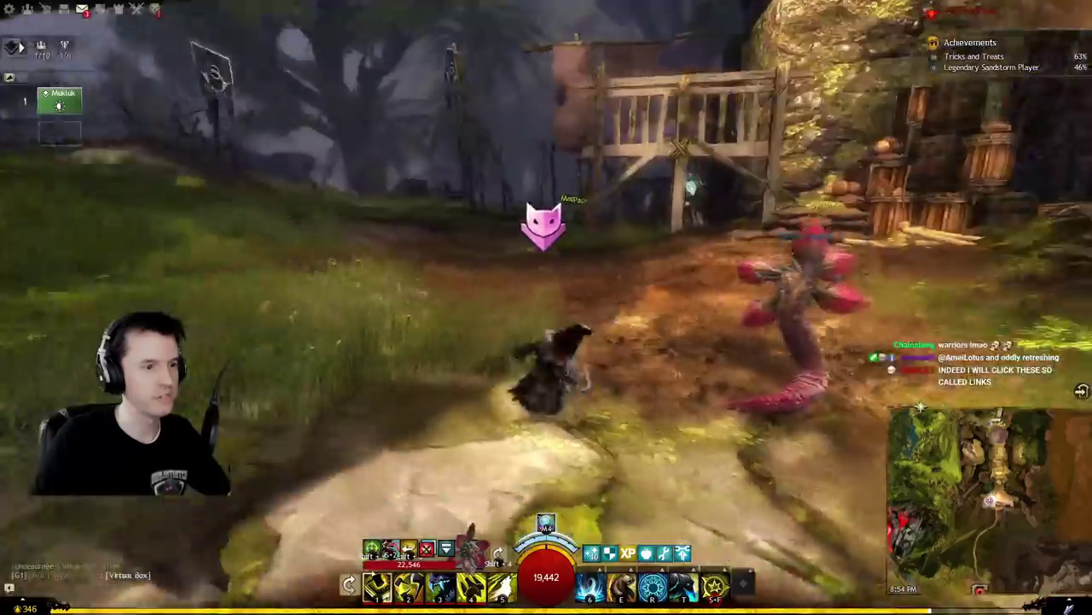
{"action": "key", "text": "w"}
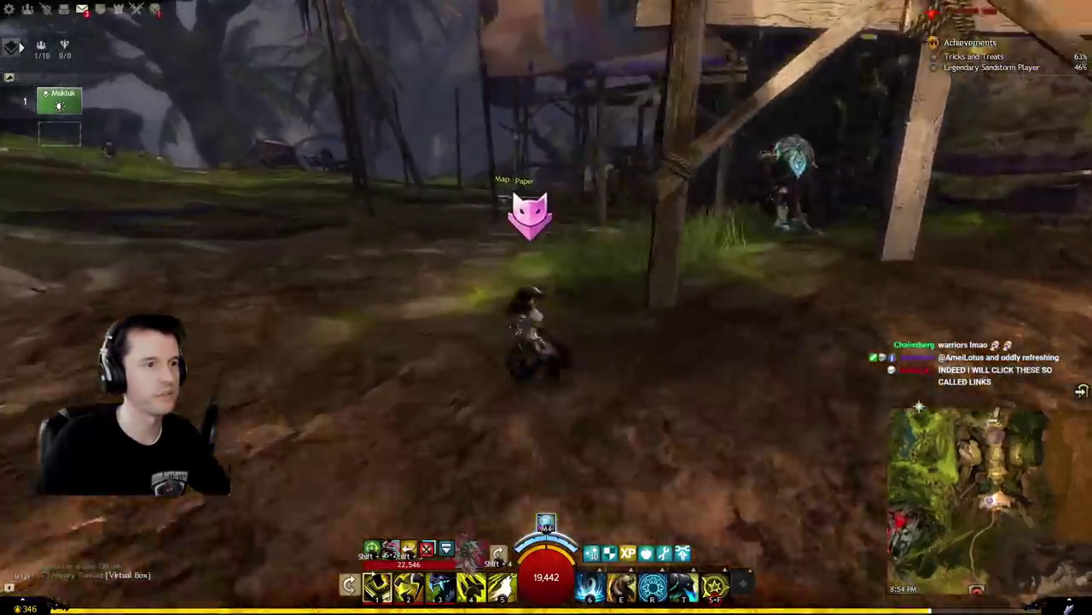
{"action": "key", "text": "w"}
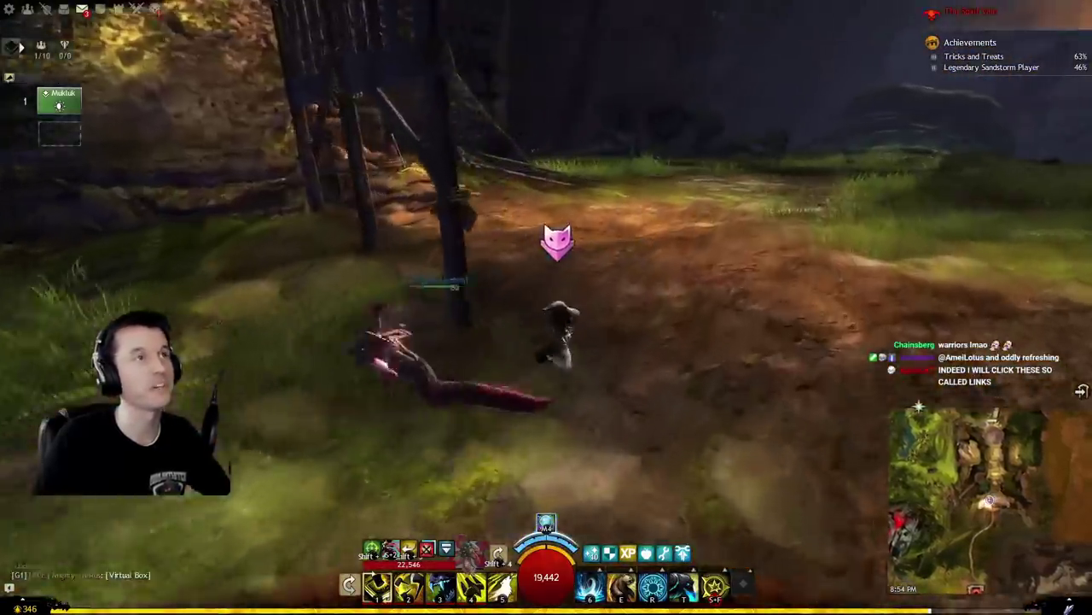
{"action": "key", "text": "w"}
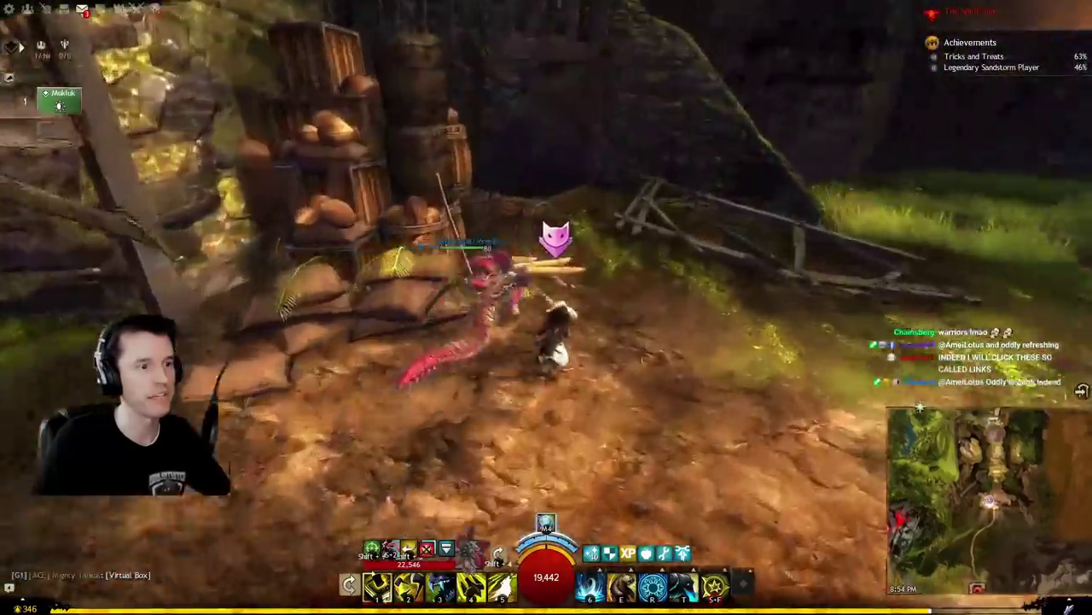
{"action": "key", "text": "w"}
{"action": "key", "text": "space"}
{"action": "key", "text": "space"}
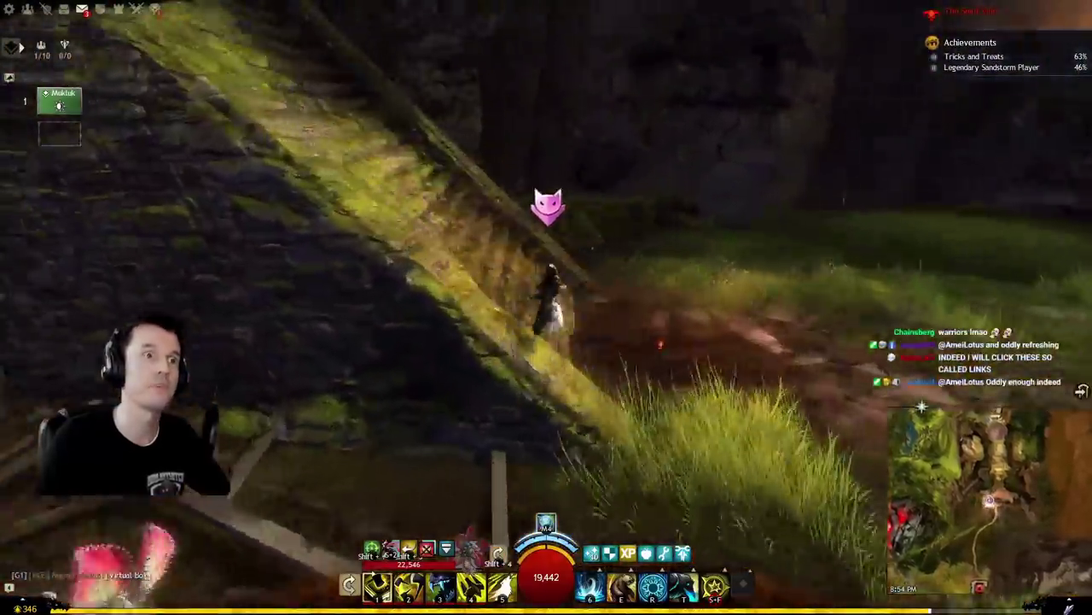
{"action": "key", "text": "w"}
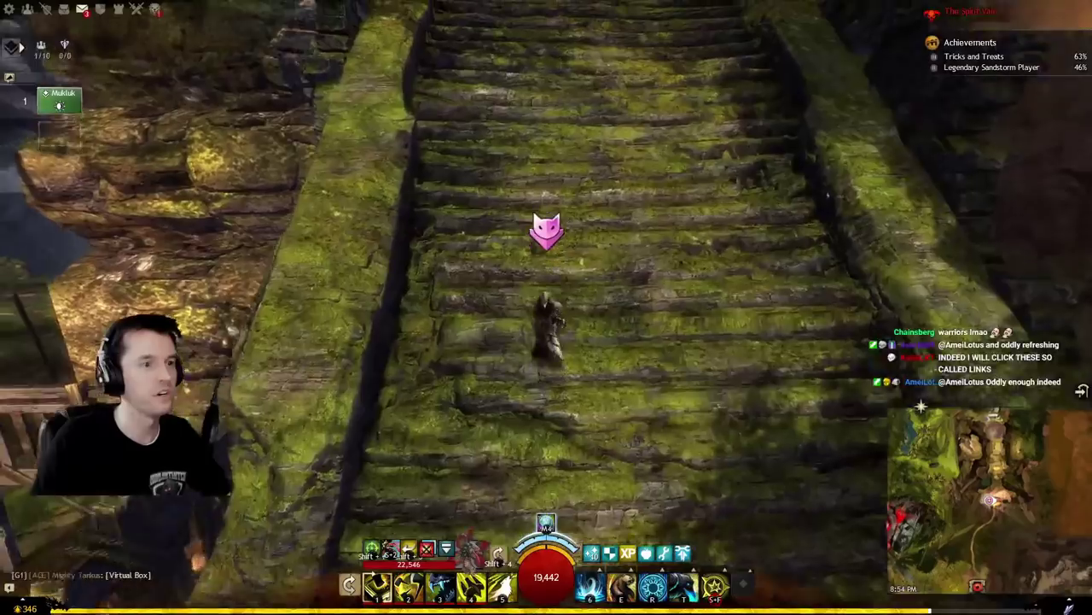
{"action": "key", "text": "w"}
{"action": "key", "text": "super+e"}
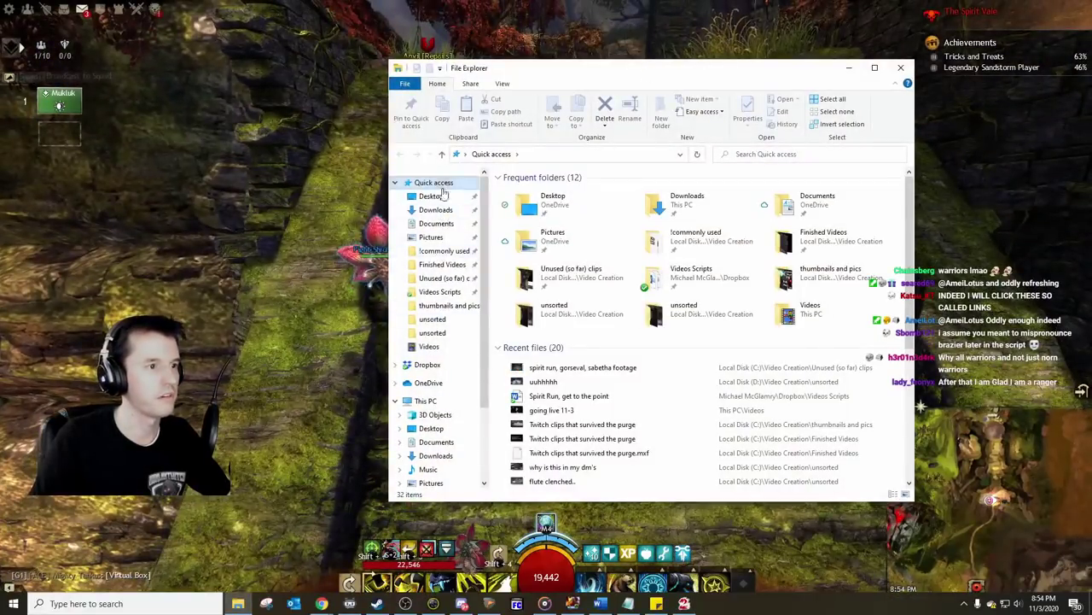
{"action": "left_click", "coordinate": [440, 291]}
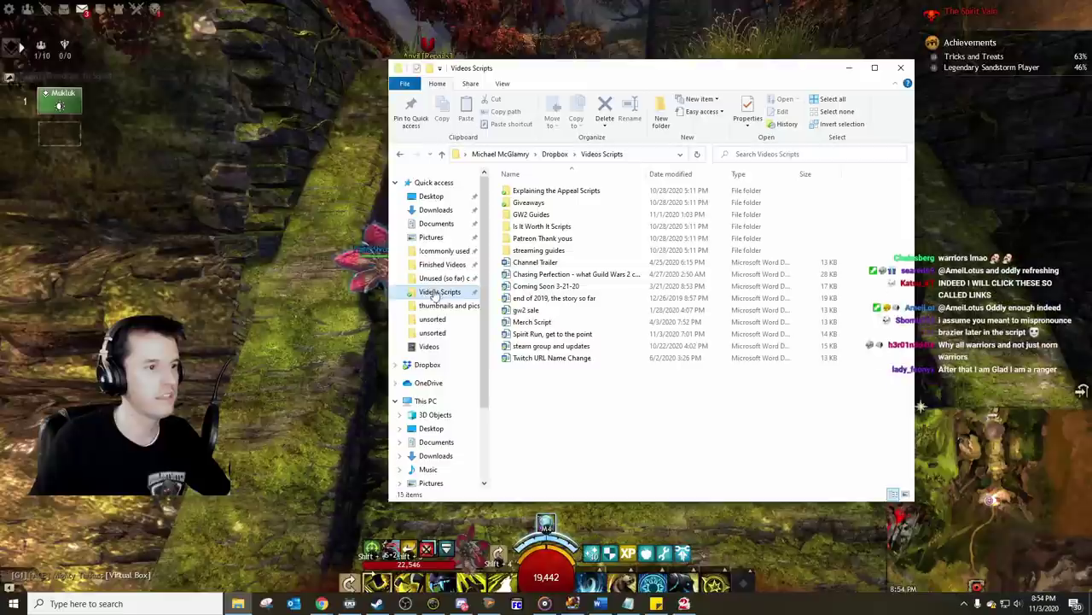
{"action": "scroll", "coordinate": [435, 448], "scroll_direction": "down", "scroll_amount": 1}
{"action": "left_click", "coordinate": [429, 460]}
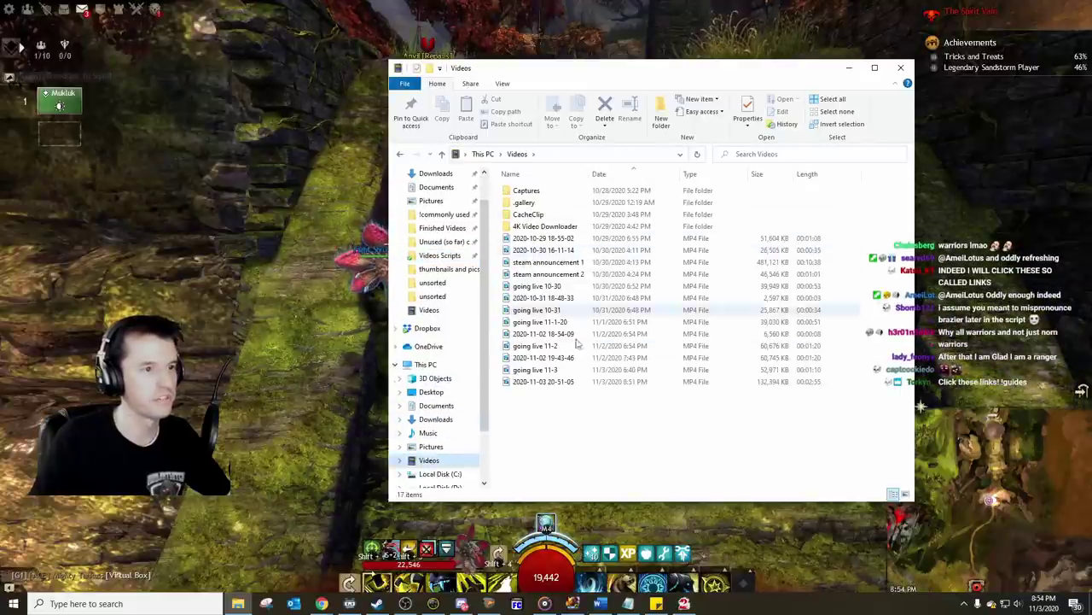
{"action": "left_click", "coordinate": [570, 382]}
{"action": "double_click", "coordinate": [571, 382]}
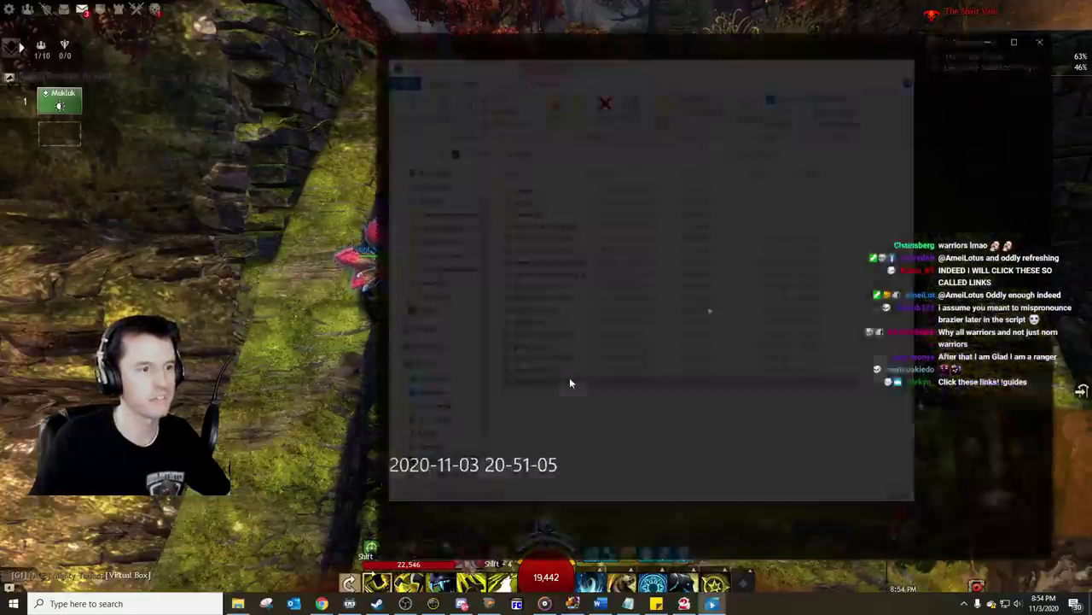
{"action": "left_click", "coordinate": [400, 539]}
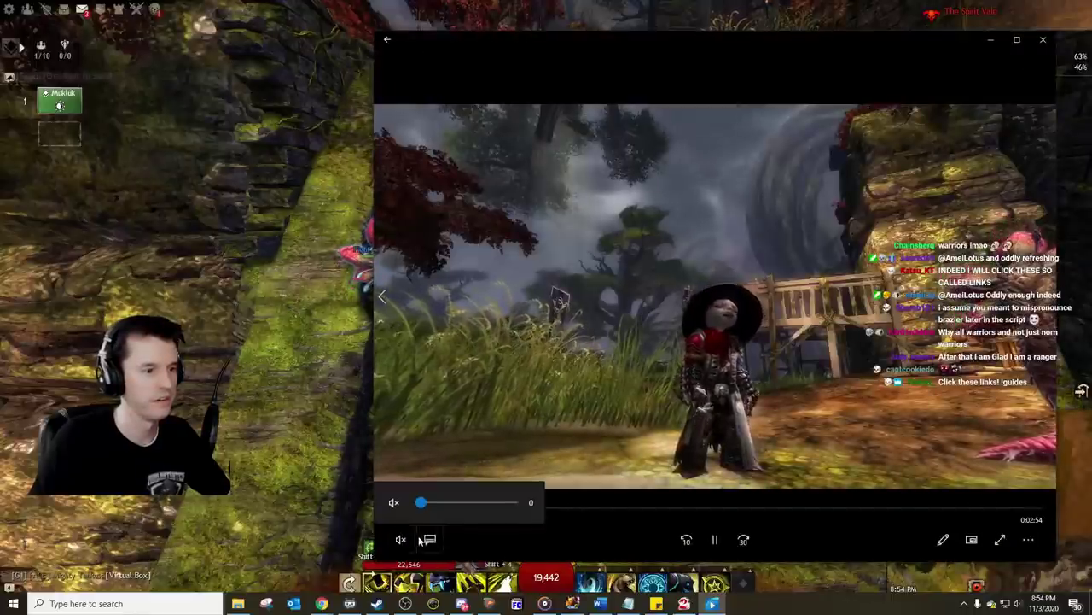
{"action": "left_click", "coordinate": [460, 502]}
{"action": "left_click", "coordinate": [606, 530]}
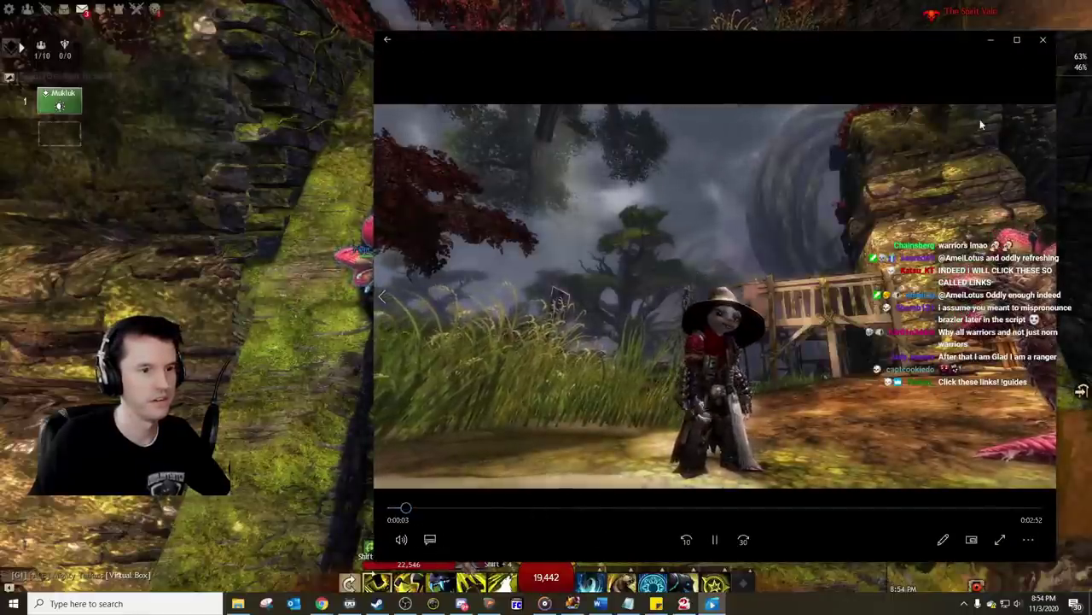
{"action": "left_click", "coordinate": [1043, 39]}
{"action": "key", "text": "F2"}
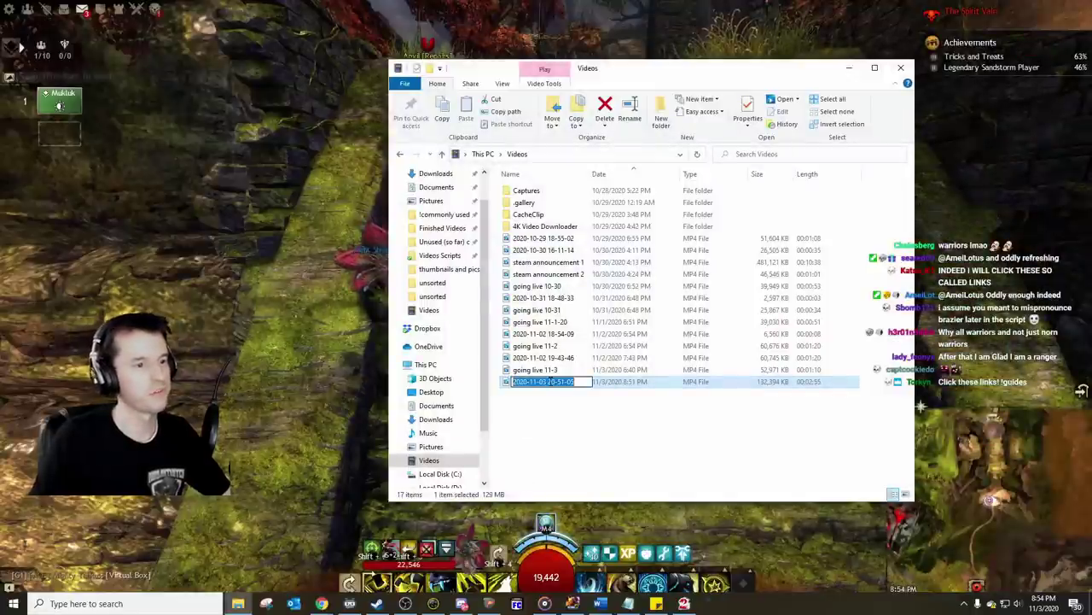
{"action": "type", "text": "spirit run raw"}
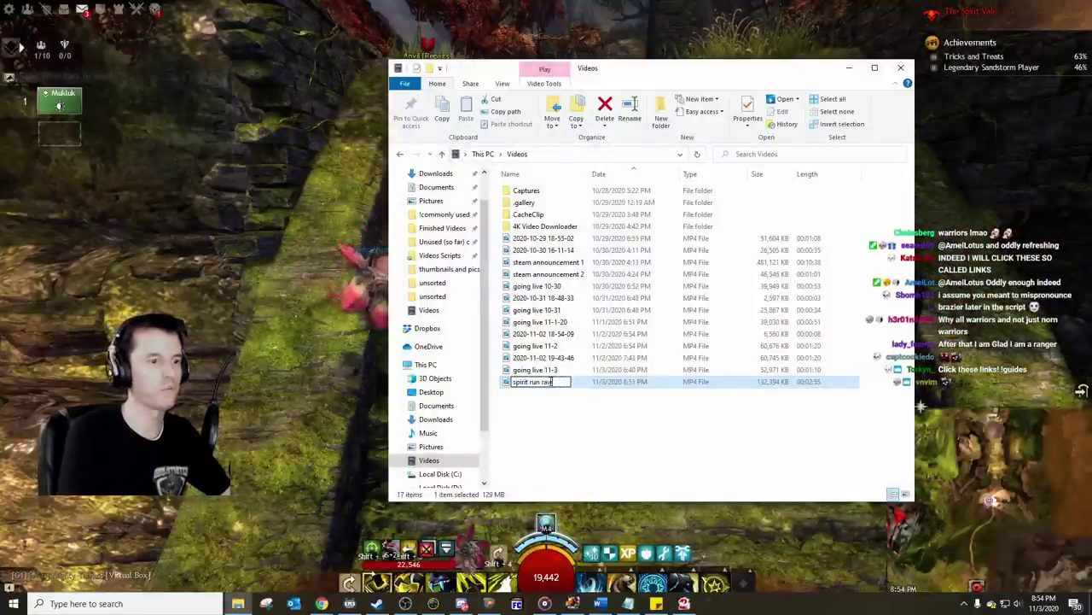
{"action": "key", "text": "Return"}
Step: Return to the game, log out to character selection, and enter the world with the dark hooded character with the grinning face
{"action": "left_click", "coordinate": [292, 138]}
{"action": "key", "text": "w"}
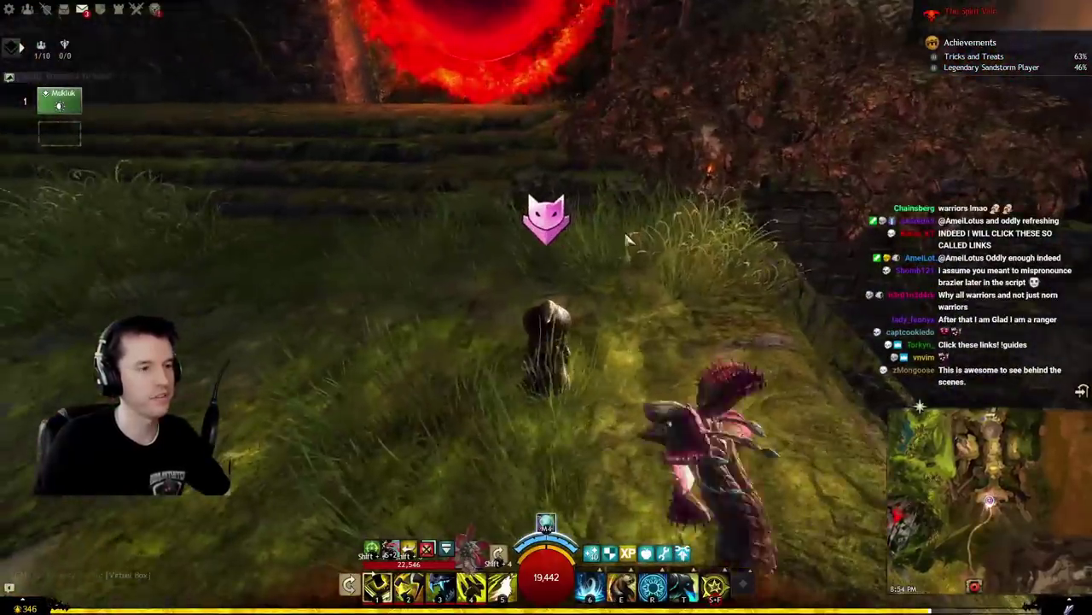
{"action": "key", "text": "Escape"}
{"action": "left_click", "coordinate": [553, 336]}
{"action": "left_click", "coordinate": [546, 341]}
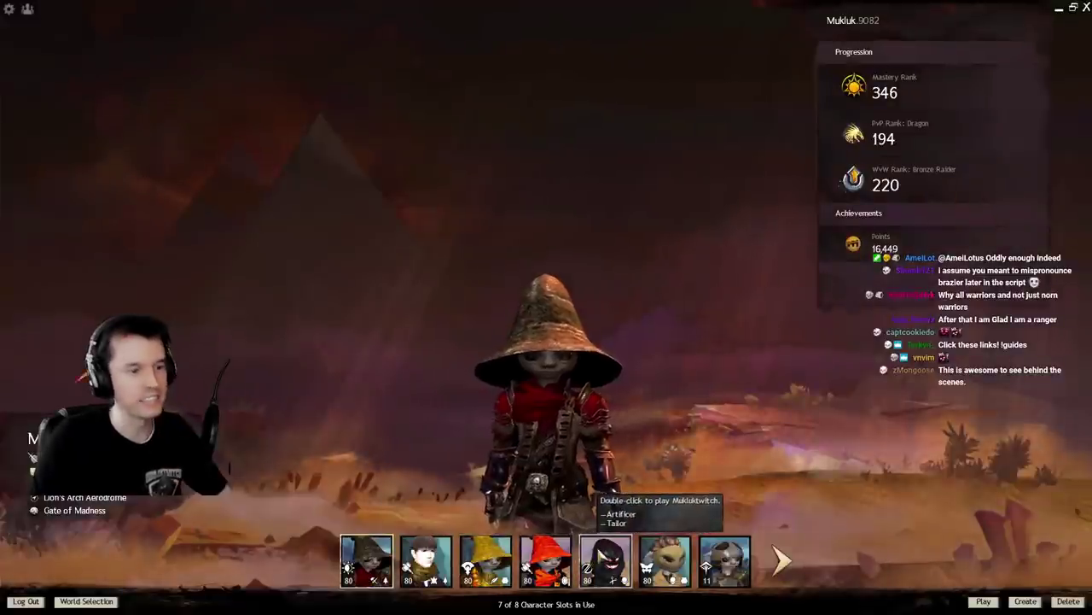
{"action": "double_click", "coordinate": [577, 557]}
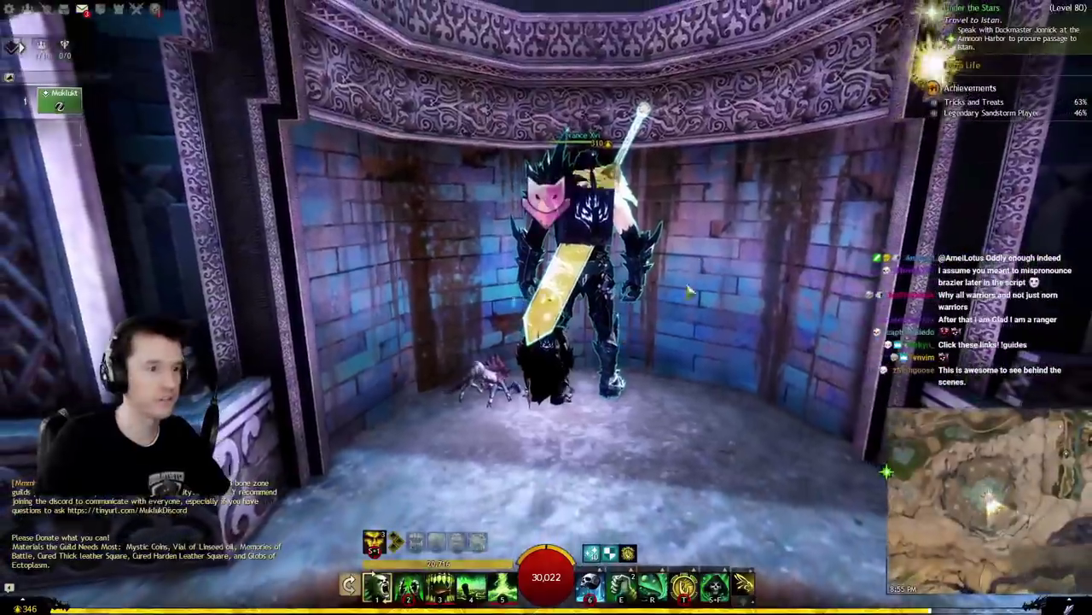
Step: Use a travel item from the inventory to move the hooded character to the hub with the crafting stations and portals
{"action": "left_click_drag", "start_coordinate": [688, 288], "coordinate": [702, 261]}
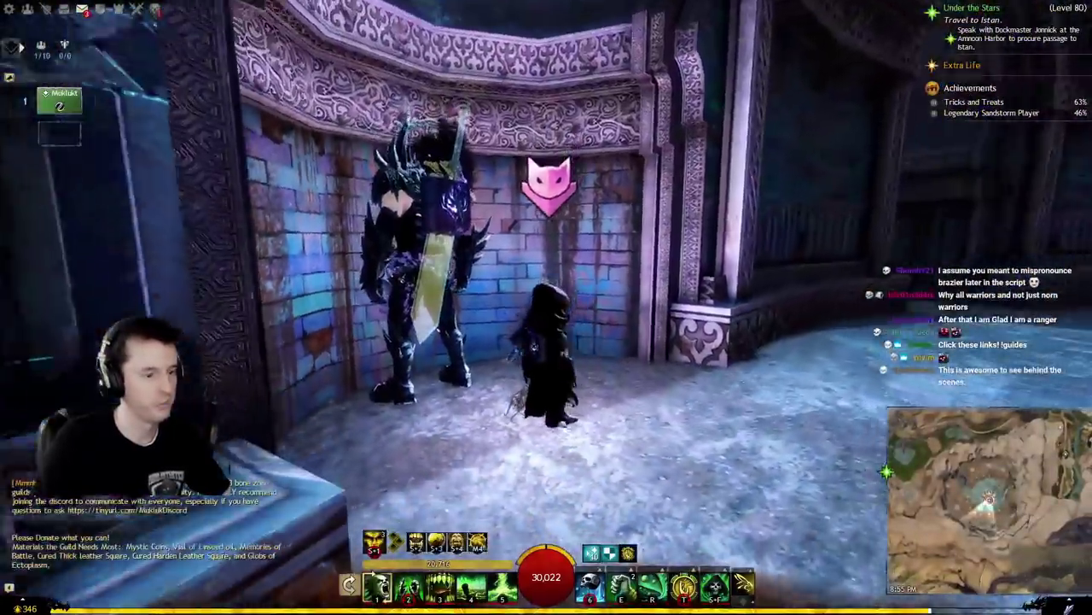
{"action": "scroll", "coordinate": [702, 260], "scroll_direction": "up", "scroll_amount": 3}
{"action": "key", "text": "i"}
{"action": "double_click", "coordinate": [748, 121]}
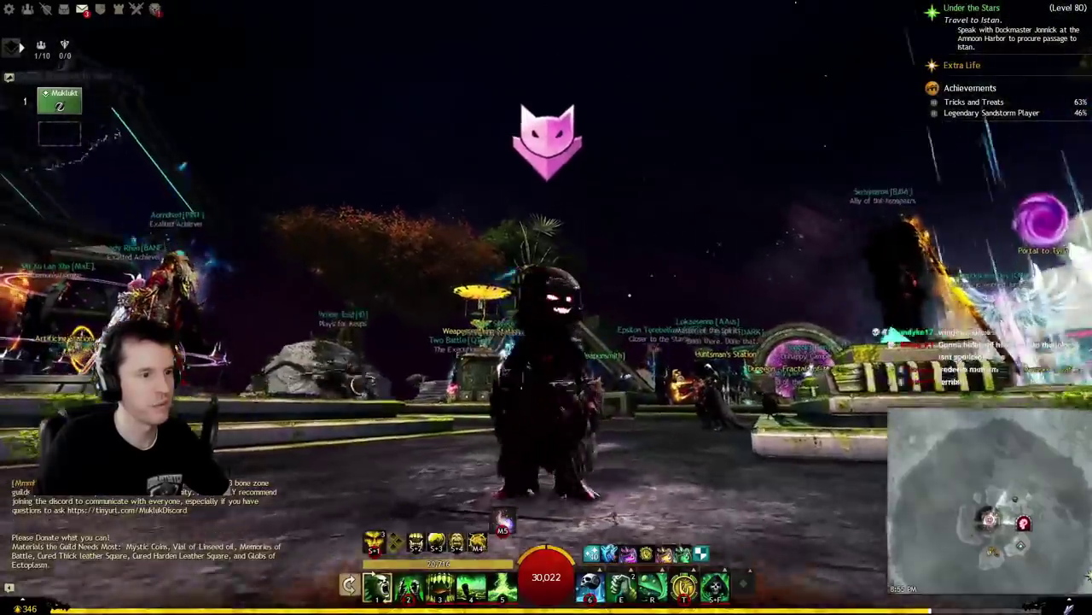
Step: Hide the game interface, position the hooded character in the open plaza, and frame a front close-up for recording
{"action": "key", "text": "ctrl+shift+h"}
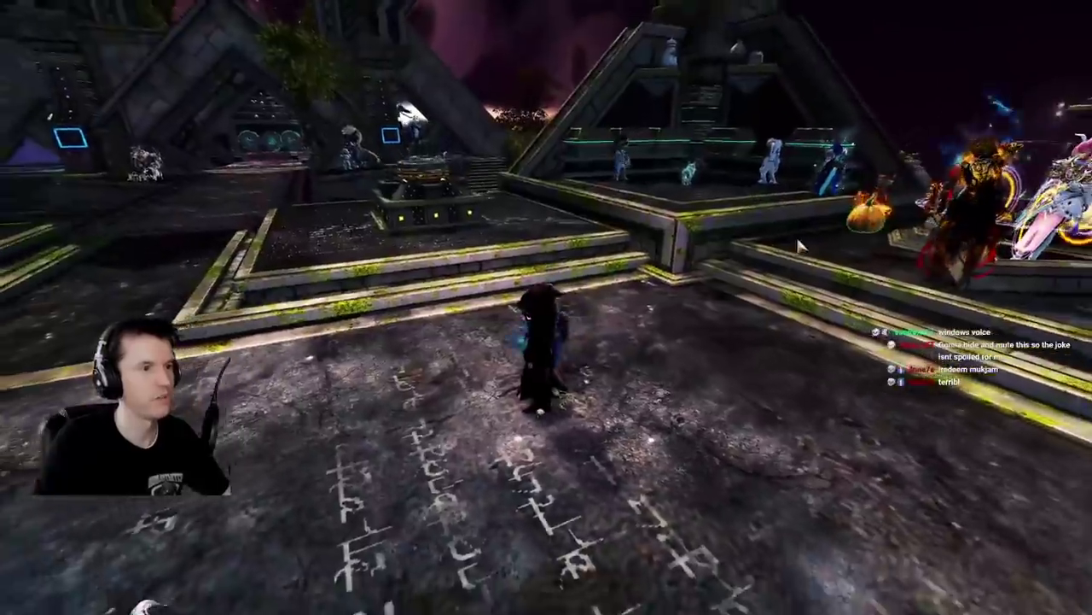
{"action": "key", "text": "w"}
{"action": "left_click_drag", "start_coordinate": [800, 244], "coordinate": [1024, 282]}
{"action": "key", "text": "w"}
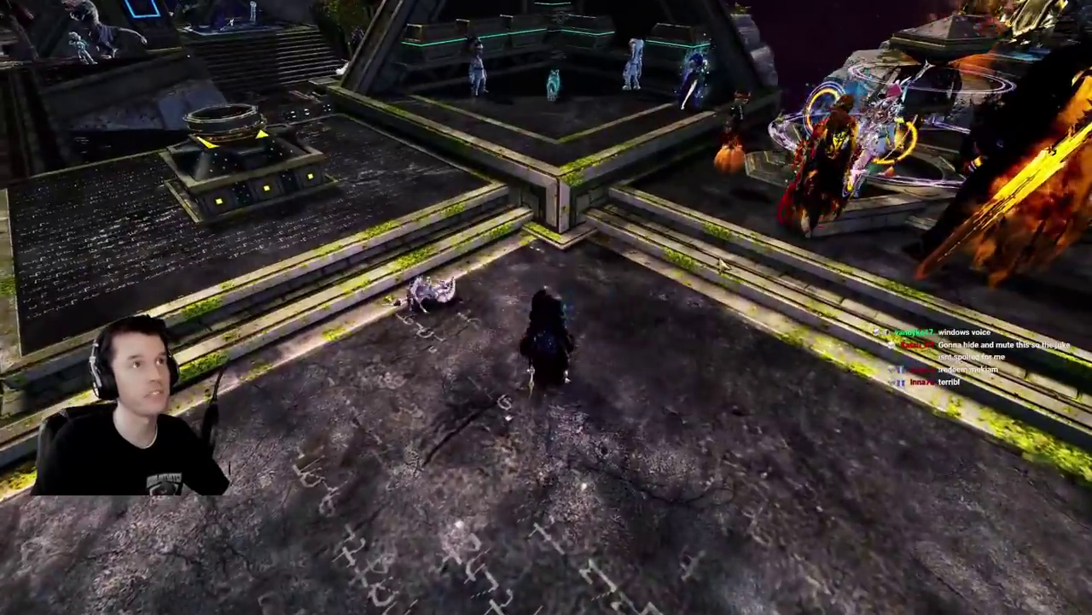
{"action": "left_click_drag", "start_coordinate": [722, 262], "coordinate": [286, 66]}
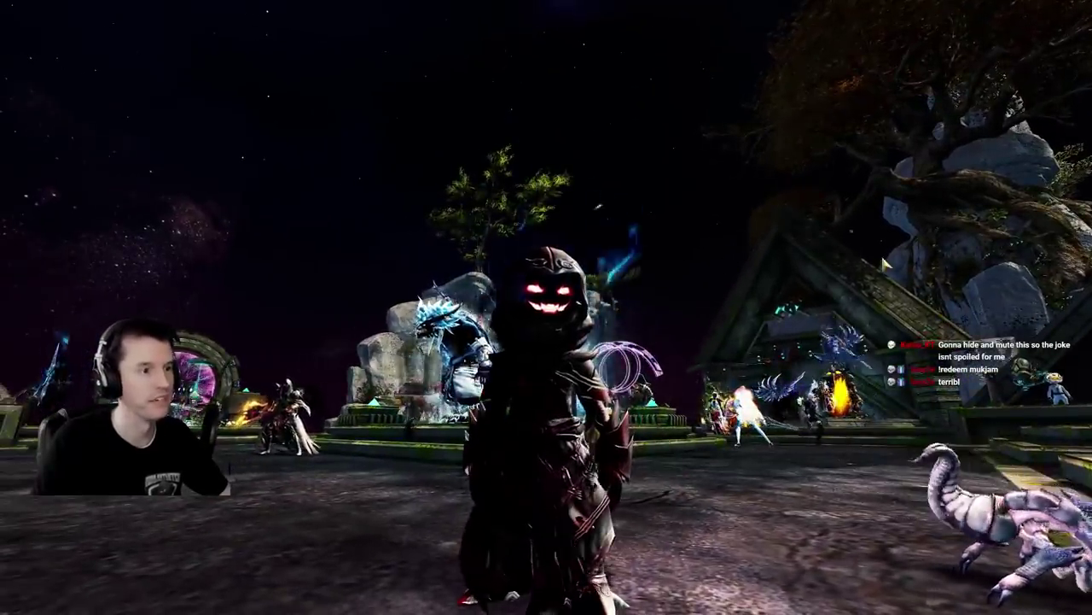
{"action": "left_click_drag", "start_coordinate": [884, 263], "coordinate": [890, 259]}
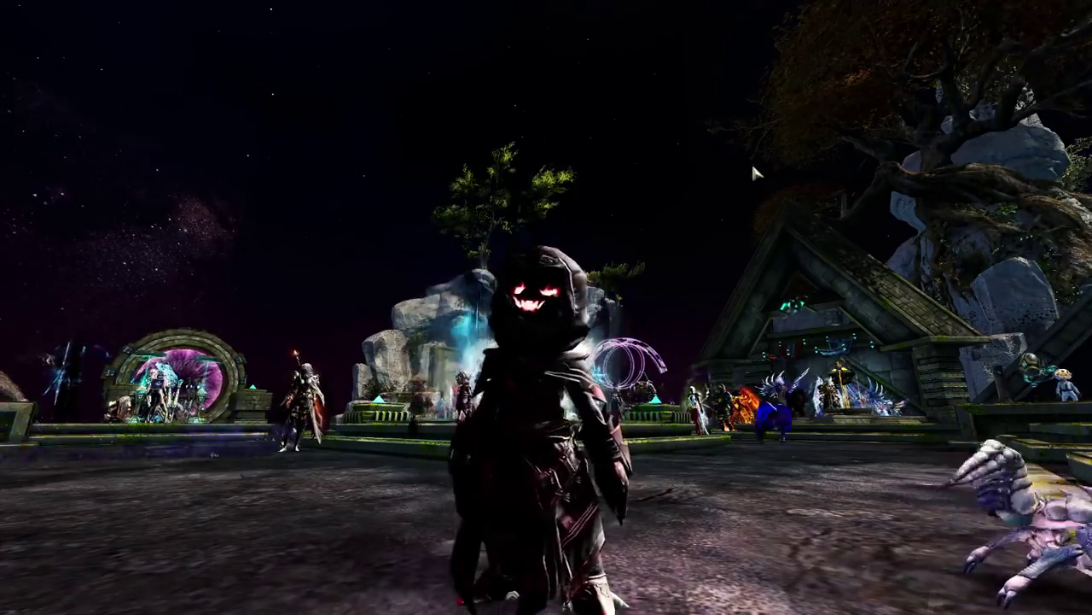
{"action": "left_click_drag", "start_coordinate": [753, 173], "coordinate": [775, 96]}
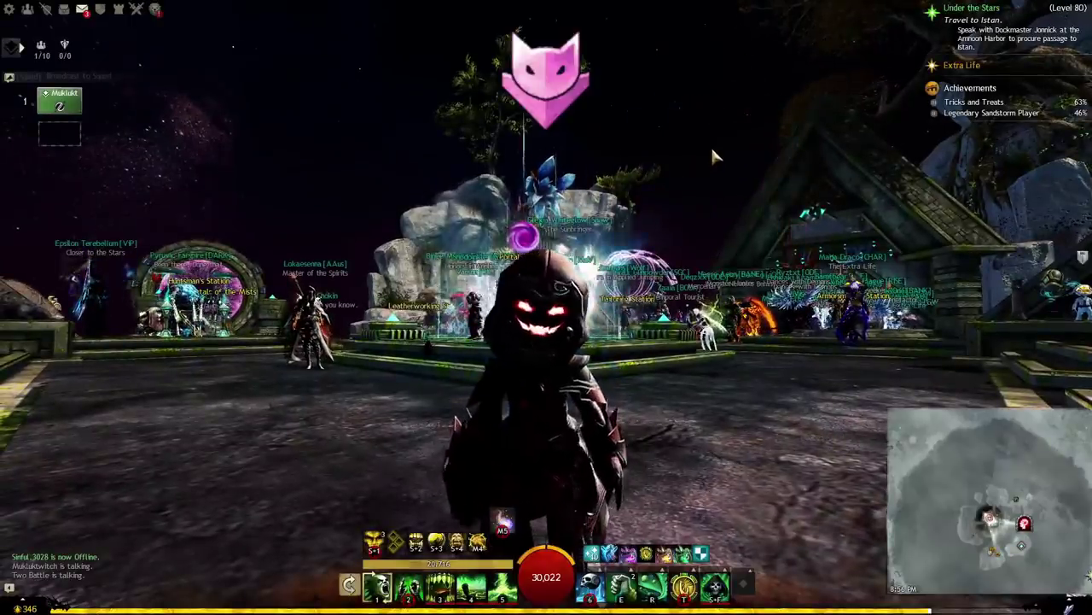
{"action": "key", "text": "alt+Tab"}
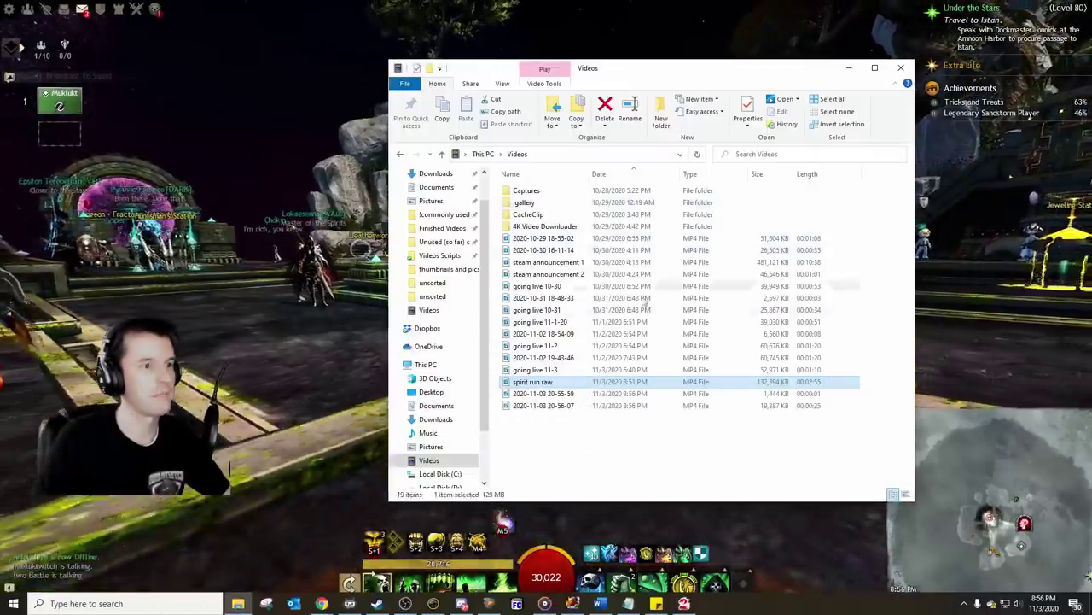
{"action": "left_click", "coordinate": [556, 396]}
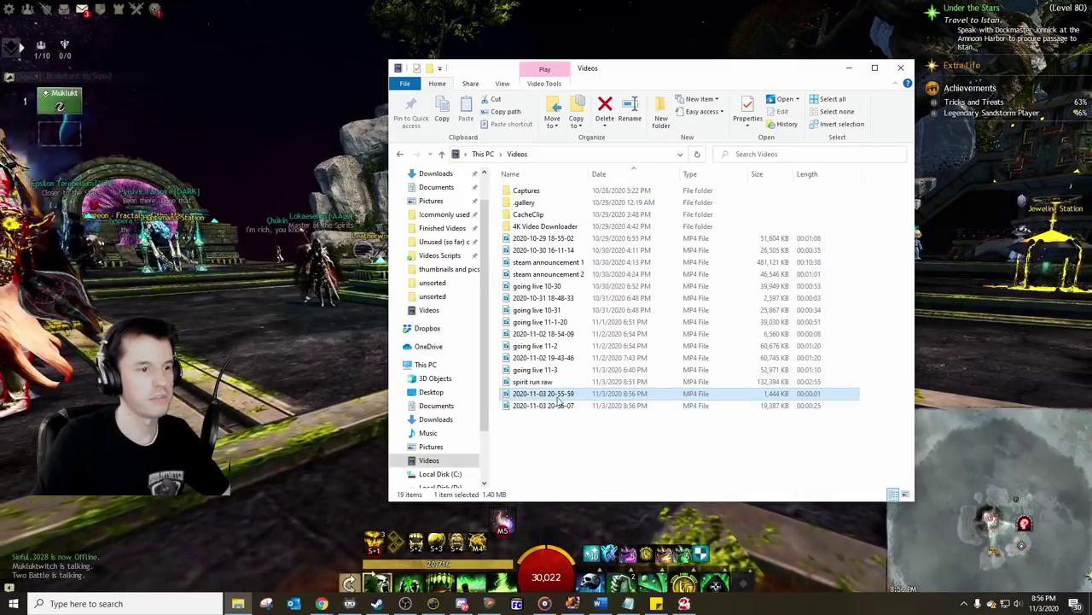
{"action": "double_click", "coordinate": [547, 405]}
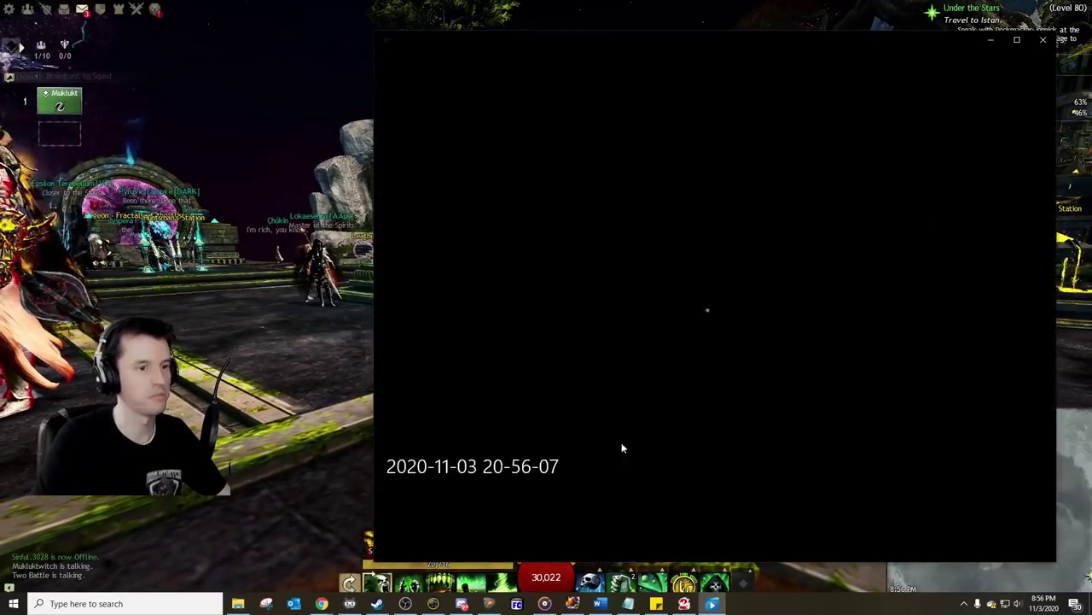
{"action": "left_click", "coordinate": [401, 539]}
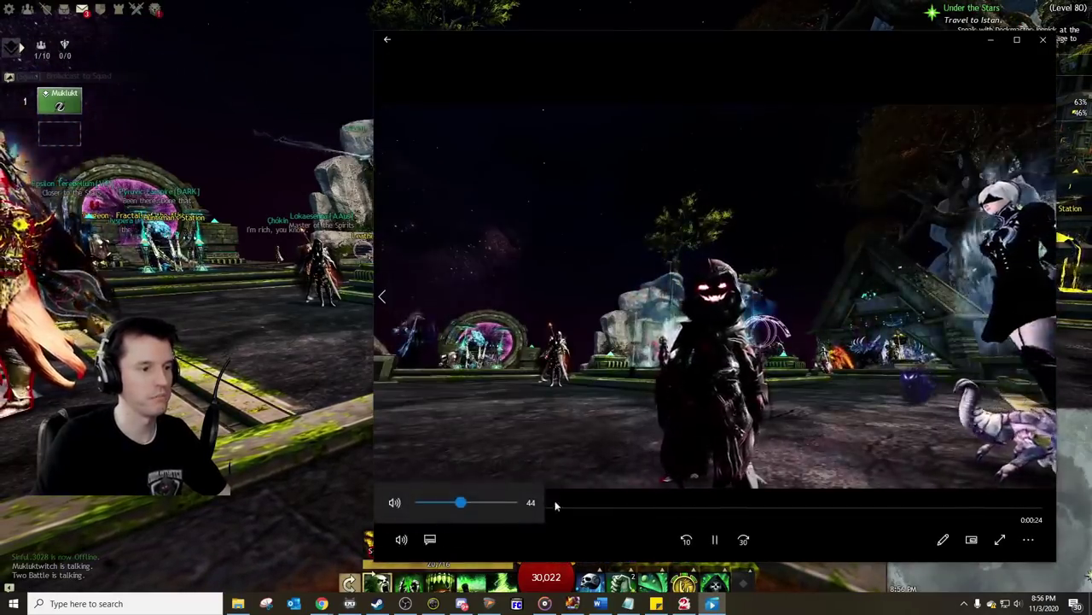
{"action": "left_click_drag", "start_coordinate": [455, 504], "coordinate": [348, 504]}
{"action": "left_click_drag", "start_coordinate": [768, 507], "coordinate": [863, 508]}
{"action": "left_click", "coordinate": [1043, 40]}
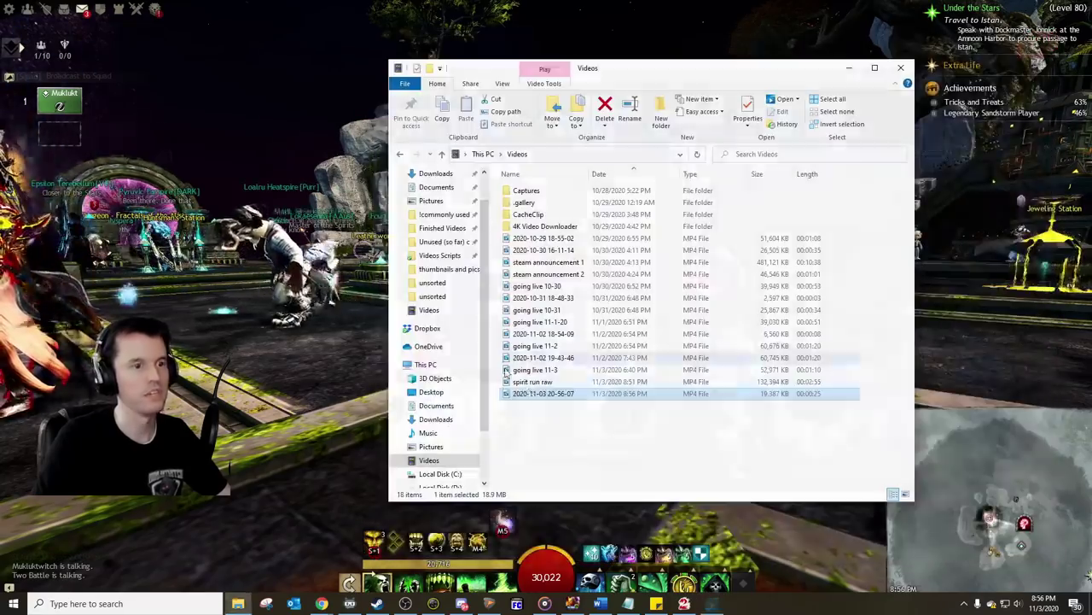
{"action": "key", "text": "F2"}
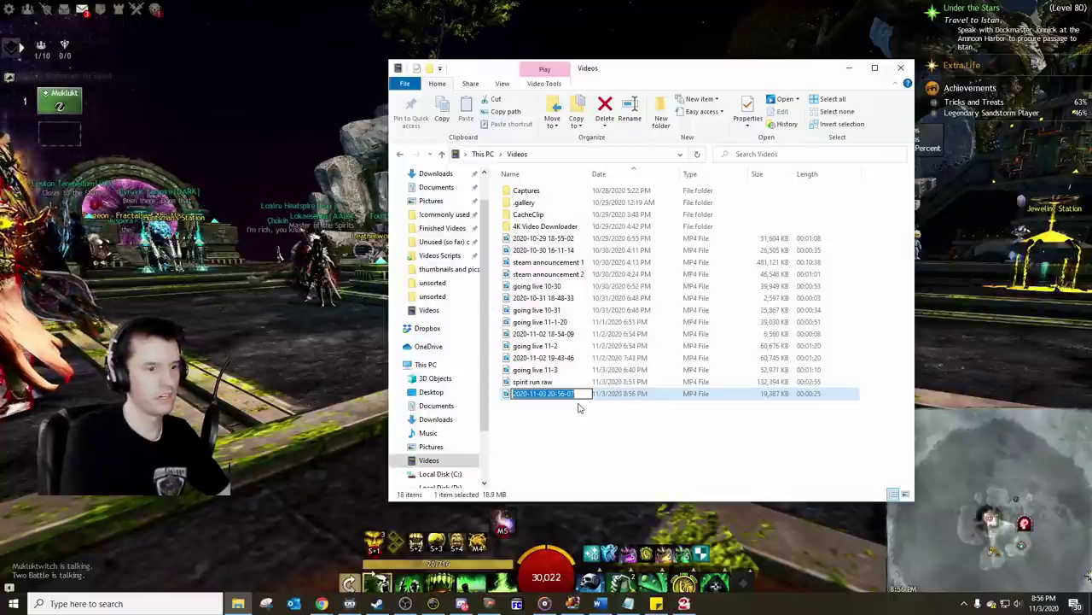
{"action": "type", "text": "spirit run"}
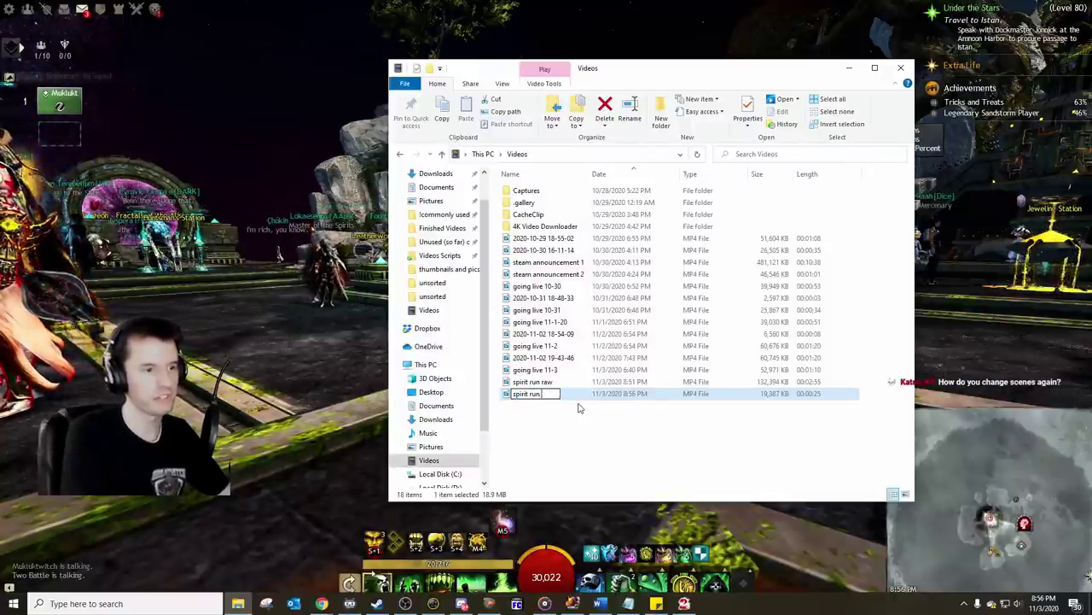
{"action": "type", "text": " -"}
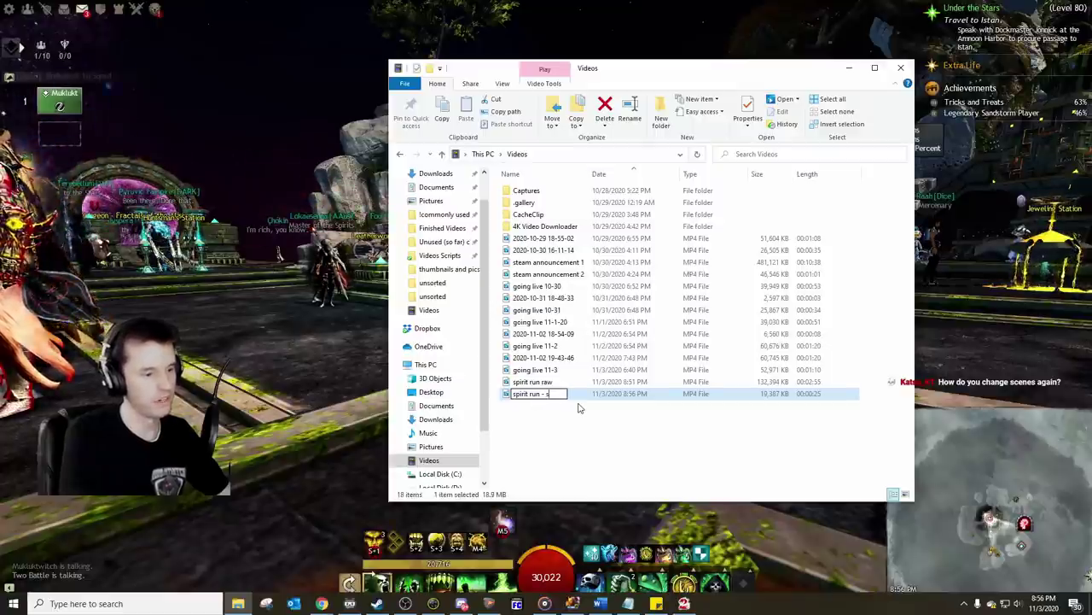
{"action": "type", "text": " spooky muk"}
{"action": "key", "text": "Return"}
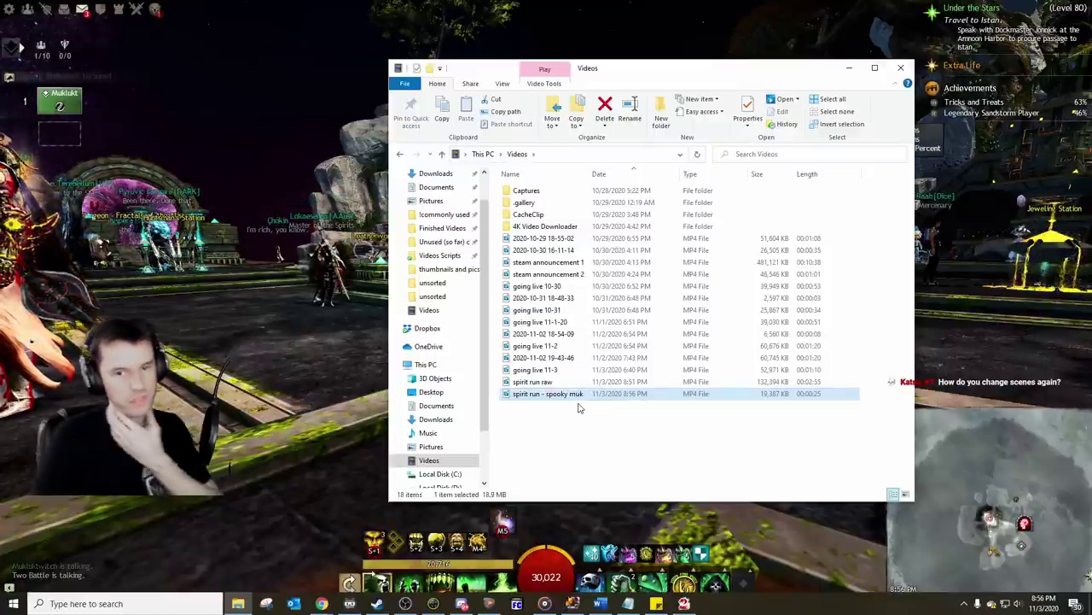
Step: Switch to OBS, change the live scene to Game ONLY, and return to the first Desktop Capture with Cam scene
{"action": "key", "text": "alt+Tab"}
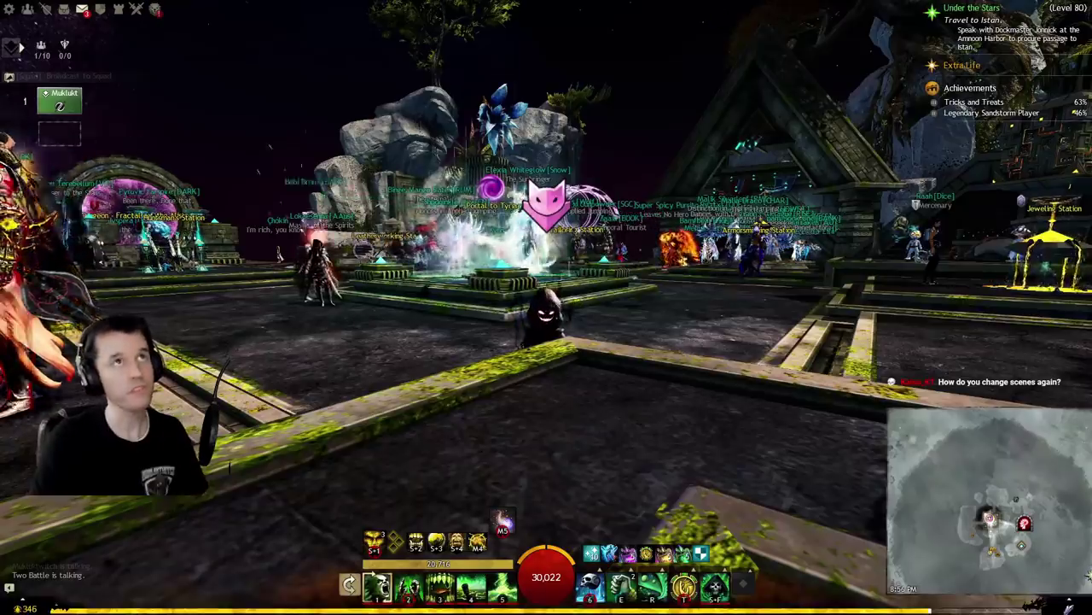
{"action": "left_click_drag", "start_coordinate": [697, 0], "coordinate": [743, 19]}
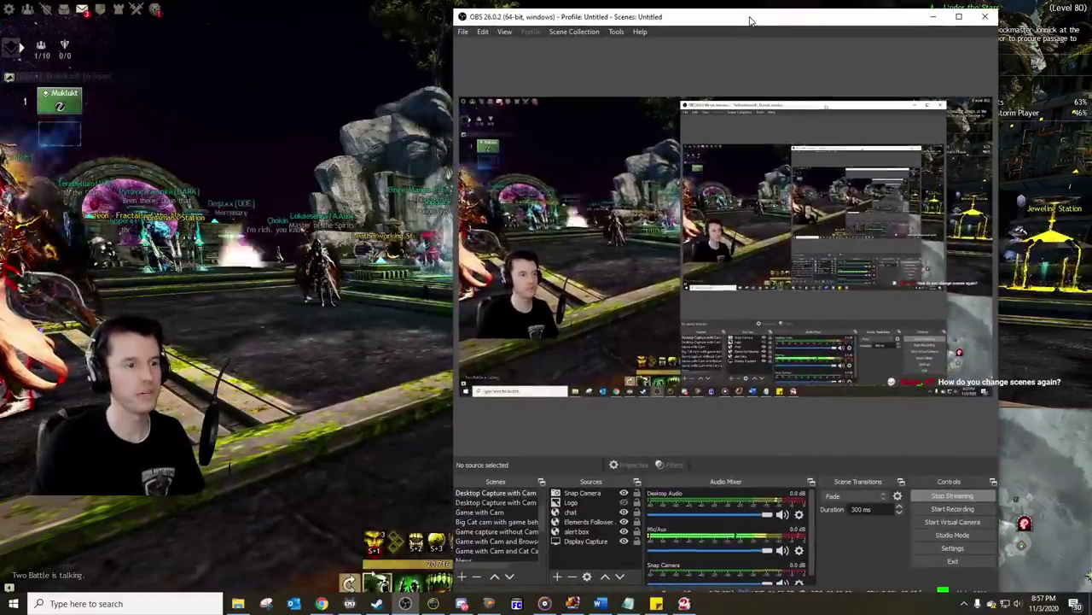
{"action": "scroll", "coordinate": [499, 513], "scroll_direction": "down", "scroll_amount": 3}
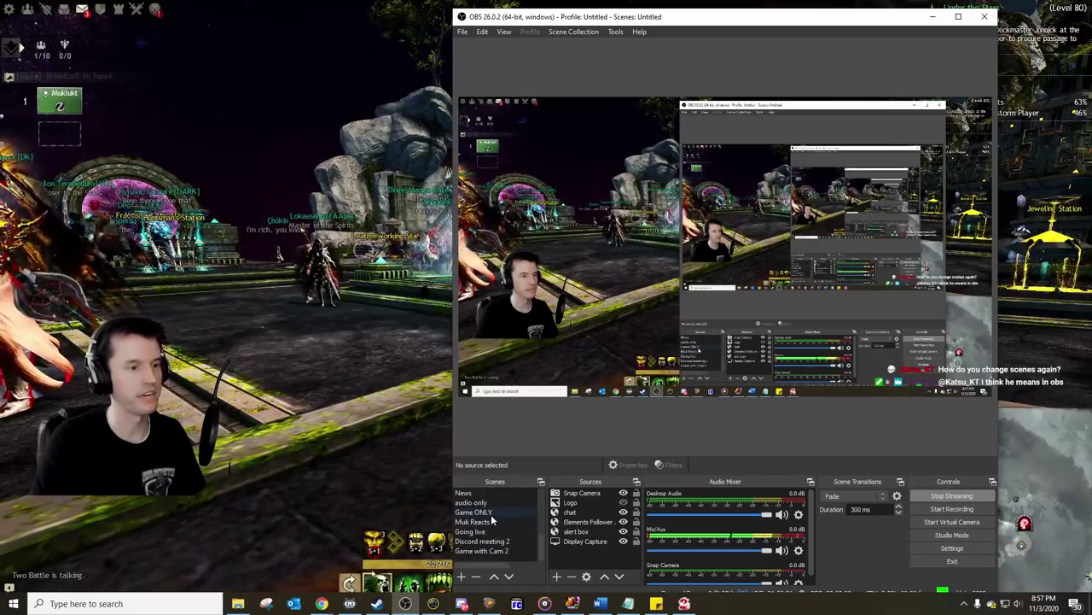
{"action": "left_click", "coordinate": [489, 515]}
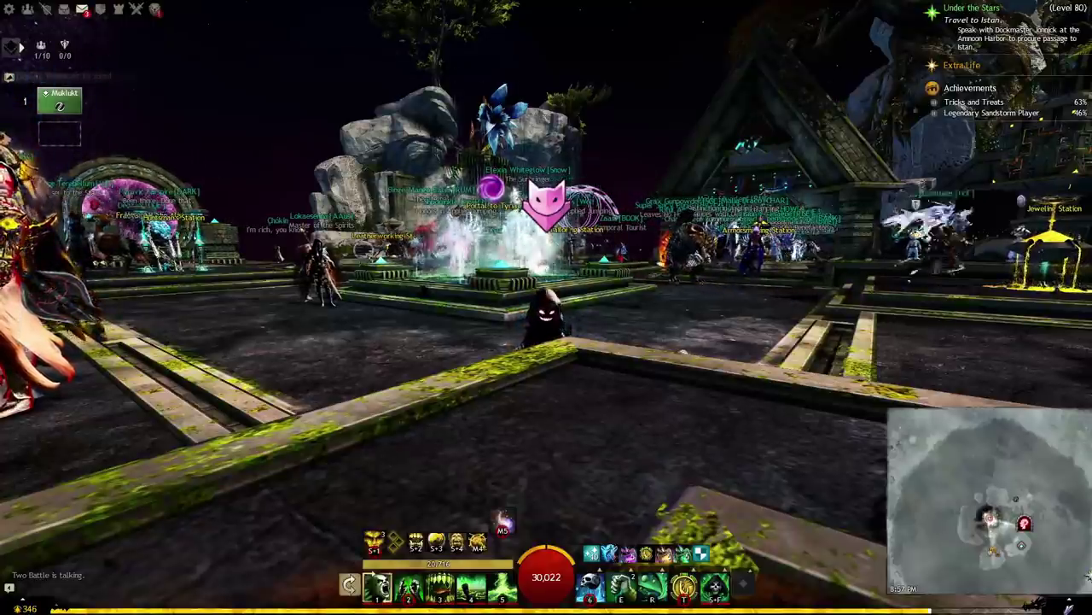
{"action": "left_click", "coordinate": [489, 503]}
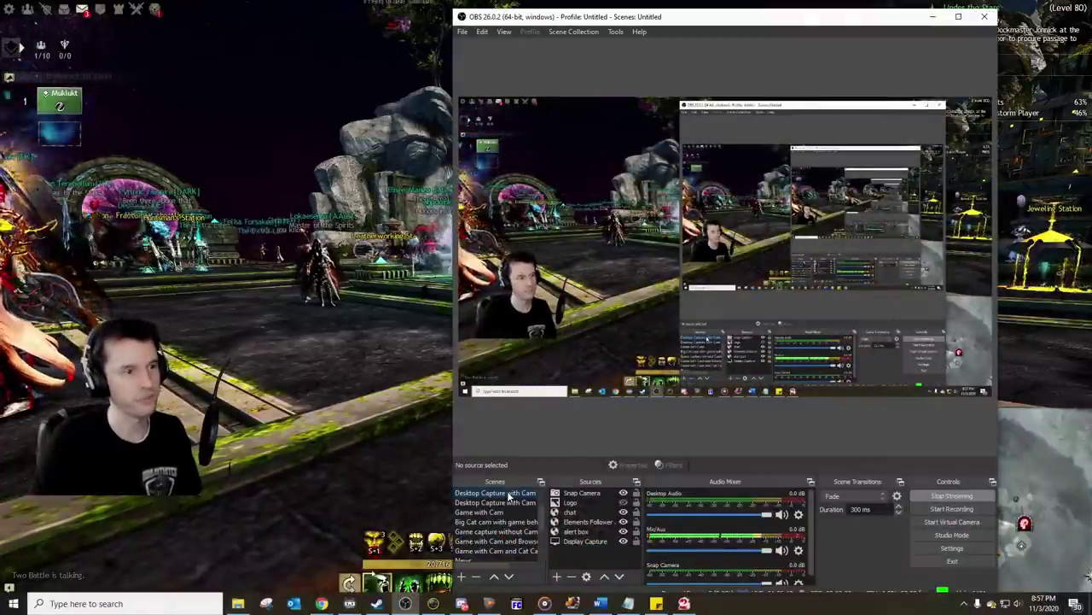
Step: Inspect the alert box, Elements Follower, chat, Logo and Snap Camera sources of the desktop capture scene, and clear OBS off the game
{"action": "left_click", "coordinate": [583, 532]}
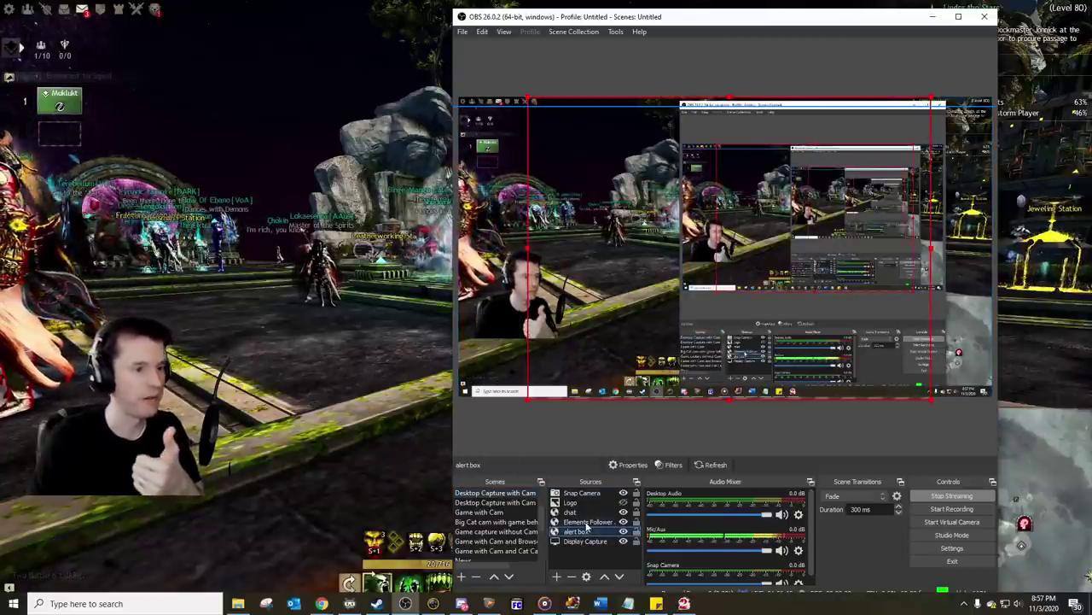
{"action": "left_click", "coordinate": [586, 523]}
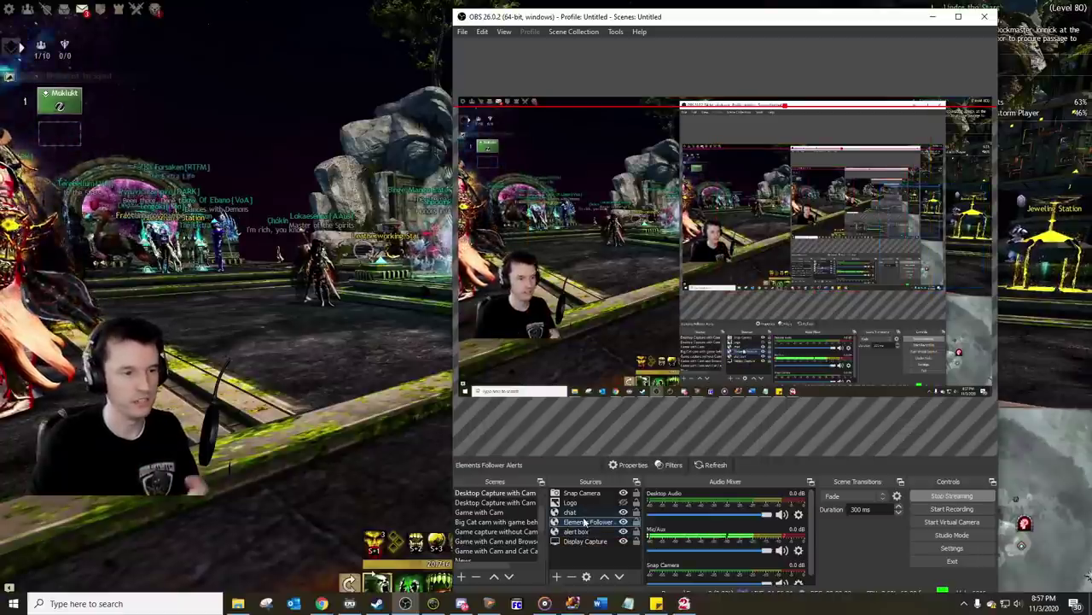
{"action": "left_click", "coordinate": [584, 512]}
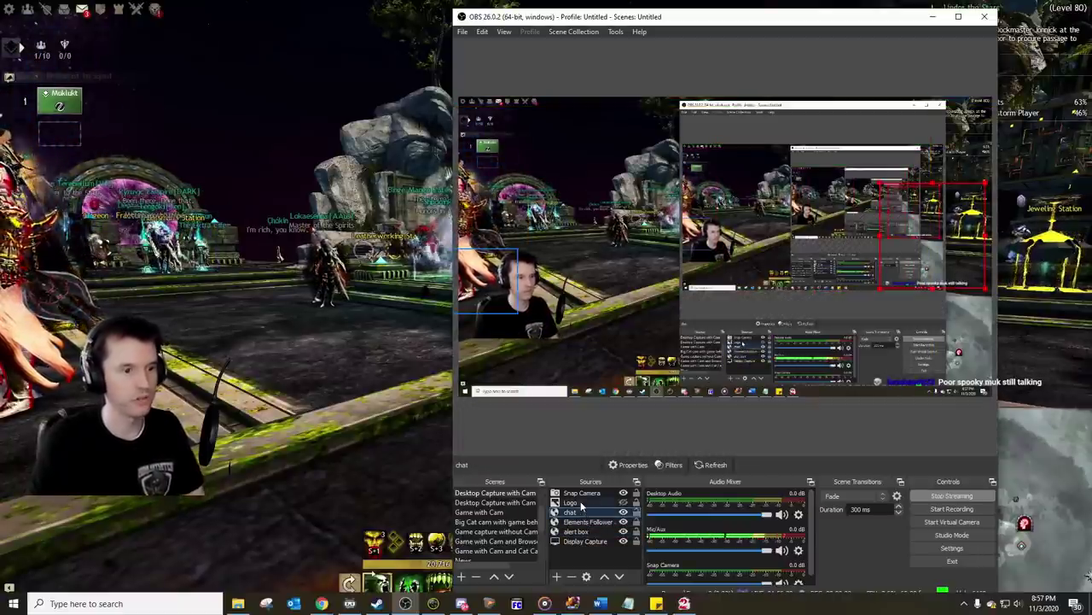
{"action": "left_click", "coordinate": [580, 503]}
{"action": "left_click", "coordinate": [587, 495]}
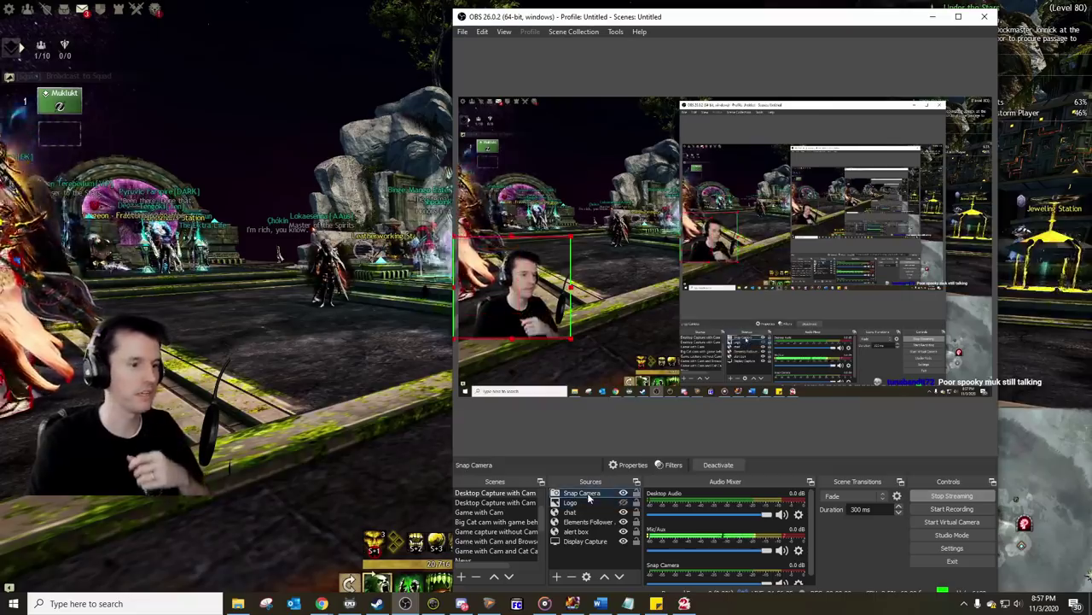
{"action": "left_click_drag", "start_coordinate": [687, 24], "coordinate": [1091, 0]}
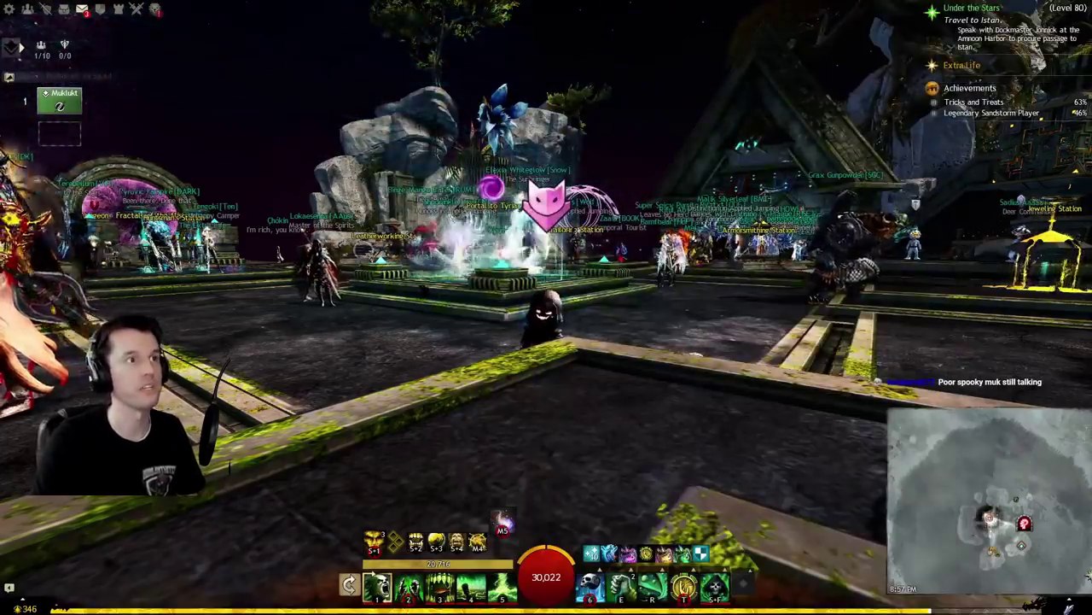
Step: Use the travel item from the inventory to take the hooded character out of the crafting hub
{"action": "left_click_drag", "start_coordinate": [756, 312], "coordinate": [938, 392]}
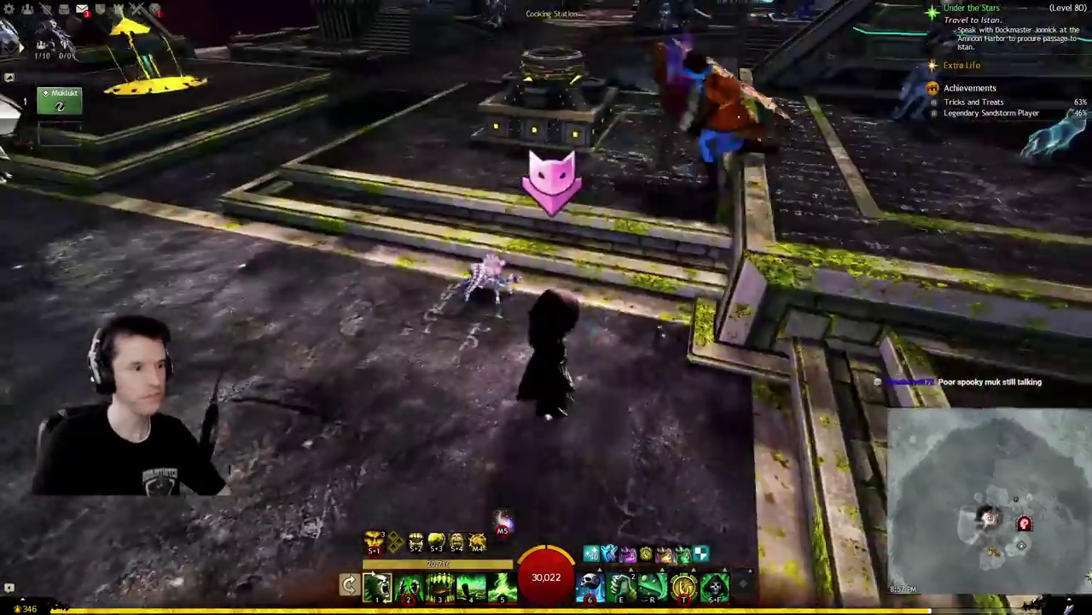
{"action": "key", "text": "i"}
{"action": "double_click", "coordinate": [752, 116]}
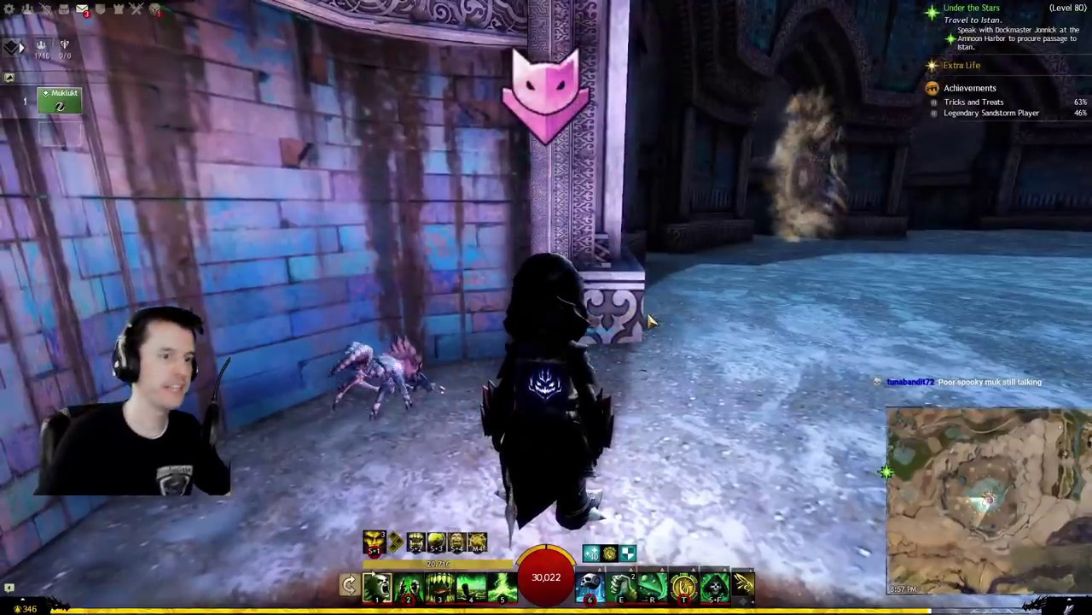
Step: Log the character out to the character selection screen and leave Guild Wars 2 for the desktop
{"action": "key", "text": "Escape"}
{"action": "left_click", "coordinate": [547, 333]}
{"action": "left_click", "coordinate": [464, 339]}
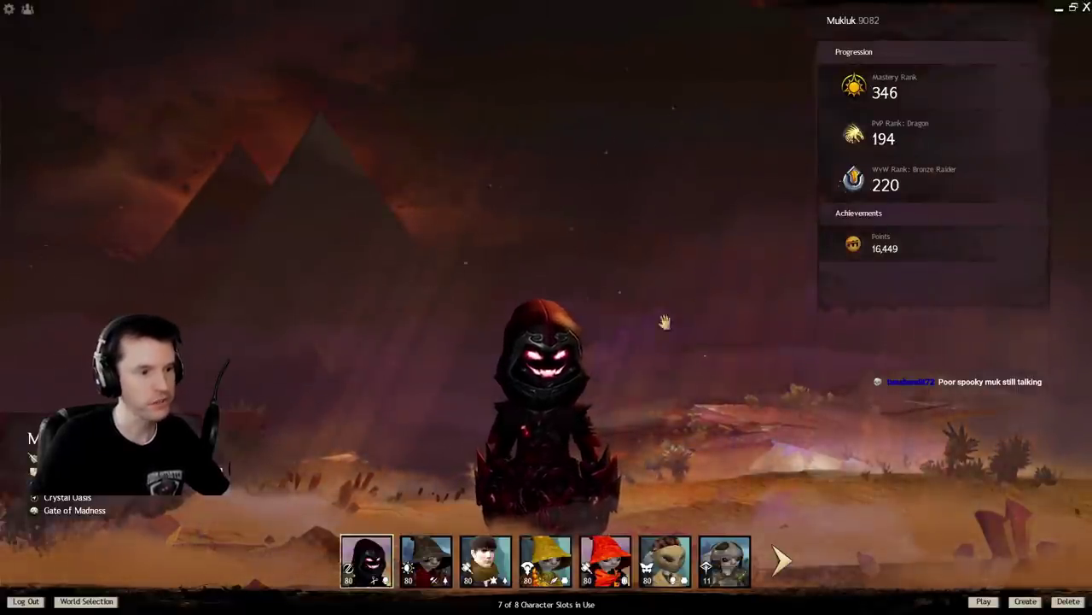
{"action": "key", "text": "Escape"}
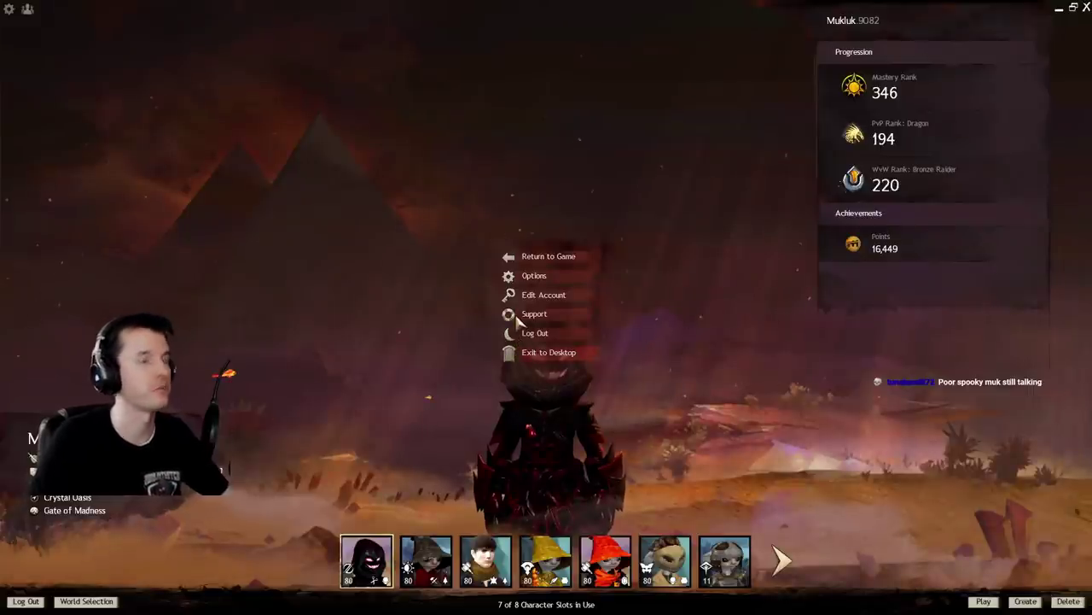
{"action": "key", "text": "alt+Tab"}
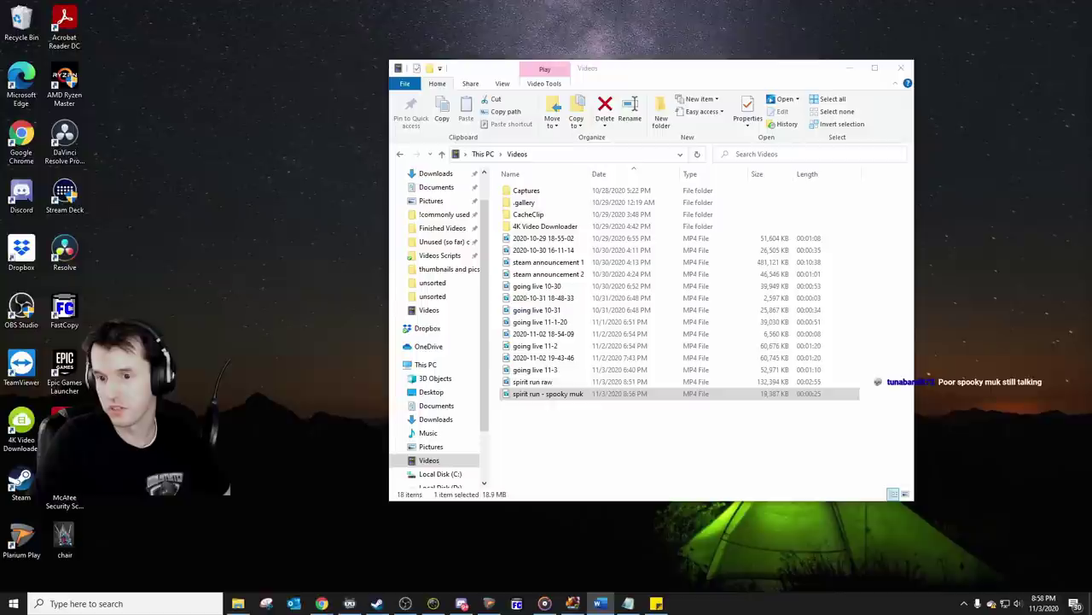
Step: Launch DaVinci Resolve, open the Untitled Project and switch to the Edit page
{"action": "key", "text": "super"}
{"action": "type", "text": "resolve"}
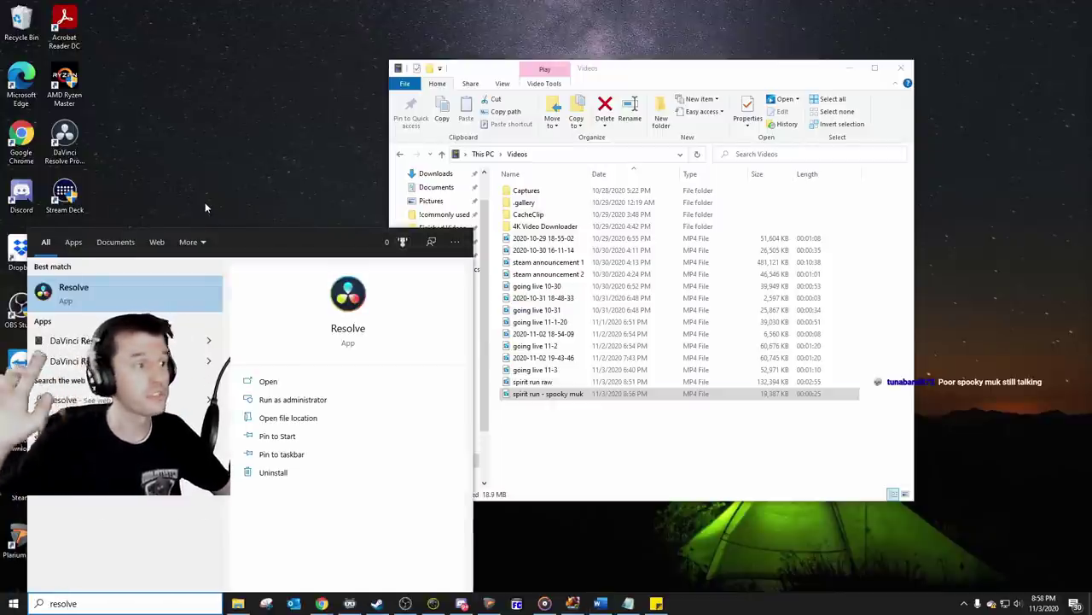
{"action": "key", "text": "Return"}
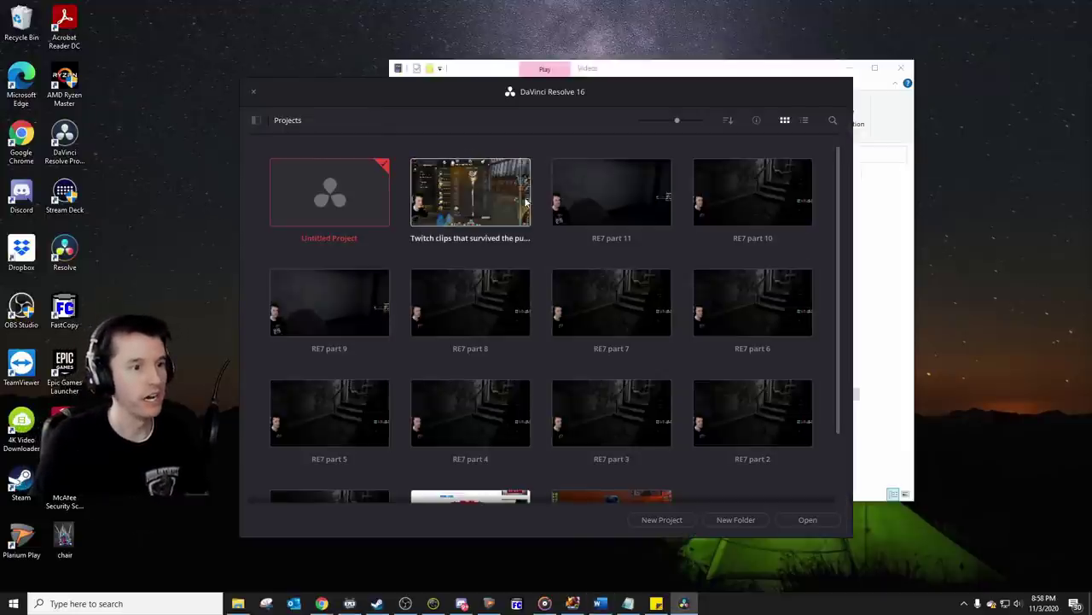
{"action": "double_click", "coordinate": [326, 194]}
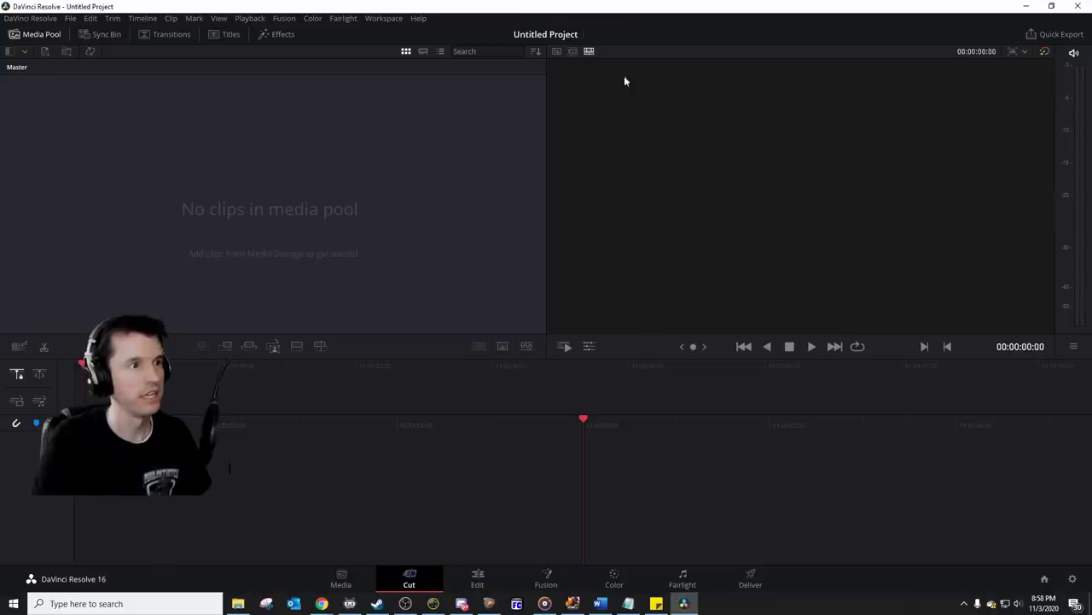
{"action": "left_click", "coordinate": [479, 579]}
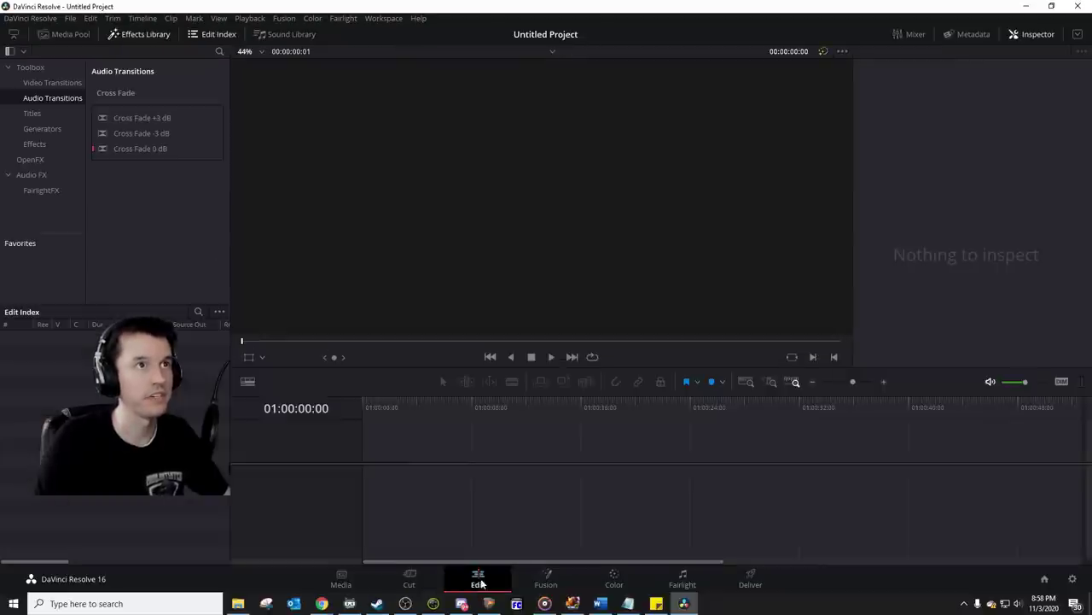
Step: Save the empty project under the name "GTTP spirit run"
{"action": "key", "text": "ctrl+s"}
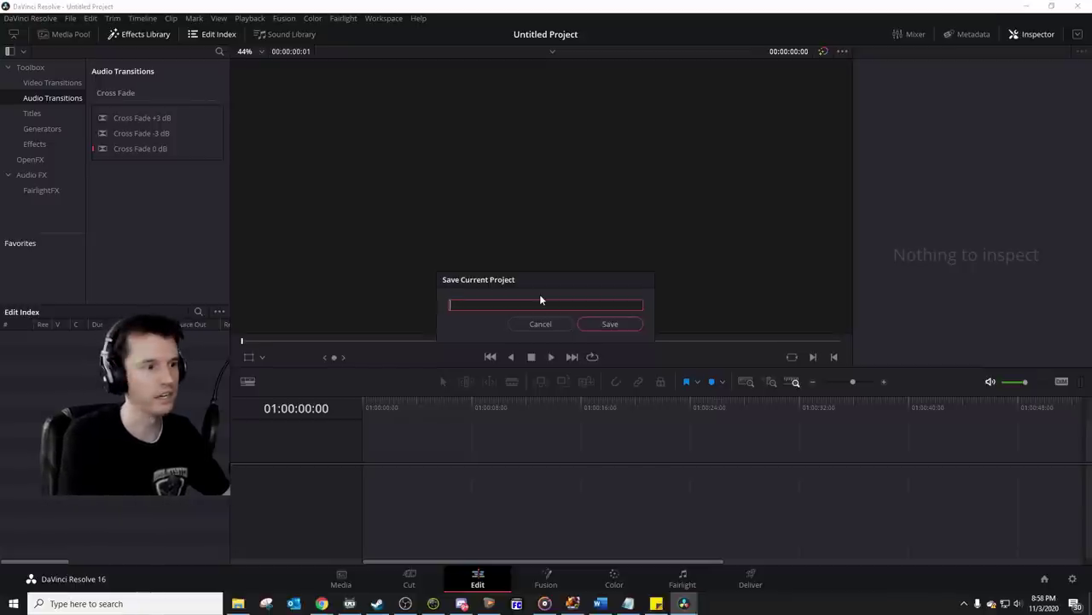
{"action": "type", "text": "GTTP spirit run"}
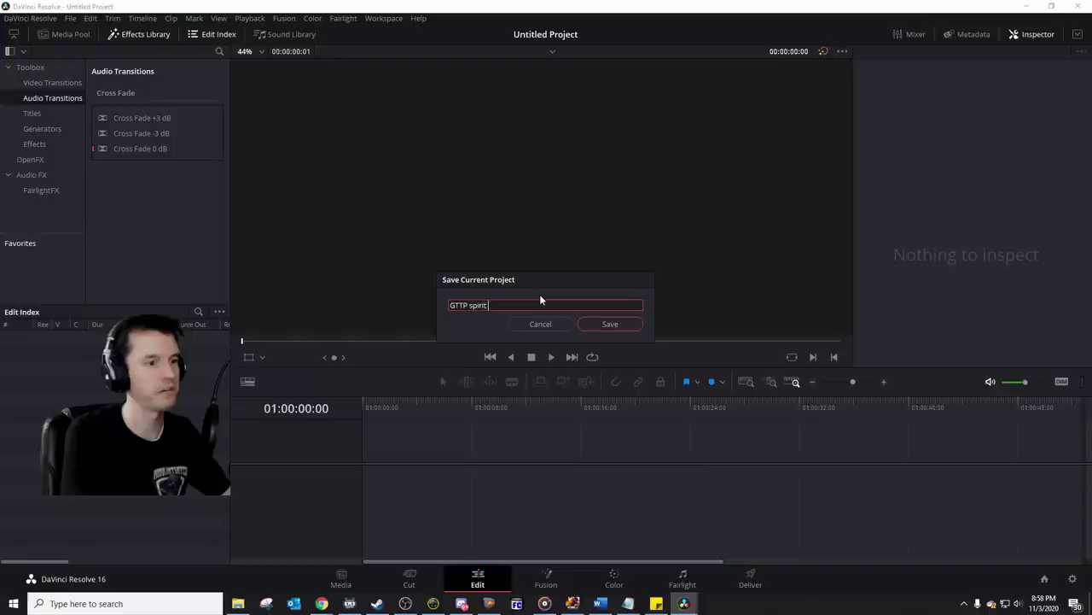
{"action": "left_click", "coordinate": [611, 326]}
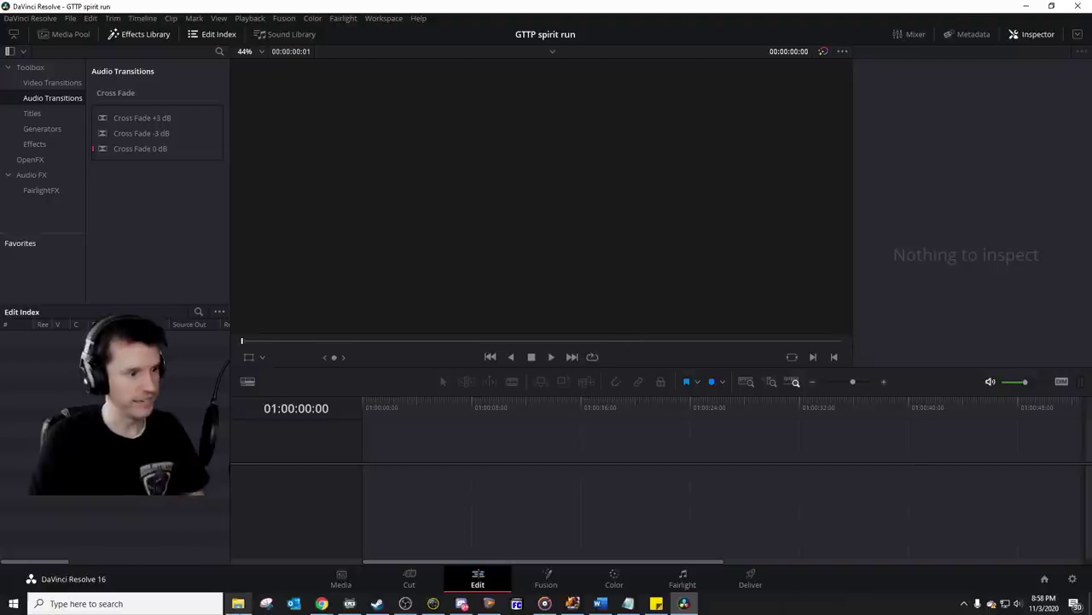
Step: Place the "spirit run raw" video from the Videos folder at the start of the timeline, leaving the project's frame rate unchanged
{"action": "left_click", "coordinate": [238, 603]}
{"action": "left_click_drag", "start_coordinate": [690, 61], "coordinate": [887, 67]}
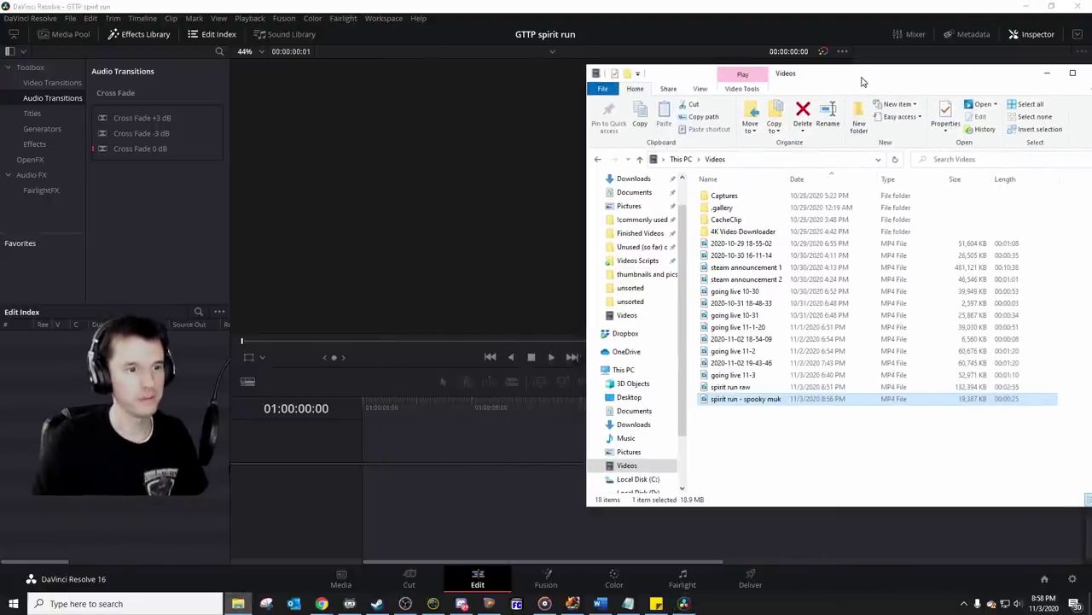
{"action": "left_click", "coordinate": [732, 388]}
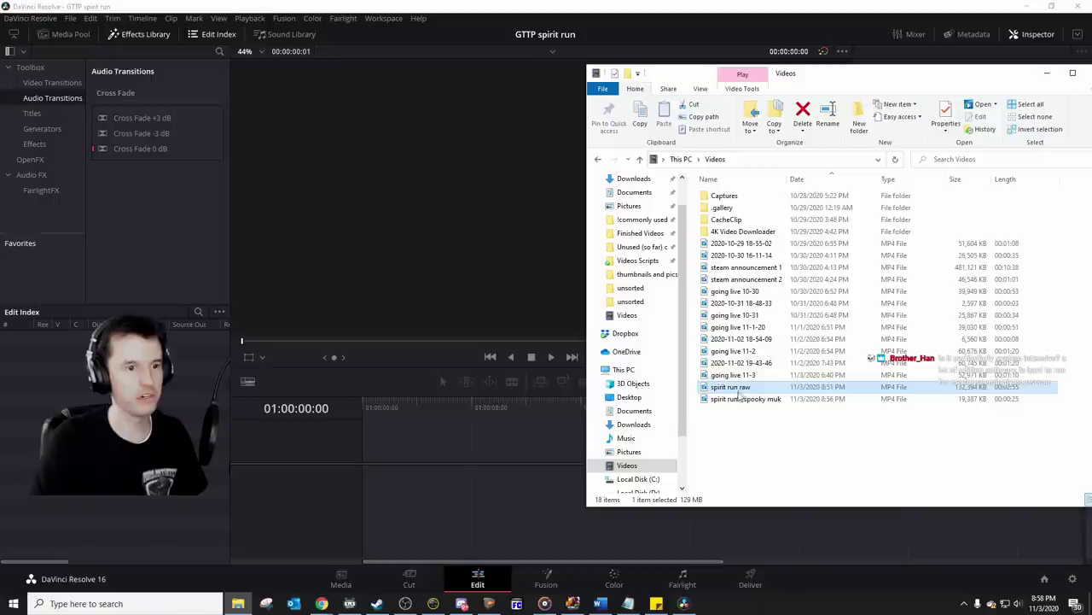
{"action": "left_click_drag", "start_coordinate": [740, 392], "coordinate": [429, 456]}
{"action": "left_click_drag", "start_coordinate": [418, 465], "coordinate": [370, 464]}
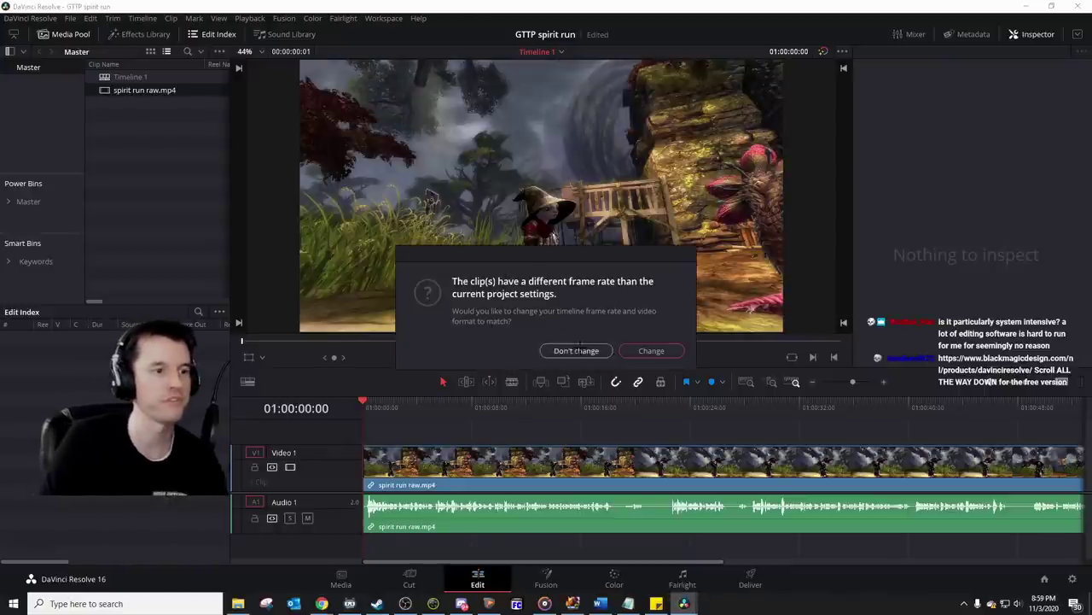
{"action": "left_click", "coordinate": [578, 350]}
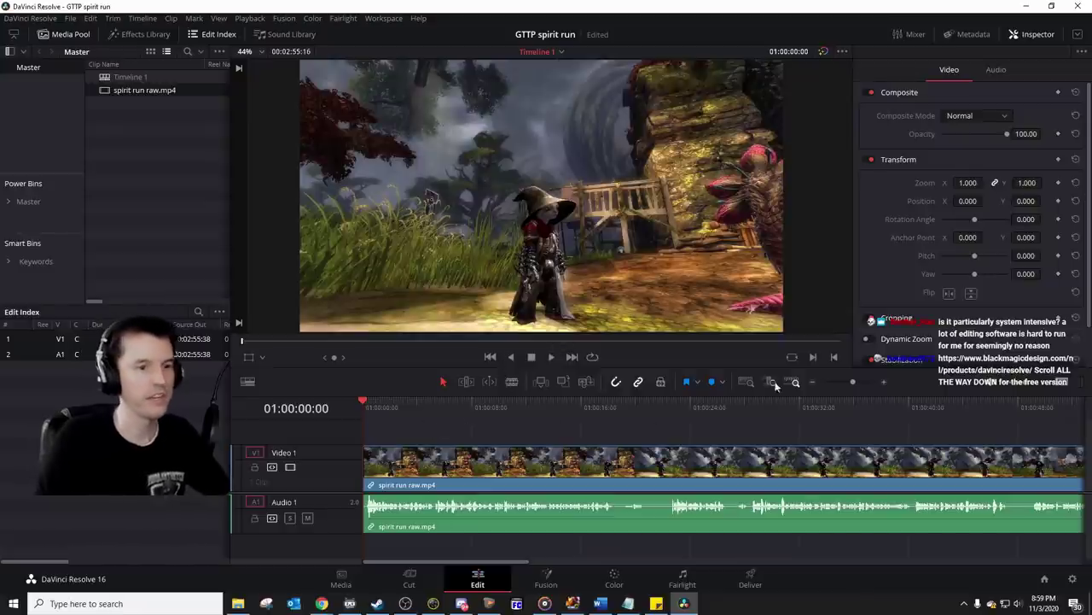
{"action": "left_click_drag", "start_coordinate": [833, 384], "coordinate": [855, 382]}
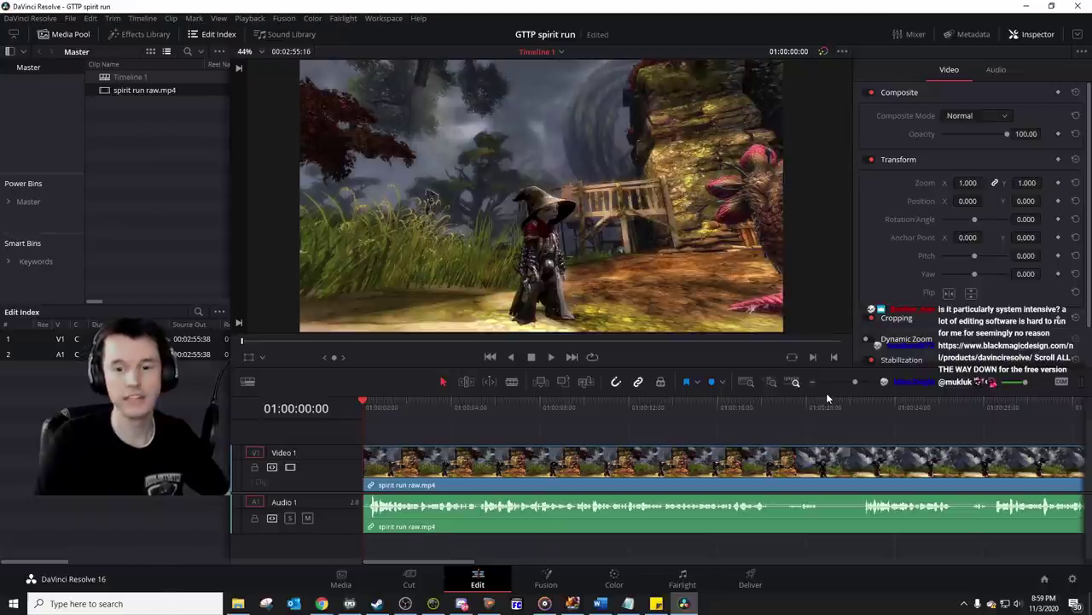
{"action": "left_click", "coordinate": [321, 604]}
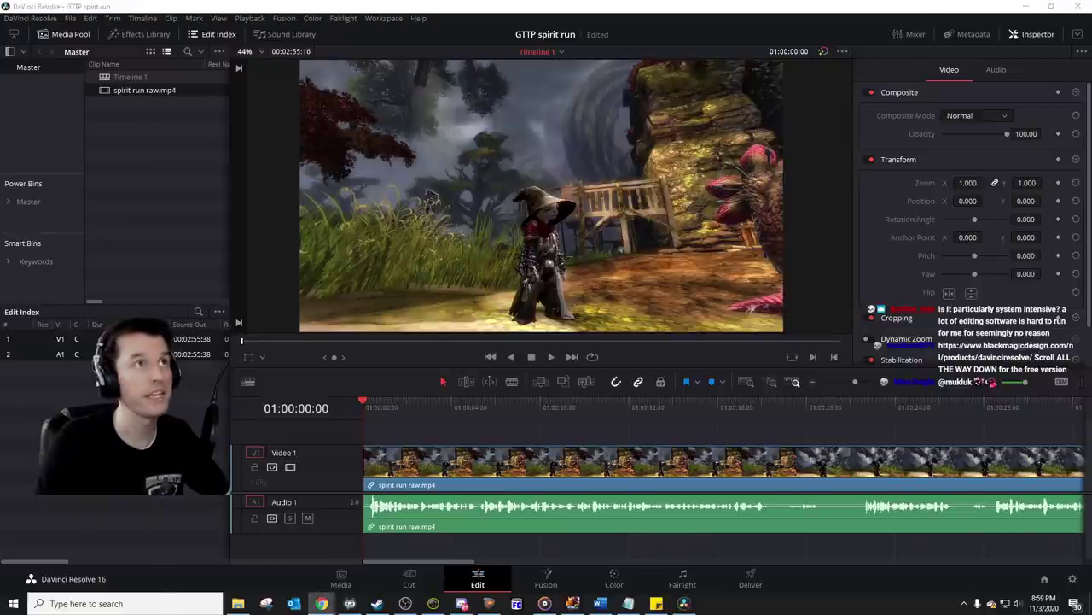
{"action": "left_click", "coordinate": [914, 392]}
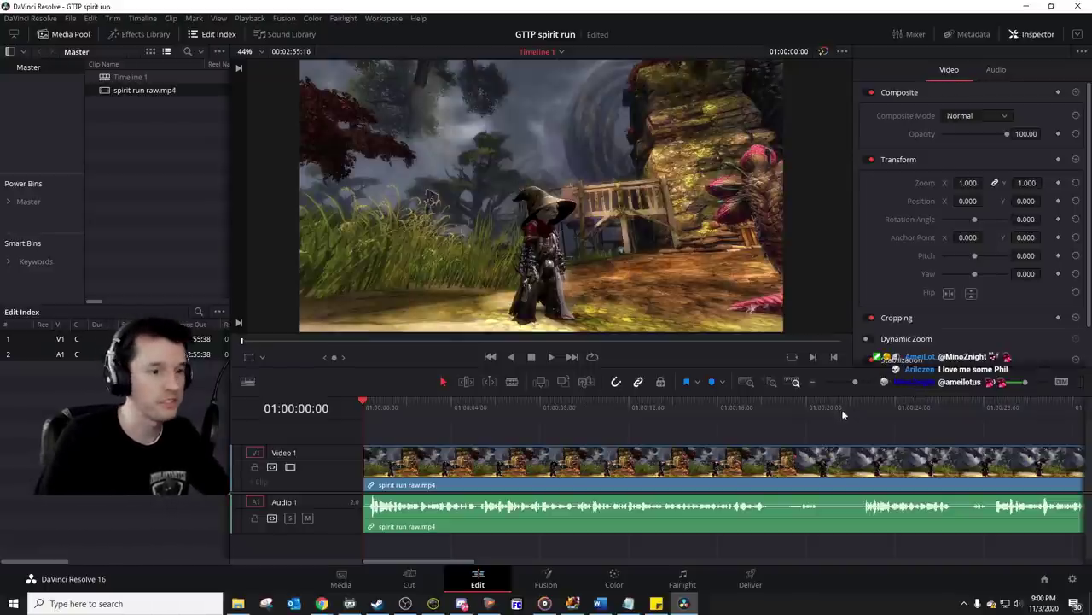
Step: Split the spirit run raw clip at 01:00:00:08, just before the speech begins, and delete the silent opening piece
{"action": "left_click", "coordinate": [884, 383]}
{"action": "left_click", "coordinate": [883, 384]}
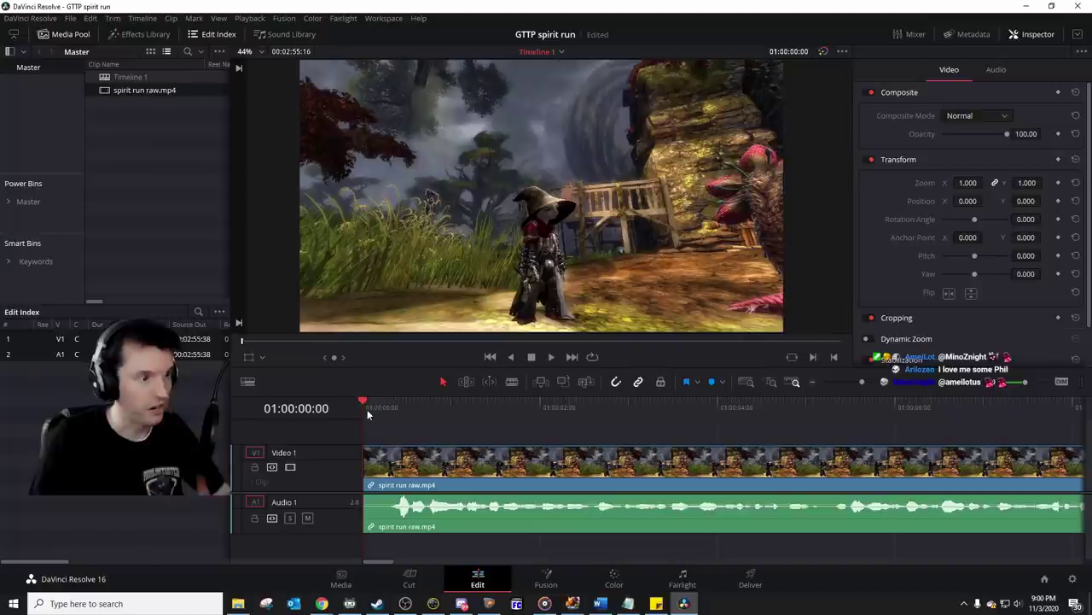
{"action": "left_click", "coordinate": [553, 360]}
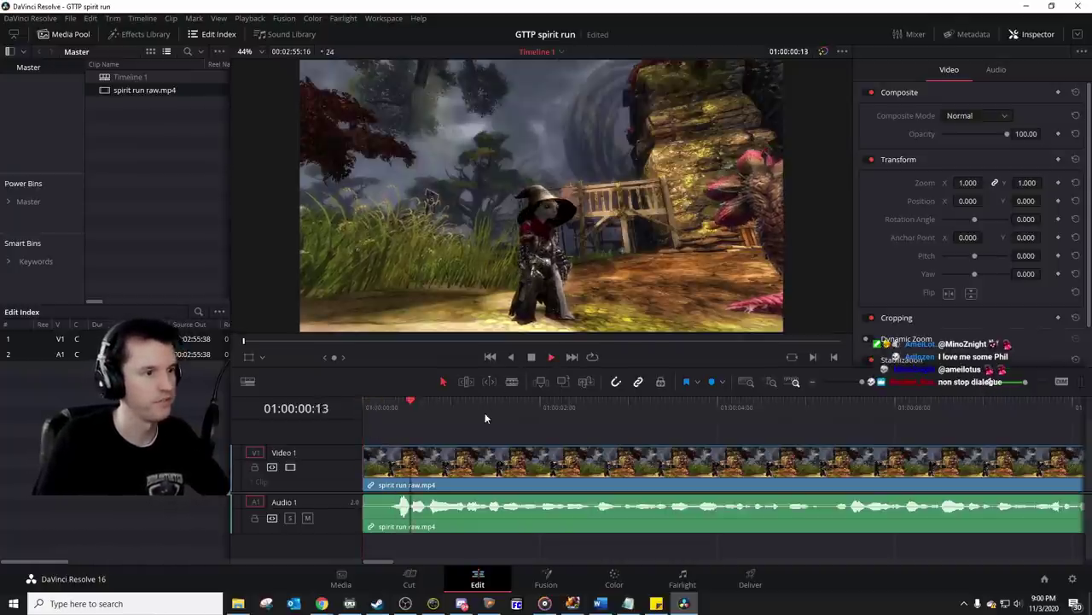
{"action": "left_click", "coordinate": [392, 405]}
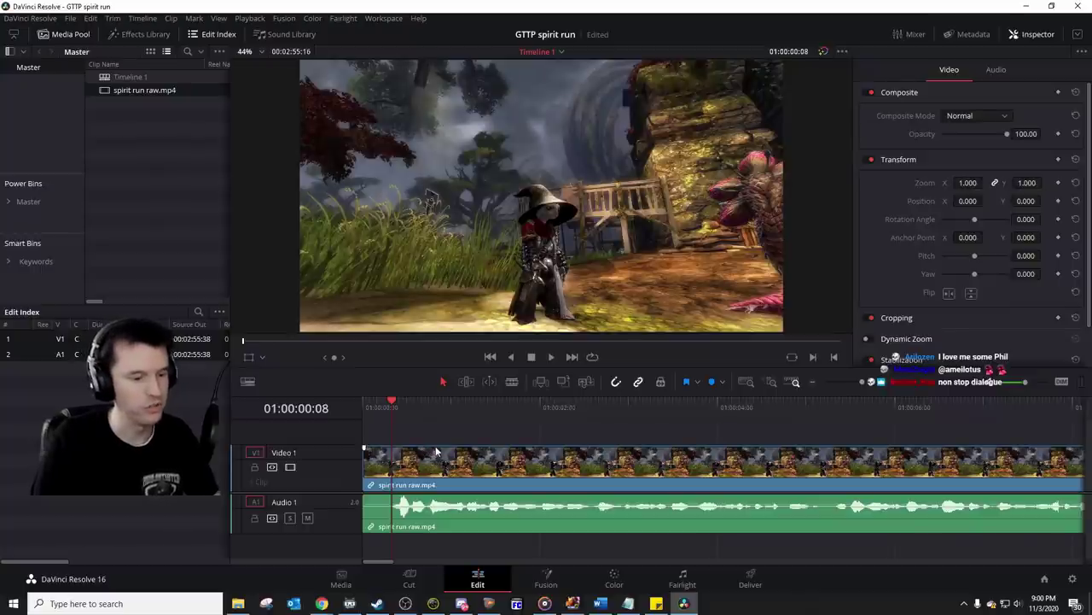
{"action": "key", "text": "ctrl+b"}
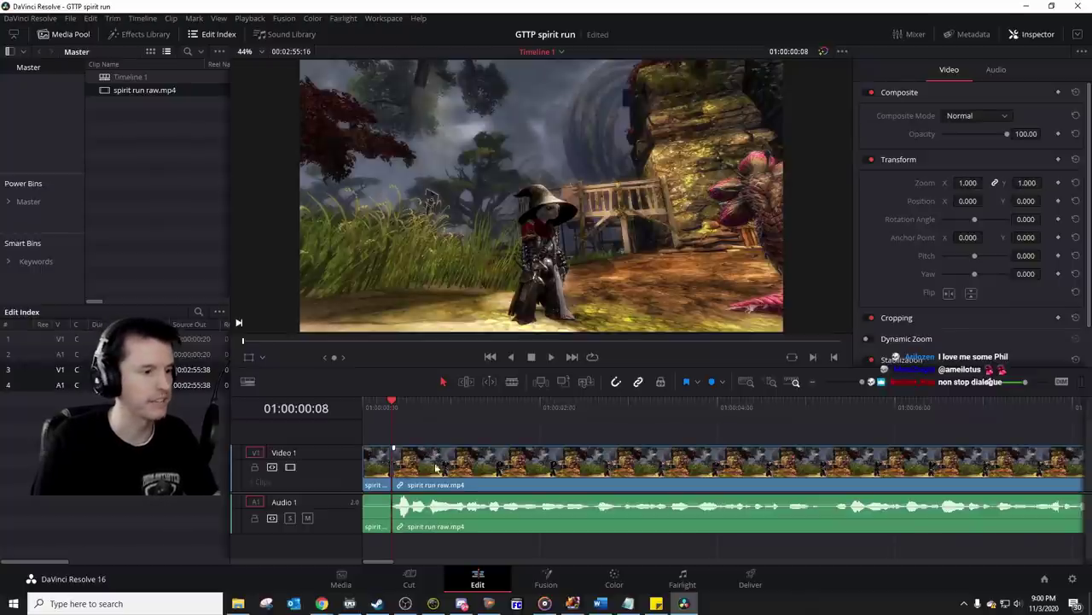
{"action": "left_click", "coordinate": [377, 467]}
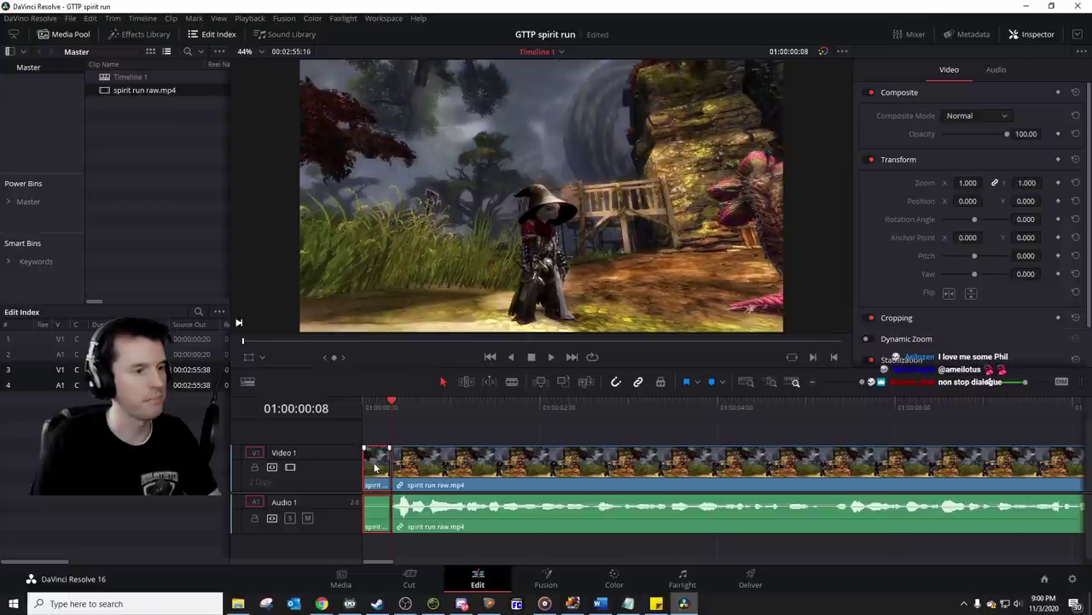
{"action": "key", "text": "Delete"}
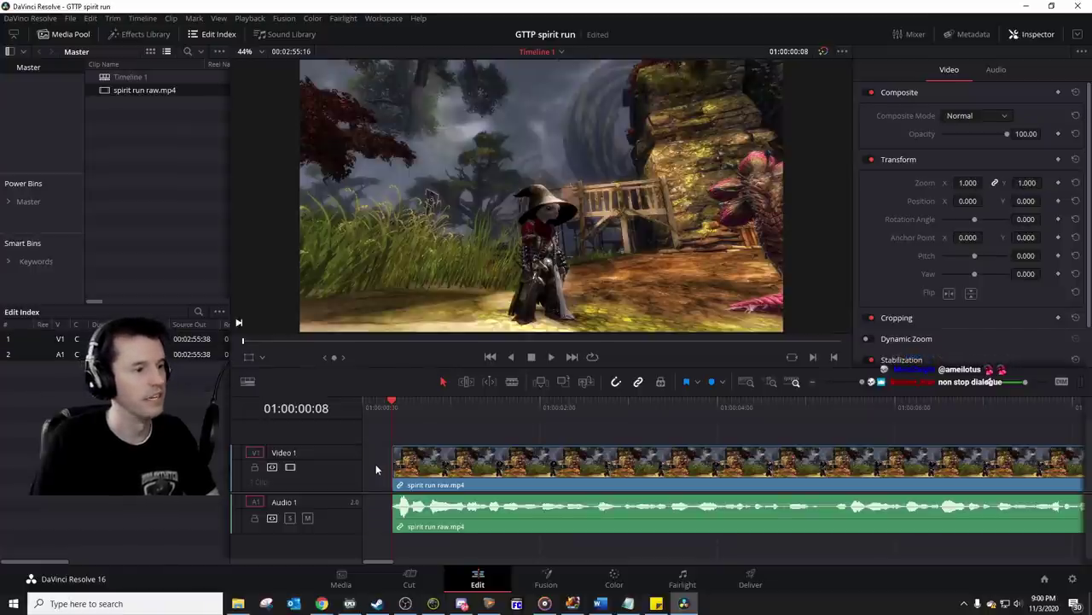
Step: Close the empty gap before the spirit run raw clip so it starts at 01:00:00:00
{"action": "mouse_move", "coordinate": [458, 464]}
{"action": "left_mouse_down"}
{"action": "mouse_move", "coordinate": [480, 464]}
{"action": "mouse_move", "coordinate": [432, 464]}
{"action": "mouse_move", "coordinate": [463, 461]}
{"action": "left_mouse_up"}
{"action": "left_click", "coordinate": [372, 463]}
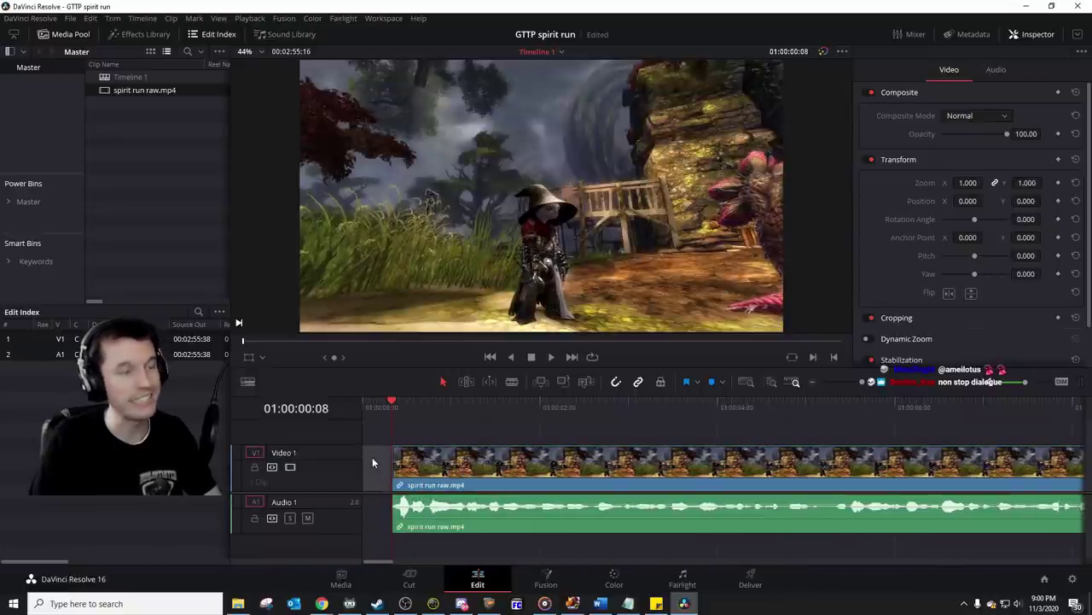
{"action": "left_click", "coordinate": [373, 459]}
{"action": "key", "text": "Delete"}
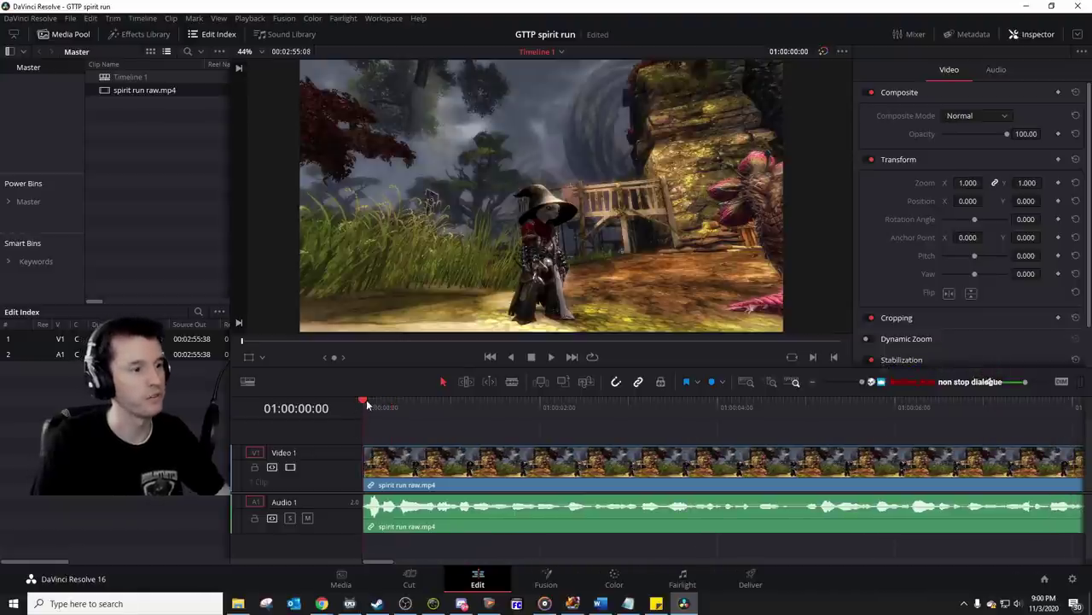
Step: Split the clip at 01:00:04:23 and move the later part back three frames to 01:00:04:20 to tighten the pause
{"action": "key", "text": "space"}
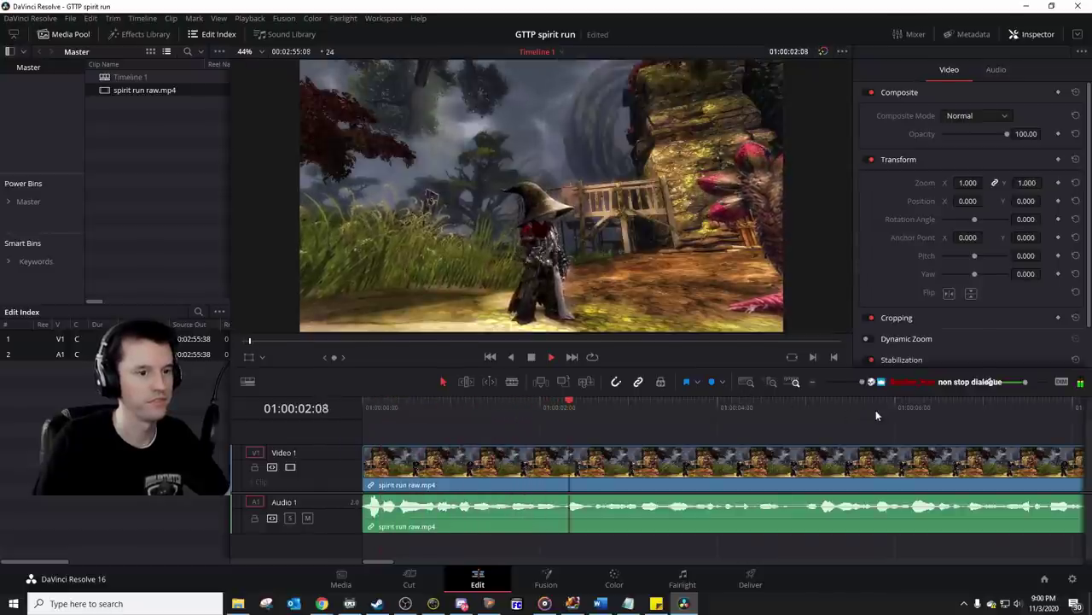
{"action": "scroll", "coordinate": [791, 450], "scroll_direction": "right", "scroll_amount": 2}
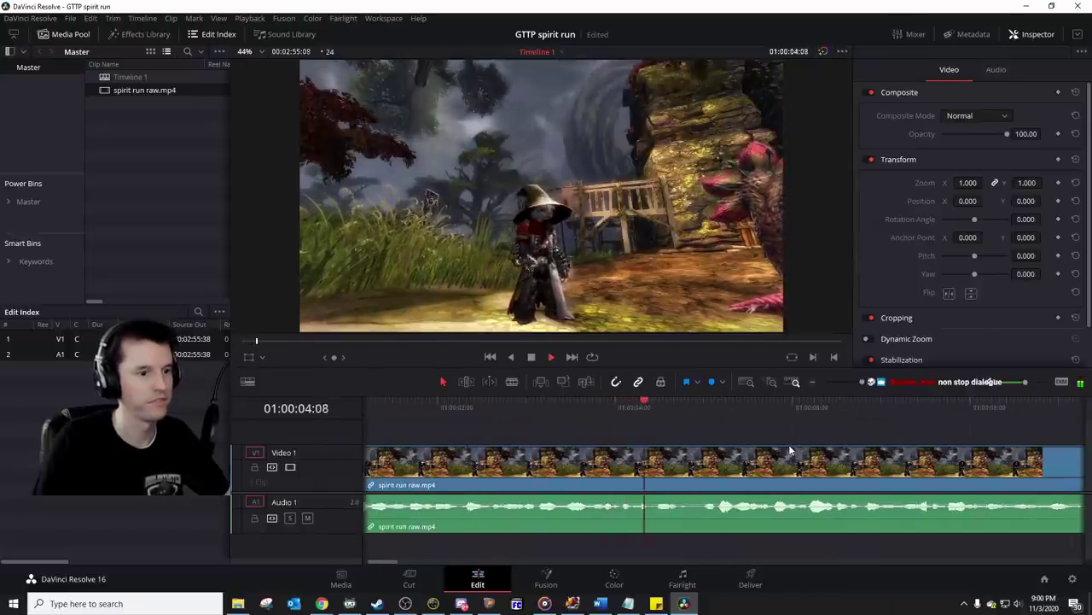
{"action": "left_click", "coordinate": [701, 413]}
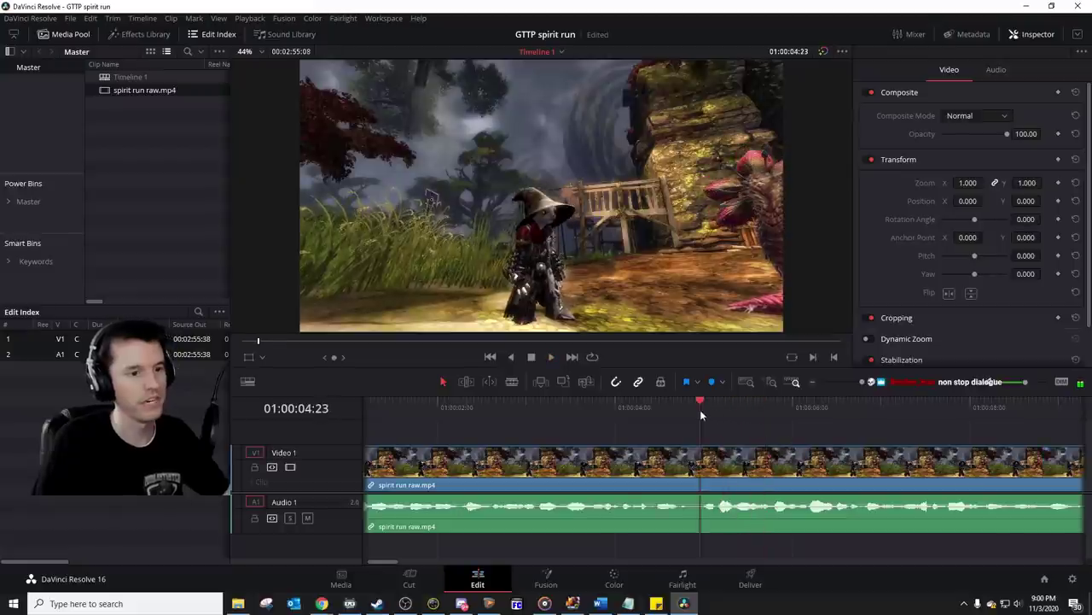
{"action": "key", "text": "ctrl+b"}
{"action": "key", "text": "Left"}
{"action": "key", "text": "Left"}
{"action": "key", "text": "Left"}
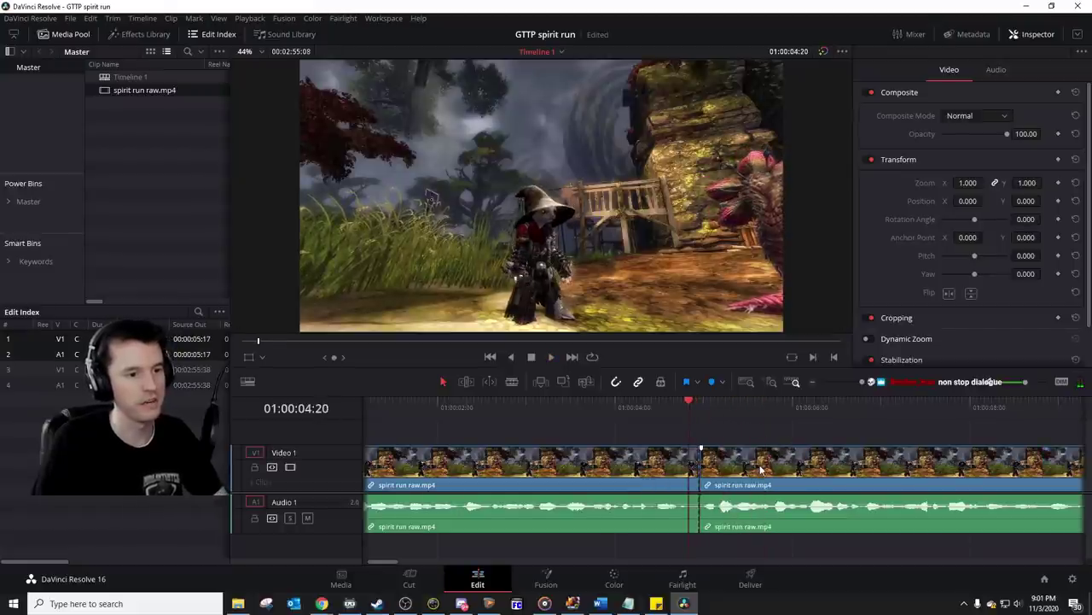
{"action": "left_click_drag", "start_coordinate": [762, 470], "coordinate": [753, 470]}
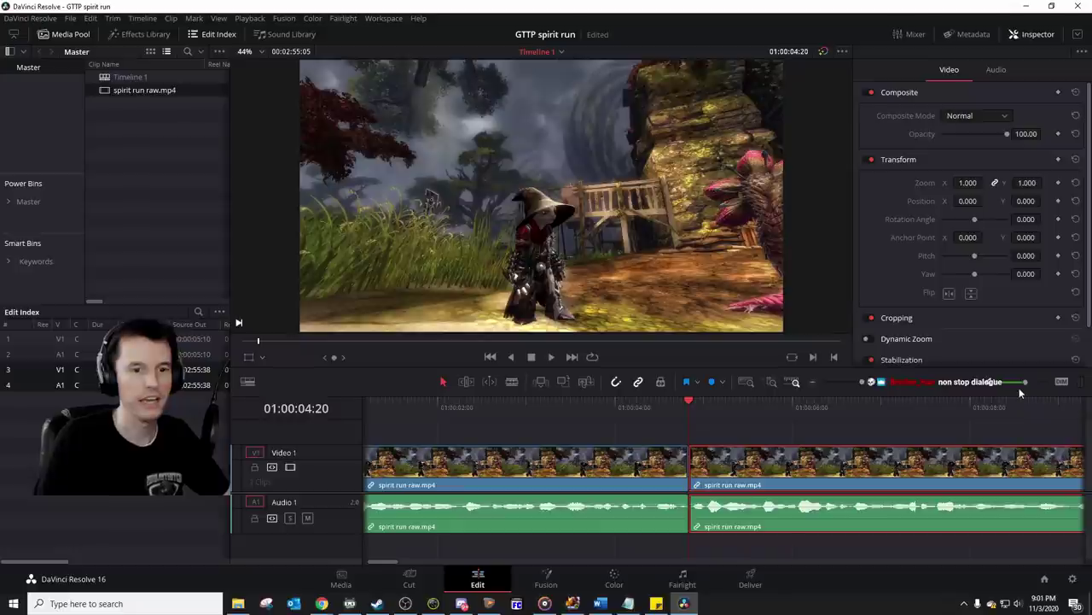
Step: Raise the monitoring volume to -6.1 dB and play the timeline from just before the tightened cut
{"action": "left_click_drag", "start_coordinate": [1026, 386], "coordinate": [1036, 383]}
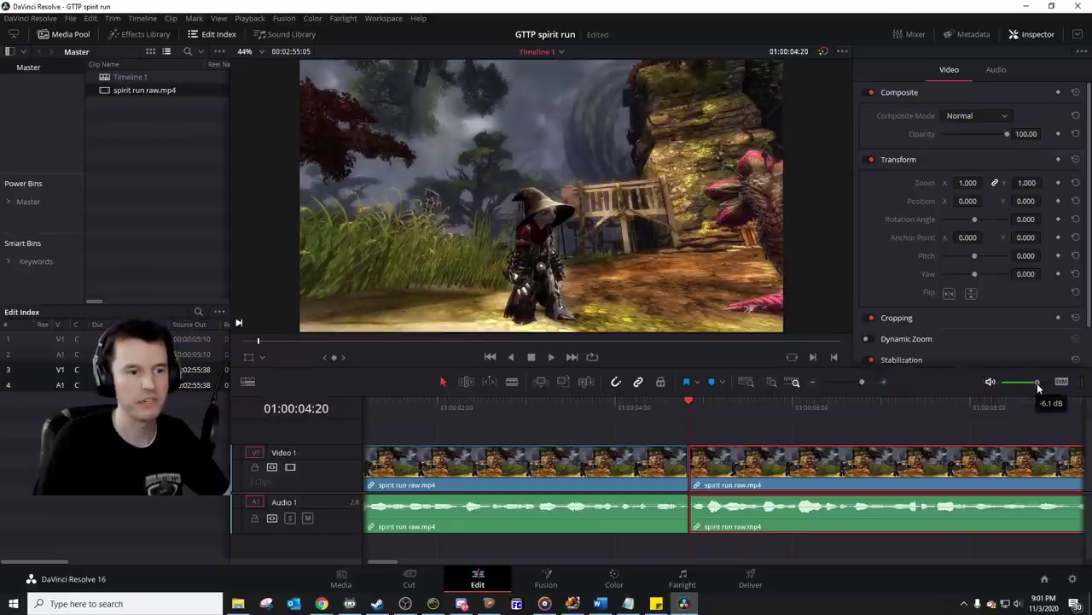
{"action": "left_click", "coordinate": [658, 409]}
{"action": "key", "text": "space"}
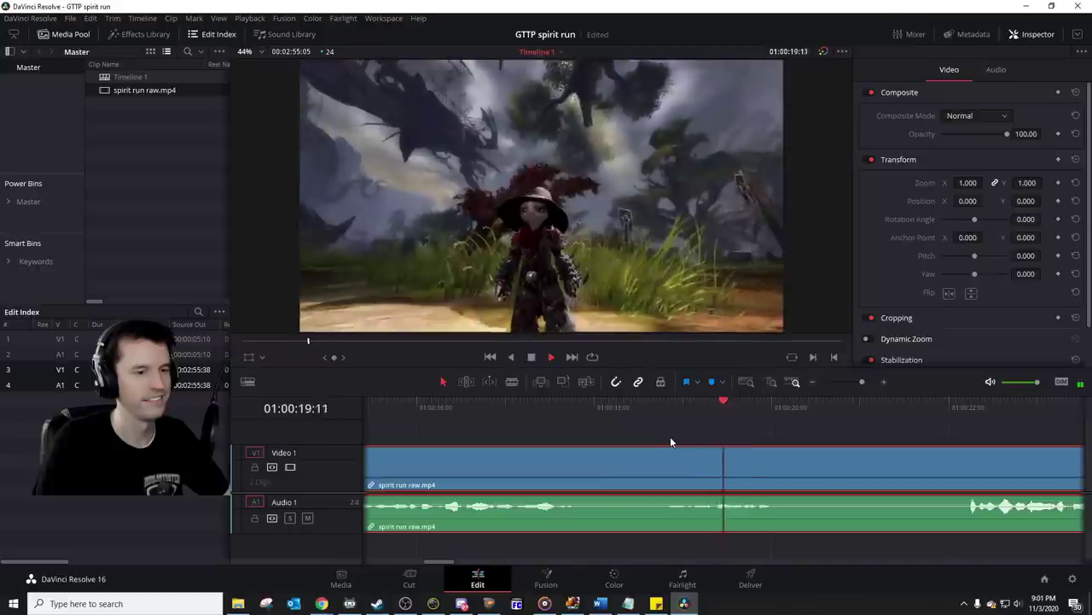
Step: Split the clip after the spoken line at about 01:00:17:20 and again at 01:00:22:05, just before the speech resumes
{"action": "left_click", "coordinate": [543, 405]}
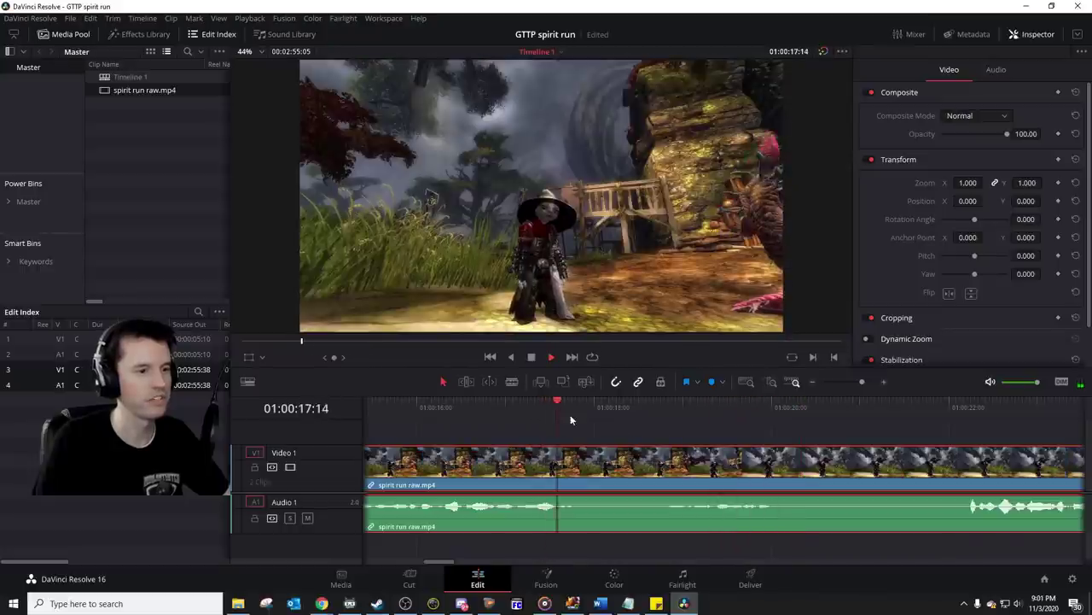
{"action": "left_click", "coordinate": [502, 406]}
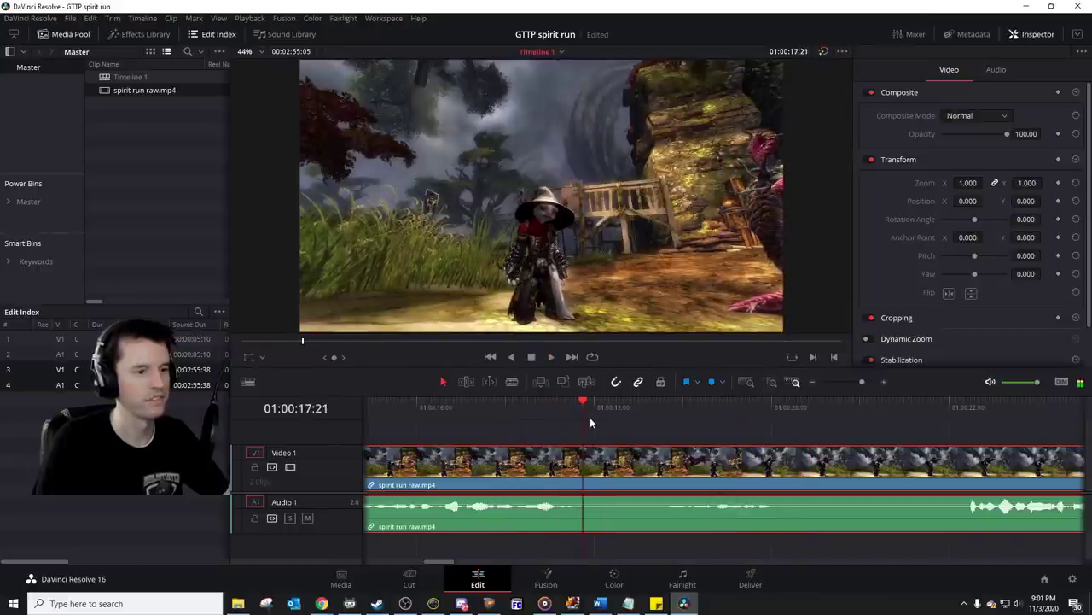
{"action": "key", "text": "ctrl+b"}
{"action": "key", "text": "space"}
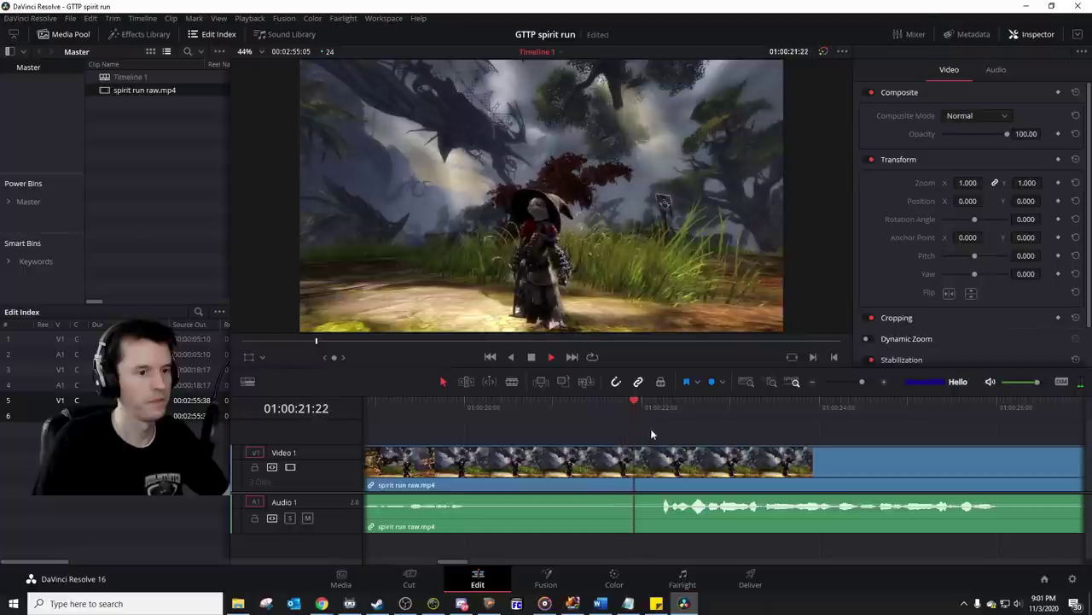
{"action": "left_click_drag", "start_coordinate": [665, 408], "coordinate": [660, 406]}
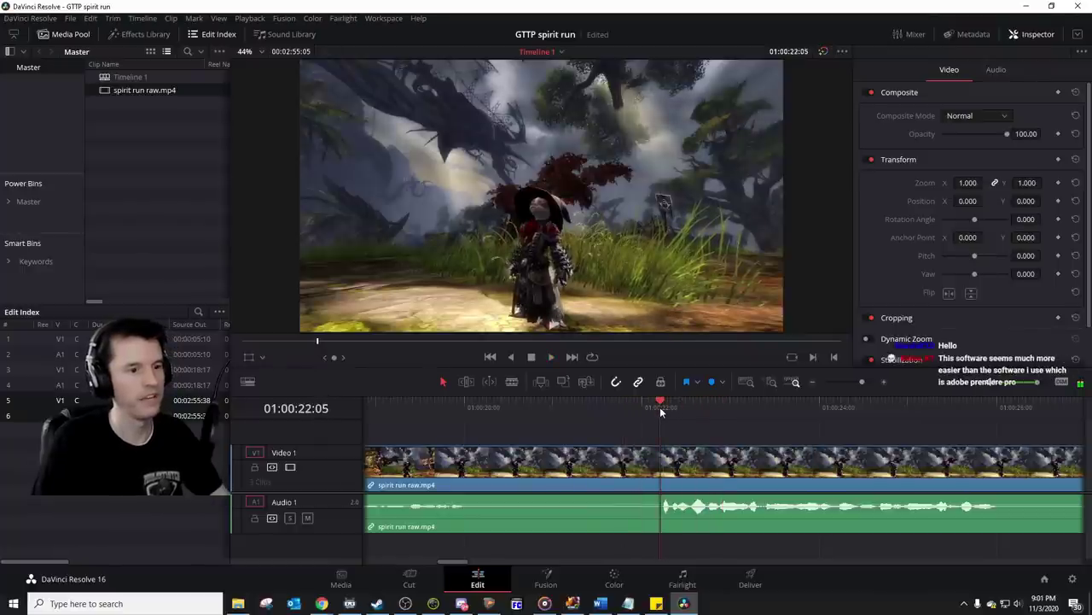
{"action": "key", "text": "ctrl+b"}
Step: Delete the piece between the 01:00:17:20 and 01:00:22:05 cuts and close the gap it leaves
{"action": "left_click", "coordinate": [587, 458]}
{"action": "scroll", "coordinate": [571, 461], "scroll_direction": "left", "scroll_amount": 3}
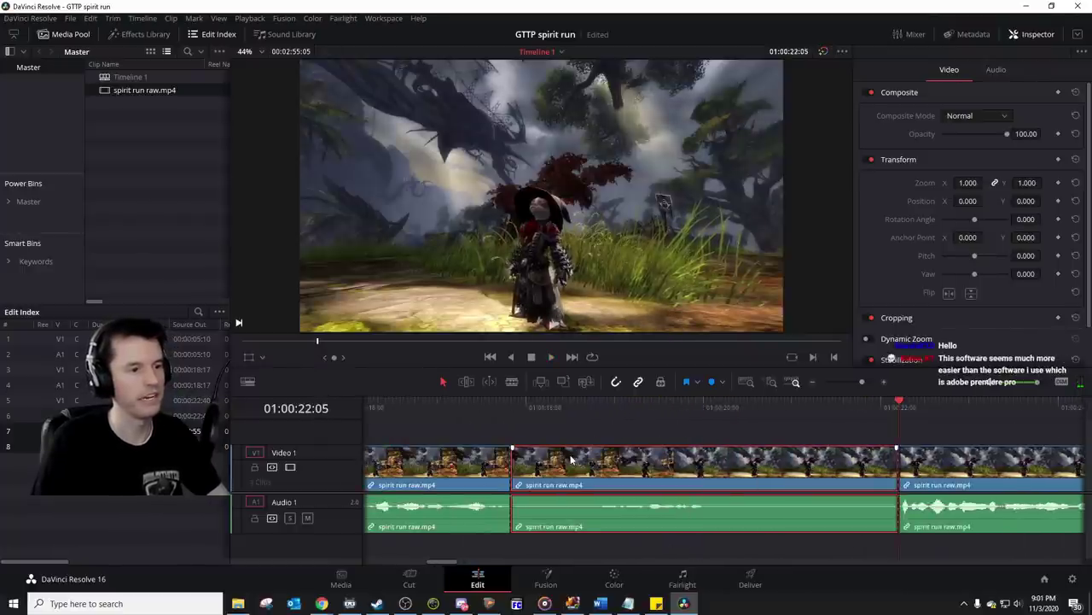
{"action": "scroll", "coordinate": [572, 461], "scroll_direction": "right", "scroll_amount": 1}
{"action": "key", "text": "BackSpace"}
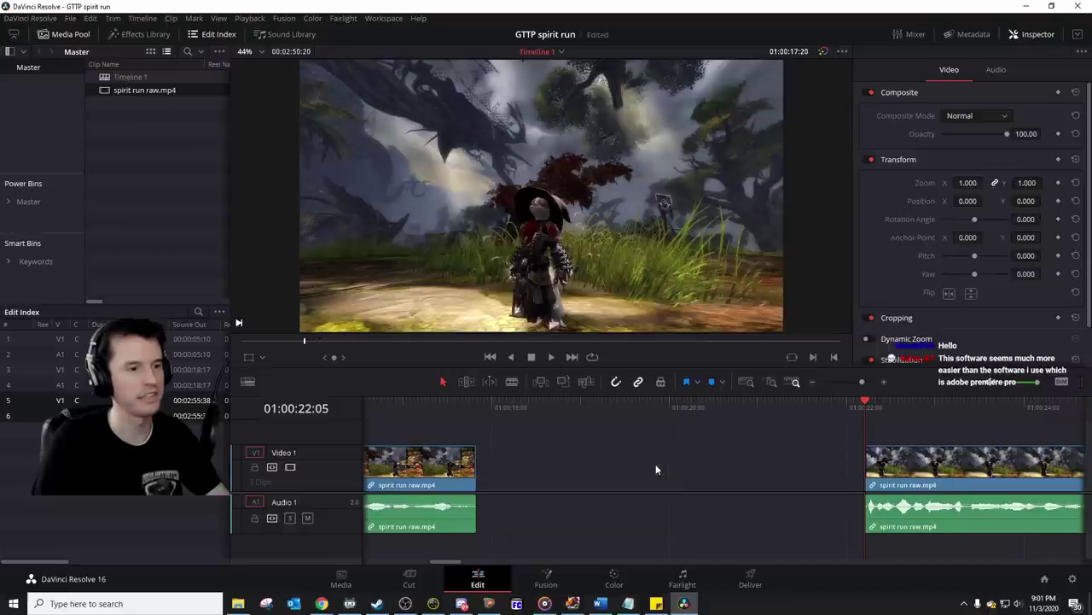
{"action": "left_click", "coordinate": [657, 470]}
{"action": "key", "text": "BackSpace"}
Step: Play on from the join and split the clip at 01:00:23:17, where the repeated line begins
{"action": "scroll", "coordinate": [574, 457], "scroll_direction": "left", "scroll_amount": 3}
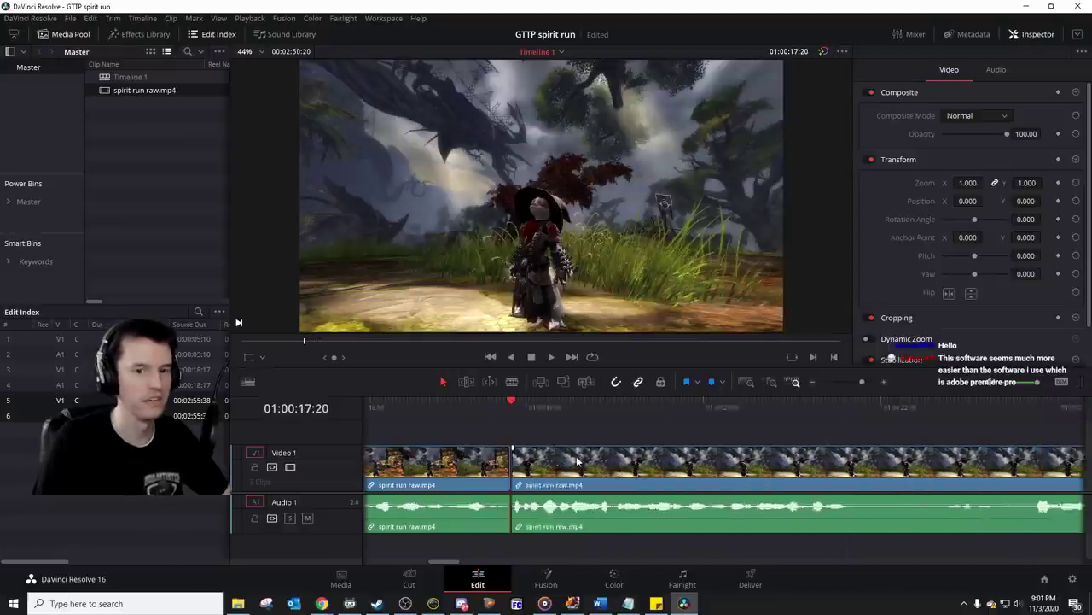
{"action": "left_click", "coordinate": [518, 415]}
{"action": "key", "text": "space"}
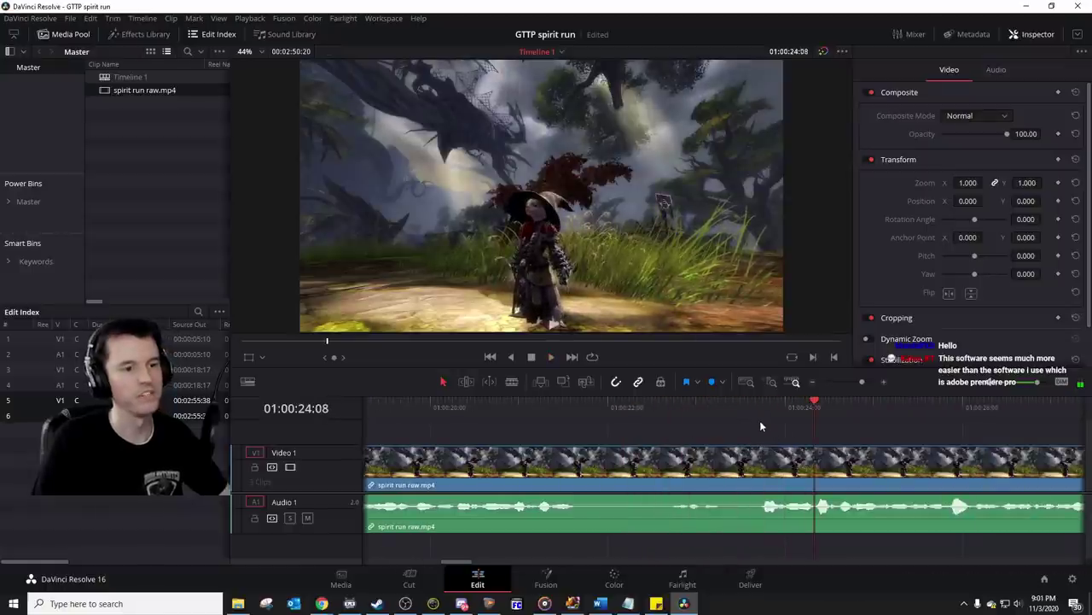
{"action": "left_click", "coordinate": [760, 418]}
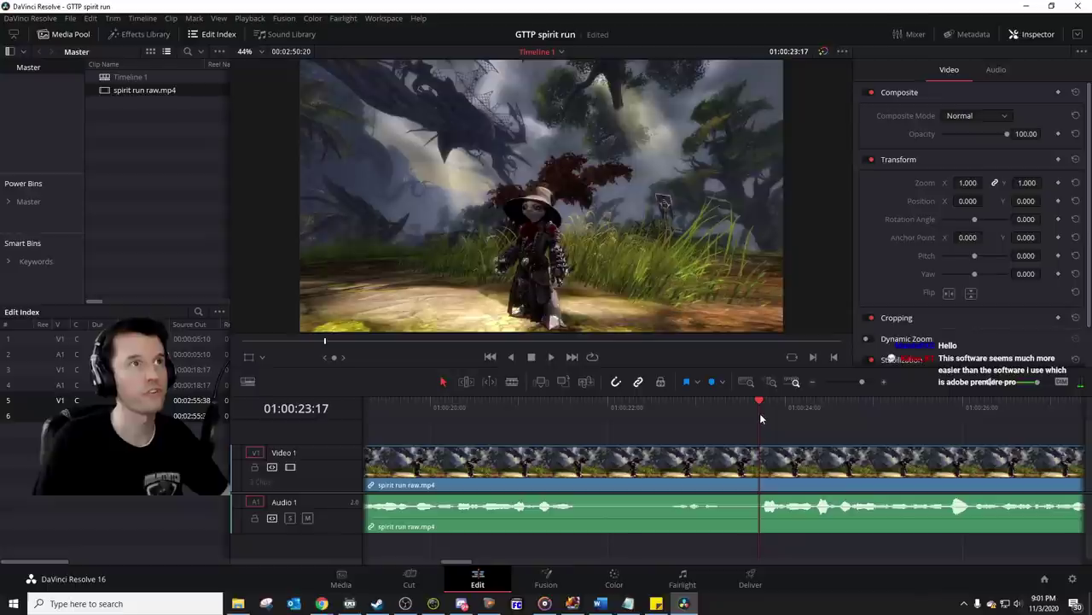
{"action": "key", "text": "space"}
{"action": "left_click", "coordinate": [761, 419]}
{"action": "key", "text": "space"}
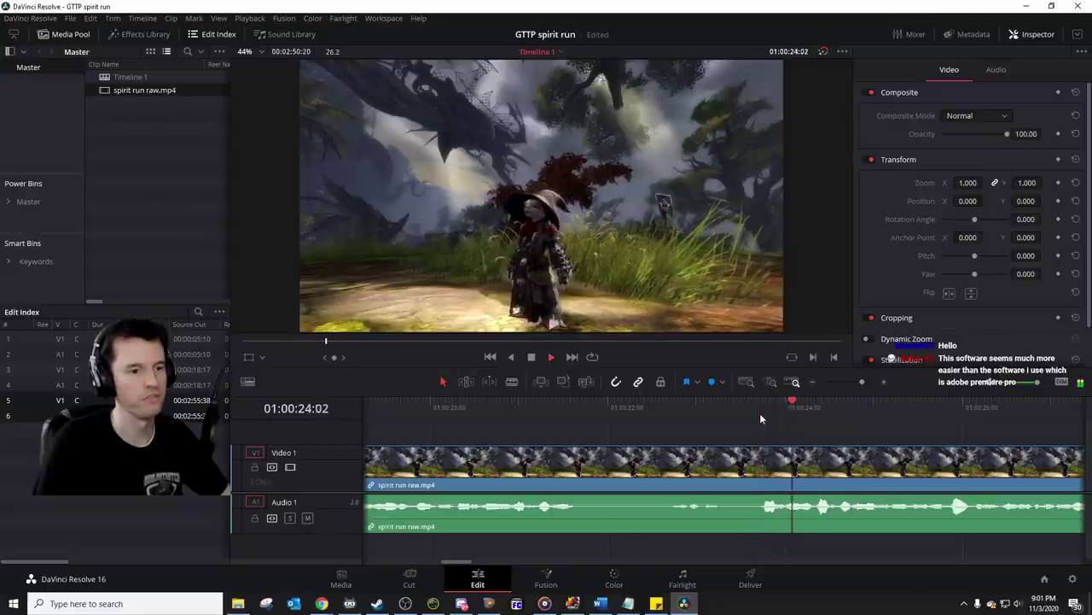
{"action": "left_click", "coordinate": [760, 413]}
{"action": "key", "text": "ctrl+b"}
Step: Replay the speech before that cut and split the clip at 01:00:20:07, ahead of the flawed take
{"action": "scroll", "coordinate": [640, 452], "scroll_direction": "left", "scroll_amount": 2}
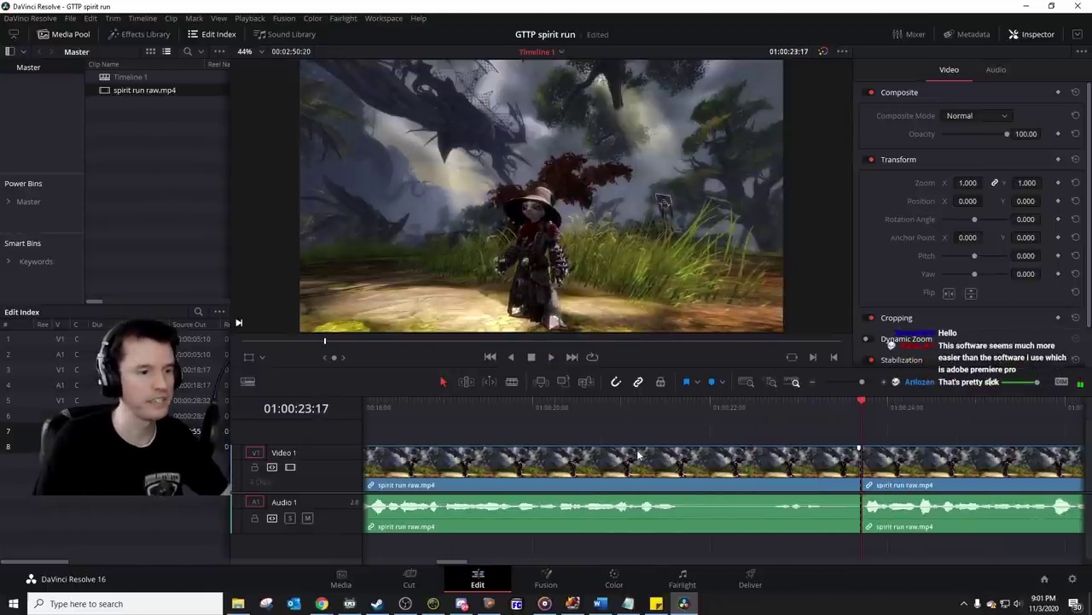
{"action": "left_click", "coordinate": [471, 410]}
{"action": "key", "text": "space"}
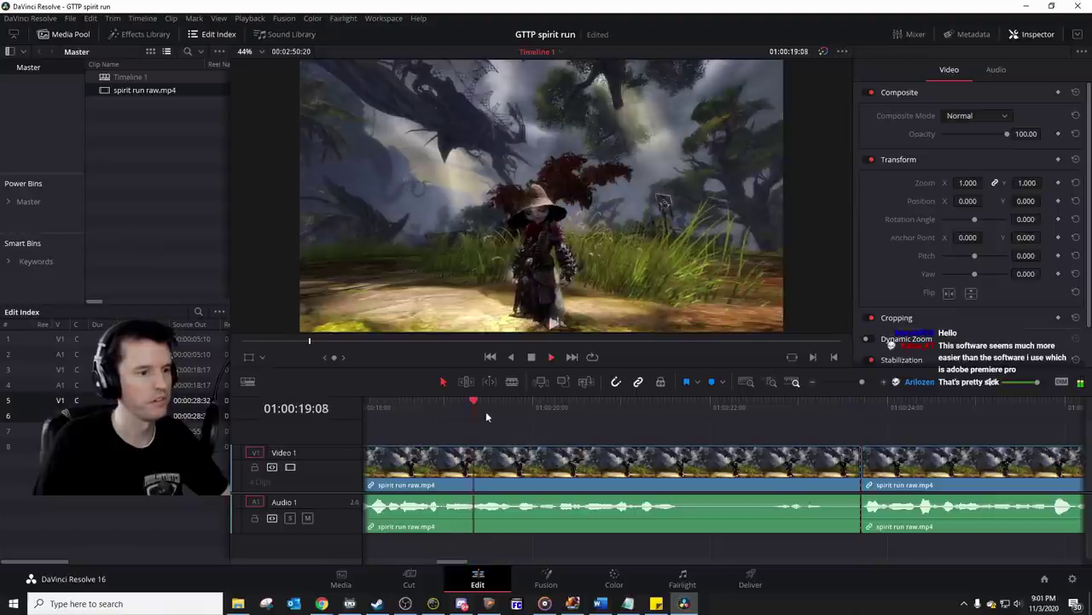
{"action": "left_click", "coordinate": [555, 407]}
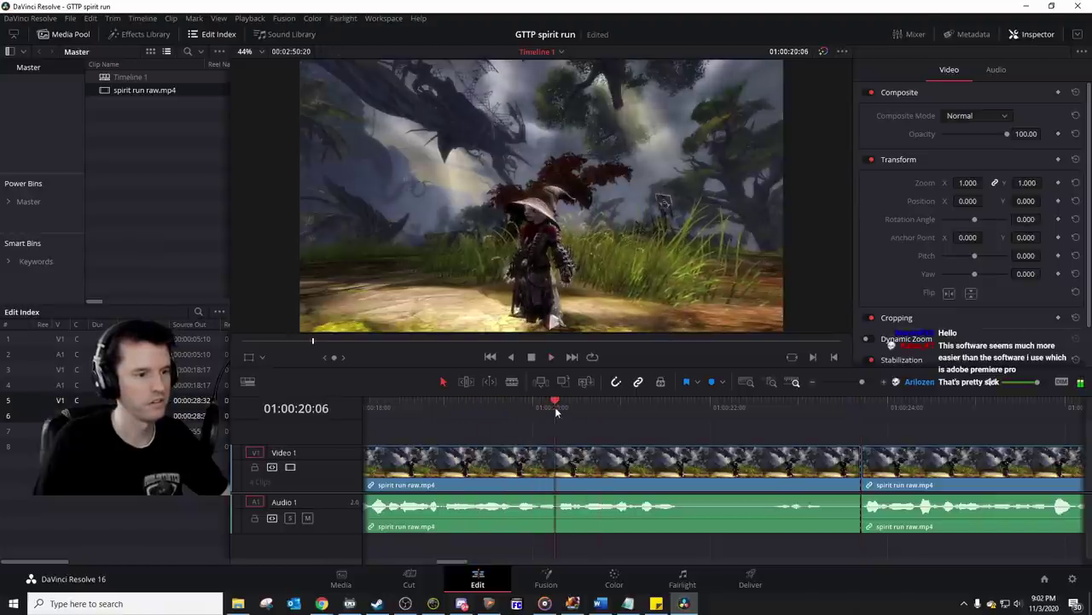
{"action": "left_click", "coordinate": [556, 409]}
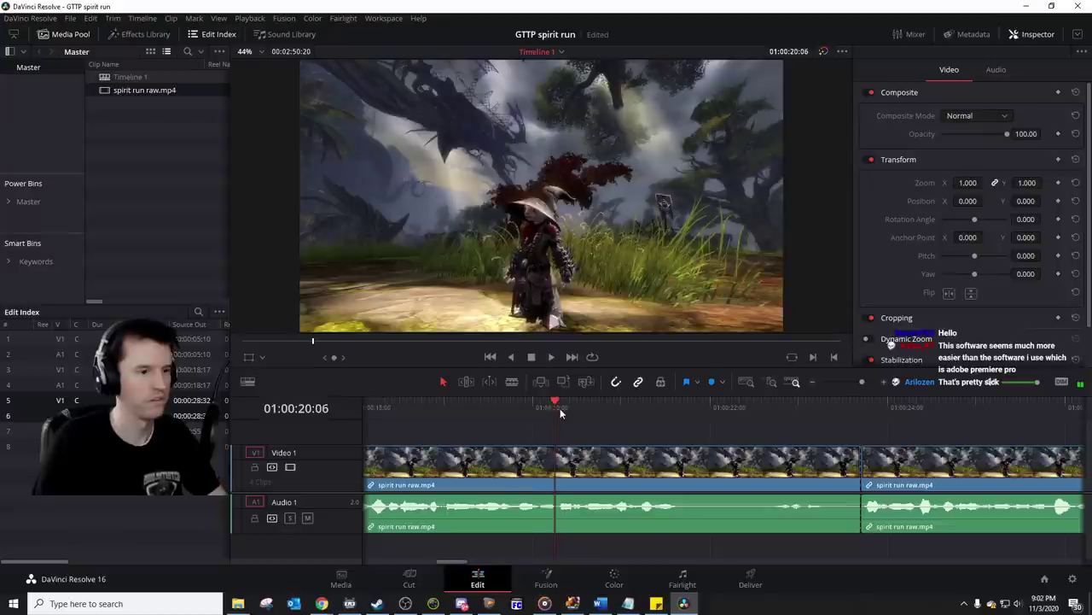
{"action": "key", "text": "Right"}
{"action": "key", "text": "Left"}
{"action": "key", "text": "Right"}
{"action": "left_click_drag", "start_coordinate": [560, 419], "coordinate": [561, 420]}
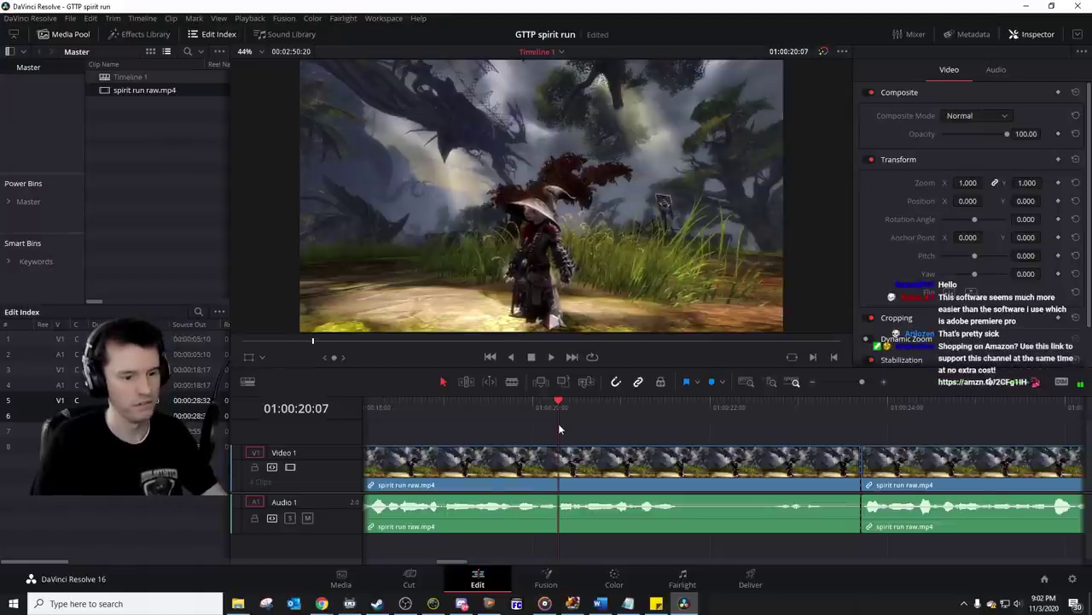
Step: Delete the flawed take between 01:00:20:07 and 01:00:23:17 and close the resulting gap
{"action": "left_click", "coordinate": [670, 481]}
{"action": "key", "text": "BackSpace"}
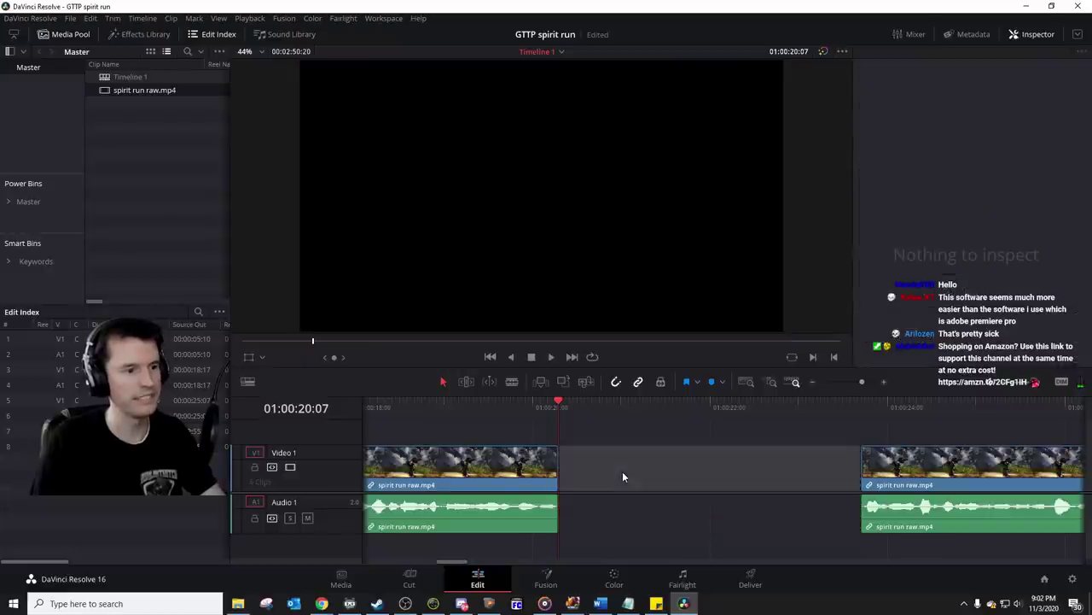
{"action": "key", "text": "BackSpace"}
Step: Play across the new join and onward, and split the clip at about 01:00:32:06, just before the speech resumes
{"action": "left_click", "coordinate": [515, 411]}
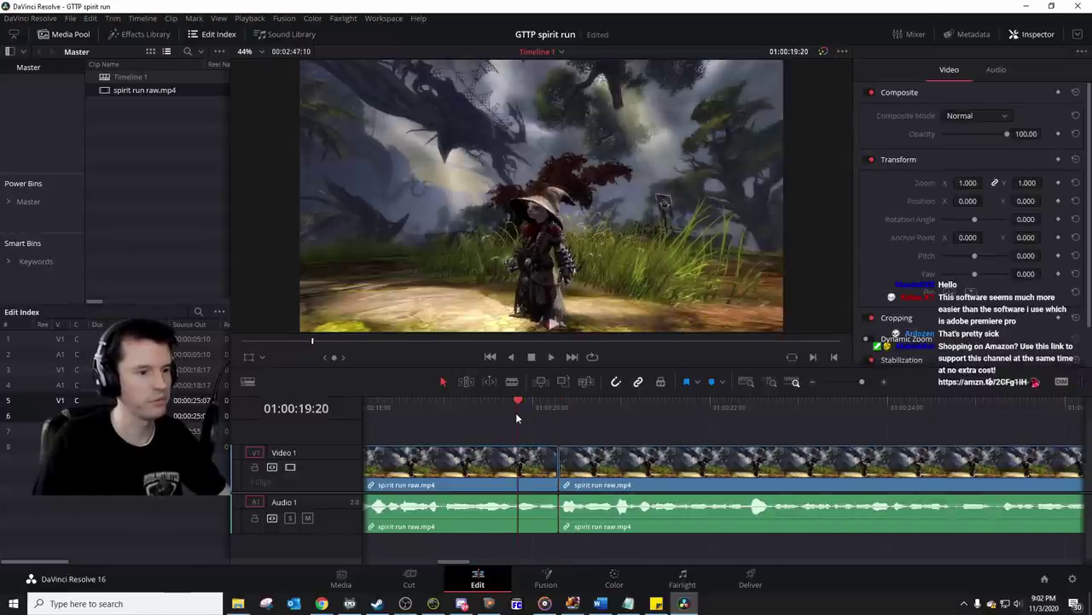
{"action": "left_click", "coordinate": [435, 408]}
{"action": "key", "text": "space"}
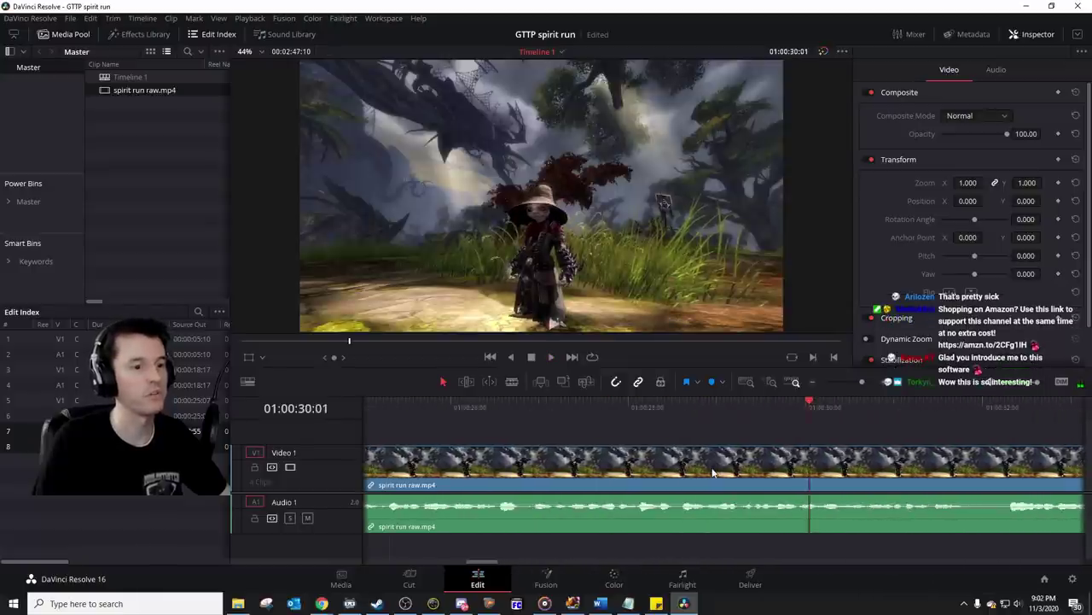
{"action": "scroll", "coordinate": [711, 470], "scroll_direction": "up", "scroll_amount": 4}
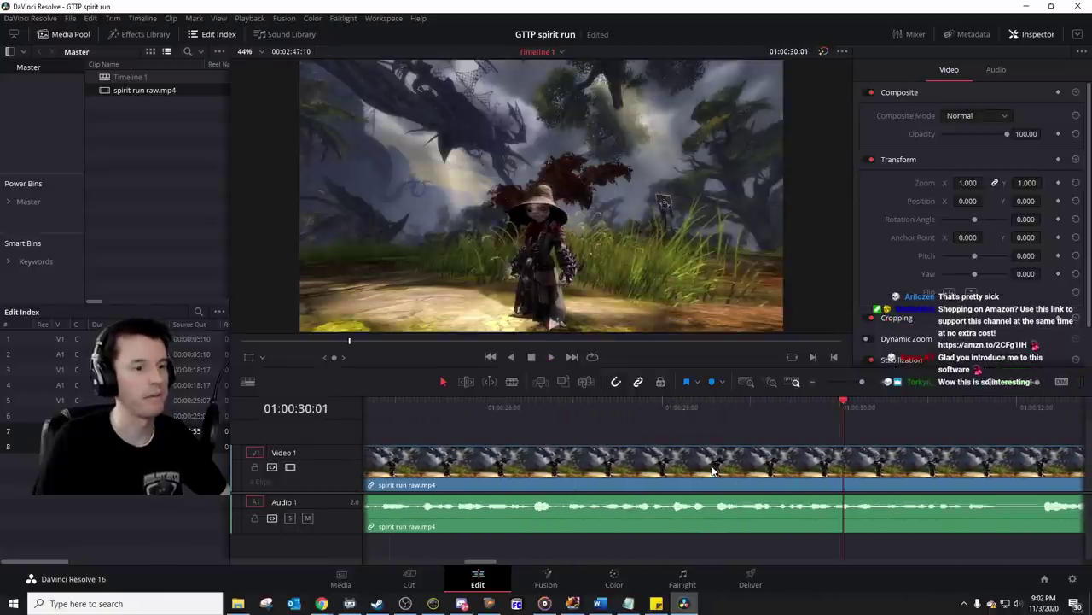
{"action": "scroll", "coordinate": [712, 470], "scroll_direction": "down", "scroll_amount": 4}
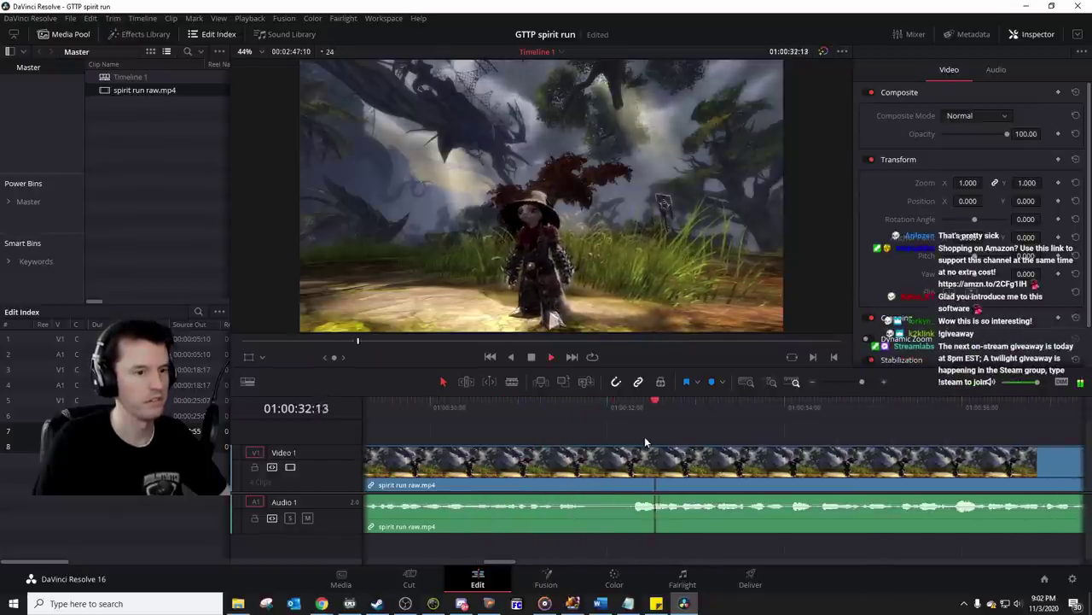
{"action": "key", "text": "space"}
{"action": "left_click", "coordinate": [565, 406]}
{"action": "key", "text": "space"}
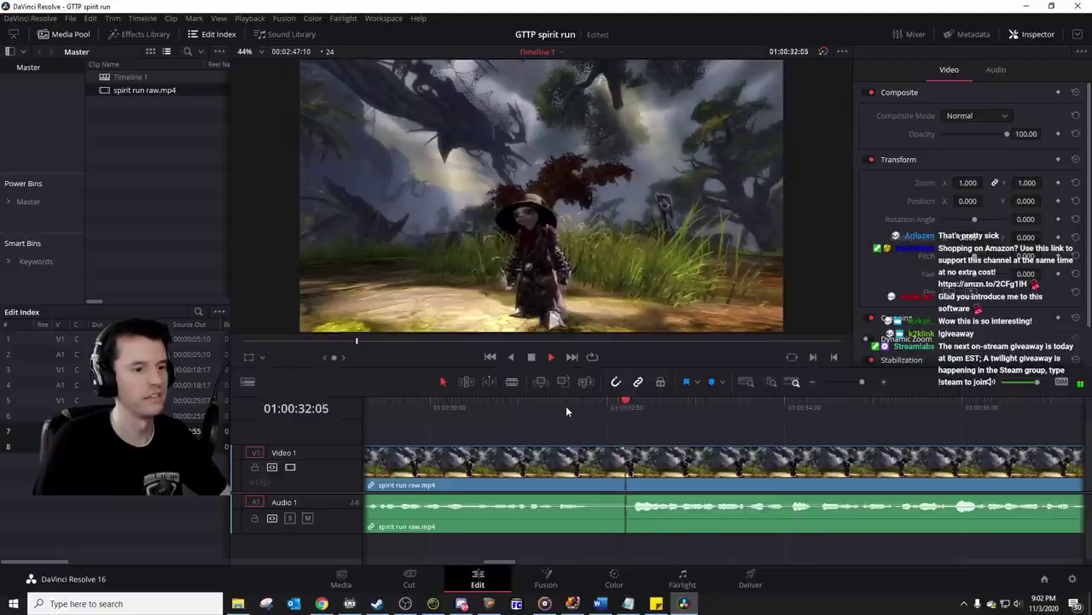
{"action": "key", "text": "space"}
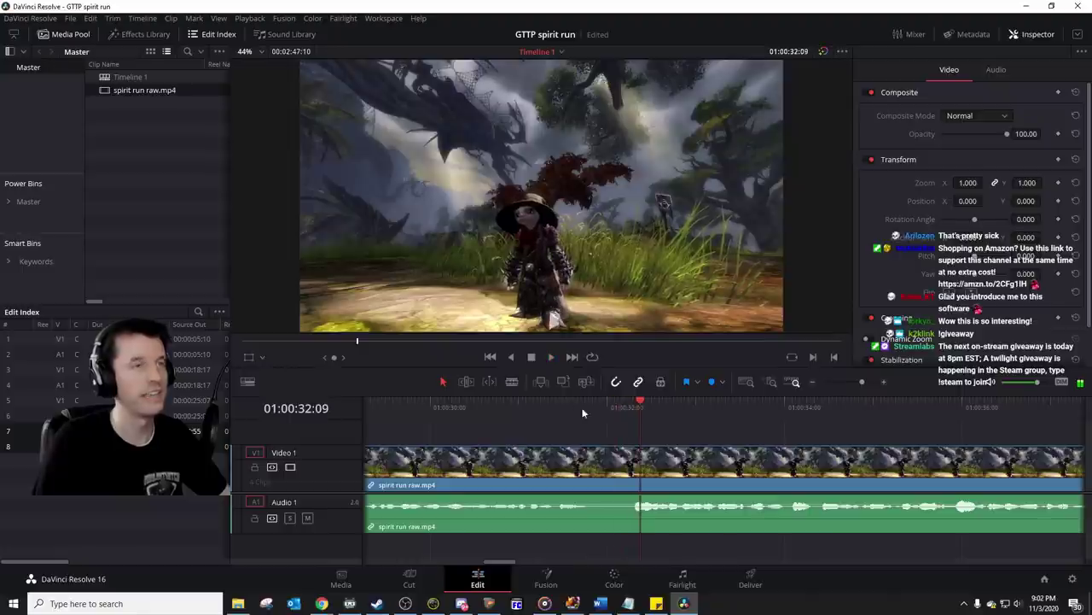
{"action": "left_click", "coordinate": [629, 406]}
{"action": "key", "text": "ctrl+b"}
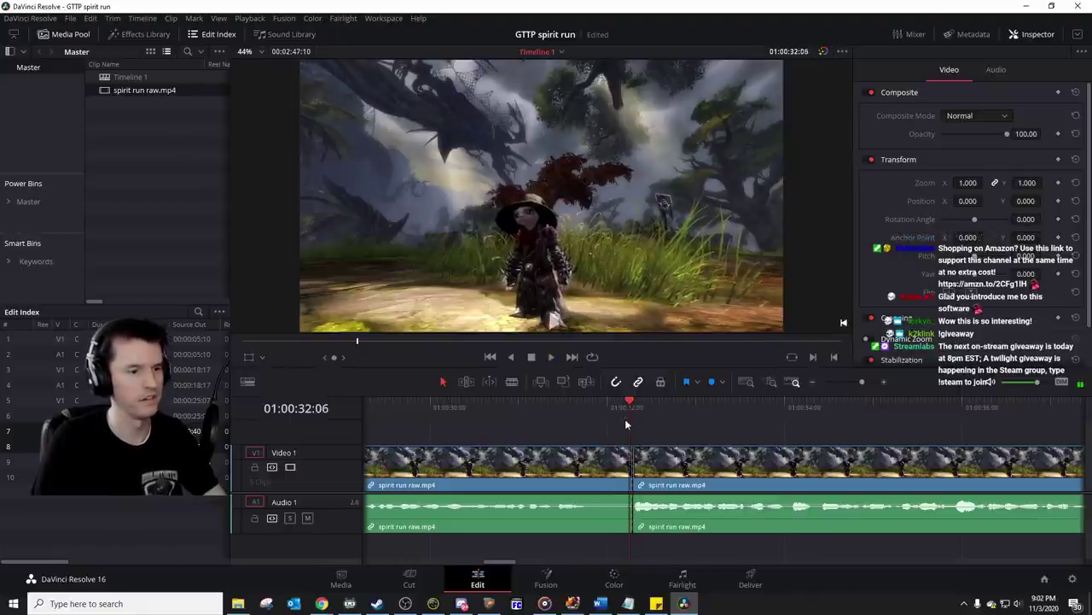
Step: Move the clip after the cut back to 01:00:31:19 over the silent stretch and play across the join
{"action": "left_click_drag", "start_coordinate": [627, 424], "coordinate": [589, 411]}
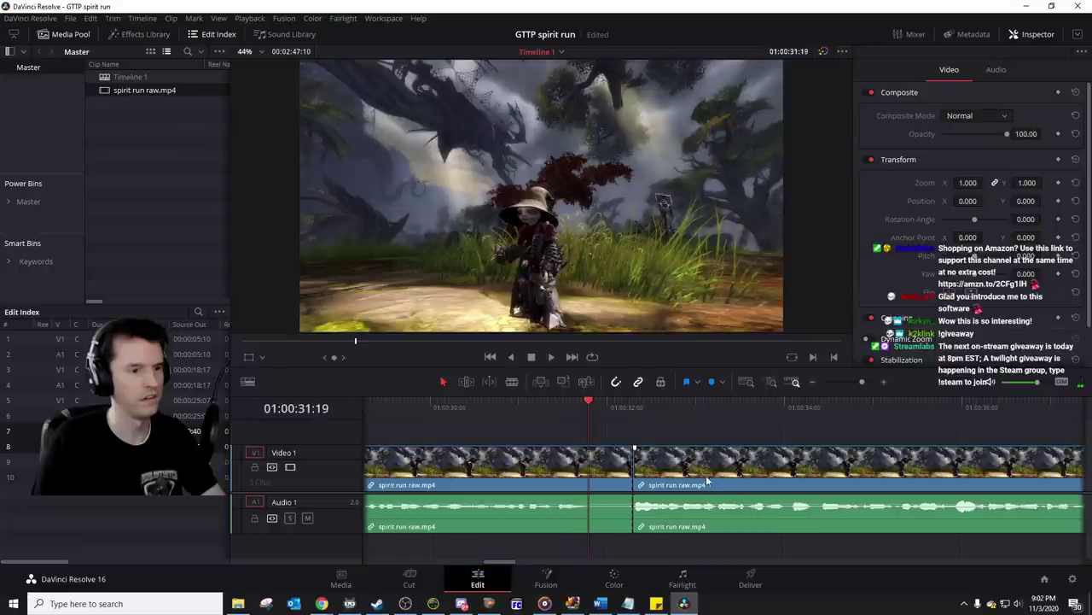
{"action": "left_click_drag", "start_coordinate": [707, 482], "coordinate": [663, 478]}
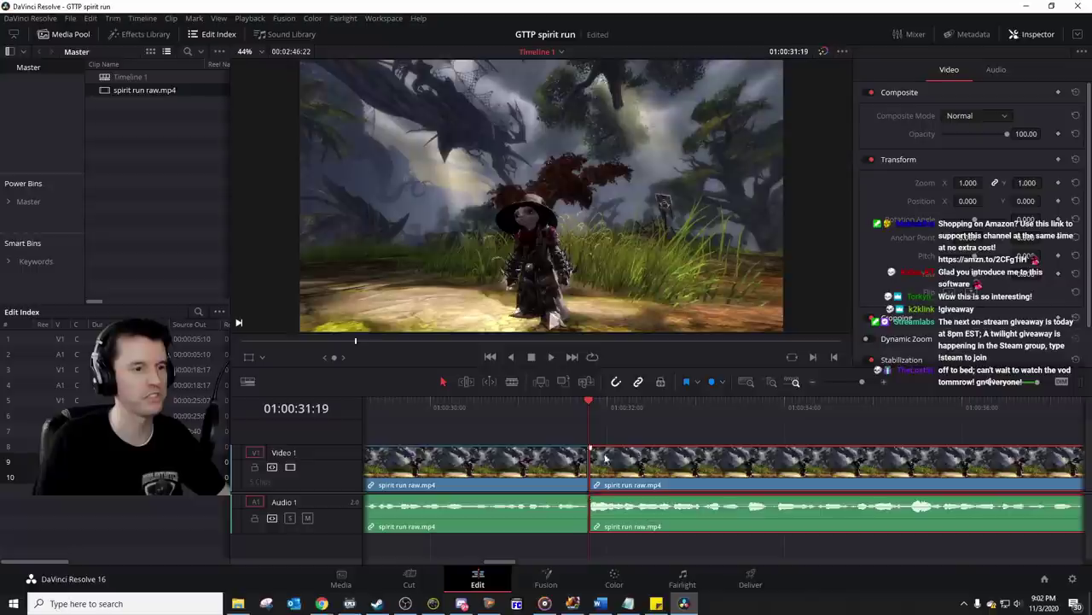
{"action": "left_click", "coordinate": [545, 406]}
{"action": "key", "text": "space"}
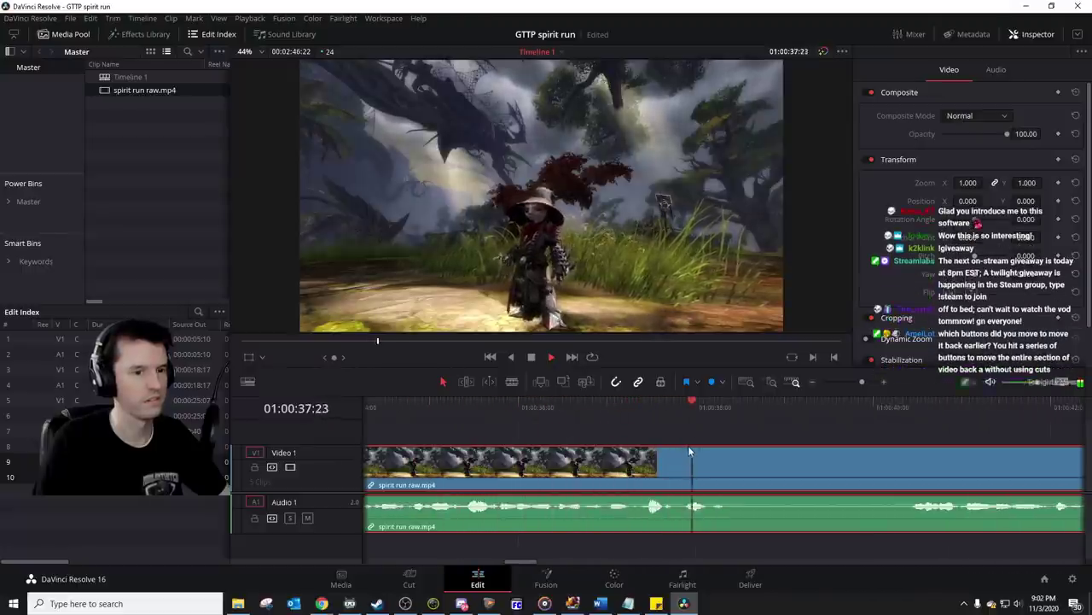
Step: Stop playback and split the clip at 01:00:38:09, where the speech pauses
{"action": "key", "text": "space"}
{"action": "left_click_drag", "start_coordinate": [695, 414], "coordinate": [729, 404]}
{"action": "key", "text": "ctrl+b"}
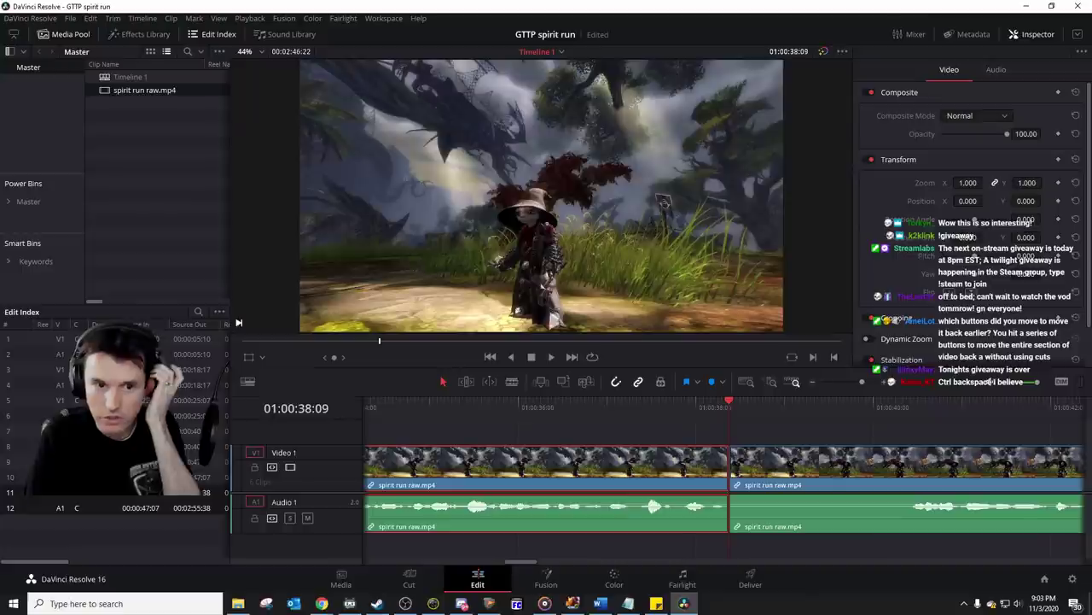
Step: Demonstrate gap removal by moving the clip after 01:00:38:09 away from the cut and deleting the empty space
{"action": "left_click", "coordinate": [238, 603]}
{"action": "left_click", "coordinate": [239, 603]}
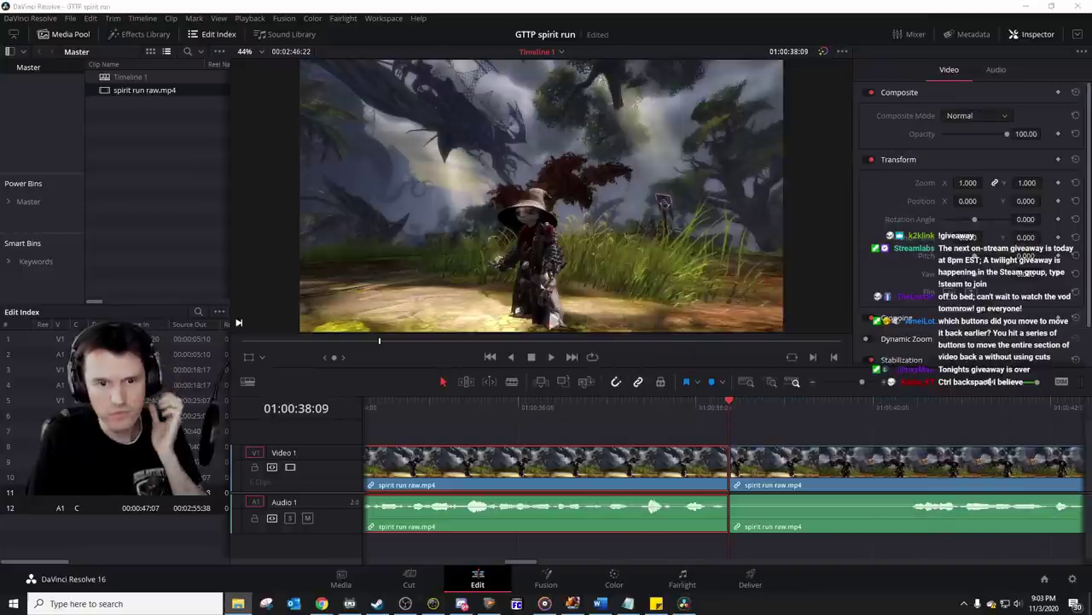
{"action": "left_click", "coordinate": [778, 463]}
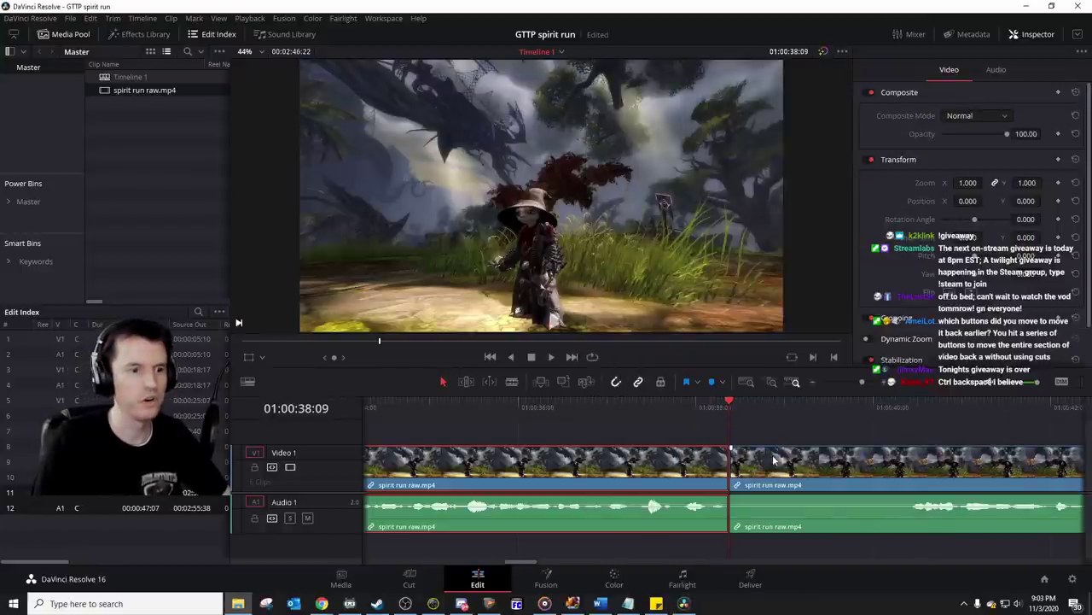
{"action": "key", "text": "BackSpace"}
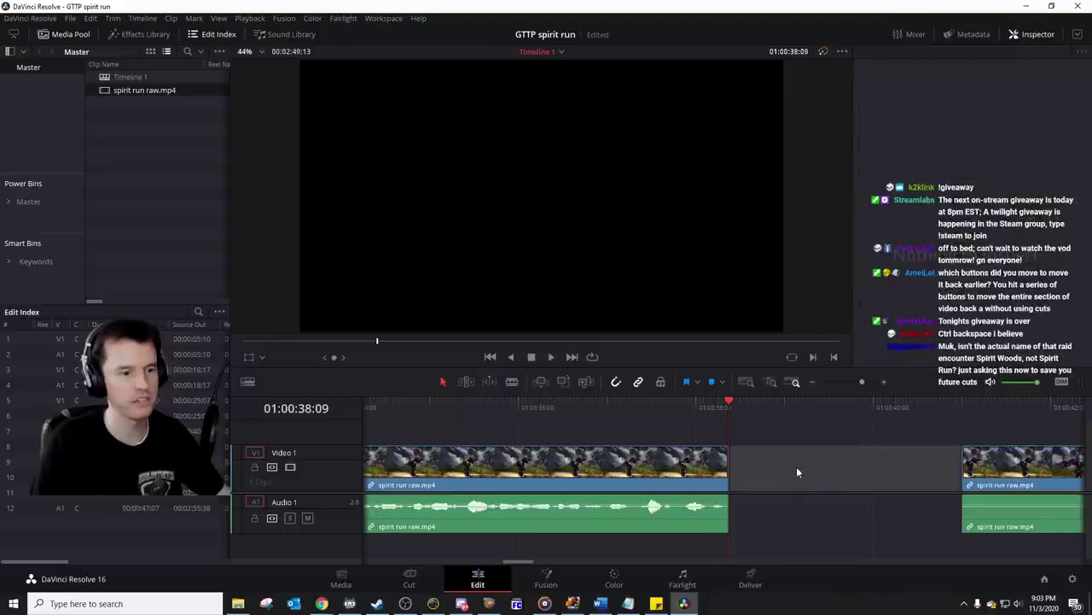
{"action": "key", "text": "BackSpace"}
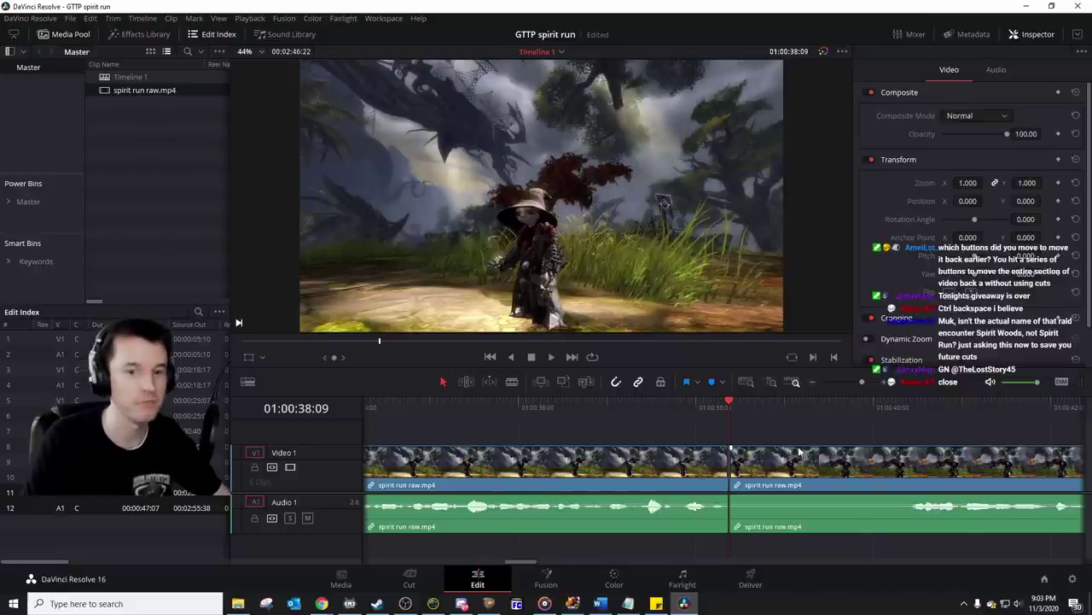
Step: Save the project
{"action": "scroll", "coordinate": [773, 453], "scroll_direction": "right", "scroll_amount": 2}
{"action": "scroll", "coordinate": [769, 456], "scroll_direction": "right", "scroll_amount": 1}
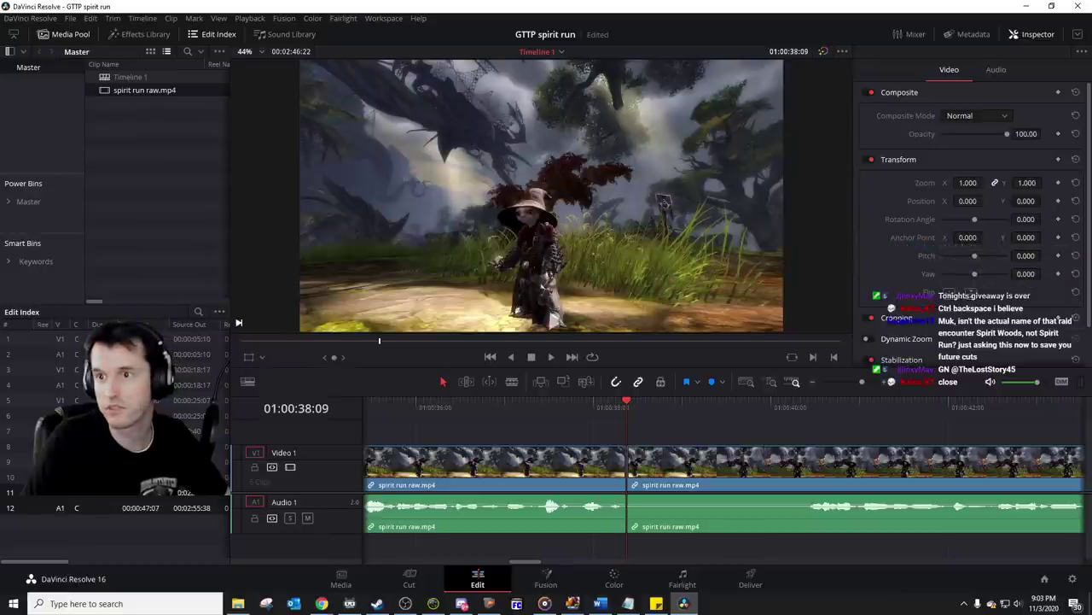
{"action": "key", "text": "alt+Tab"}
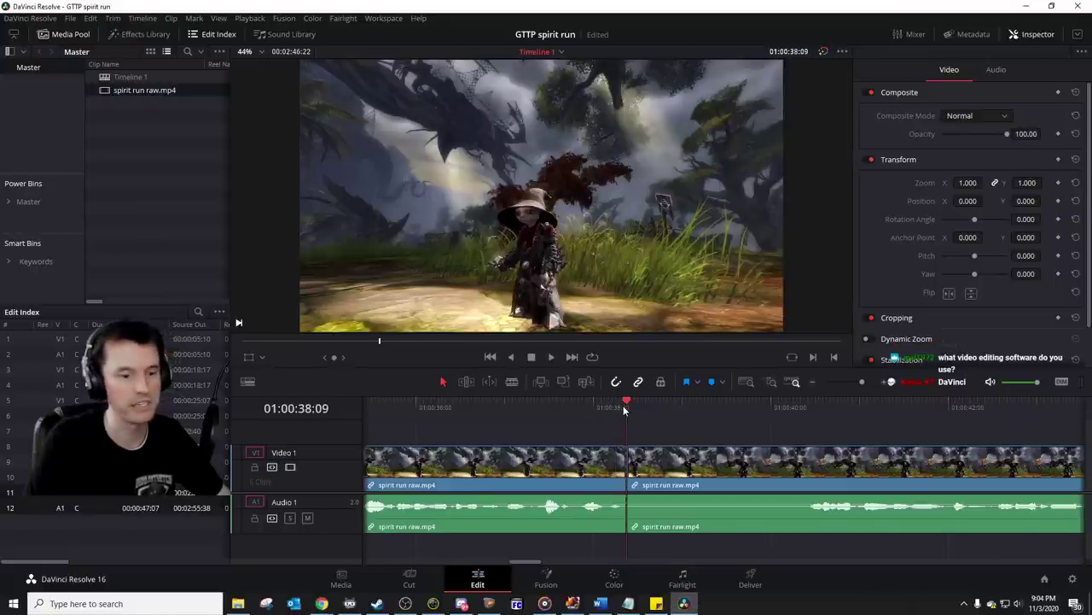
{"action": "key", "text": "ctrl+s"}
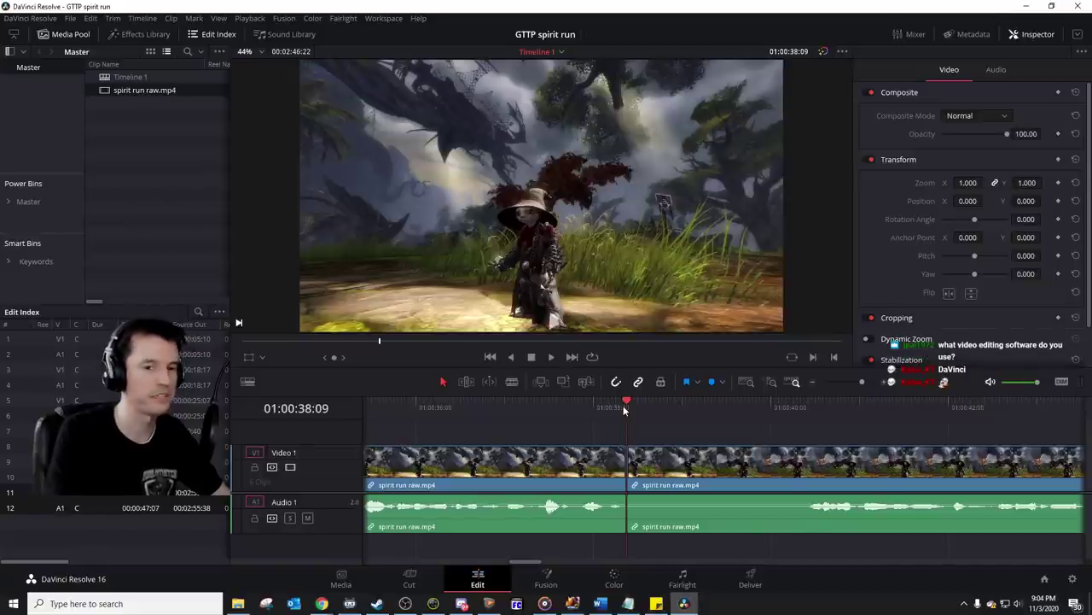
Step: Review the edited timeline by playing it from the beginning through the cut at 01:00:38:09
{"action": "key", "text": "Home"}
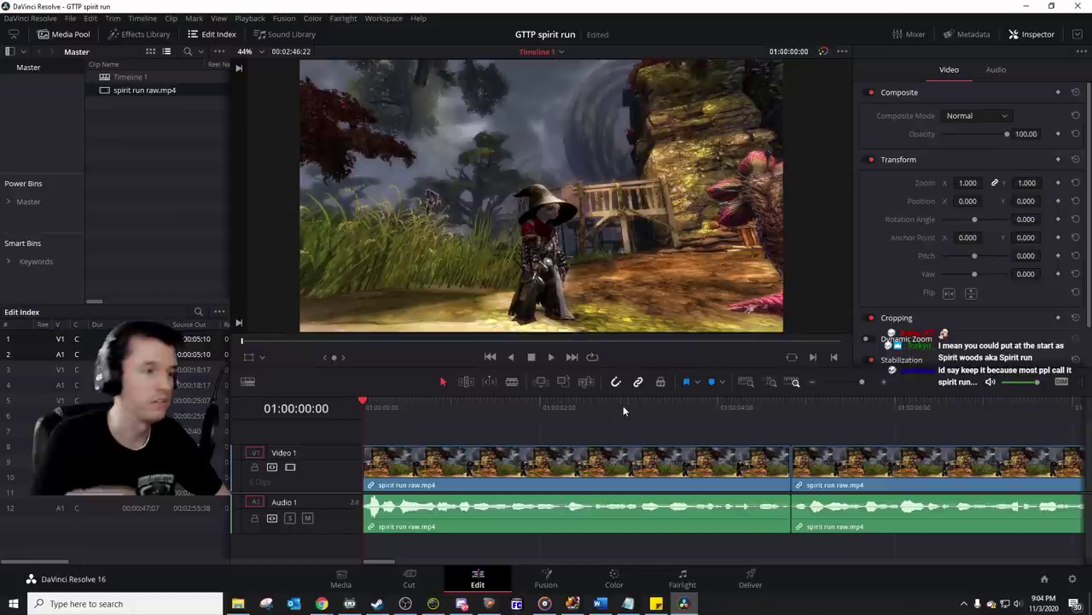
{"action": "key", "text": "space"}
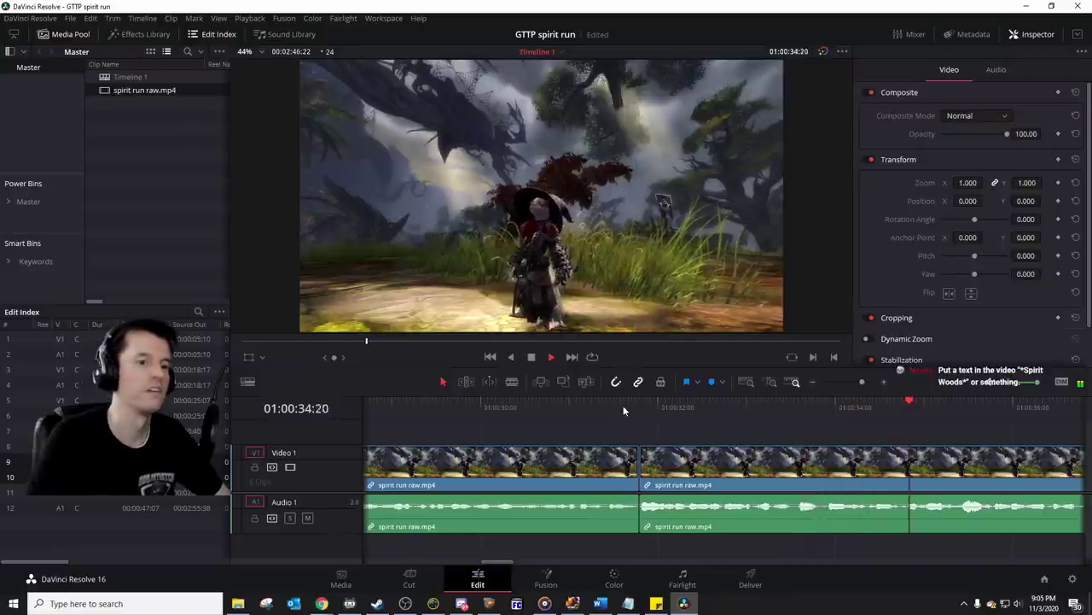
{"action": "key", "text": "space"}
{"action": "scroll", "coordinate": [704, 417], "scroll_direction": "right", "scroll_amount": 6}
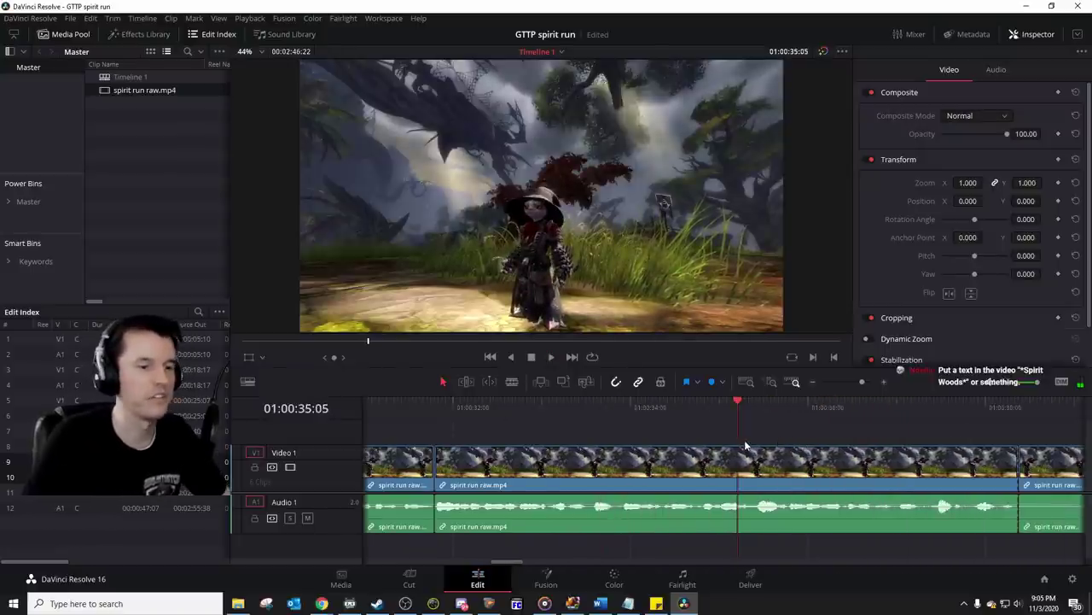
{"action": "scroll", "coordinate": [743, 446], "scroll_direction": "right", "scroll_amount": 1}
{"action": "scroll", "coordinate": [730, 452], "scroll_direction": "right", "scroll_amount": 4}
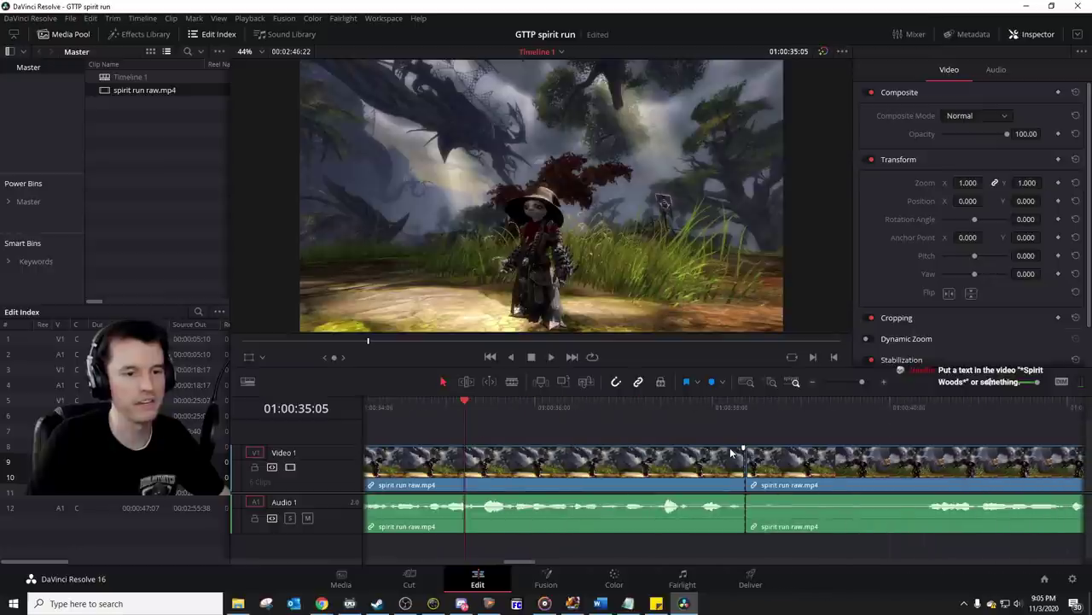
{"action": "key", "text": "space"}
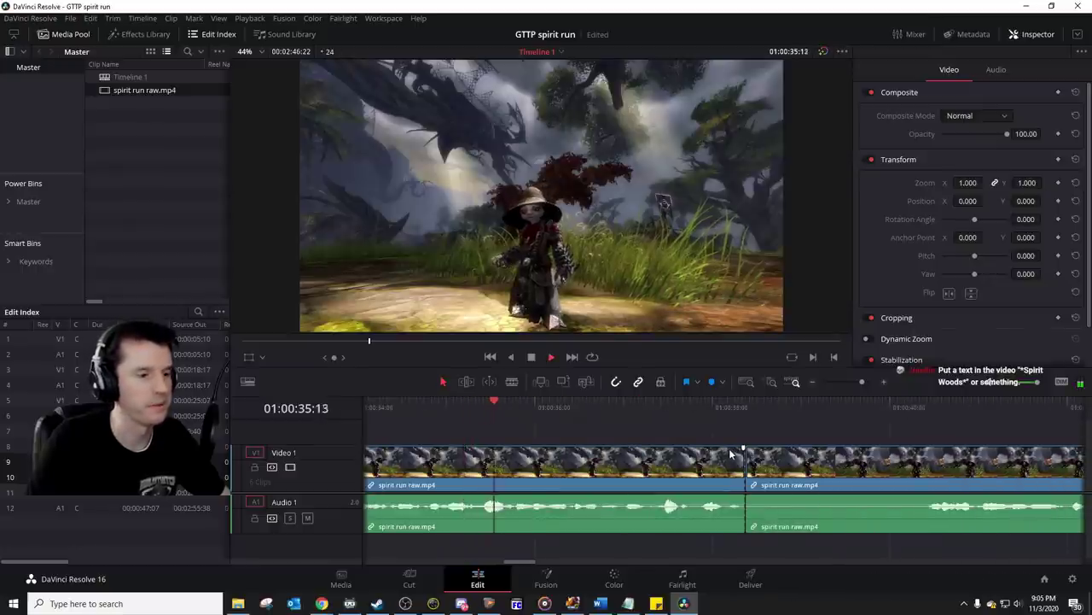
Step: Split the clip at 01:00:40:10 and remove the silent section from 01:00:38:09 up to there, closing the gap
{"action": "scroll", "coordinate": [734, 457], "scroll_direction": "right", "scroll_amount": 5}
{"action": "scroll", "coordinate": [751, 461], "scroll_direction": "left", "scroll_amount": 2}
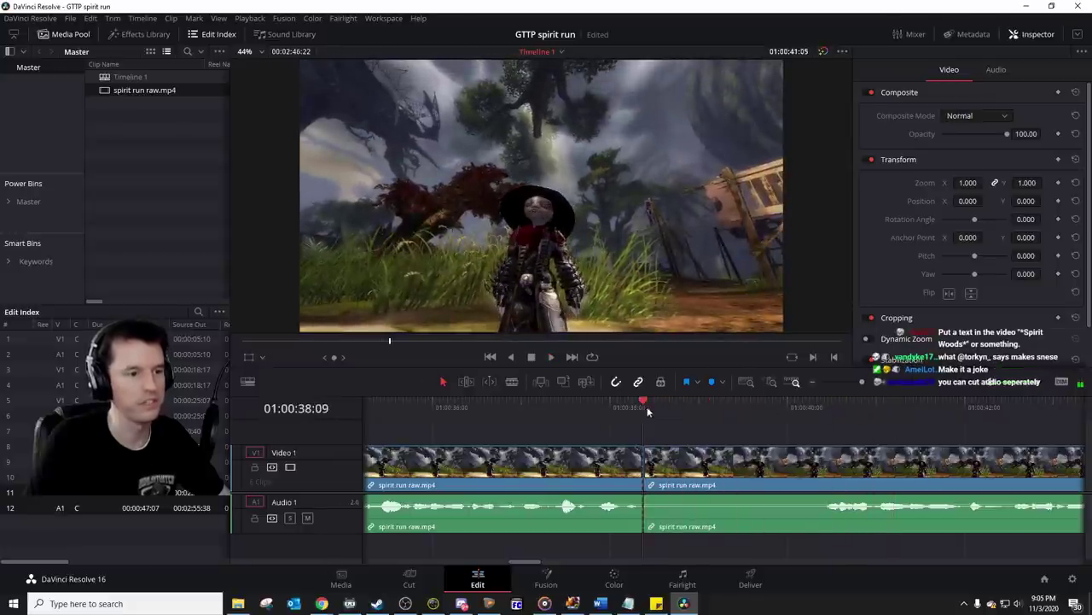
{"action": "left_click_drag", "start_coordinate": [647, 406], "coordinate": [824, 422]}
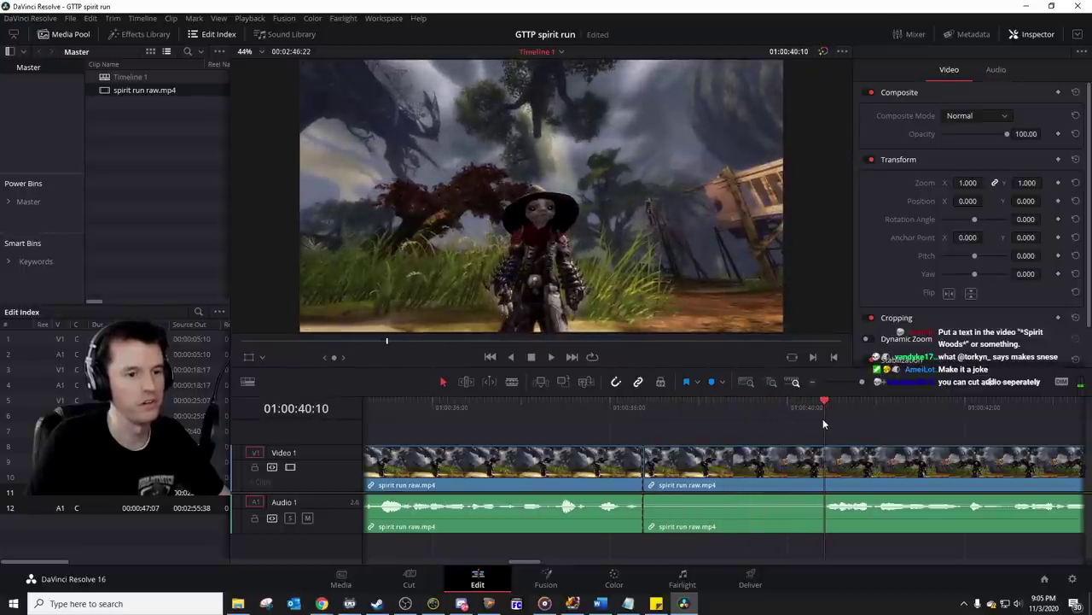
{"action": "key", "text": "ctrl+b"}
{"action": "left_click", "coordinate": [732, 485]}
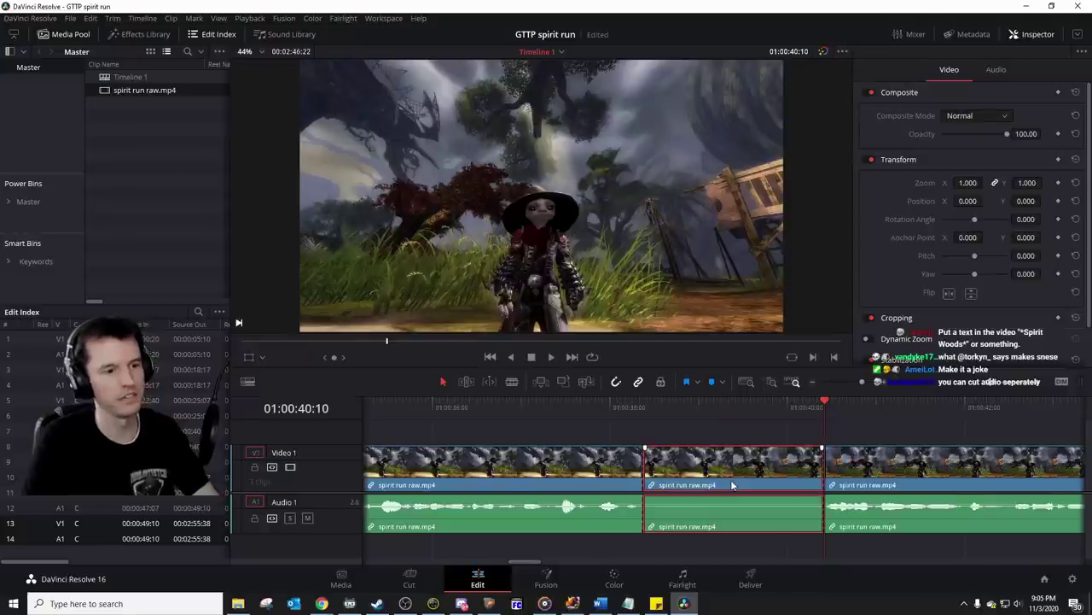
{"action": "key", "text": "BackSpace"}
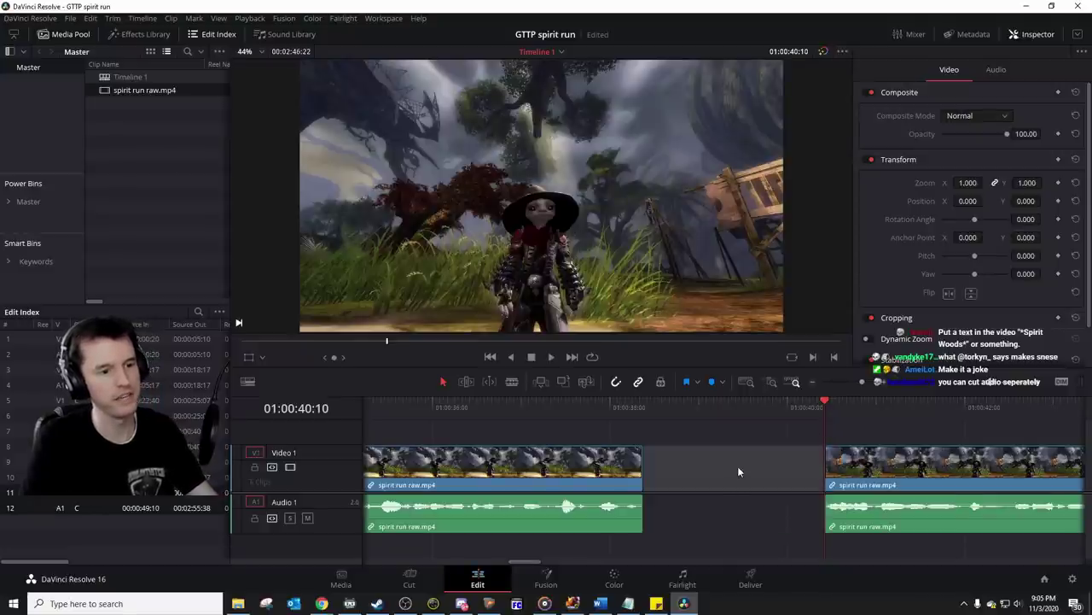
{"action": "left_click", "coordinate": [739, 466]}
{"action": "key", "text": "BackSpace"}
Step: Play across the join from 01:00:36:12 and split the clip at 01:00:47:21, just before the speech resumes
{"action": "left_click", "coordinate": [477, 408]}
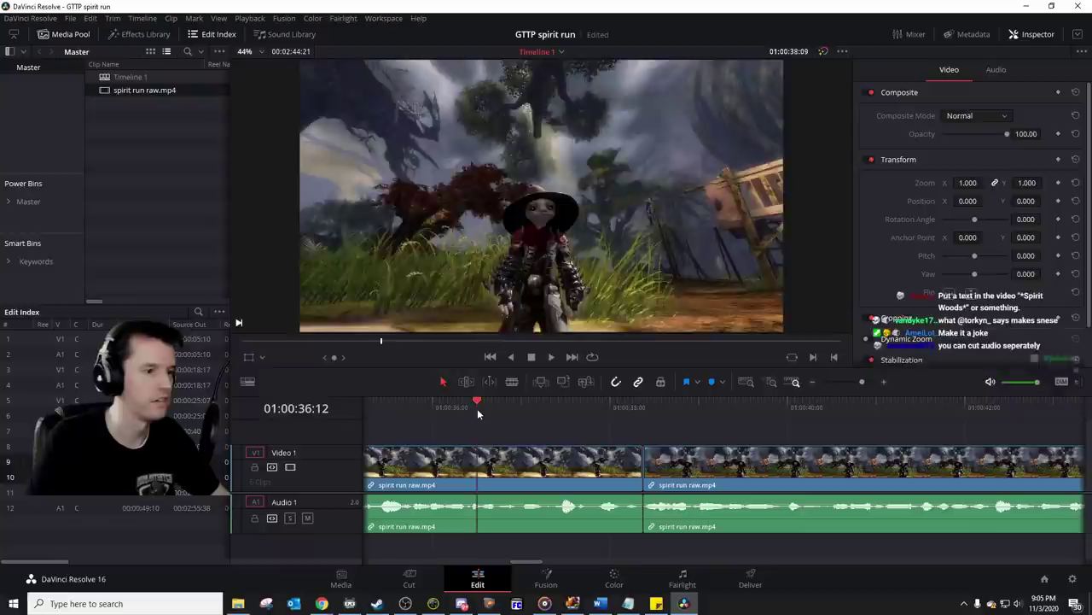
{"action": "key", "text": "space"}
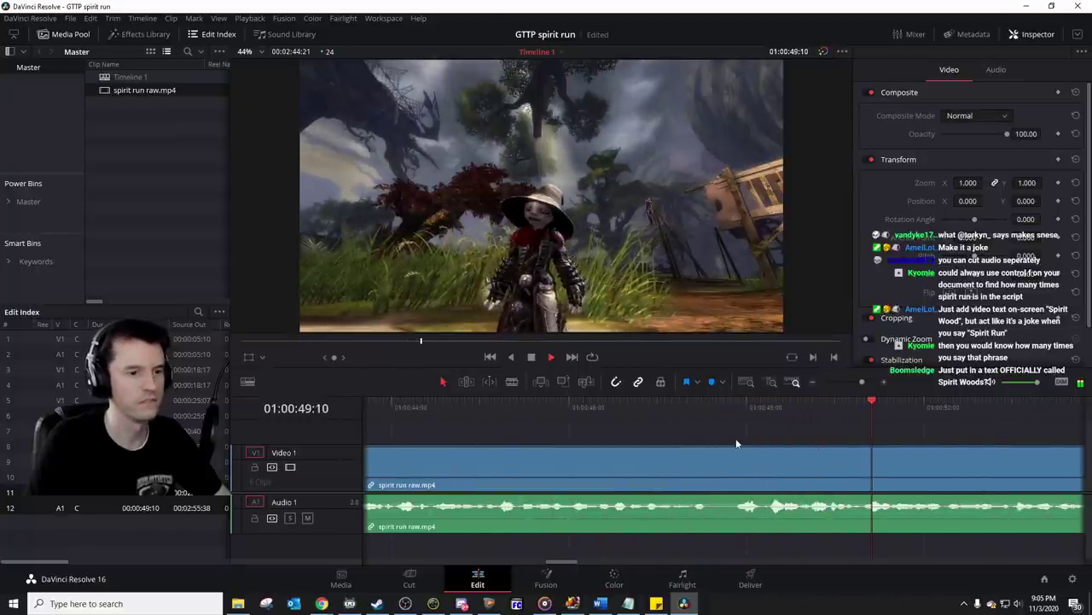
{"action": "left_click", "coordinate": [735, 408]}
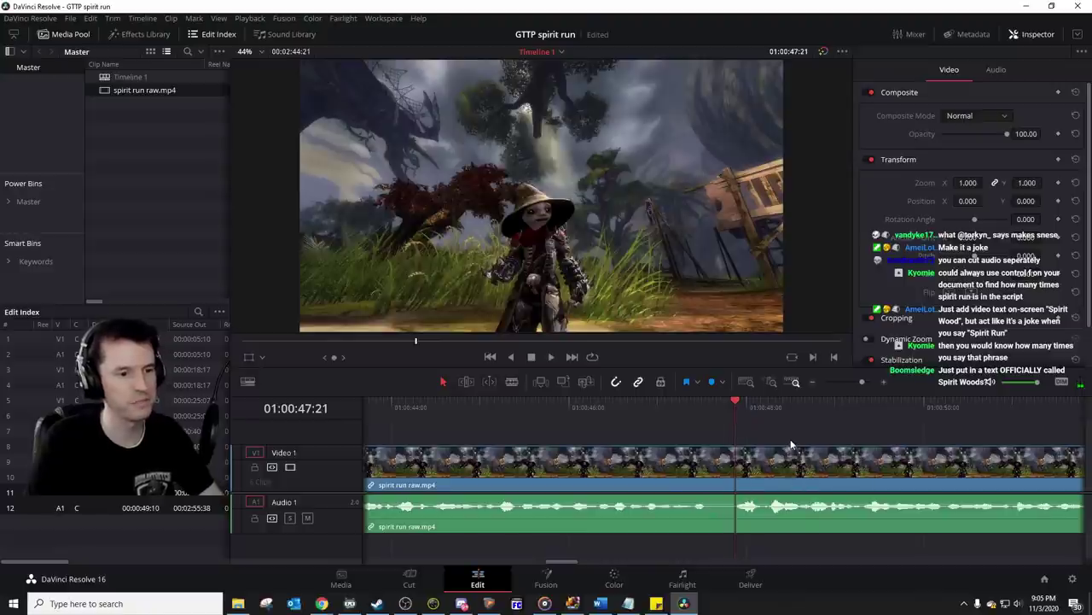
{"action": "key", "text": "ctrl+b"}
Step: Move the clip after the cut back to 01:00:47:15, covering the short silence
{"action": "key", "text": "Left"}
{"action": "key", "text": "Left"}
{"action": "key", "text": "Left"}
{"action": "key", "text": "Left"}
{"action": "key", "text": "Left"}
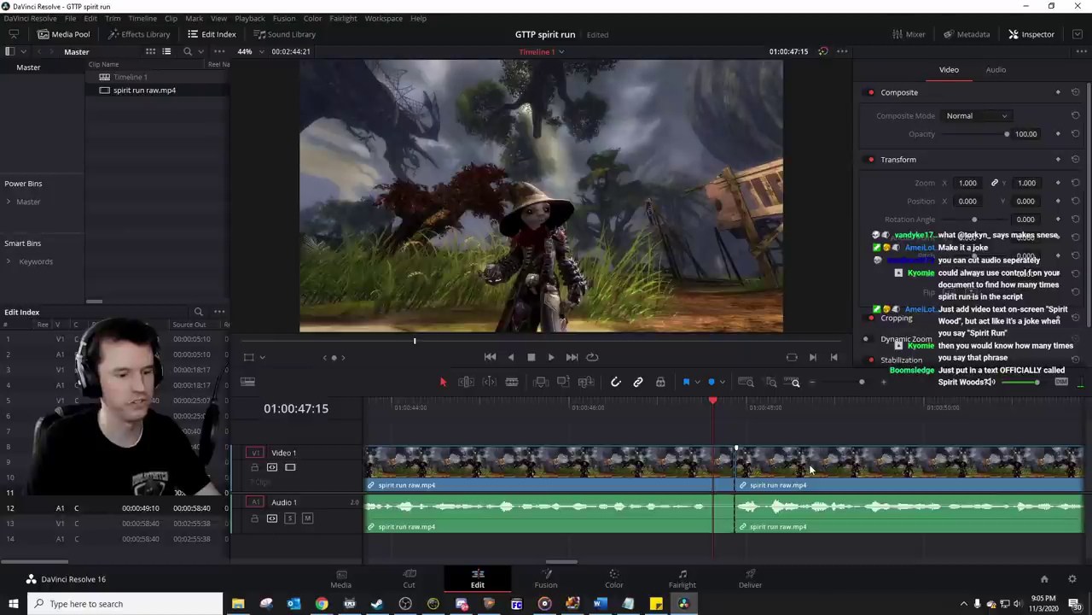
{"action": "left_click_drag", "start_coordinate": [796, 465], "coordinate": [773, 465]}
Step: Play from about 01:00:46:00 across the new join and on to the next pause in the speech
{"action": "left_click", "coordinate": [672, 410]}
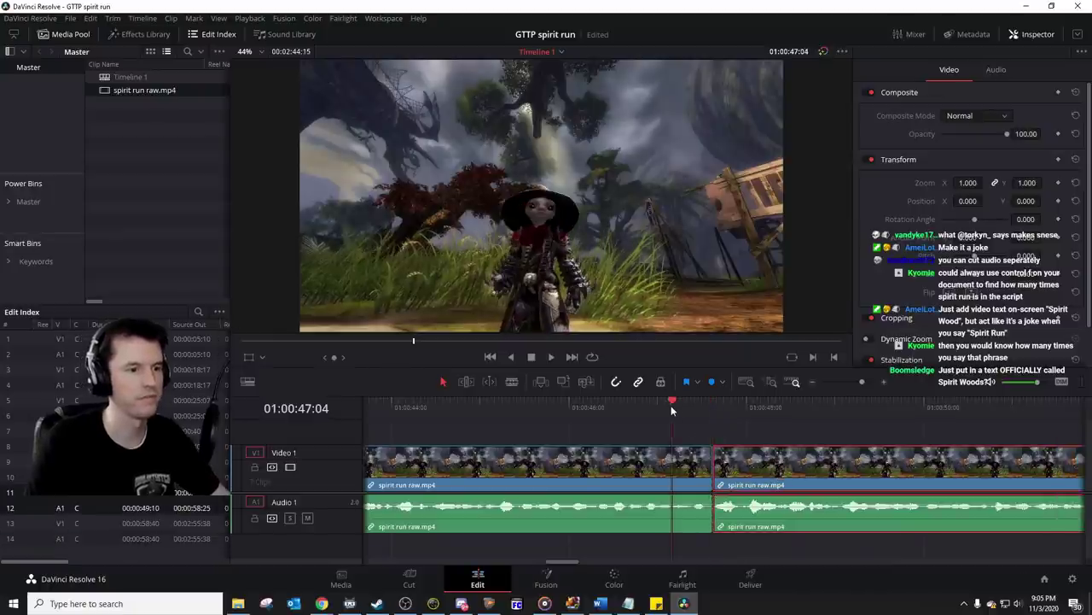
{"action": "left_click", "coordinate": [583, 406]}
{"action": "key", "text": "space"}
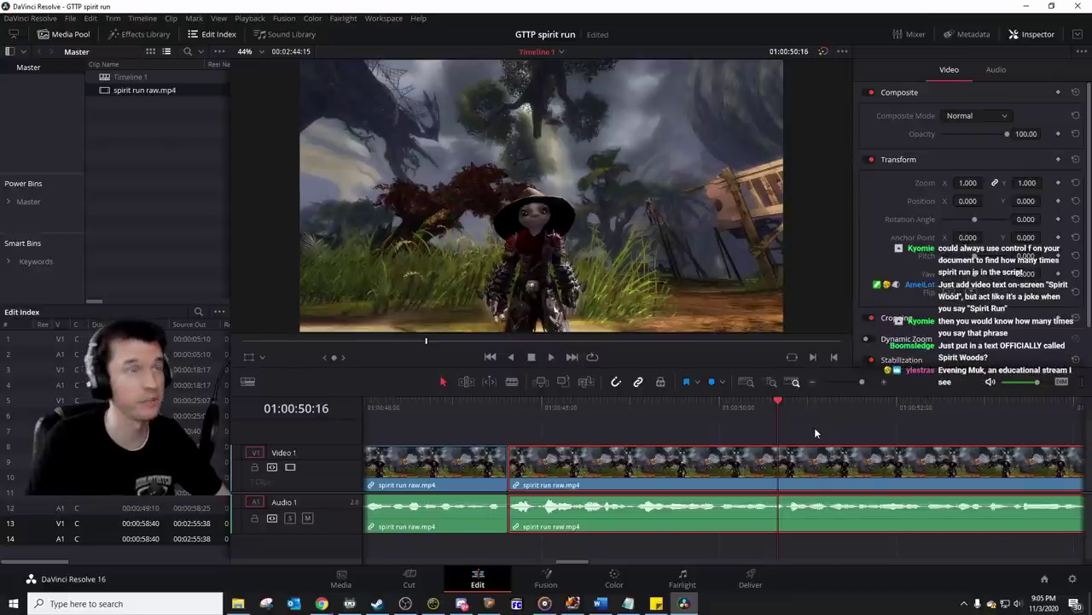
{"action": "key", "text": "space"}
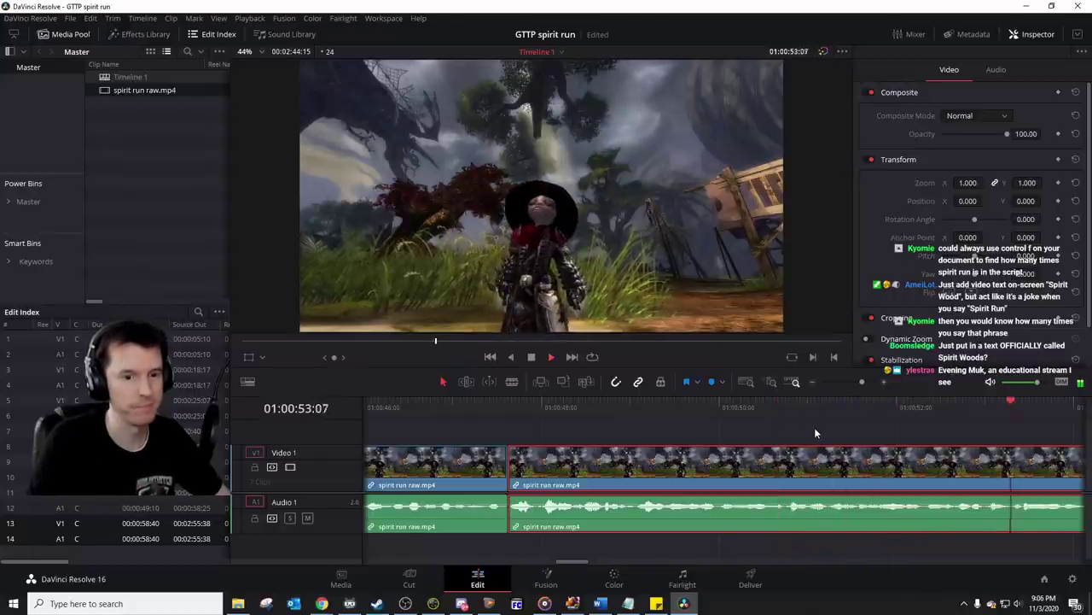
{"action": "key", "text": "space"}
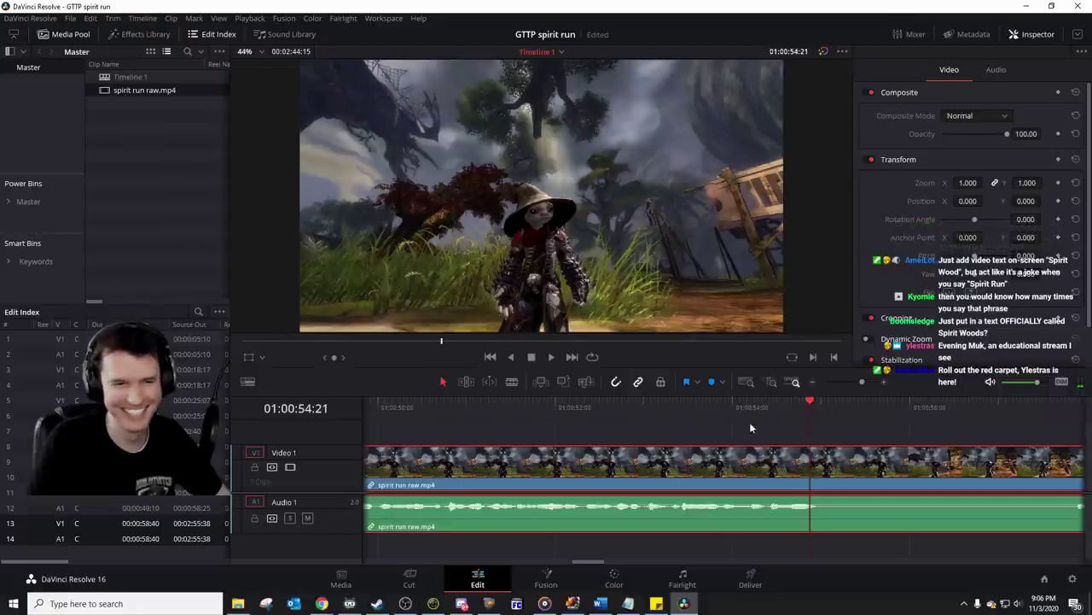
Step: Replay the end of the phrase and split the clip at 01:00:55:00, where the silence begins
{"action": "left_click", "coordinate": [726, 407]}
{"action": "key", "text": "space"}
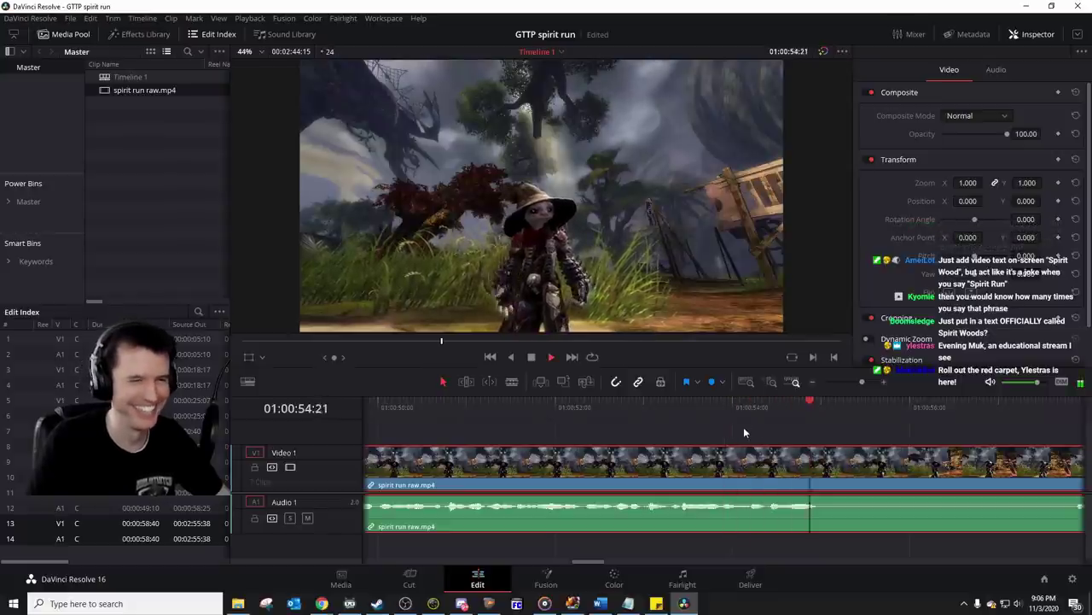
{"action": "key", "text": "space"}
{"action": "left_click_drag", "start_coordinate": [557, 412], "coordinate": [549, 411]}
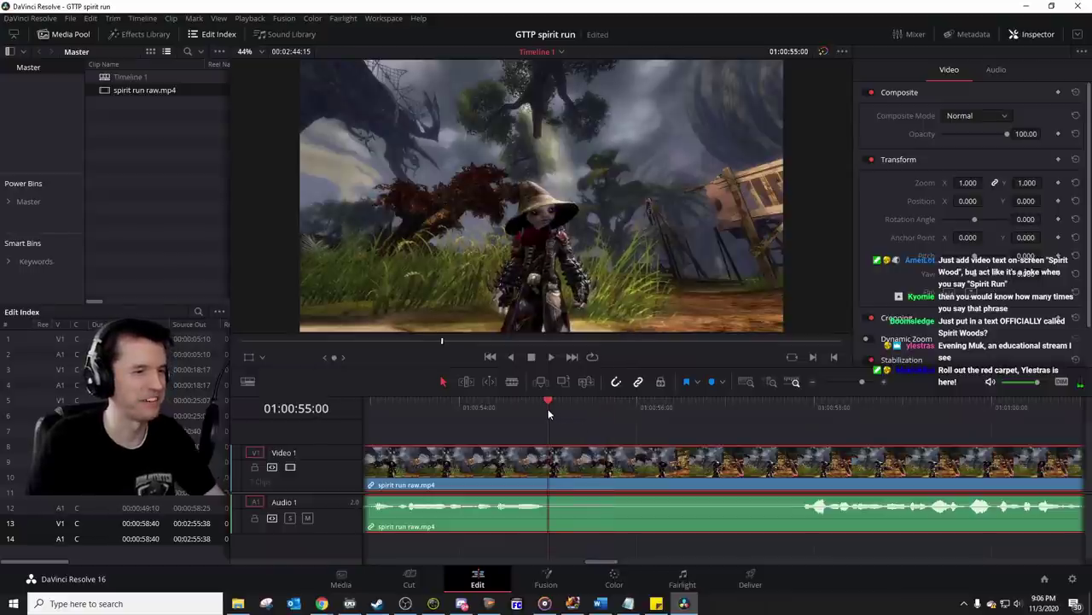
{"action": "key", "text": "ctrl+b"}
Step: Split the clip at 01:00:57:20 and ripple-delete the silent section between 01:00:55:00 and that cut
{"action": "left_click", "coordinate": [800, 415]}
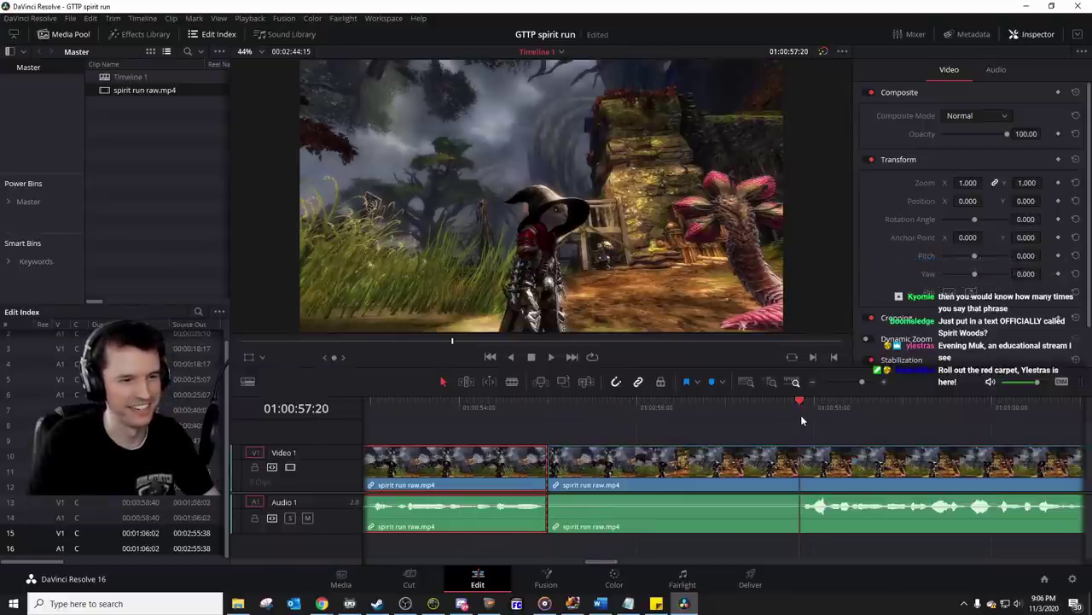
{"action": "key", "text": "ctrl+b"}
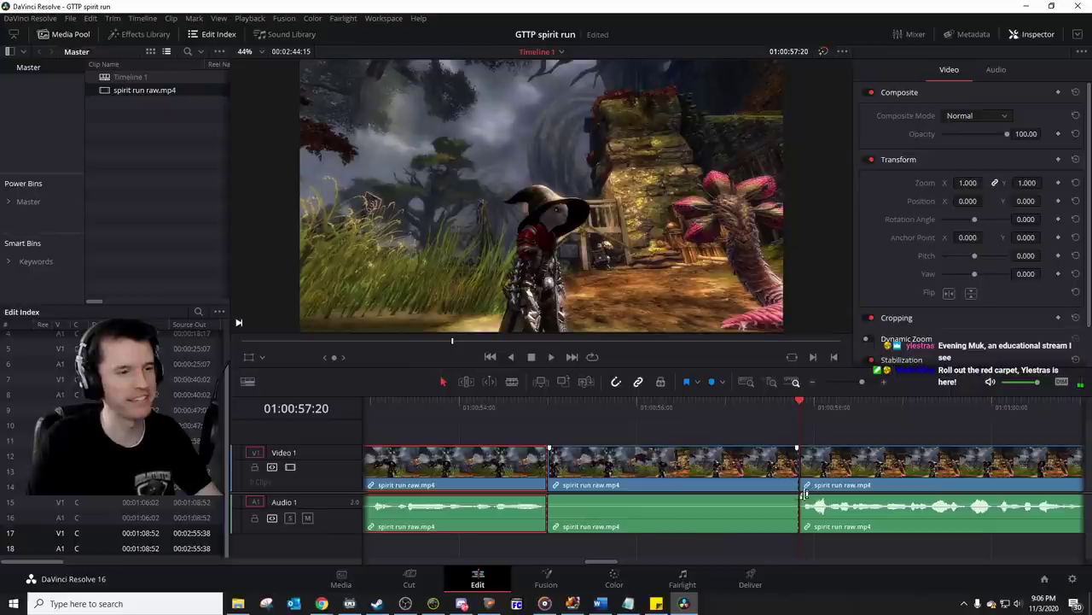
{"action": "left_click_drag", "start_coordinate": [549, 410], "coordinate": [672, 413]}
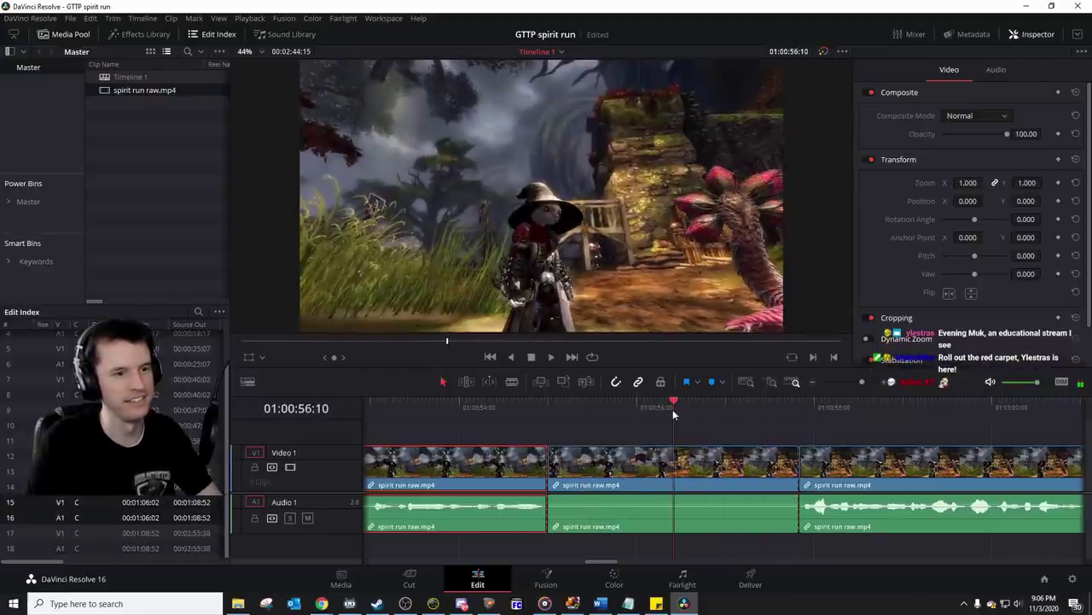
{"action": "left_click", "coordinate": [706, 478]}
{"action": "key", "text": "Delete"}
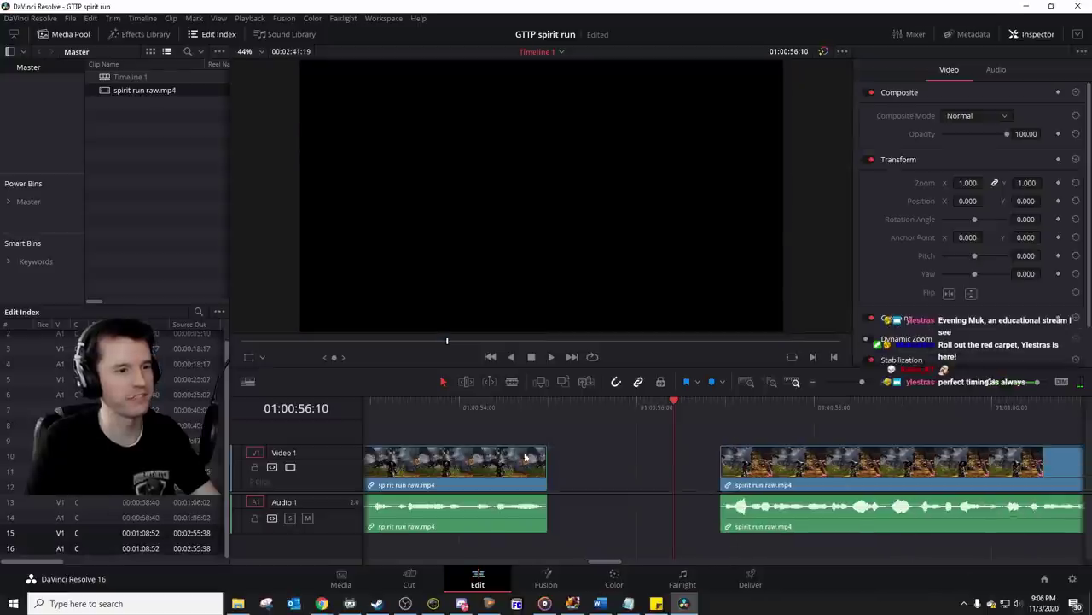
Step: Play on, split the clip at 01:01:05:04, and move the part after the cut back about 12 frames over the silence
{"action": "left_click", "coordinate": [466, 409]}
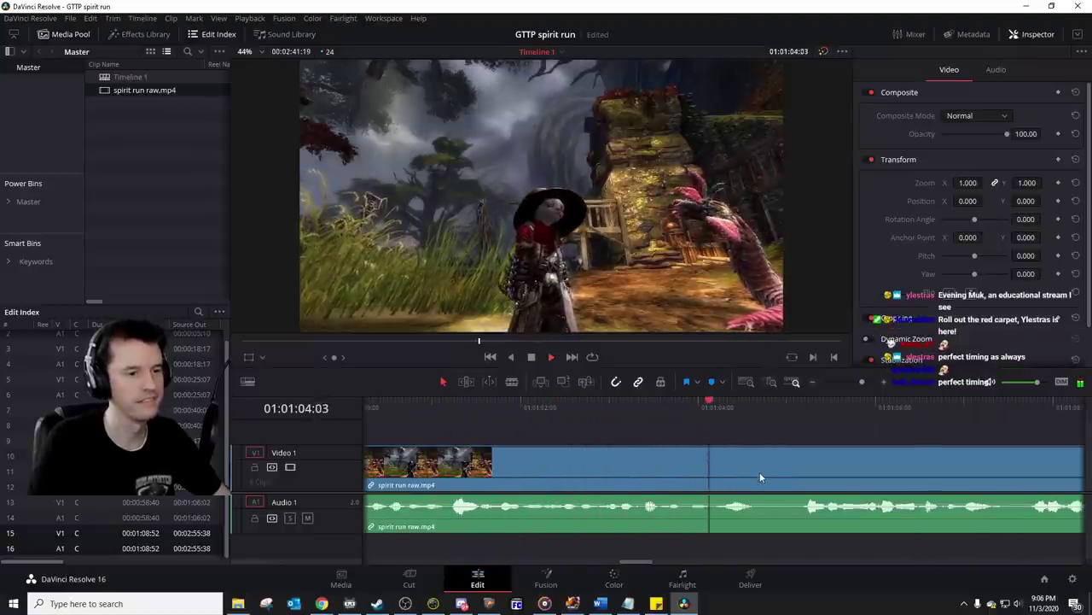
{"action": "left_click", "coordinate": [699, 414]}
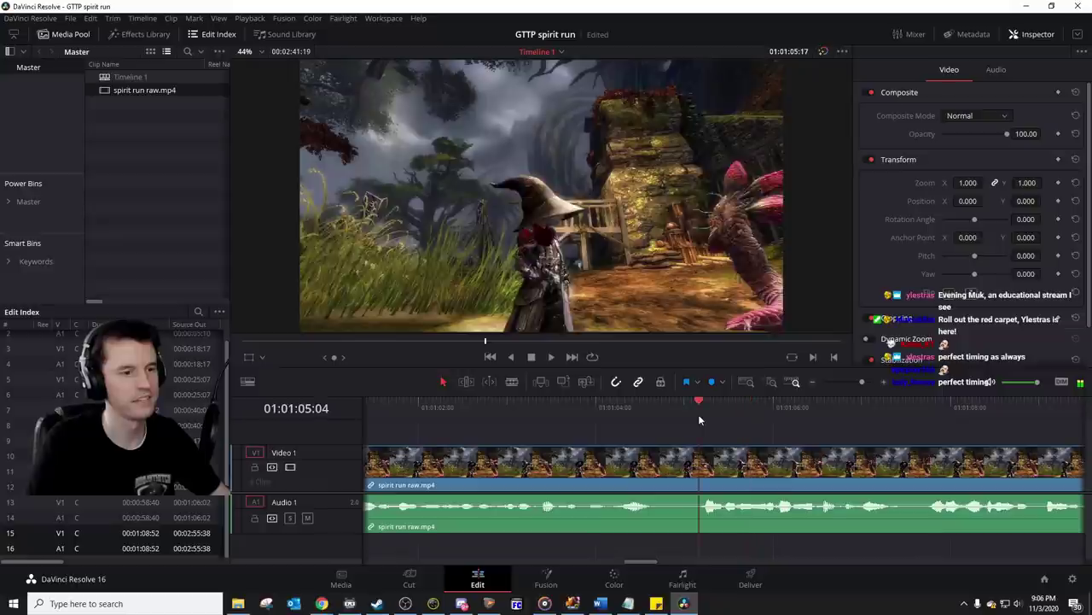
{"action": "key", "text": "ctrl+b"}
{"action": "left_click", "coordinate": [653, 414]}
{"action": "left_click_drag", "start_coordinate": [771, 490], "coordinate": [726, 482]}
Step: Play on from the previous join and split the clip at 01:01:07:05, just before the next phrase
{"action": "left_click", "coordinate": [584, 409]}
{"action": "key", "text": "space"}
{"action": "key", "text": "space"}
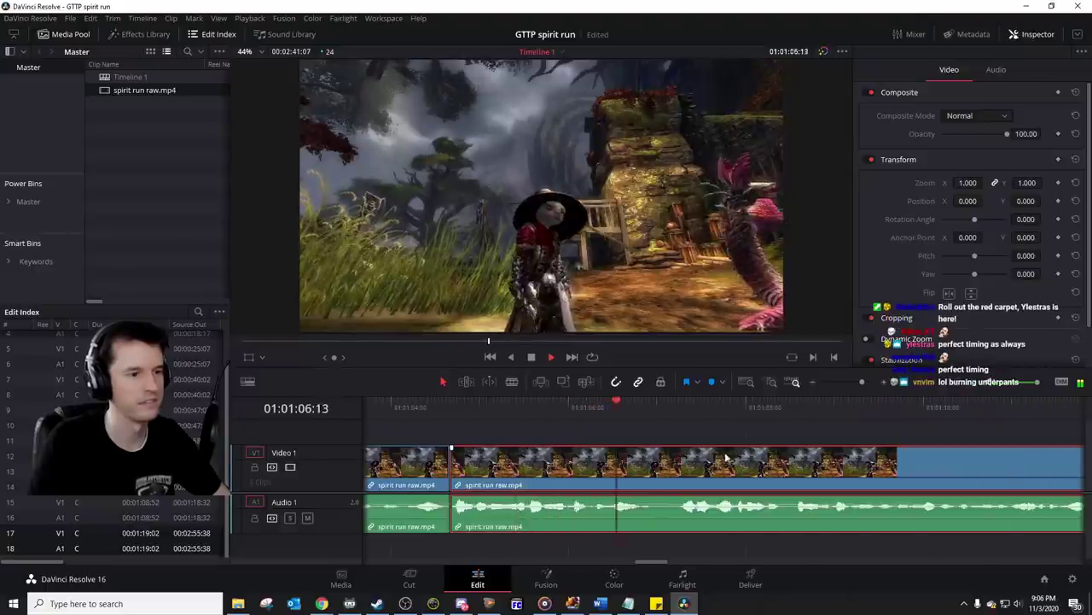
{"action": "left_click", "coordinate": [674, 418]}
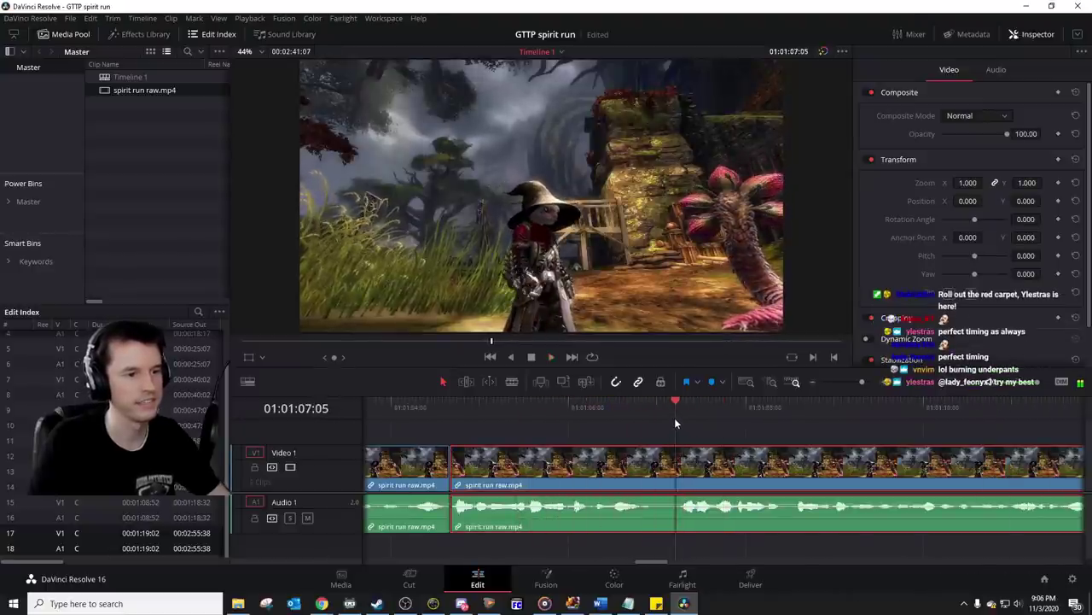
{"action": "key", "text": "ctrl+b"}
Step: Close up the short pause before the cut by moving the part after it back 6 frames
{"action": "key", "text": "Left"}
{"action": "key", "text": "Left"}
{"action": "key", "text": "Left"}
{"action": "key", "text": "Left"}
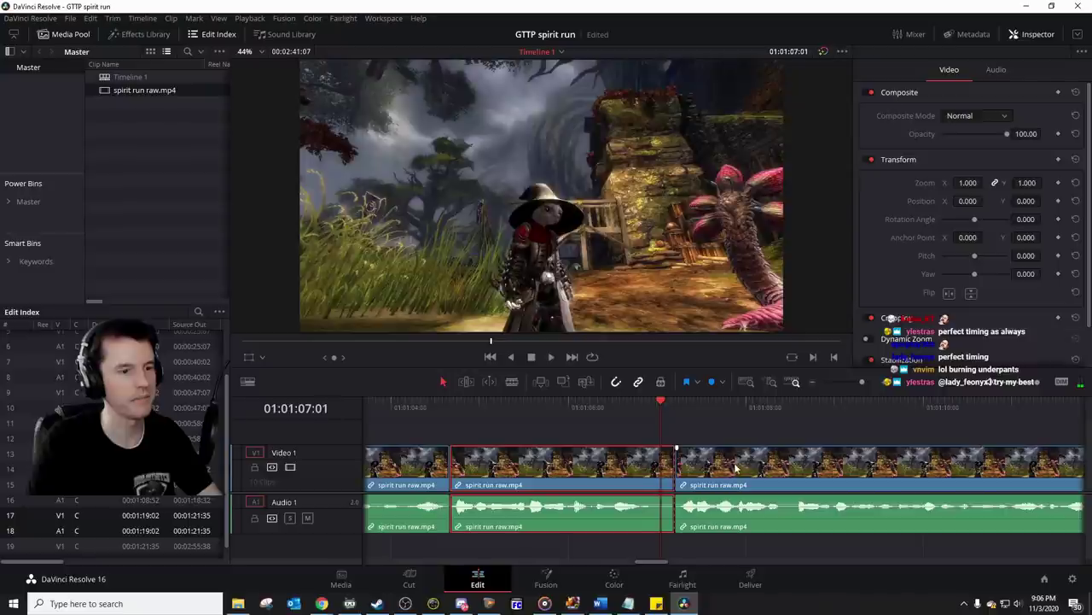
{"action": "key", "text": "ctrl+b"}
{"action": "left_click", "coordinate": [662, 462]}
{"action": "key", "text": "BackSpace"}
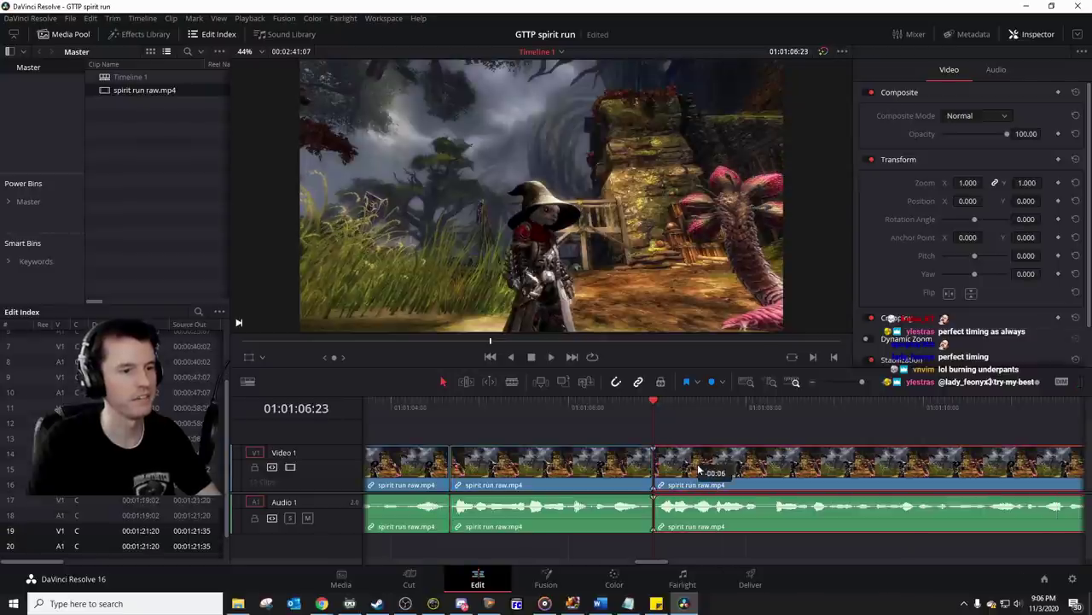
Step: Play from shortly before the new join at 01:01:06:23 up to the long silence after 01:01:16:00
{"action": "left_click", "coordinate": [609, 401]}
{"action": "key", "text": "space"}
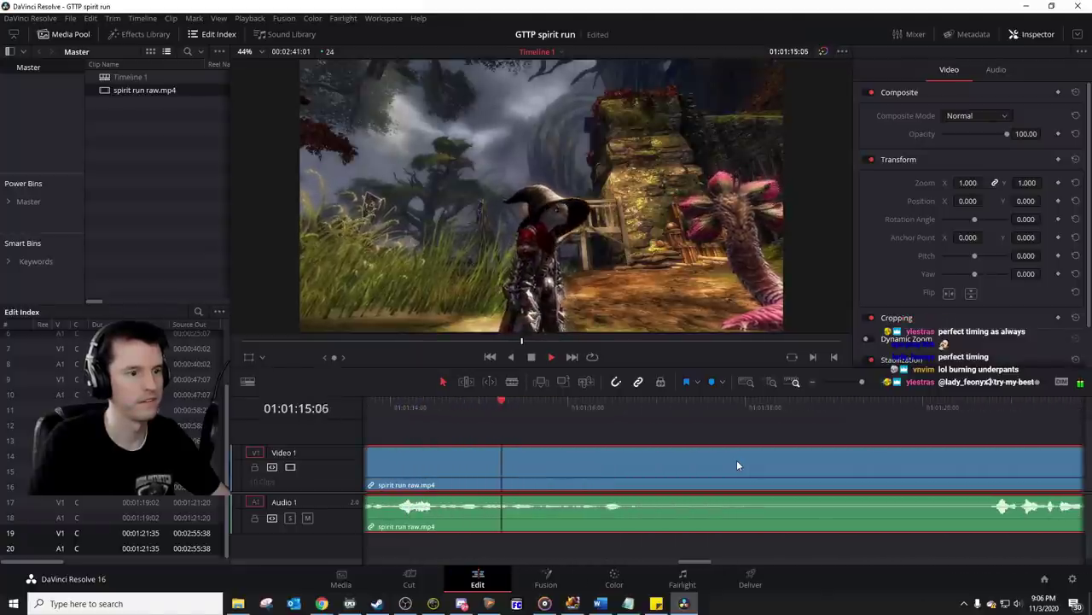
{"action": "key", "text": "space"}
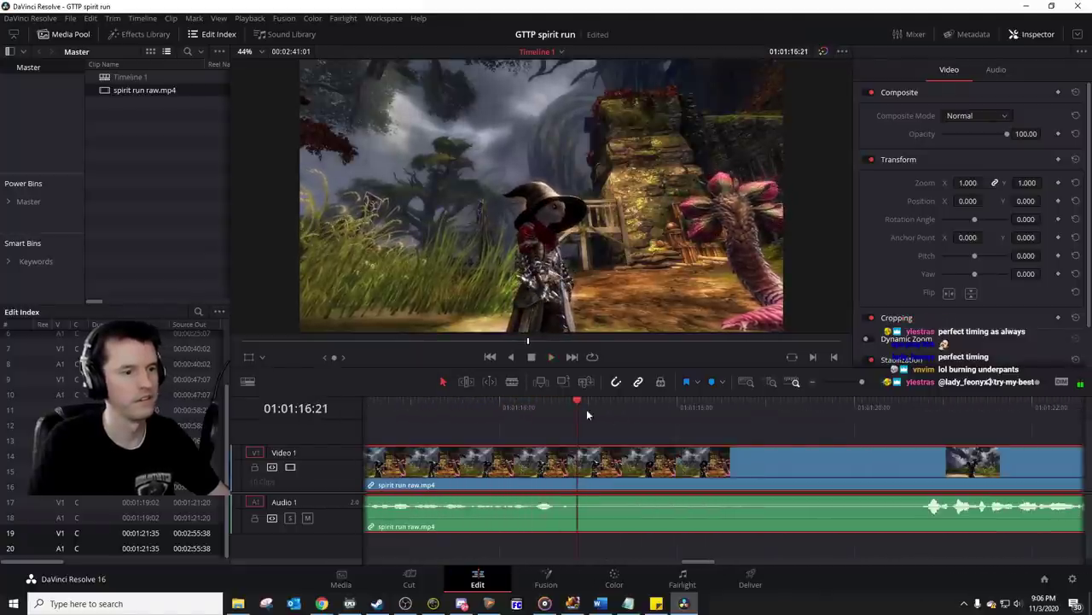
Step: Split the clip at 01:01:16:20 and just before the speech resumes, and ripple-delete the silent section between the cuts
{"action": "left_click", "coordinate": [574, 404]}
{"action": "key", "text": "ctrl+b"}
{"action": "left_click_drag", "start_coordinate": [574, 404], "coordinate": [916, 429]}
{"action": "key", "text": "ctrl+b"}
{"action": "left_click", "coordinate": [795, 475]}
{"action": "key", "text": "BackSpace"}
{"action": "left_click", "coordinate": [698, 474]}
{"action": "key", "text": "BackSpace"}
Step: Play from about 01:01:15:00 across the new join and on to the next pause near 01:01:23:00
{"action": "key", "text": "Up"}
{"action": "key", "text": "space"}
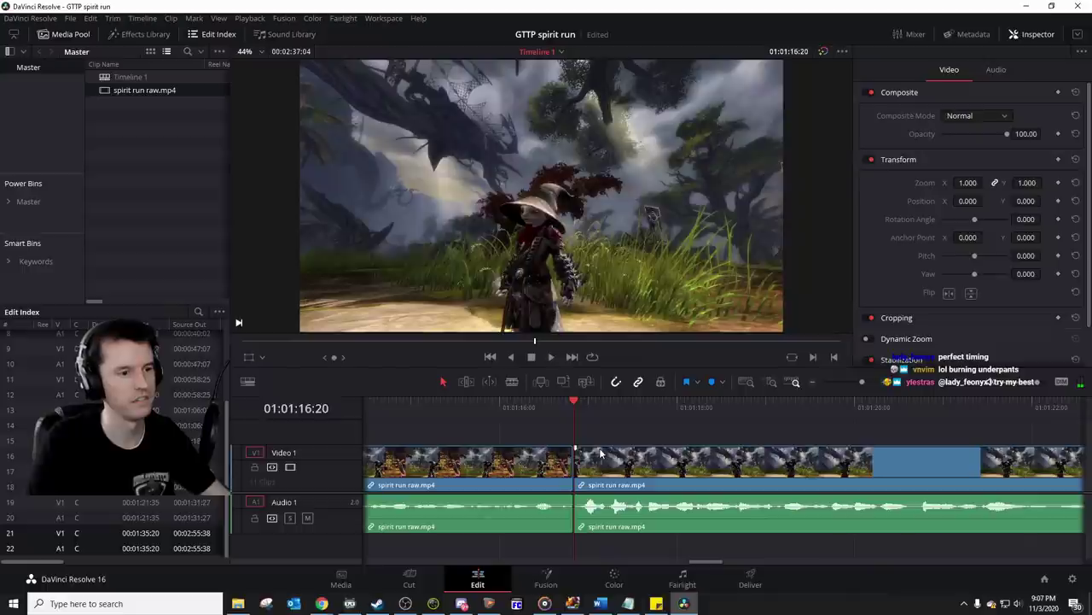
{"action": "left_click", "coordinate": [411, 411]}
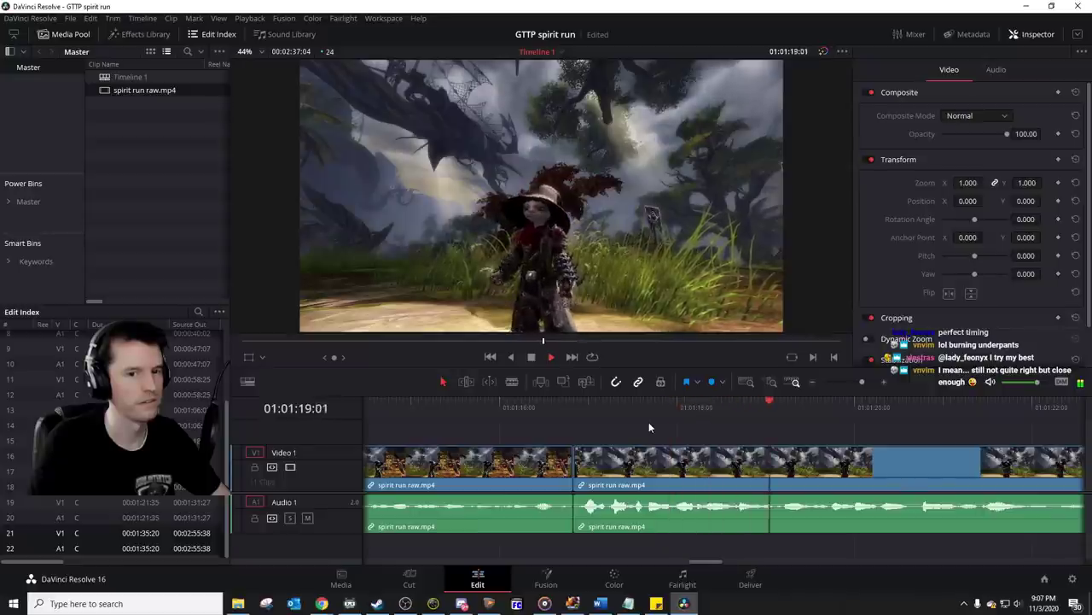
{"action": "scroll", "coordinate": [657, 431], "scroll_direction": "right", "scroll_amount": 3}
{"action": "scroll", "coordinate": [654, 437], "scroll_direction": "right", "scroll_amount": 10}
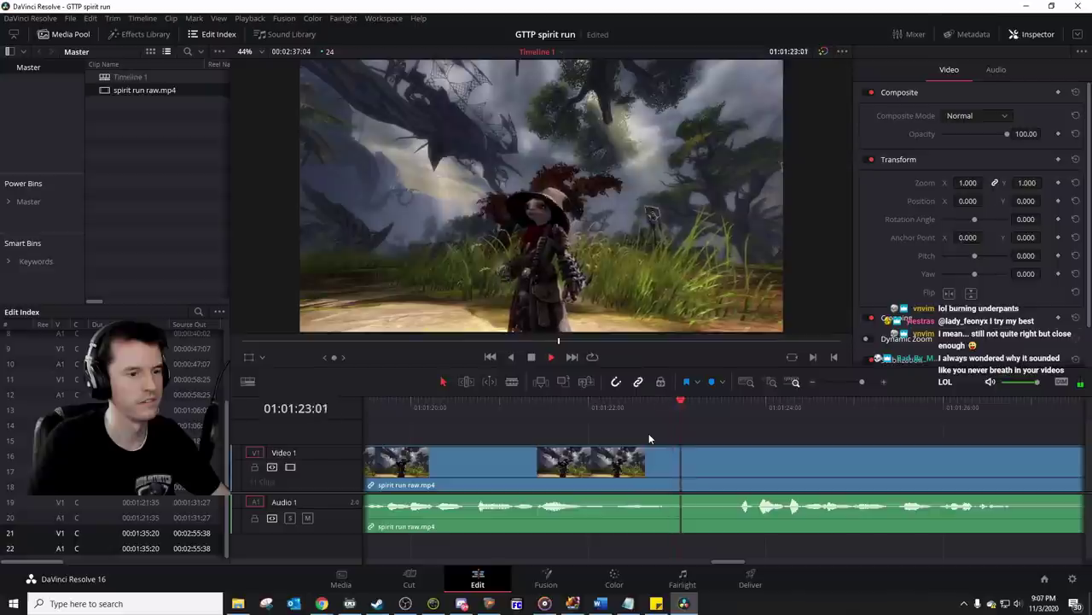
Step: Split the clip at about 01:01:23:16 and at 01:01:22:05 to isolate the pause between the two phrases
{"action": "left_click_drag", "start_coordinate": [744, 404], "coordinate": [739, 409]}
{"action": "key", "text": "ctrl+b"}
{"action": "left_click_drag", "start_coordinate": [548, 403], "coordinate": [616, 418]}
{"action": "key", "text": "ctrl+b"}
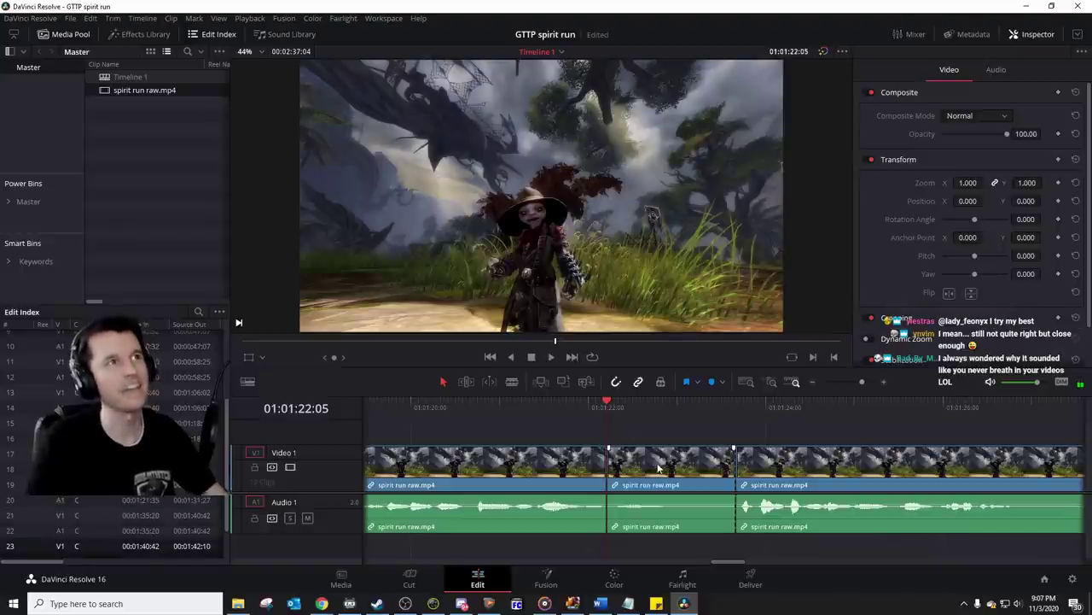
Step: Play the isolated section from 01:01:22:05 and return the playhead to its start
{"action": "key", "text": "space"}
{"action": "key", "text": "space"}
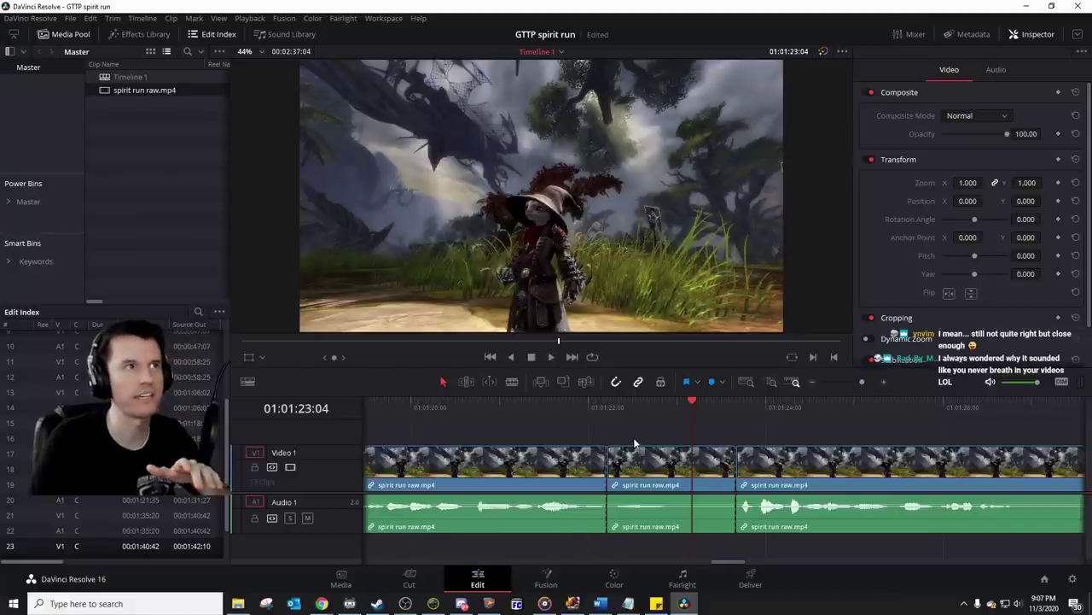
{"action": "left_click", "coordinate": [610, 415]}
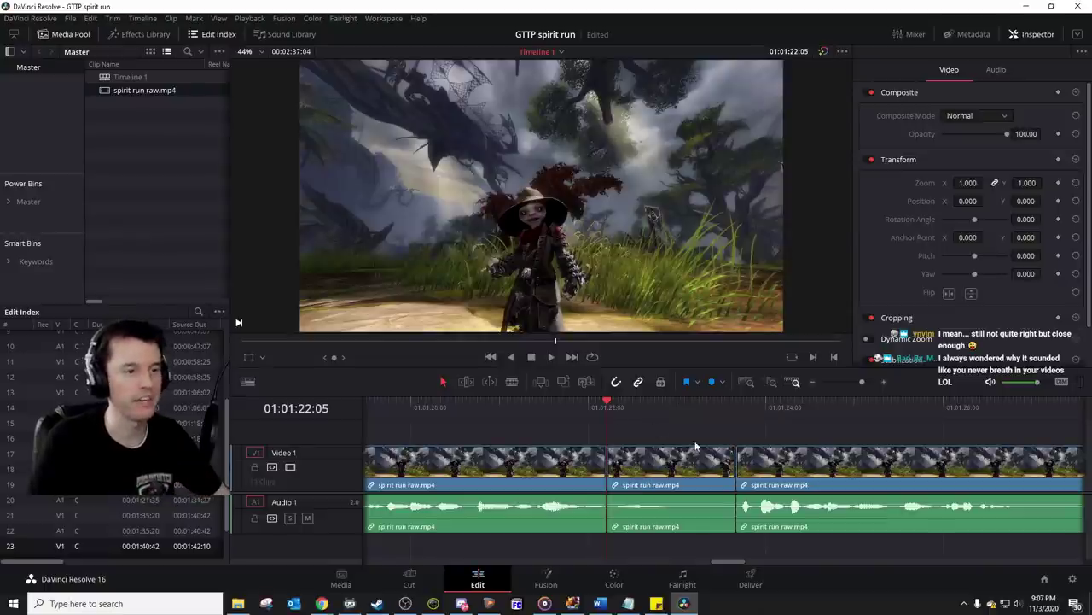
Step: Lift the isolated section out of the main tracks onto a new video track above and a new Audio 2 track
{"action": "left_click_drag", "start_coordinate": [694, 470], "coordinate": [683, 441]}
{"action": "left_click_drag", "start_coordinate": [835, 383], "coordinate": [847, 385]}
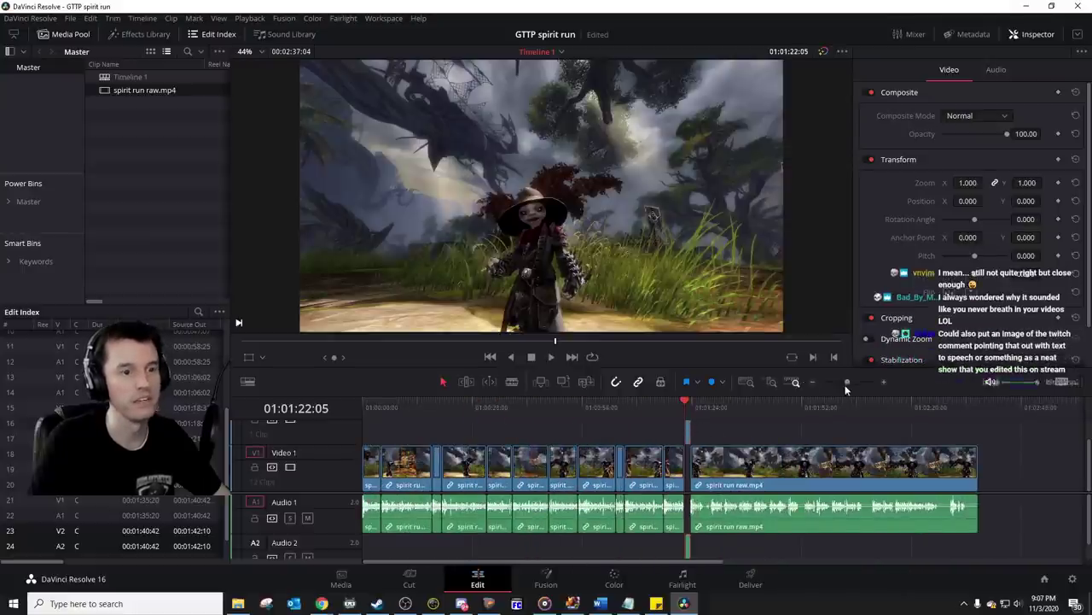
{"action": "left_click_drag", "start_coordinate": [847, 383], "coordinate": [855, 387]}
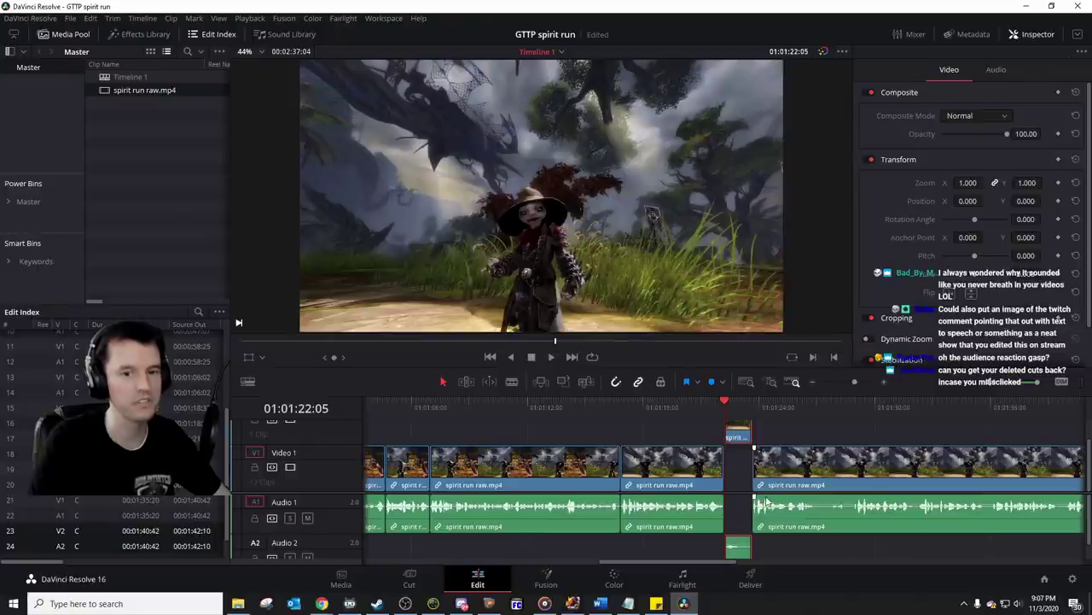
Step: Undo lifting the short section and lift it onto the separate video and audio tracks again
{"action": "key", "text": "space"}
{"action": "scroll", "coordinate": [783, 480], "scroll_direction": "right", "scroll_amount": 5}
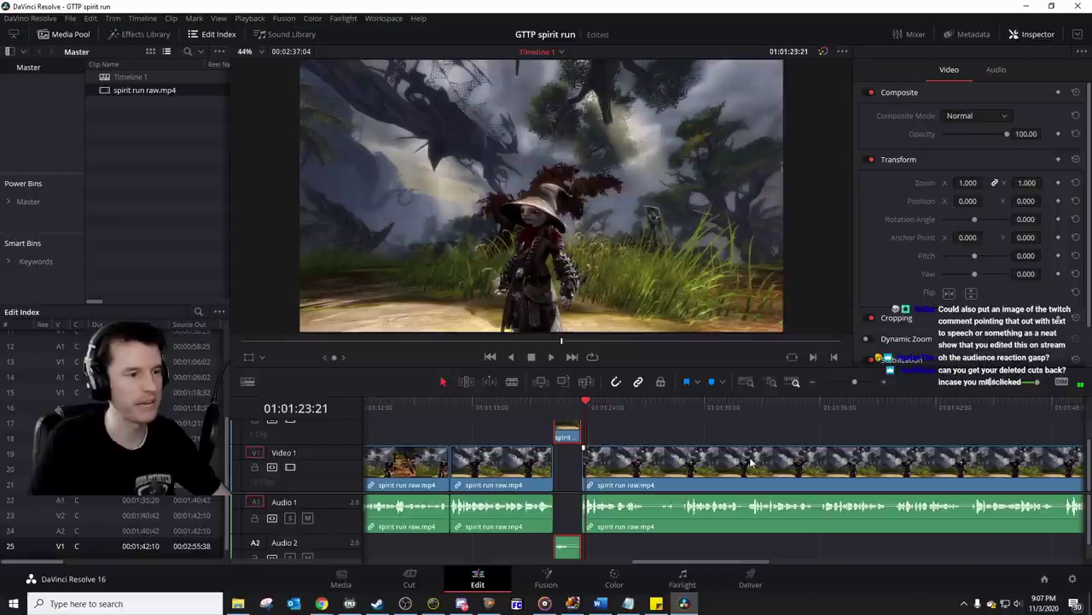
{"action": "key", "text": "ctrl+z"}
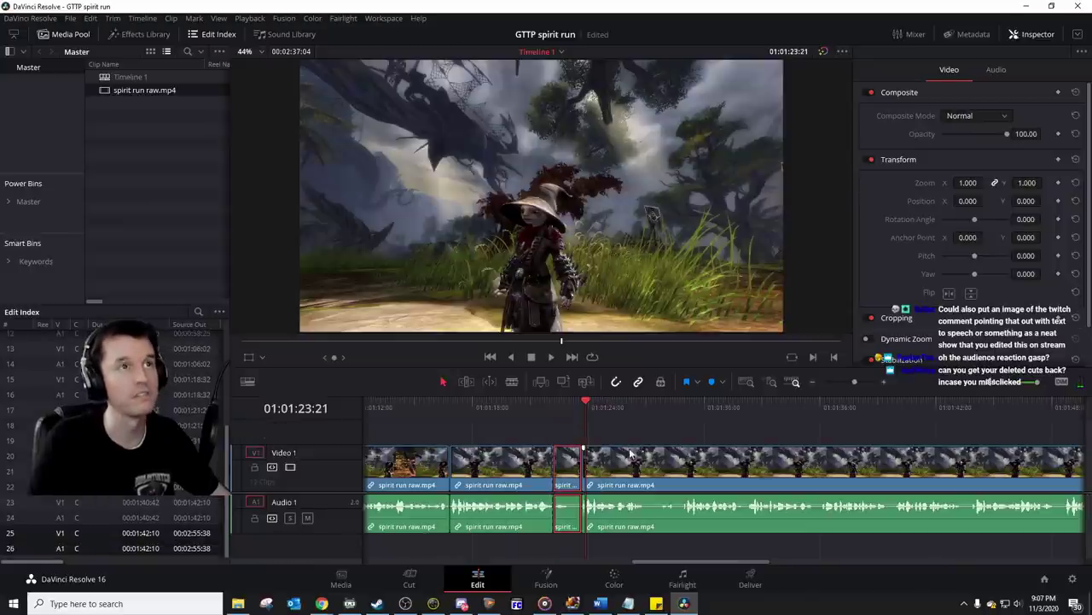
{"action": "left_click_drag", "start_coordinate": [567, 465], "coordinate": [566, 442]}
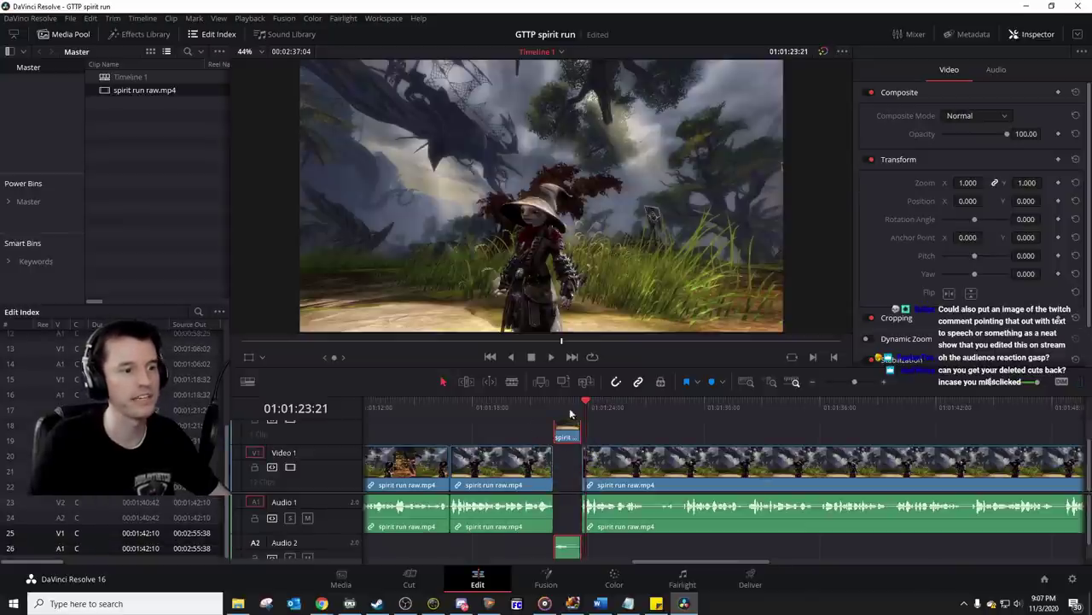
Step: Play the take after the lifted section and continue from 01:01:27:18 to find where the next take begins
{"action": "left_click", "coordinate": [580, 412]}
{"action": "key", "text": "space"}
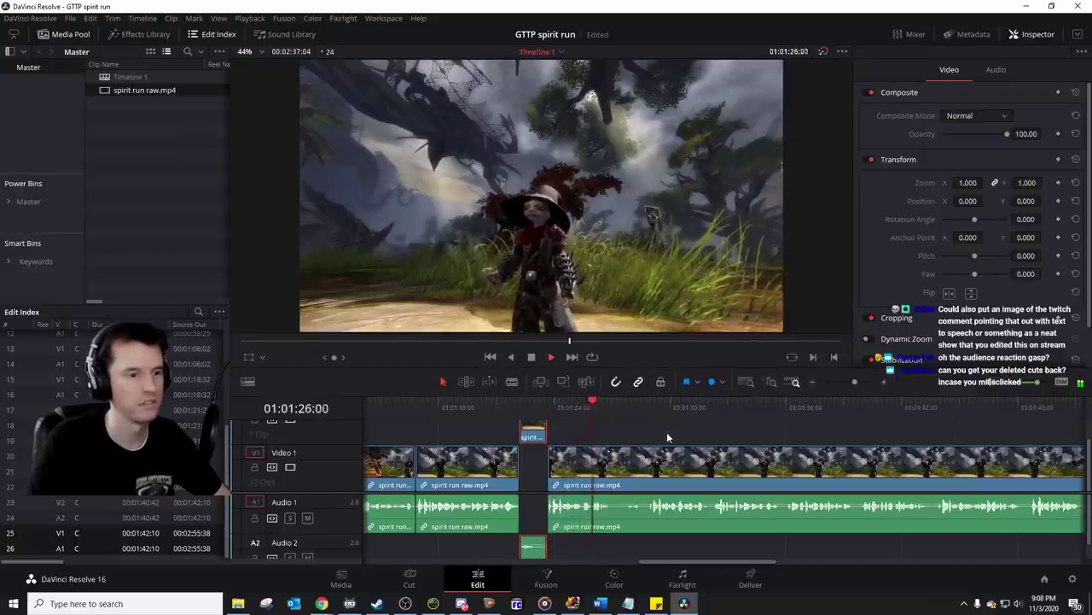
{"action": "key", "text": "space"}
{"action": "left_click", "coordinate": [883, 382]}
{"action": "left_click", "coordinate": [710, 414]}
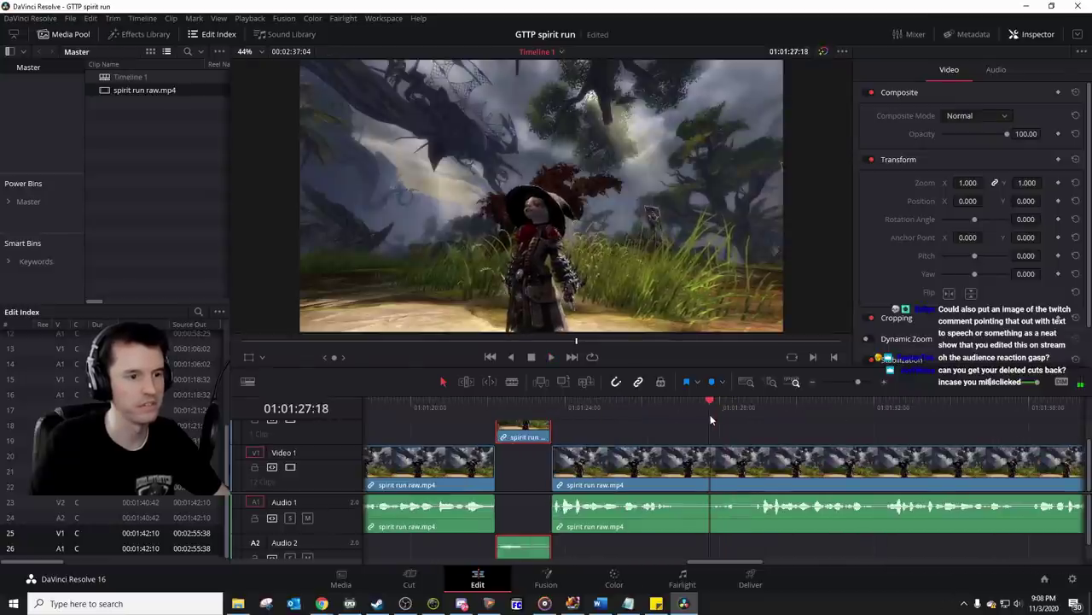
{"action": "key", "text": "space"}
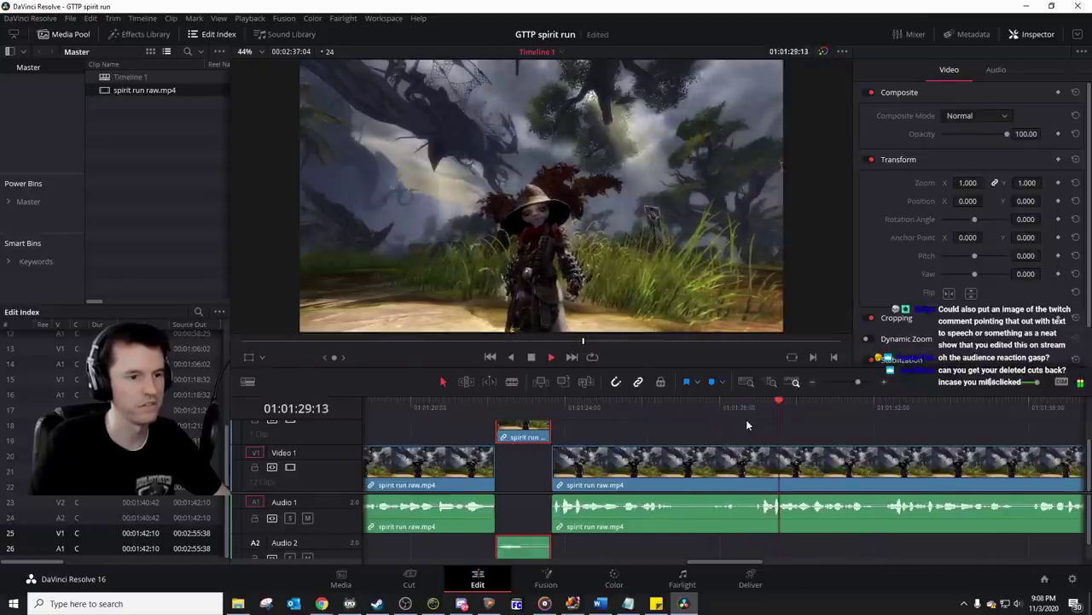
Step: Split the clip at 01:01:28:22 and delete the take between the lifted section and that cut
{"action": "left_click_drag", "start_coordinate": [746, 419], "coordinate": [754, 415]}
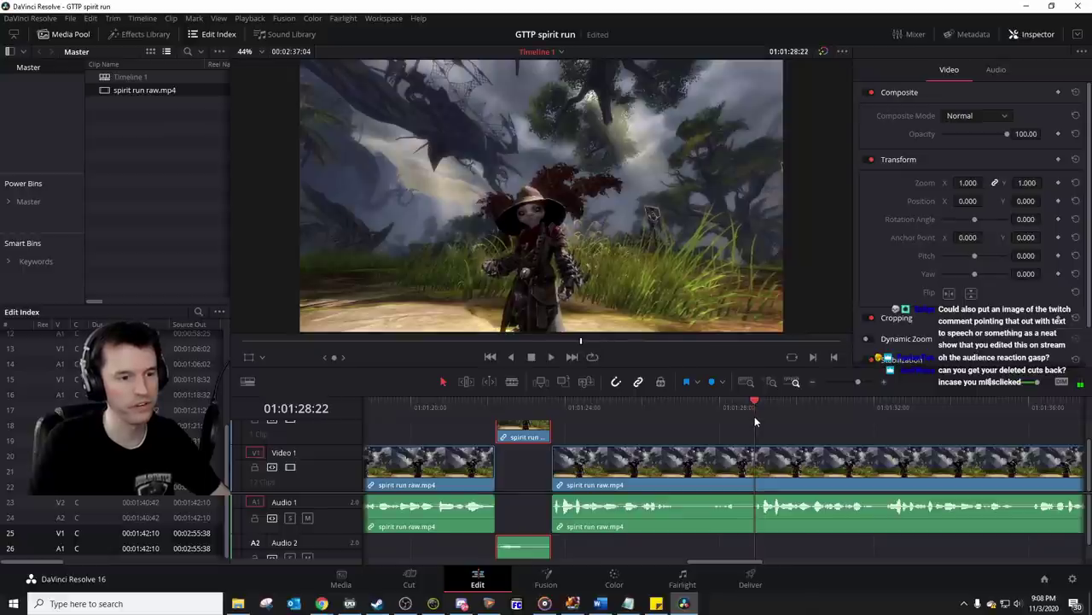
{"action": "key", "text": "ctrl+b"}
{"action": "left_click", "coordinate": [554, 416]}
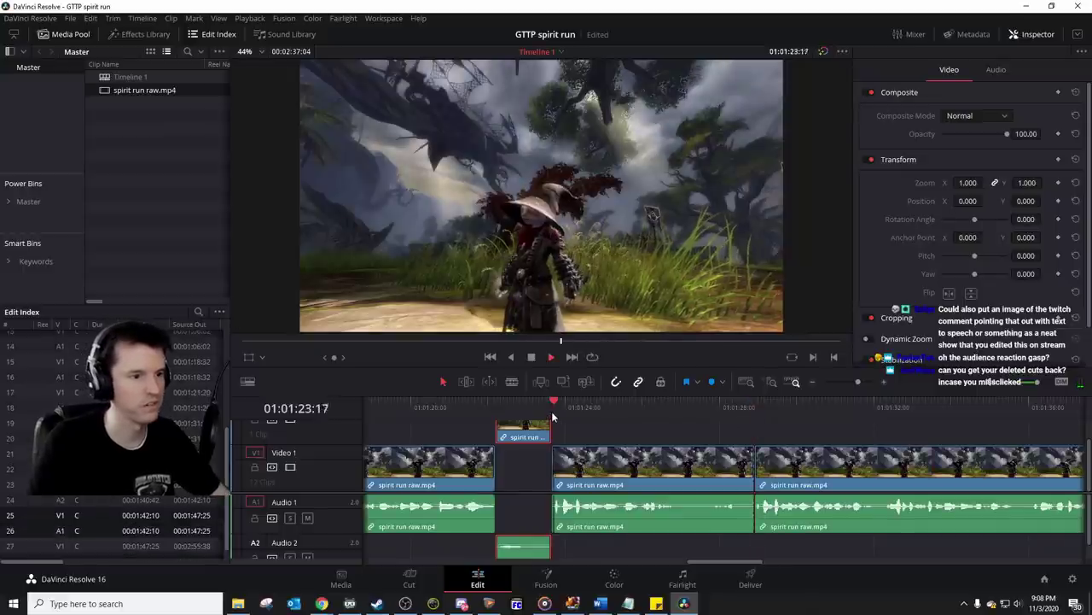
{"action": "key", "text": "space"}
{"action": "key", "text": "space"}
{"action": "left_click", "coordinate": [640, 461]}
{"action": "key", "text": "BackSpace"}
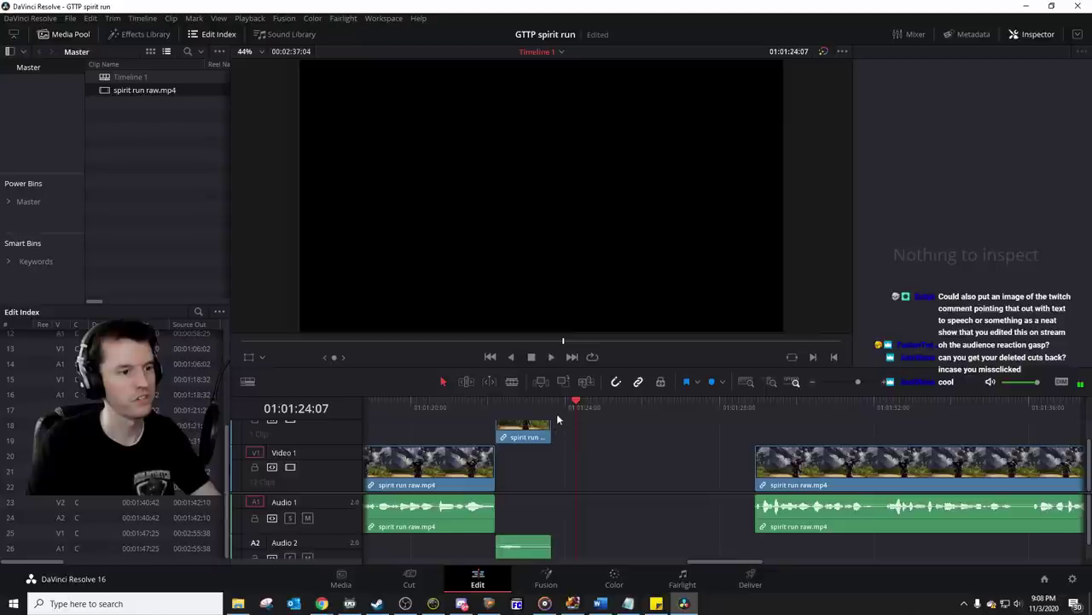
Step: Move the remaining clip back to start at 01:01:23:16, right after the lifted section, and play across the transition
{"action": "left_click_drag", "start_coordinate": [807, 469], "coordinate": [608, 468]}
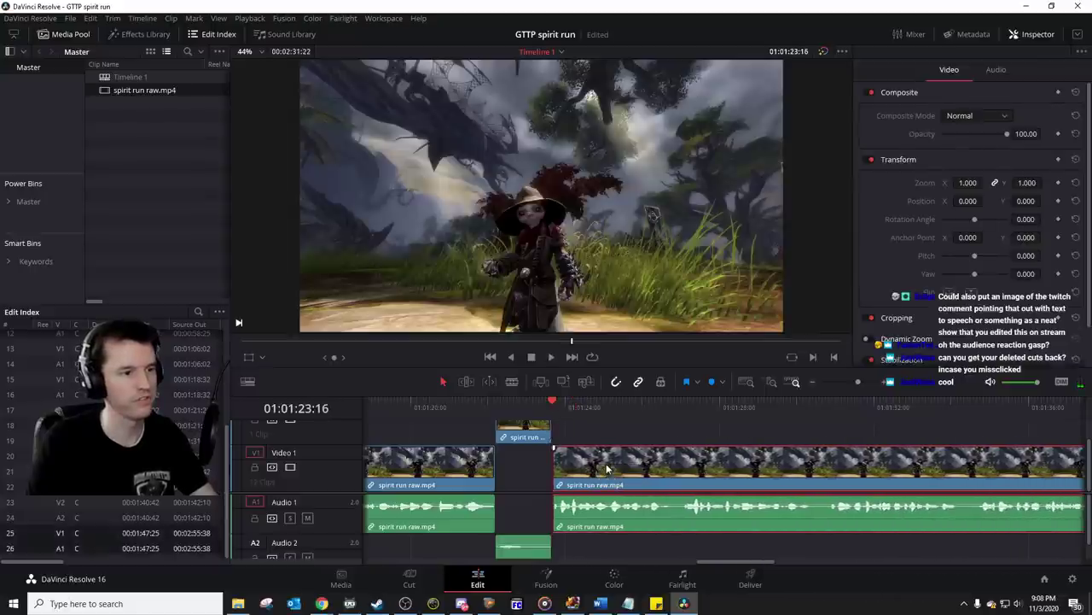
{"action": "left_click", "coordinate": [471, 405]}
{"action": "key", "text": "space"}
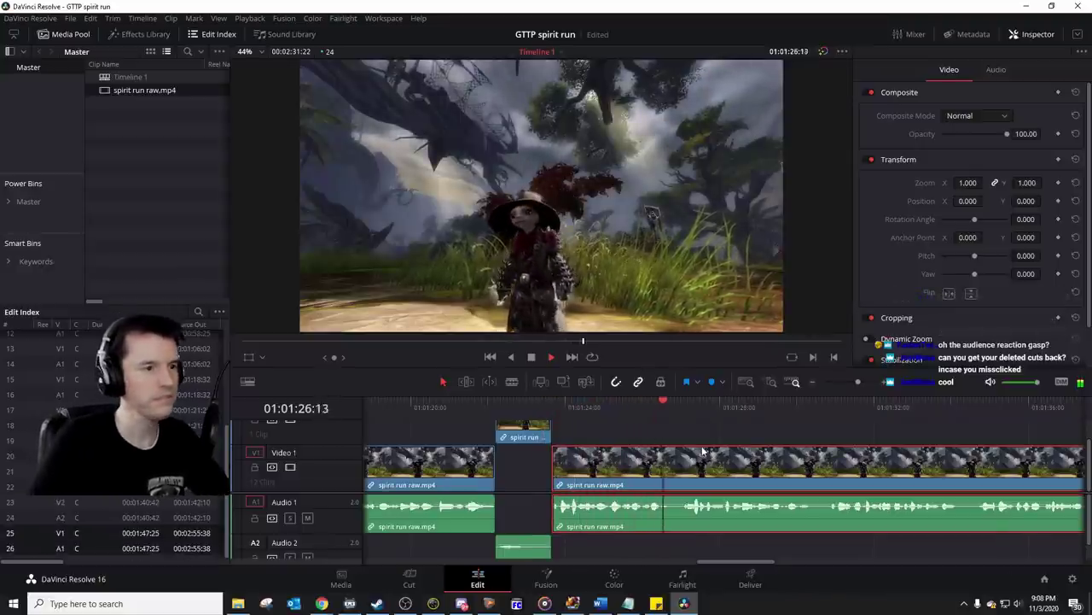
{"action": "scroll", "coordinate": [695, 452], "scroll_direction": "right", "scroll_amount": 2}
Step: Split the clip at 01:01:27:01 and move the part after the cut back 6 frames over the pause
{"action": "left_click", "coordinate": [581, 416]}
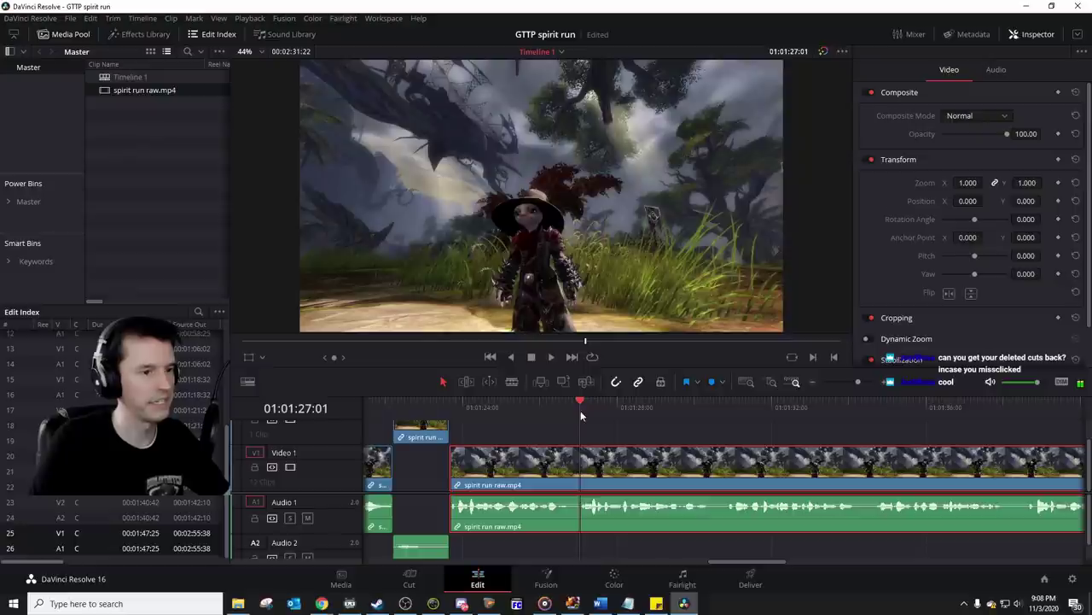
{"action": "key", "text": "ctrl+b"}
{"action": "key", "text": "Left"}
{"action": "key", "text": "Left"}
{"action": "key", "text": "Left"}
{"action": "key", "text": "Left"}
{"action": "key", "text": "Left"}
{"action": "key", "text": "Left"}
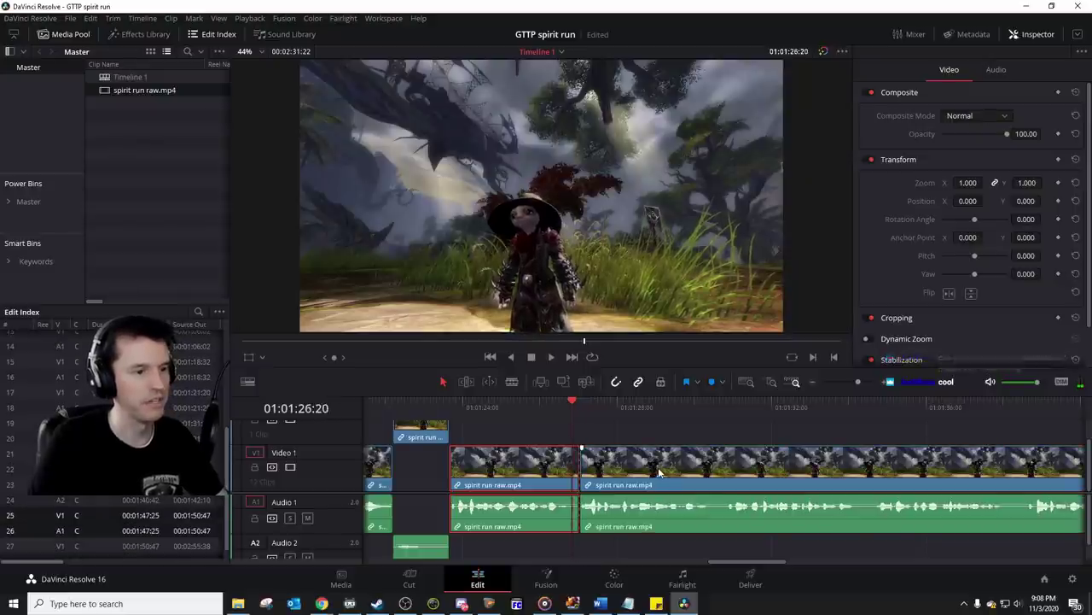
{"action": "left_click_drag", "start_coordinate": [659, 472], "coordinate": [649, 470]}
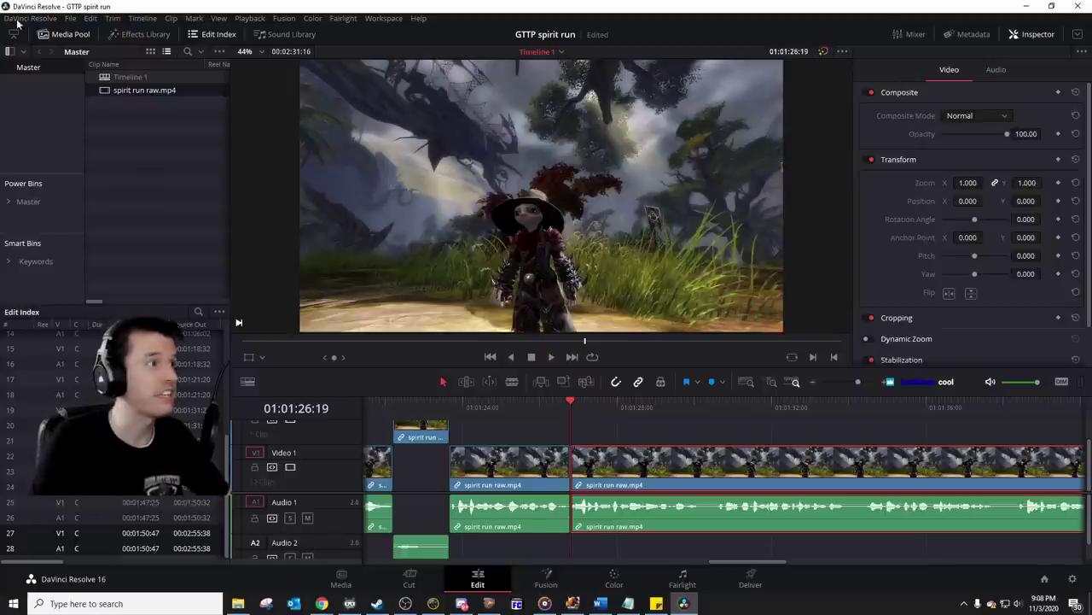
{"action": "key", "text": "alt+Tab"}
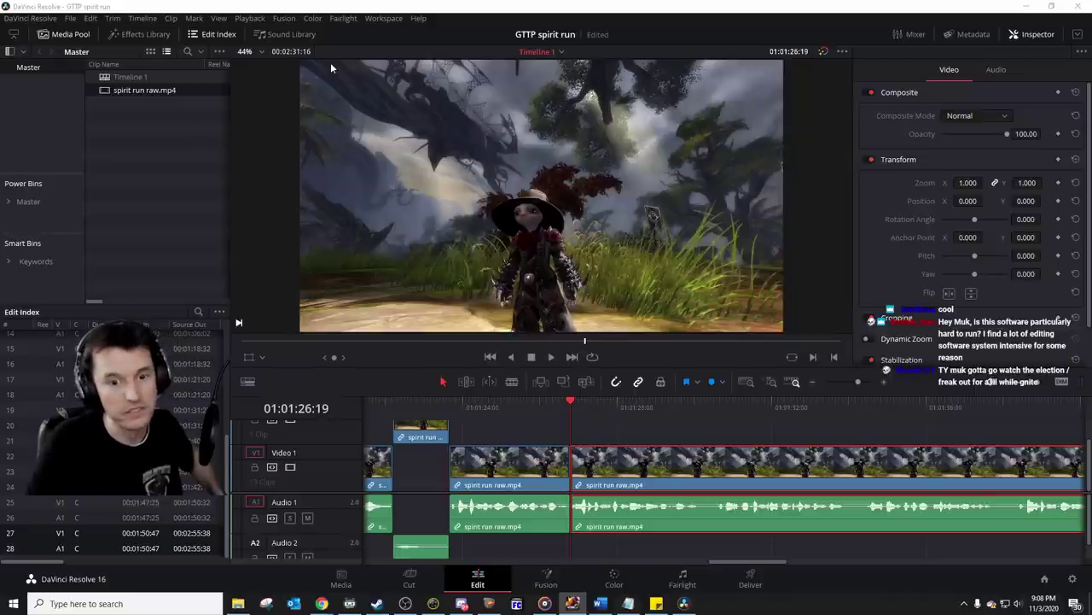
Step: Play from the join at 01:01:26:19 to about 01:01:31:07, check the pause near 01:01:30:04, and return to the join
{"action": "left_click", "coordinate": [571, 404]}
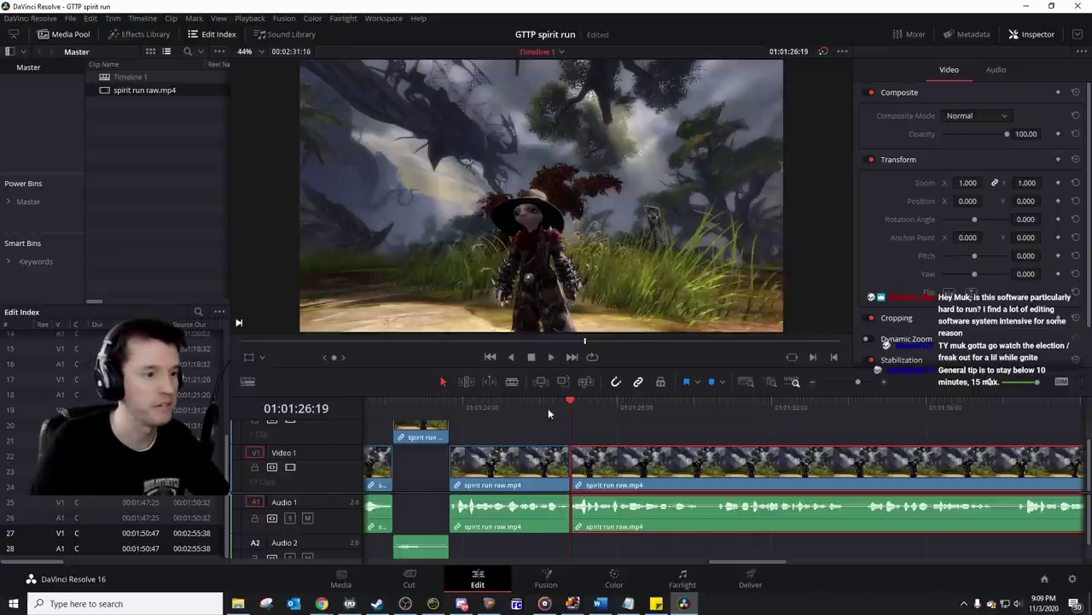
{"action": "key", "text": "space"}
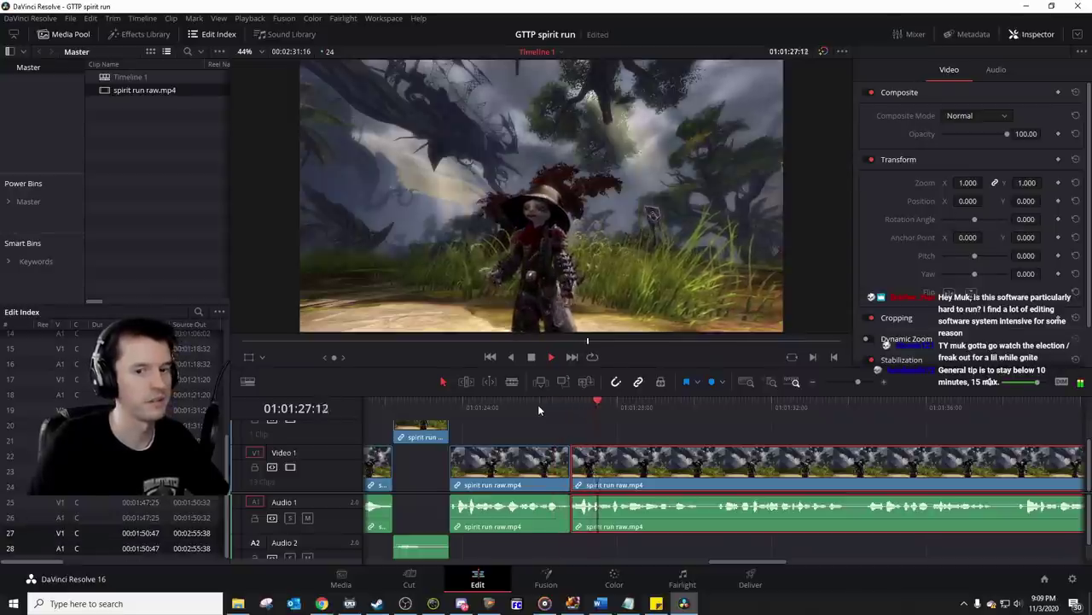
{"action": "scroll", "coordinate": [578, 448], "scroll_direction": "right", "scroll_amount": 1}
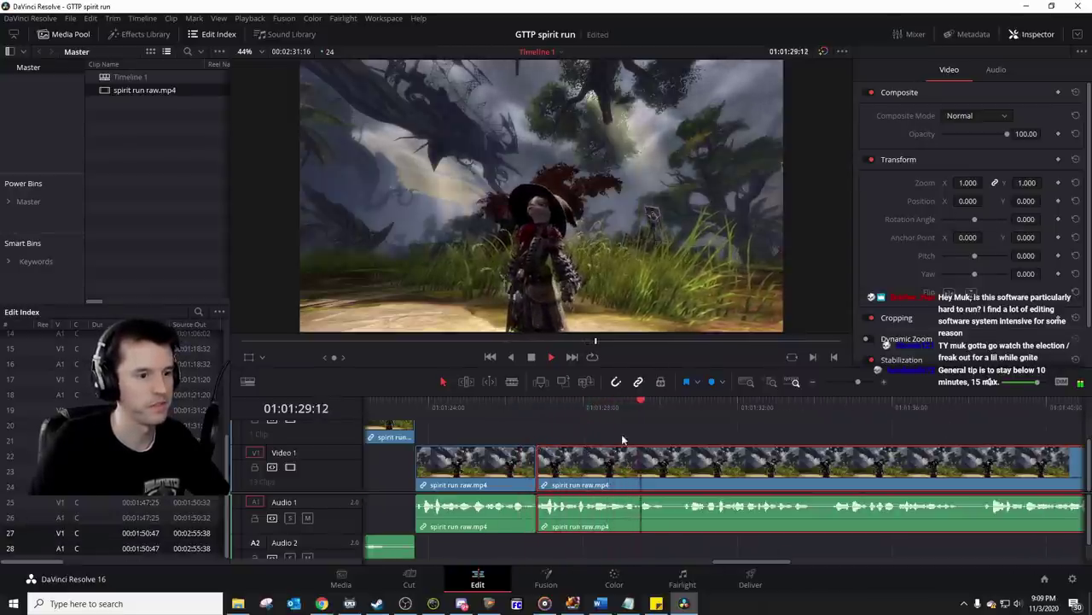
{"action": "key", "text": "space"}
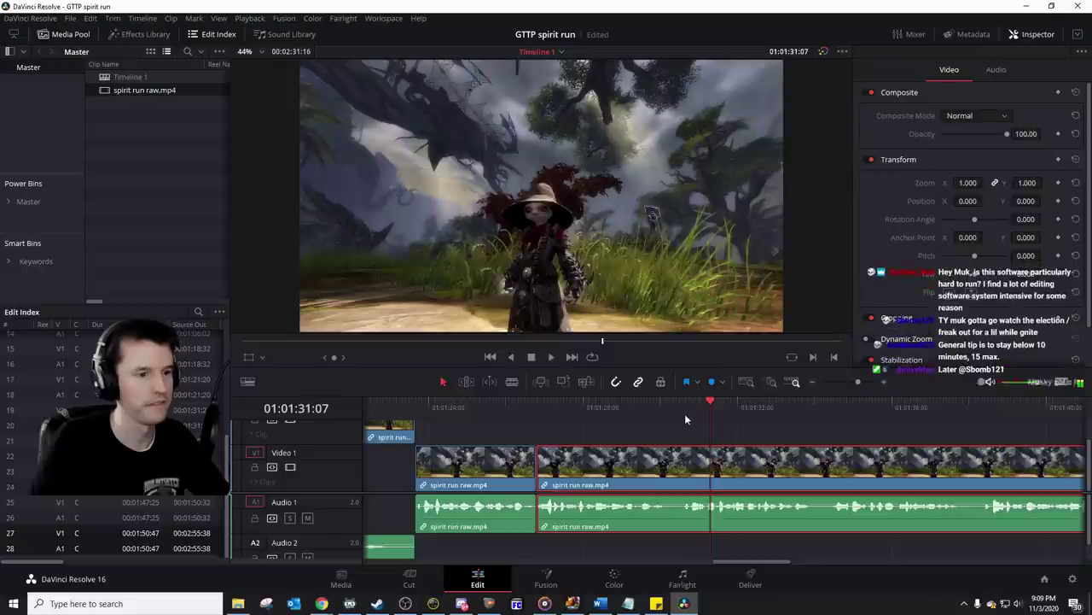
{"action": "mouse_move", "coordinate": [685, 413]}
{"action": "left_mouse_down"}
{"action": "mouse_move", "coordinate": [631, 407]}
{"action": "mouse_move", "coordinate": [669, 414]}
{"action": "left_mouse_up"}
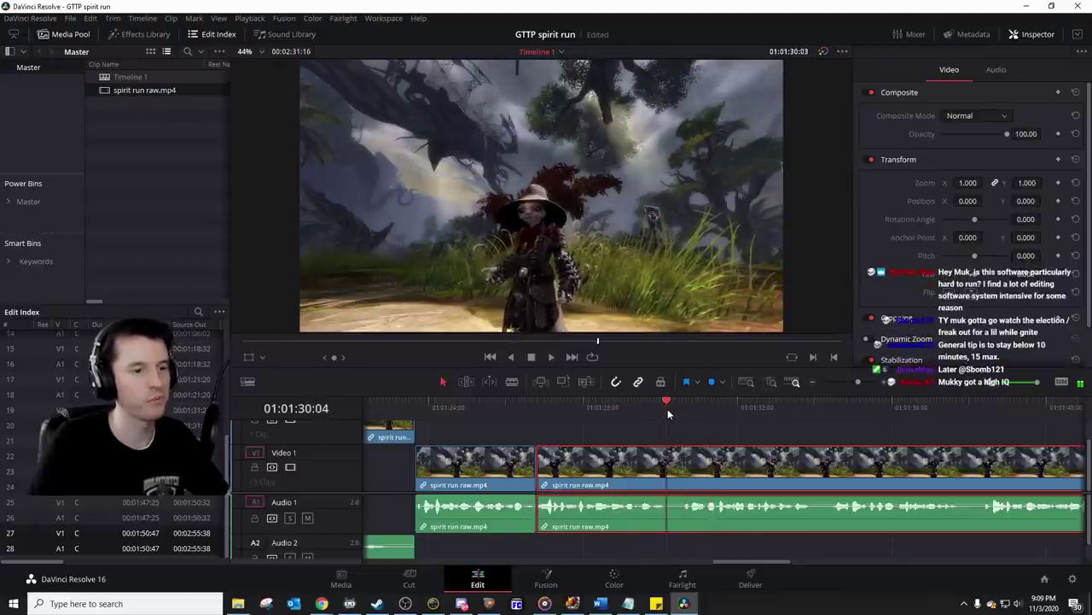
{"action": "left_click", "coordinate": [538, 407]}
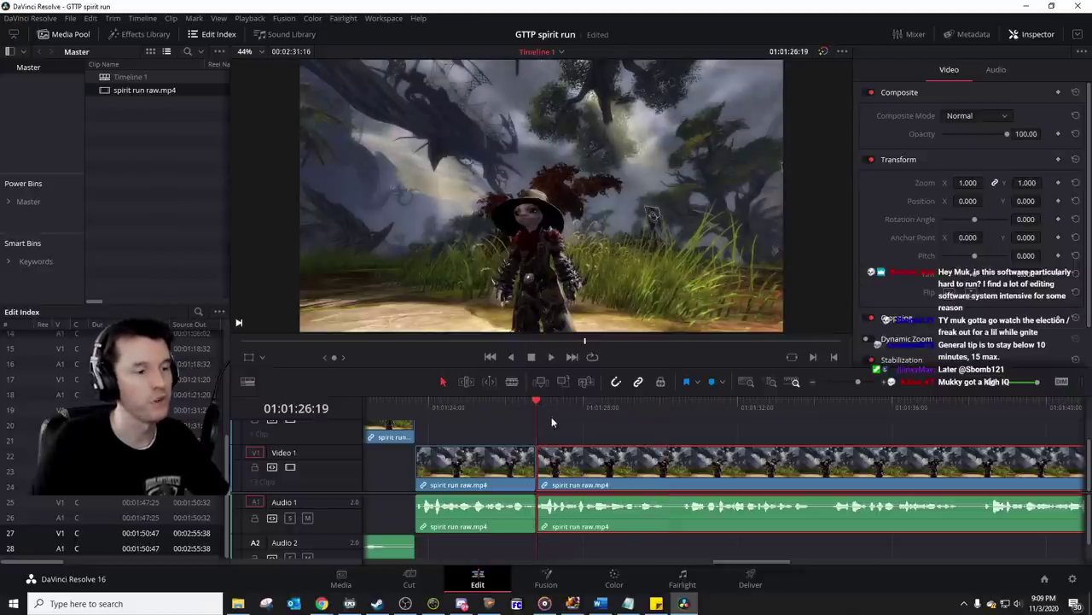
Step: Play on from 01:01:26:19, split the clip at 01:01:30:14 after the short pause, and check the pause's start at 01:01:30:03
{"action": "key", "text": "space"}
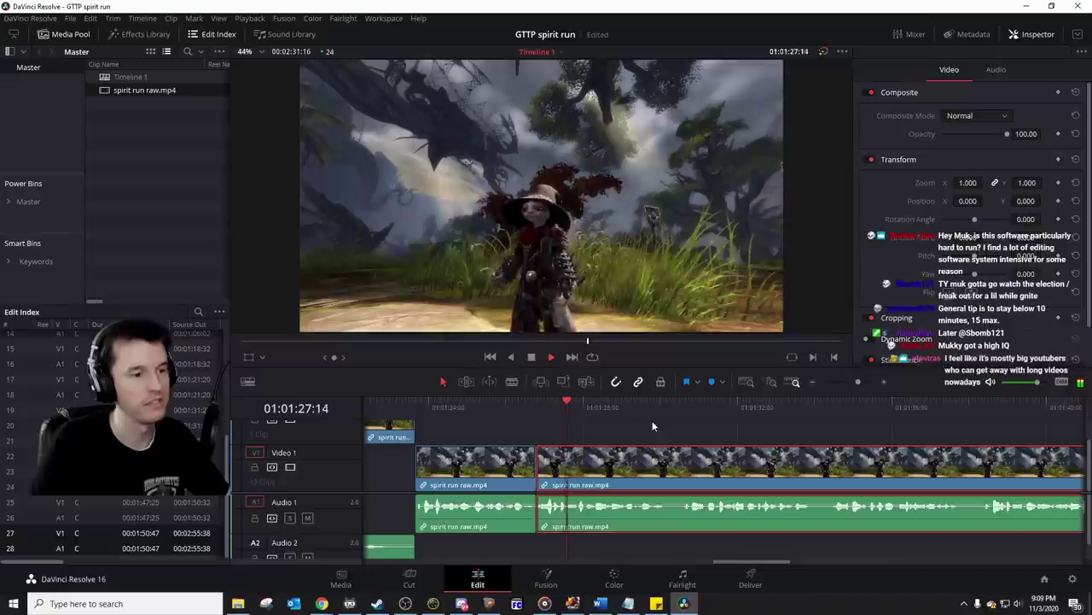
{"action": "scroll", "coordinate": [654, 426], "scroll_direction": "right", "scroll_amount": 2}
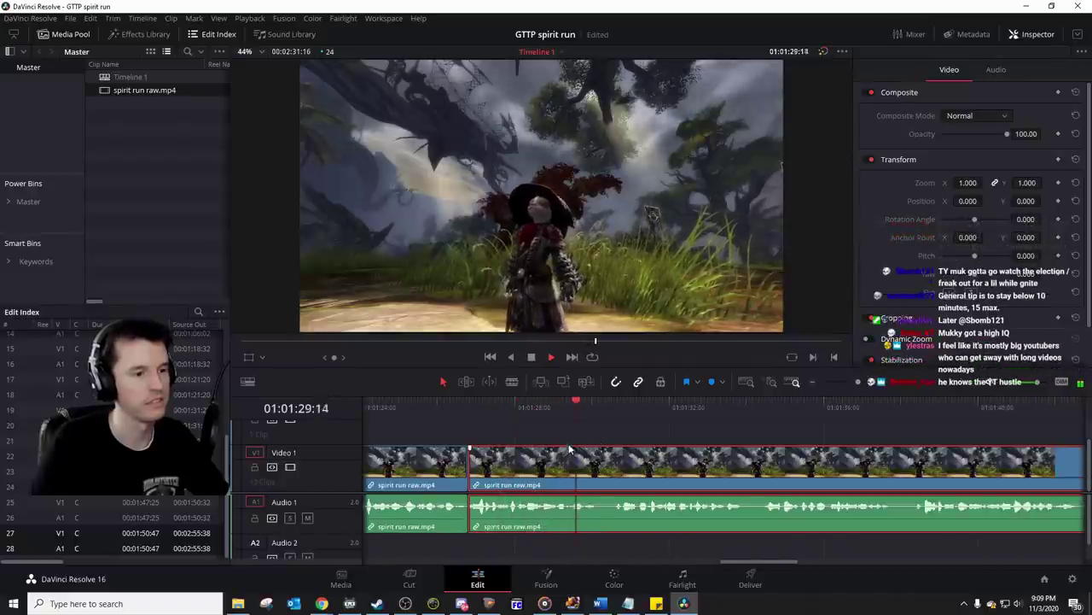
{"action": "left_click", "coordinate": [612, 413]}
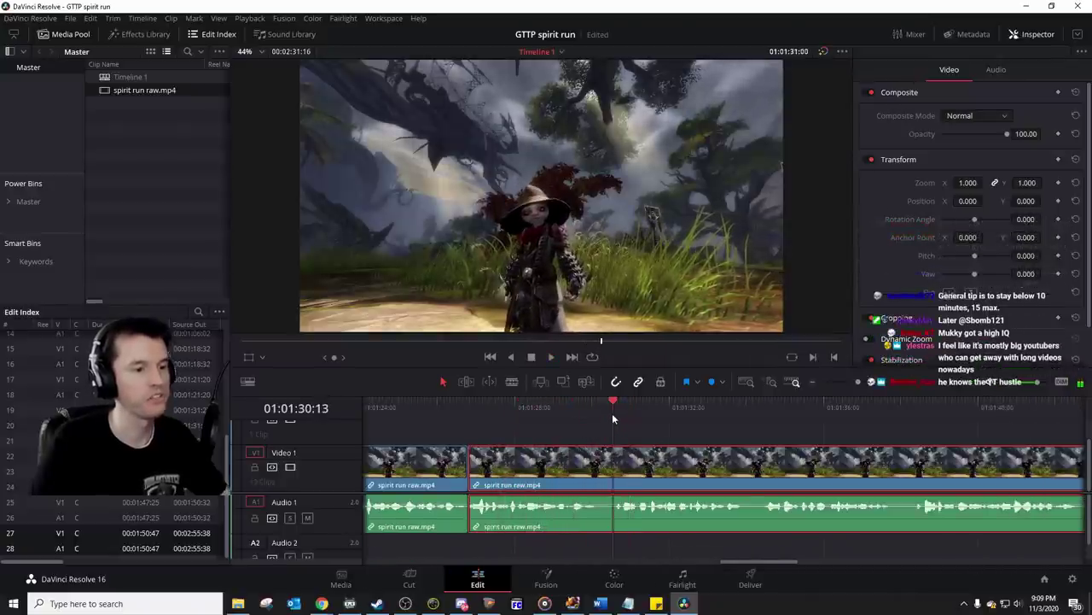
{"action": "key", "text": "ctrl+b"}
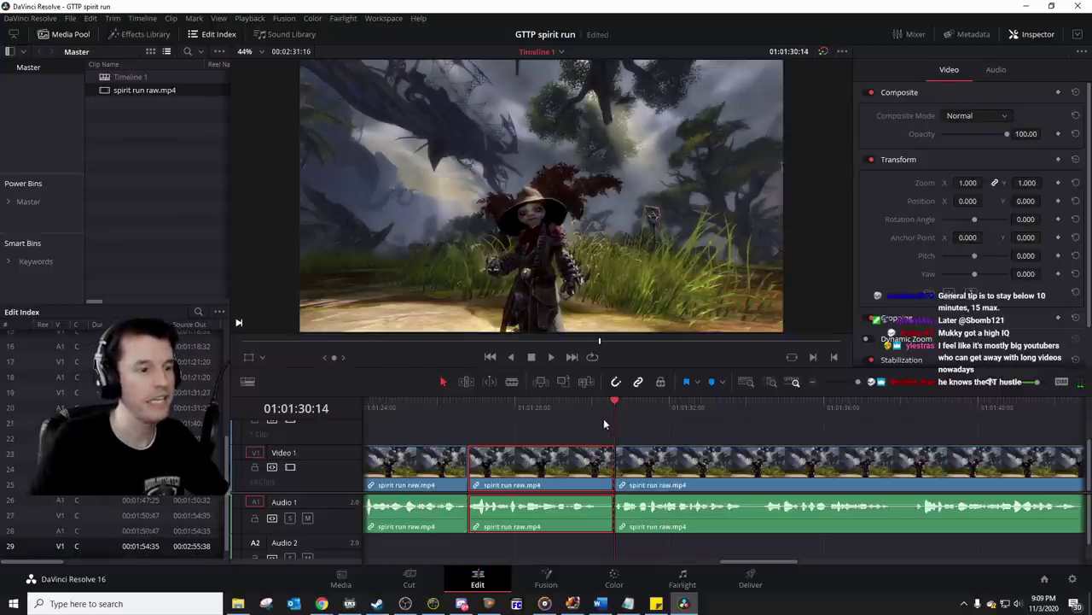
{"action": "left_click", "coordinate": [596, 412]}
{"action": "key", "text": "ctrl+b"}
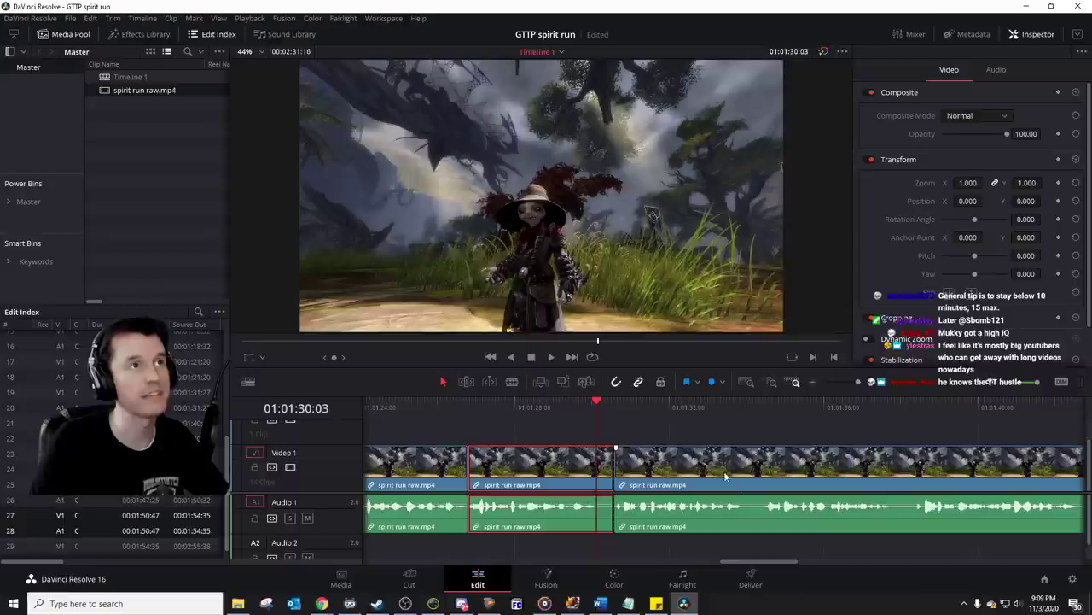
Step: Split the clip at 01:01:34:10 after the next pause and move the part after the cut back to 01:01:33:11
{"action": "key", "text": "space"}
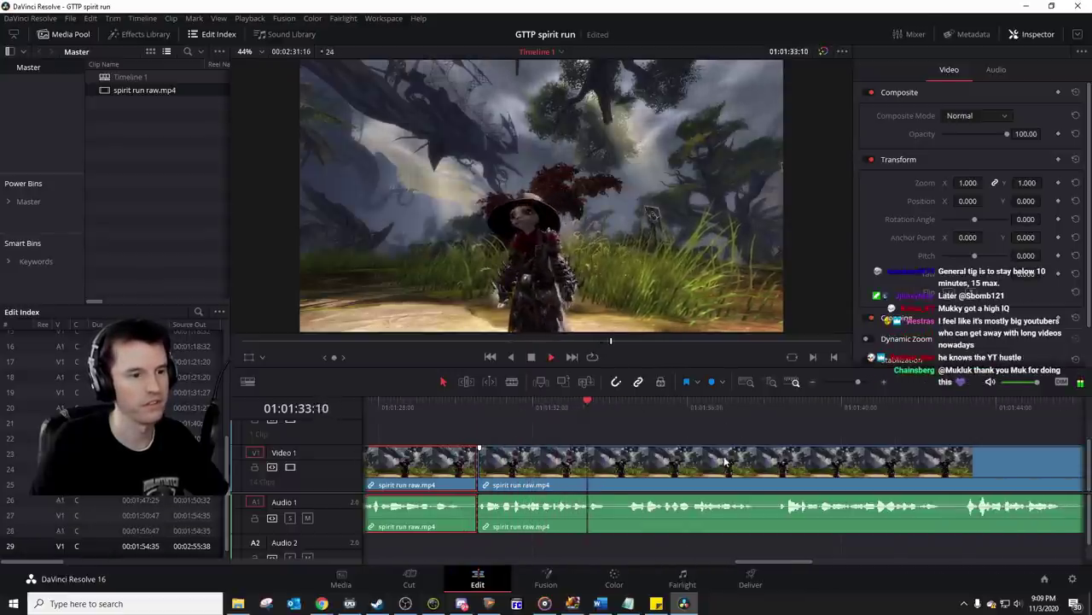
{"action": "left_click", "coordinate": [624, 412]}
{"action": "key", "text": "ctrl+b"}
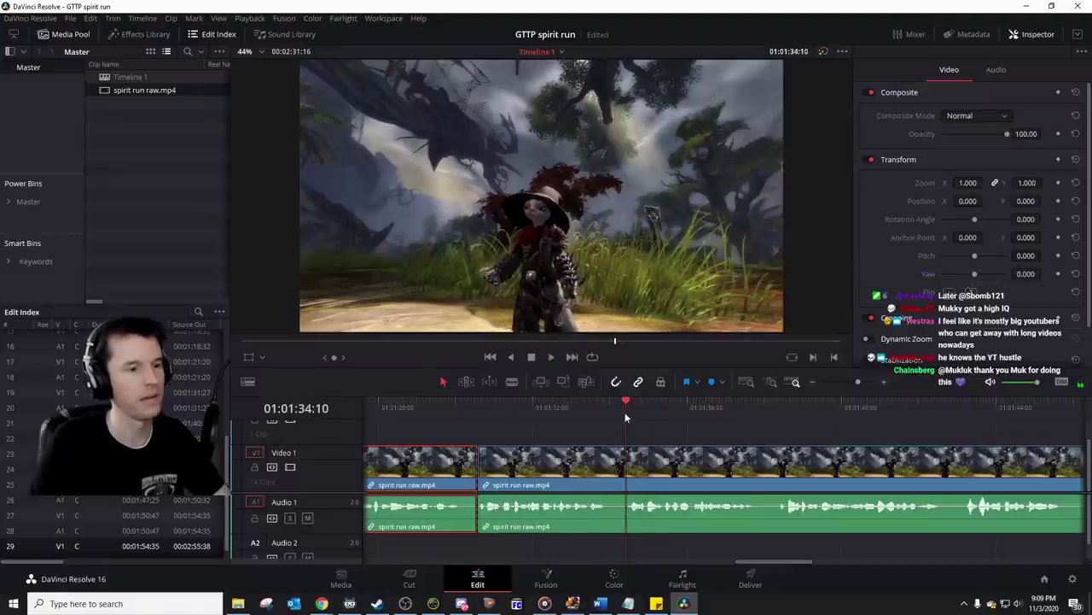
{"action": "left_click", "coordinate": [540, 411]}
{"action": "key", "text": "space"}
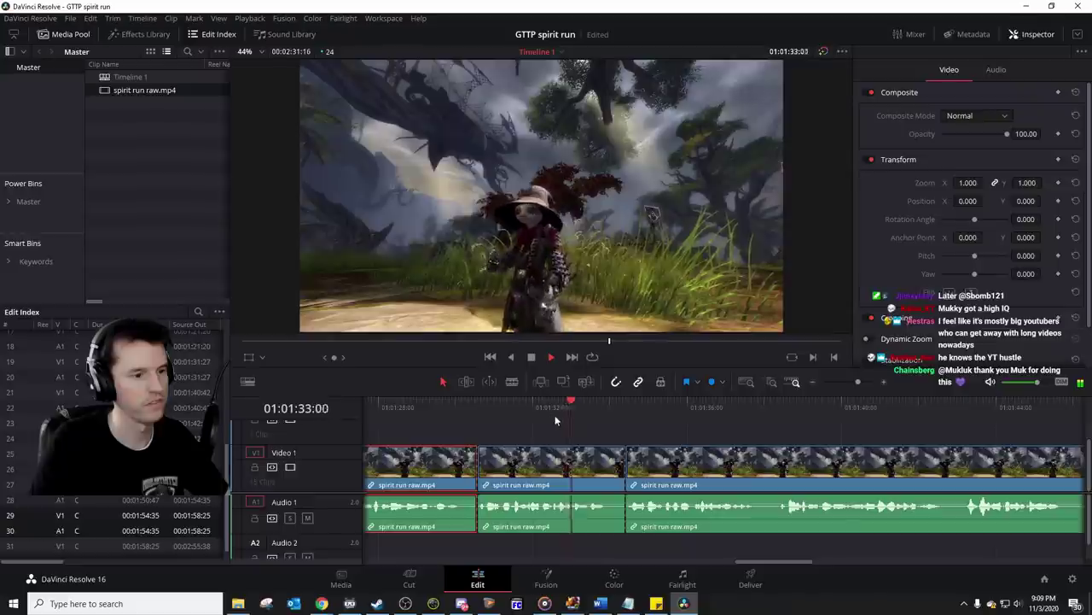
{"action": "key", "text": "space"}
{"action": "left_click_drag", "start_coordinate": [591, 408], "coordinate": [586, 408]}
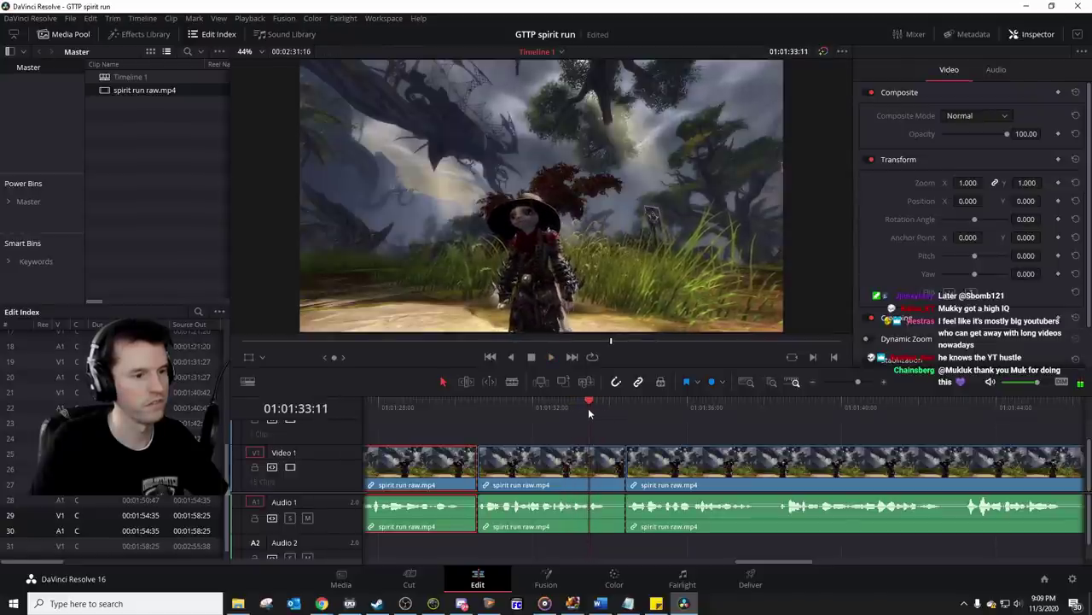
{"action": "left_click_drag", "start_coordinate": [665, 462], "coordinate": [629, 462]}
Step: Play across the join, split the clip at 01:01:37:10, move the part after the cut back to 01:01:36:20, and save the project
{"action": "left_click", "coordinate": [542, 412]}
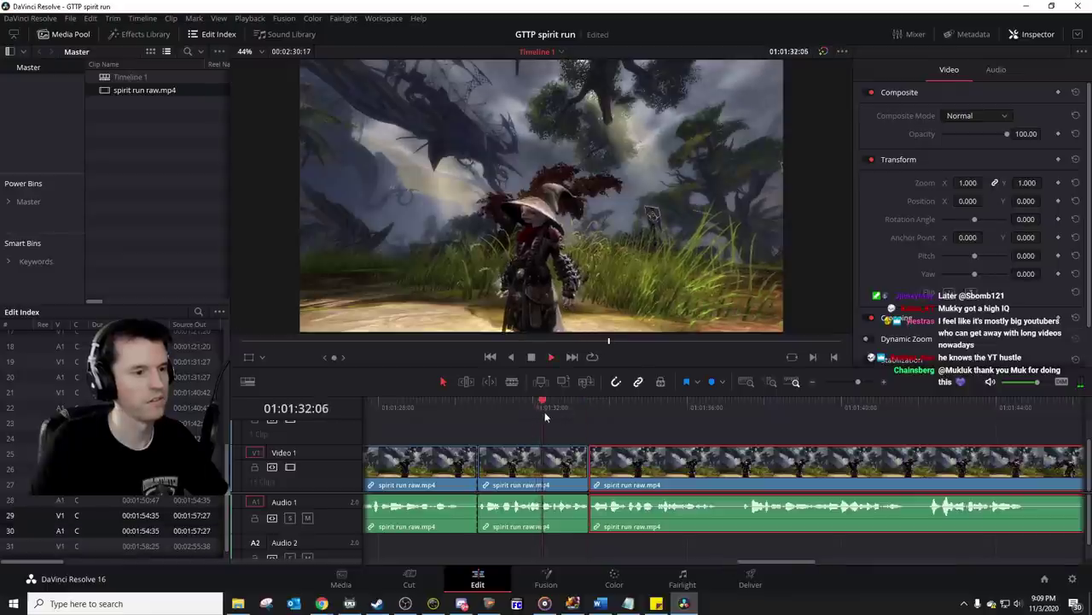
{"action": "key", "text": "space"}
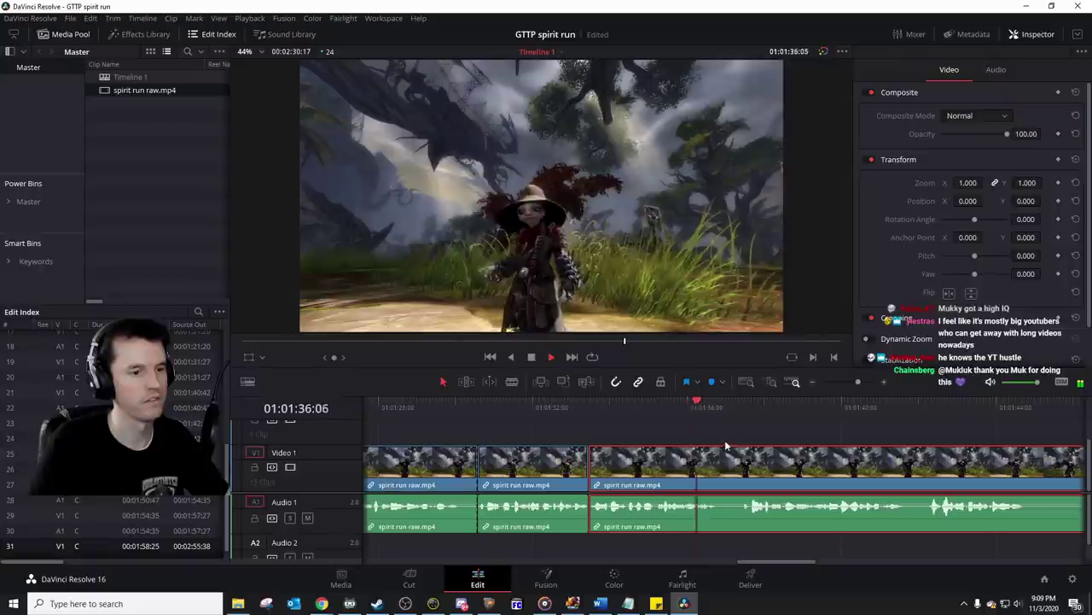
{"action": "left_click_drag", "start_coordinate": [745, 410], "coordinate": [743, 414]}
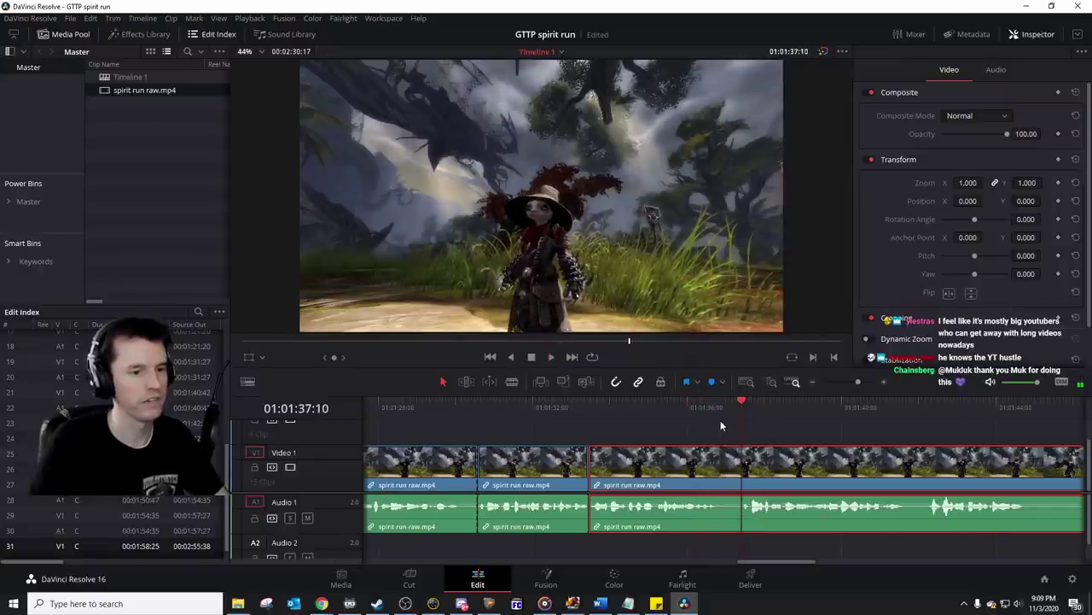
{"action": "key", "text": "ctrl+b"}
{"action": "left_click", "coordinate": [721, 414]}
{"action": "left_click_drag", "start_coordinate": [766, 464], "coordinate": [749, 460]}
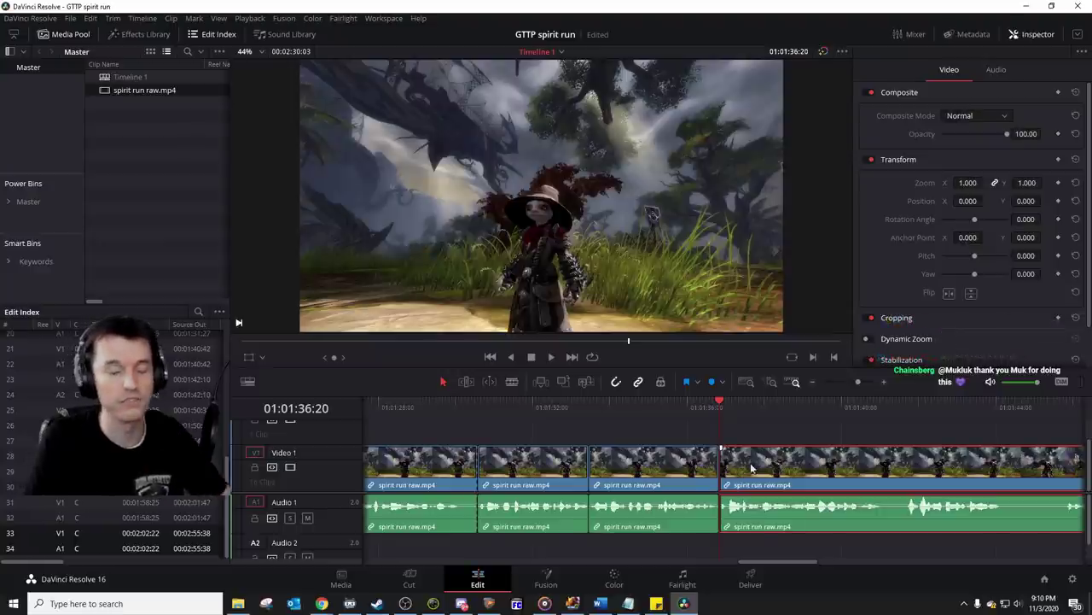
{"action": "scroll", "coordinate": [751, 465], "scroll_direction": "right", "scroll_amount": 2}
{"action": "key", "text": "ctrl+s"}
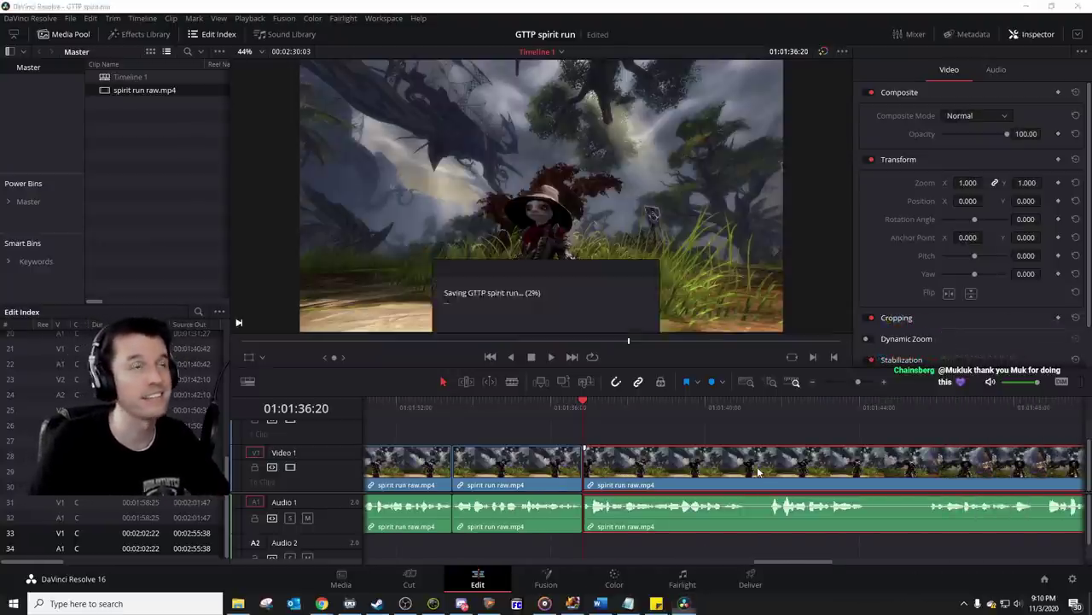
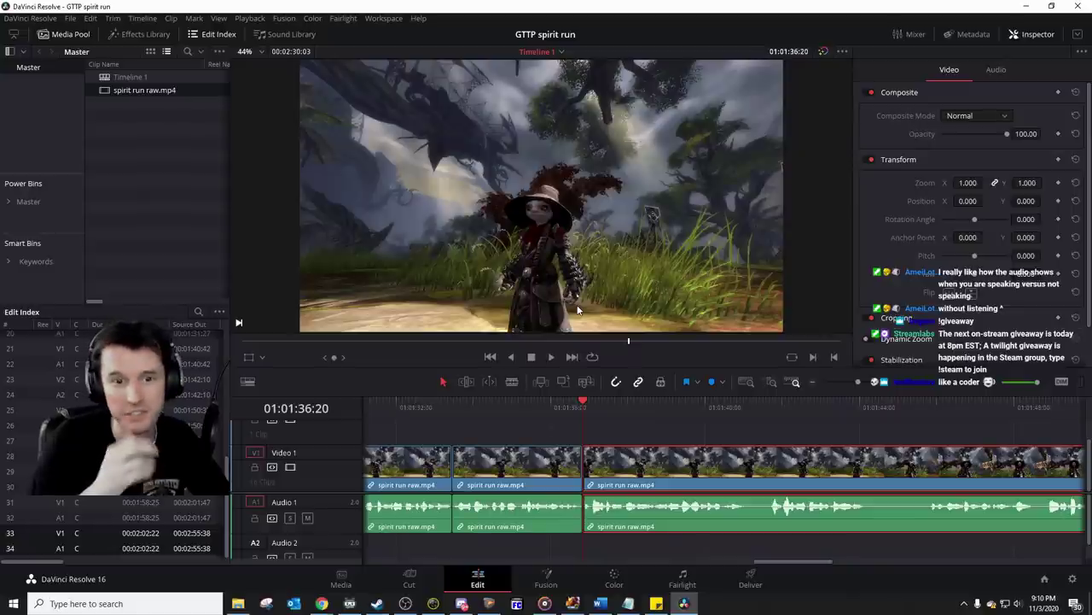
Step: Play from 01:01:36:20, split the clip just before the sentence near 01:01:41:16, and move the part after the cut back to about 01:01:41:02
{"action": "key", "text": "space"}
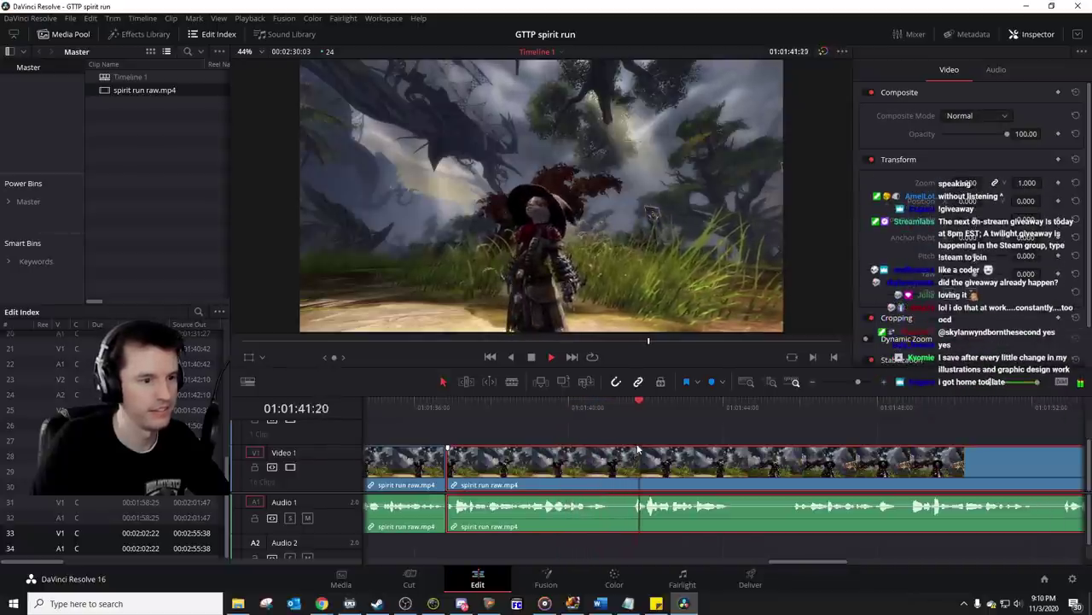
{"action": "key", "text": "space"}
{"action": "left_click", "coordinate": [628, 408]}
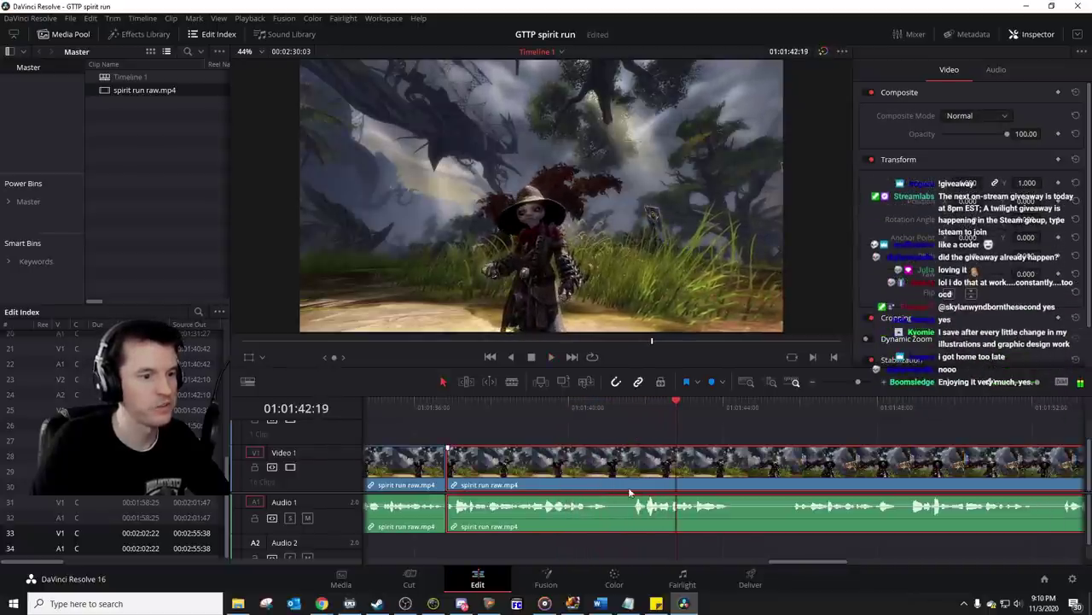
{"action": "left_click_drag", "start_coordinate": [629, 410], "coordinate": [633, 413]}
{"action": "key", "text": "ctrl+b"}
{"action": "left_click", "coordinate": [611, 409]}
{"action": "key", "text": "Left"}
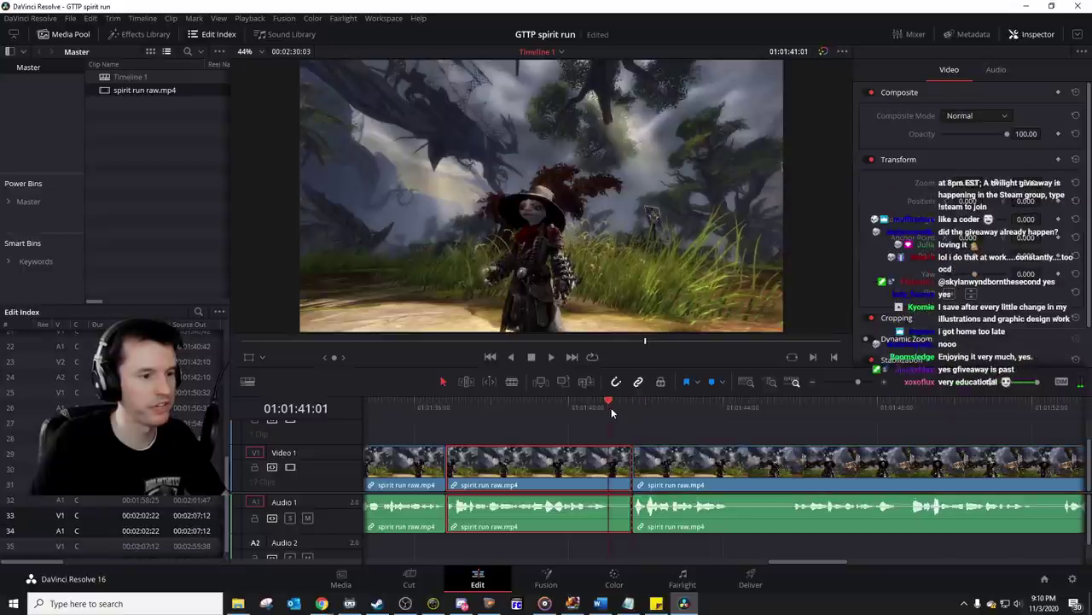
{"action": "key", "text": "Right"}
{"action": "left_click_drag", "start_coordinate": [663, 473], "coordinate": [642, 472]}
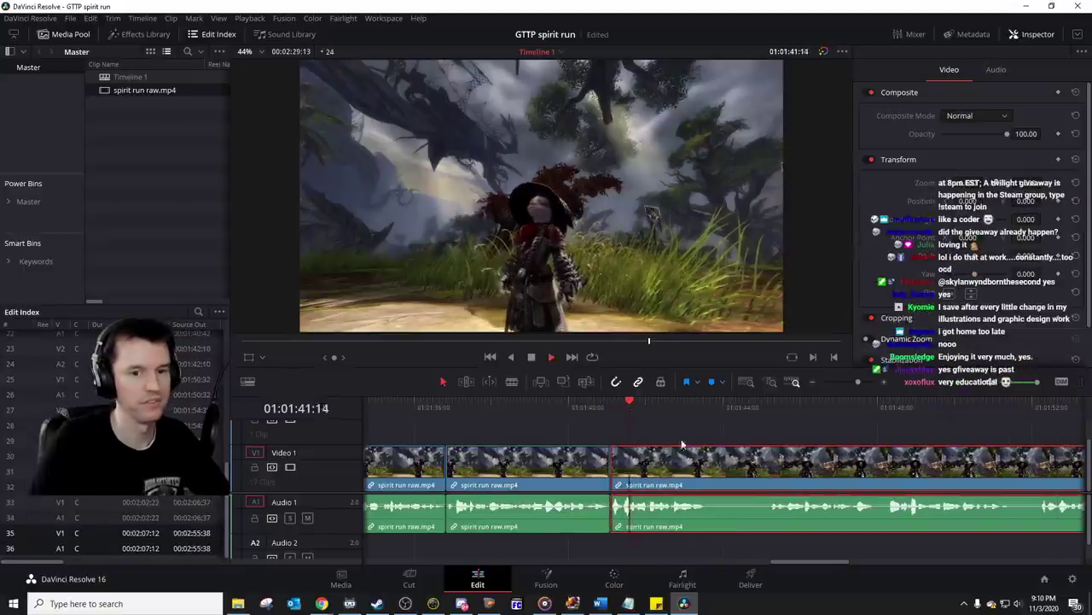
Step: Play on to the camera change and split the clip at 01:01:45:05, where speech resumes
{"action": "scroll", "coordinate": [713, 417], "scroll_direction": "right", "scroll_amount": 1}
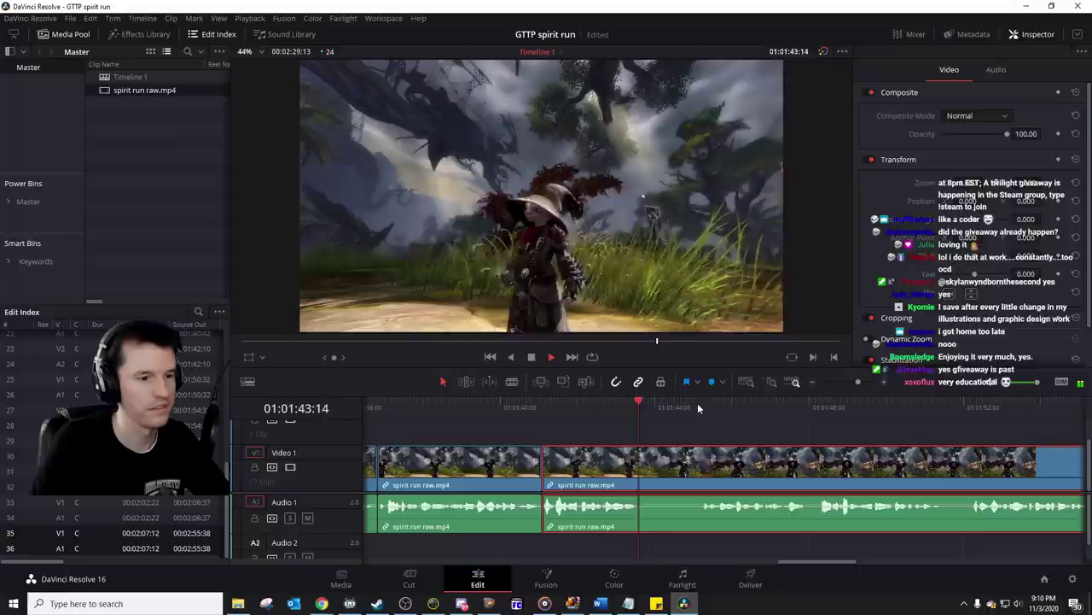
{"action": "left_click", "coordinate": [705, 411]}
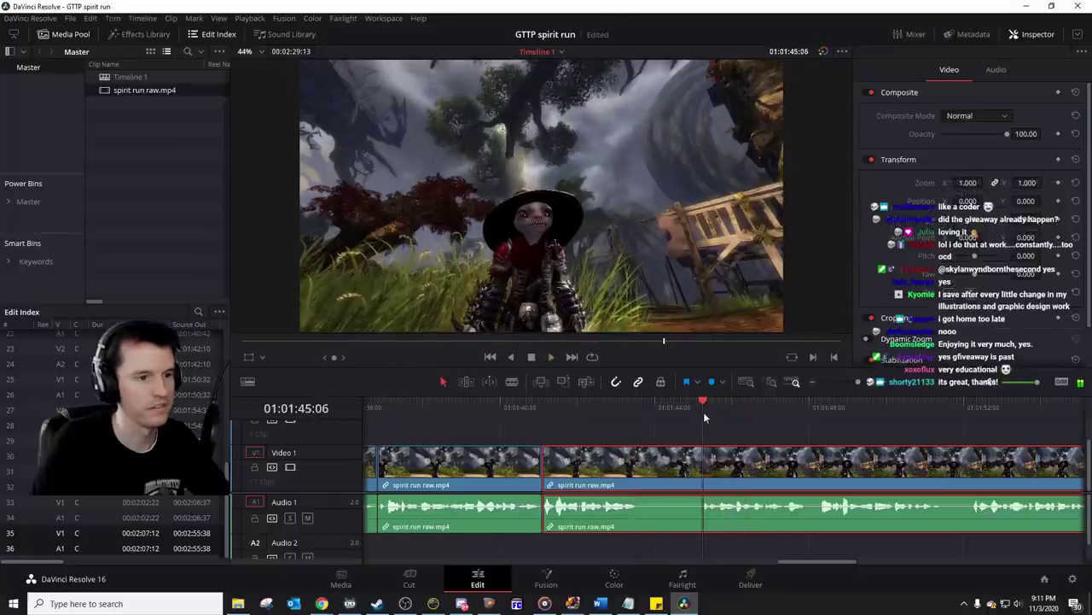
{"action": "left_click", "coordinate": [641, 417]}
{"action": "left_click", "coordinate": [692, 422]}
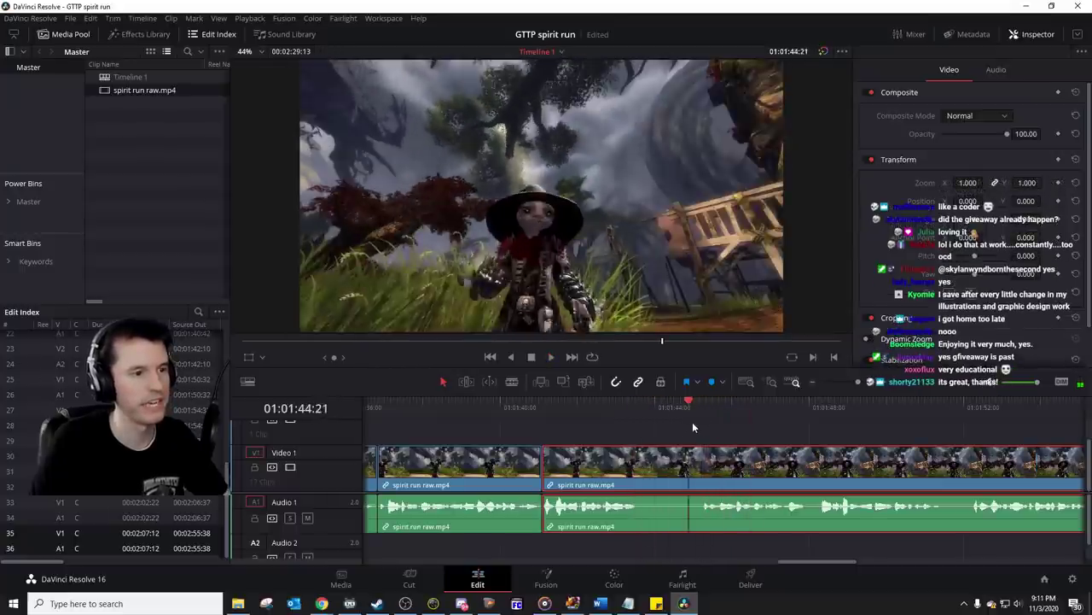
{"action": "key", "text": "ctrl+b"}
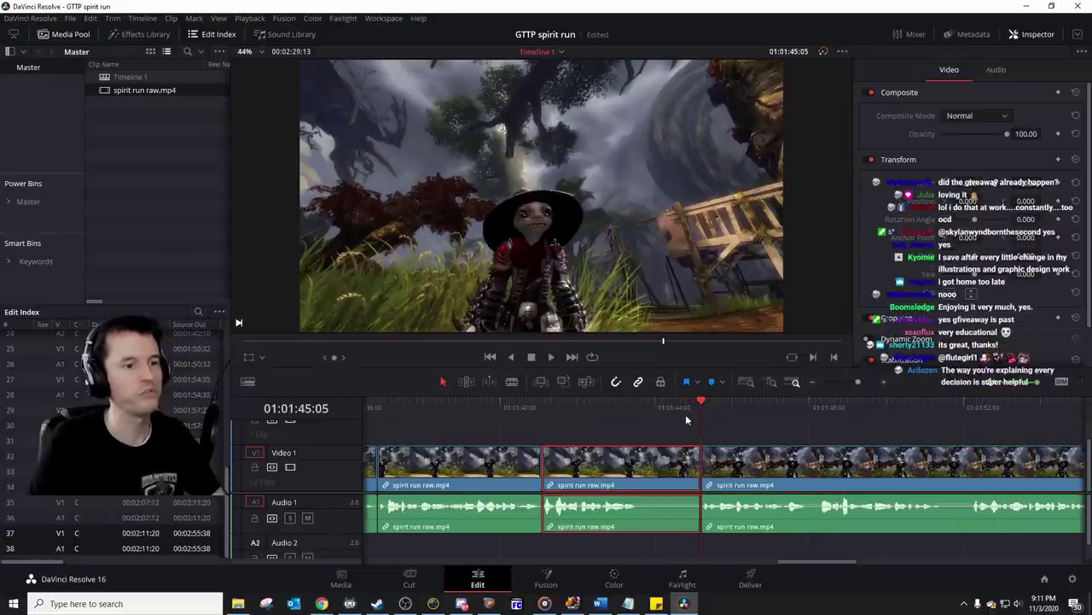
Step: Find the end of speech before the camera change and move the clip after the cut back to 01:01:43:14, over the silent part
{"action": "left_click", "coordinate": [629, 413]}
{"action": "left_click_drag", "start_coordinate": [628, 413], "coordinate": [651, 414]}
{"action": "left_click_drag", "start_coordinate": [750, 466], "coordinate": [704, 465]}
{"action": "left_click", "coordinate": [646, 402]}
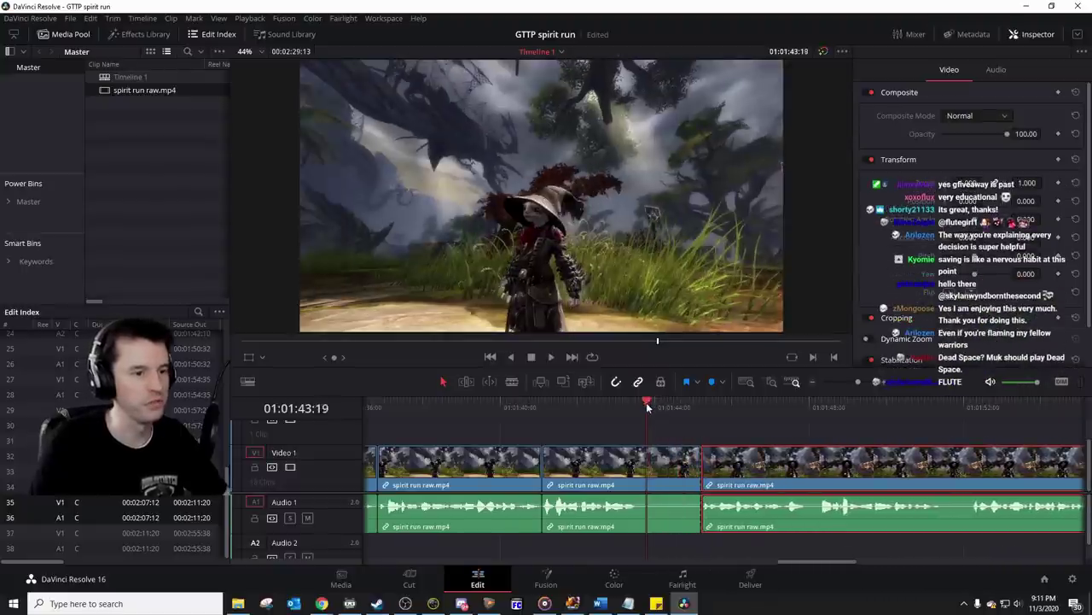
{"action": "left_click_drag", "start_coordinate": [646, 402], "coordinate": [639, 404]}
{"action": "left_click_drag", "start_coordinate": [732, 471], "coordinate": [694, 468]}
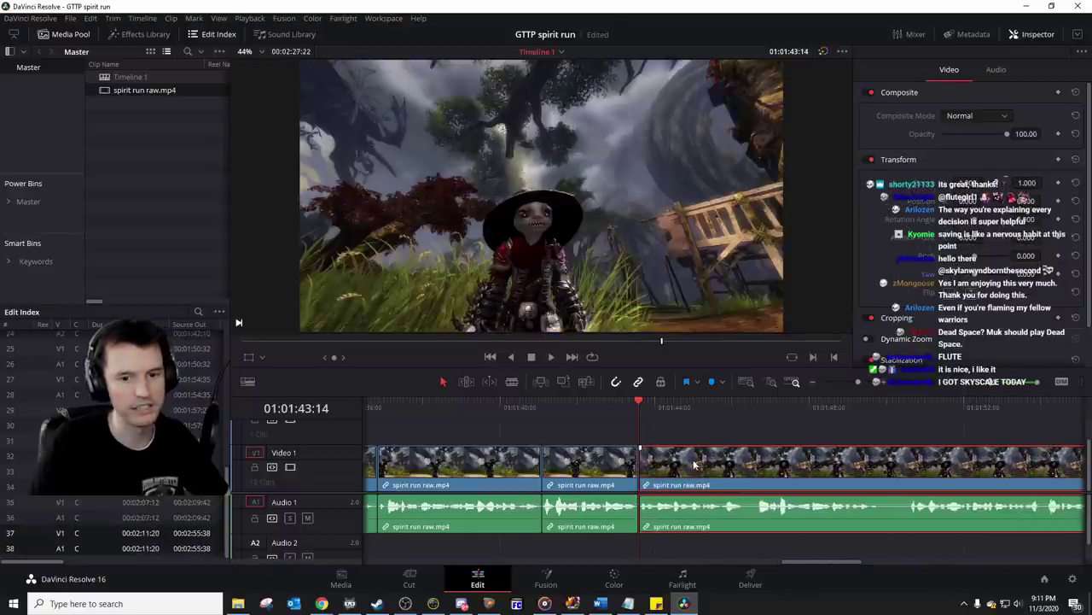
Step: Play across the join, split the clip near 01:01:46:16 before speech resumes, and move the part after the cut back to 01:01:46:09
{"action": "left_click", "coordinate": [591, 407]}
{"action": "key", "text": "space"}
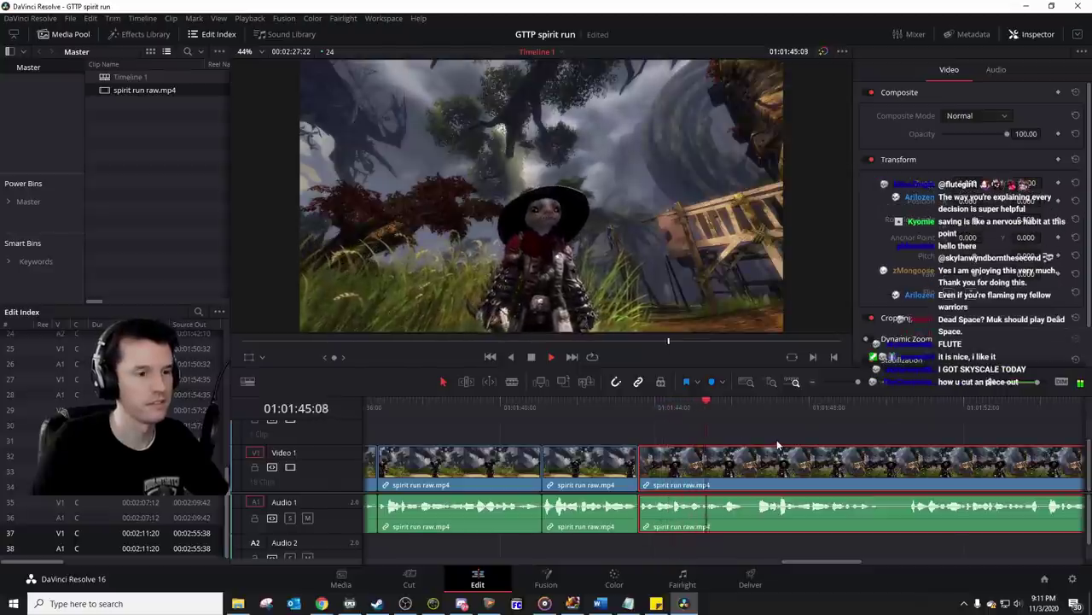
{"action": "scroll", "coordinate": [778, 443], "scroll_direction": "right", "scroll_amount": 2}
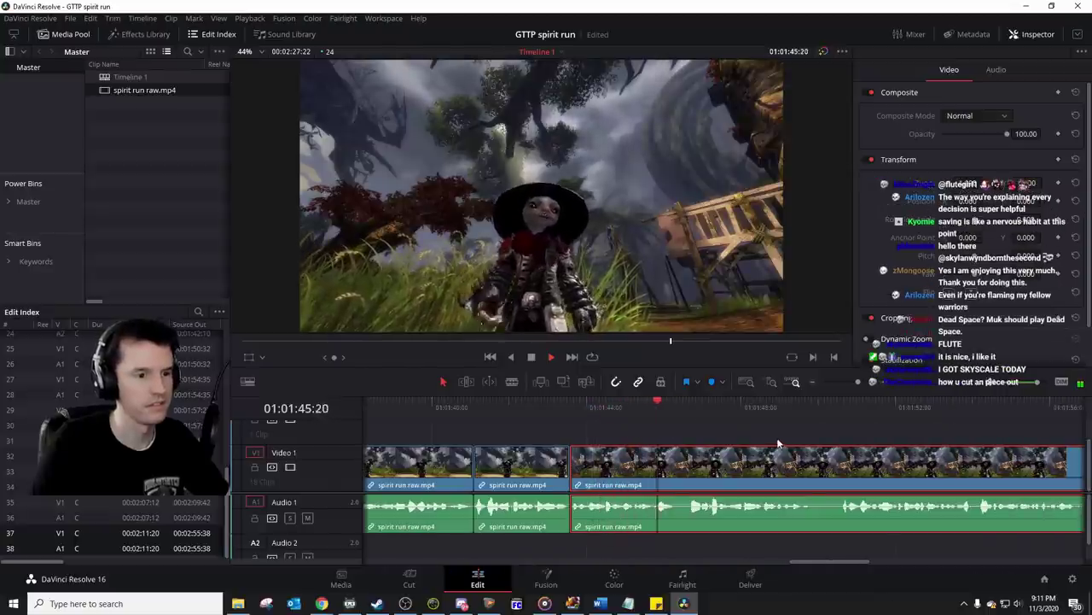
{"action": "left_click", "coordinate": [690, 415]}
{"action": "key", "text": "ctrl+b"}
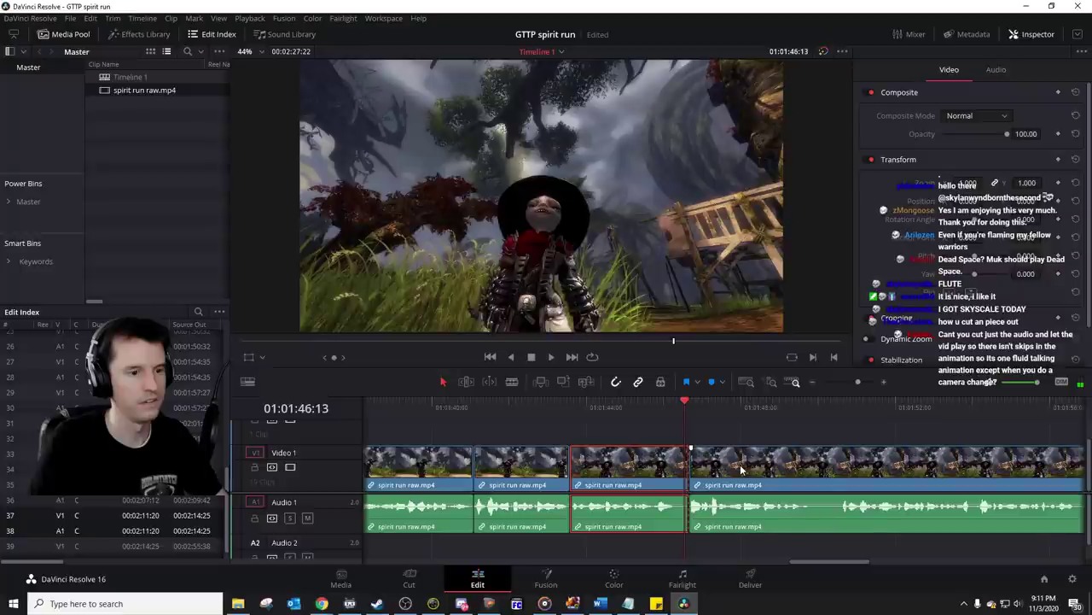
{"action": "key", "text": "Left"}
{"action": "key", "text": "Left"}
{"action": "key", "text": "Left"}
{"action": "key", "text": "Left"}
{"action": "key", "text": "Left"}
{"action": "key", "text": "Left"}
{"action": "key", "text": "Left"}
{"action": "left_click_drag", "start_coordinate": [728, 463], "coordinate": [717, 462]}
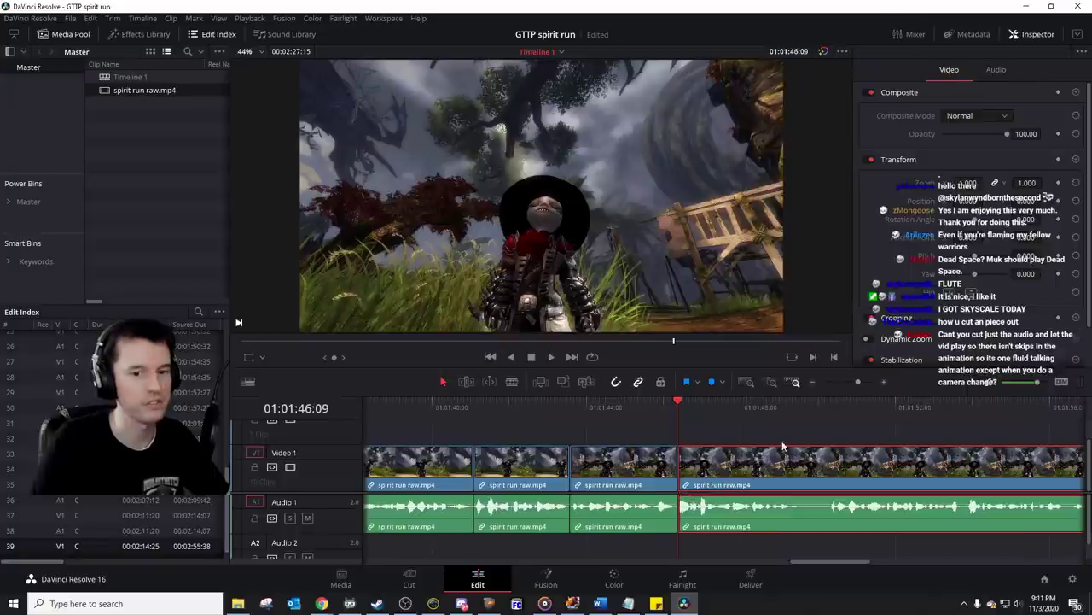
Step: Play on to 01:01:49:00 and unlink the video and audio of the clip under the playhead
{"action": "key", "text": "space"}
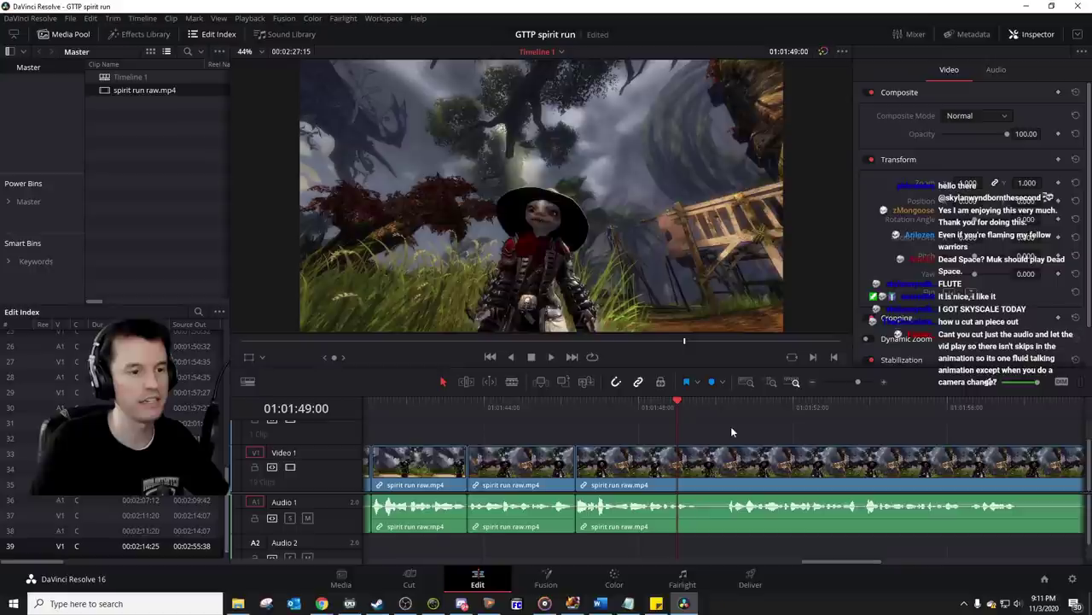
{"action": "right_click", "coordinate": [718, 478]}
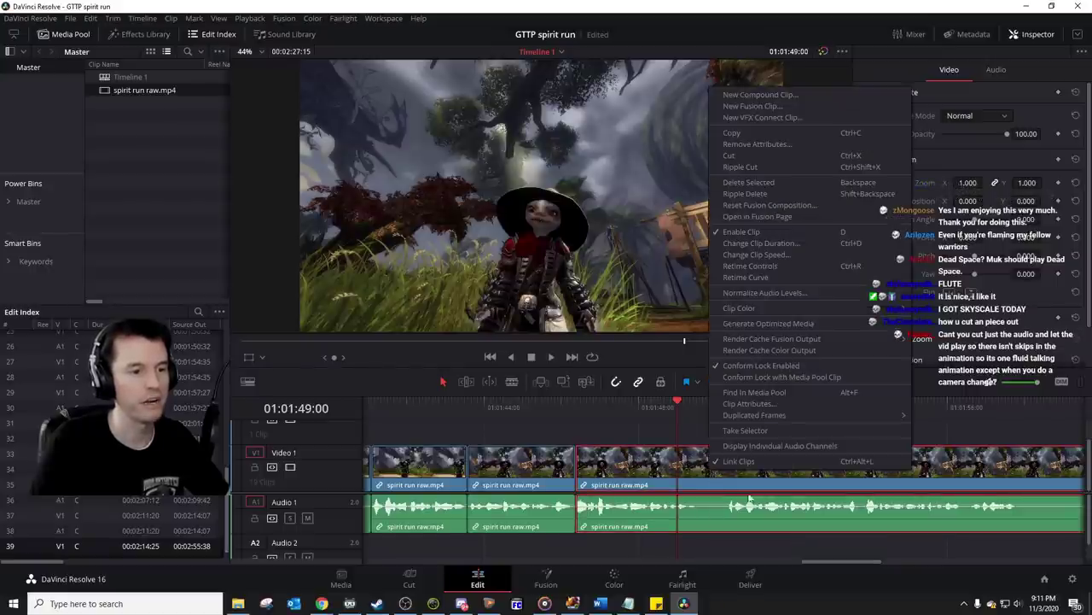
{"action": "left_click", "coordinate": [740, 461]}
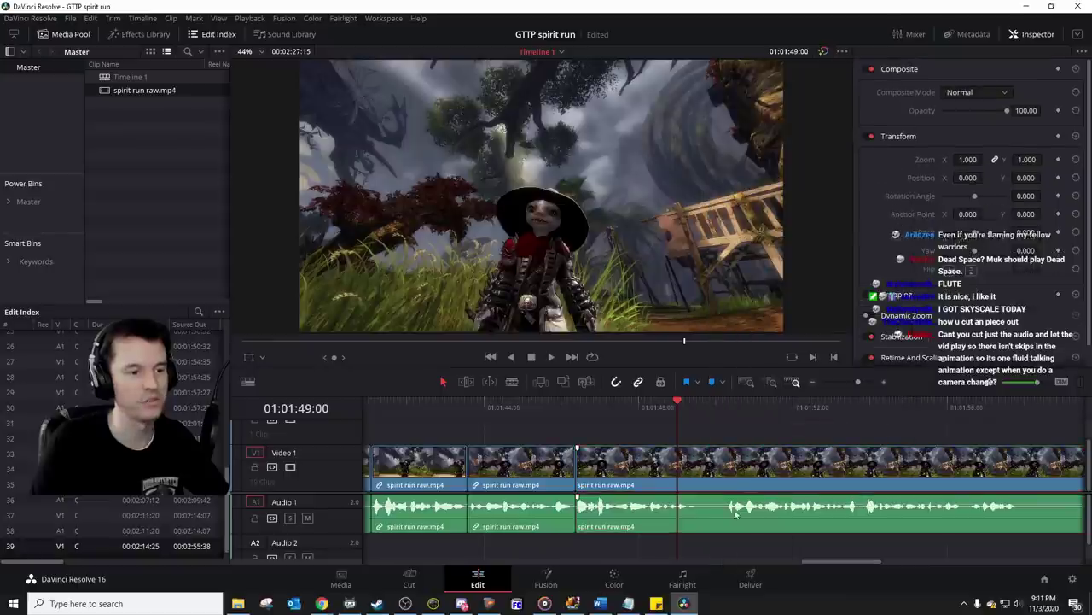
Step: Split only the unlinked audio on Audio 1 at 01:01:49:19 and delete its section before the cut
{"action": "left_click", "coordinate": [713, 527]}
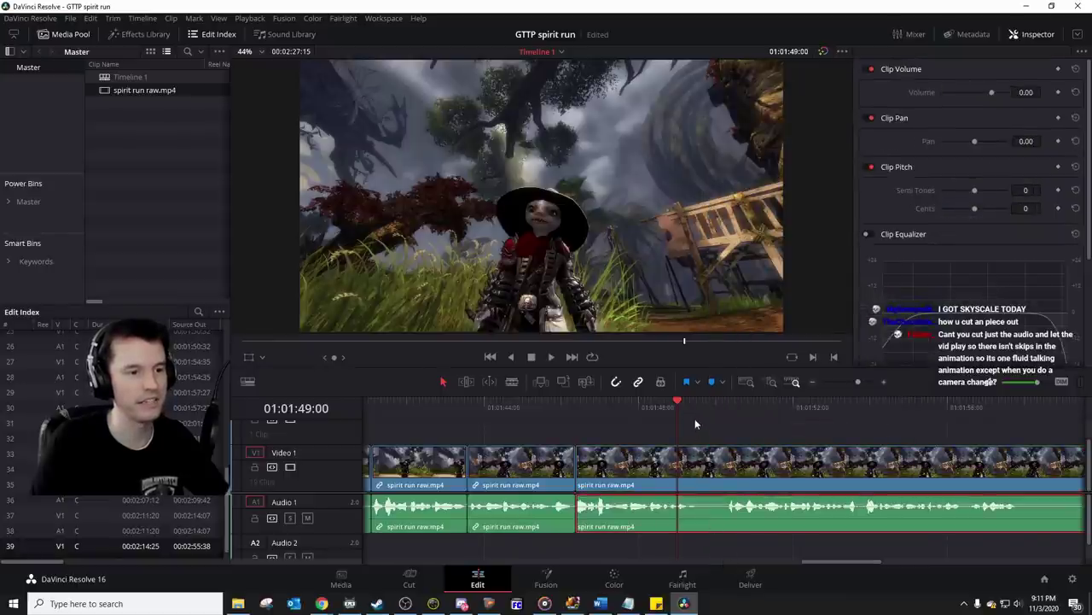
{"action": "left_click", "coordinate": [708, 409]}
{"action": "key", "text": "ctrl+b"}
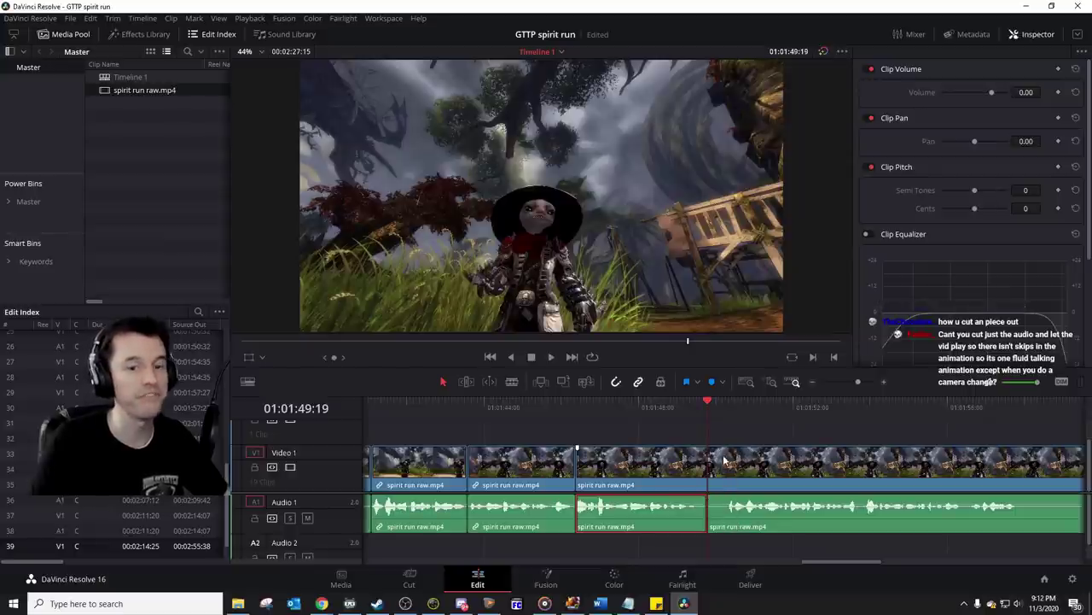
{"action": "key", "text": "BackSpace"}
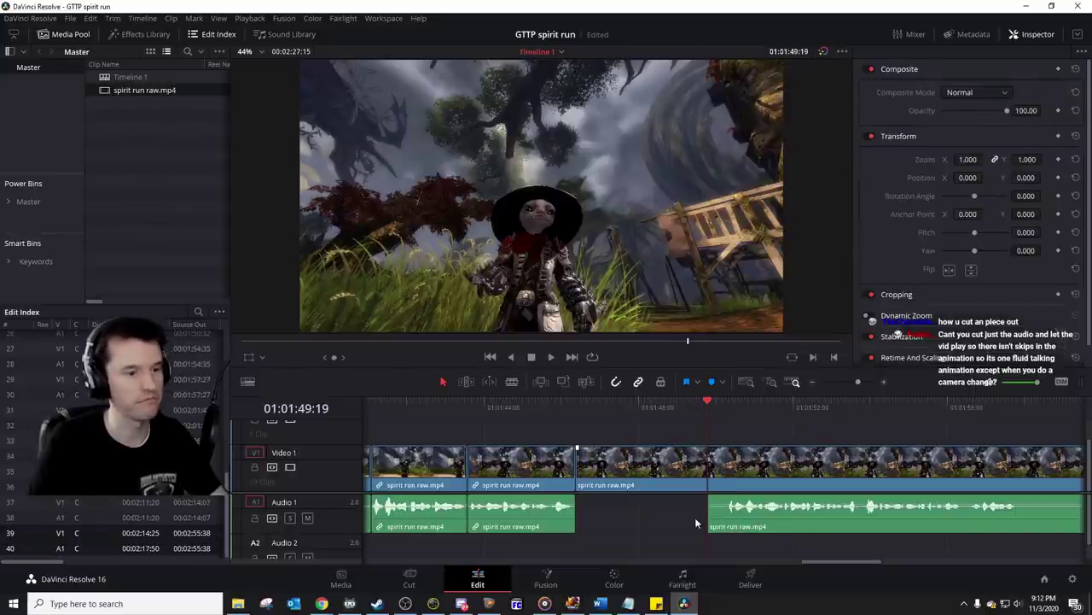
Step: Play over the audio gap before 01:01:49:19, and undo the audio-only deletion and split on Audio 1
{"action": "left_click", "coordinate": [609, 406]}
{"action": "key", "text": "space"}
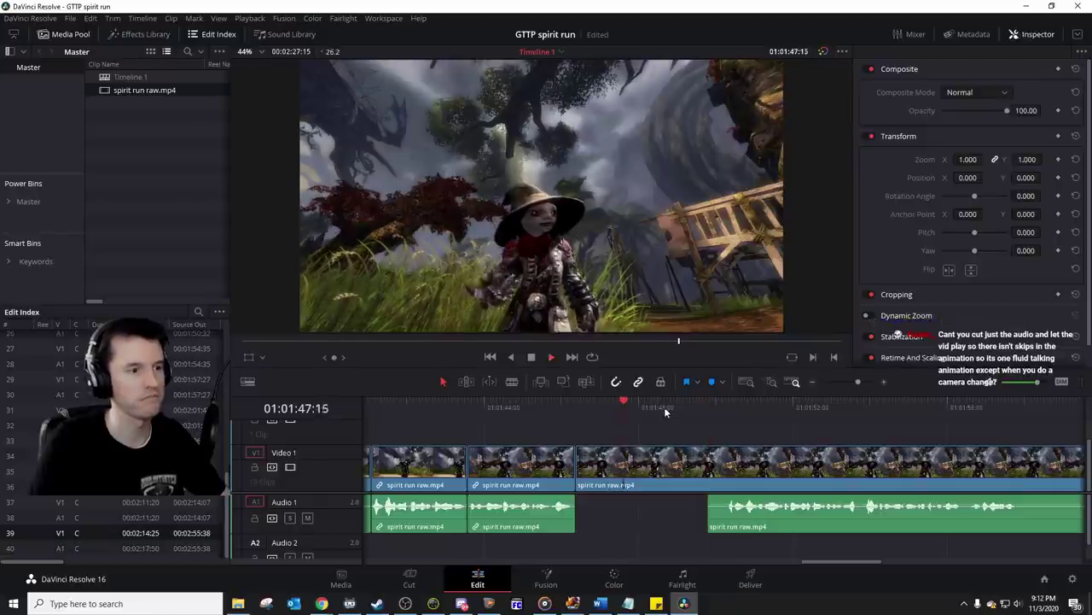
{"action": "key", "text": "space"}
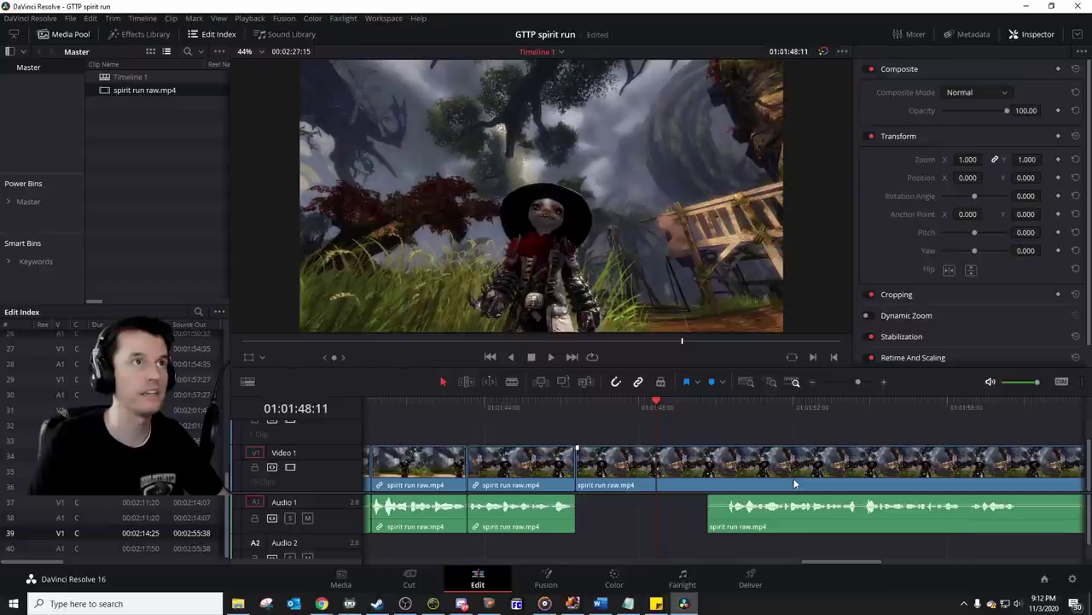
{"action": "key", "text": "ctrl+z"}
{"action": "key", "text": "ctrl+z"}
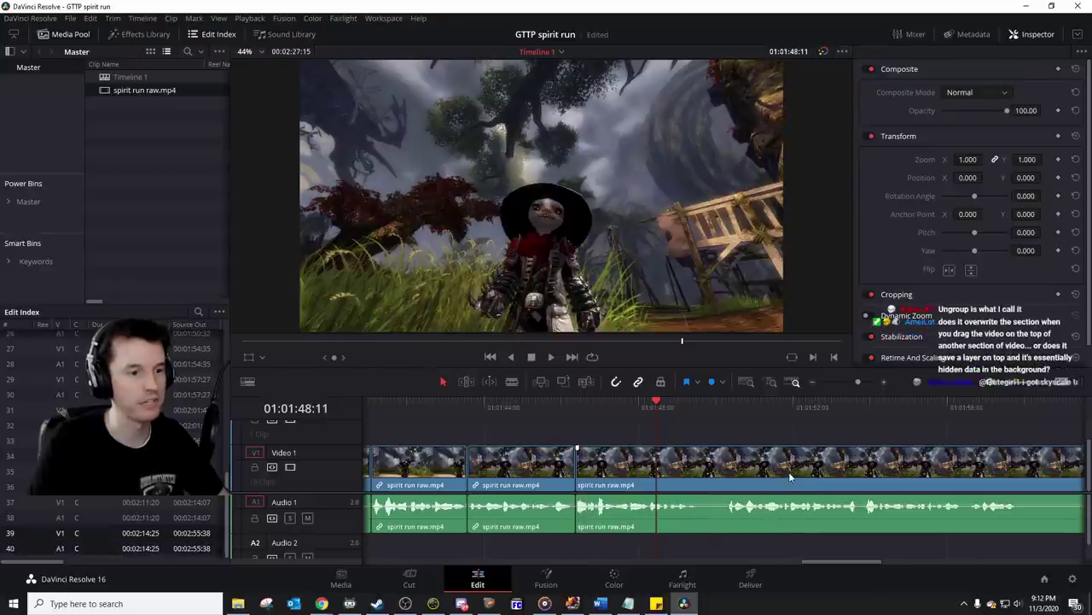
Step: Split the clip at 01:01:50:06 before speech resumes, and move the part after the cut back to 01:01:49:14, over the silence
{"action": "left_click", "coordinate": [622, 408]}
{"action": "key", "text": "space"}
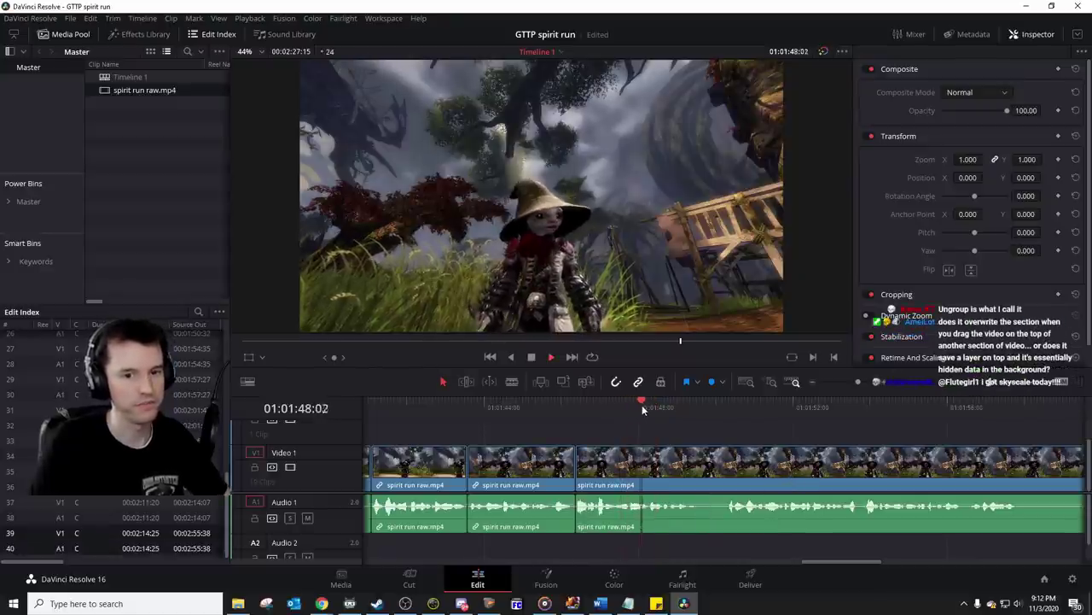
{"action": "left_click", "coordinate": [726, 409]}
{"action": "key", "text": "space"}
{"action": "key", "text": "ctrl+b"}
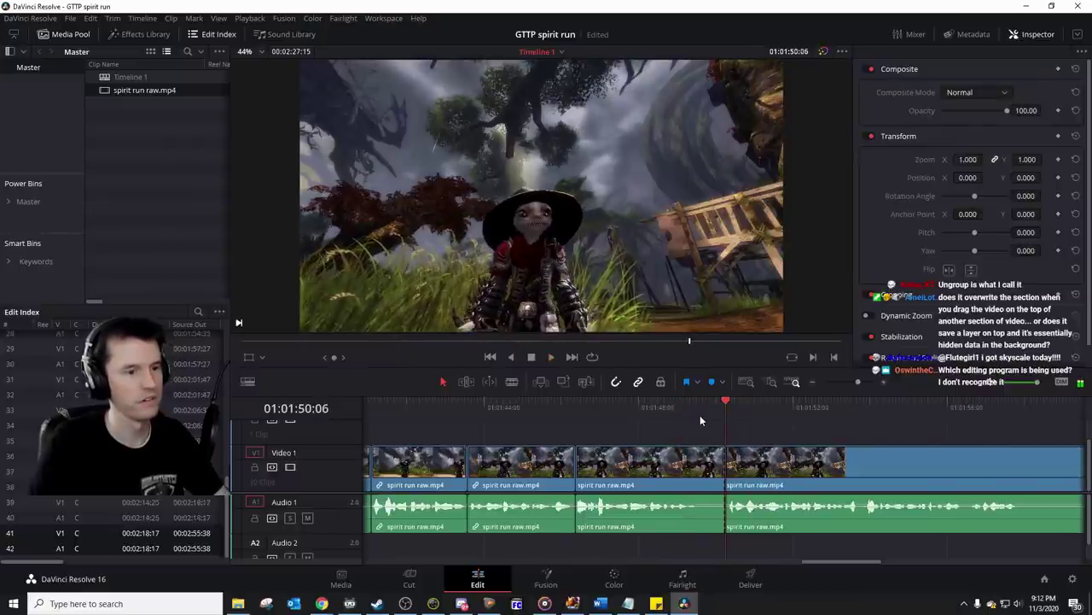
{"action": "left_click", "coordinate": [700, 415]}
{"action": "left_click_drag", "start_coordinate": [753, 457], "coordinate": [789, 469]}
{"action": "left_click", "coordinate": [794, 527], "text": "ctrl"}
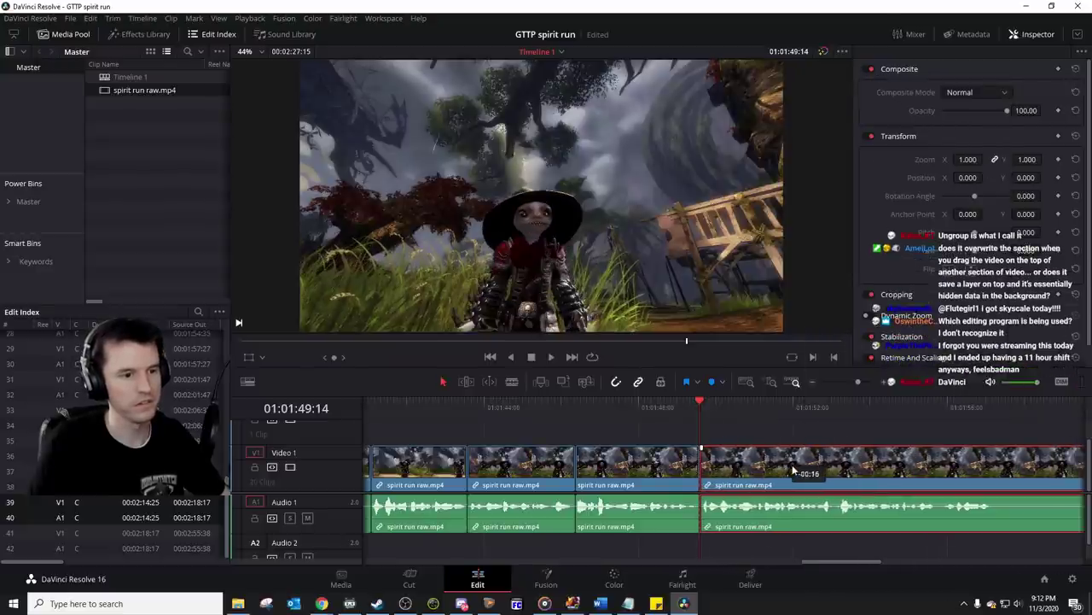
Step: Review the talking section leading up to the new join at 01:01:49:14
{"action": "left_click", "coordinate": [680, 410]}
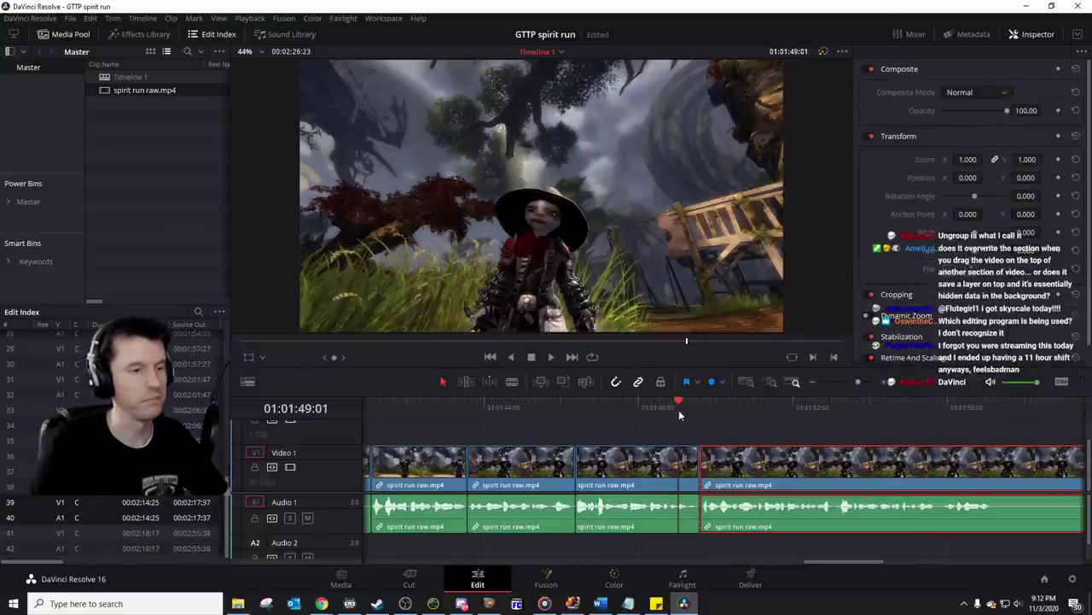
{"action": "left_click", "coordinate": [550, 402]}
{"action": "key", "text": "space"}
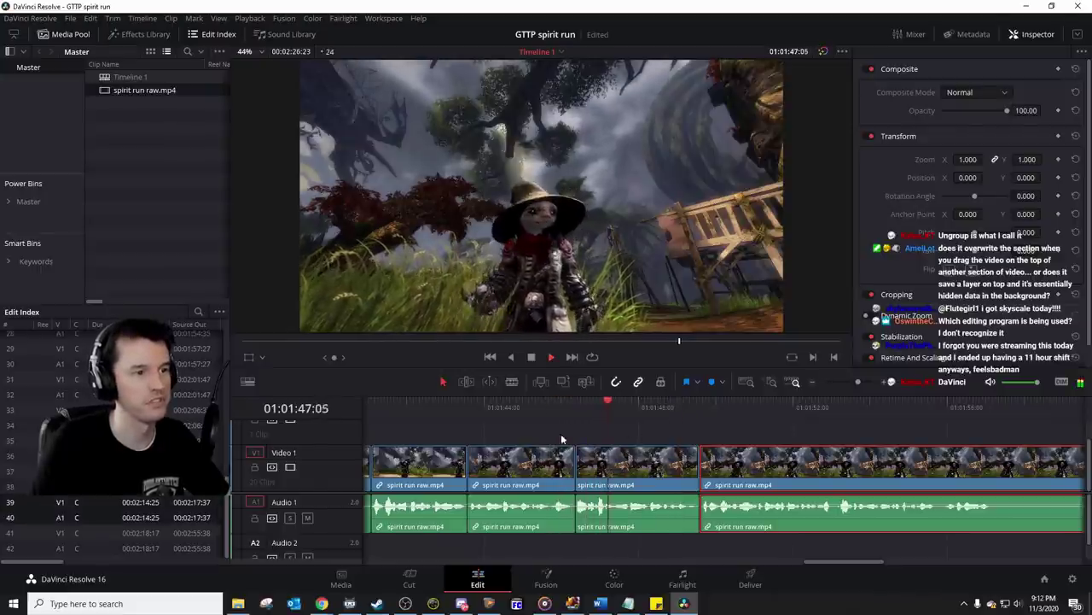
{"action": "left_click", "coordinate": [564, 408]}
{"action": "key", "text": "ctrl+b"}
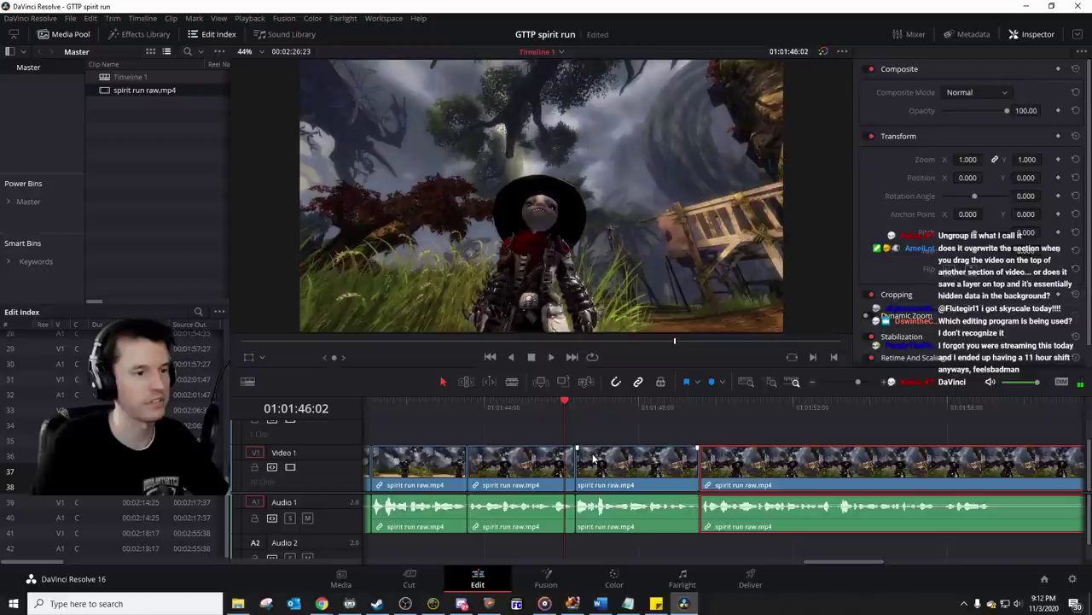
Step: Play on to the end of the spoken line and split video and audio at 01:01:59:21, where speech resumes
{"action": "key", "text": "space"}
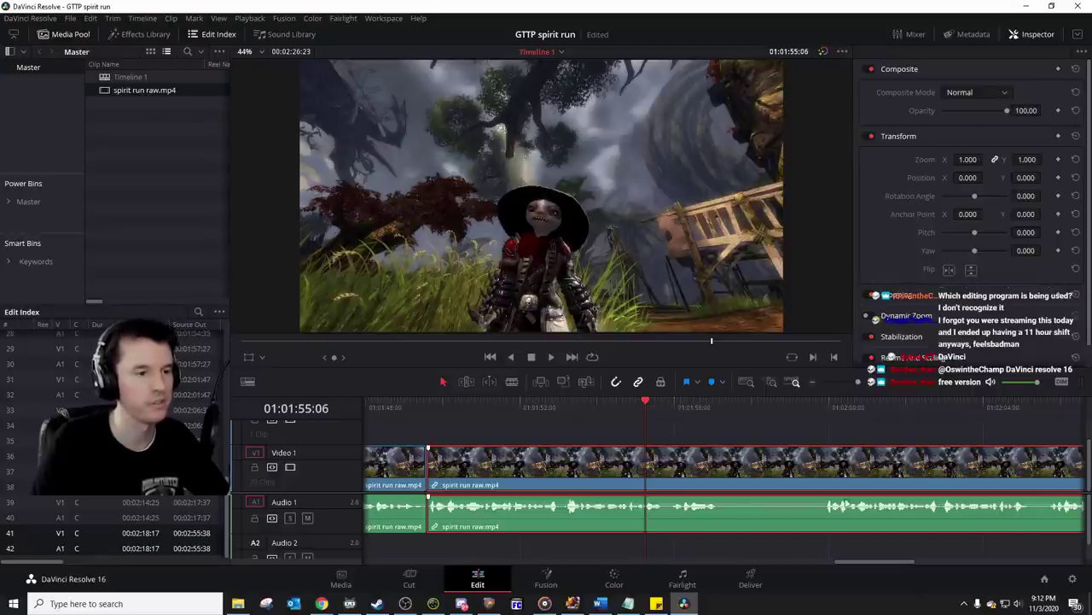
{"action": "left_click", "coordinate": [681, 405]}
{"action": "key", "text": "space"}
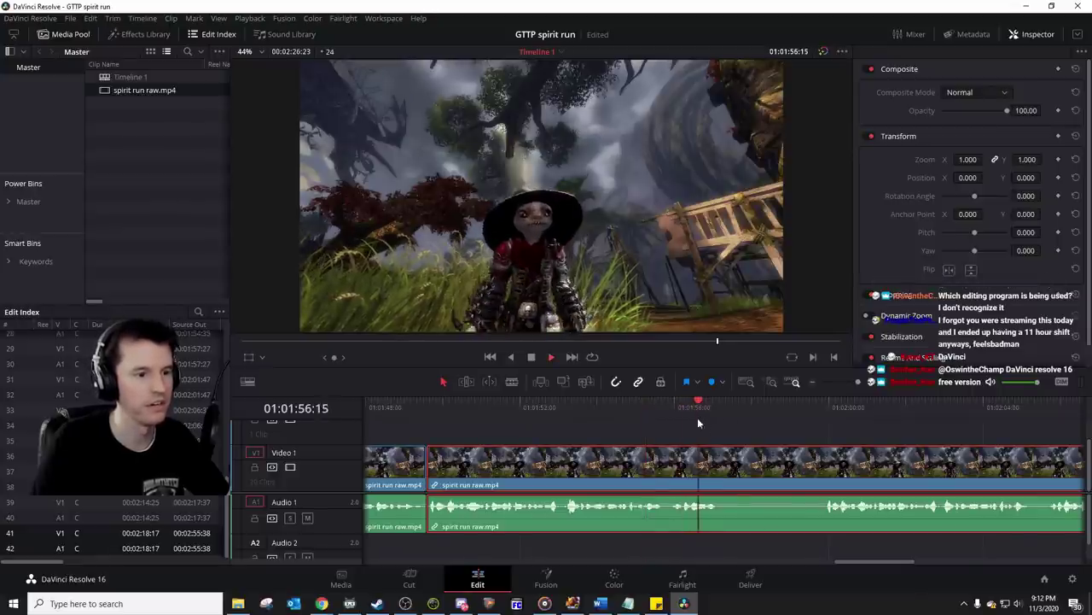
{"action": "left_click", "coordinate": [823, 413]}
{"action": "key", "text": "ctrl+b"}
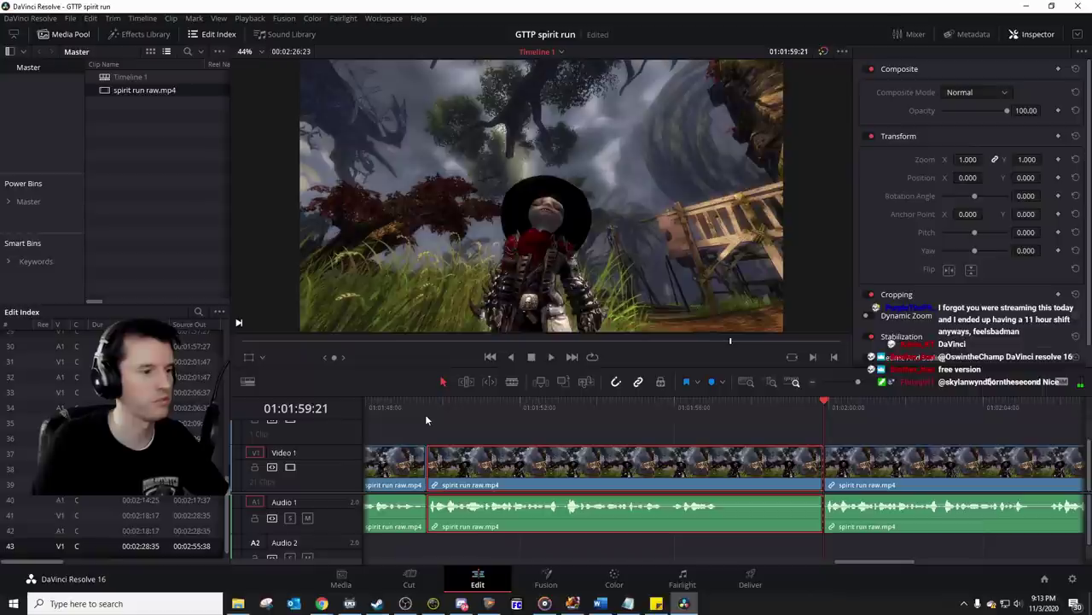
Step: Compare the starts of the two takes, delete the one between 01:01:49:14 and 01:01:59:21, and close the gap it leaves
{"action": "left_click", "coordinate": [426, 410]}
{"action": "key", "text": "space"}
{"action": "key", "text": "space"}
{"action": "left_click", "coordinate": [823, 408]}
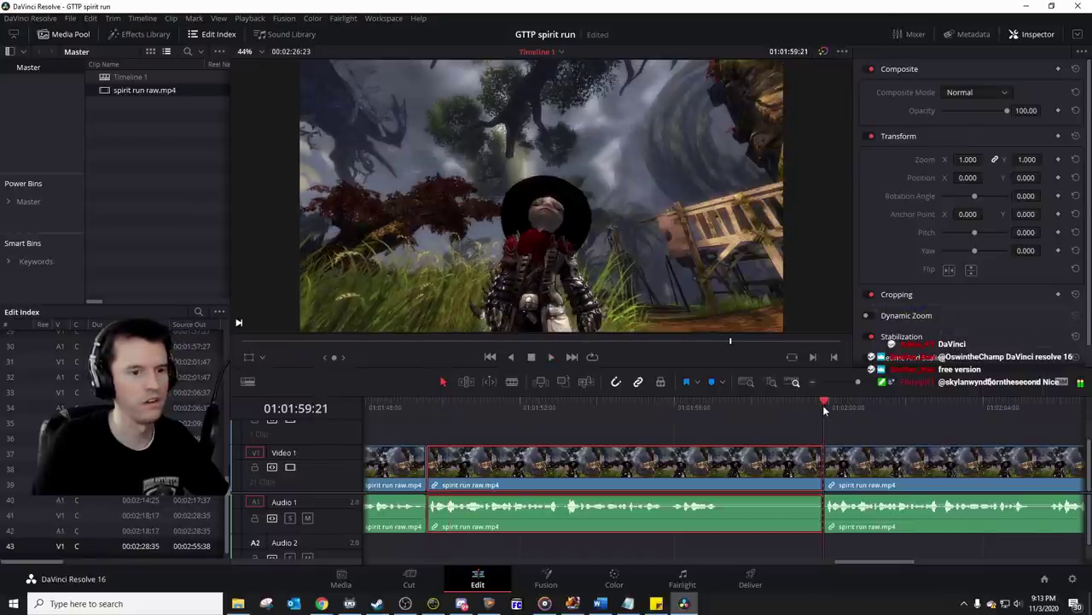
{"action": "key", "text": "space"}
{"action": "key", "text": "space"}
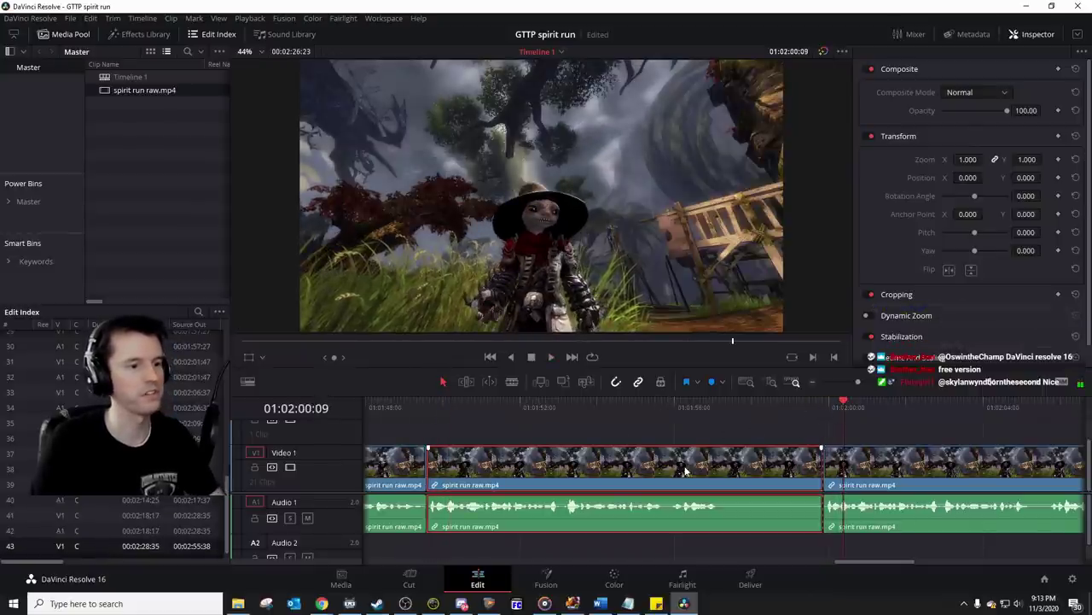
{"action": "key", "text": "BackSpace"}
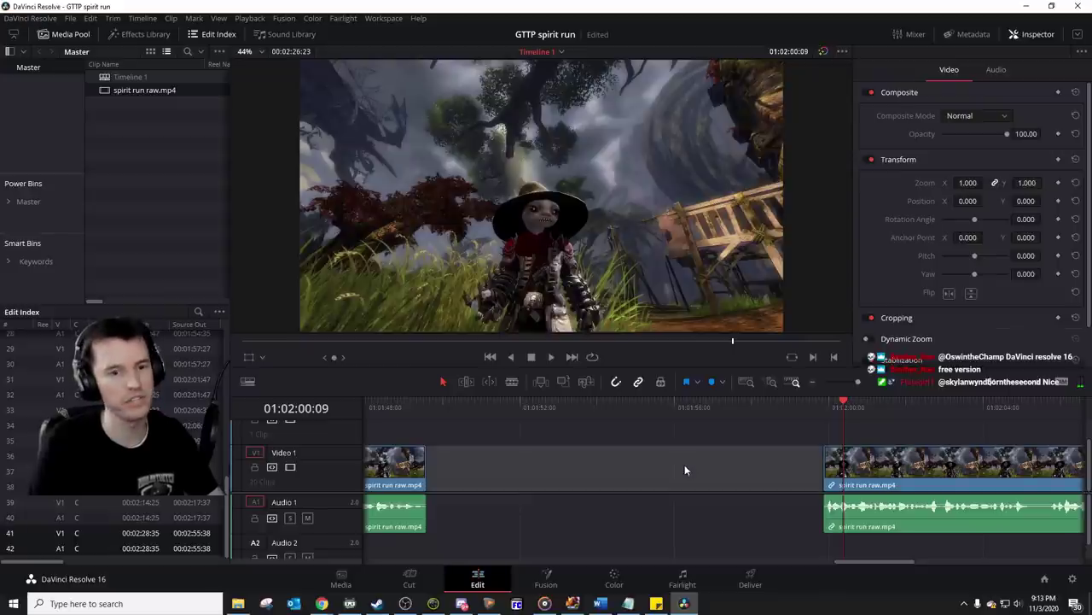
{"action": "left_click", "coordinate": [685, 469]}
{"action": "key", "text": "BackSpace"}
Step: Split around the short pause, at 01:01:54:22 and just before 01:01:55:12, and remove the silent piece without leaving a gap
{"action": "mouse_move", "coordinate": [414, 407]}
{"action": "left_mouse_down"}
{"action": "mouse_move", "coordinate": [385, 407]}
{"action": "mouse_move", "coordinate": [396, 407]}
{"action": "left_mouse_up"}
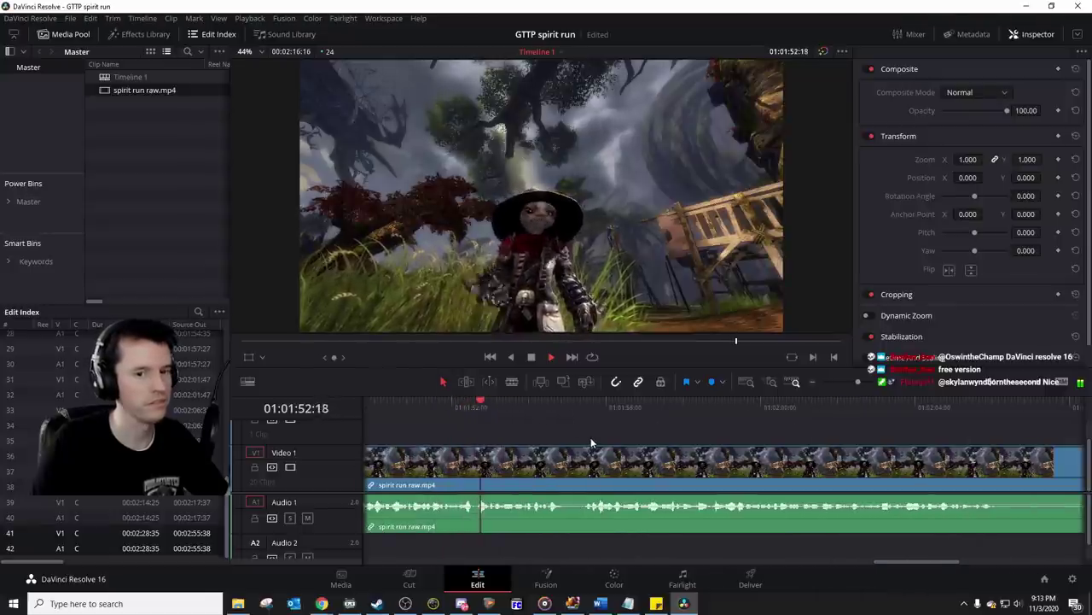
{"action": "left_click", "coordinate": [553, 408]}
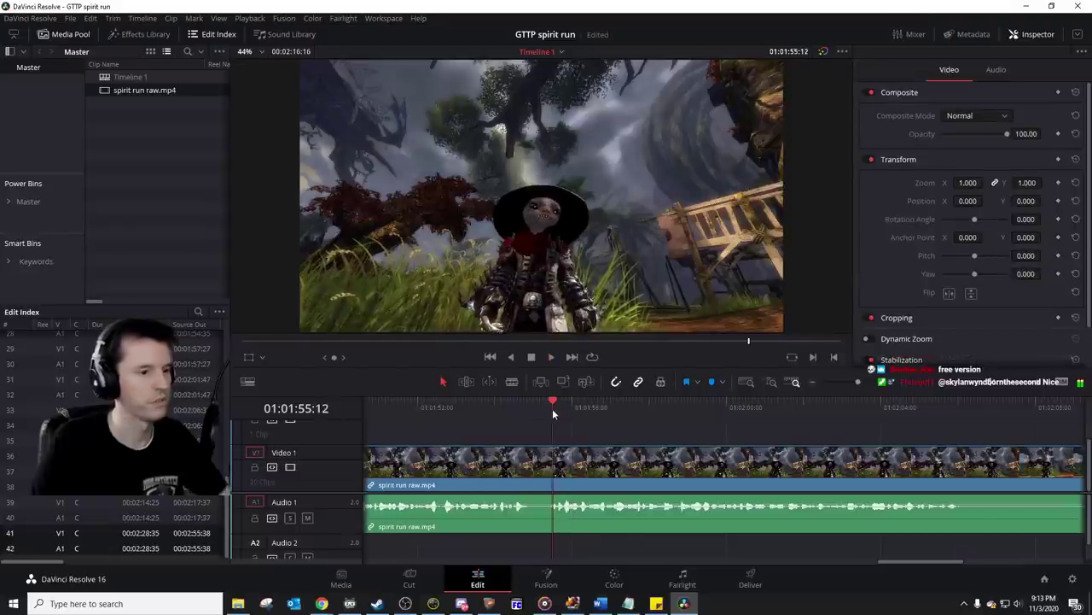
{"action": "left_click", "coordinate": [548, 408]}
{"action": "key", "text": "ctrl+b"}
{"action": "left_click", "coordinate": [530, 411]}
{"action": "key", "text": "ctrl+b"}
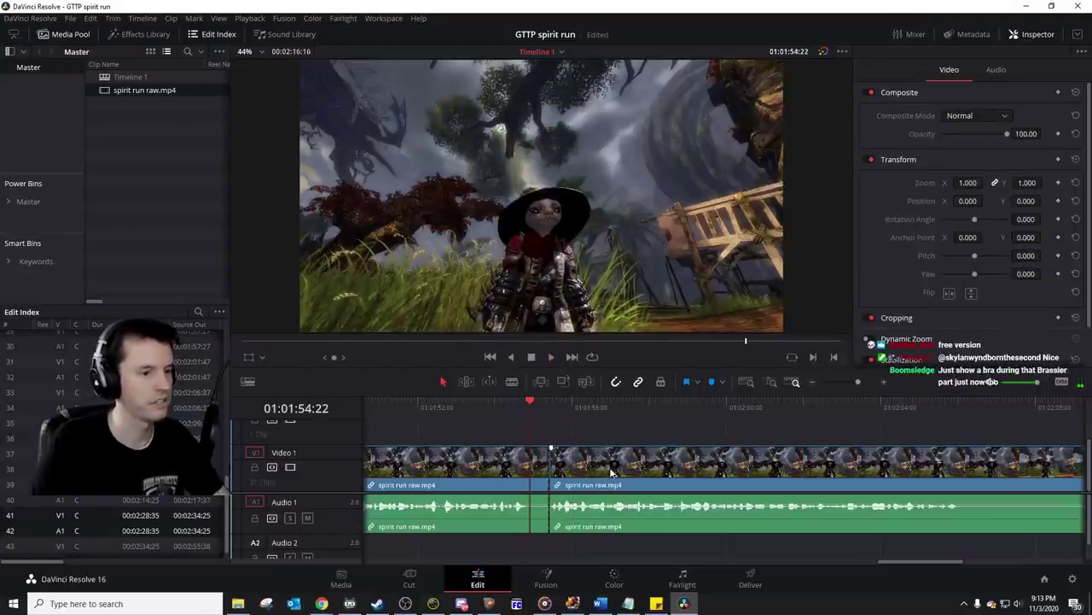
{"action": "key", "text": "BackSpace"}
Step: Split just before 01:02:05:19 and at 01:02:08:23, and ripple-delete the silent camera-change section between the cuts
{"action": "key", "text": "space"}
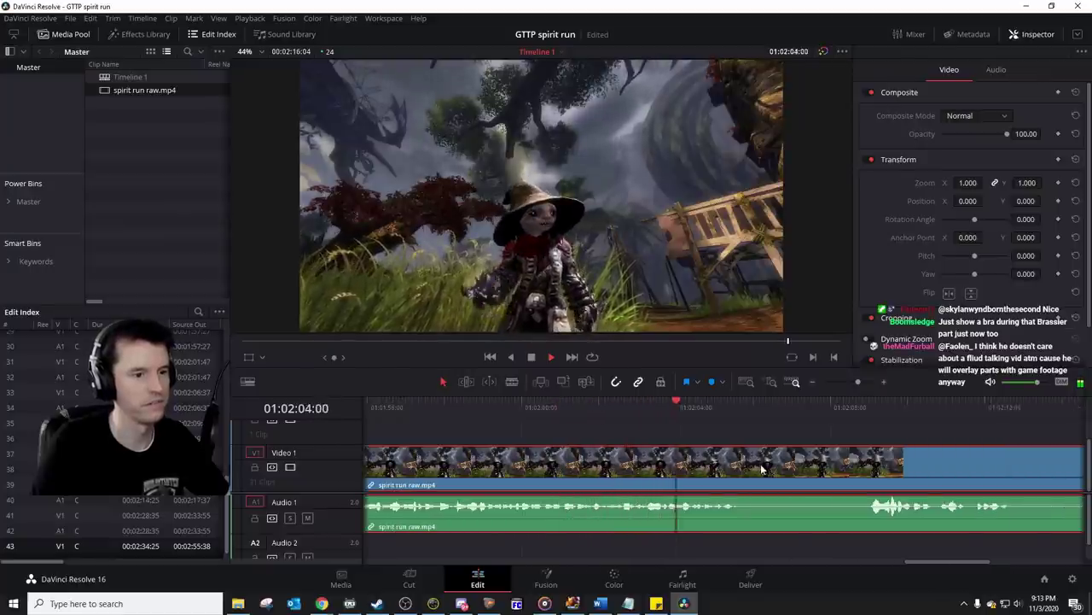
{"action": "scroll", "coordinate": [762, 469], "scroll_direction": "right", "scroll_amount": 3}
{"action": "key", "text": "space"}
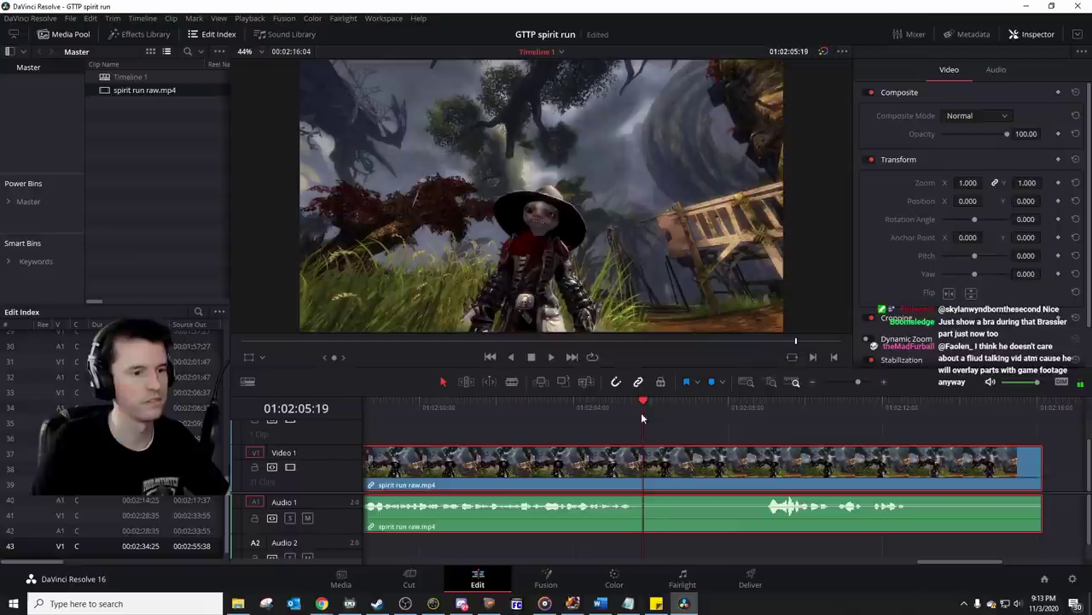
{"action": "key", "text": "ctrl+b"}
{"action": "left_click_drag", "start_coordinate": [756, 417], "coordinate": [765, 419]}
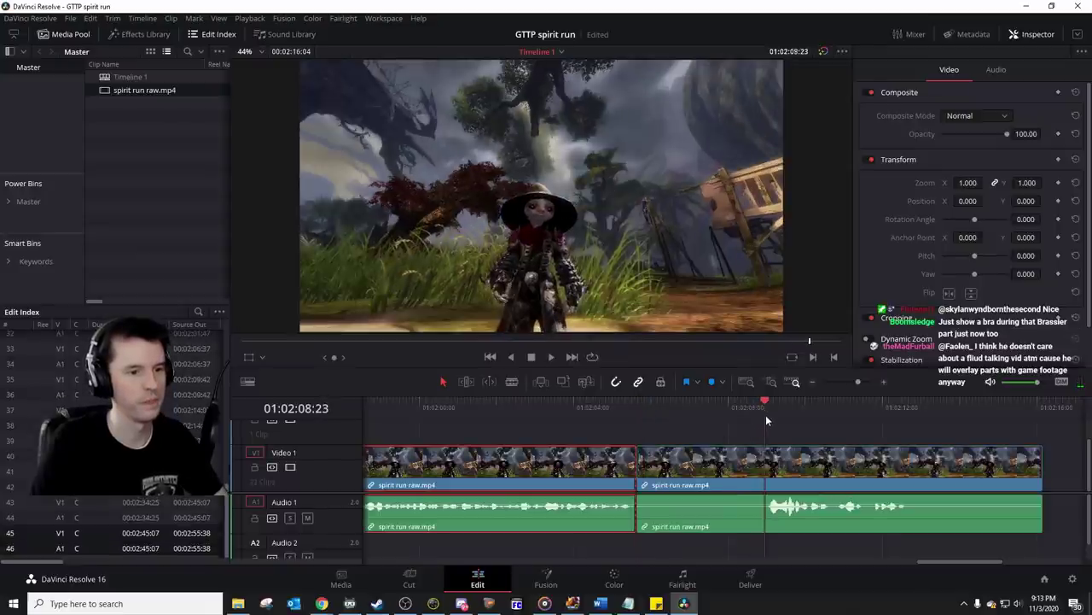
{"action": "key", "text": "ctrl+b"}
{"action": "left_click", "coordinate": [686, 479]}
{"action": "key", "text": "Delete"}
Step: Play the last spoken line, split at 01:02:09:09, delete the silent tail after it, and save the project
{"action": "left_click", "coordinate": [640, 417]}
{"action": "key", "text": "space"}
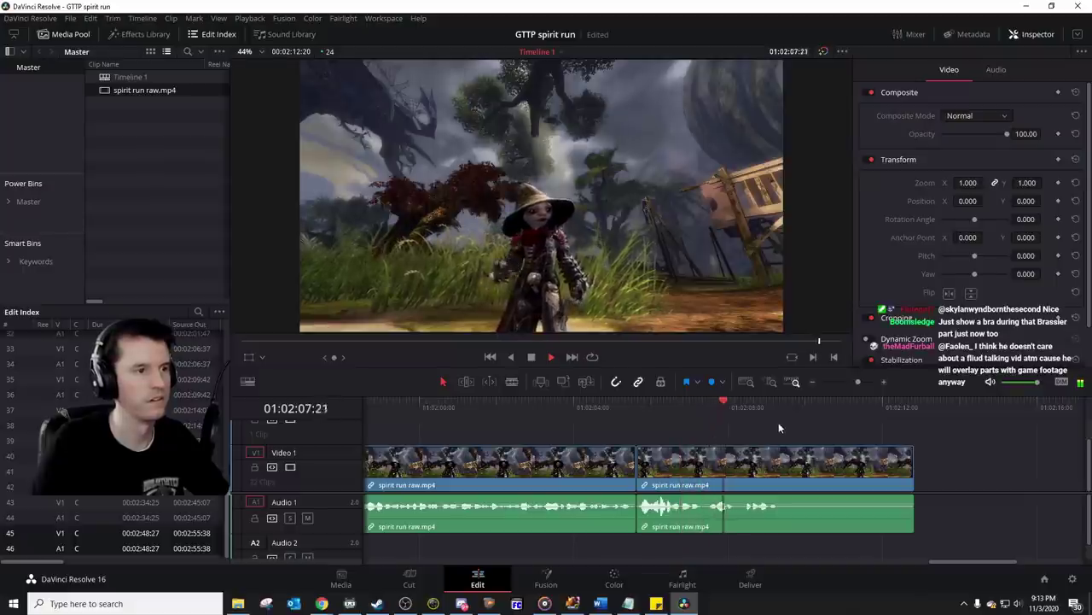
{"action": "scroll", "coordinate": [779, 427], "scroll_direction": "right", "scroll_amount": 2}
{"action": "key", "text": "space"}
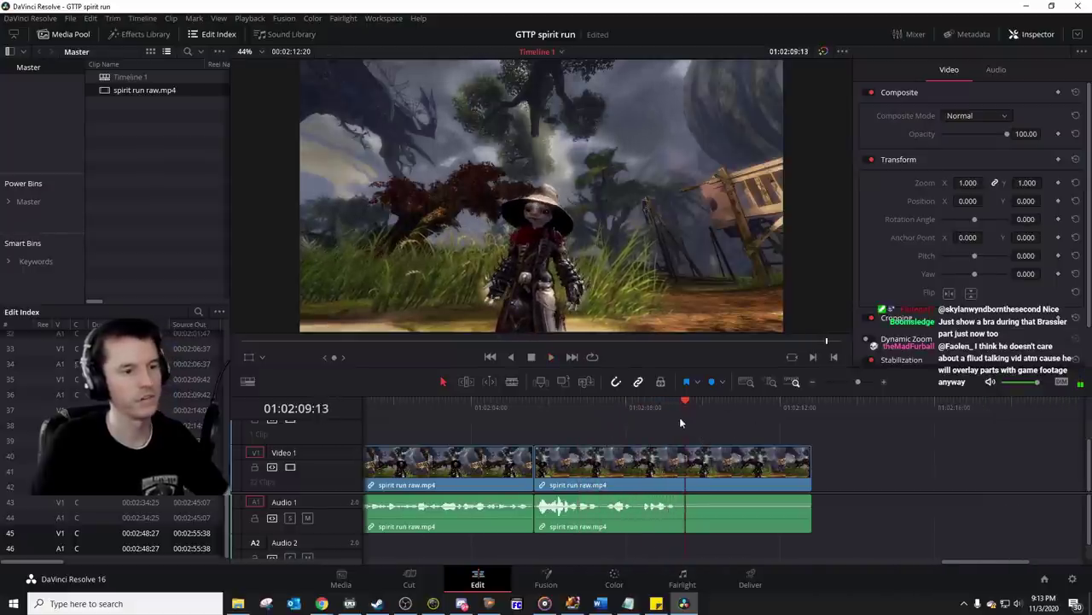
{"action": "left_click_drag", "start_coordinate": [683, 406], "coordinate": [679, 406]}
{"action": "key", "text": "ctrl+b"}
{"action": "left_click", "coordinate": [749, 467]}
{"action": "key", "text": "Delete"}
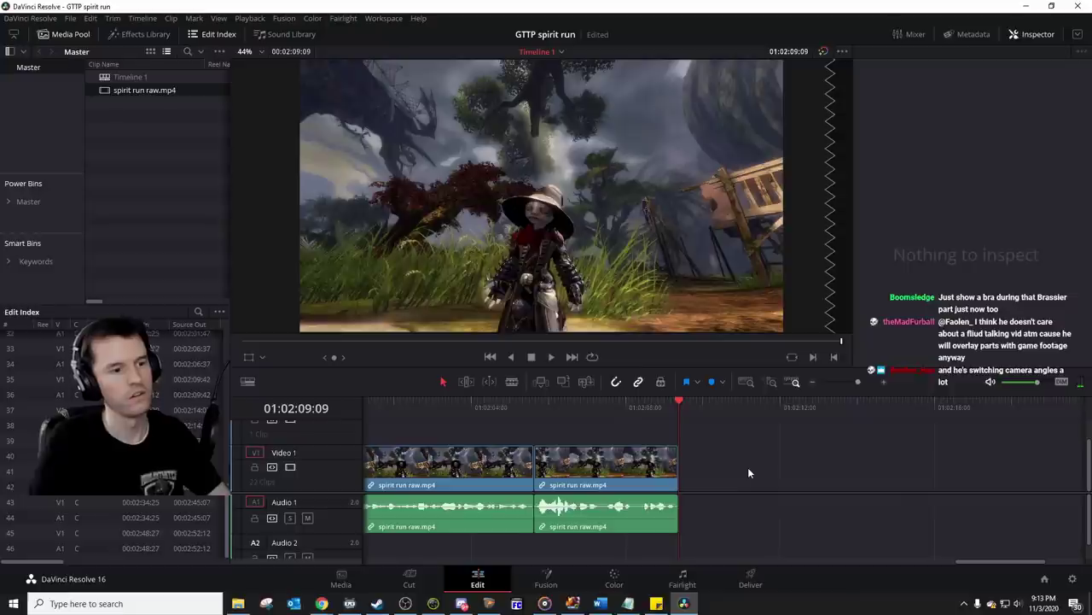
{"action": "key", "text": "ctrl+s"}
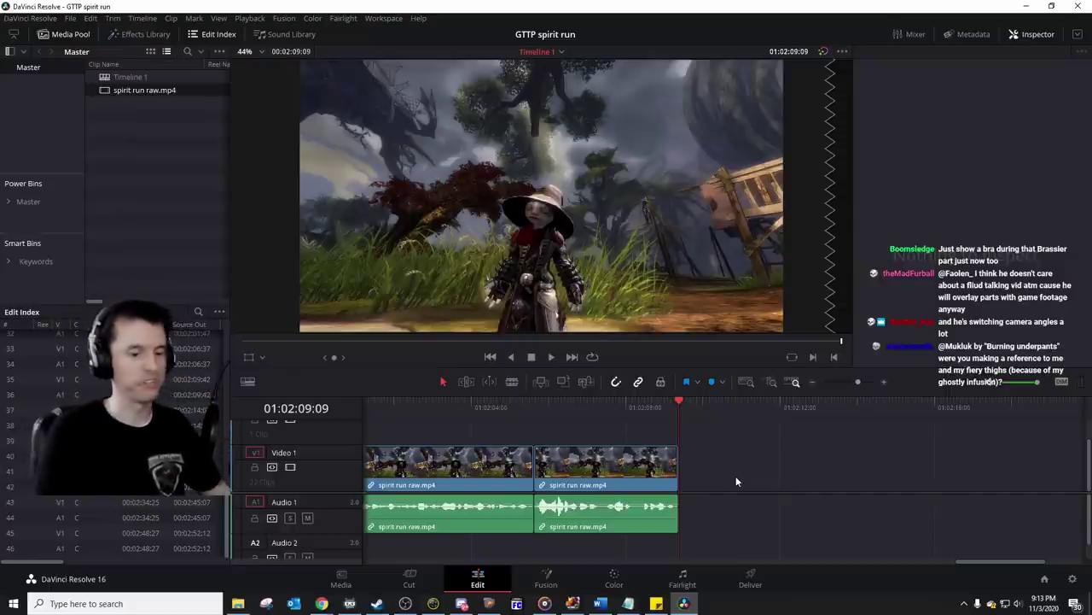
Step: Return to the start of the timeline and look over the sequence of trimmed clips
{"action": "key", "text": "ctrl+z"}
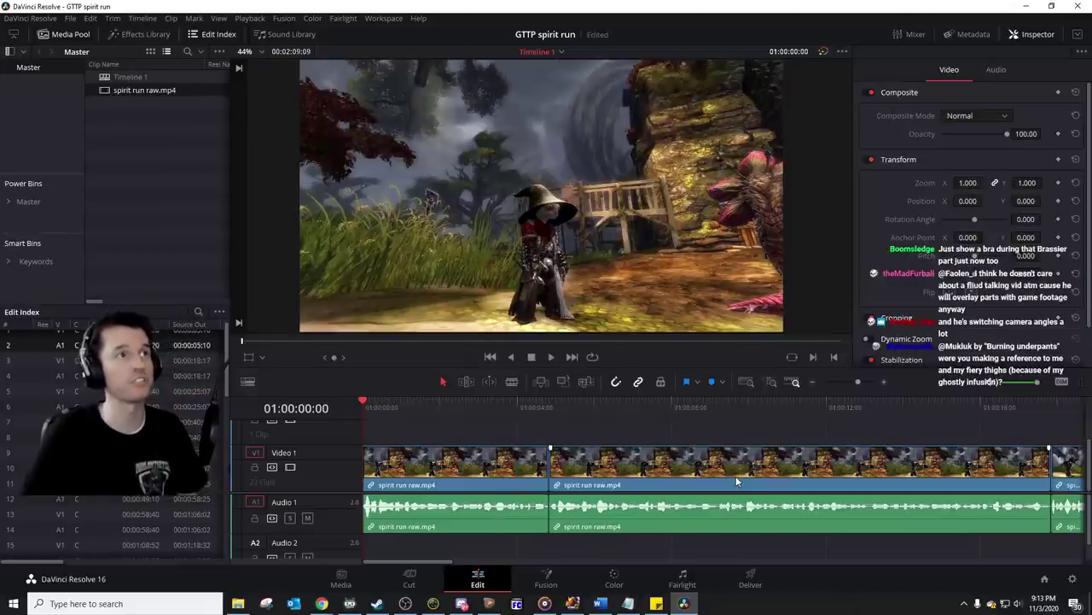
{"action": "left_click_drag", "start_coordinate": [846, 384], "coordinate": [844, 382]}
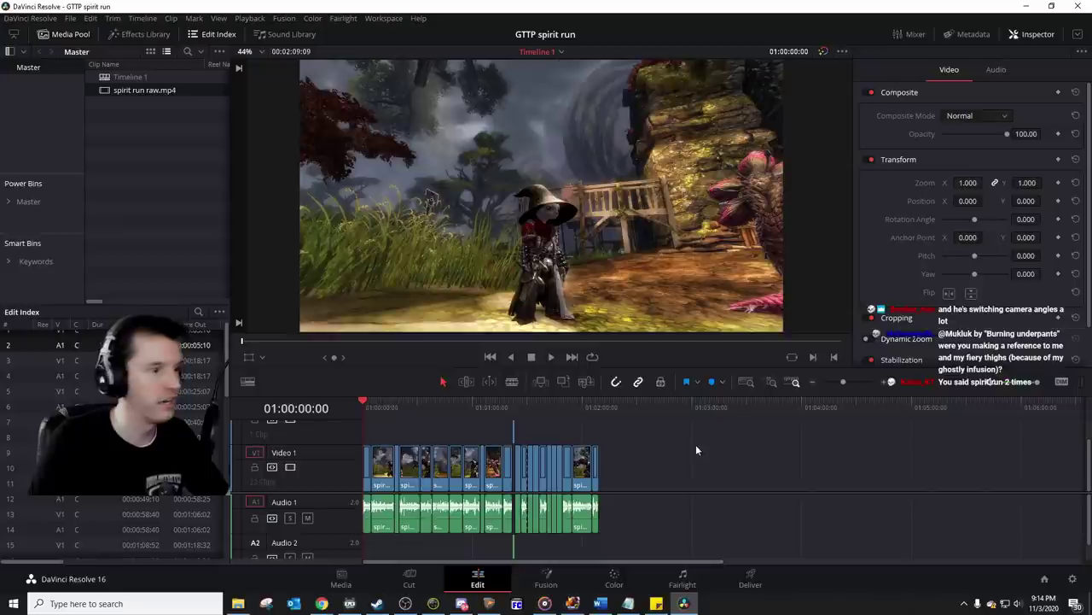
{"action": "mouse_move", "coordinate": [629, 603]}
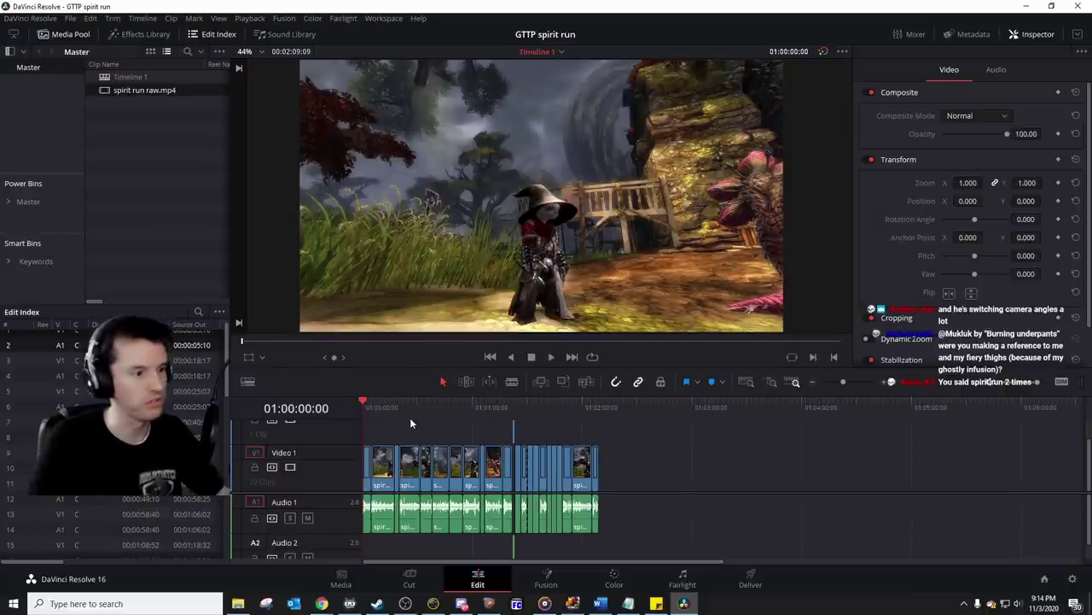
{"action": "left_click_drag", "start_coordinate": [843, 382], "coordinate": [848, 382]}
{"action": "left_click_drag", "start_coordinate": [367, 398], "coordinate": [378, 401]}
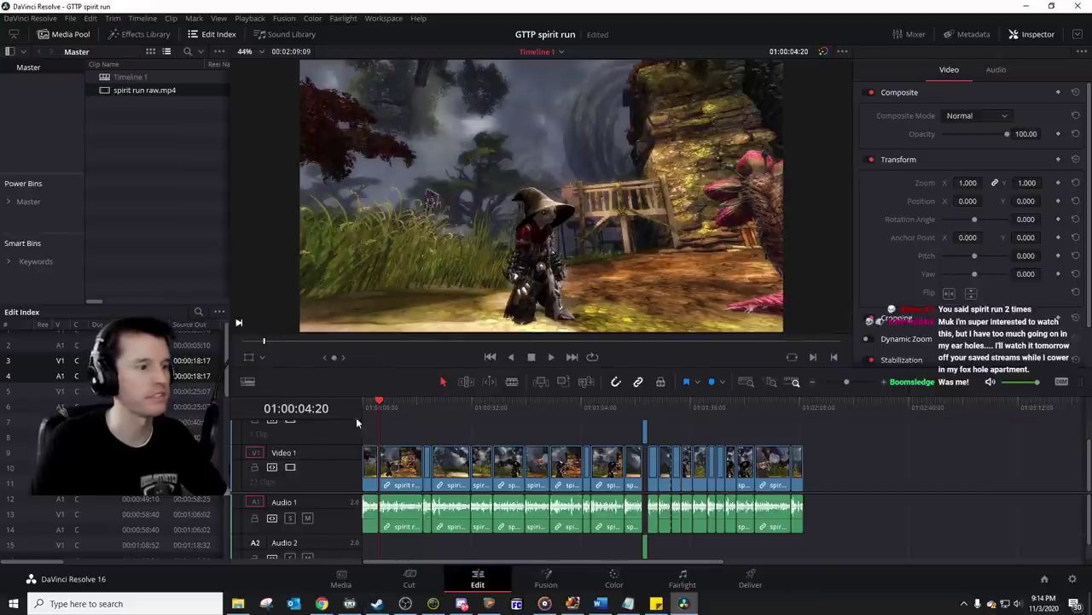
{"action": "key", "text": "Home"}
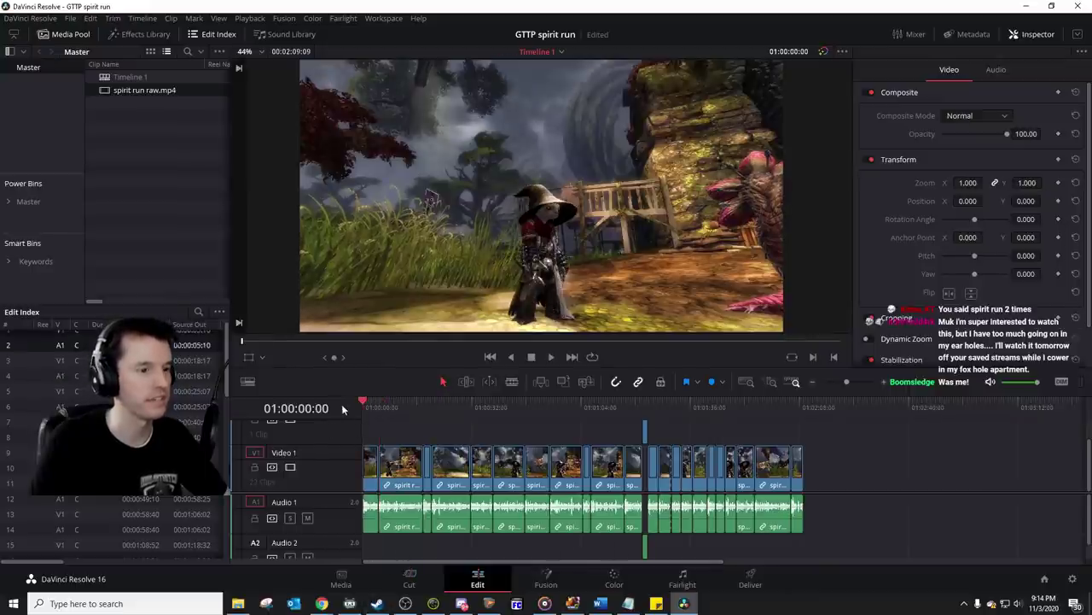
{"action": "left_click", "coordinate": [851, 383]}
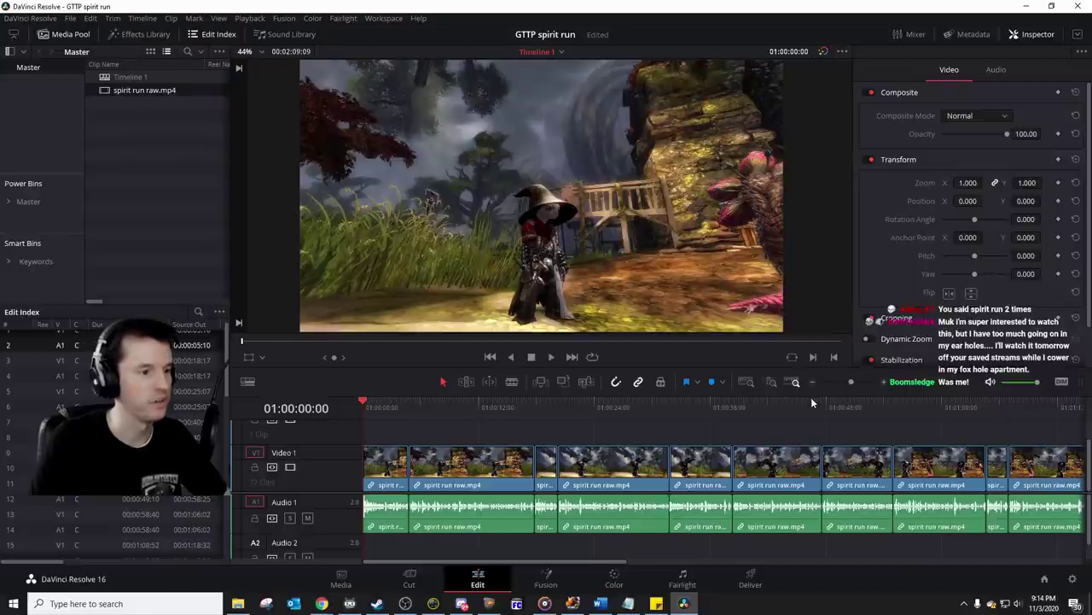
Step: Play the intro to find where the title belongs and add a Text title above the video at 01:00:03:08
{"action": "key", "text": "space"}
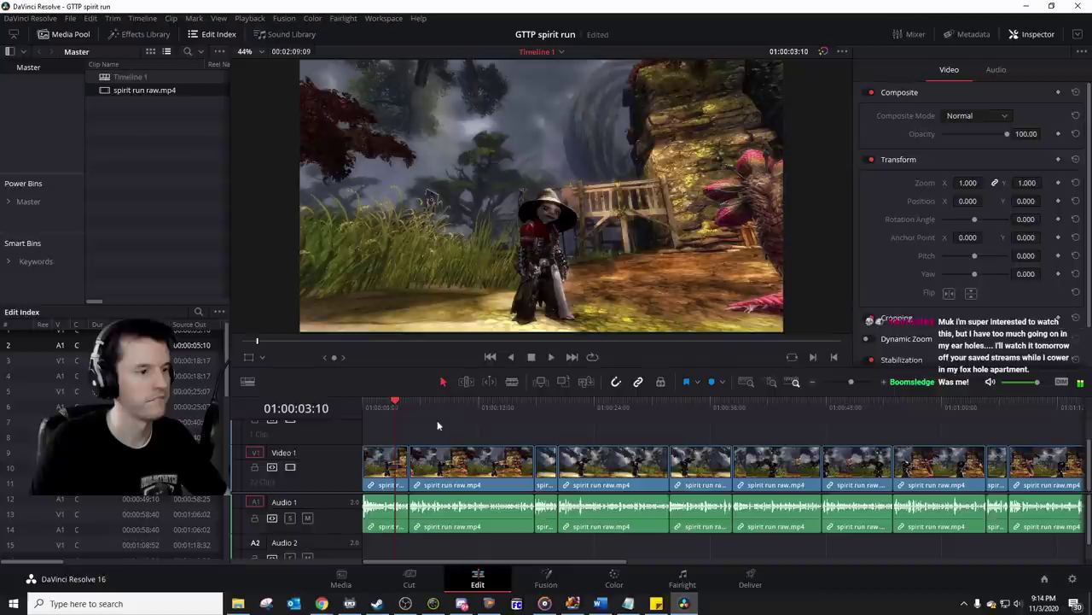
{"action": "left_click_drag", "start_coordinate": [392, 410], "coordinate": [387, 403]}
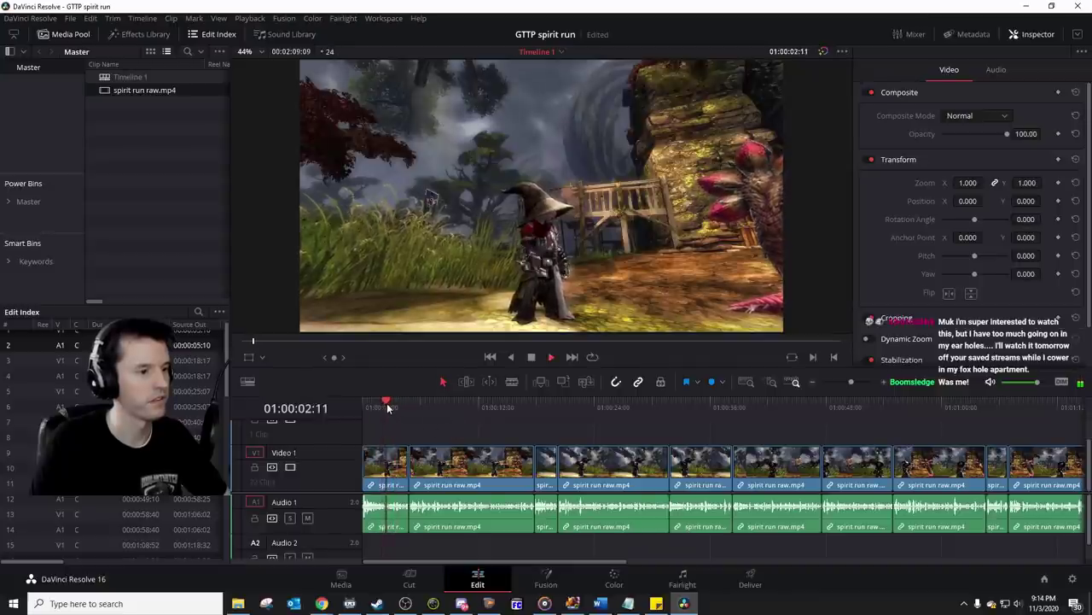
{"action": "key", "text": "space"}
{"action": "key", "text": "space"}
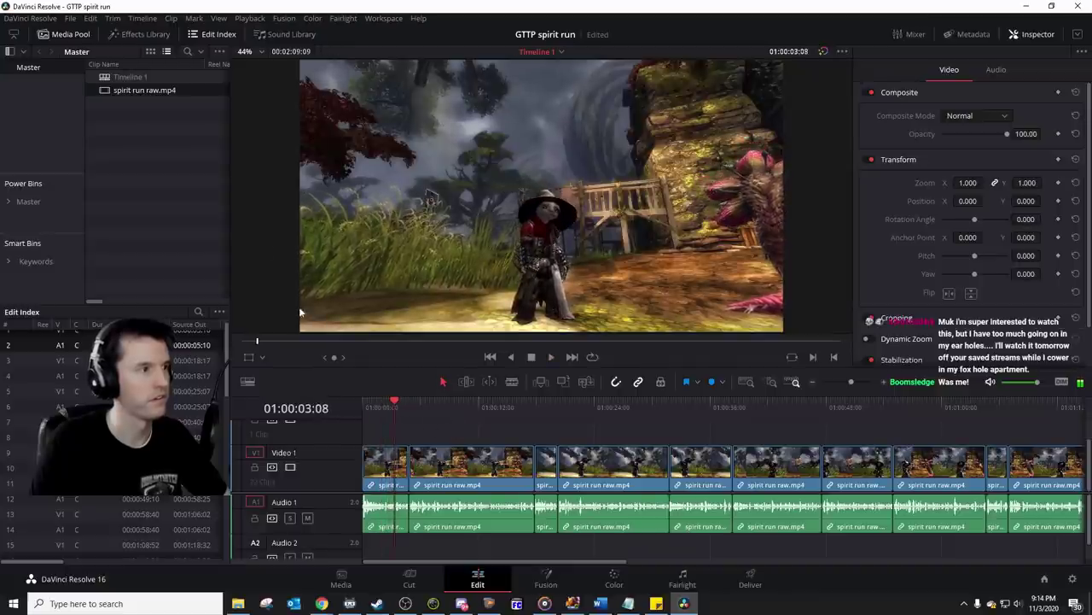
{"action": "left_click", "coordinate": [157, 35]}
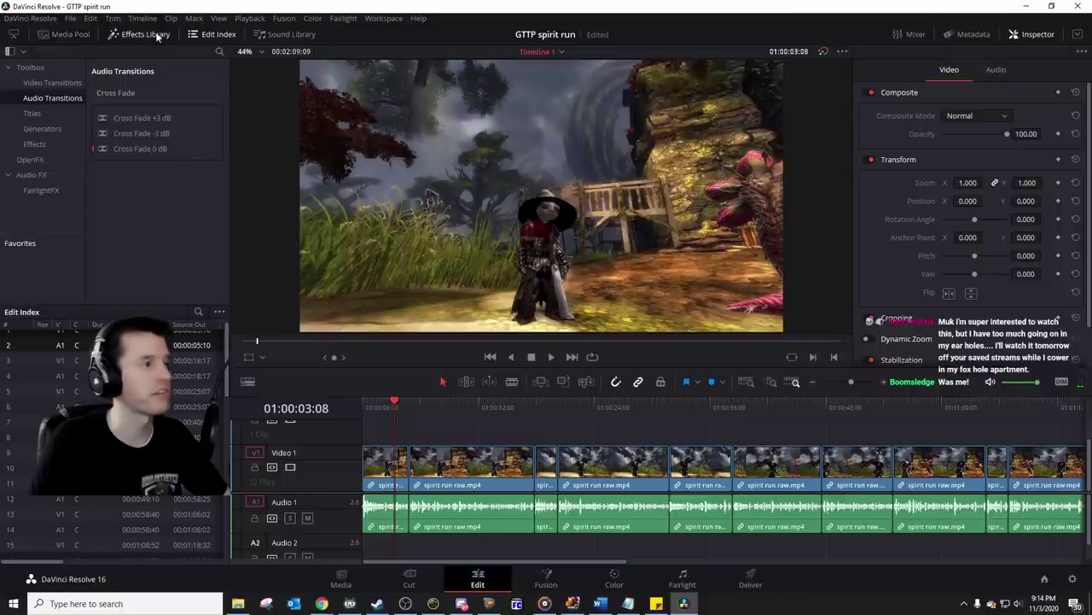
{"action": "left_click", "coordinate": [55, 114]}
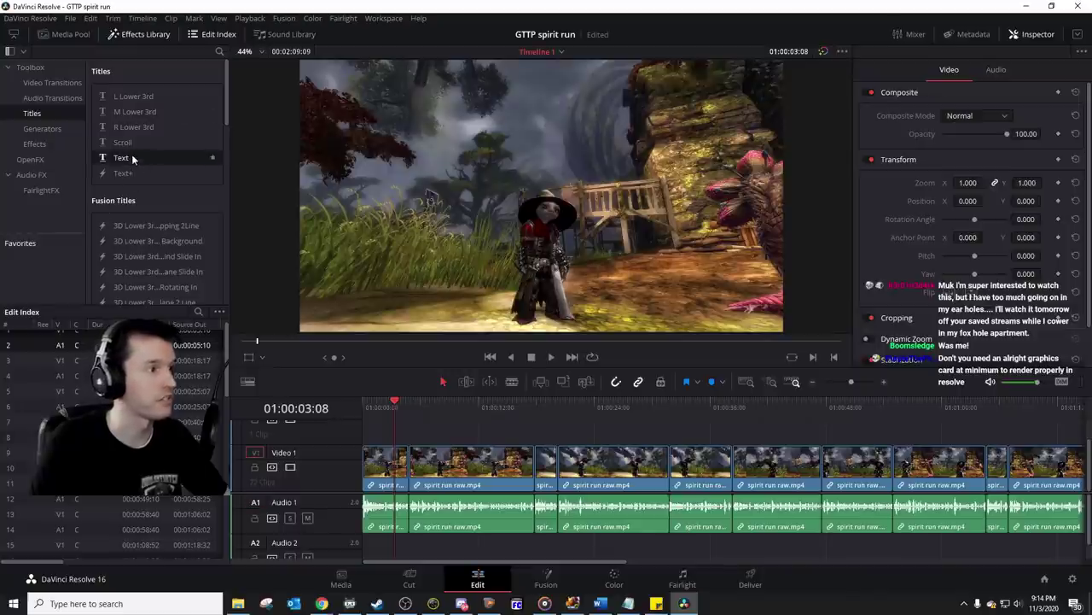
{"action": "left_click_drag", "start_coordinate": [240, 207], "coordinate": [399, 428]}
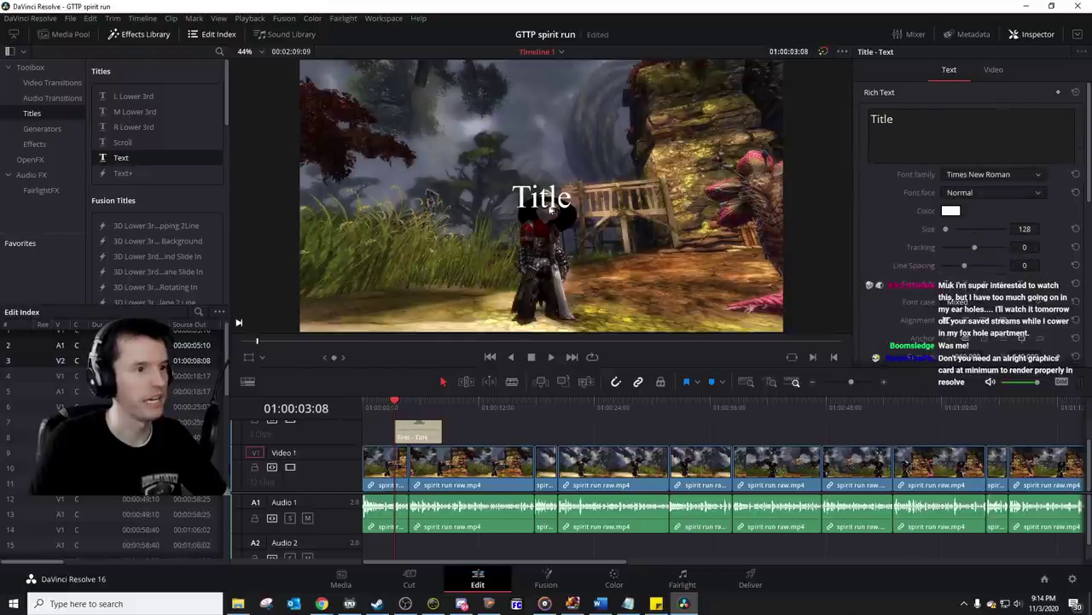
Step: Change the title's wording to "AKA Spirit Woods" and set its font family to Rockwell Extra Bold
{"action": "left_click", "coordinate": [427, 437]}
{"action": "left_click", "coordinate": [936, 122]}
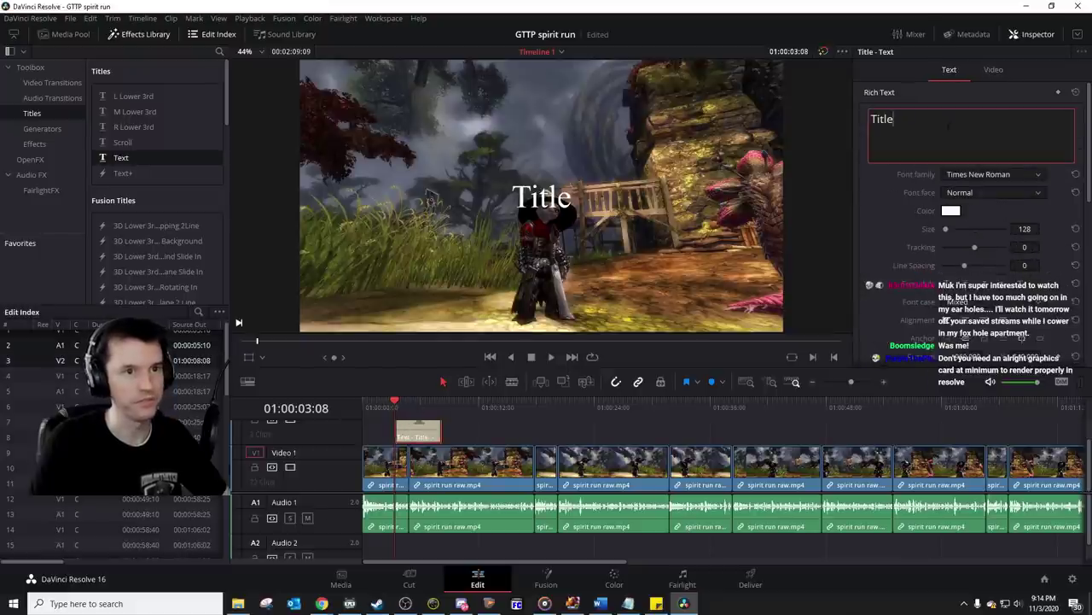
{"action": "key", "text": "ctrl+a"}
{"action": "type", "text": "AKA"}
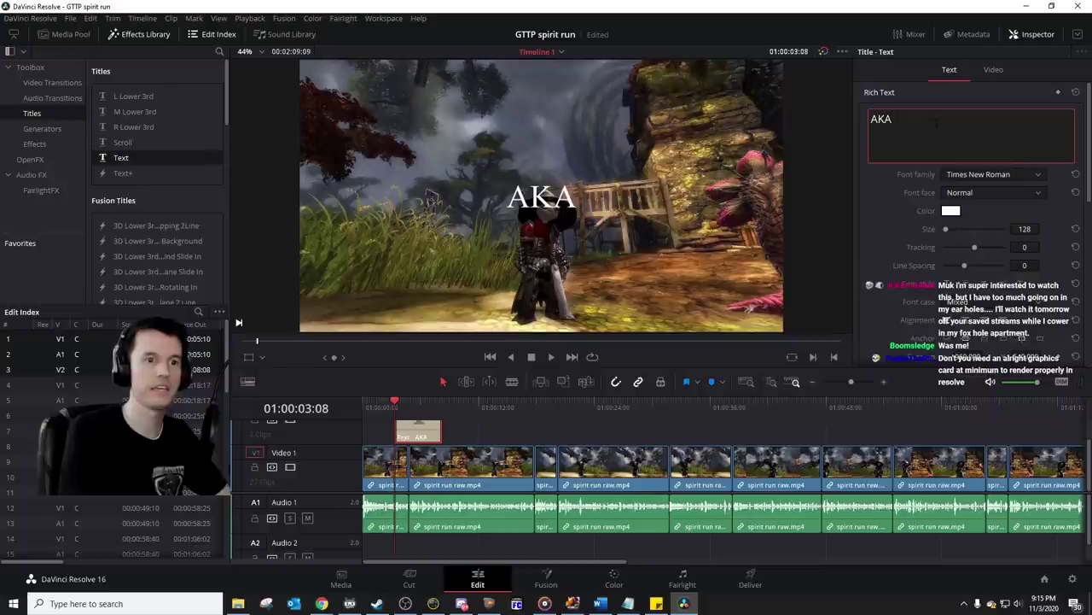
{"action": "type", "text": " Spirit Woods"}
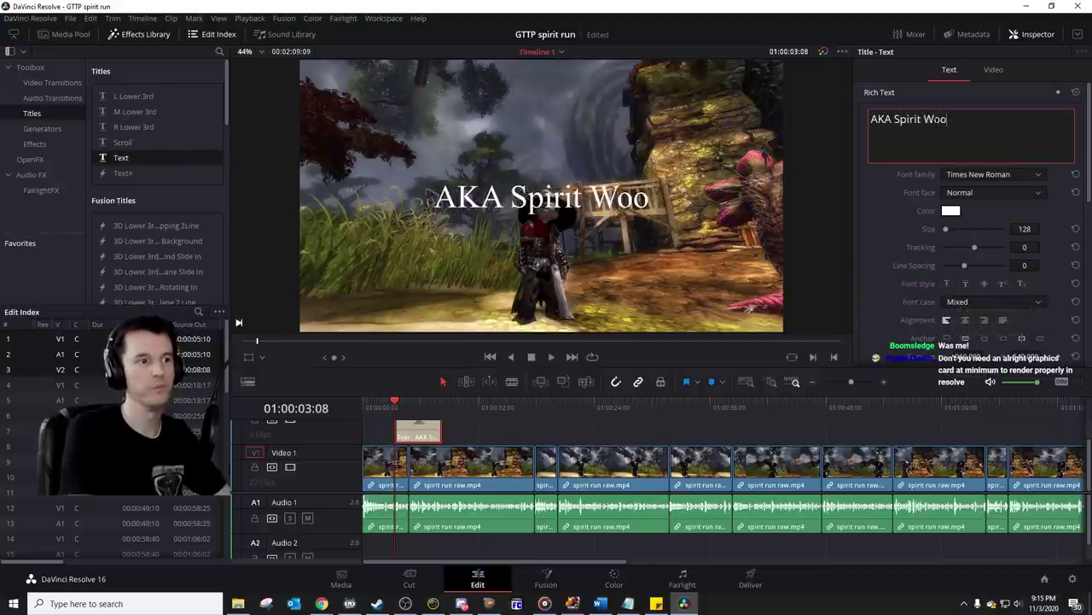
{"action": "left_click", "coordinate": [996, 177]}
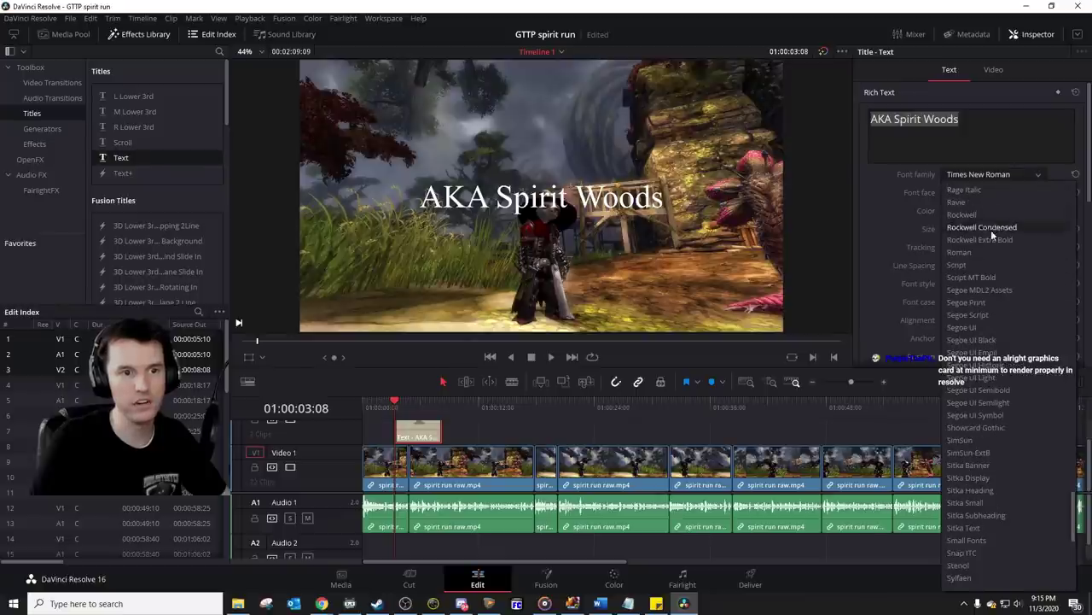
{"action": "left_click", "coordinate": [982, 240]}
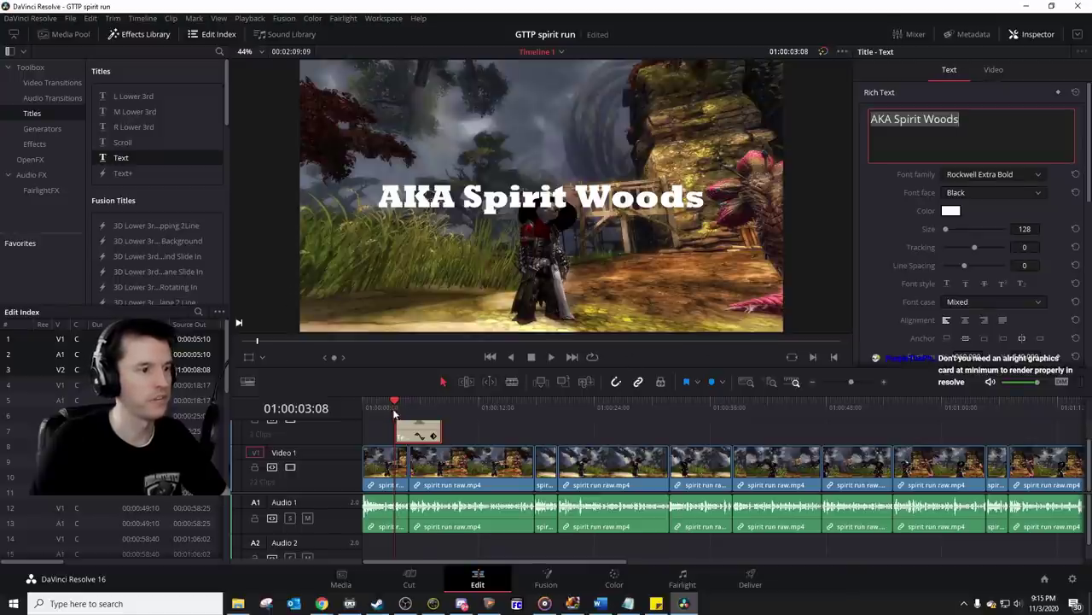
Step: Play the intro from just before the title to check its timing, and park the playhead over it at 01:00:04:20
{"action": "left_click_drag", "start_coordinate": [394, 413], "coordinate": [382, 410]}
{"action": "key", "text": "space"}
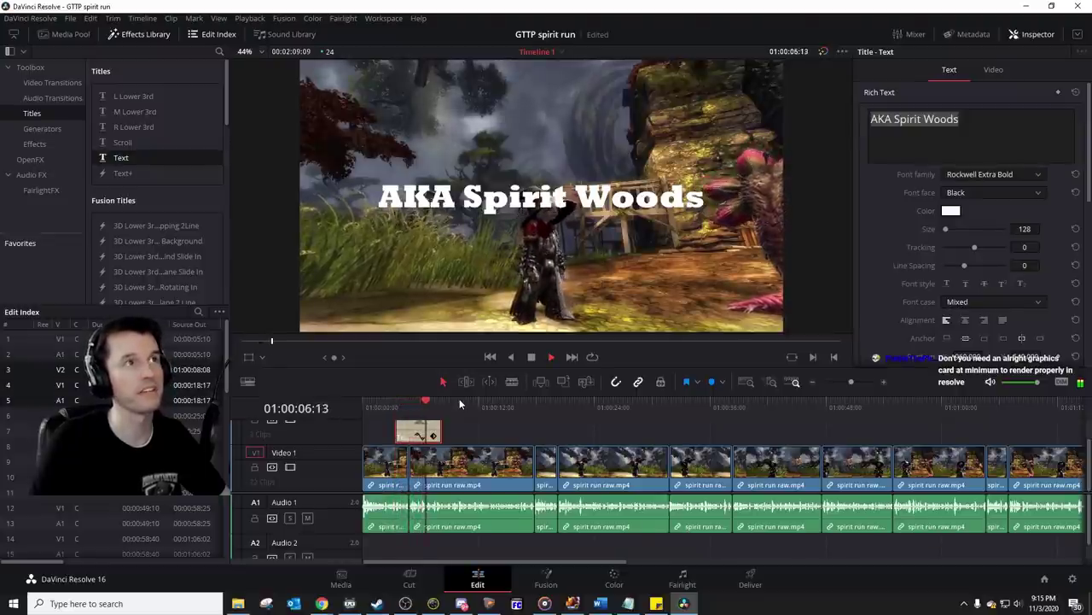
{"action": "key", "text": "space"}
{"action": "left_click", "coordinate": [410, 402]}
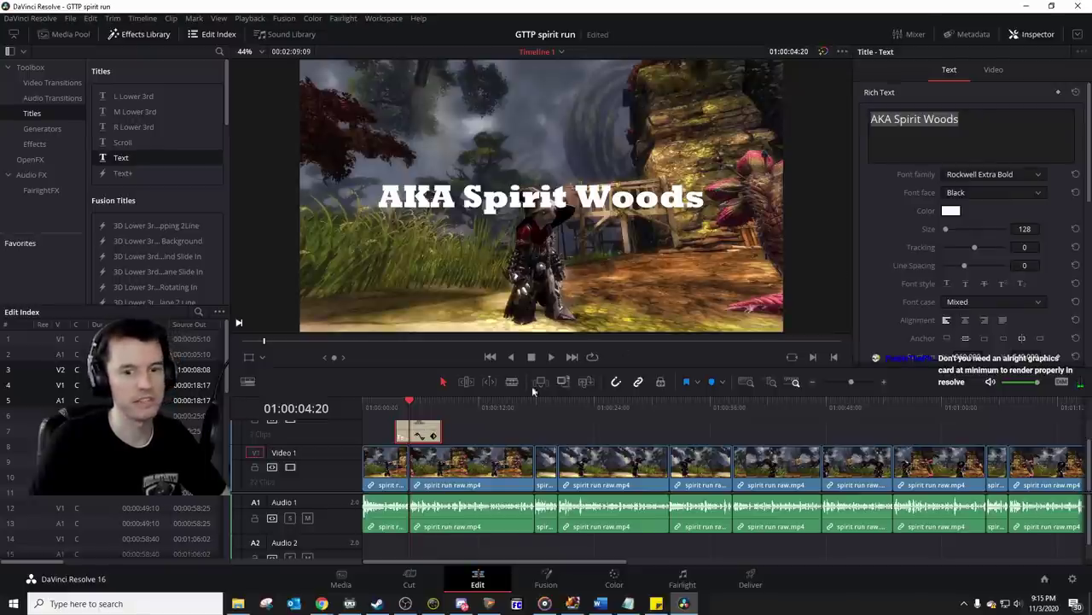
Step: Show the transform handles in the viewer and move the title to the lower right of the frame, about X 239.5, Y -402.2
{"action": "left_click", "coordinate": [247, 360]}
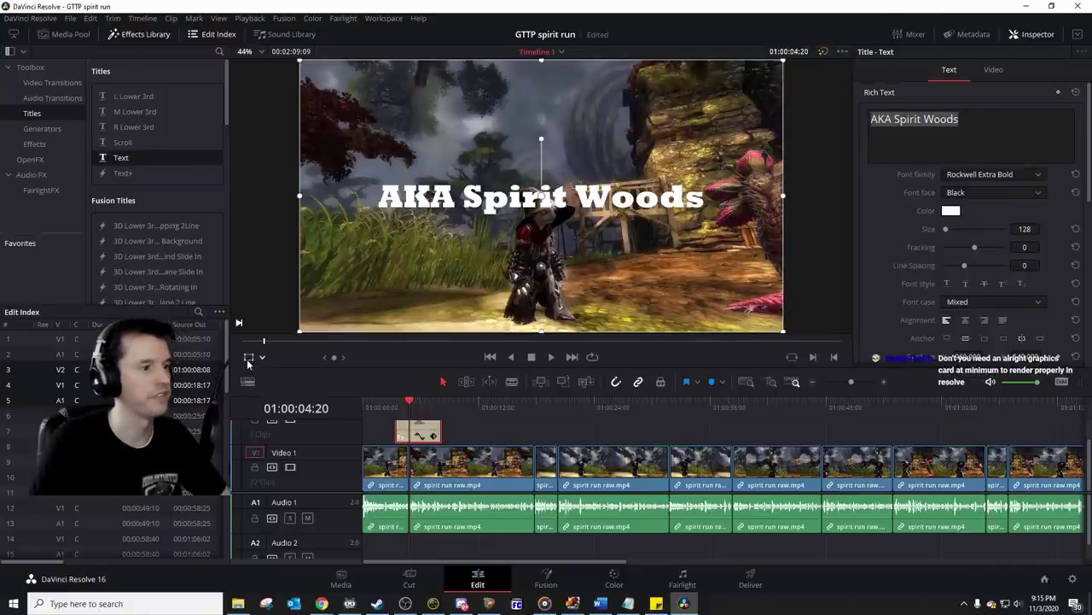
{"action": "left_click", "coordinate": [248, 360]}
{"action": "left_click", "coordinate": [248, 360]}
{"action": "left_click", "coordinate": [248, 358]}
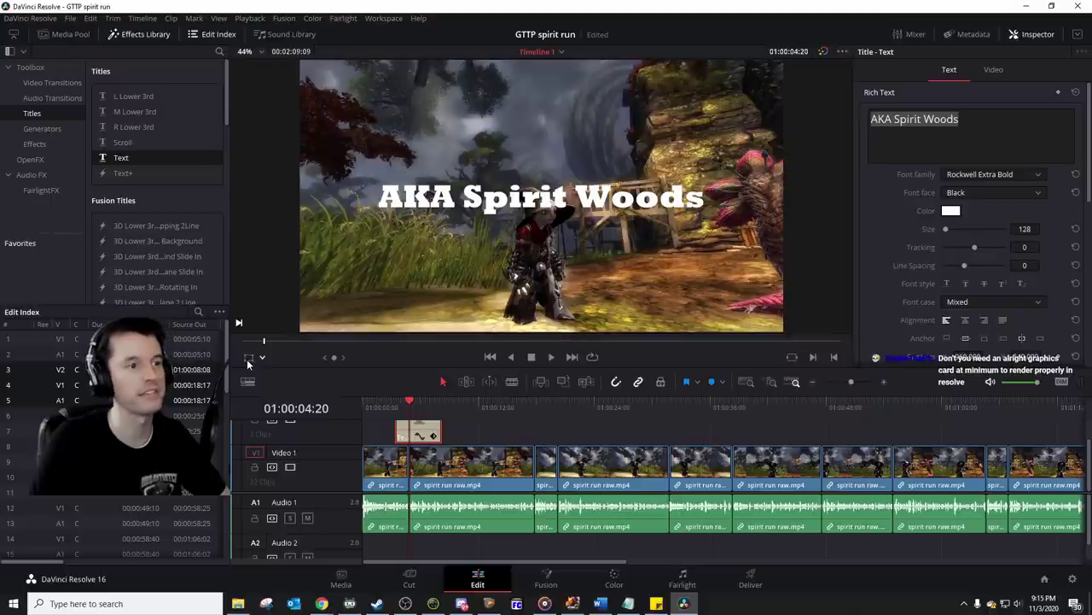
{"action": "left_click", "coordinate": [249, 358]}
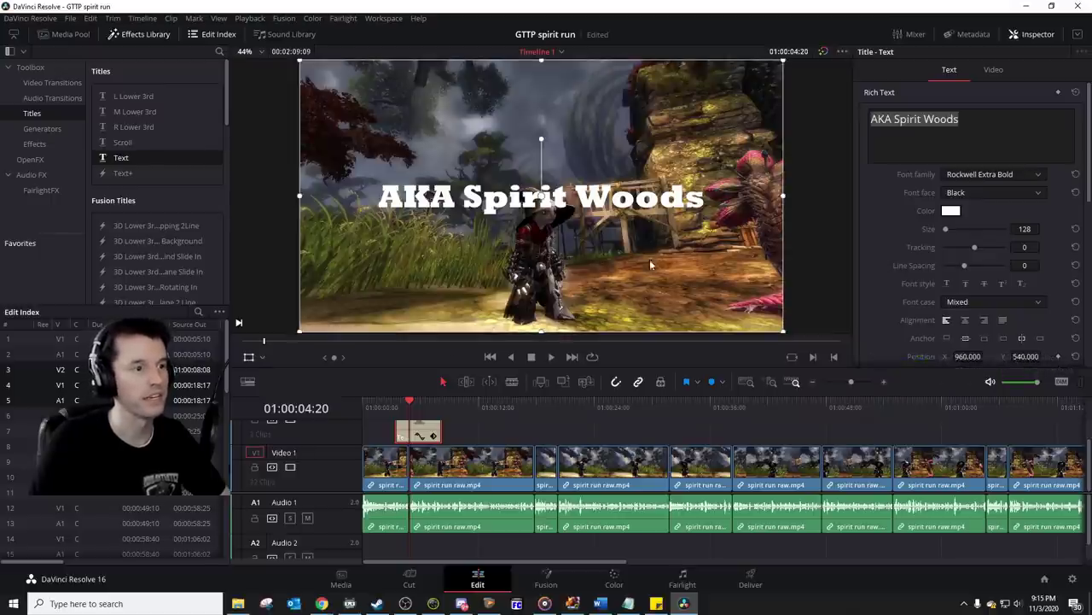
{"action": "left_click_drag", "start_coordinate": [649, 260], "coordinate": [711, 364]}
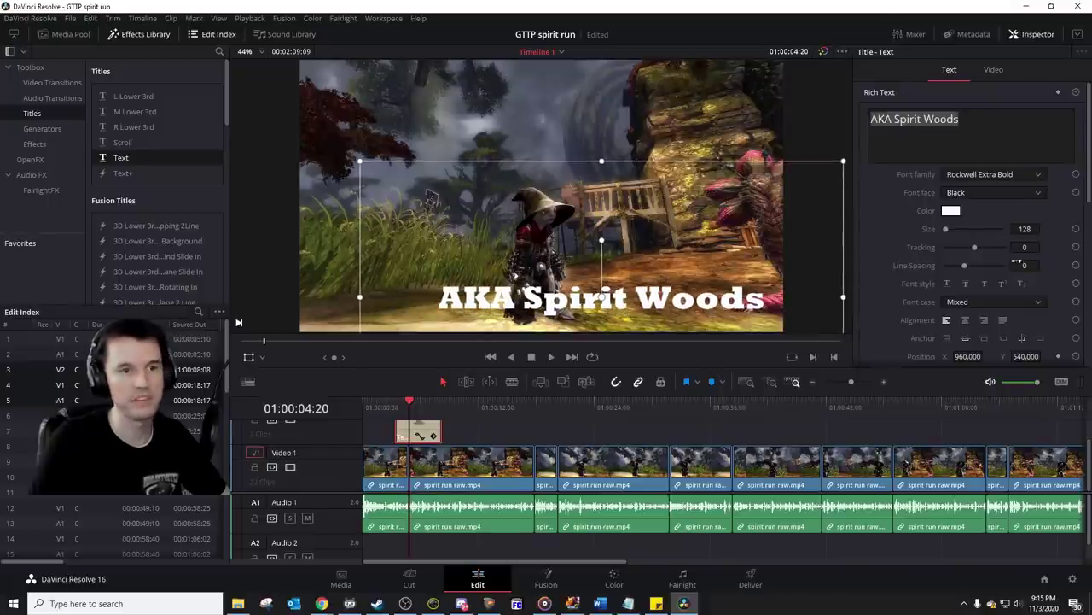
Step: Enable Dynamic Zoom on the title and play a short stretch to preview the motion
{"action": "scroll", "coordinate": [1017, 264], "scroll_direction": "down", "scroll_amount": 4}
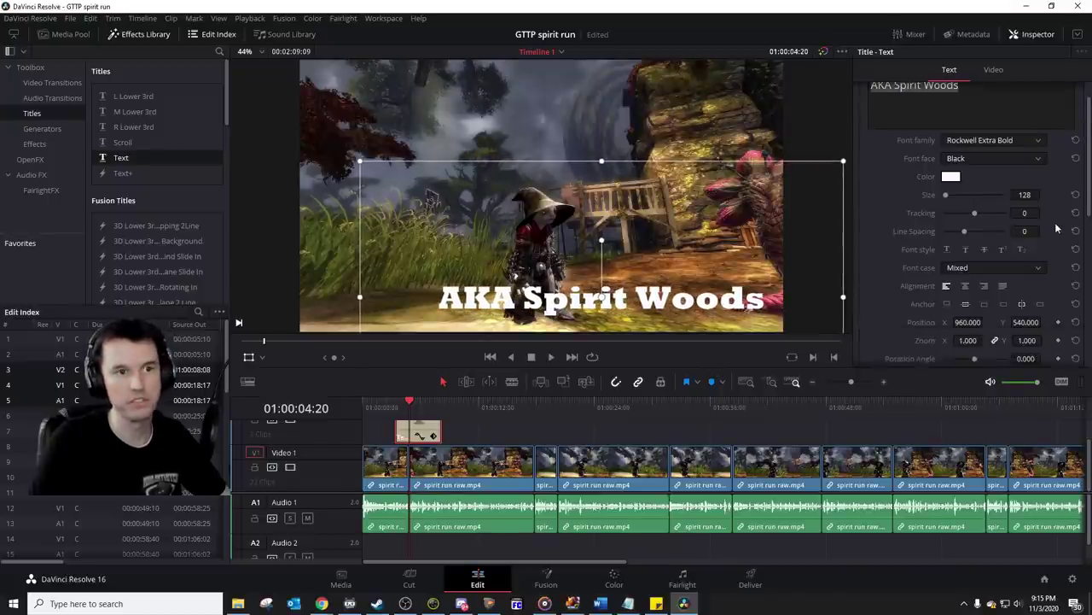
{"action": "scroll", "coordinate": [996, 75], "scroll_direction": "up", "scroll_amount": 4}
{"action": "left_click", "coordinate": [993, 70]}
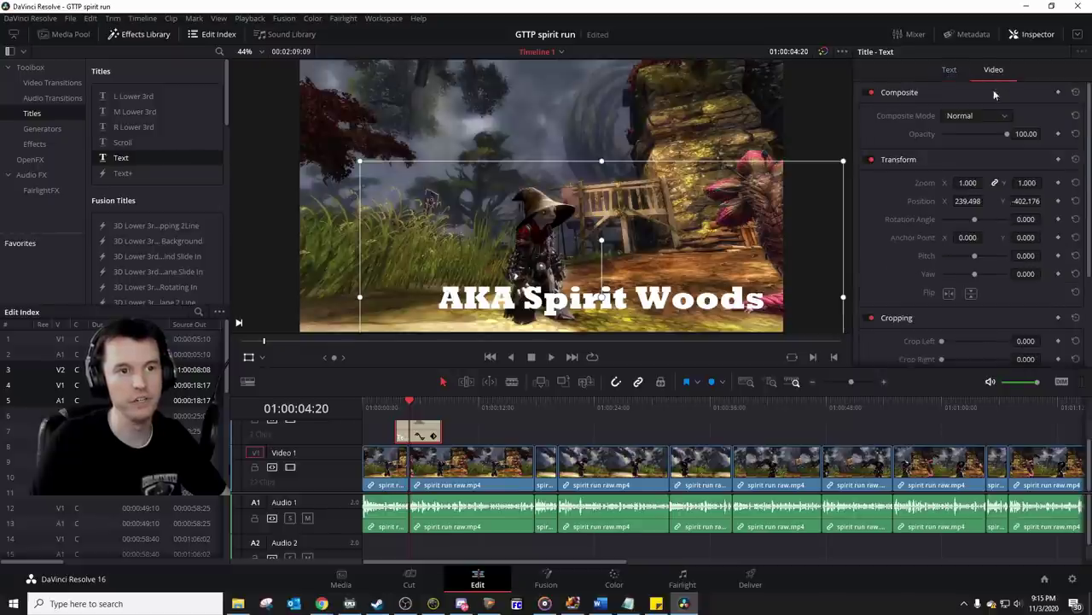
{"action": "scroll", "coordinate": [1002, 202], "scroll_direction": "down", "scroll_amount": 3}
{"action": "scroll", "coordinate": [998, 212], "scroll_direction": "down", "scroll_amount": 1}
{"action": "left_click", "coordinate": [870, 311]}
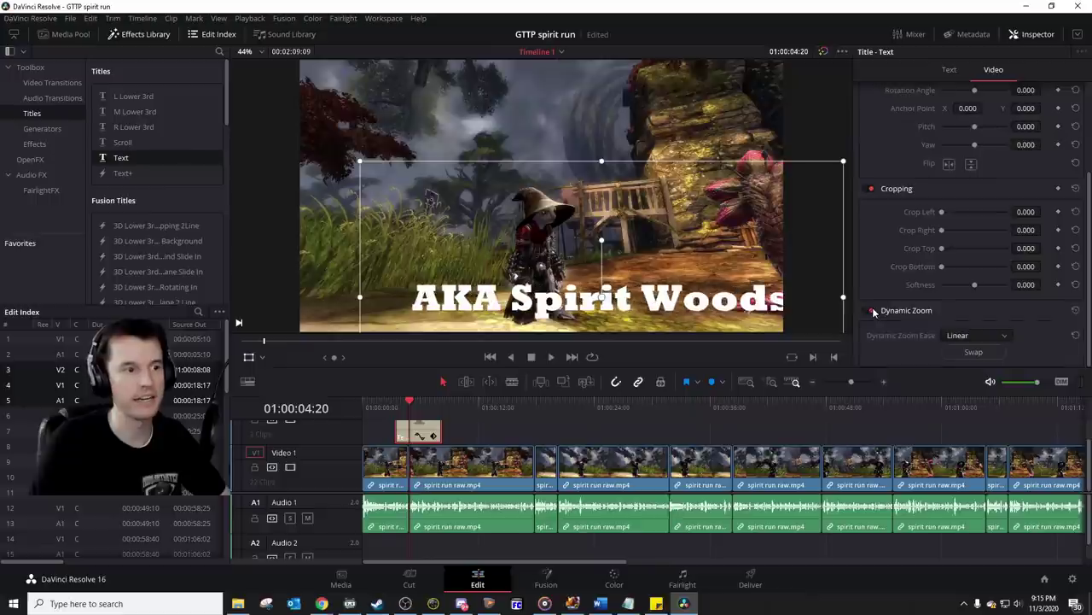
{"action": "key", "text": "space"}
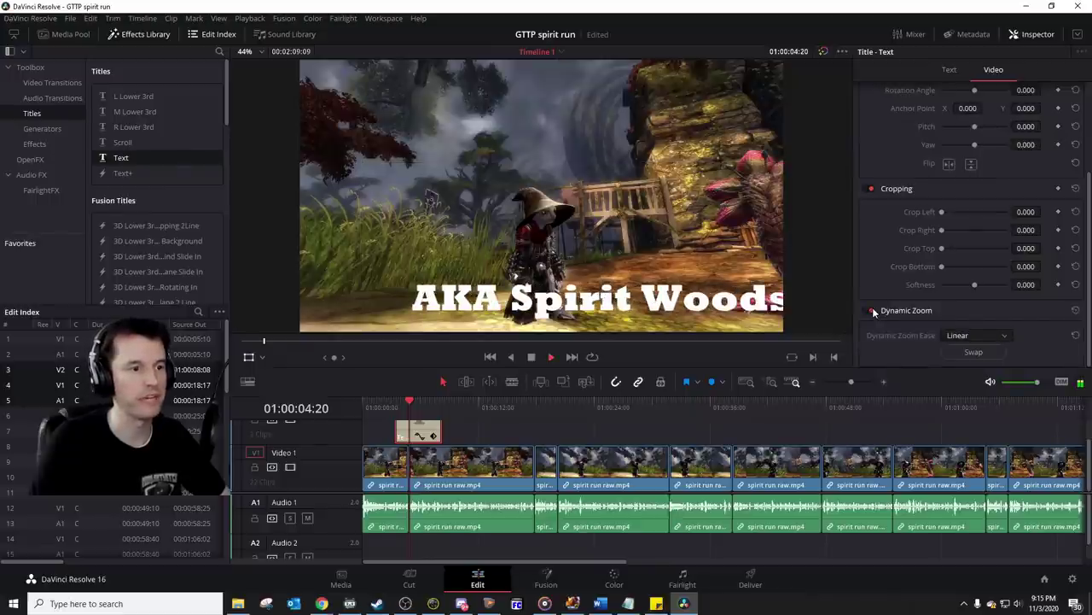
{"action": "key", "text": "space"}
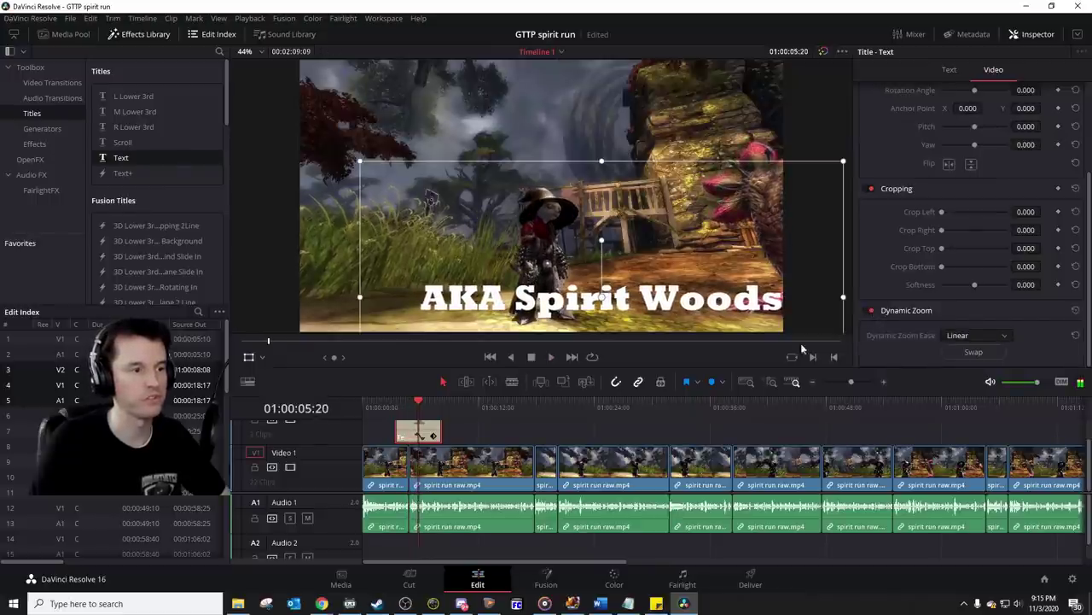
Step: Swap the direction of the title's dynamic zoom and play the title again
{"action": "left_click", "coordinate": [406, 412]}
{"action": "left_click", "coordinate": [988, 355]}
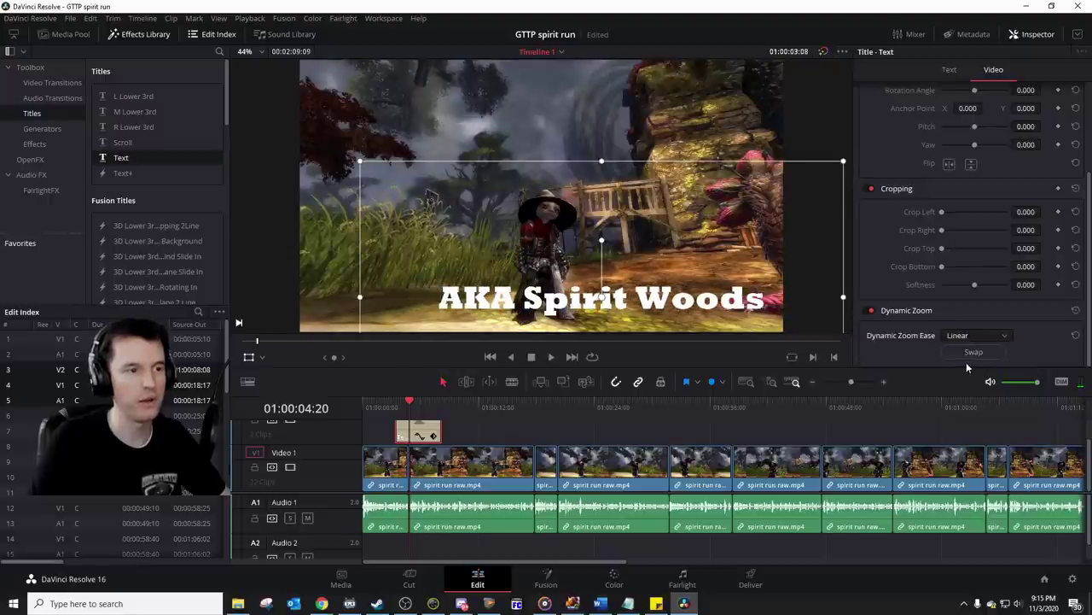
{"action": "key", "text": "space"}
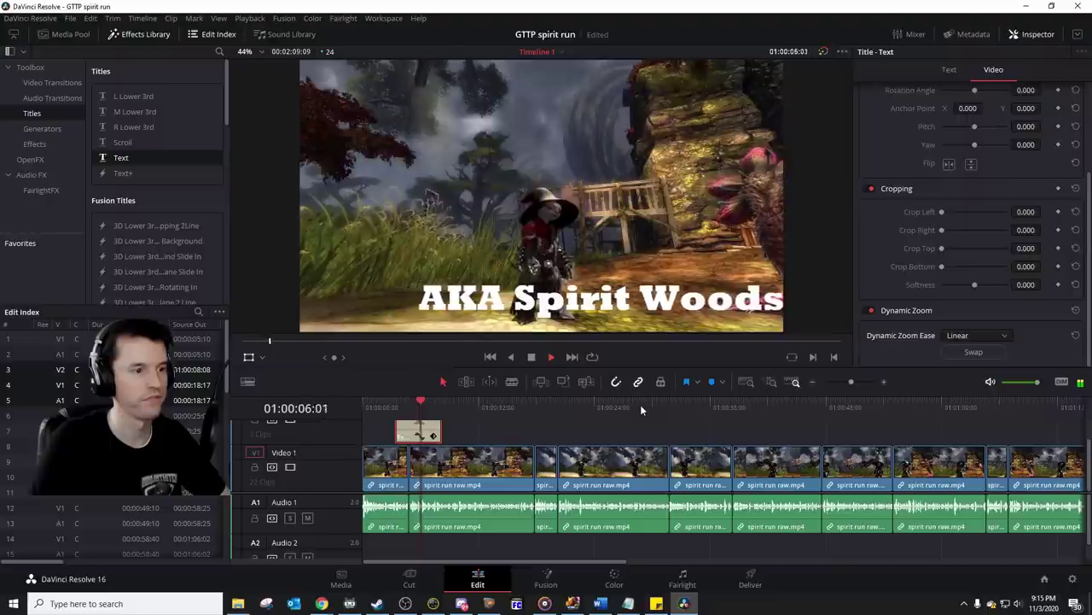
Step: Scale the AKA Spirit Woods title down to a zoom of 0.830 and play back the end of its clip
{"action": "key", "text": "space"}
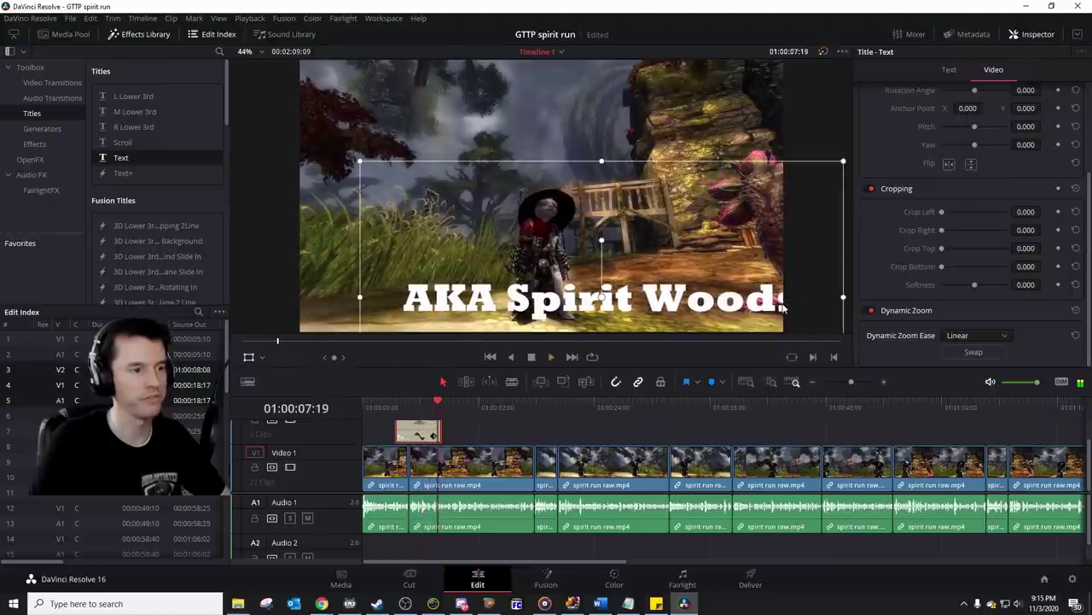
{"action": "scroll", "coordinate": [1033, 190], "scroll_direction": "up", "scroll_amount": 2}
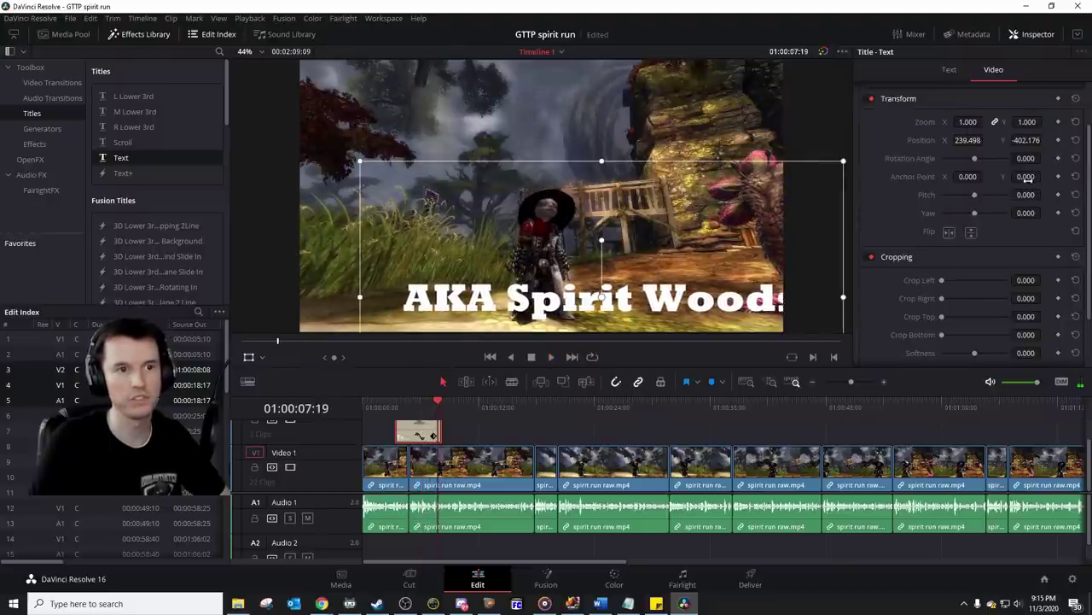
{"action": "left_click_drag", "start_coordinate": [1037, 122], "coordinate": [1023, 123]}
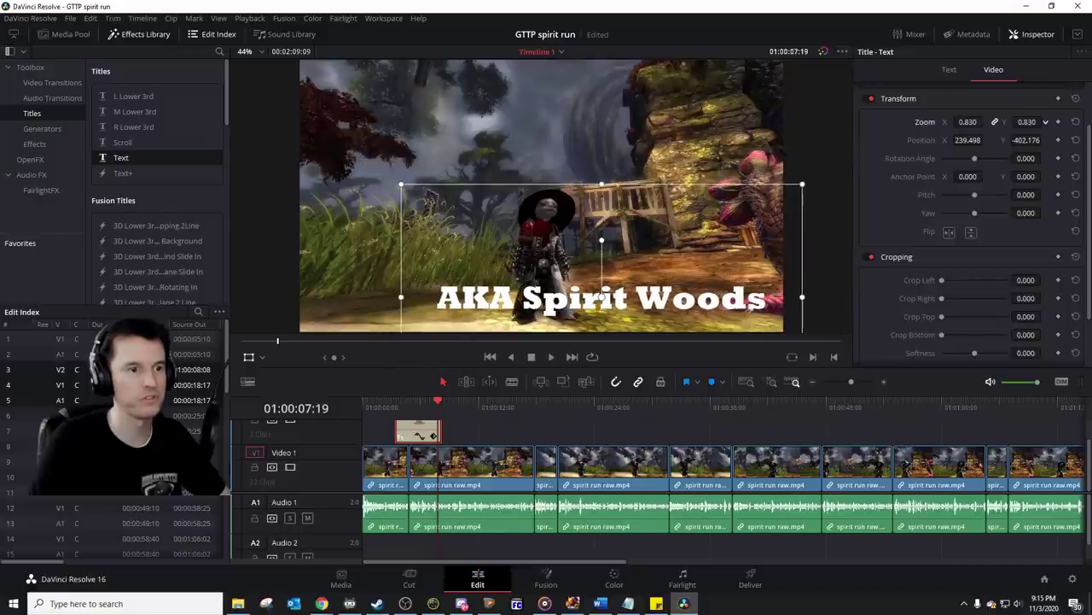
{"action": "key", "text": "space"}
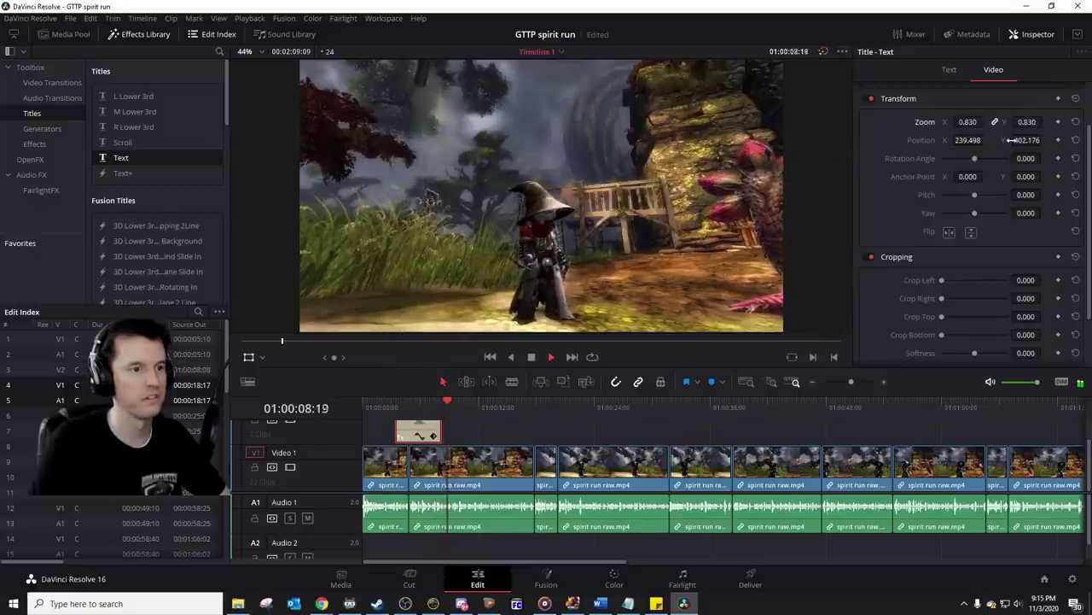
{"action": "left_click", "coordinate": [450, 409]}
{"action": "left_click", "coordinate": [439, 412]}
{"action": "key", "text": "space"}
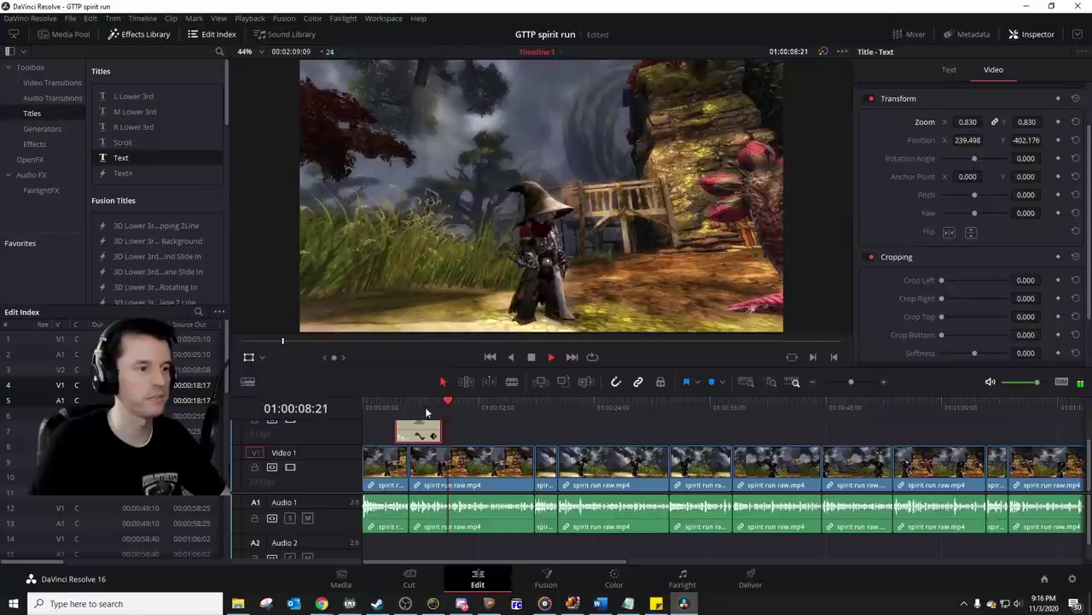
Step: Add a Cross Dissolve transition to the start of the title clip on Video 2 and play back the fade-in
{"action": "left_click", "coordinate": [395, 408]}
{"action": "left_click", "coordinate": [880, 382]}
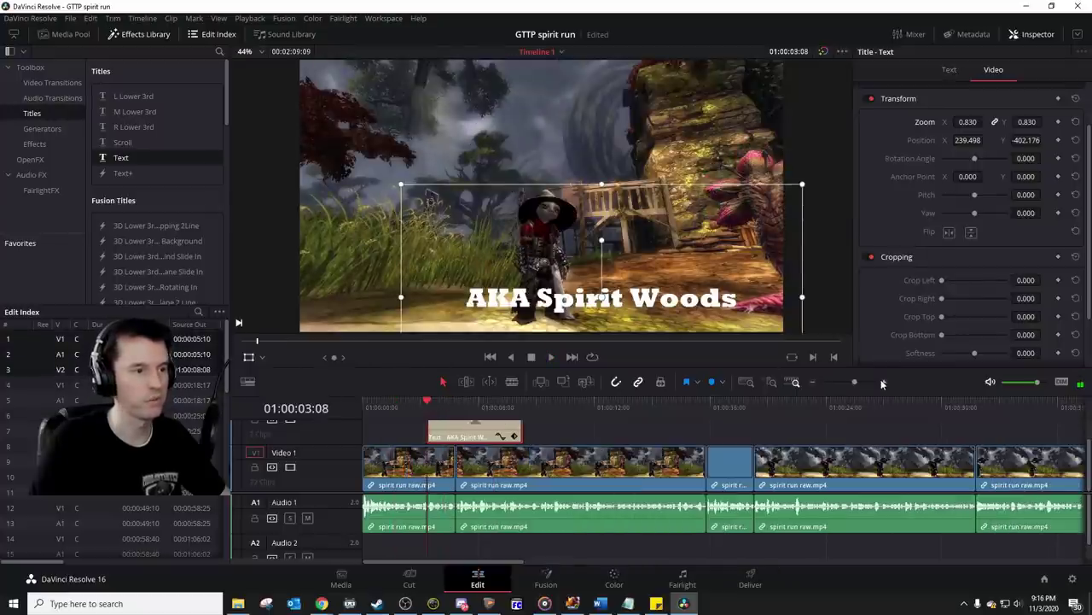
{"action": "left_click_drag", "start_coordinate": [755, 384], "coordinate": [751, 364]}
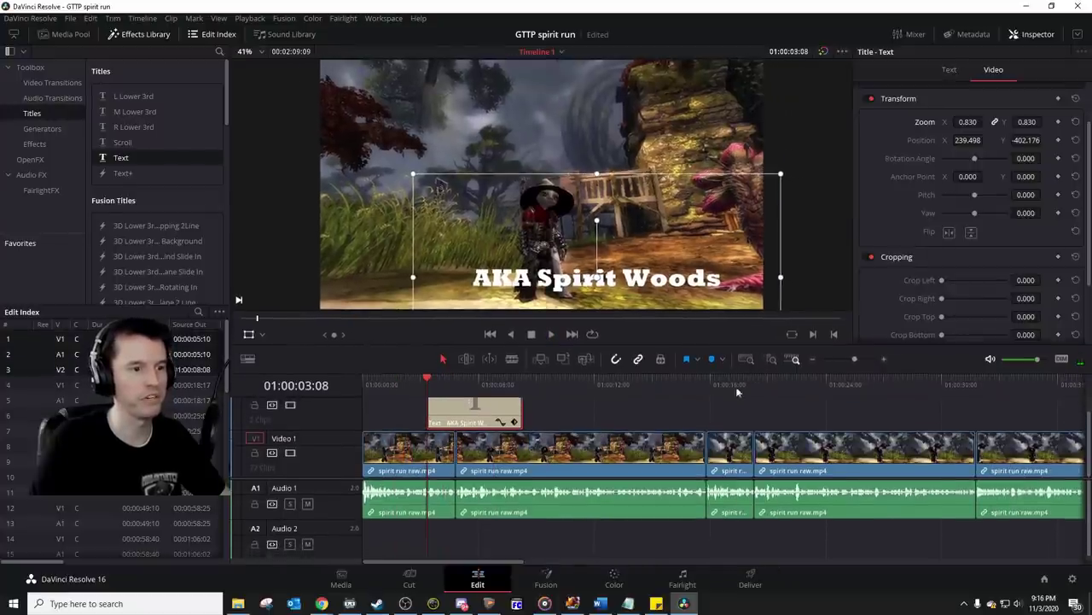
{"action": "scroll", "coordinate": [689, 478], "scroll_direction": "up", "scroll_amount": 2}
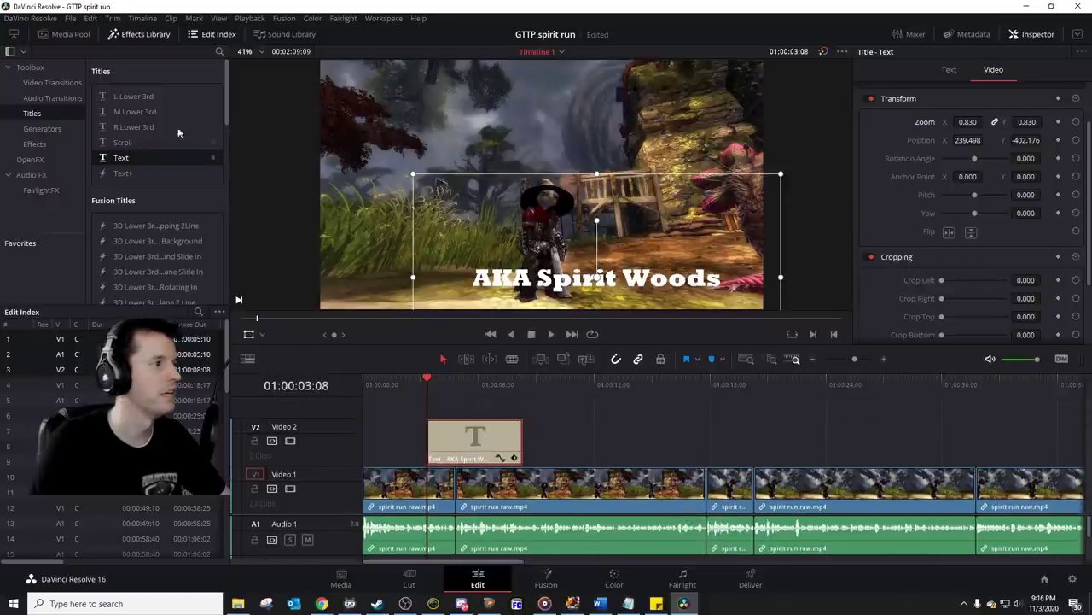
{"action": "left_click", "coordinate": [49, 83]}
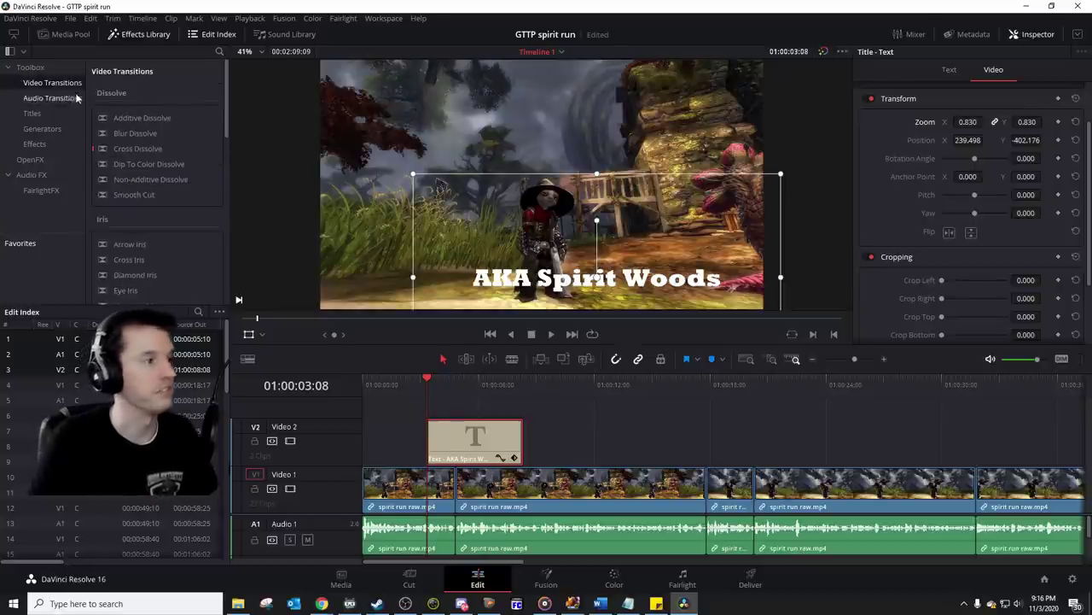
{"action": "left_click", "coordinate": [140, 151]}
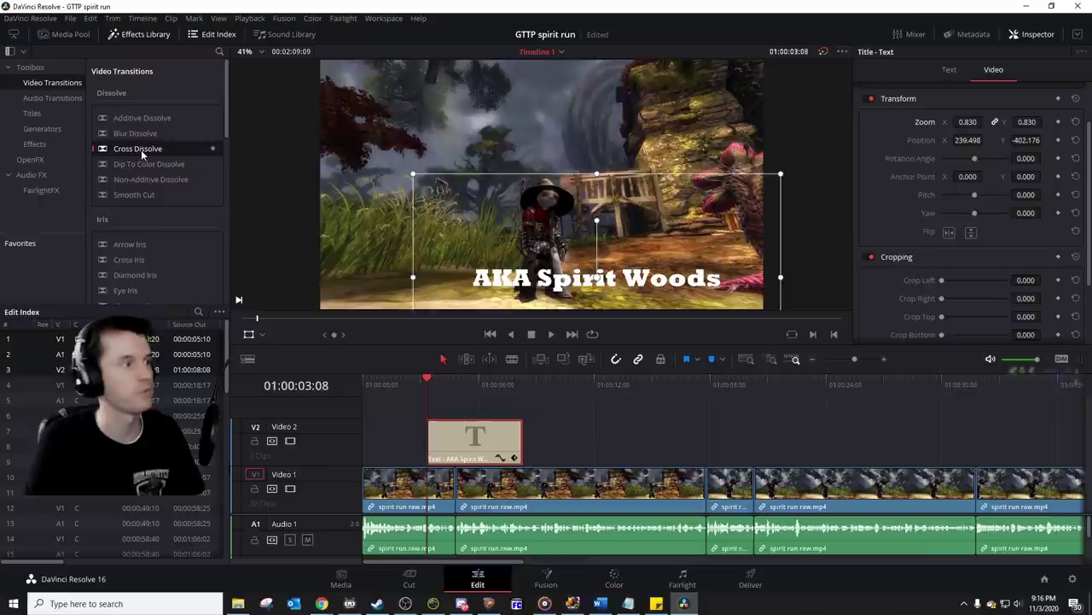
{"action": "left_click", "coordinate": [437, 437]}
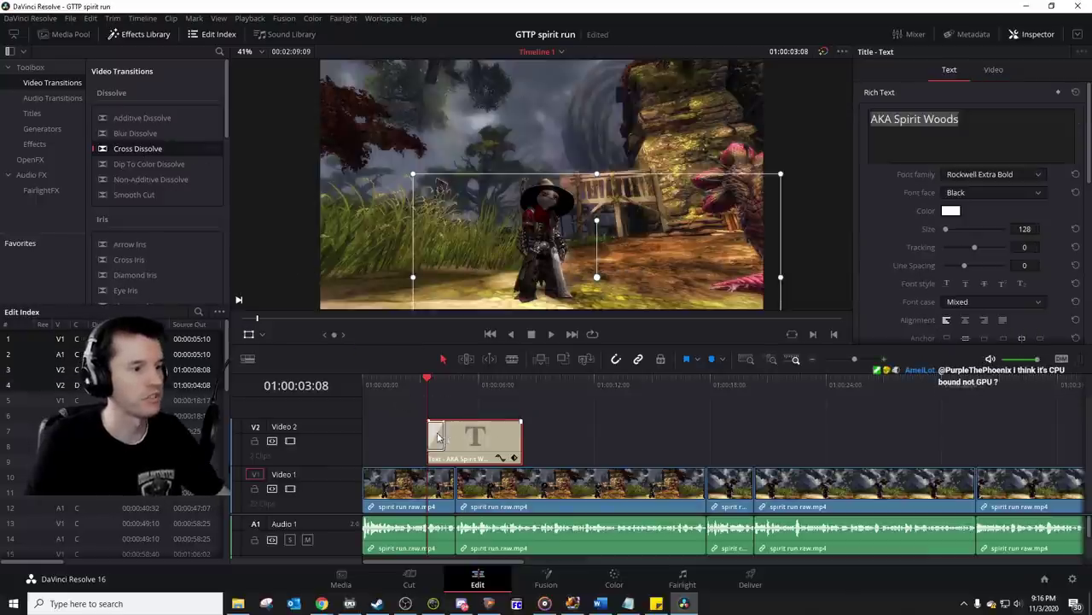
{"action": "left_click", "coordinate": [408, 381]}
{"action": "key", "text": "space"}
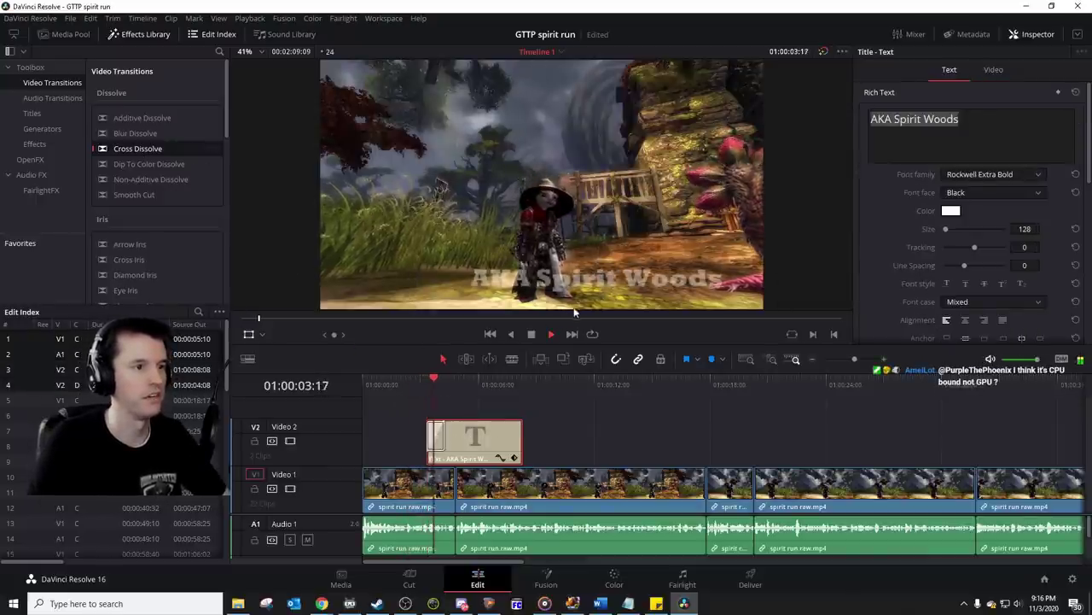
{"action": "key", "text": "space"}
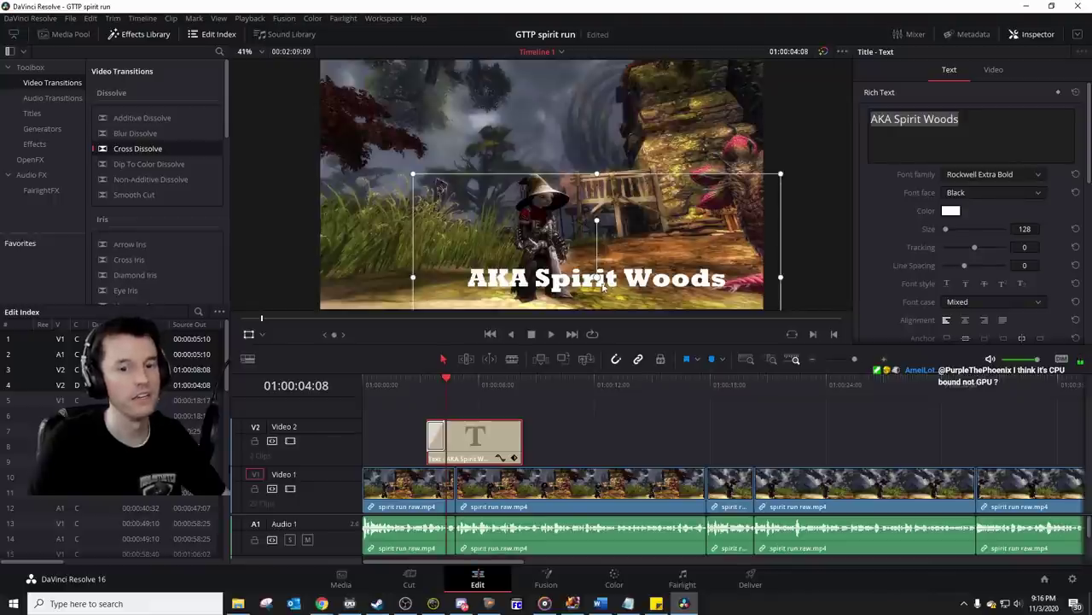
Step: Apply Blur Dissolve transitions to the start and end of the title clip and play the title through
{"action": "left_click", "coordinate": [133, 135]}
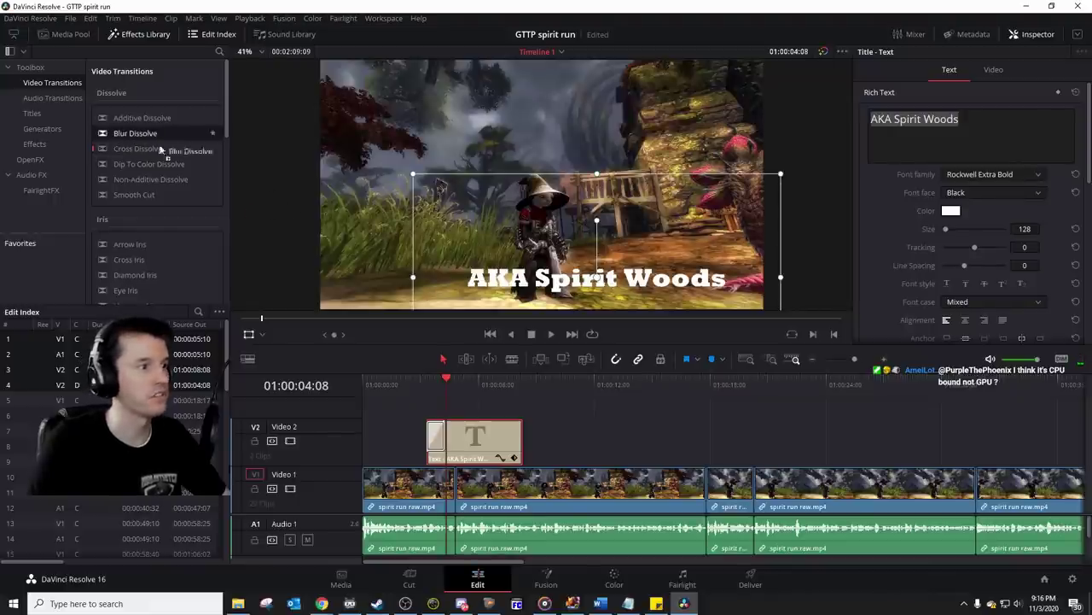
{"action": "left_click_drag", "start_coordinate": [160, 150], "coordinate": [435, 440]}
{"action": "left_click_drag", "start_coordinate": [171, 150], "coordinate": [517, 440]}
{"action": "left_click", "coordinate": [388, 391]}
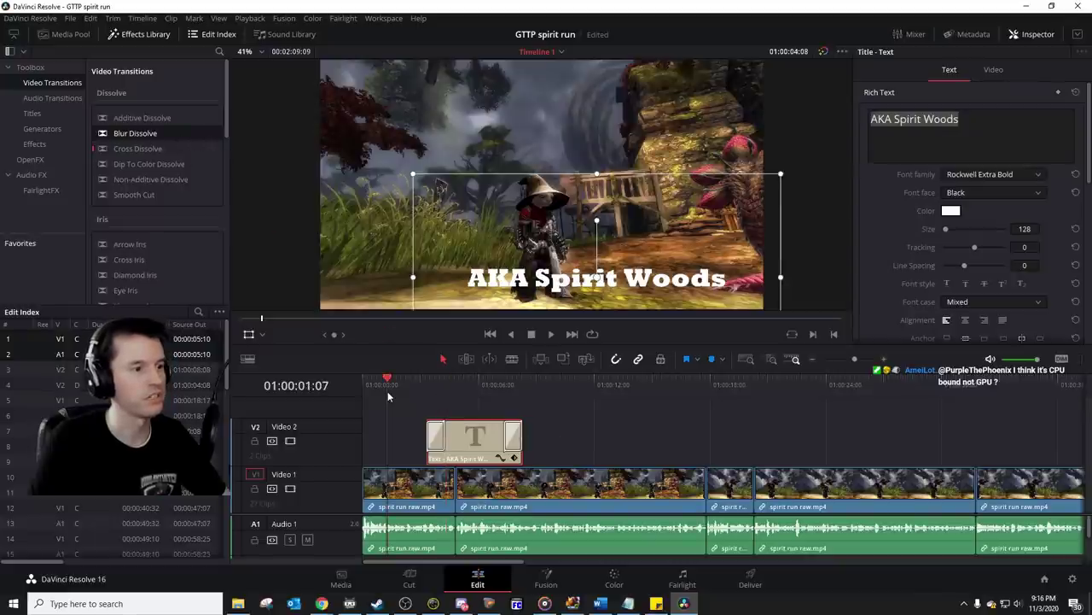
{"action": "key", "text": "space"}
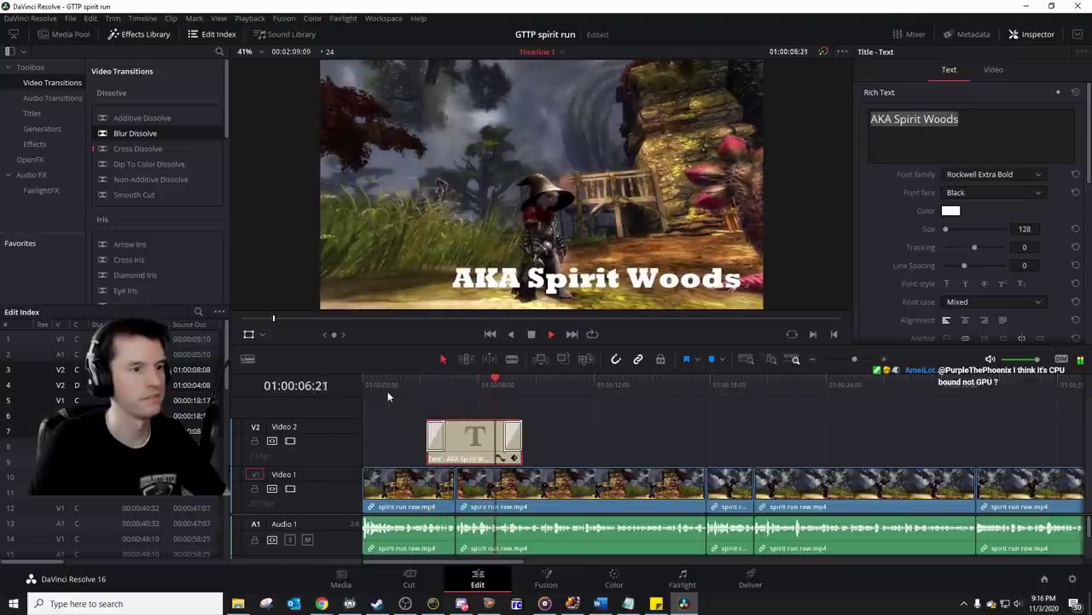
{"action": "key", "text": "space"}
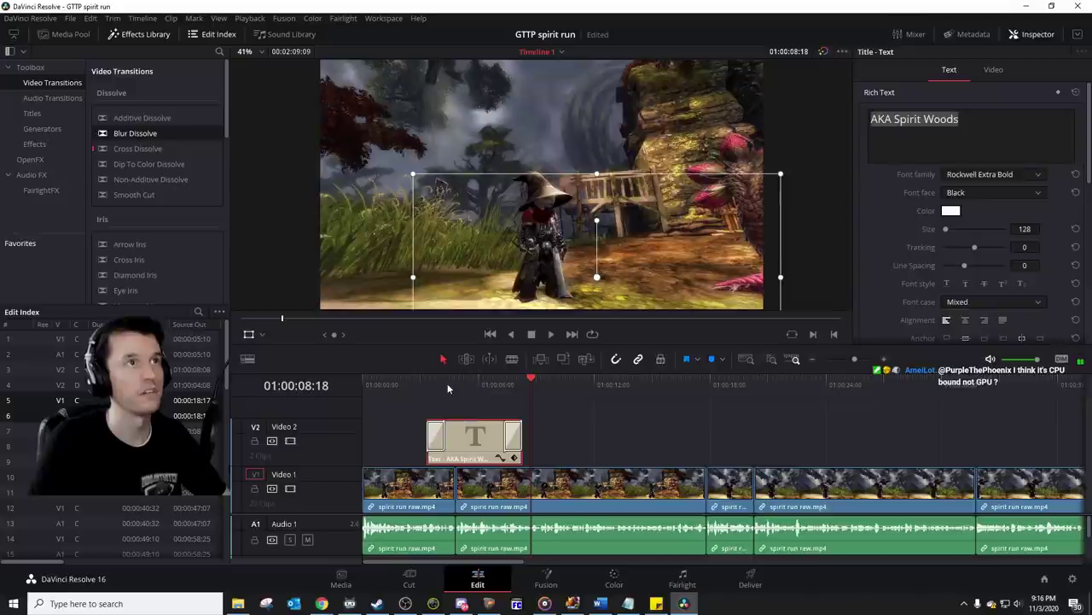
Step: Set the title's drop shadow X offset to 18 and play back the whole title
{"action": "left_click", "coordinate": [456, 394]}
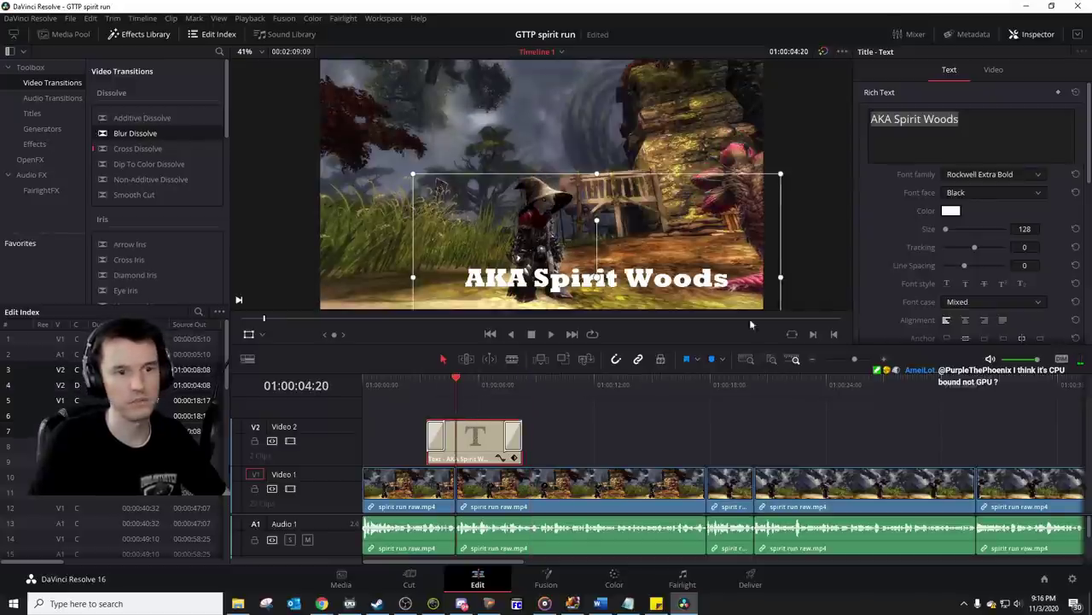
{"action": "scroll", "coordinate": [1051, 215], "scroll_direction": "down", "scroll_amount": 5}
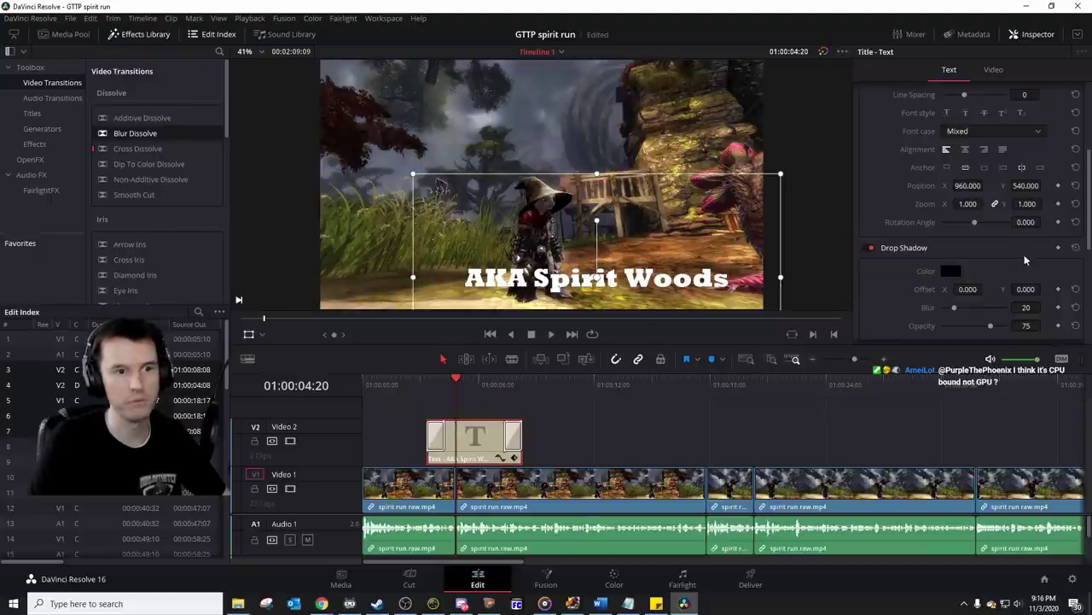
{"action": "scroll", "coordinate": [969, 247], "scroll_direction": "down", "scroll_amount": 2}
{"action": "scroll", "coordinate": [969, 247], "scroll_direction": "up", "scroll_amount": 1}
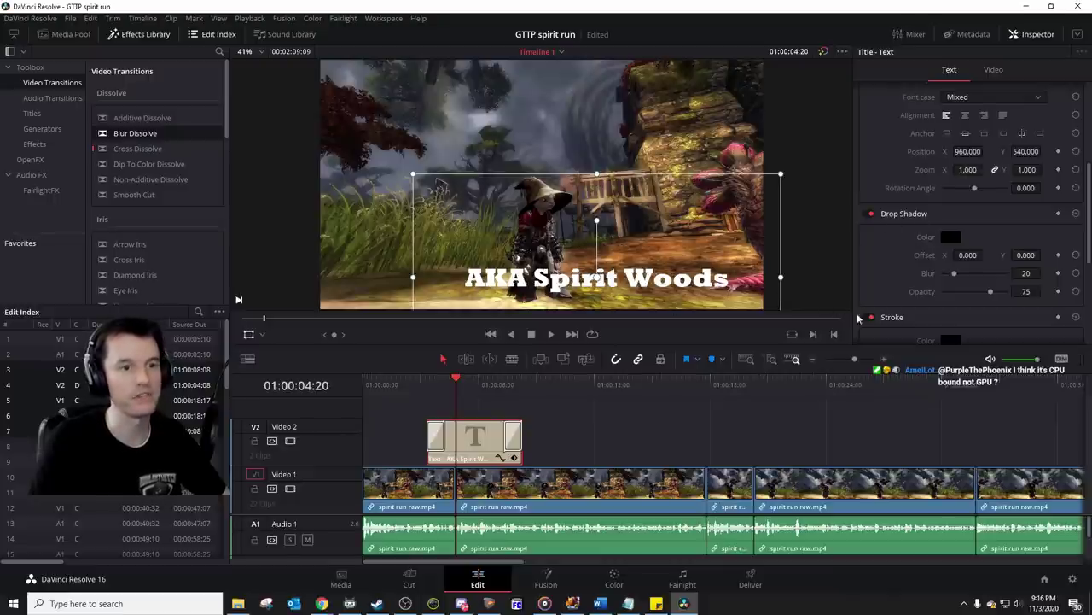
{"action": "left_click_drag", "start_coordinate": [974, 256], "coordinate": [986, 254]}
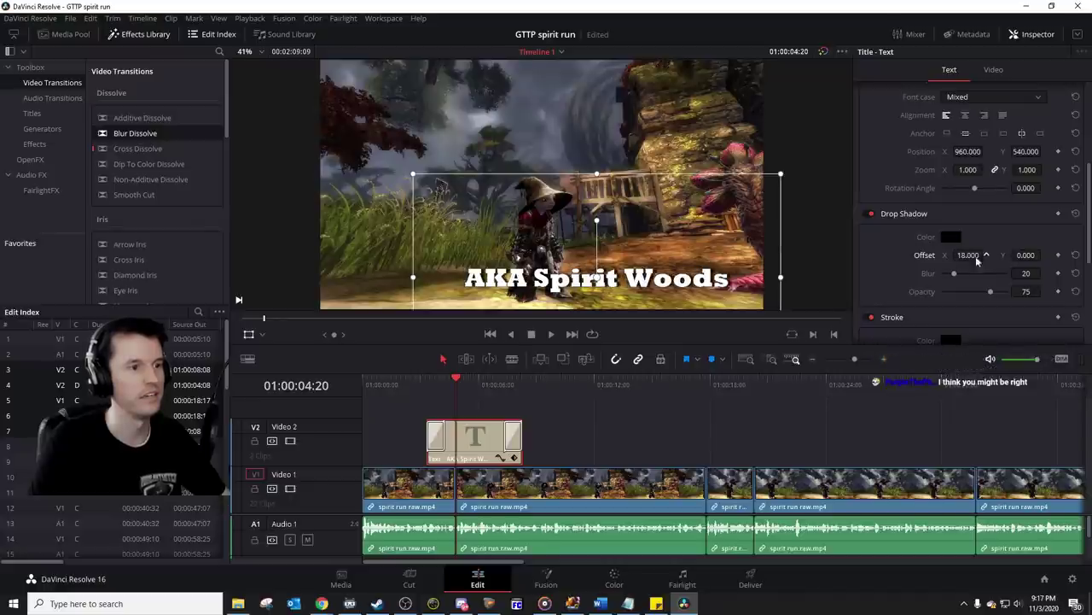
{"action": "left_click", "coordinate": [417, 389]}
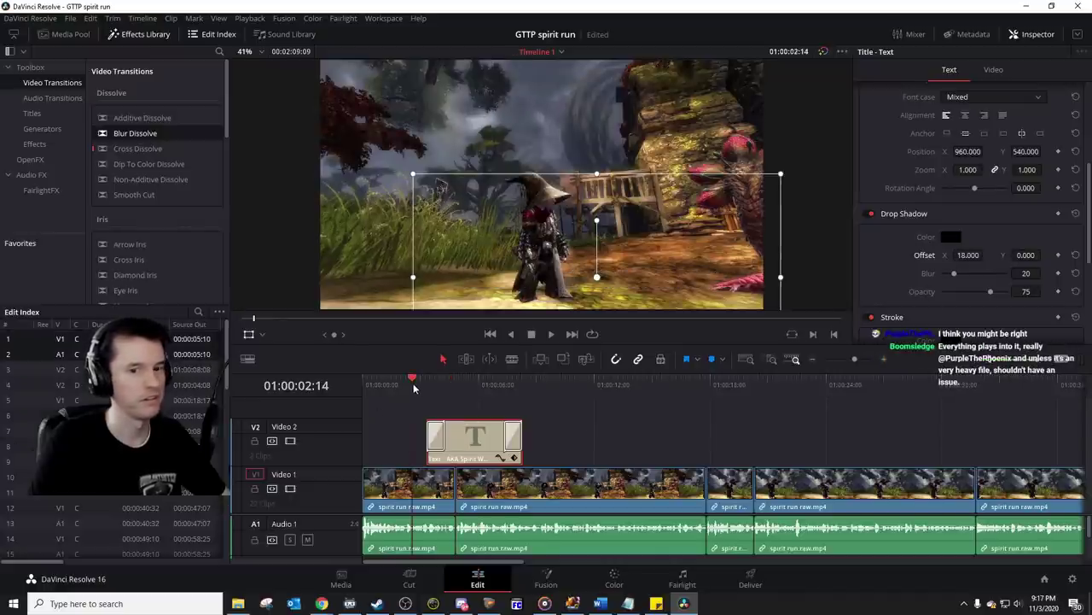
{"action": "key", "text": "space"}
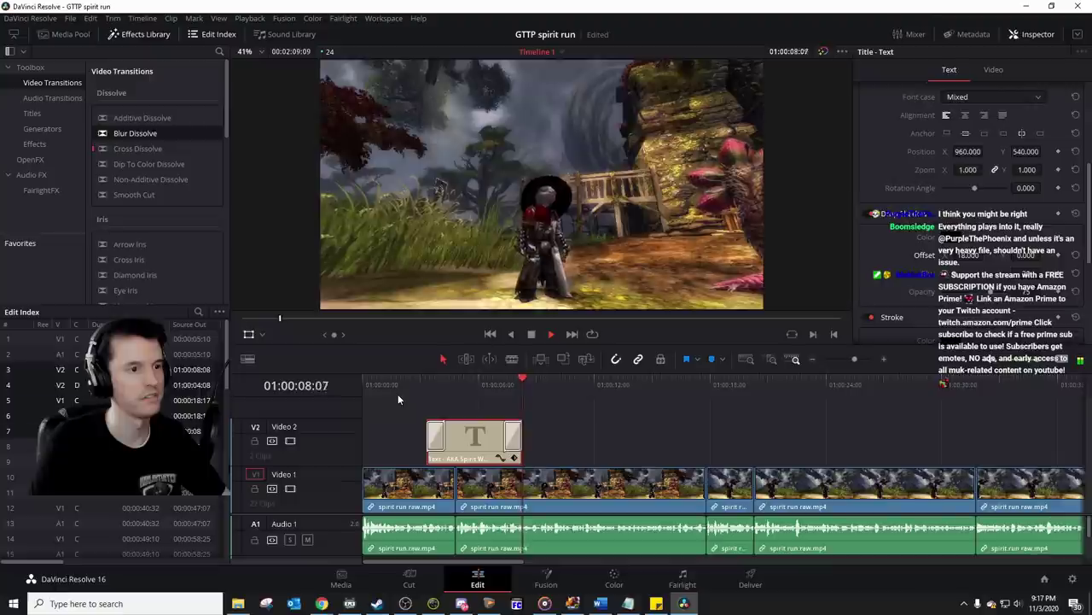
{"action": "key", "text": "space"}
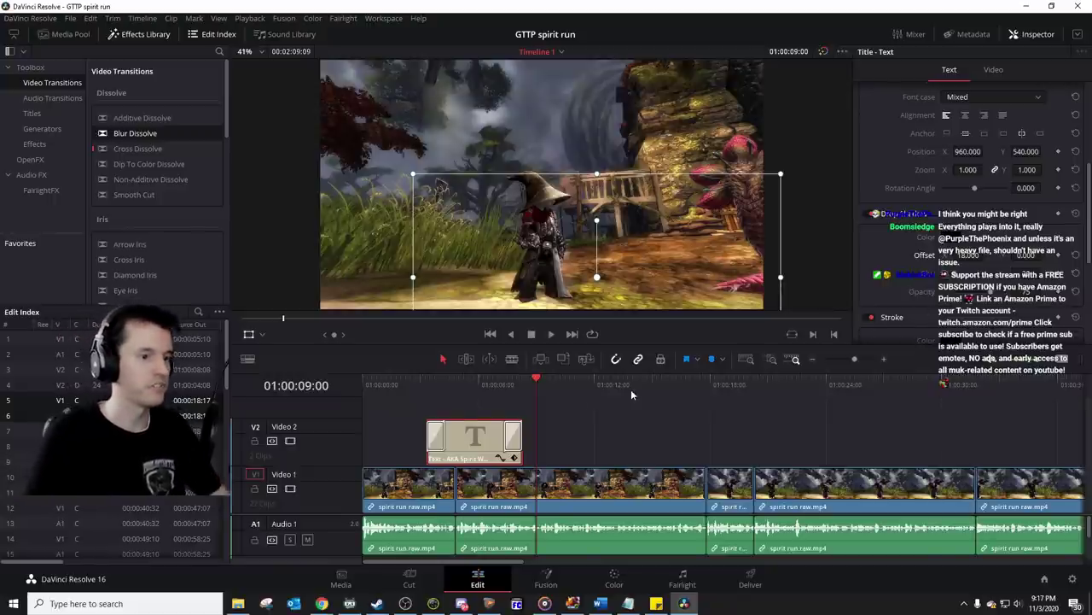
Step: Replay the title section around the first cut on Video 1 to check how the footage and text look
{"action": "left_click", "coordinate": [449, 381]}
{"action": "key", "text": "space"}
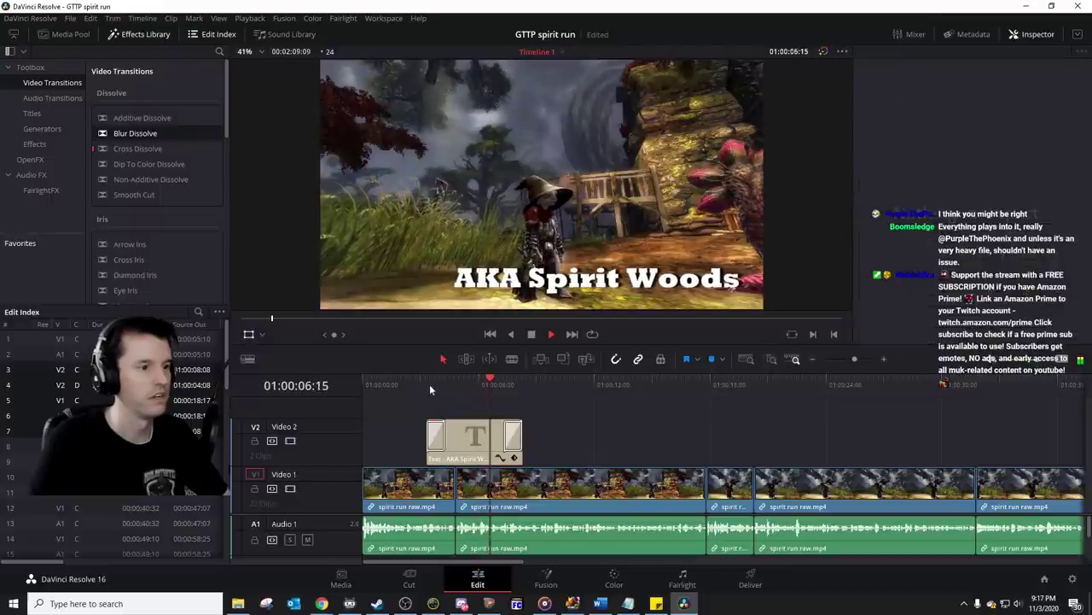
{"action": "left_click", "coordinate": [431, 382]}
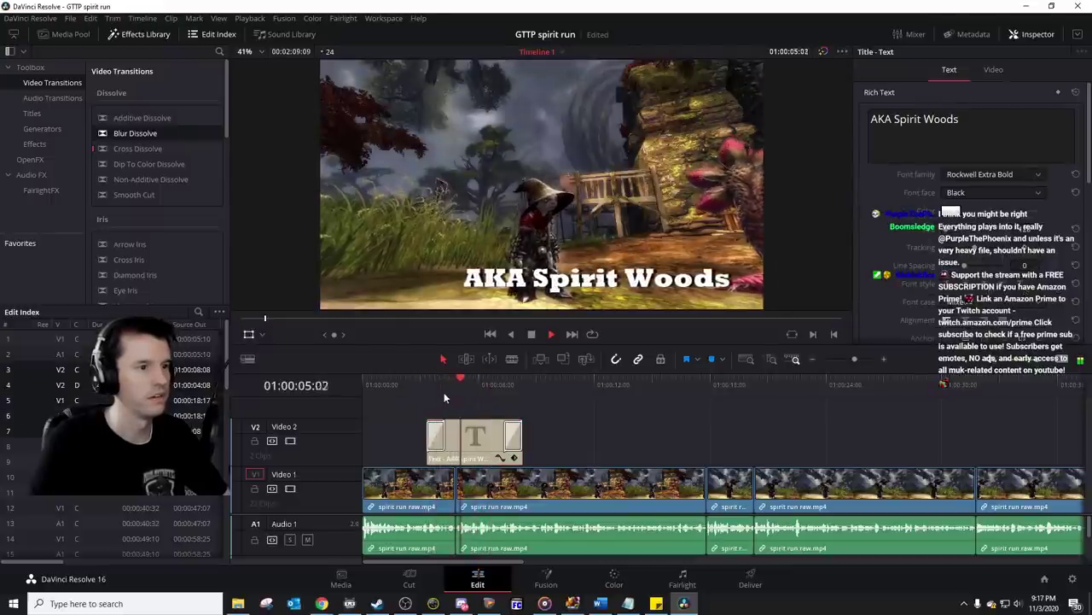
{"action": "left_click", "coordinate": [447, 387]}
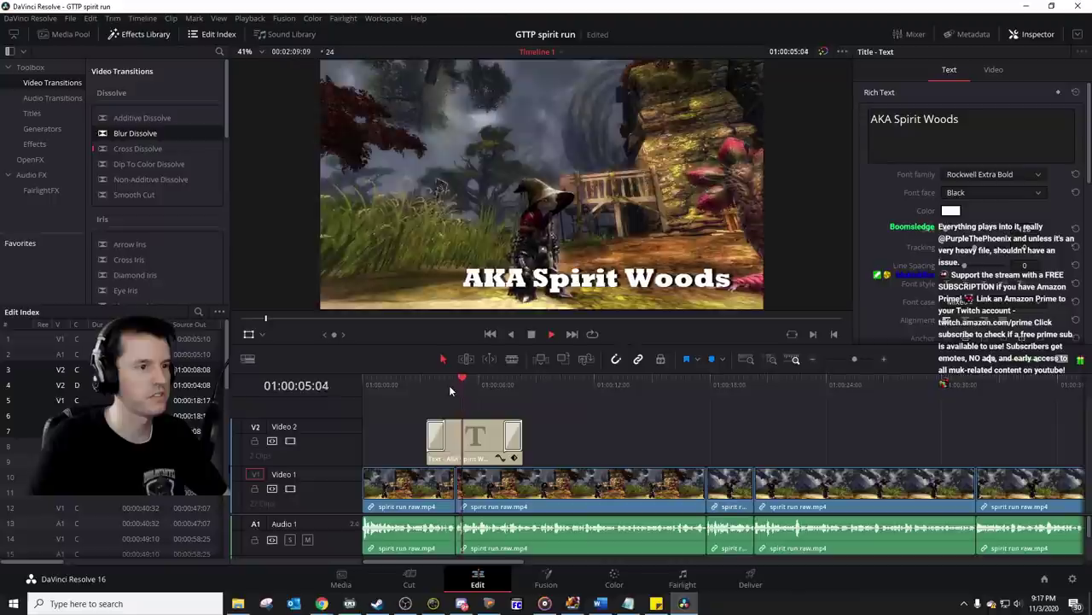
{"action": "left_click", "coordinate": [449, 385]}
{"action": "key", "text": "space"}
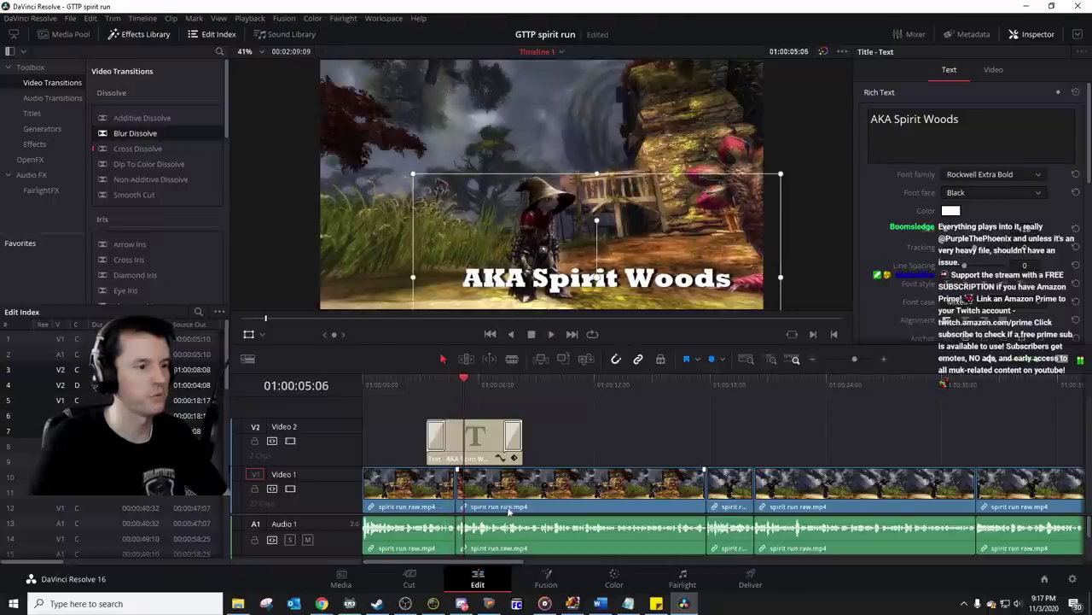
Step: Unlink the first clip's video from its audio and extend that video over the second clip to its end
{"action": "left_click", "coordinate": [438, 488]}
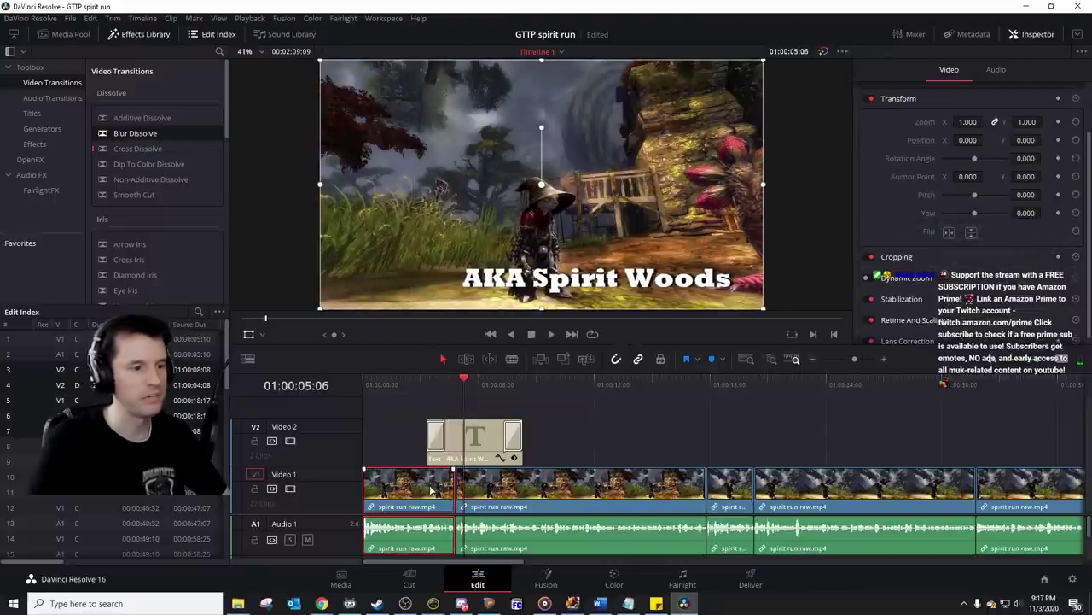
{"action": "right_click", "coordinate": [435, 489]}
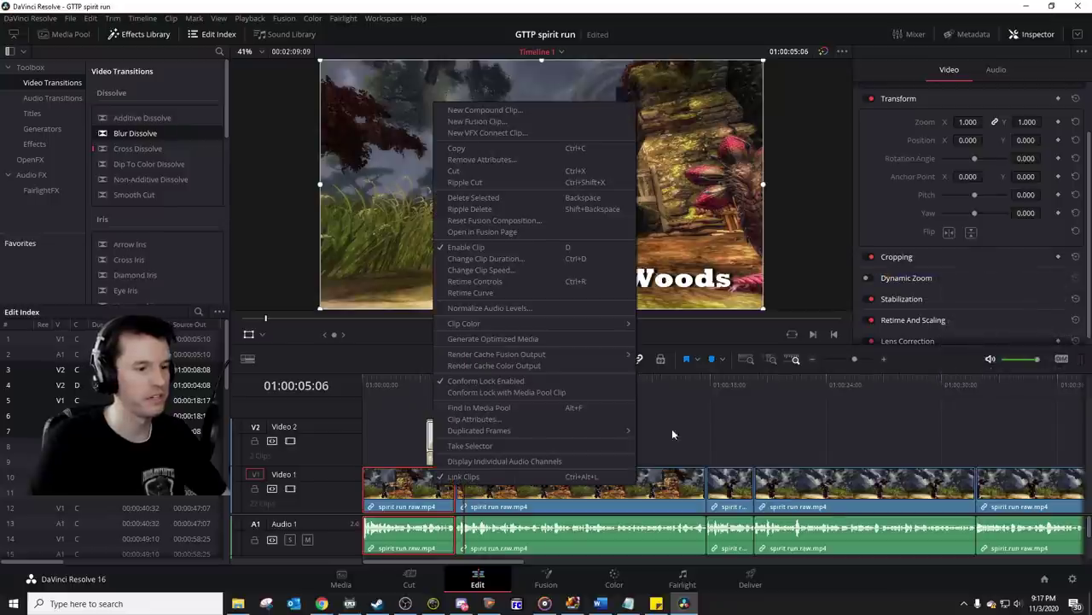
{"action": "left_click", "coordinate": [707, 384]}
{"action": "mouse_move", "coordinate": [456, 380]}
{"action": "left_mouse_down"}
{"action": "mouse_move", "coordinate": [704, 397]}
{"action": "mouse_move", "coordinate": [443, 382]}
{"action": "mouse_move", "coordinate": [454, 388]}
{"action": "left_mouse_up"}
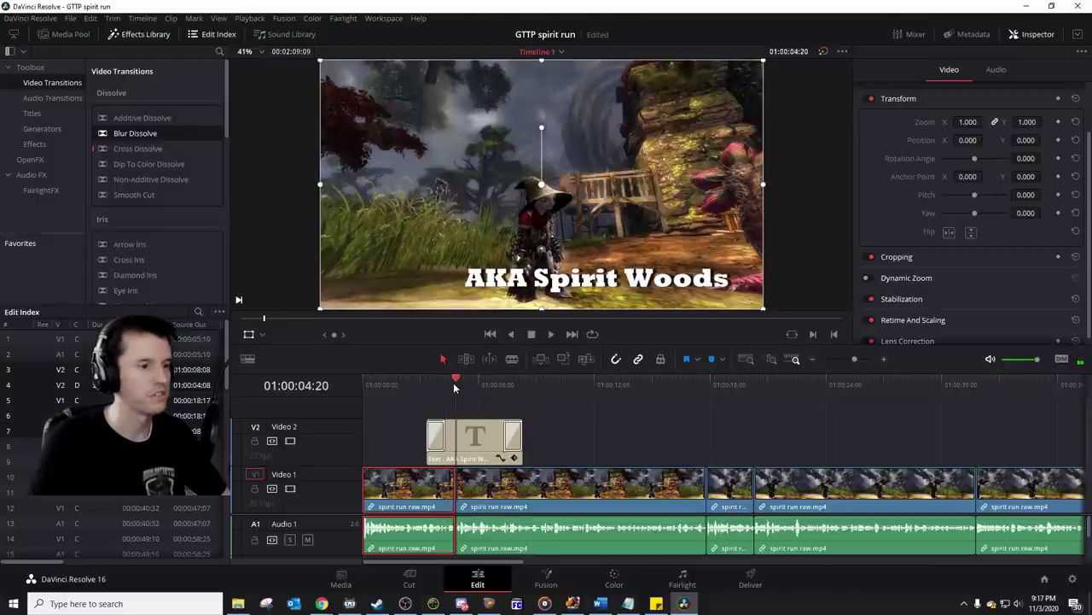
{"action": "right_click", "coordinate": [426, 492]}
{"action": "left_click", "coordinate": [427, 483]}
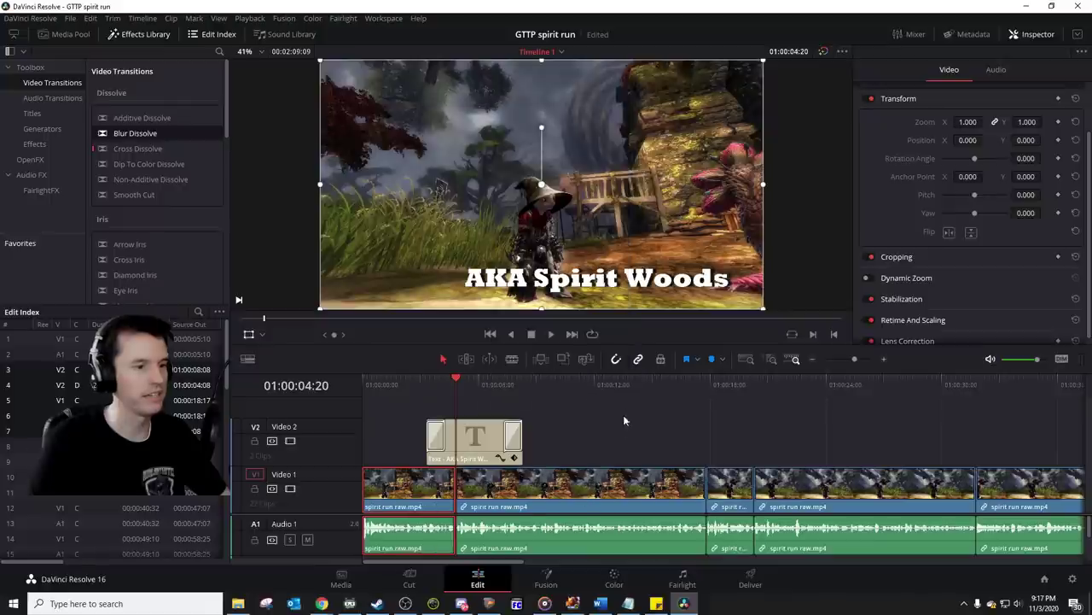
{"action": "left_click", "coordinate": [426, 485]}
{"action": "left_click_drag", "start_coordinate": [453, 484], "coordinate": [696, 484]}
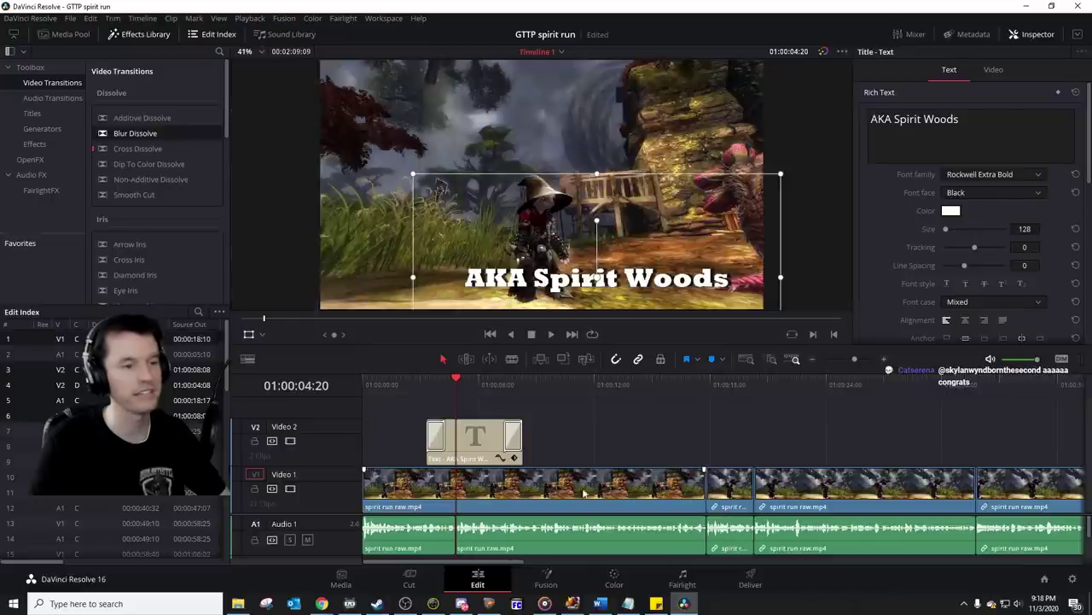
Step: Move the playhead to the start of the timeline
{"action": "left_click", "coordinate": [1026, 35]}
{"action": "left_click", "coordinate": [1029, 35]}
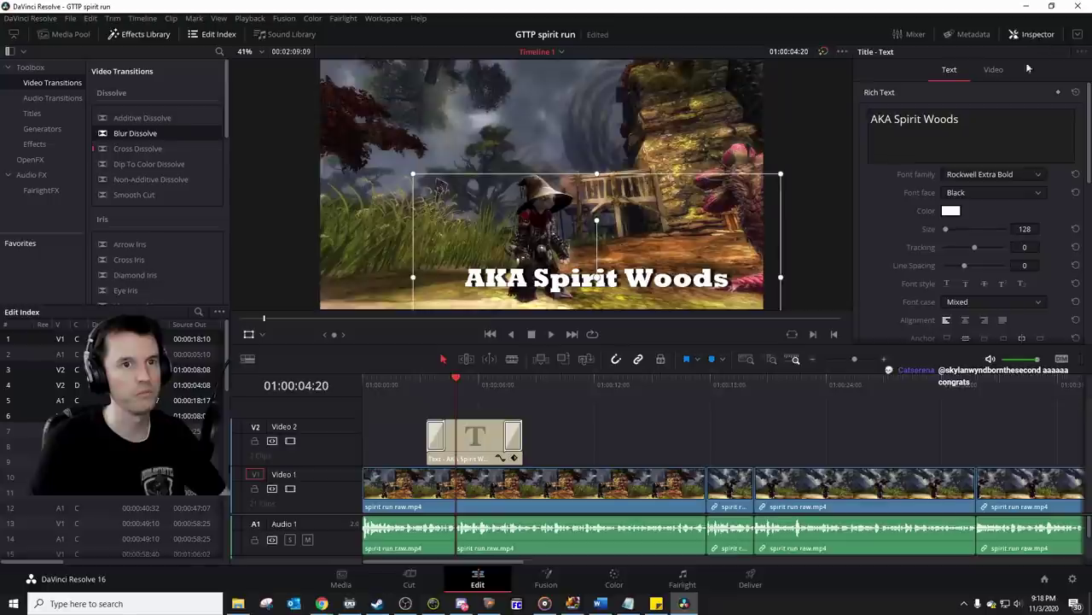
{"action": "left_click_drag", "start_coordinate": [375, 386], "coordinate": [360, 385]}
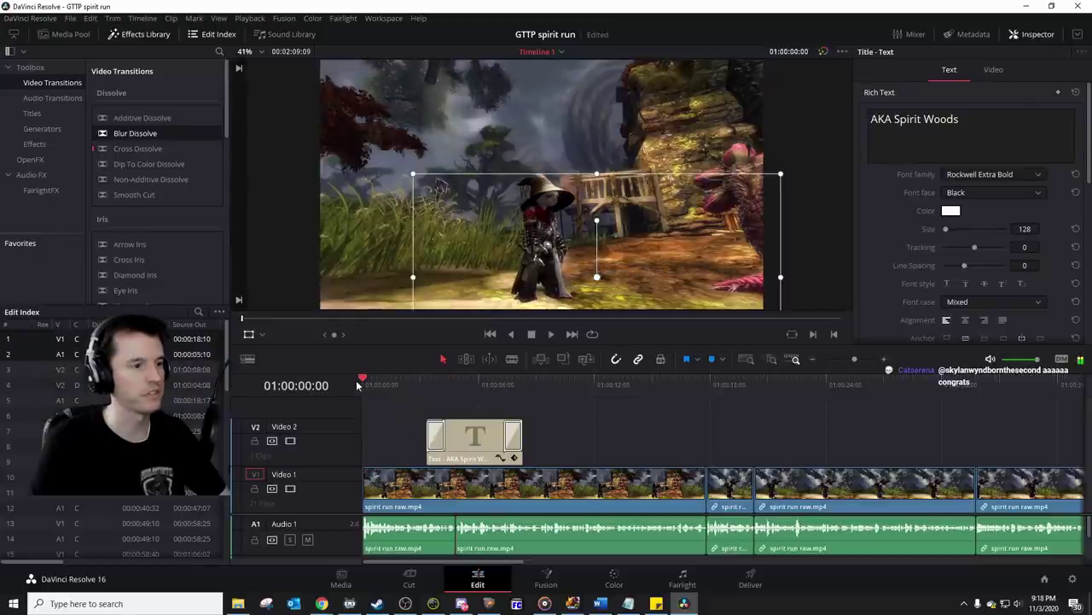
Step: Play the opening from the start and replay the title's appearance and fade-out over the extended first clip
{"action": "key", "text": "space"}
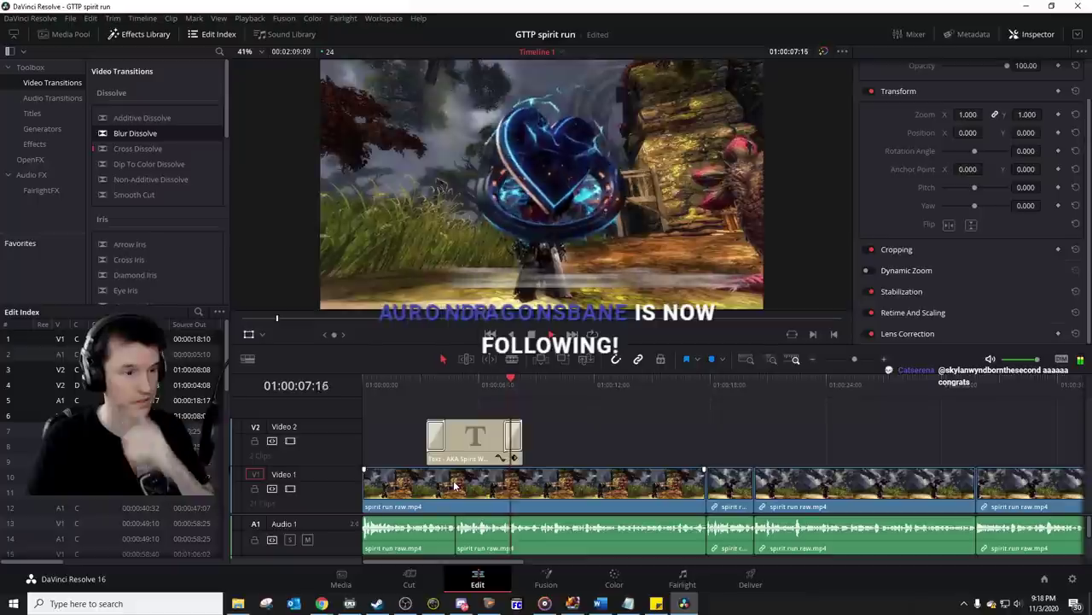
{"action": "key", "text": "space"}
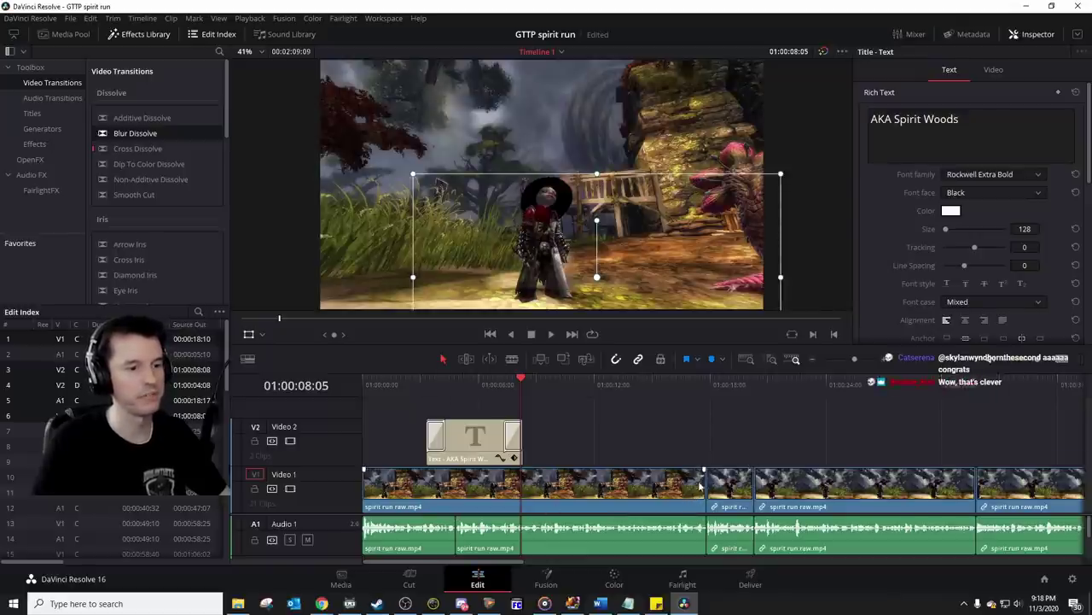
{"action": "left_click", "coordinate": [380, 386]}
{"action": "key", "text": "space"}
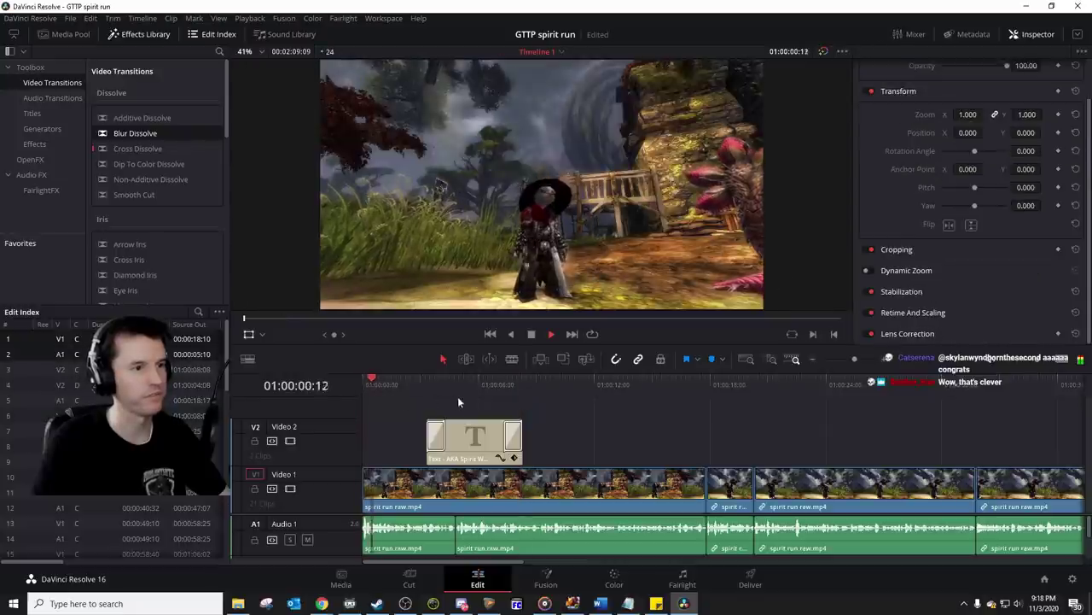
{"action": "left_click", "coordinate": [492, 437]}
{"action": "key", "text": "space"}
{"action": "left_click", "coordinate": [351, 385]}
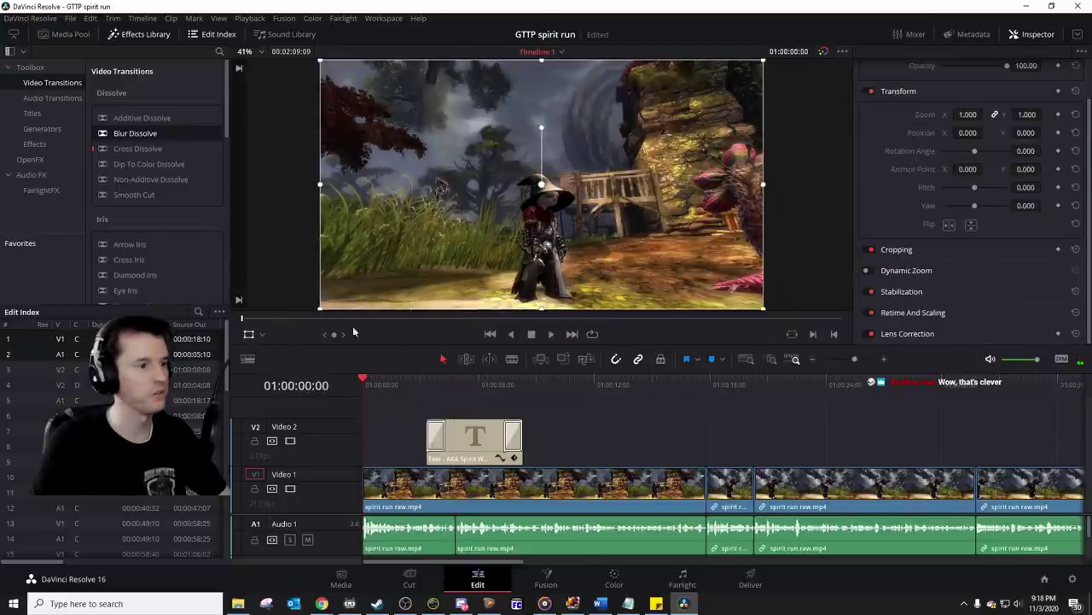
{"action": "left_click", "coordinate": [443, 384]}
{"action": "key", "text": "space"}
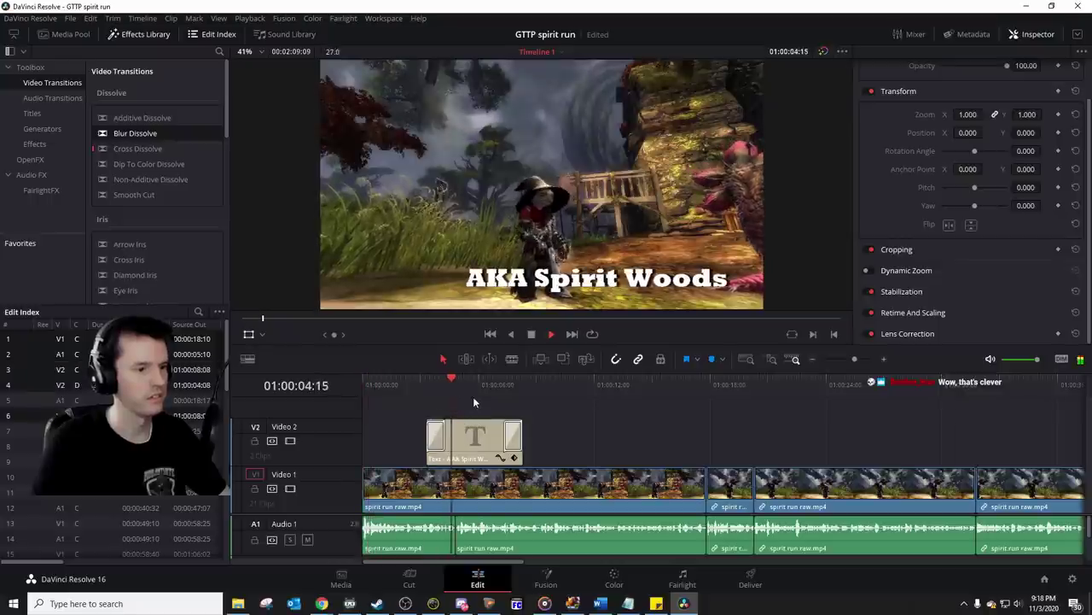
{"action": "left_click", "coordinate": [502, 384]}
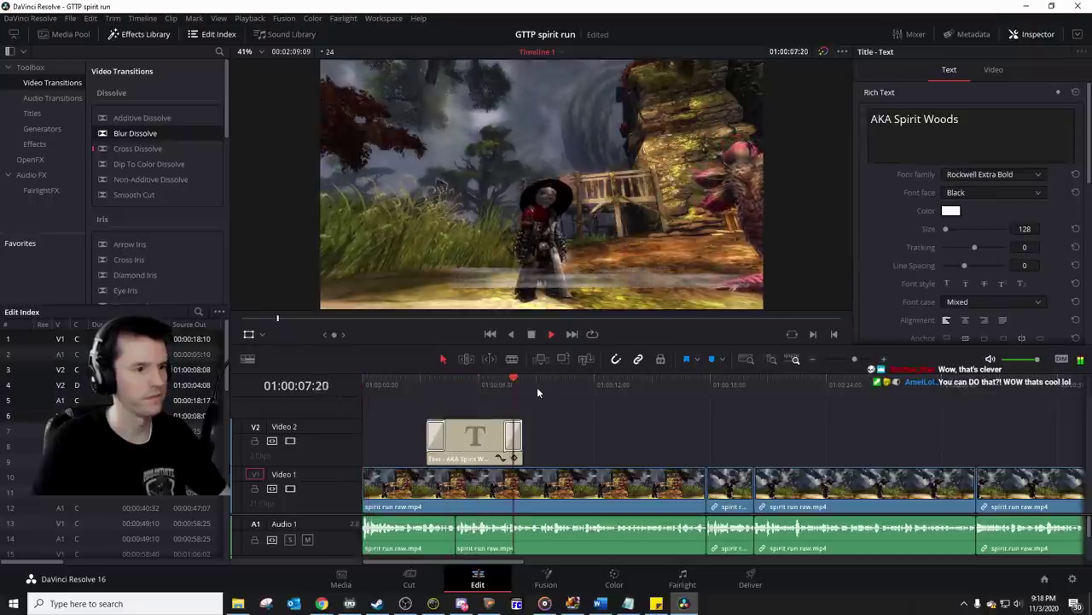
{"action": "left_click", "coordinate": [470, 384]}
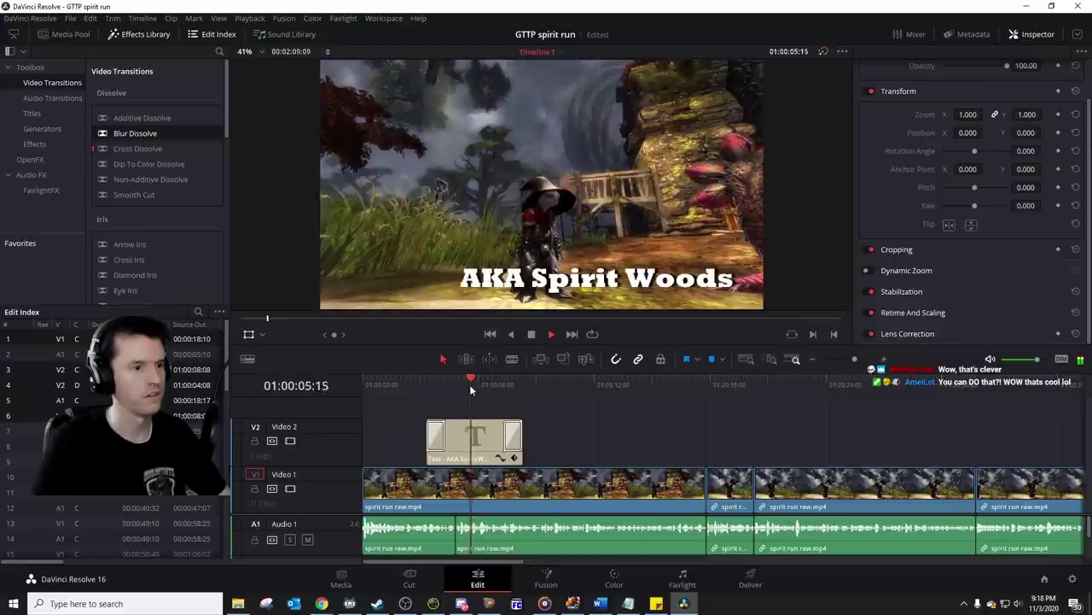
{"action": "key", "text": "space"}
Step: Add the "spirit run, gorseval, sabetha footage" clip from the Unused (so far) clips folder to Video 1, past the end of the edited clips
{"action": "left_click", "coordinate": [847, 360]}
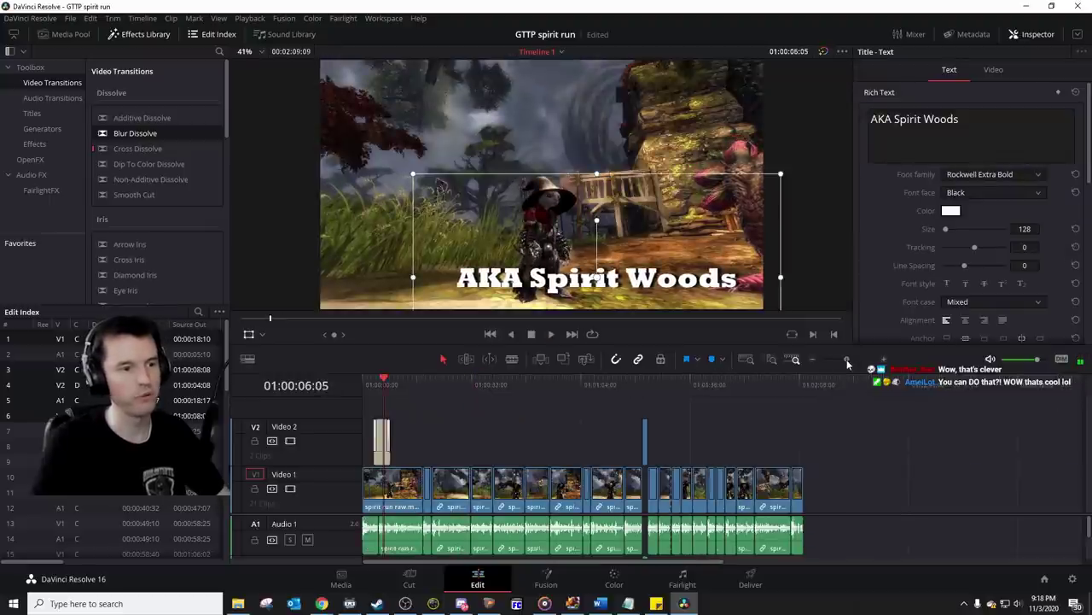
{"action": "left_click_drag", "start_coordinate": [848, 362], "coordinate": [844, 359]}
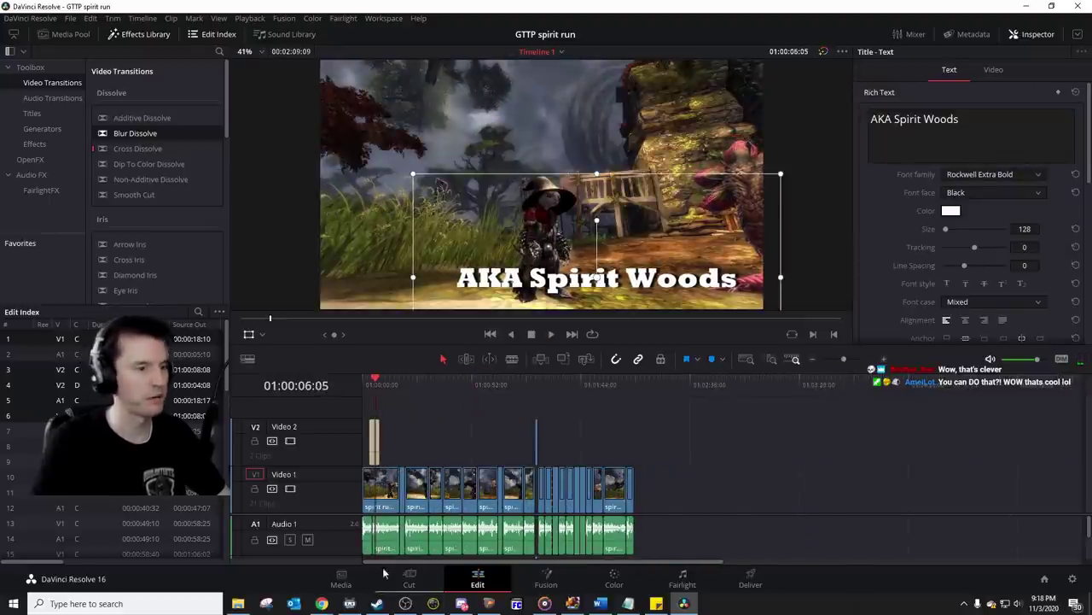
{"action": "left_click", "coordinate": [240, 602]}
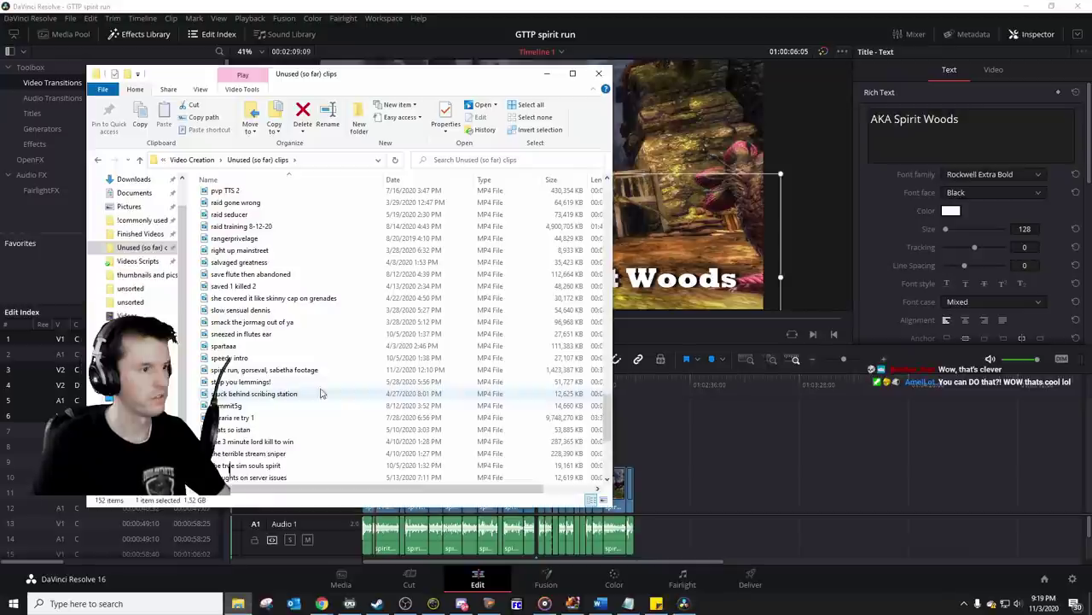
{"action": "left_click", "coordinate": [320, 371]}
{"action": "left_click_drag", "start_coordinate": [301, 374], "coordinate": [750, 498]}
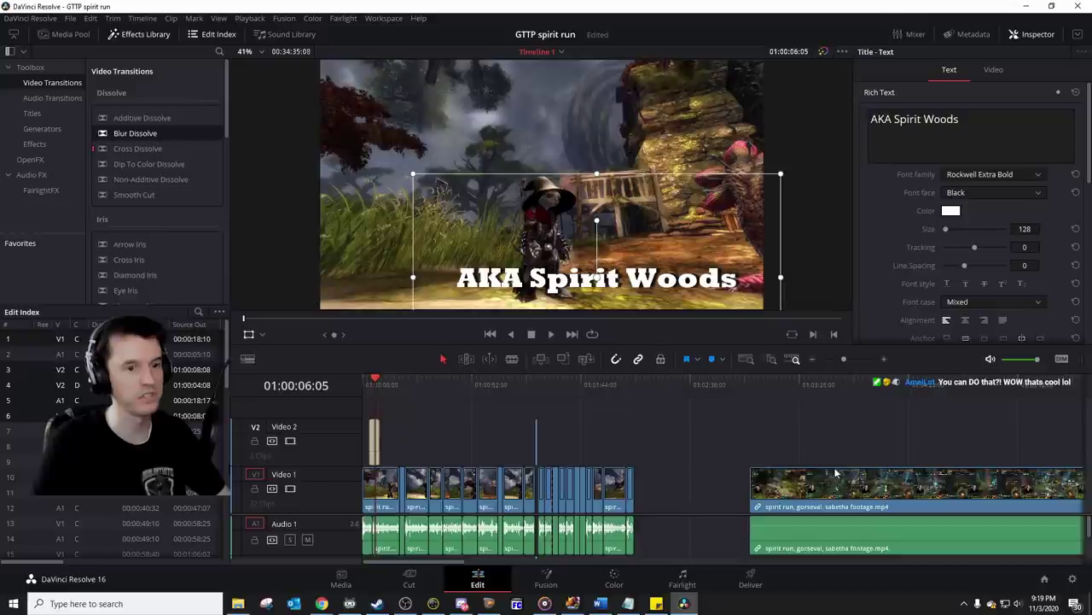
Step: Move the newly added footage further along Video 1, leaving a wide gap after the edited clips
{"action": "scroll", "coordinate": [821, 421], "scroll_direction": "right", "scroll_amount": 6}
{"action": "left_click_drag", "start_coordinate": [845, 352], "coordinate": [831, 361]}
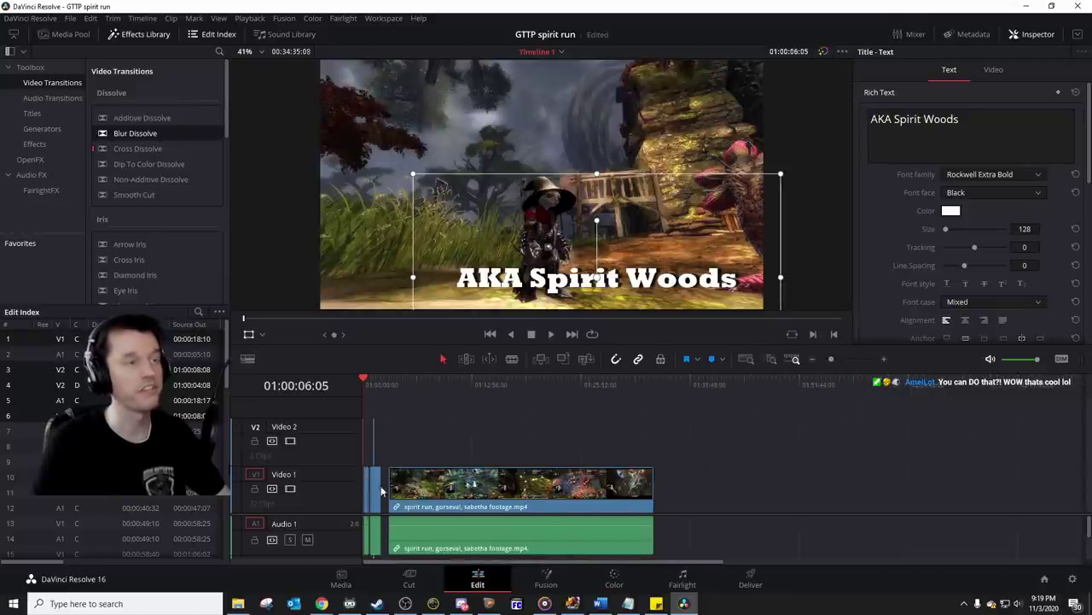
{"action": "left_click_drag", "start_coordinate": [520, 505], "coordinate": [584, 491]}
{"action": "left_click", "coordinate": [475, 447]}
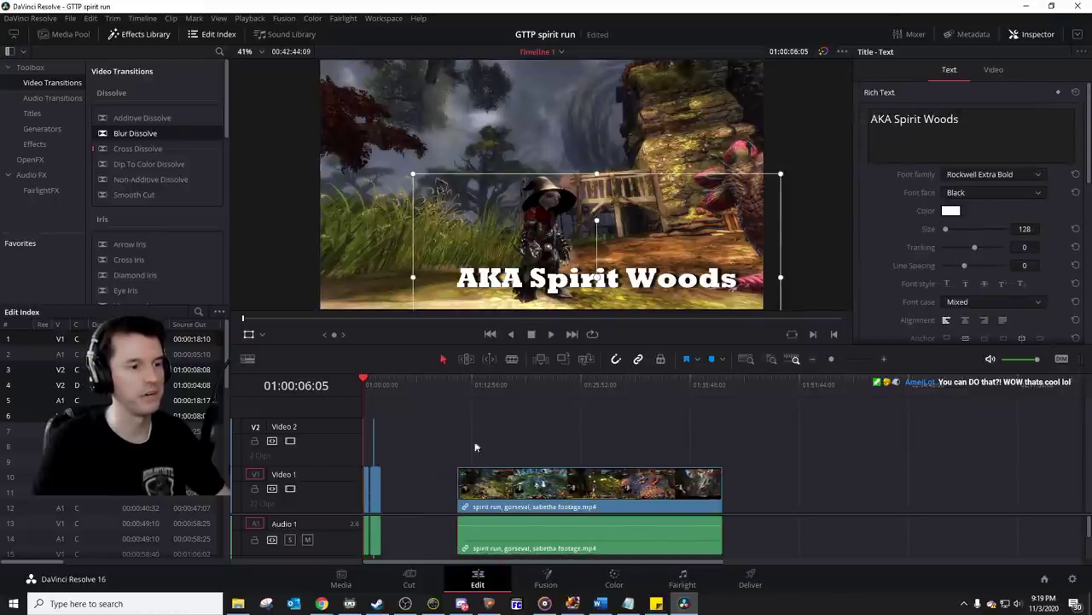
Step: Unlink the added footage's video from its audio and delete the audio
{"action": "left_click", "coordinate": [544, 488]}
{"action": "right_click", "coordinate": [541, 489]}
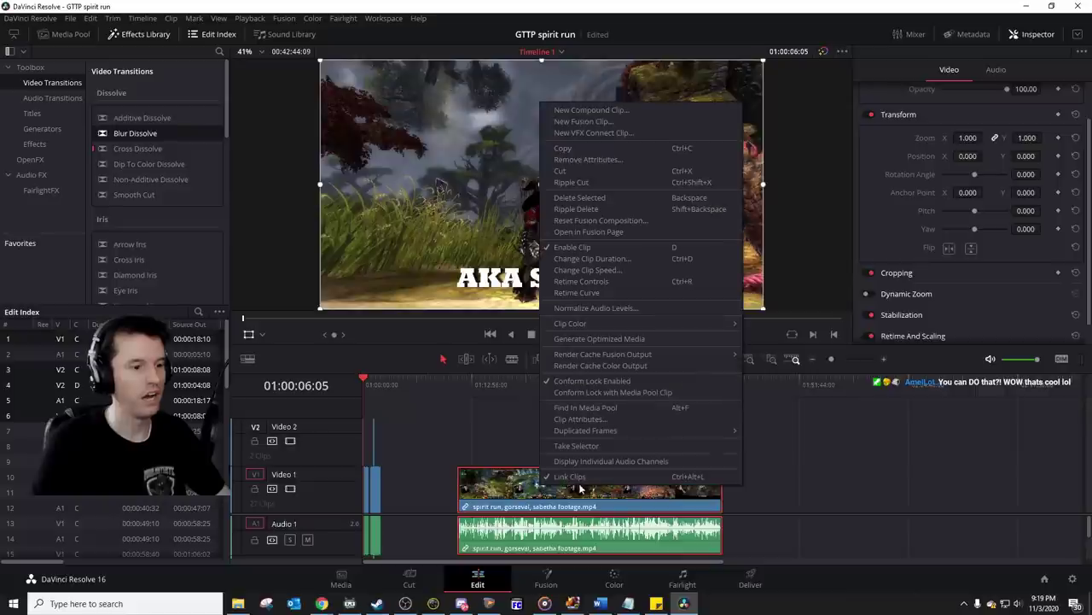
{"action": "left_click", "coordinate": [581, 476]}
{"action": "left_click", "coordinate": [670, 546]}
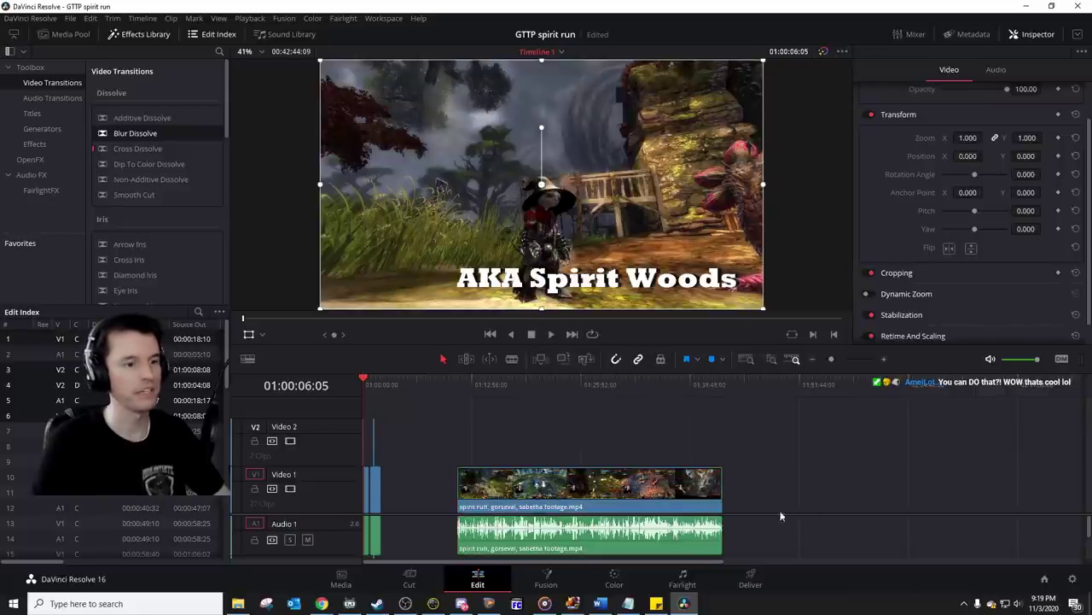
{"action": "key", "text": "Delete"}
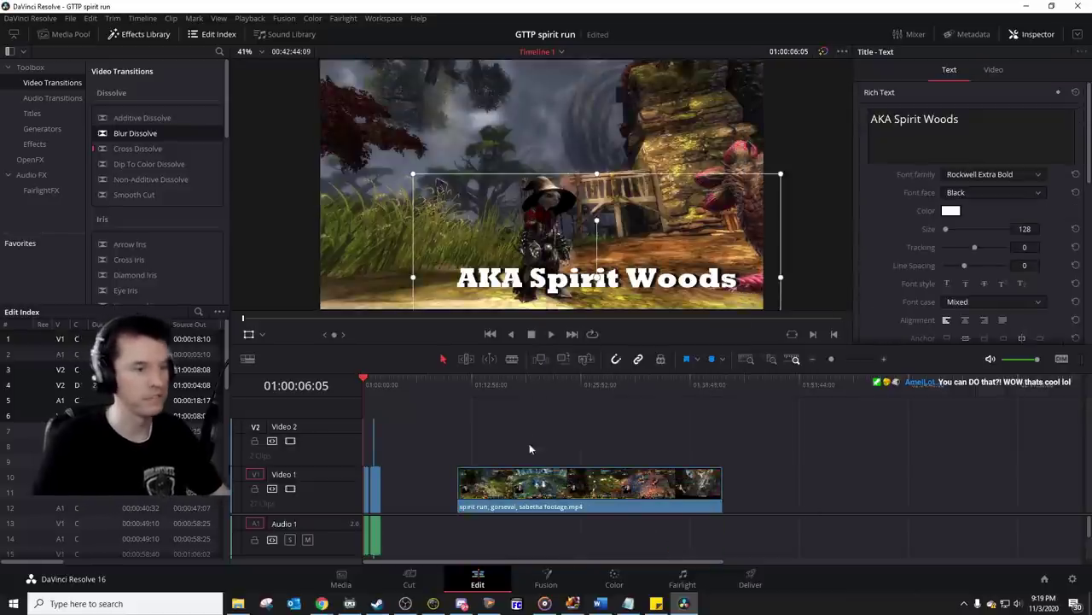
Step: Scrub through the added footage, split it at 01:22:17:20 and delete everything after the cut
{"action": "left_click", "coordinate": [491, 385]}
{"action": "left_click_drag", "start_coordinate": [489, 396], "coordinate": [550, 394]}
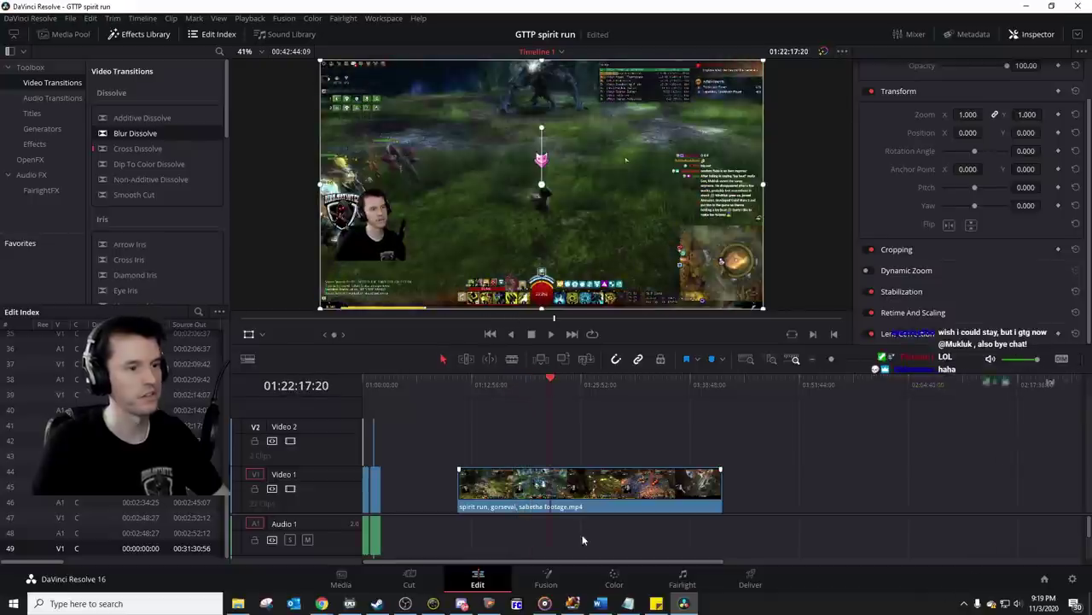
{"action": "key", "text": "ctrl+b"}
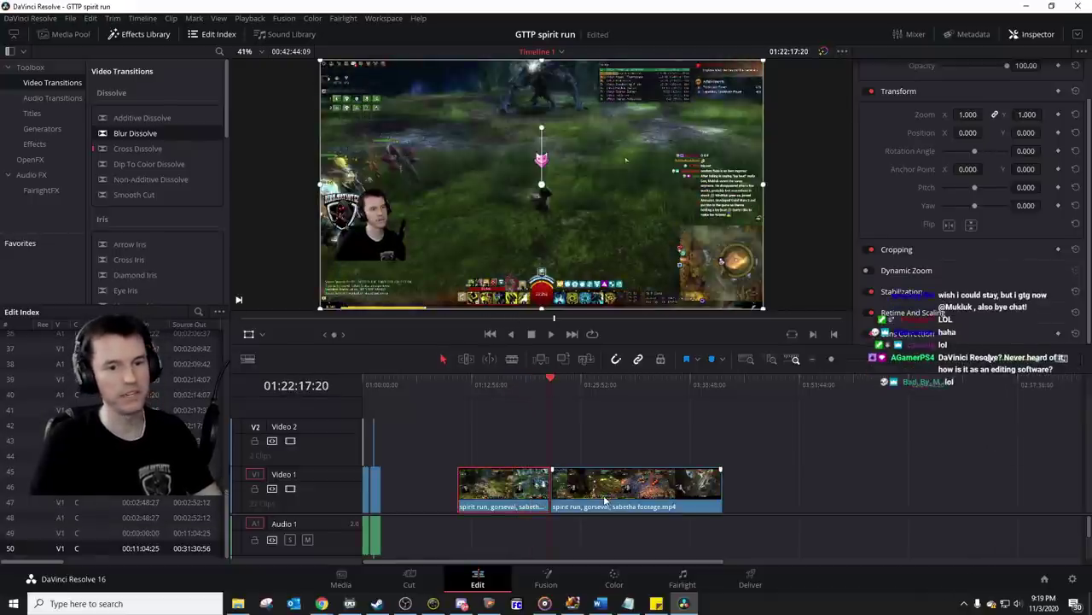
{"action": "left_click_drag", "start_coordinate": [623, 494], "coordinate": [670, 495]}
{"action": "key", "text": "Delete"}
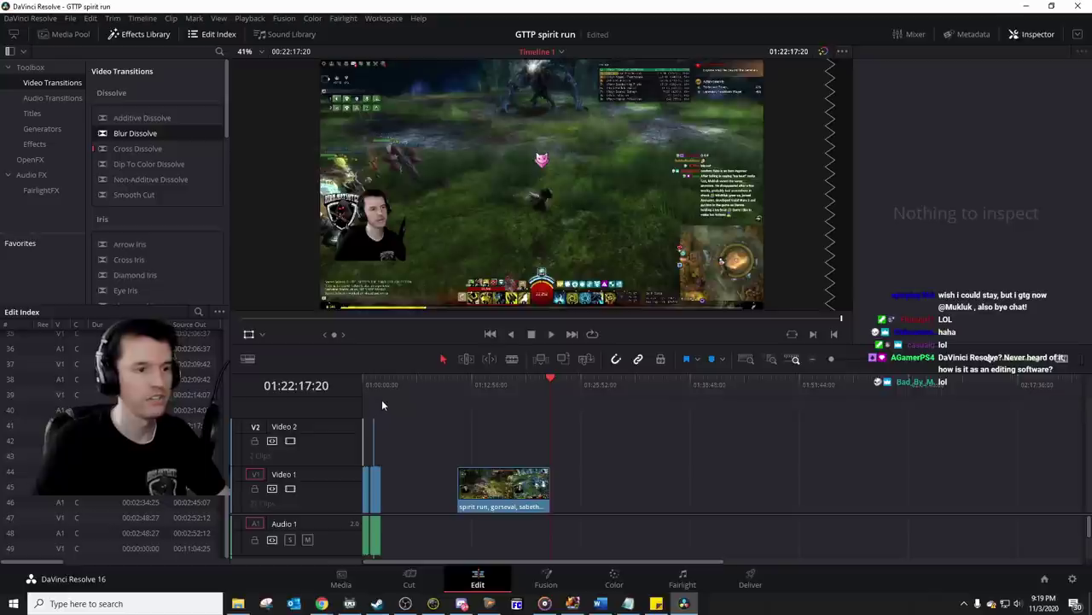
Step: Return to the start of the timeline and play the title section again
{"action": "left_click_drag", "start_coordinate": [376, 385], "coordinate": [327, 388]}
{"action": "left_click_drag", "start_coordinate": [833, 360], "coordinate": [846, 358]}
{"action": "key", "text": "space"}
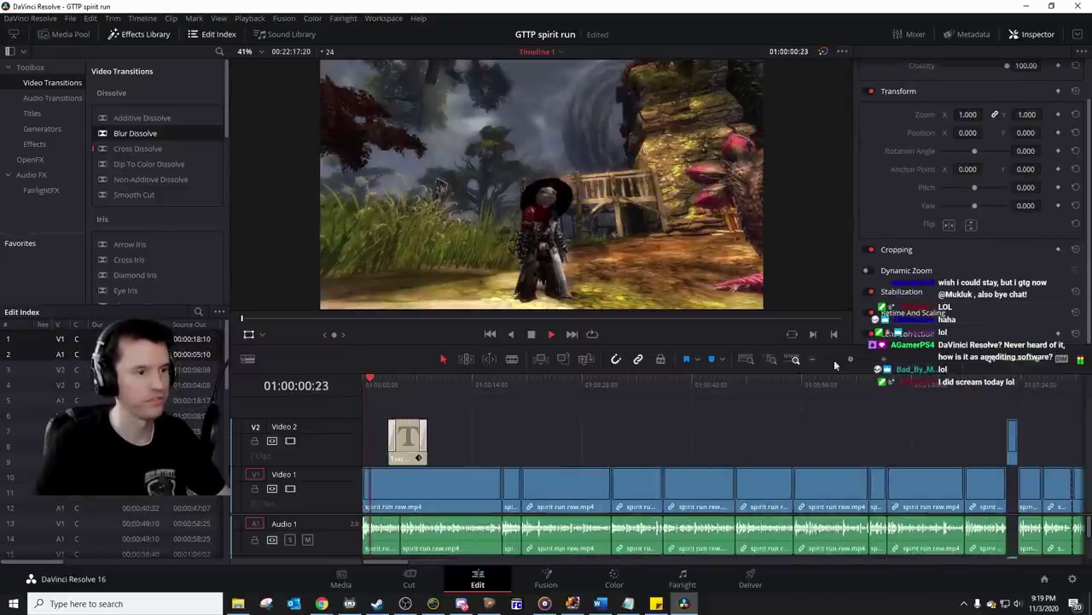
{"action": "left_click", "coordinate": [416, 379]}
{"action": "left_click", "coordinate": [403, 381]}
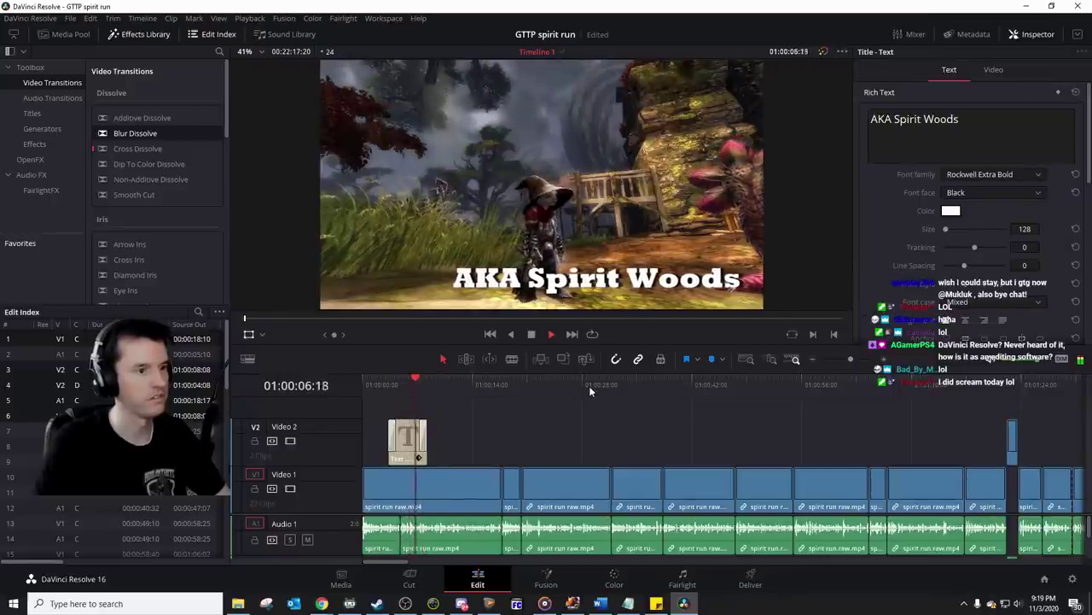
{"action": "key", "text": "space"}
Step: Split the raid footage into sections, including cuts at 01:12:54:12 and 01:13:12:09, and move all the pieces up to Video 2
{"action": "left_click", "coordinate": [840, 358]}
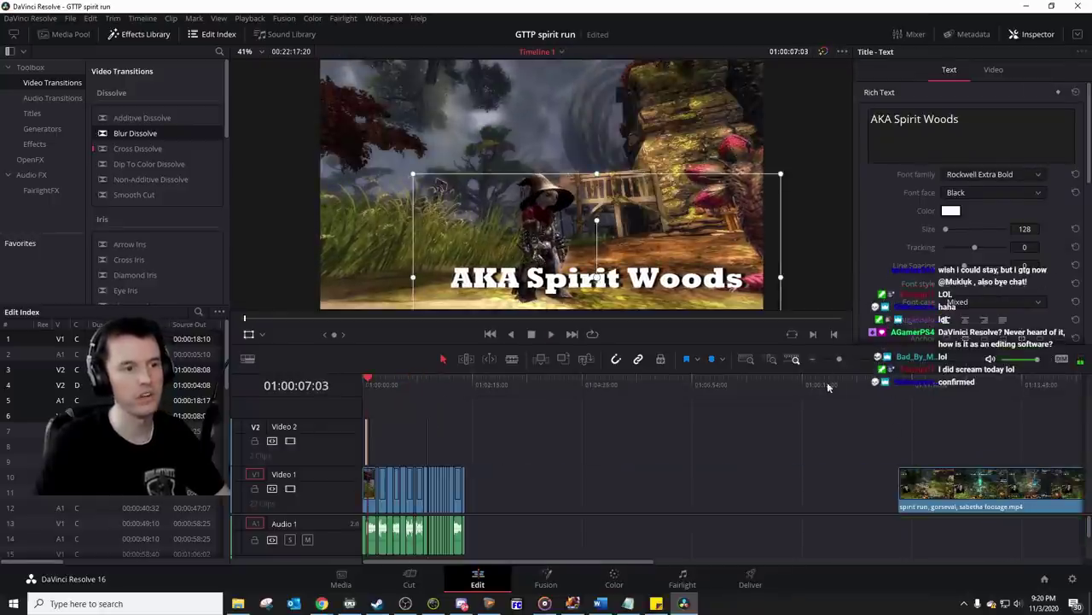
{"action": "left_click", "coordinate": [900, 390]}
{"action": "scroll", "coordinate": [913, 443], "scroll_direction": "right", "scroll_amount": 3}
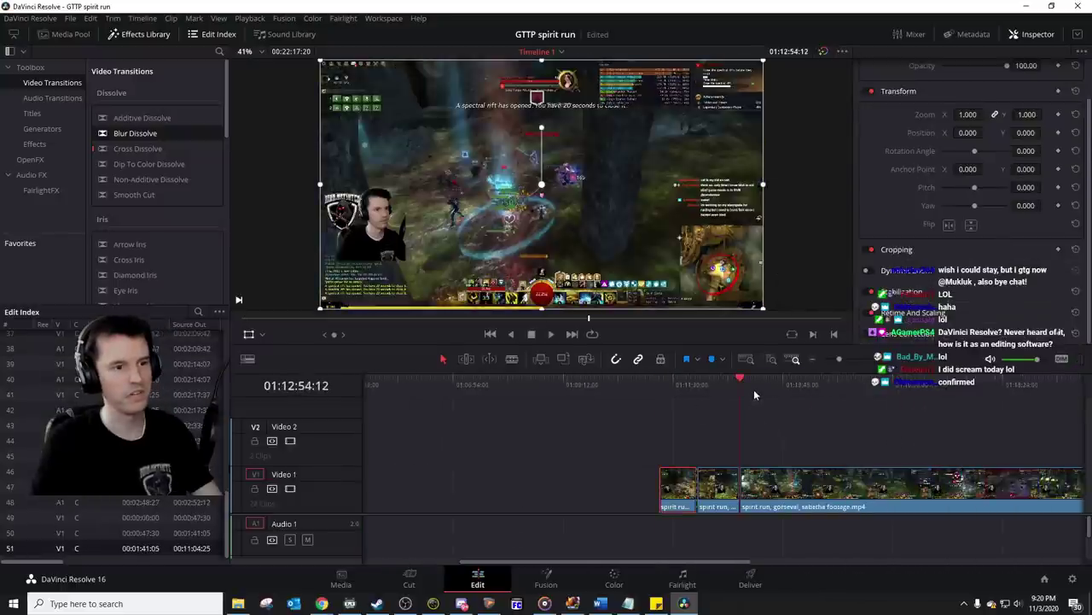
{"action": "left_click_drag", "start_coordinate": [754, 389], "coordinate": [755, 388]}
{"action": "key", "text": "ctrl+b"}
{"action": "left_click", "coordinate": [745, 484]}
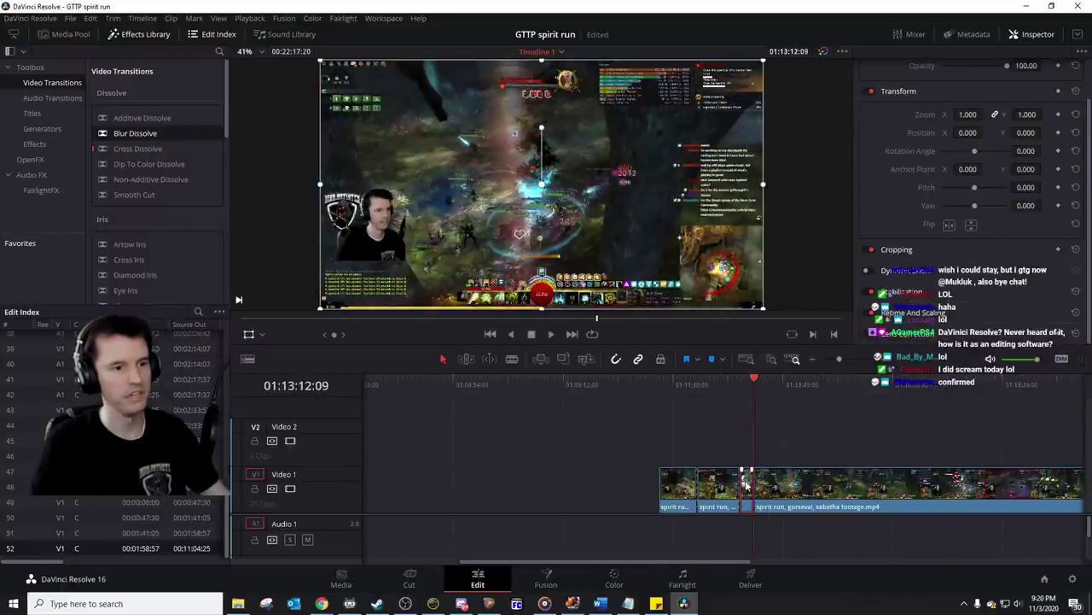
{"action": "left_click_drag", "start_coordinate": [644, 446], "coordinate": [815, 459]}
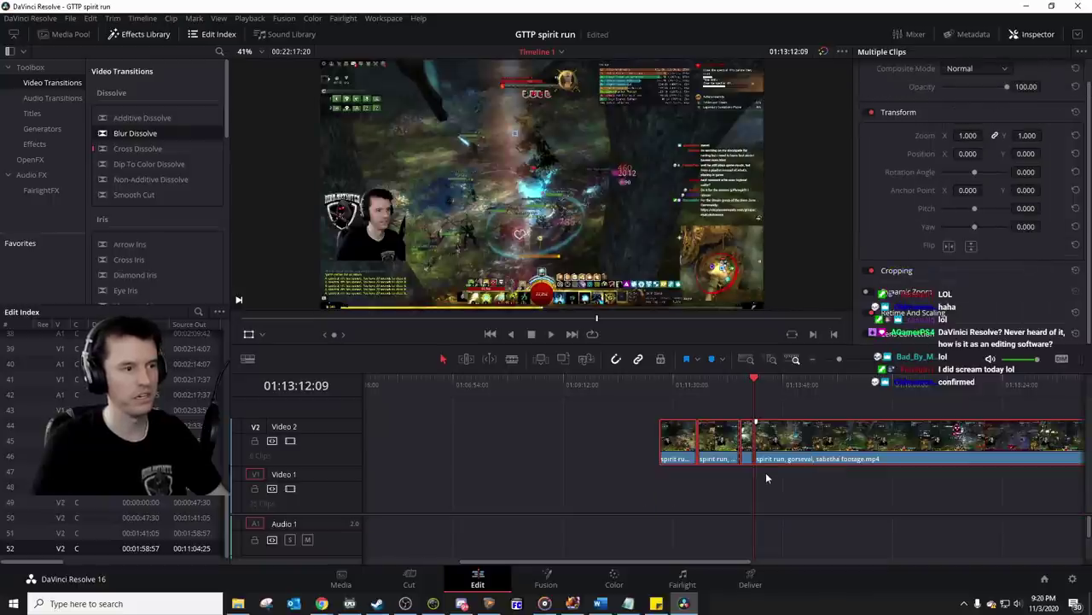
Step: Copy the short raid footage piece and paste it on Video 2 at 01:00:10:03
{"action": "left_click", "coordinate": [749, 448]}
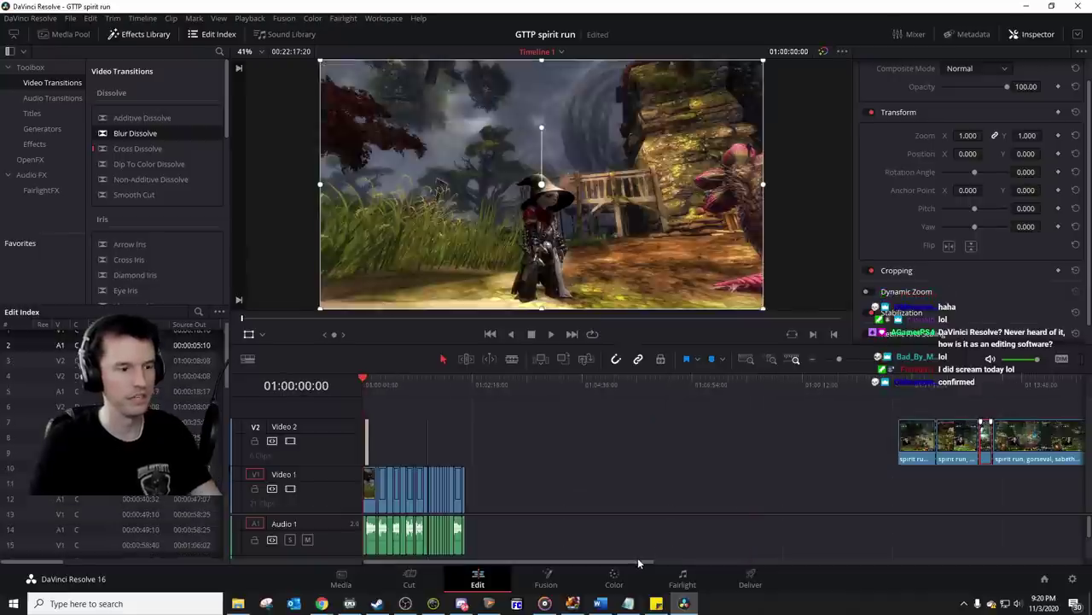
{"action": "key", "text": "Home"}
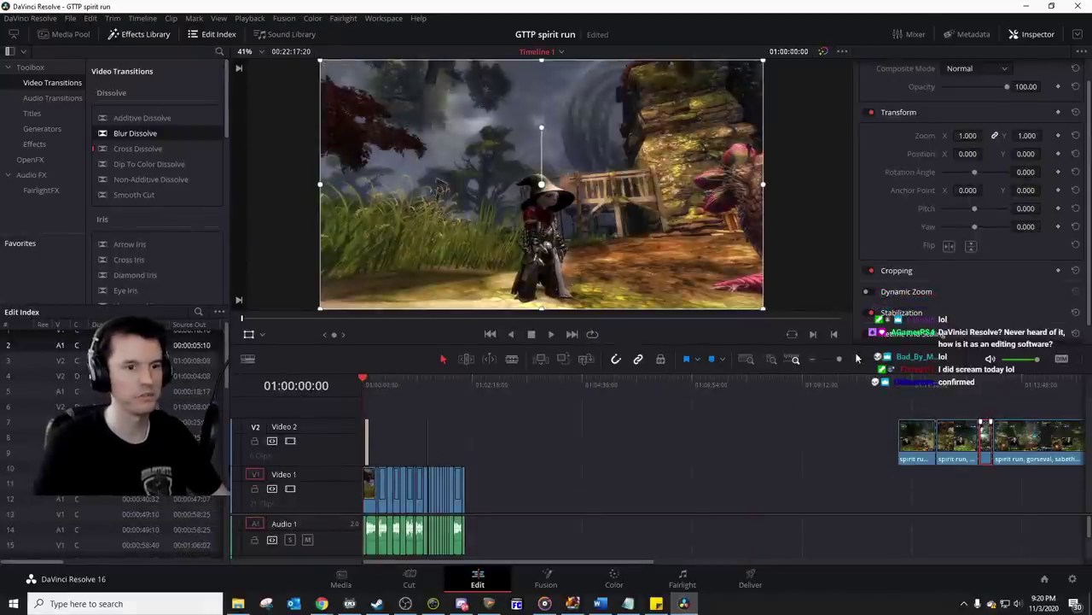
{"action": "left_click_drag", "start_coordinate": [839, 359], "coordinate": [859, 358]}
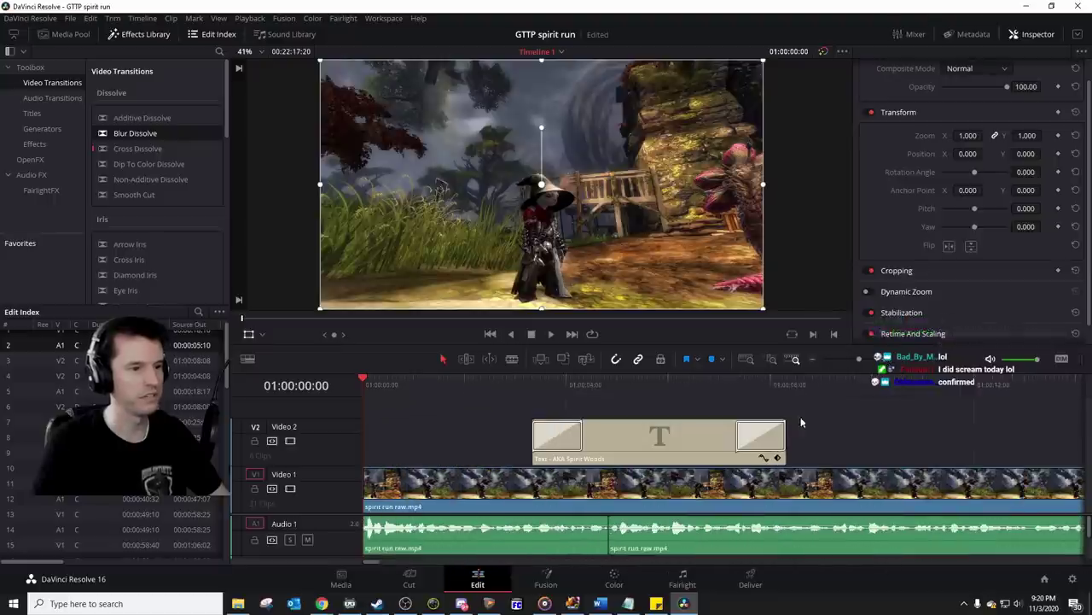
{"action": "left_click", "coordinate": [812, 359]}
{"action": "left_click", "coordinate": [810, 359]}
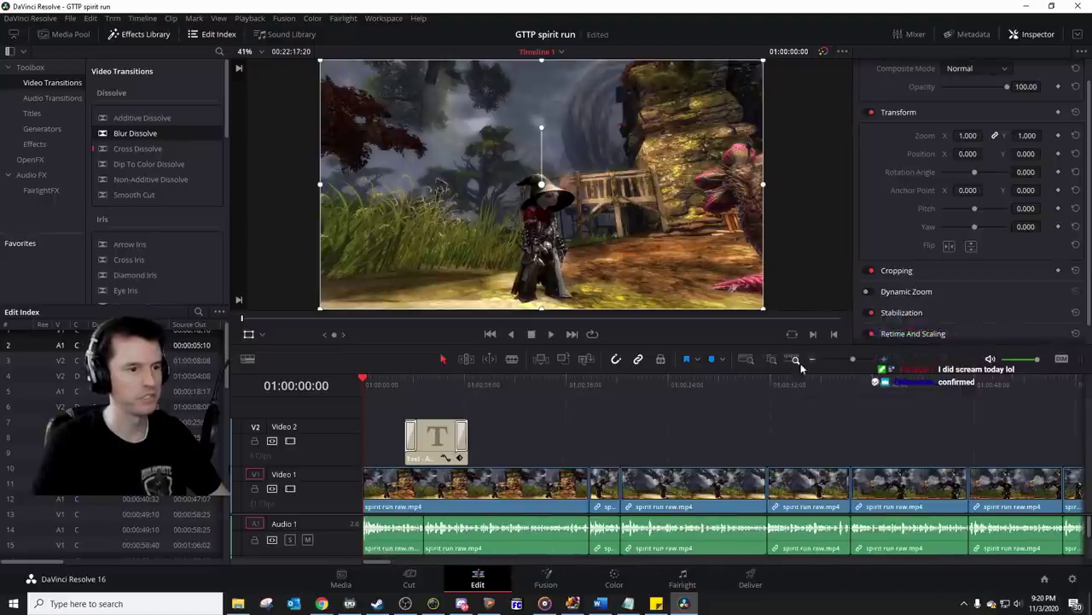
{"action": "left_click_drag", "start_coordinate": [465, 387], "coordinate": [491, 384]}
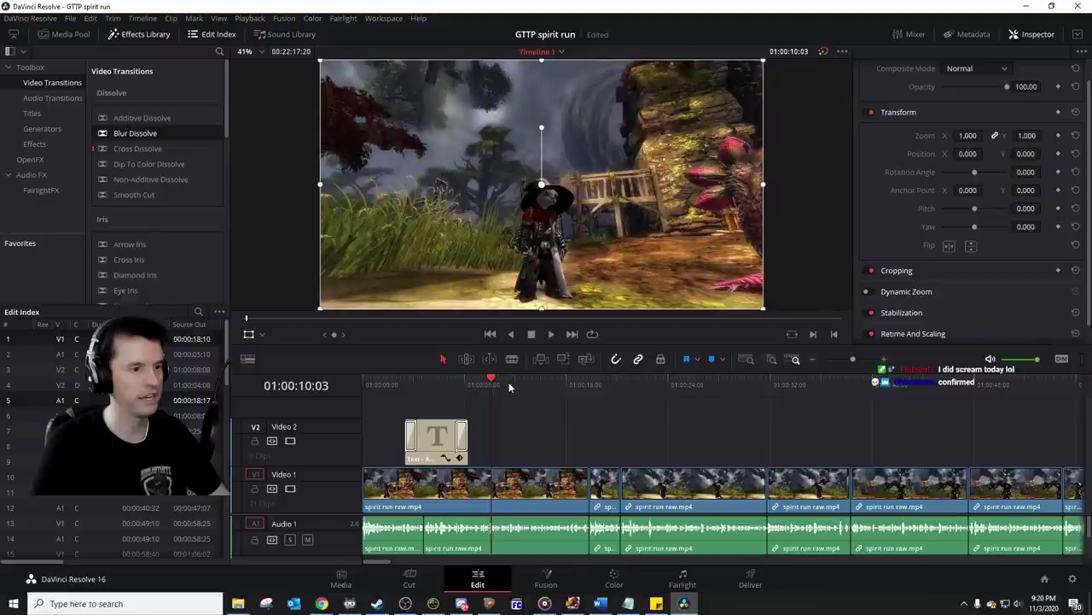
{"action": "key", "text": "ctrl+v"}
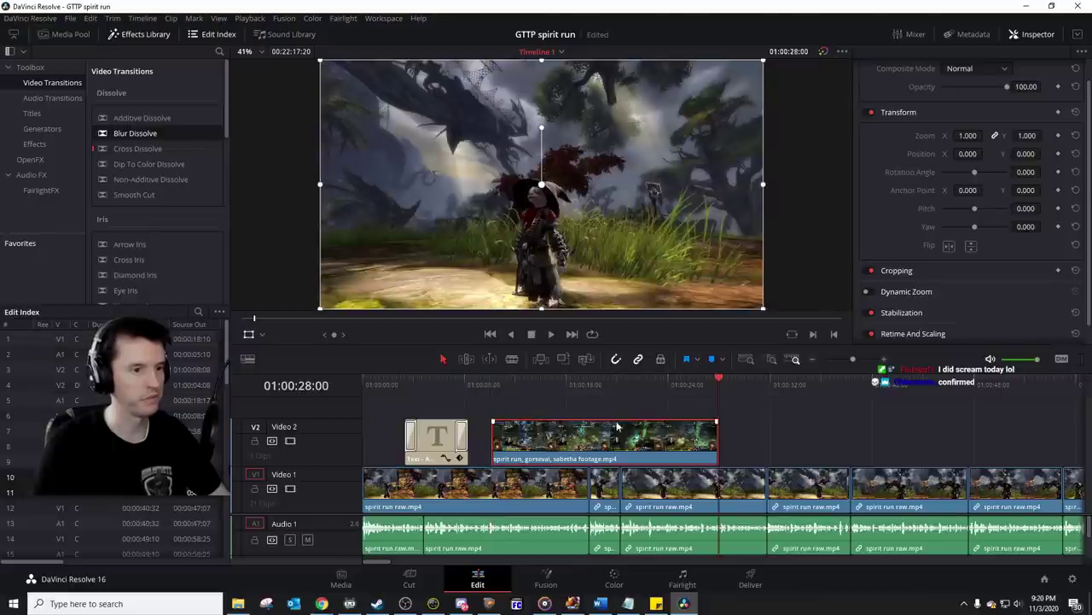
Step: Raise the title to a new track above Video 2 and slide the pasted footage over the end of the first Video 1 clip
{"action": "left_click_drag", "start_coordinate": [618, 426], "coordinate": [716, 427]}
{"action": "left_click_drag", "start_coordinate": [440, 447], "coordinate": [440, 411]}
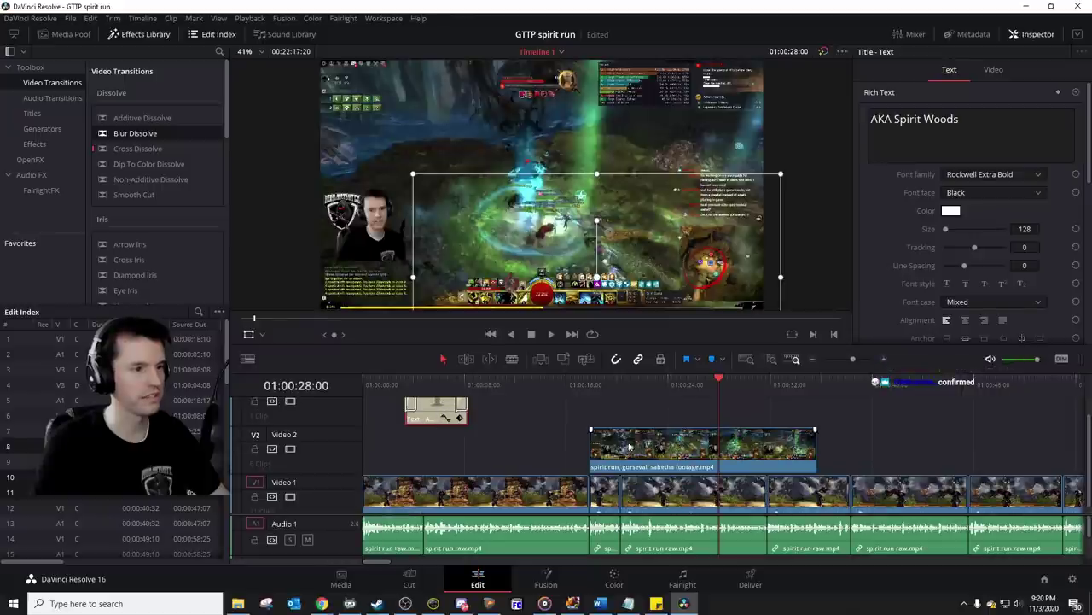
{"action": "left_click_drag", "start_coordinate": [629, 446], "coordinate": [580, 445]}
Step: Play the opening up to 01:00:04:20 and move the pasted footage on Video 2 to start there, beneath the title
{"action": "left_click", "coordinate": [391, 384]}
{"action": "key", "text": "space"}
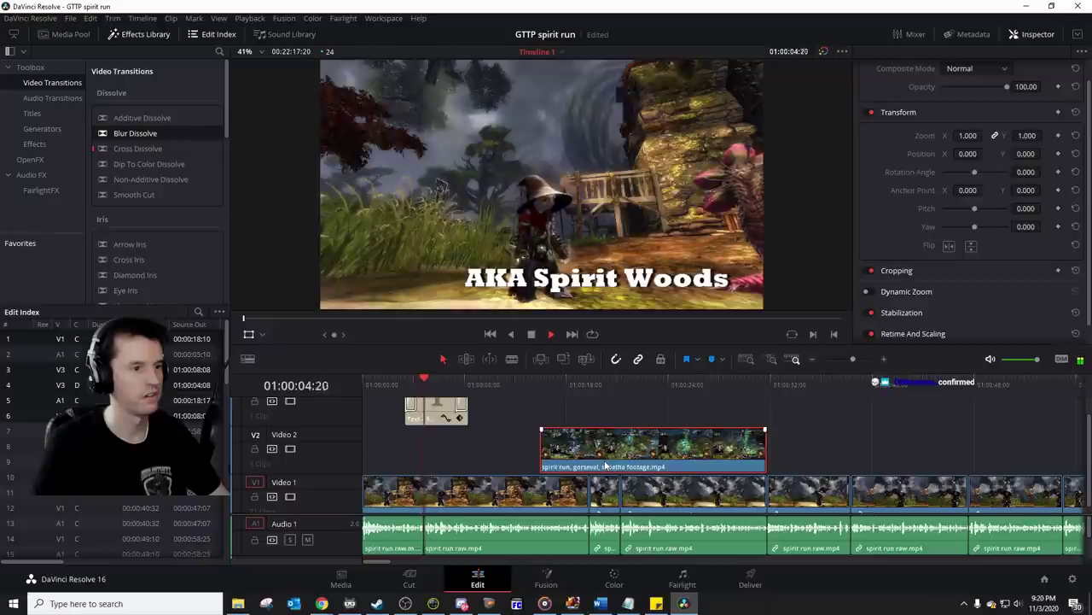
{"action": "key", "text": "space"}
{"action": "left_click", "coordinate": [424, 384]}
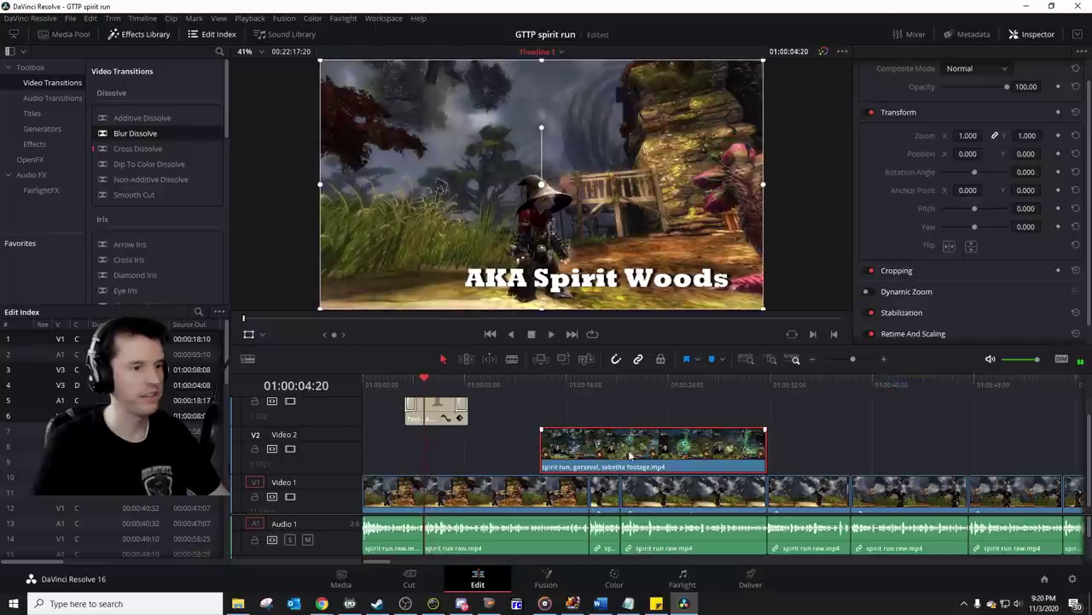
{"action": "left_click_drag", "start_coordinate": [629, 455], "coordinate": [512, 456]}
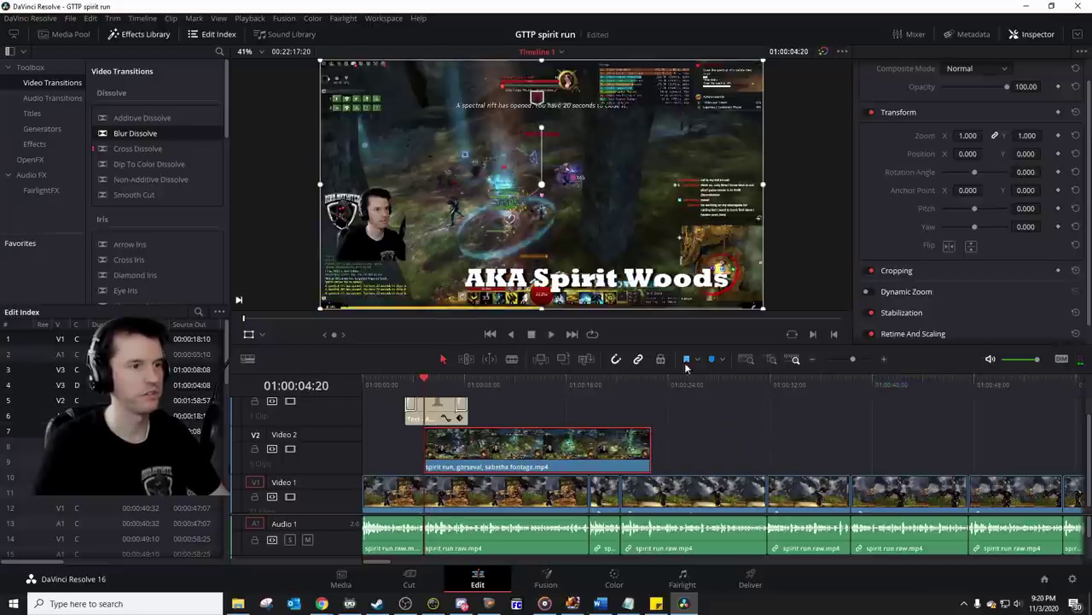
Step: Play through the opening and trim the end of the raid footage on Video 2 back to 01:00:15:21
{"action": "key", "text": "space"}
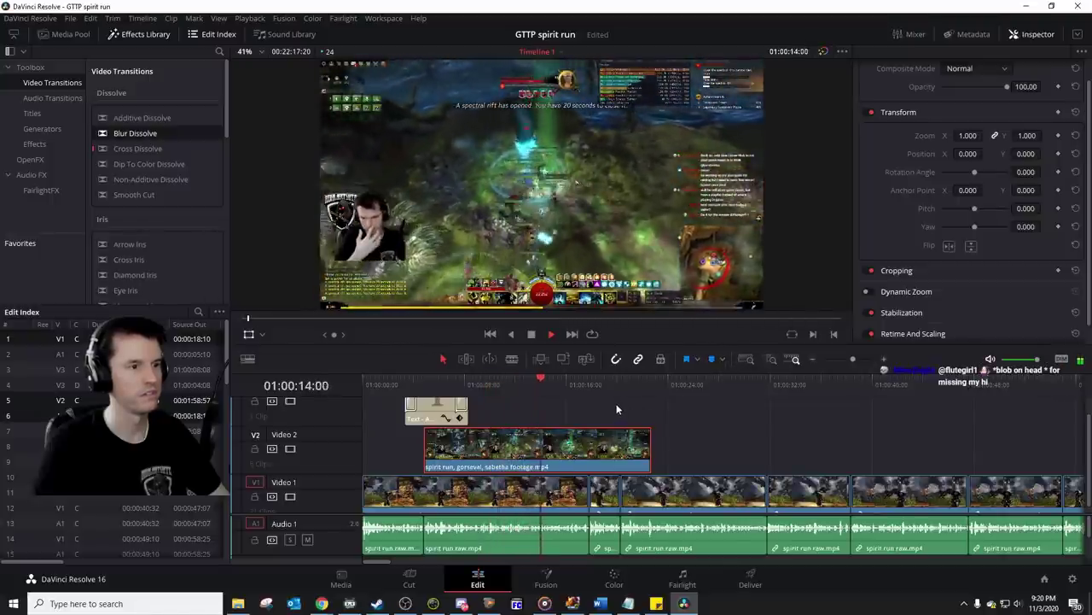
{"action": "key", "text": "space"}
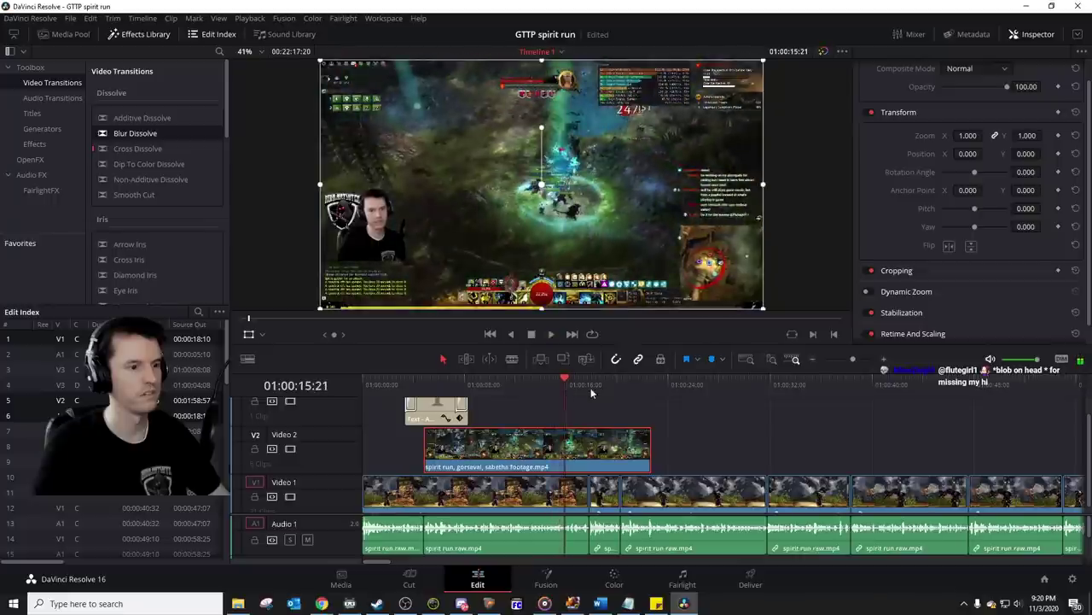
{"action": "left_click_drag", "start_coordinate": [647, 453], "coordinate": [593, 472]}
Step: Split the first Video 1 clip at 01:00:15:21, where the raid footage ends
{"action": "key", "text": "space"}
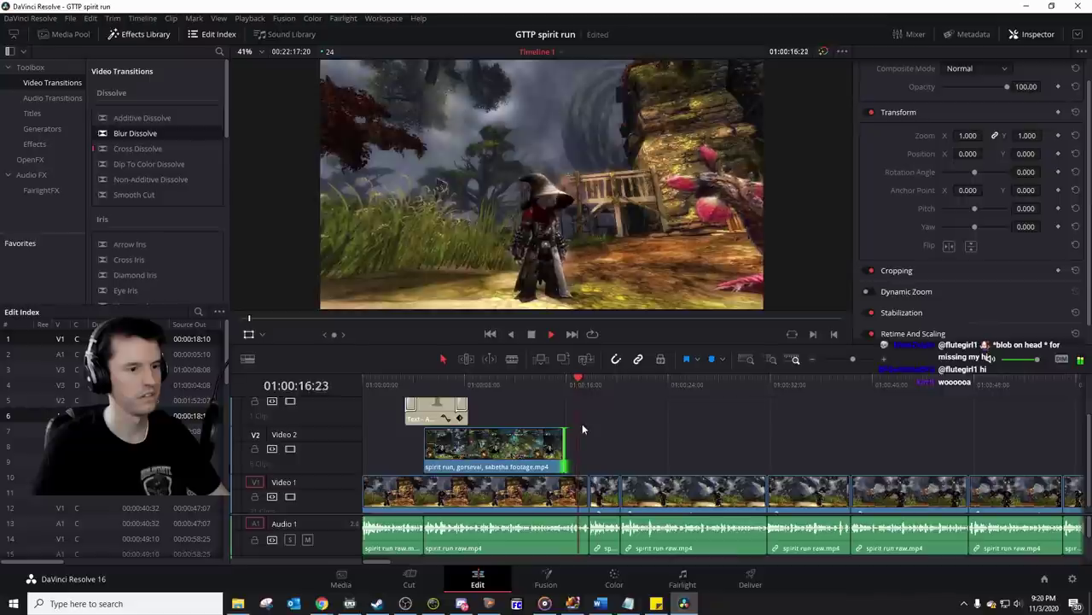
{"action": "left_click", "coordinate": [567, 387]}
{"action": "left_click", "coordinate": [574, 495]}
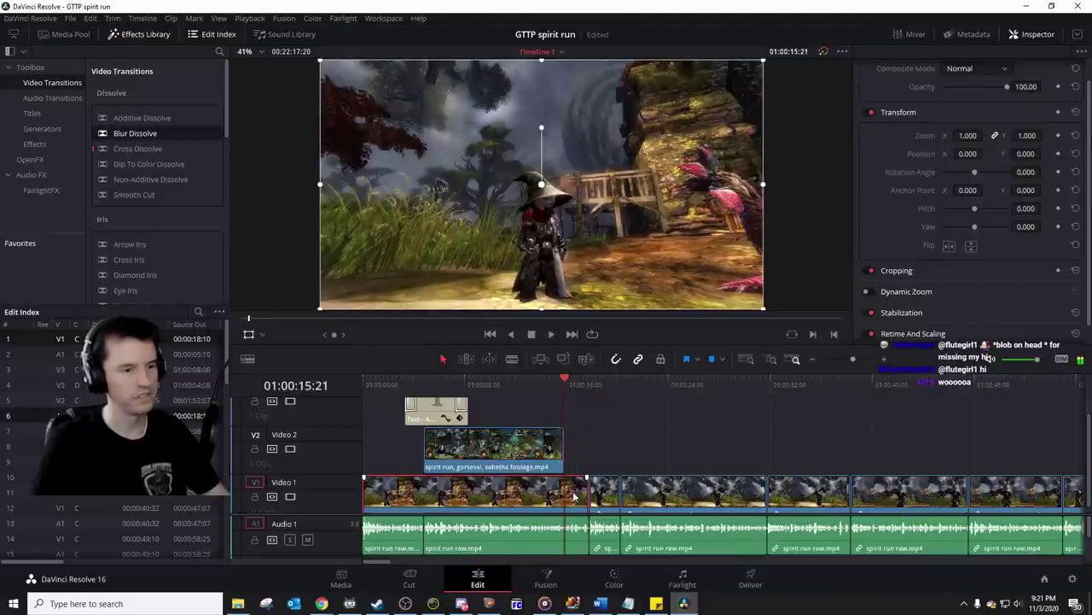
{"action": "key", "text": "ctrl+b"}
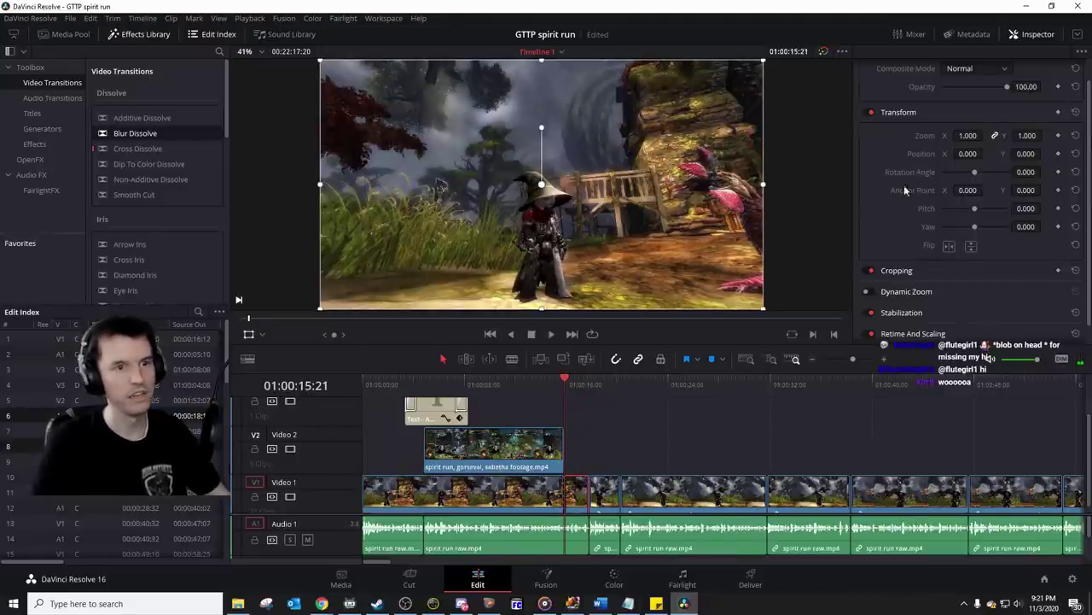
Step: Zoom the short Video 1 piece to 2.840, shift it to position 2.466, 91.233, and play back the close-up
{"action": "mouse_move", "coordinate": [1018, 135]}
{"action": "left_mouse_down"}
{"action": "mouse_move", "coordinate": [1048, 135]}
{"action": "mouse_move", "coordinate": [1029, 135]}
{"action": "left_mouse_up"}
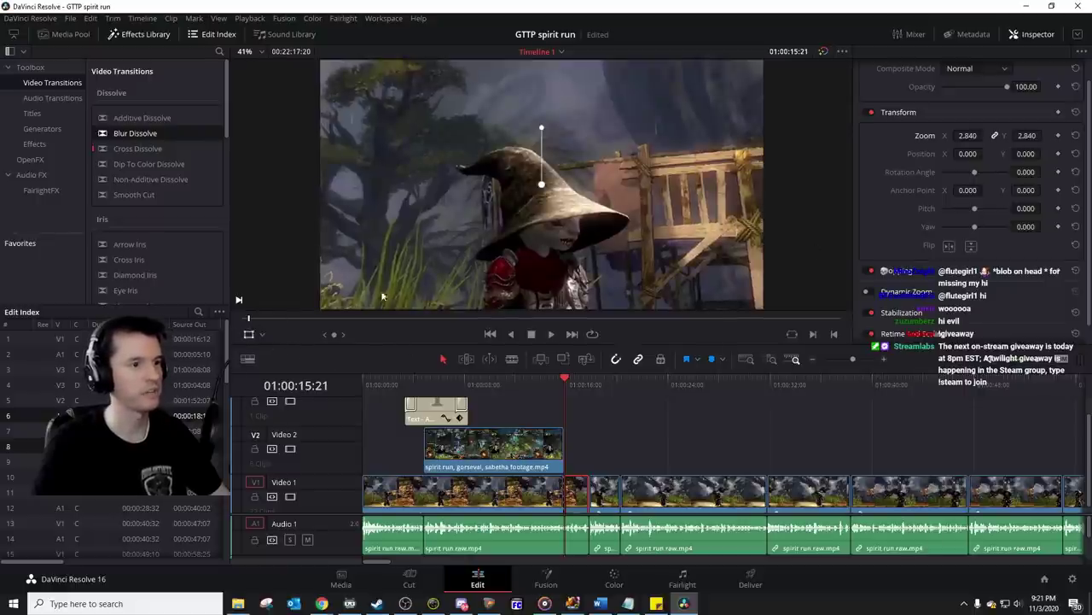
{"action": "left_click_drag", "start_coordinate": [568, 249], "coordinate": [569, 227]}
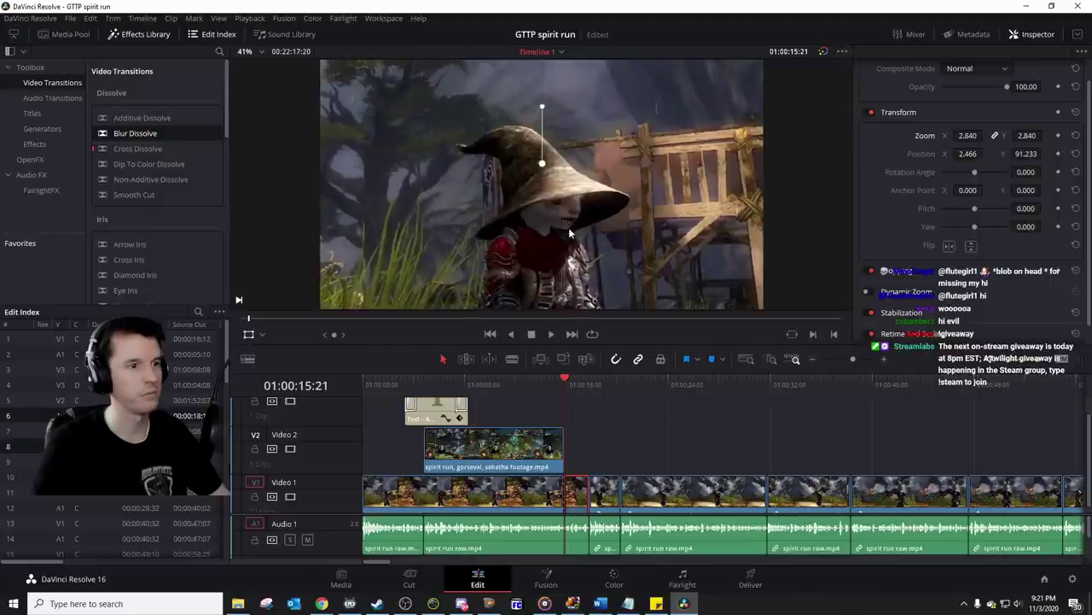
{"action": "key", "text": "space"}
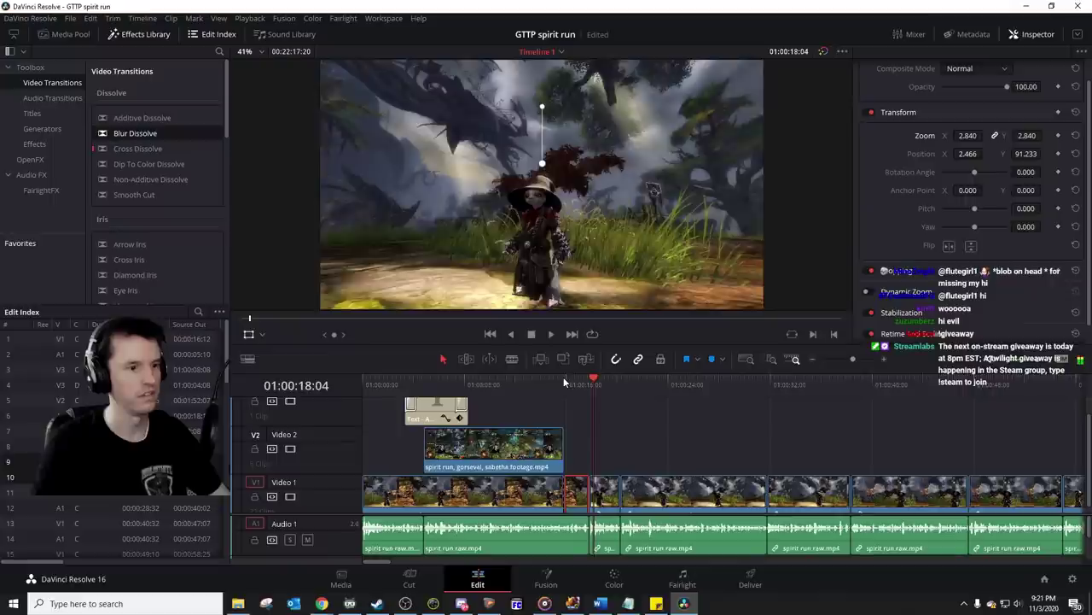
{"action": "left_click", "coordinate": [563, 377]}
{"action": "left_click_drag", "start_coordinate": [572, 376], "coordinate": [574, 376]}
{"action": "key", "text": "space"}
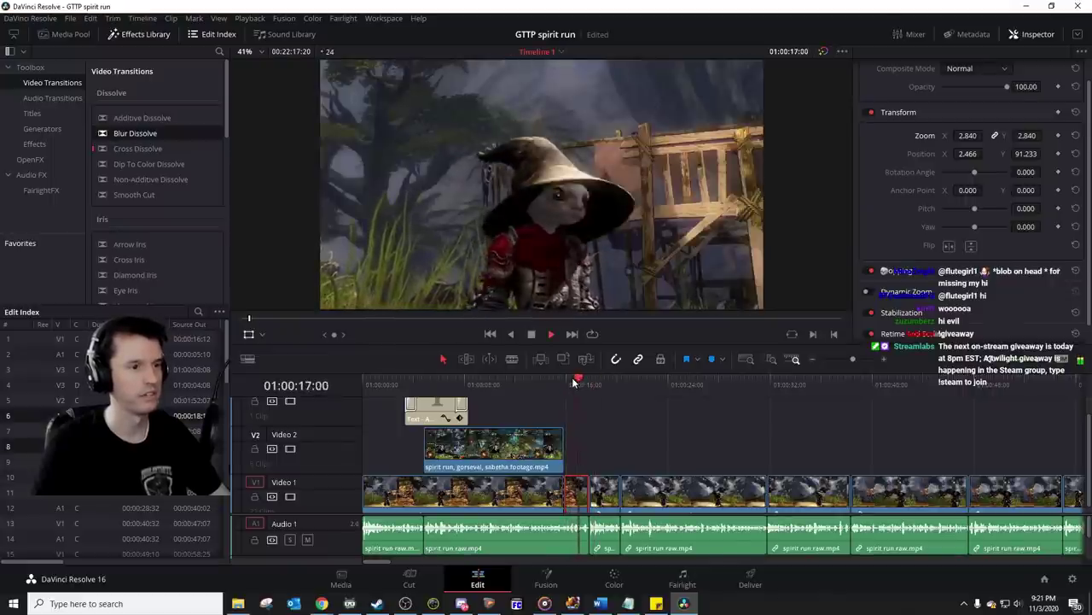
{"action": "key", "text": "space"}
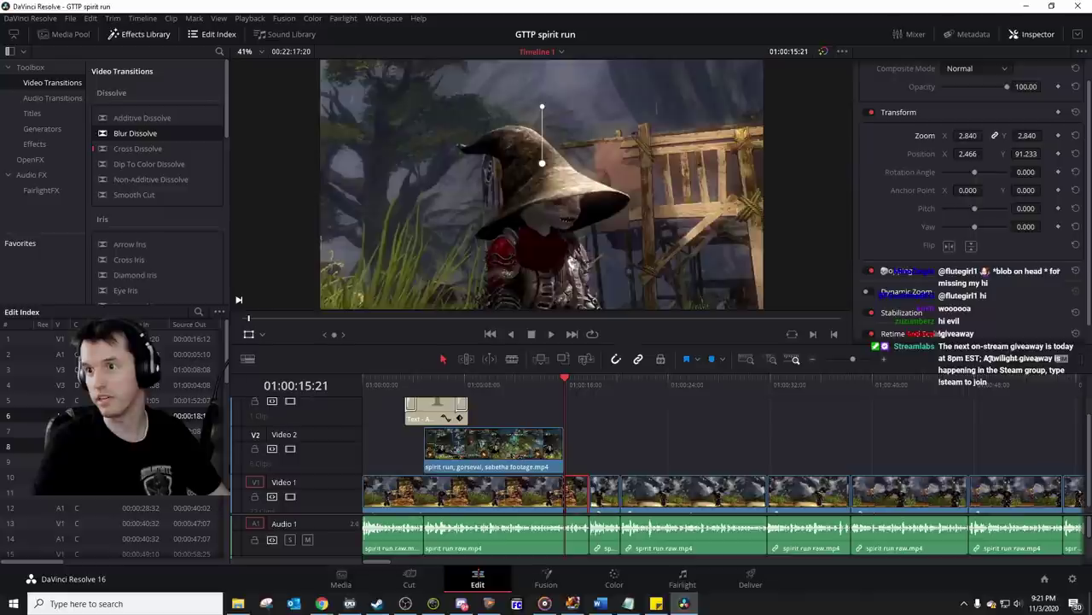
Step: Switch to the GTTP spirit run folder in File Explorer and add the clock image to the track above Video 2
{"action": "key", "text": "alt+Tab"}
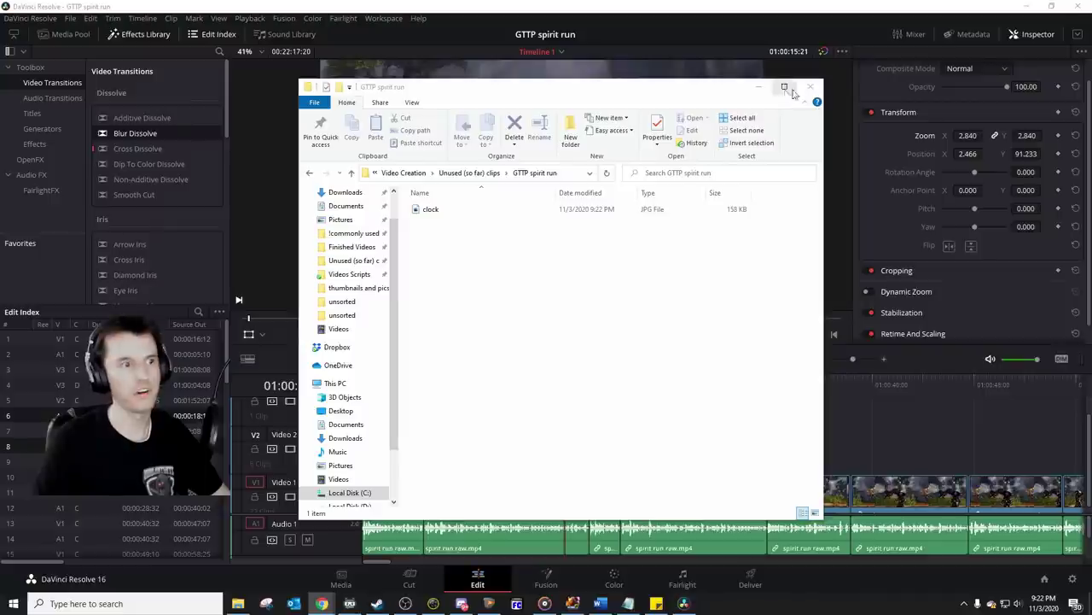
{"action": "left_click_drag", "start_coordinate": [681, 97], "coordinate": [917, 88]}
{"action": "left_click", "coordinate": [707, 203]}
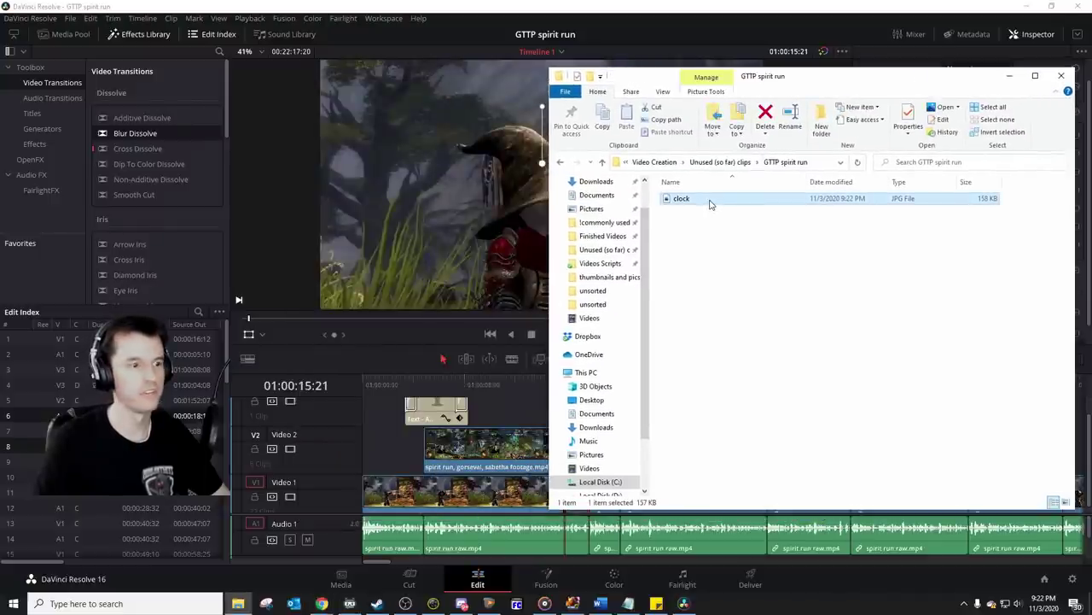
{"action": "left_click_drag", "start_coordinate": [702, 203], "coordinate": [529, 406]}
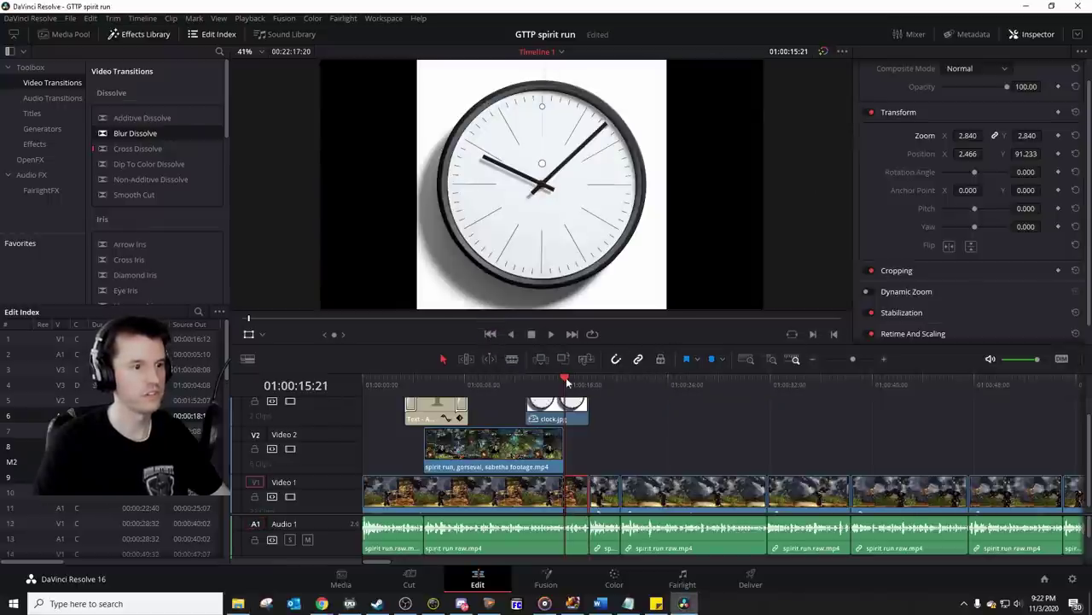
Step: Move the clock image to Video 2 at 01:00:16:08 and shrink it to zoom 0.551 at position -572.055, 78.904
{"action": "left_click_drag", "start_coordinate": [576, 410], "coordinate": [871, 444]}
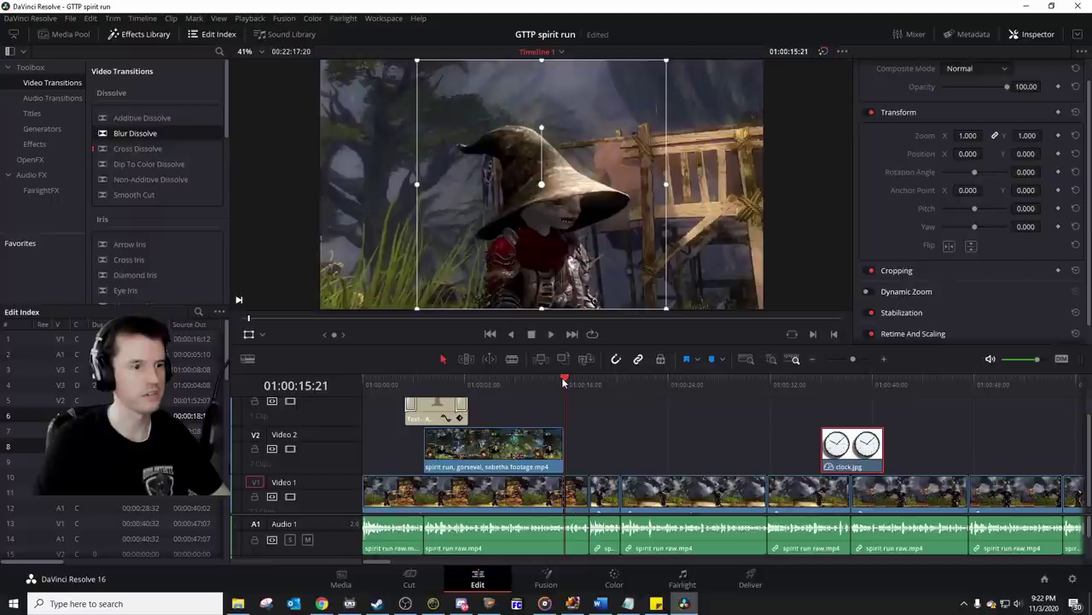
{"action": "left_click_drag", "start_coordinate": [562, 377], "coordinate": [571, 379]}
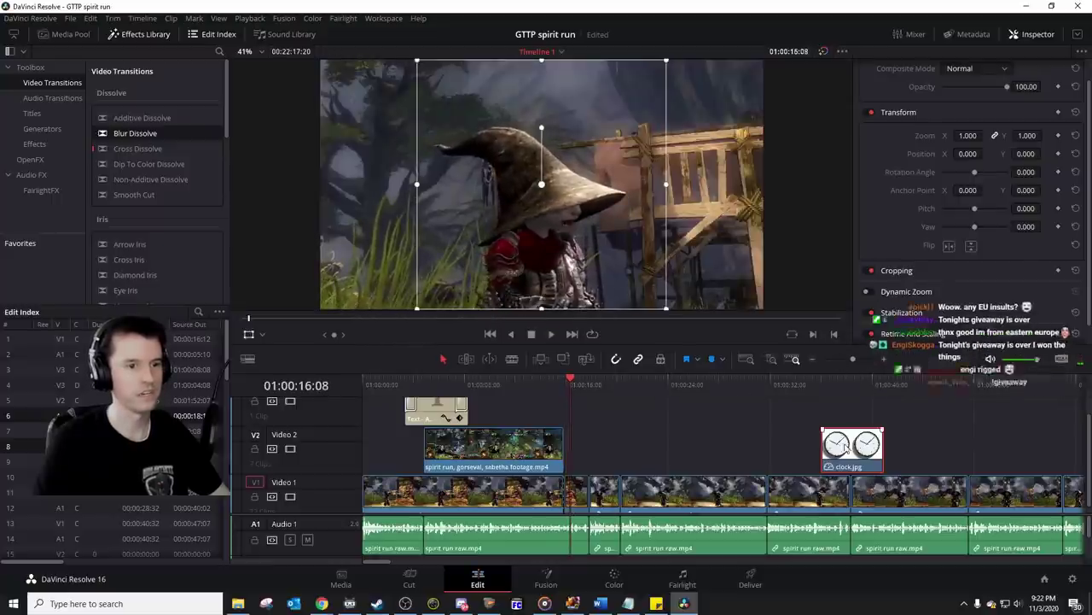
{"action": "left_click_drag", "start_coordinate": [879, 443], "coordinate": [629, 446]}
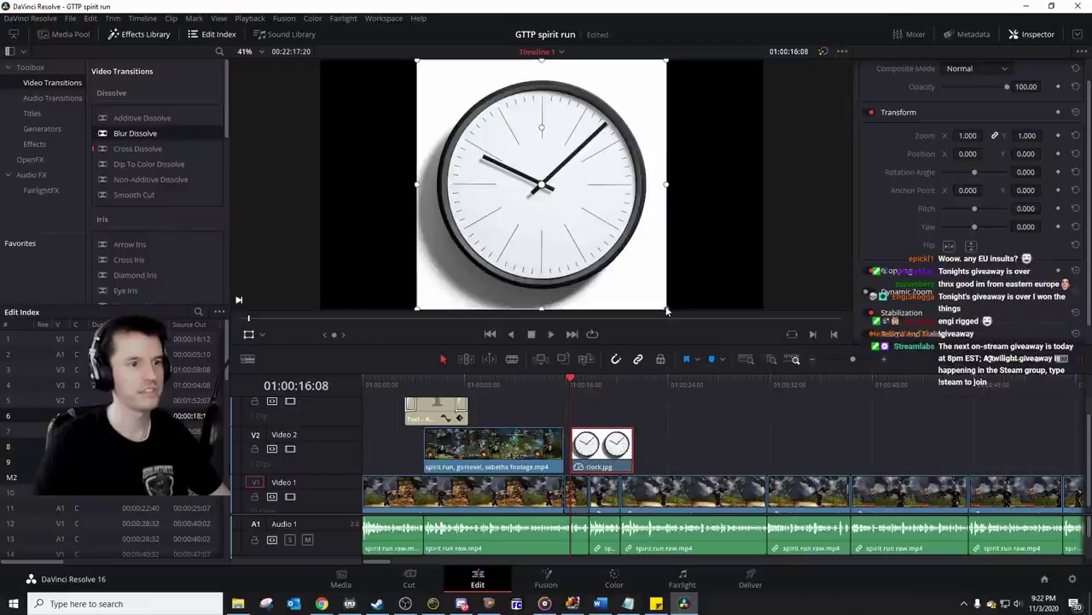
{"action": "left_click_drag", "start_coordinate": [666, 310], "coordinate": [632, 256]}
{"action": "left_click_drag", "start_coordinate": [575, 223], "coordinate": [444, 201]}
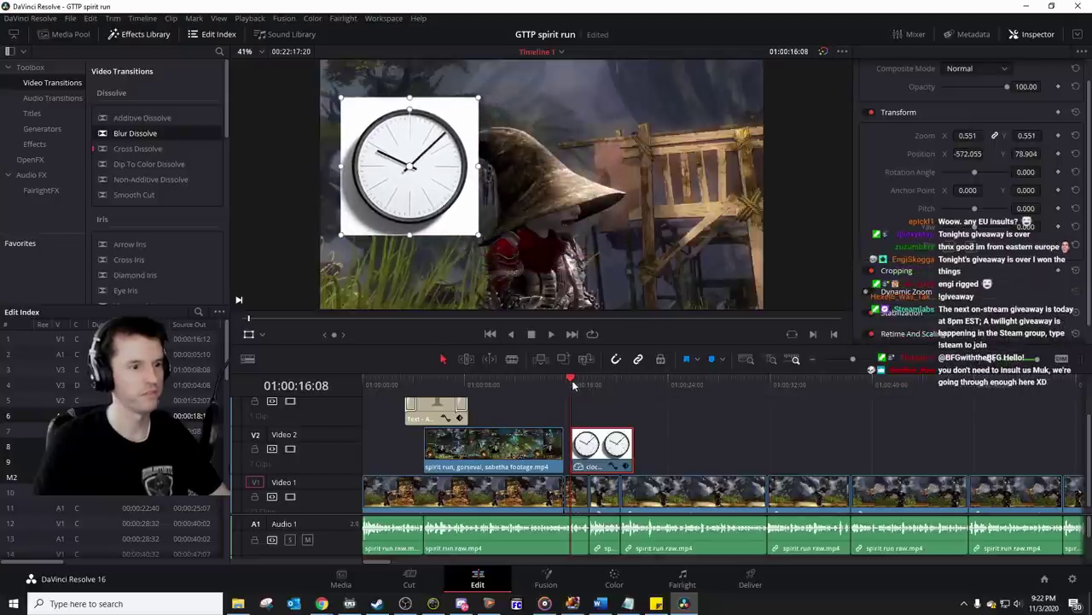
Step: Trim the end of the clock image to 01:00:17:20, where the close-up piece ends, and replay the section
{"action": "key", "text": "space"}
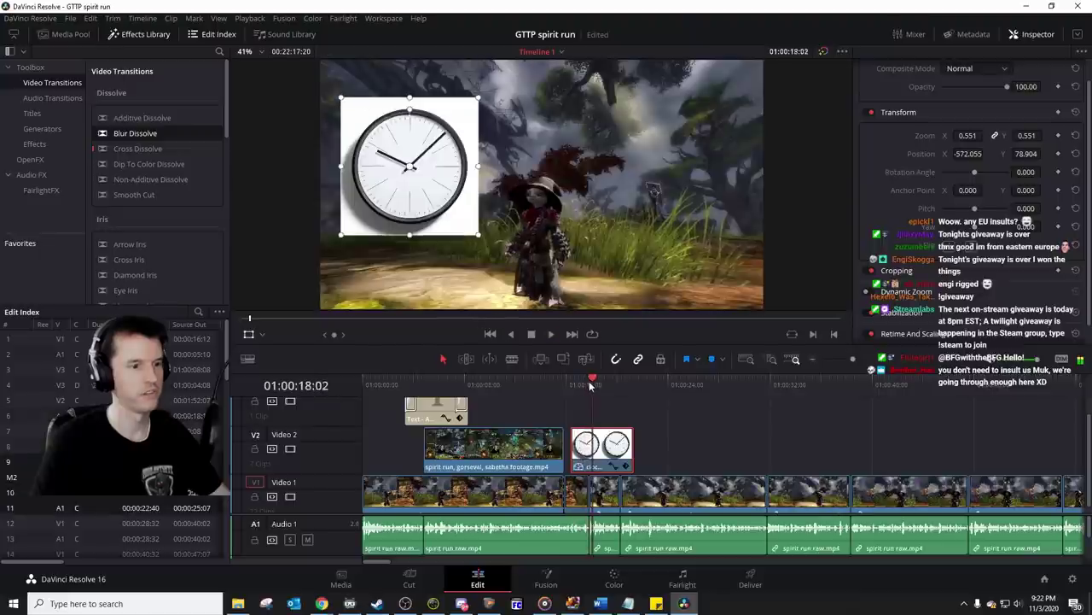
{"action": "left_click", "coordinate": [590, 385]}
{"action": "left_click_drag", "start_coordinate": [632, 445], "coordinate": [597, 446]}
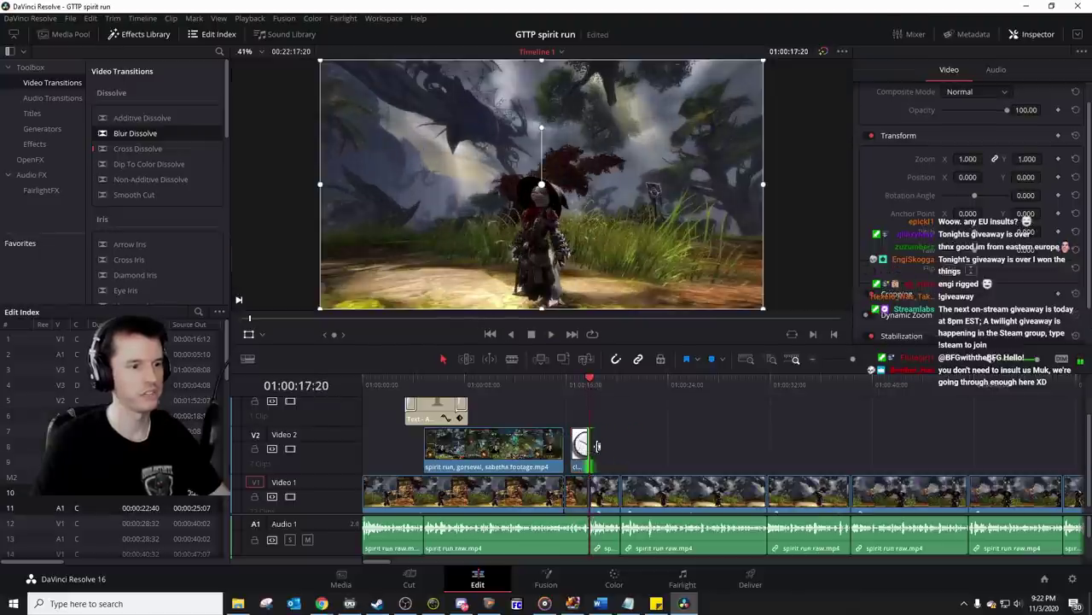
{"action": "left_click", "coordinate": [572, 385]}
{"action": "key", "text": "space"}
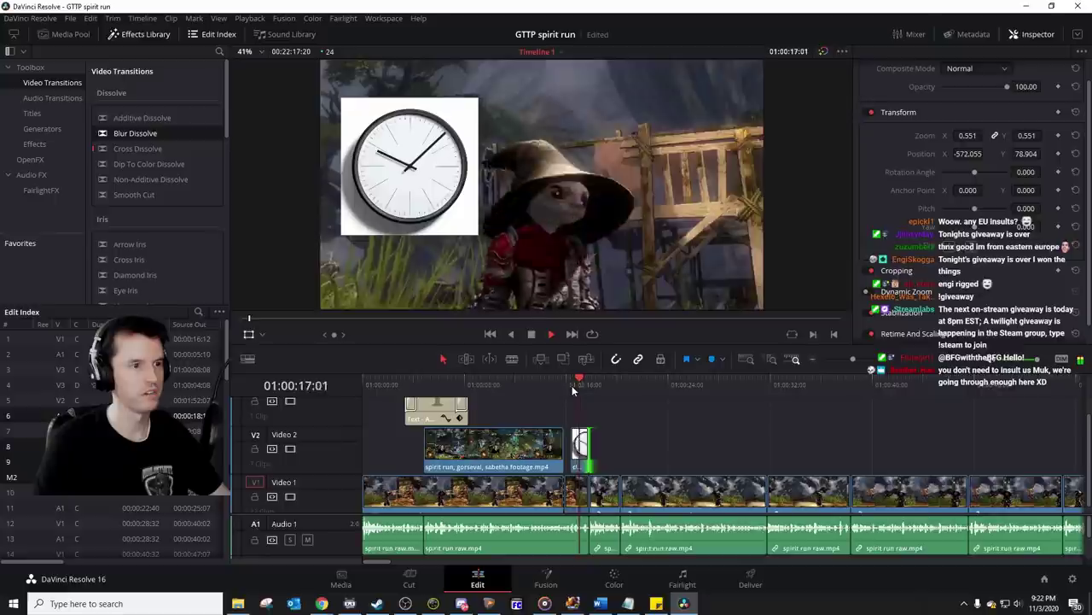
{"action": "left_click", "coordinate": [570, 384]}
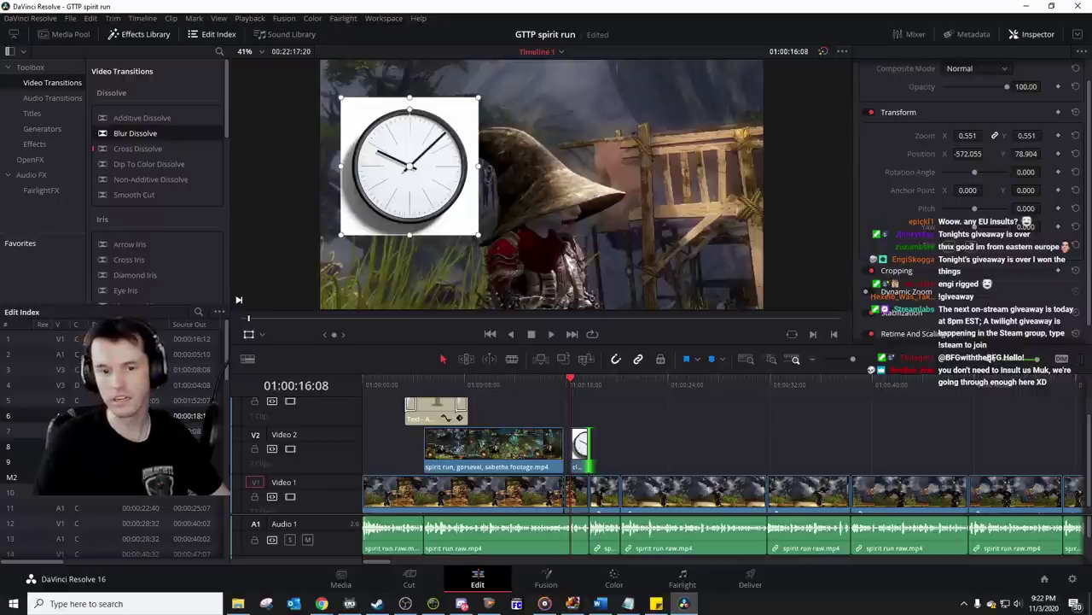
Step: Add the equals image from the !commonly used folder in File Explorer to the track above the clock at 01:00:16:08
{"action": "left_click", "coordinate": [238, 604]}
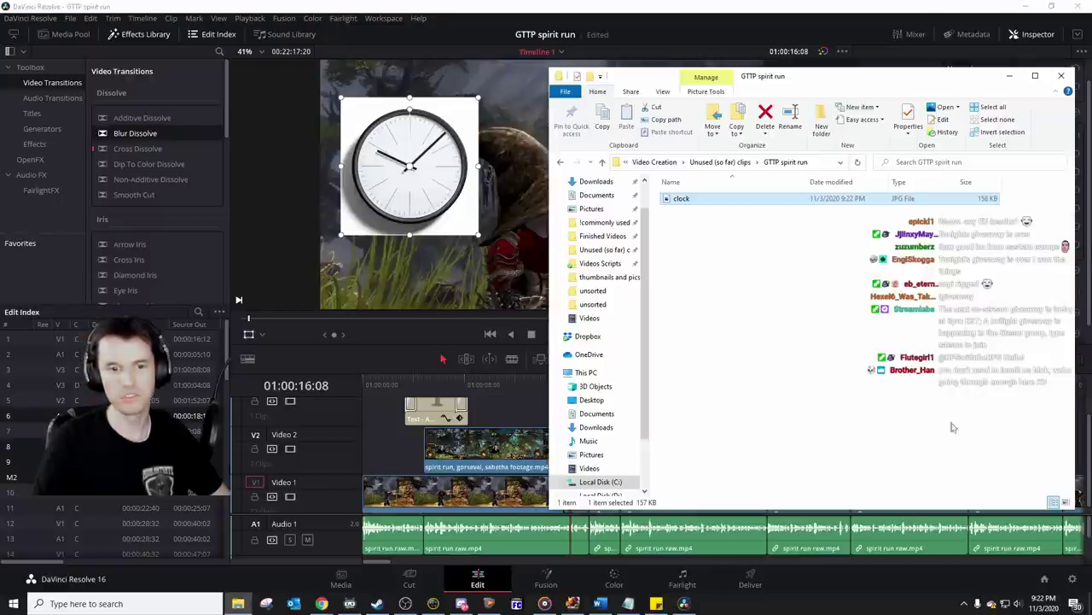
{"action": "left_click", "coordinate": [604, 222]}
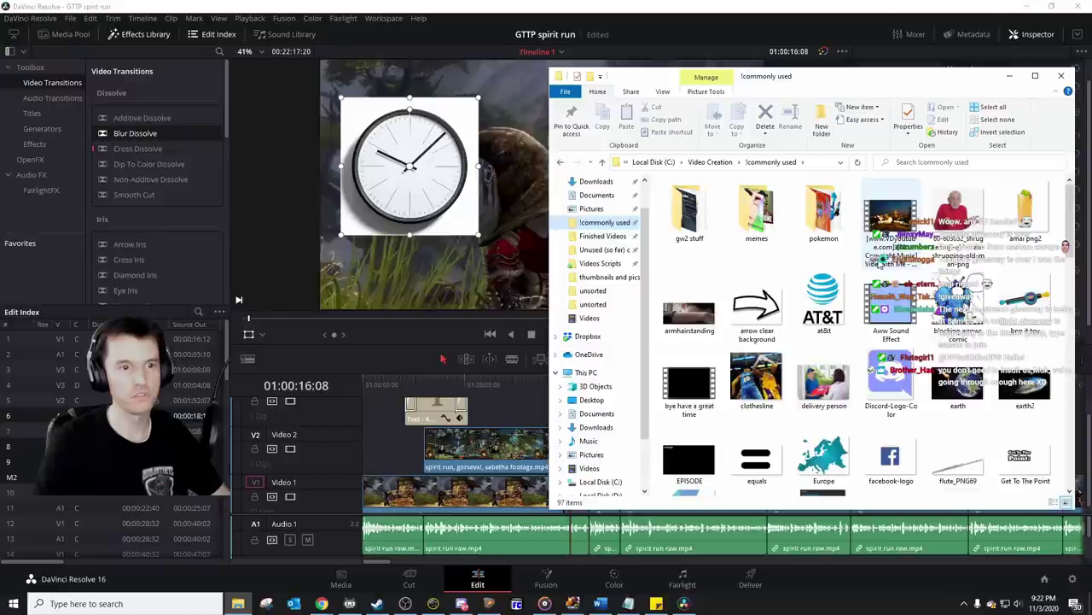
{"action": "scroll", "coordinate": [775, 305], "scroll_direction": "down", "scroll_amount": 3}
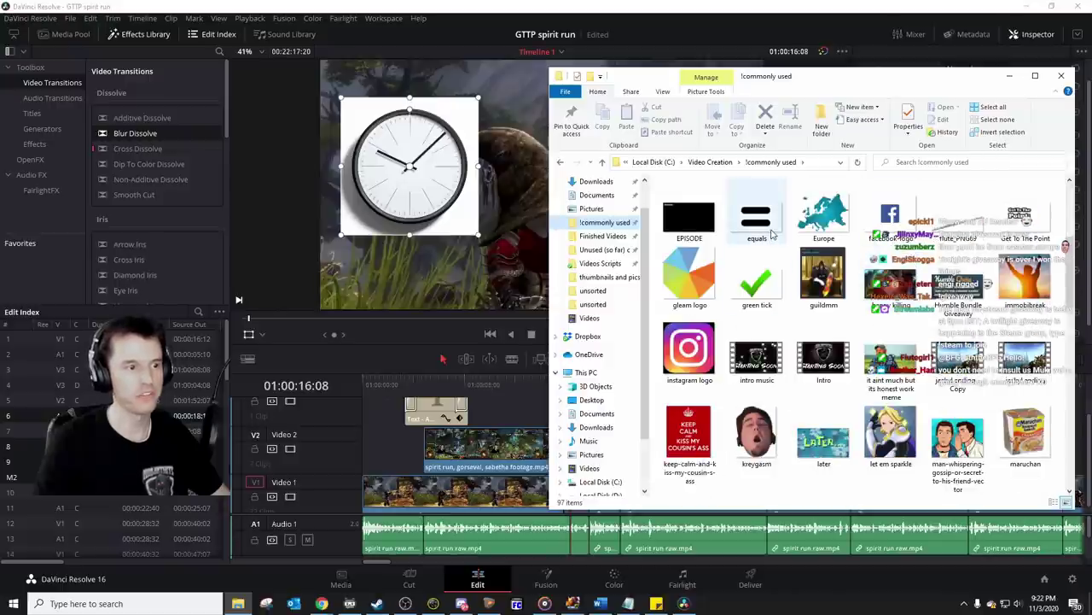
{"action": "left_click_drag", "start_coordinate": [772, 233], "coordinate": [608, 412]}
Step: Move the equals image to start at 01:00:16:22 and trim its end to match the end of the clock
{"action": "left_click", "coordinate": [890, 361]}
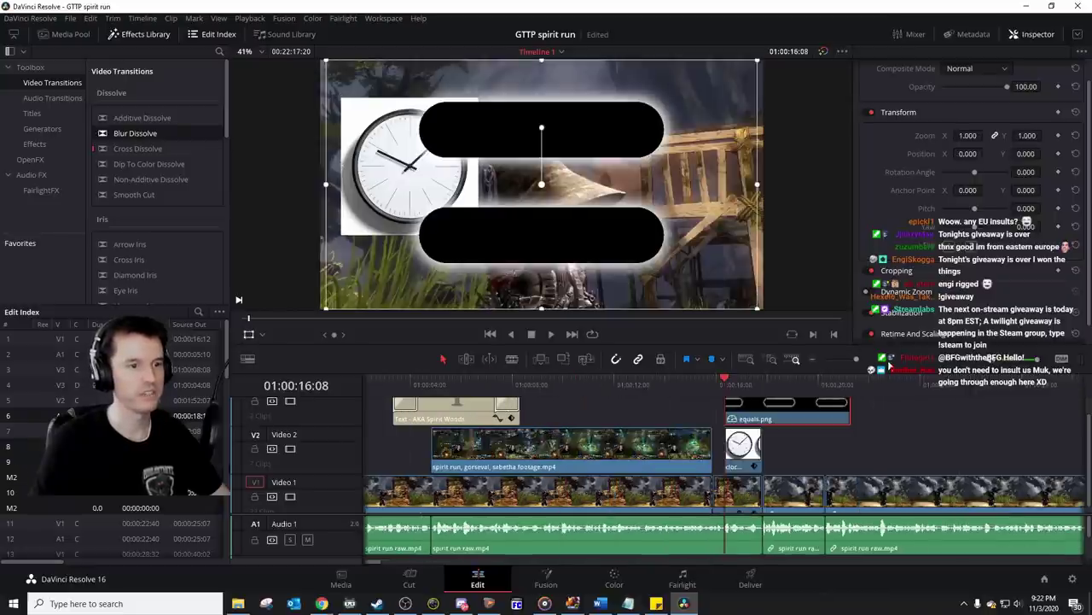
{"action": "left_click", "coordinate": [890, 360]}
{"action": "left_click_drag", "start_coordinate": [726, 378], "coordinate": [758, 383]}
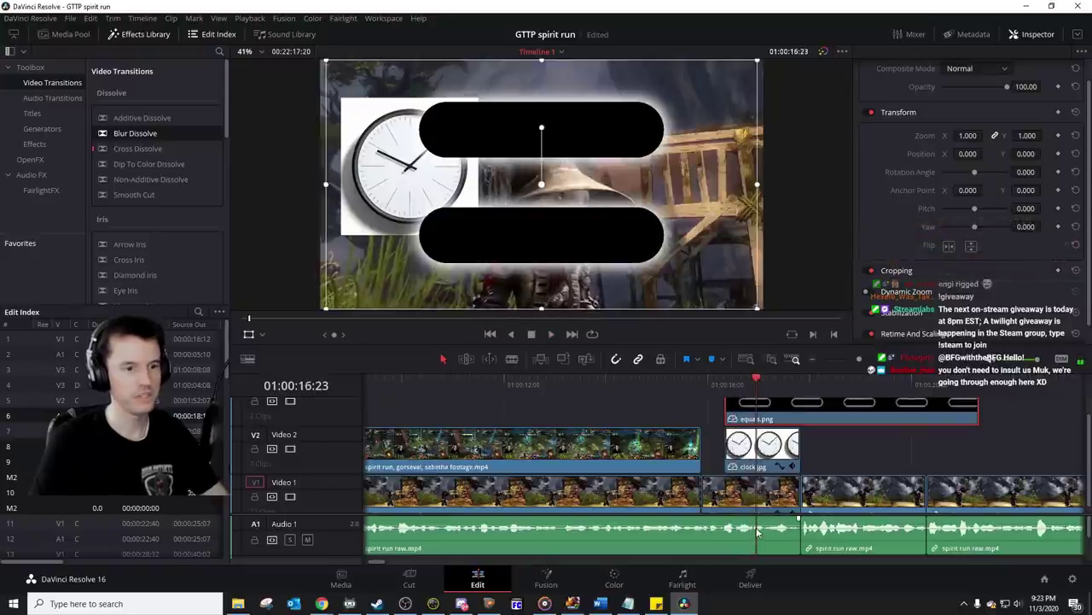
{"action": "key", "text": "Left"}
{"action": "left_click_drag", "start_coordinate": [800, 421], "coordinate": [832, 421]}
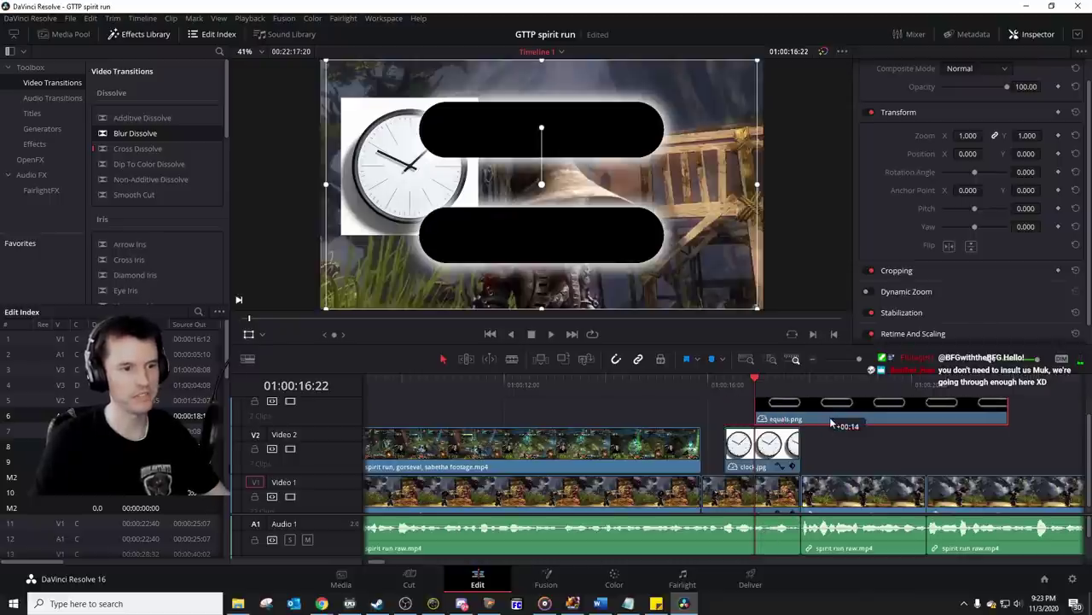
{"action": "left_click_drag", "start_coordinate": [1007, 416], "coordinate": [783, 418]}
Step: Shrink the equals sign to zoom 0.302 and place it beside the clock at position 32.051, 184.932
{"action": "left_click_drag", "start_coordinate": [755, 308], "coordinate": [596, 172]}
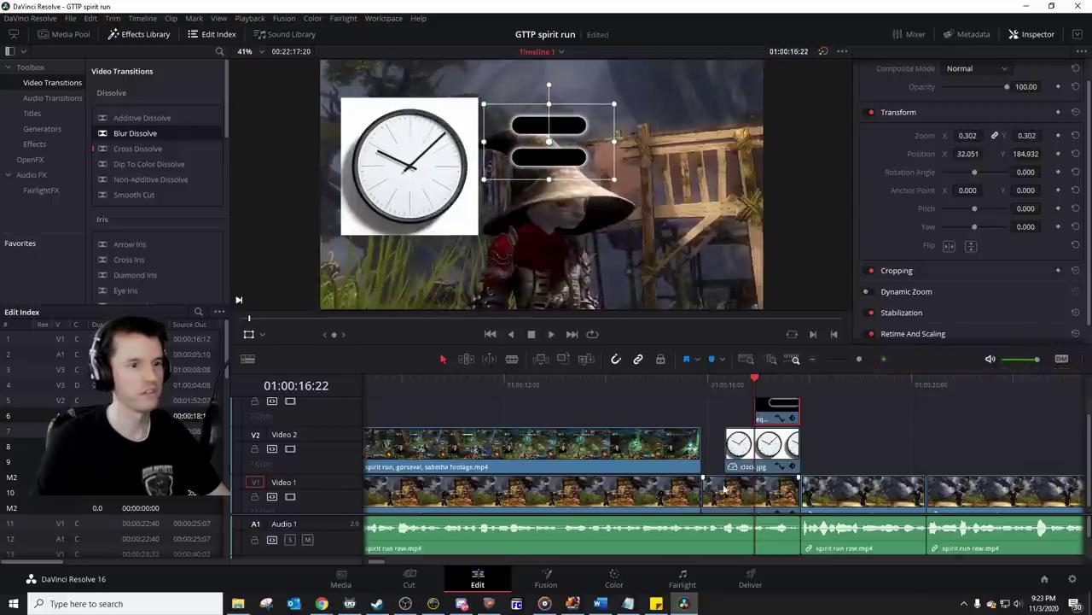
{"action": "left_click", "coordinate": [720, 385]}
{"action": "left_click", "coordinate": [753, 381]}
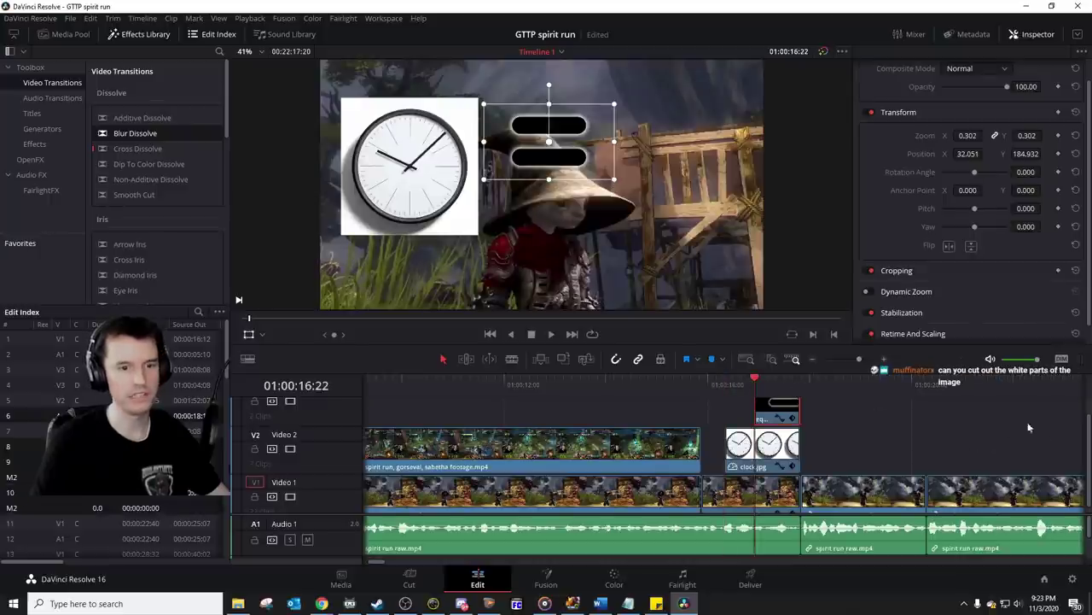
Step: Add another video track above the one holding the equals image
{"action": "scroll", "coordinate": [1086, 442], "scroll_direction": "up", "scroll_amount": 2}
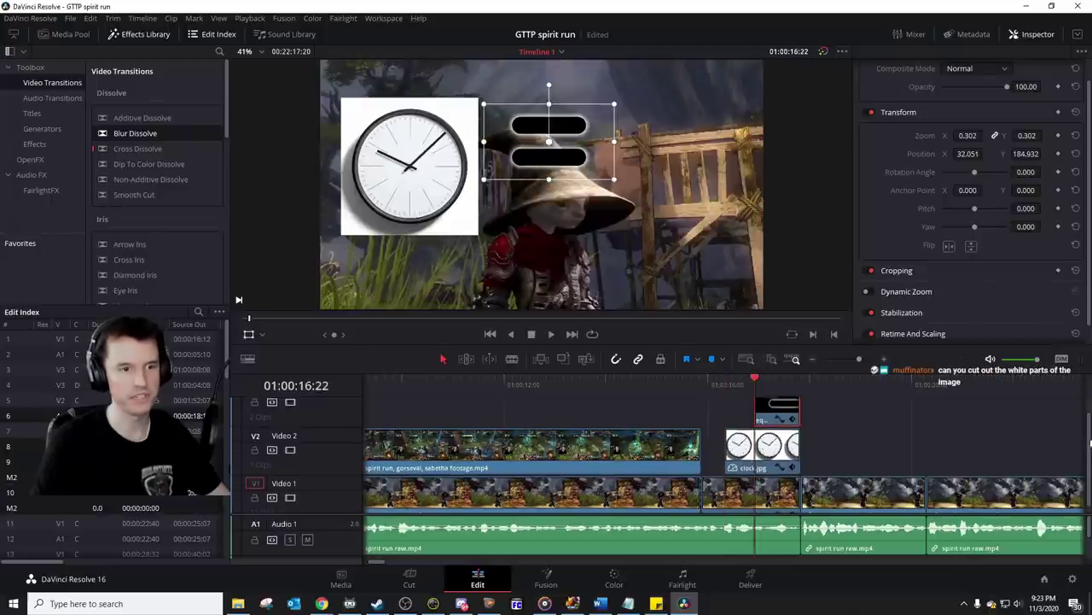
{"action": "right_click", "coordinate": [362, 418]}
{"action": "left_click", "coordinate": [385, 426]}
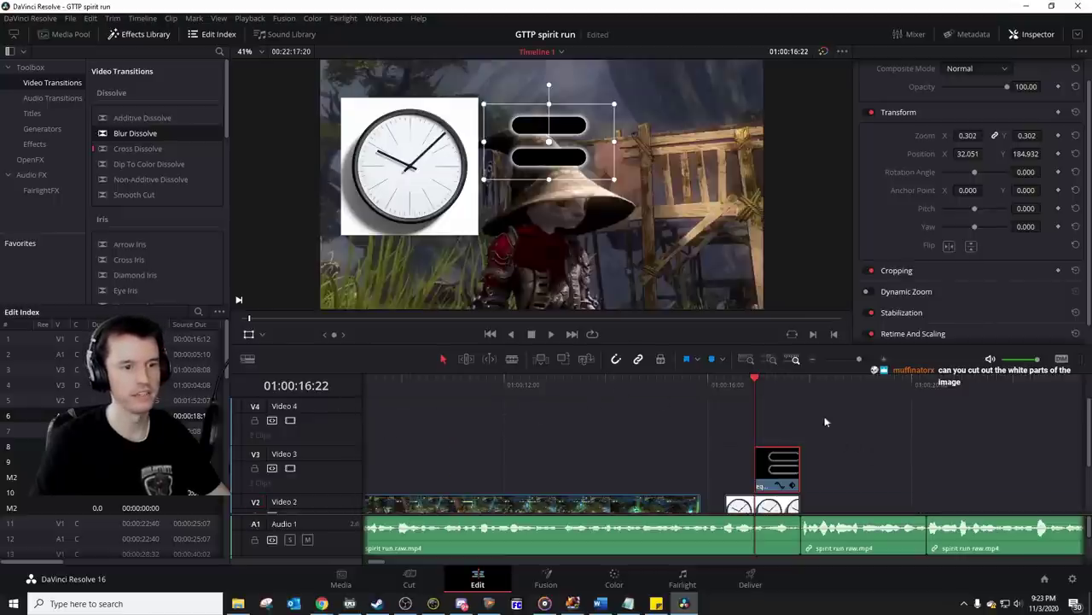
Step: Play to 01:00:17:04 and add the arrow clear background image from the !commonly used folder in File Explorer to the timeline
{"action": "key", "text": "space"}
{"action": "scroll", "coordinate": [1088, 425], "scroll_direction": "down", "scroll_amount": 6}
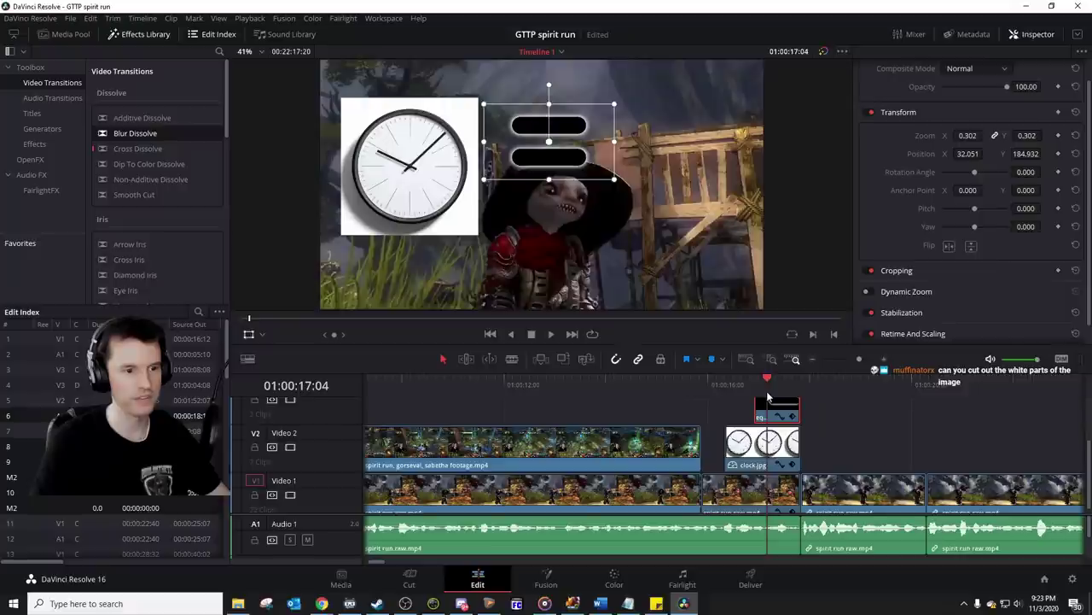
{"action": "key", "text": "space"}
{"action": "key", "text": "space"}
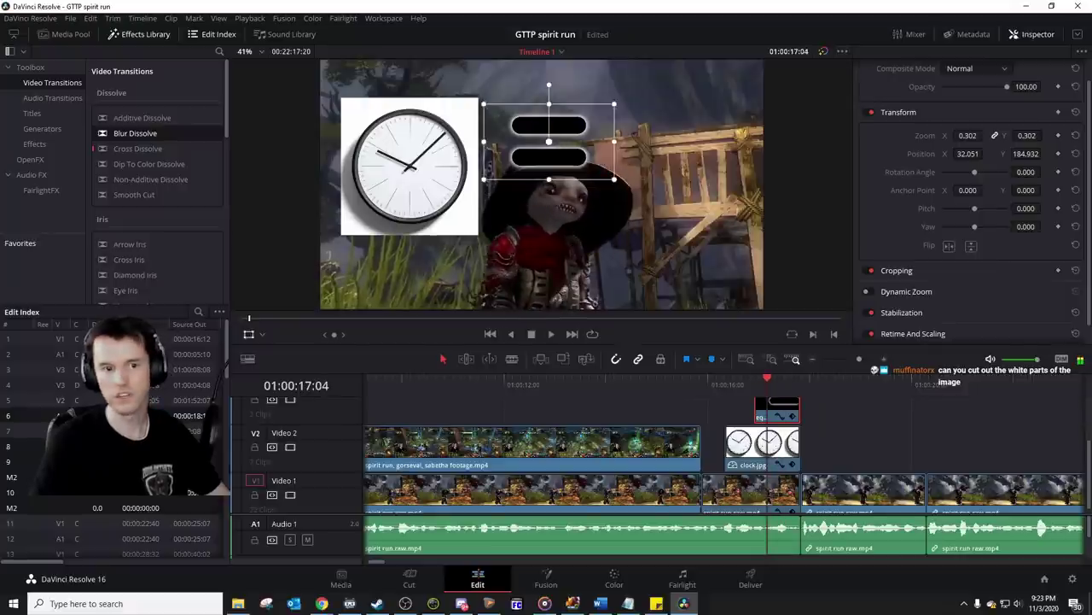
{"action": "left_click", "coordinate": [238, 604]}
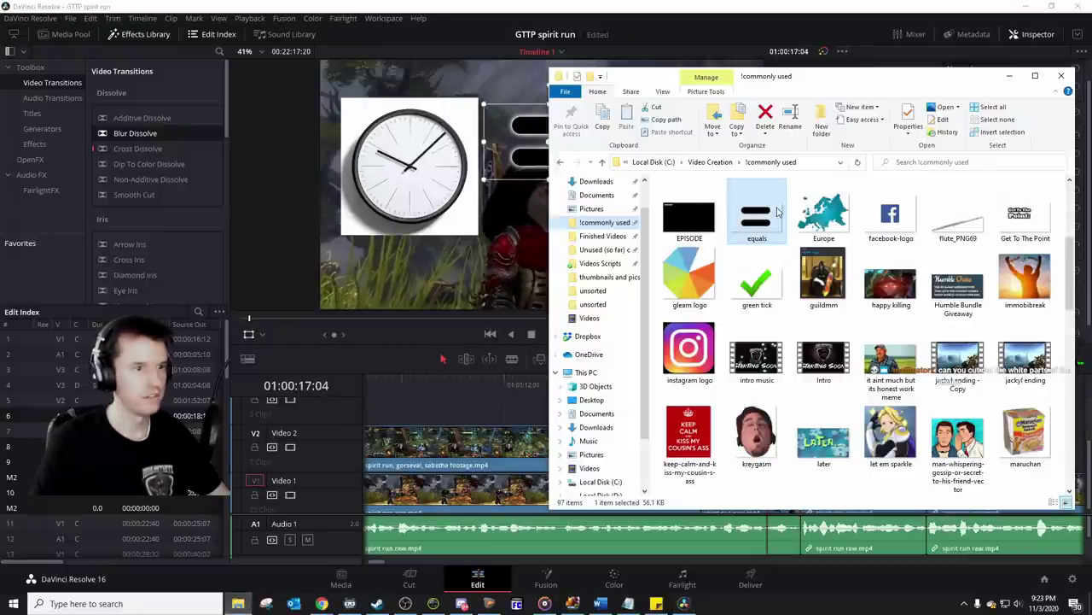
{"action": "scroll", "coordinate": [878, 271], "scroll_direction": "down", "scroll_amount": 10}
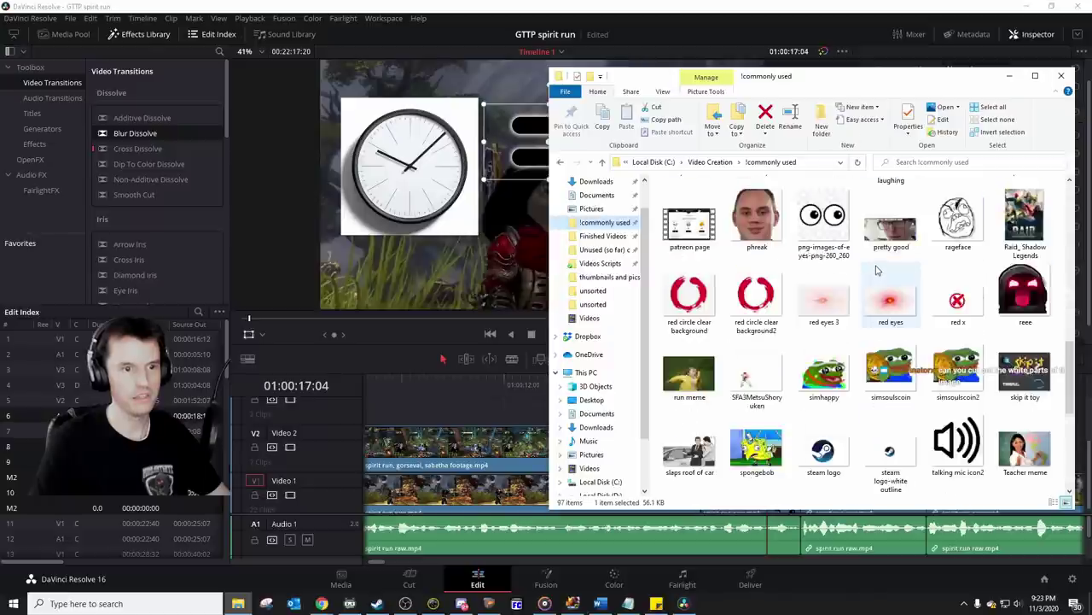
{"action": "scroll", "coordinate": [896, 339], "scroll_direction": "up", "scroll_amount": 3}
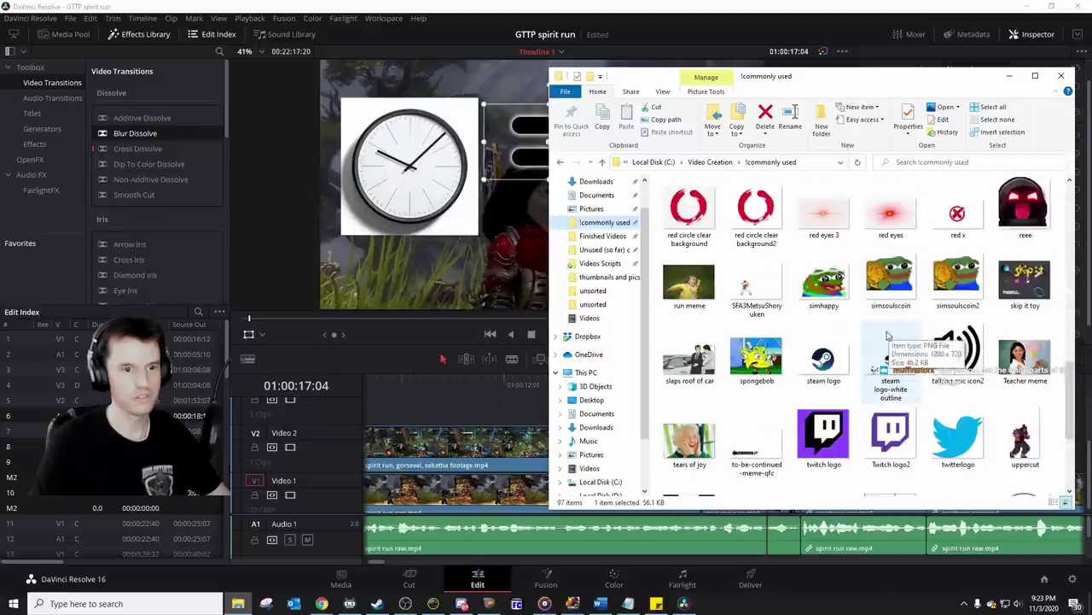
{"action": "scroll", "coordinate": [939, 341], "scroll_direction": "down", "scroll_amount": 3}
{"action": "scroll", "coordinate": [942, 342], "scroll_direction": "up", "scroll_amount": 3}
{"action": "scroll", "coordinate": [939, 333], "scroll_direction": "up", "scroll_amount": 10}
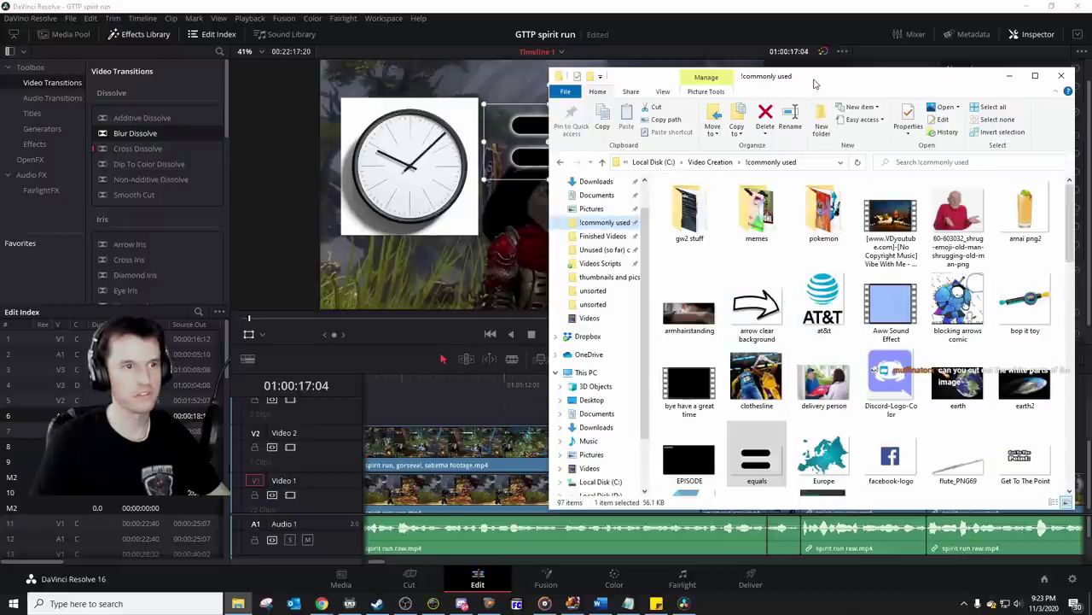
{"action": "left_click_drag", "start_coordinate": [815, 81], "coordinate": [353, 63]}
{"action": "left_click_drag", "start_coordinate": [290, 286], "coordinate": [840, 410]}
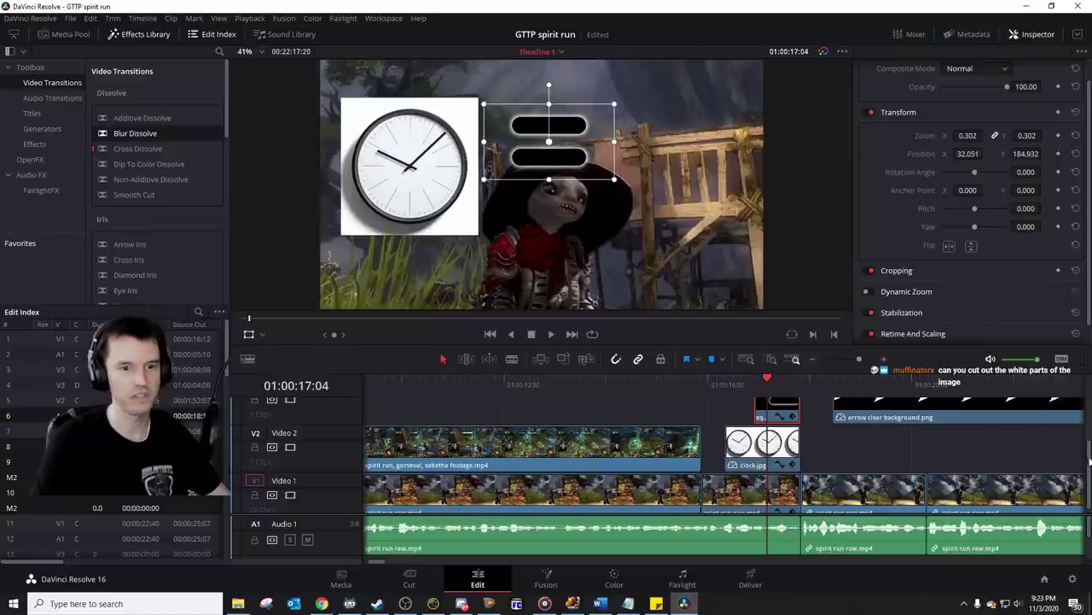
Step: Move the arrow image to Video 4 starting at 01:00:17:04 and trim its end to match the end of the clock
{"action": "scroll", "coordinate": [982, 466], "scroll_direction": "up", "scroll_amount": 3}
{"action": "left_click_drag", "start_coordinate": [878, 475], "coordinate": [809, 425]}
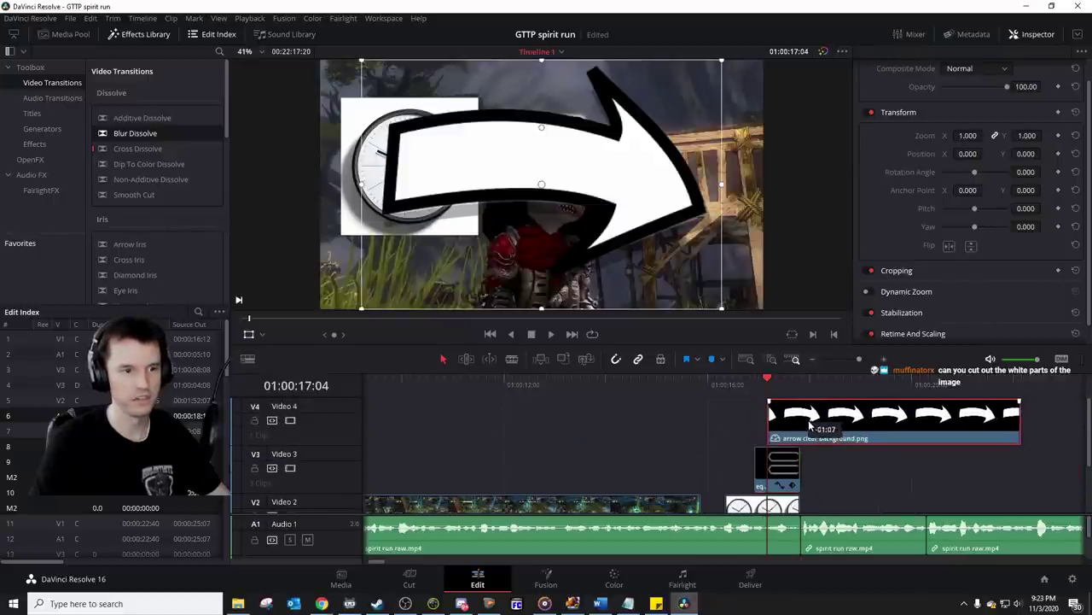
{"action": "left_click_drag", "start_coordinate": [1021, 426], "coordinate": [803, 424]}
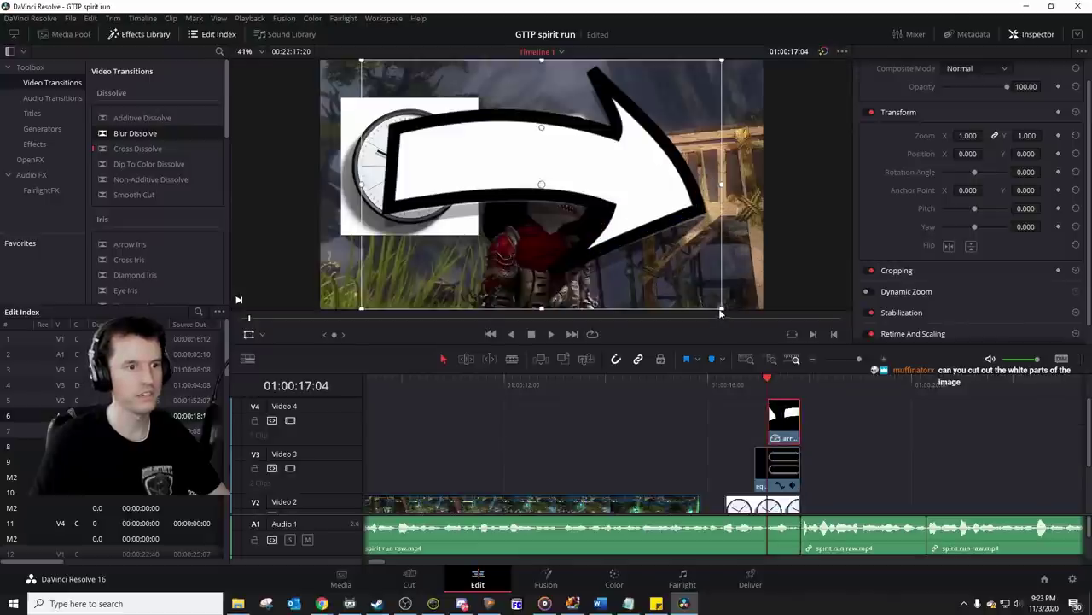
Step: Shrink the arrow to zoom 0.319, rotate it to 185 degrees and place it beside the equals sign at position 608.675, 194.795
{"action": "left_click_drag", "start_coordinate": [721, 314], "coordinate": [614, 237]}
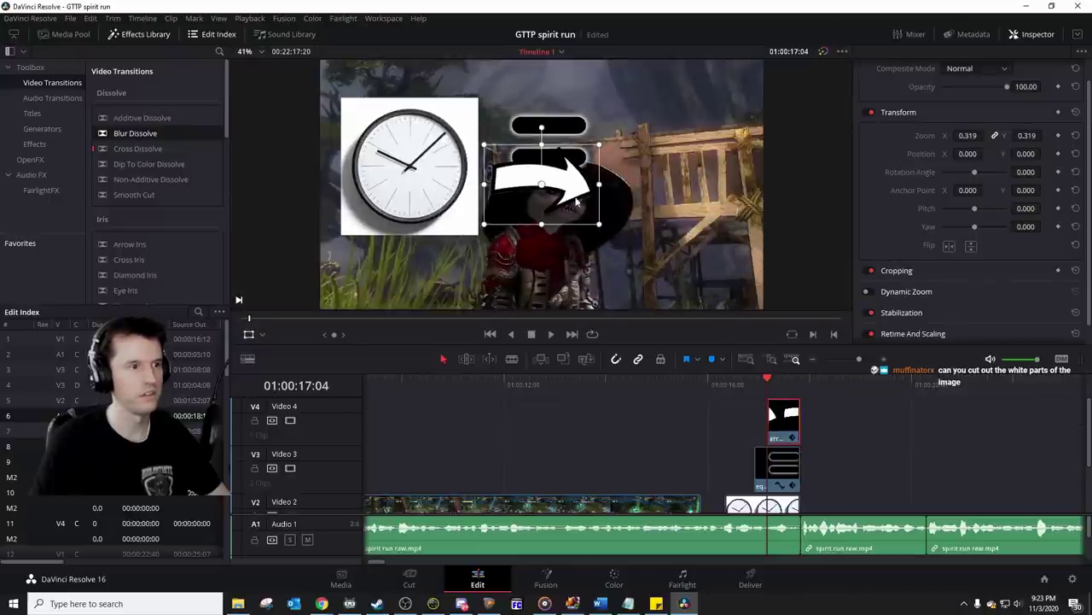
{"action": "left_click_drag", "start_coordinate": [577, 201], "coordinate": [719, 164]}
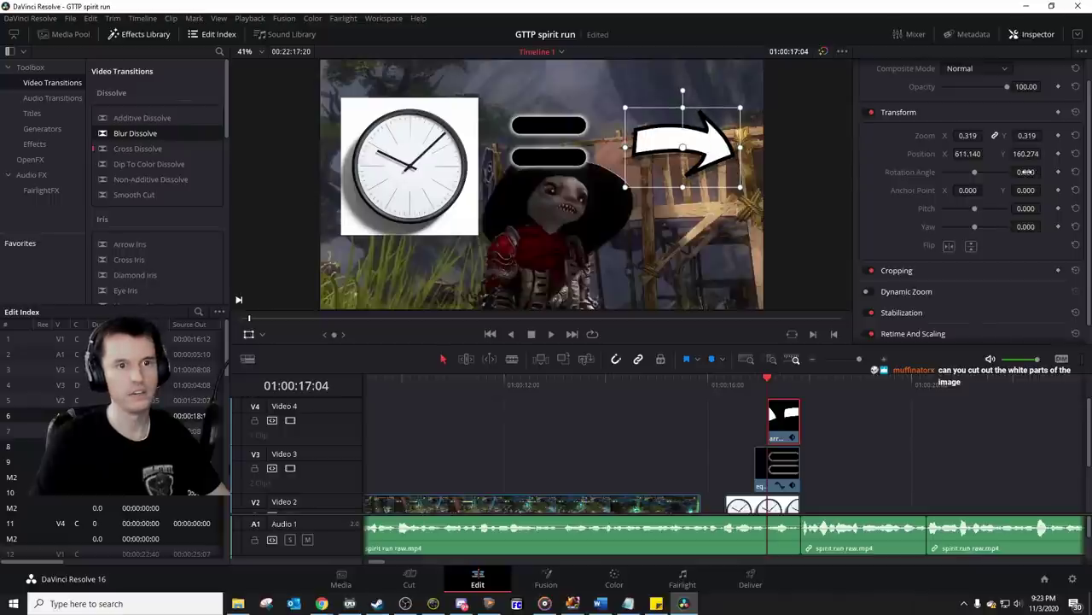
{"action": "left_click_drag", "start_coordinate": [1026, 171], "coordinate": [1044, 172]}
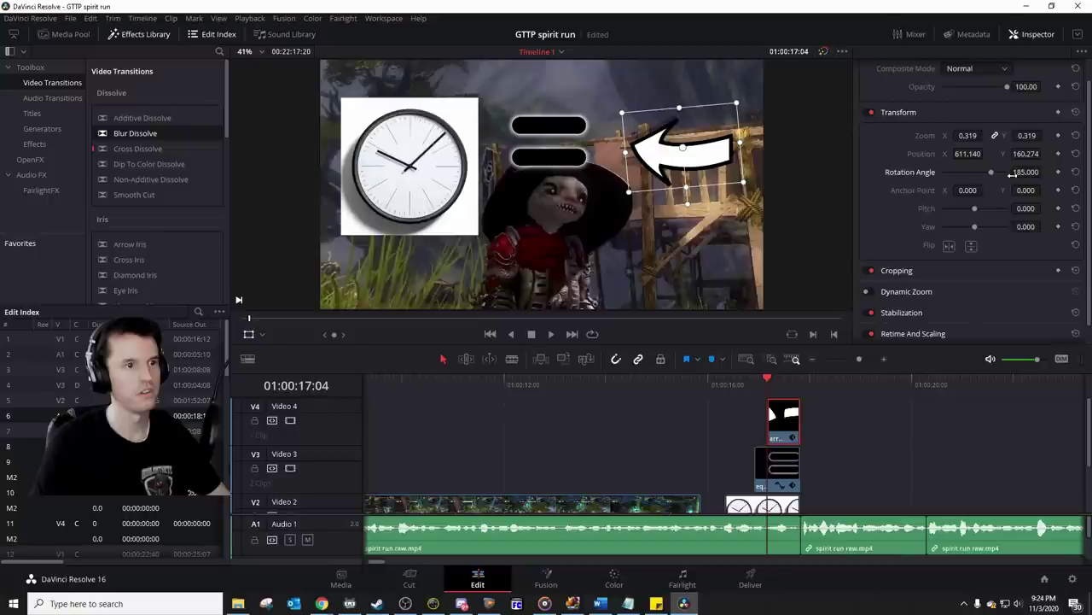
{"action": "left_click_drag", "start_coordinate": [692, 160], "coordinate": [701, 164]}
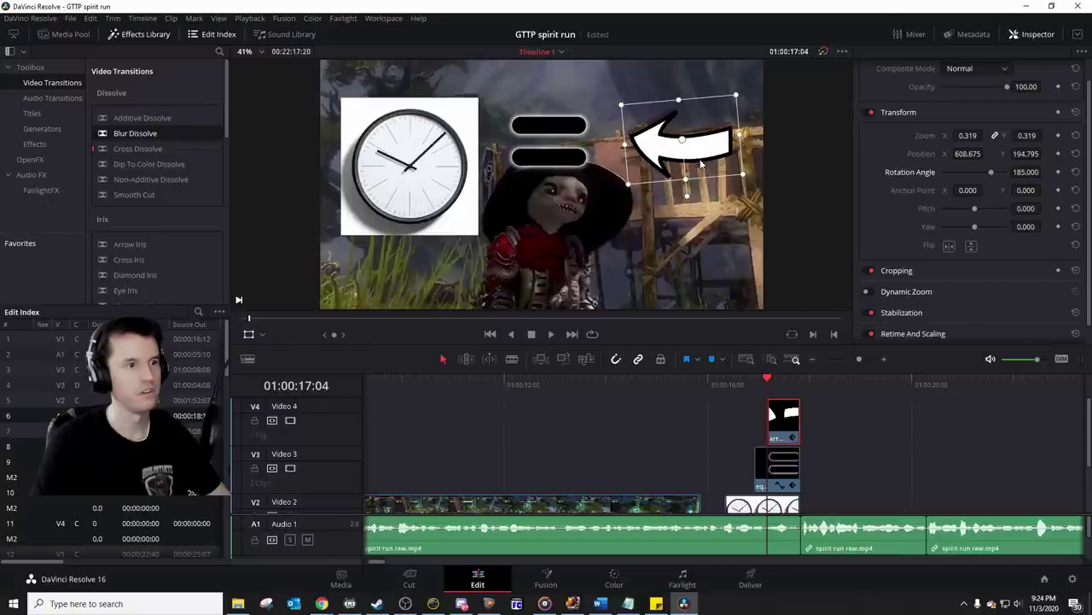
Step: Play back the clock, equals sign and arrow overlays to check their timing, and select the clock clip on Video 2
{"action": "left_click", "coordinate": [701, 391]}
{"action": "key", "text": "space"}
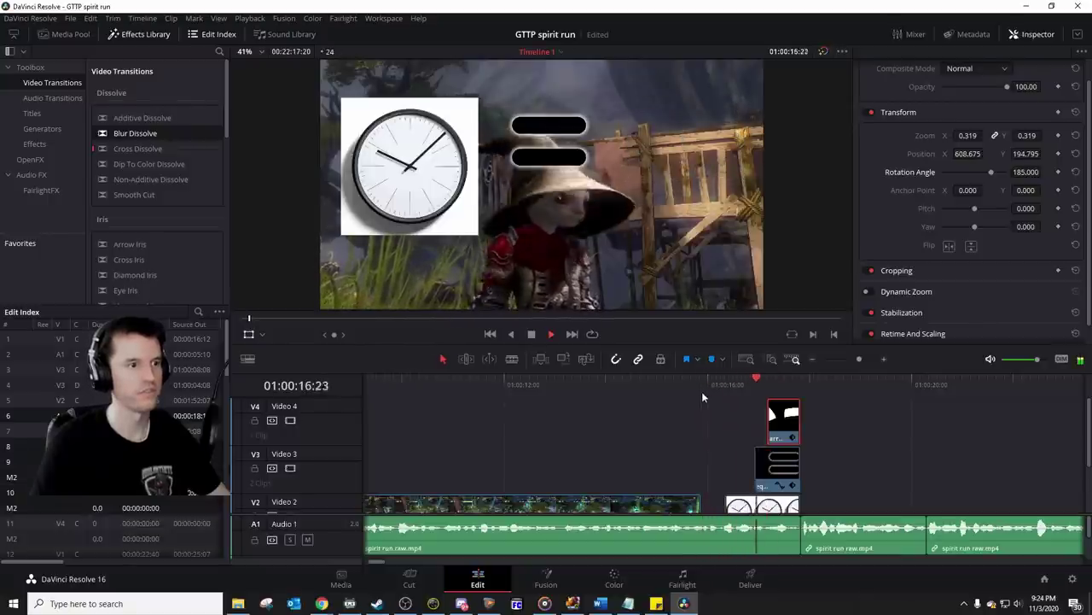
{"action": "key", "text": "space"}
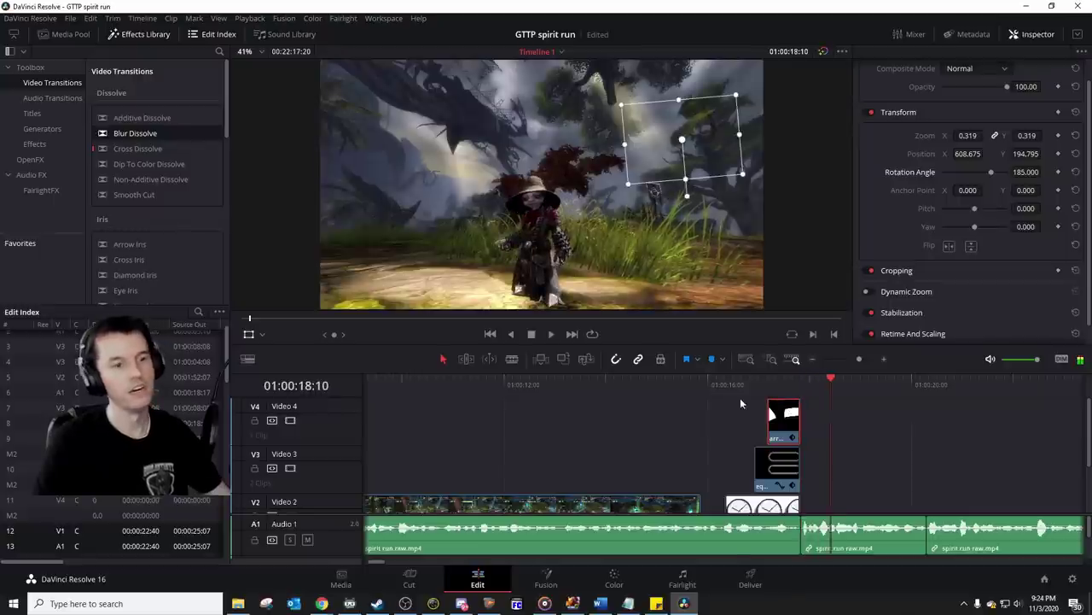
{"action": "left_click", "coordinate": [736, 389]}
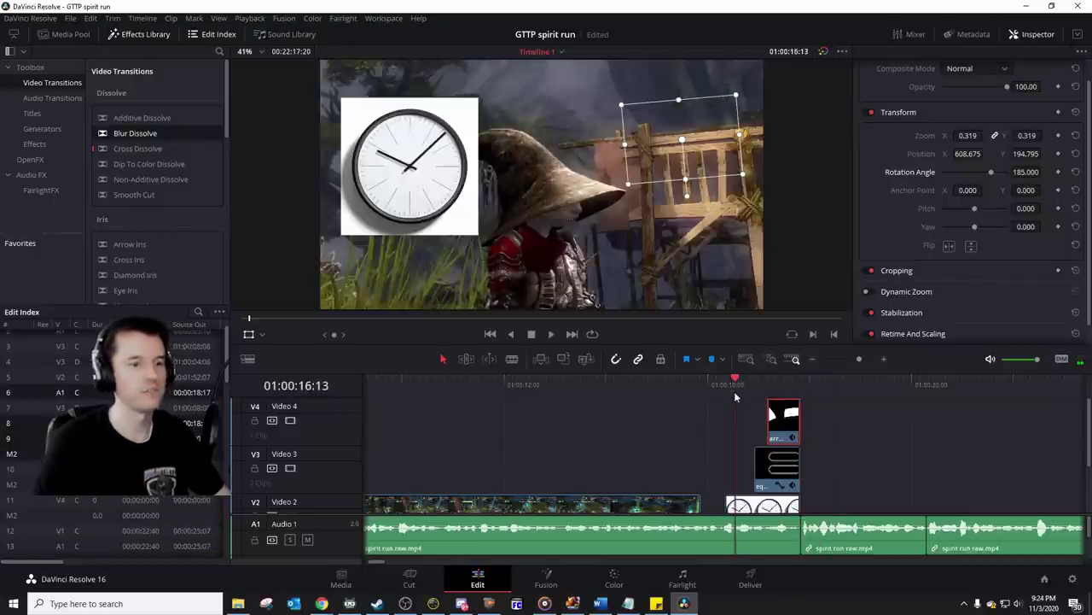
{"action": "key", "text": "space"}
{"action": "key", "text": "space"}
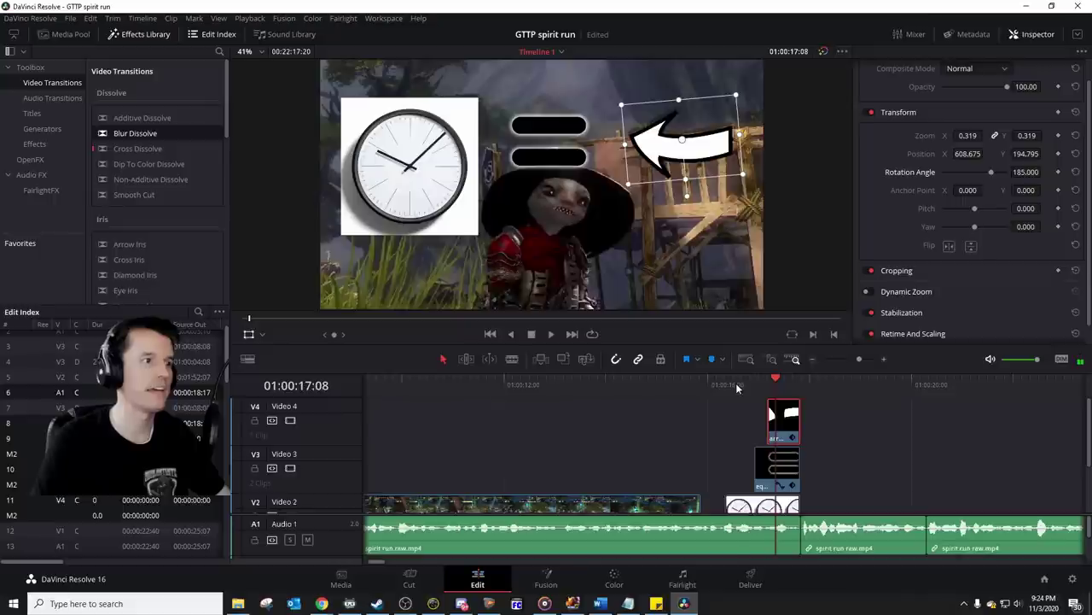
{"action": "left_click", "coordinate": [736, 382]}
{"action": "left_click", "coordinate": [752, 505]}
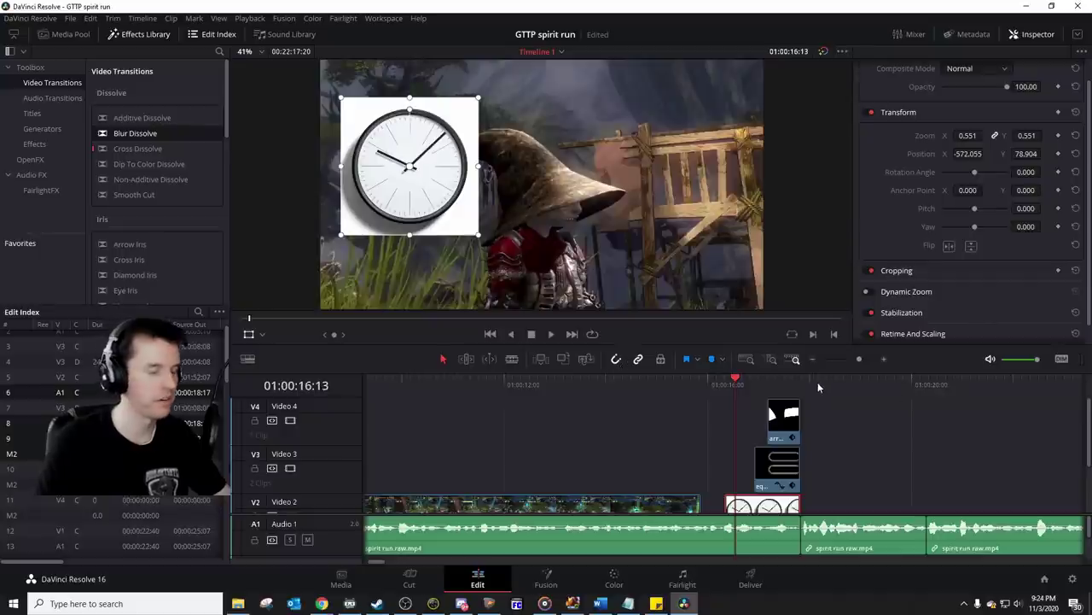
Step: Launch GIMP to edit the clock image
{"action": "key", "text": "super"}
{"action": "type", "text": "gimp"}
{"action": "key", "text": "Return"}
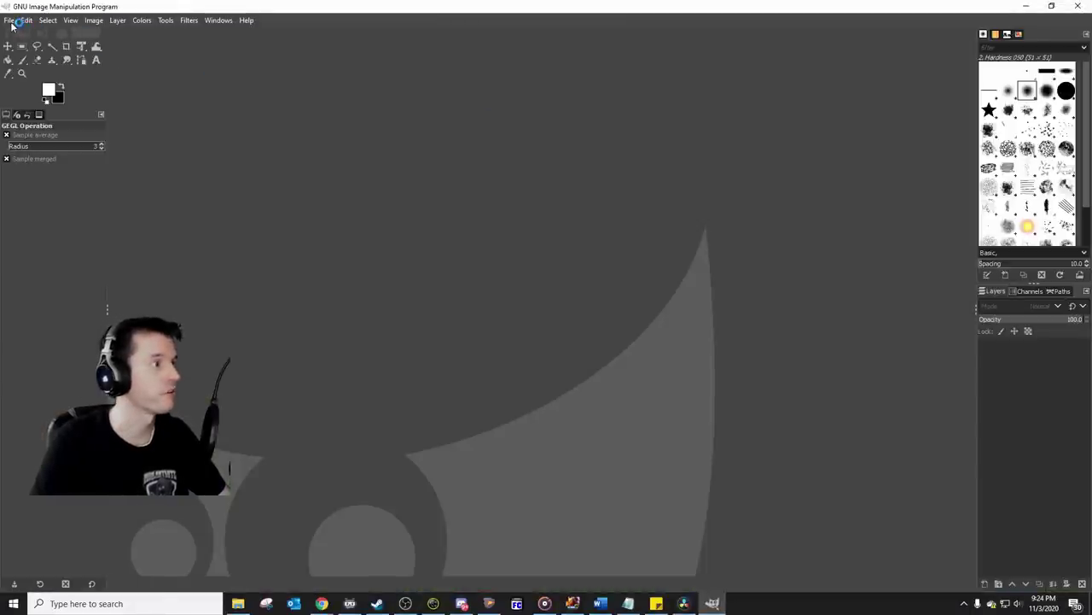
{"action": "left_click", "coordinate": [12, 22]}
{"action": "left_click", "coordinate": [23, 36]}
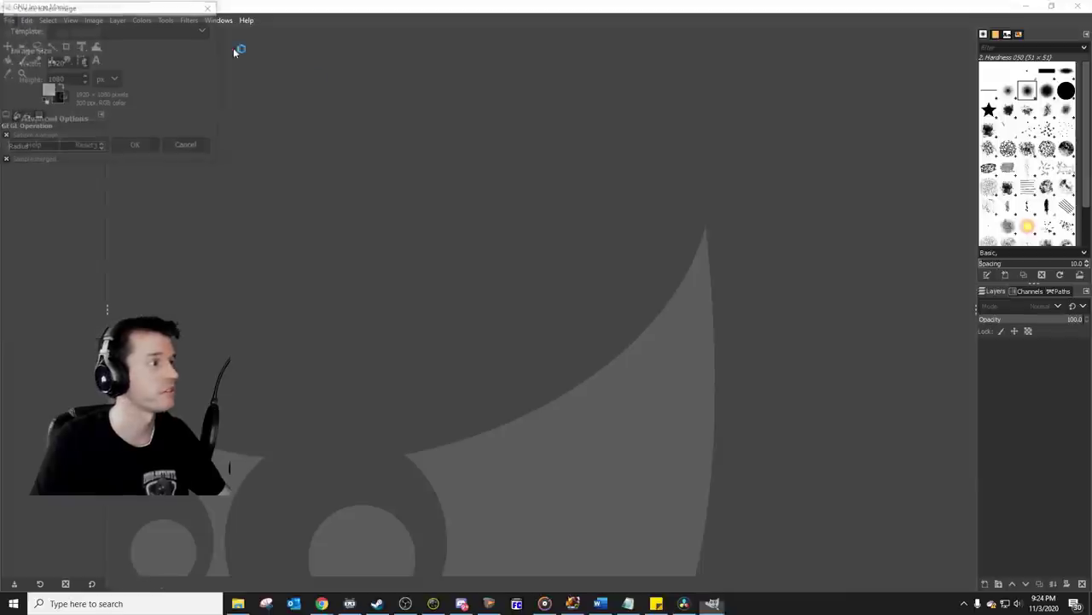
{"action": "left_click", "coordinate": [99, 32]}
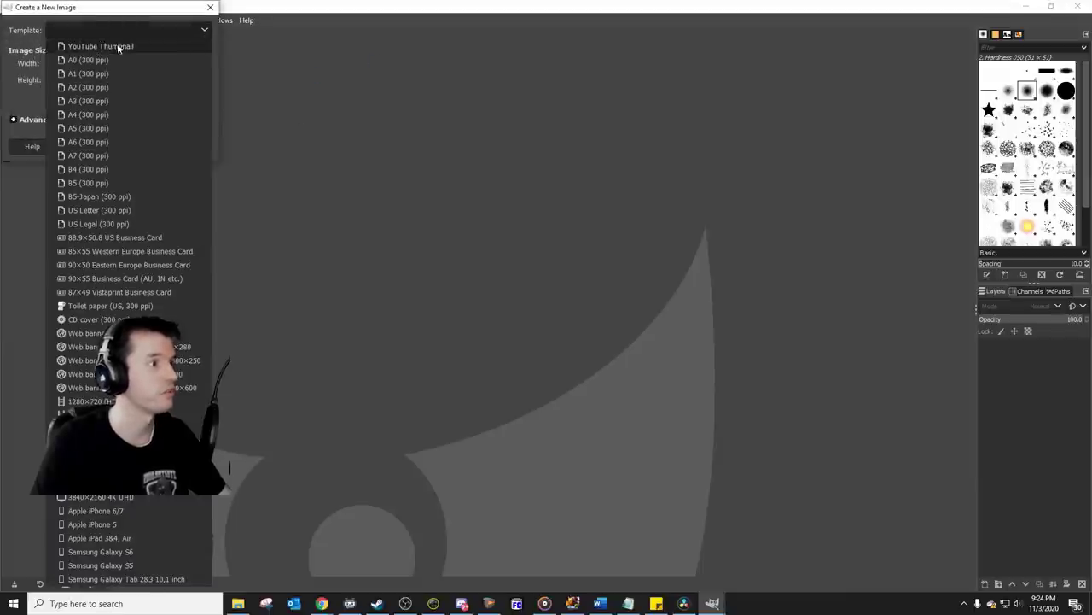
{"action": "left_click", "coordinate": [117, 46]}
{"action": "left_click", "coordinate": [185, 149]}
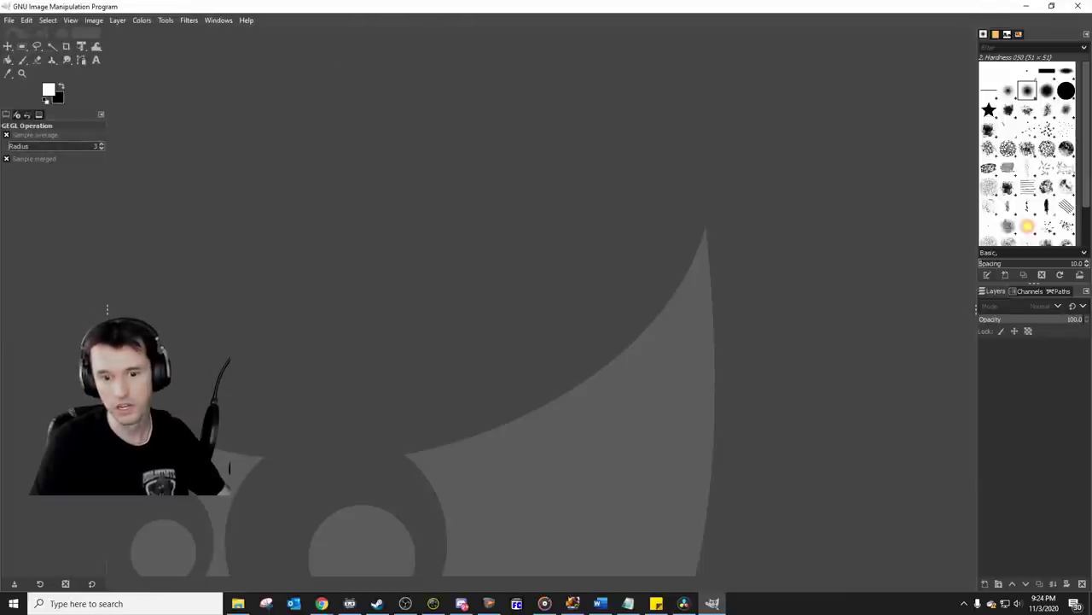
Step: Open clock.jpg in GIMP and activate the Fuzzy Select tool
{"action": "left_click_drag", "start_coordinate": [1091, 531], "coordinate": [474, 247]}
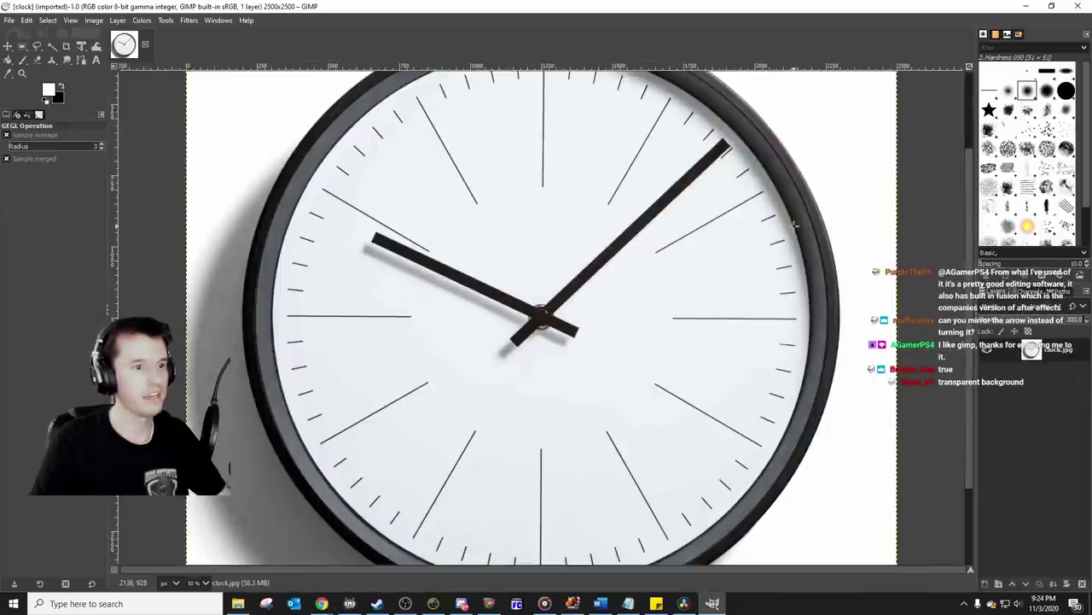
{"action": "scroll", "coordinate": [794, 224], "scroll_direction": "down", "scroll_amount": 1, "text": "ctrl"}
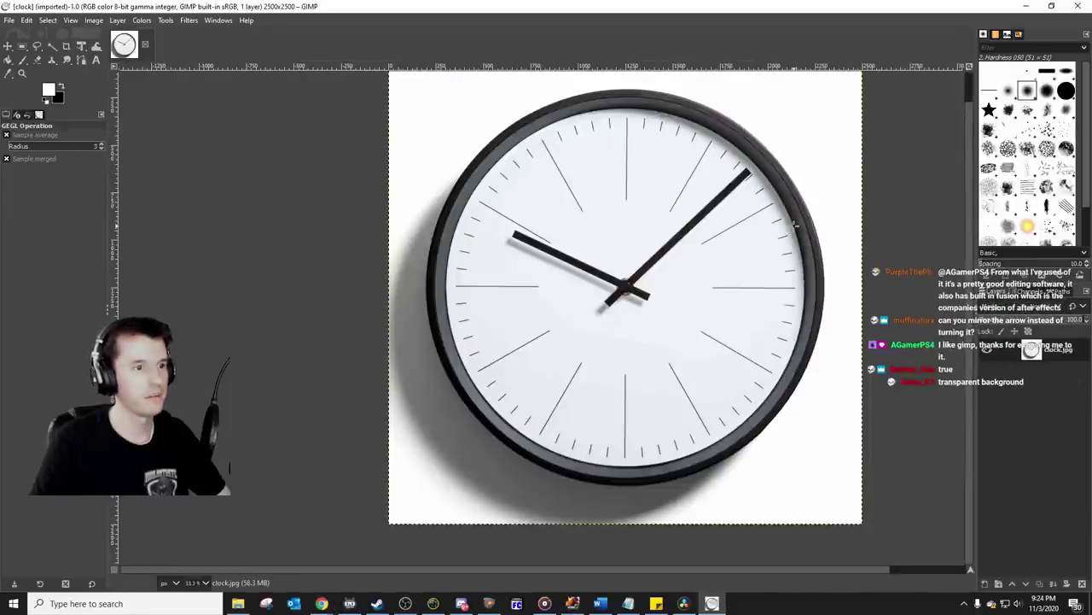
{"action": "left_click", "coordinate": [51, 47]}
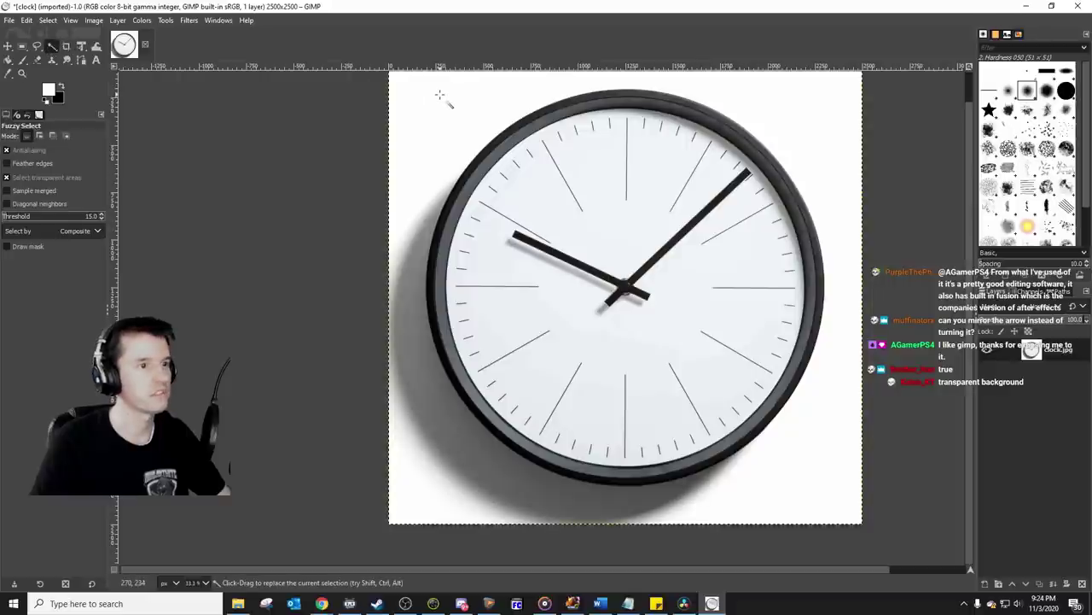
Step: Try to delete the fuzzy-selected white background directly from the clock.jpg layer
{"action": "left_click", "coordinate": [441, 97]}
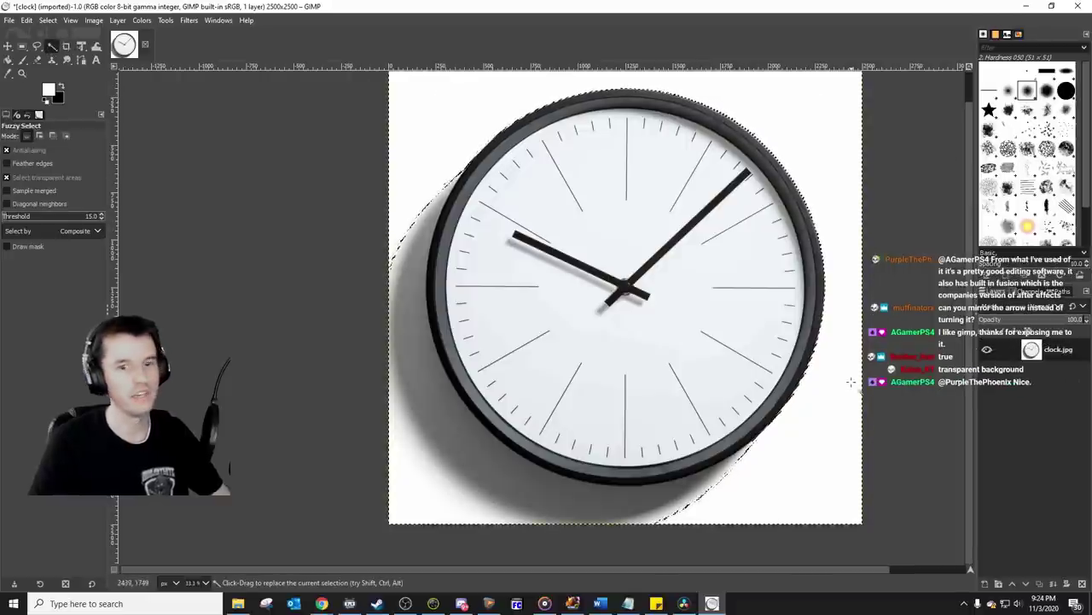
{"action": "key", "text": "Delete"}
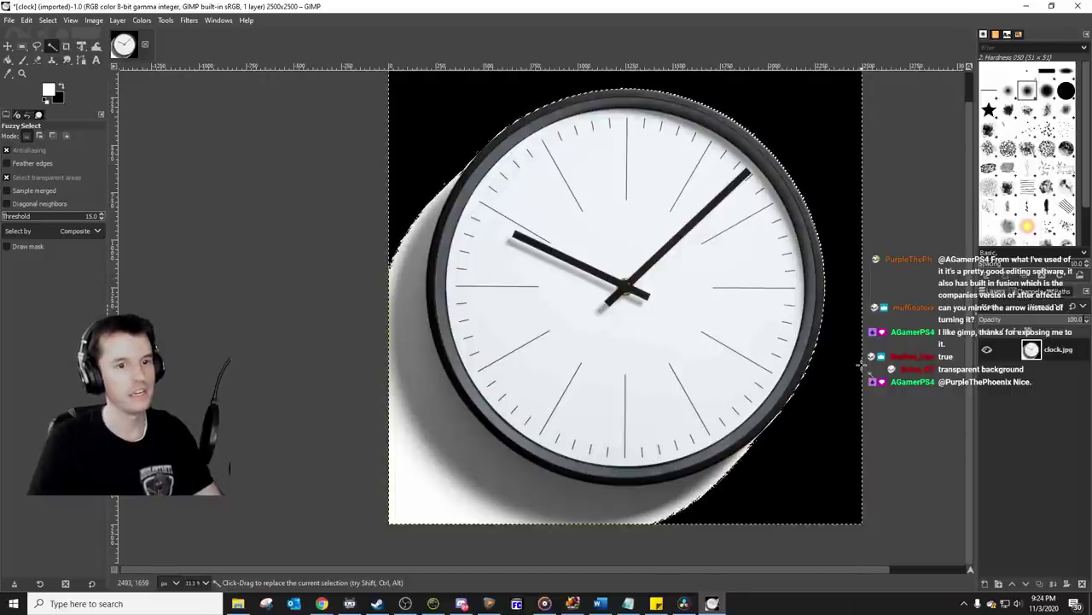
{"action": "key", "text": "ctrl+z"}
Step: Add a new transparent layer above clock.jpg and paste a copy of the clock picture anchored into it
{"action": "right_click", "coordinate": [1059, 350]}
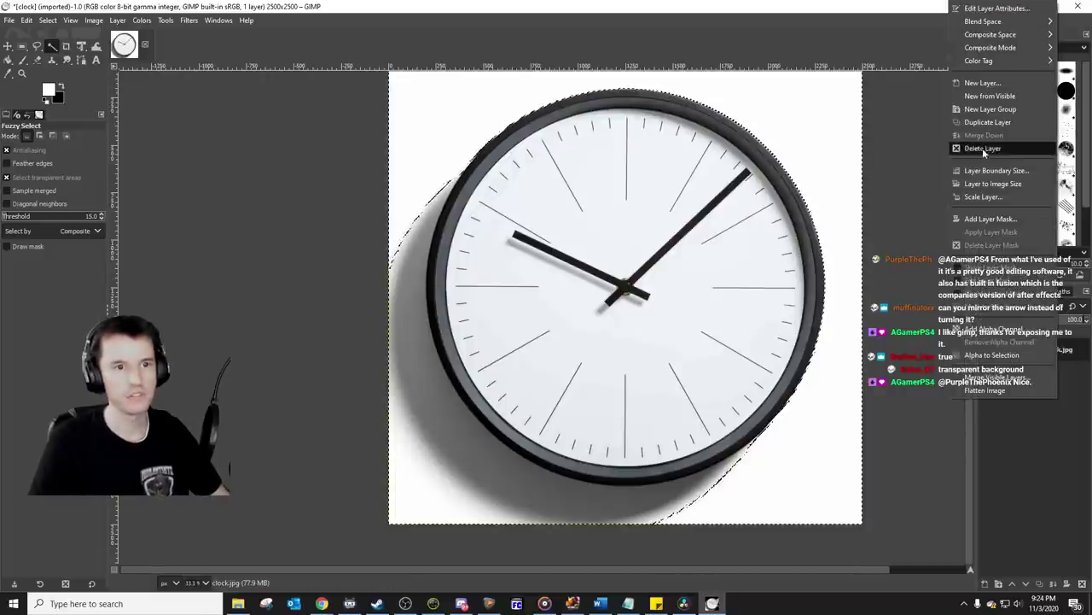
{"action": "left_click", "coordinate": [987, 85]}
{"action": "key", "text": "Return"}
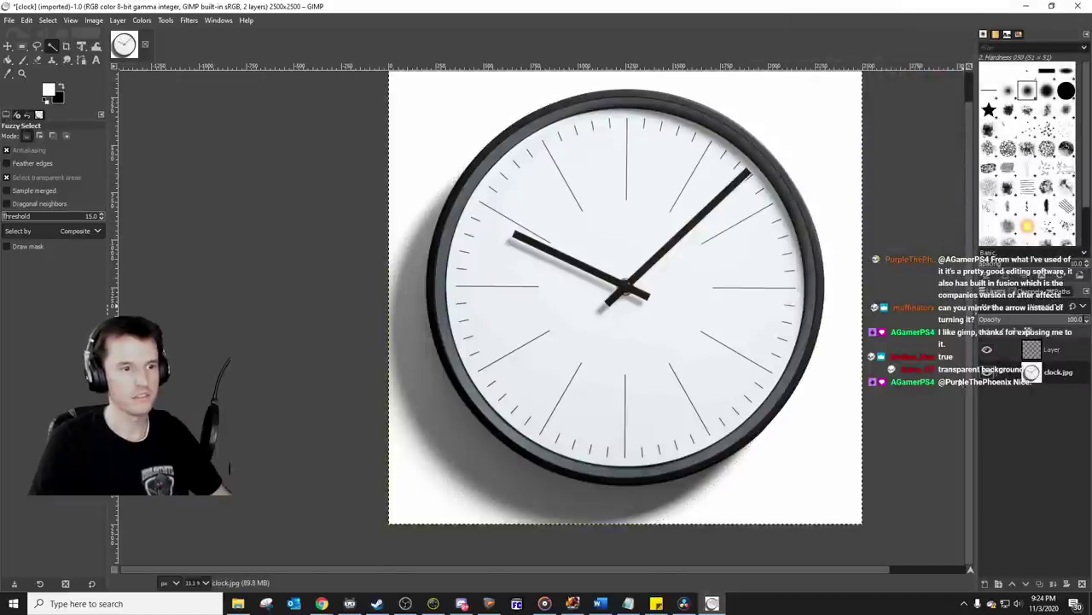
{"action": "key", "text": "ctrl+c"}
{"action": "key", "text": "ctrl+v"}
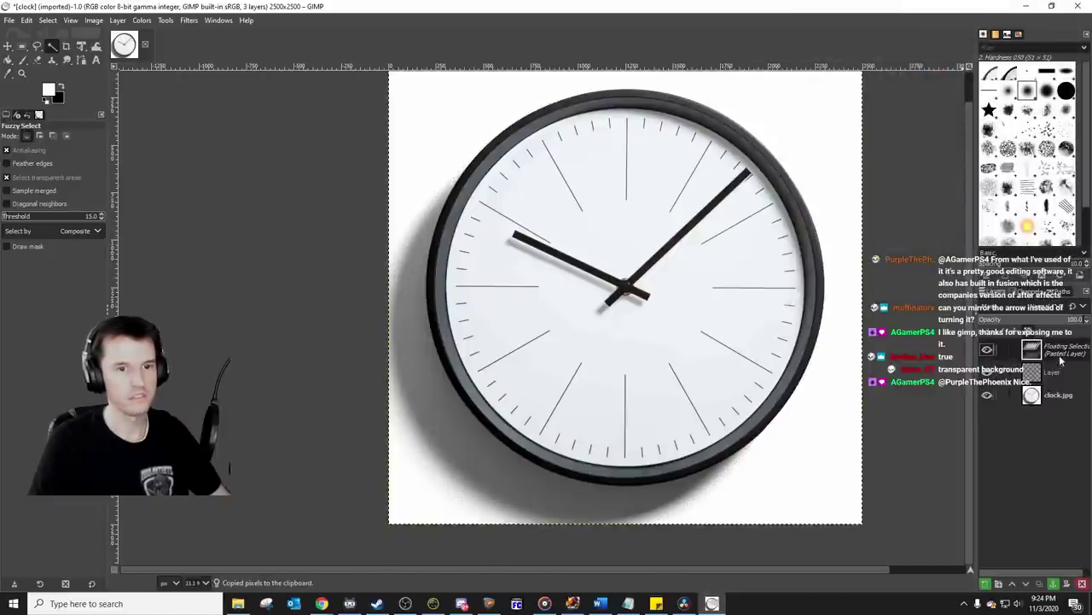
{"action": "right_click", "coordinate": [1061, 362]}
{"action": "left_click", "coordinate": [1003, 136]}
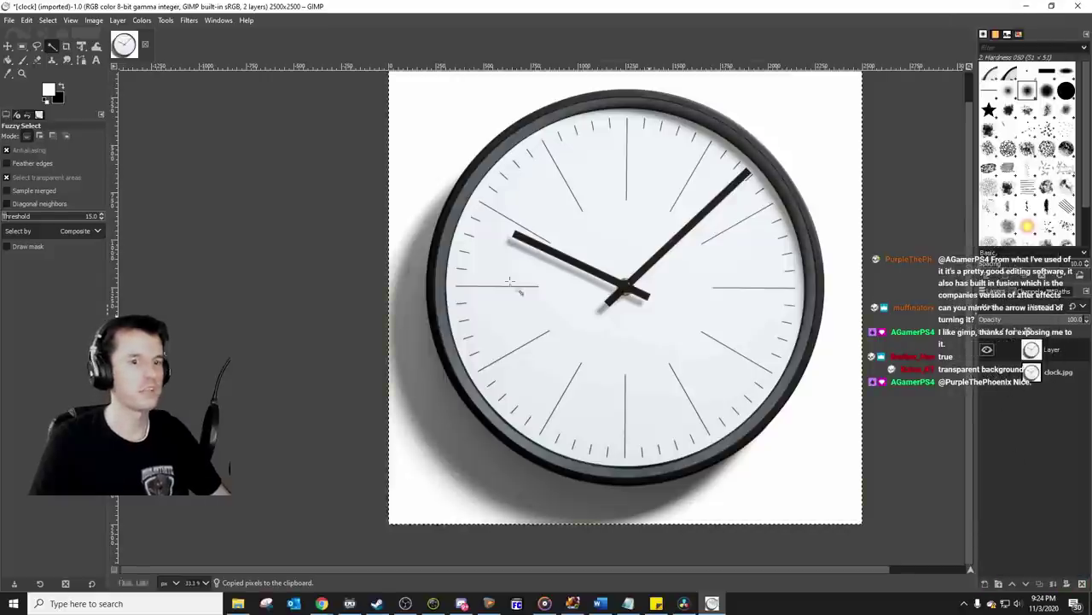
Step: Fuzzy-select and delete the white background around the clock on the new layer, including the corner beyond the shadow
{"action": "left_click", "coordinate": [431, 115]}
{"action": "key", "text": "Delete"}
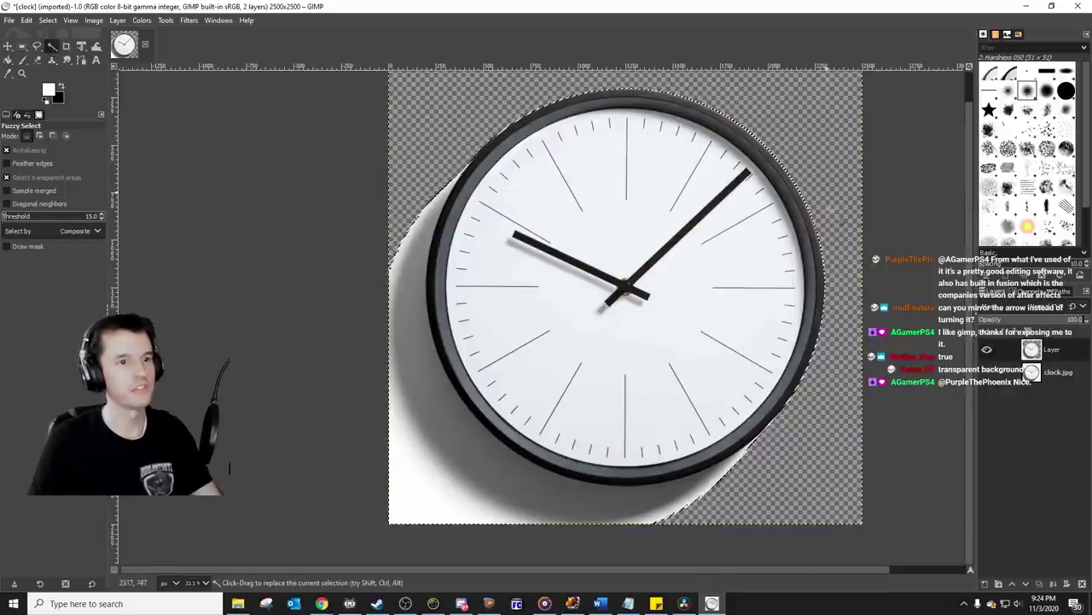
{"action": "left_click", "coordinate": [404, 497]}
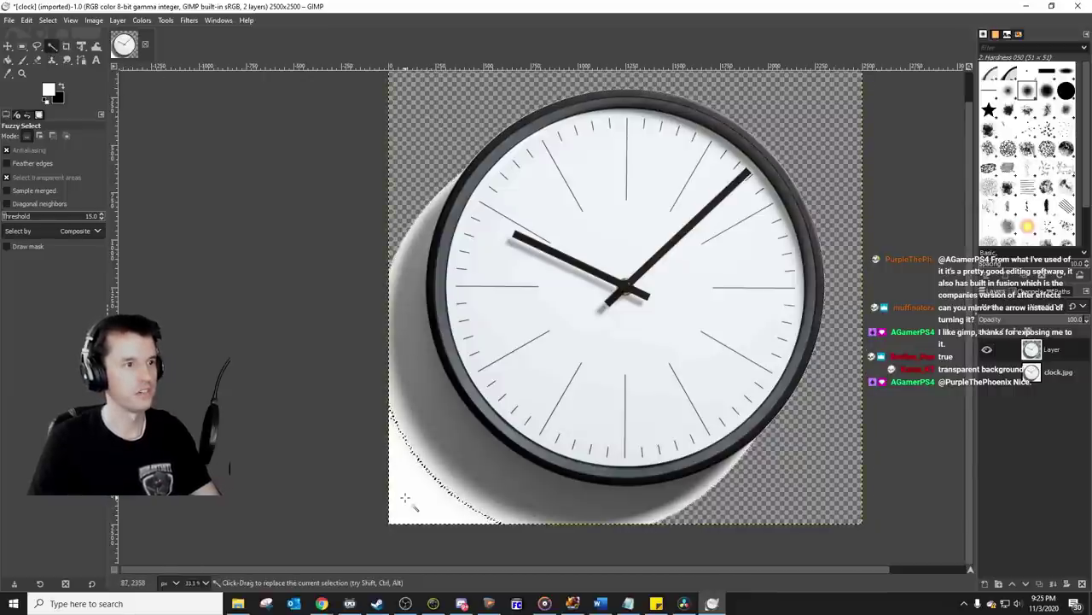
{"action": "key", "text": "Delete"}
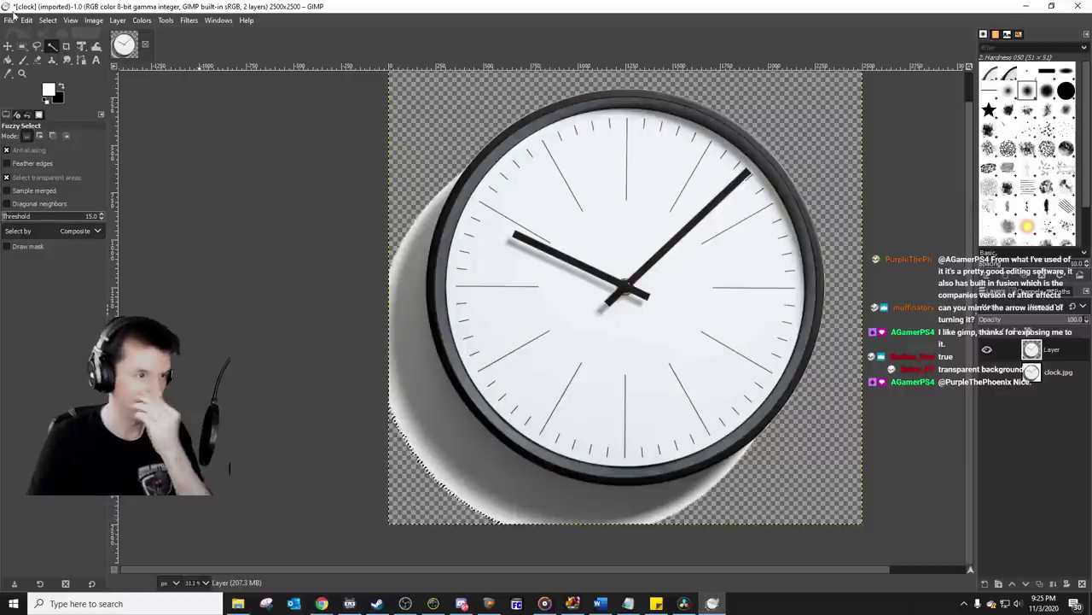
Step: Export the clock with its transparent background as clock3.png in the GTTP spirit run folder, using the default PNG options
{"action": "left_click", "coordinate": [9, 21]}
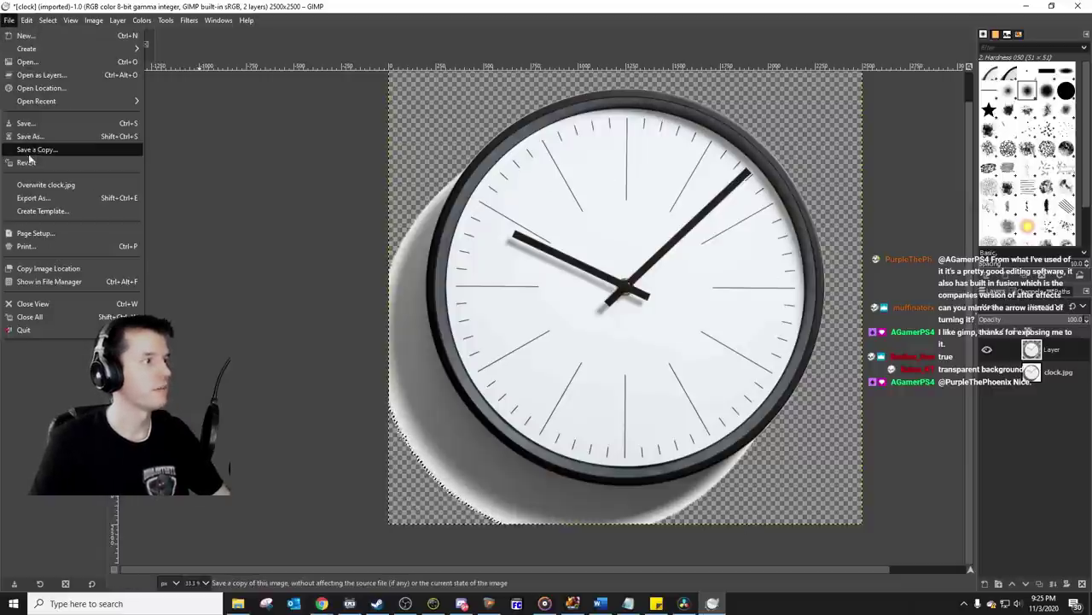
{"action": "left_click", "coordinate": [32, 201]}
{"action": "key", "text": "BackSpace"}
{"action": "key", "text": "BackSpace"}
{"action": "key", "text": "BackSpace"}
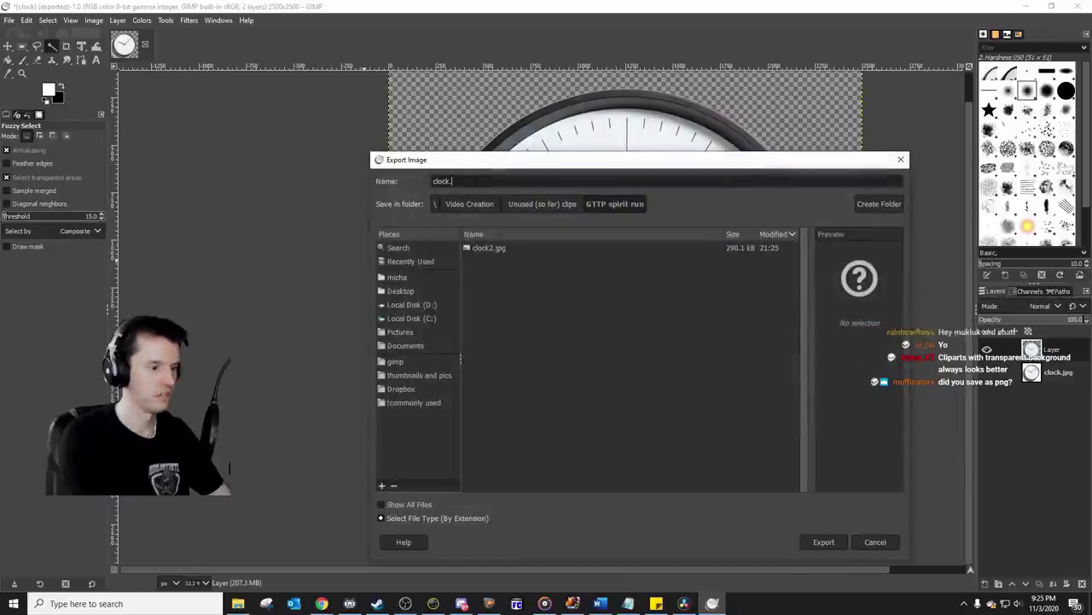
{"action": "type", "text": "3.png"}
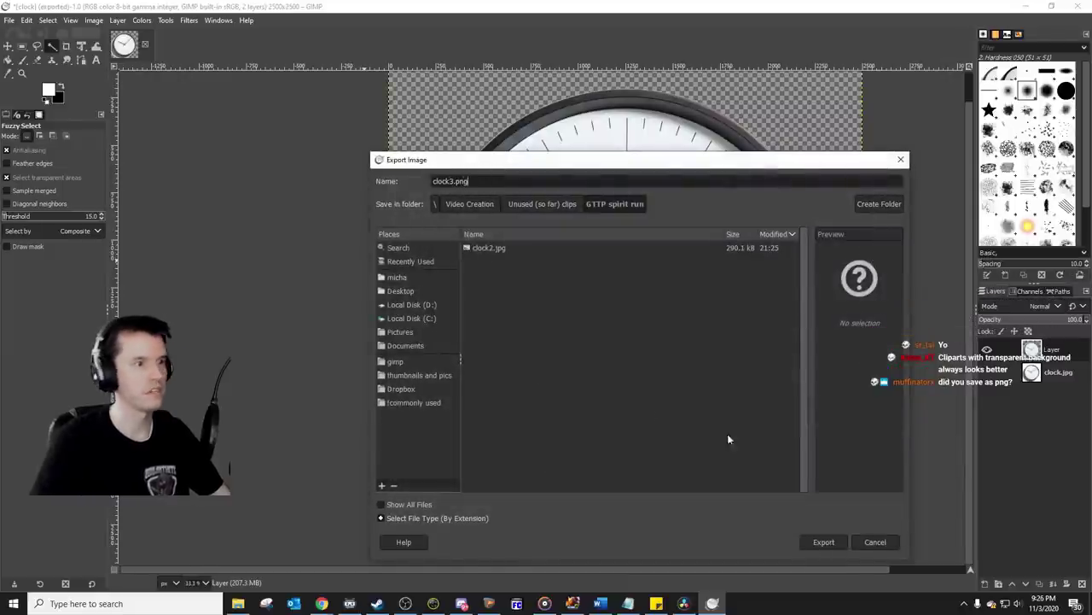
{"action": "left_click", "coordinate": [823, 544]}
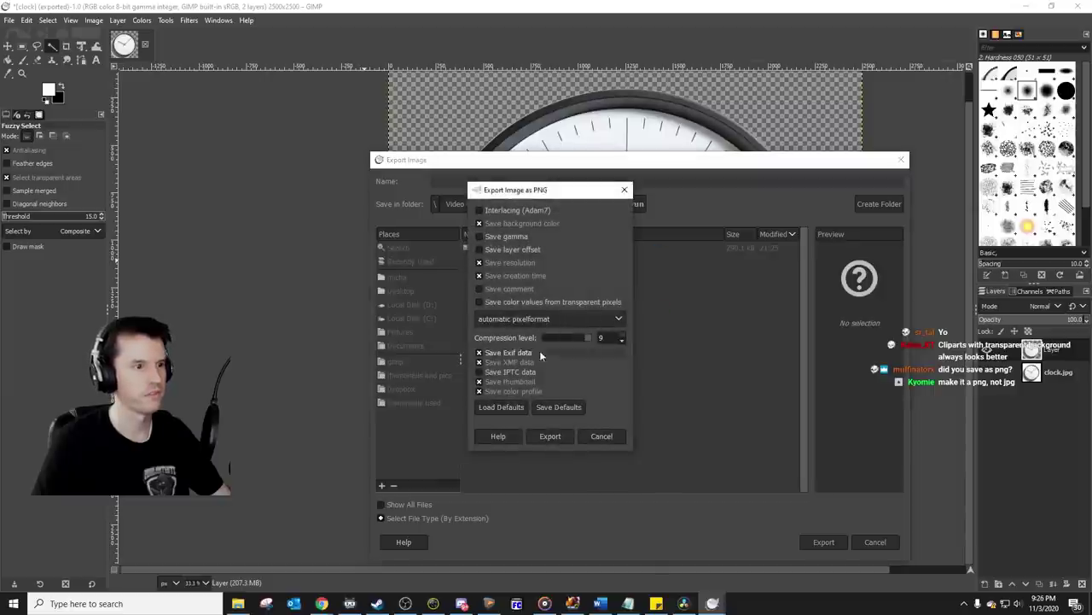
{"action": "left_click", "coordinate": [550, 436]}
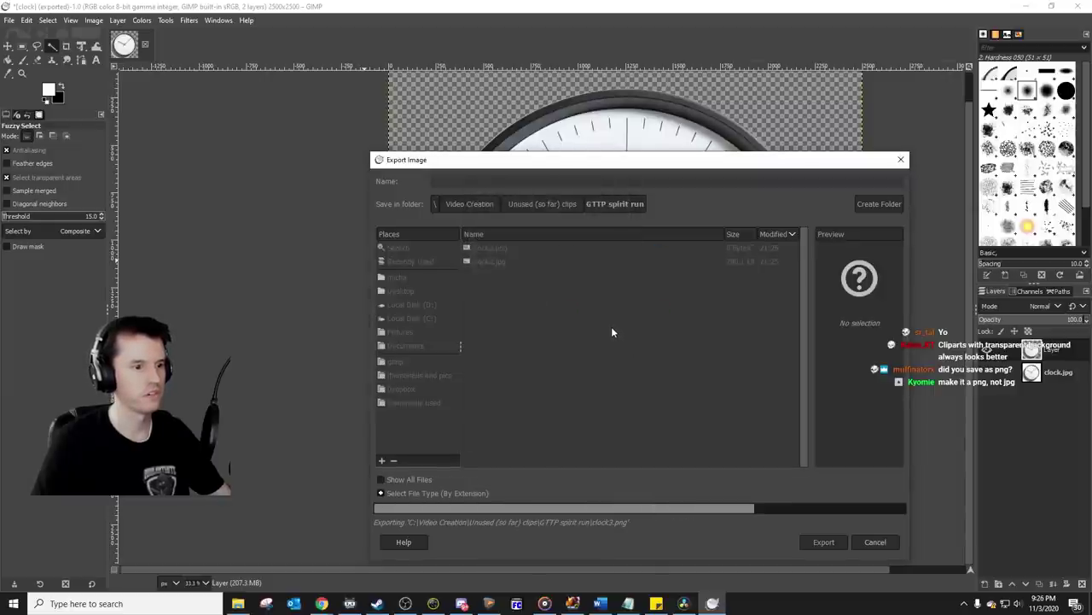
Step: Switch to DaVinci Resolve and replace clock2.jpg on Video 2 with clock3.png, trimmed to end with the equals and arrow overlays
{"action": "key", "text": "alt+Tab"}
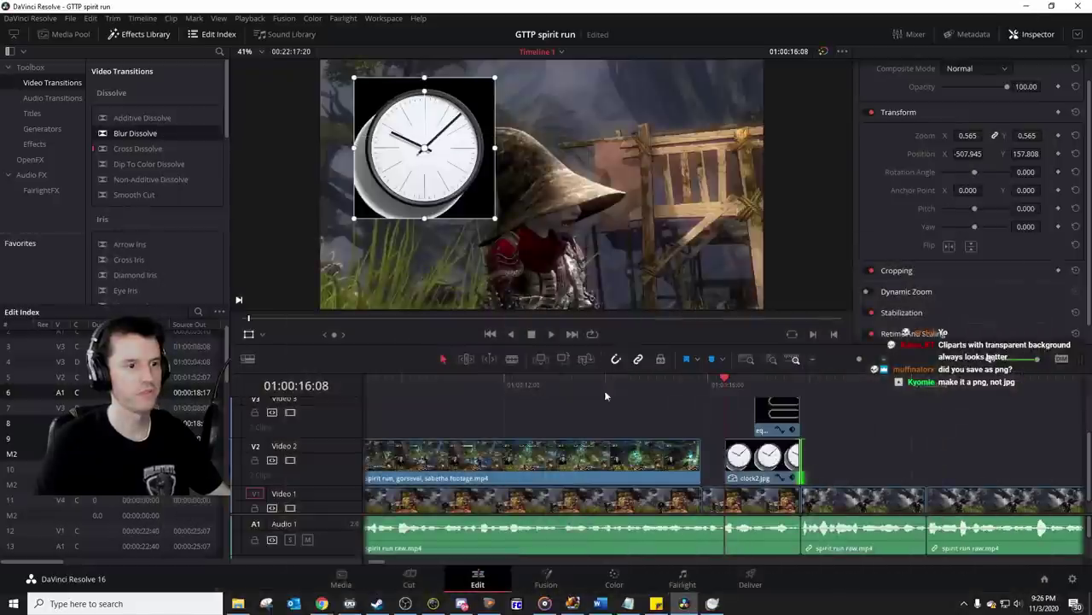
{"action": "key", "text": "Delete"}
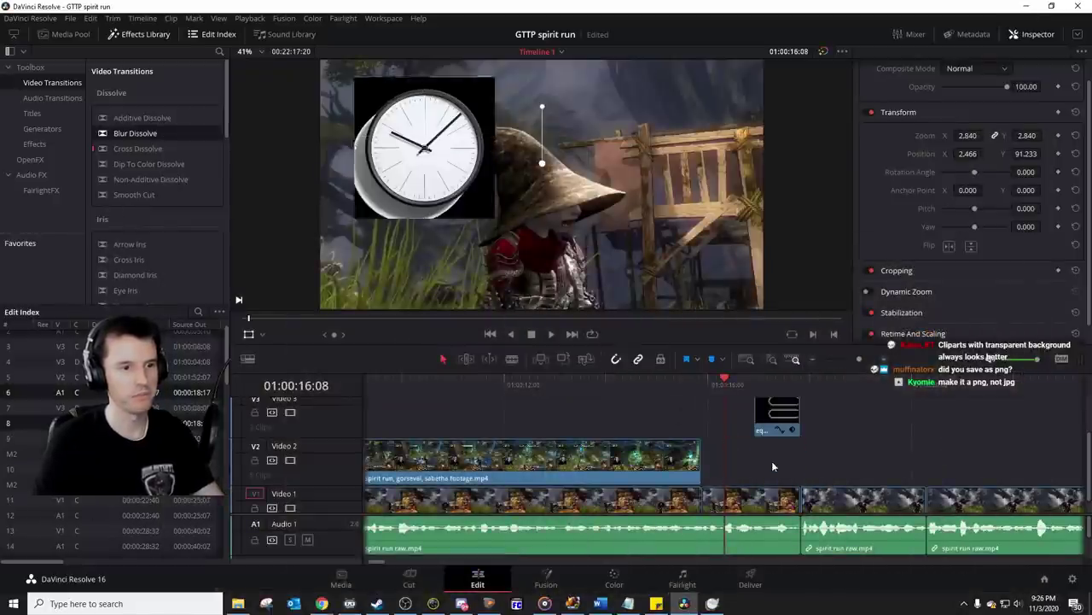
{"action": "left_click", "coordinate": [238, 604]}
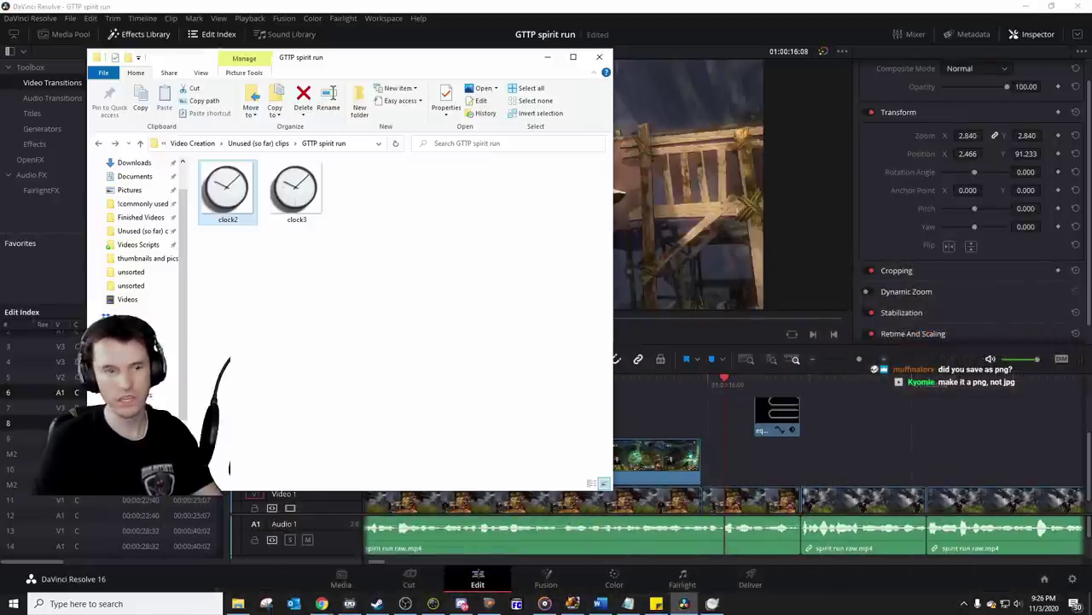
{"action": "left_click", "coordinate": [295, 190]}
{"action": "left_click_drag", "start_coordinate": [295, 189], "coordinate": [727, 452]}
{"action": "left_click_drag", "start_coordinate": [976, 460], "coordinate": [801, 465]}
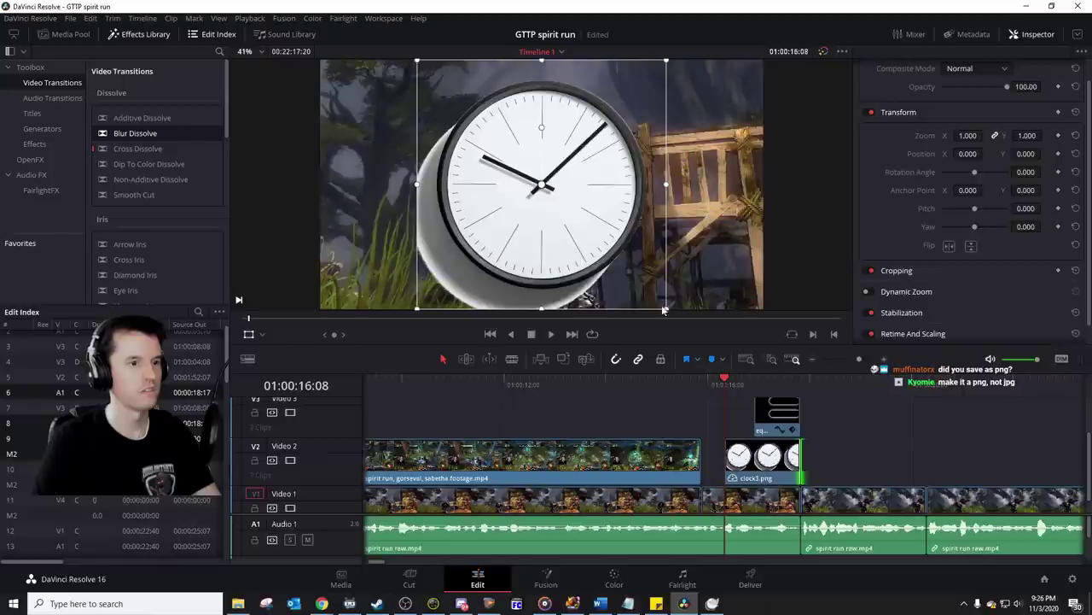
Step: Scale the clock3.png overlay to about 0.677, place it in the upper-left part of the frame and play the overlay sequence
{"action": "left_click_drag", "start_coordinate": [665, 314], "coordinate": [465, 221]}
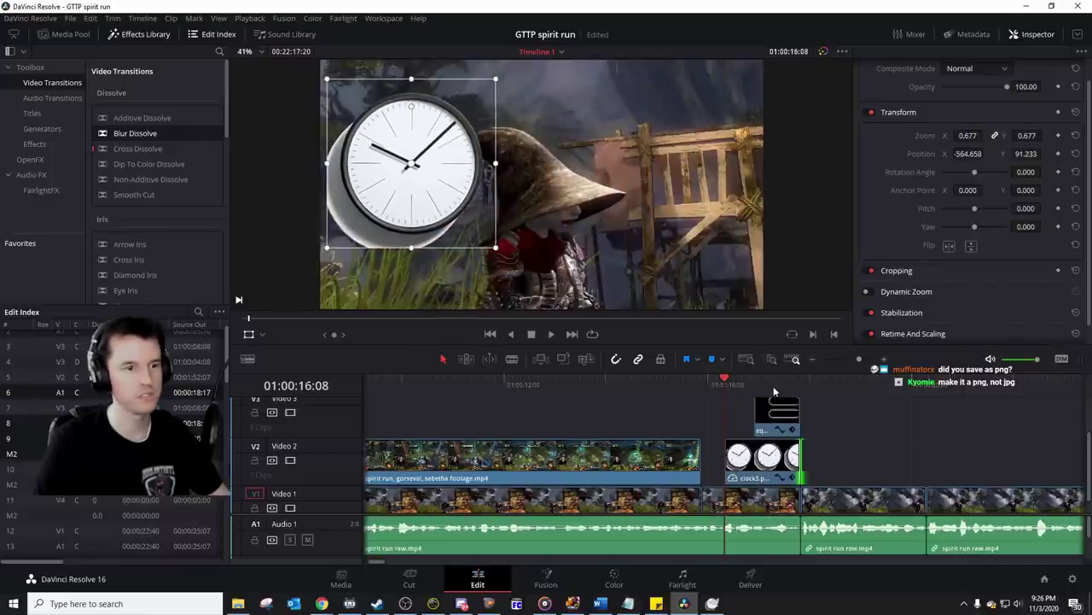
{"action": "left_click_drag", "start_coordinate": [775, 386], "coordinate": [778, 384]}
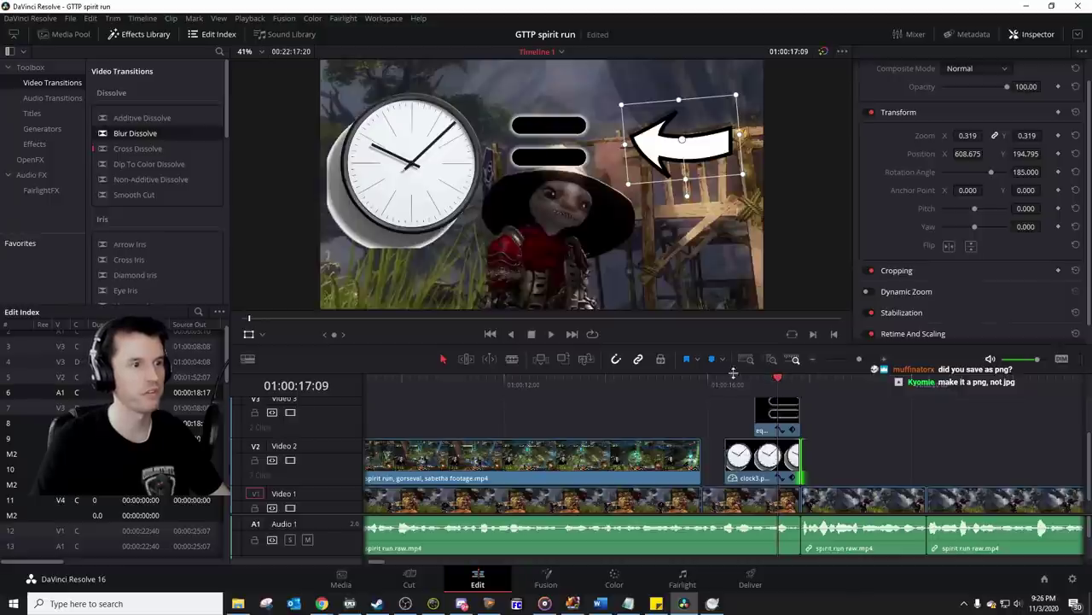
{"action": "left_click", "coordinate": [638, 386]}
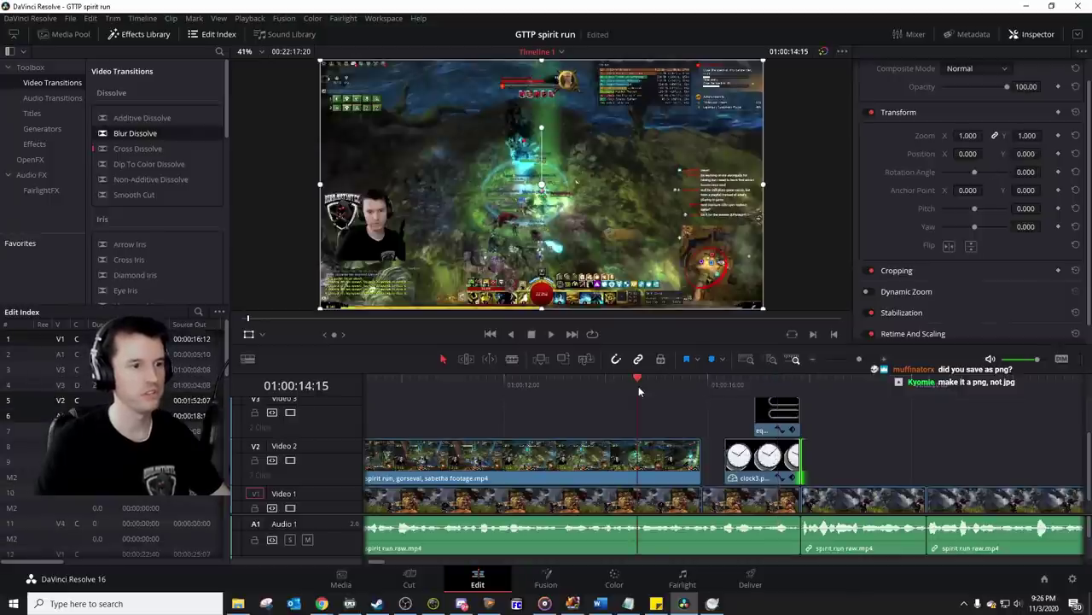
{"action": "key", "text": "space"}
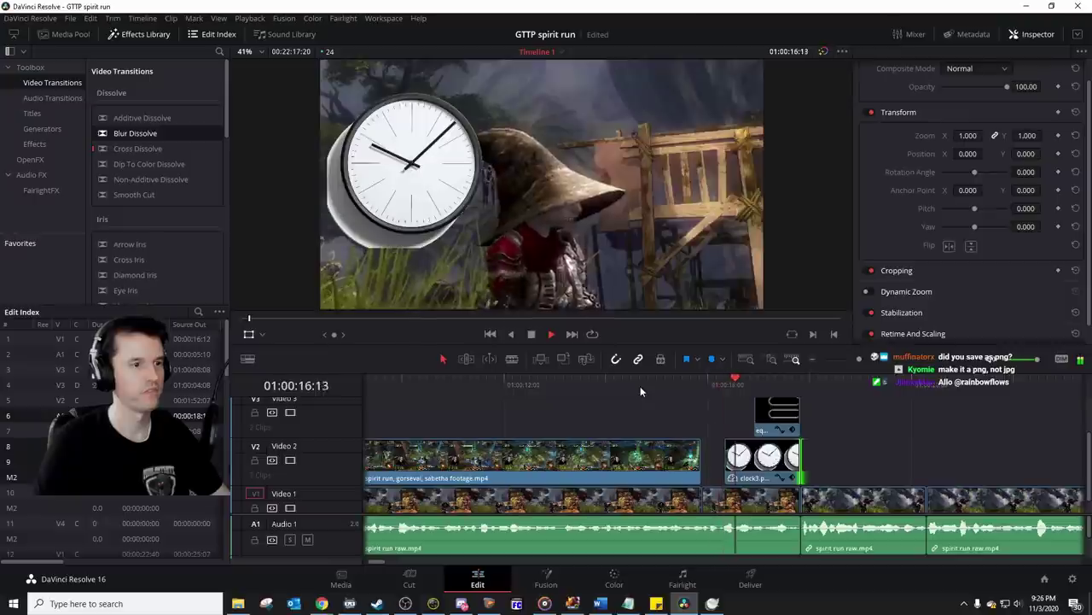
Step: Extend the end of the gorseval, sabetha footage clip on Video 2 up to the start of the clock clip
{"action": "left_click", "coordinate": [621, 383]}
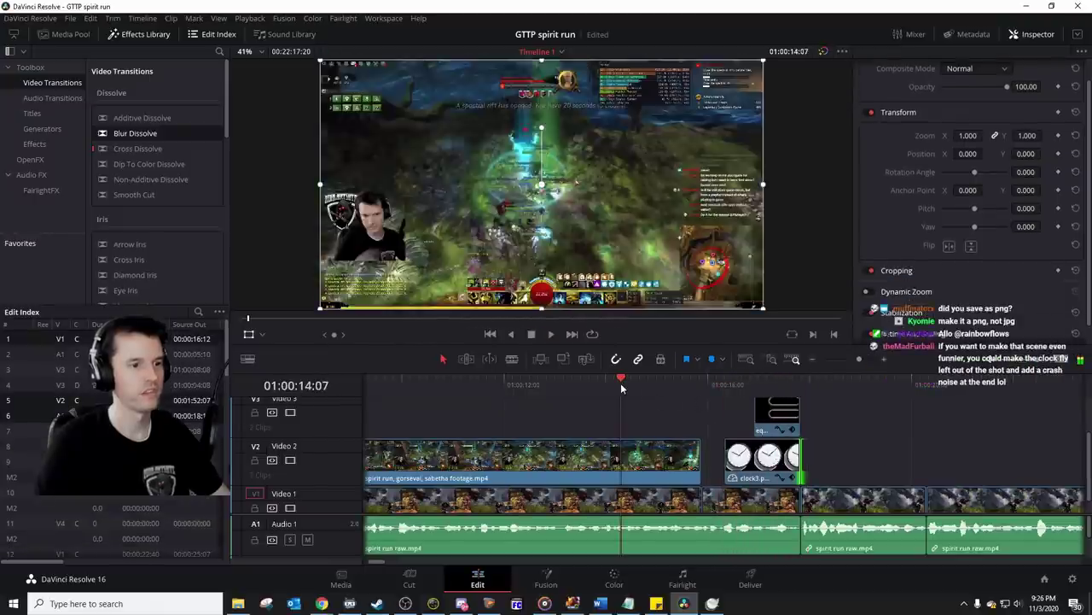
{"action": "key", "text": "space"}
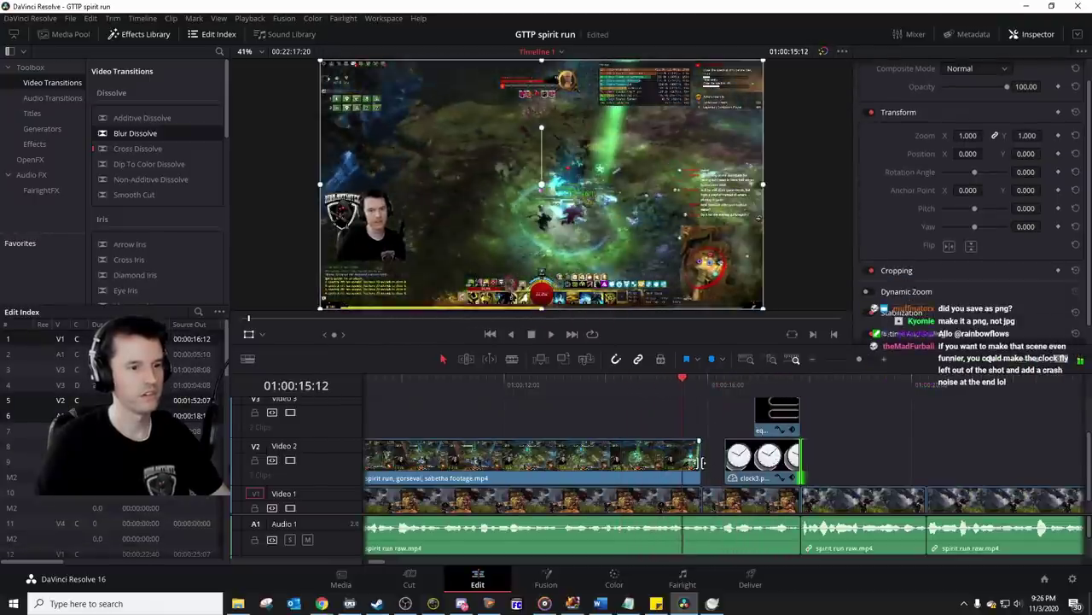
{"action": "left_click_drag", "start_coordinate": [702, 462], "coordinate": [717, 459]}
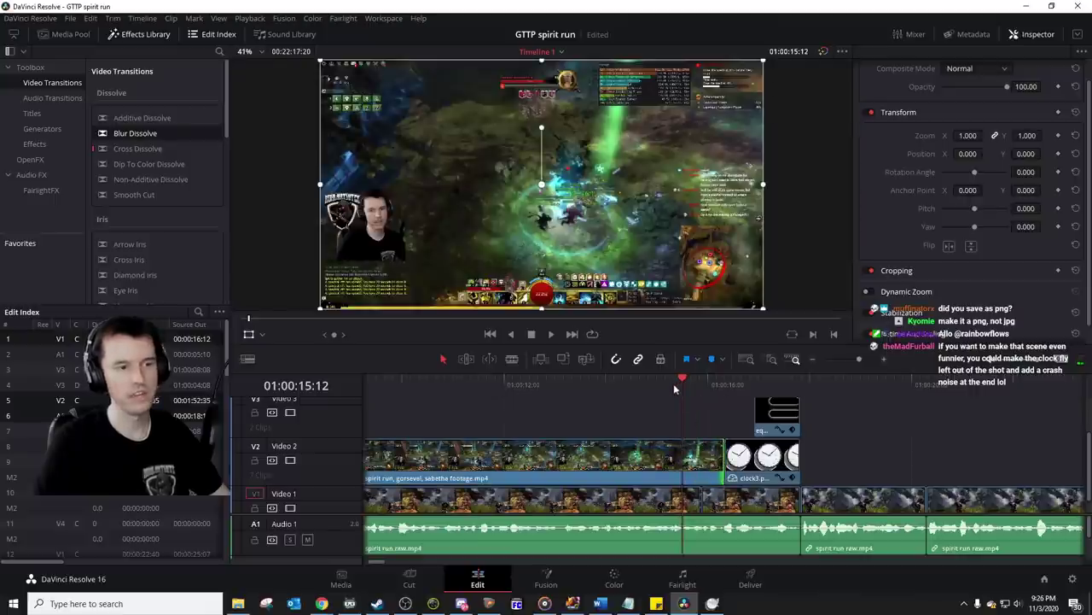
Step: Add the Europe map image to Video 3 at 01:00:15:12, above the last part of the gorseval, sabetha footage
{"action": "left_click", "coordinate": [239, 603]}
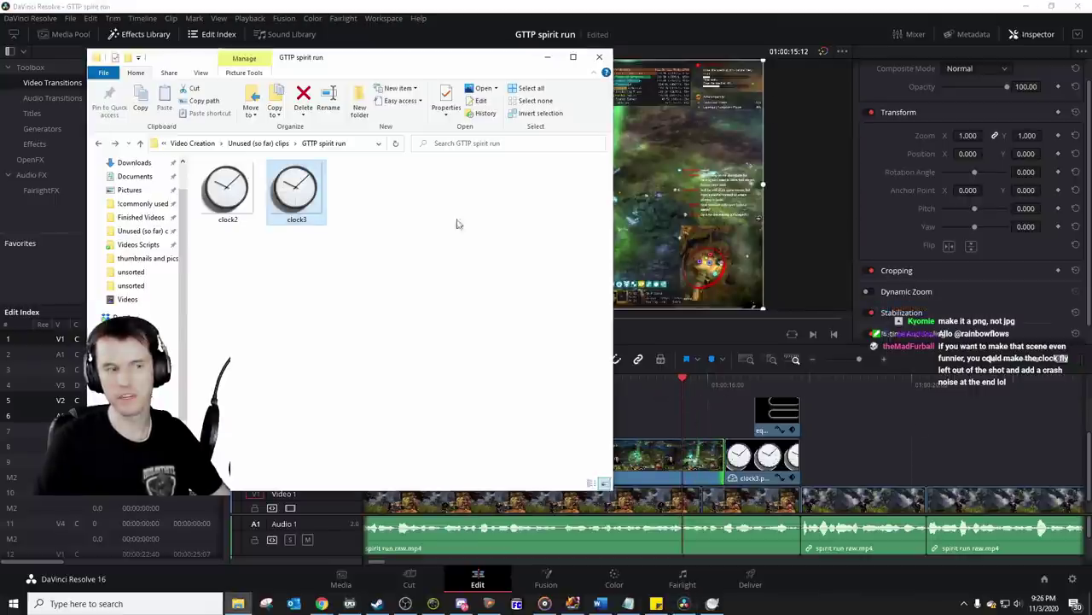
{"action": "left_click", "coordinate": [238, 604]}
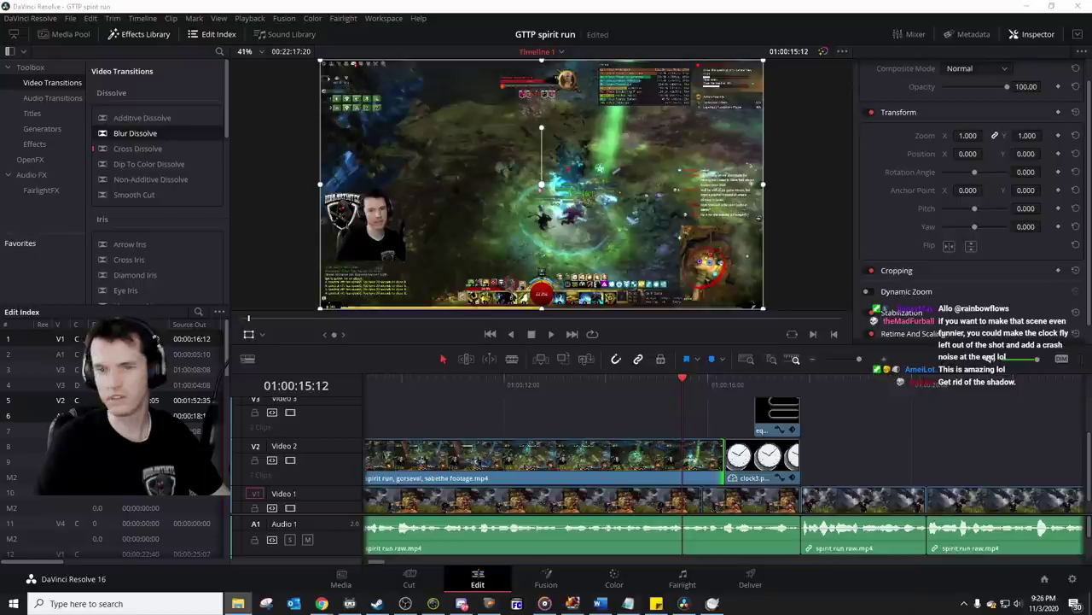
{"action": "left_click_drag", "start_coordinate": [653, 385], "coordinate": [682, 385]}
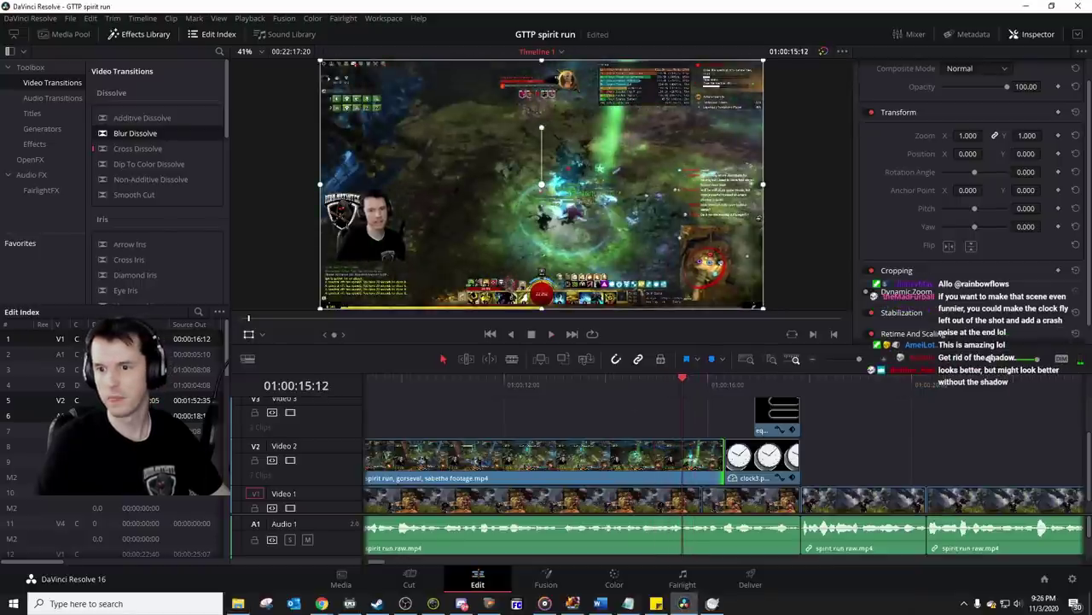
{"action": "left_click_drag", "start_coordinate": [521, 321], "coordinate": [681, 458]}
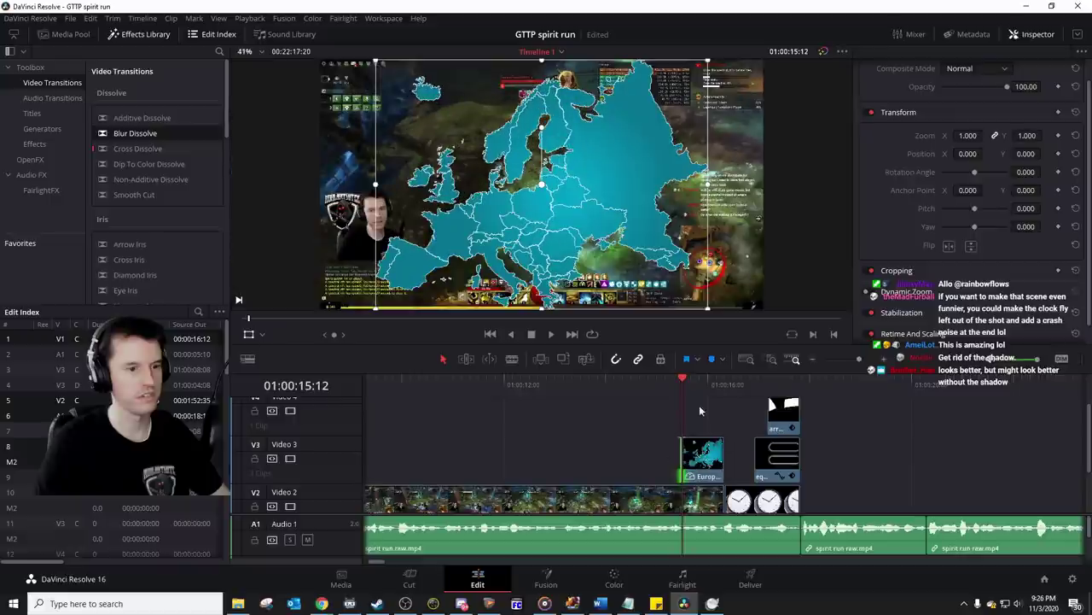
Step: Play back the opening from before the Europe map through the clock overlays into the following shot to check the timing
{"action": "left_click", "coordinate": [642, 383]}
{"action": "key", "text": "space"}
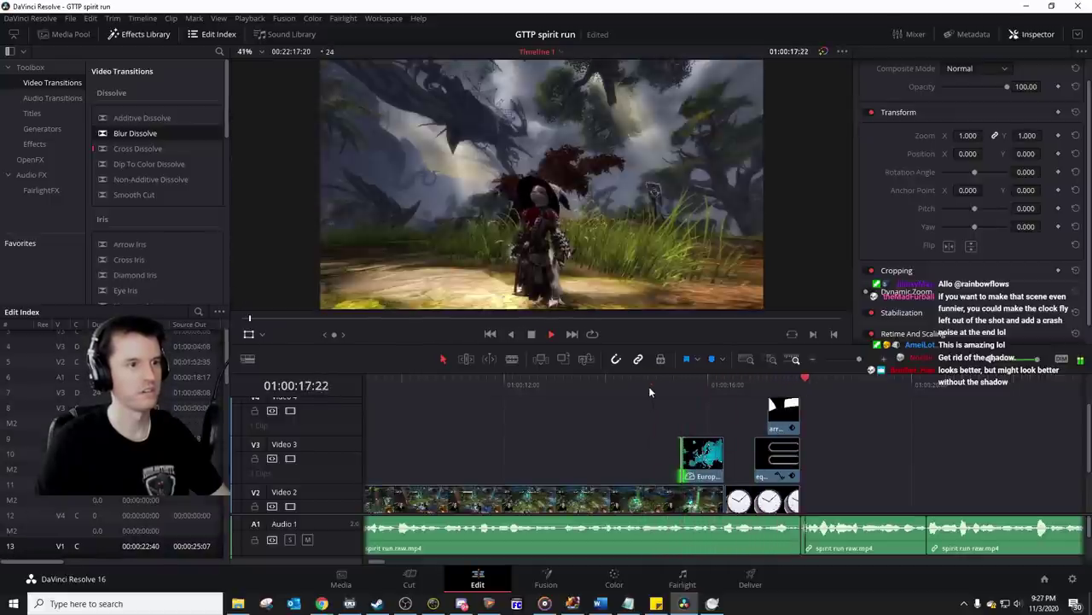
{"action": "key", "text": "space"}
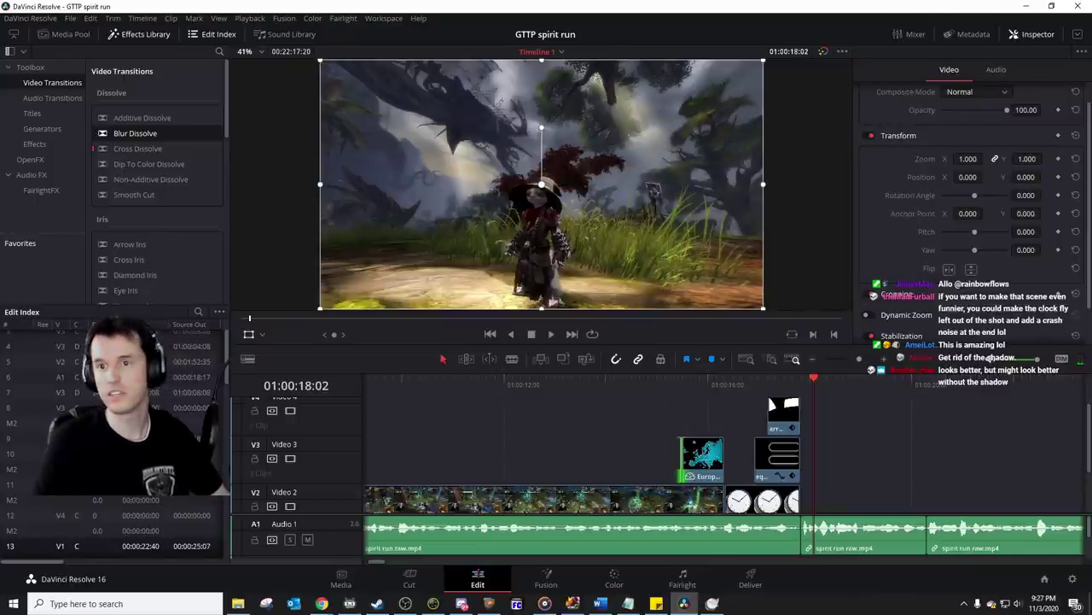
{"action": "left_click", "coordinate": [591, 379]}
{"action": "key", "text": "space"}
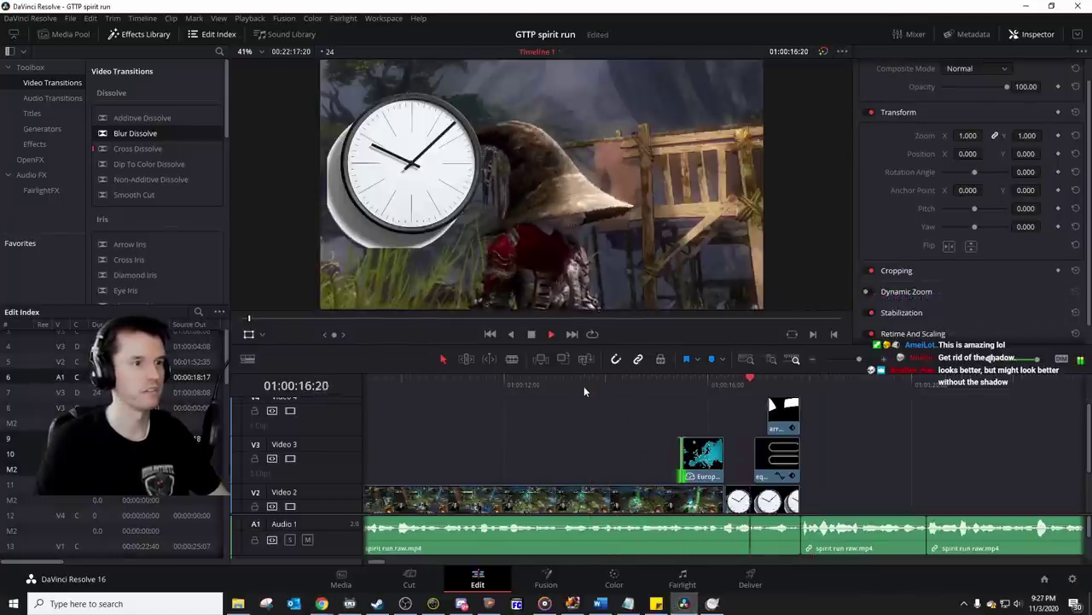
{"action": "scroll", "coordinate": [858, 427], "scroll_direction": "right", "scroll_amount": 1}
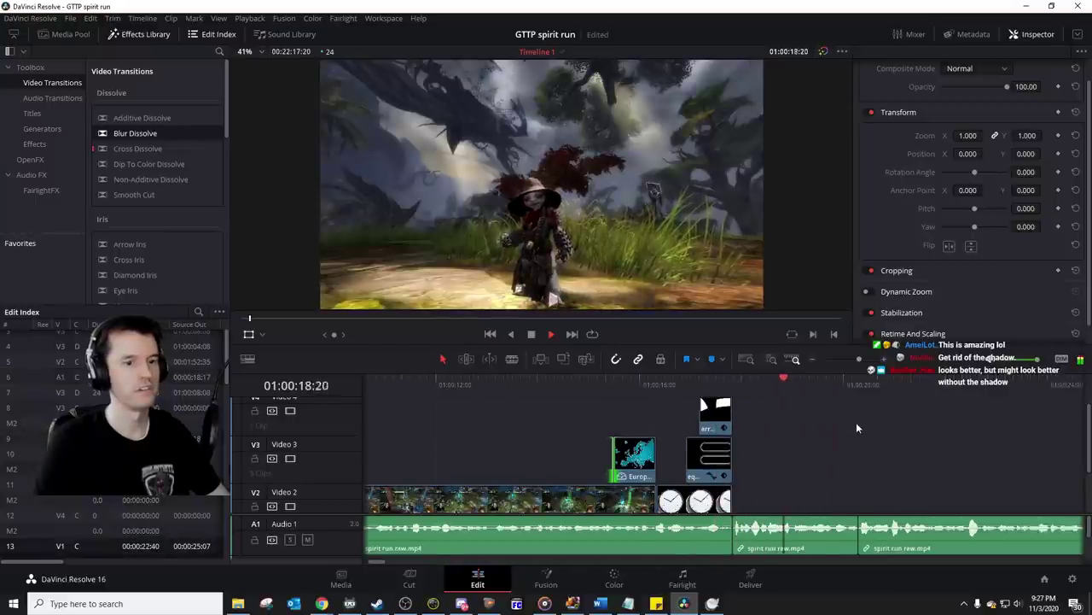
{"action": "scroll", "coordinate": [856, 422], "scroll_direction": "right", "scroll_amount": 4}
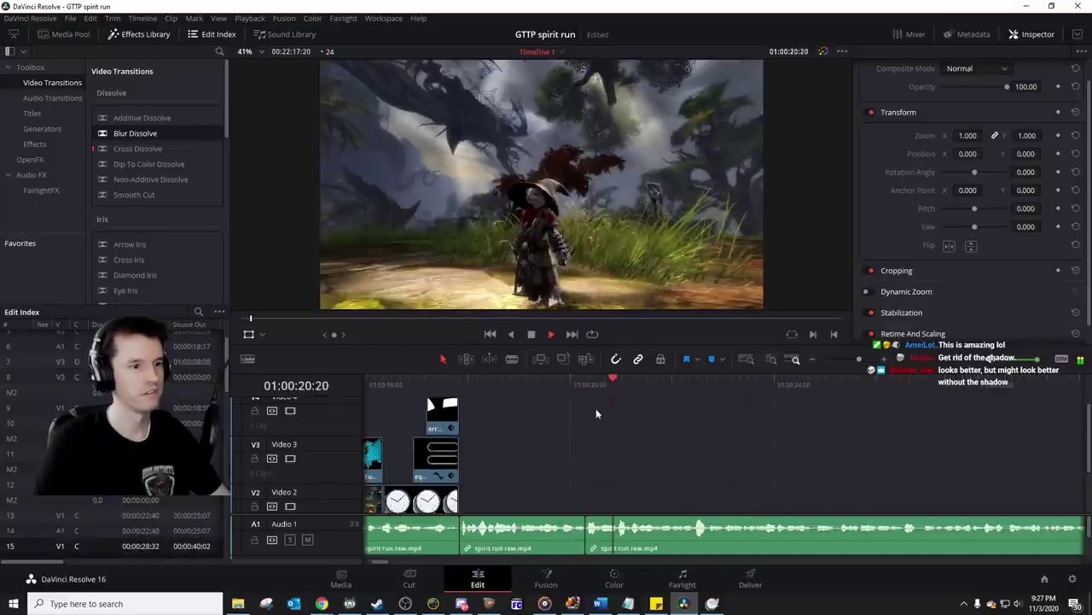
Step: Zoom the clip starting at 01:00:17:20 to 1.580, reposition it to about X 4.932, Y 263.836, and play it back
{"action": "left_click", "coordinate": [588, 389]}
{"action": "key", "text": "Up"}
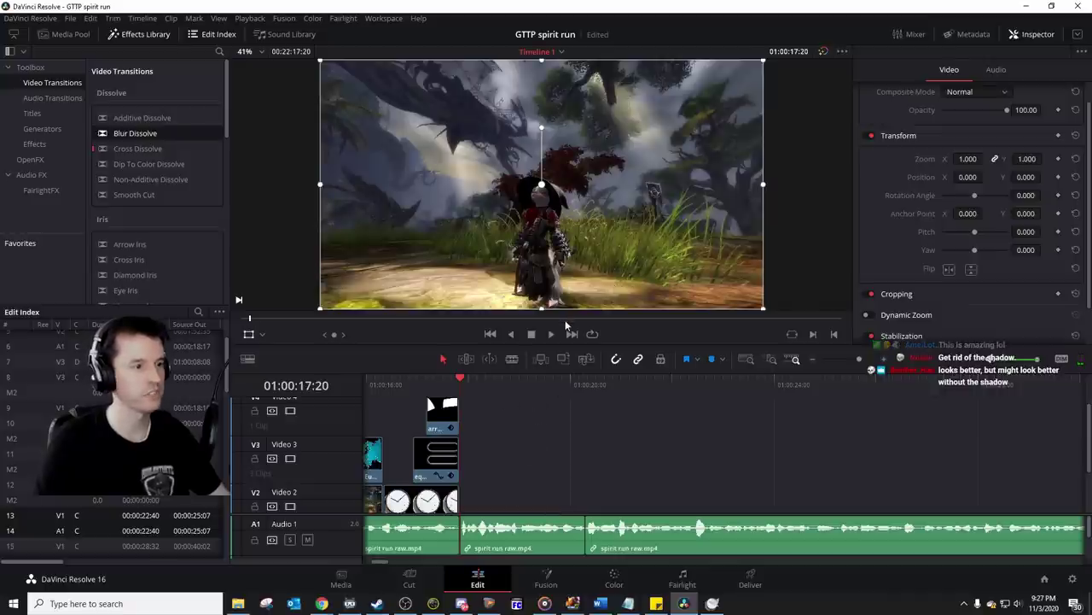
{"action": "key", "text": "space"}
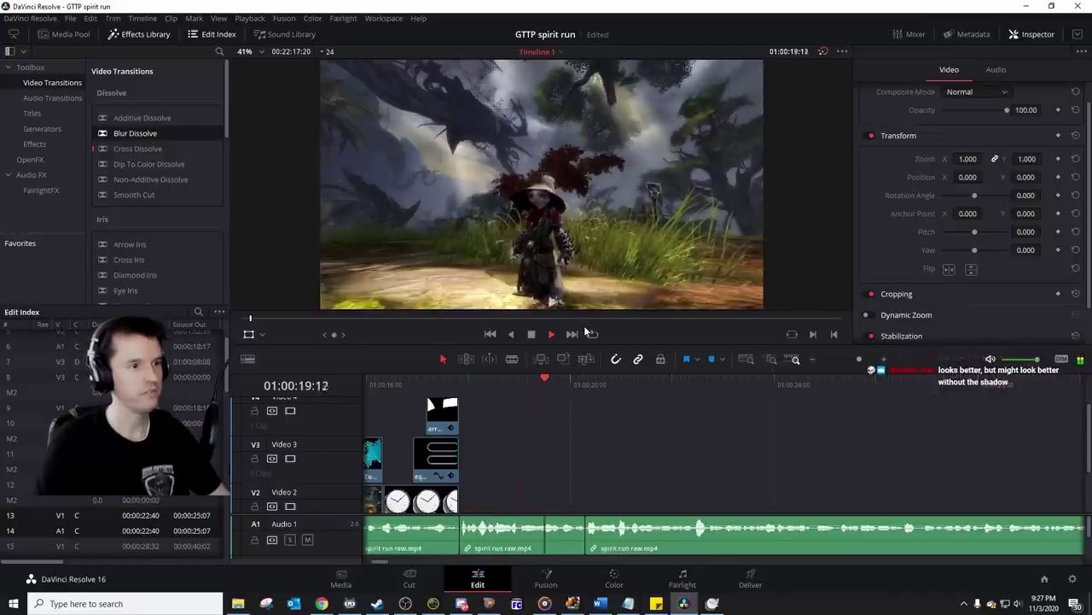
{"action": "key", "text": "space"}
{"action": "left_click", "coordinate": [513, 384]}
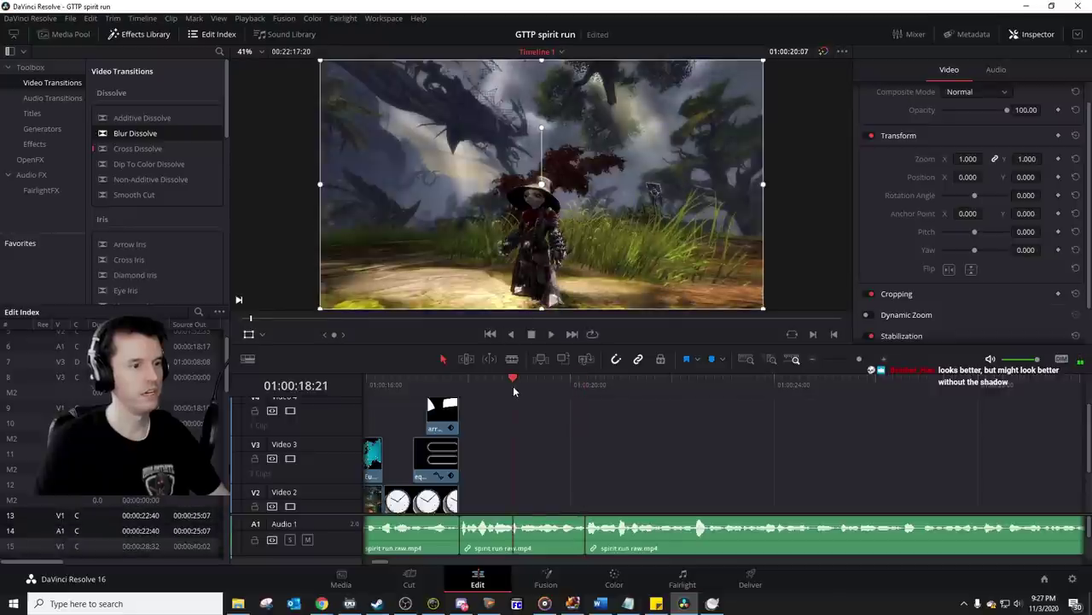
{"action": "left_click_drag", "start_coordinate": [1024, 159], "coordinate": [1062, 159]}
{"action": "left_click_drag", "start_coordinate": [702, 221], "coordinate": [704, 163]}
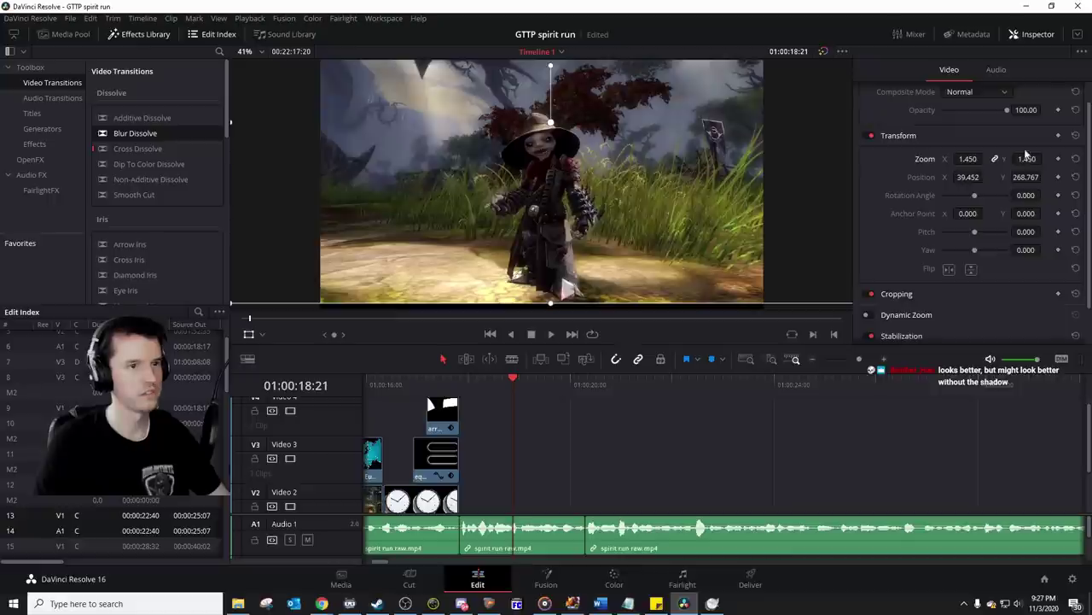
{"action": "left_click_drag", "start_coordinate": [962, 158], "coordinate": [973, 162]}
{"action": "left_click_drag", "start_coordinate": [677, 181], "coordinate": [665, 183]}
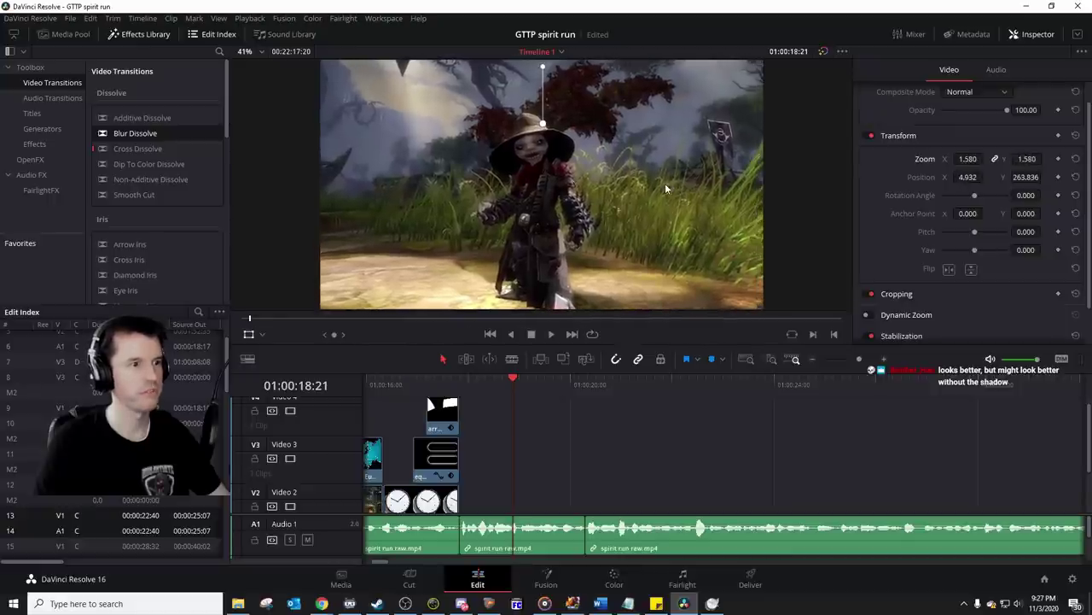
{"action": "left_click", "coordinate": [464, 387]}
{"action": "key", "text": "space"}
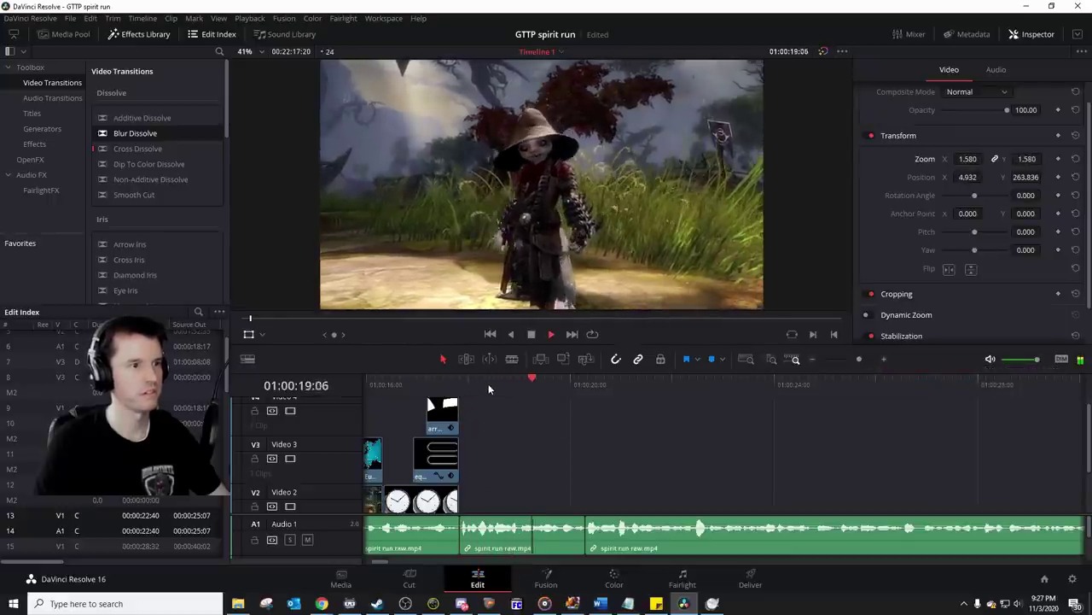
Step: Move the group of unused gorseval, sabetha footage clips on Video 2 earlier, starting at about 01:02:48:18, nearer the edited clips
{"action": "left_click", "coordinate": [592, 392]}
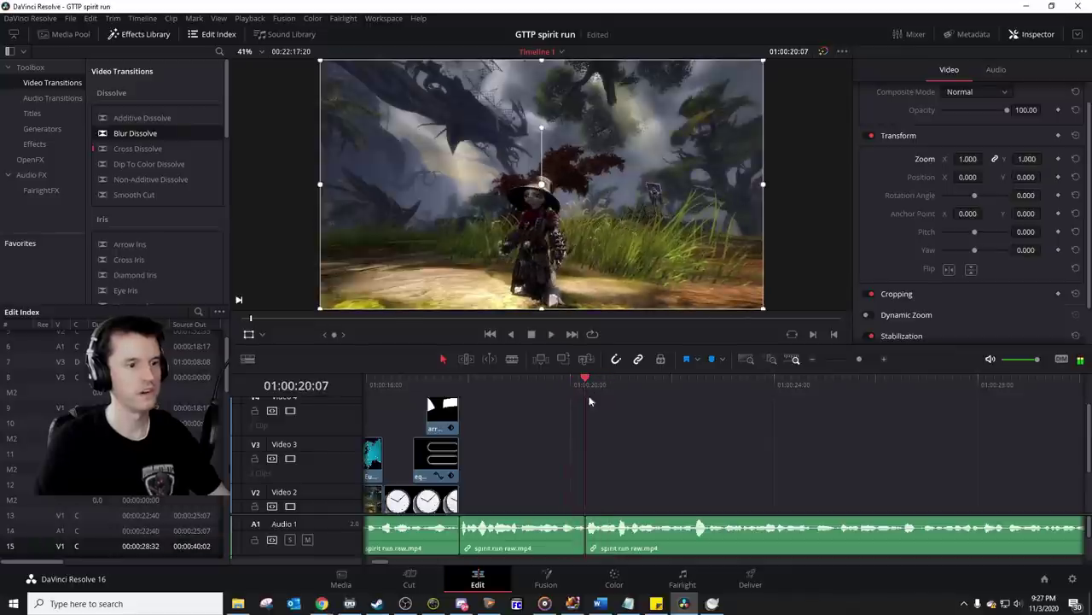
{"action": "left_click", "coordinate": [847, 359]}
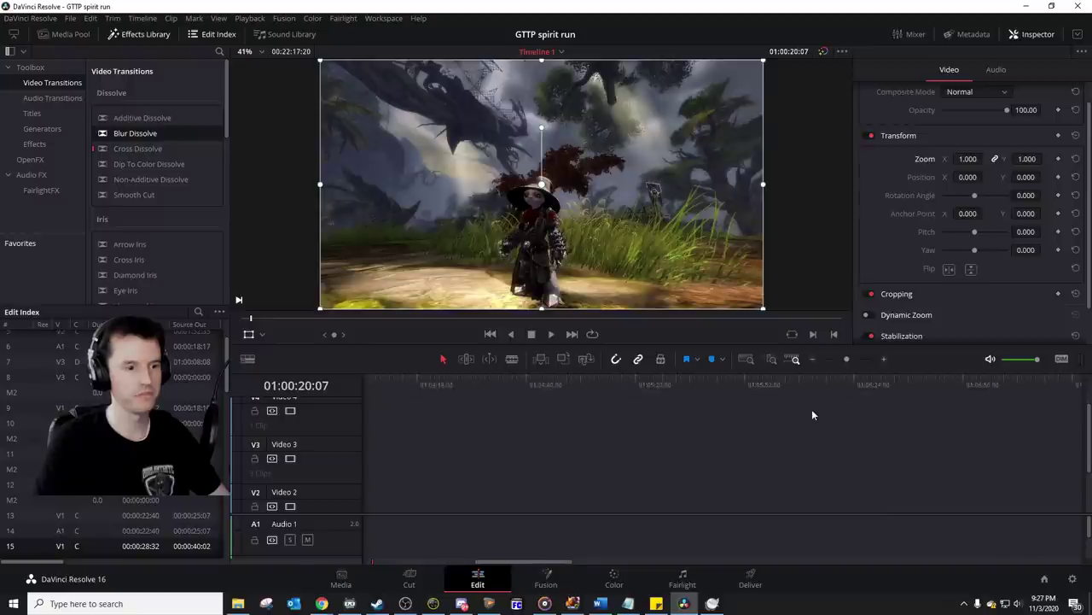
{"action": "left_click_drag", "start_coordinate": [652, 402], "coordinate": [997, 559]}
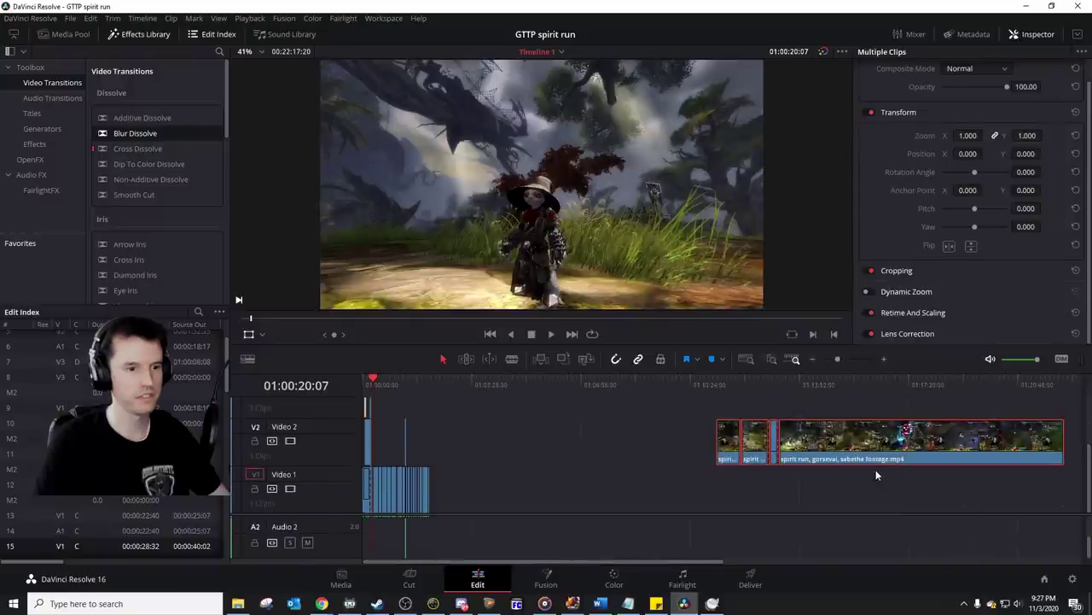
{"action": "left_click_drag", "start_coordinate": [874, 441], "coordinate": [611, 440]}
{"action": "left_click", "coordinate": [450, 386]}
{"action": "left_click_drag", "start_coordinate": [838, 359], "coordinate": [843, 359]}
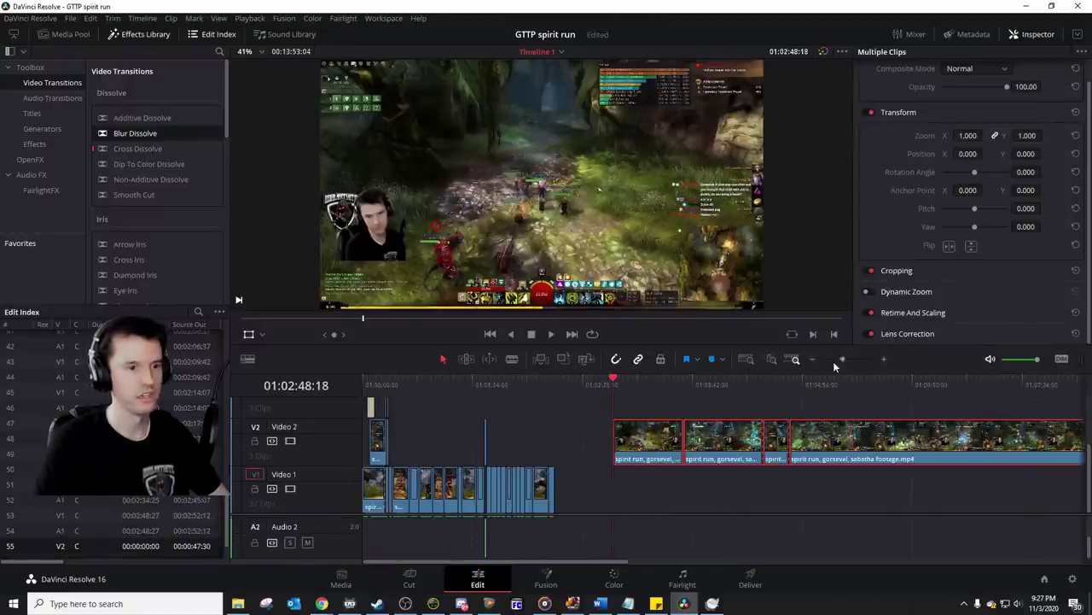
Step: Split the second unused gorseval, sabetha footage clip on Video 2 at 01:03:37:09, separating a short piece at its start
{"action": "left_click_drag", "start_coordinate": [658, 380], "coordinate": [683, 381]}
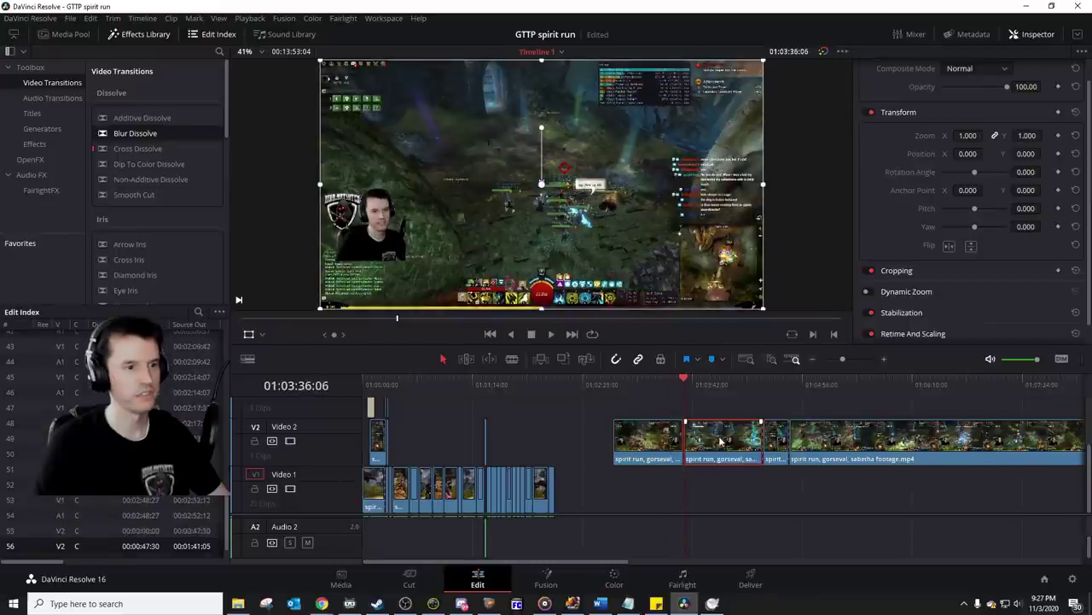
{"action": "left_click_drag", "start_coordinate": [848, 364], "coordinate": [855, 360]}
{"action": "left_click", "coordinate": [751, 381]}
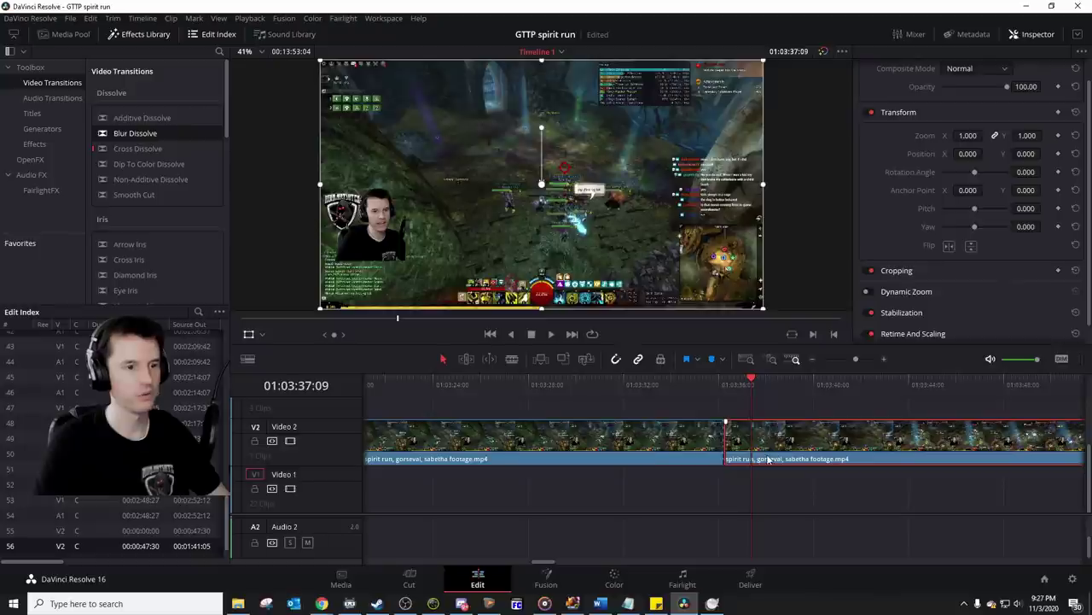
{"action": "key", "text": "ctrl+b"}
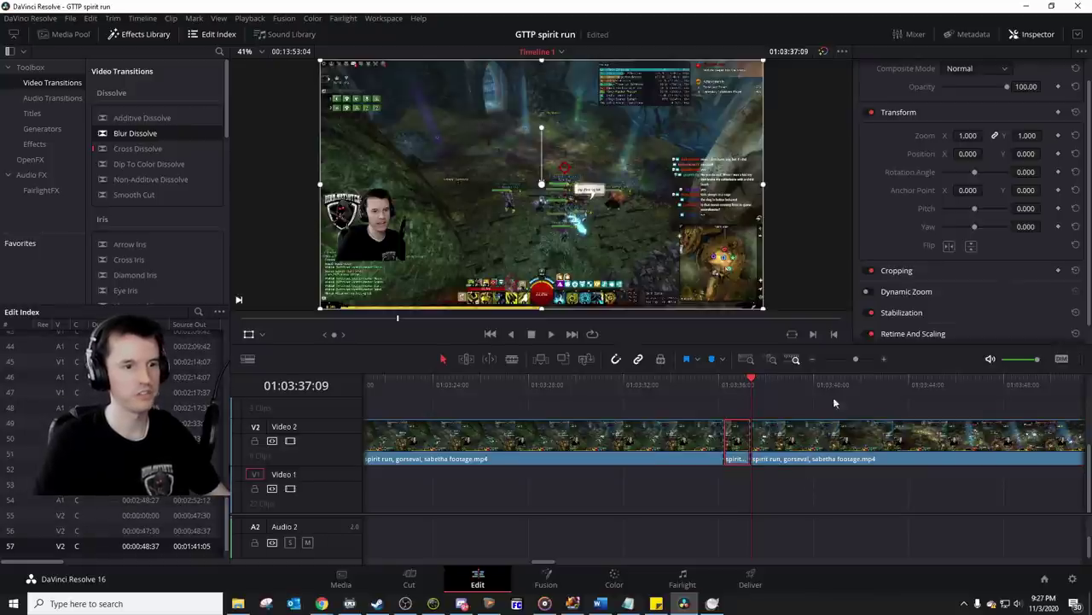
Step: Paste a copy of the short footage piece onto Video 2 at 01:00:20:07, above the start of the spirit run raw shot
{"action": "left_click", "coordinate": [839, 363]}
{"action": "left_click", "coordinate": [372, 383]}
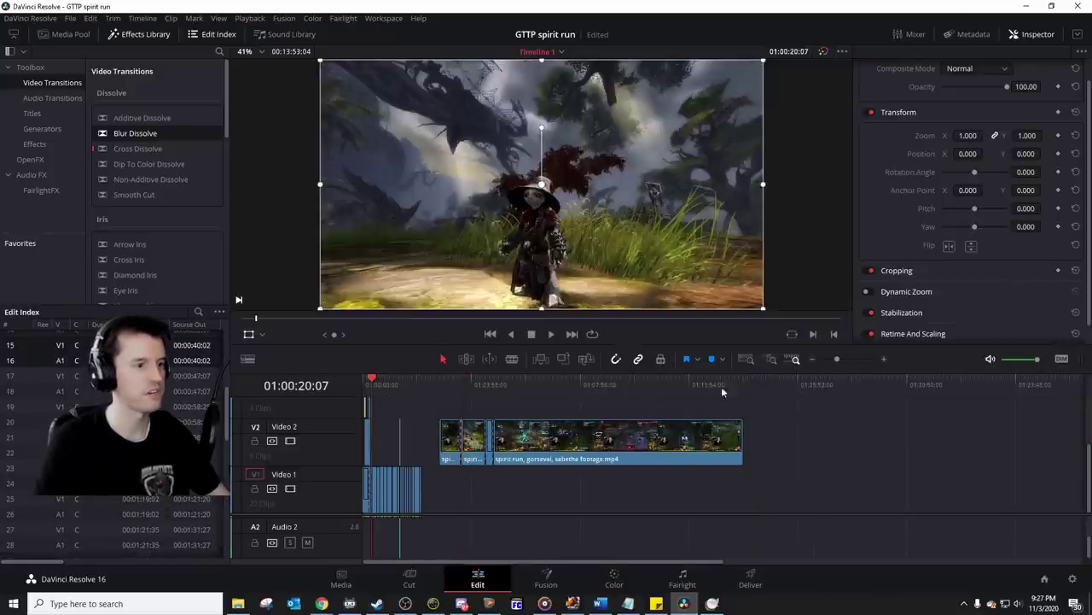
{"action": "left_click", "coordinate": [857, 361]}
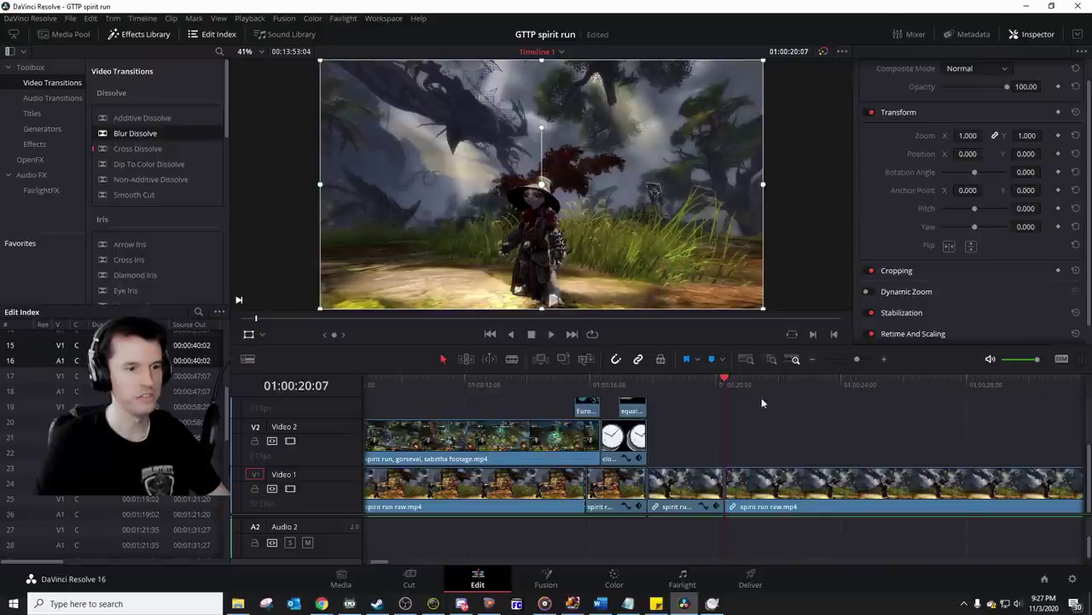
{"action": "key", "text": "ctrl+v"}
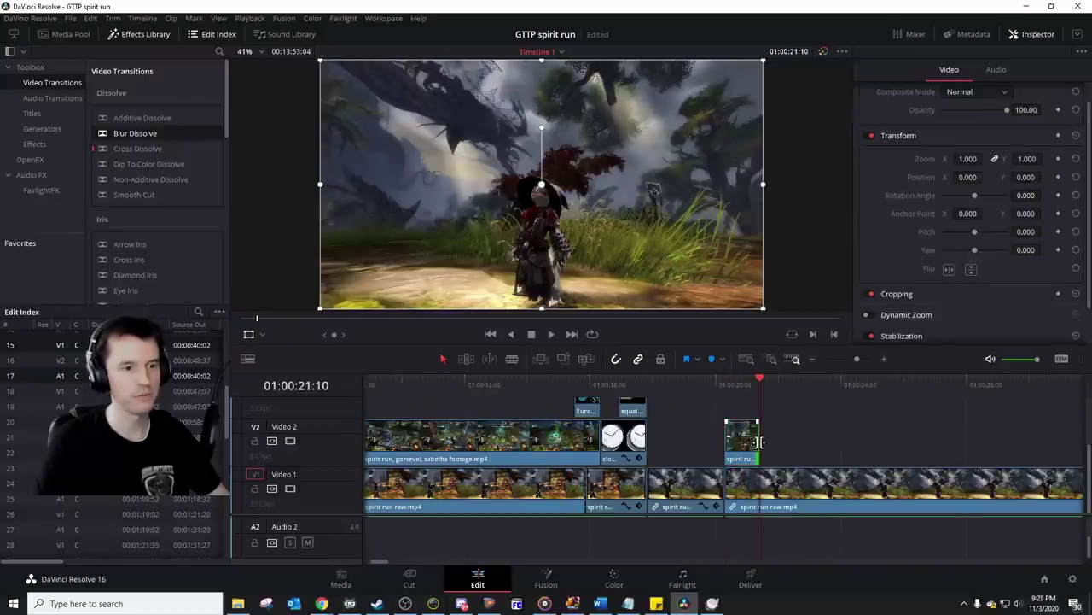
Step: Extend the end of the pasted footage clip to about 01:00:28 and play back the section
{"action": "key", "text": "ctrl+9"}
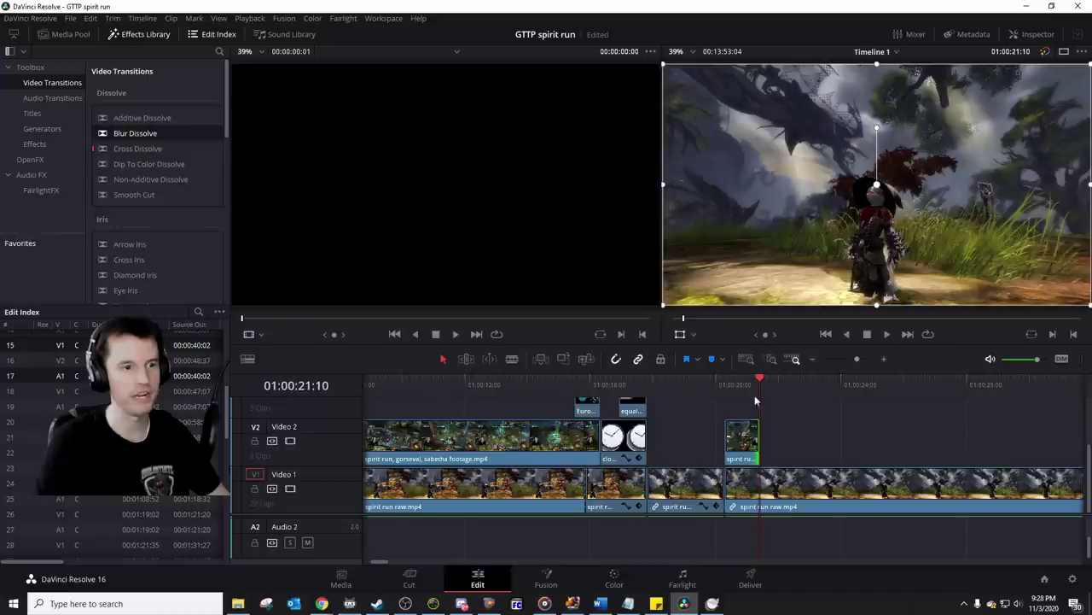
{"action": "key", "text": "Up"}
{"action": "left_click", "coordinate": [1016, 34]}
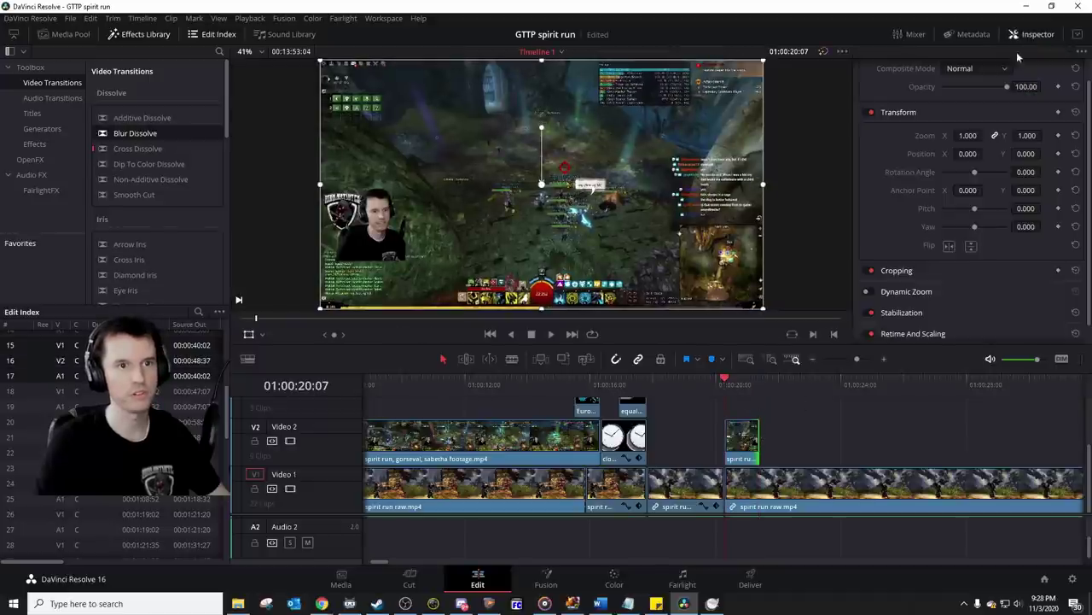
{"action": "left_click_drag", "start_coordinate": [759, 441], "coordinate": [974, 442]}
{"action": "left_click_drag", "start_coordinate": [738, 387], "coordinate": [684, 390]}
{"action": "key", "text": "space"}
{"action": "key", "text": "space"}
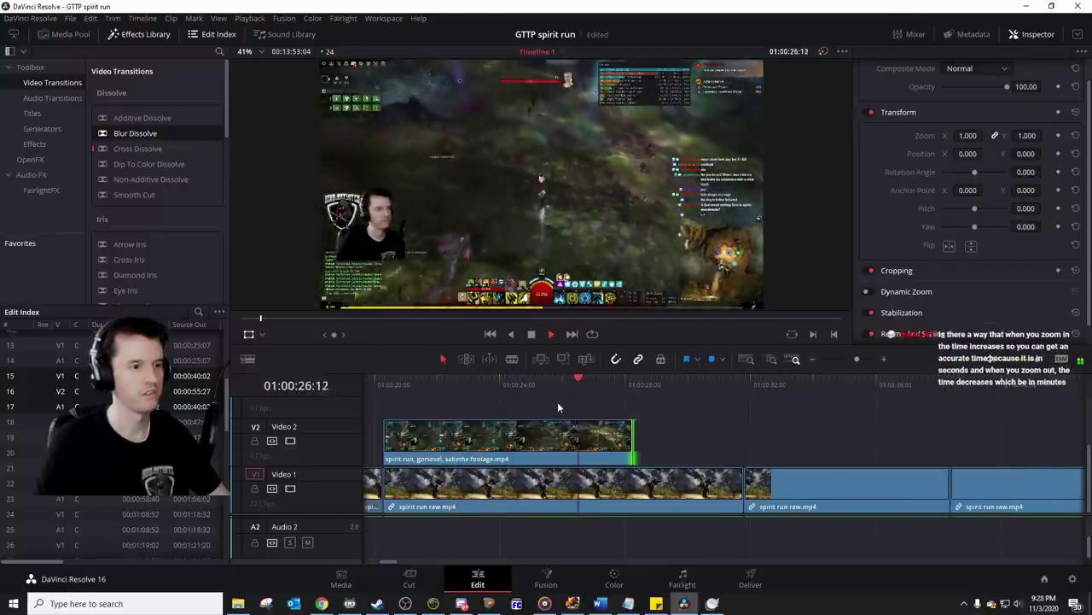
Step: Move the pasted footage clip to end with the Video 1 shot beneath it, and trim its start to about 01:00:26:14
{"action": "left_click", "coordinate": [530, 384]}
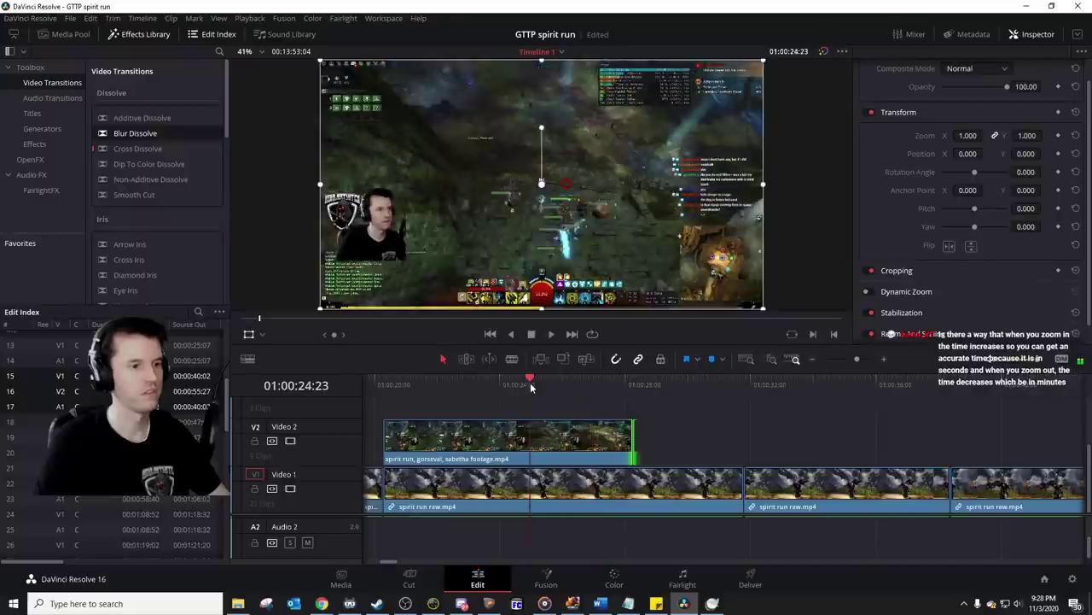
{"action": "left_click", "coordinate": [595, 440]}
{"action": "left_click_drag", "start_coordinate": [595, 439], "coordinate": [706, 440]}
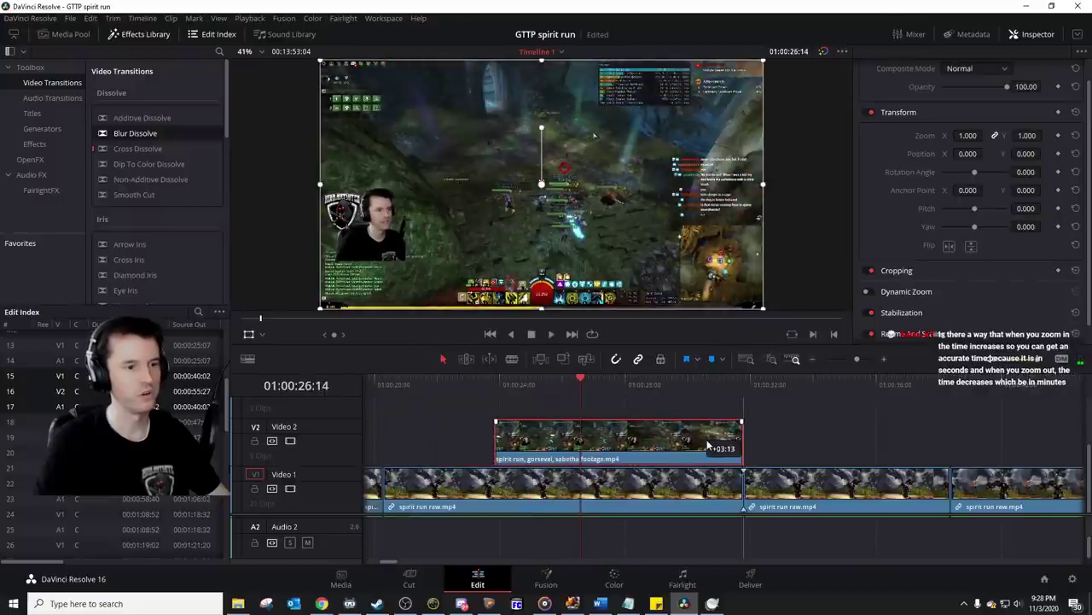
{"action": "left_click_drag", "start_coordinate": [492, 444], "coordinate": [581, 442]}
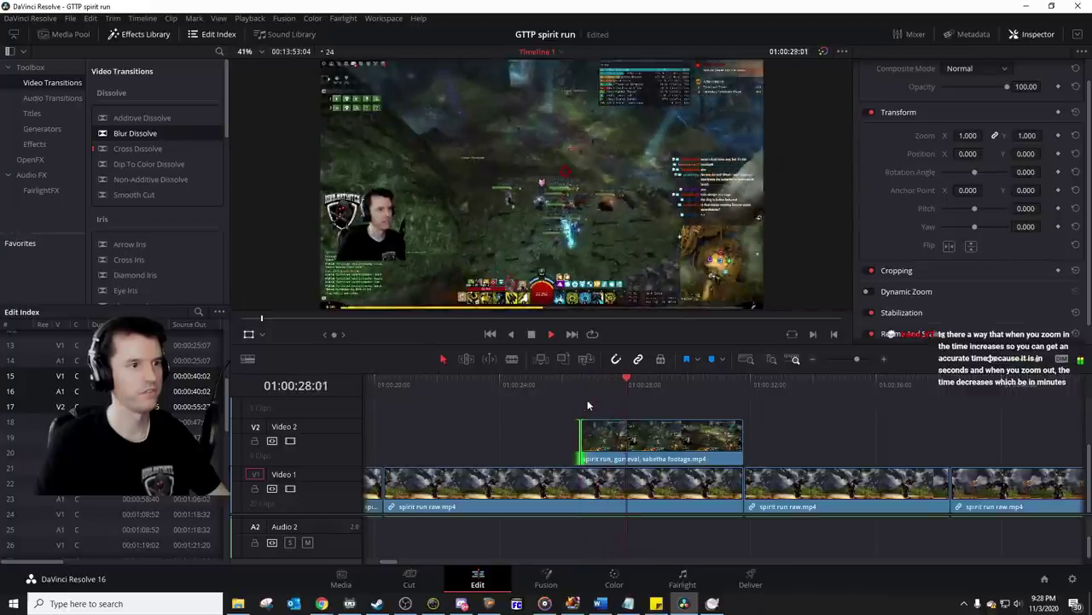
Step: Play back the repositioned footage clip and the moments before it to check where it should begin
{"action": "key", "text": "space"}
{"action": "key", "text": "space"}
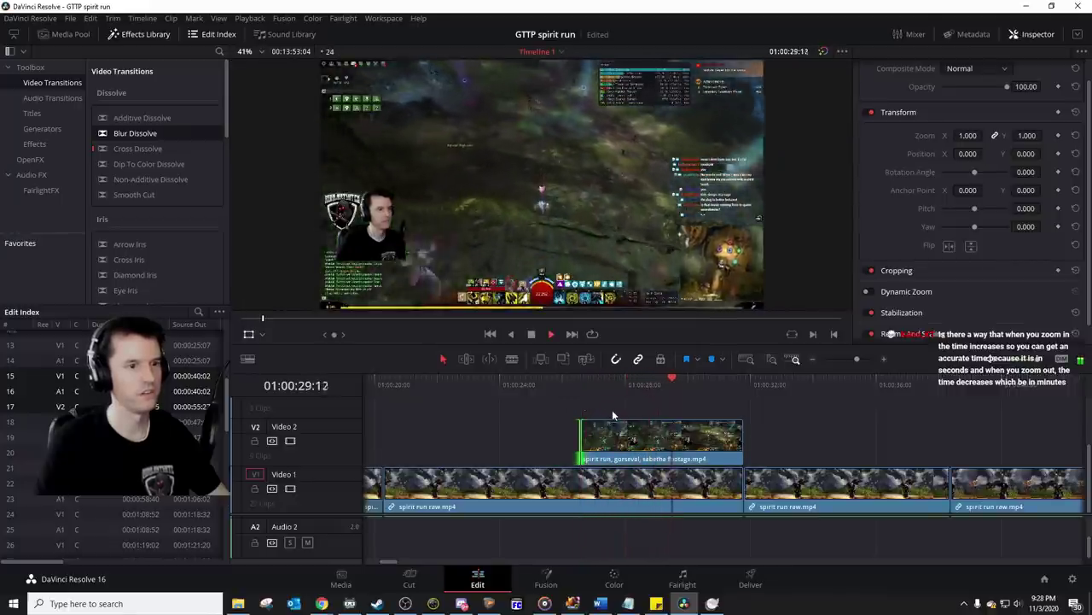
{"action": "key", "text": "space"}
{"action": "left_click", "coordinate": [580, 388]}
{"action": "key", "text": "space"}
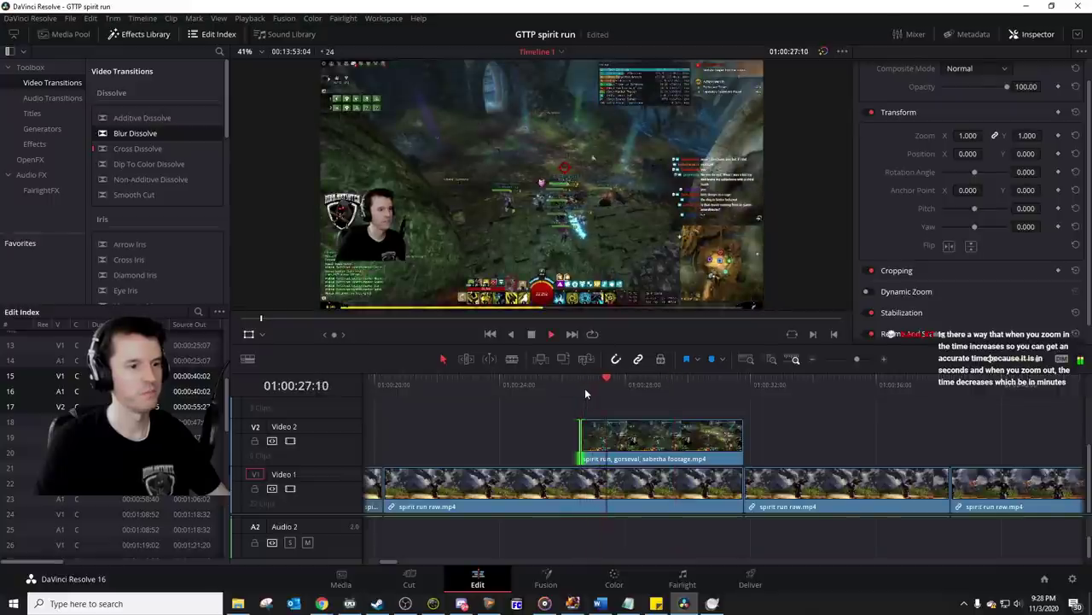
{"action": "left_click", "coordinate": [498, 388]}
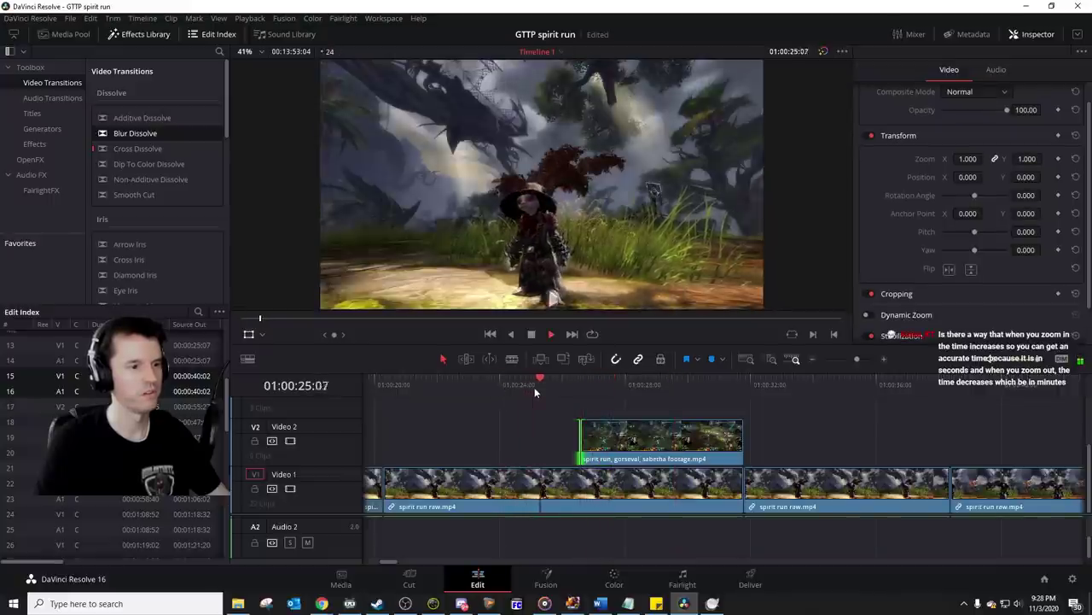
{"action": "key", "text": "space"}
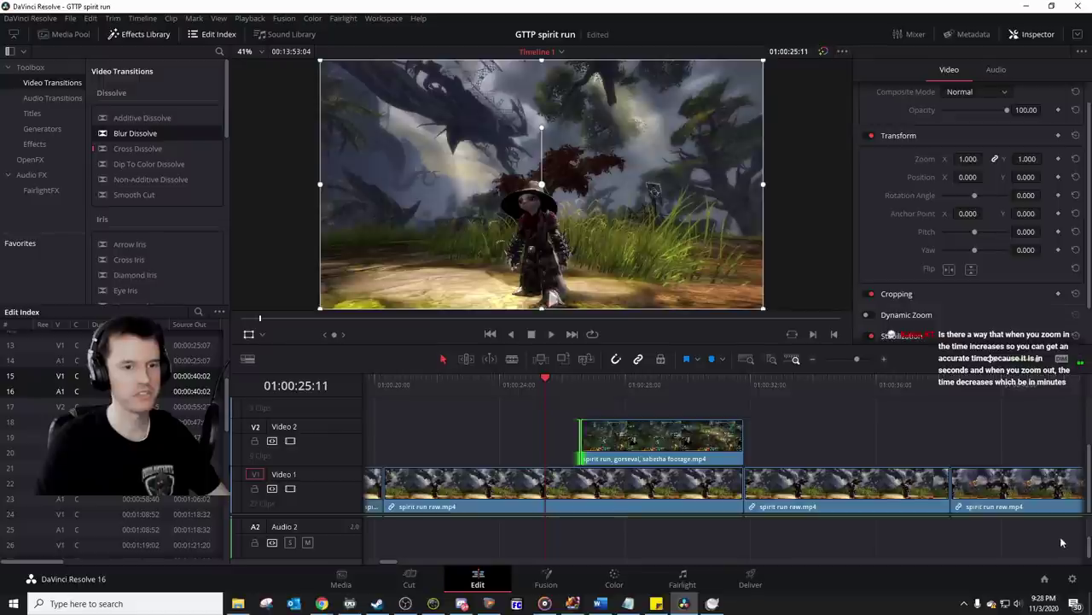
Step: Extend the start of the footage clip back to 01:00:25:07 and play it back against the voice audio
{"action": "left_click_drag", "start_coordinate": [1085, 551], "coordinate": [1089, 524]}
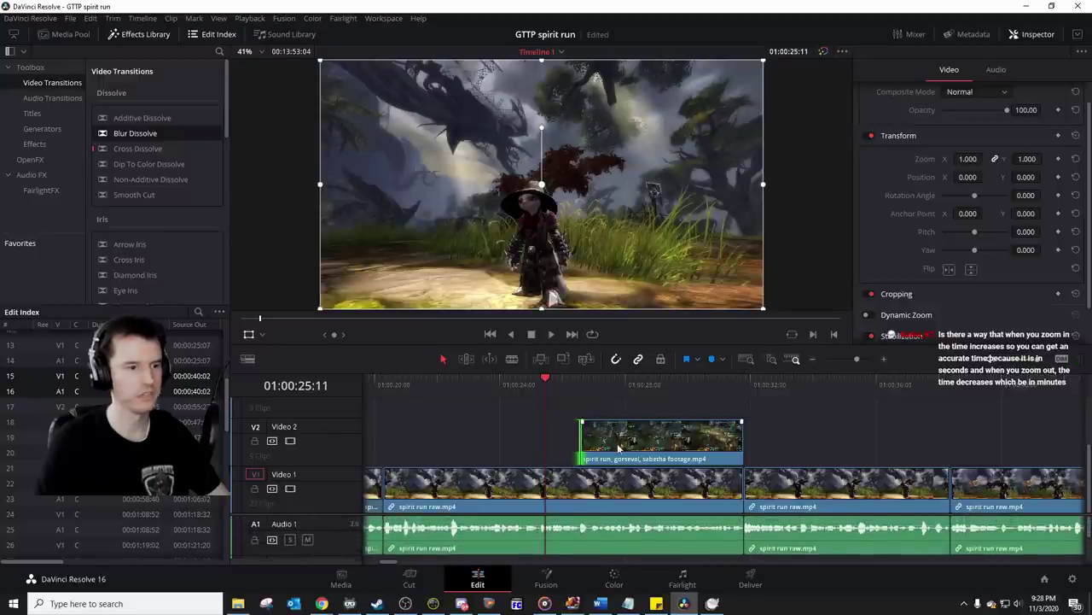
{"action": "left_click", "coordinate": [541, 384]}
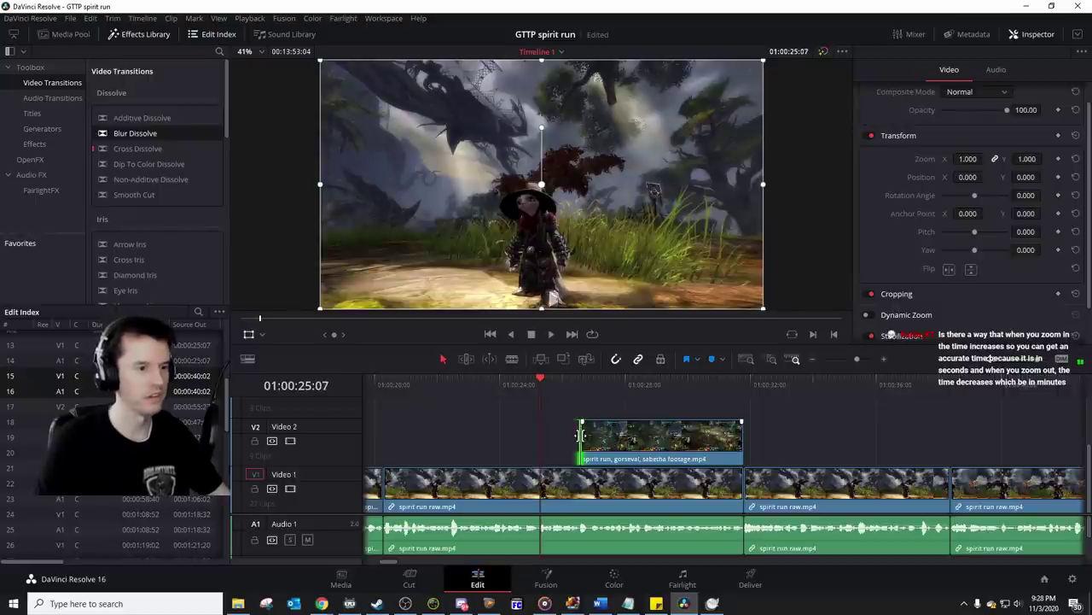
{"action": "left_click_drag", "start_coordinate": [579, 435], "coordinate": [549, 436]}
{"action": "key", "text": "space"}
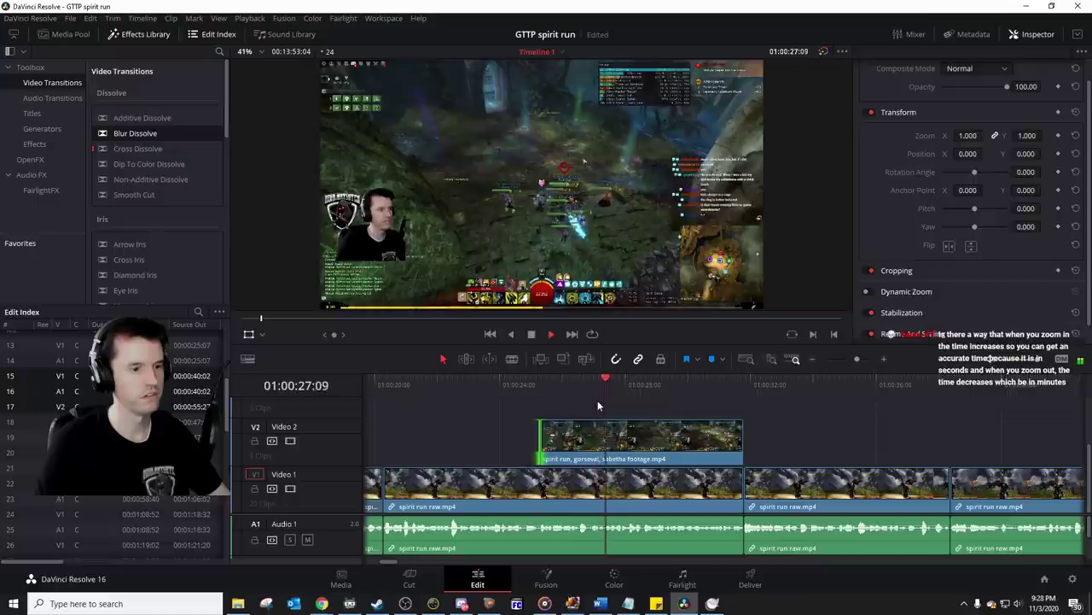
Step: Split the footage clip at 01:00:28:13 and zoom its second half to 3.700, positioned at X -2413.97, Y 1087.397 on the minimap
{"action": "left_click_drag", "start_coordinate": [633, 390], "coordinate": [642, 396]}
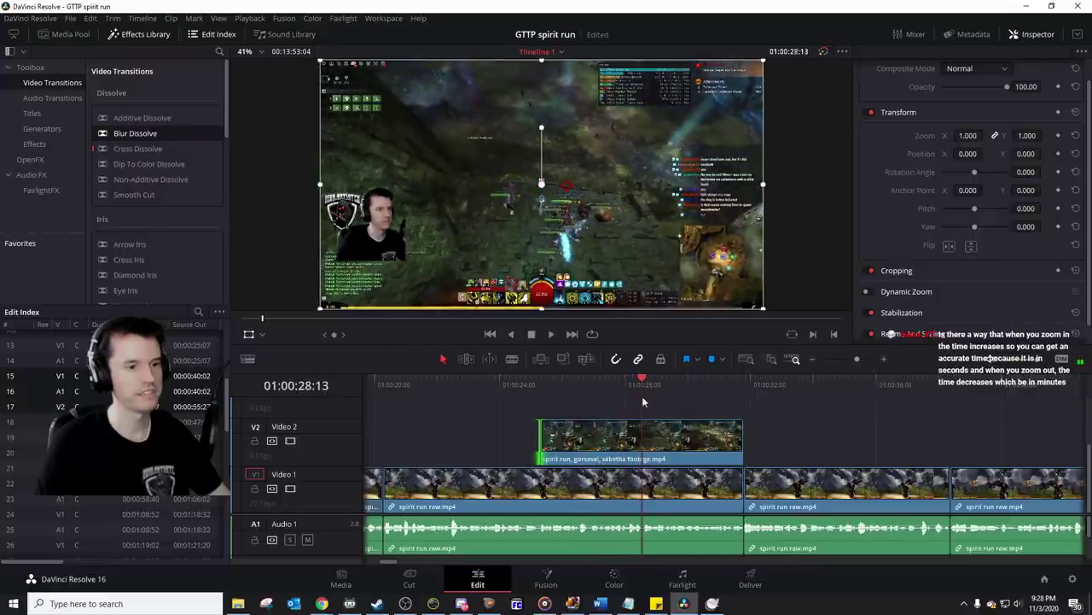
{"action": "key", "text": "ctrl+b"}
{"action": "left_click", "coordinate": [678, 441]}
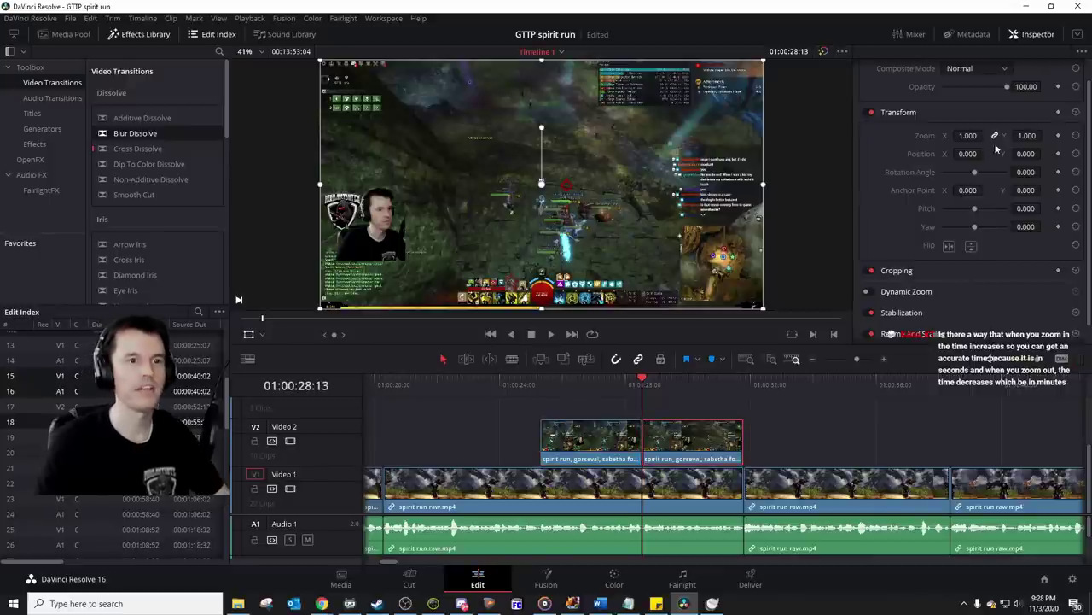
{"action": "left_click_drag", "start_coordinate": [1020, 135], "coordinate": [1060, 136]}
{"action": "left_click_drag", "start_coordinate": [675, 292], "coordinate": [479, 119]}
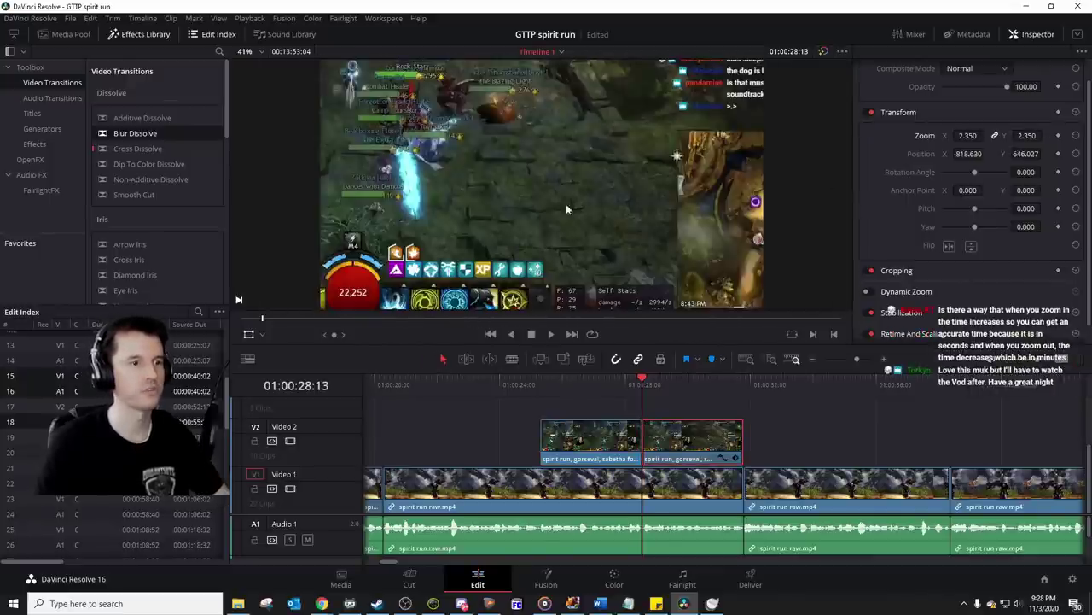
{"action": "left_click_drag", "start_coordinate": [692, 249], "coordinate": [543, 225]}
{"action": "left_click_drag", "start_coordinate": [1020, 140], "coordinate": [1060, 139]}
{"action": "left_click_drag", "start_coordinate": [781, 306], "coordinate": [575, 240]}
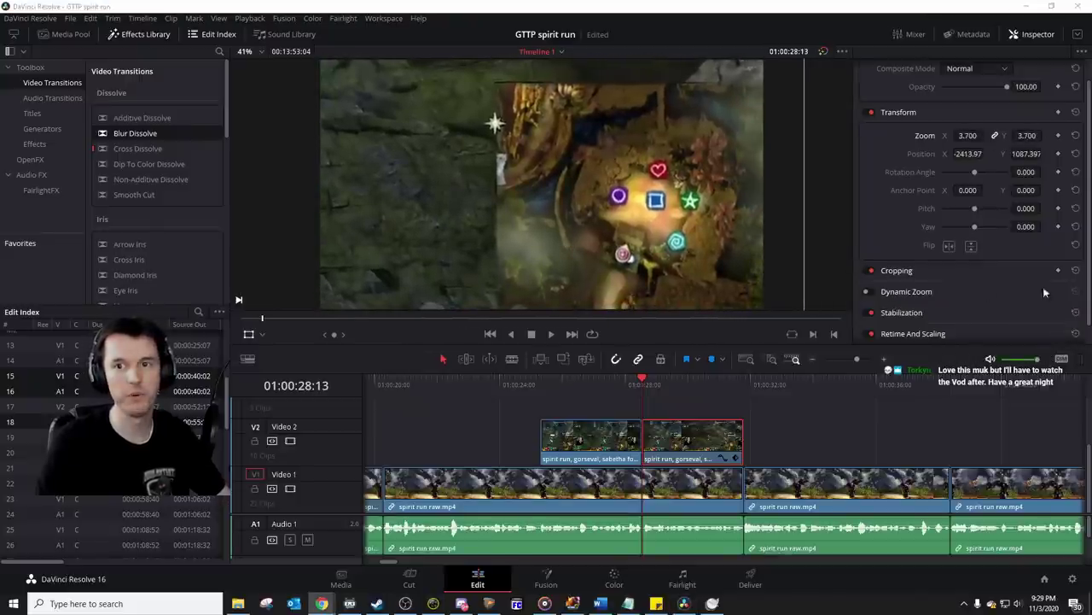
Step: Play back the minimap zoom from 01:00:25:07, and the start of the underlying shot from about 01:00:20, to check the timing
{"action": "left_click", "coordinate": [540, 385]}
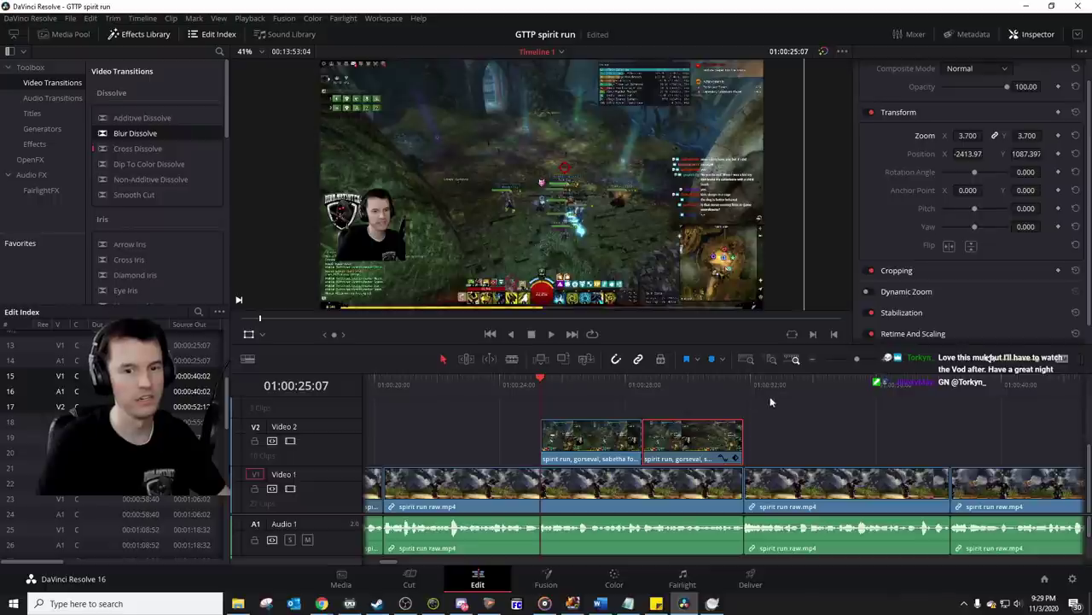
{"action": "key", "text": "space"}
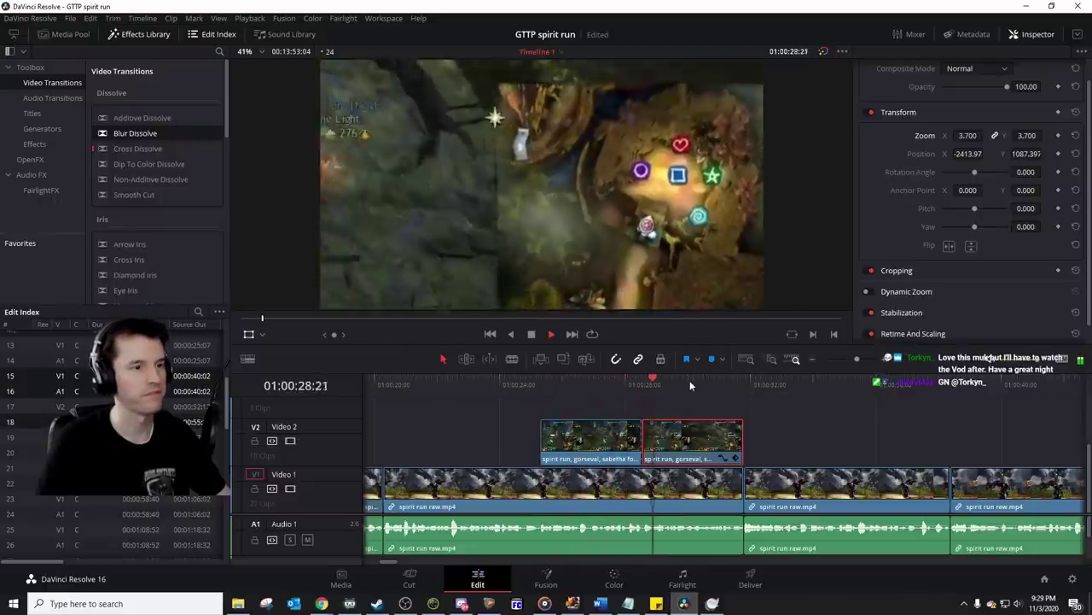
{"action": "key", "text": "space"}
{"action": "left_click_drag", "start_coordinate": [1087, 460], "coordinate": [1087, 448]}
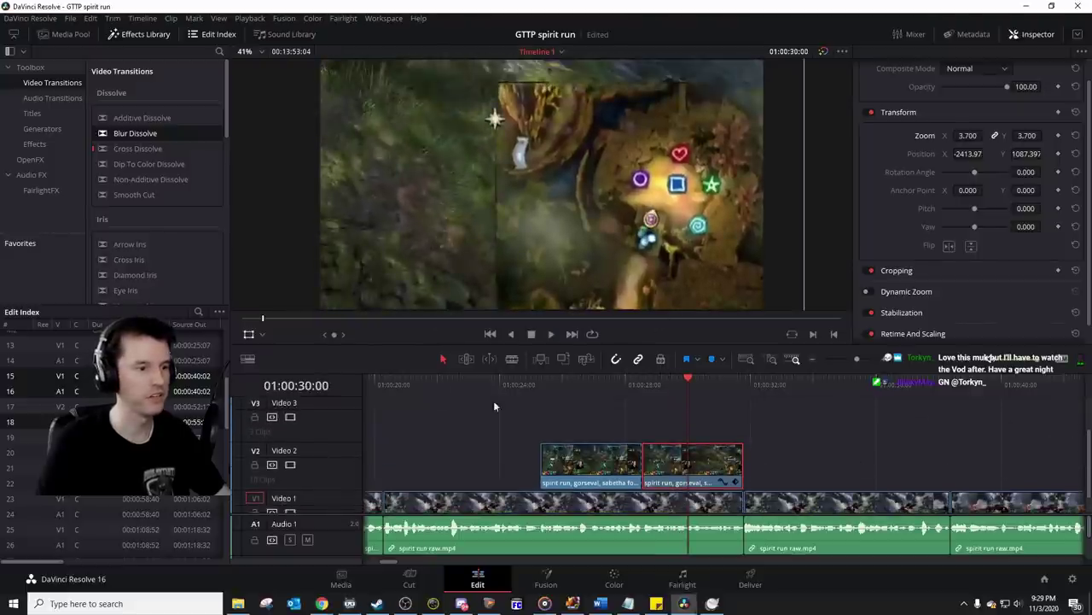
{"action": "left_click", "coordinate": [383, 384]}
{"action": "key", "text": "space"}
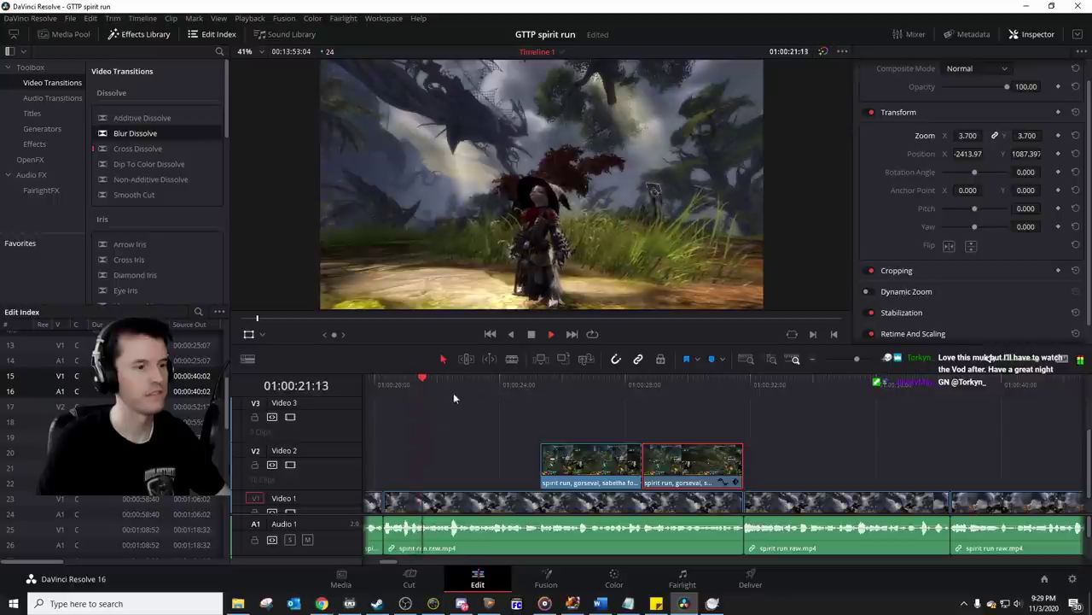
{"action": "key", "text": "space"}
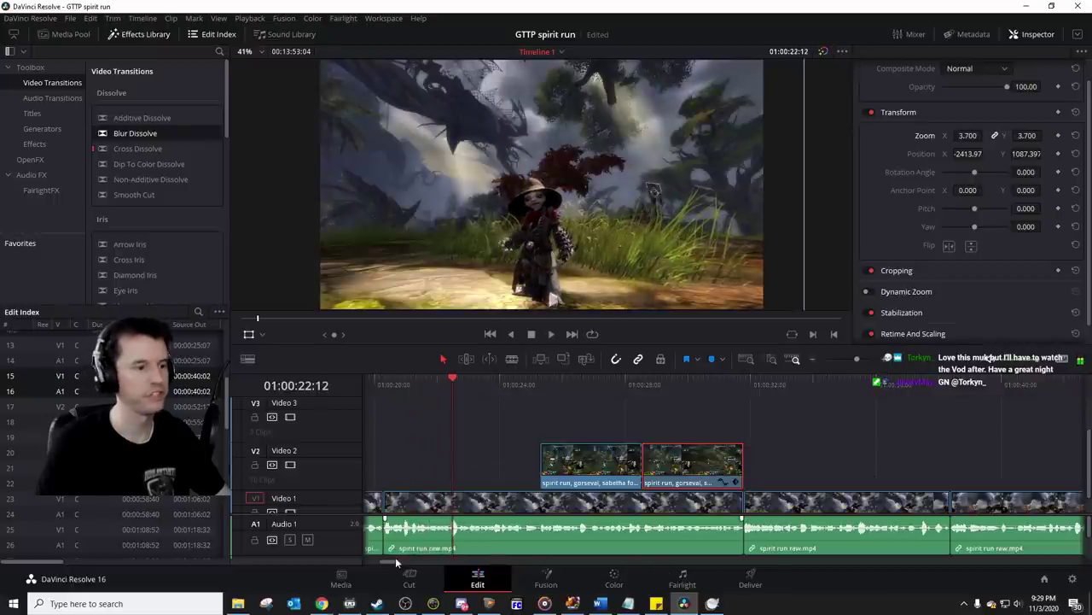
Step: Split the short unused gorseval, sabetha footage clip on Video 2 at 01:04:33:01 and select the piece before the cut
{"action": "left_click_drag", "start_coordinate": [392, 561], "coordinate": [439, 561]}
{"action": "left_click_drag", "start_coordinate": [857, 358], "coordinate": [847, 360]}
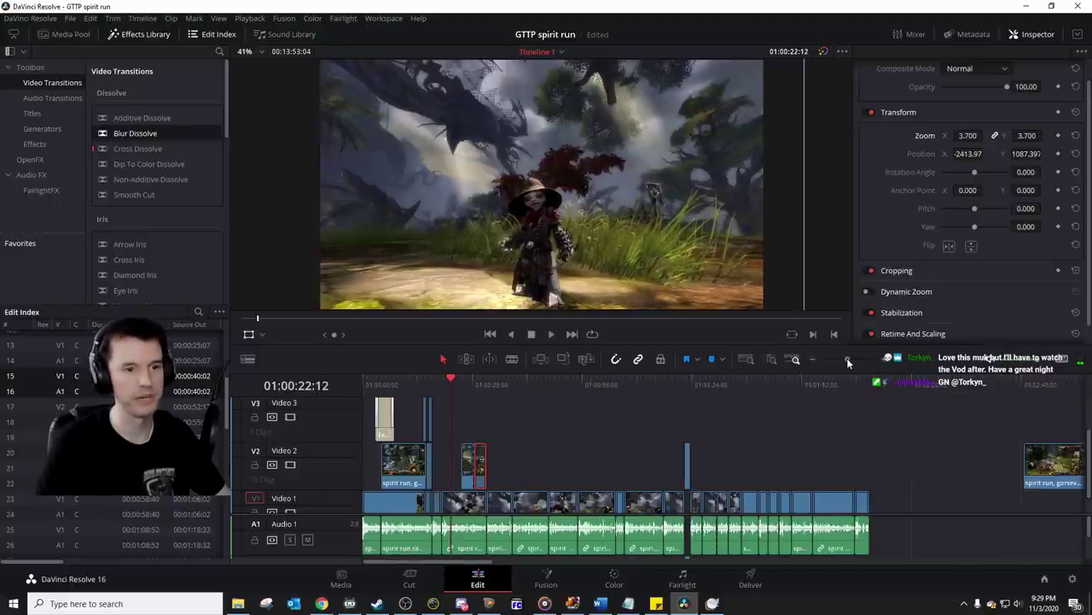
{"action": "scroll", "coordinate": [846, 357], "scroll_direction": "up", "scroll_amount": 3}
{"action": "scroll", "coordinate": [849, 421], "scroll_direction": "right", "scroll_amount": 10}
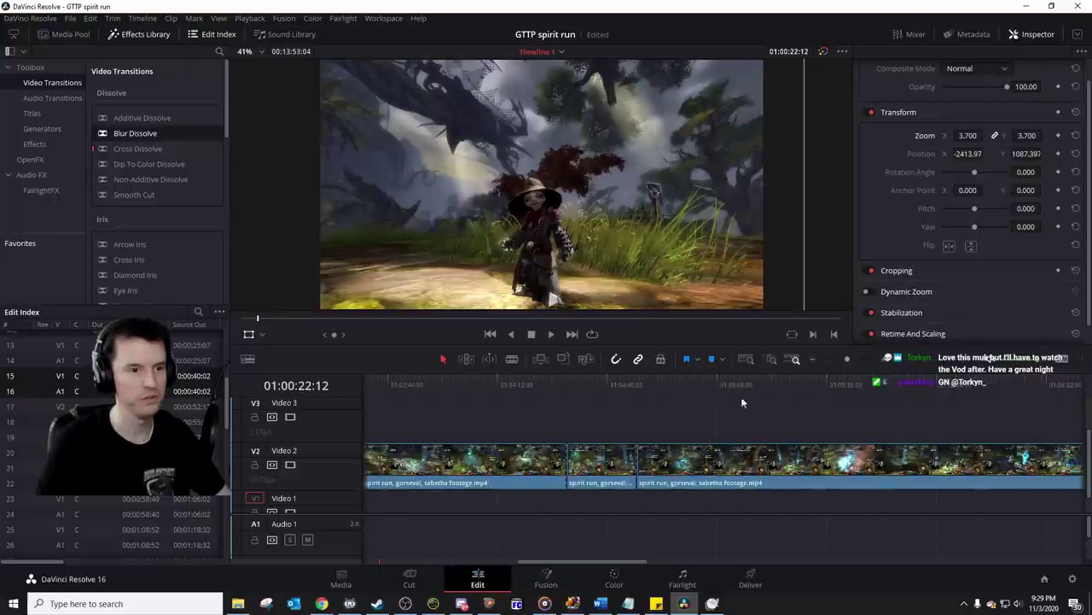
{"action": "left_click_drag", "start_coordinate": [611, 386], "coordinate": [573, 389]}
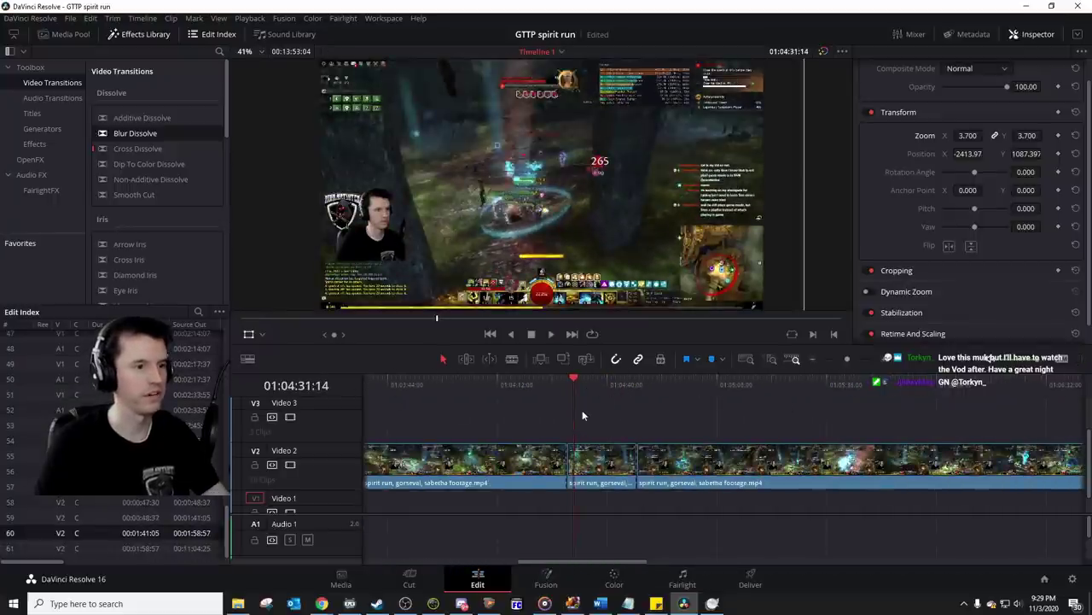
{"action": "left_click", "coordinate": [580, 385]}
{"action": "key", "text": "ctrl+b"}
{"action": "left_click", "coordinate": [573, 456]}
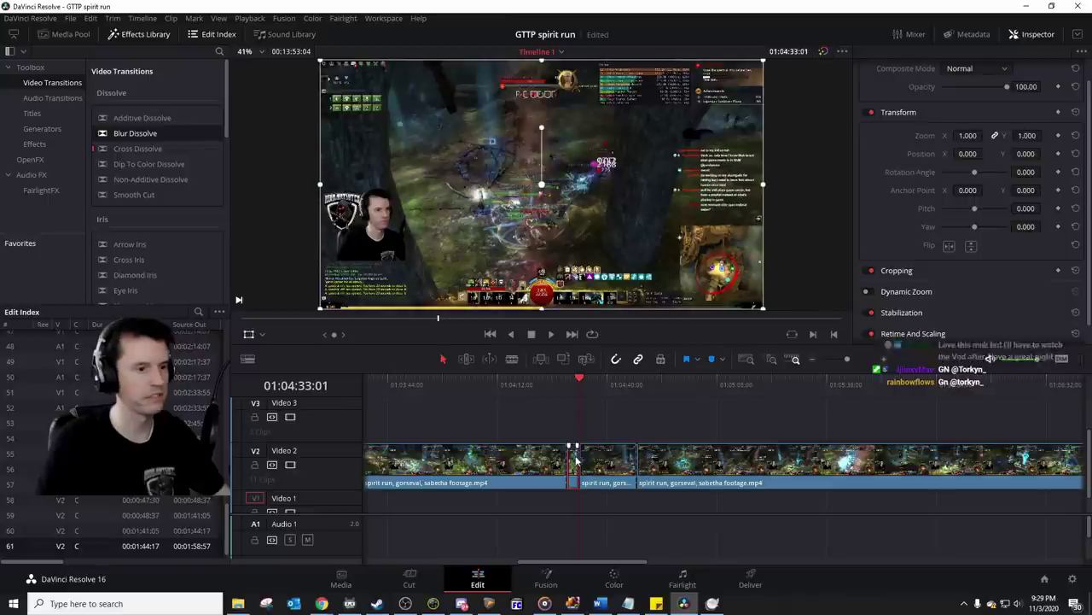
Step: Paste a copy of the selected footage piece onto Video 2 at 01:00:20:07, ahead of the two minimap footage clips
{"action": "key", "text": "Home"}
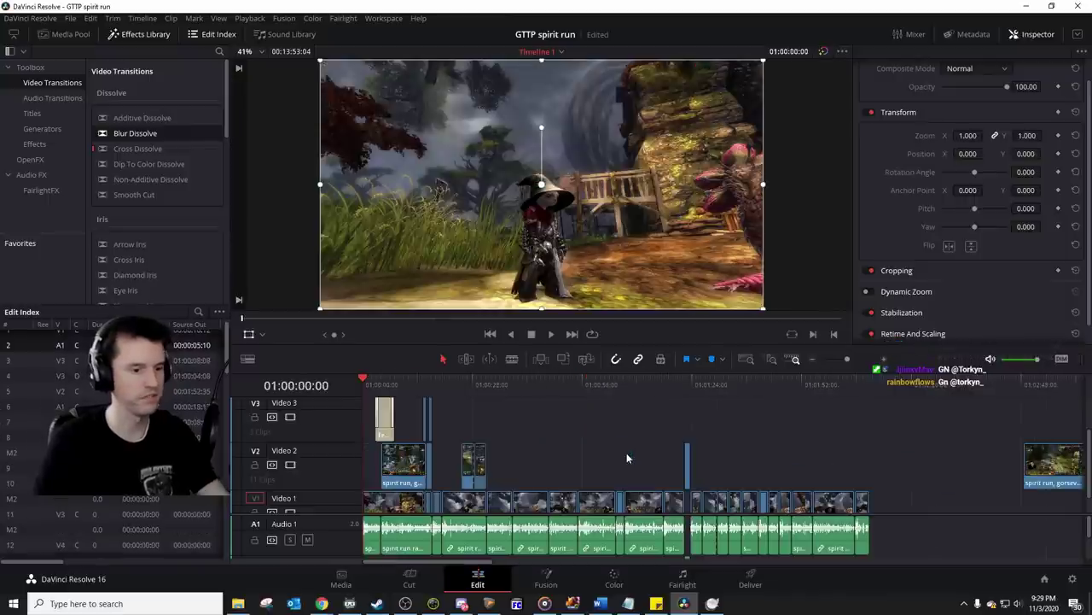
{"action": "left_click", "coordinate": [442, 385]}
{"action": "left_click_drag", "start_coordinate": [849, 358], "coordinate": [856, 359]}
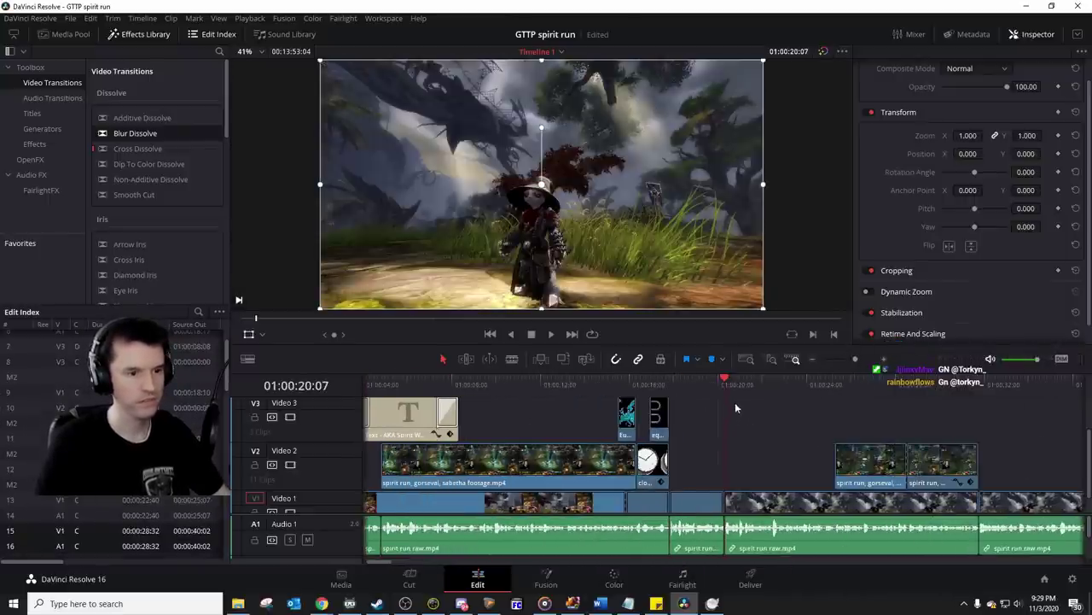
{"action": "key", "text": "space"}
{"action": "left_click", "coordinate": [722, 387]}
{"action": "key", "text": "ctrl+v"}
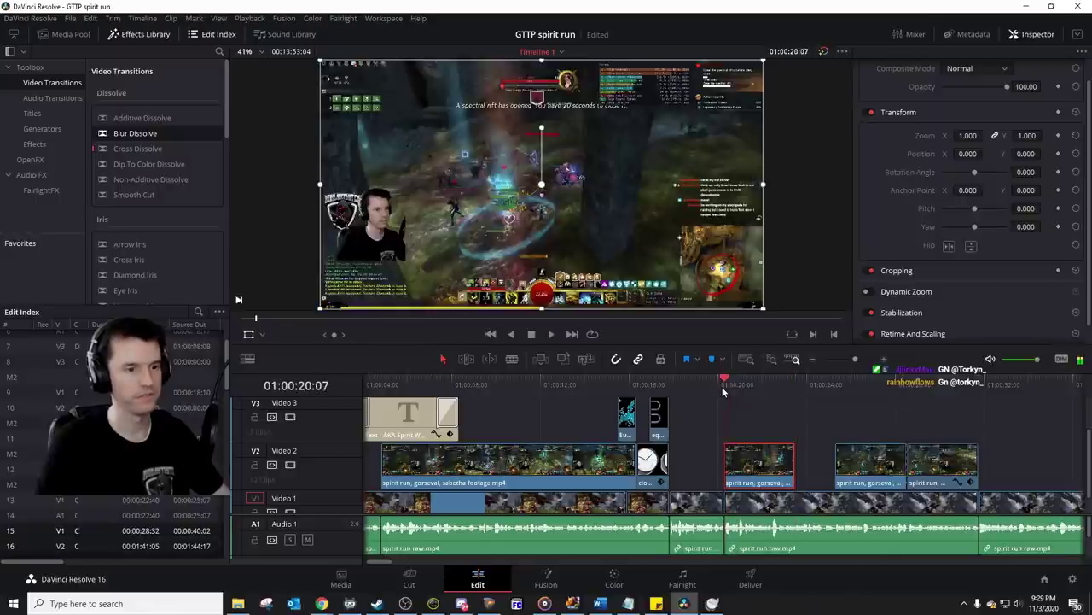
Step: Extend the pasted footage clip on Video 2 to meet the first minimap clip at 01:00:25:07, and return the playhead to 01:00:22:23
{"action": "key", "text": "space"}
{"action": "scroll", "coordinate": [766, 414], "scroll_direction": "right", "scroll_amount": 2}
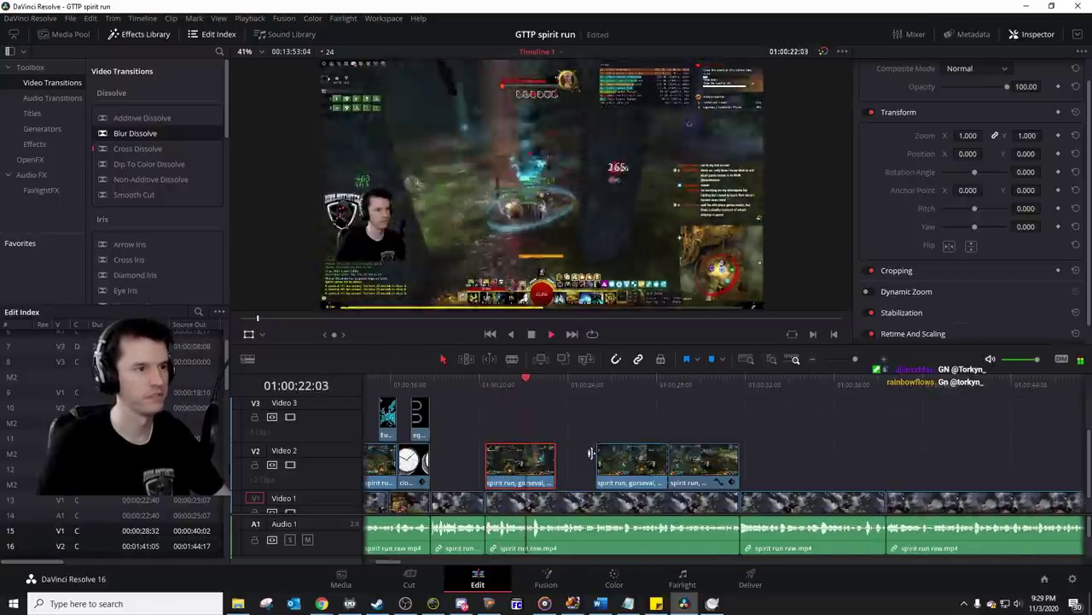
{"action": "left_click_drag", "start_coordinate": [563, 470], "coordinate": [589, 469]}
{"action": "left_click", "coordinate": [579, 402]}
{"action": "key", "text": "space"}
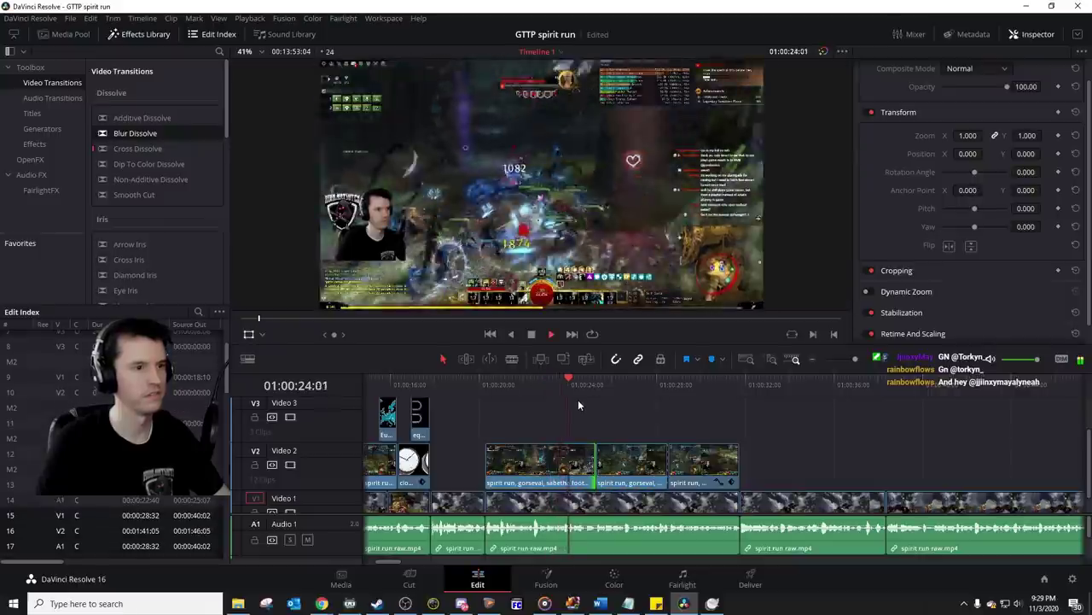
{"action": "key", "text": "space"}
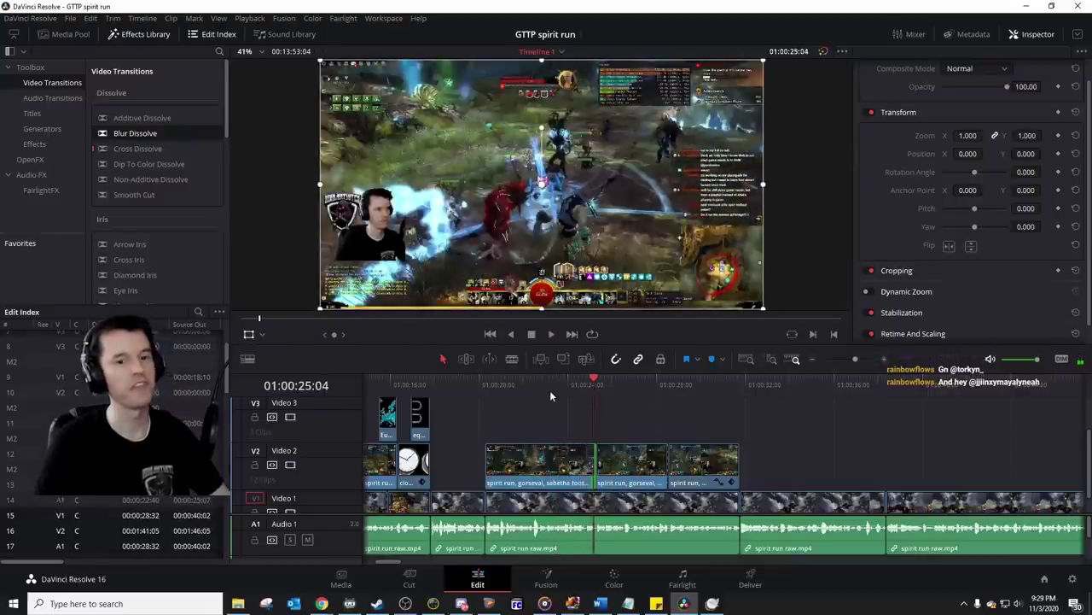
{"action": "left_click", "coordinate": [544, 382]}
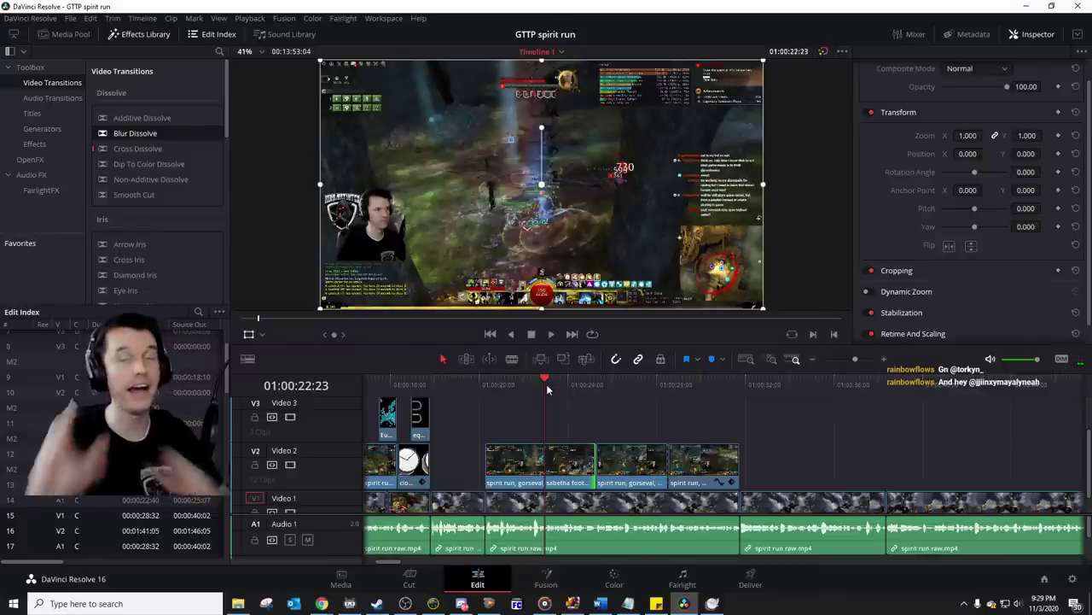
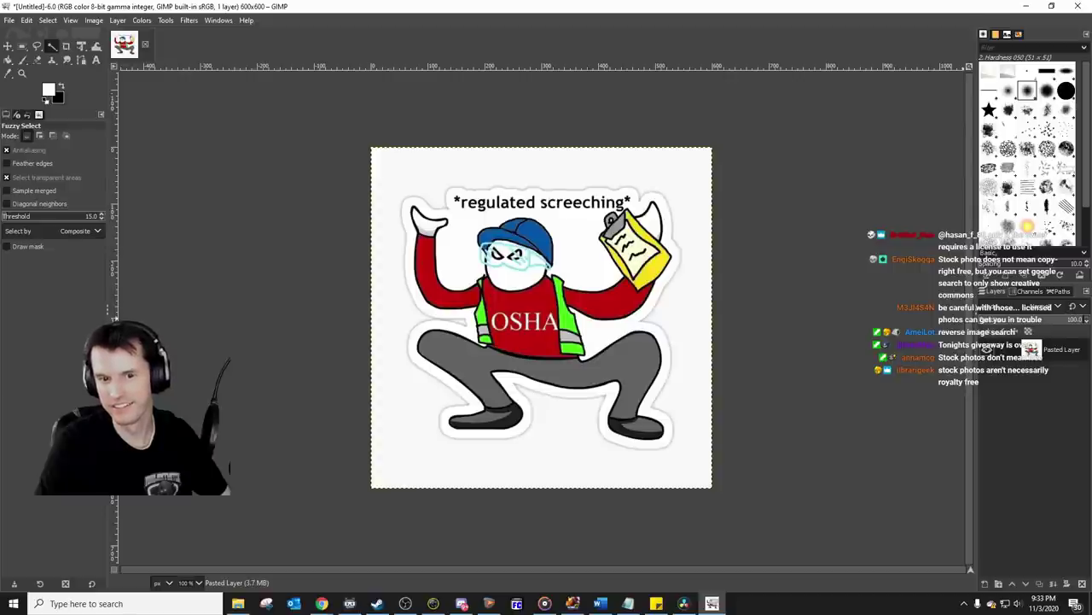
Step: In GIMP, try deleting the light background around the OSHA cartoon and outlining its caption, and undo both
{"action": "key", "text": "alt+Tab"}
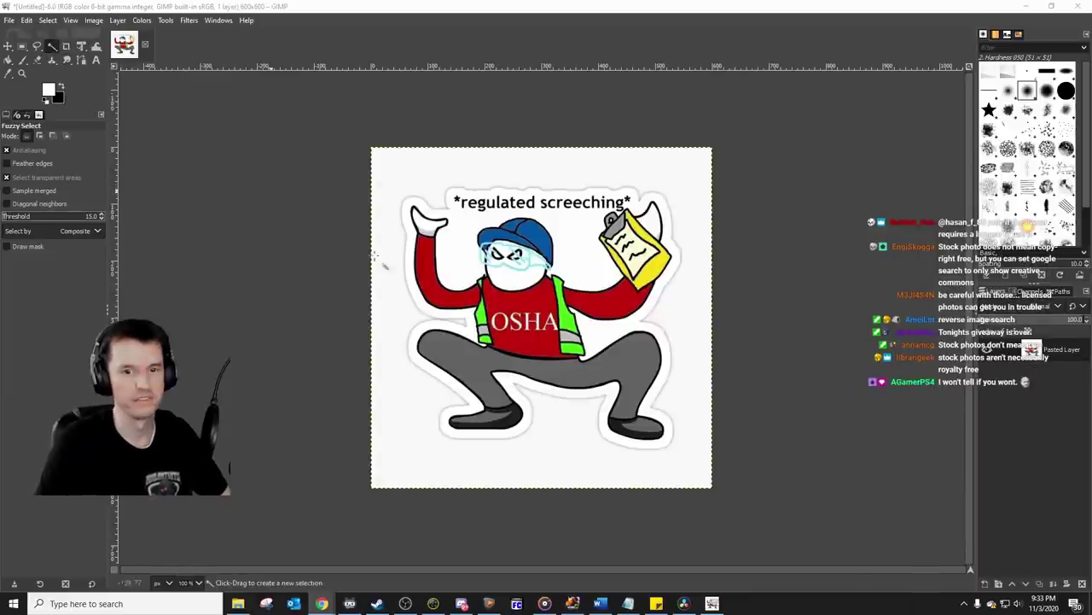
{"action": "left_click", "coordinate": [691, 476]}
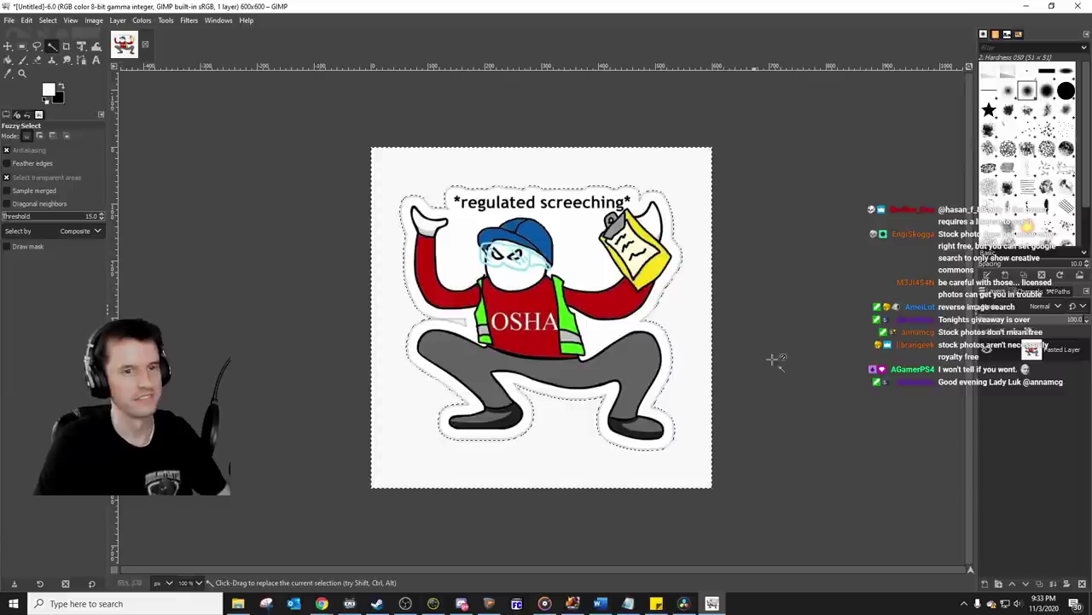
{"action": "key", "text": "Delete"}
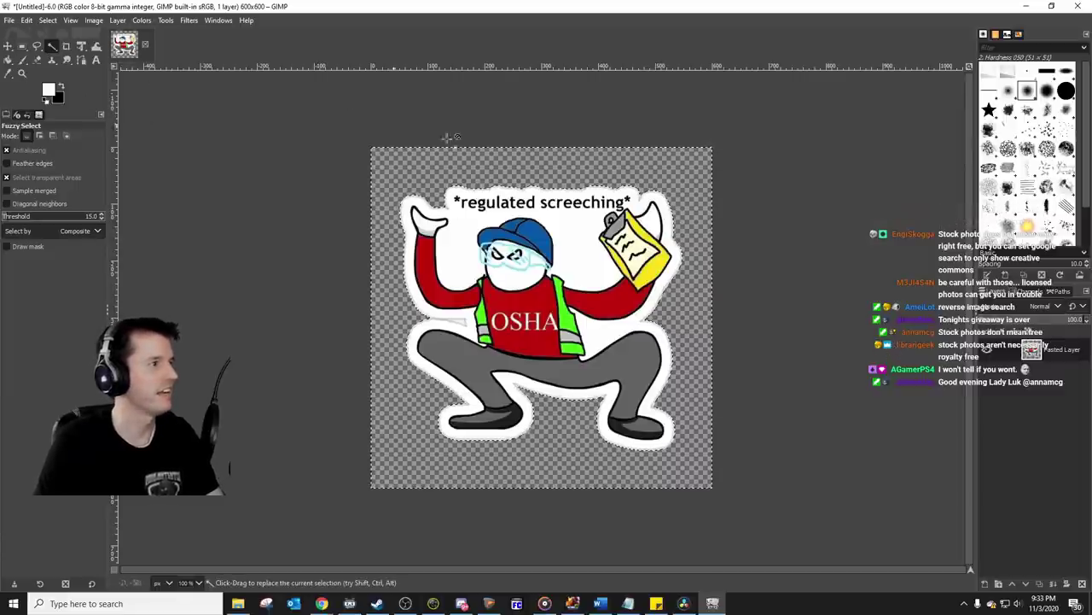
{"action": "key", "text": "ctrl"}
{"action": "scroll", "coordinate": [470, 150], "scroll_direction": "up", "scroll_amount": 1}
{"action": "key", "text": "f"}
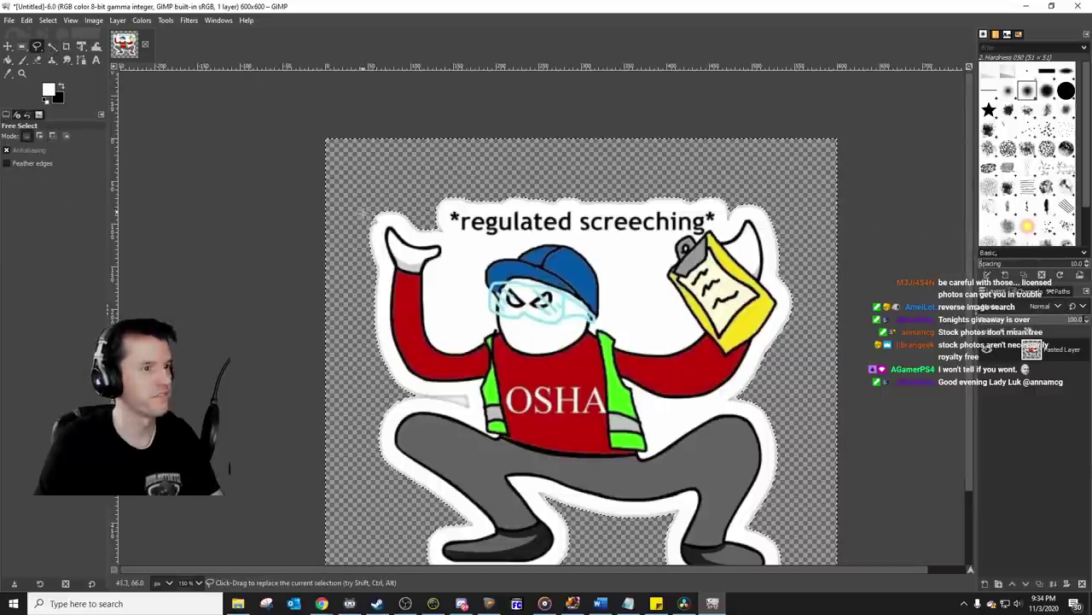
{"action": "left_click", "coordinate": [468, 233]}
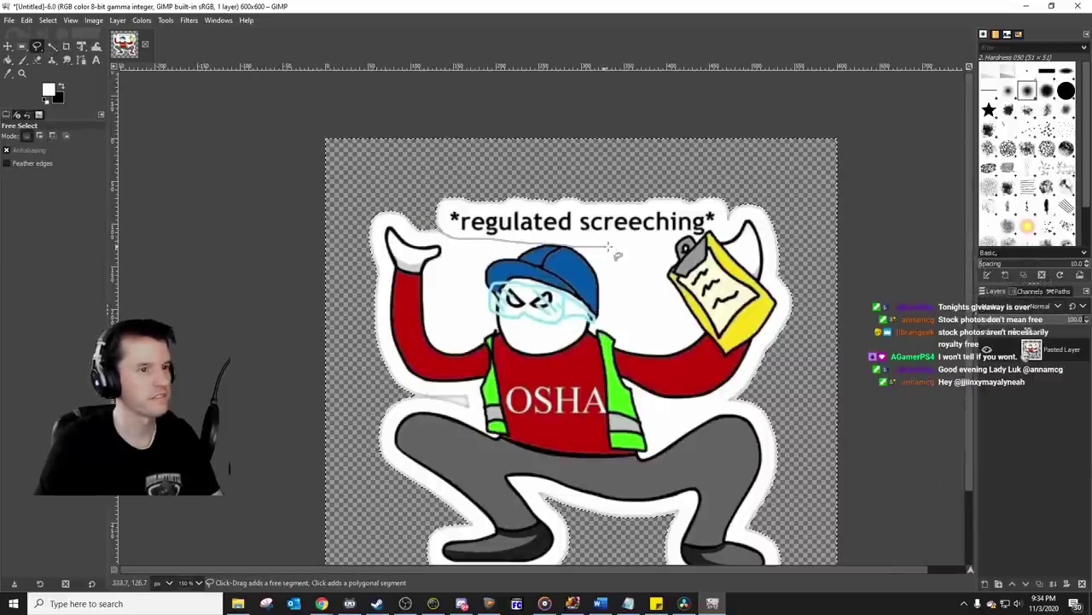
{"action": "left_click_drag", "start_coordinate": [651, 243], "coordinate": [650, 243]}
{"action": "key", "text": "ctrl+z"}
{"action": "key", "text": "ctrl+z"}
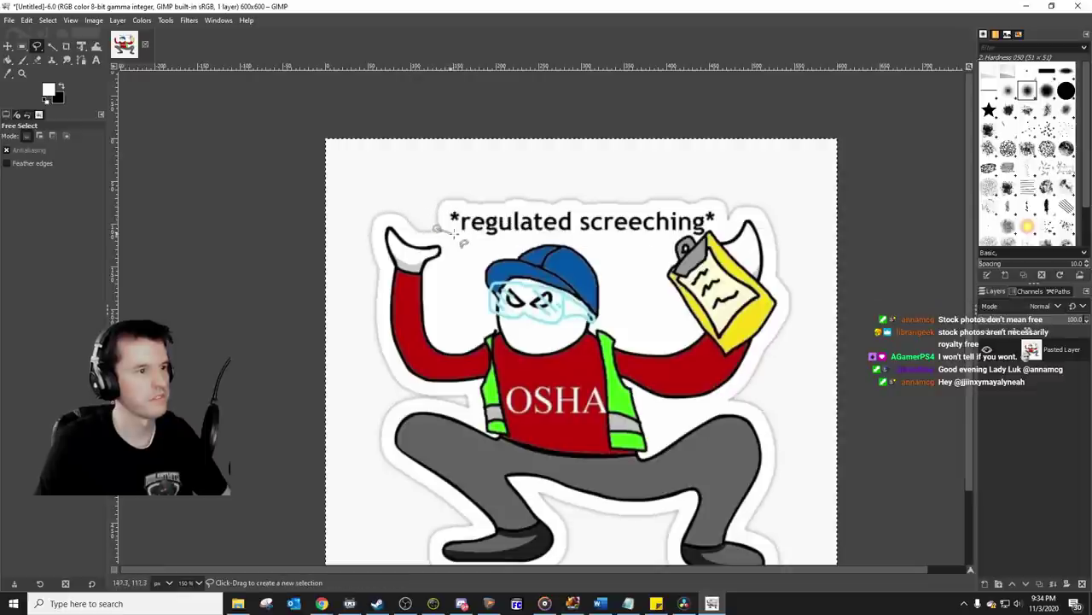
Step: Outline the "*regulated screeching*" caption above the OSHA cartoon with Free Select and delete it
{"action": "left_click_drag", "start_coordinate": [454, 233], "coordinate": [480, 237]}
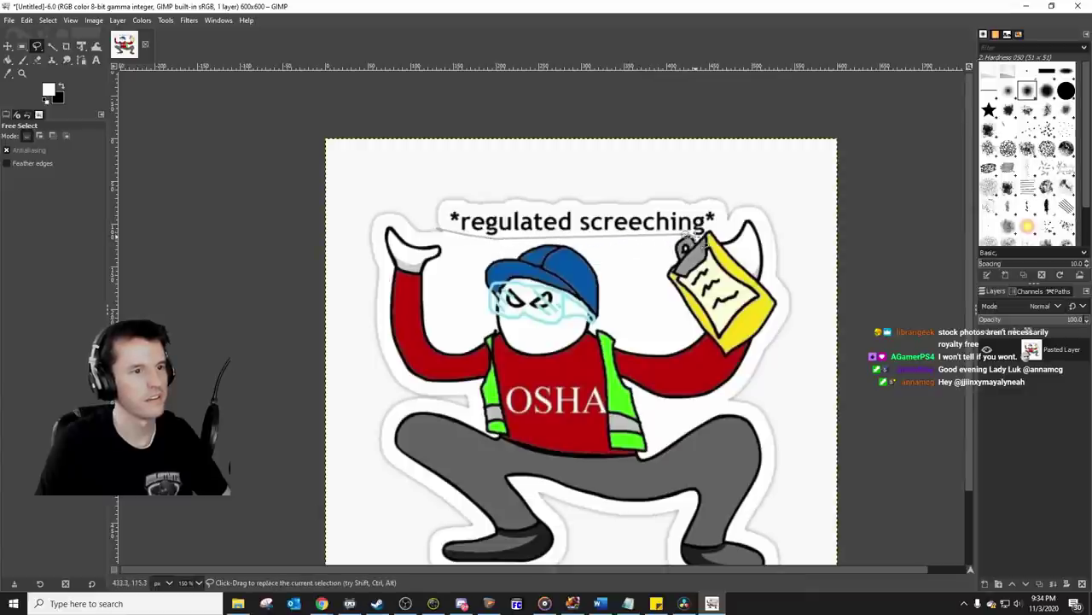
{"action": "left_click", "coordinate": [720, 192]}
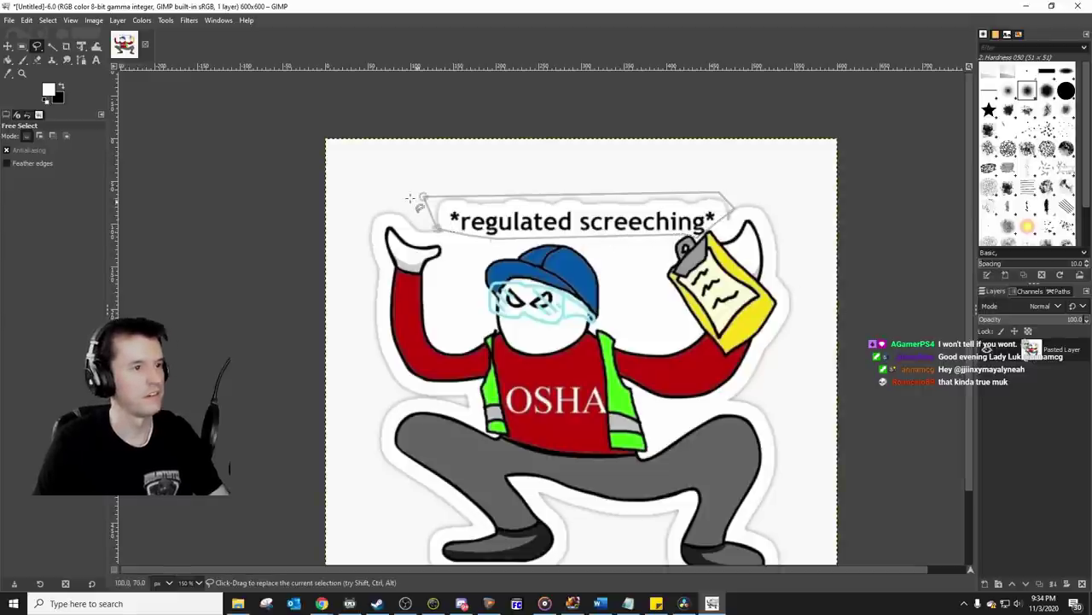
{"action": "left_click", "coordinate": [411, 199]}
{"action": "key", "text": "Return"}
{"action": "key", "text": "Delete"}
Step: Use Fuzzy Select to delete the light background and the white fill around the OSHA figure
{"action": "key", "text": "u"}
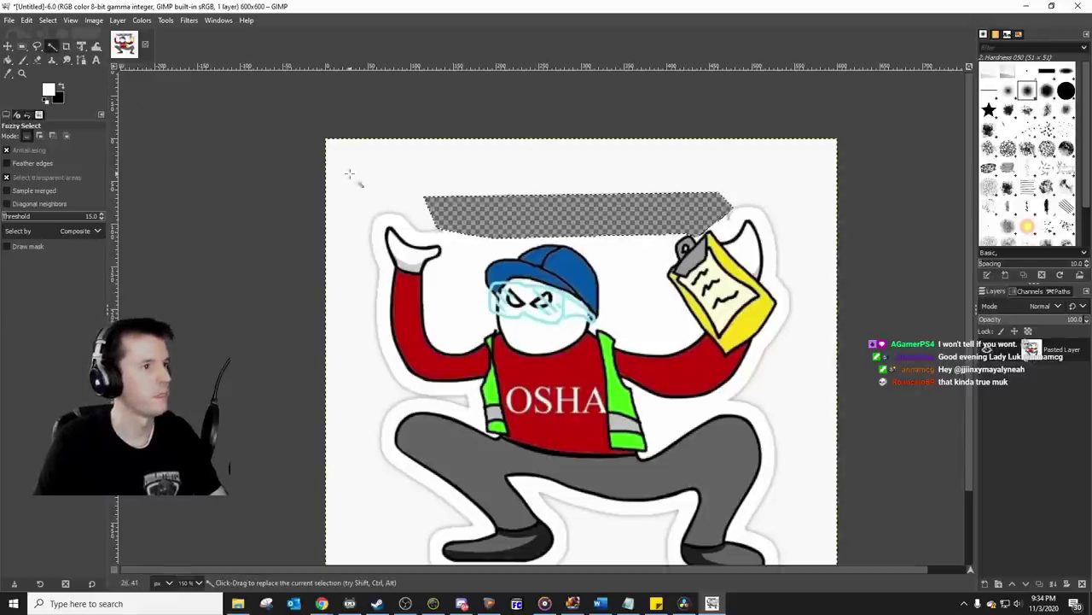
{"action": "left_click", "coordinate": [349, 174]}
{"action": "key", "text": "Delete"}
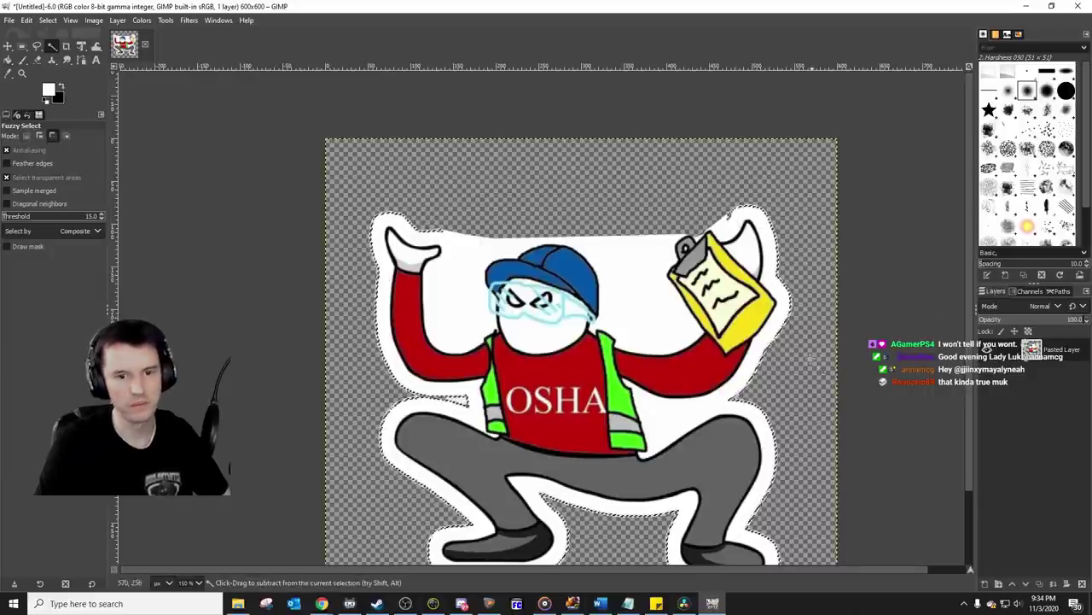
{"action": "scroll", "coordinate": [812, 358], "scroll_direction": "down", "scroll_amount": 1, "text": "ctrl"}
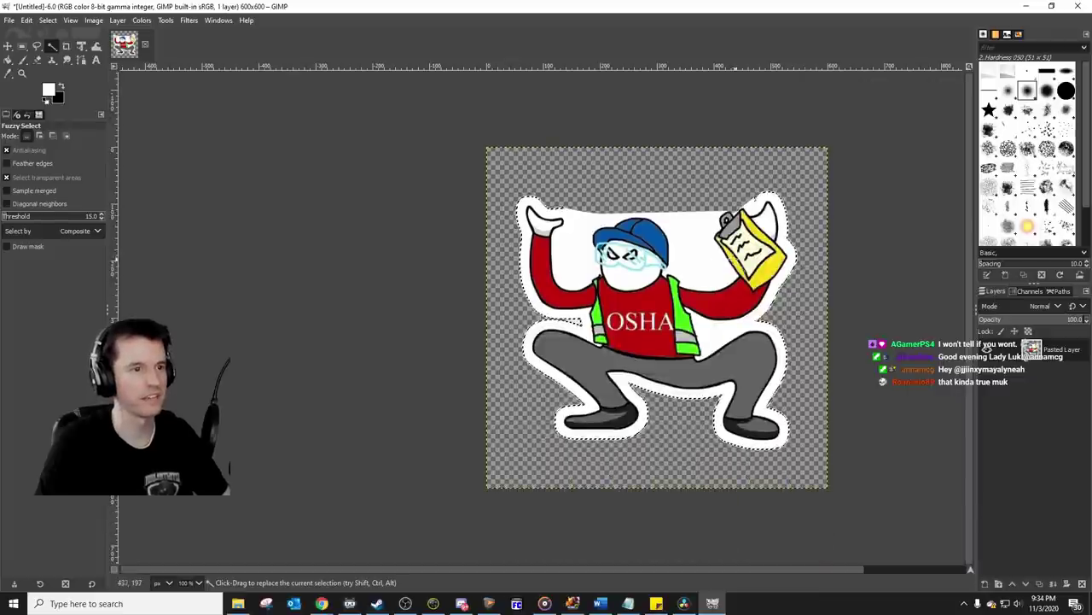
{"action": "key", "text": "Delete"}
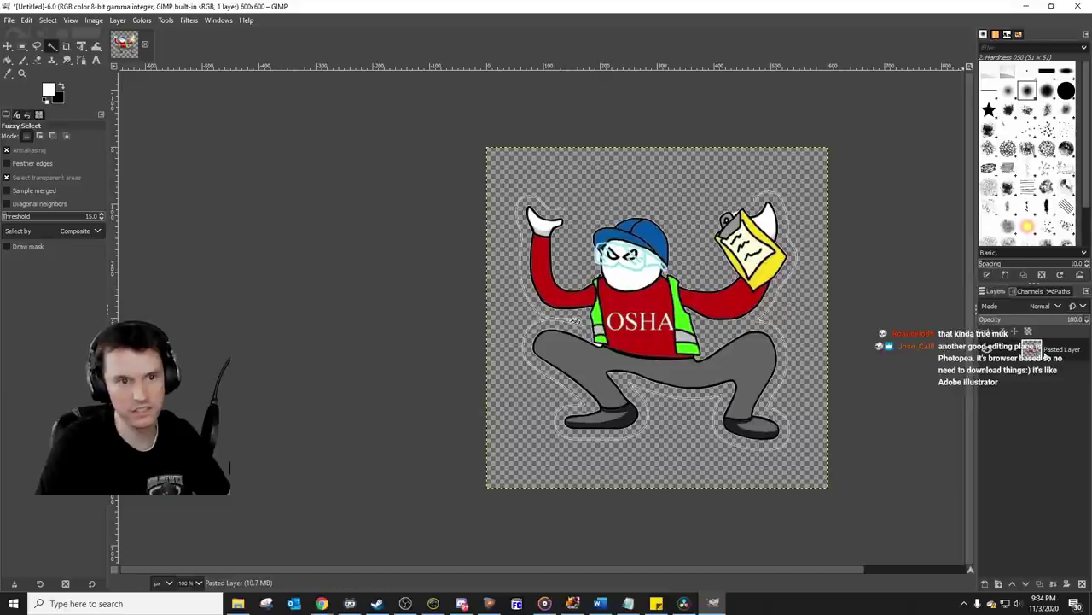
Step: Export the cutout as OSHA-1.png in the GTTP spirit run folder, replacing the existing file and keeping the default PNG options
{"action": "right_click", "coordinate": [1047, 353]}
{"action": "left_click", "coordinate": [1060, 354]}
{"action": "left_click", "coordinate": [28, 21]}
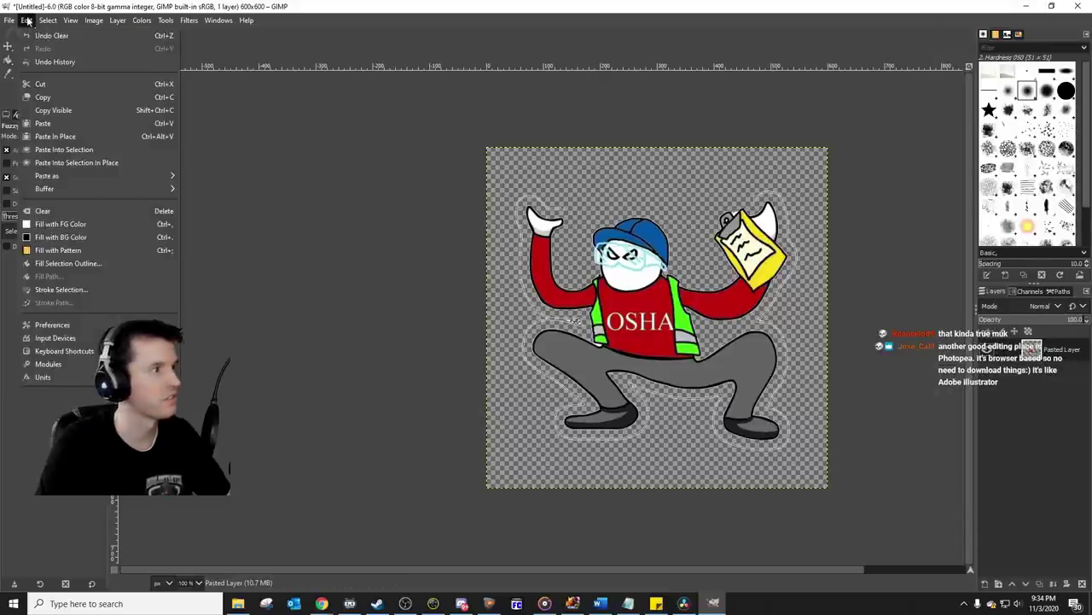
{"action": "left_click", "coordinate": [46, 198]}
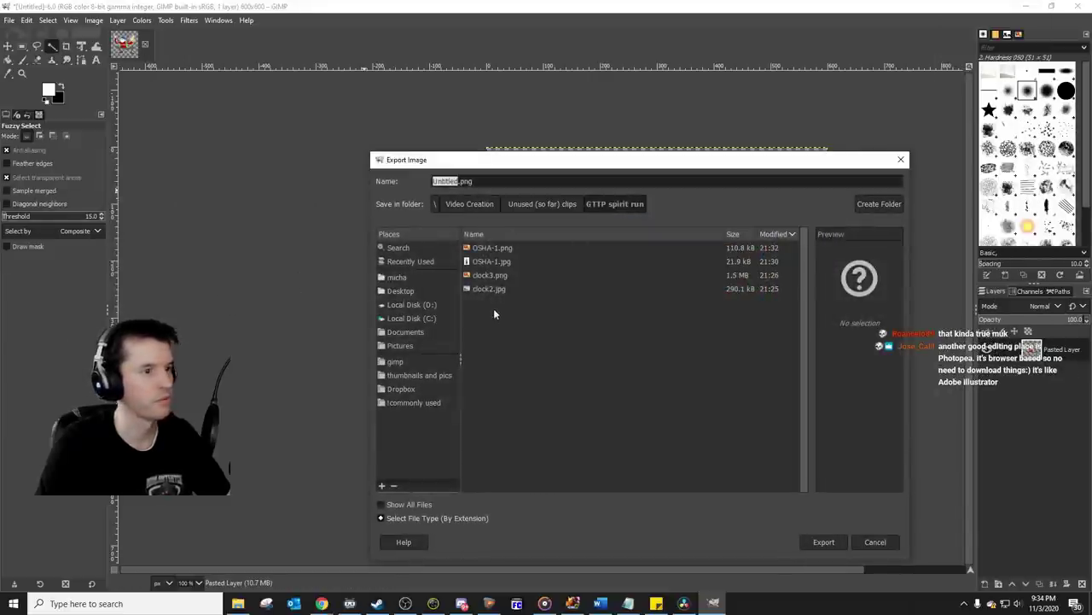
{"action": "left_click", "coordinate": [496, 250]}
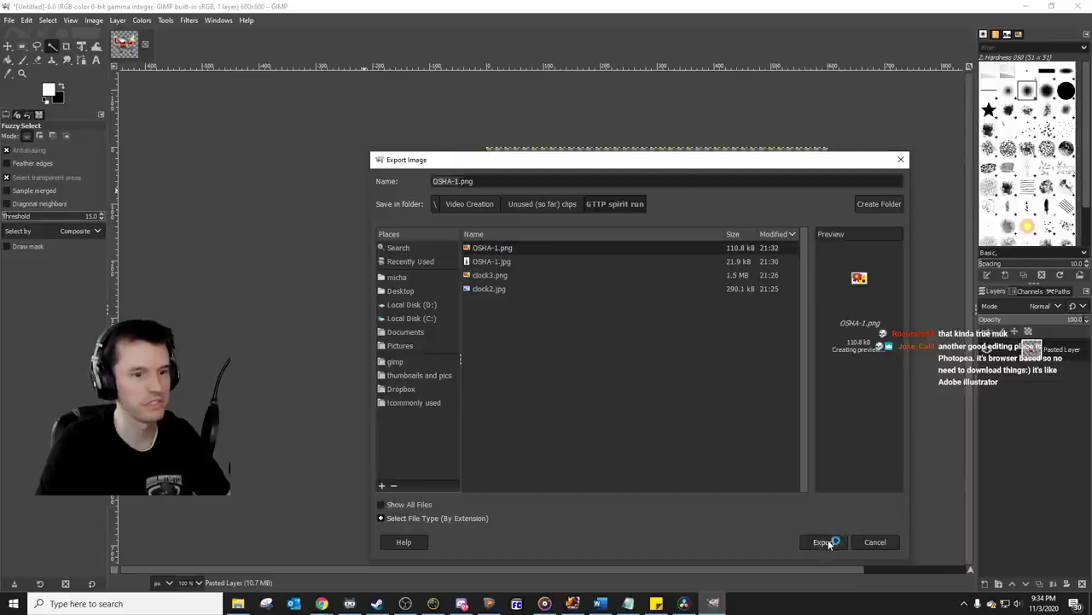
{"action": "left_click", "coordinate": [678, 413]}
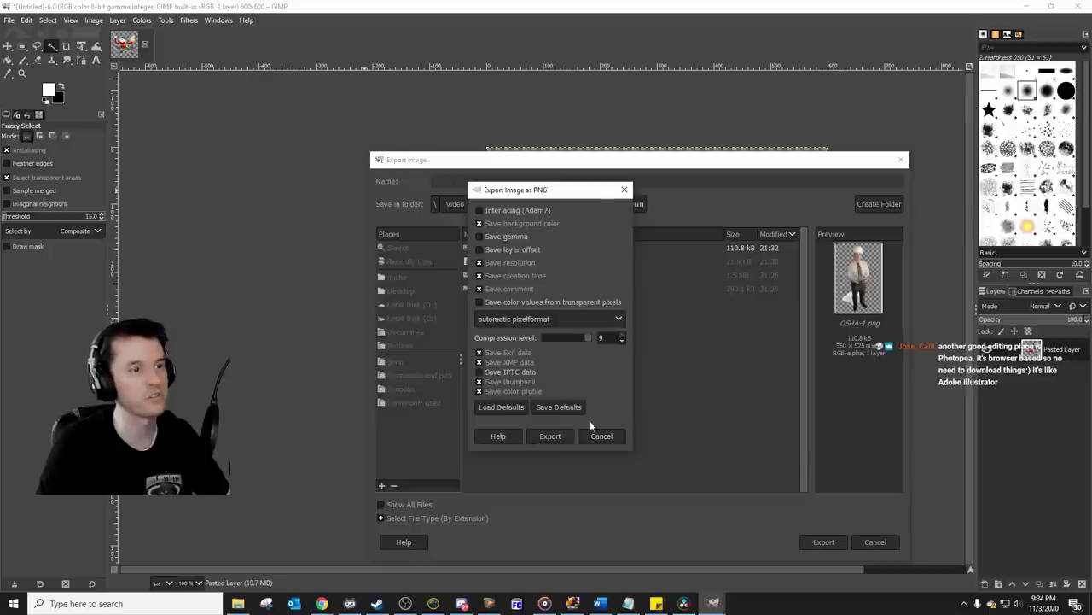
{"action": "left_click", "coordinate": [558, 440]}
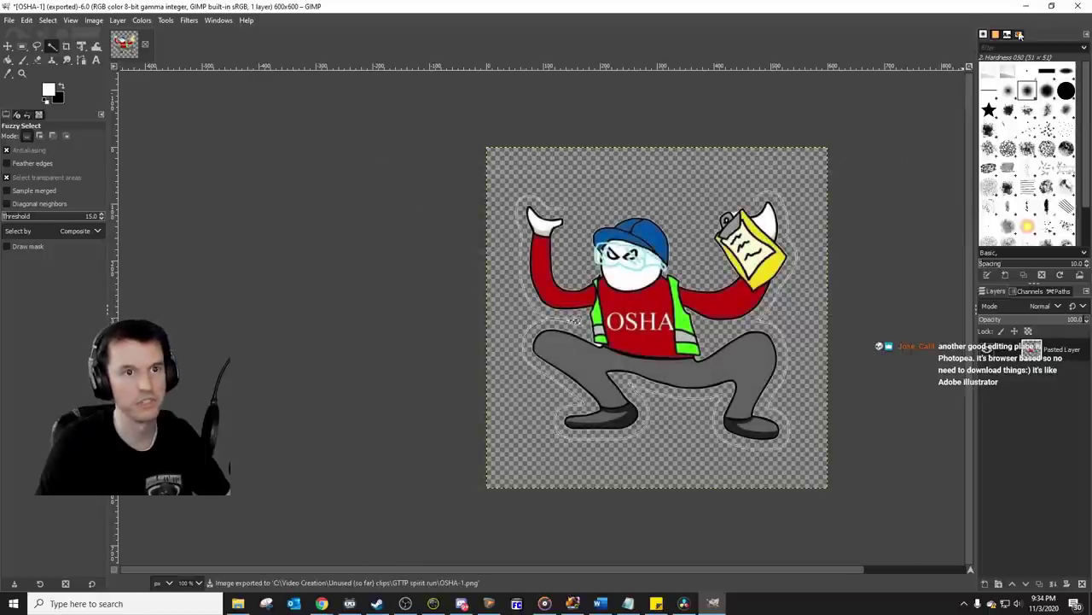
Step: Switch to DaVinci Resolve, place OSHA-1.png on Video 3 from 01:00:24:06 to 01:00:25:07, and play it back
{"action": "left_click", "coordinate": [1030, 7]}
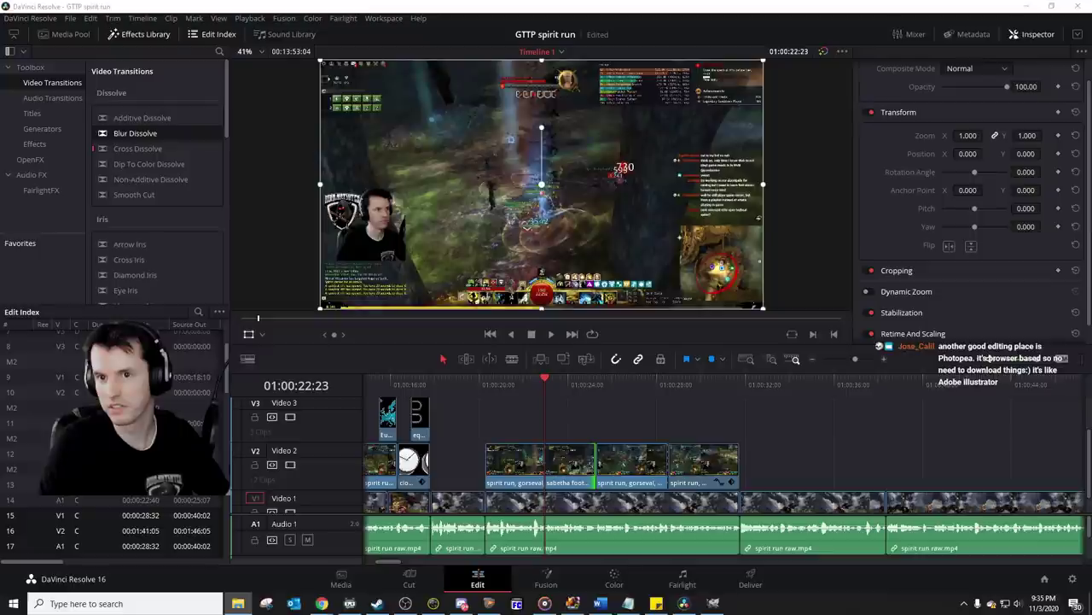
{"action": "left_click_drag", "start_coordinate": [997, 301], "coordinate": [546, 419]}
{"action": "left_click", "coordinate": [503, 387]}
{"action": "key", "text": "space"}
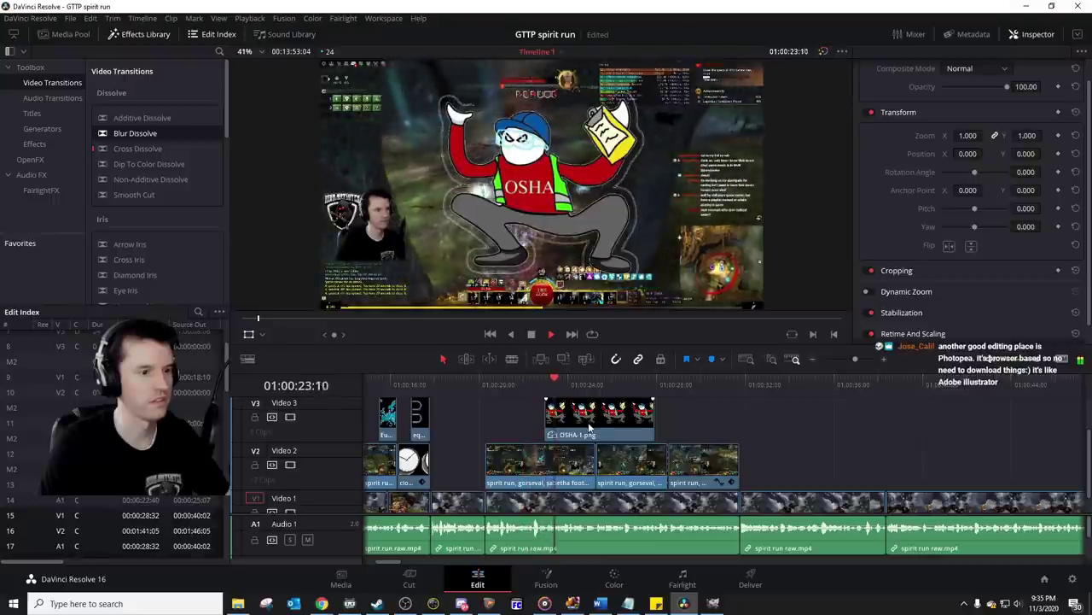
{"action": "mouse_move", "coordinate": [589, 427]}
{"action": "left_mouse_down"}
{"action": "mouse_move", "coordinate": [629, 418]}
{"action": "mouse_move", "coordinate": [612, 410]}
{"action": "mouse_move", "coordinate": [601, 425]}
{"action": "left_mouse_up"}
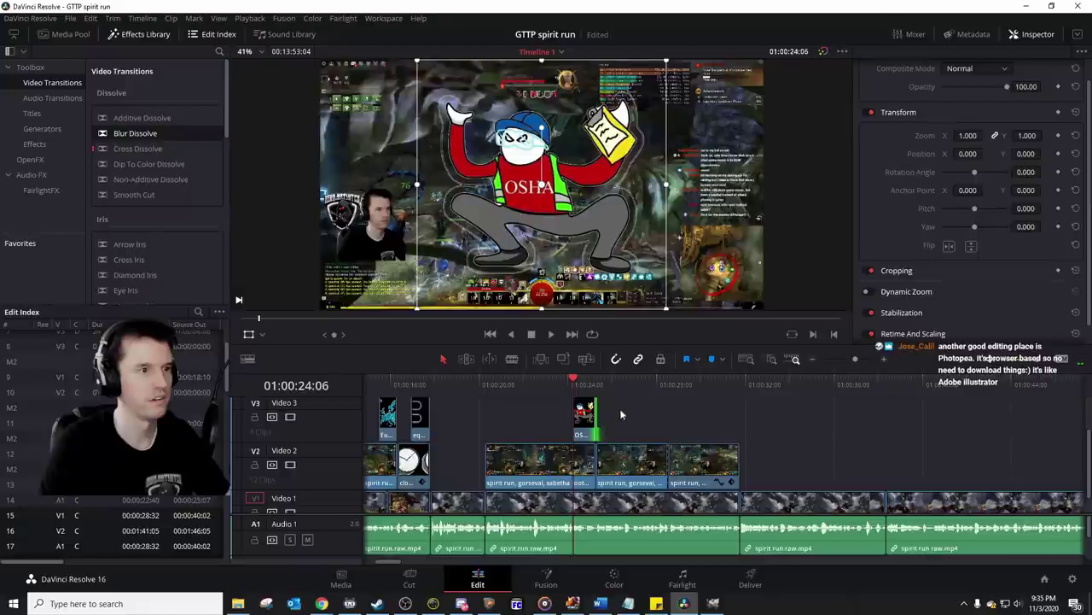
{"action": "key", "text": "space"}
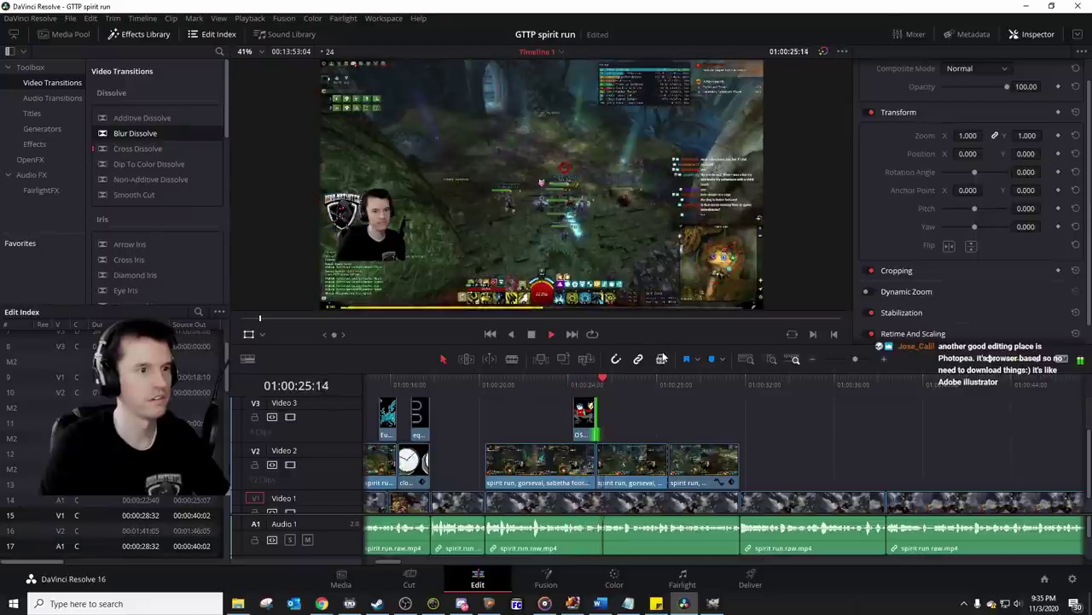
{"action": "left_click", "coordinate": [515, 382]}
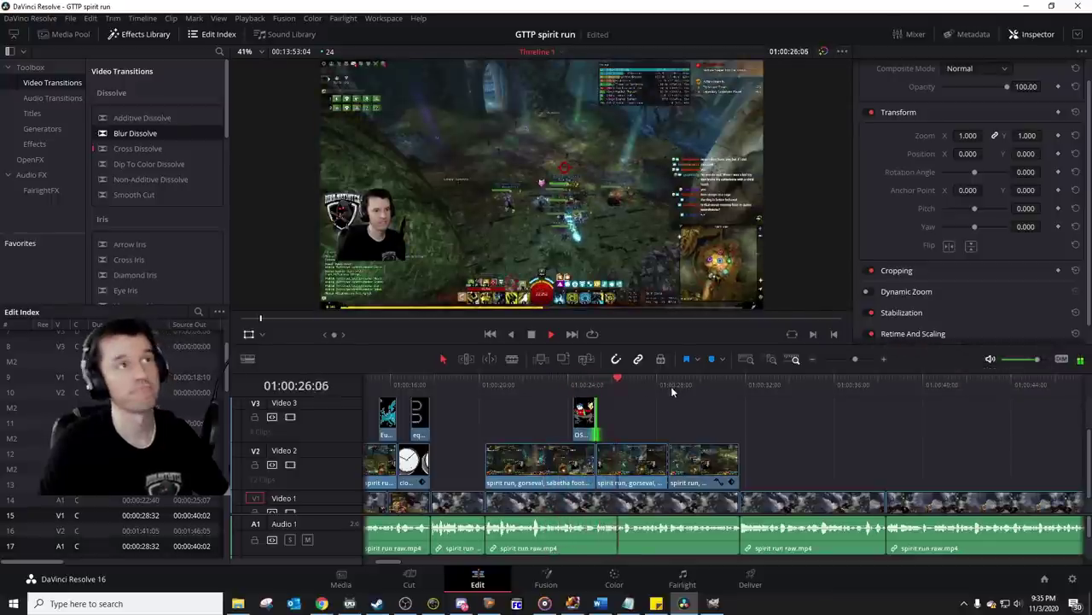
{"action": "key", "text": "space"}
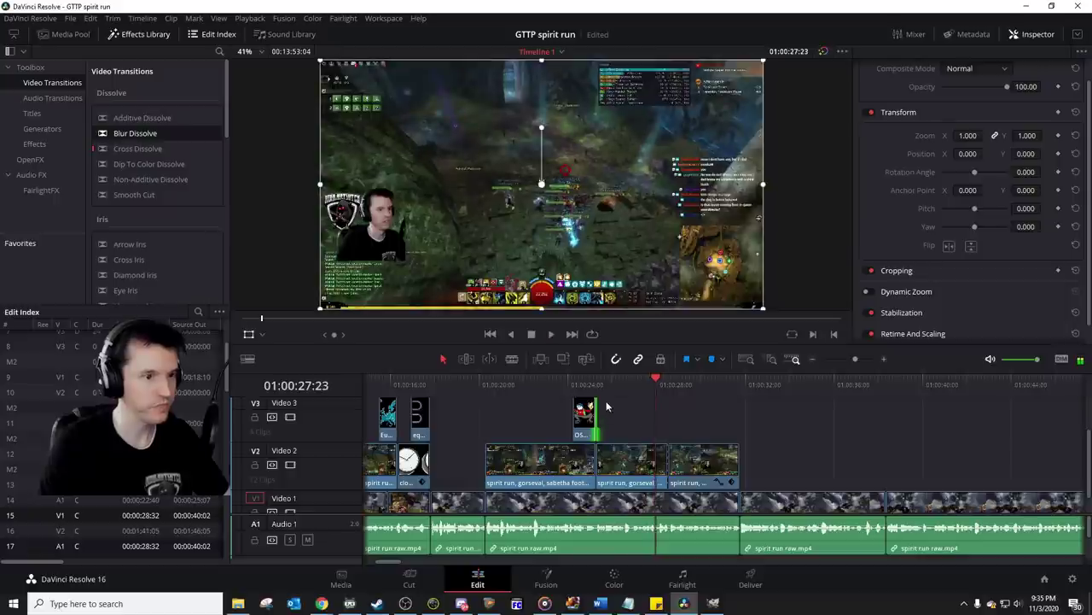
Step: Add arrow clear background.png to Video 3 at 01:00:25:07 and trim its end to match the first minimap clip below
{"action": "left_click", "coordinate": [598, 388]}
{"action": "left_click_drag", "start_coordinate": [1088, 456], "coordinate": [1085, 433]}
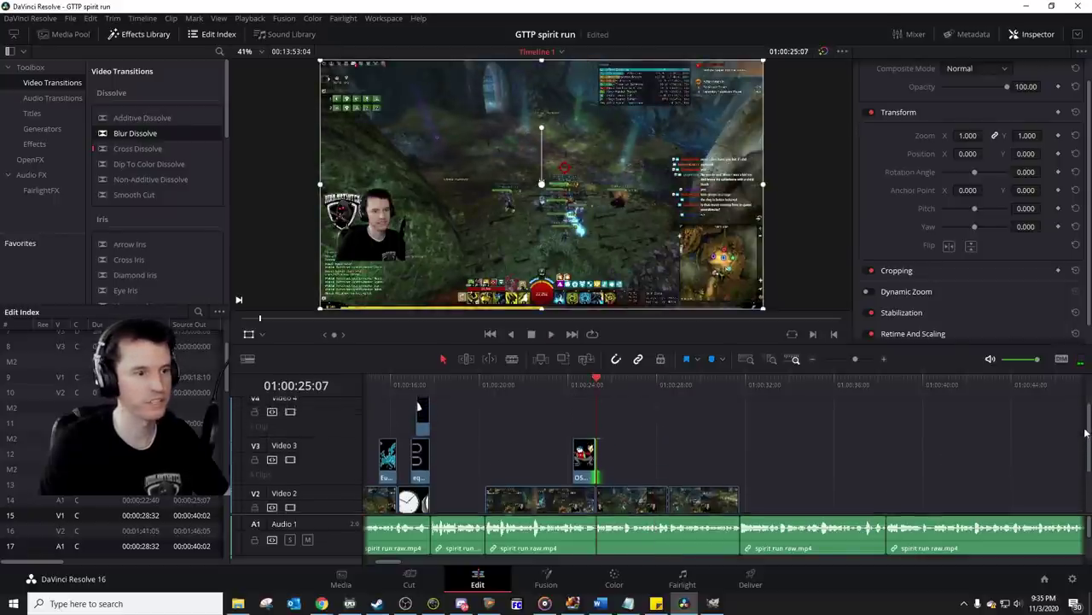
{"action": "key", "text": "super+e"}
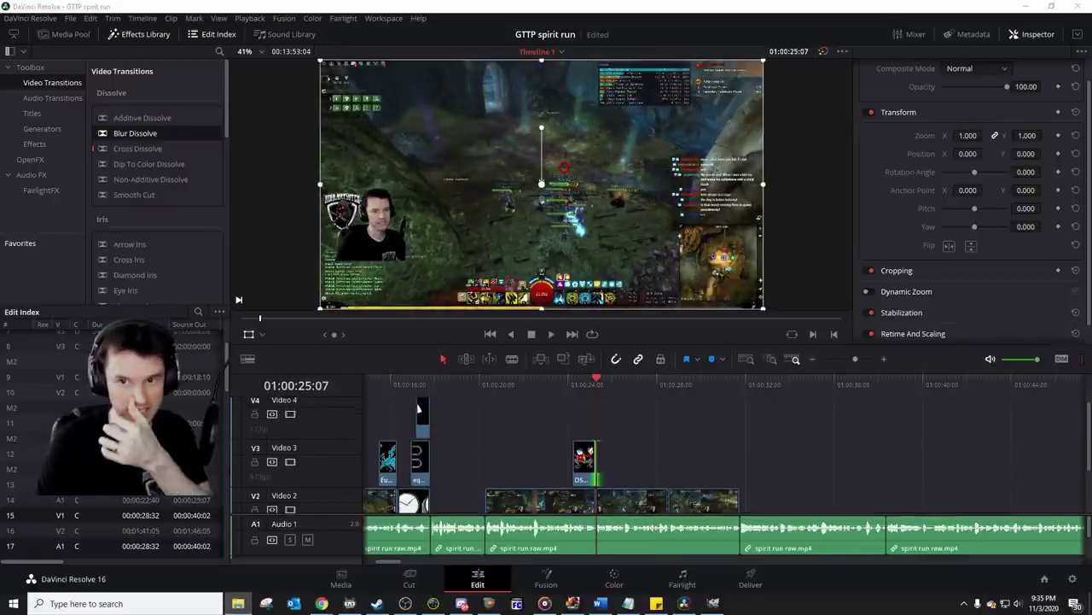
{"action": "left_click_drag", "start_coordinate": [703, 340], "coordinate": [605, 461]}
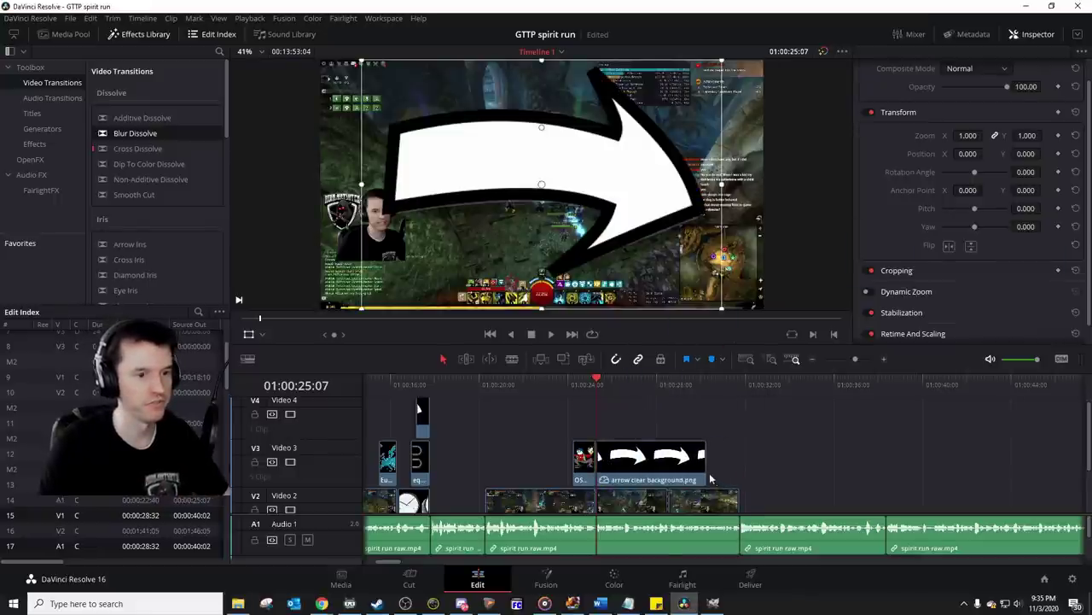
{"action": "left_click_drag", "start_coordinate": [711, 480], "coordinate": [670, 476]}
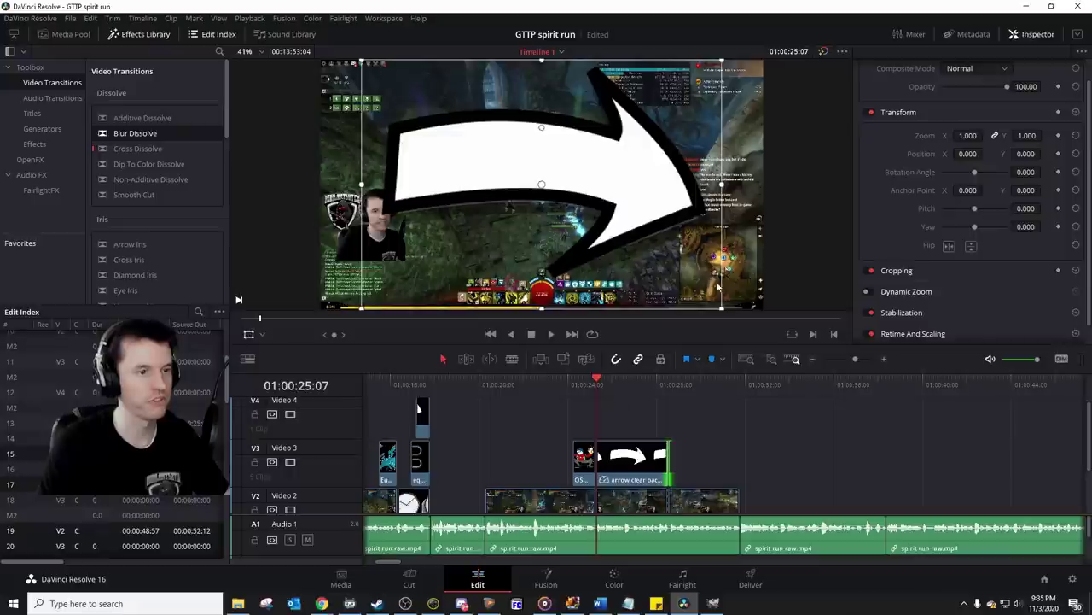
Step: Shrink the arrow to zoom 0.079 at position X -199.606, Y 167.671, play it back and move to 01:00:27:18
{"action": "left_click_drag", "start_coordinate": [722, 311], "coordinate": [505, 149]}
{"action": "key", "text": "space"}
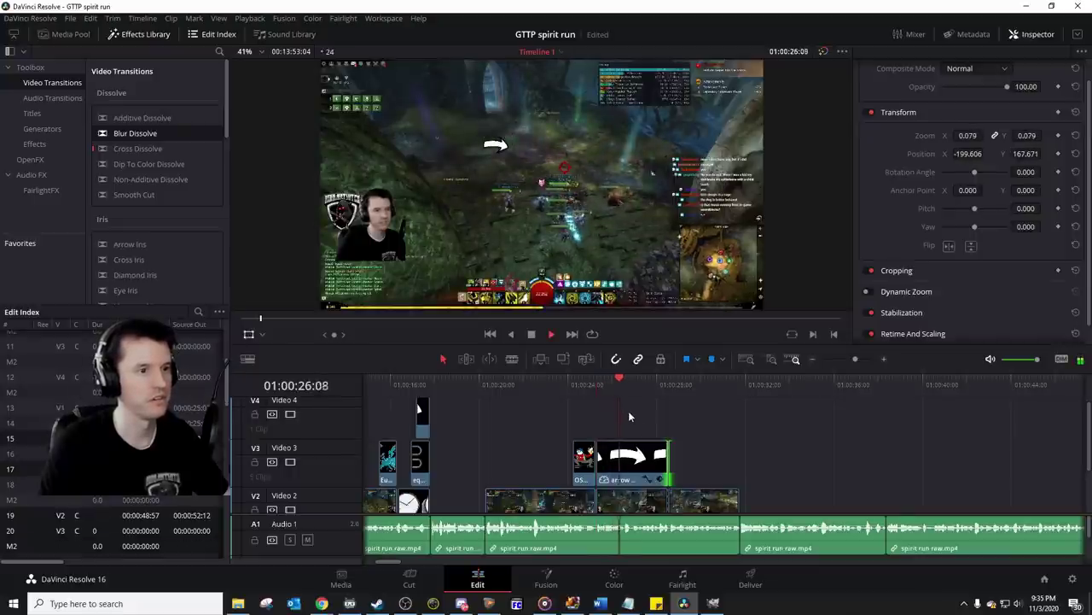
{"action": "key", "text": "space"}
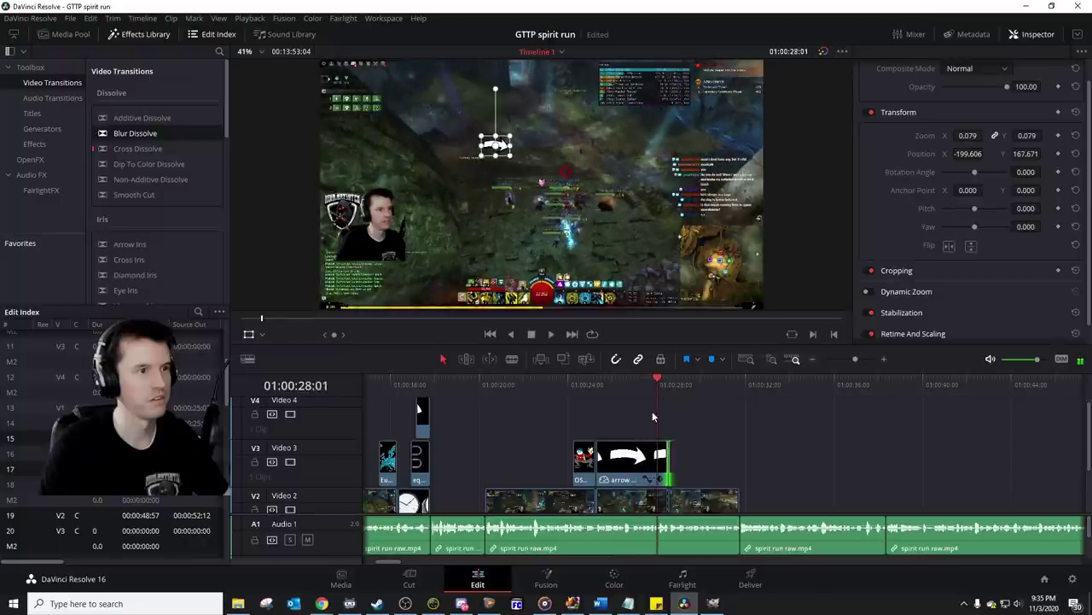
{"action": "left_click_drag", "start_coordinate": [635, 390], "coordinate": [652, 396]}
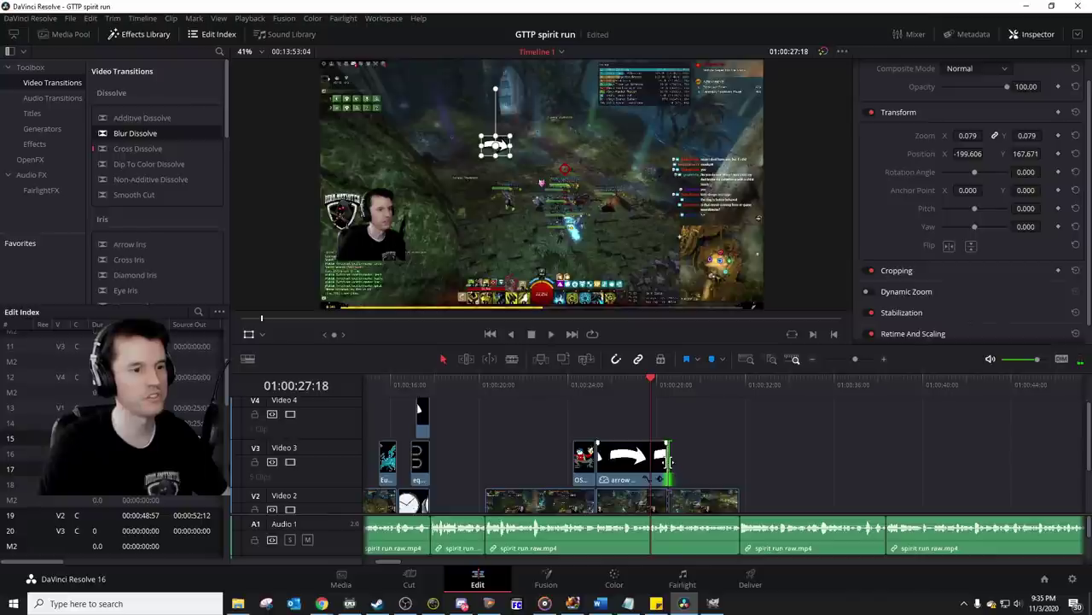
Step: Trim the Video 3 arrow's end to 01:00:27:18 and enlarge it to zoom 0.160 at position X -613.604, Y 143.014
{"action": "left_click_drag", "start_coordinate": [670, 461], "coordinate": [651, 461]}
{"action": "key", "text": "Up"}
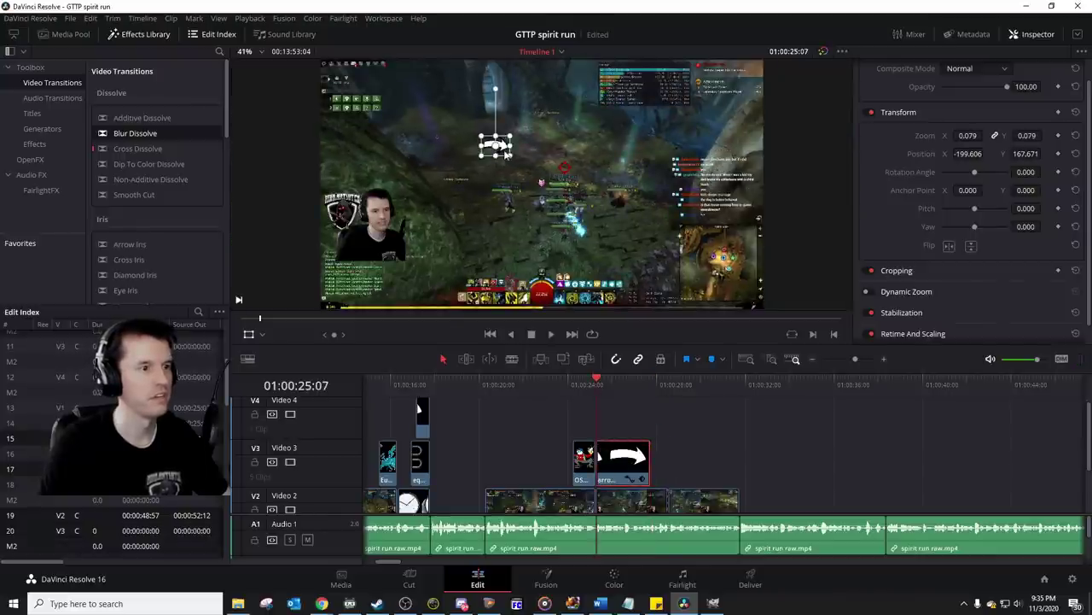
{"action": "left_click_drag", "start_coordinate": [504, 154], "coordinate": [426, 169]}
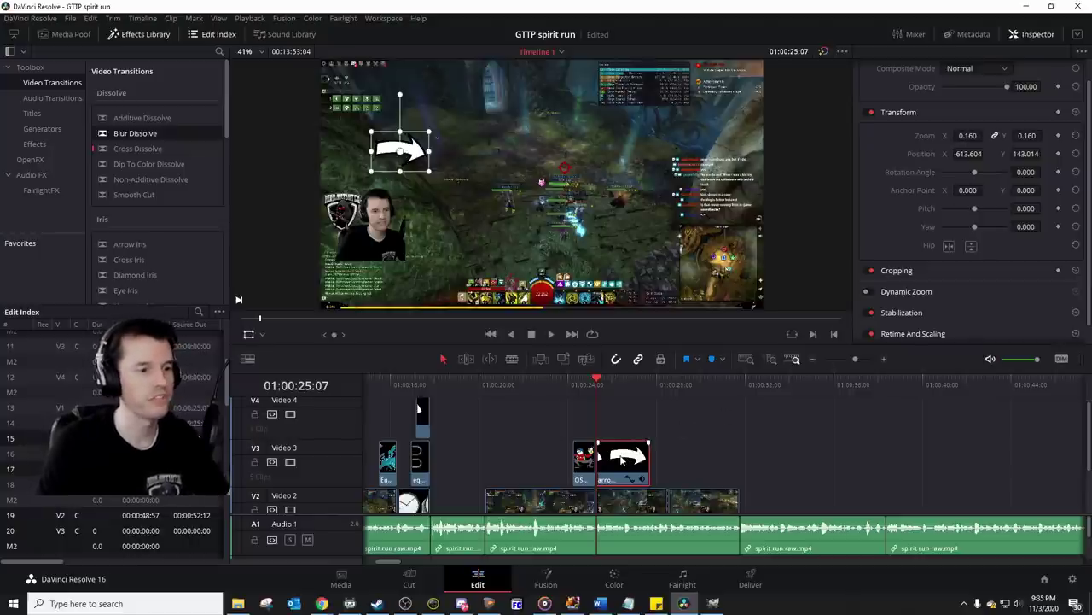
Step: Duplicate the arrow onto Video 4, place it at X -315.427, Y 394.521 and rotate it to -16.300
{"action": "left_click_drag", "start_coordinate": [622, 459], "coordinate": [632, 419]}
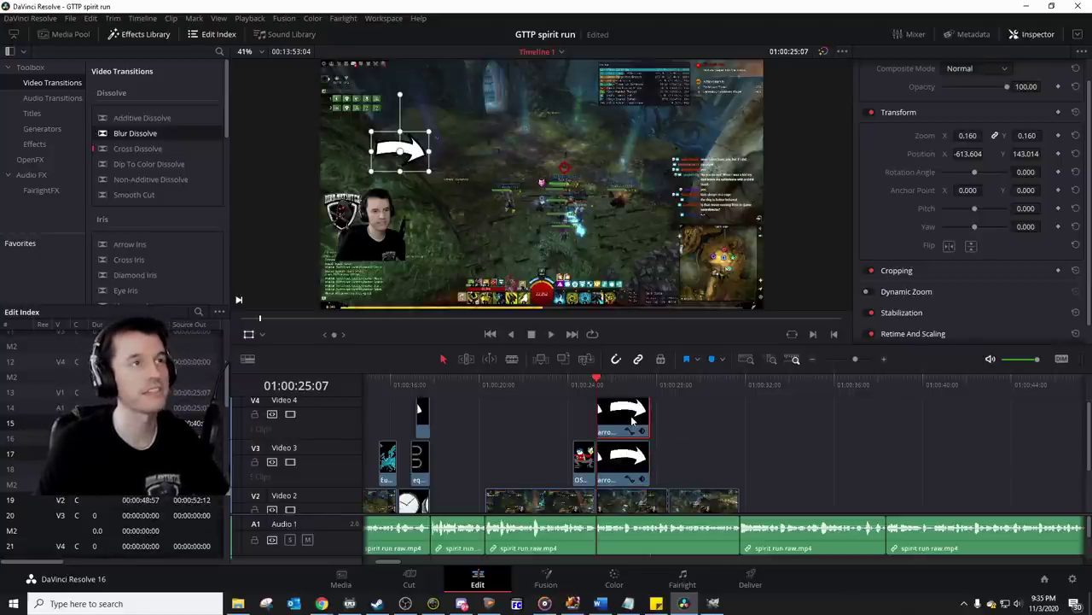
{"action": "left_click_drag", "start_coordinate": [415, 150], "coordinate": [485, 92]}
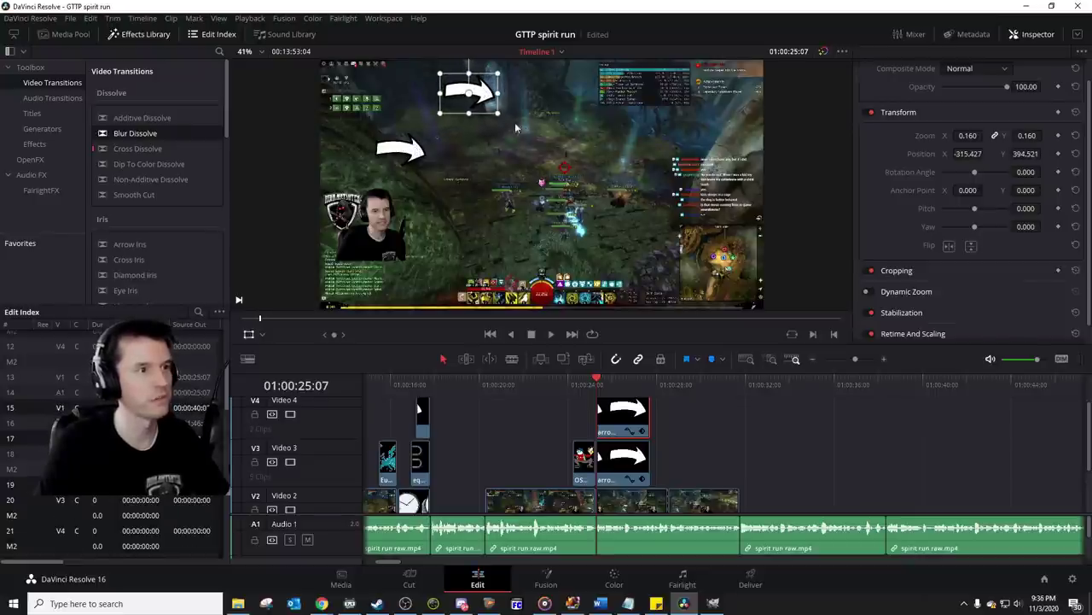
{"action": "left_click_drag", "start_coordinate": [1024, 171], "coordinate": [1007, 171]}
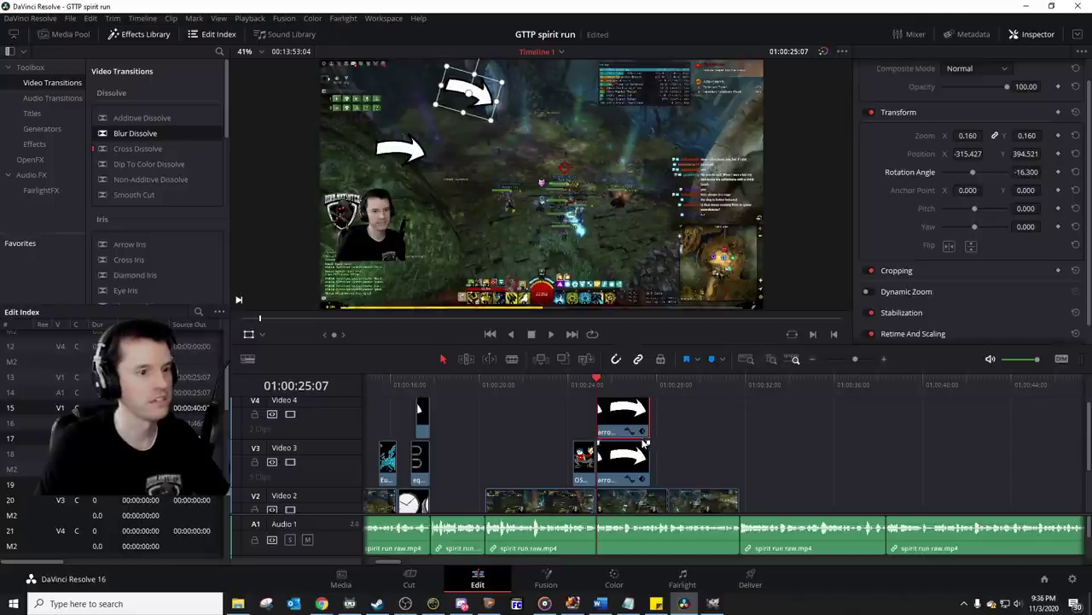
Step: Duplicate the Video 4 arrow onto a new Video 5 track, at position X -115.821, Y 374.795 with rotation -56.900
{"action": "left_click_drag", "start_coordinate": [1087, 418], "coordinate": [1074, 382]}
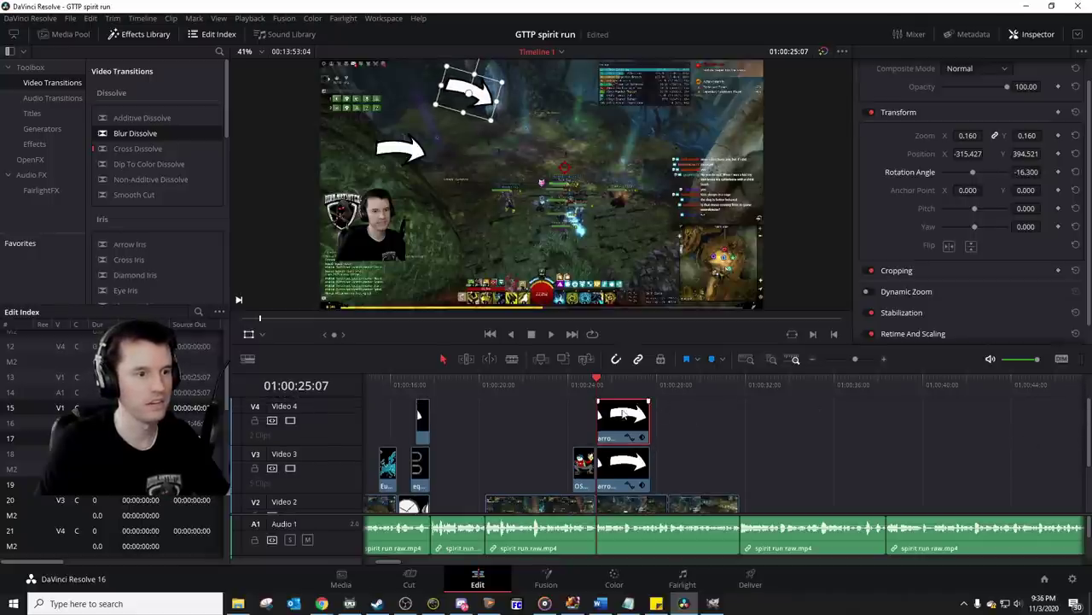
{"action": "left_click_drag", "start_coordinate": [621, 400], "coordinate": [621, 398]}
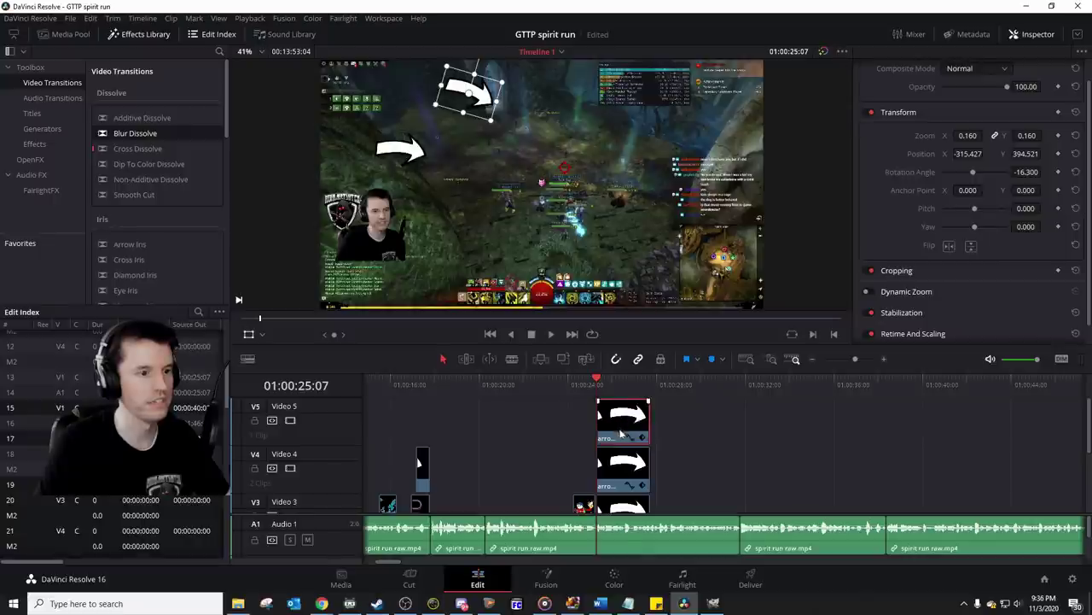
{"action": "left_click_drag", "start_coordinate": [484, 98], "coordinate": [529, 101]}
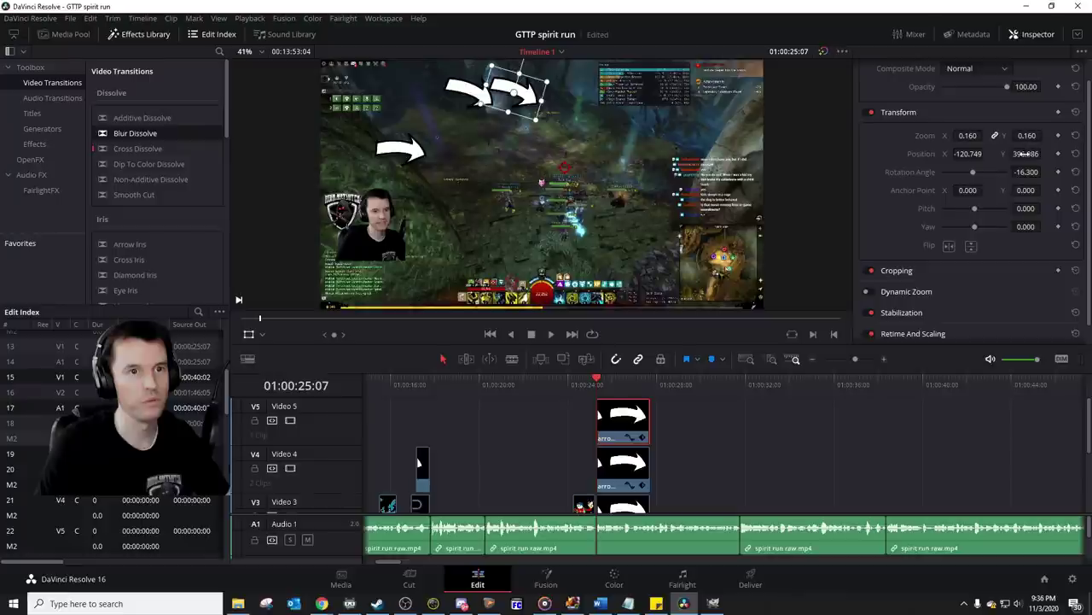
{"action": "left_click_drag", "start_coordinate": [1037, 171], "coordinate": [1007, 172]}
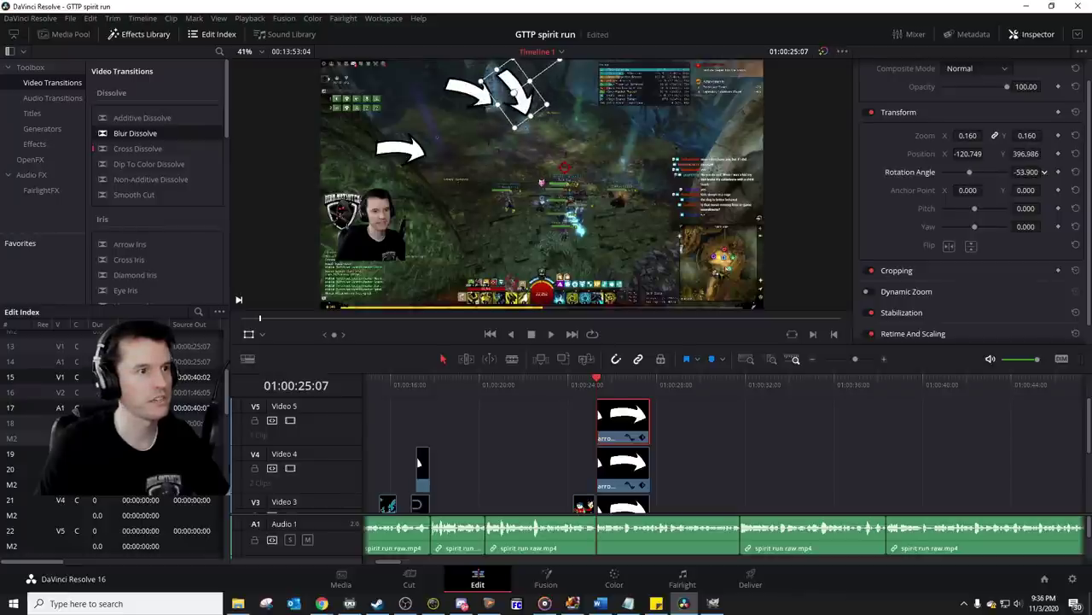
{"action": "left_click_drag", "start_coordinate": [523, 108], "coordinate": [524, 114]}
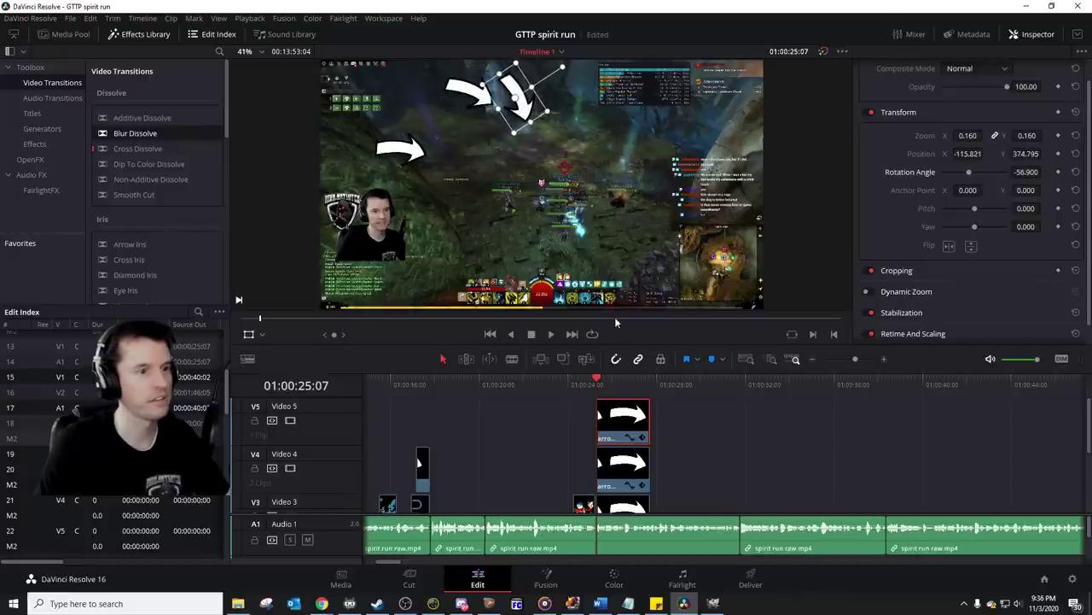
Step: Duplicate the Video 5 arrow onto a new Video 6 track, at position X 253.820, Y 362.466 with rotation -118.200
{"action": "mouse_move", "coordinate": [616, 418]}
{"action": "left_mouse_down"}
{"action": "mouse_move", "coordinate": [612, 400]}
{"action": "mouse_move", "coordinate": [616, 426]}
{"action": "left_mouse_up"}
{"action": "left_click_drag", "start_coordinate": [538, 85], "coordinate": [612, 101]}
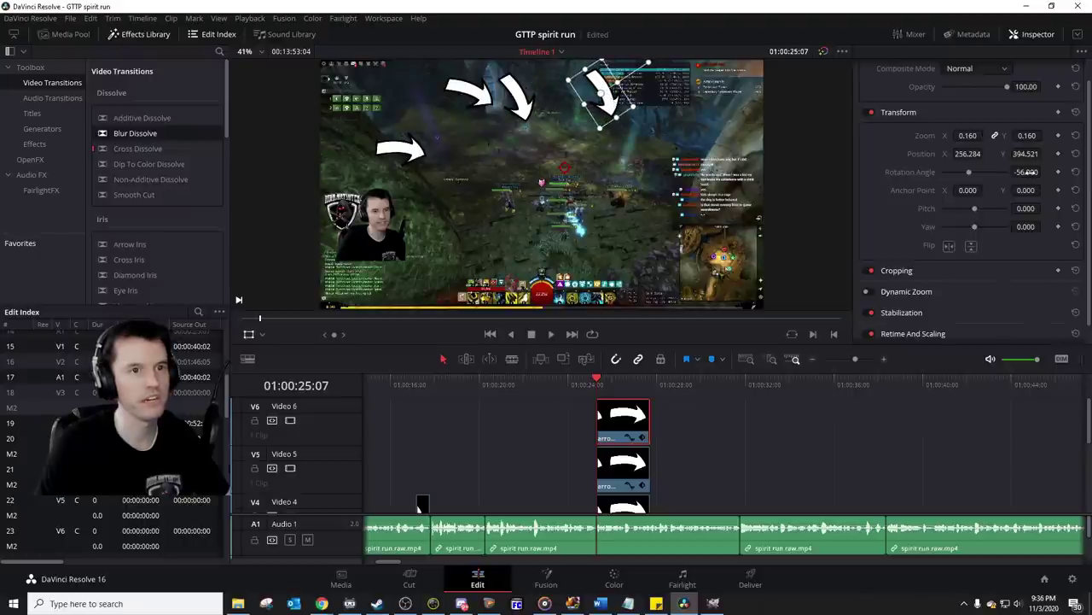
{"action": "left_click_drag", "start_coordinate": [649, 62], "coordinate": [606, 122]}
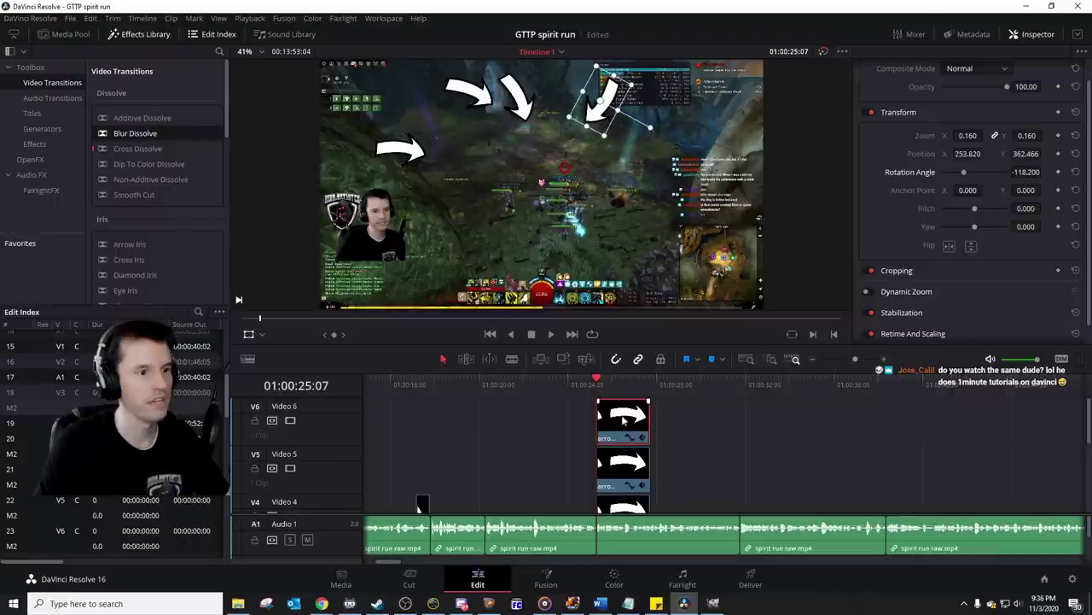
Step: Duplicate the Video 6 arrow onto Video 7 at X 465.748, Y 180.000 with rotation -143.300, and play back all five arrows from 01:00:23:10
{"action": "mouse_move", "coordinate": [624, 419]}
{"action": "left_mouse_down"}
{"action": "mouse_move", "coordinate": [617, 399]}
{"action": "mouse_move", "coordinate": [622, 429]}
{"action": "left_mouse_up"}
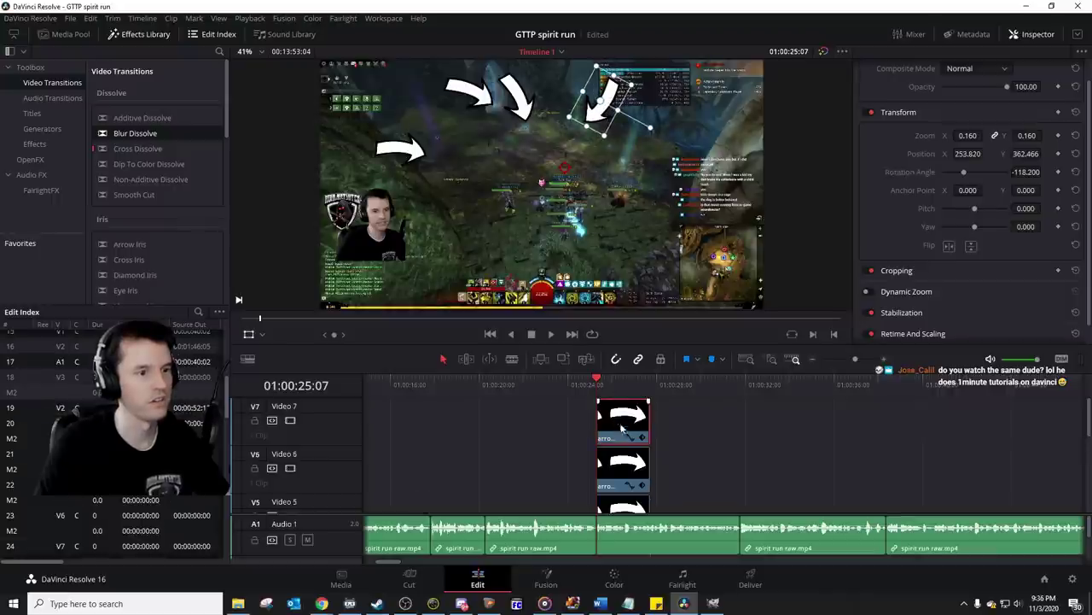
{"action": "left_click_drag", "start_coordinate": [619, 96], "coordinate": [658, 158]}
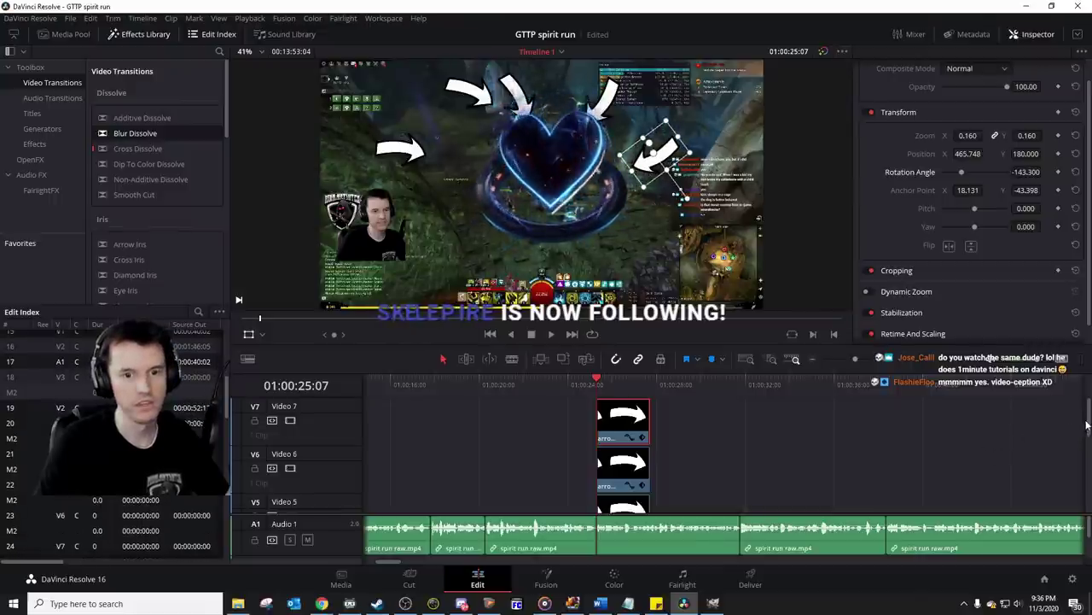
{"action": "left_click", "coordinate": [555, 392]}
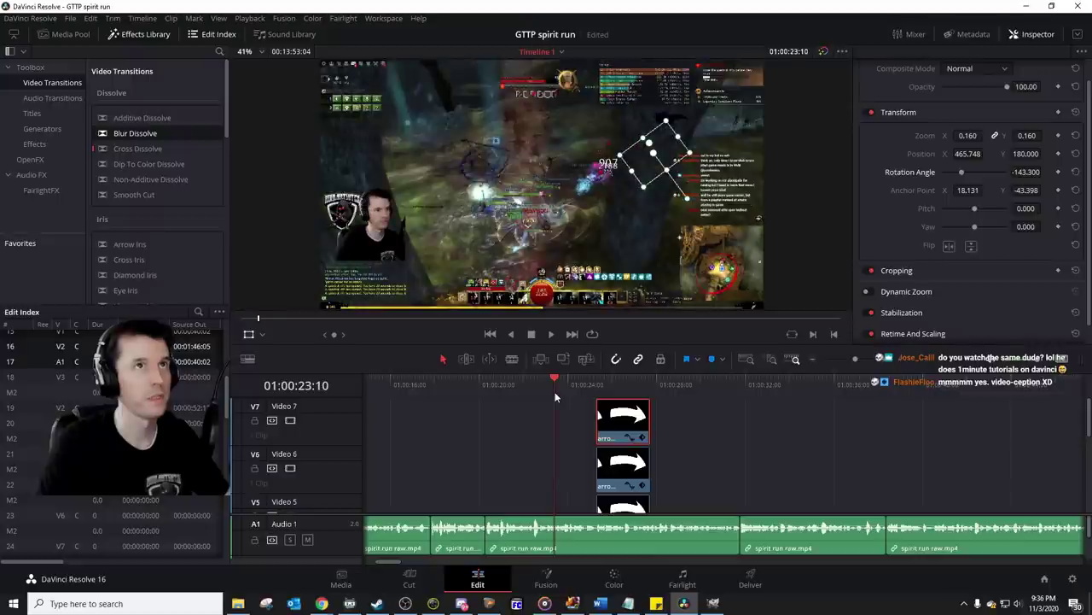
{"action": "key", "text": "space"}
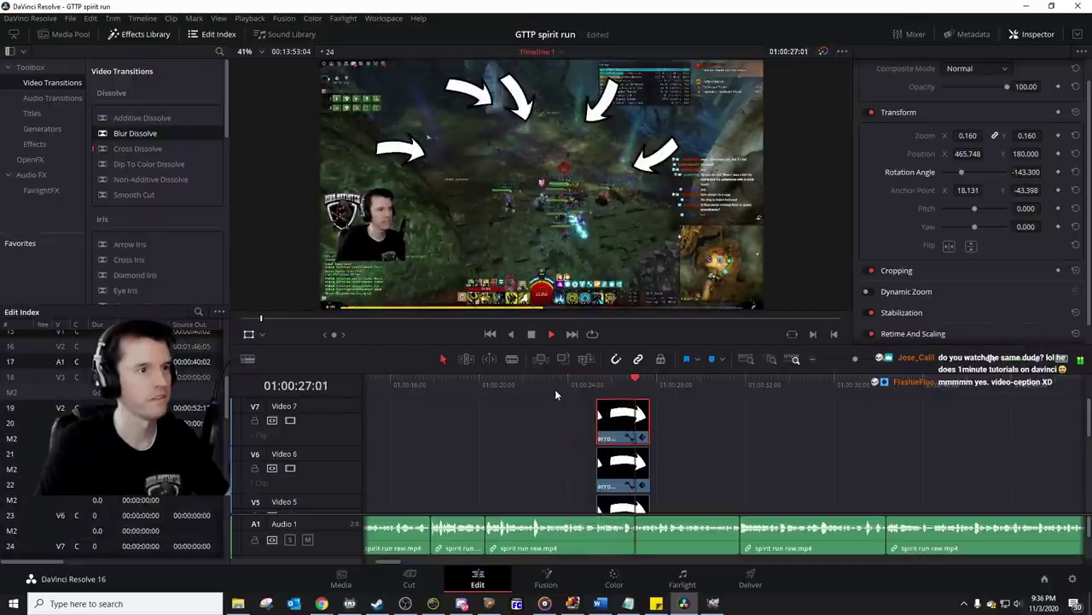
{"action": "key", "text": "space"}
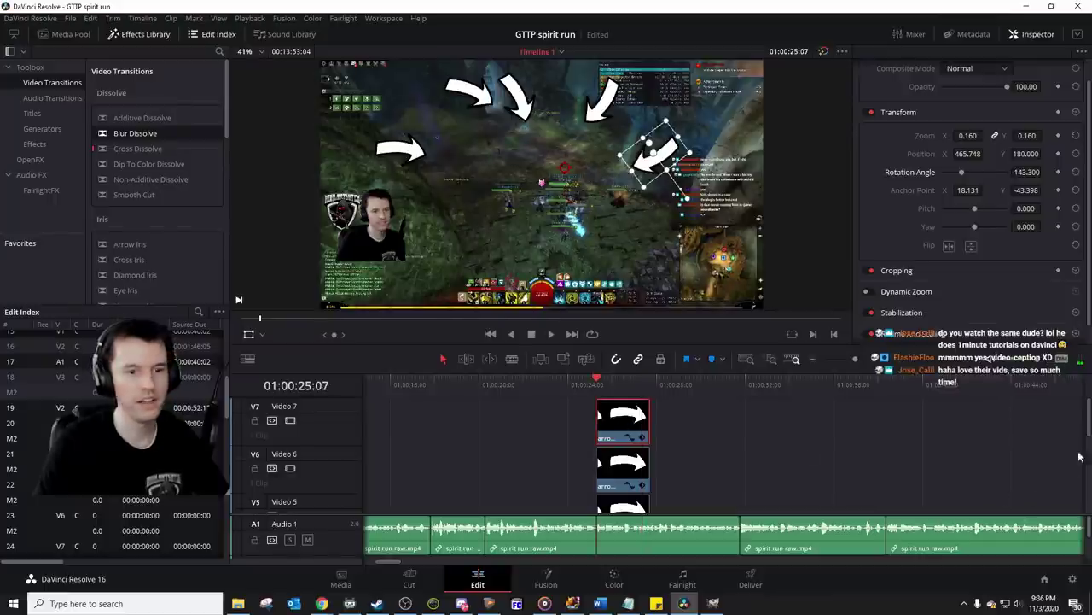
Step: Trim the Video 4 arrow's start to 01:00:25:09 and the Video 5 arrow's start to 01:00:25:11
{"action": "scroll", "coordinate": [1088, 436], "scroll_direction": "down", "scroll_amount": 3}
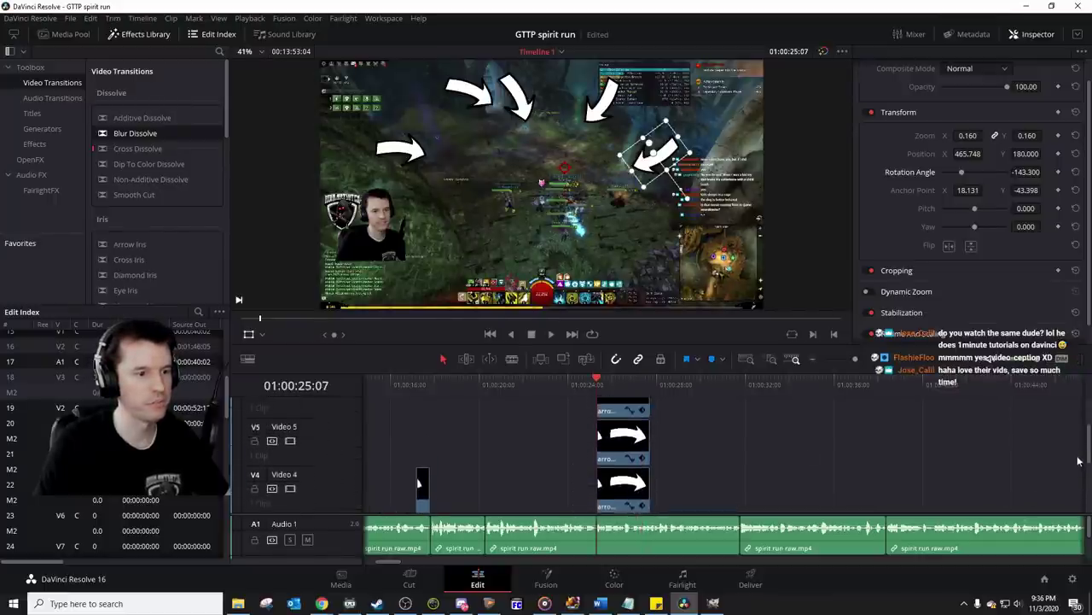
{"action": "scroll", "coordinate": [1077, 471], "scroll_direction": "down", "scroll_amount": 1}
{"action": "left_click", "coordinate": [628, 459]}
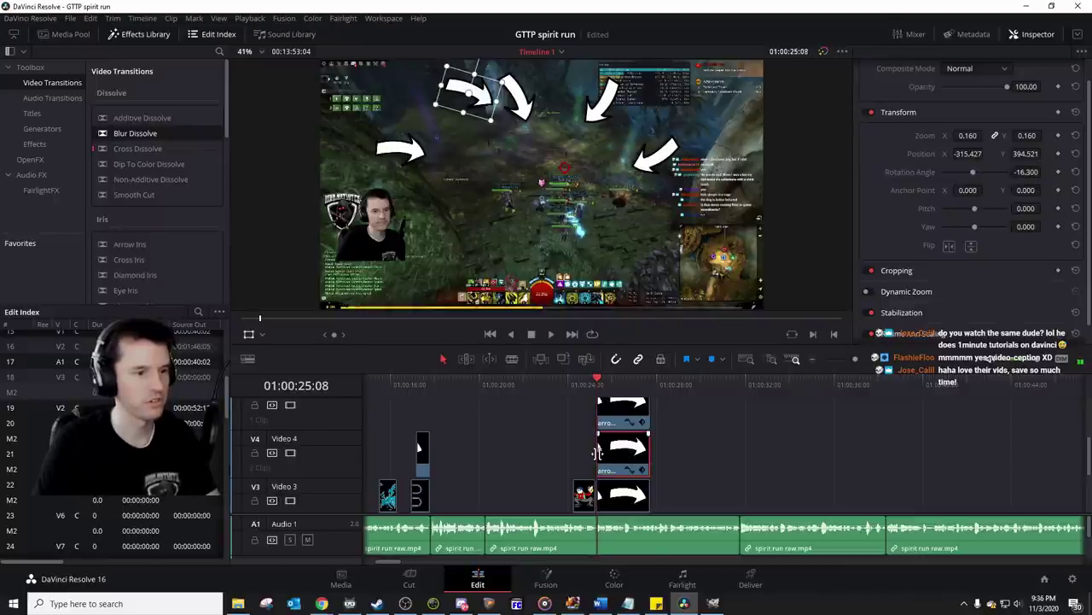
{"action": "left_click", "coordinate": [616, 422]}
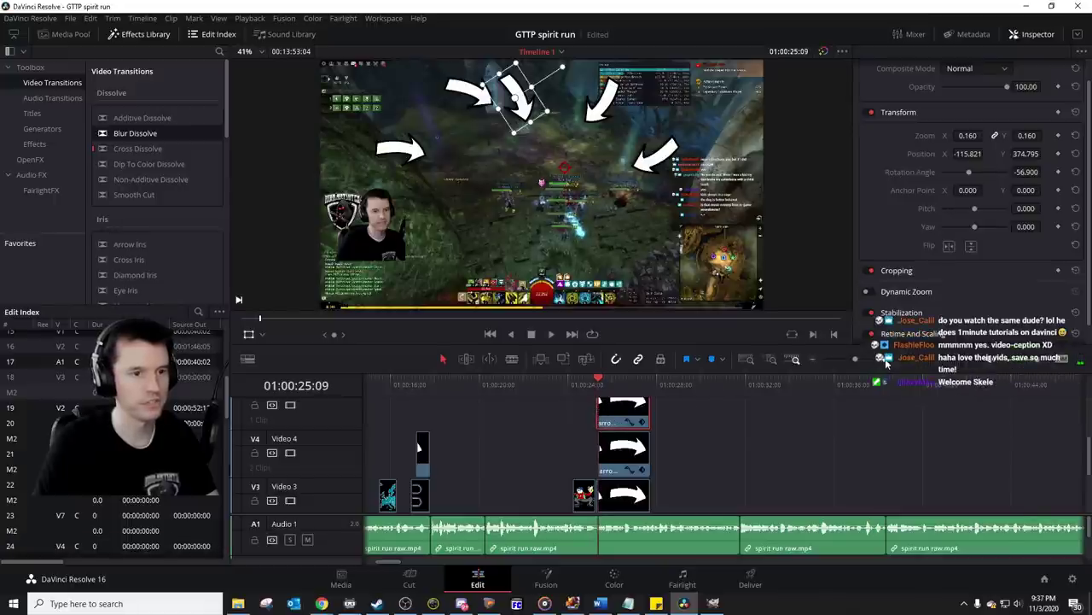
{"action": "left_click", "coordinate": [894, 359]}
{"action": "left_click", "coordinate": [894, 360]}
{"action": "left_click", "coordinate": [895, 359]}
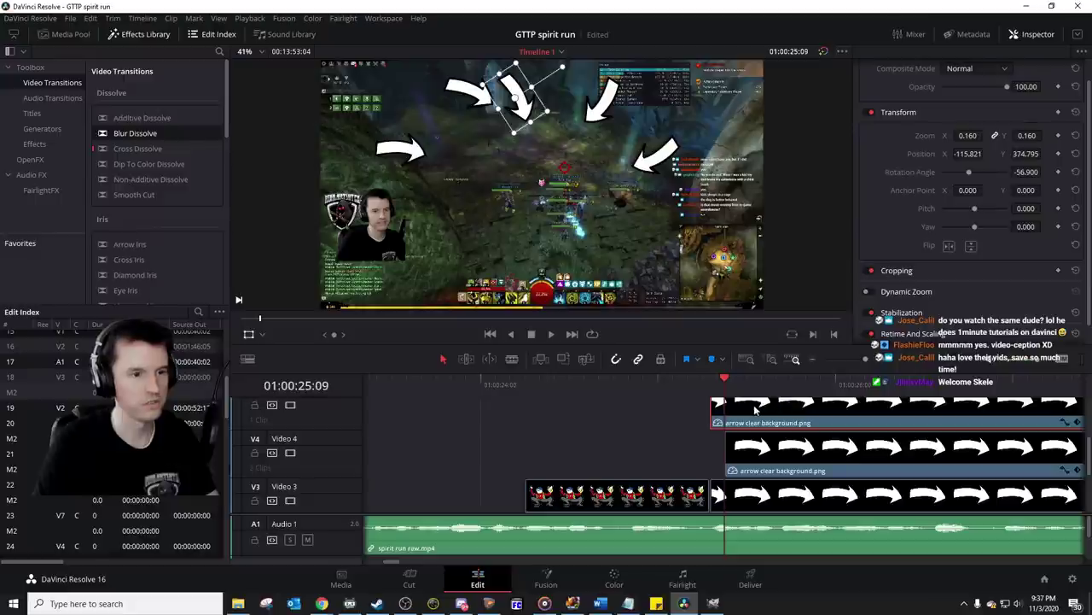
{"action": "key", "text": "Right"}
{"action": "key", "text": "Right"}
{"action": "left_click_drag", "start_coordinate": [712, 414], "coordinate": [739, 411]}
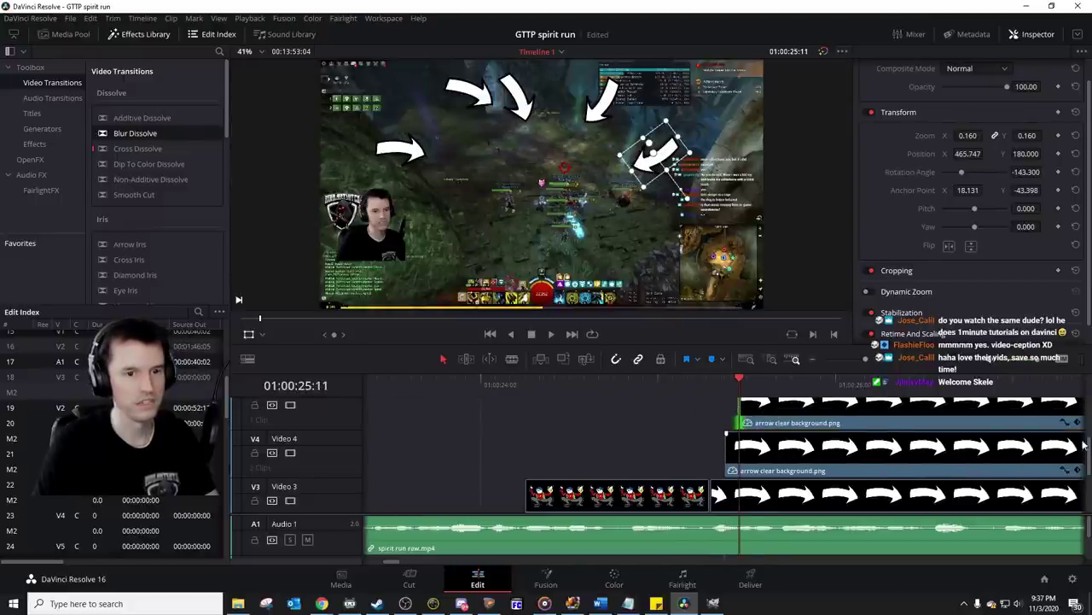
Step: Trim the Video 6 arrow's start to 01:00:25:13 and the Video 7 arrow's start to 01:00:25:15
{"action": "scroll", "coordinate": [853, 445], "scroll_direction": "up", "scroll_amount": 4}
{"action": "key", "text": "Right"}
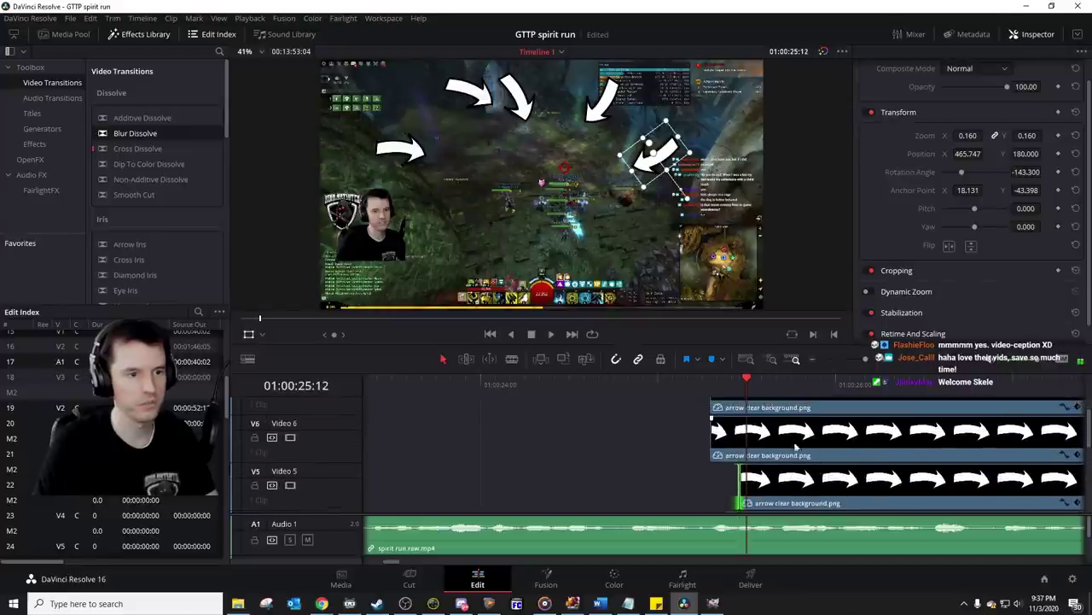
{"action": "left_click", "coordinate": [713, 435]}
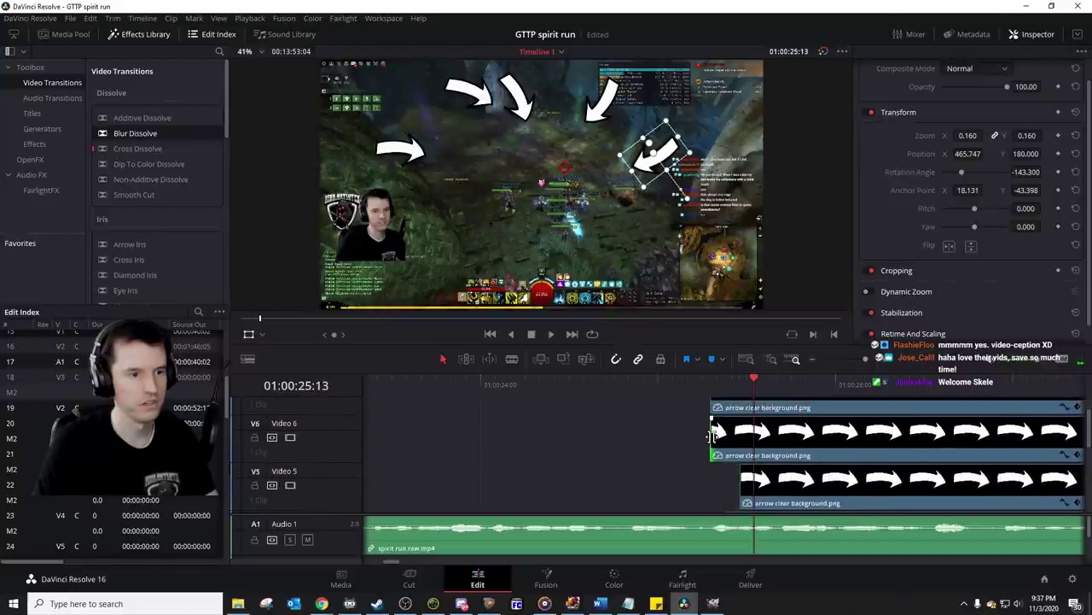
{"action": "left_click_drag", "start_coordinate": [712, 436], "coordinate": [754, 431]}
{"action": "key", "text": "Right"}
{"action": "key", "text": "Right"}
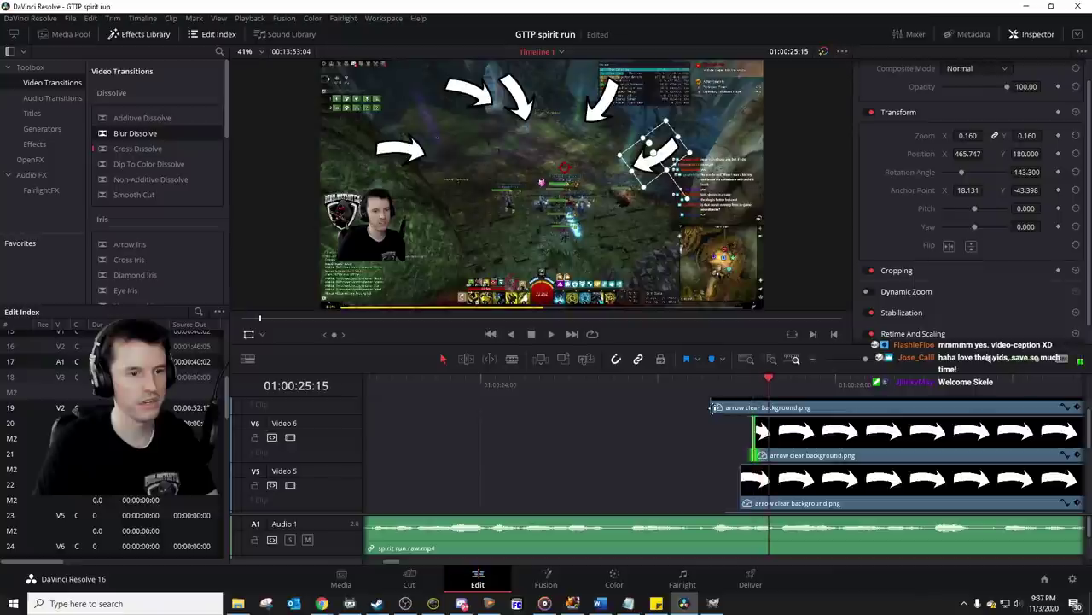
{"action": "left_click", "coordinate": [711, 407]}
{"action": "key", "text": "."}
{"action": "key", "text": "."}
{"action": "key", "text": "."}
{"action": "key", "text": "."}
{"action": "key", "text": "."}
{"action": "key", "text": "."}
{"action": "key", "text": "."}
{"action": "key", "text": "."}
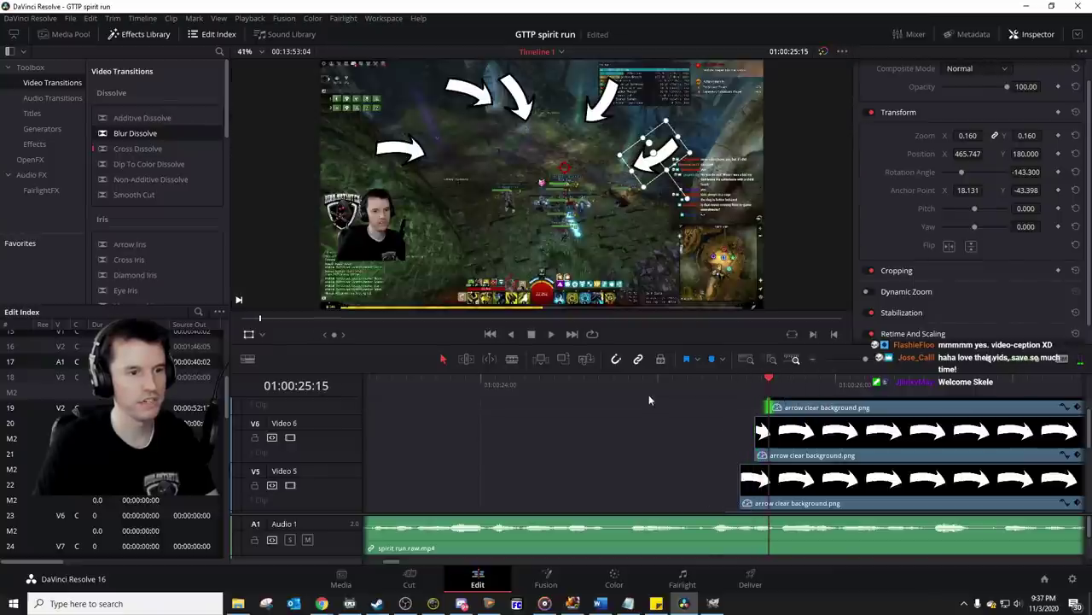
Step: Play back the staggered arrow sequence through to 01:00:31:22 and view the whole timeline with its lower video tracks
{"action": "left_click", "coordinate": [665, 387]}
{"action": "key", "text": "space"}
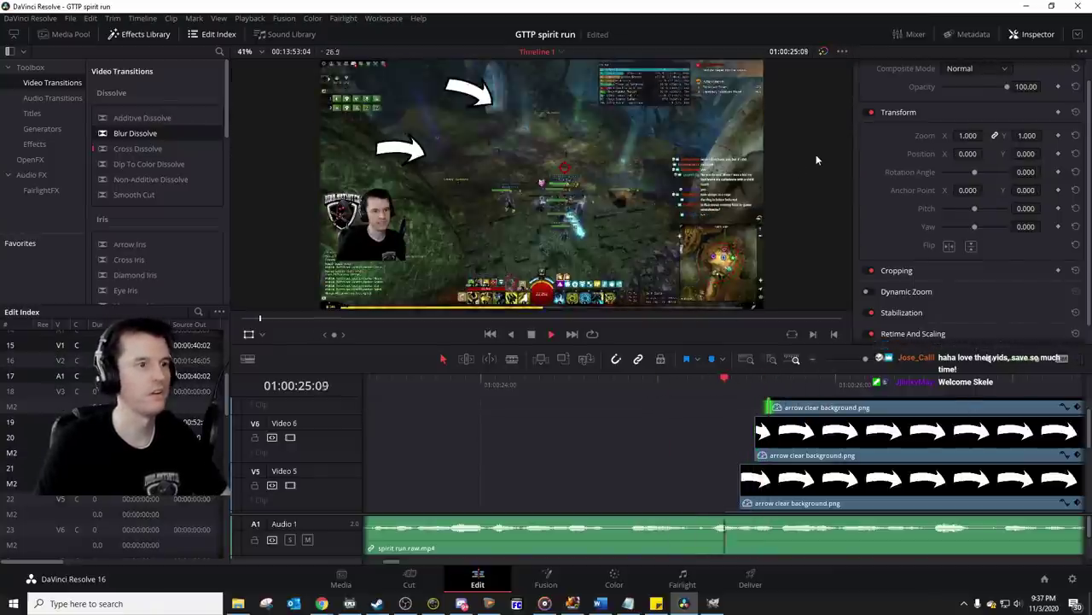
{"action": "left_click", "coordinate": [691, 388]}
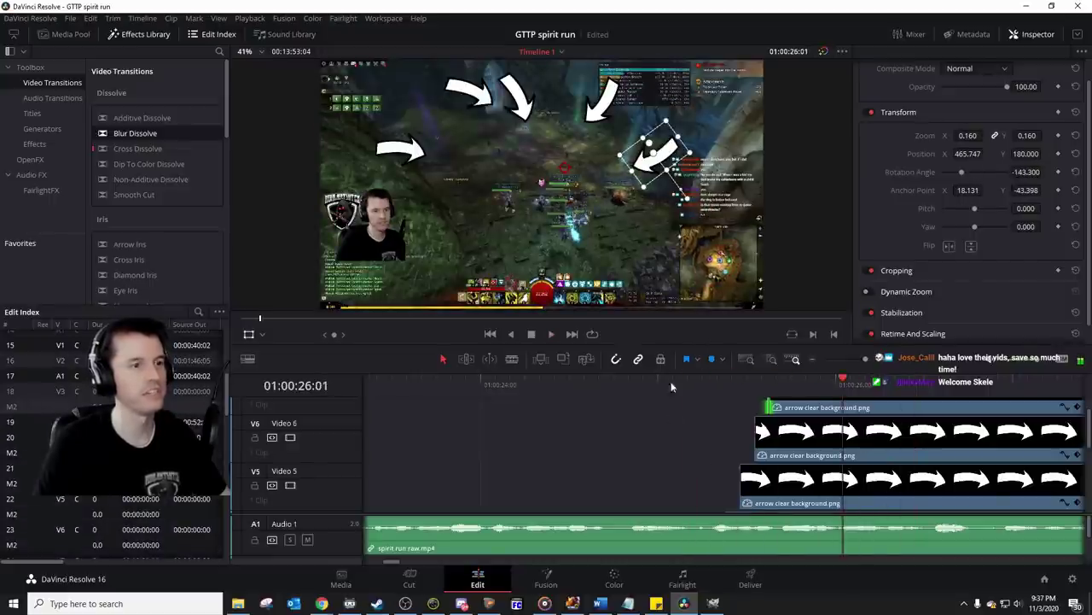
{"action": "left_click", "coordinate": [695, 392]}
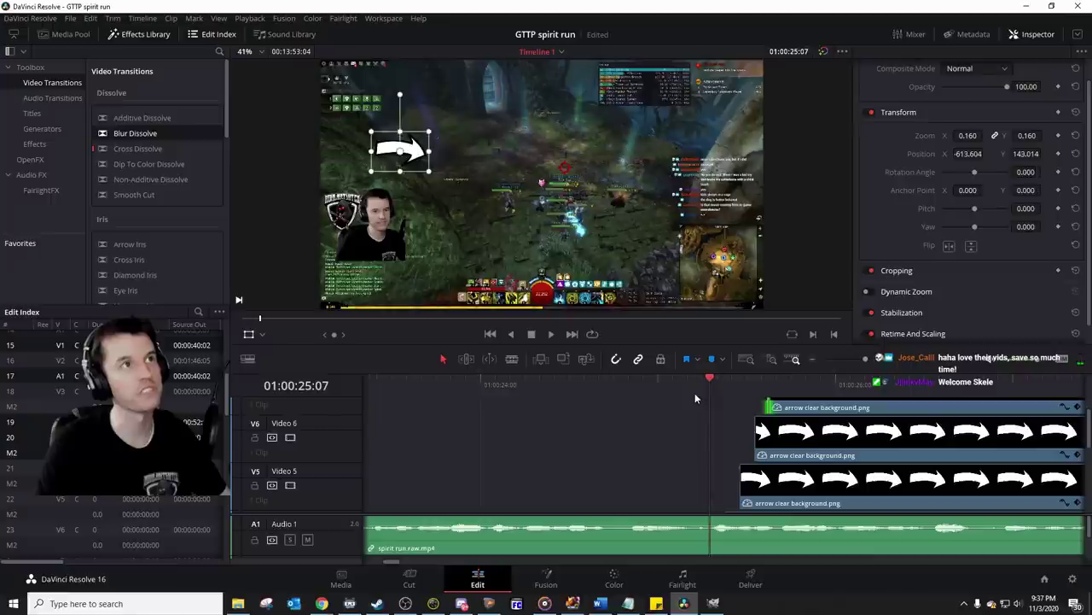
{"action": "key", "text": "space"}
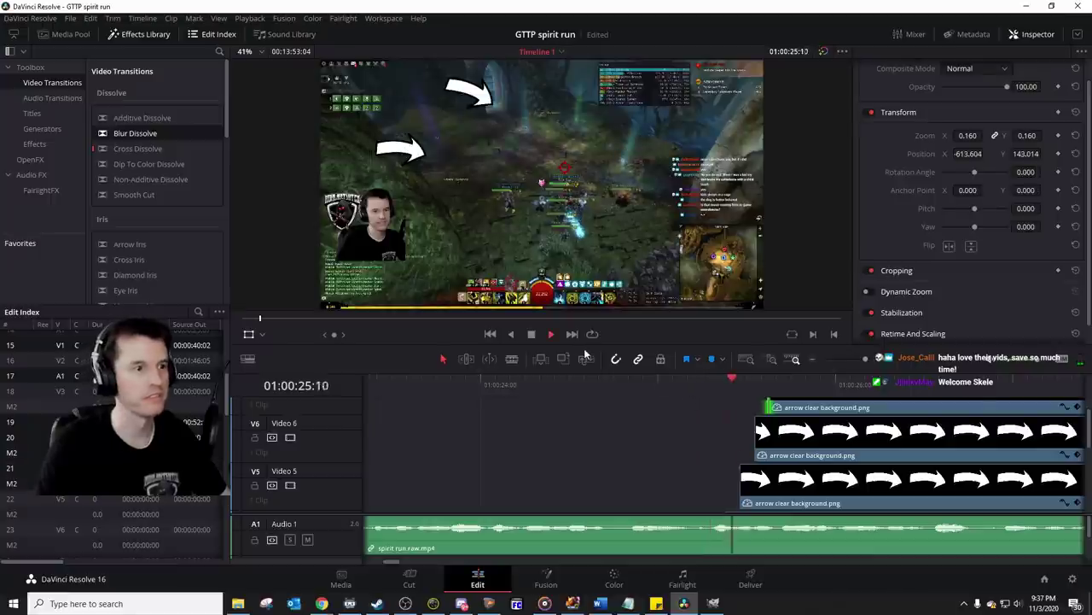
{"action": "left_click", "coordinate": [638, 384]}
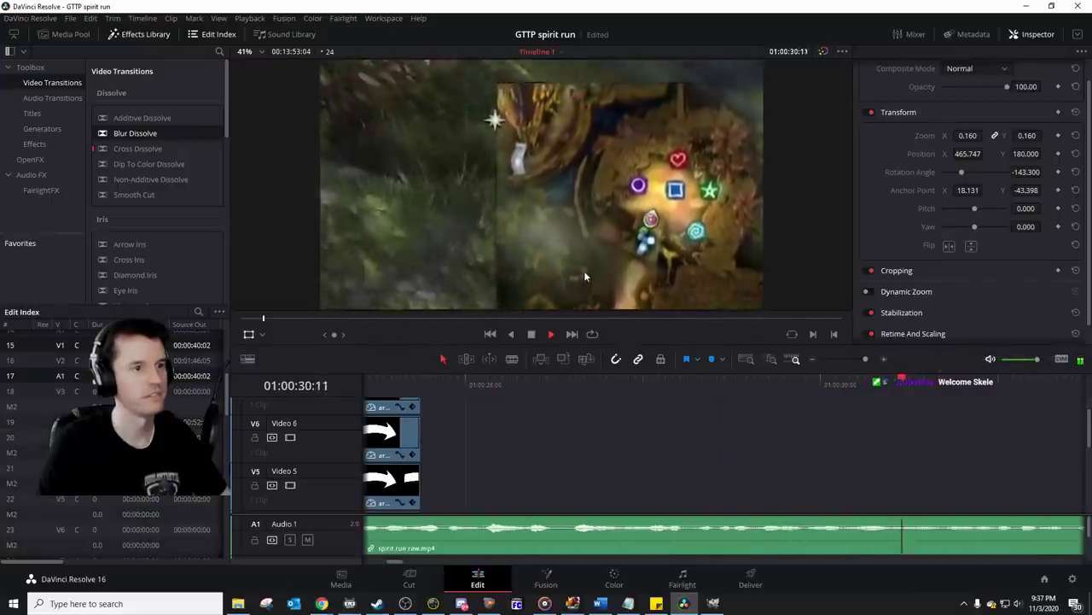
{"action": "key", "text": "space"}
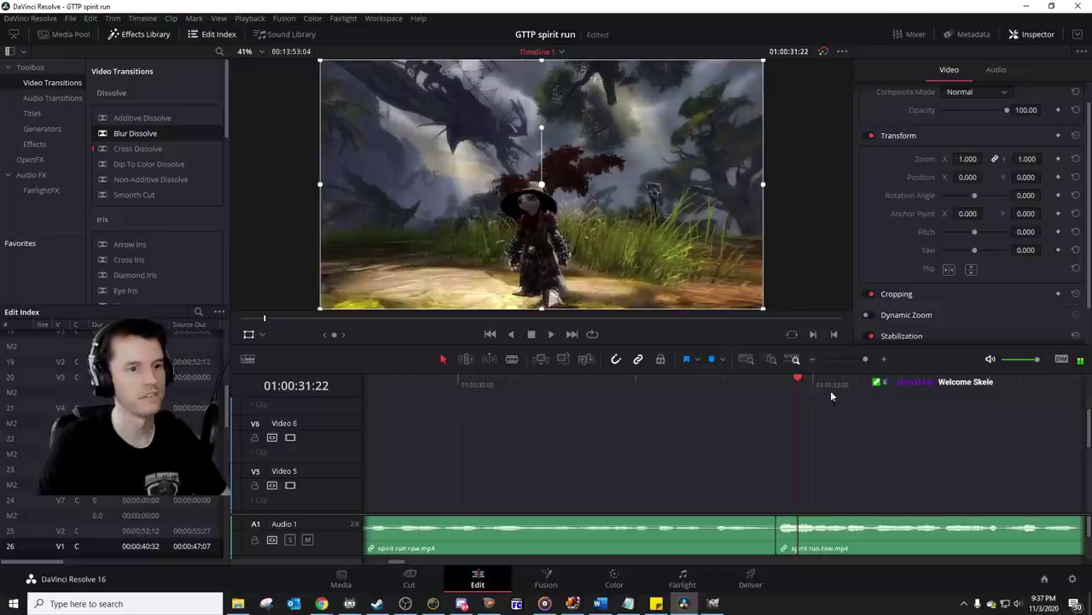
{"action": "left_click", "coordinate": [849, 361]}
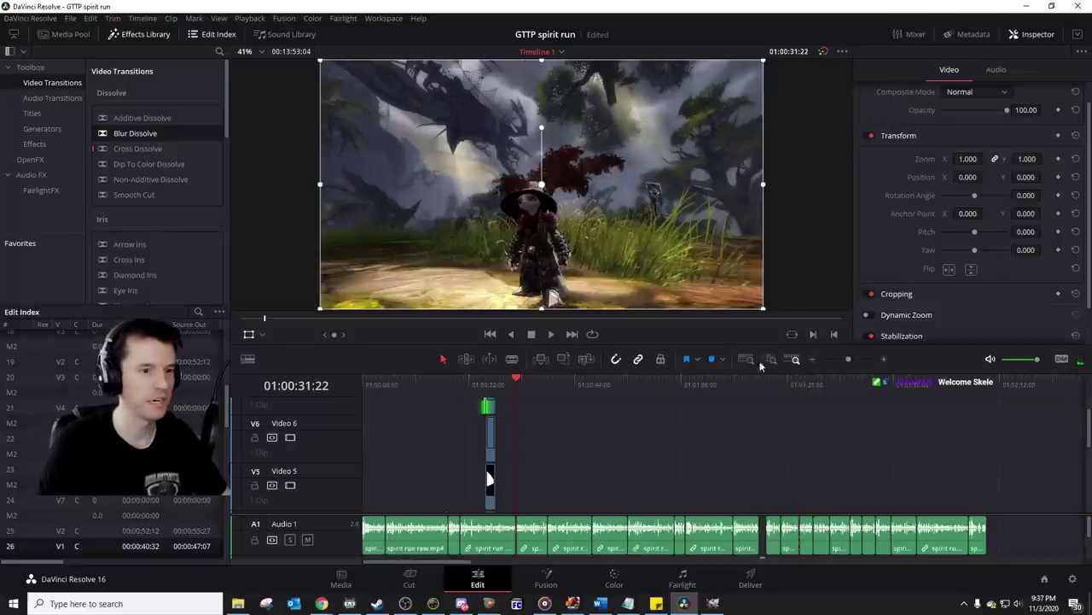
{"action": "mouse_move", "coordinate": [848, 360]}
{"action": "left_mouse_down"}
{"action": "mouse_move", "coordinate": [834, 360]}
{"action": "mouse_move", "coordinate": [843, 361]}
{"action": "left_mouse_up"}
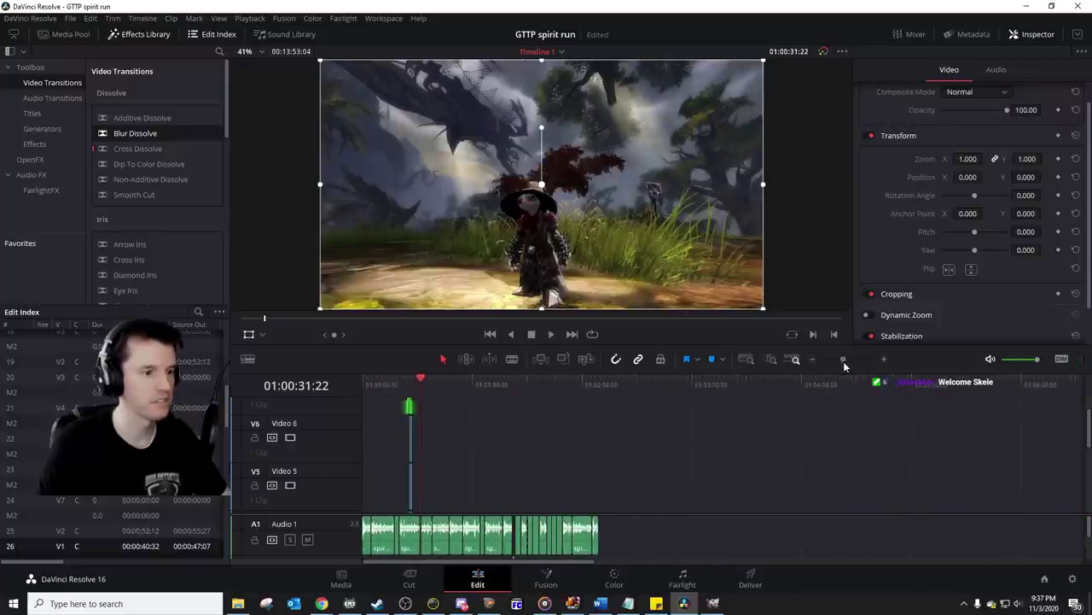
{"action": "scroll", "coordinate": [1086, 486], "scroll_direction": "down", "scroll_amount": 3}
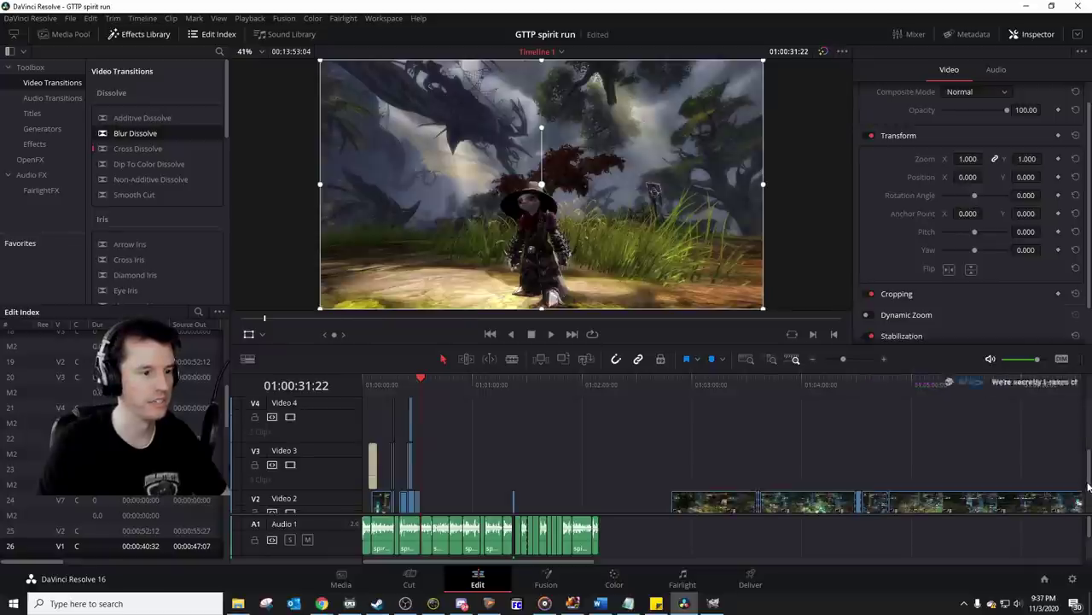
Step: Save the project and play back the narration from 01:00:31:22, returning the playhead to 01:00:31:19
{"action": "left_click_drag", "start_coordinate": [1086, 492], "coordinate": [1089, 502]}
{"action": "key", "text": "ctrl+s"}
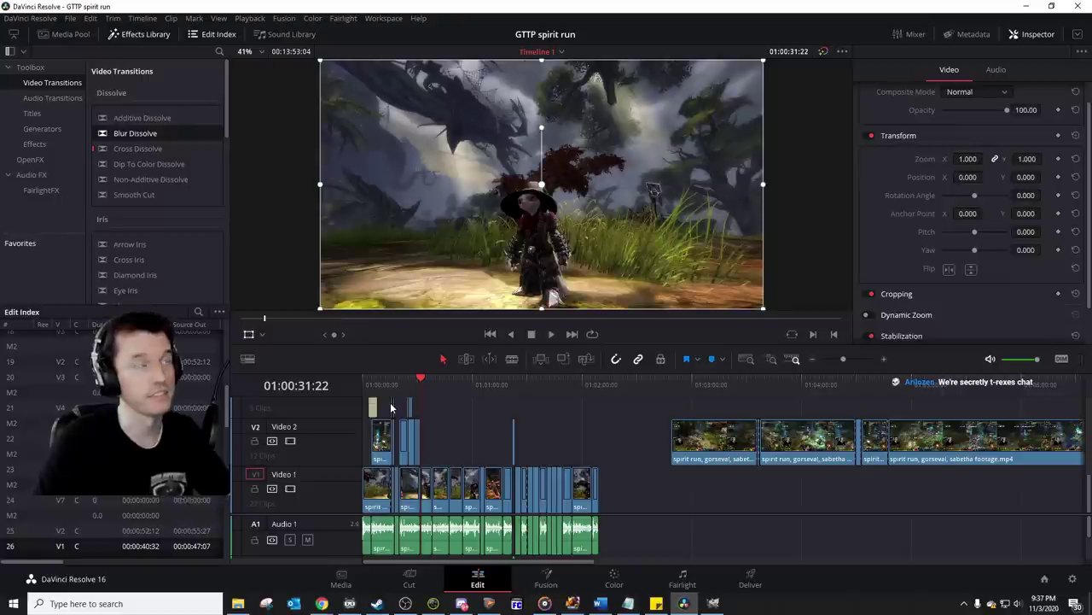
{"action": "key", "text": "space"}
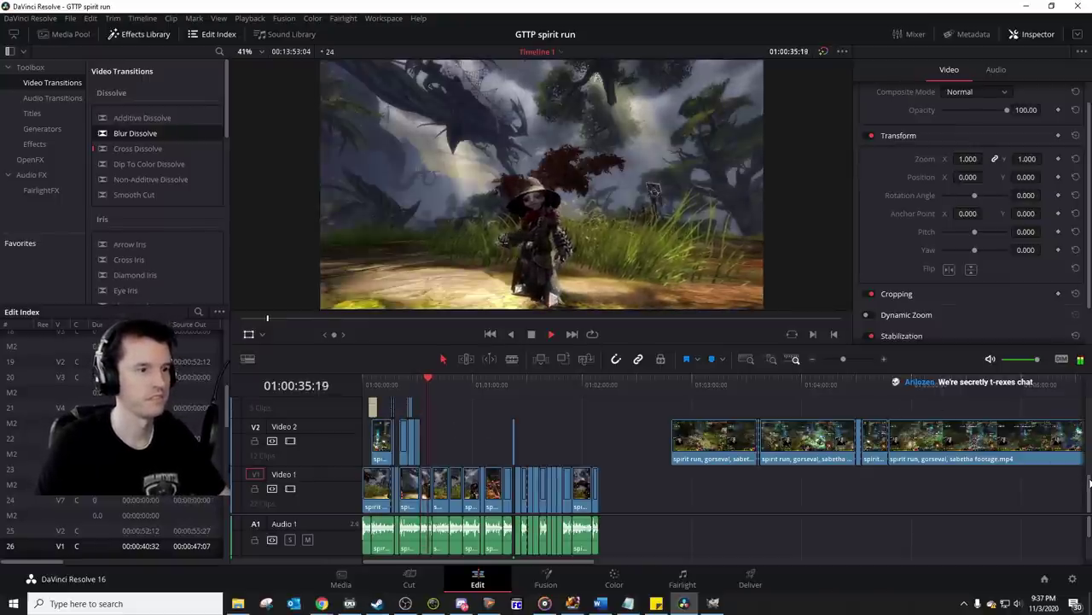
{"action": "key", "text": "space"}
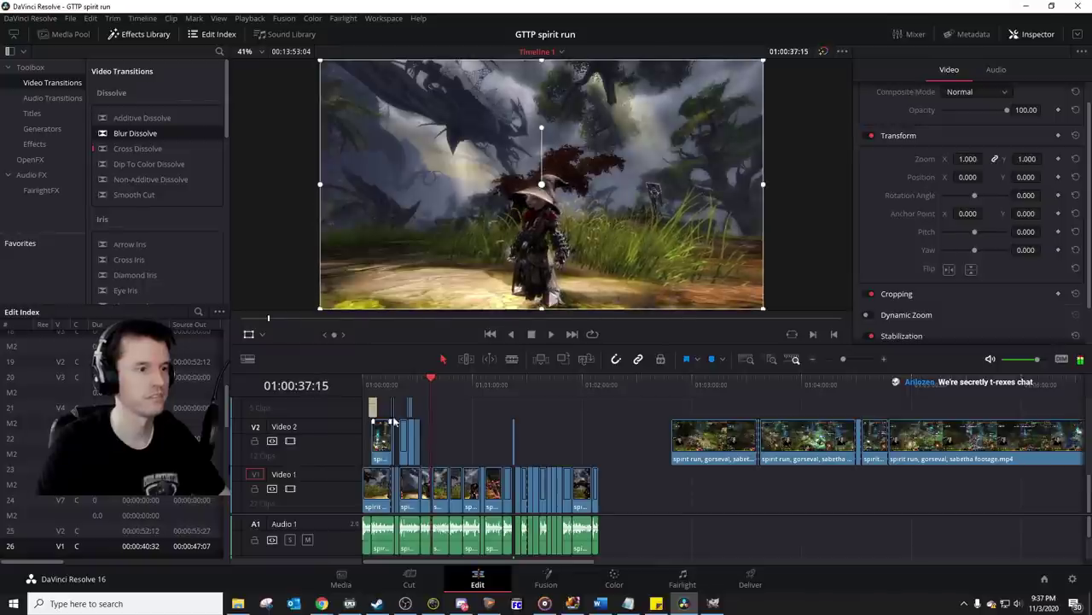
{"action": "left_click", "coordinate": [420, 386]}
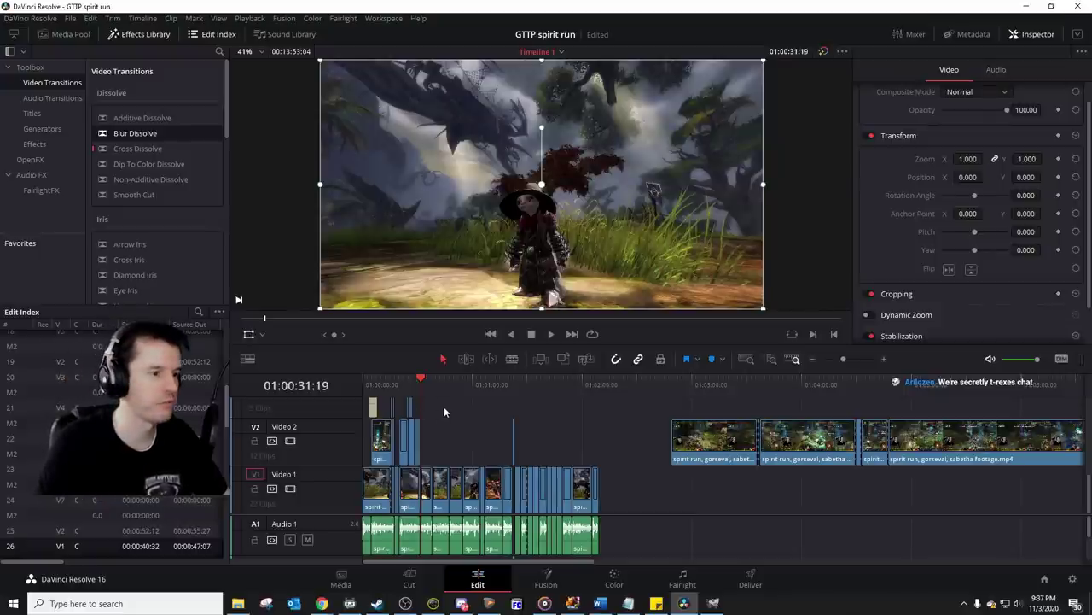
Step: Preview the Video 2 gameplay footage around 01:04:00 and split it at 01:04:09:21 and 01:04:15:15 to isolate the green beam moment
{"action": "scroll", "coordinate": [780, 401], "scroll_direction": "right", "scroll_amount": 3}
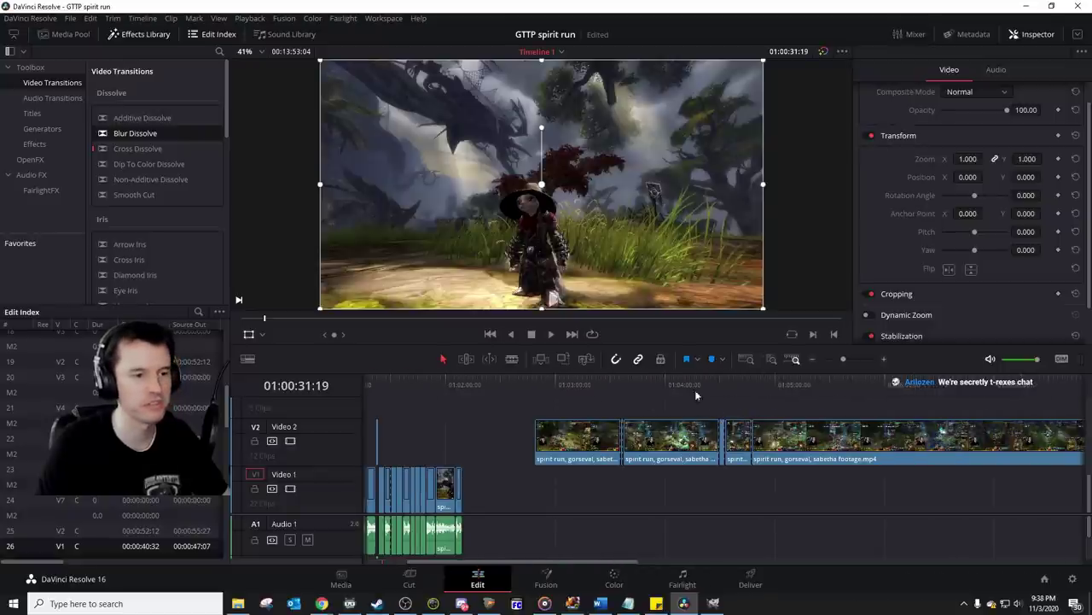
{"action": "left_click", "coordinate": [663, 383]}
{"action": "key", "text": "space"}
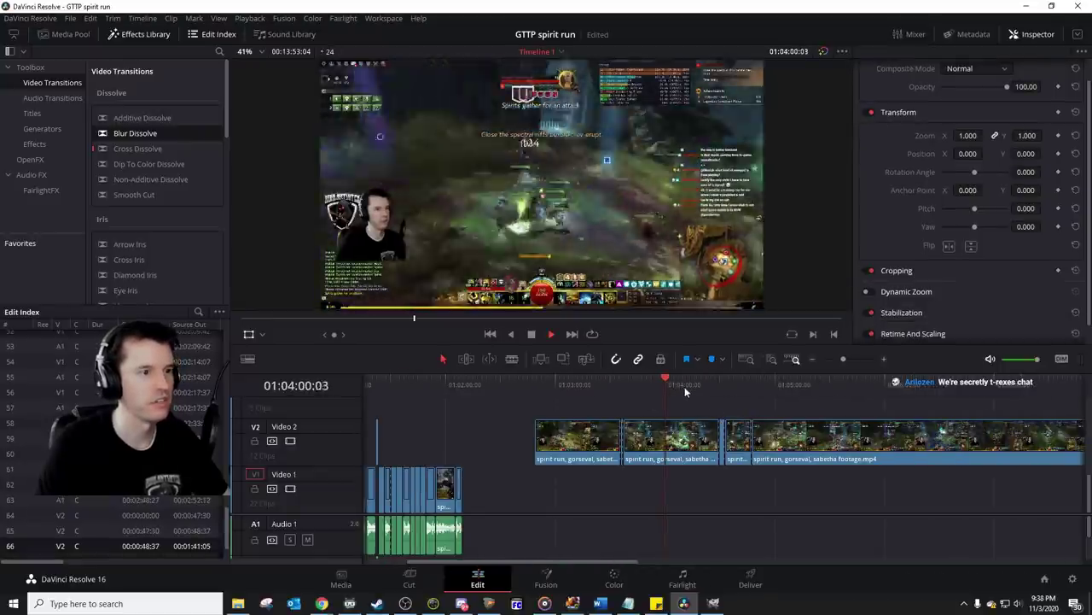
{"action": "left_click", "coordinate": [685, 385]}
{"action": "key", "text": "space"}
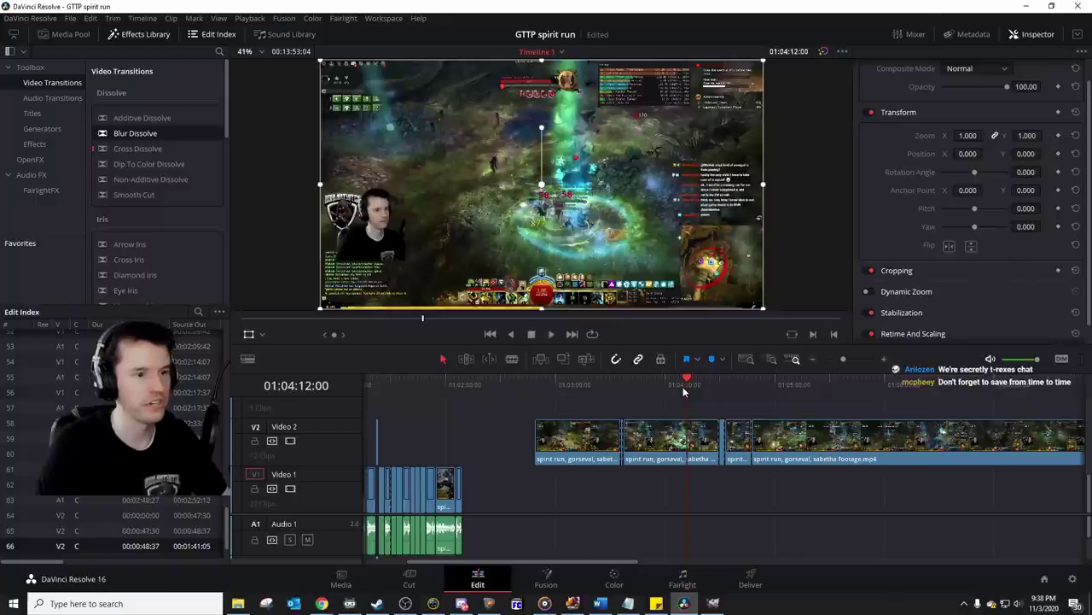
{"action": "left_click", "coordinate": [679, 386]}
{"action": "key", "text": "space"}
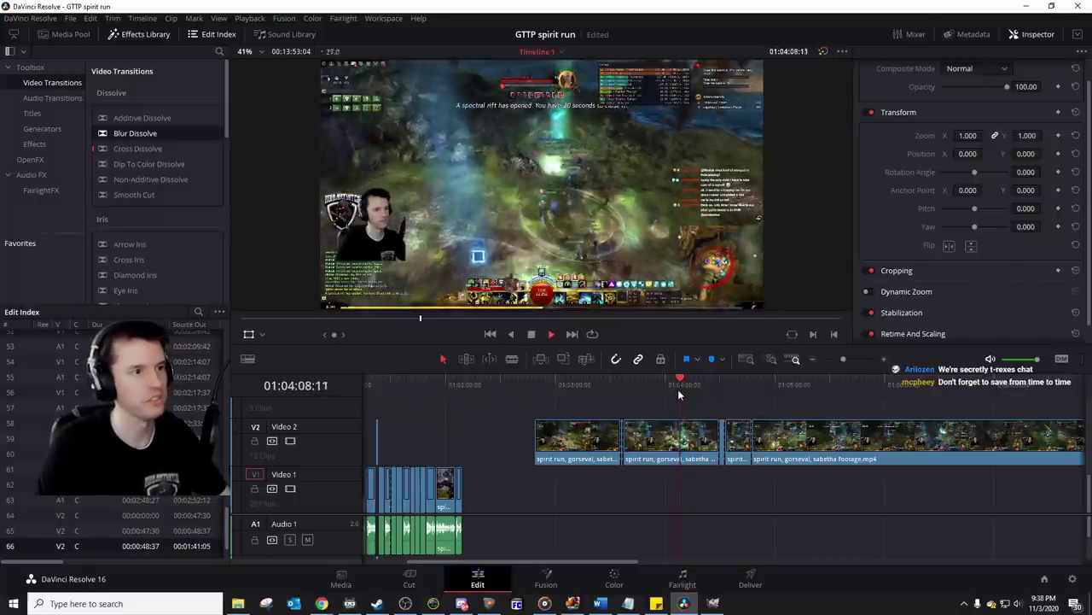
{"action": "left_click", "coordinate": [693, 444]}
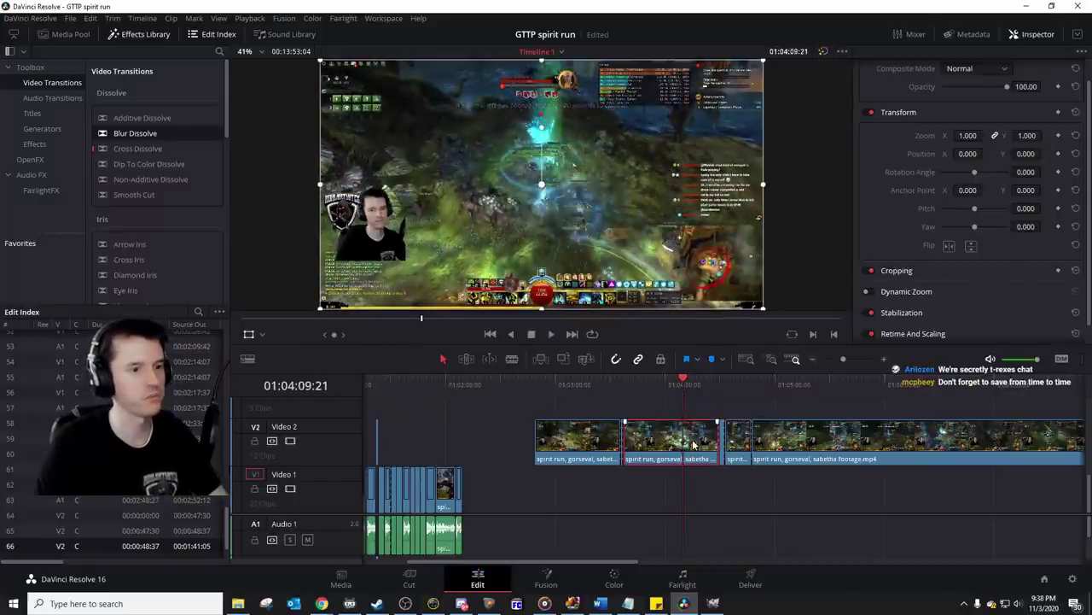
{"action": "left_click", "coordinate": [692, 388]}
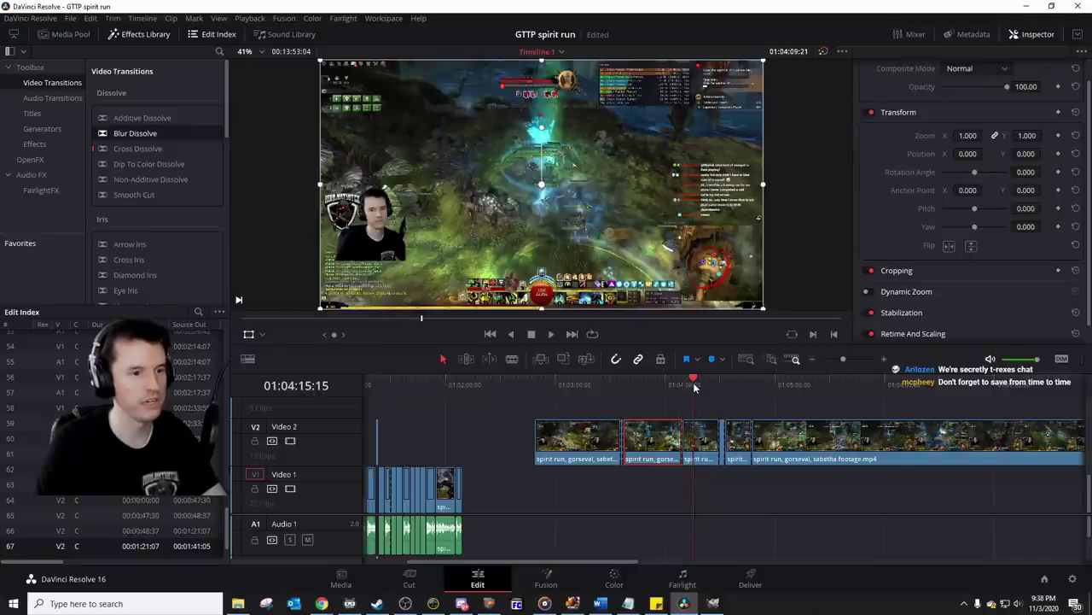
{"action": "key", "text": "ctrl+b"}
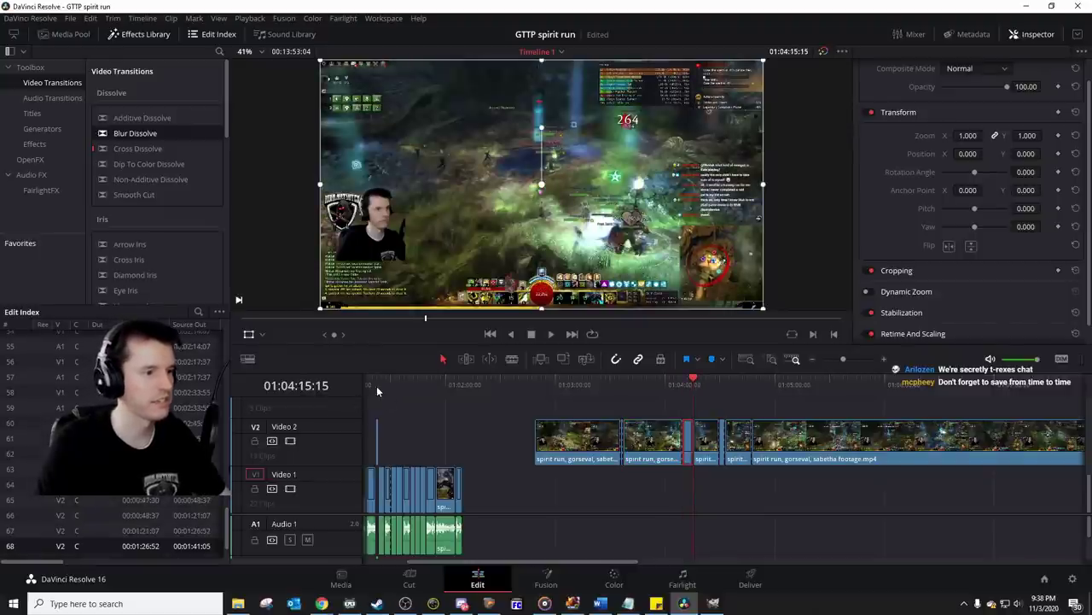
Step: Paste a copy of the isolated gameplay segment onto Video 2 at 01:00:33:00, above the narration clip
{"action": "left_click", "coordinate": [379, 386]}
{"action": "scroll", "coordinate": [390, 400], "scroll_direction": "left", "scroll_amount": 4}
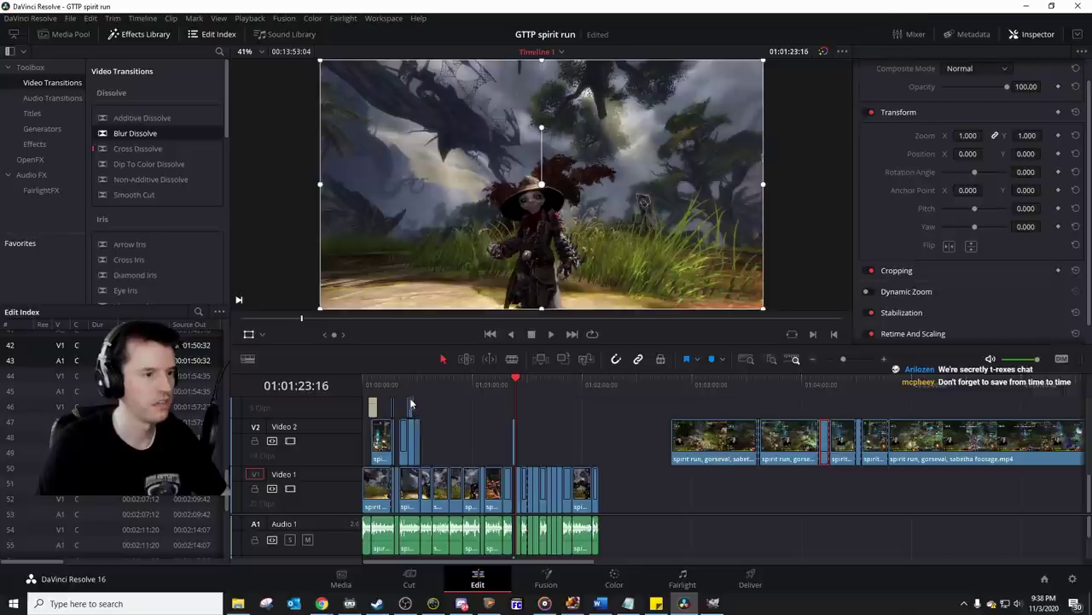
{"action": "left_click", "coordinate": [419, 385]}
{"action": "key", "text": "space"}
{"action": "key", "text": "space"}
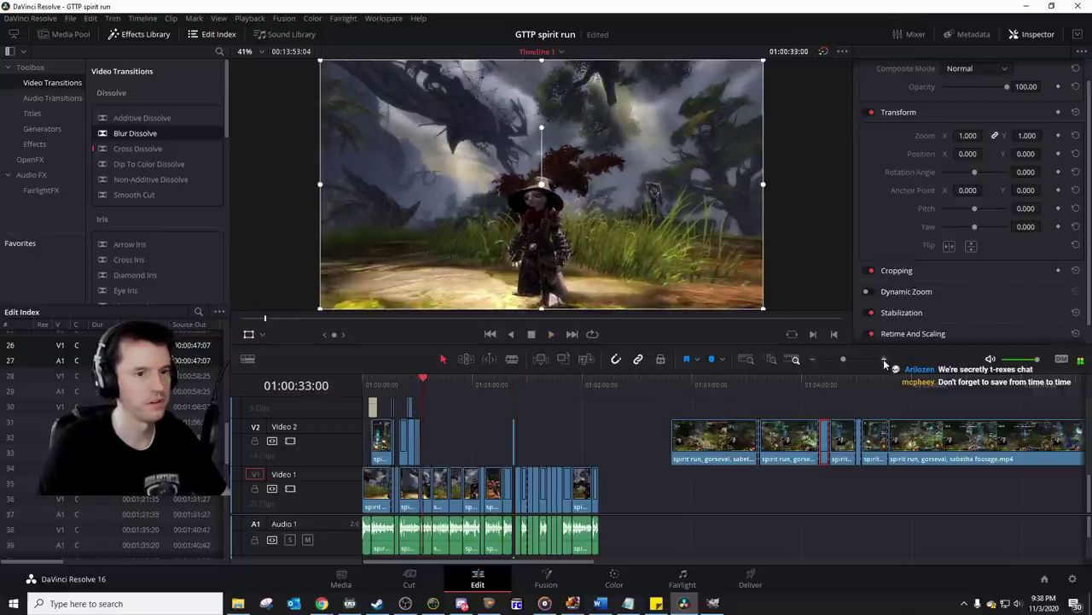
{"action": "left_click", "coordinate": [883, 359]}
{"action": "key", "text": "ctrl+v"}
Step: Play back the pasted gameplay clip against the narration and trim its end to 01:00:37:10
{"action": "left_click", "coordinate": [477, 390]}
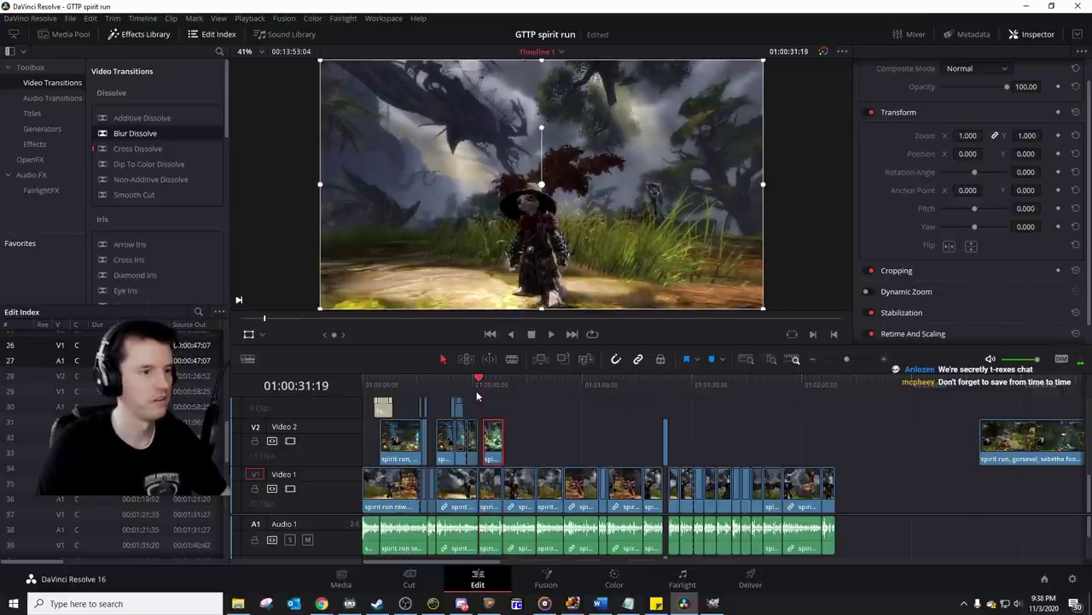
{"action": "key", "text": "space"}
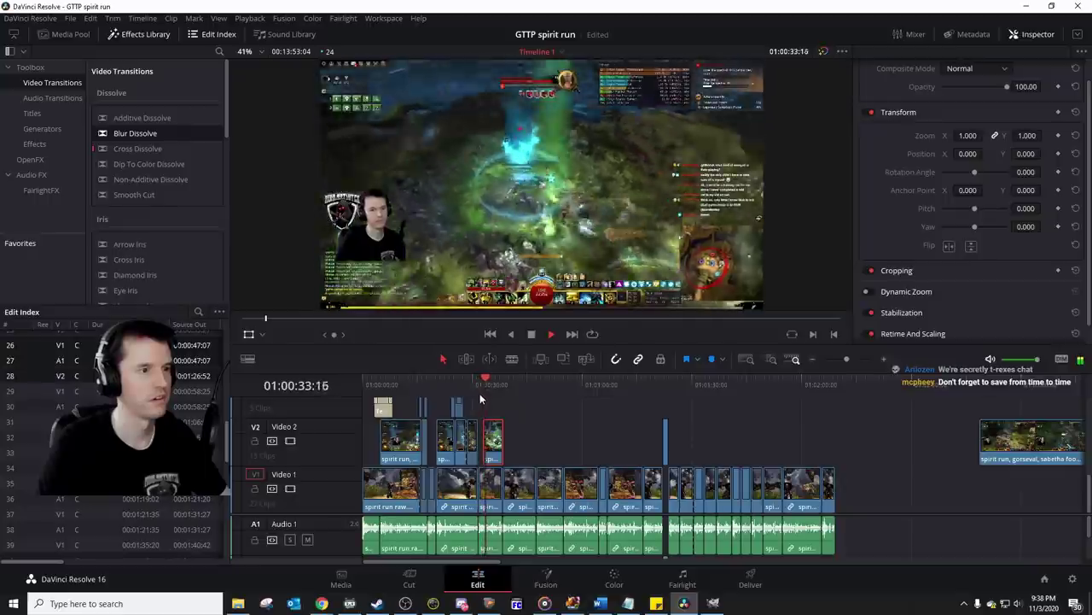
{"action": "left_click", "coordinate": [476, 393]}
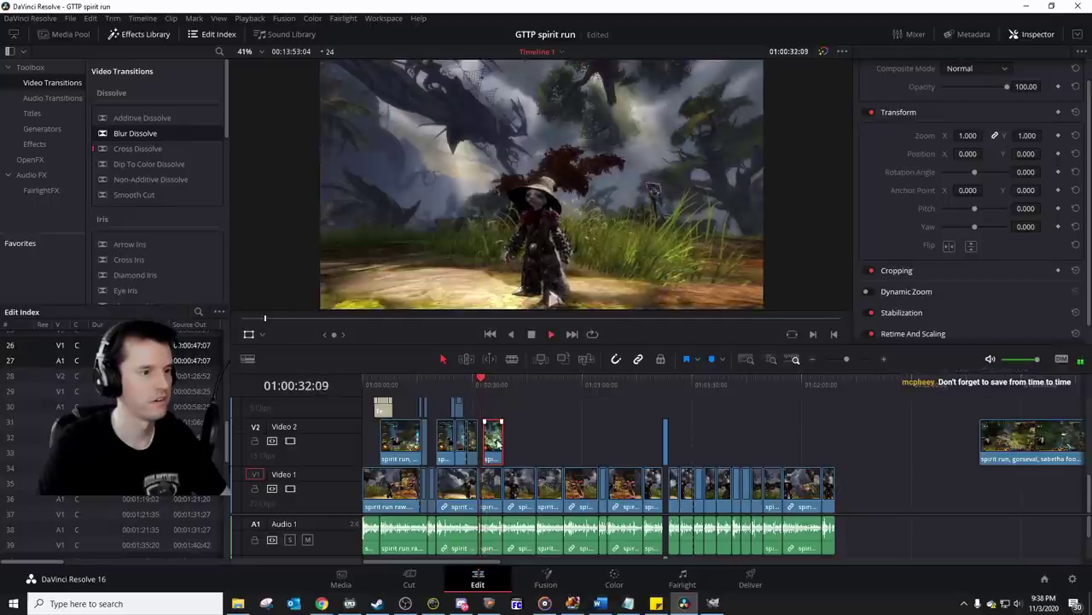
{"action": "key", "text": "space"}
{"action": "left_click", "coordinate": [768, 359]}
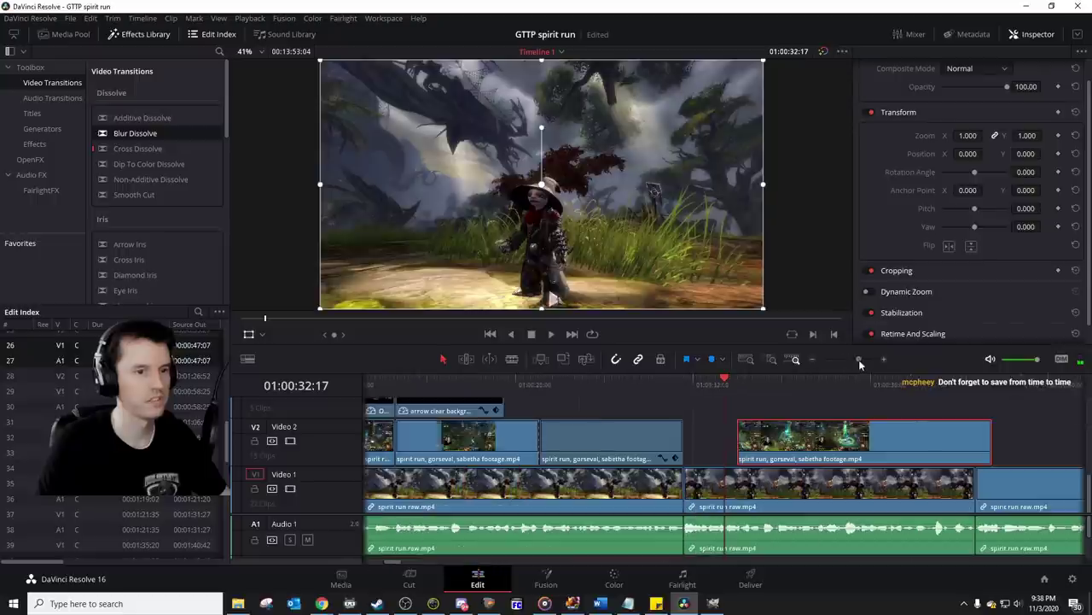
{"action": "key", "text": "space"}
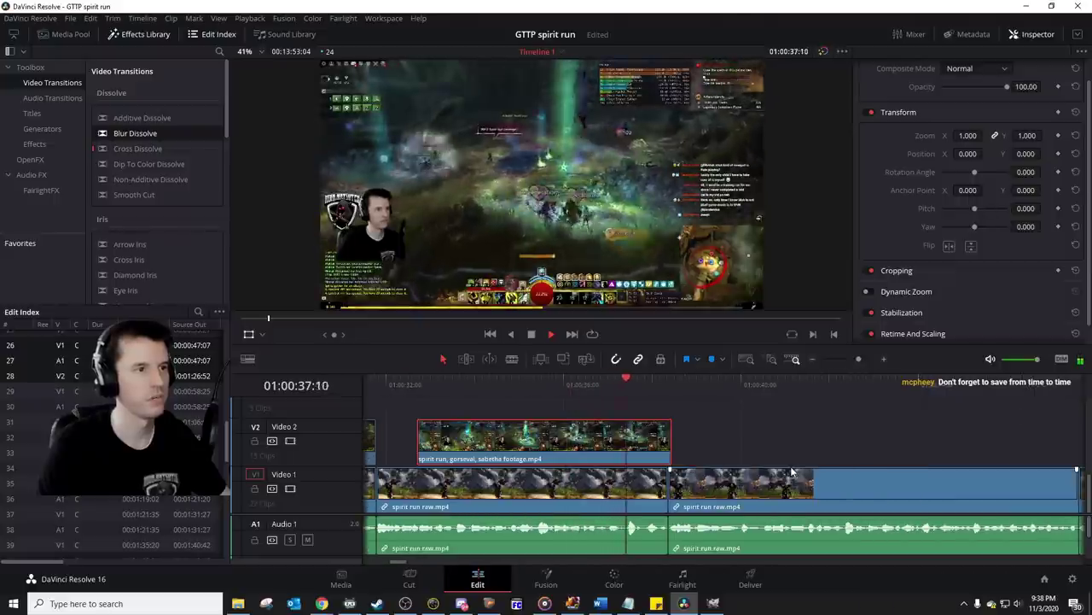
{"action": "left_click", "coordinate": [564, 385]}
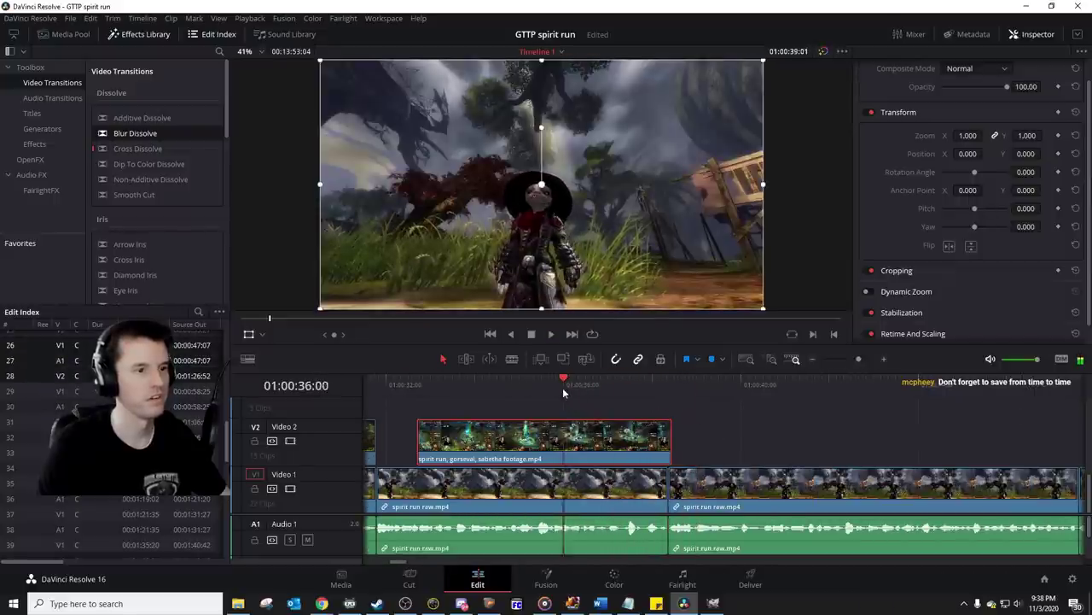
{"action": "key", "text": "space"}
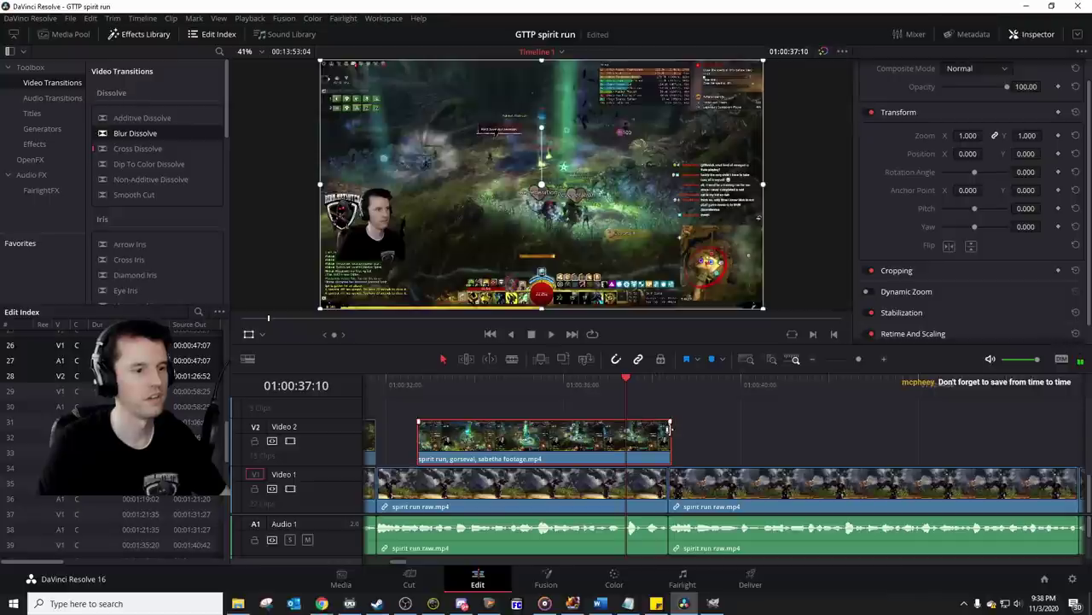
{"action": "left_click_drag", "start_coordinate": [674, 440], "coordinate": [627, 441]}
Step: Split the Video 1 clip at 01:00:37:10 and punch in its short second part to zoom 4.790, position X 125.753, Y 251.507
{"action": "key", "text": "ctrl+b"}
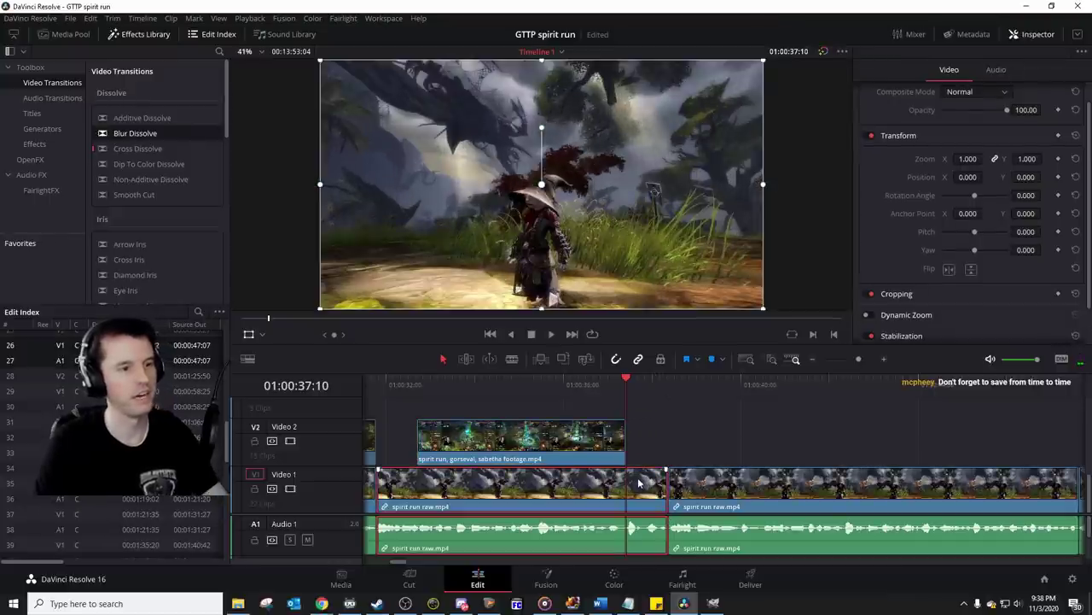
{"action": "left_click", "coordinate": [647, 486]}
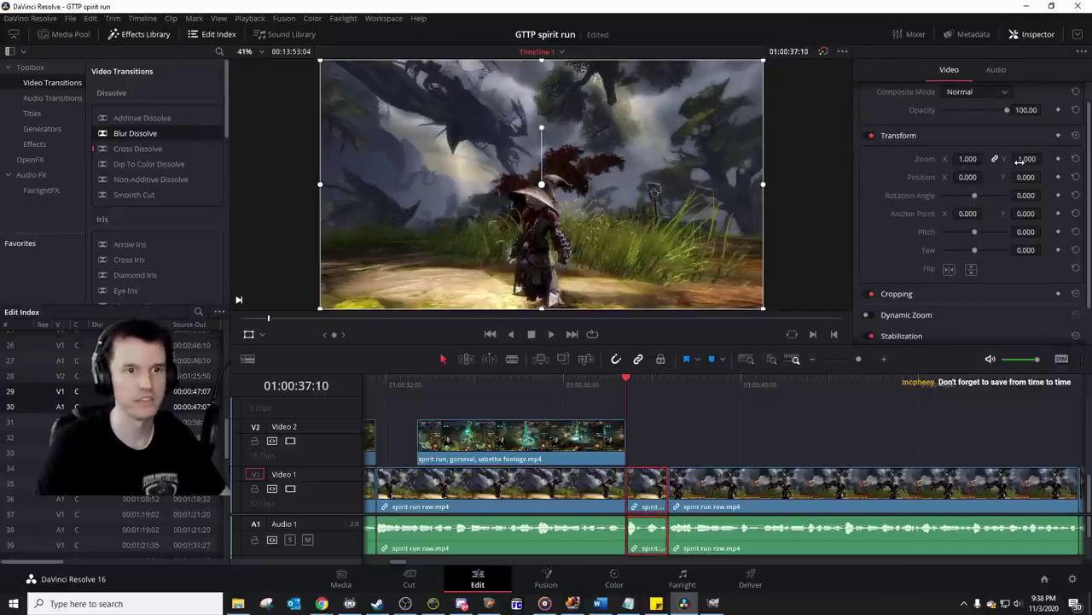
{"action": "left_click_drag", "start_coordinate": [1020, 159], "coordinate": [1091, 160]}
{"action": "left_click_drag", "start_coordinate": [699, 226], "coordinate": [752, 170]}
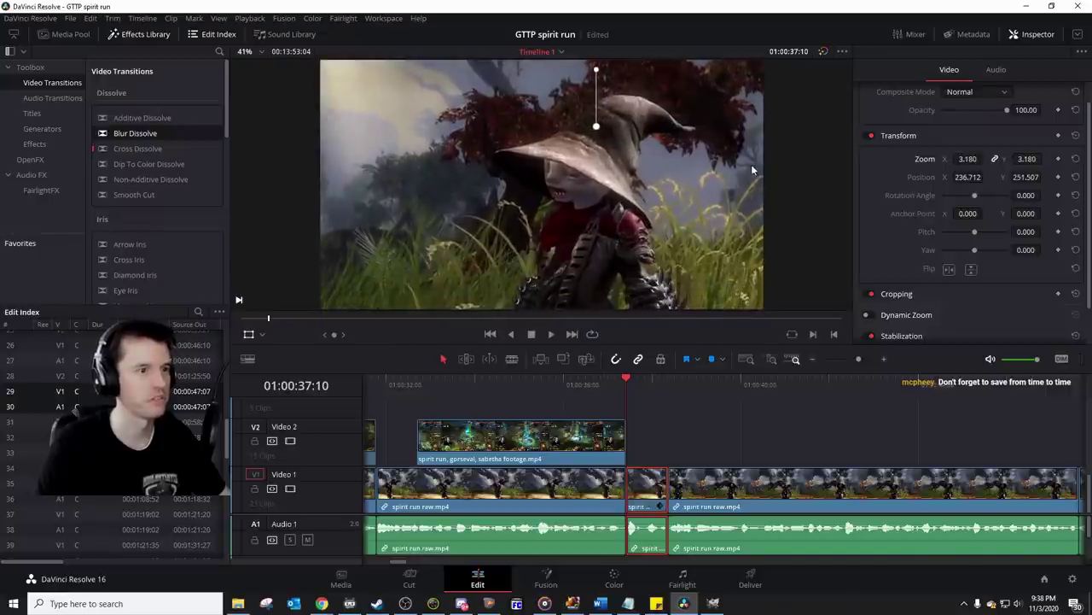
{"action": "left_click_drag", "start_coordinate": [1059, 159], "coordinate": [1046, 159]}
{"action": "left_click_drag", "start_coordinate": [667, 239], "coordinate": [642, 239]}
Step: Play back the cut from the gameplay clip into the punched-in shot and on to 01:00:41:04
{"action": "left_click", "coordinate": [587, 381]}
{"action": "key", "text": "space"}
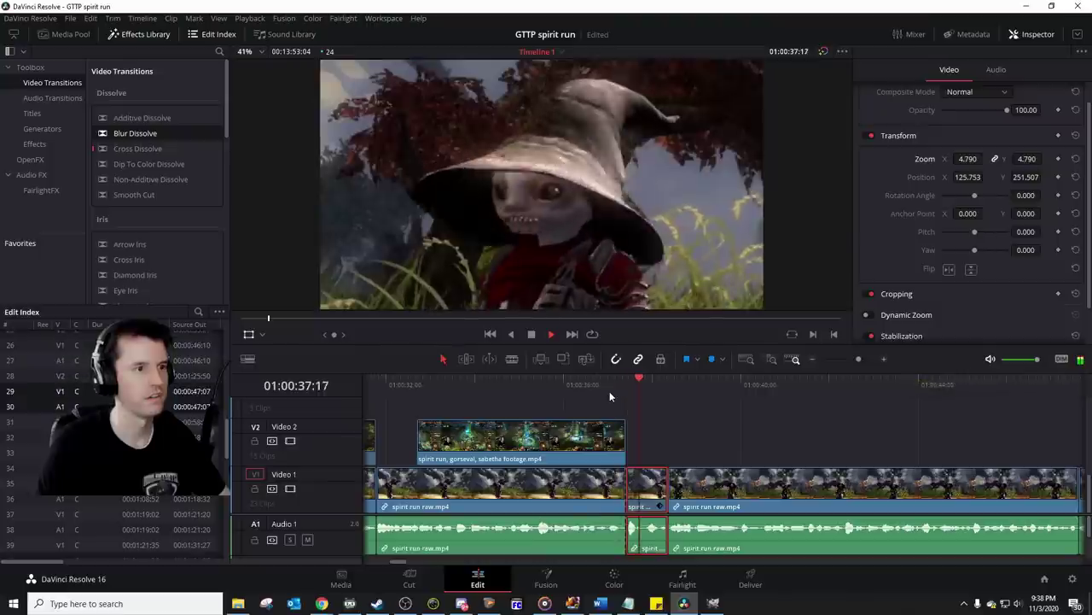
{"action": "scroll", "coordinate": [736, 453], "scroll_direction": "right", "scroll_amount": 1}
{"action": "scroll", "coordinate": [736, 457], "scroll_direction": "right", "scroll_amount": 2}
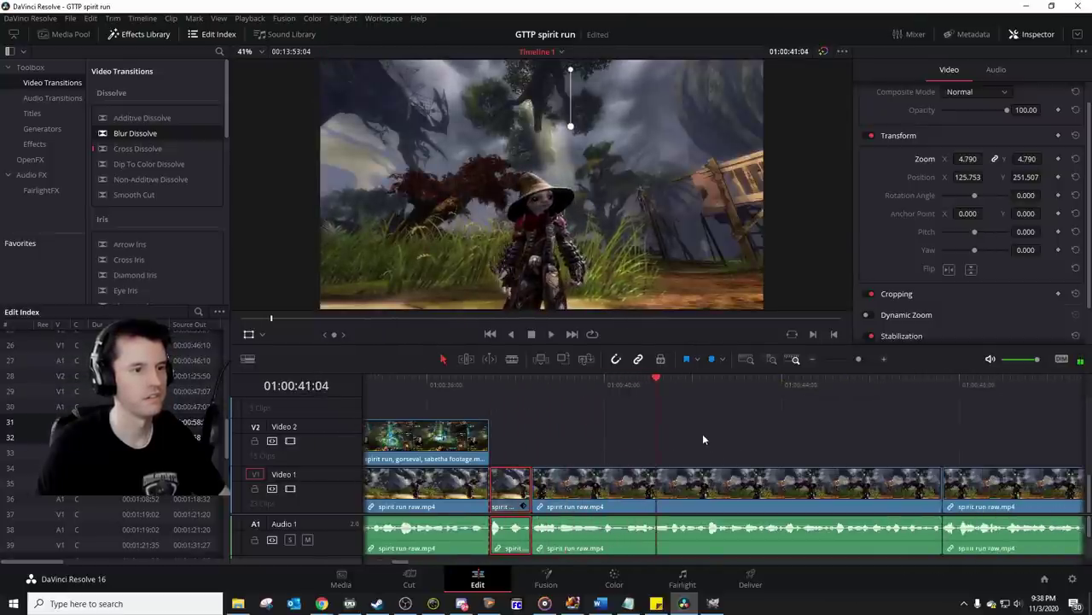
Step: Scrub through the remaining Video 2 gameplay footage up to about 01:06:57 for a spectral rift moment that fits the narration
{"action": "left_click_drag", "start_coordinate": [857, 358], "coordinate": [849, 359]}
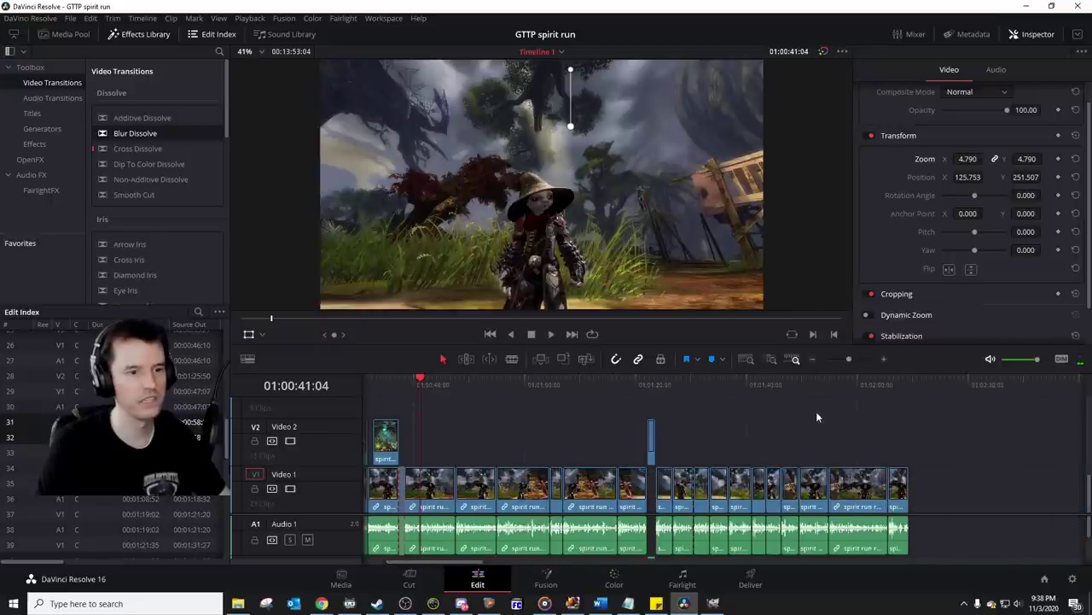
{"action": "scroll", "coordinate": [789, 397], "scroll_direction": "right", "scroll_amount": 20}
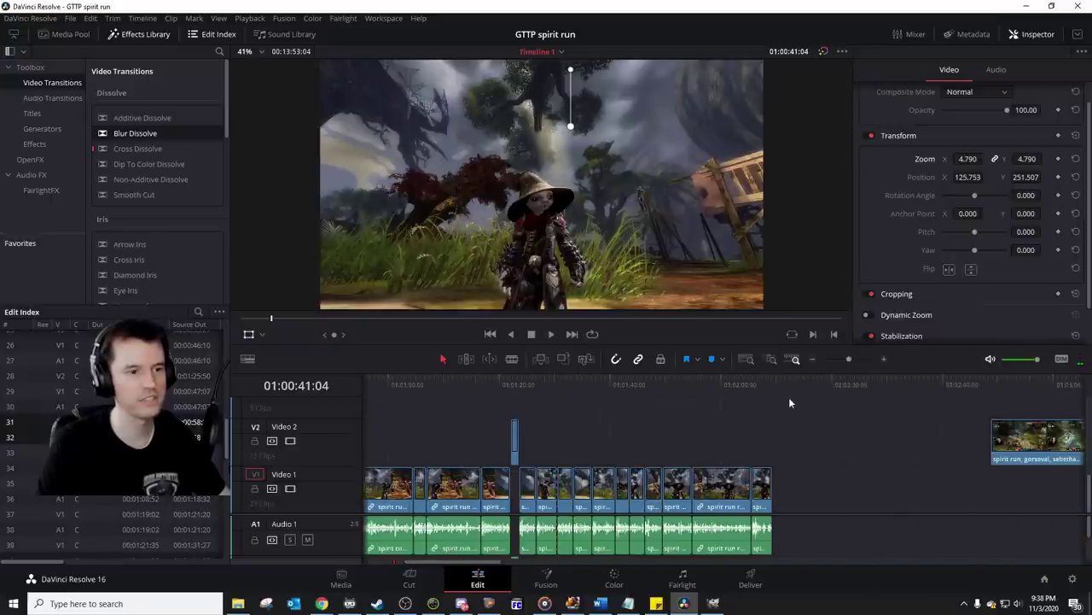
{"action": "left_click", "coordinate": [598, 384]}
{"action": "left_click_drag", "start_coordinate": [597, 387], "coordinate": [861, 388]}
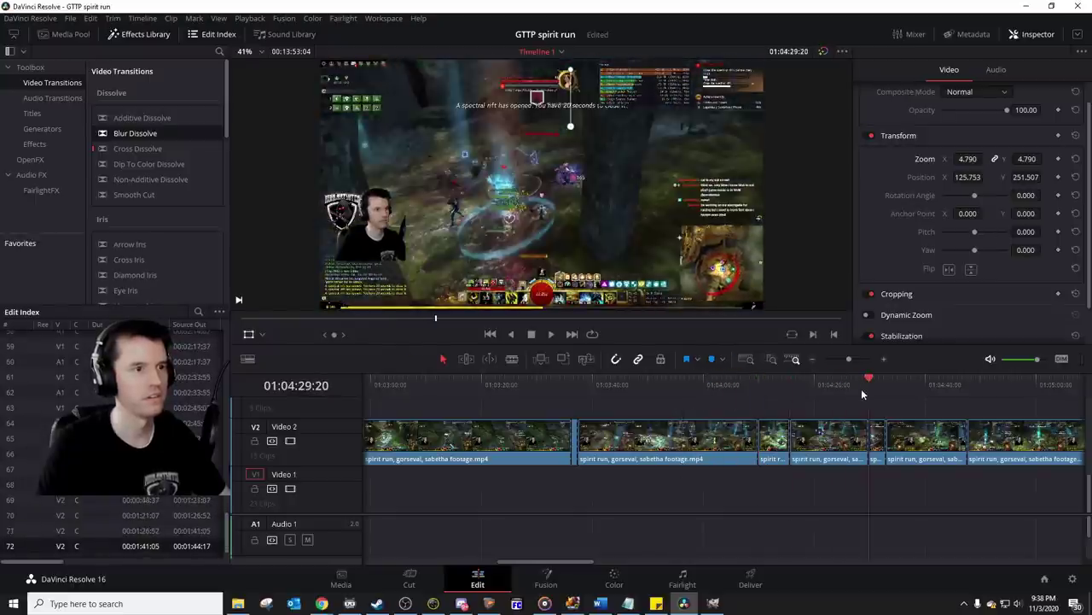
{"action": "scroll", "coordinate": [645, 398], "scroll_direction": "right", "scroll_amount": 5}
{"action": "left_click_drag", "start_coordinate": [646, 389], "coordinate": [911, 388]}
{"action": "scroll", "coordinate": [758, 392], "scroll_direction": "right", "scroll_amount": 5}
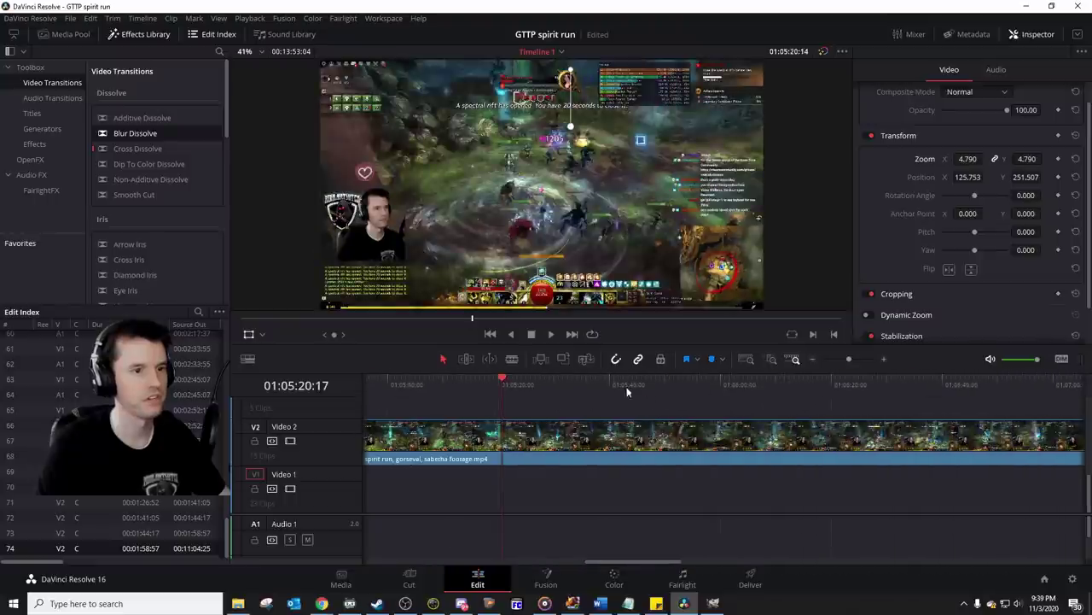
{"action": "left_click_drag", "start_coordinate": [629, 389], "coordinate": [945, 406]}
{"action": "scroll", "coordinate": [885, 433], "scroll_direction": "right", "scroll_amount": 6}
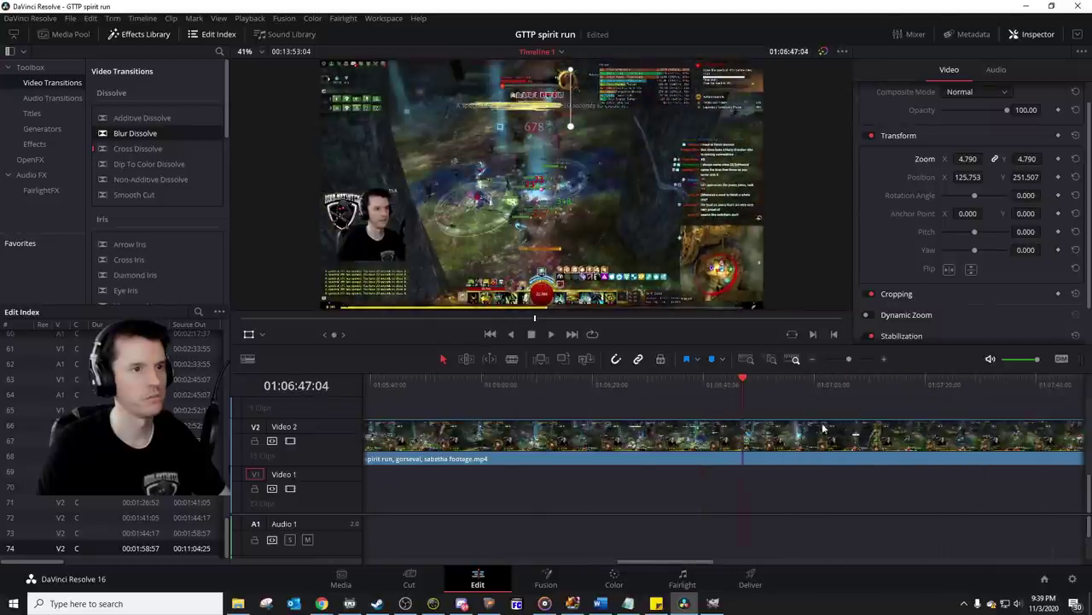
{"action": "left_click_drag", "start_coordinate": [637, 388], "coordinate": [608, 392]}
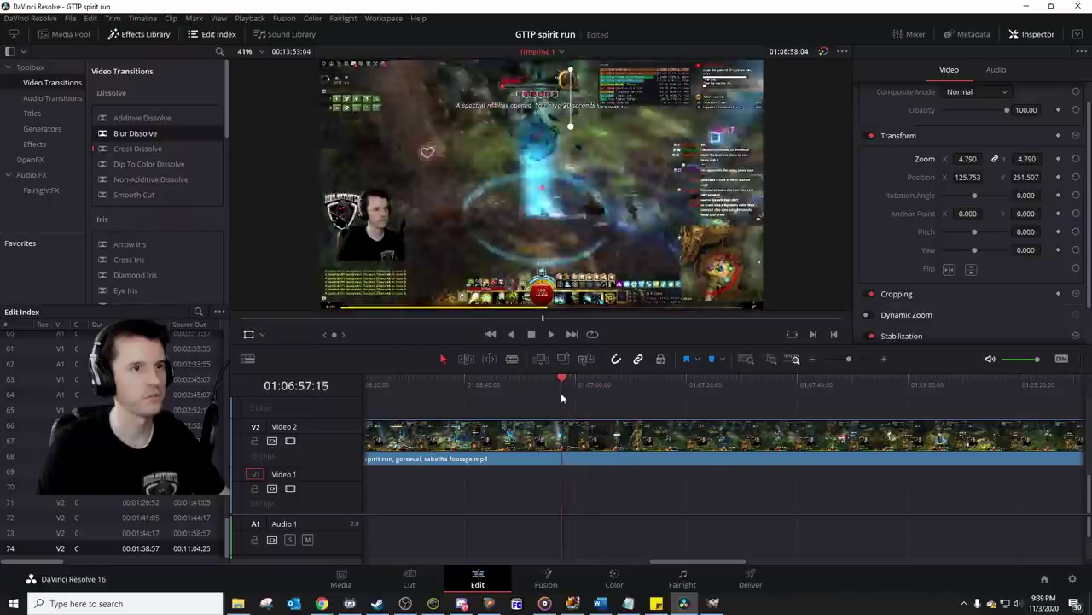
Step: Split the Video 2 gameplay footage at about 01:06:56 and at 01:07:00:05, and select the short piece between the cuts
{"action": "left_click", "coordinate": [554, 393]}
{"action": "key", "text": "ctrl+b"}
{"action": "left_click", "coordinate": [574, 387]}
{"action": "key", "text": "ctrl+b"}
{"action": "left_click", "coordinate": [564, 441]}
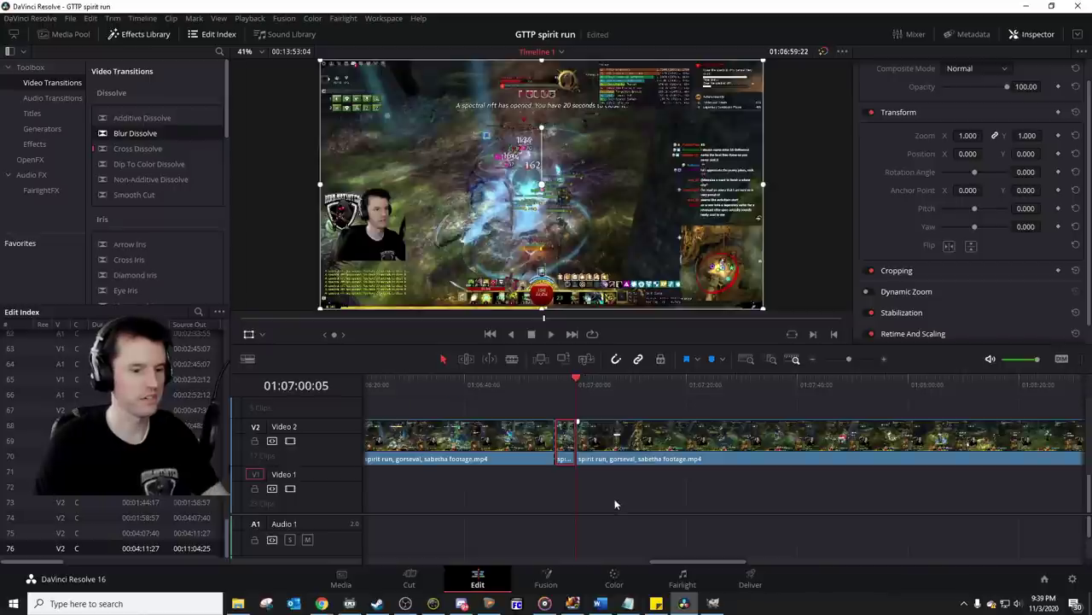
Step: Paste a copy of the rift segment onto Video 2 directly after the punched-in shot, at about 01:00:38, and play it back
{"action": "key", "text": "Home"}
{"action": "left_click", "coordinate": [569, 392]}
{"action": "key", "text": "space"}
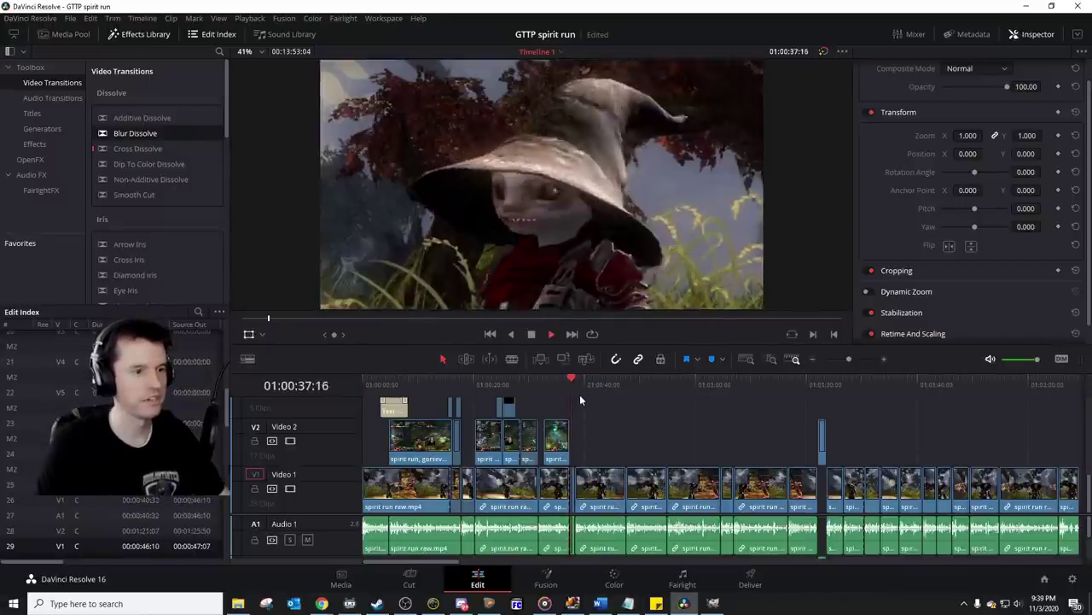
{"action": "left_click", "coordinate": [575, 390]}
{"action": "key", "text": "ctrl+v"}
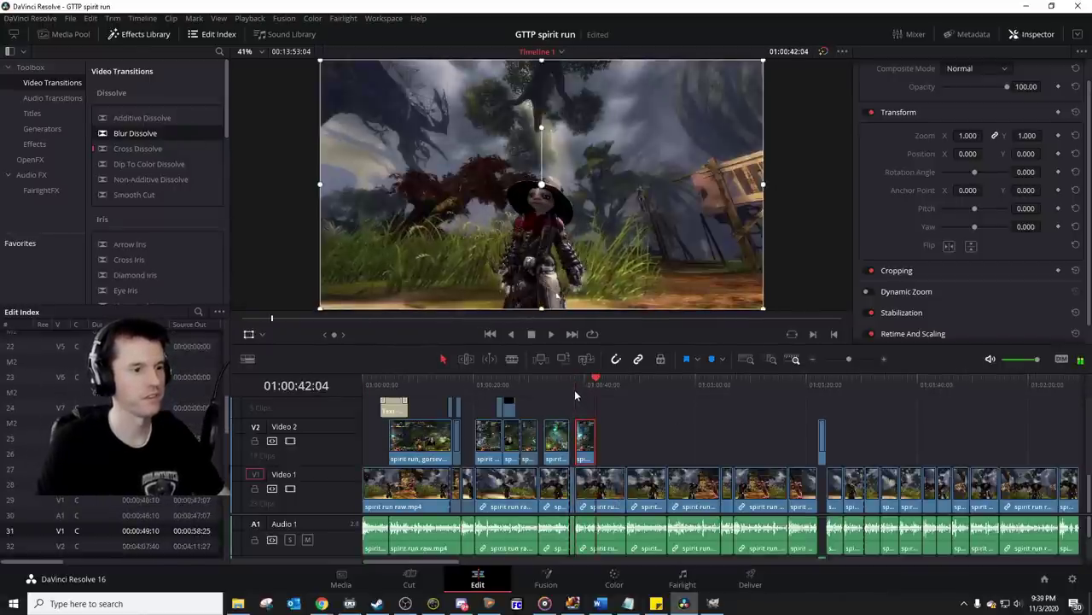
{"action": "left_click", "coordinate": [576, 390]}
{"action": "key", "text": "space"}
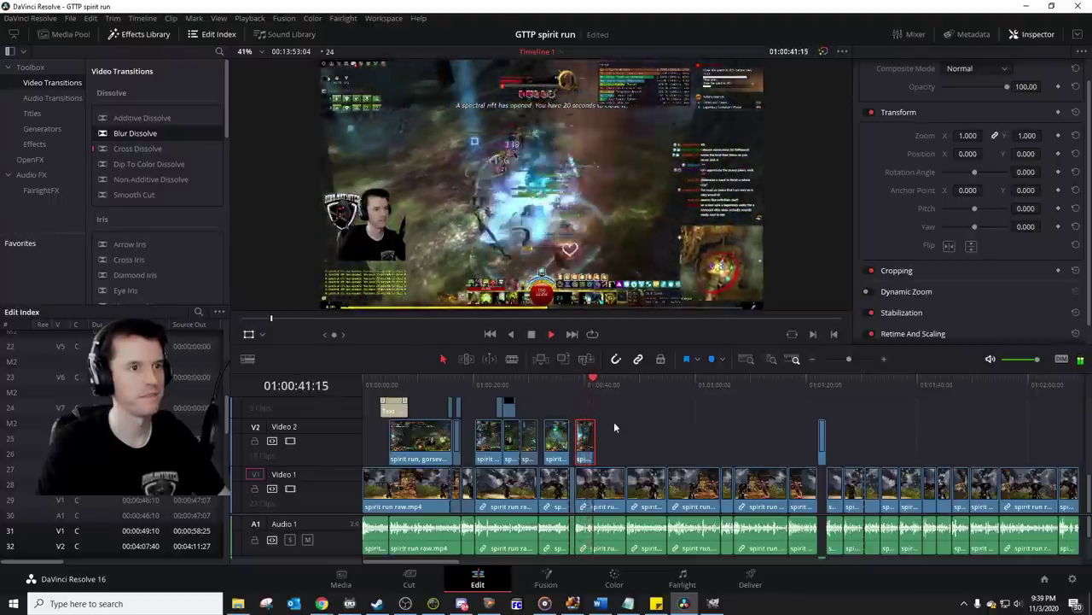
Step: Extend the end of the pasted rift clip on Video 2 to match the Video 1 clip beneath it, and play it back
{"action": "key", "text": "space"}
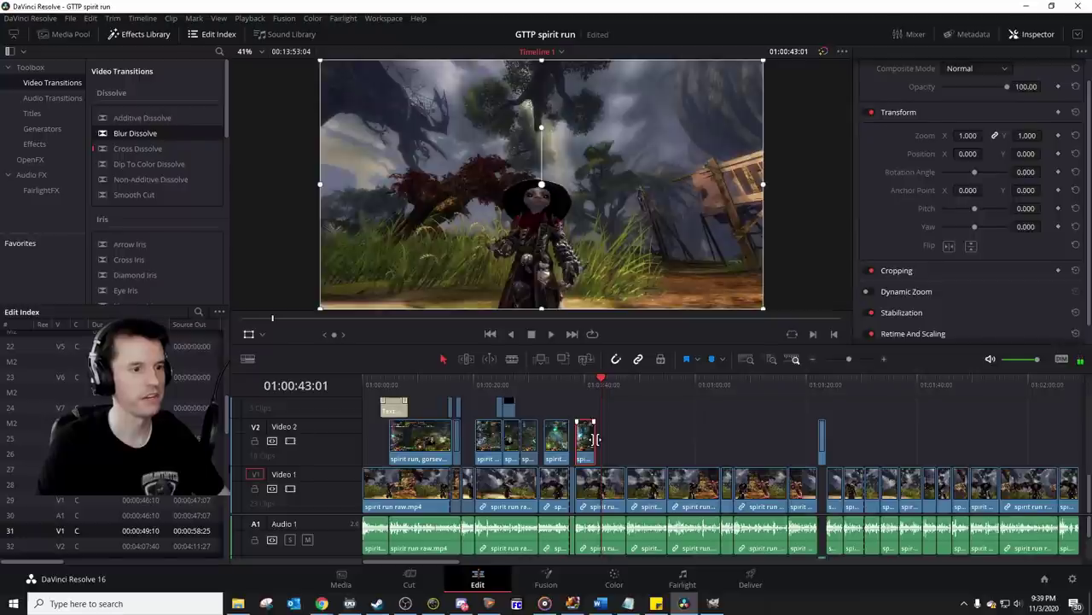
{"action": "left_click_drag", "start_coordinate": [595, 439], "coordinate": [628, 439]}
{"action": "left_click", "coordinate": [587, 392]}
{"action": "key", "text": "space"}
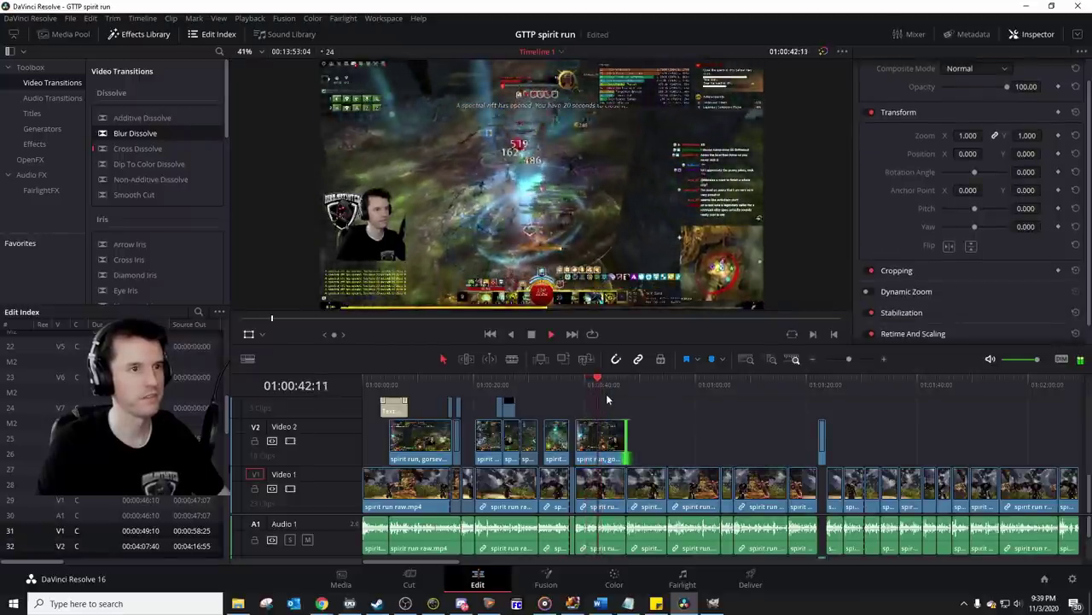
{"action": "key", "text": "space"}
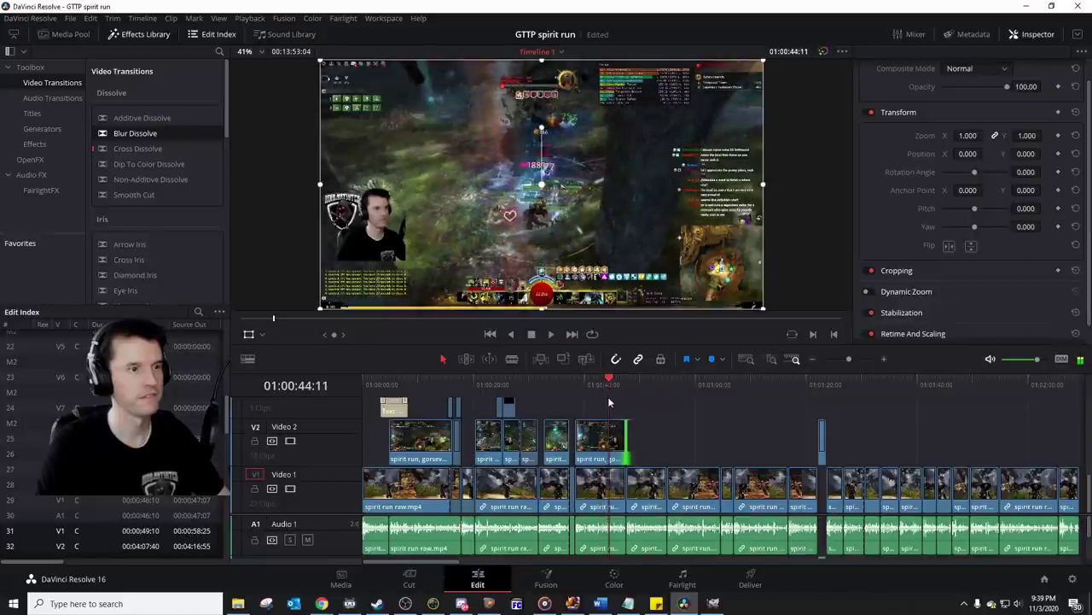
Step: Split the rift clip at 01:00:42:08, delete the part before the cut and move the remainder back to about 01:00:38
{"action": "left_click", "coordinate": [598, 390]}
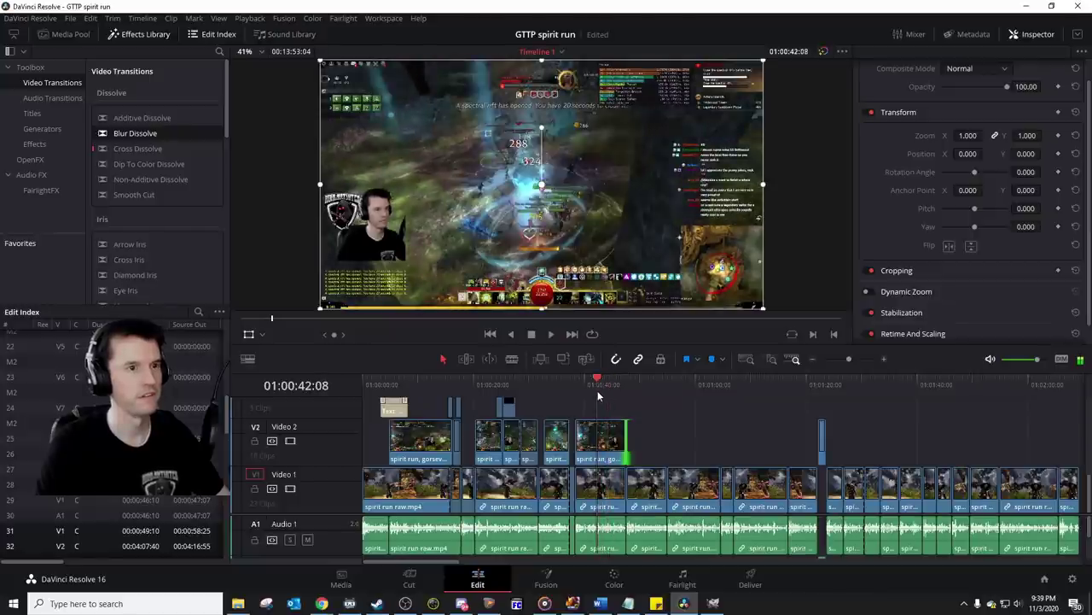
{"action": "left_click", "coordinate": [611, 438]}
{"action": "key", "text": "ctrl+b"}
{"action": "left_click", "coordinate": [587, 442]}
{"action": "key", "text": "BackSpace"}
{"action": "left_click_drag", "start_coordinate": [611, 441], "coordinate": [588, 441]}
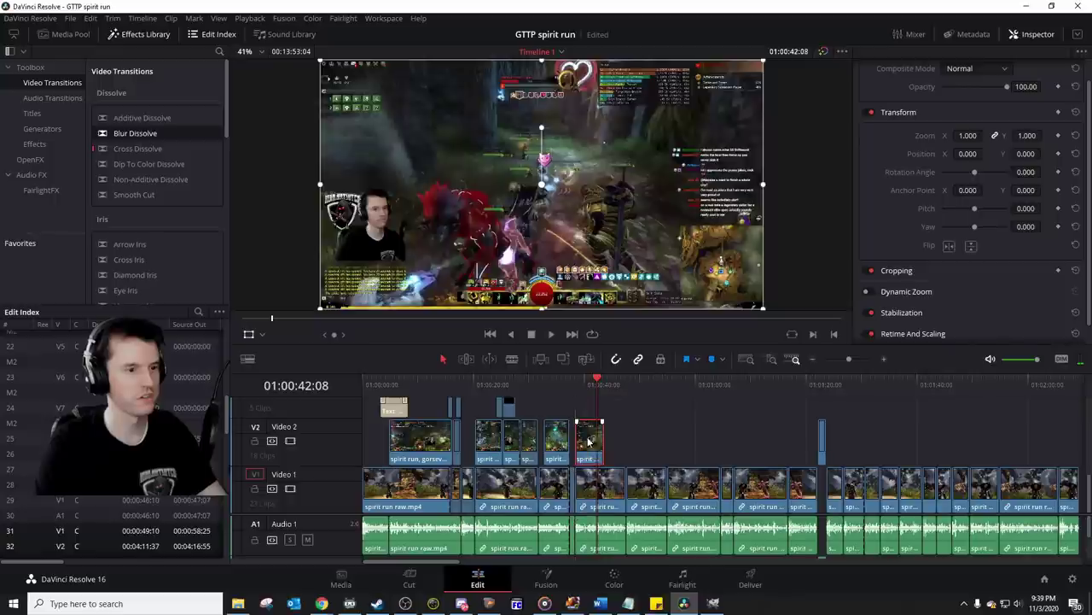
Step: Play the moved rift clip from its start and split it at 01:00:39:07
{"action": "left_click", "coordinate": [576, 390]}
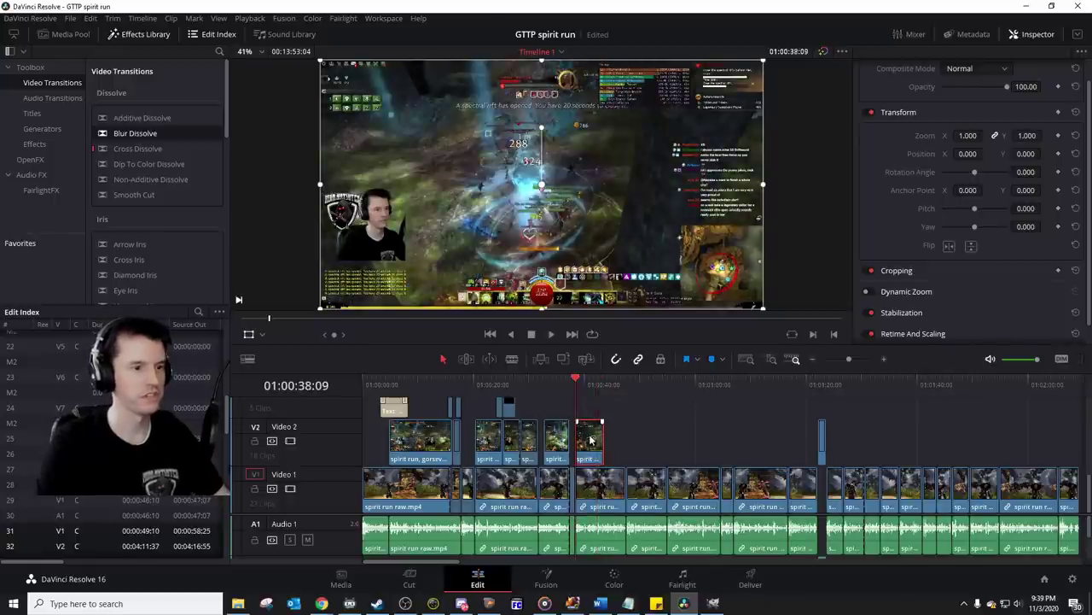
{"action": "key", "text": "space"}
{"action": "key", "text": "space"}
{"action": "key", "text": "ctrl+b"}
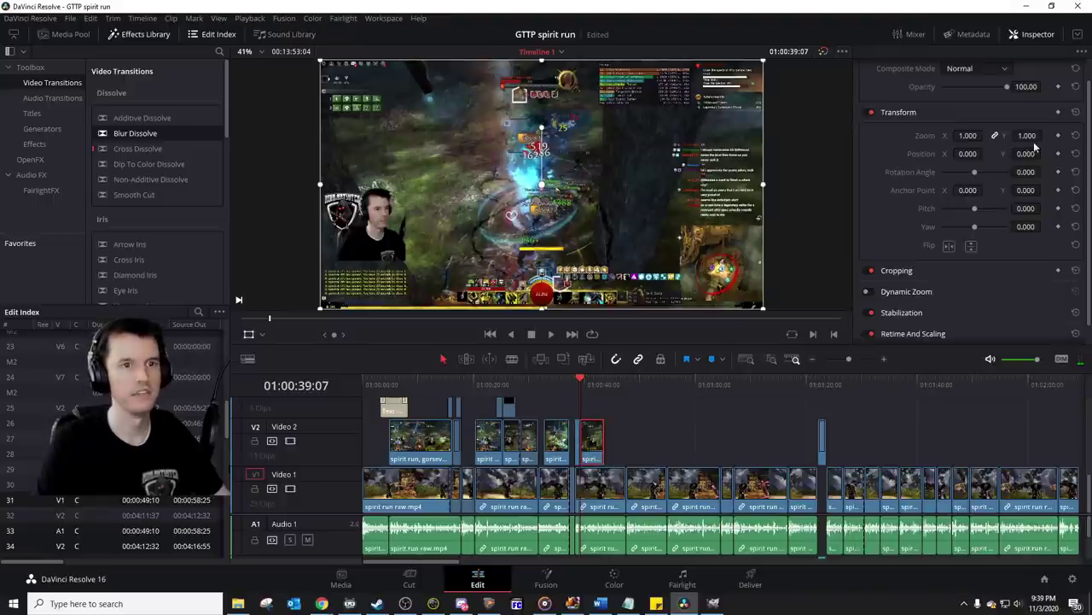
Step: Punch in on the second rift piece with zoom 2.820 and position X -1693.97, Y -966.575, framing the spectral rift objective text
{"action": "left_click_drag", "start_coordinate": [968, 136], "coordinate": [1054, 136]}
{"action": "left_click_drag", "start_coordinate": [742, 178], "coordinate": [461, 277]}
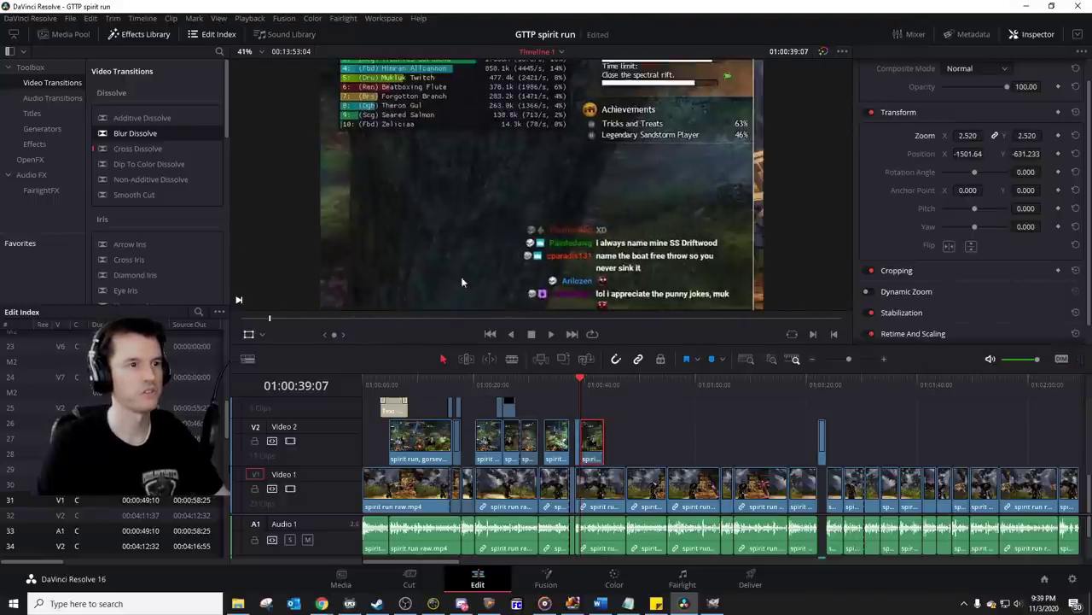
{"action": "left_click_drag", "start_coordinate": [589, 190], "coordinate": [606, 216]}
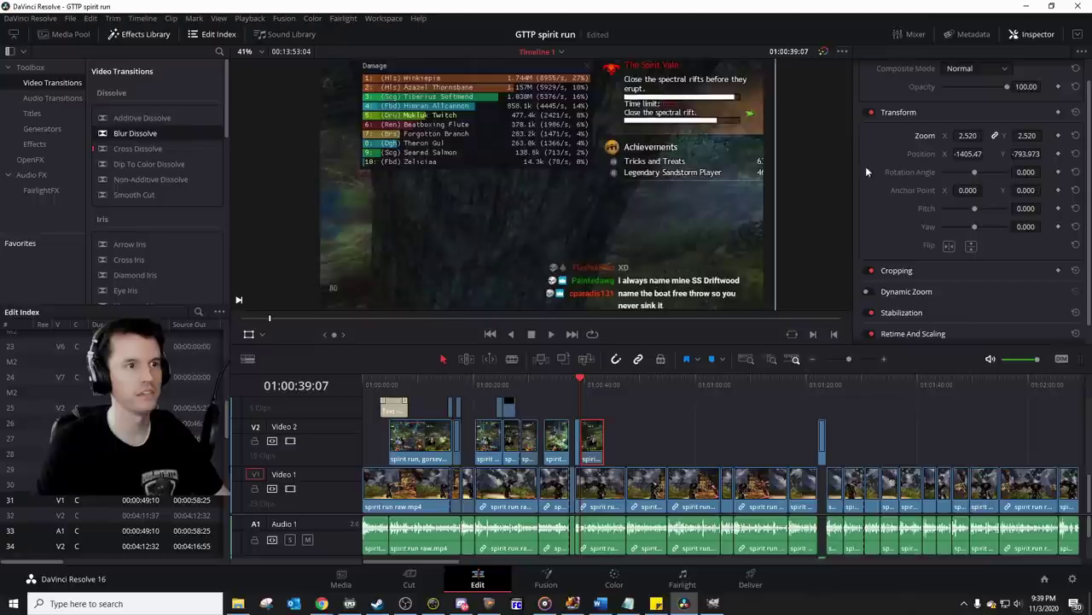
{"action": "left_click_drag", "start_coordinate": [1028, 135], "coordinate": [1045, 135]}
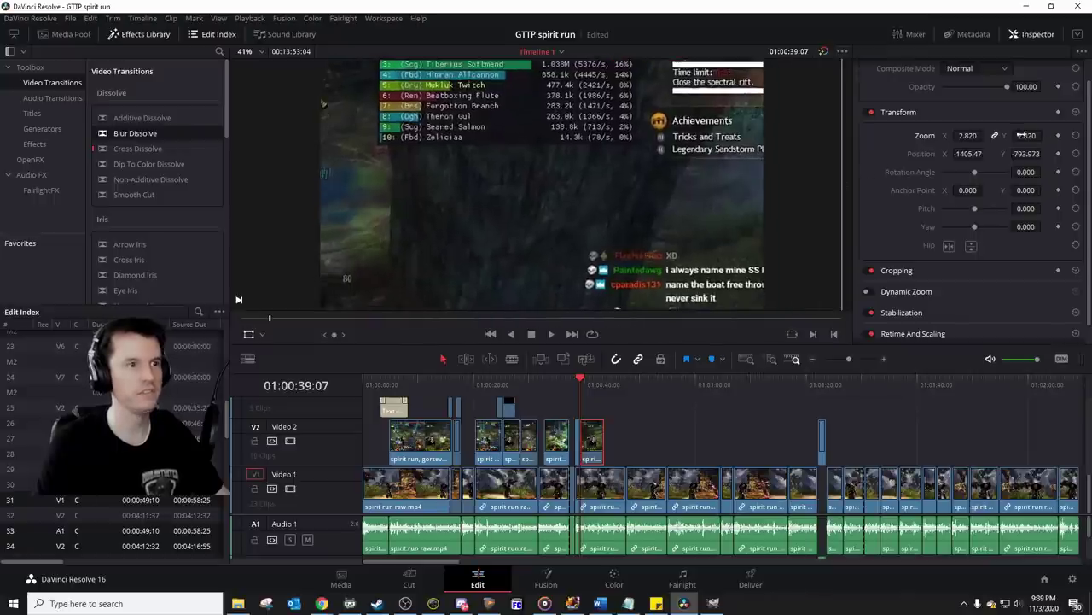
{"action": "left_click_drag", "start_coordinate": [724, 134], "coordinate": [659, 171]}
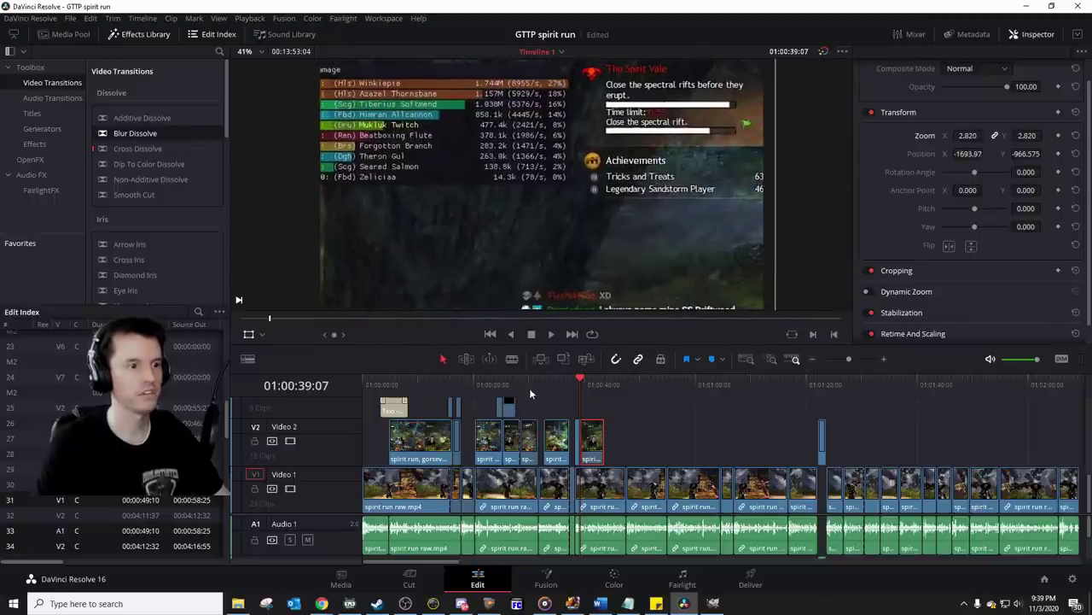
Step: Place a copy of the Video 3 arrow clip above the punched-in rift piece, starting at the cut at about 01:00:39:09
{"action": "left_click_drag", "start_coordinate": [1091, 493], "coordinate": [1091, 469]}
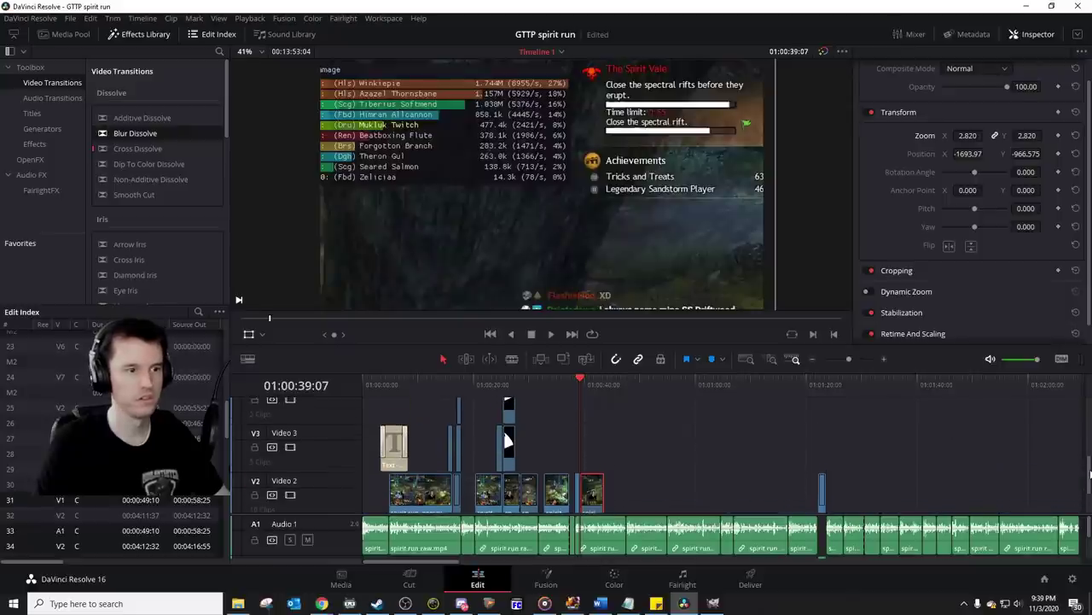
{"action": "left_click_drag", "start_coordinate": [509, 454], "coordinate": [595, 454]}
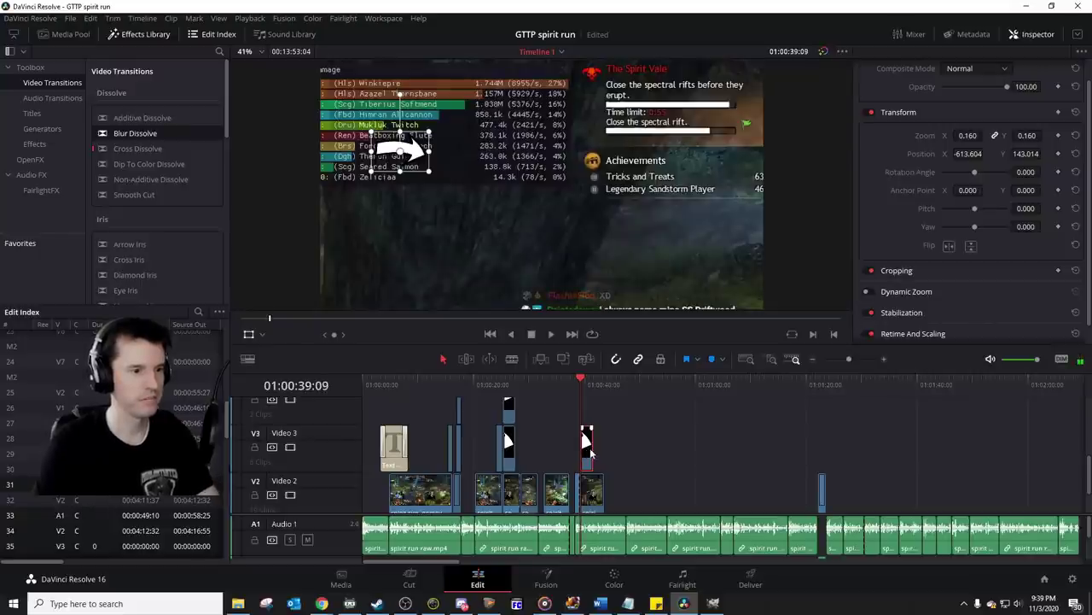
{"action": "left_click_drag", "start_coordinate": [851, 358], "coordinate": [859, 359]}
{"action": "left_click_drag", "start_coordinate": [763, 460], "coordinate": [766, 460]}
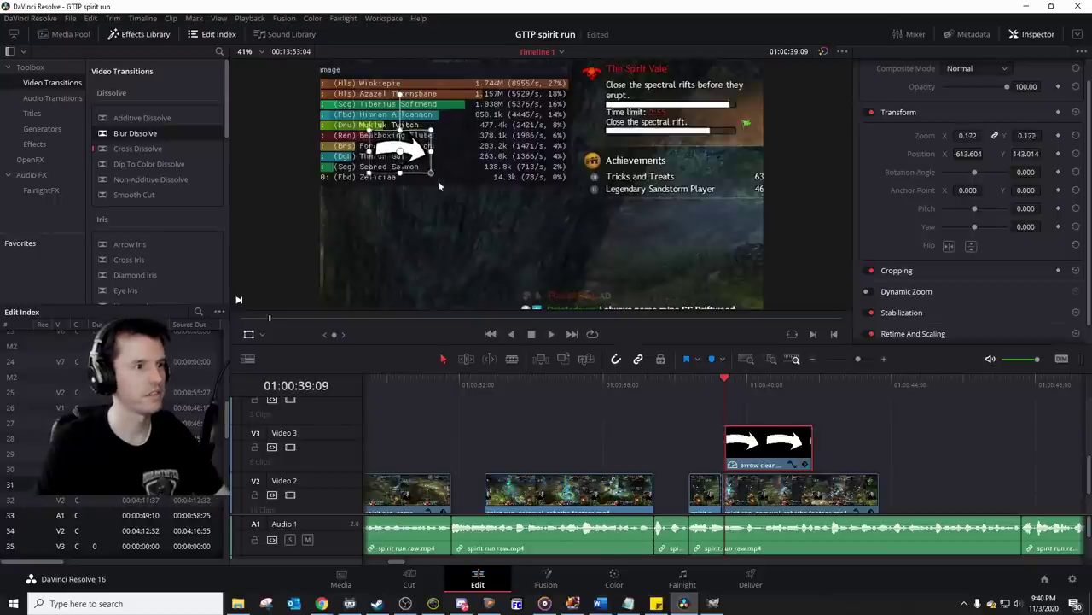
Step: Enlarge the arrow overlay to a 0.406 zoom, rotate it 31.9 degrees and place it pointing at the Spirit Vale objectives
{"action": "left_click_drag", "start_coordinate": [431, 172], "coordinate": [557, 183]}
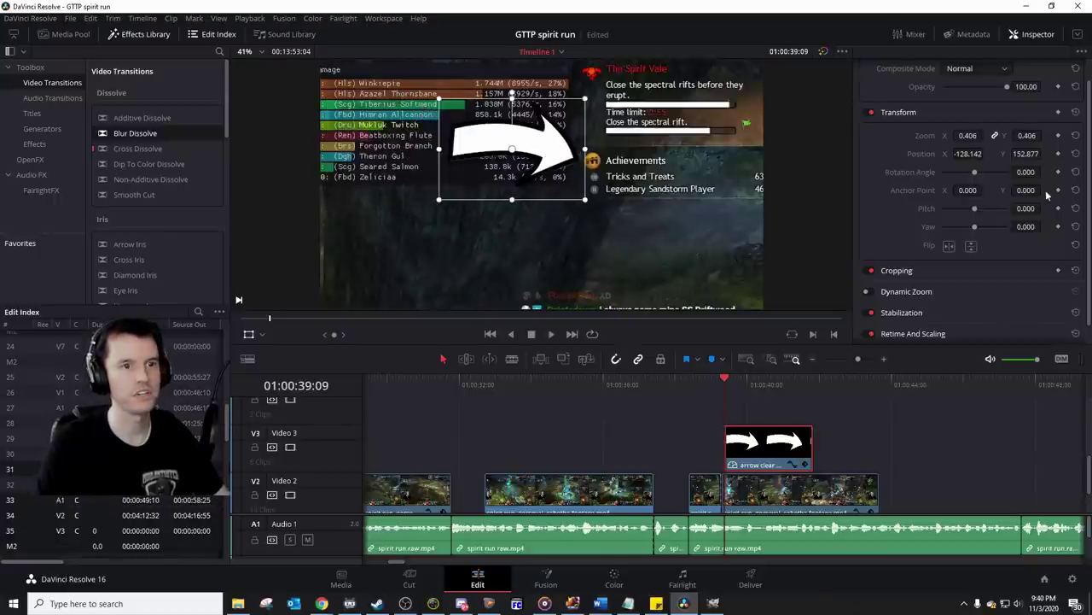
{"action": "left_click_drag", "start_coordinate": [1030, 171], "coordinate": [1044, 171]}
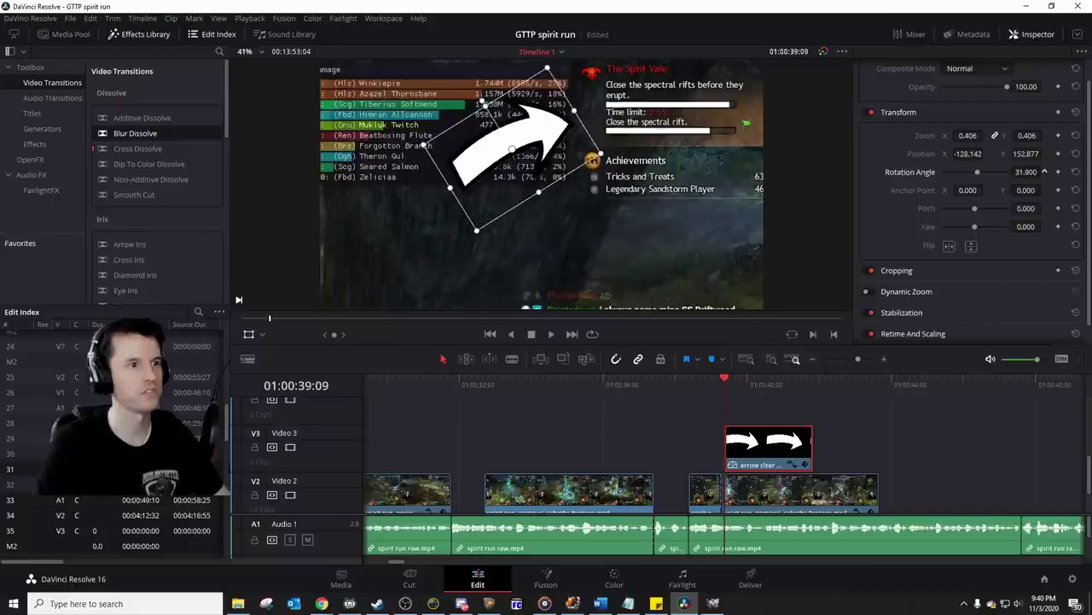
{"action": "left_click_drag", "start_coordinate": [577, 149], "coordinate": [587, 133]}
Step: Trim the Video 3 arrow clip and the Video 2 clip beneath it to end at 01:00:41:00
{"action": "key", "text": "space"}
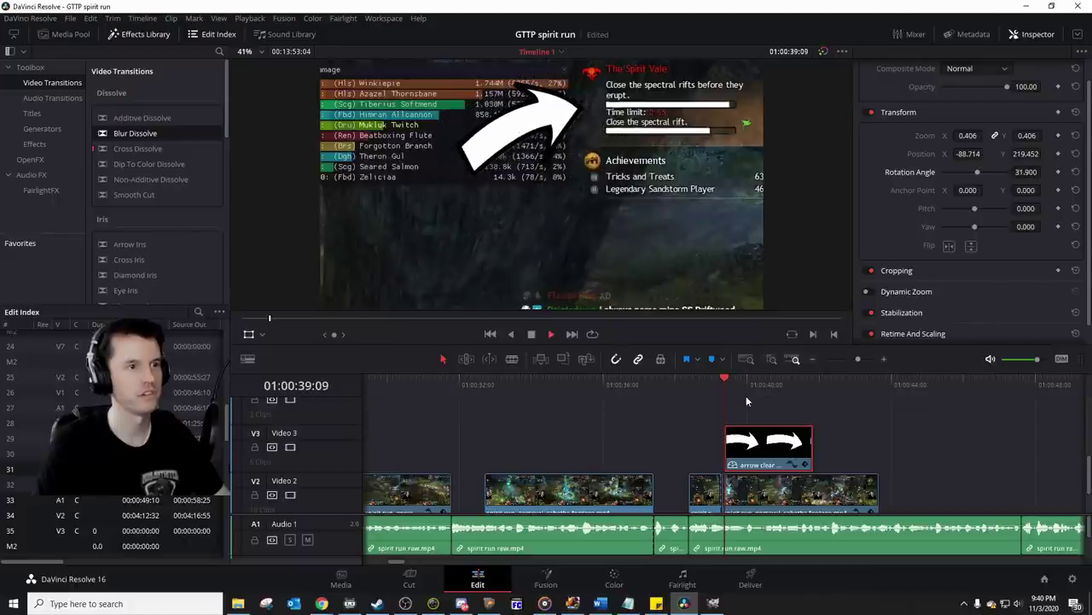
{"action": "key", "text": "space"}
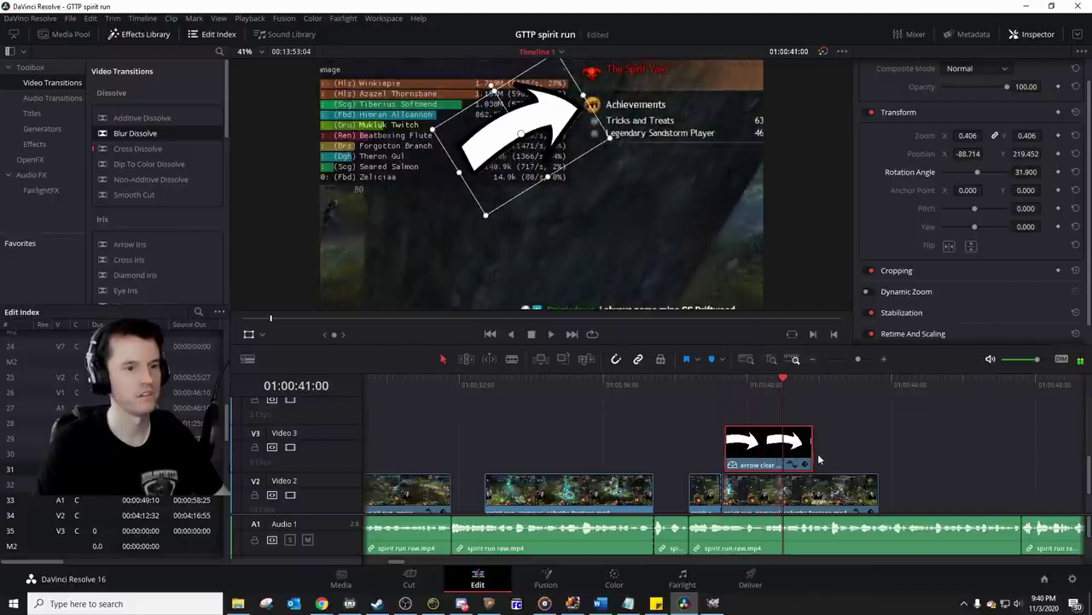
{"action": "left_click_drag", "start_coordinate": [812, 452], "coordinate": [784, 453]}
{"action": "left_click", "coordinate": [862, 499]}
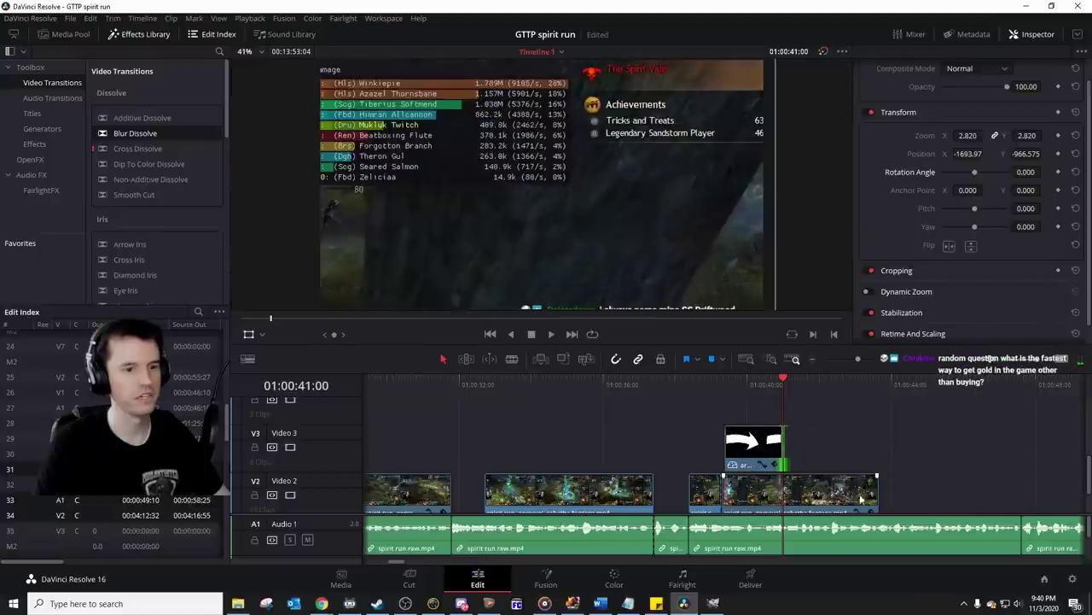
{"action": "left_click_drag", "start_coordinate": [881, 492], "coordinate": [783, 492]}
Step: Replay the arrow section, then shorten the arrow clip and the Video 2 clip beneath it to end at 01:00:40:12
{"action": "left_click", "coordinate": [654, 386]}
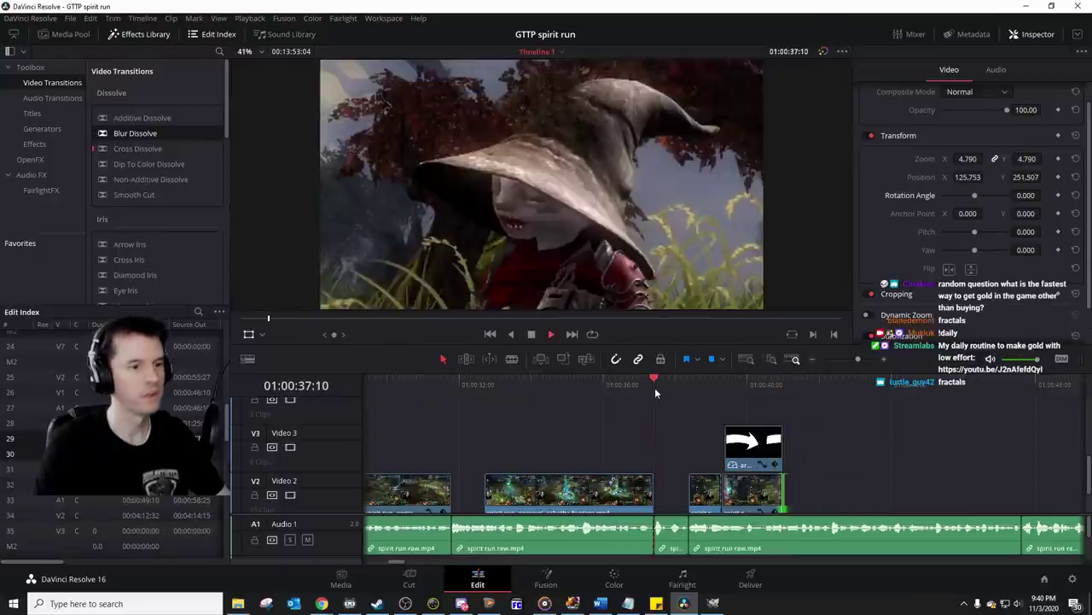
{"action": "key", "text": "space"}
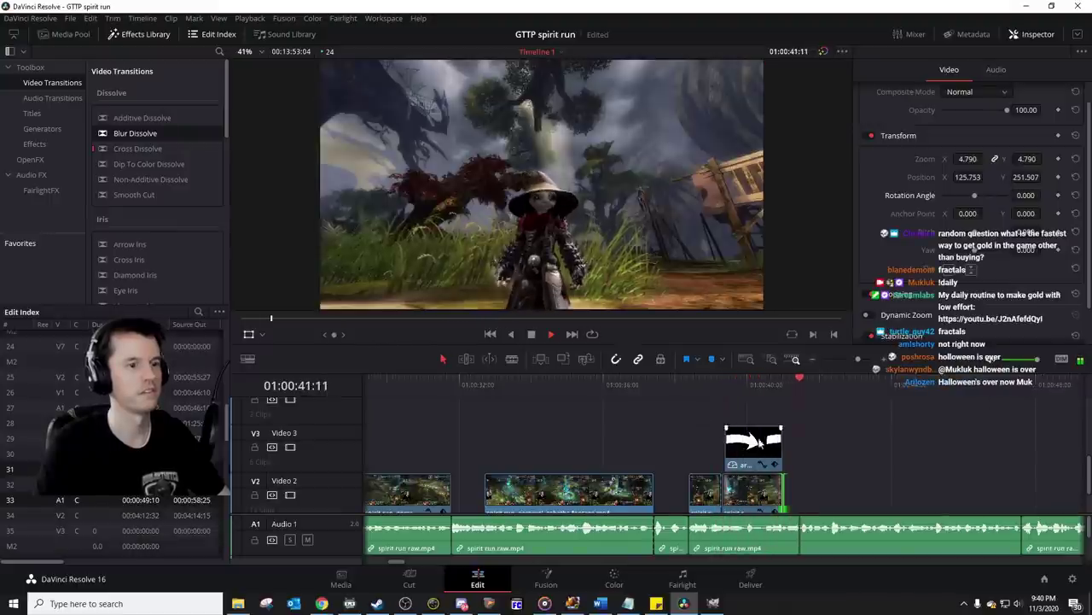
{"action": "left_click_drag", "start_coordinate": [714, 387], "coordinate": [731, 391]}
{"action": "left_click_drag", "start_coordinate": [747, 446], "coordinate": [731, 446]}
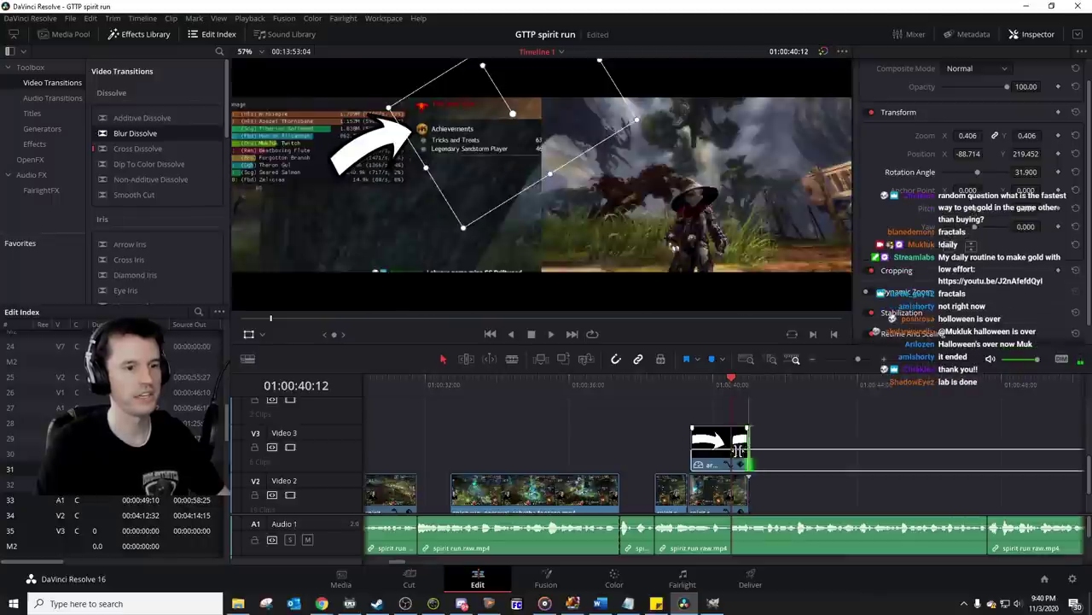
{"action": "left_click_drag", "start_coordinate": [749, 485], "coordinate": [732, 487]}
Step: Isolate the run after the spirits retreat by splitting the long Video 2 gameplay clip at 01:07:14:03 and 01:07:07:22
{"action": "left_click", "coordinate": [843, 358]}
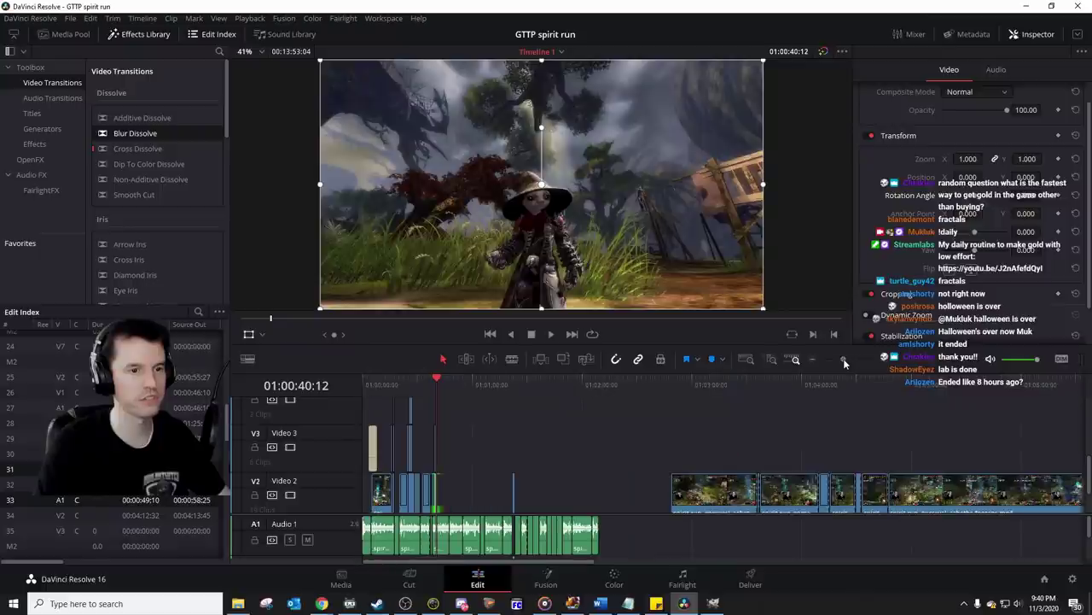
{"action": "scroll", "coordinate": [770, 427], "scroll_direction": "right", "scroll_amount": 5}
{"action": "left_click", "coordinate": [666, 391]}
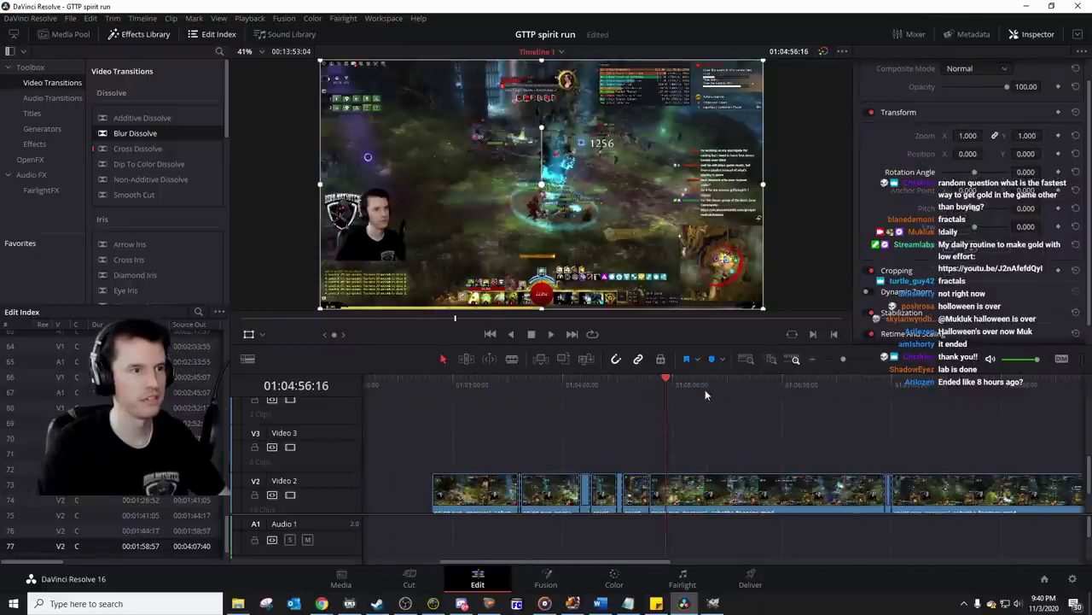
{"action": "left_click_drag", "start_coordinate": [717, 391], "coordinate": [918, 386]}
{"action": "scroll", "coordinate": [871, 415], "scroll_direction": "right", "scroll_amount": 4}
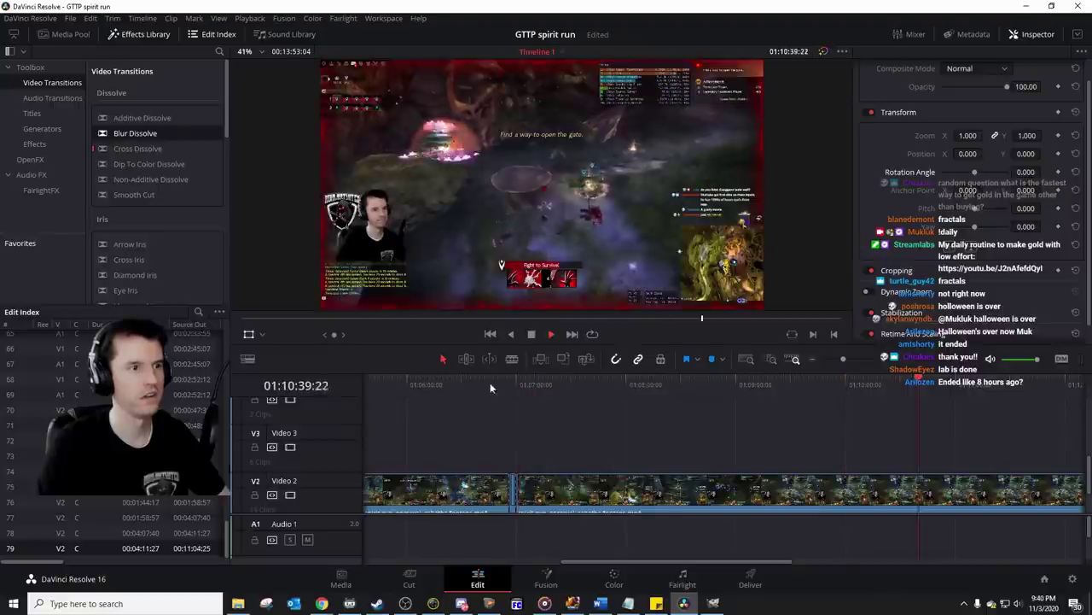
{"action": "left_click_drag", "start_coordinate": [524, 389], "coordinate": [549, 387]}
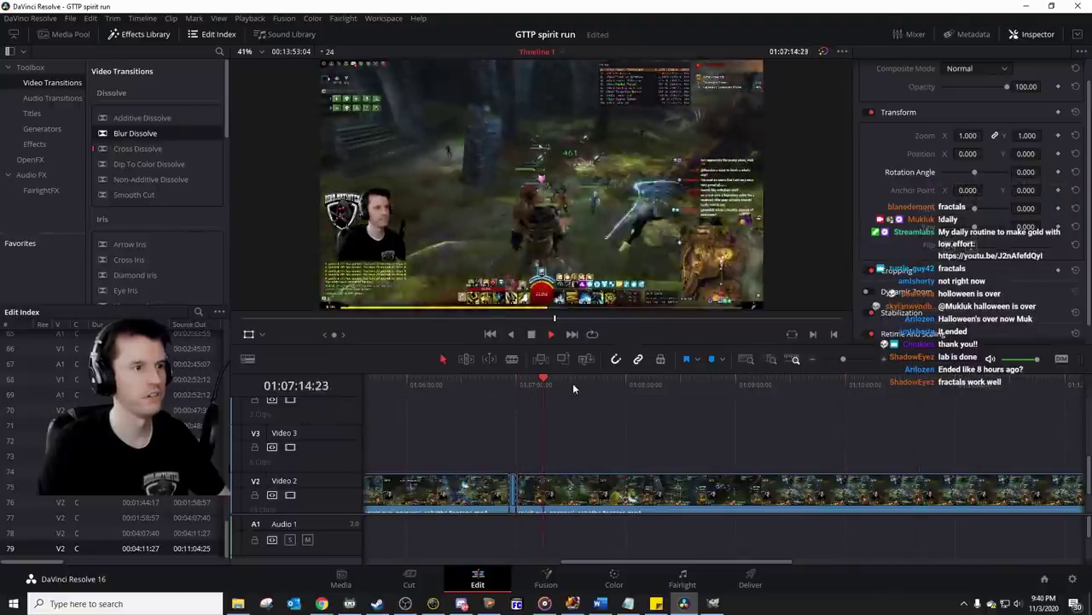
{"action": "left_click", "coordinate": [530, 384]}
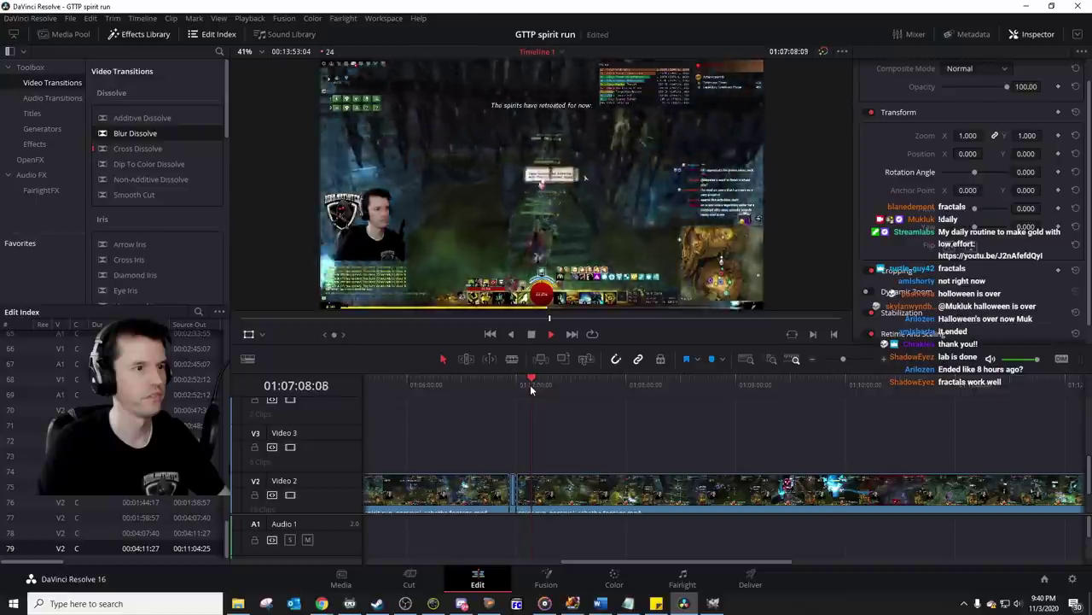
{"action": "left_click_drag", "start_coordinate": [530, 384], "coordinate": [541, 387]}
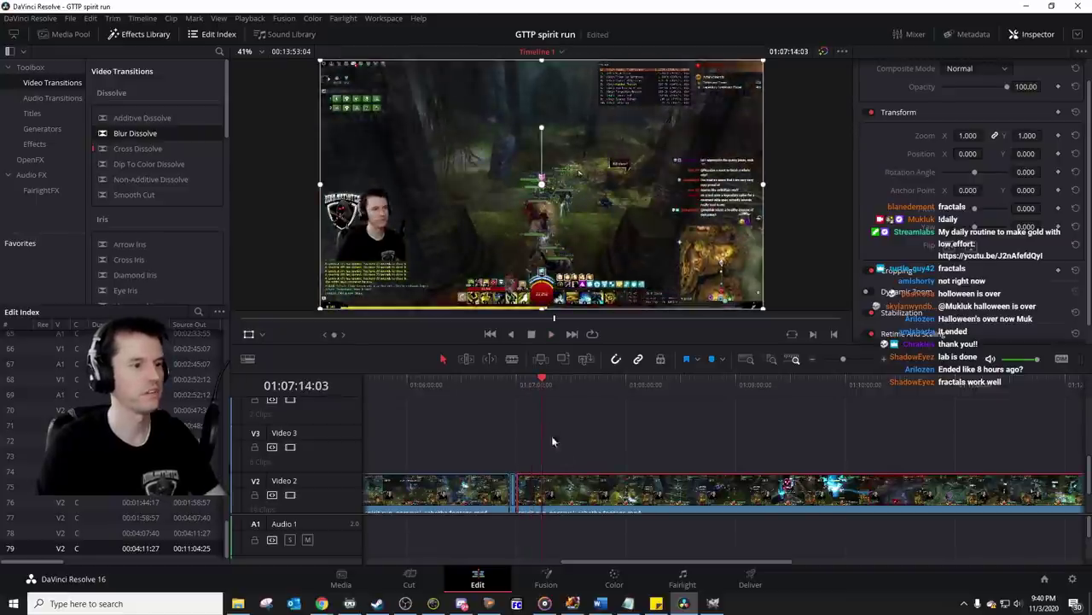
{"action": "key", "text": "ctrl+b"}
{"action": "left_click", "coordinate": [530, 386]}
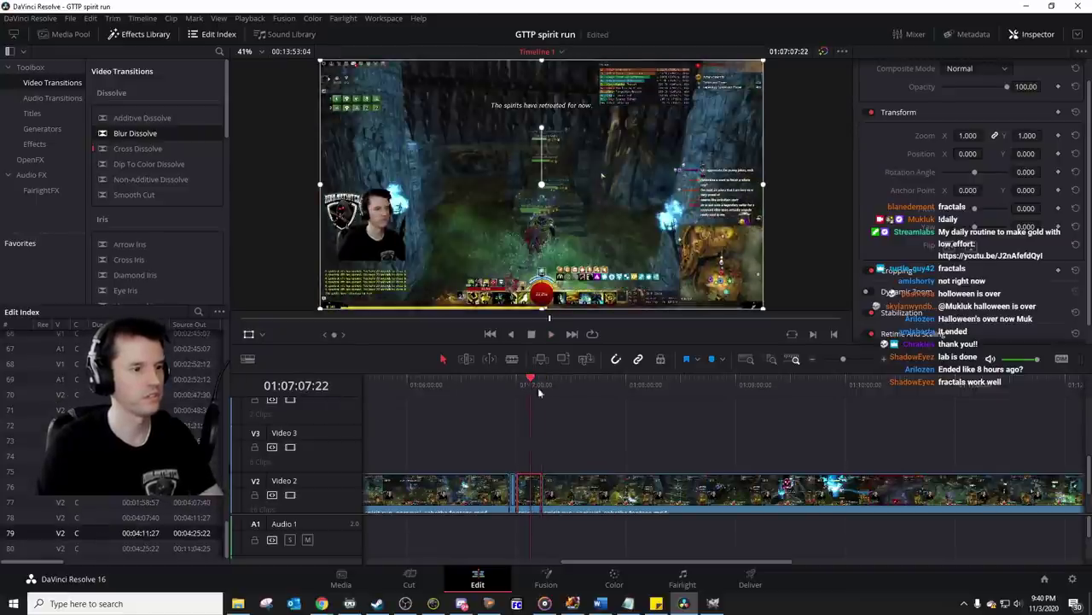
{"action": "key", "text": "ctrl+b"}
Step: Paste the isolated gameplay segment on Video 2 at 01:00:40:12, directly after the arrow section
{"action": "key", "text": "Home"}
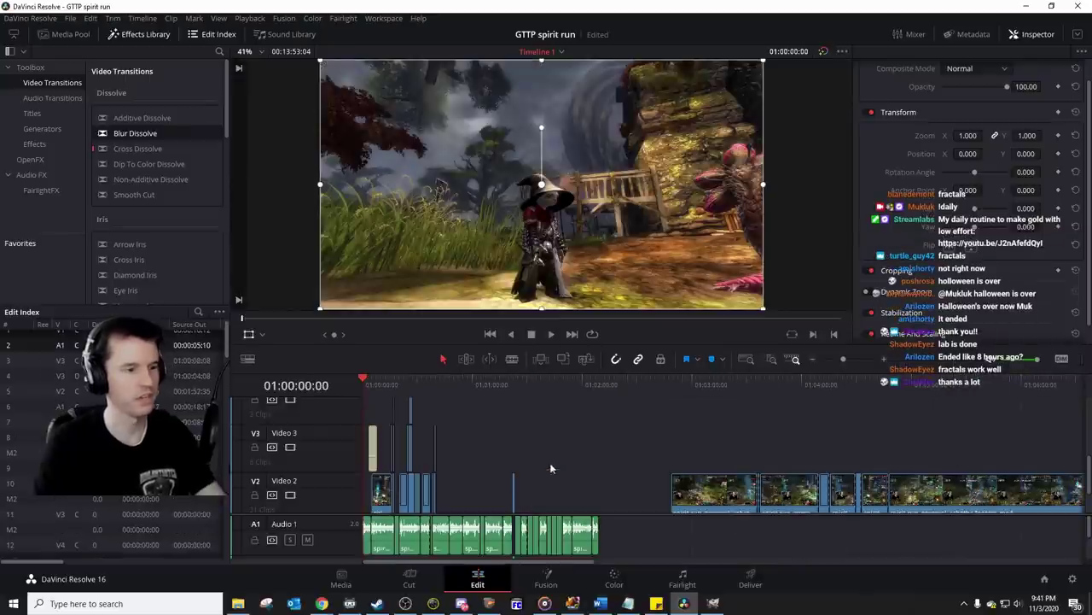
{"action": "left_click", "coordinate": [439, 385]}
{"action": "left_click_drag", "start_coordinate": [845, 359], "coordinate": [859, 362]}
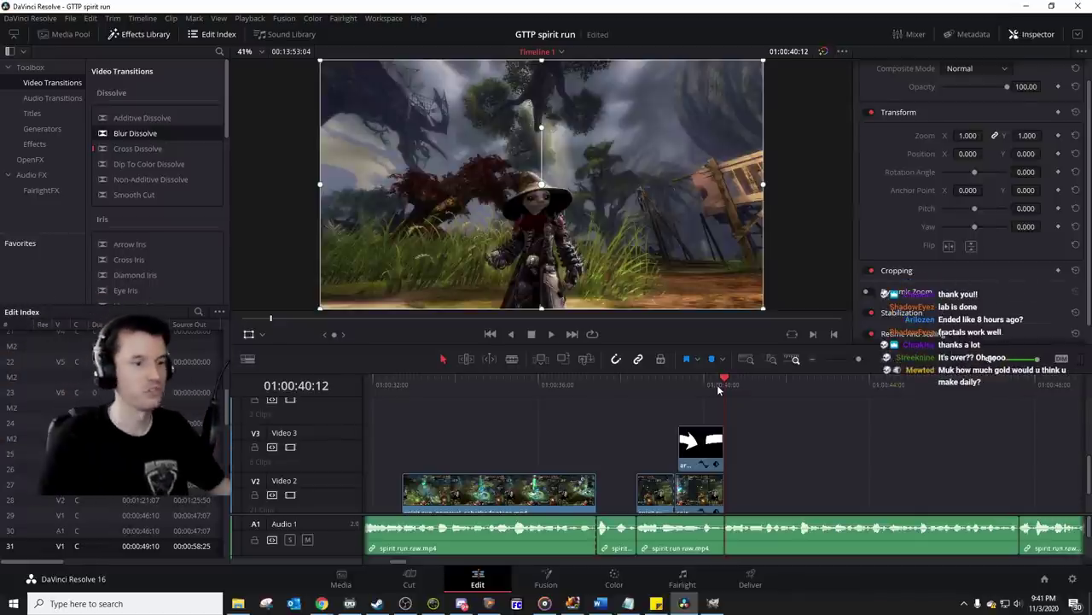
{"action": "key", "text": "ctrl+v"}
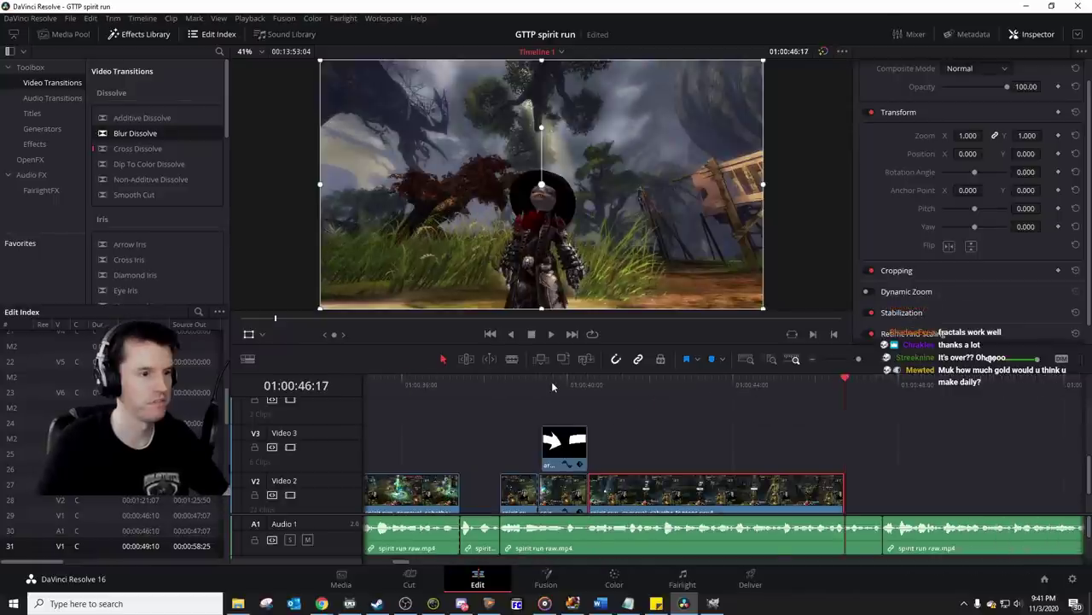
Step: Cut away the pasted clip's footage before 01:00:46:02 and move the remaining piece to start at 01:00:40:12
{"action": "left_click", "coordinate": [551, 381]}
{"action": "key", "text": "space"}
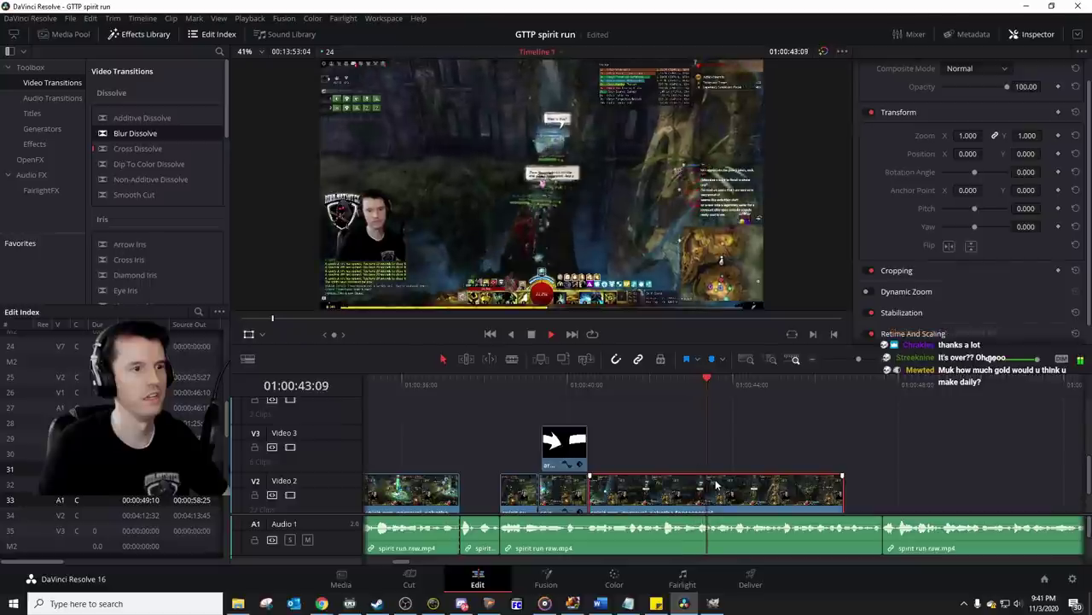
{"action": "key", "text": "space"}
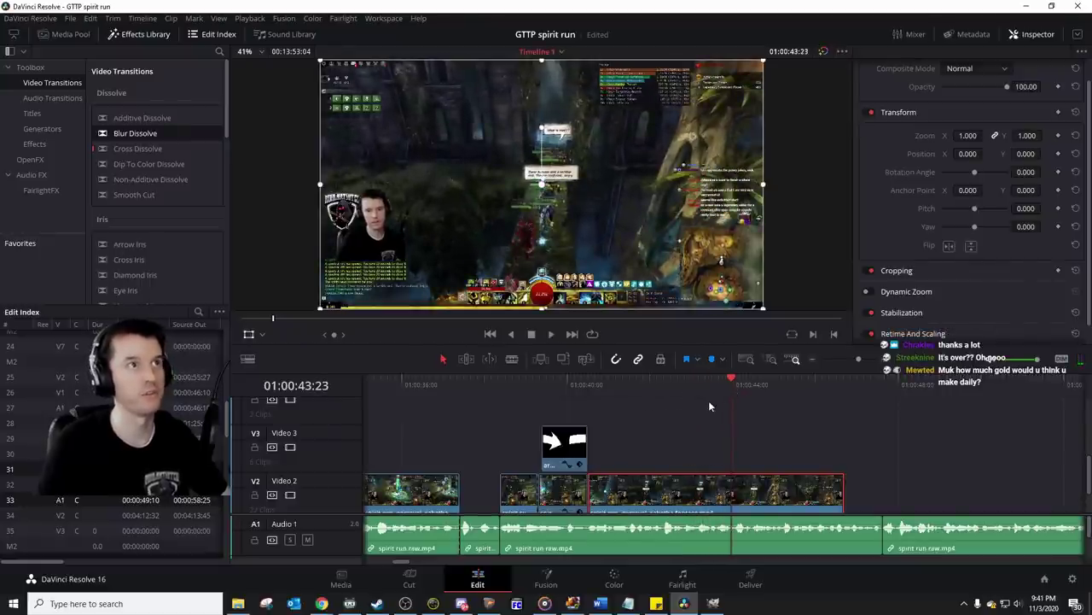
{"action": "key", "text": "space"}
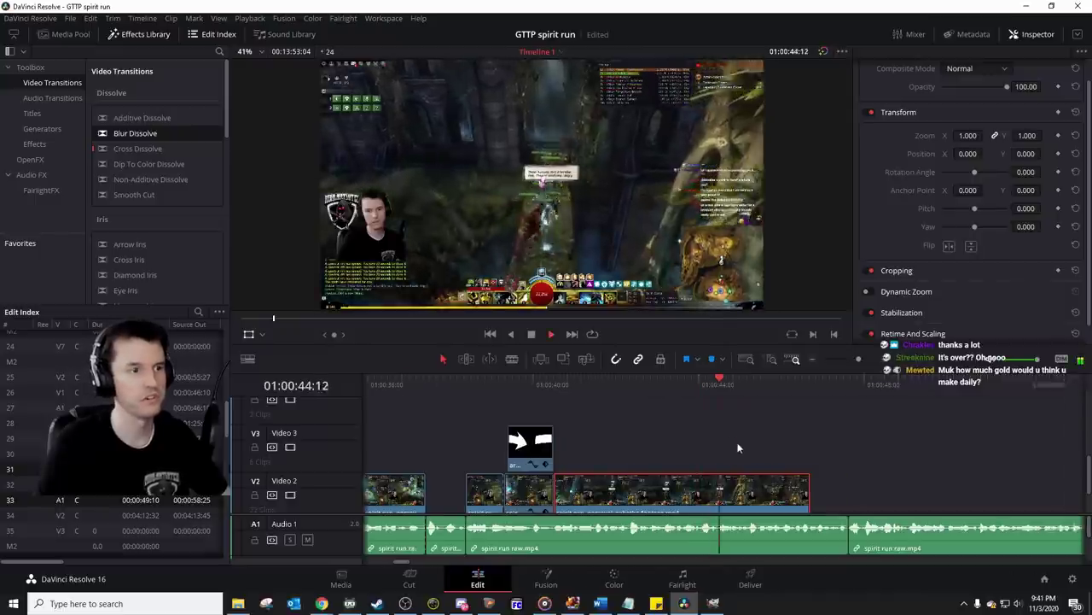
{"action": "key", "text": "space"}
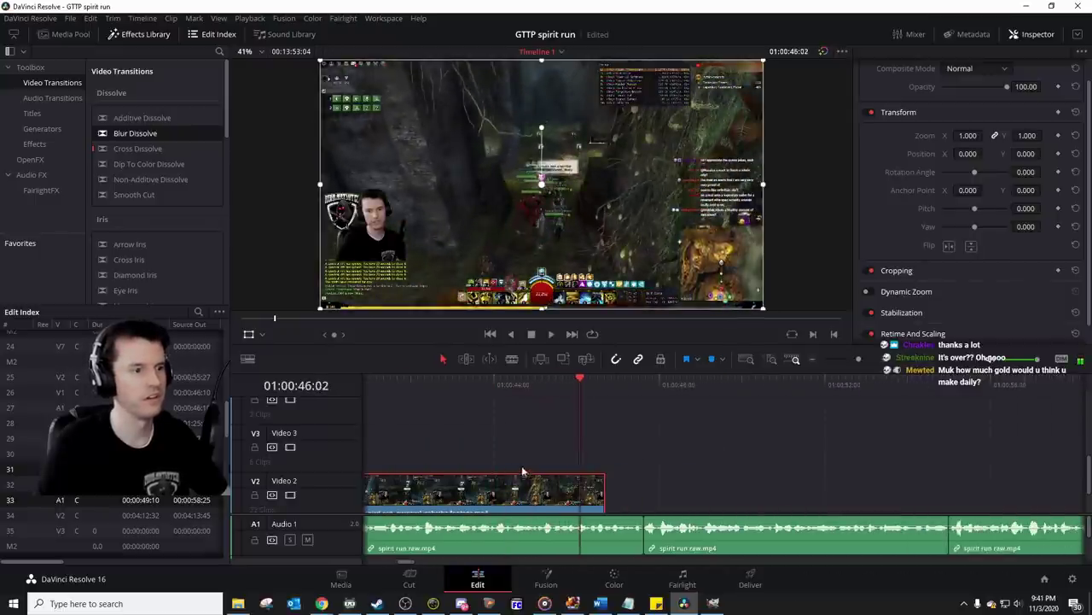
{"action": "key", "text": "ctrl+b"}
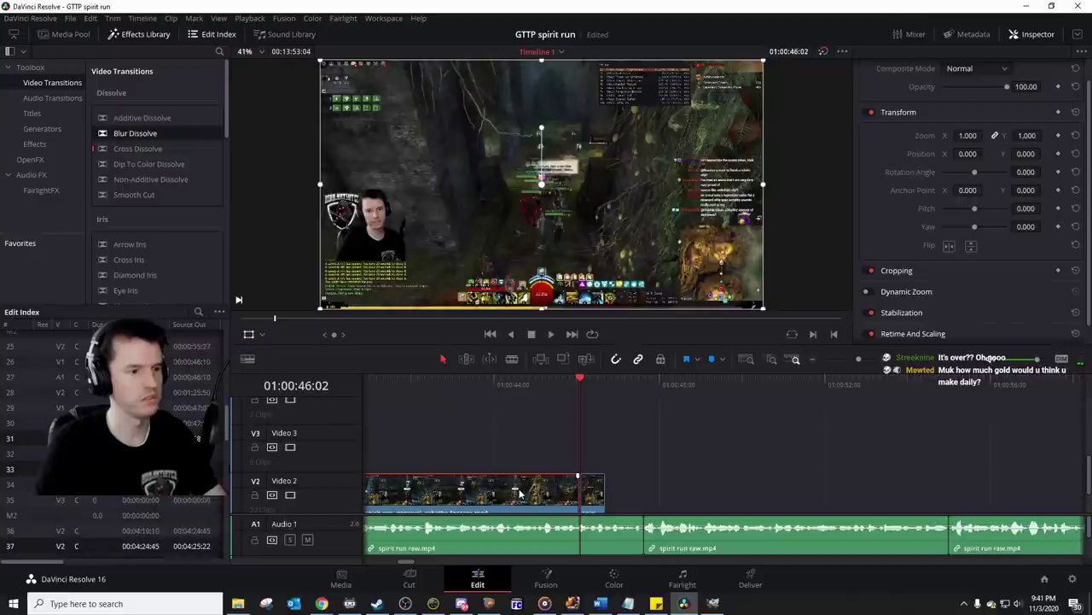
{"action": "key", "text": "BackSpace"}
{"action": "left_click_drag", "start_coordinate": [767, 495], "coordinate": [538, 490]}
Step: Play from the moved clip's start and extend its end to about 01:00:42
{"action": "left_click", "coordinate": [520, 388]}
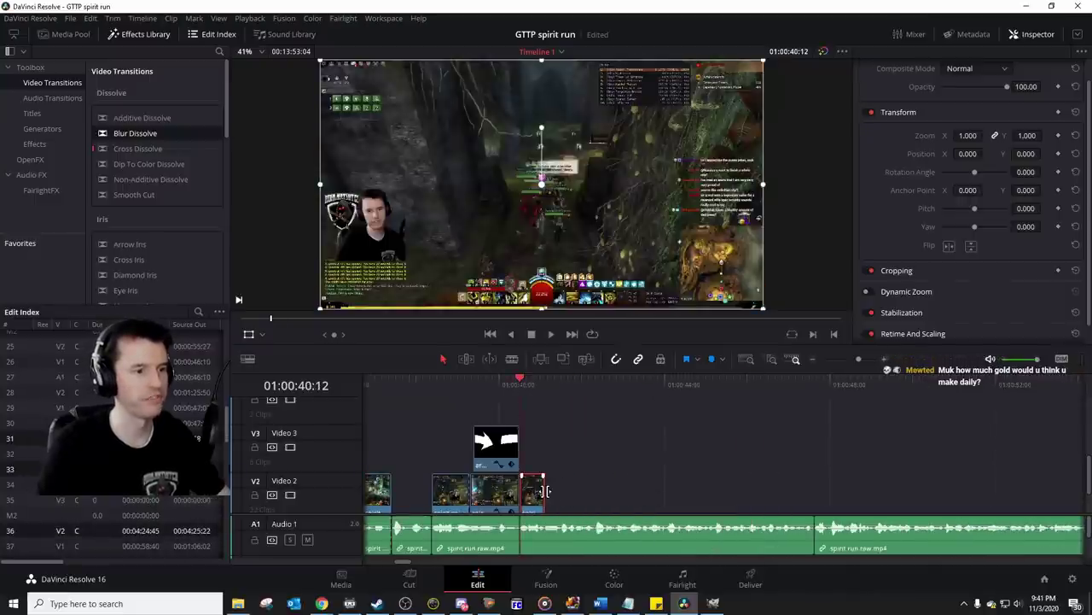
{"action": "key", "text": "space"}
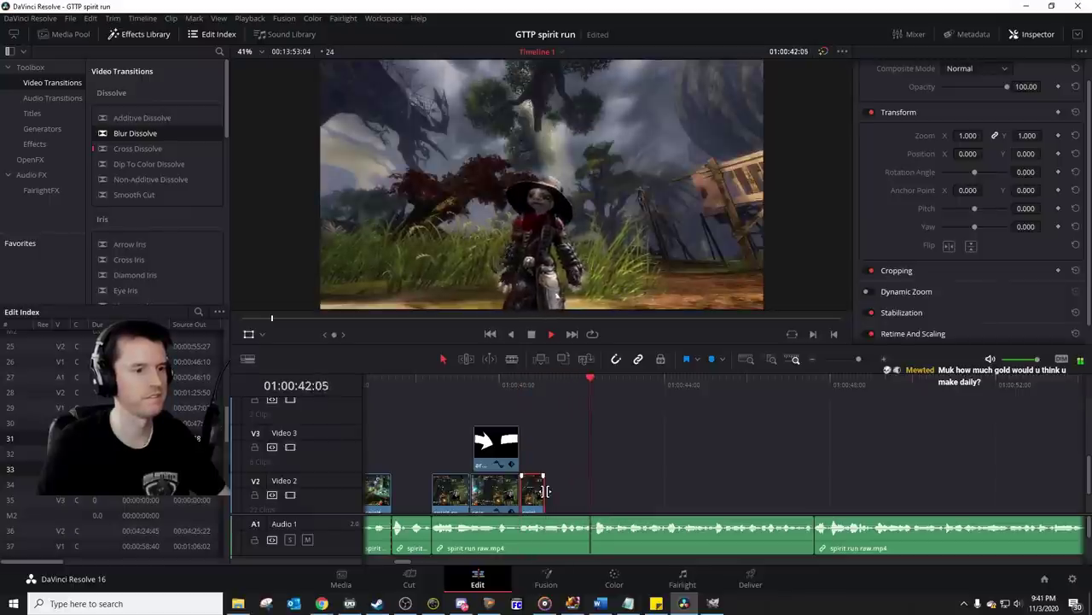
{"action": "left_click_drag", "start_coordinate": [545, 491], "coordinate": [595, 489]}
Step: Show the retime controls on the Video 2 clip starting at 01:00:40:12 and change its speed to 400%
{"action": "left_click", "coordinate": [520, 384]}
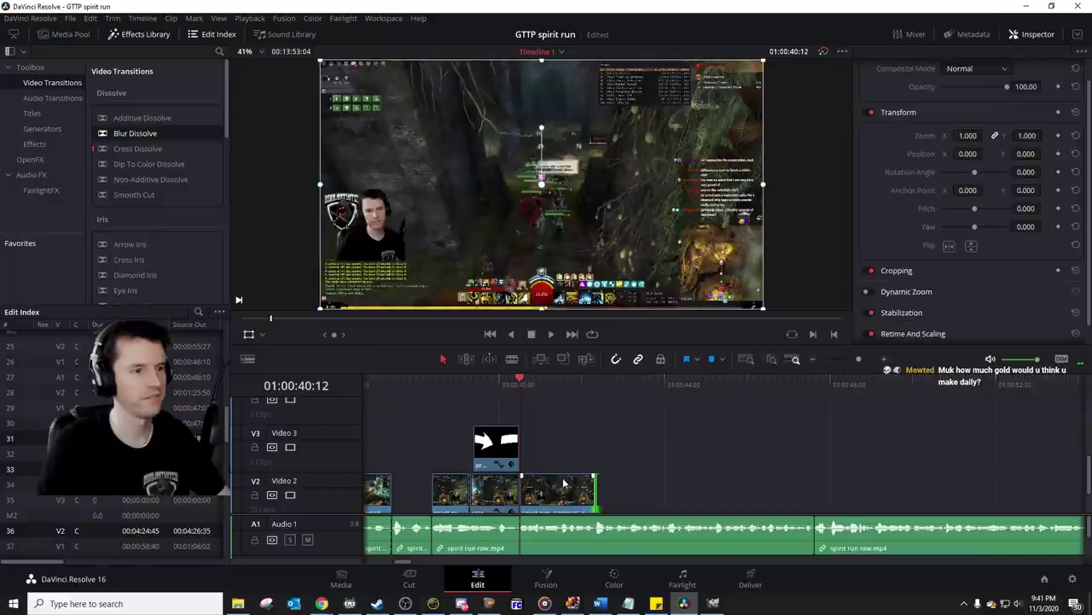
{"action": "key", "text": "ctrl+r"}
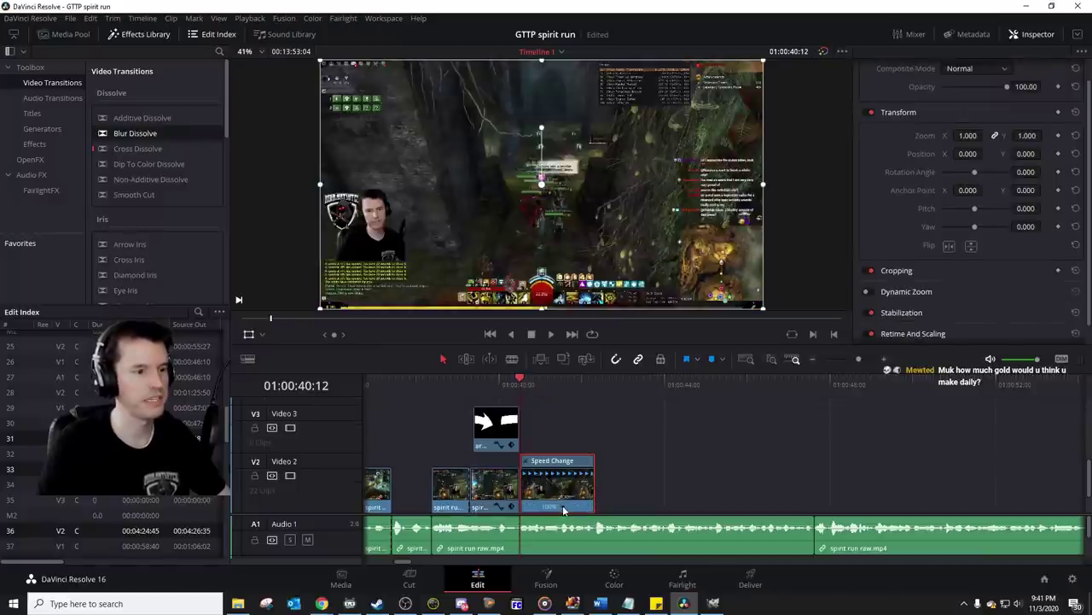
{"action": "left_click", "coordinate": [562, 509]}
{"action": "mouse_move", "coordinate": [636, 518]}
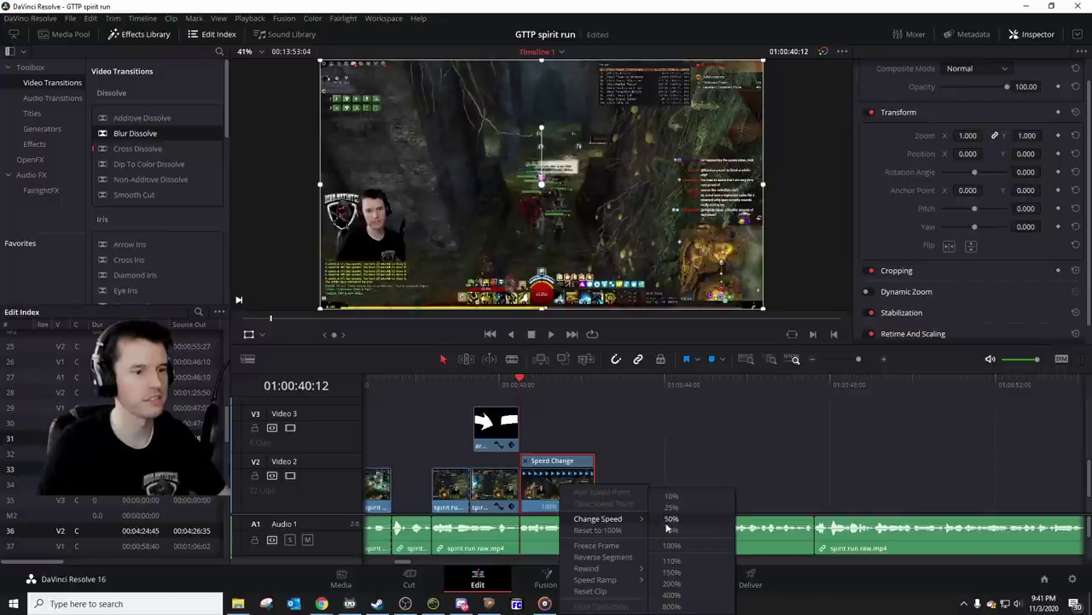
{"action": "left_click", "coordinate": [673, 595]}
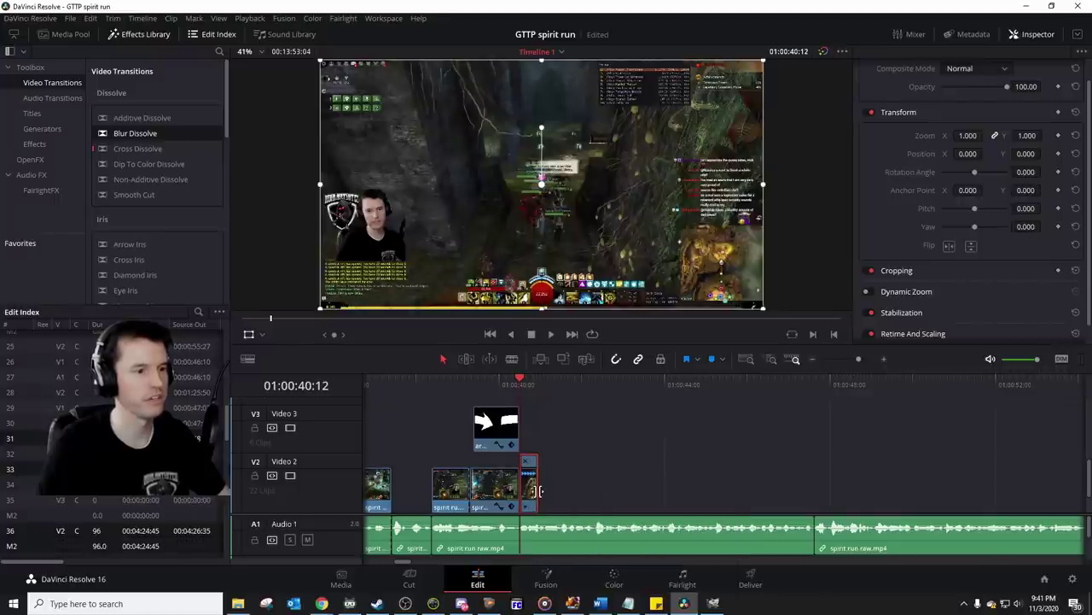
Step: Extend the end of the 400% speed clip in stages to about 01:00:43, checking its length against playback
{"action": "left_click_drag", "start_coordinate": [539, 491], "coordinate": [561, 490]}
{"action": "key", "text": "space"}
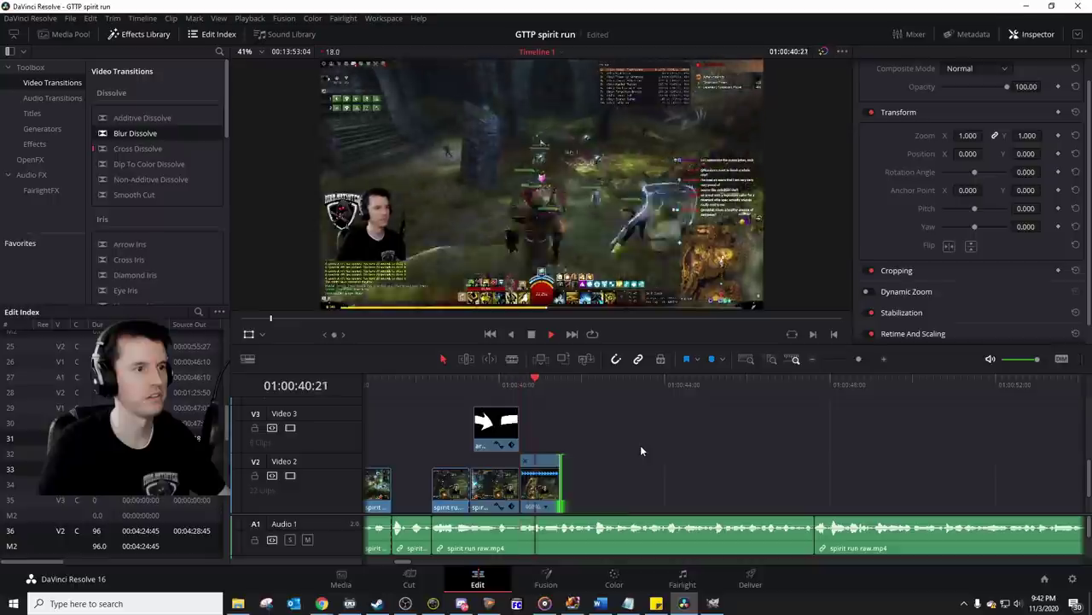
{"action": "left_click", "coordinate": [523, 384]}
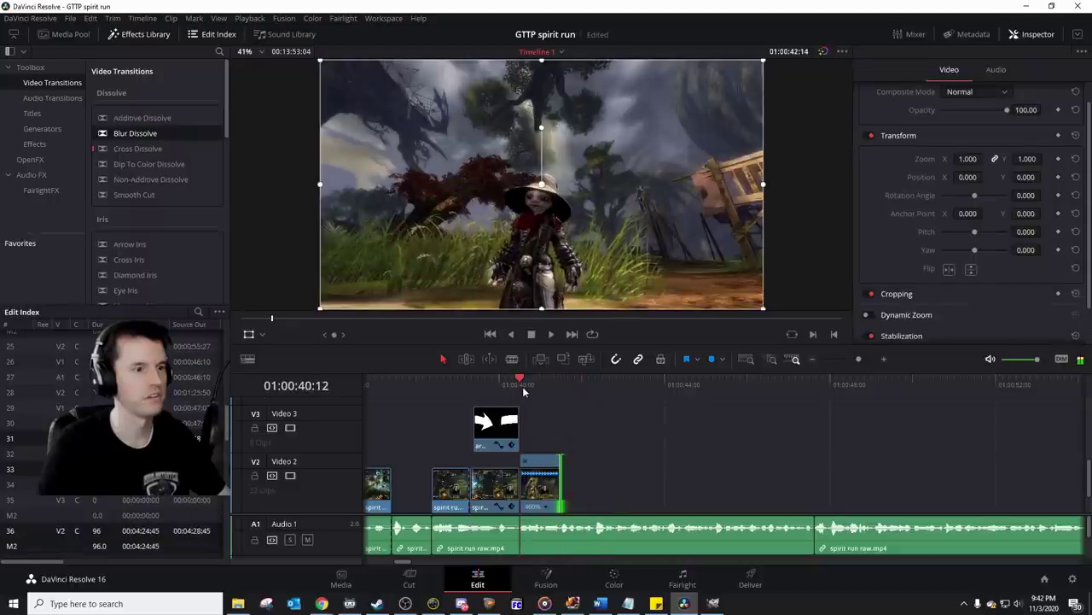
{"action": "key", "text": "space"}
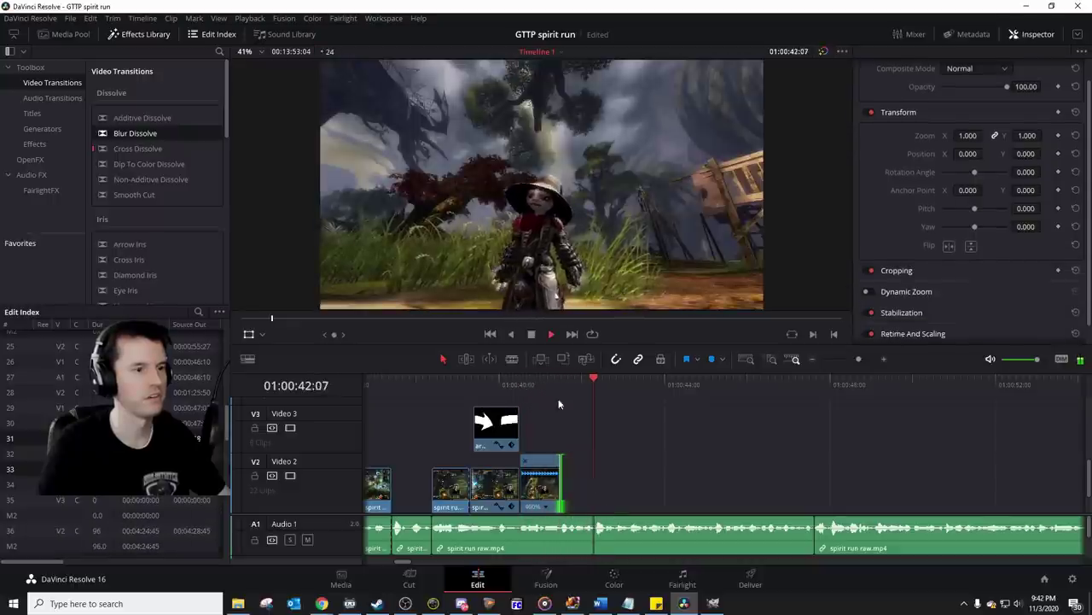
{"action": "key", "text": "space"}
{"action": "left_click_drag", "start_coordinate": [560, 483], "coordinate": [596, 483]}
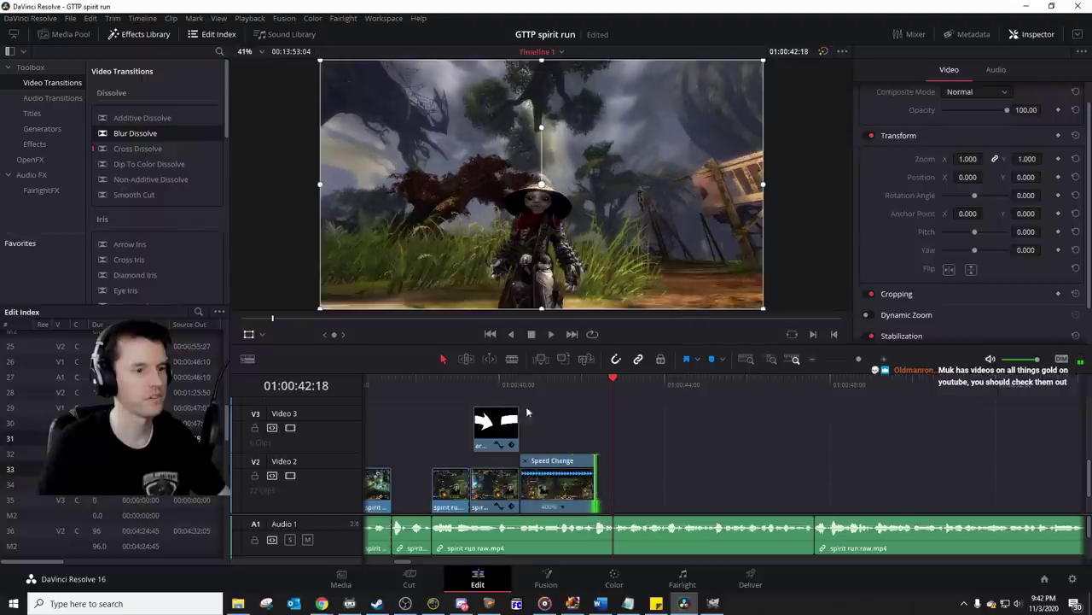
{"action": "left_click", "coordinate": [522, 388]}
{"action": "key", "text": "space"}
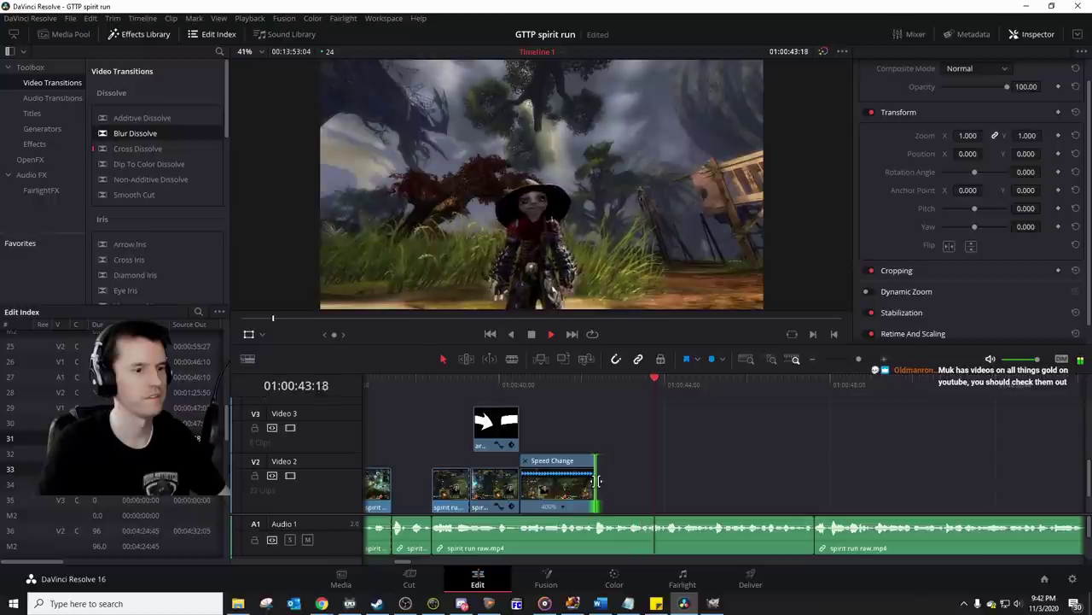
{"action": "left_click_drag", "start_coordinate": [594, 481], "coordinate": [634, 481]}
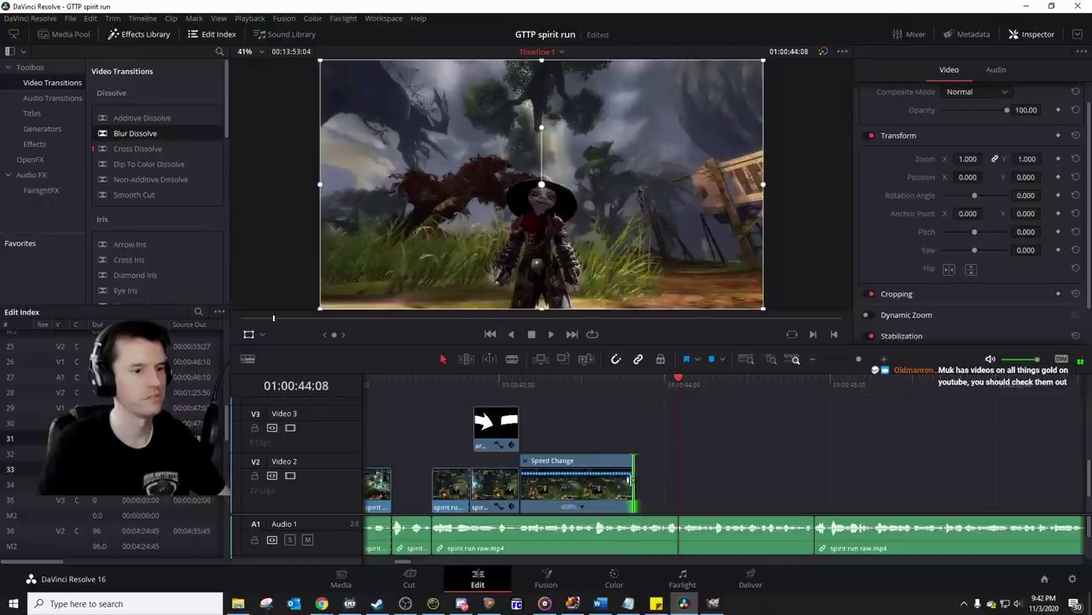
Step: Extend the end of the 400% speed clip on Video 2 to the audio cut at about 01:00:47:15
{"action": "left_click", "coordinate": [562, 387]}
{"action": "key", "text": "space"}
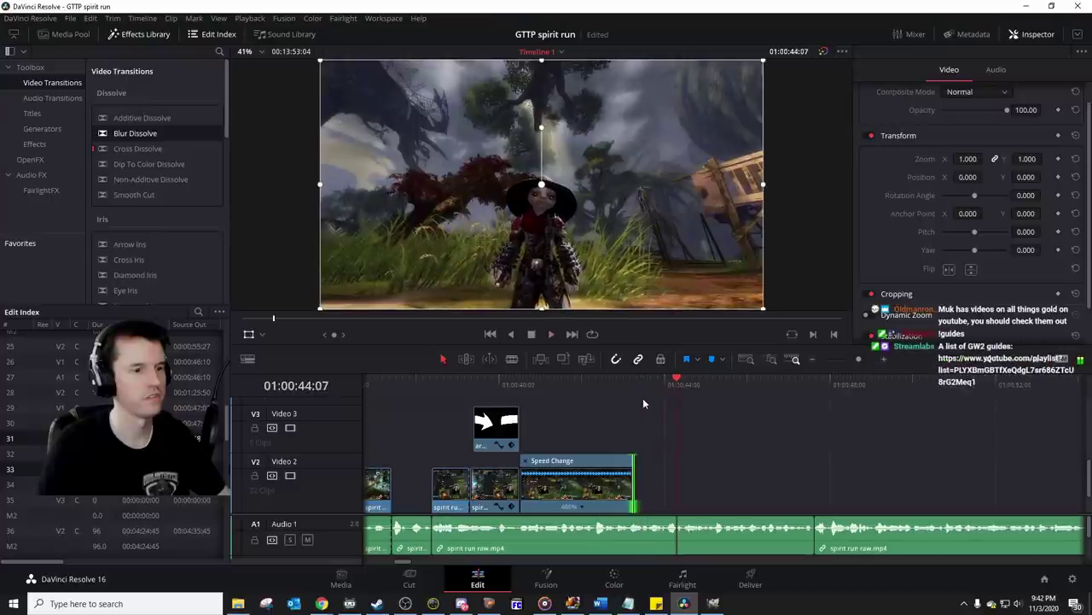
{"action": "left_click", "coordinate": [634, 387]}
{"action": "scroll", "coordinate": [693, 430], "scroll_direction": "right", "scroll_amount": 3}
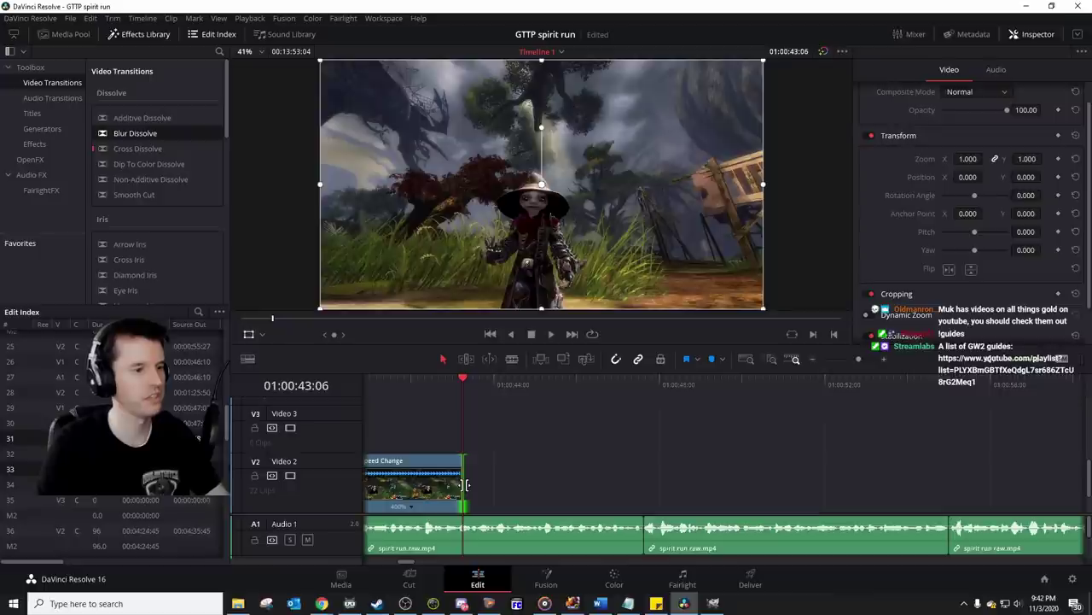
{"action": "left_click", "coordinate": [449, 384]}
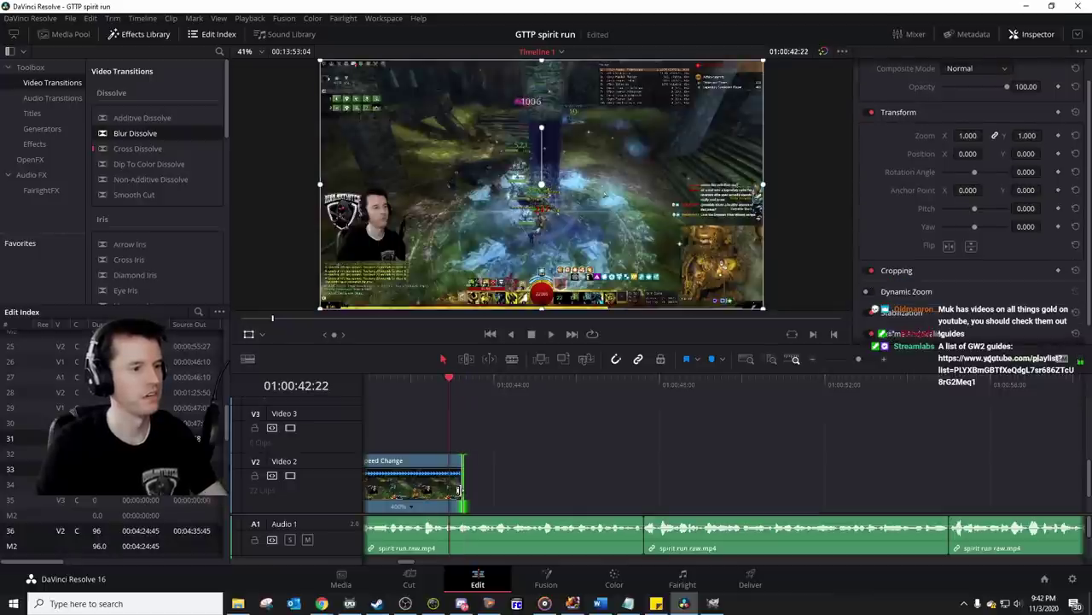
{"action": "left_click_drag", "start_coordinate": [458, 489], "coordinate": [643, 489]}
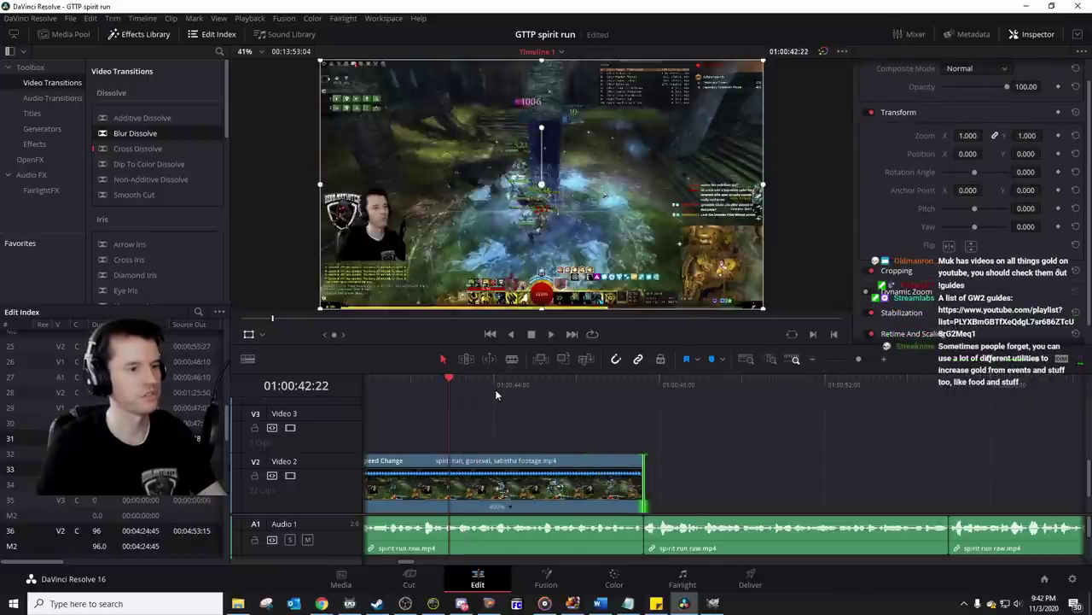
Step: Play through the 400% speed clip and extend its end in two stages to about 01:00:55
{"action": "left_click_drag", "start_coordinate": [495, 389], "coordinate": [577, 395]}
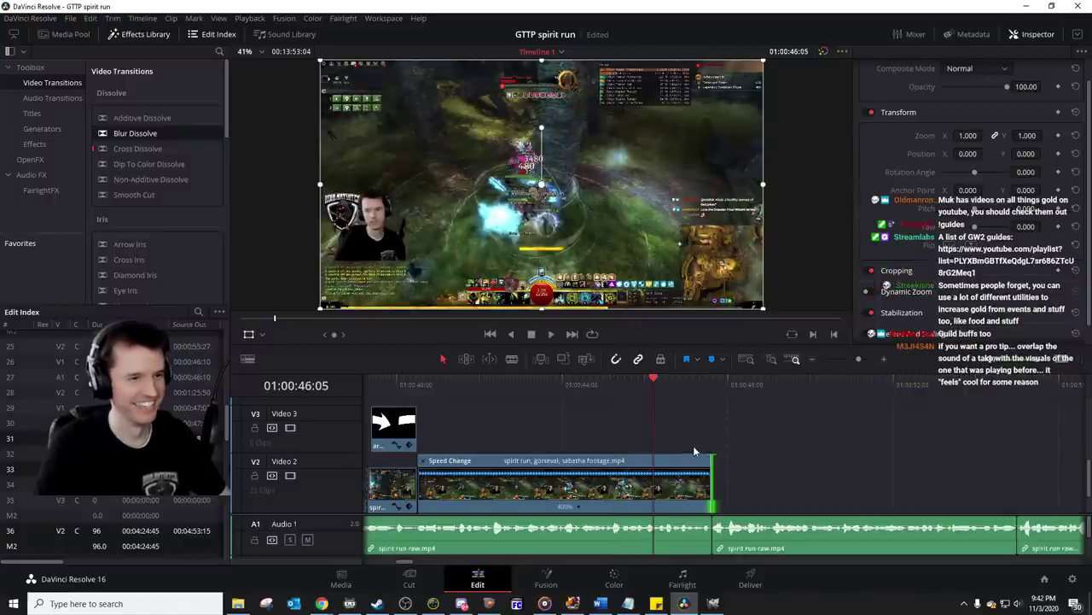
{"action": "left_click_drag", "start_coordinate": [711, 489], "coordinate": [864, 489]}
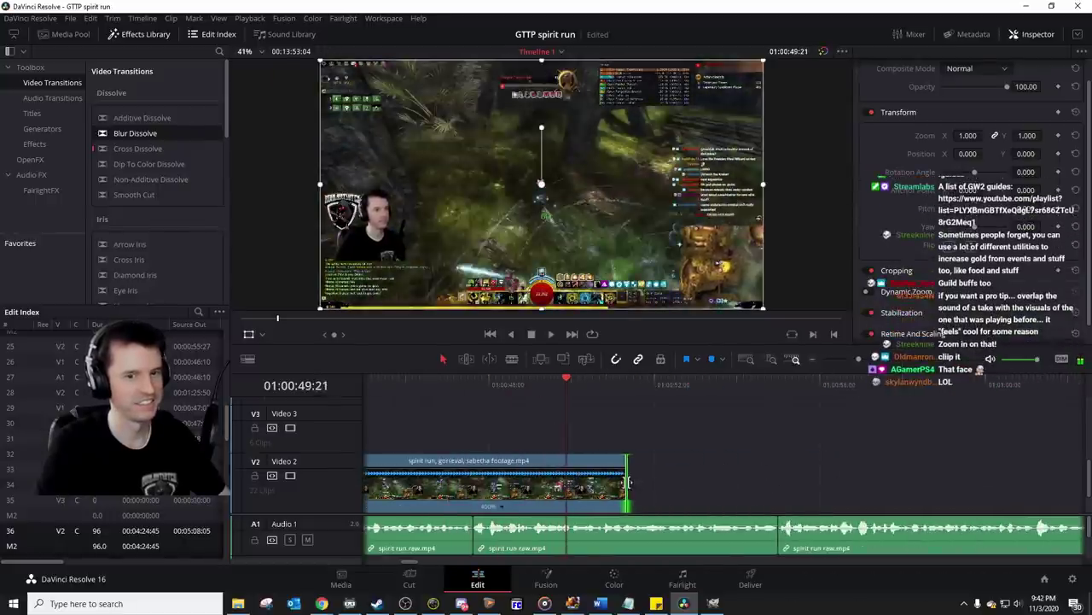
{"action": "left_click_drag", "start_coordinate": [628, 482], "coordinate": [801, 482]}
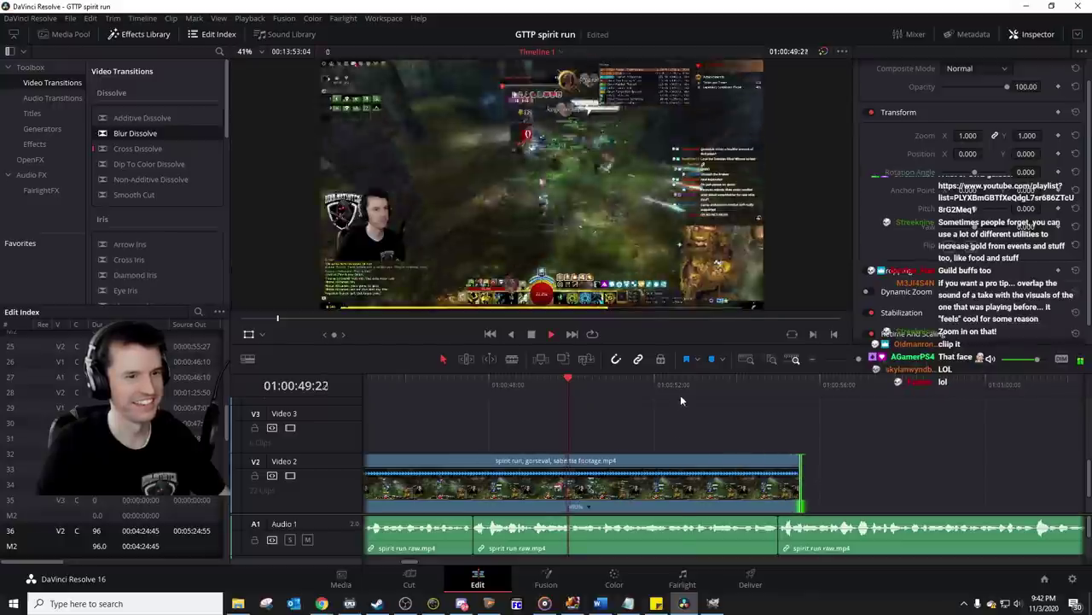
Step: Find the wanted gameplay moment, split the sped-up clip at 01:00:53:23 and delete the part before the cut
{"action": "left_click", "coordinate": [681, 391]}
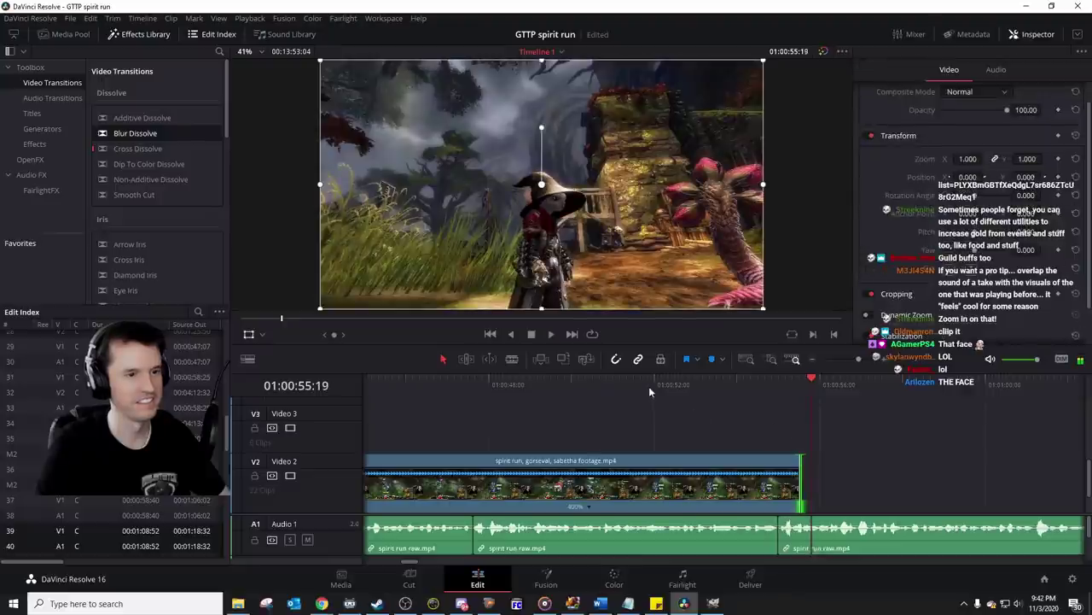
{"action": "left_click", "coordinate": [659, 384]}
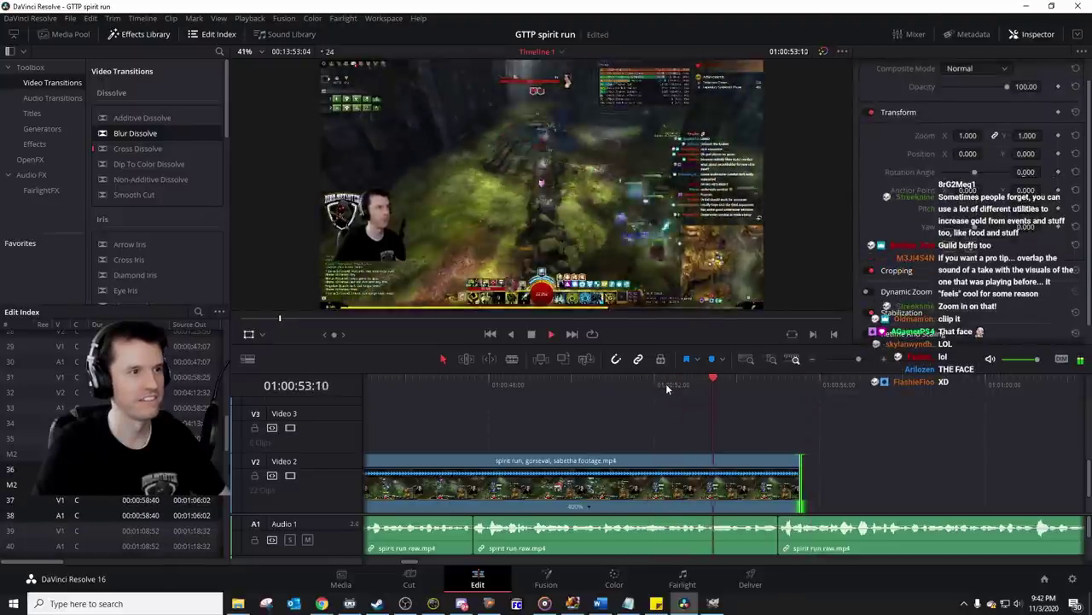
{"action": "key", "text": "space"}
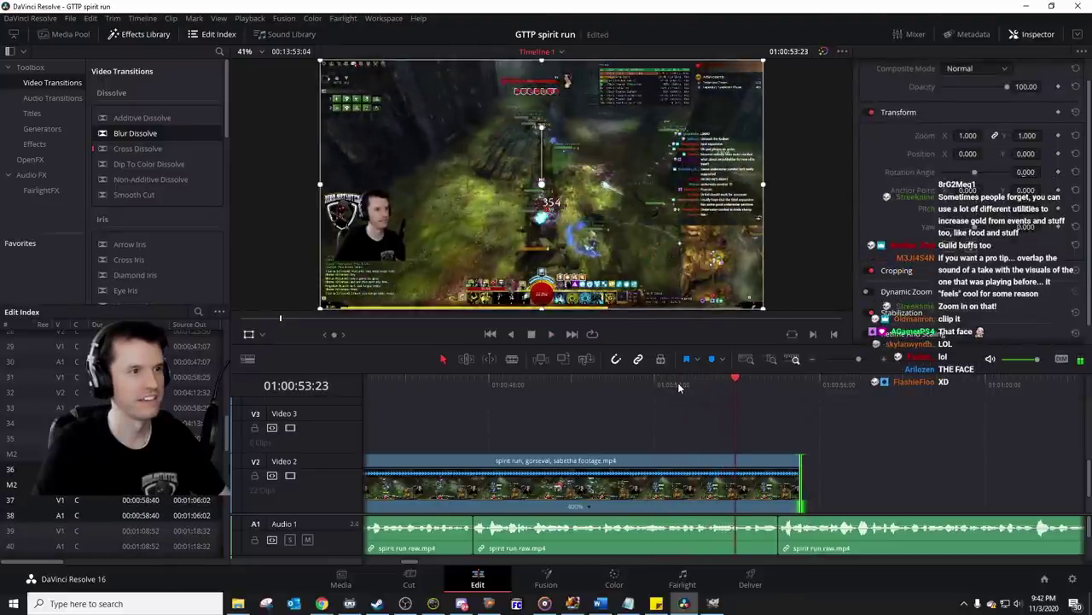
{"action": "left_click", "coordinate": [753, 484]}
{"action": "key", "text": "ctrl+b"}
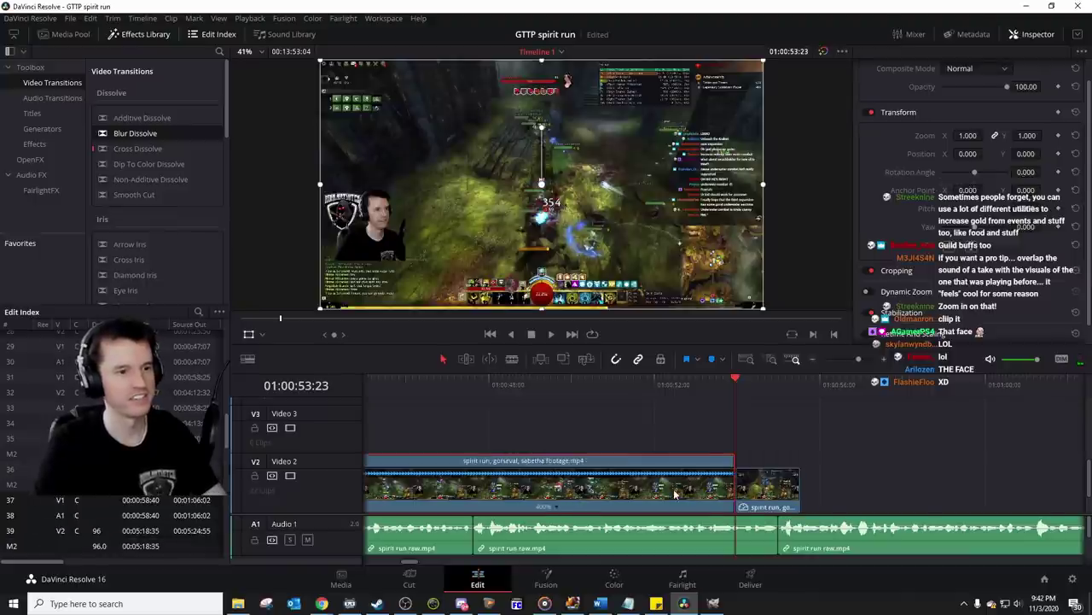
{"action": "key", "text": "BackSpace"}
Step: Move the remaining Video 2 piece to start at 01:00:40:12 and, after playing it, extend its end to about 01:00:42:18
{"action": "left_click_drag", "start_coordinate": [758, 488], "coordinate": [498, 474]}
{"action": "scroll", "coordinate": [497, 476], "scroll_direction": "left", "scroll_amount": 5}
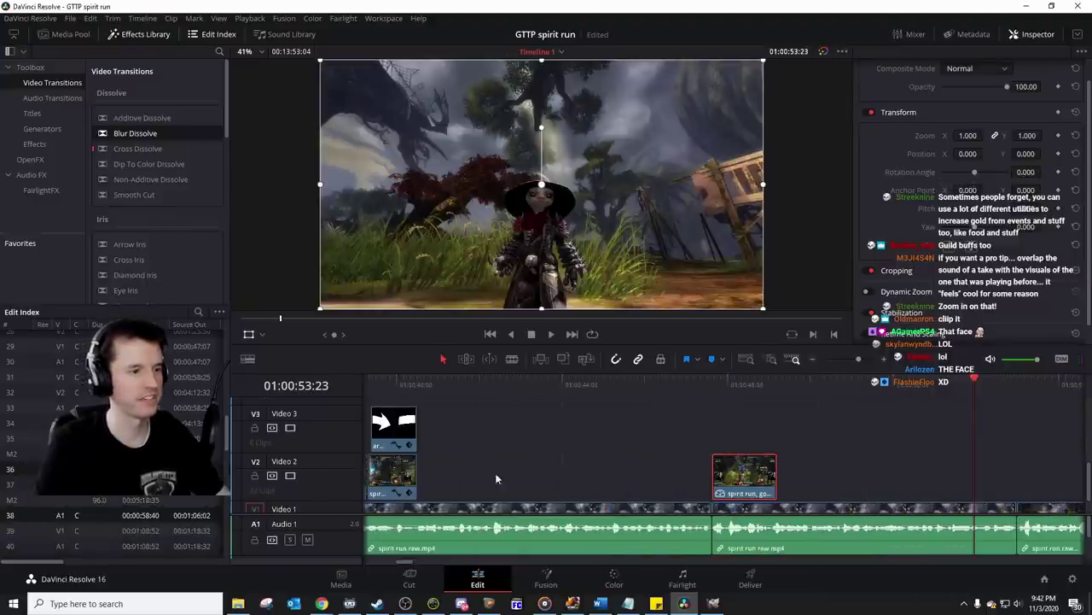
{"action": "left_click_drag", "start_coordinate": [725, 485], "coordinate": [429, 479]}
{"action": "left_click", "coordinate": [424, 388]}
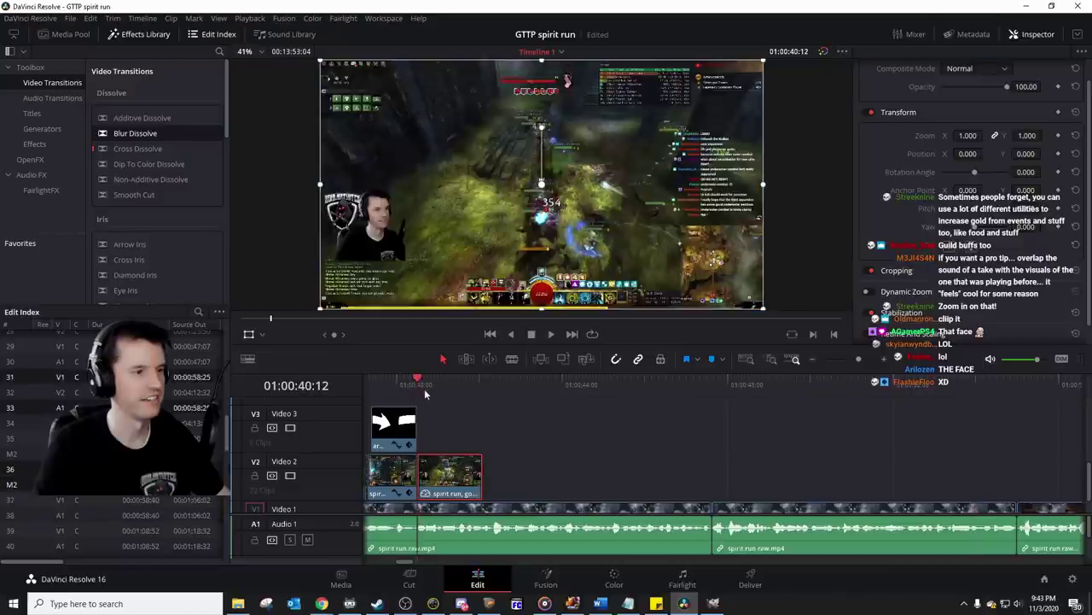
{"action": "key", "text": "space"}
{"action": "key", "text": "space"}
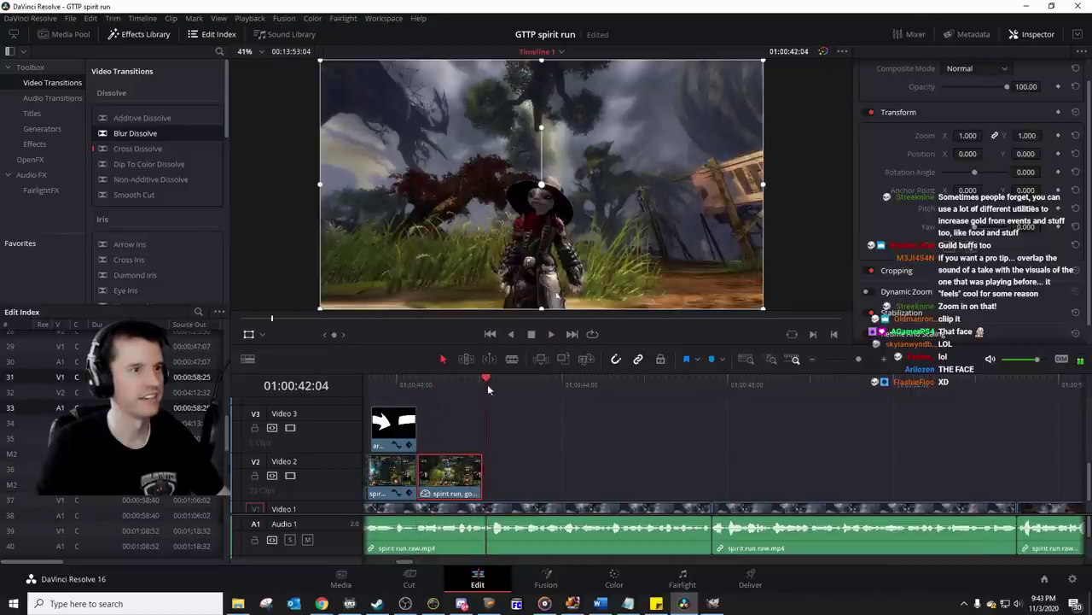
{"action": "left_click_drag", "start_coordinate": [484, 478], "coordinate": [510, 480]}
Step: Paste the arrow graphic onto Video 3 at 01:00:41:21 and trim its end to match the gameplay clip below
{"action": "left_click", "coordinate": [444, 386]}
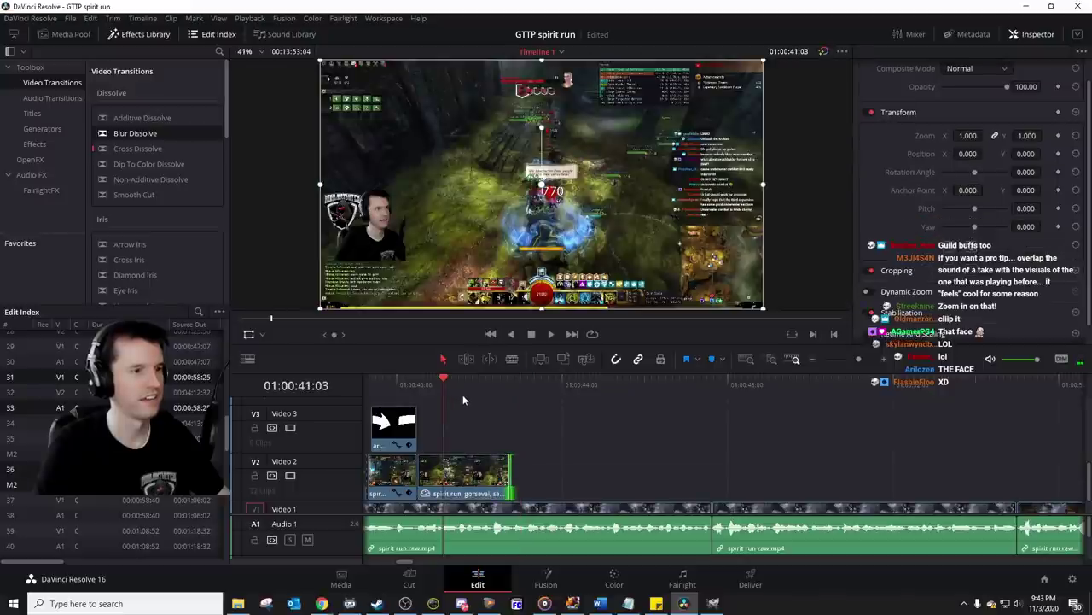
{"action": "key", "text": "space"}
{"action": "key", "text": "space"}
{"action": "key", "text": "ctrl+v"}
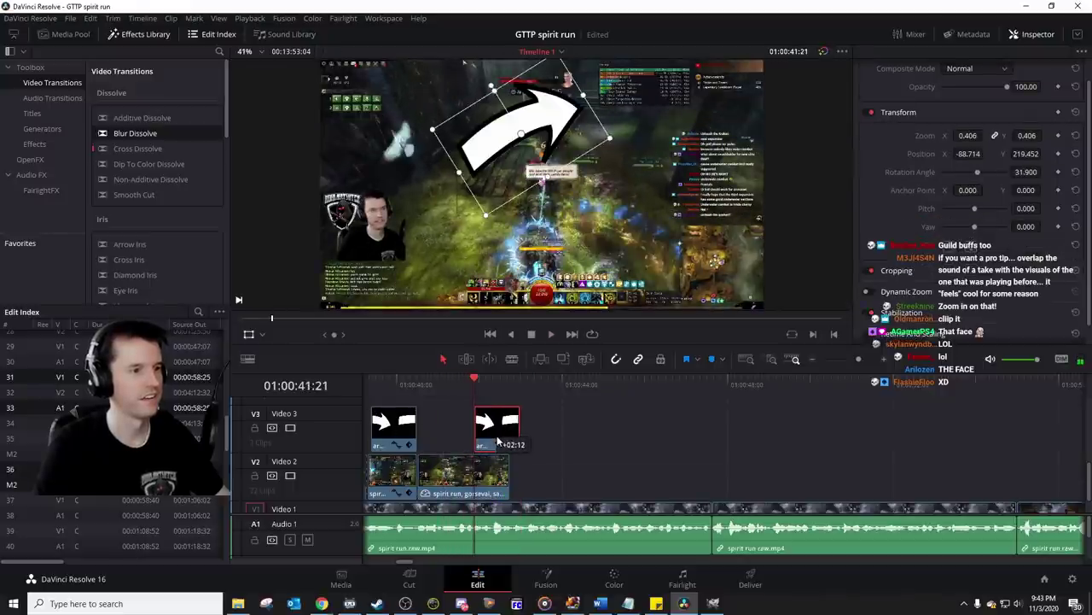
{"action": "left_click_drag", "start_coordinate": [518, 433], "coordinate": [510, 432]}
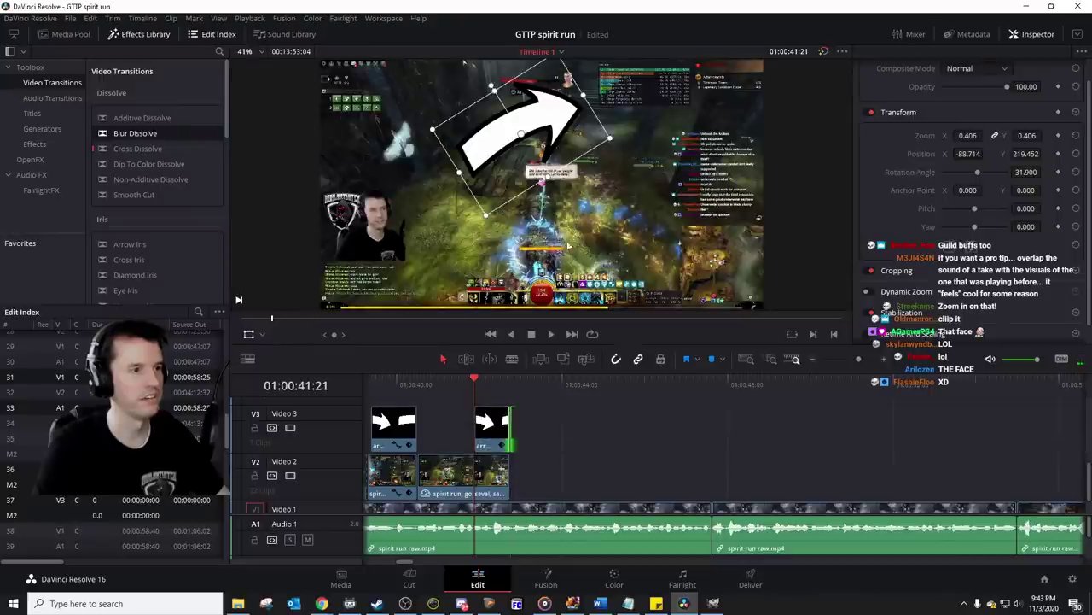
Step: Shrink the pasted arrow to 0.204 zoom, reposition it at X 41.893, Y 409.315, and play the section back
{"action": "left_click_drag", "start_coordinate": [610, 138], "coordinate": [575, 101]}
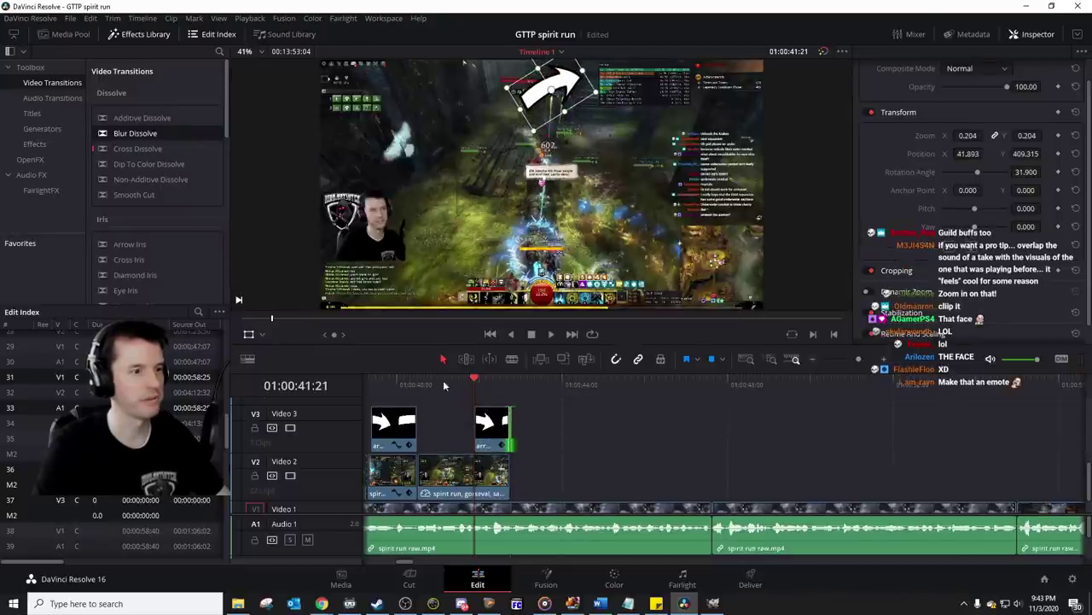
{"action": "left_click", "coordinate": [427, 384]}
{"action": "key", "text": "space"}
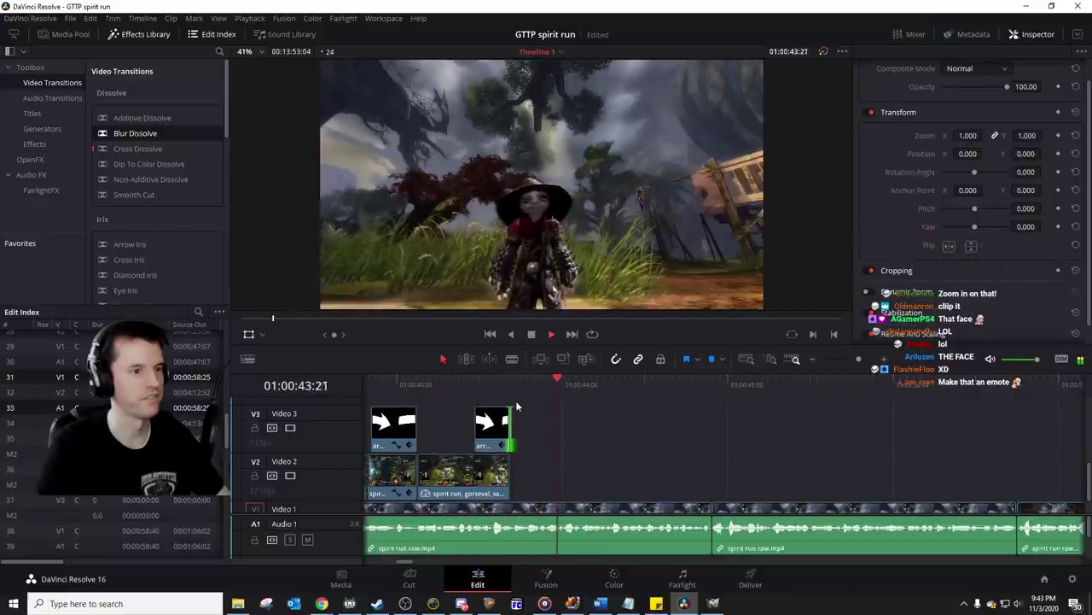
{"action": "key", "text": "space"}
Step: Look through the spare gameplay footage at the far end of Video 2 and play it from about 01:07:14
{"action": "left_click", "coordinate": [512, 384]}
{"action": "scroll", "coordinate": [829, 414], "scroll_direction": "right", "scroll_amount": 1}
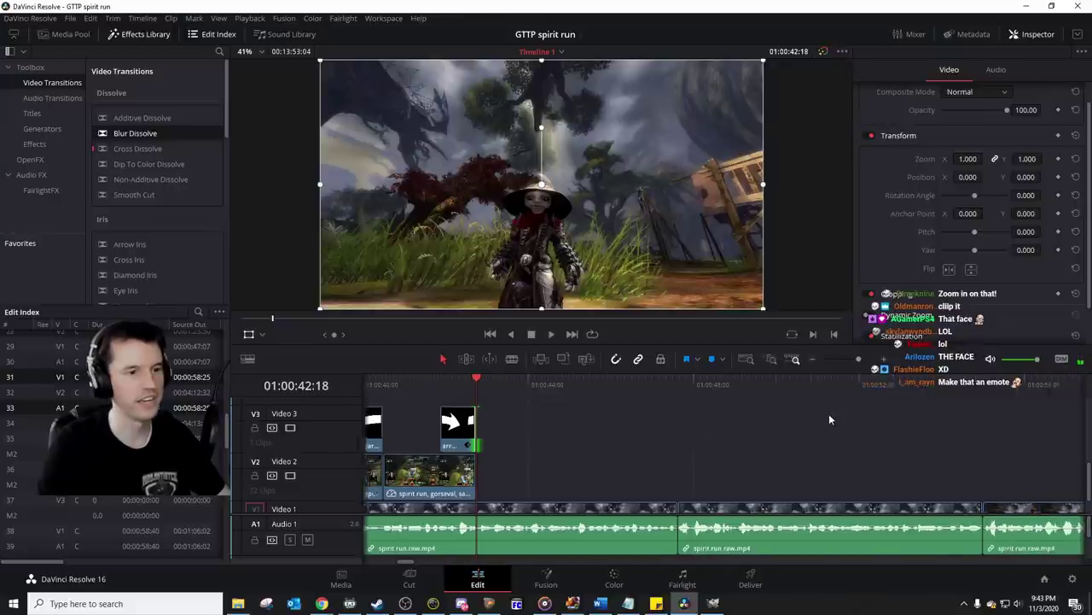
{"action": "scroll", "coordinate": [829, 413], "scroll_direction": "right", "scroll_amount": 5}
{"action": "left_click", "coordinate": [852, 360]}
{"action": "scroll", "coordinate": [839, 406], "scroll_direction": "right", "scroll_amount": 10}
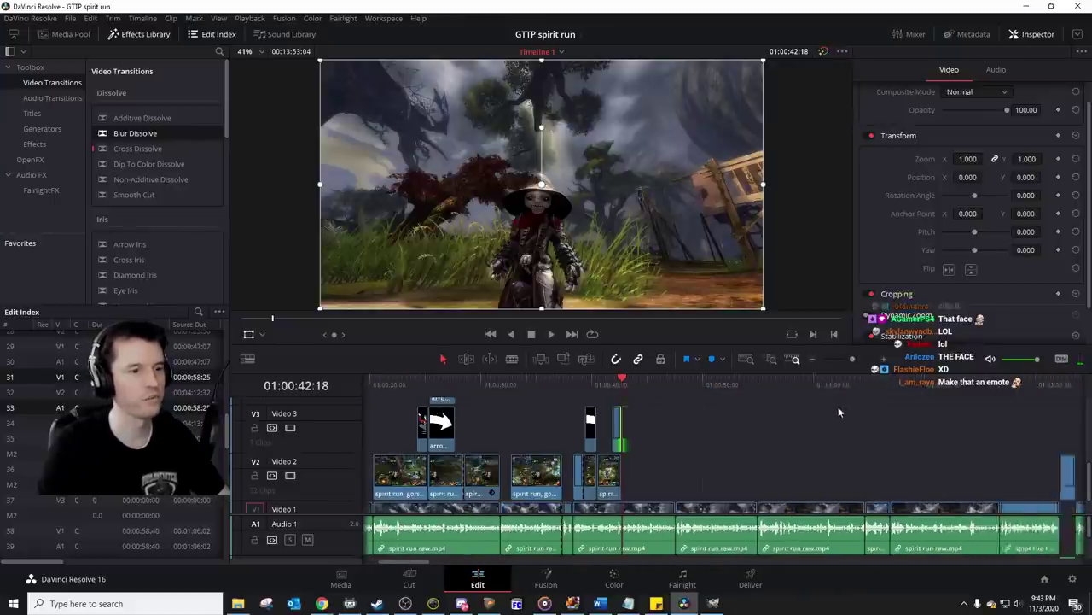
{"action": "scroll", "coordinate": [835, 411], "scroll_direction": "right", "scroll_amount": 10}
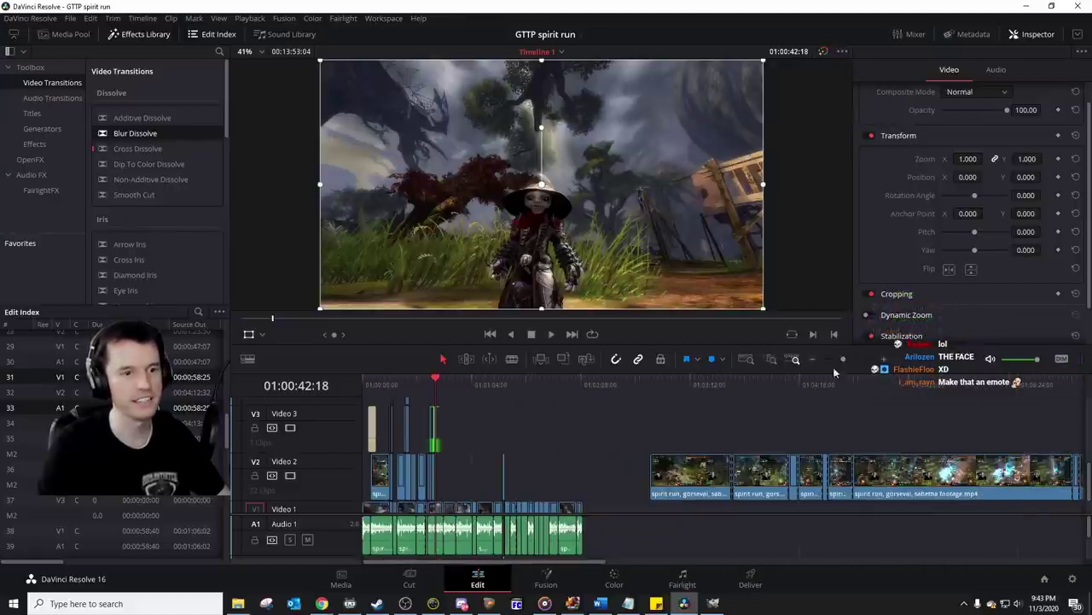
{"action": "left_click", "coordinate": [681, 386]}
{"action": "scroll", "coordinate": [728, 411], "scroll_direction": "right", "scroll_amount": 3}
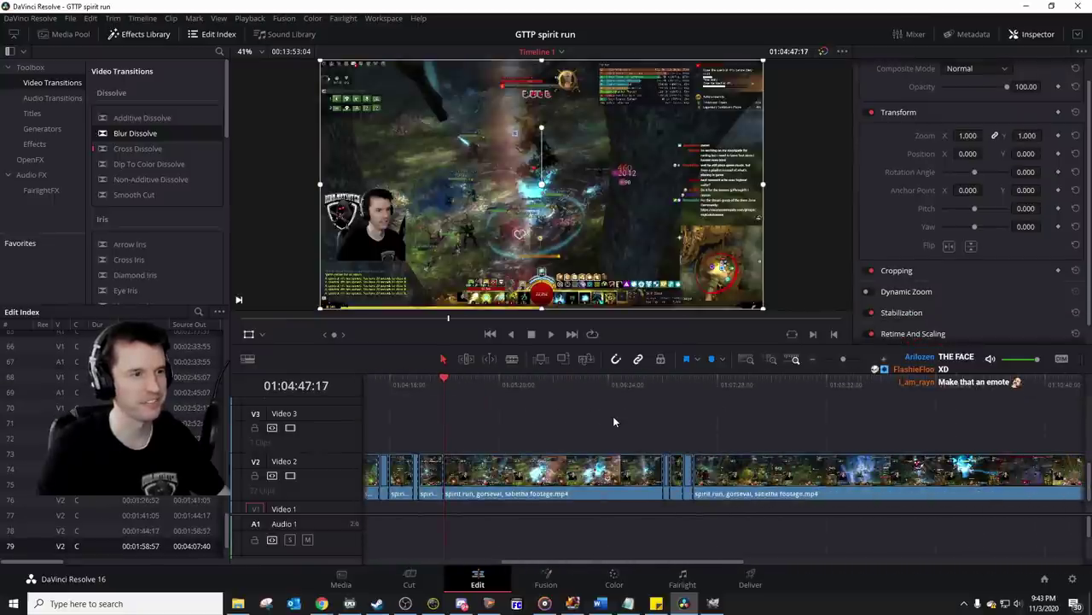
{"action": "left_click", "coordinate": [686, 386]}
{"action": "left_click", "coordinate": [698, 386]}
{"action": "key", "text": "space"}
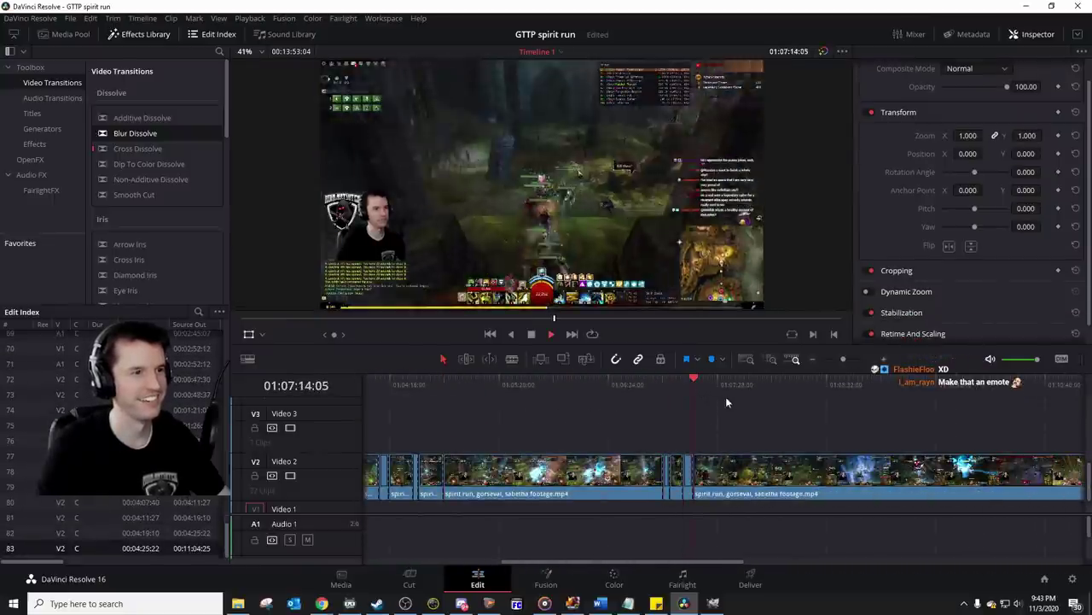
{"action": "scroll", "coordinate": [717, 410], "scroll_direction": "right", "scroll_amount": 3}
Step: Cut the segment between 01:08:32:00 and 01:08:40:08 out of the spare Video 2 footage and copy it
{"action": "mouse_move", "coordinate": [582, 378]}
{"action": "left_mouse_down"}
{"action": "mouse_move", "coordinate": [614, 386]}
{"action": "mouse_move", "coordinate": [597, 385]}
{"action": "left_mouse_up"}
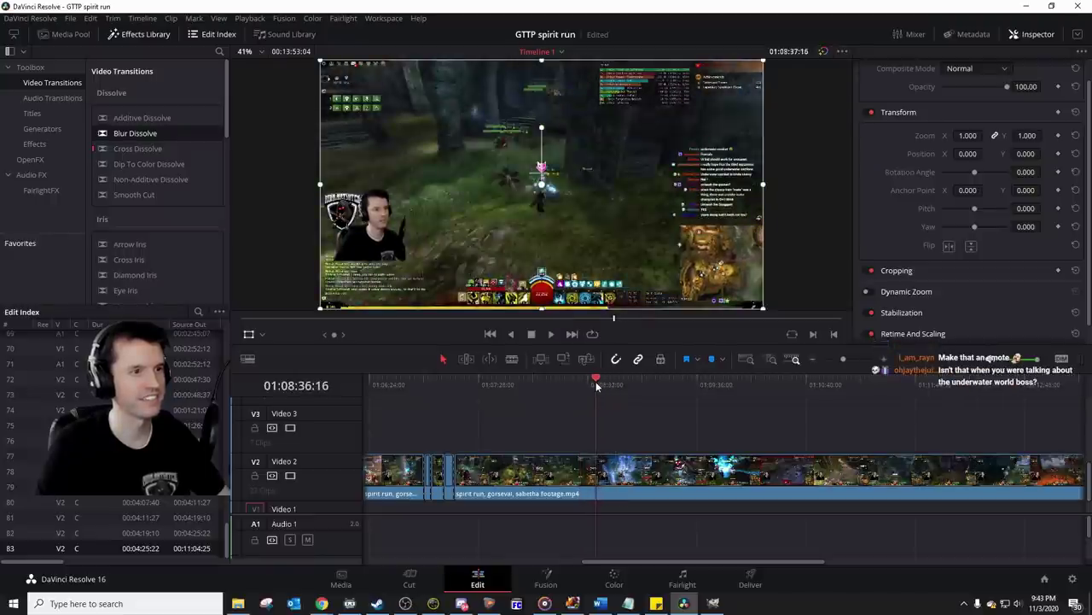
{"action": "key", "text": "space"}
{"action": "key", "text": "space"}
{"action": "key", "text": "space"}
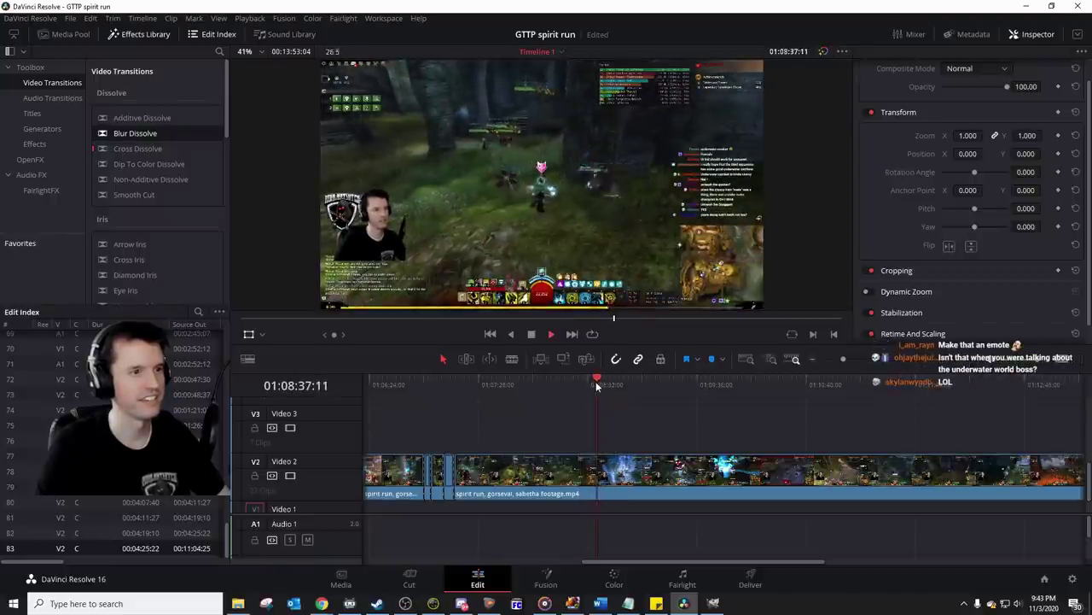
{"action": "key", "text": "space"}
{"action": "left_click_drag", "start_coordinate": [598, 387], "coordinate": [588, 386]}
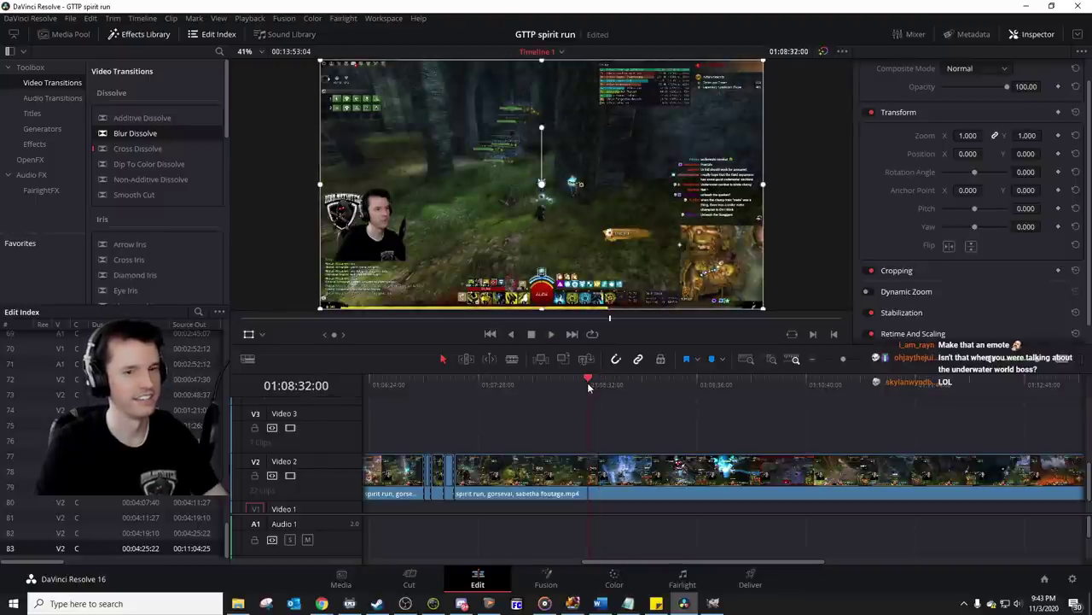
{"action": "key", "text": "ctrl+b"}
{"action": "left_click", "coordinate": [602, 386]}
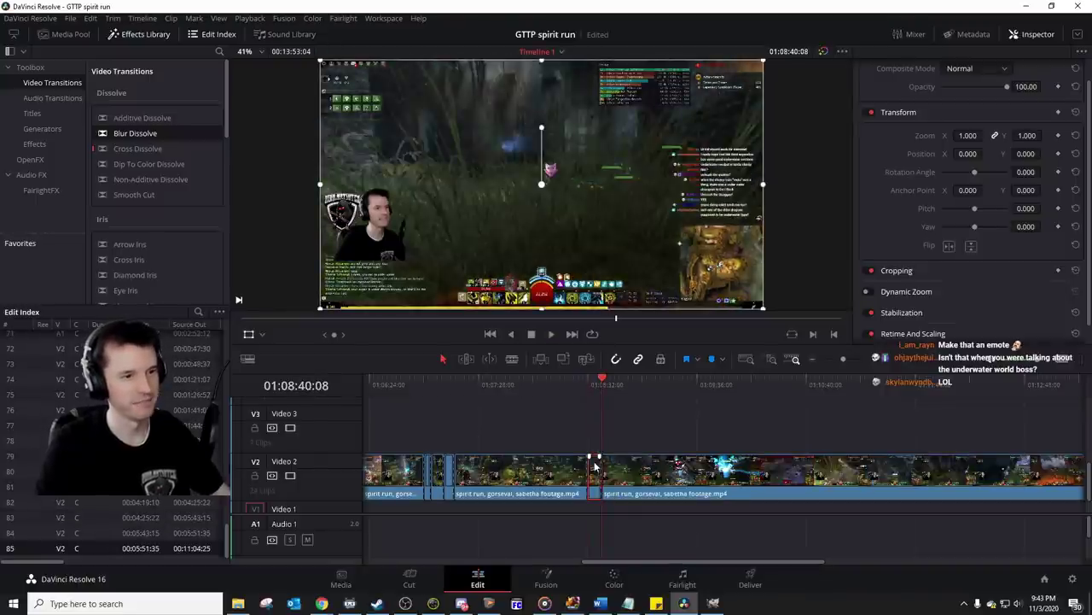
Step: Return to the edited section and paste the copied gameplay segment onto Video 2 at 01:00:42:18
{"action": "key", "text": "Home"}
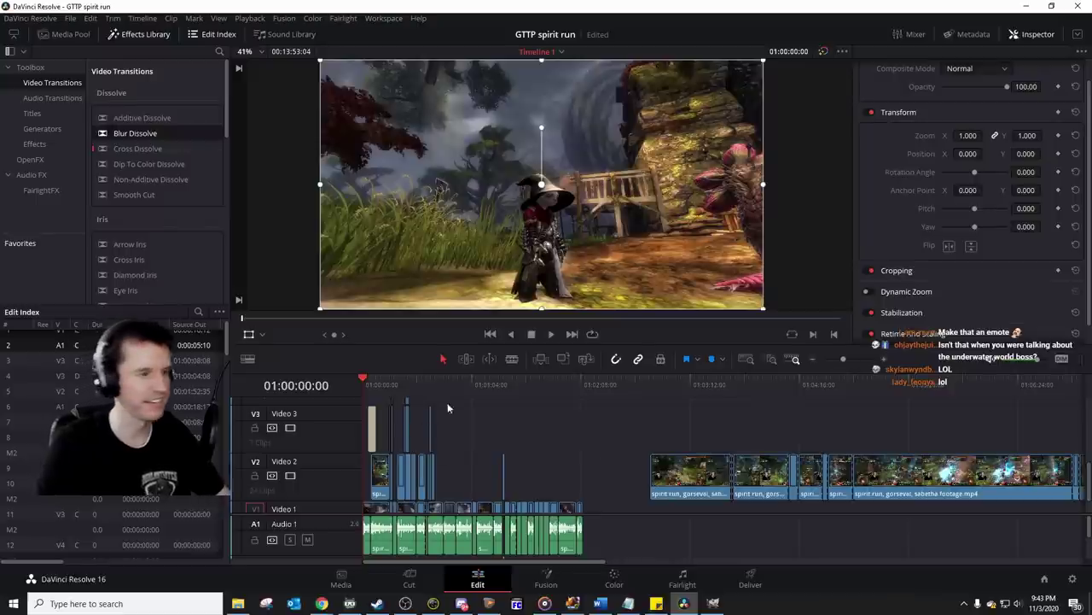
{"action": "left_click", "coordinate": [434, 390]}
{"action": "left_click_drag", "start_coordinate": [843, 359], "coordinate": [857, 358]}
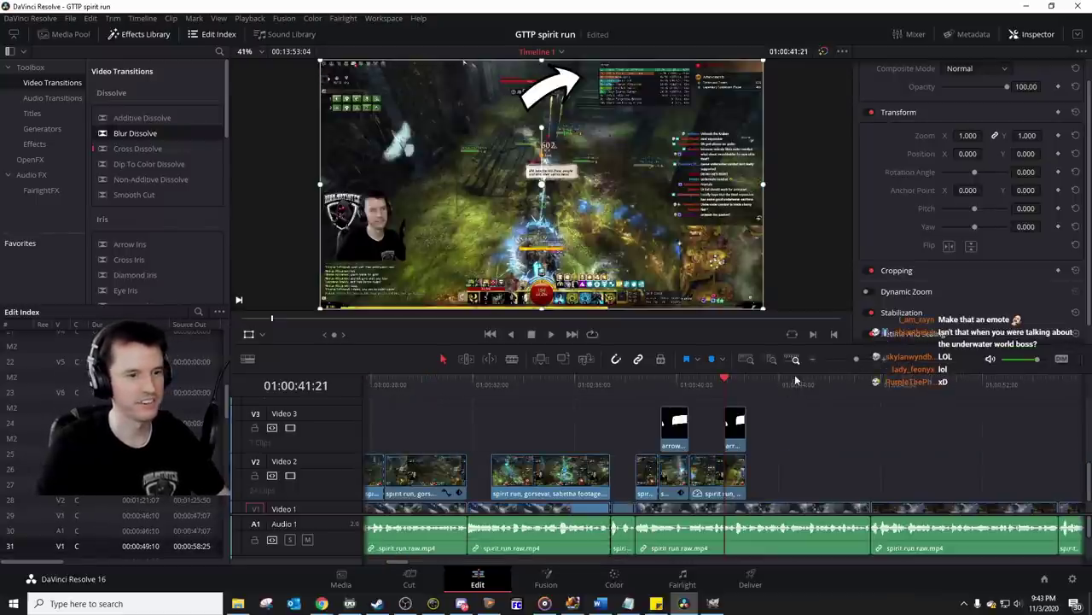
{"action": "left_click", "coordinate": [748, 381]}
{"action": "key", "text": "ctrl+v"}
{"action": "left_click", "coordinate": [750, 381]}
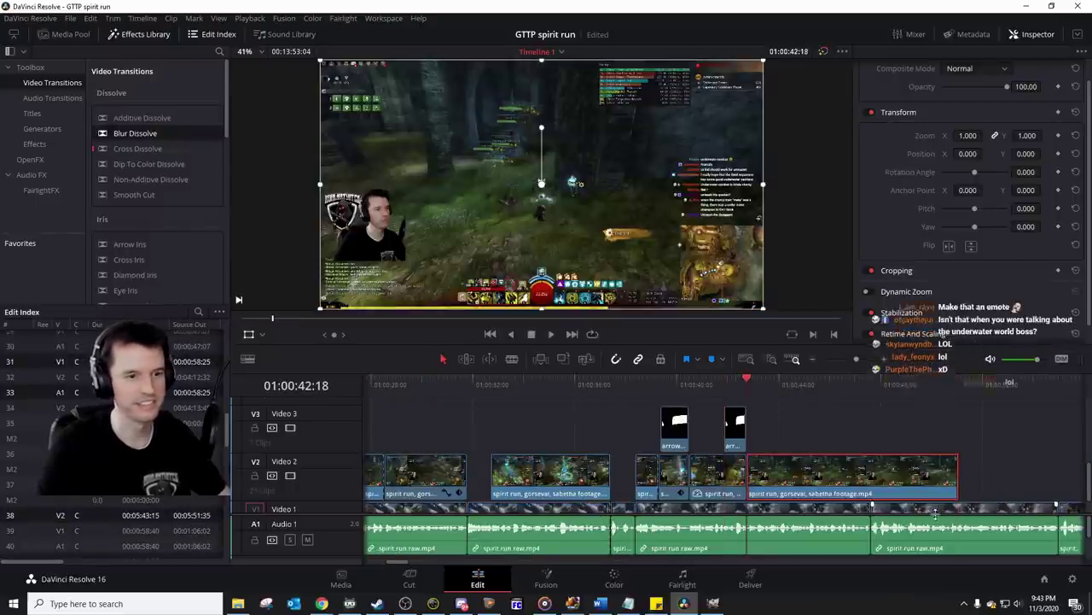
Step: Play the pasted gameplay clip against the narration and split it at 01:00:44:00
{"action": "key", "text": "space"}
{"action": "scroll", "coordinate": [872, 476], "scroll_direction": "right", "scroll_amount": 2}
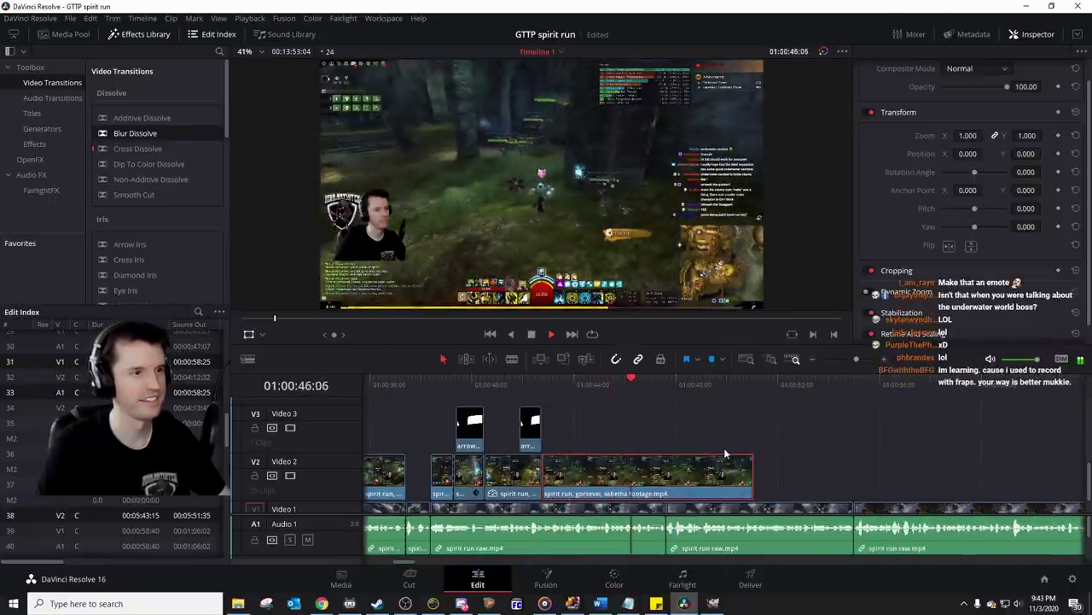
{"action": "key", "text": "space"}
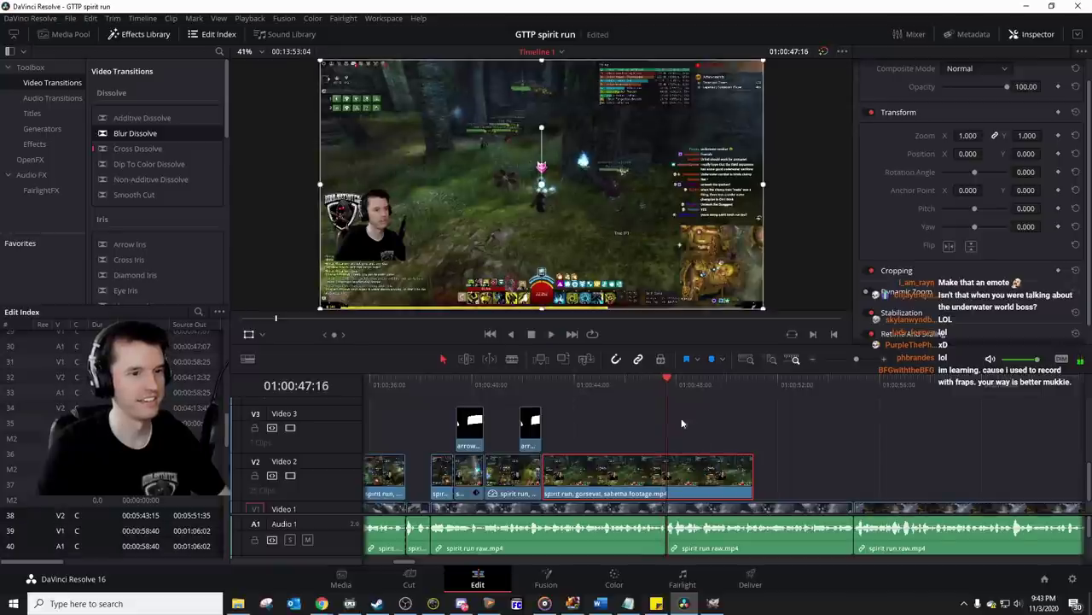
{"action": "left_click", "coordinate": [663, 390]}
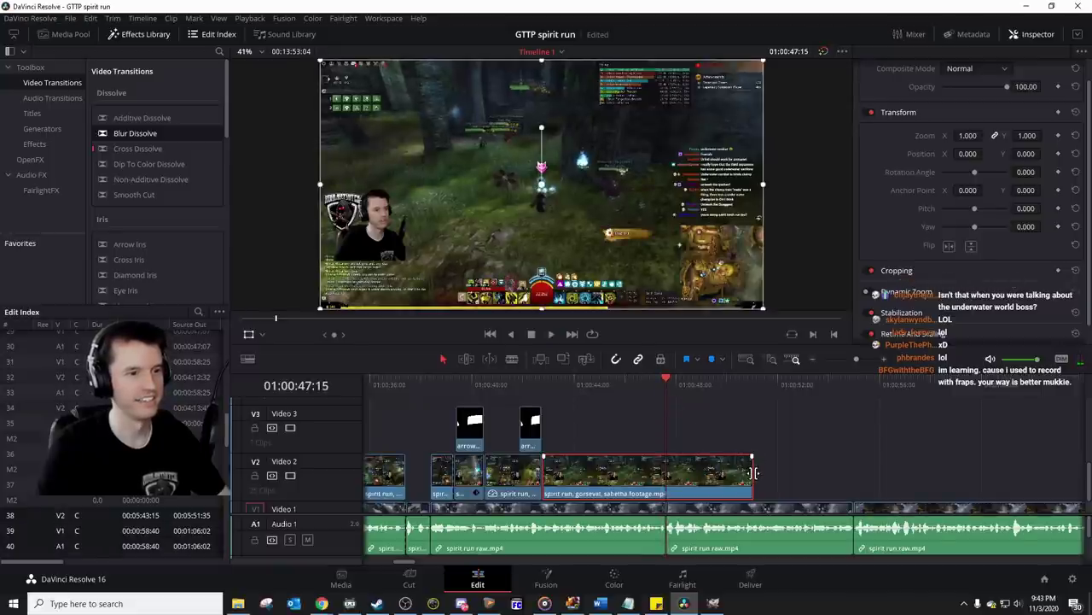
{"action": "left_click", "coordinate": [573, 405]}
{"action": "key", "text": "ctrl+b"}
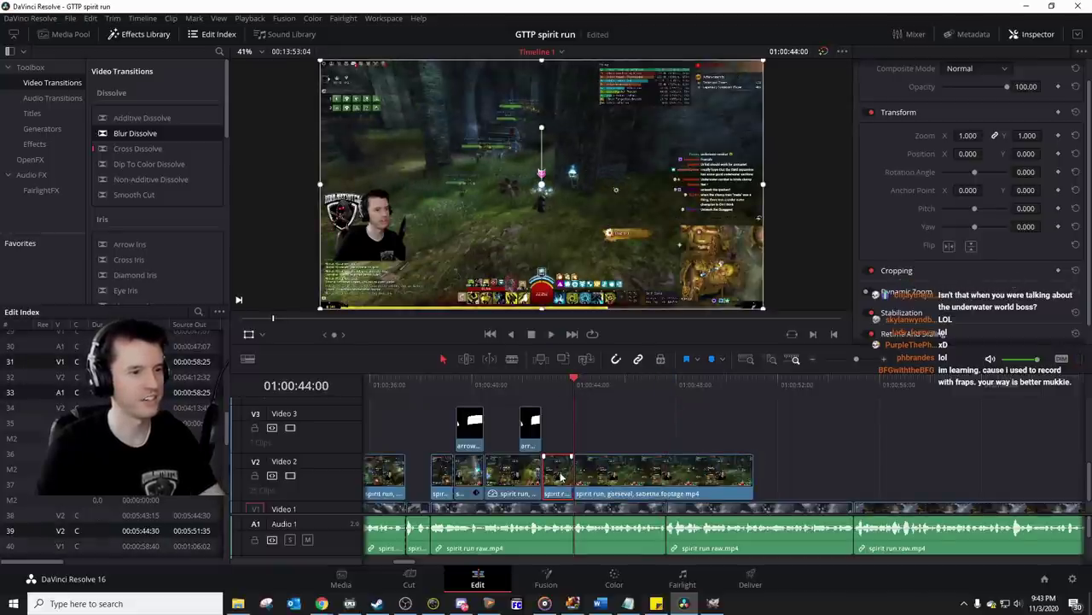
Step: Delete the short gameplay piece before 01:00:44:00, move the remaining clip back to 01:00:42:18 on Video 2, and play it against the narration
{"action": "key", "text": "BackSpace"}
{"action": "left_click_drag", "start_coordinate": [616, 480], "coordinate": [586, 479]}
{"action": "left_click", "coordinate": [544, 389]}
{"action": "key", "text": "space"}
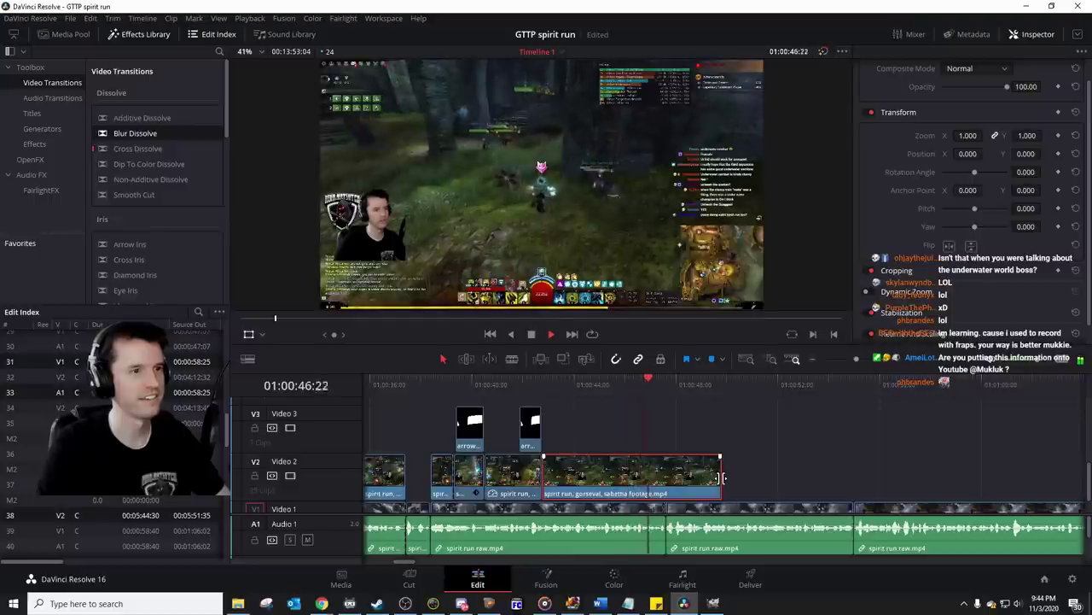
{"action": "key", "text": "space"}
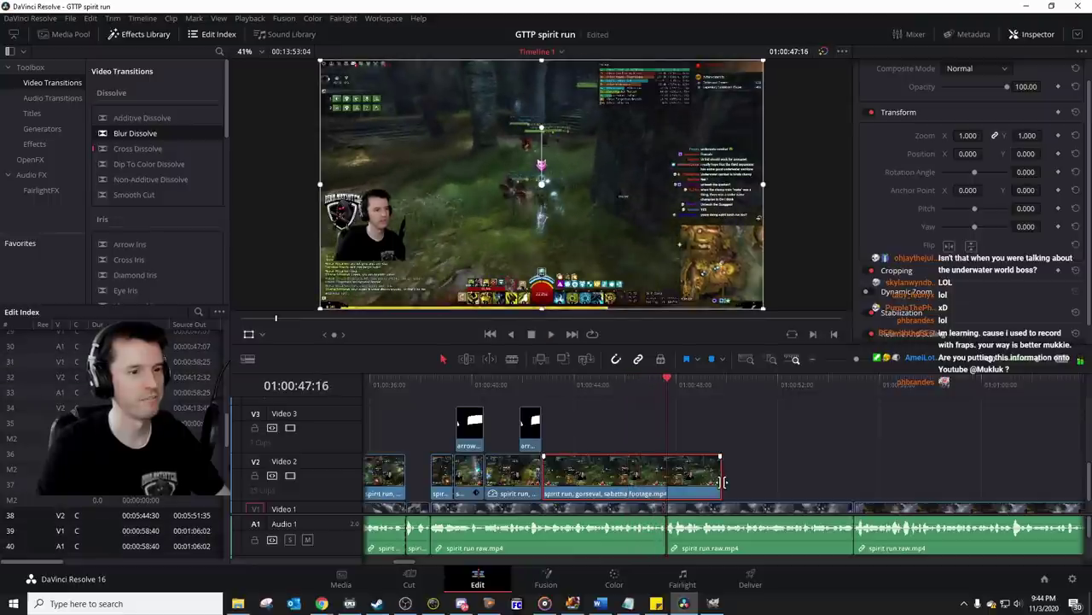
Step: Trim the end of the gameplay clip to the narration cut at about 01:00:47:16 and play on, parking the playhead at 01:00:49:02
{"action": "left_click", "coordinate": [642, 384]}
{"action": "left_click_drag", "start_coordinate": [723, 478], "coordinate": [666, 478]}
{"action": "key", "text": "space"}
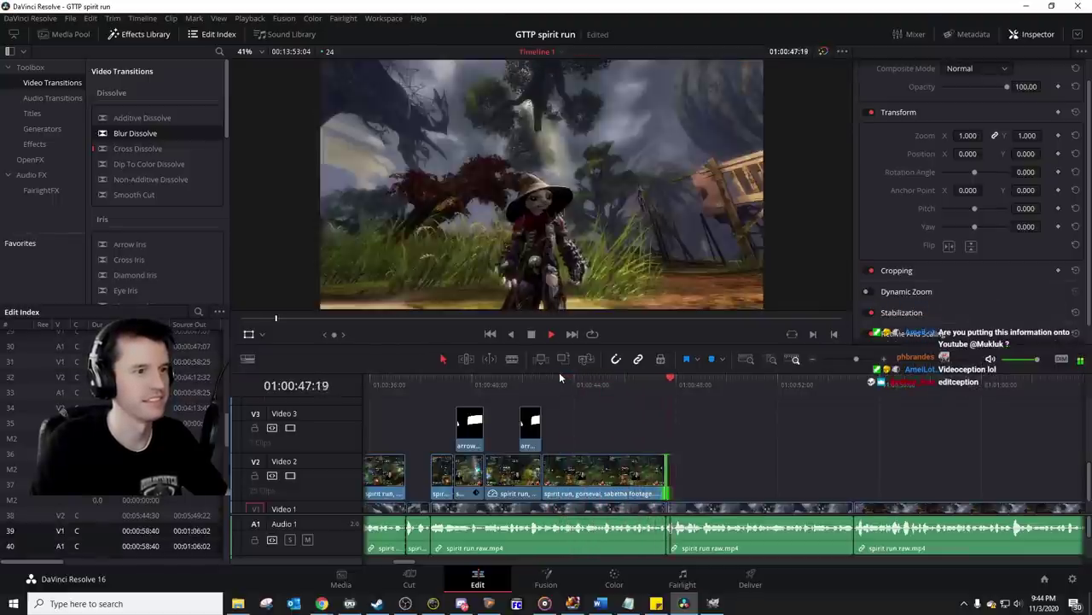
{"action": "scroll", "coordinate": [650, 416], "scroll_direction": "right", "scroll_amount": 4}
{"action": "key", "text": "space"}
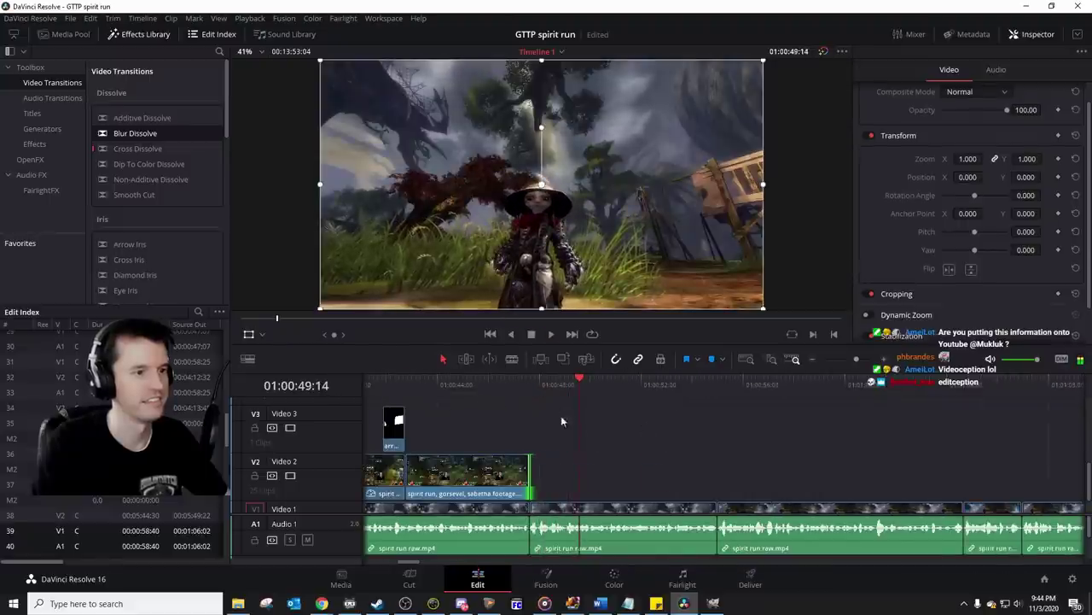
{"action": "left_click_drag", "start_coordinate": [547, 386], "coordinate": [566, 385]}
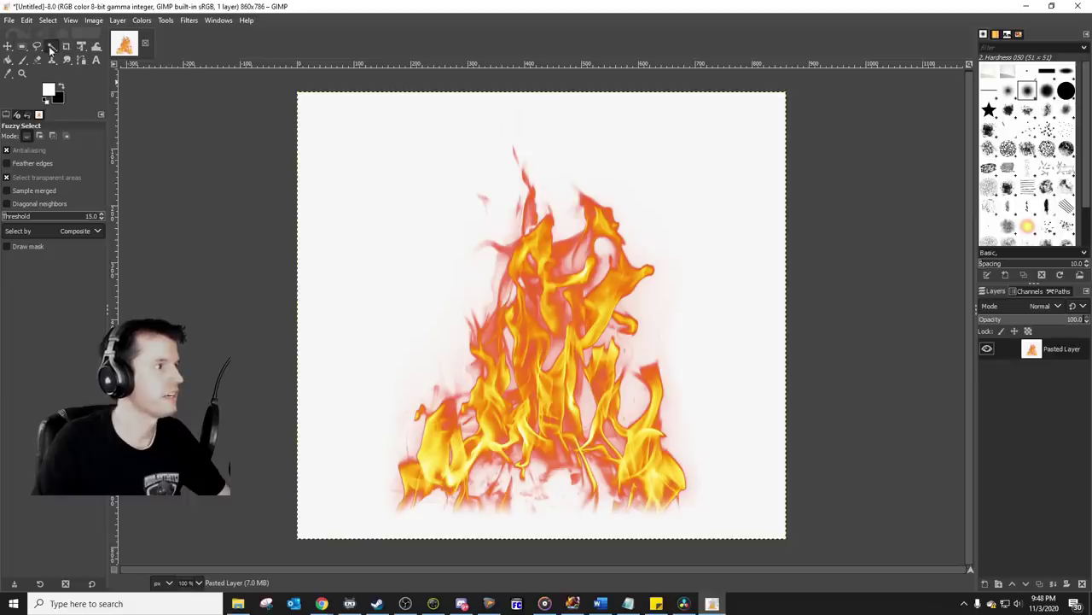
Step: In GIMP, remove the white background around the flames and the pale patch inside their outer edge using Fuzzy Select
{"action": "left_click", "coordinate": [305, 157]}
{"action": "key", "text": "Delete"}
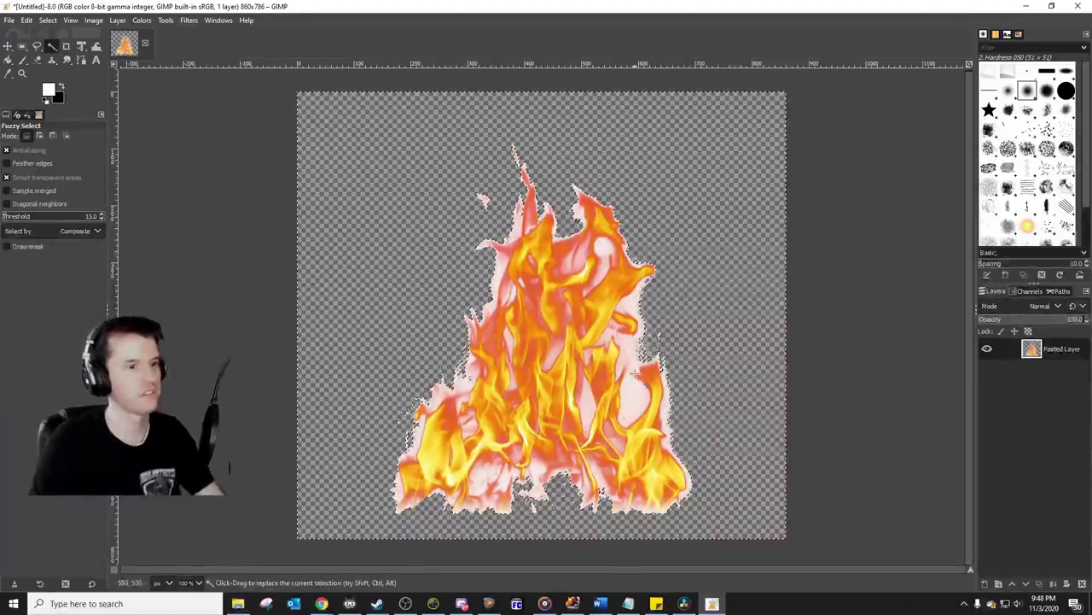
{"action": "left_click", "coordinate": [636, 373]}
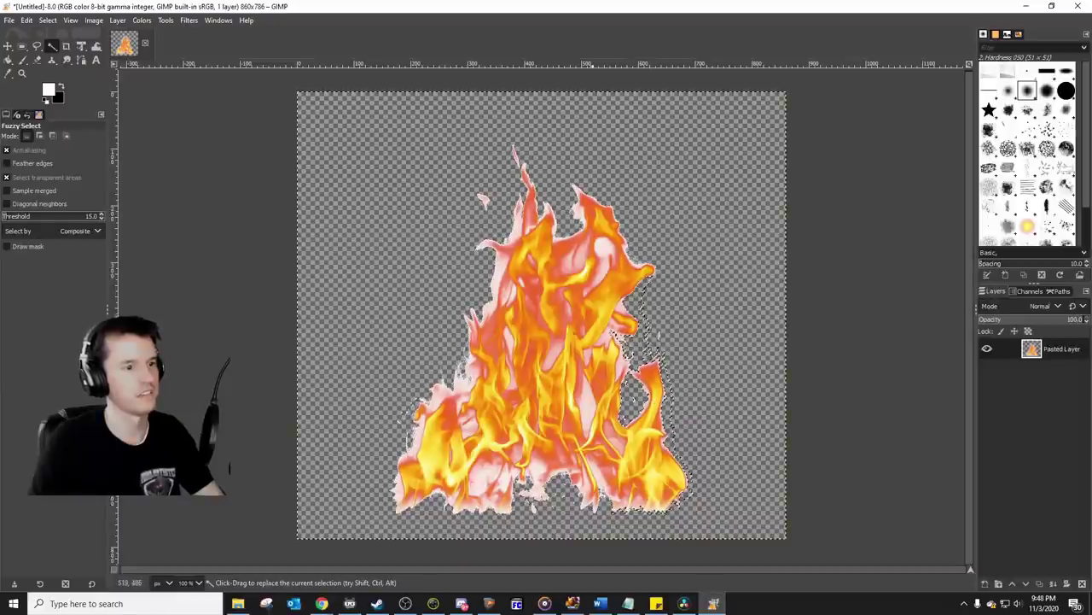
Step: Remove the remaining pale pink areas around and within the flames using Select by Color
{"action": "left_click", "coordinate": [497, 278]}
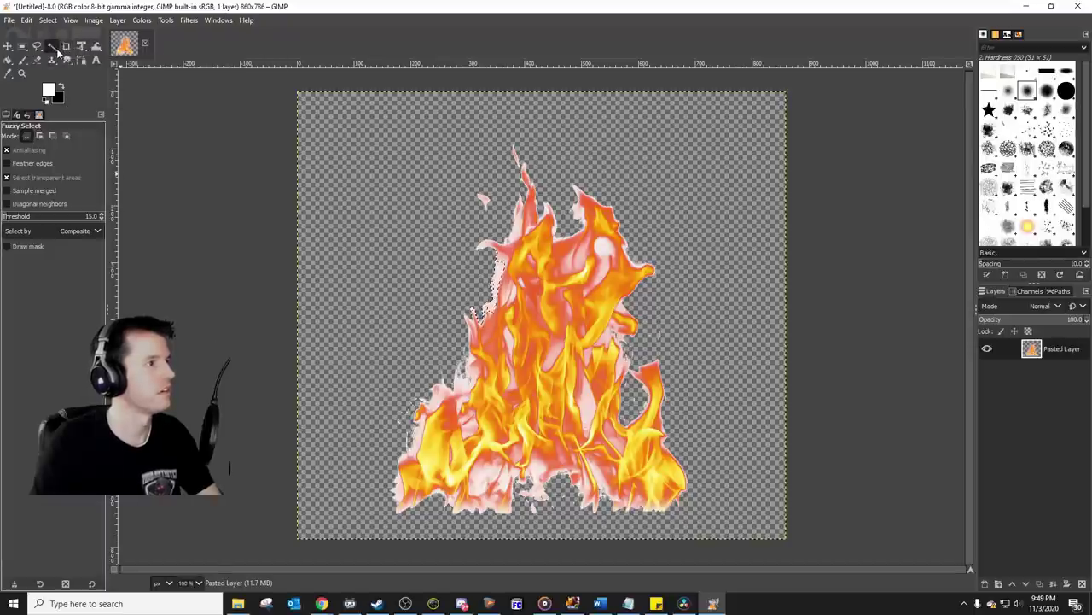
{"action": "left_click_drag", "start_coordinate": [57, 48], "coordinate": [76, 65]}
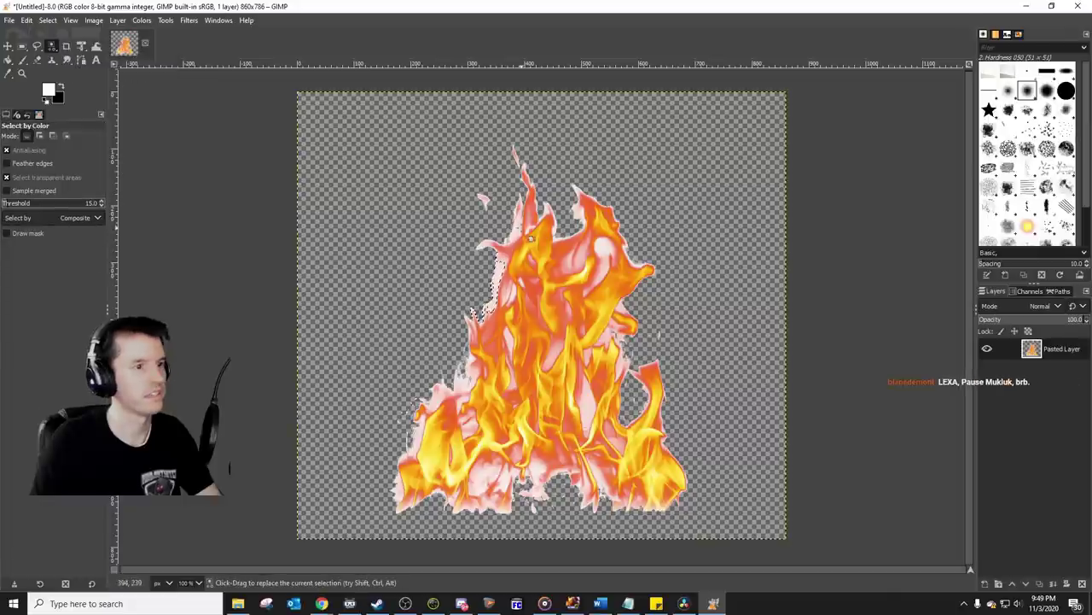
{"action": "left_click", "coordinate": [493, 286]}
{"action": "key", "text": "Delete"}
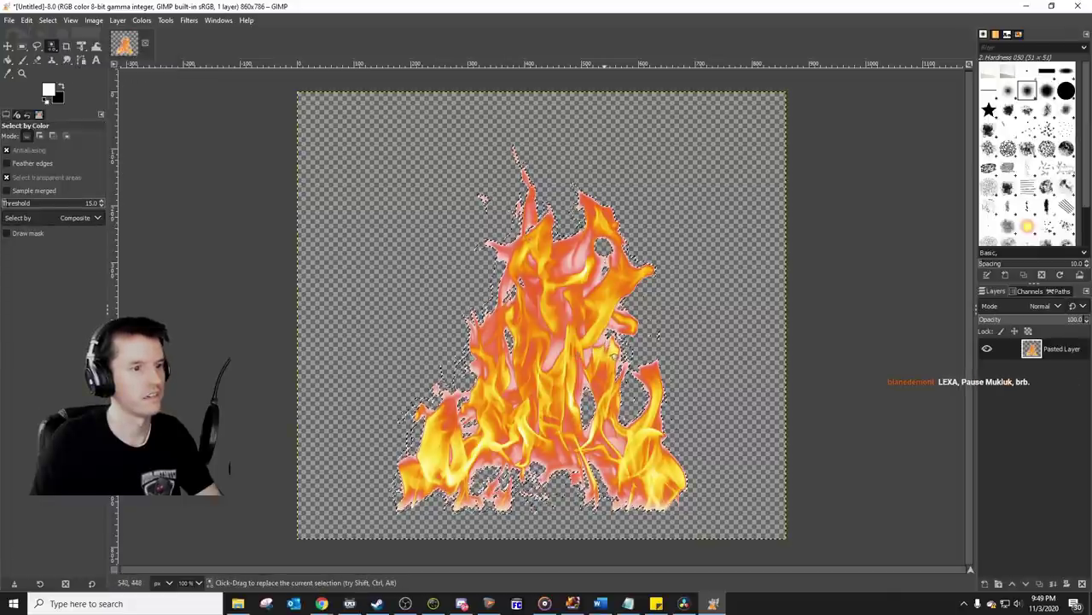
Step: Export the cut-out flames as fire.png to the GTTP spirit run folder with the preset PNG options, and return to DaVinci Resolve
{"action": "left_click", "coordinate": [9, 19]}
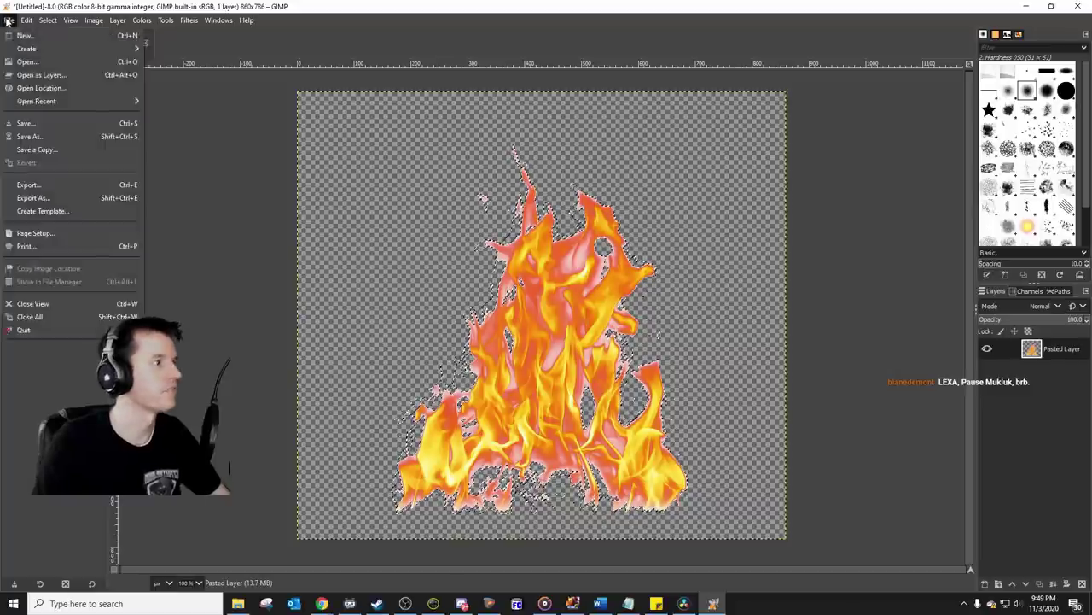
{"action": "left_click", "coordinate": [34, 197]}
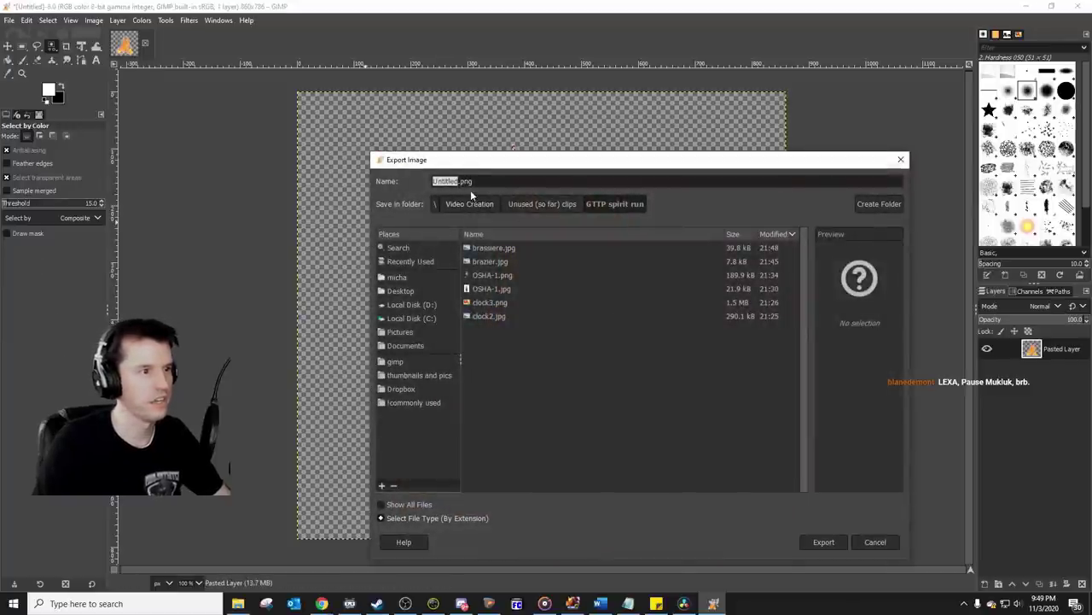
{"action": "type", "text": "fire"}
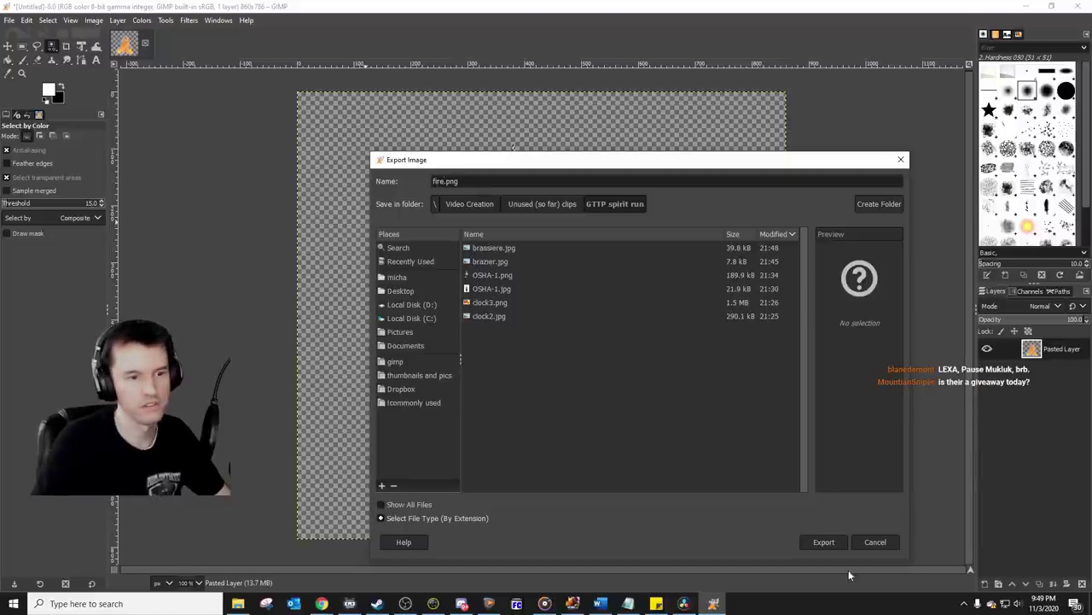
{"action": "left_click", "coordinate": [824, 541]}
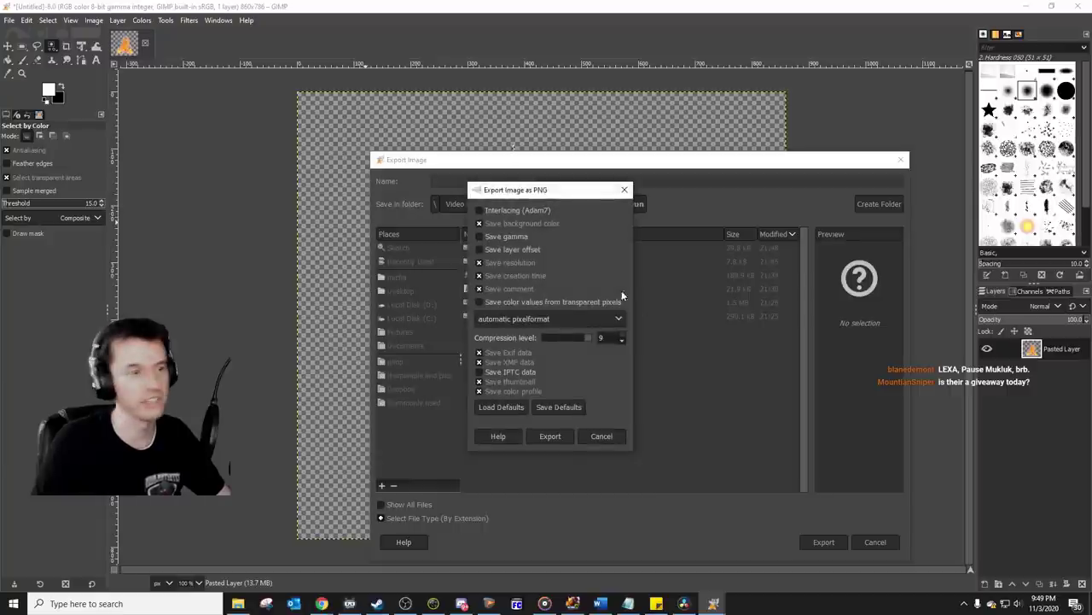
{"action": "left_click", "coordinate": [551, 437]}
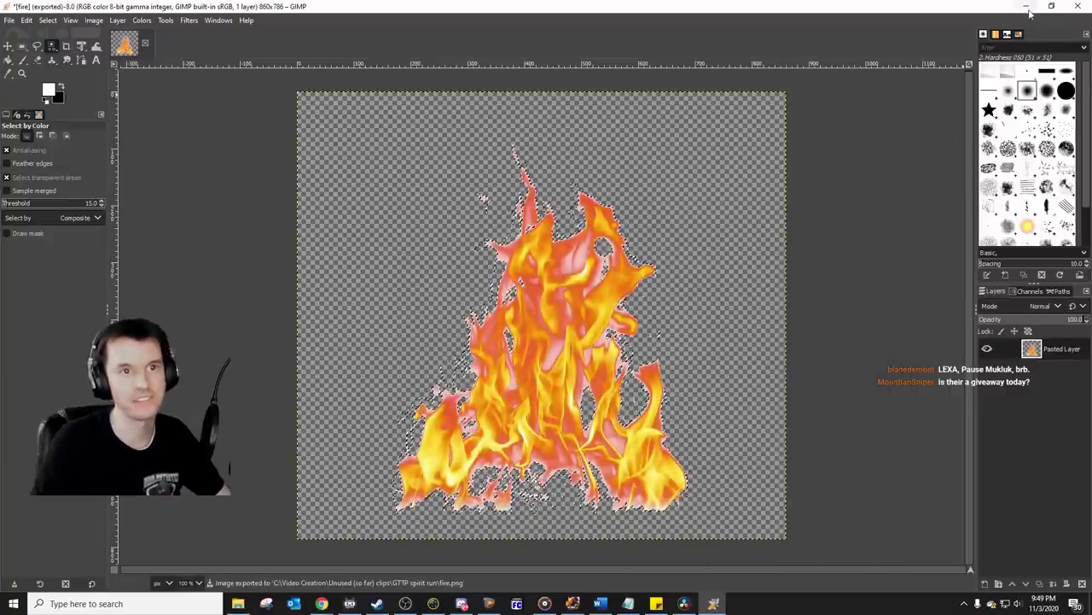
{"action": "left_click", "coordinate": [1027, 7]}
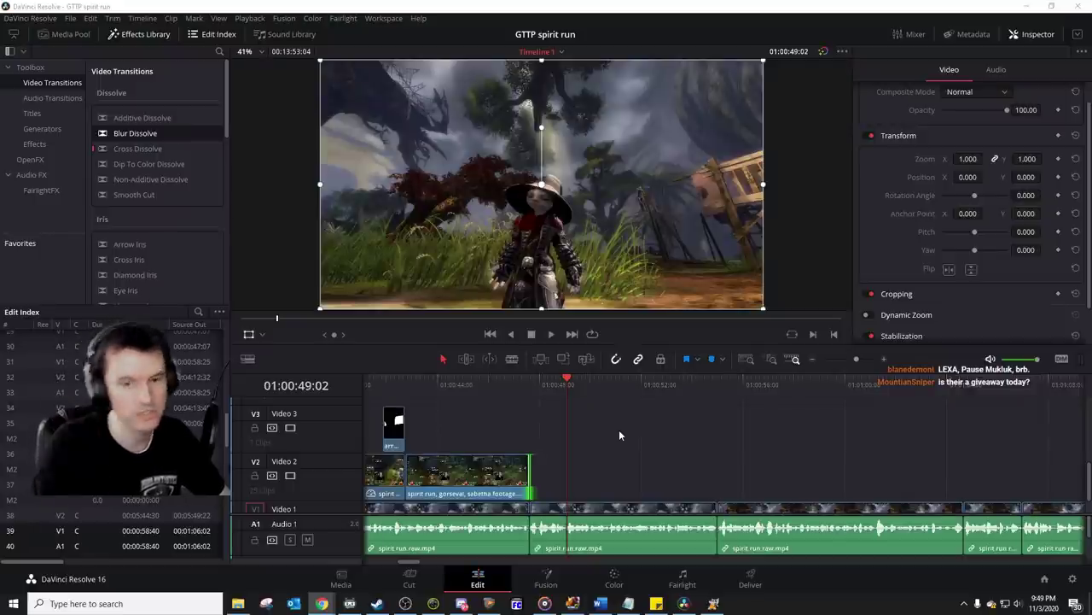
Step: Listen to the narration from just before 01:00:47:15 and park the playhead on the matching word at 01:00:49:01
{"action": "left_click", "coordinate": [528, 382]}
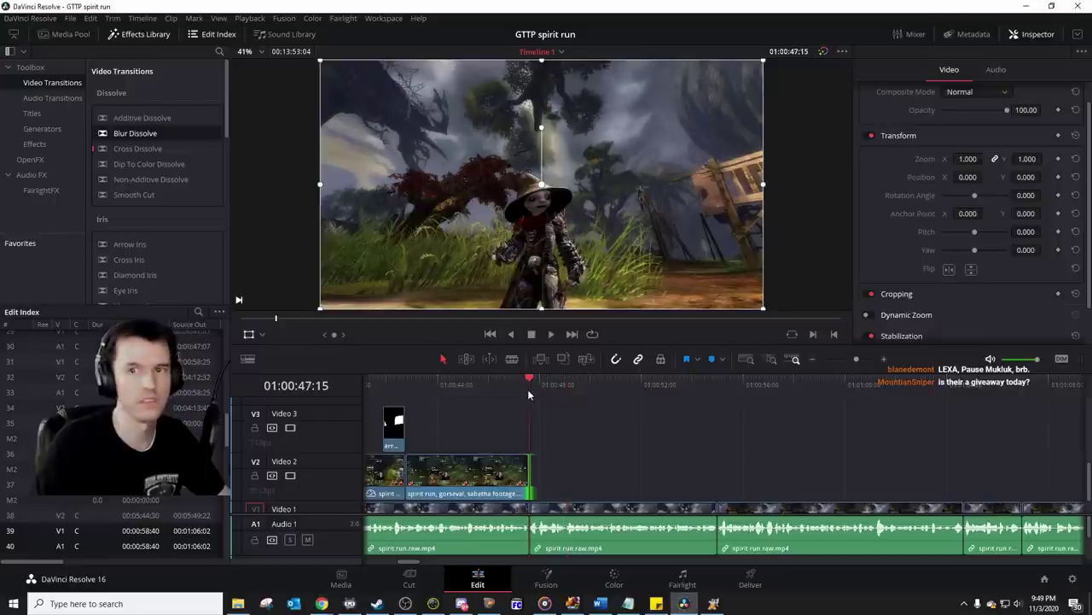
{"action": "left_click", "coordinate": [322, 603]}
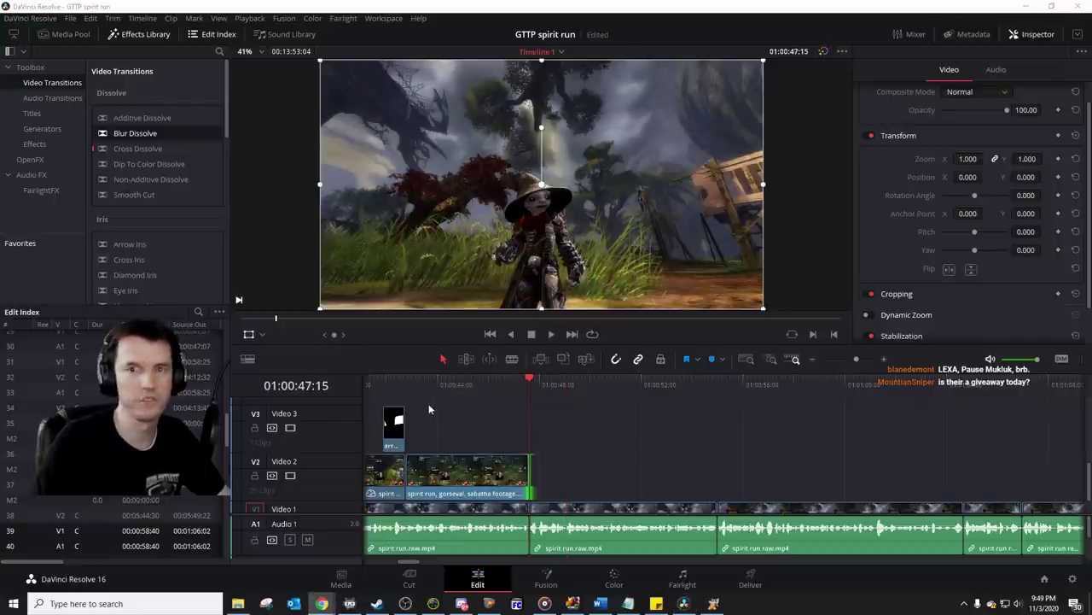
{"action": "left_click", "coordinate": [513, 373]}
{"action": "key", "text": "space"}
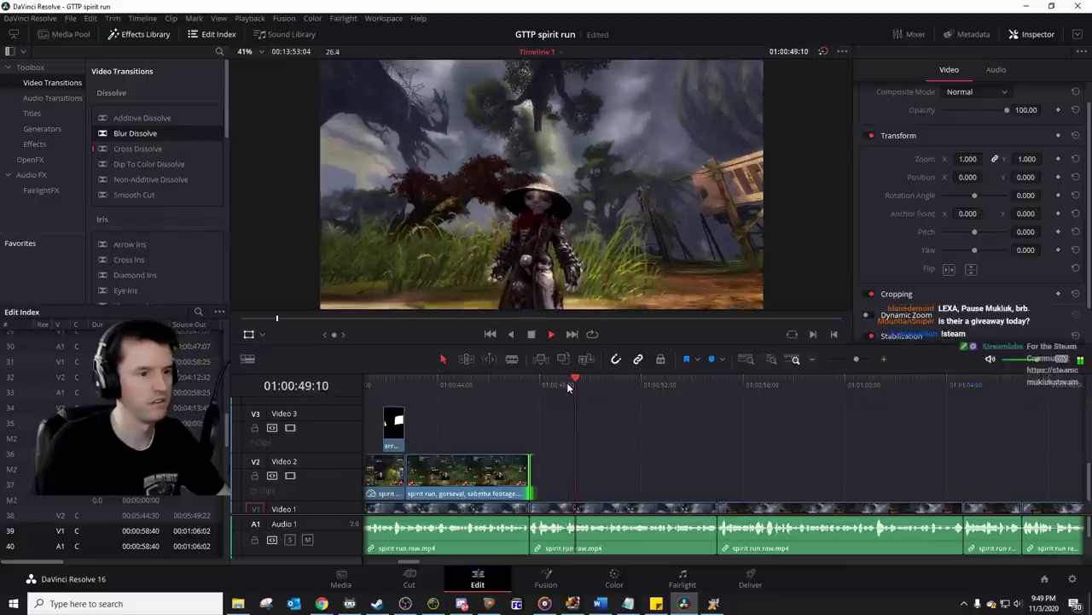
{"action": "left_click", "coordinate": [560, 383]}
{"action": "key", "text": "space"}
{"action": "key", "text": "space"}
{"action": "left_click_drag", "start_coordinate": [563, 384], "coordinate": [567, 384]}
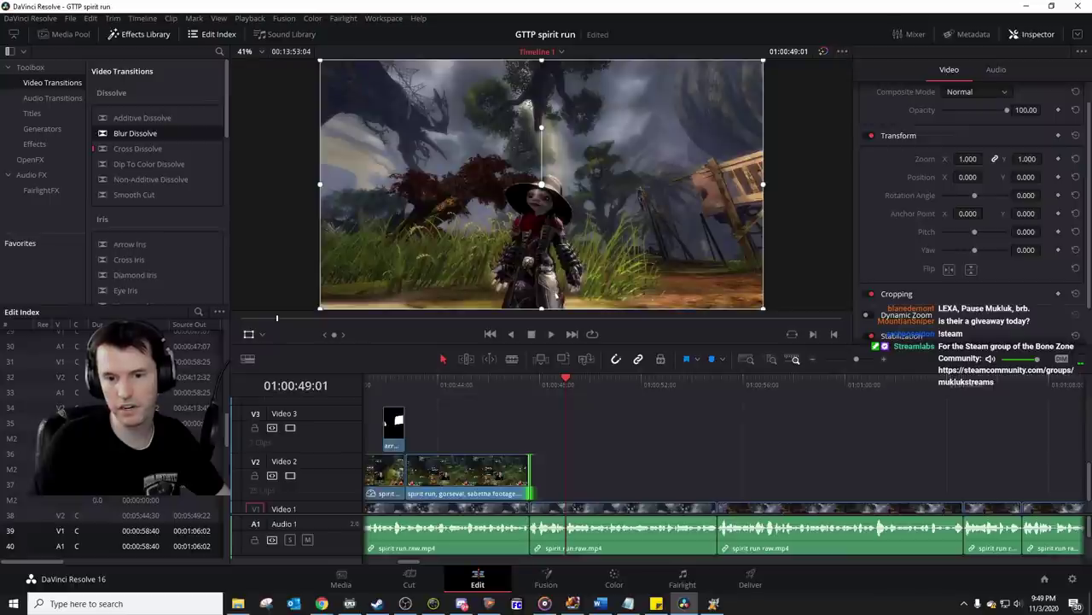
Step: Place brazier.jpg on Video 2 from 01:00:49:01 to the next narration cut, scaled to 0.573 in the upper left of the picture
{"action": "left_click_drag", "start_coordinate": [964, 453], "coordinate": [572, 468]}
{"action": "left_click_drag", "start_coordinate": [693, 483], "coordinate": [715, 484]}
{"action": "left_click_drag", "start_coordinate": [650, 315], "coordinate": [606, 256]}
{"action": "left_click_drag", "start_coordinate": [583, 217], "coordinate": [451, 193]}
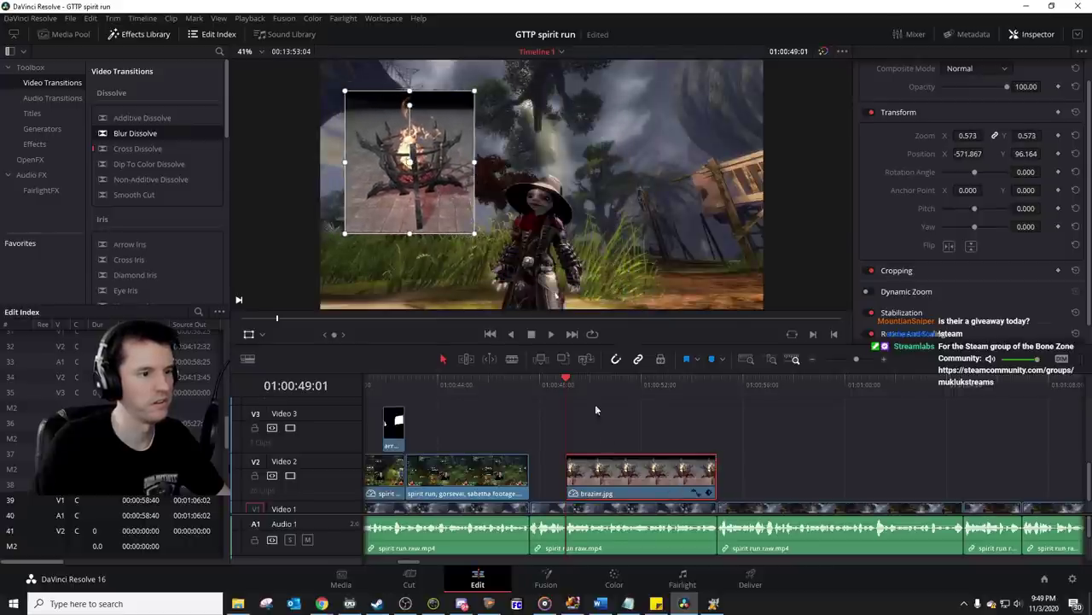
Step: Add notpermitted.png to Video 3 from 01:00:50:01 to the brazier clip's end, scaled to 0.477 in the upper right of the picture
{"action": "key", "text": "space"}
{"action": "left_click", "coordinate": [581, 386]}
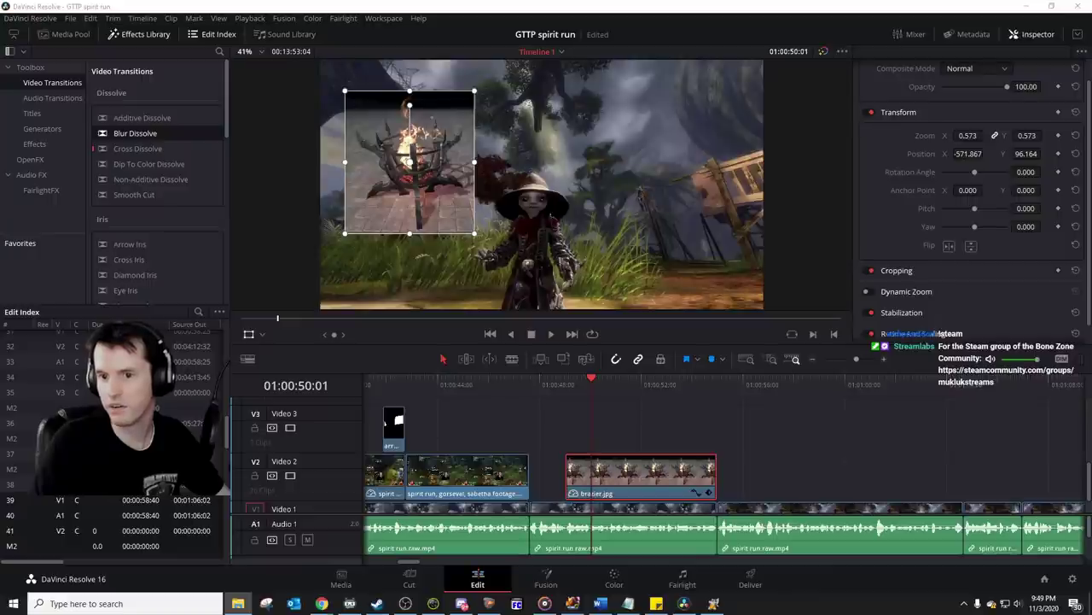
{"action": "left_click_drag", "start_coordinate": [927, 362], "coordinate": [727, 442]}
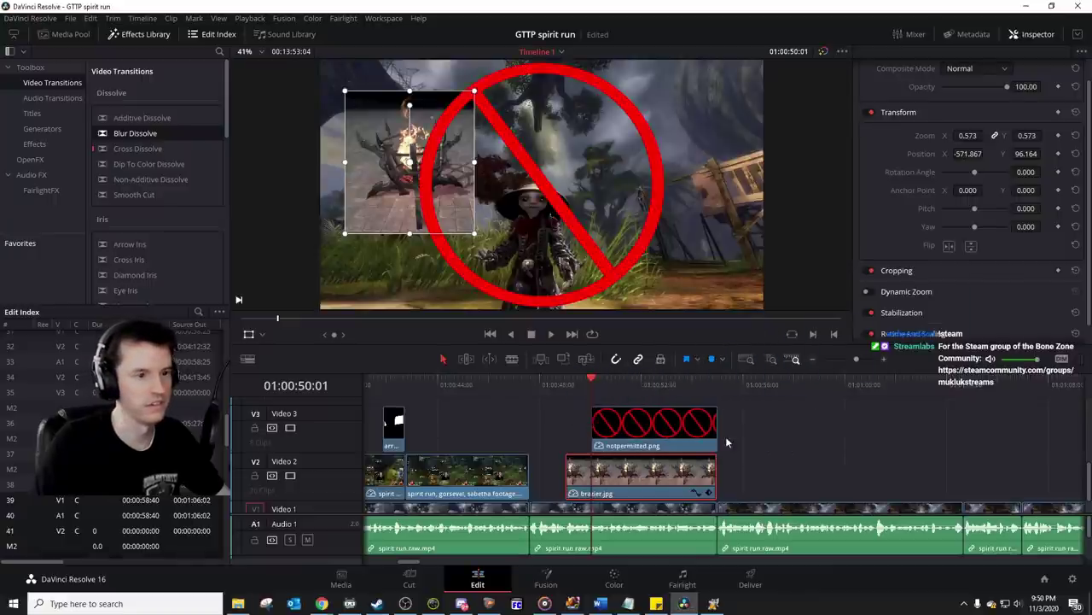
{"action": "left_click", "coordinate": [719, 433]}
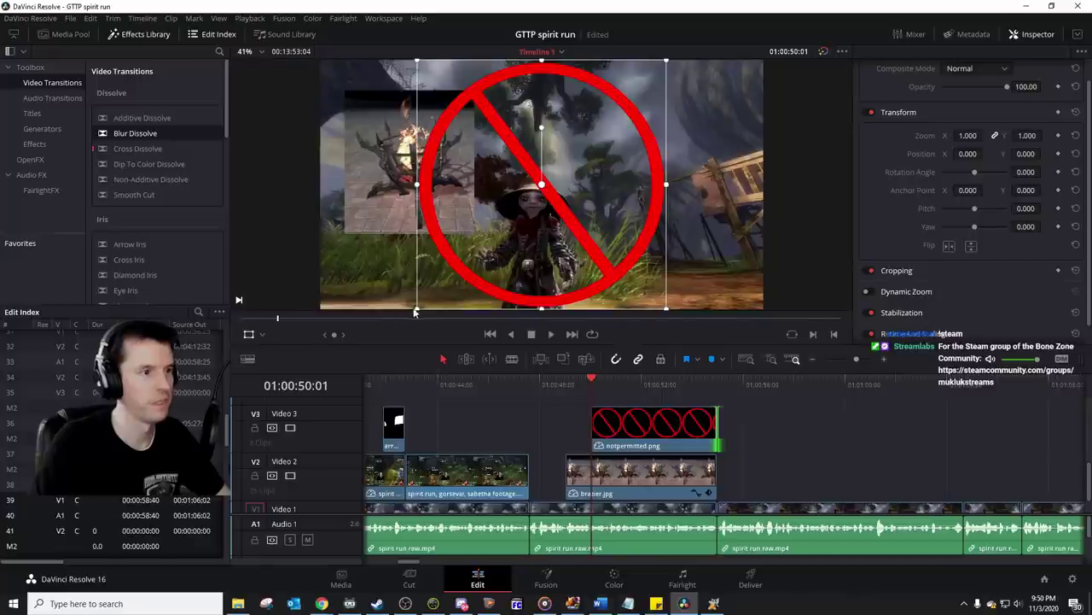
{"action": "left_click_drag", "start_coordinate": [416, 313], "coordinate": [483, 251]}
{"action": "left_click_drag", "start_coordinate": [571, 203], "coordinate": [698, 186]}
Step: Play the section from before the brazier image and extend the start of notpermitted.png back to 01:00:49:19
{"action": "left_click", "coordinate": [544, 383]}
{"action": "key", "text": "space"}
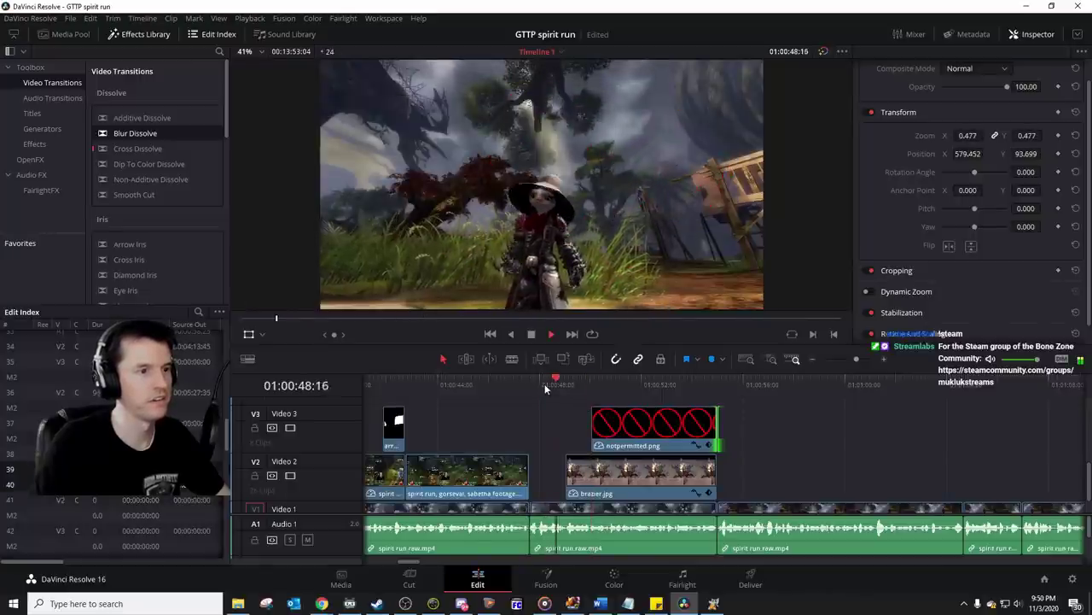
{"action": "key", "text": "space"}
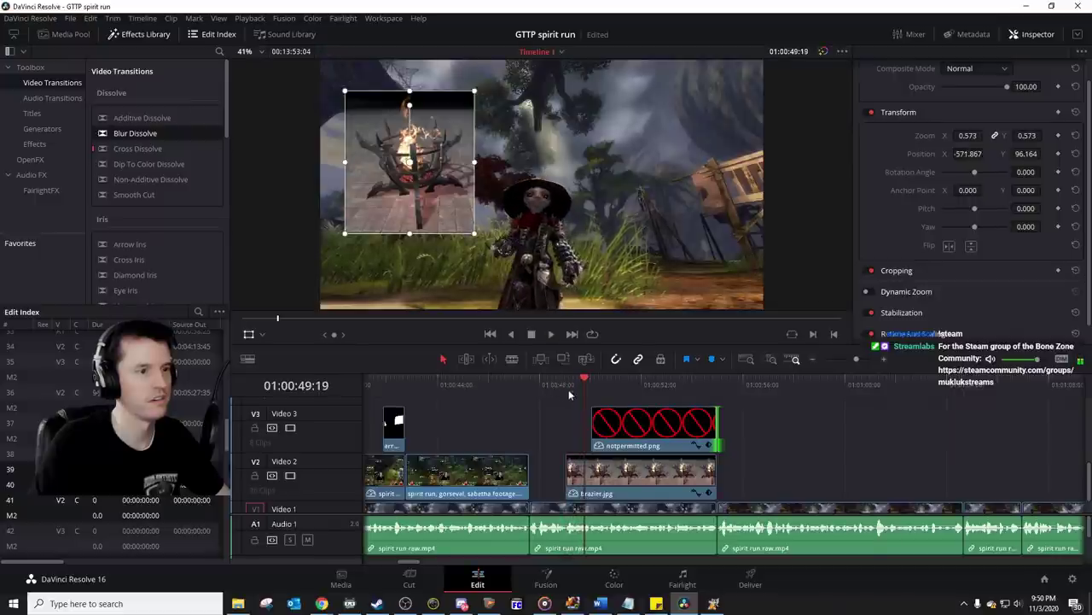
{"action": "left_click", "coordinate": [624, 443]}
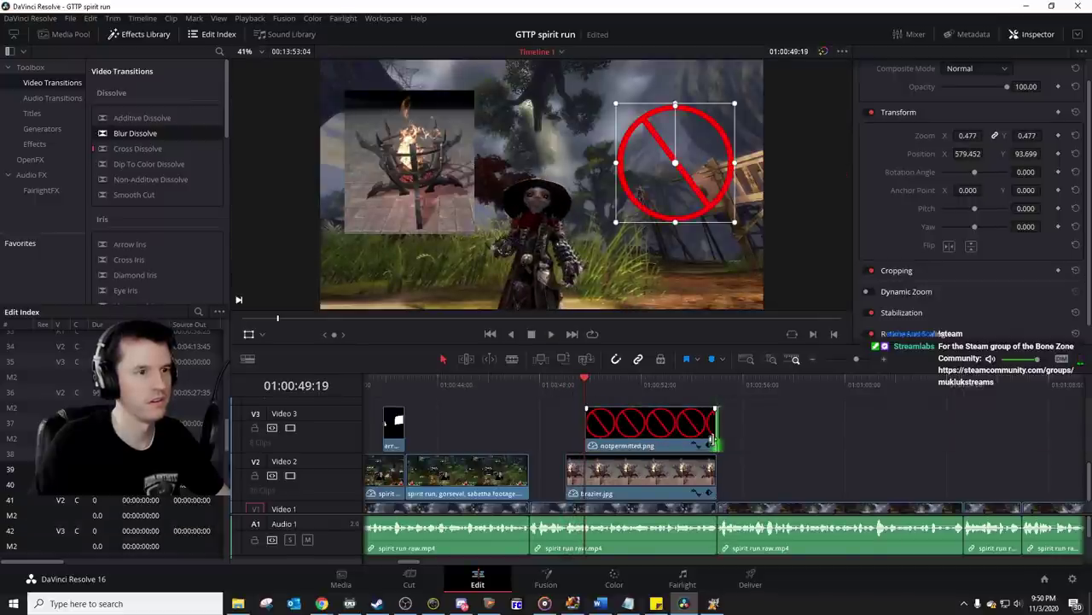
Step: Play to the next cue and place brassiere.jpg on Video 4 from 01:00:50:06, ending with the notpermitted.png clip
{"action": "key", "text": "space"}
{"action": "left_click", "coordinate": [591, 382]}
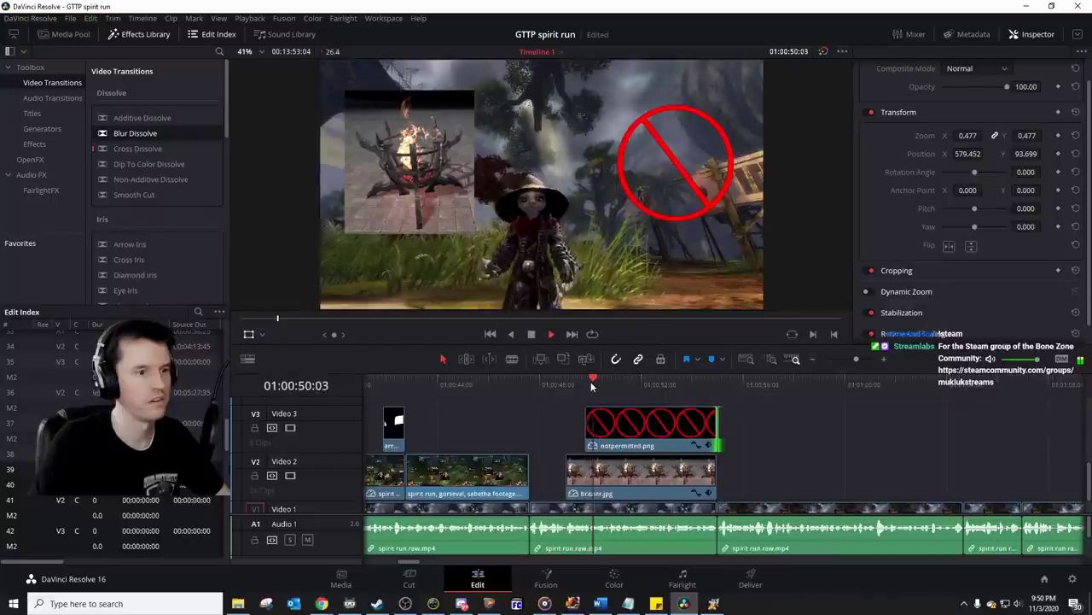
{"action": "key", "text": "space"}
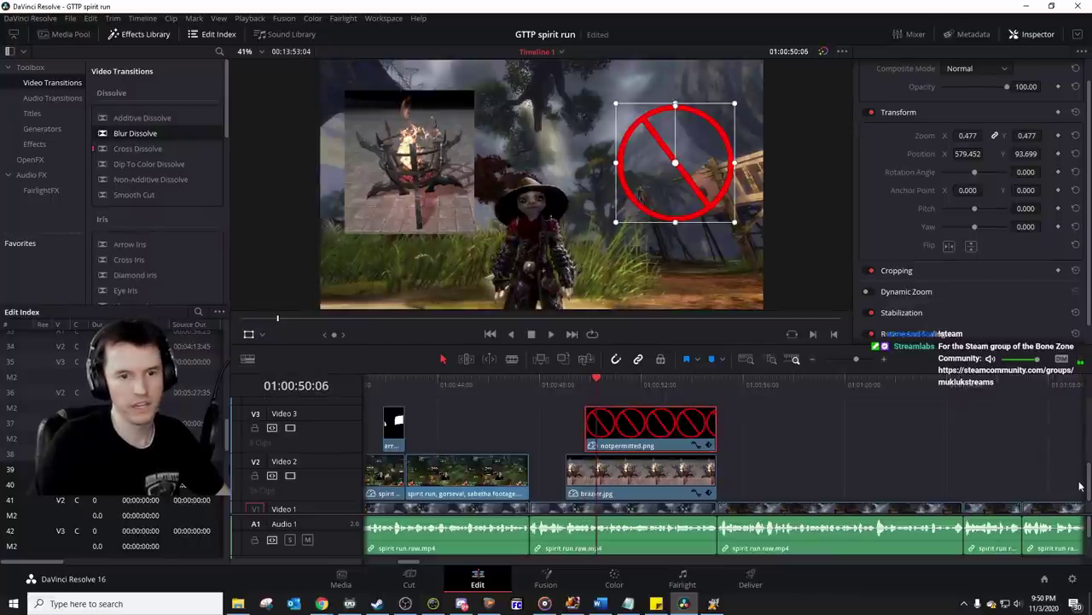
{"action": "scroll", "coordinate": [1087, 491], "scroll_direction": "up", "scroll_amount": 3}
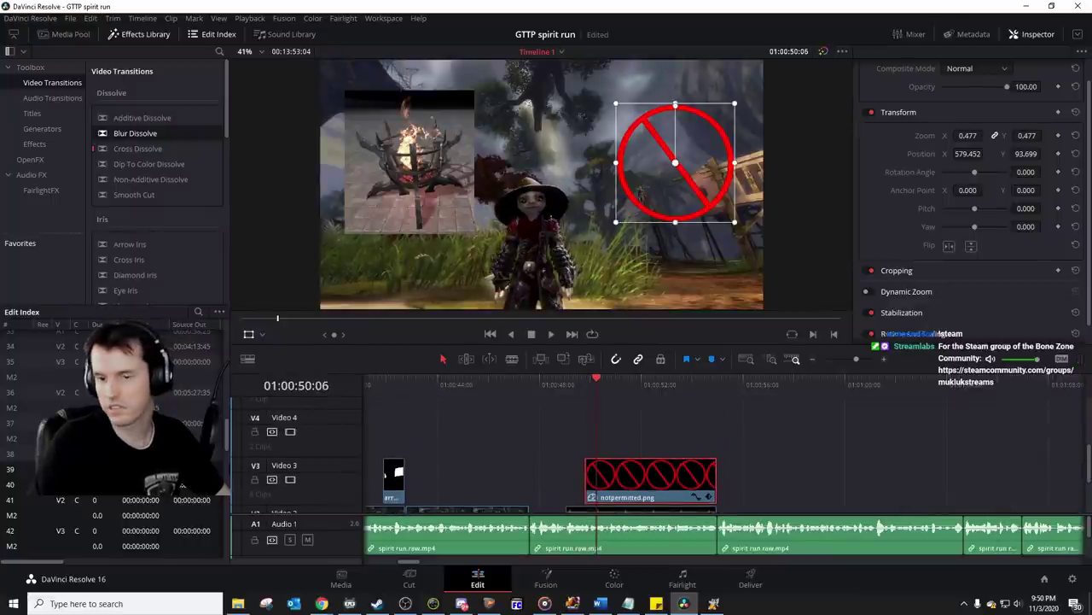
{"action": "left_click", "coordinate": [238, 603]}
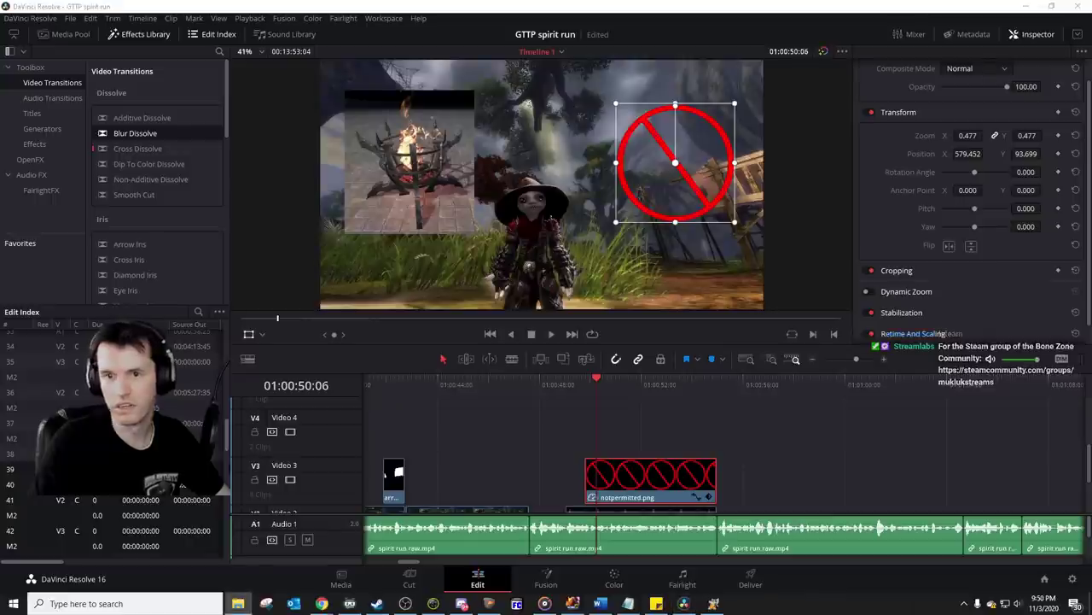
{"action": "left_click_drag", "start_coordinate": [1091, 333], "coordinate": [715, 438]}
{"action": "left_click", "coordinate": [676, 442]}
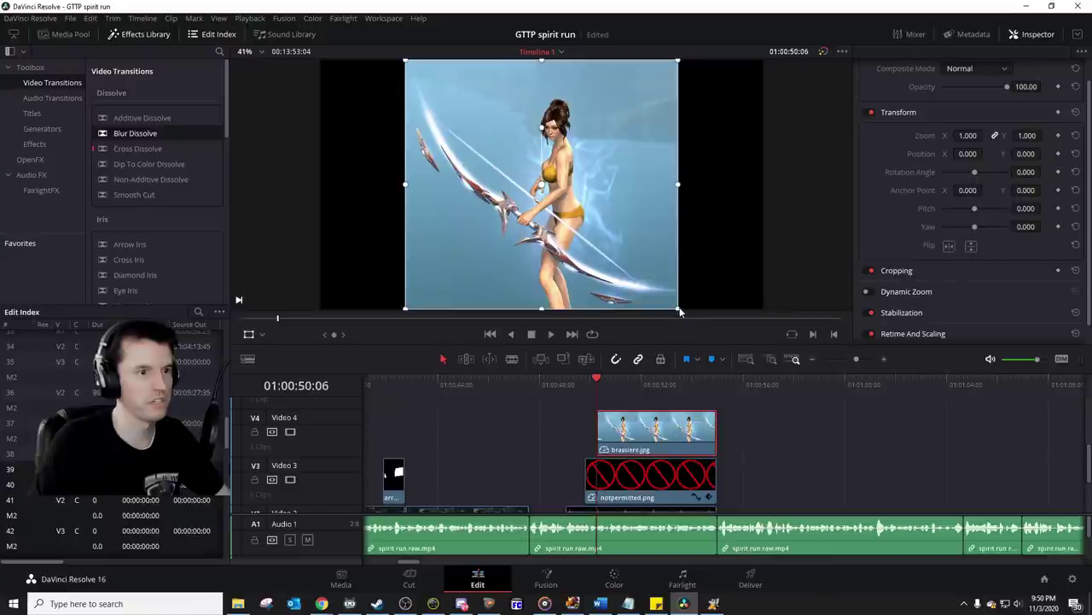
Step: Scale brassiere.jpg to 0.954, crop it left 442, right 304, top 149 and bottom 475, and center it over the prohibition sign
{"action": "left_click_drag", "start_coordinate": [680, 312], "coordinate": [674, 306]}
{"action": "left_click_drag", "start_coordinate": [628, 259], "coordinate": [742, 257]}
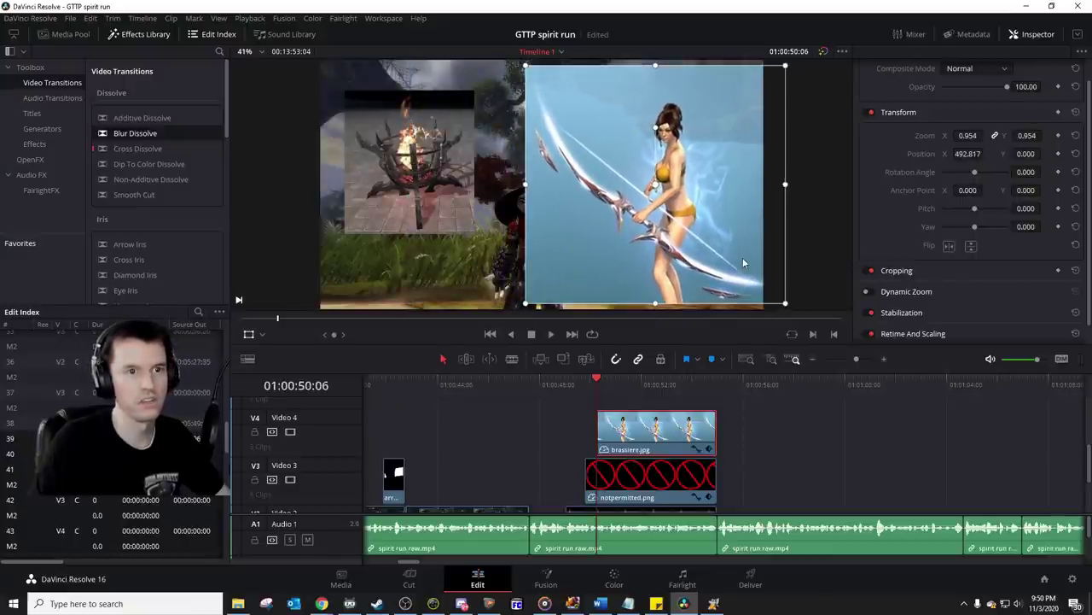
{"action": "left_click", "coordinate": [905, 272]}
{"action": "mouse_move", "coordinate": [1026, 294]}
{"action": "left_mouse_down"}
{"action": "mouse_move", "coordinate": [1023, 318]}
{"action": "mouse_move", "coordinate": [1044, 314]}
{"action": "mouse_move", "coordinate": [1031, 297]}
{"action": "mouse_move", "coordinate": [1044, 295]}
{"action": "left_mouse_up"}
{"action": "scroll", "coordinate": [1024, 325], "scroll_direction": "down", "scroll_amount": 1}
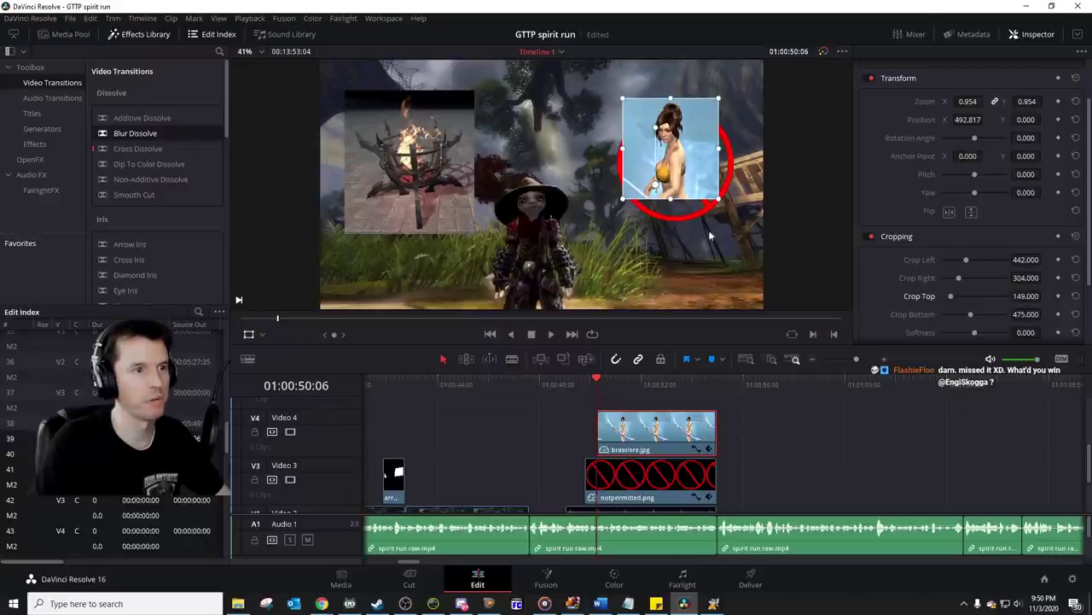
{"action": "left_click_drag", "start_coordinate": [698, 177], "coordinate": [704, 188]}
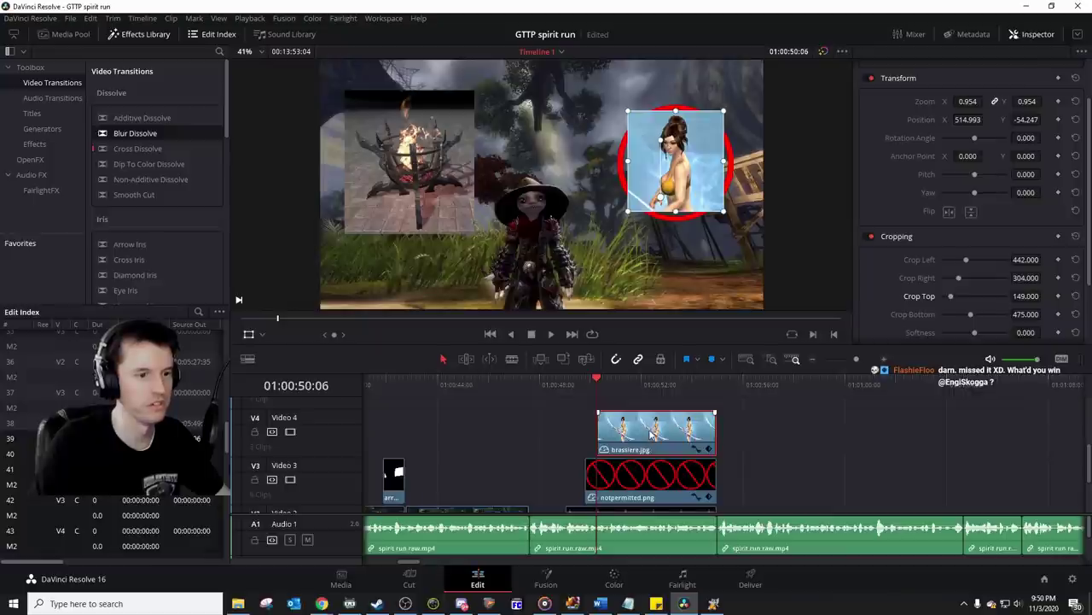
Step: Swap the two graphics' tracks so notpermitted.png sits on Video 4 above brassiere.jpg on Video 3, keeping their timing
{"action": "left_click_drag", "start_coordinate": [649, 434], "coordinate": [795, 433]}
{"action": "left_click", "coordinate": [632, 471]}
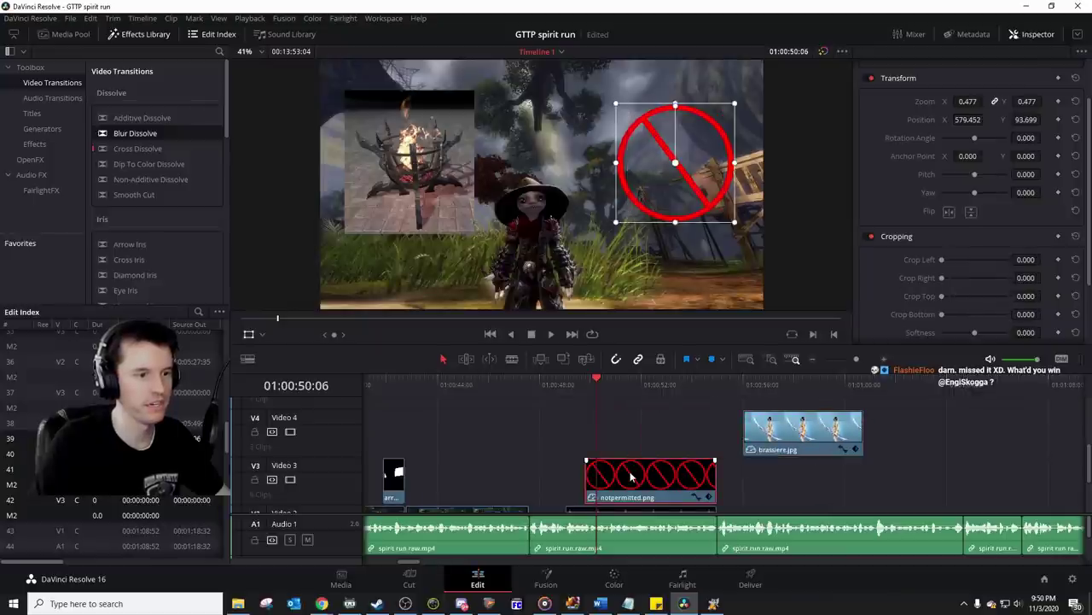
{"action": "left_click_drag", "start_coordinate": [631, 471], "coordinate": [632, 424]}
{"action": "left_click_drag", "start_coordinate": [789, 432], "coordinate": [647, 478]}
Step: Play the brazier and brassiere section from 01:00:47:15 and locate the narration cue at 01:00:51:08 for the fire graphic
{"action": "left_click", "coordinate": [538, 382]}
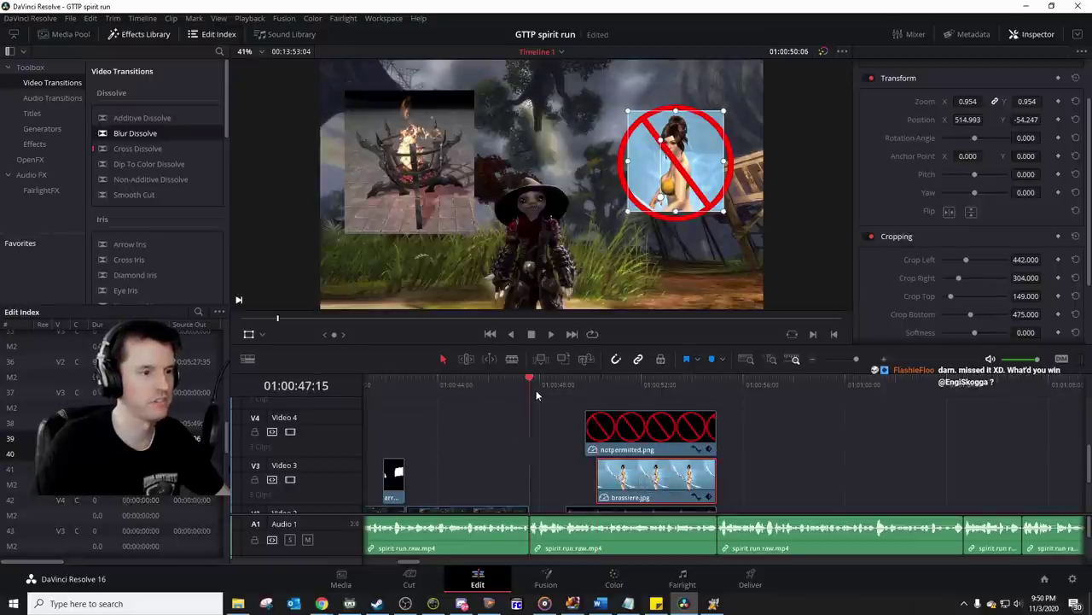
{"action": "key", "text": "space"}
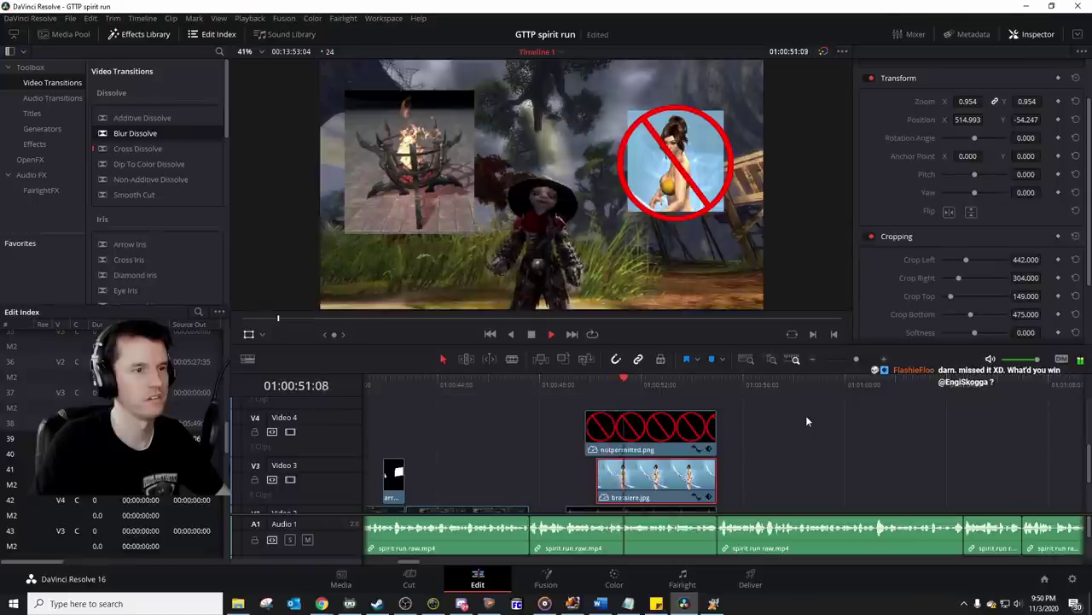
{"action": "key", "text": "space"}
{"action": "left_click", "coordinate": [621, 387]}
{"action": "key", "text": "space"}
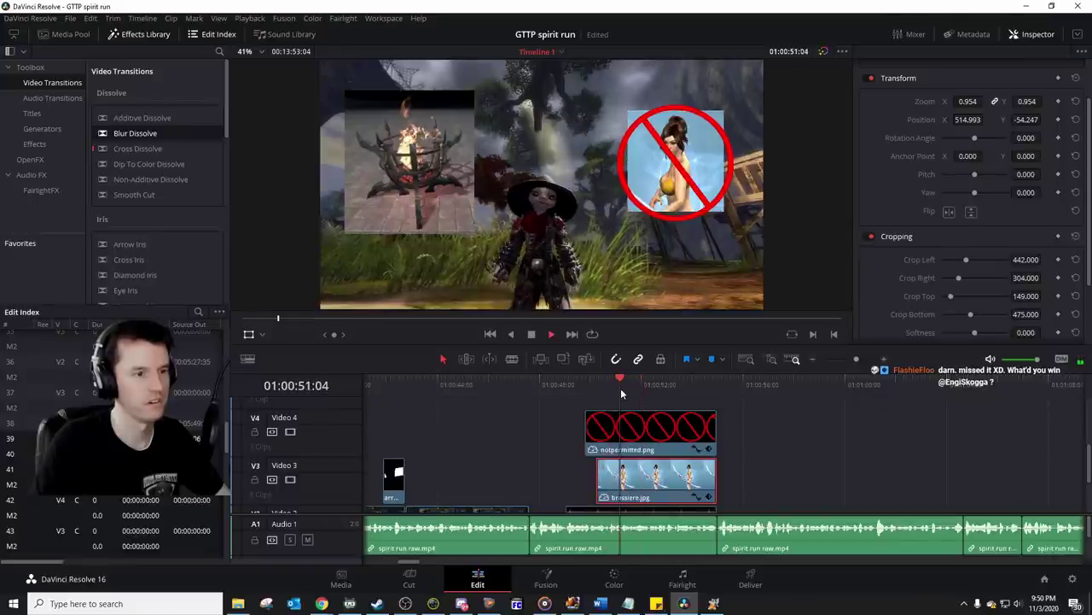
{"action": "key", "text": "space"}
{"action": "left_click", "coordinate": [603, 386]}
{"action": "key", "text": "space"}
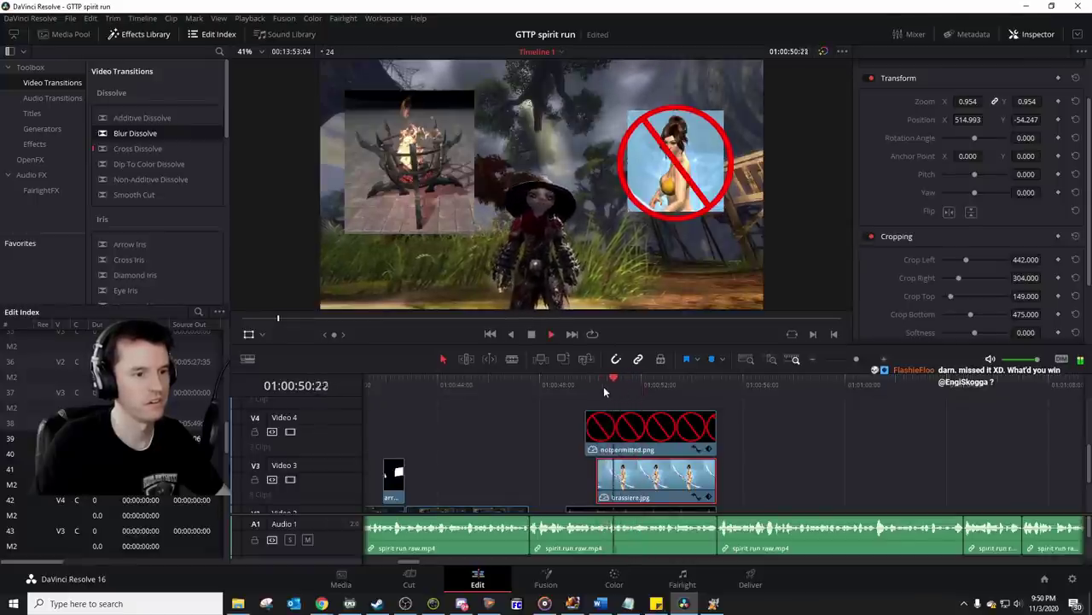
{"action": "key", "text": "space"}
{"action": "left_click", "coordinate": [600, 390]}
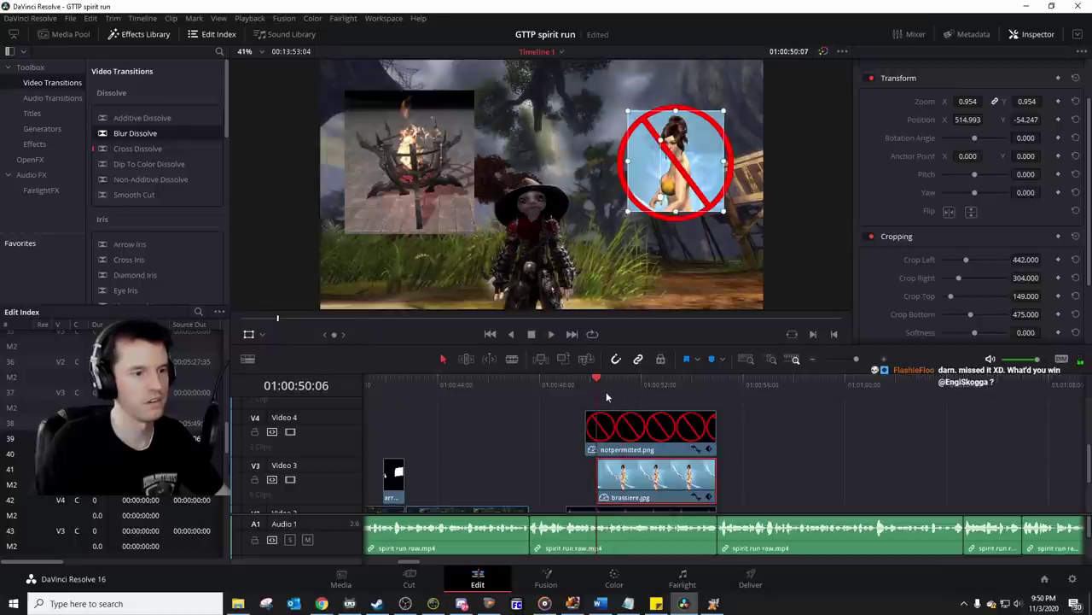
{"action": "key", "text": "space"}
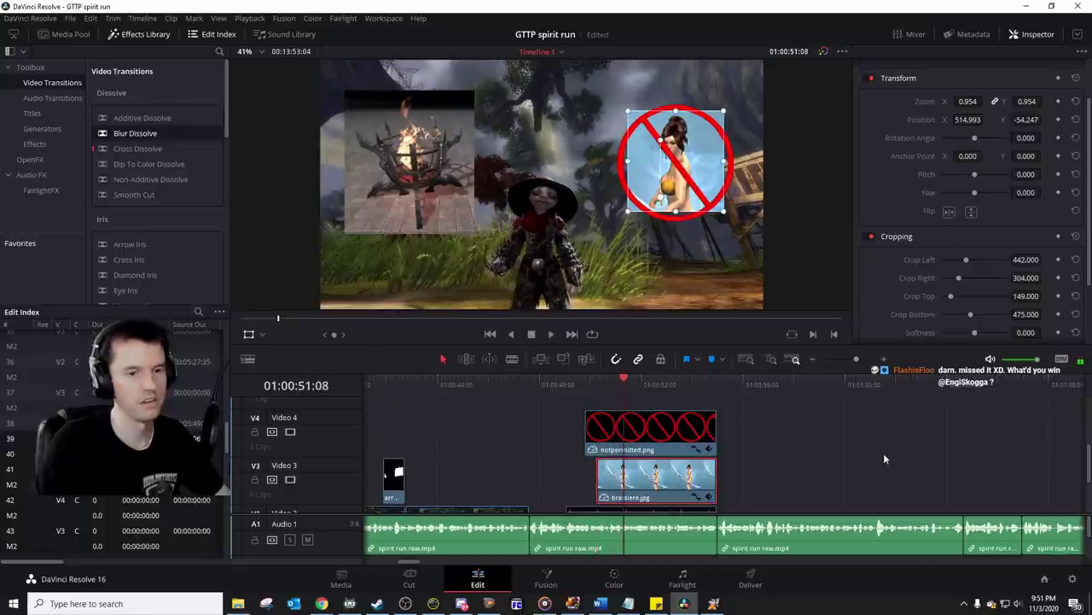
Step: Place fire.png on Video 6 from 01:00:51:08, trimmed to end with the notpermitted.png clip
{"action": "left_click_drag", "start_coordinate": [977, 337], "coordinate": [633, 404]}
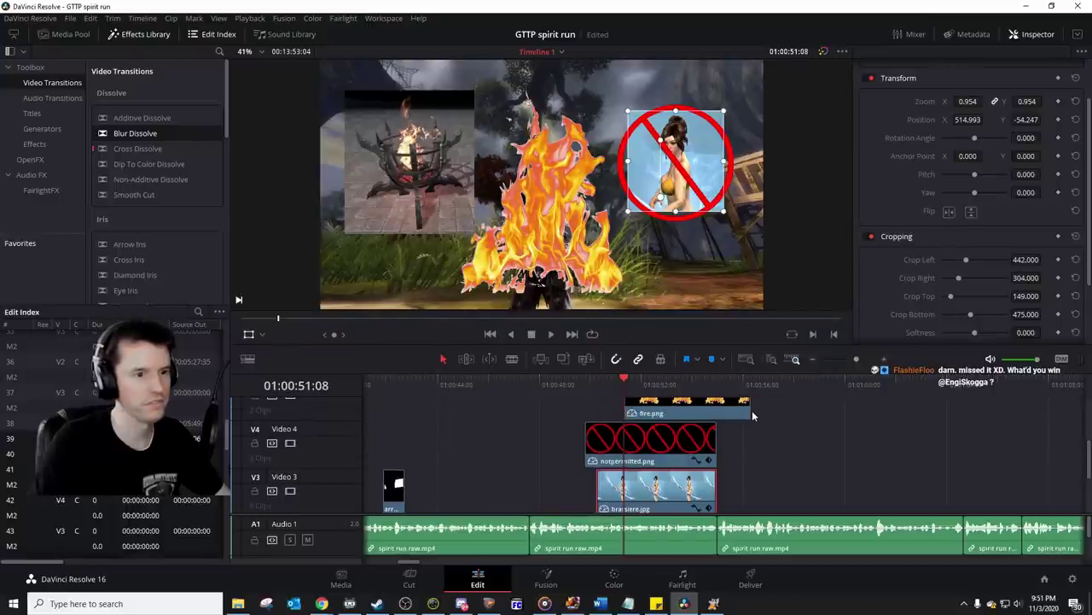
{"action": "left_click_drag", "start_coordinate": [752, 414], "coordinate": [719, 414]}
{"action": "scroll", "coordinate": [893, 440], "scroll_direction": "up", "scroll_amount": 3}
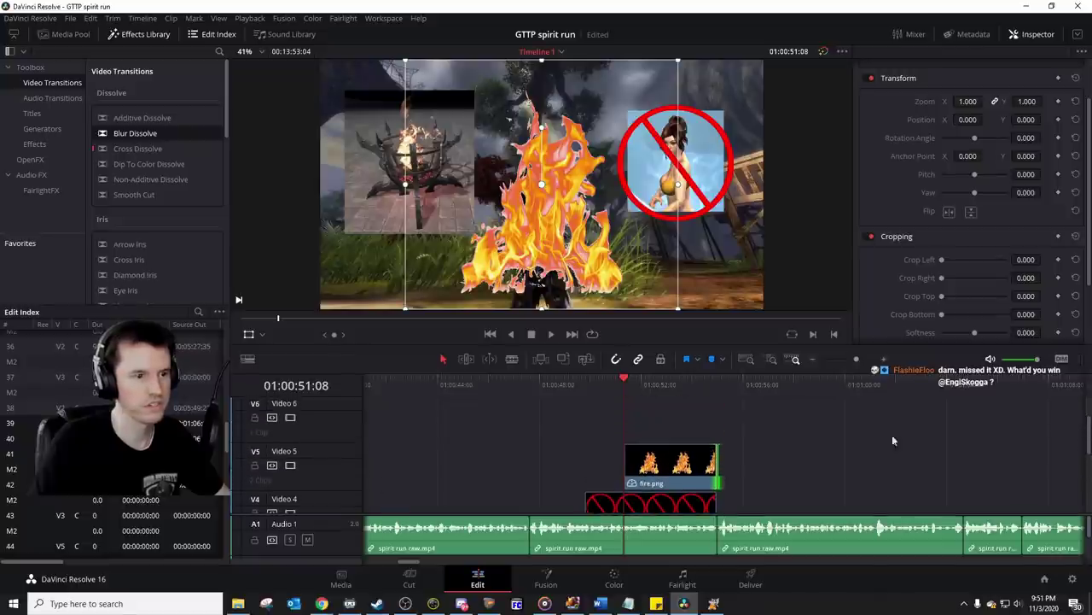
{"action": "left_click_drag", "start_coordinate": [663, 463], "coordinate": [661, 444]}
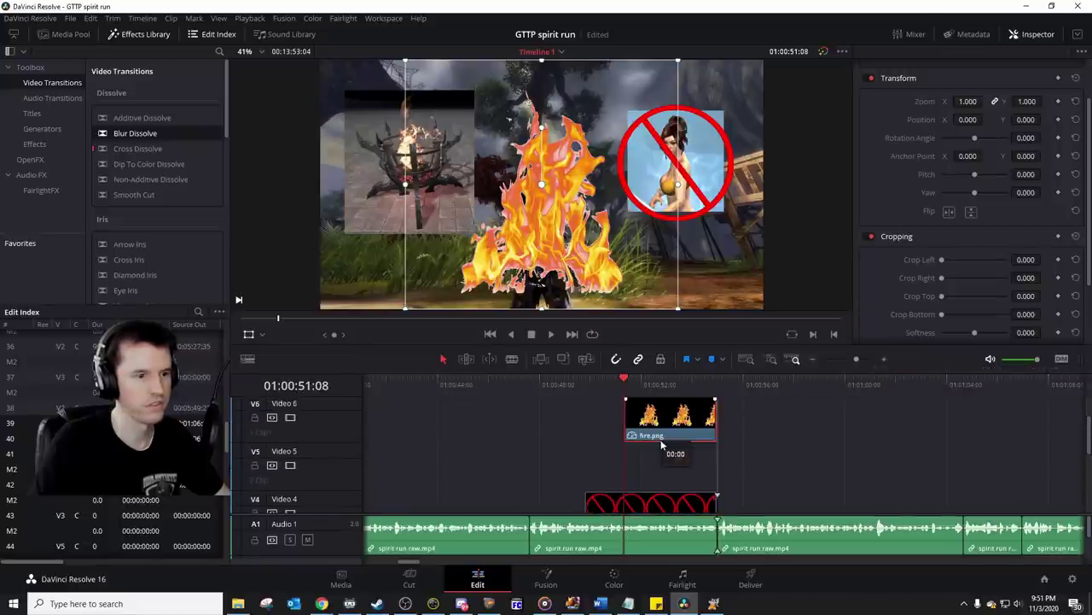
Step: Play to the next cue and place a copy of brassiere.jpg on Video 5 from 01:00:51:15 to the fire clip's end
{"action": "key", "text": "space"}
{"action": "key", "text": "space"}
{"action": "left_click", "coordinate": [626, 387]}
{"action": "key", "text": "space"}
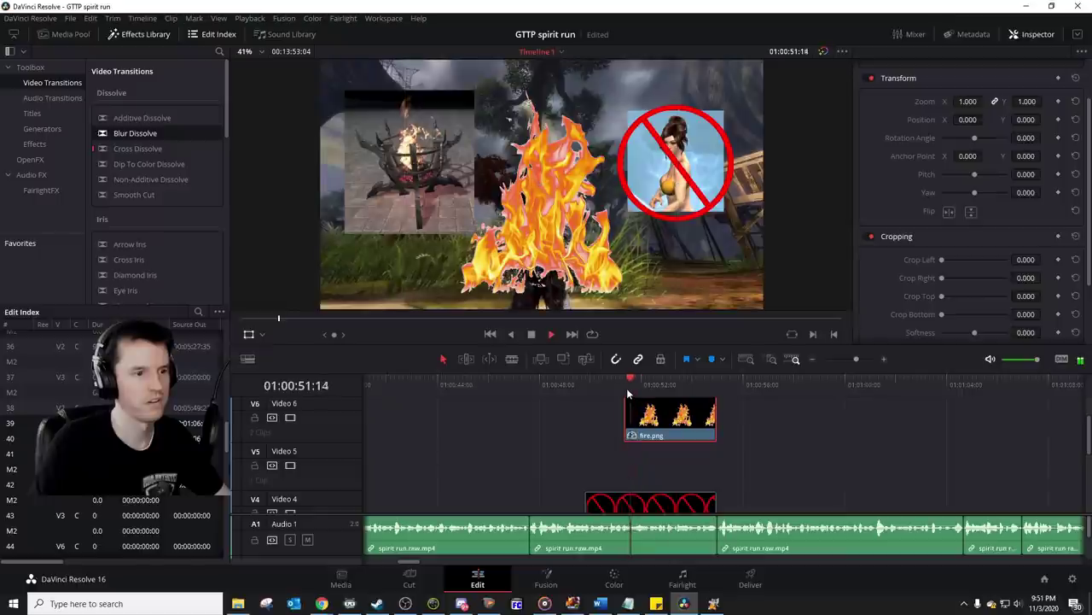
{"action": "key", "text": "space"}
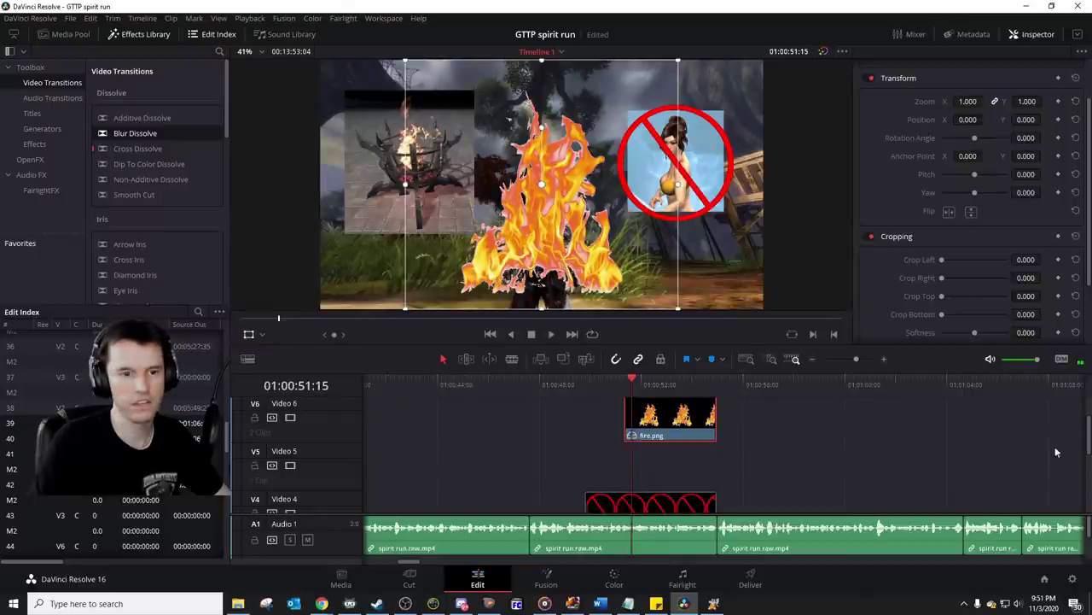
{"action": "left_click_drag", "start_coordinate": [1088, 448], "coordinate": [1074, 472]}
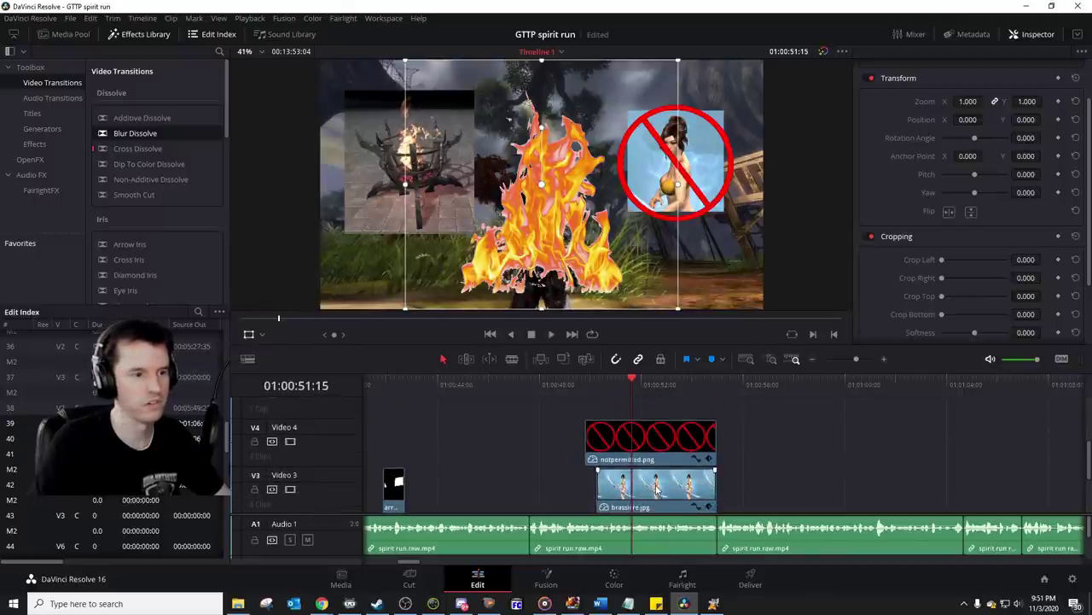
{"action": "left_click_drag", "start_coordinate": [657, 487], "coordinate": [633, 404]}
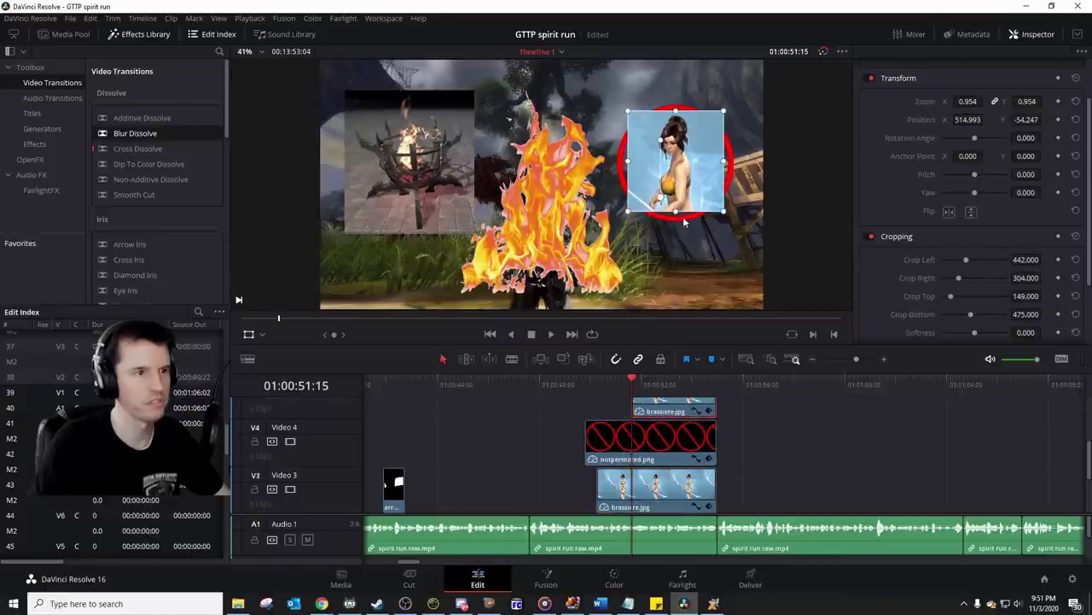
Step: Scale the brassiere.jpg copy to 1.842 at position -93.635, -364.932 and move fire.png to 14.786, 241.644 over the woman's head
{"action": "left_click_drag", "start_coordinate": [685, 220], "coordinate": [646, 271]}
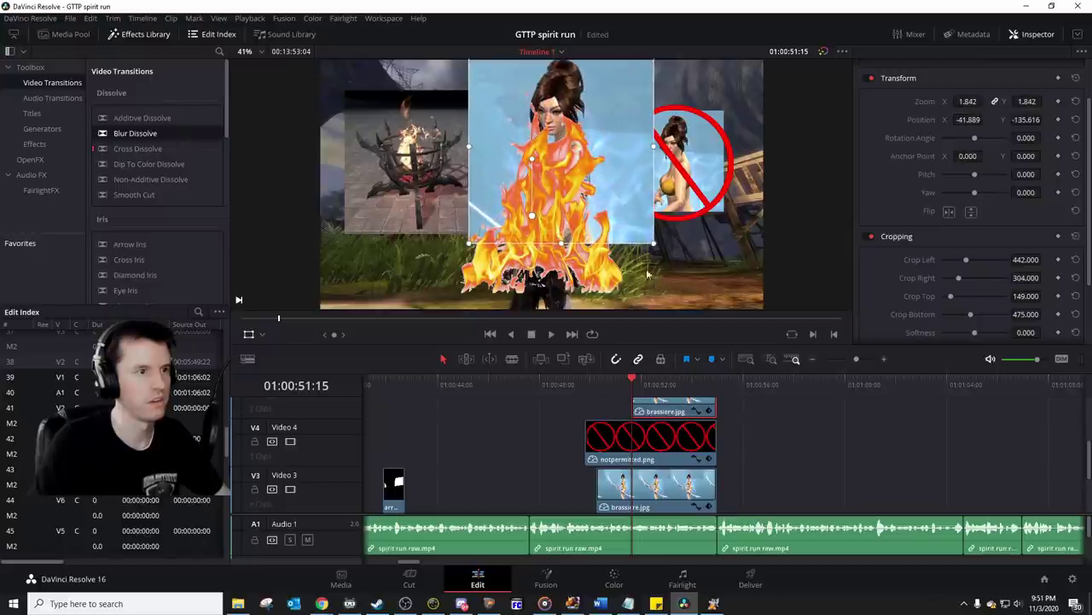
{"action": "left_click_drag", "start_coordinate": [601, 201], "coordinate": [590, 260]}
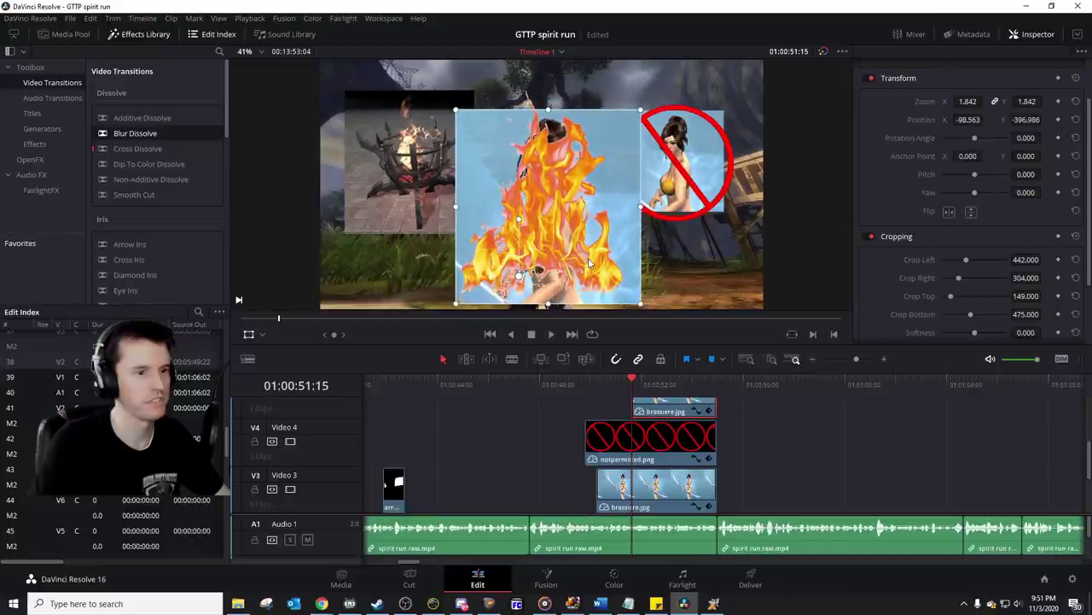
{"action": "scroll", "coordinate": [1088, 451], "scroll_direction": "up", "scroll_amount": 3}
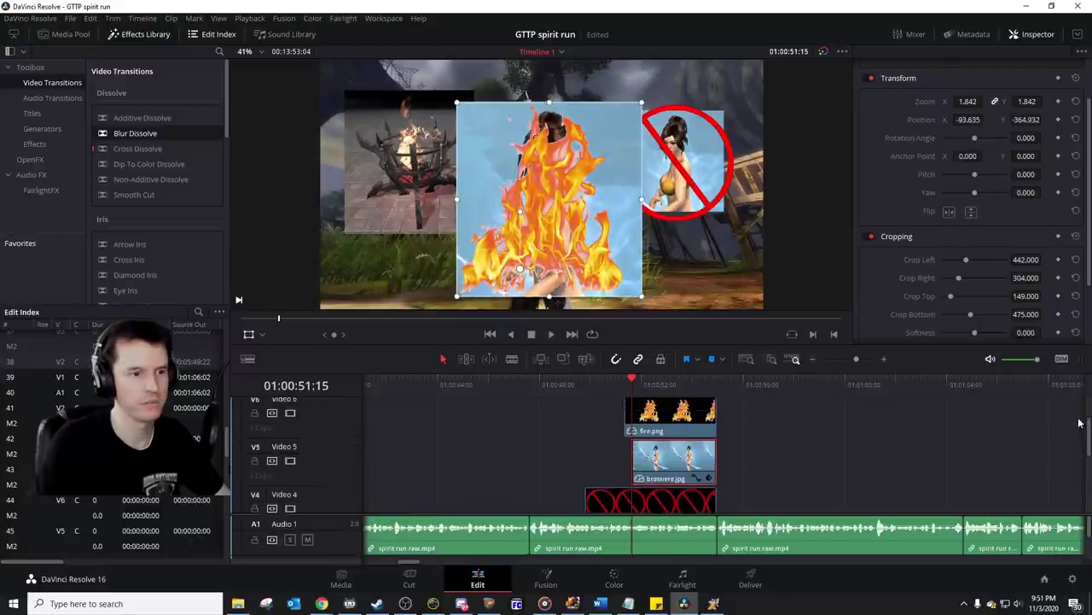
{"action": "left_click", "coordinate": [583, 220]}
{"action": "left_click_drag", "start_coordinate": [583, 220], "coordinate": [580, 164]}
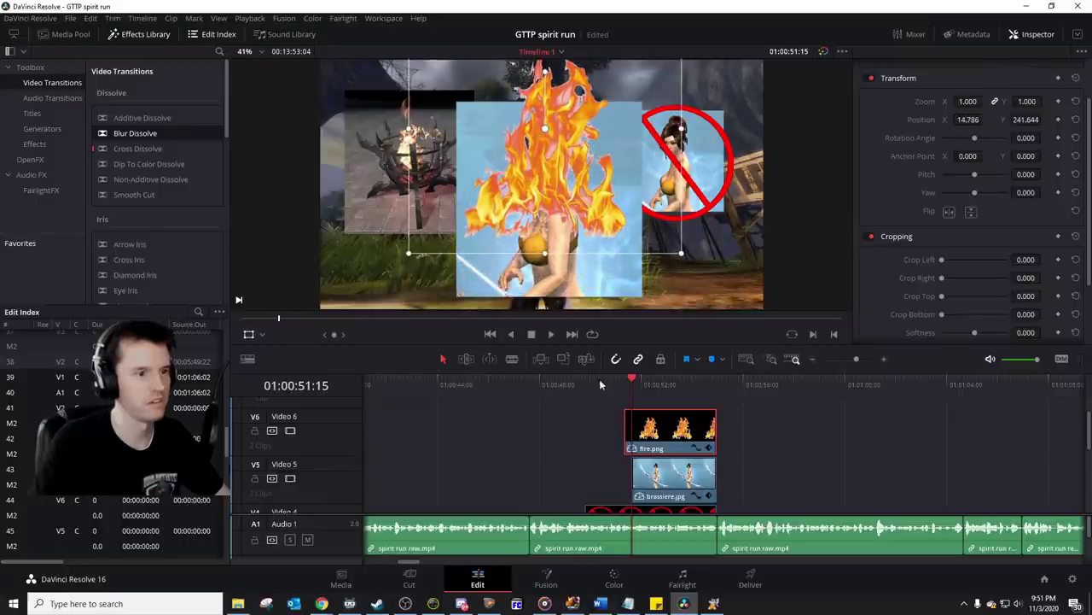
Step: Find the narration cue at 01:00:53:11 and trim fire.png, both brassiere.jpg clips, notpermitted.png and brazier.jpg to end there
{"action": "left_click", "coordinate": [541, 391]}
{"action": "key", "text": "space"}
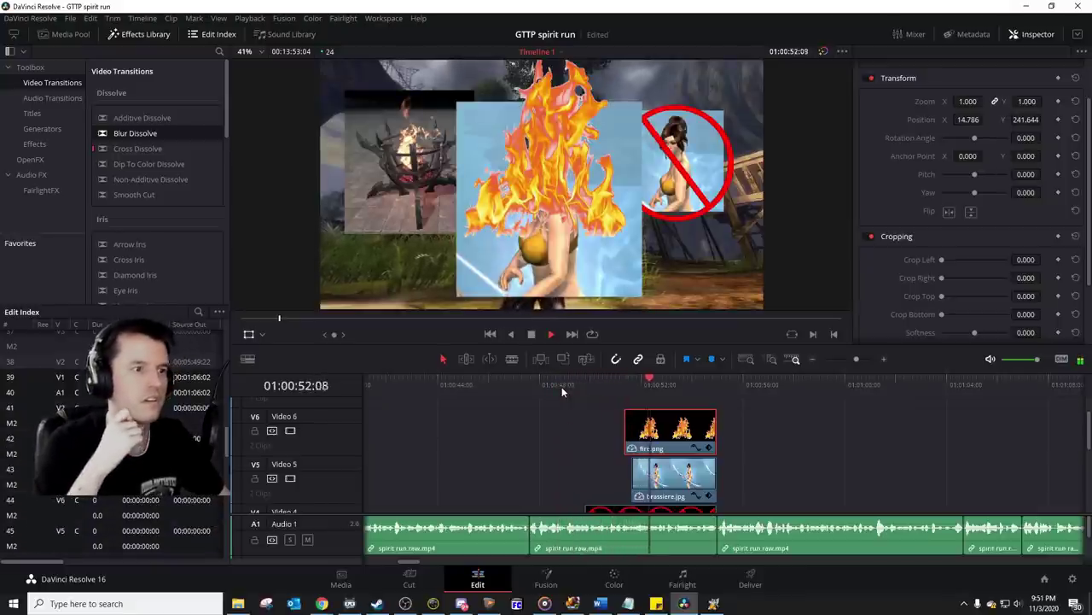
{"action": "key", "text": "space"}
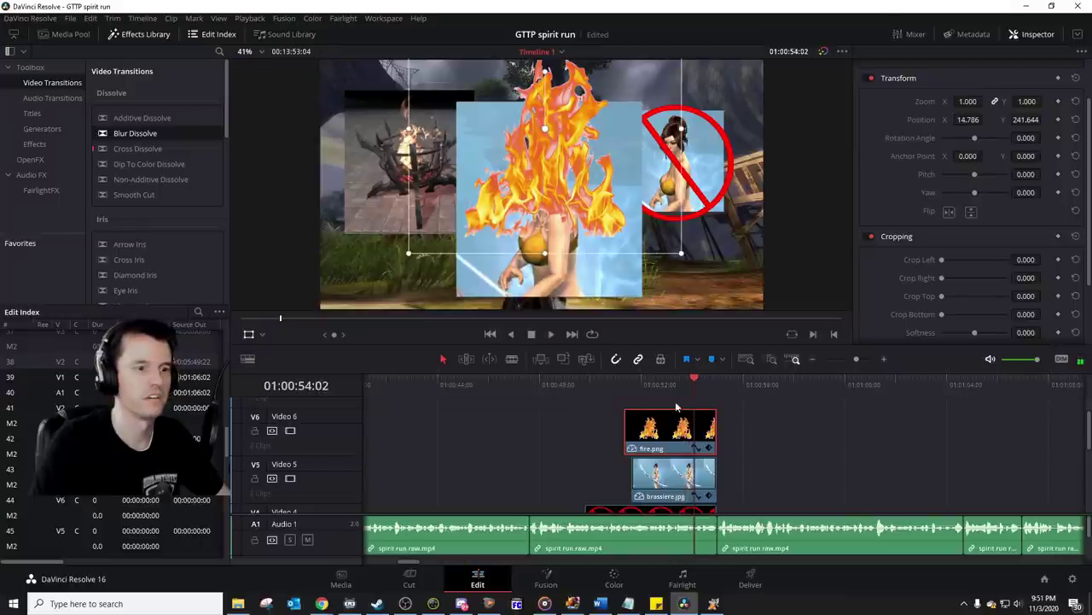
{"action": "left_click", "coordinate": [655, 383]}
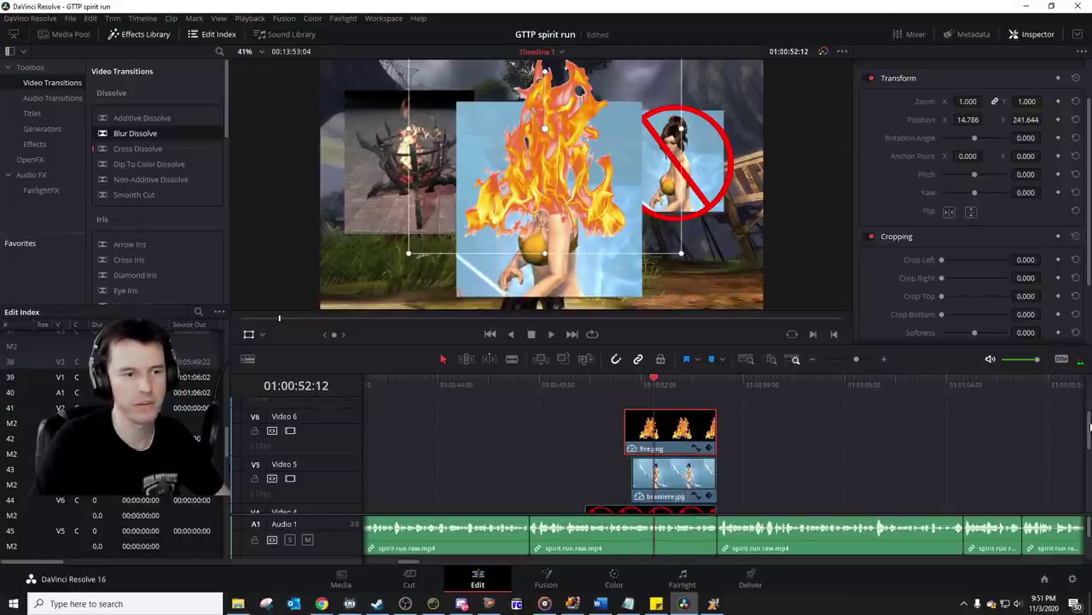
{"action": "scroll", "coordinate": [1090, 425], "scroll_direction": "down", "scroll_amount": 1}
{"action": "key", "text": "space"}
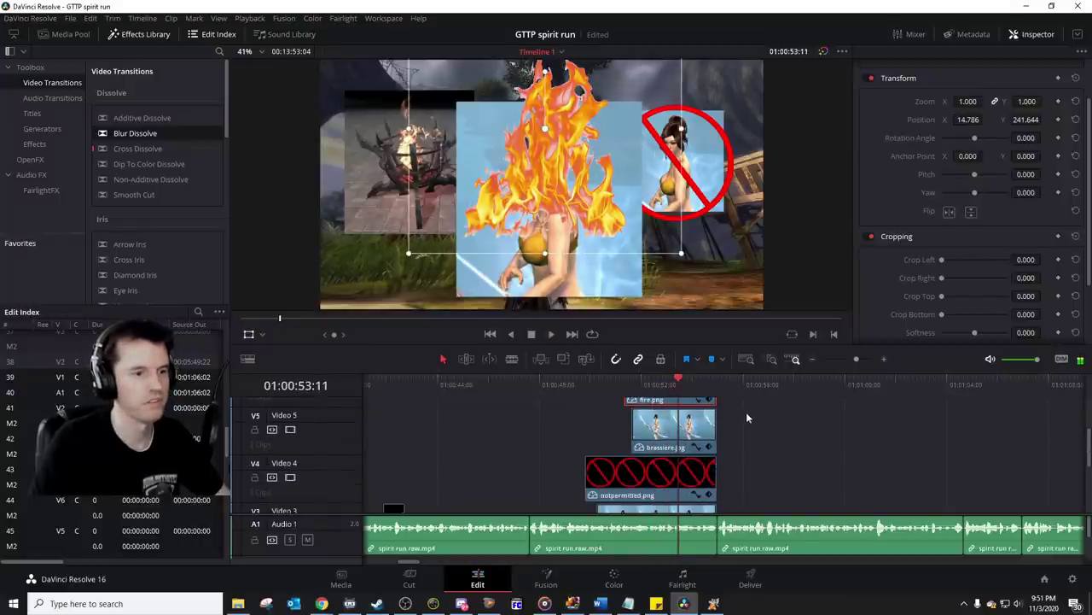
{"action": "left_click_drag", "start_coordinate": [717, 399], "coordinate": [678, 399]}
{"action": "left_click_drag", "start_coordinate": [719, 436], "coordinate": [677, 431]}
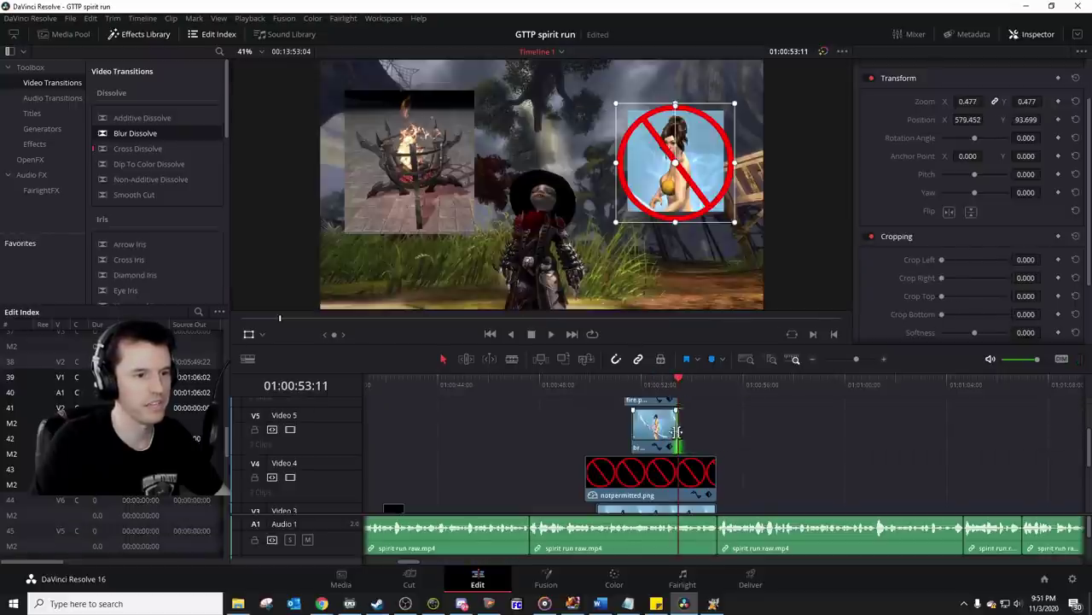
{"action": "left_click_drag", "start_coordinate": [719, 480], "coordinate": [679, 482]}
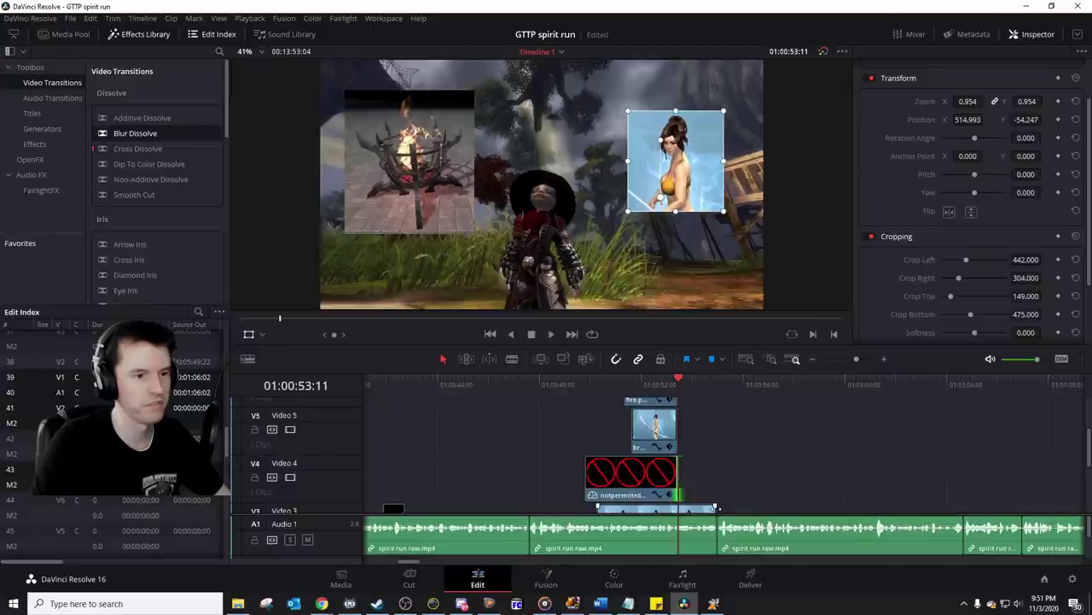
{"action": "scroll", "coordinate": [1066, 467], "scroll_direction": "down", "scroll_amount": 3}
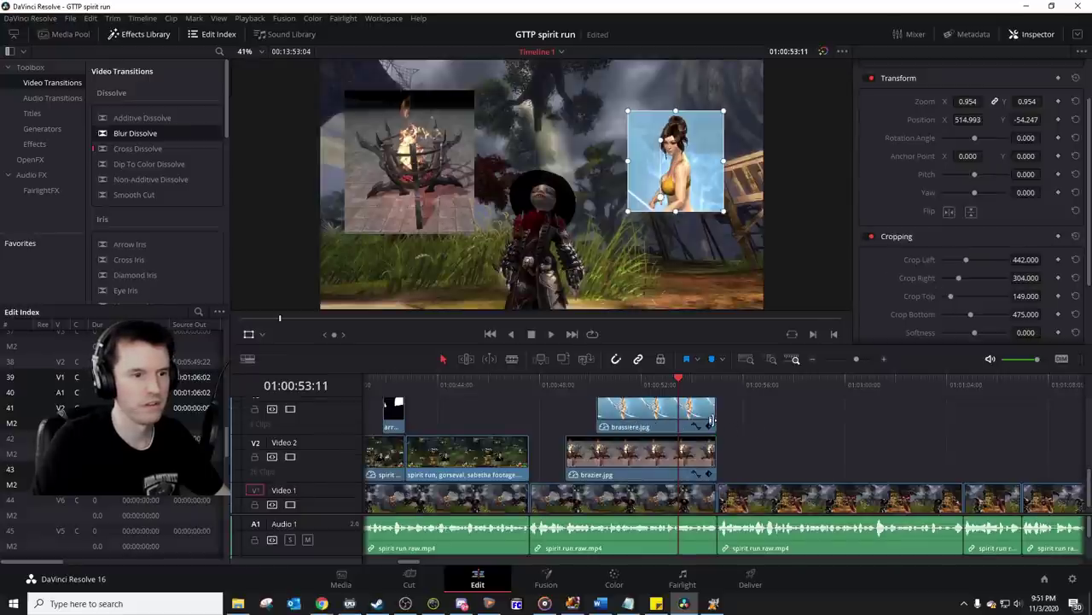
{"action": "left_click_drag", "start_coordinate": [719, 421], "coordinate": [678, 422]}
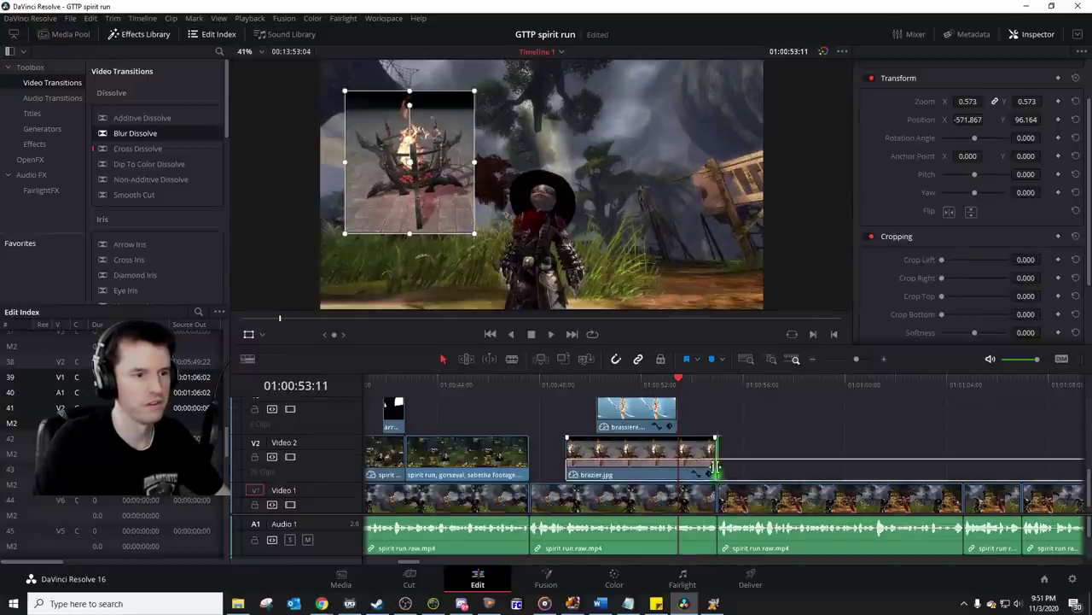
{"action": "left_click_drag", "start_coordinate": [716, 468], "coordinate": [678, 466]}
Step: Play the sequence from 01:00:45:16 and split the spirit run raw.mp4 clip at 01:00:53:11, where the graphics end
{"action": "left_click", "coordinate": [480, 384]}
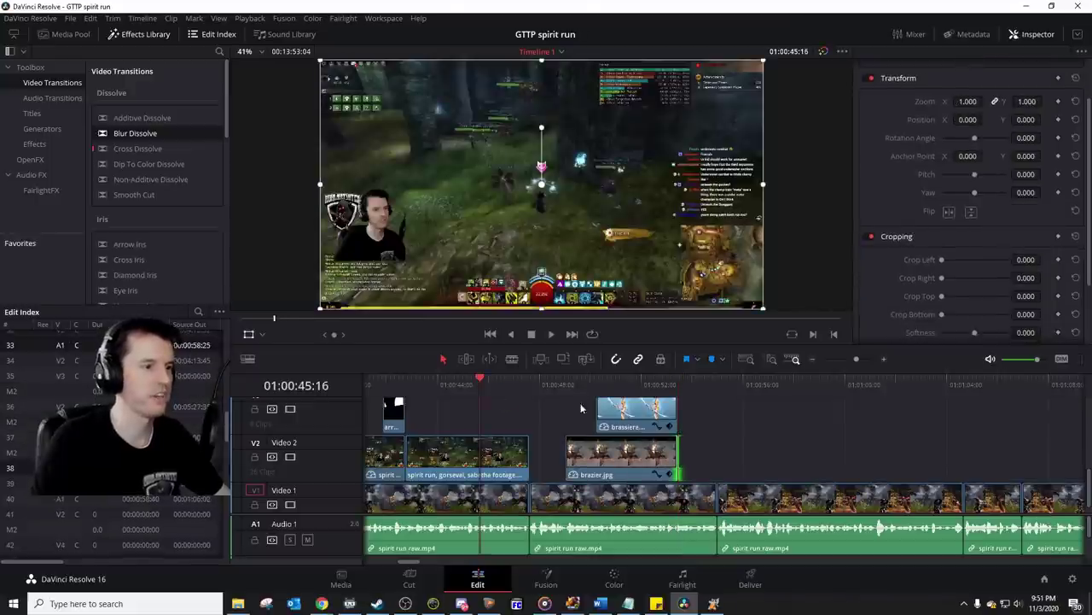
{"action": "key", "text": "space"}
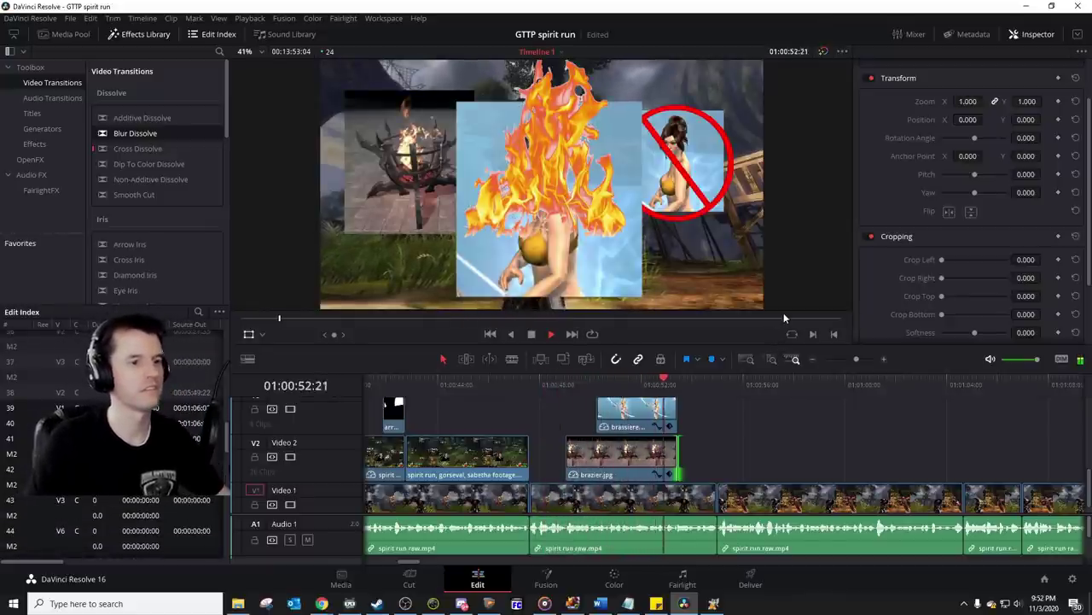
{"action": "key", "text": "space"}
{"action": "left_click", "coordinate": [678, 384]}
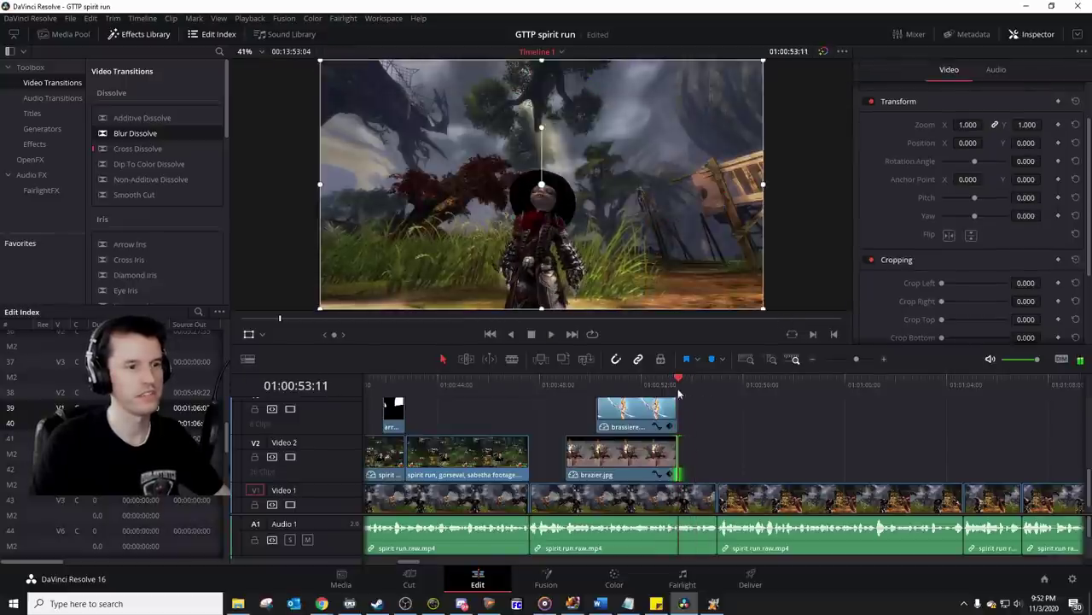
{"action": "left_click", "coordinate": [696, 500]}
{"action": "key", "text": "ctrl+b"}
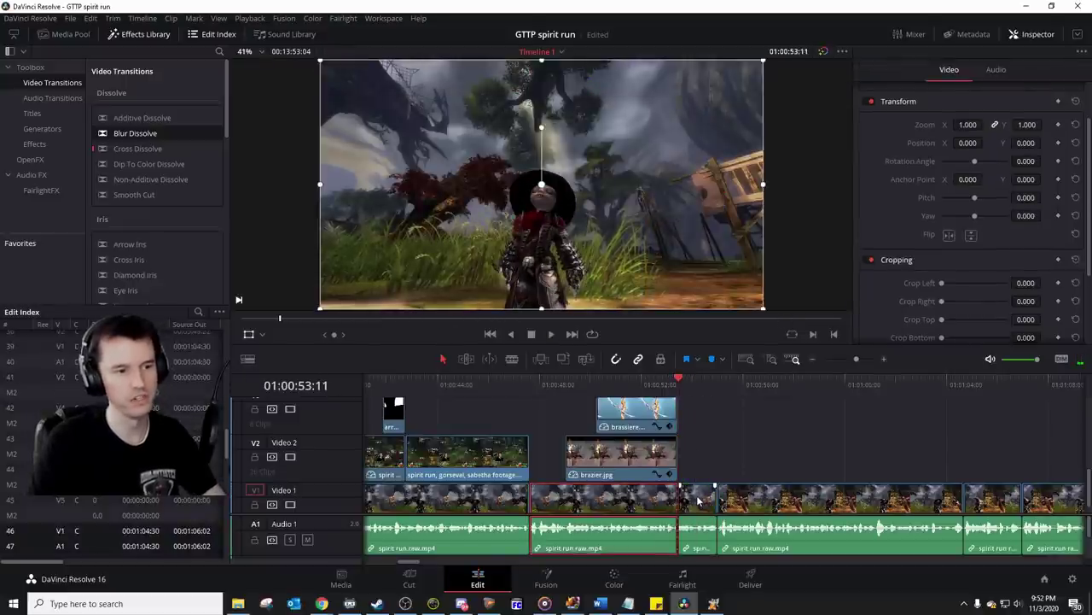
Step: Place the "The More You Know" image on Video 2 from 01:00:53:11, covering the short piece after the split
{"action": "left_click", "coordinate": [322, 603]}
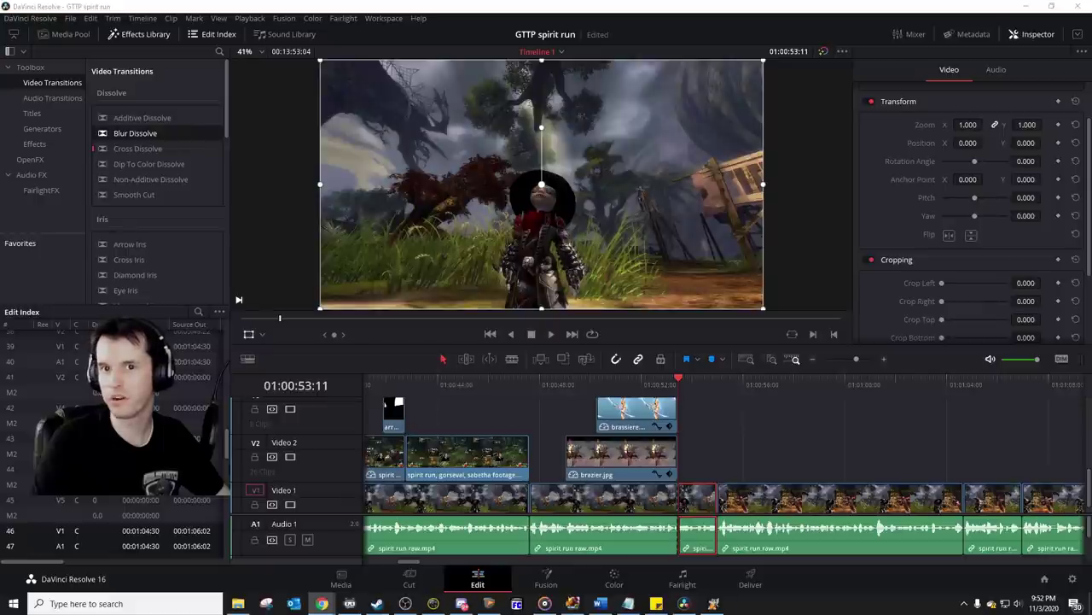
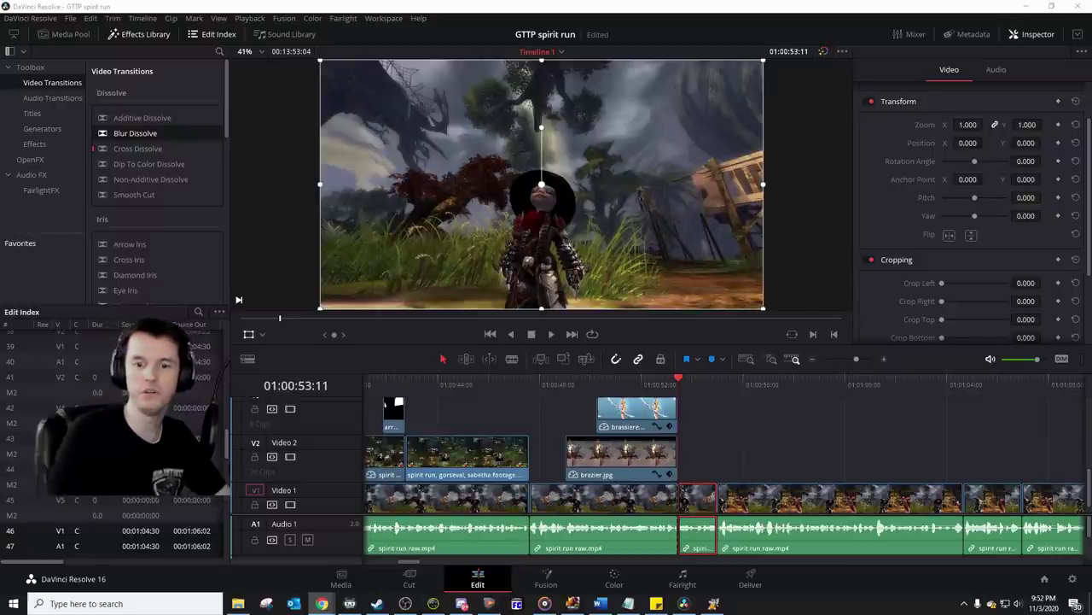
{"action": "left_click_drag", "start_coordinate": [656, 452], "coordinate": [715, 464]}
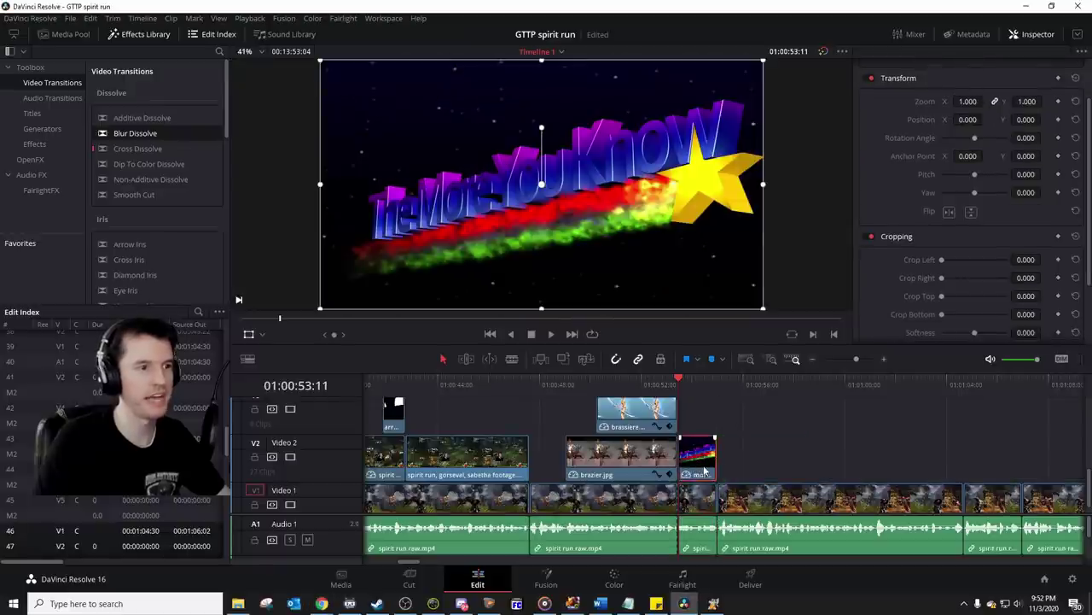
Step: Scale "The More You Know" to 0.732, rotate it 19.6 degrees, move it off-frame to -1760.54, -138.082 and keyframe its position and rotation
{"action": "left_click_drag", "start_coordinate": [764, 307], "coordinate": [608, 245]}
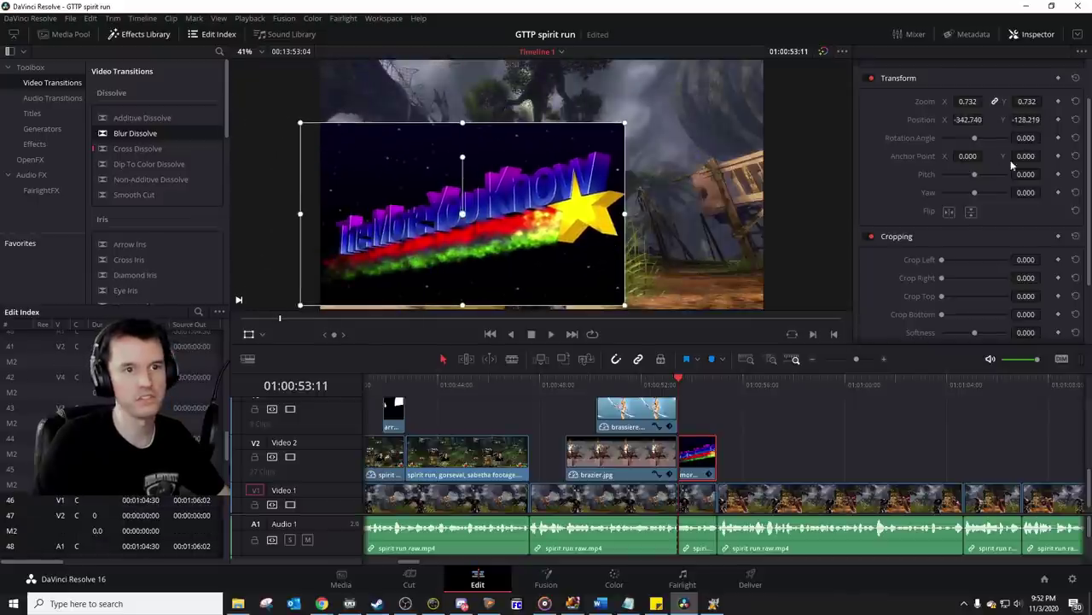
{"action": "left_click_drag", "start_coordinate": [1033, 137], "coordinate": [1046, 137]}
{"action": "left_click_drag", "start_coordinate": [518, 190], "coordinate": [206, 186]}
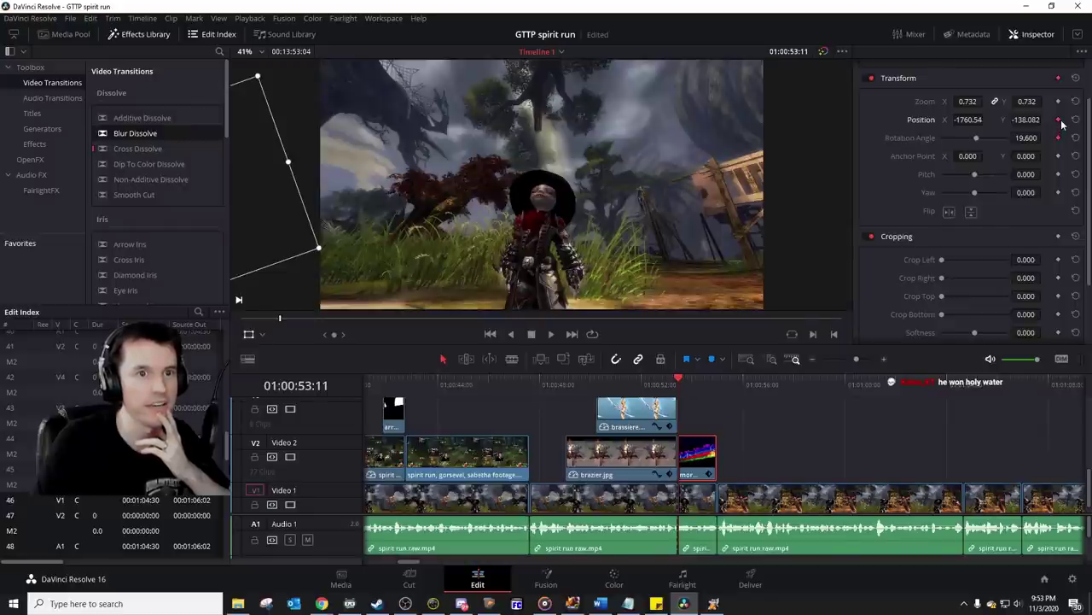
Step: Move the "The More You Know" start keyframe to -1785.20, -110.959; at 01:00:54:06 keyframe position -103.562, 184.932 and rotation -0.1
{"action": "mouse_move", "coordinate": [261, 212]}
{"action": "left_mouse_down"}
{"action": "mouse_move", "coordinate": [309, 180]}
{"action": "mouse_move", "coordinate": [322, 152]}
{"action": "mouse_move", "coordinate": [256, 201]}
{"action": "left_mouse_up"}
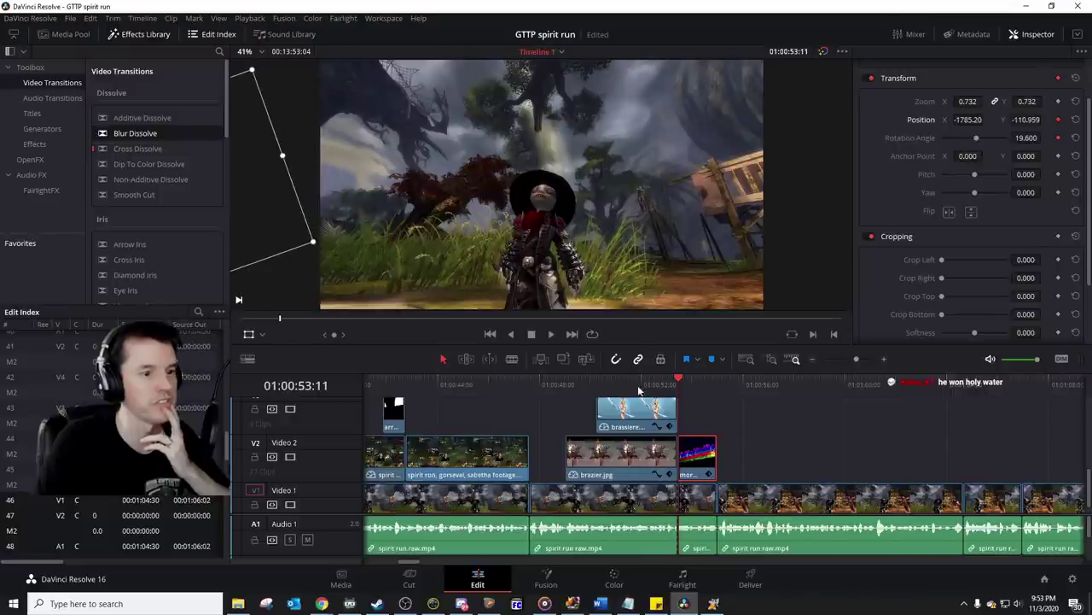
{"action": "left_click_drag", "start_coordinate": [690, 390], "coordinate": [699, 395]}
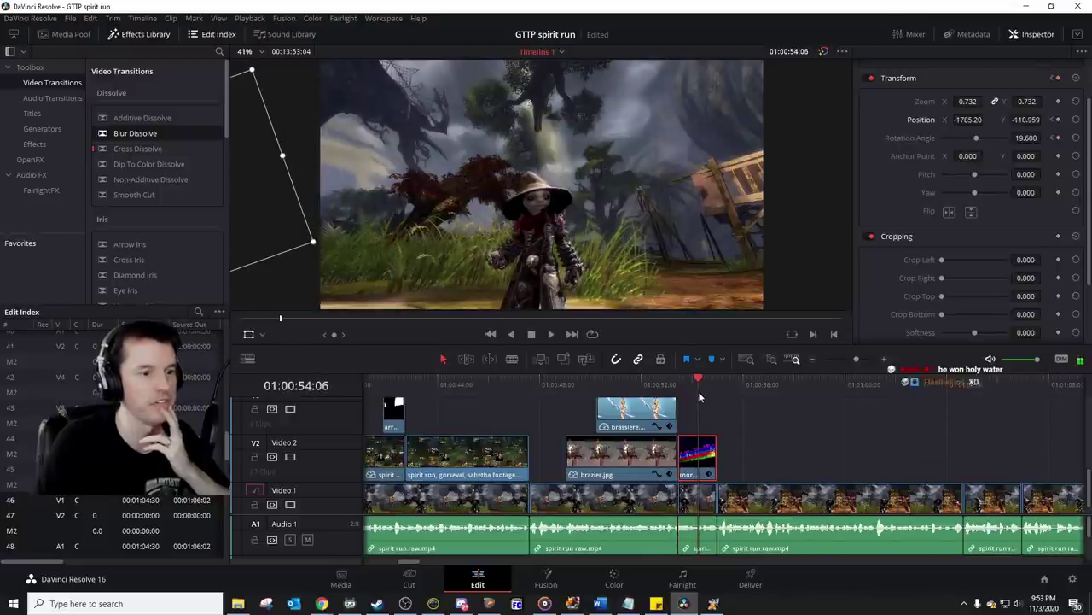
{"action": "left_click_drag", "start_coordinate": [255, 215], "coordinate": [643, 146]}
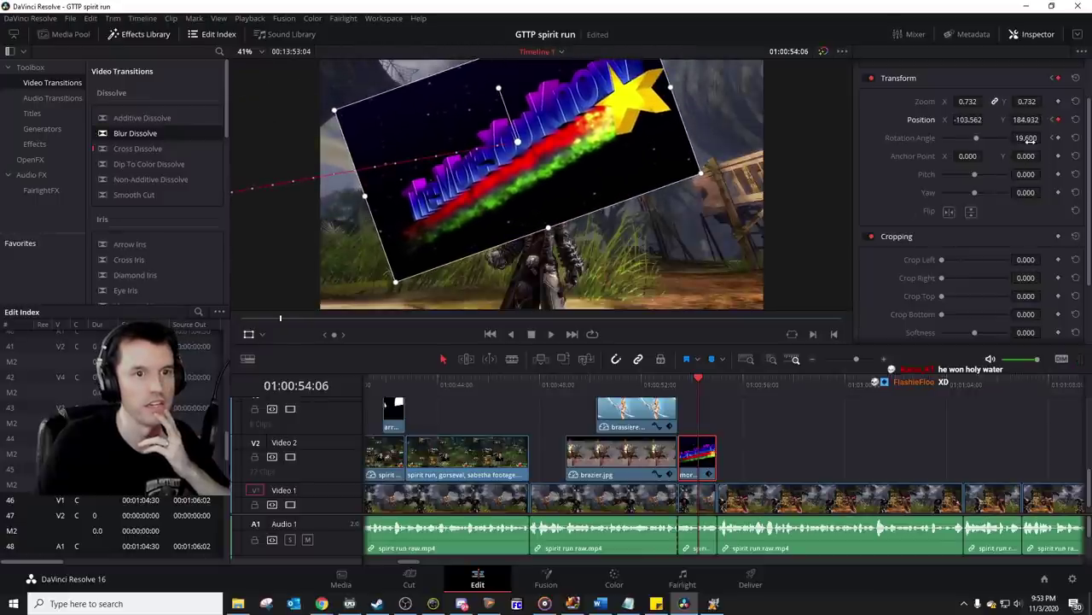
{"action": "left_click_drag", "start_coordinate": [1030, 140], "coordinate": [1012, 141]}
Step: At 01:00:54:23, keyframe "The More You Know" off-frame at position 1802.466, -184.932 with a rotation of -17.4 degrees
{"action": "left_click", "coordinate": [714, 383]}
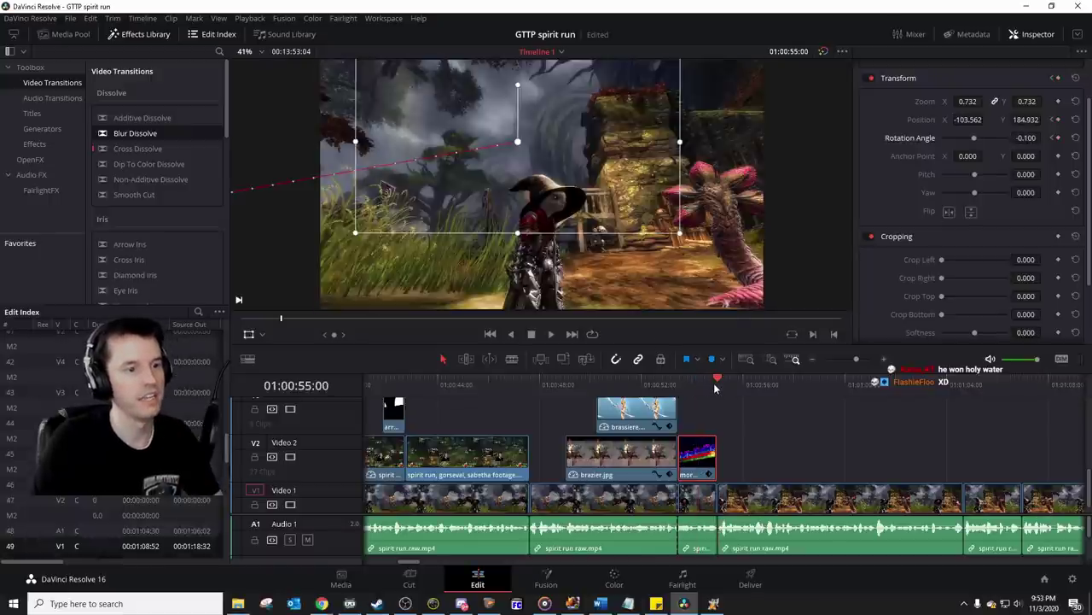
{"action": "key", "text": "Left"}
{"action": "left_click_drag", "start_coordinate": [626, 172], "coordinate": [1028, 245]}
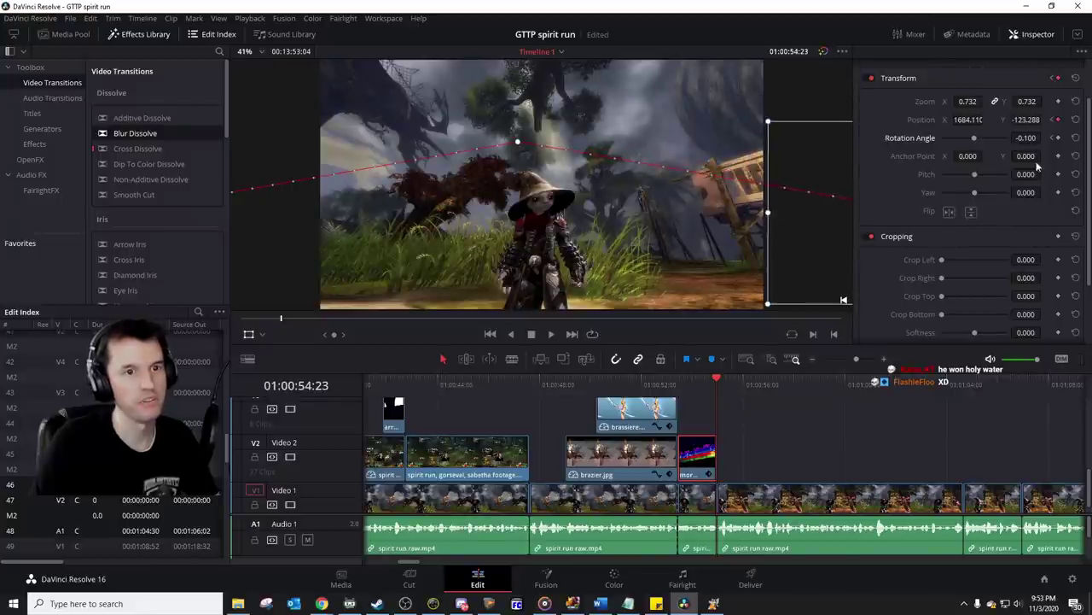
{"action": "left_click_drag", "start_coordinate": [1026, 137], "coordinate": [1007, 137]}
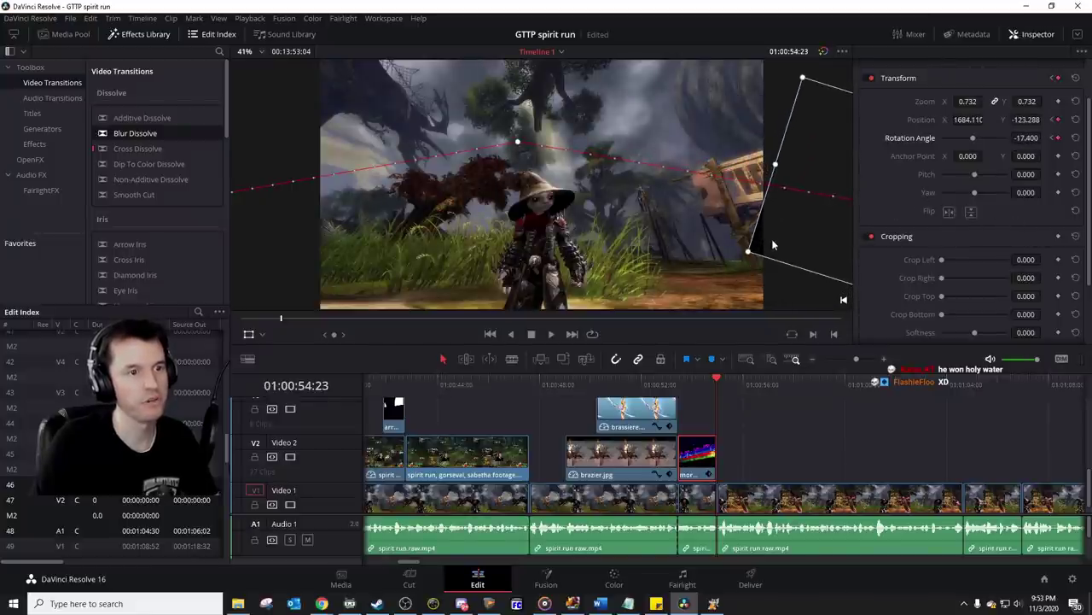
{"action": "left_click_drag", "start_coordinate": [772, 245], "coordinate": [804, 257]}
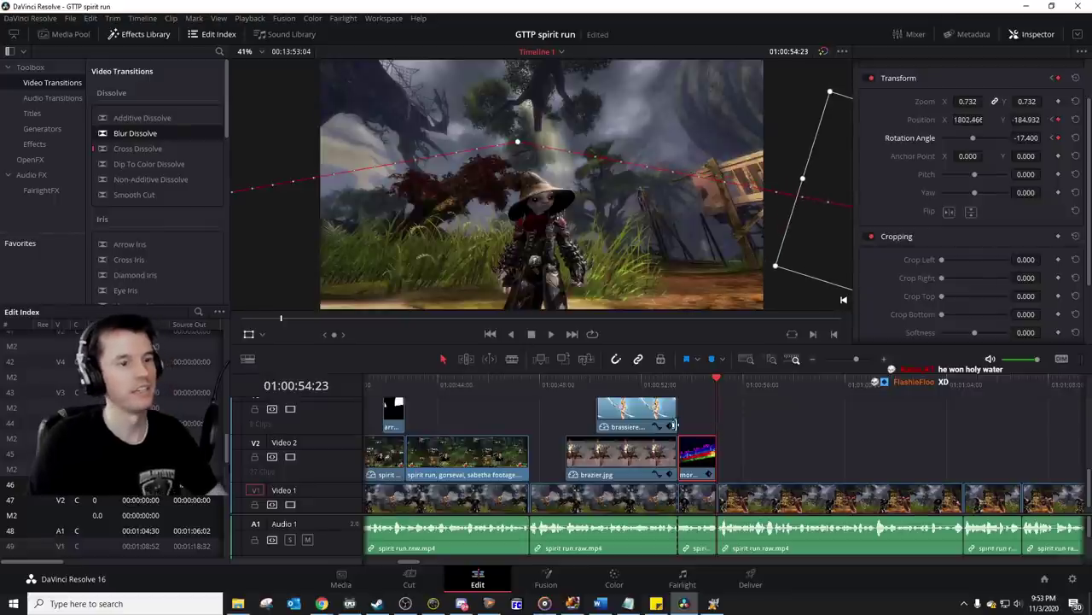
Step: Play back the brazier graphics and the "The More You Know" fly-through, park the playhead at 01:00:55:00 and save the project
{"action": "left_click", "coordinate": [559, 387]}
{"action": "key", "text": "space"}
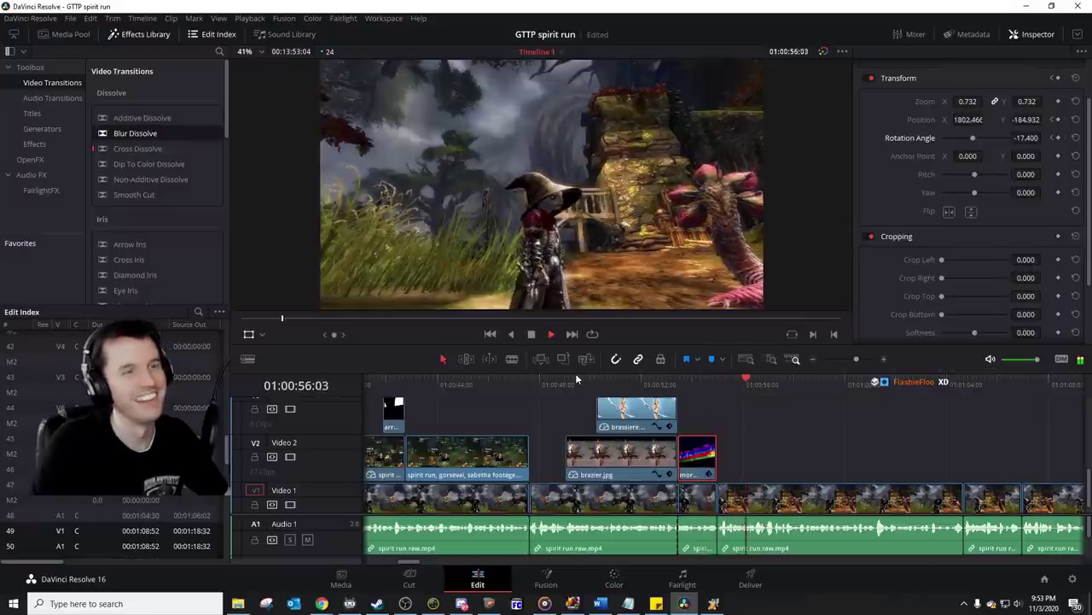
{"action": "key", "text": "space"}
{"action": "left_click", "coordinate": [683, 382]}
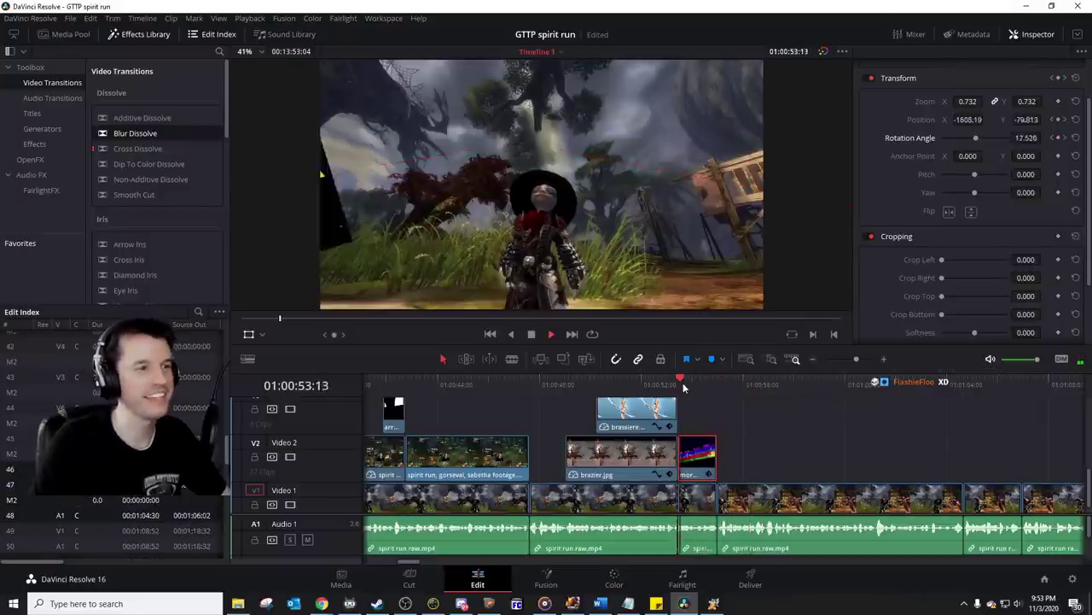
{"action": "key", "text": "space"}
{"action": "key", "text": "space"}
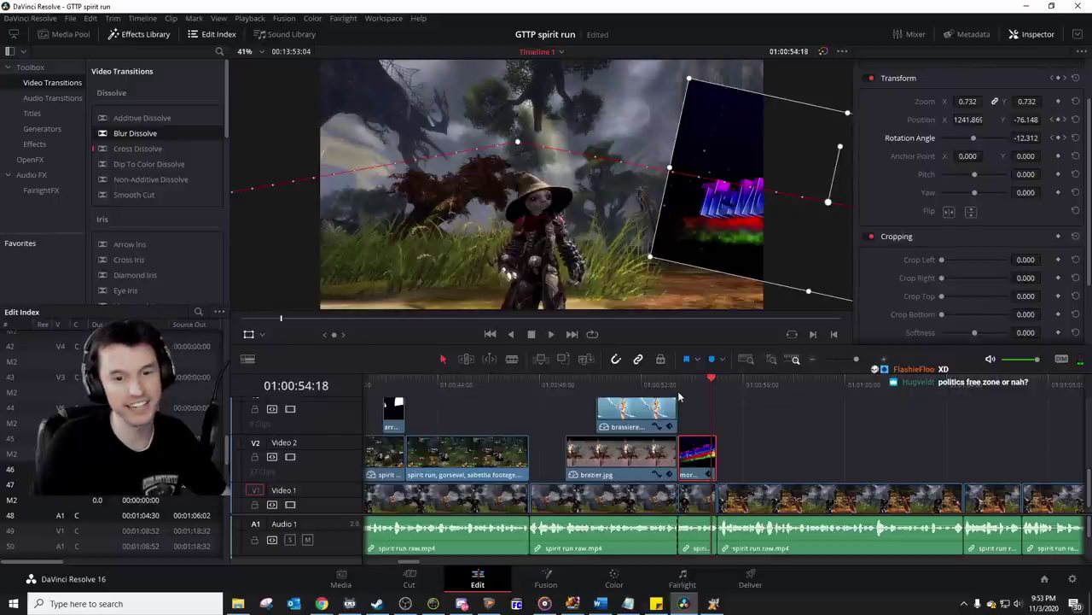
{"action": "key", "text": "space"}
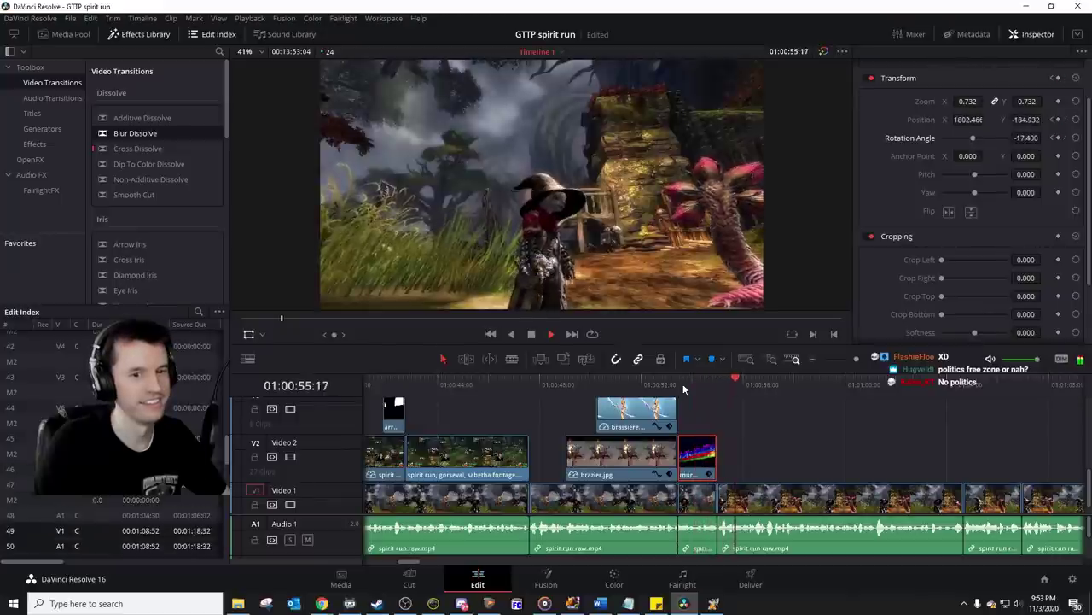
{"action": "key", "text": "space"}
{"action": "left_click", "coordinate": [717, 389]}
{"action": "key", "text": "ctrl+s"}
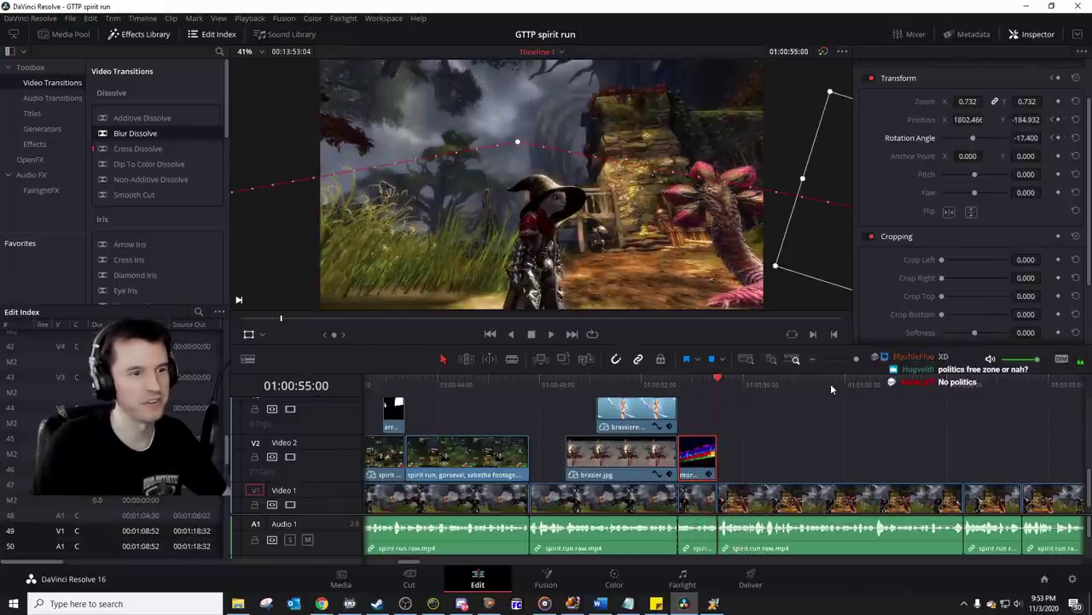
Step: Play the narration following the "The More You Know" clip and return the playhead to 01:00:55:00
{"action": "scroll", "coordinate": [817, 433], "scroll_direction": "right", "scroll_amount": 5}
{"action": "left_click", "coordinate": [599, 413]}
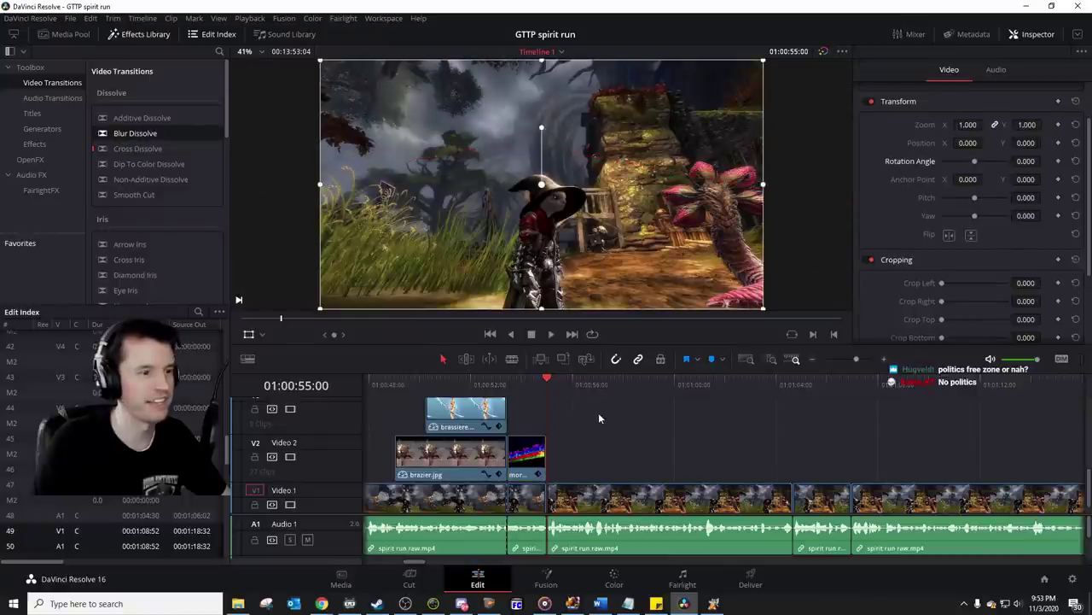
{"action": "left_click_drag", "start_coordinate": [856, 359], "coordinate": [853, 357]}
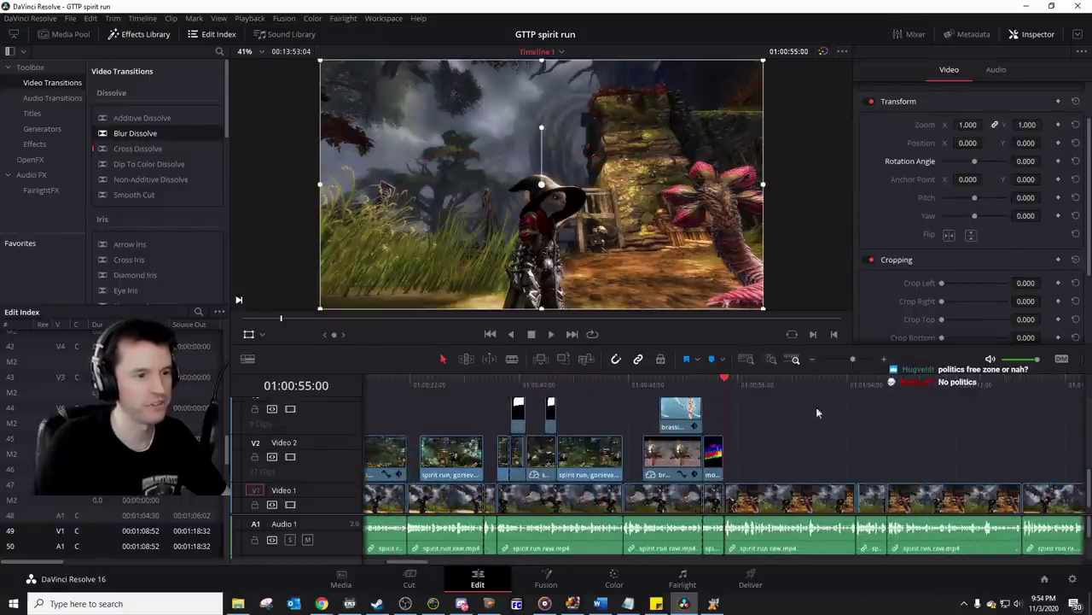
{"action": "key", "text": "space"}
{"action": "scroll", "coordinate": [730, 433], "scroll_direction": "right", "scroll_amount": 3}
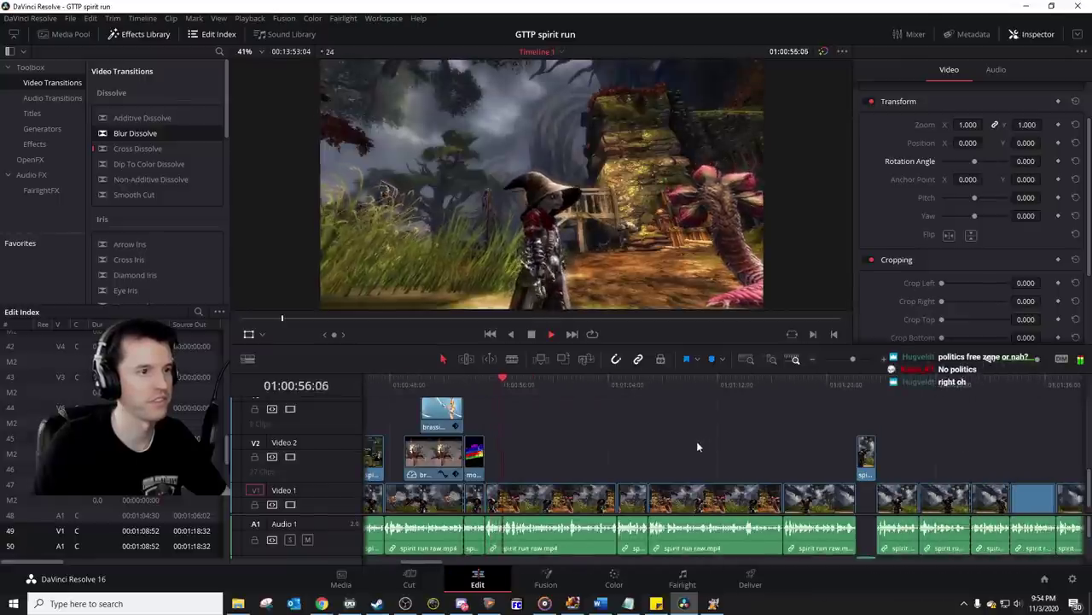
{"action": "key", "text": "space"}
{"action": "left_click", "coordinate": [487, 382]}
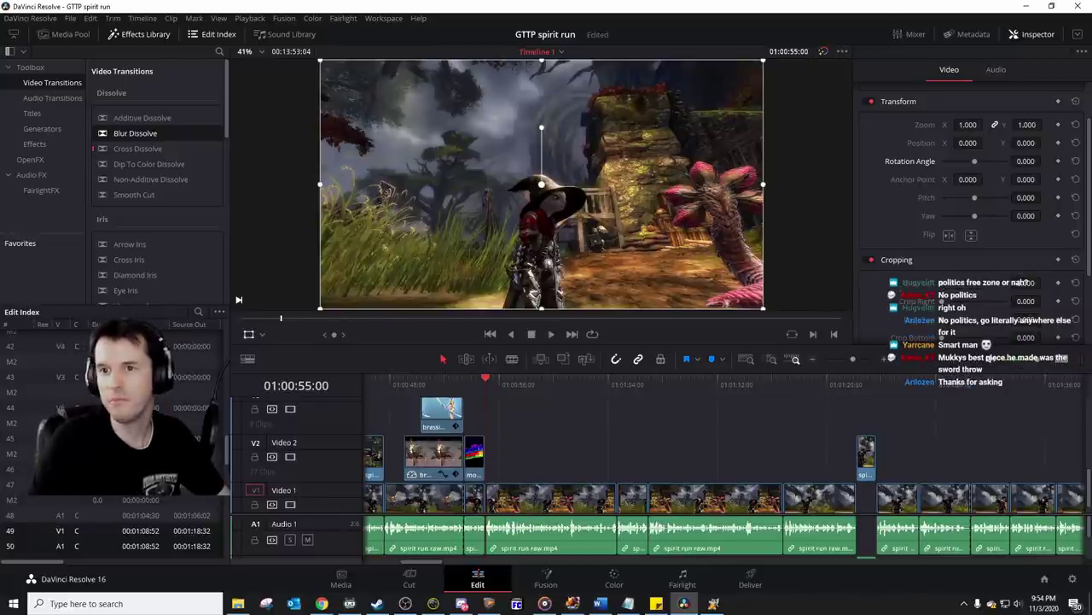
Step: Bring the wall of death 1 image onto Video 2 and align its start with the narration cue at 01:00:56:14
{"action": "key", "text": "alt+Tab"}
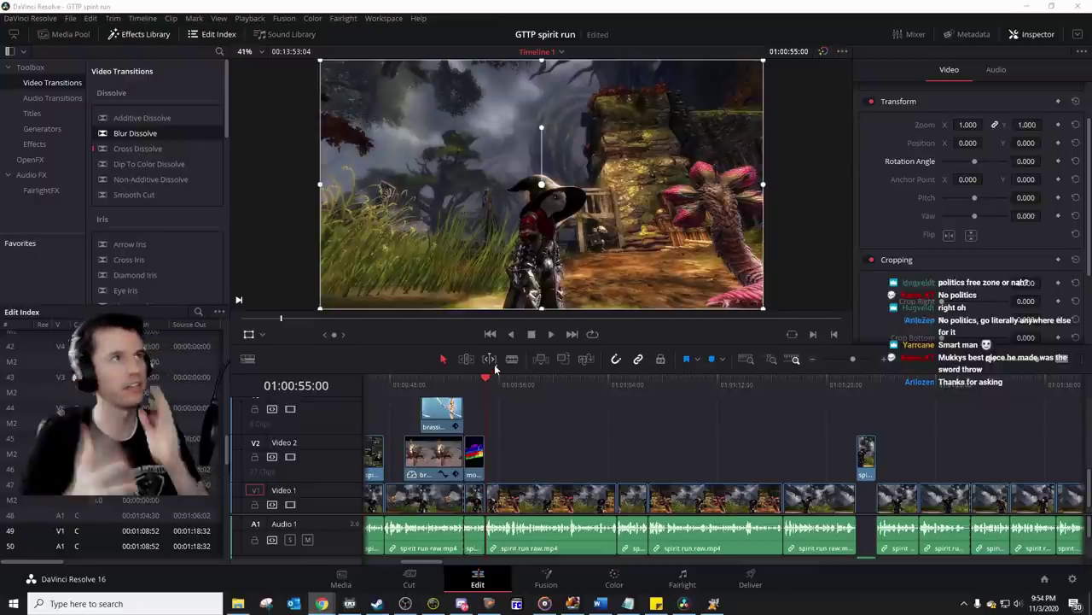
{"action": "left_click_drag", "start_coordinate": [499, 380], "coordinate": [511, 403]}
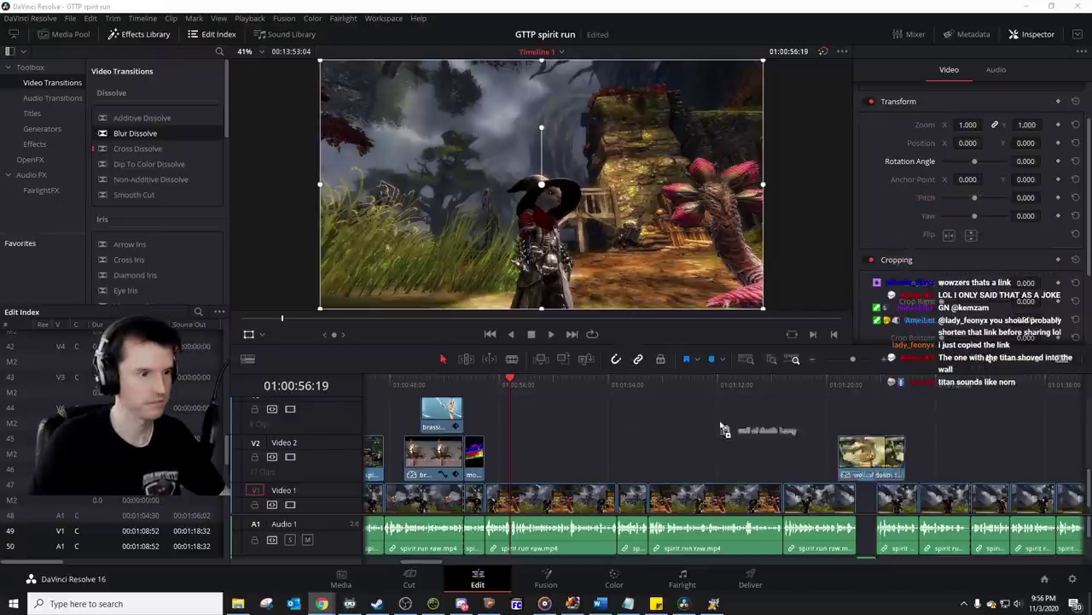
{"action": "left_click_drag", "start_coordinate": [722, 432], "coordinate": [517, 455]}
{"action": "left_click", "coordinate": [489, 386]}
{"action": "key", "text": "space"}
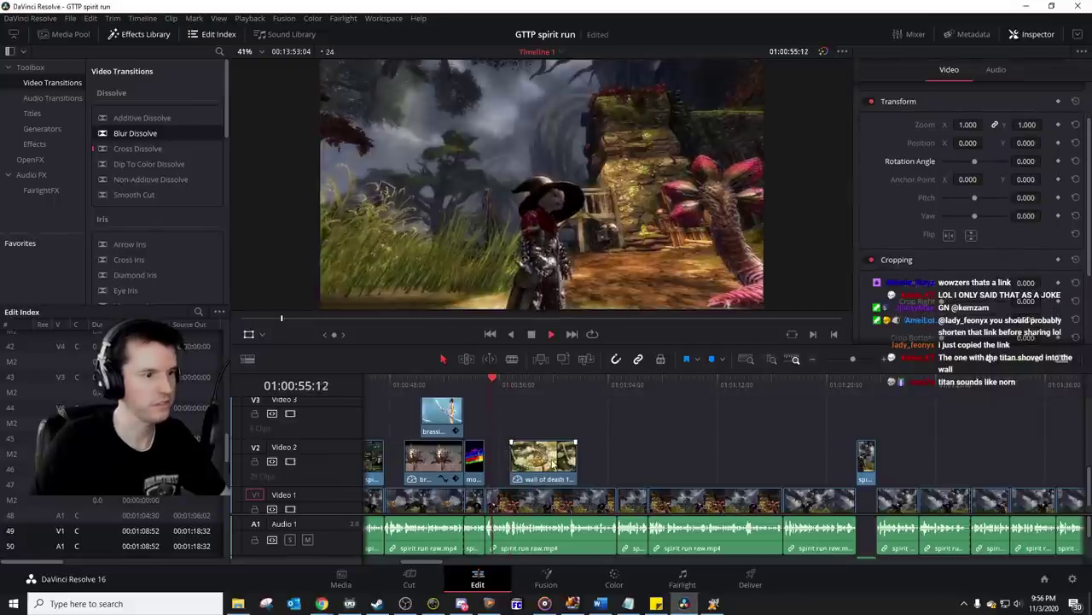
{"action": "left_click", "coordinate": [540, 465]}
{"action": "key", "text": "space"}
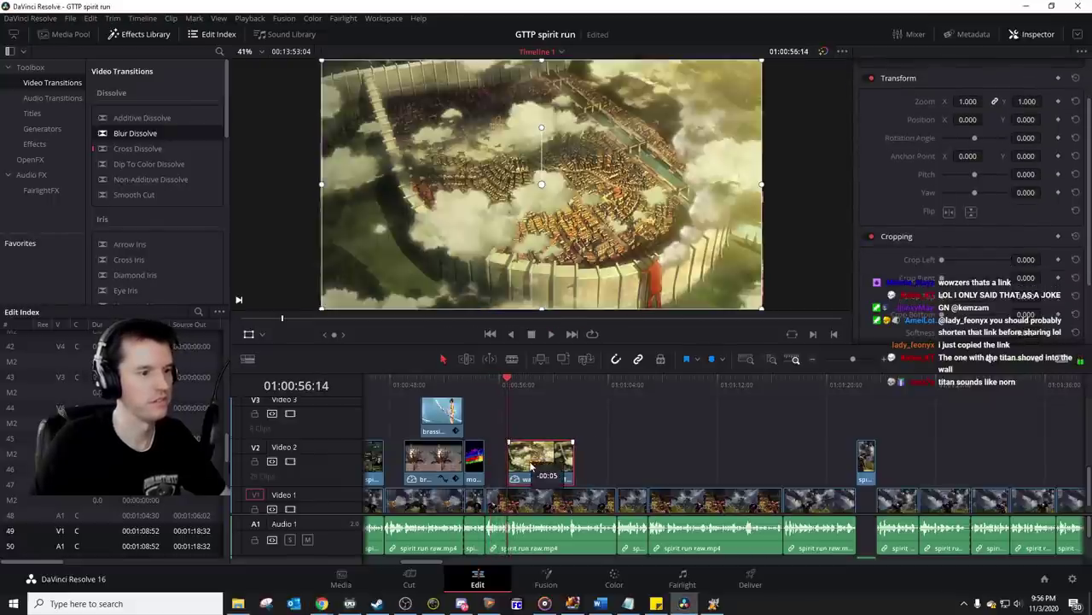
Step: Play on to the cue at 01:00:56:21 and place the wall of death 2 image there on Video 3
{"action": "key", "text": "space"}
{"action": "key", "text": "space"}
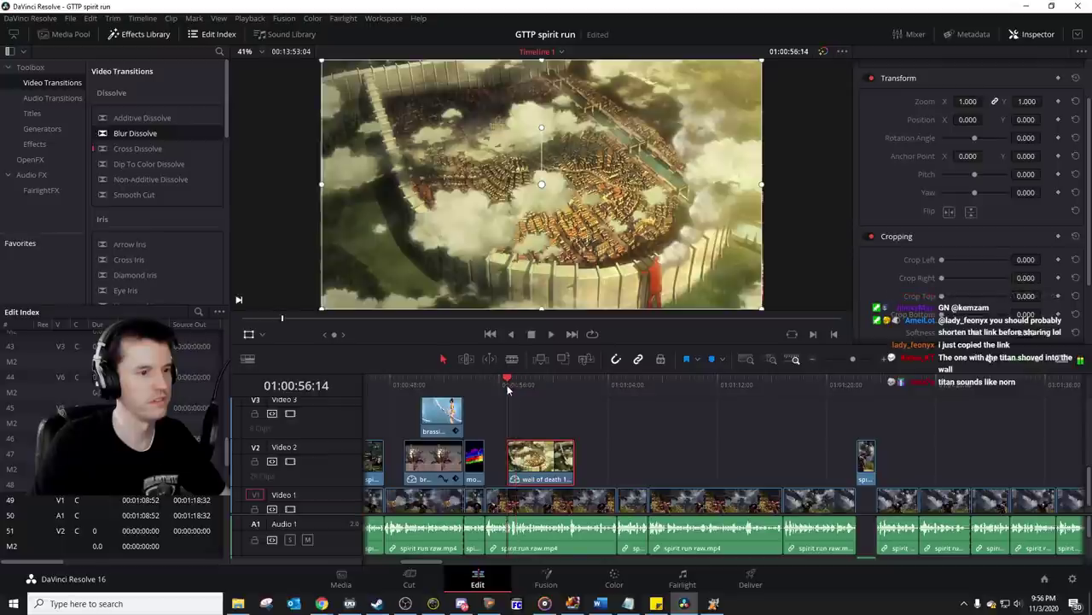
{"action": "key", "text": "space"}
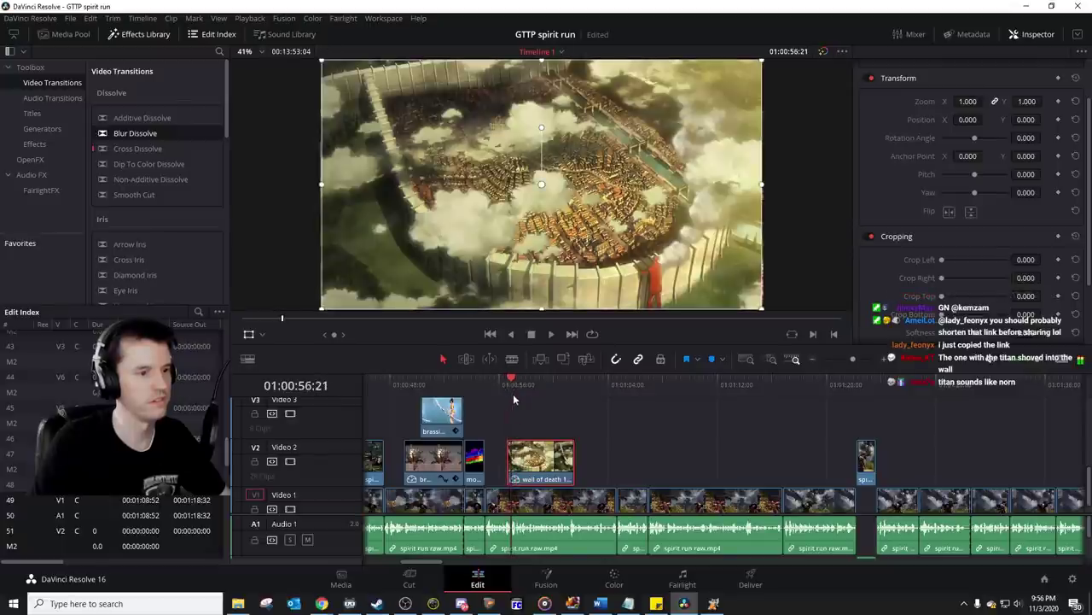
{"action": "left_click_drag", "start_coordinate": [695, 461], "coordinate": [516, 426]}
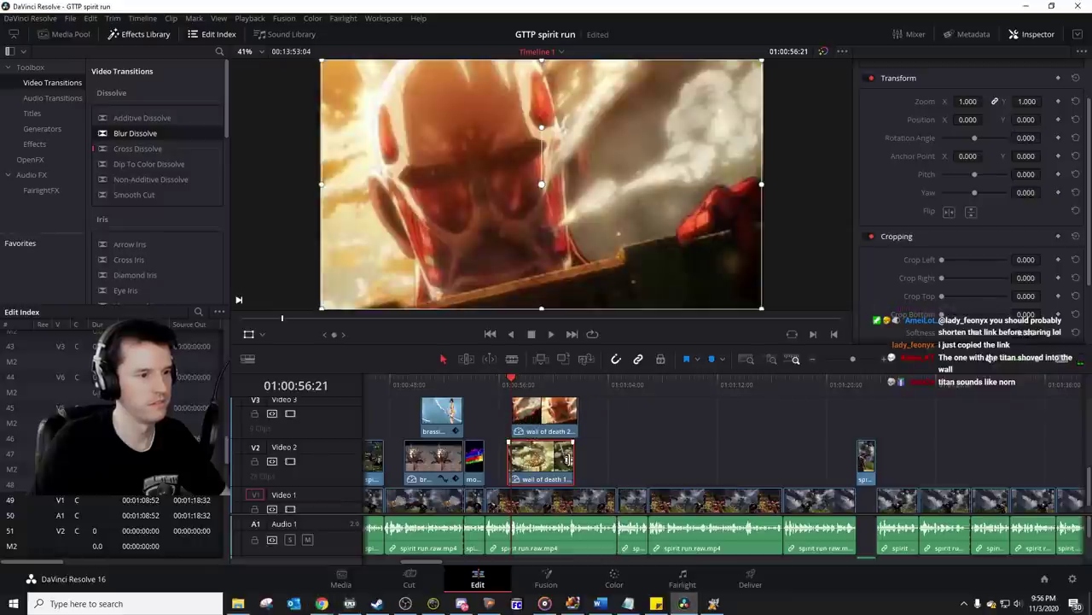
Step: Find the narration cue at 01:00:58:03 and trim both wall of death images to end there
{"action": "key", "text": "space"}
{"action": "left_click_drag", "start_coordinate": [530, 384], "coordinate": [511, 384]}
{"action": "key", "text": "space"}
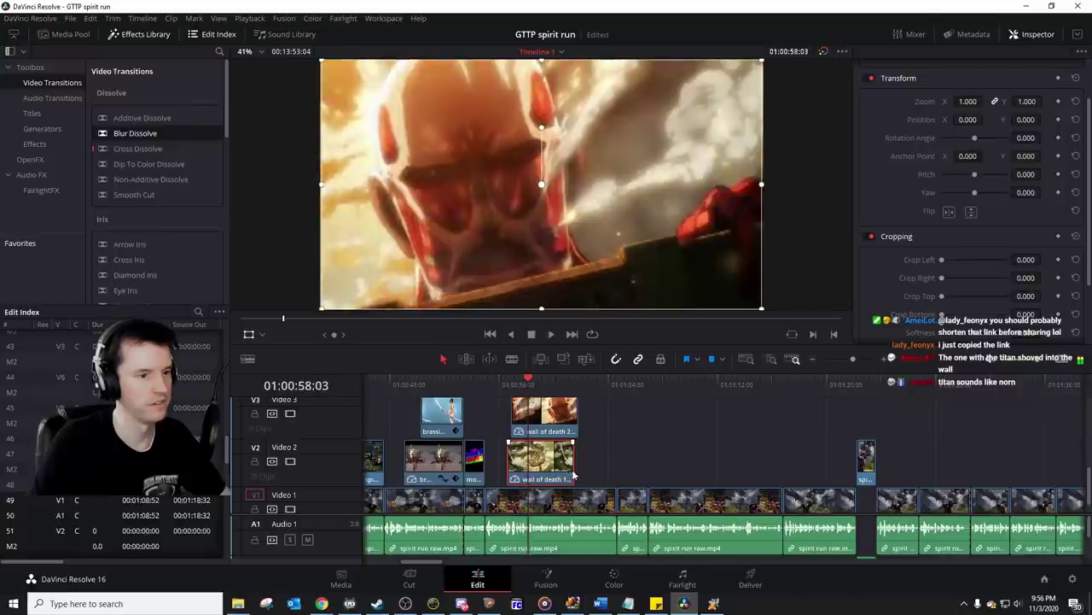
{"action": "left_click_drag", "start_coordinate": [576, 468], "coordinate": [526, 468]}
{"action": "left_click_drag", "start_coordinate": [577, 418], "coordinate": [528, 416]}
Step: Scale wall of death 2 to 0.470 at position 249.041, 101.021 and wall of death 1 to 0.671 at -175.011, -44.384
{"action": "left_click", "coordinate": [507, 384]}
{"action": "key", "text": "space"}
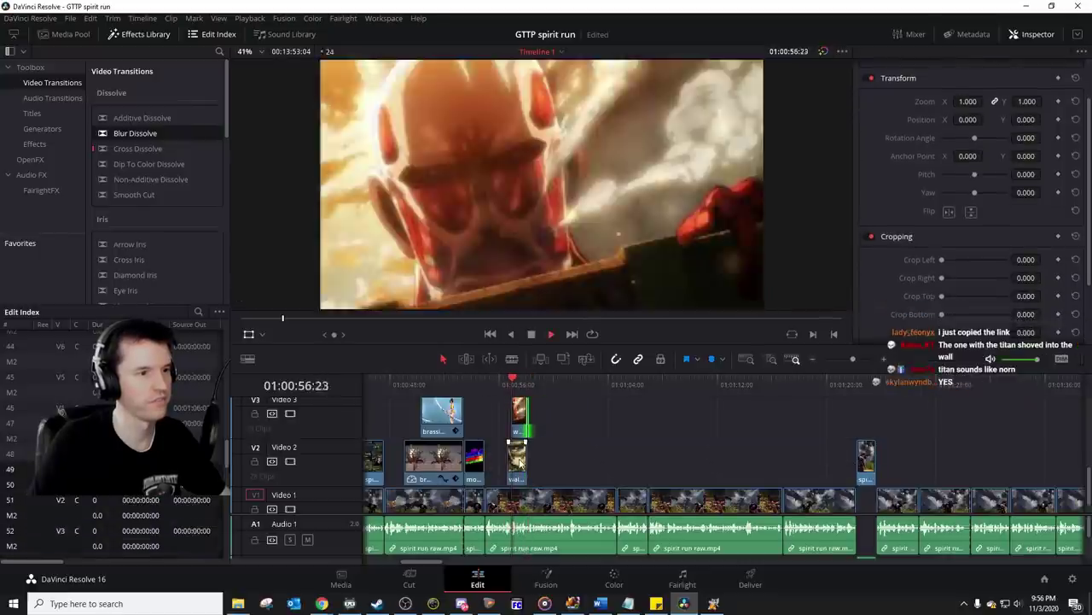
{"action": "key", "text": "space"}
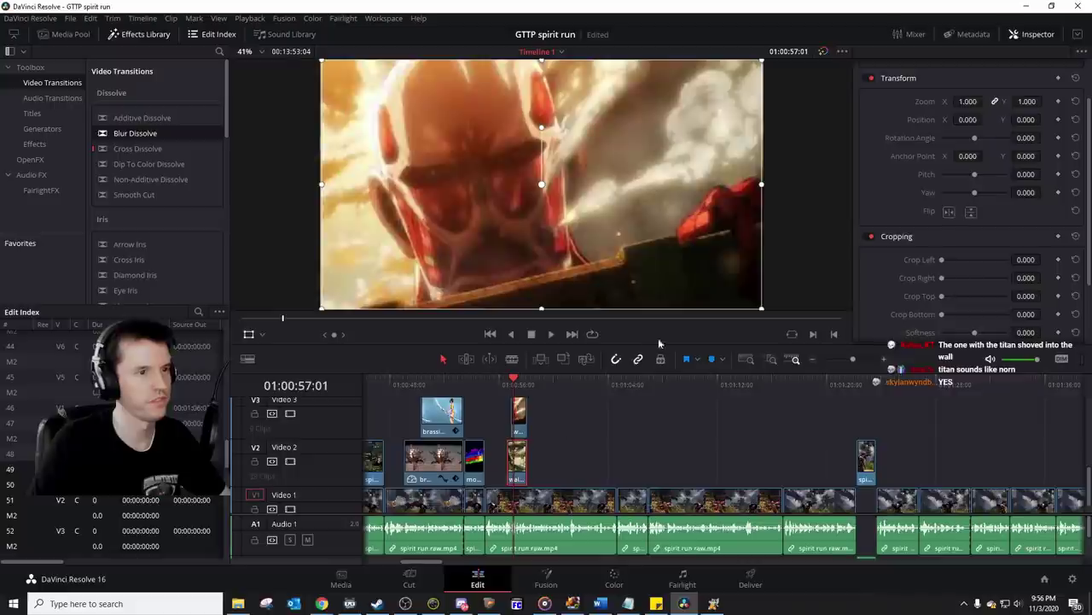
{"action": "left_click", "coordinate": [523, 418]}
{"action": "left_click_drag", "start_coordinate": [764, 313], "coordinate": [688, 248]}
{"action": "left_click_drag", "start_coordinate": [610, 226], "coordinate": [667, 201]}
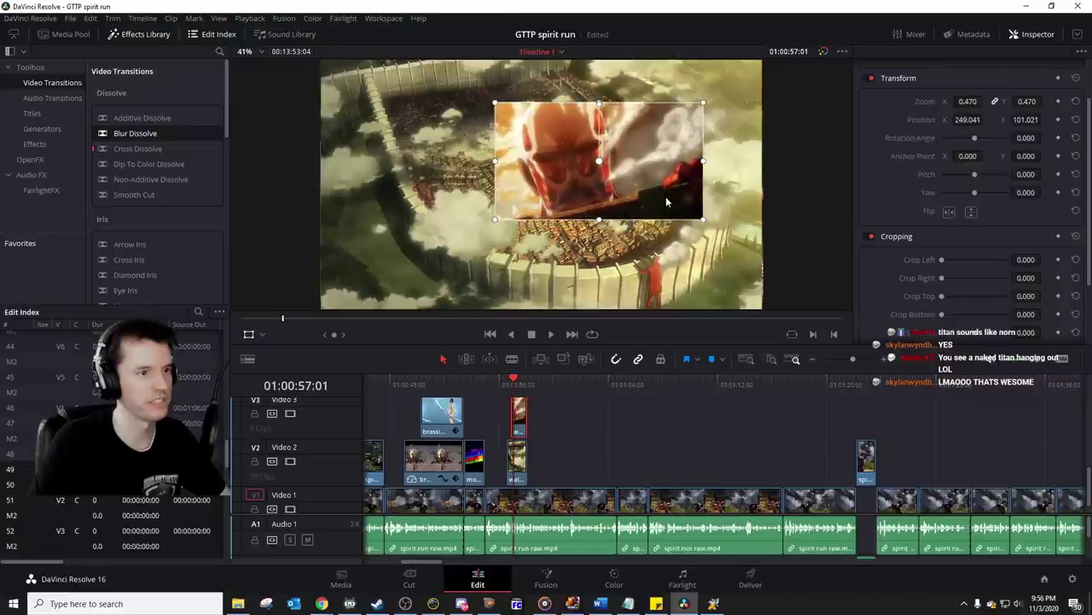
{"action": "left_click", "coordinate": [518, 461]}
{"action": "left_click_drag", "start_coordinate": [762, 312], "coordinate": [641, 274]}
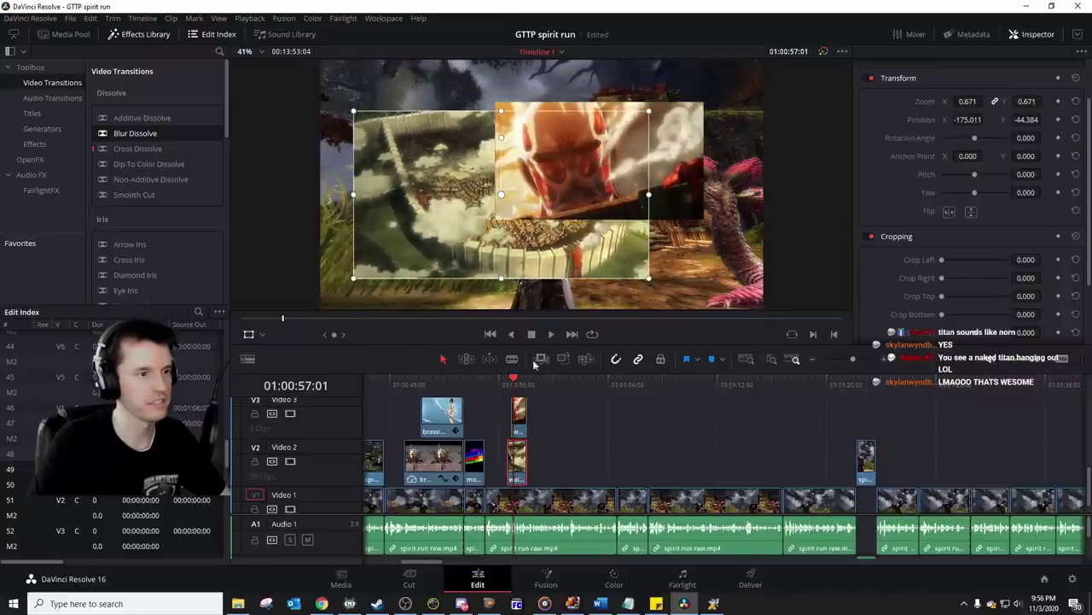
Step: Play back the resized wall of death images with the narration and park the playhead at their end, 01:00:58:03
{"action": "left_click", "coordinate": [507, 380]}
{"action": "key", "text": "space"}
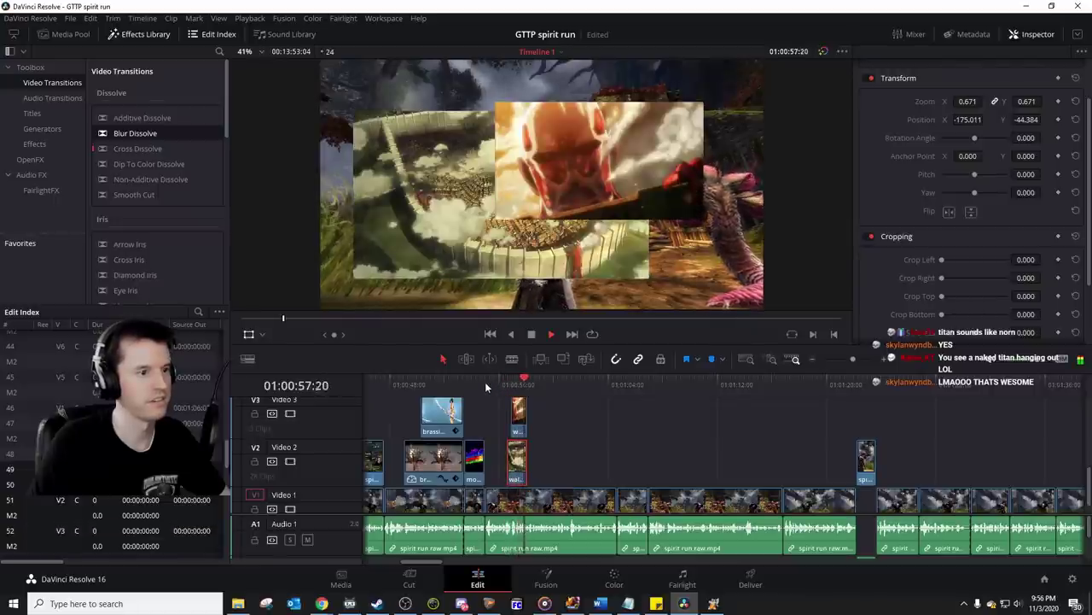
{"action": "left_click", "coordinate": [485, 381]}
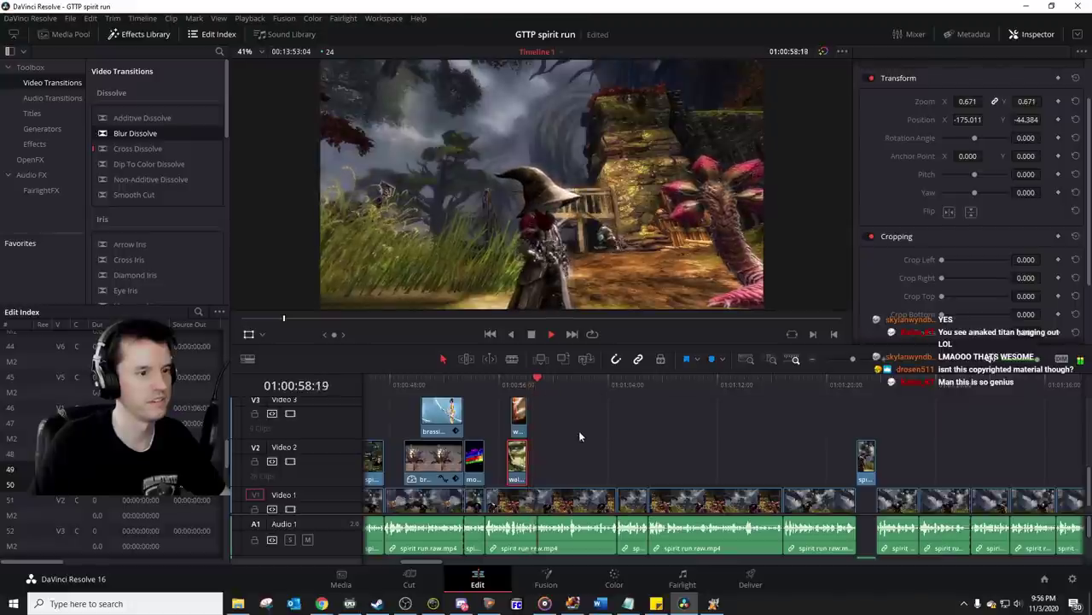
{"action": "key", "text": "space"}
{"action": "left_click", "coordinate": [528, 385]}
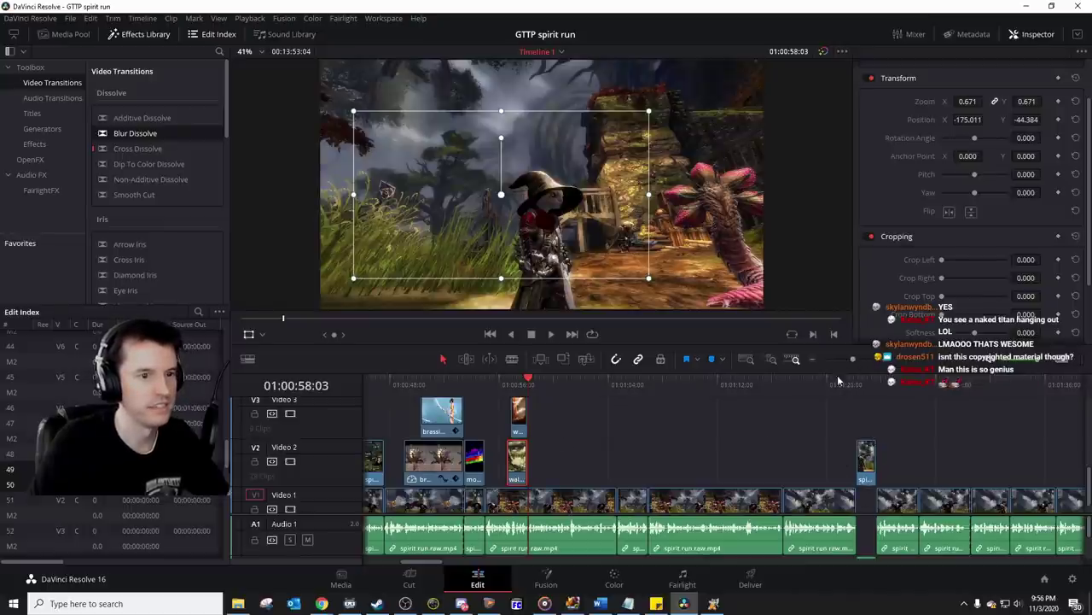
Step: Isolate the spirit run start in the raw gorseval, sabetha footage by splitting it around 01:08:50 and at 01:09:05:21
{"action": "scroll", "coordinate": [827, 380], "scroll_direction": "right", "scroll_amount": 2}
{"action": "scroll", "coordinate": [833, 409], "scroll_direction": "right", "scroll_amount": 10}
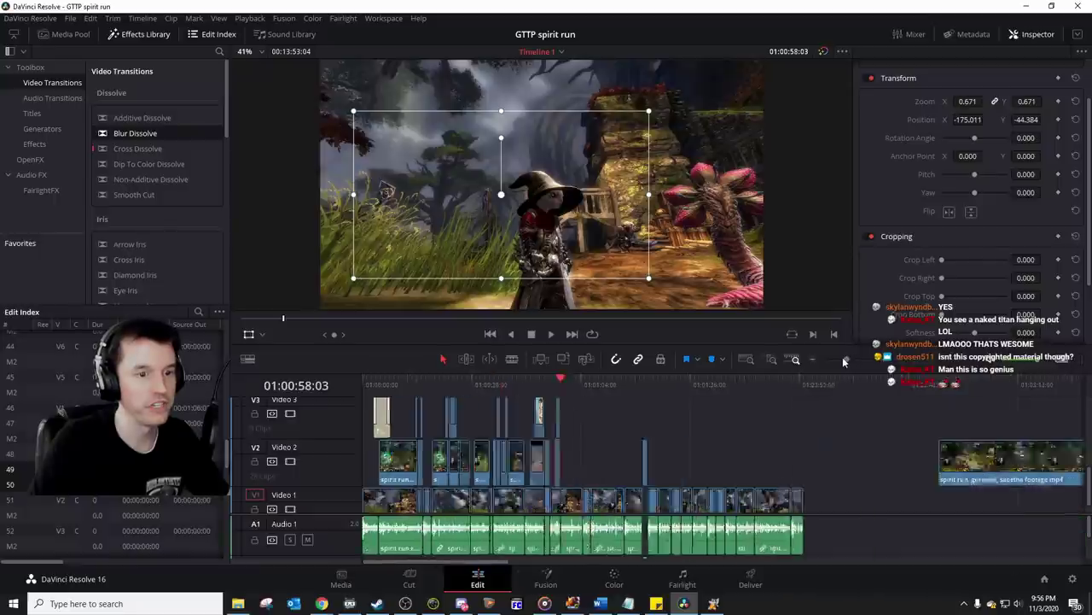
{"action": "scroll", "coordinate": [733, 406], "scroll_direction": "right", "scroll_amount": 3}
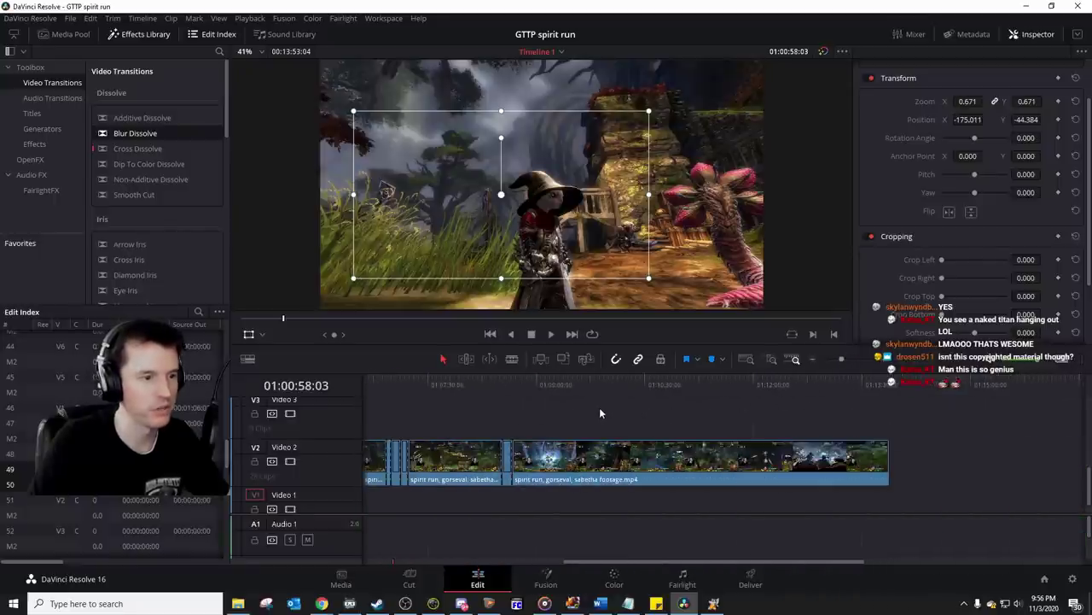
{"action": "left_click", "coordinate": [513, 381]}
{"action": "key", "text": "space"}
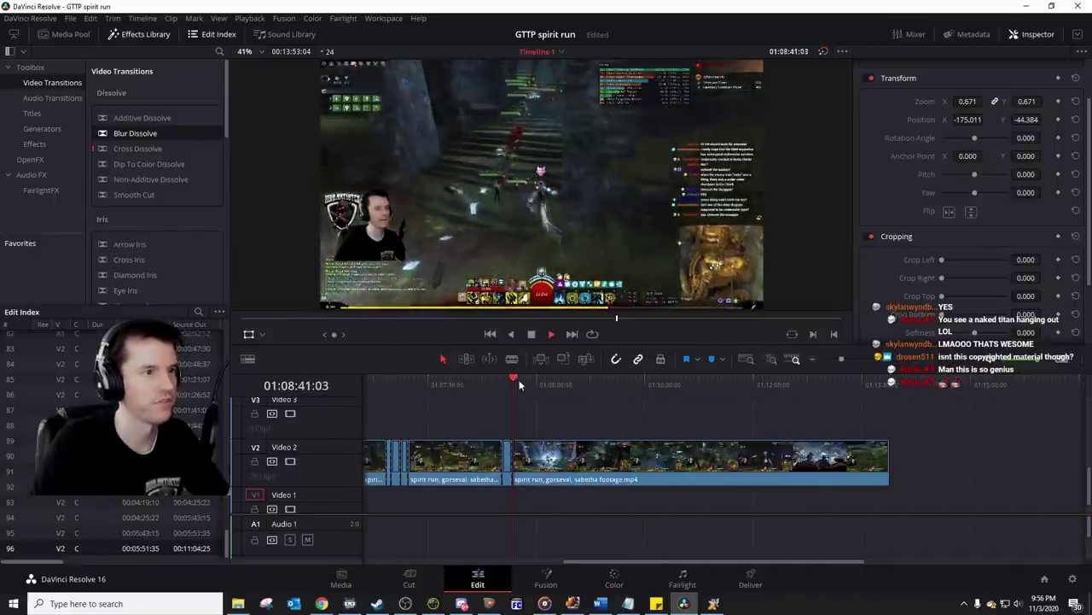
{"action": "left_click", "coordinate": [513, 383]}
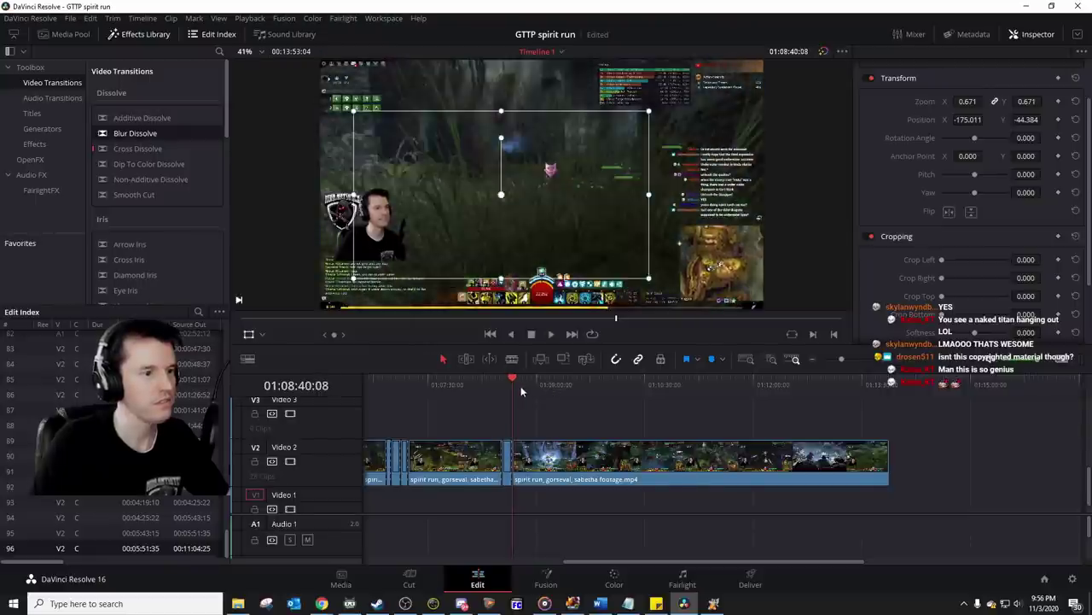
{"action": "left_click", "coordinate": [524, 386]}
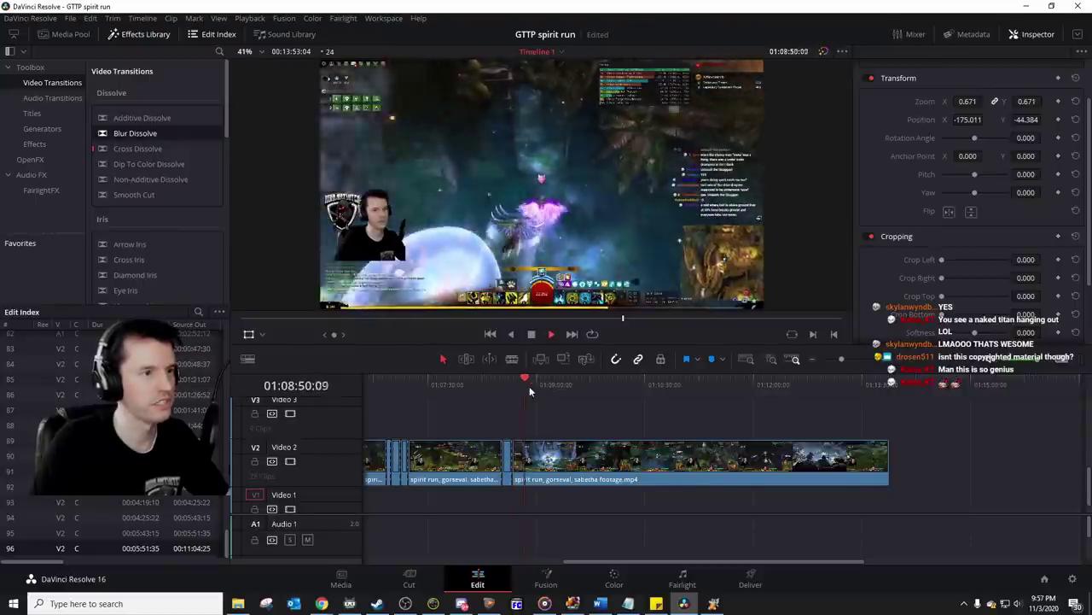
{"action": "key", "text": "ctrl+b"}
{"action": "left_click", "coordinate": [543, 384]}
{"action": "key", "text": "ctrl+b"}
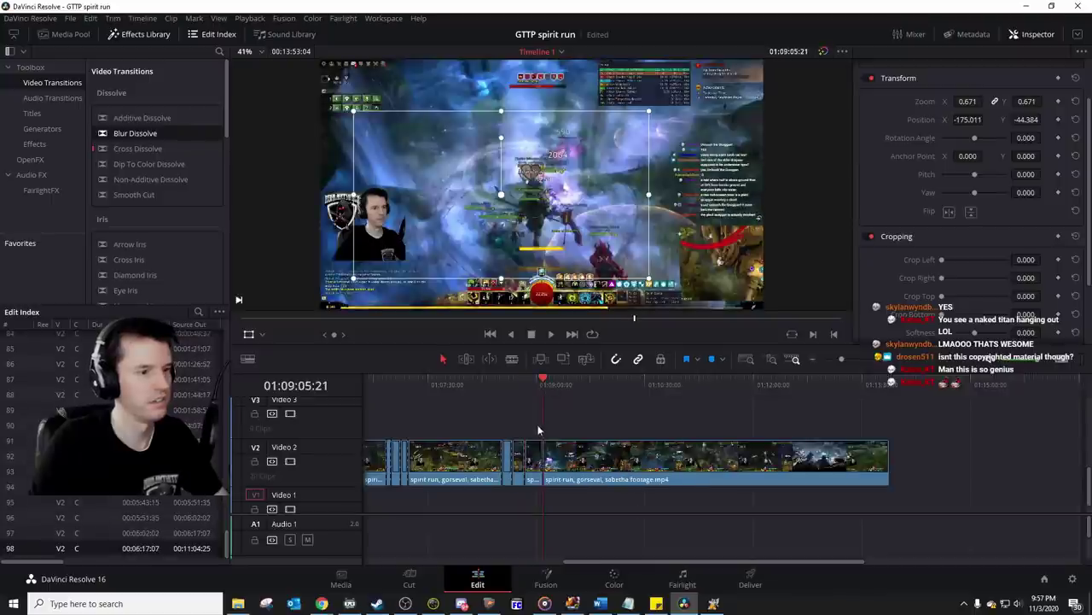
Step: Copy the isolated spirit run segment to Video 2 at 01:00:58:03, directly after the wall of death images
{"action": "left_click", "coordinate": [538, 459]}
{"action": "scroll", "coordinate": [534, 443], "scroll_direction": "left", "scroll_amount": 6}
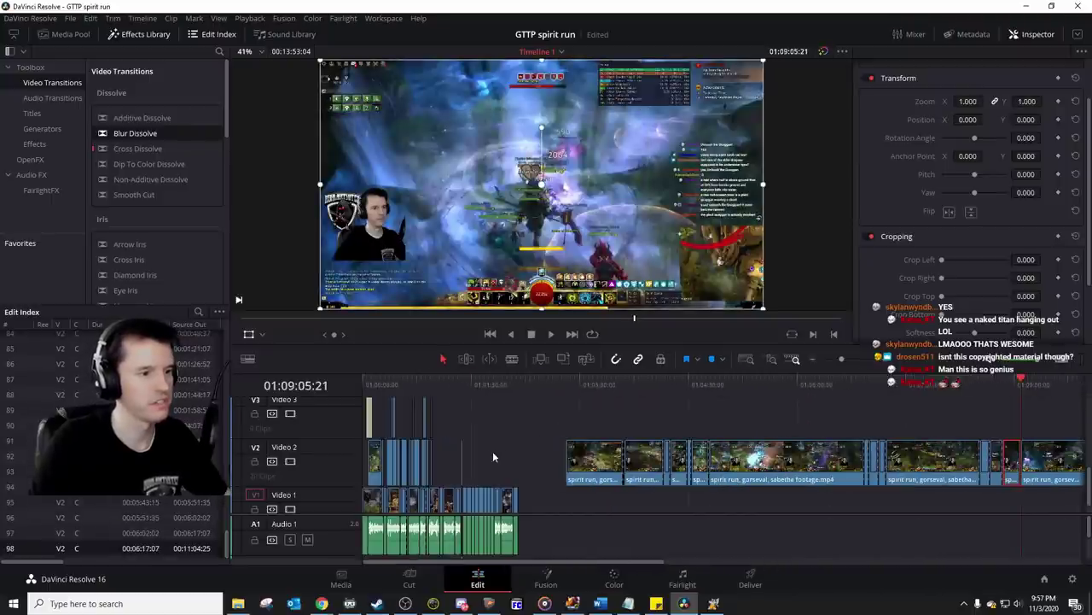
{"action": "left_click", "coordinate": [459, 385]}
{"action": "scroll", "coordinate": [762, 373], "scroll_direction": "up", "scroll_amount": 6}
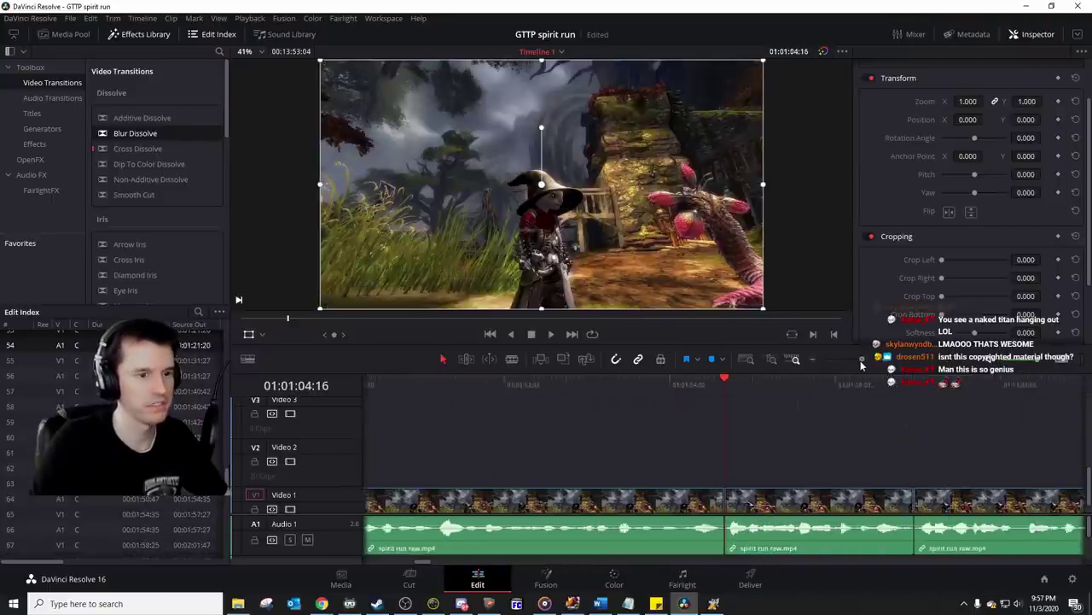
{"action": "left_click", "coordinate": [494, 385]}
{"action": "key", "text": "ctrl+v"}
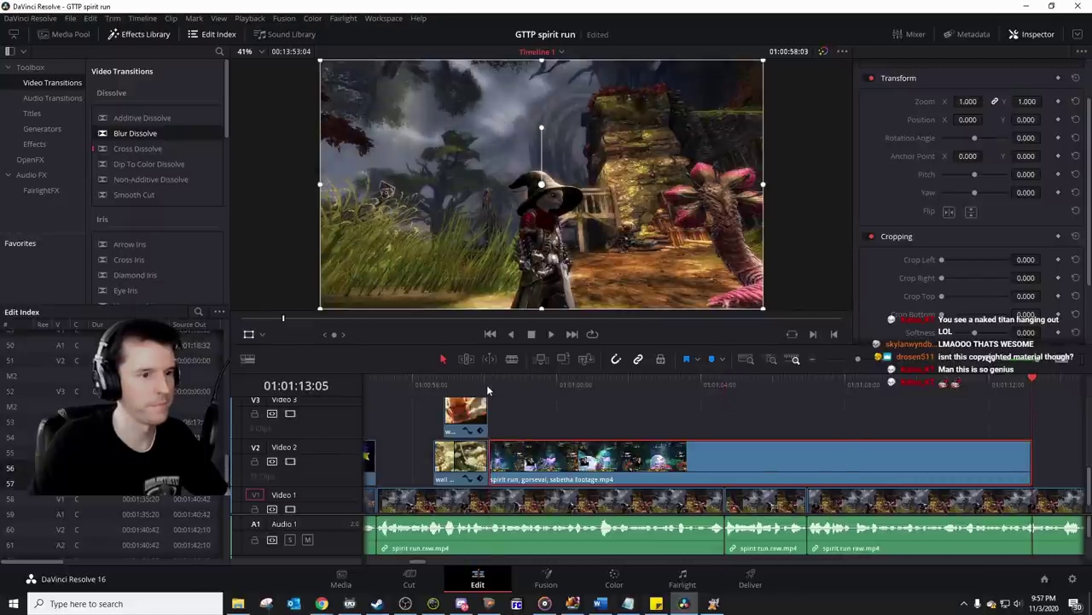
Step: Play the copied spirit run clip against the narration and change its speed to 200%
{"action": "key", "text": "space"}
{"action": "left_click", "coordinate": [493, 385]}
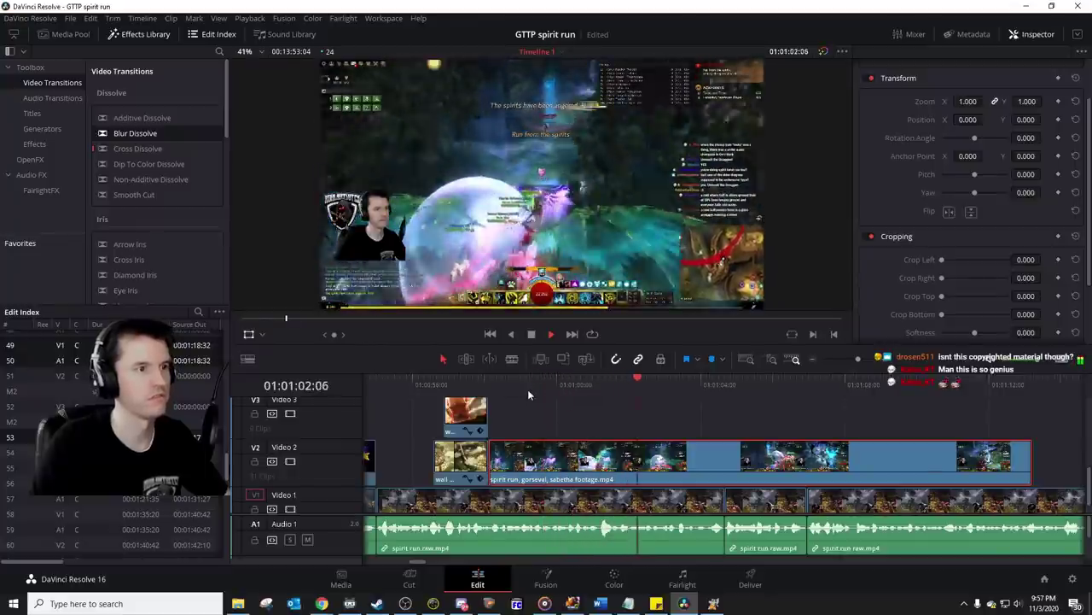
{"action": "key", "text": "space"}
{"action": "key", "text": "ctrl+r"}
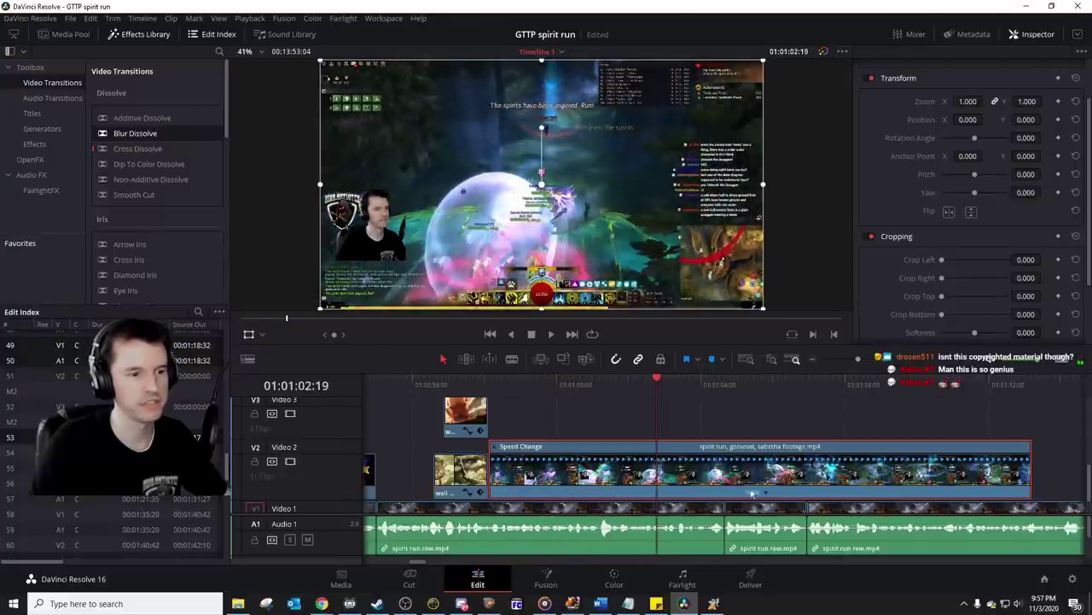
{"action": "left_click", "coordinate": [773, 495]}
{"action": "mouse_move", "coordinate": [813, 519]}
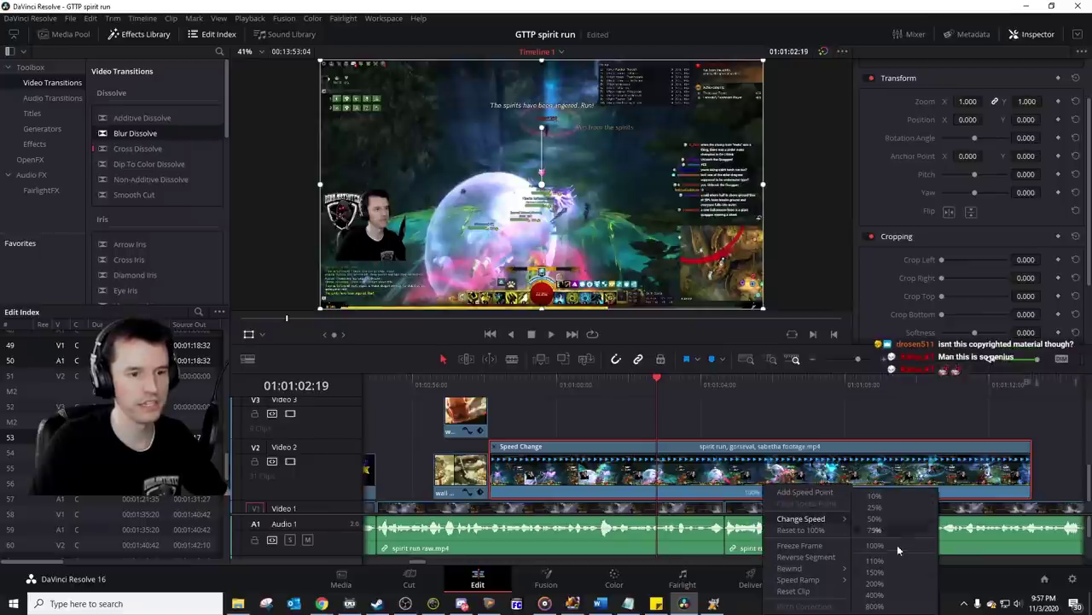
{"action": "left_click", "coordinate": [880, 585]}
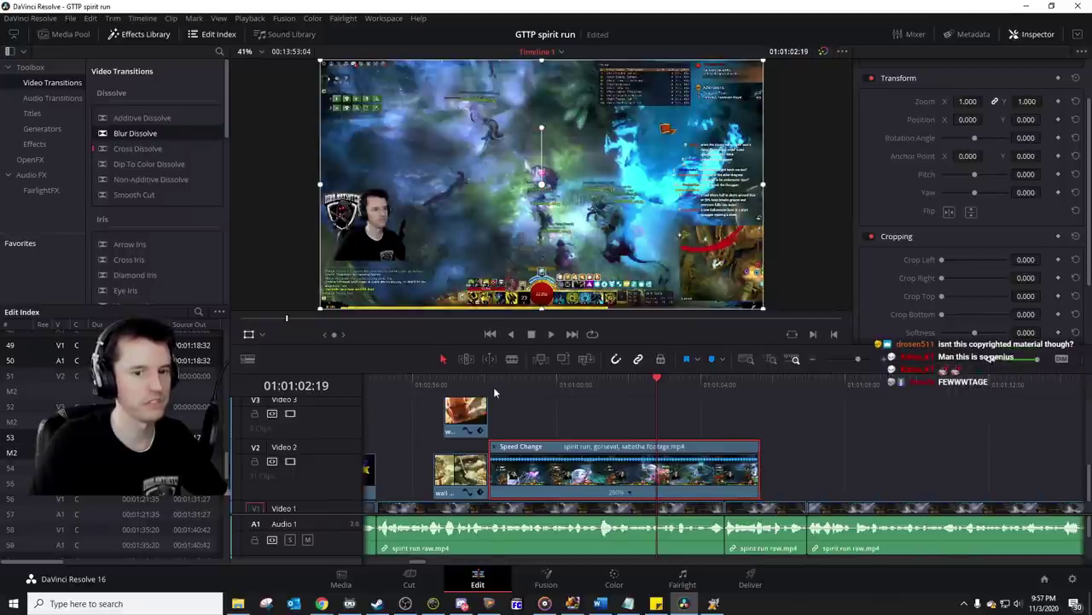
Step: Play the sped-up clip and extend its end across the next two narration segments, up to the second segment's closing cut
{"action": "left_click", "coordinate": [494, 386]}
{"action": "key", "text": "space"}
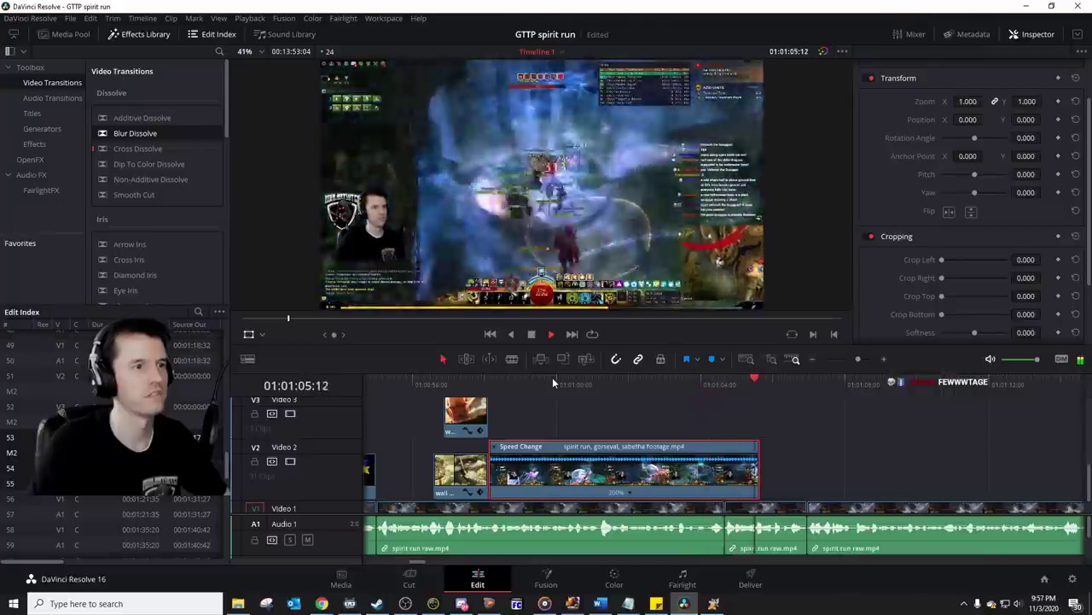
{"action": "key", "text": "space"}
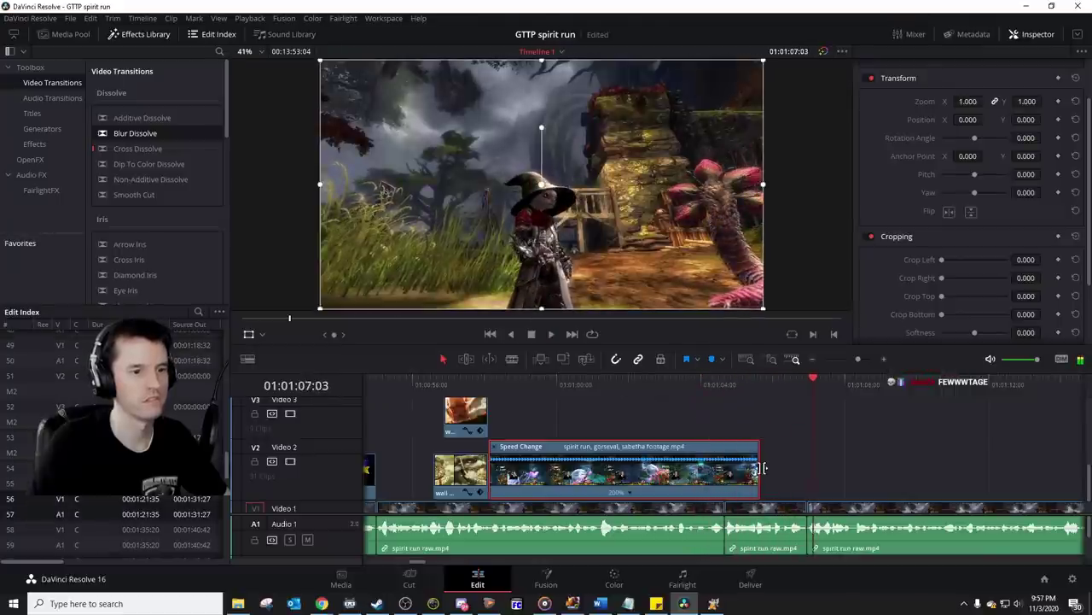
{"action": "left_click_drag", "start_coordinate": [758, 469], "coordinate": [807, 468]}
{"action": "left_click", "coordinate": [737, 389]}
{"action": "key", "text": "space"}
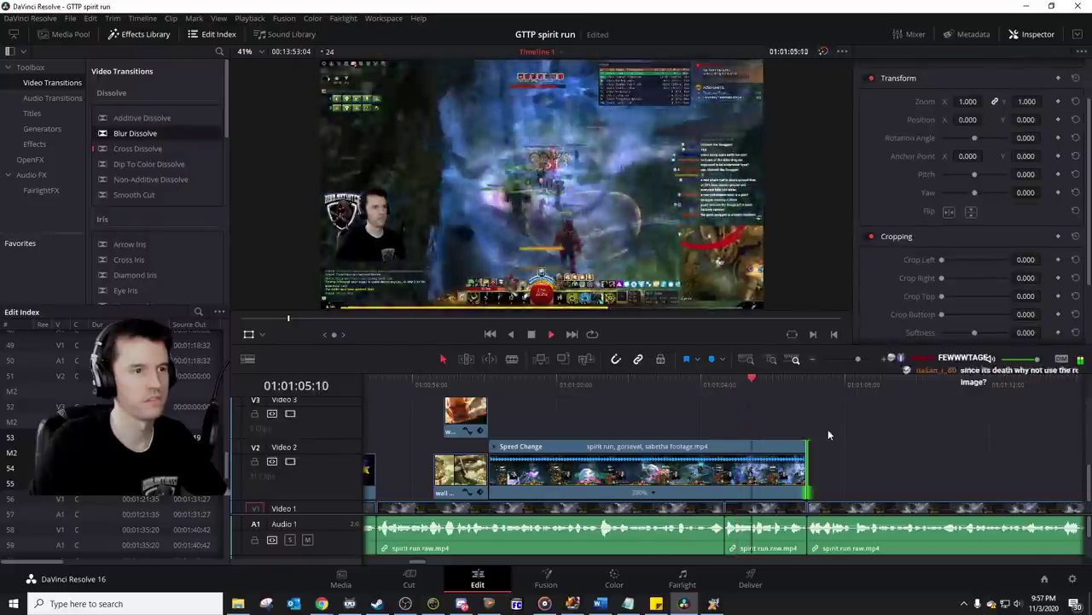
{"action": "key", "text": "space"}
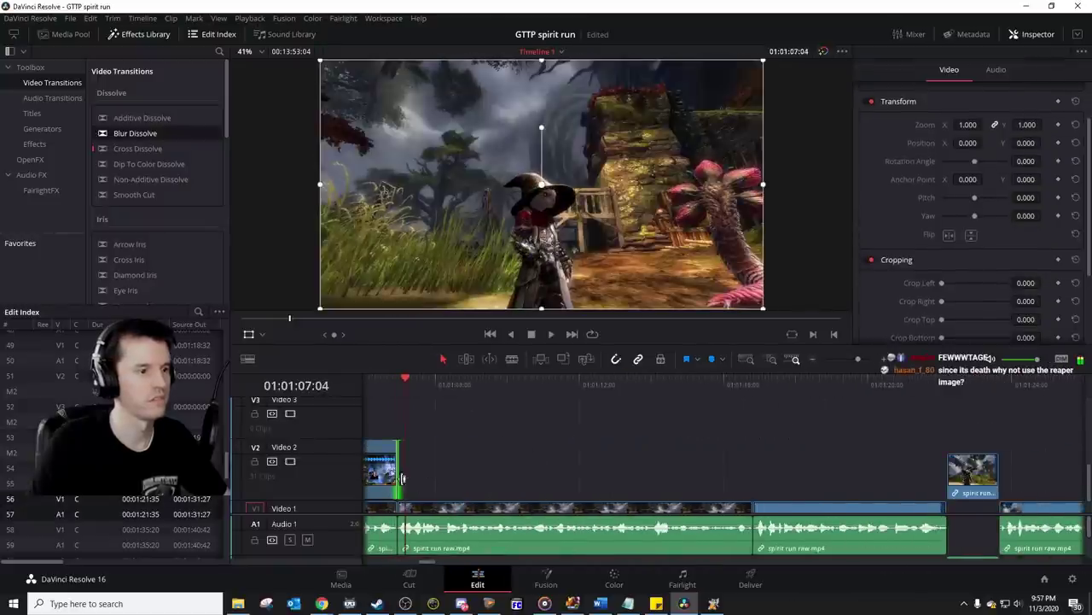
{"action": "left_click_drag", "start_coordinate": [399, 469], "coordinate": [754, 475]}
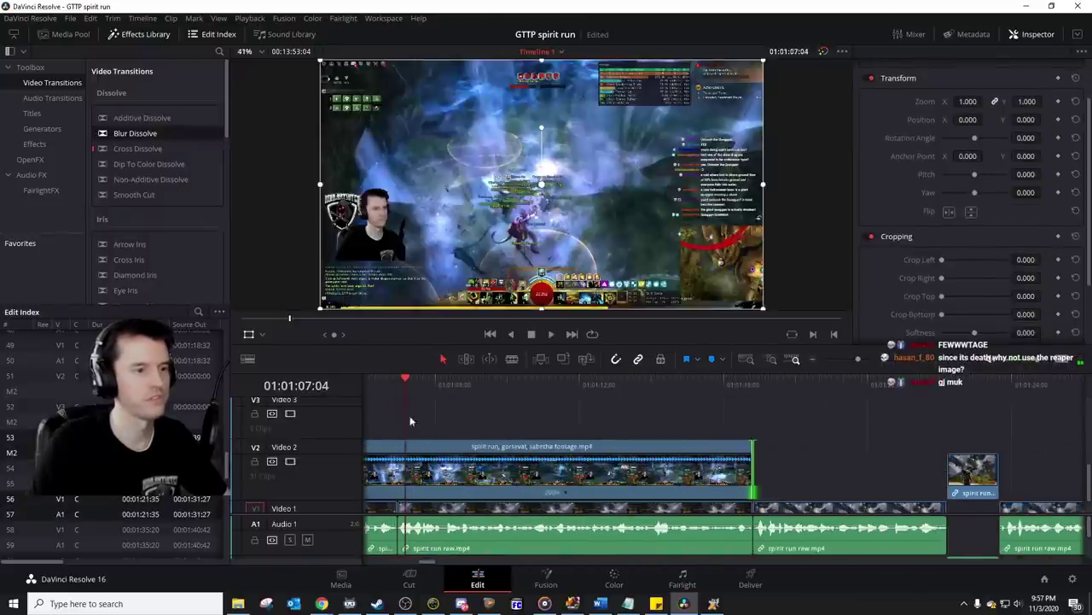
Step: Play the extended clip to find where the spectral rift opens and split it at 01:01:10:13
{"action": "key", "text": "space"}
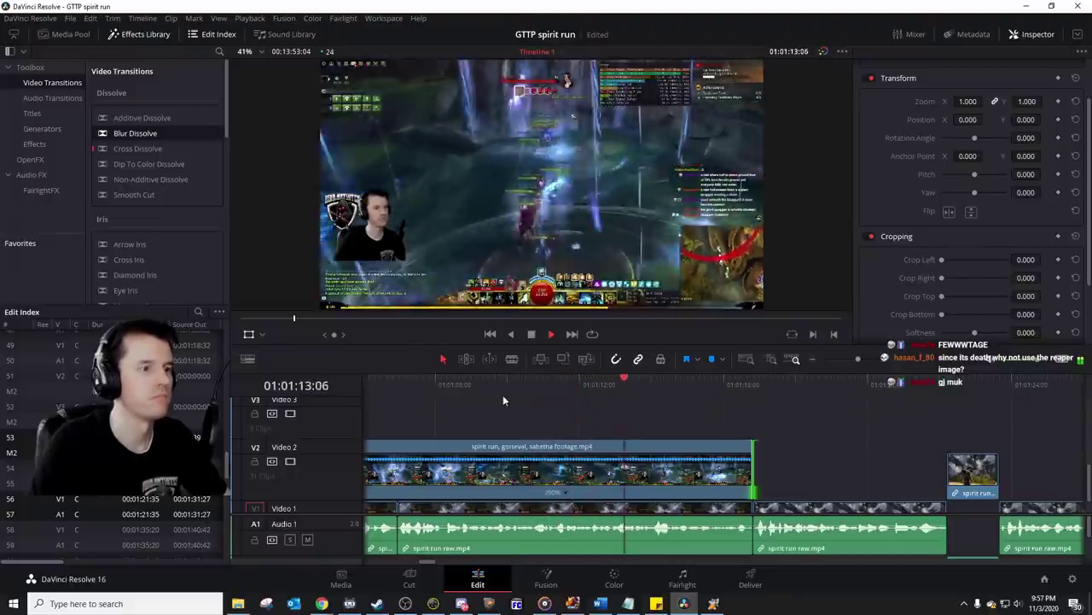
{"action": "left_click", "coordinate": [510, 392]}
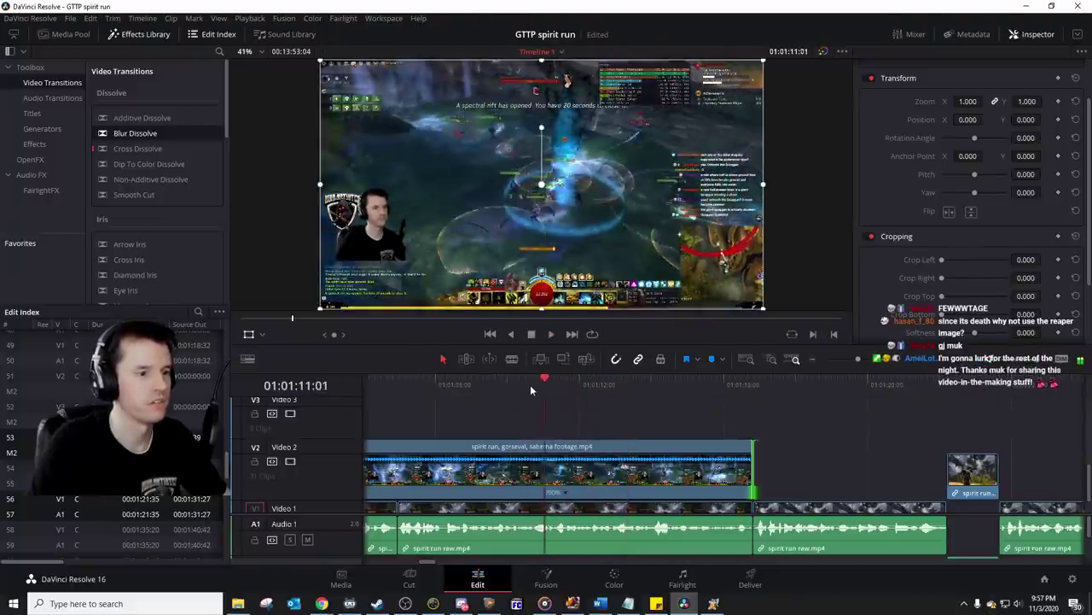
{"action": "left_click", "coordinate": [519, 386]}
{"action": "left_click", "coordinate": [518, 385]}
{"action": "key", "text": "space"}
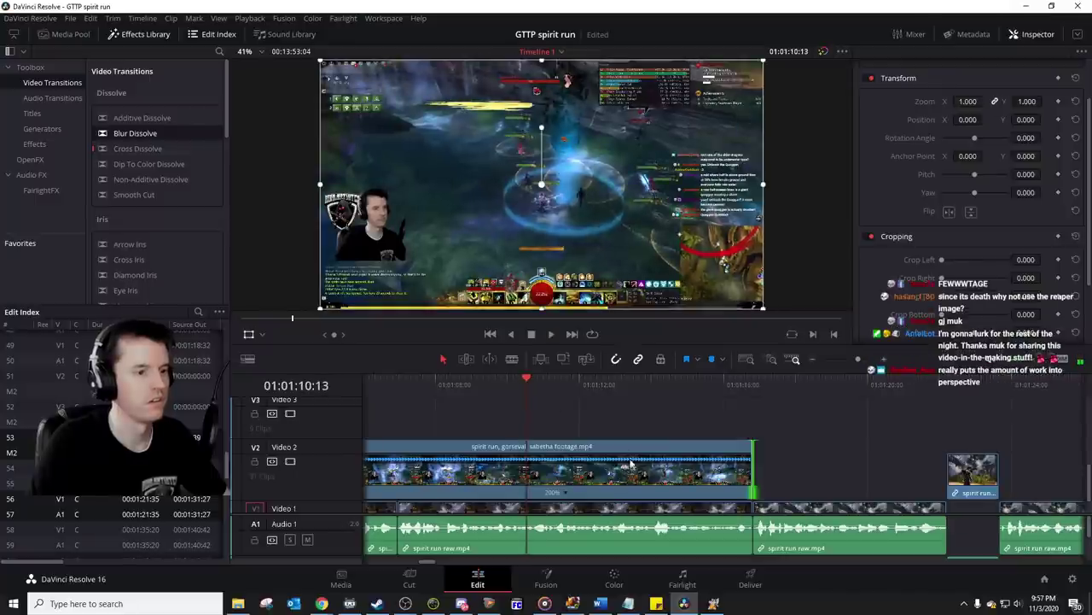
{"action": "left_click", "coordinate": [615, 485]}
{"action": "key", "text": "ctrl+b"}
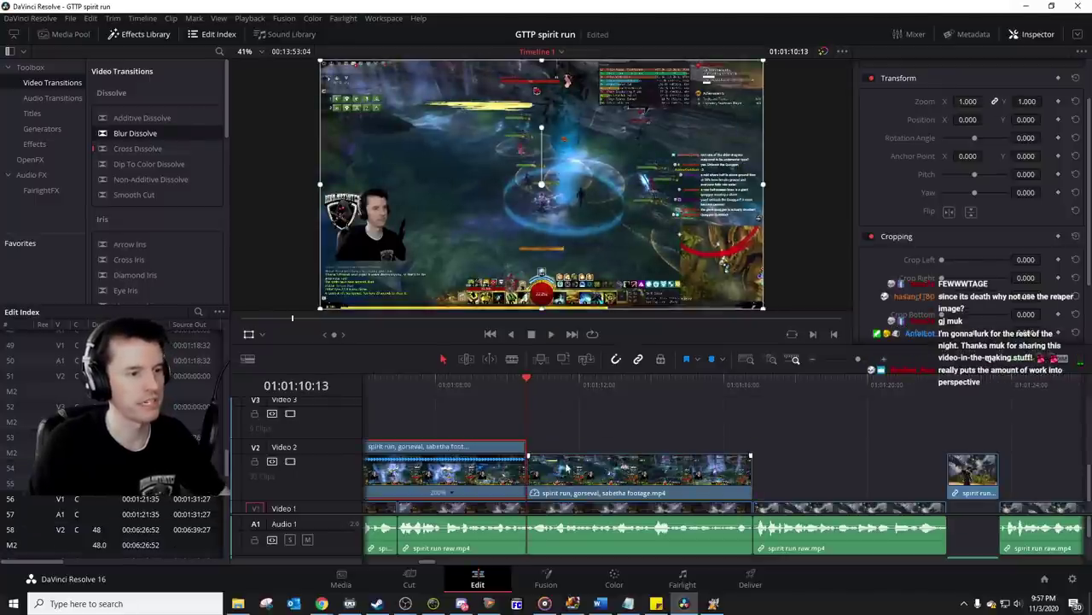
Step: Extend the second part, split it at 01:01:15:15, delete the portion before the split and move the remainder back towards the sped-up clip
{"action": "left_click", "coordinate": [581, 380]}
{"action": "key", "text": "space"}
{"action": "left_click", "coordinate": [654, 389]}
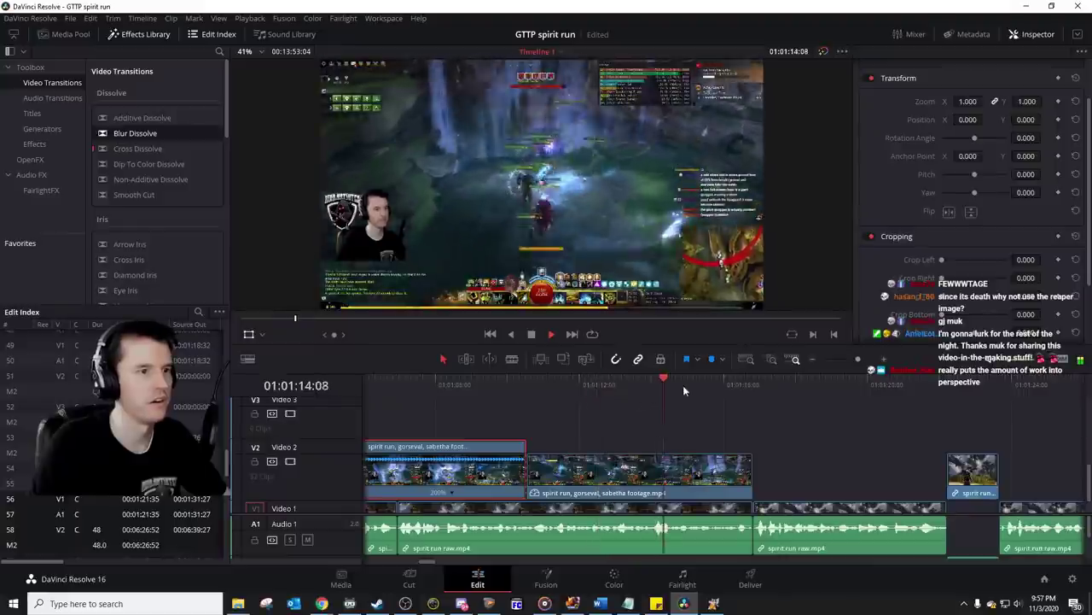
{"action": "key", "text": "space"}
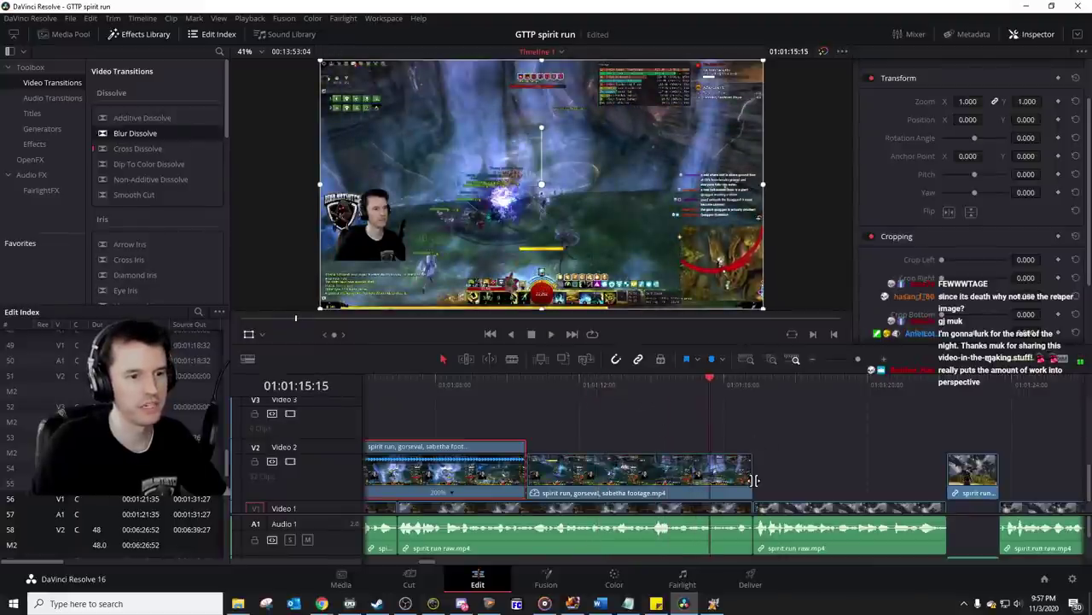
{"action": "left_click_drag", "start_coordinate": [755, 480], "coordinate": [887, 481]}
{"action": "key", "text": "ctrl+b"}
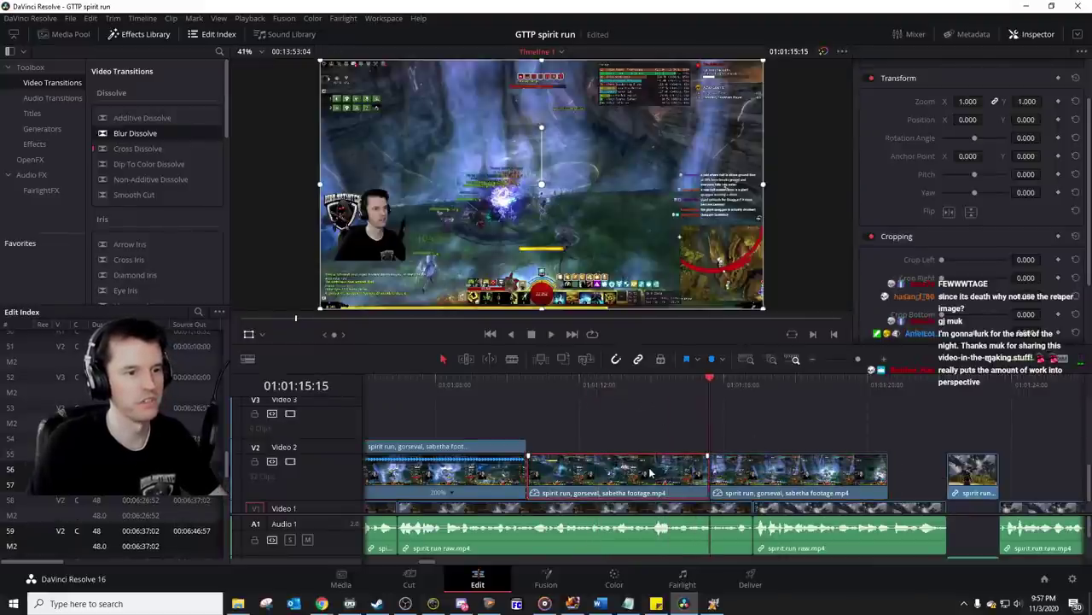
{"action": "key", "text": "BackSpace"}
{"action": "left_click_drag", "start_coordinate": [726, 474], "coordinate": [570, 474]}
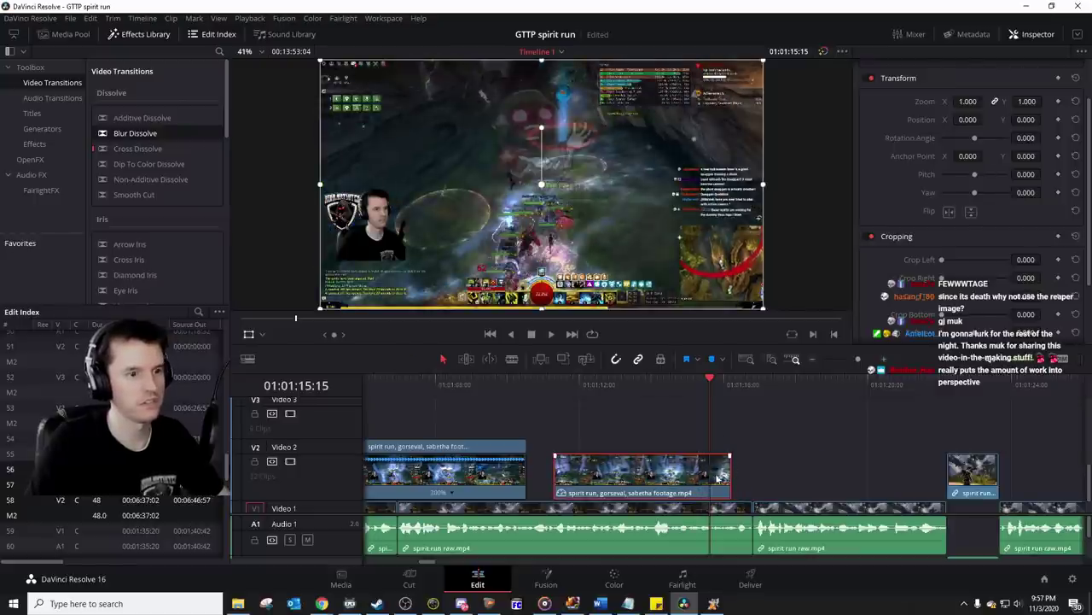
Step: Review the remaining footage, extend its end, split it further along and delete the portion before the new split
{"action": "left_click", "coordinate": [599, 383]}
{"action": "key", "text": "space"}
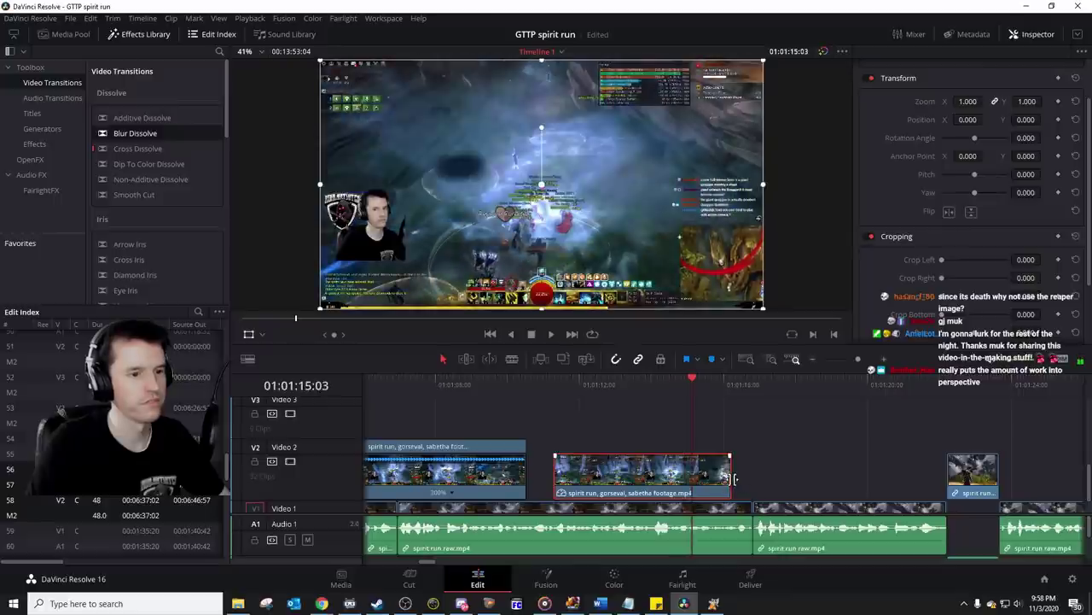
{"action": "left_click_drag", "start_coordinate": [730, 468], "coordinate": [898, 472]}
{"action": "left_click", "coordinate": [788, 393]}
{"action": "left_click", "coordinate": [792, 480]}
{"action": "key", "text": "ctrl+b"}
{"action": "left_click", "coordinate": [728, 481]}
{"action": "key", "text": "BackSpace"}
{"action": "left_click", "coordinate": [610, 386]}
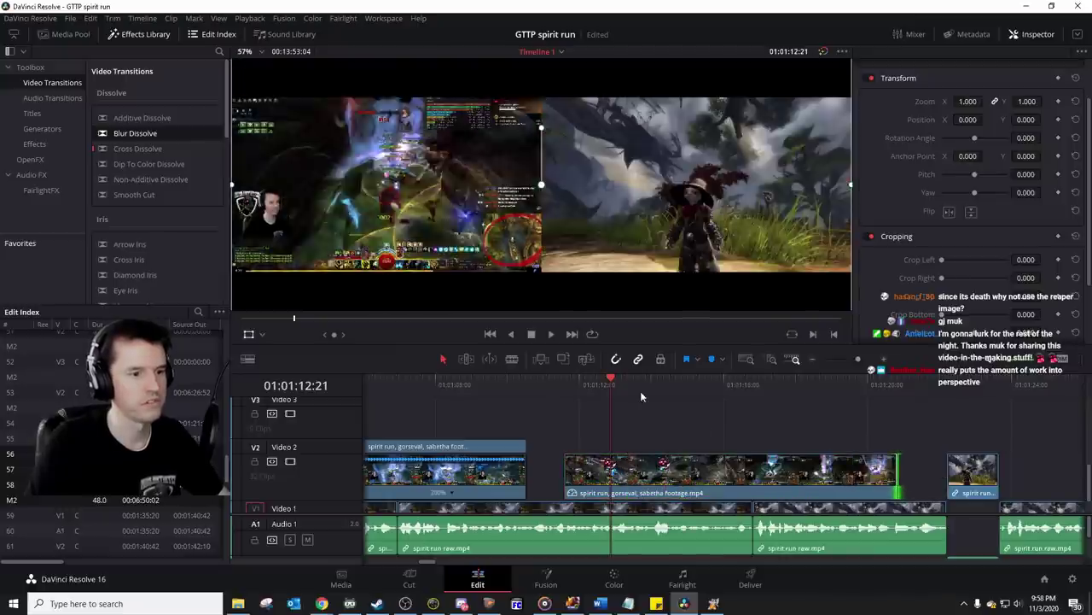
Step: Split the footage again at 01:01:19:11, delete the portion before it and move the short remainder back near the sped-up clip
{"action": "left_click_drag", "start_coordinate": [640, 390], "coordinate": [847, 394]}
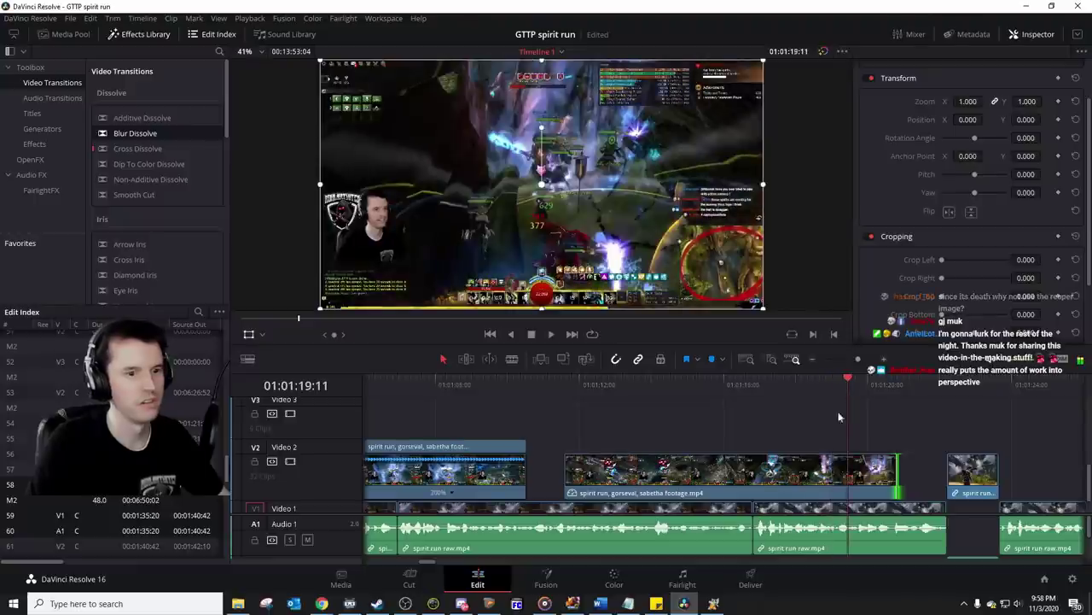
{"action": "left_click", "coordinate": [766, 483]}
{"action": "key", "text": "ctrl+b"}
{"action": "left_click_drag", "start_coordinate": [766, 483], "coordinate": [744, 481]}
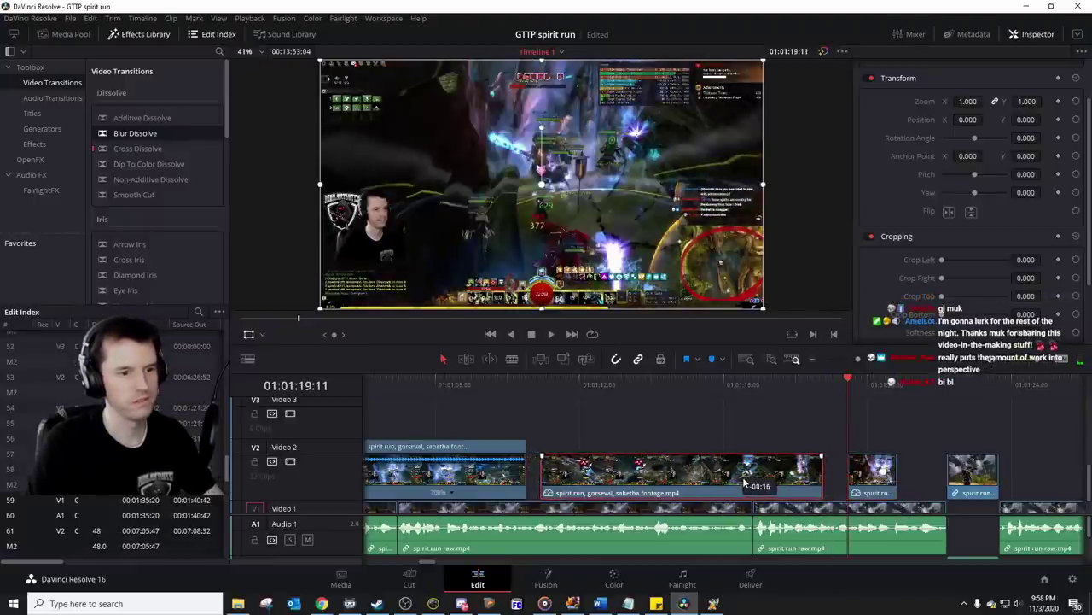
{"action": "key", "text": "BackSpace"}
{"action": "left_click_drag", "start_coordinate": [868, 468], "coordinate": [600, 466]}
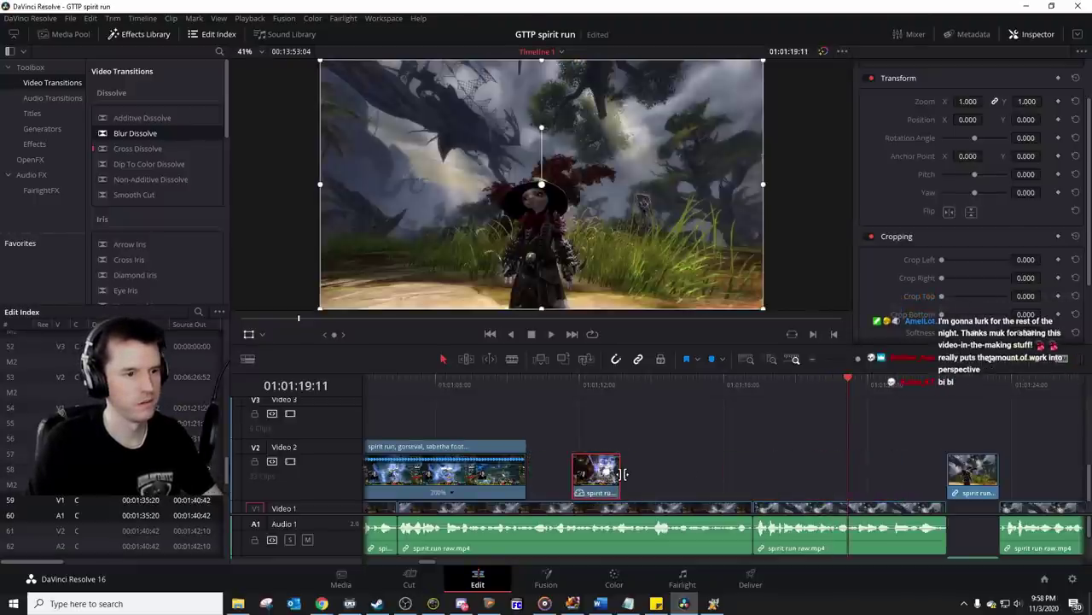
Step: Extend the short clip, cut away everything before 01:01:13:16, join the rest to the sped-up clip's end and play across the join
{"action": "left_click_drag", "start_coordinate": [621, 474], "coordinate": [896, 474]}
{"action": "left_click", "coordinate": [795, 391]}
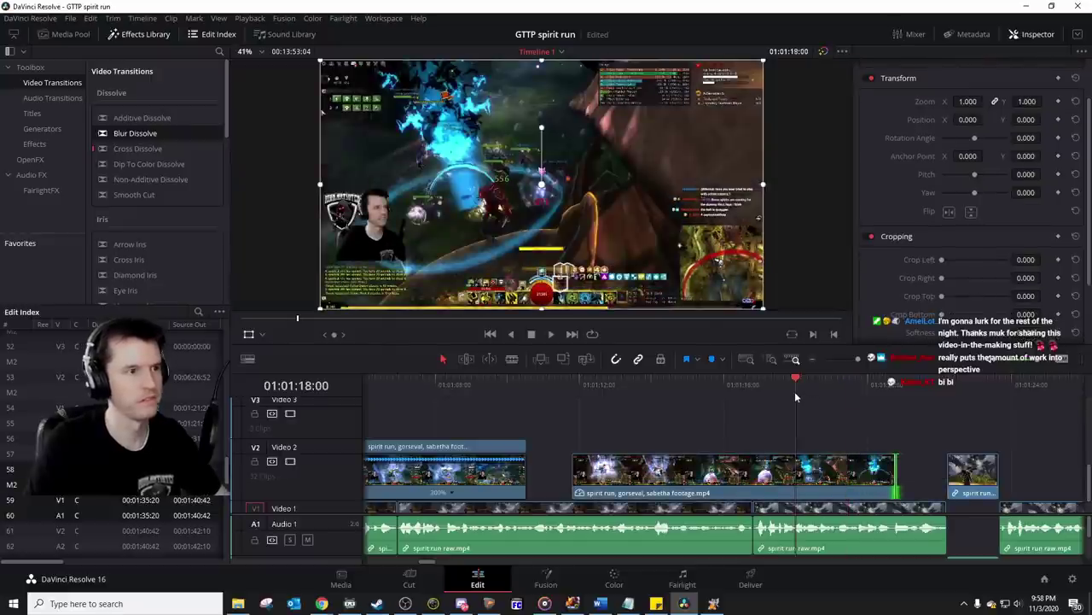
{"action": "left_click_drag", "start_coordinate": [795, 391], "coordinate": [640, 384]}
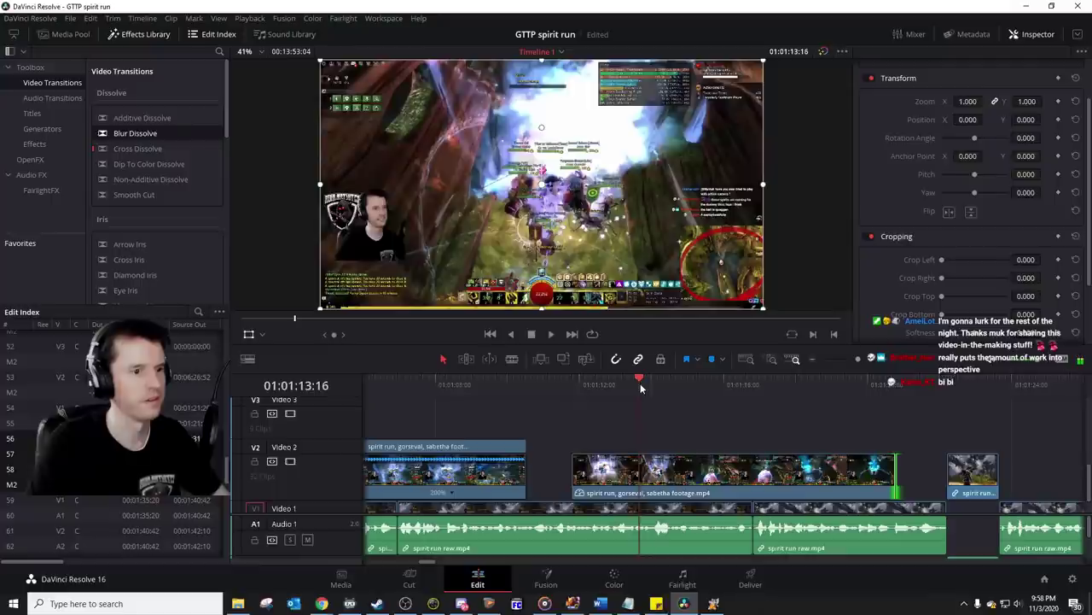
{"action": "left_click", "coordinate": [589, 480]}
{"action": "key", "text": "ctrl+b"}
{"action": "left_click_drag", "start_coordinate": [691, 486], "coordinate": [580, 489]}
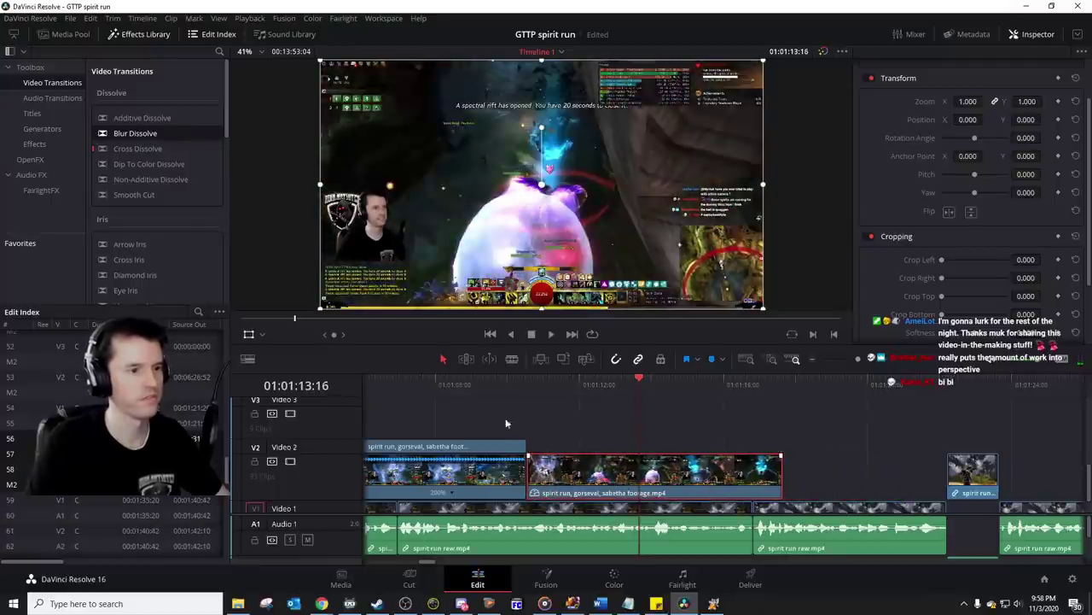
{"action": "left_click", "coordinate": [472, 385]}
{"action": "key", "text": "space"}
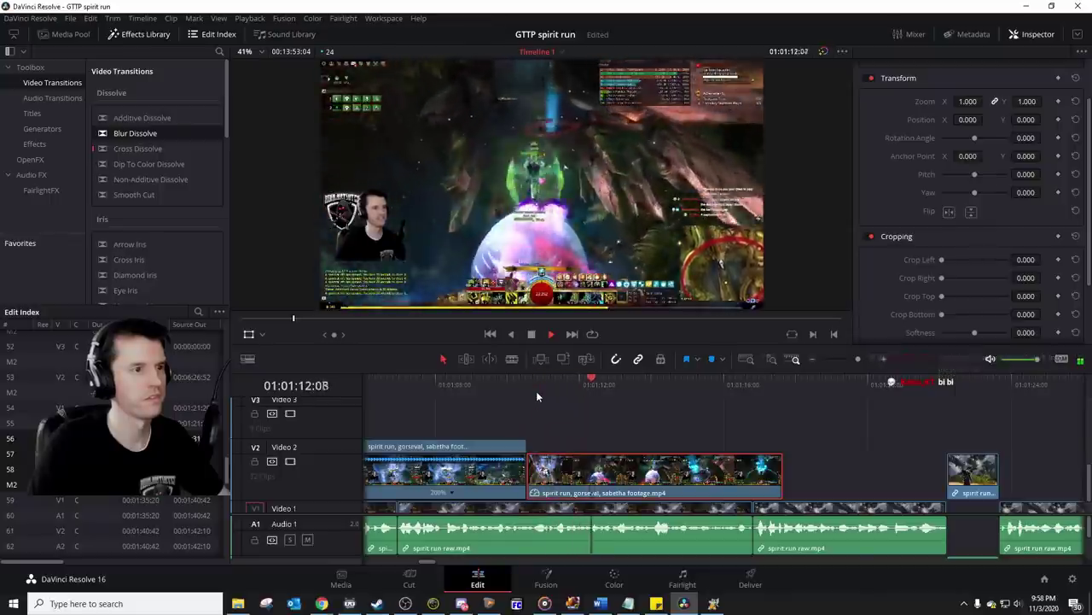
Step: Replay the footage after the sped-up clip, split it at 01:01:12:22 and select the portion after the split
{"action": "left_click", "coordinate": [553, 386]}
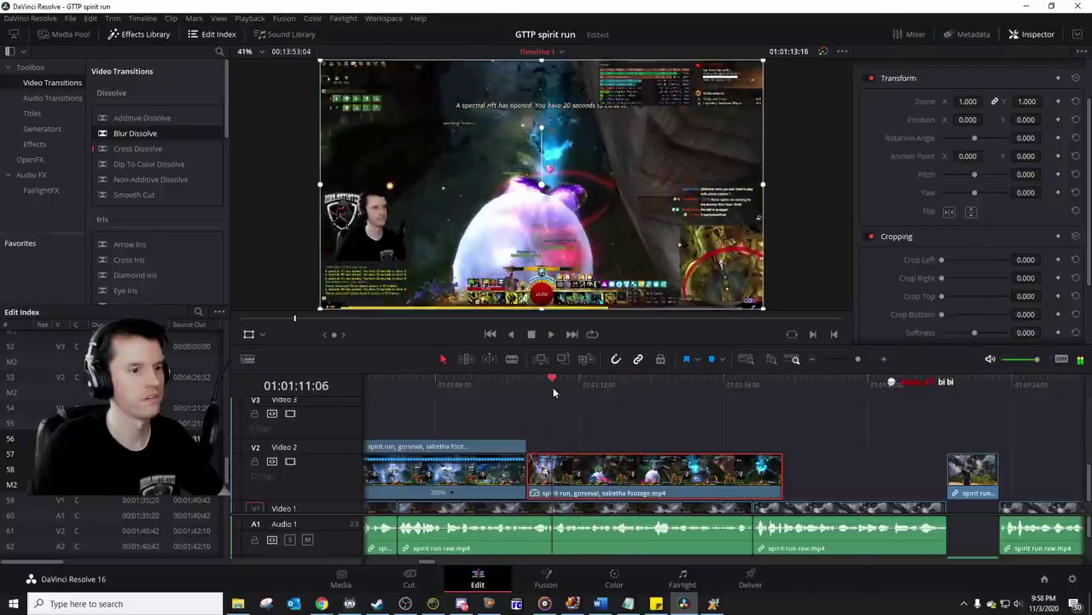
{"action": "key", "text": "space"}
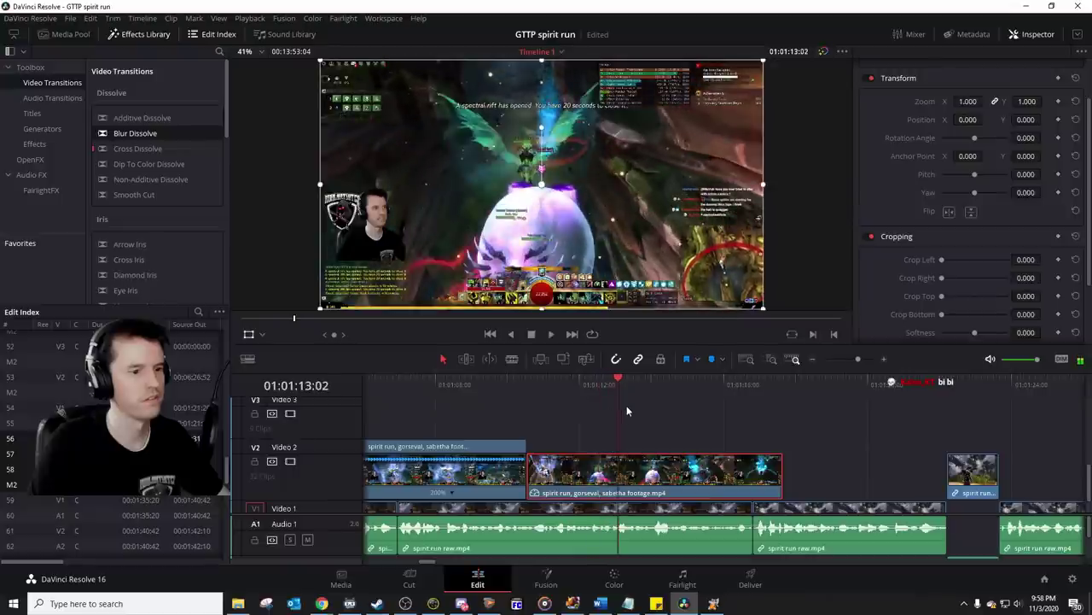
{"action": "left_click", "coordinate": [626, 406]}
{"action": "left_click", "coordinate": [608, 384]}
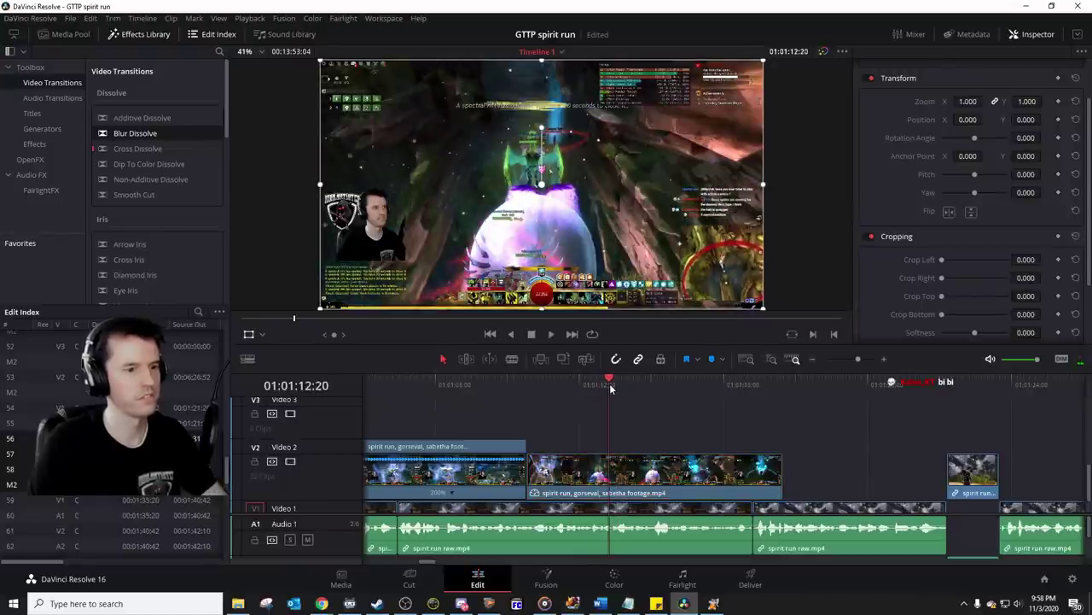
{"action": "left_click_drag", "start_coordinate": [610, 384], "coordinate": [612, 384]}
{"action": "left_click", "coordinate": [631, 464]}
{"action": "key", "text": "ctrl+b"}
{"action": "left_click", "coordinate": [630, 462]}
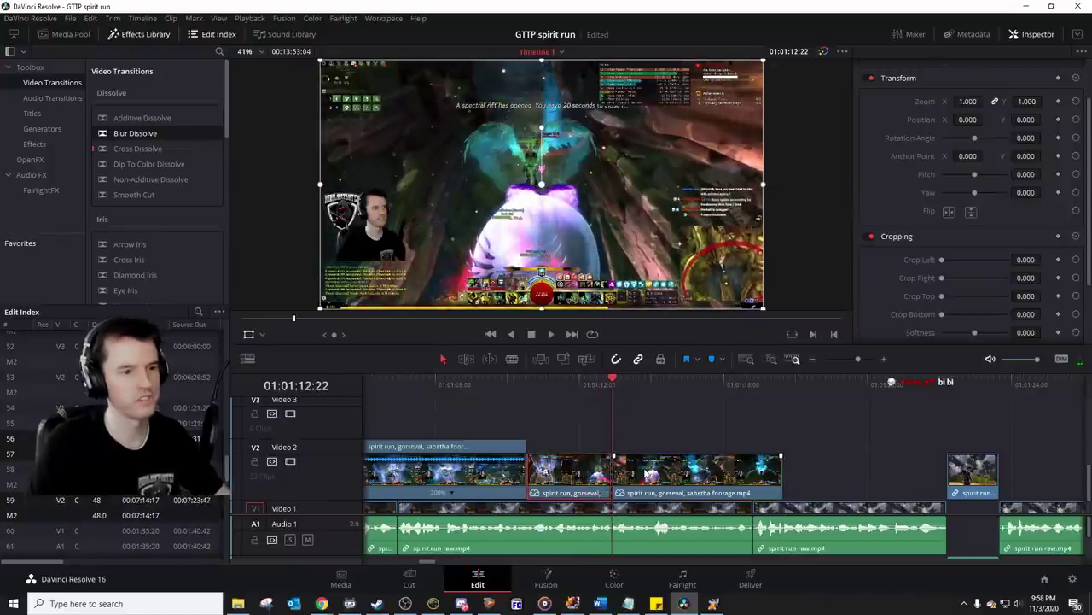
Step: Extend the second portion, cut away everything before 01:01:20:08, join the remainder to the short clip's end and play it
{"action": "key", "text": "space"}
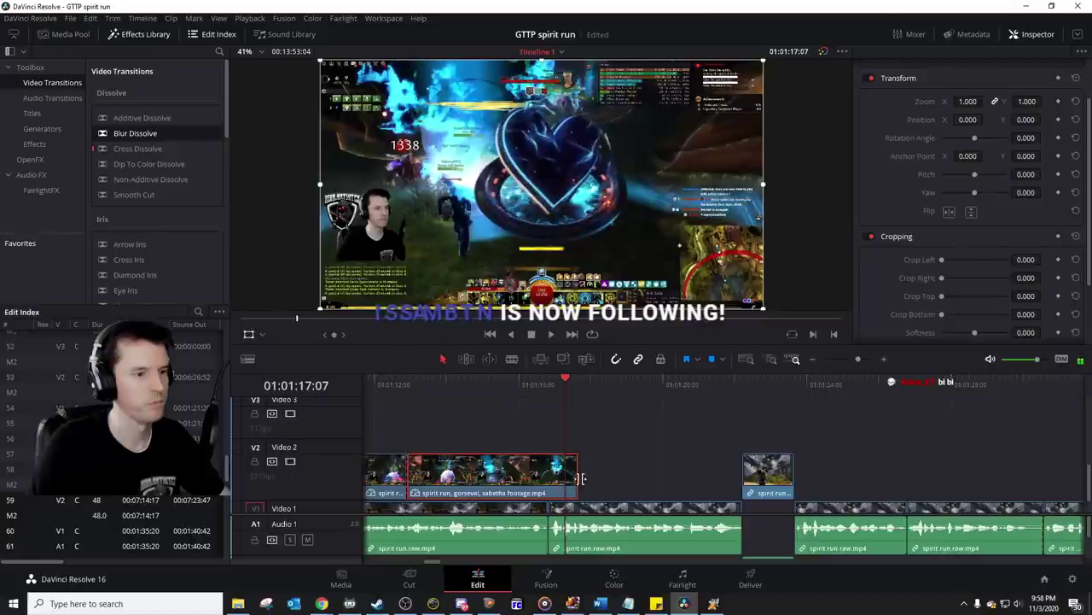
{"action": "left_click_drag", "start_coordinate": [578, 484], "coordinate": [708, 483]}
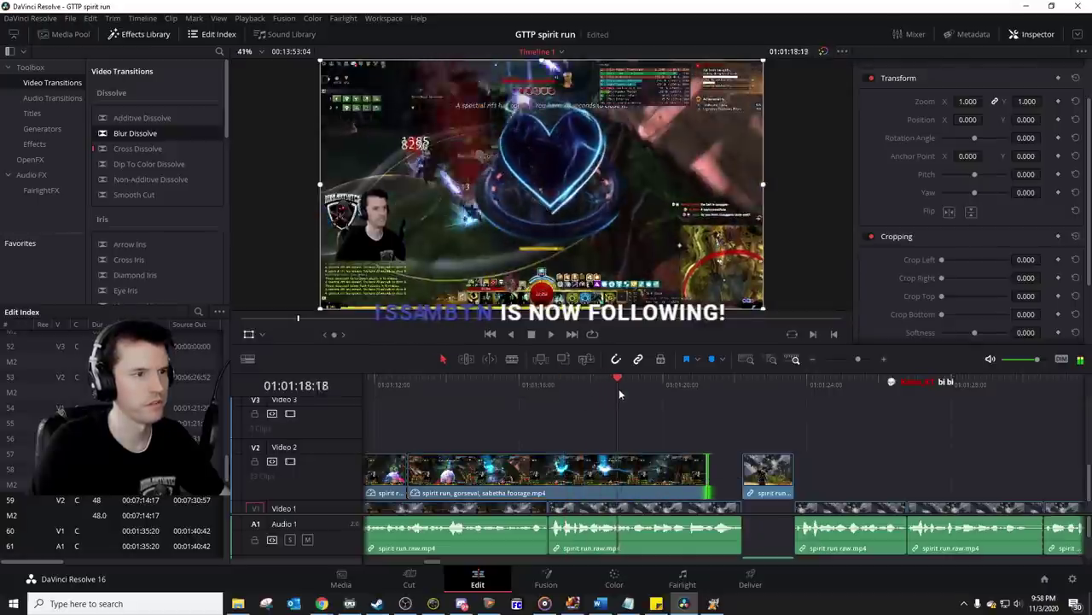
{"action": "key", "text": "space"}
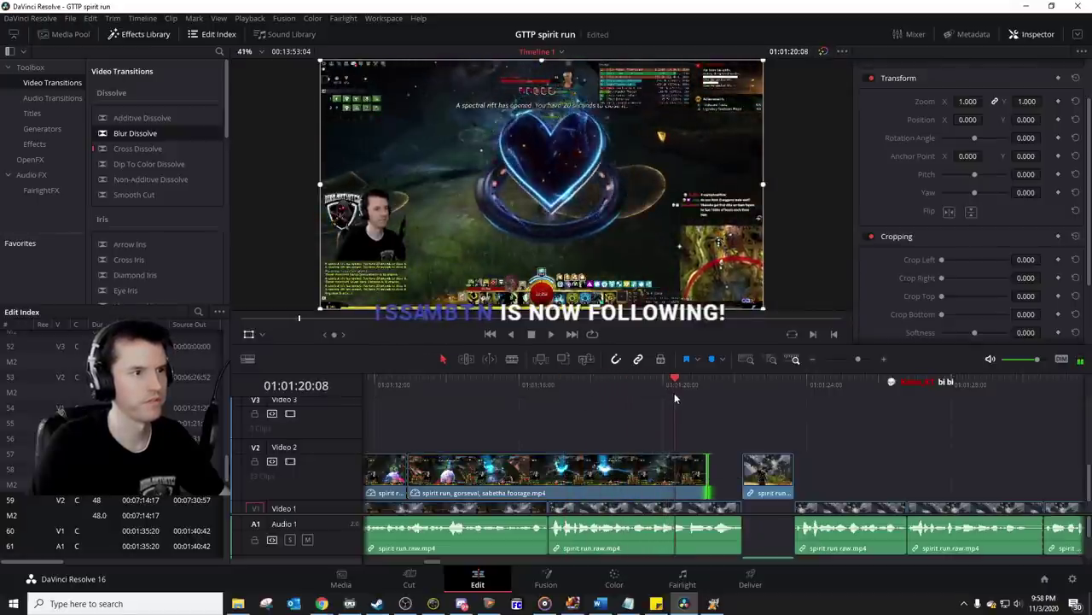
{"action": "key", "text": "ctrl+b"}
{"action": "key", "text": "BackSpace"}
{"action": "left_click_drag", "start_coordinate": [694, 483], "coordinate": [673, 468]}
{"action": "left_click", "coordinate": [403, 384]}
{"action": "key", "text": "space"}
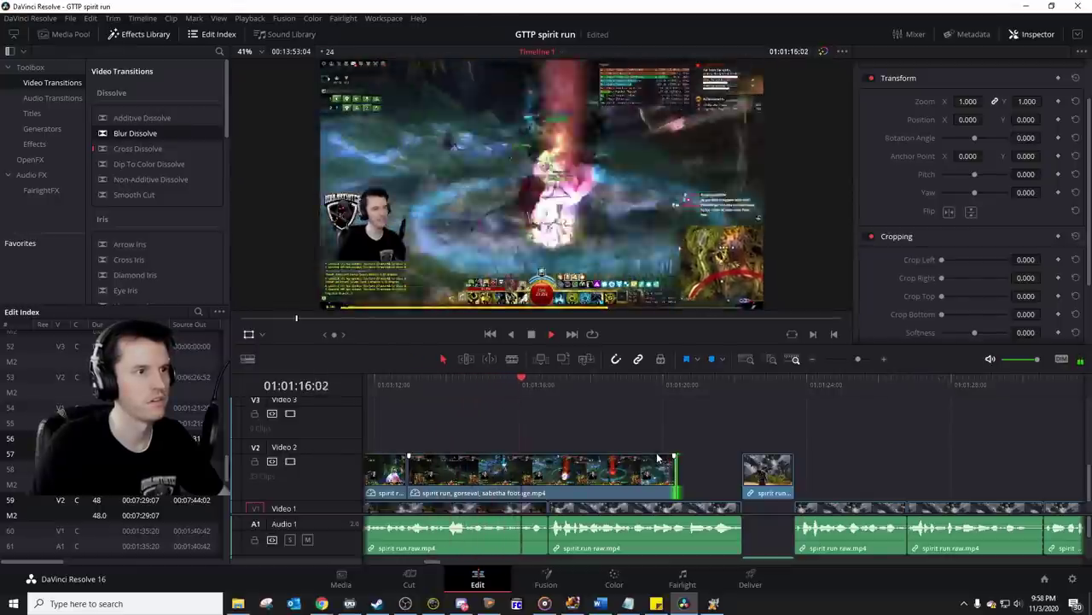
{"action": "key", "text": "space"}
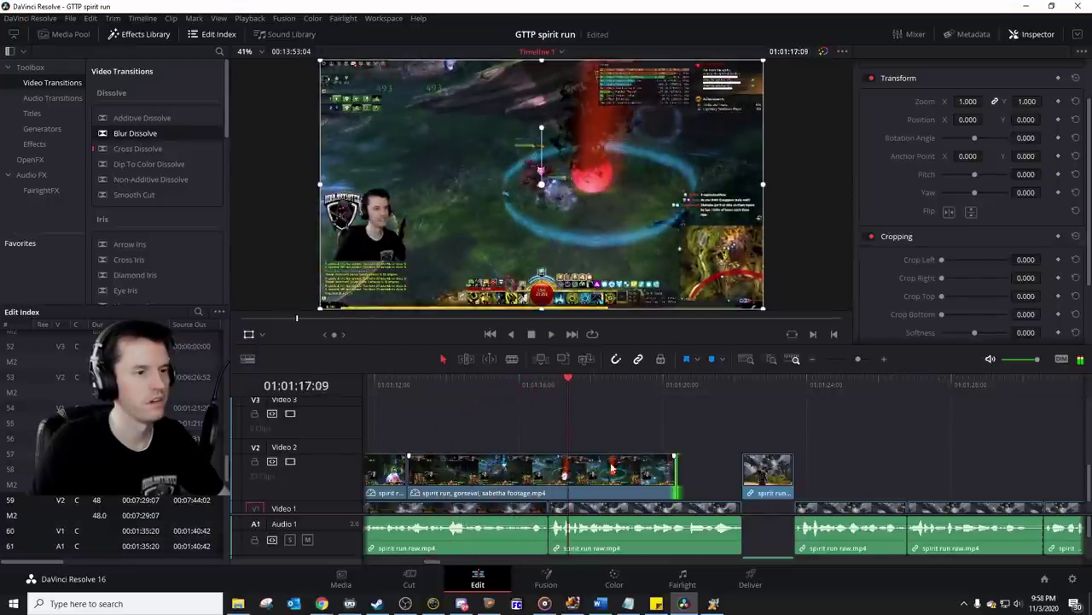
Step: Show the retime controls on the joined remainder, move the clip up to Video 3 and change its speed to 100%
{"action": "left_click", "coordinate": [549, 394]}
{"action": "left_click", "coordinate": [583, 483]}
{"action": "key", "text": "ctrl+r"}
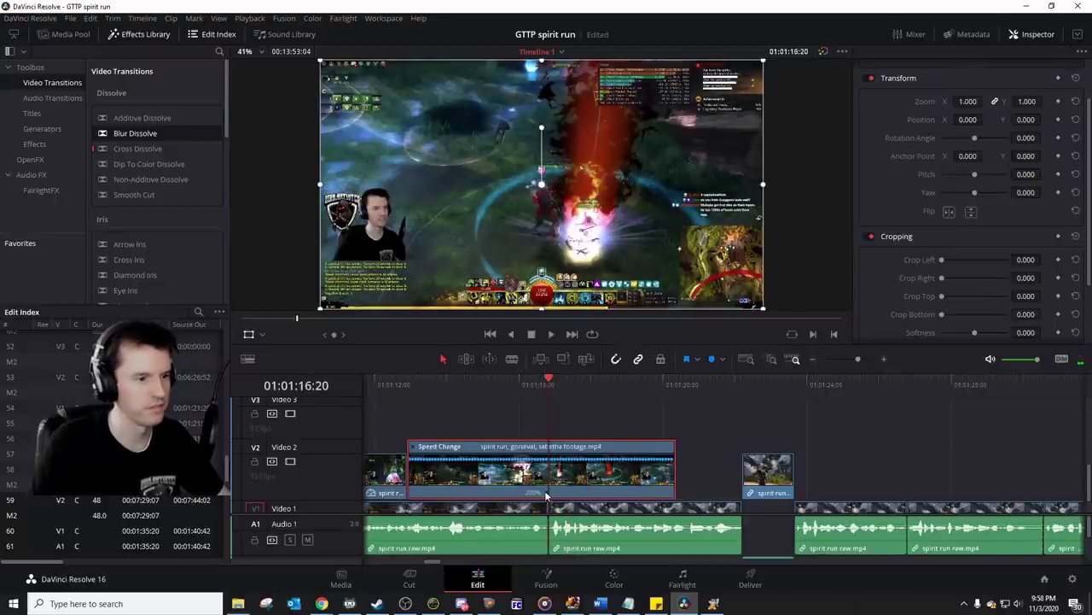
{"action": "left_click", "coordinate": [547, 495]}
{"action": "left_click", "coordinate": [533, 468]}
{"action": "left_click_drag", "start_coordinate": [531, 468], "coordinate": [526, 433]}
{"action": "left_click", "coordinate": [547, 447]}
{"action": "mouse_move", "coordinate": [580, 492]}
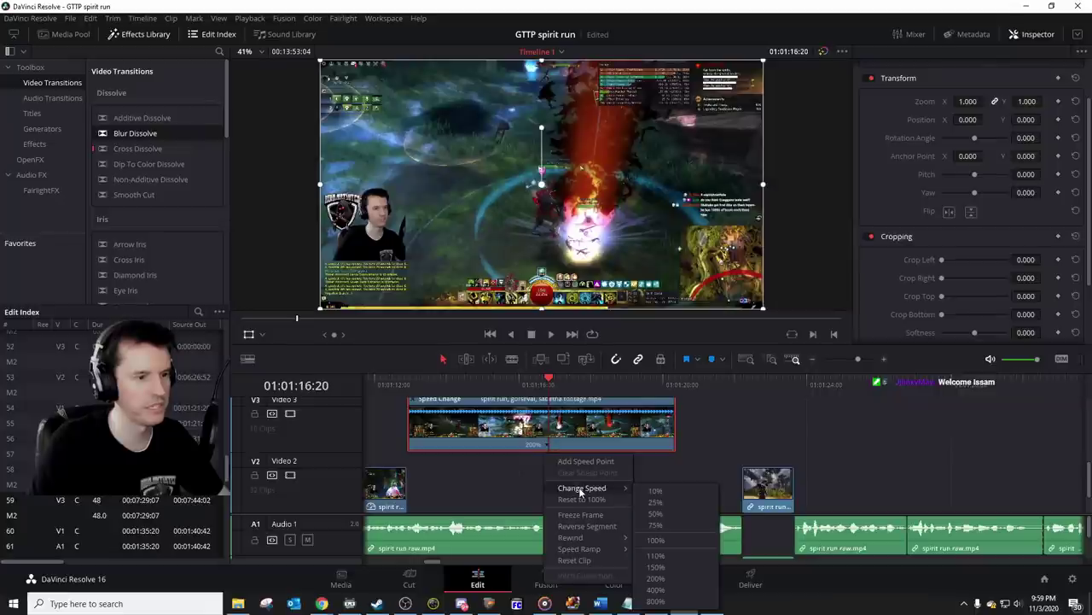
{"action": "left_click", "coordinate": [658, 540]}
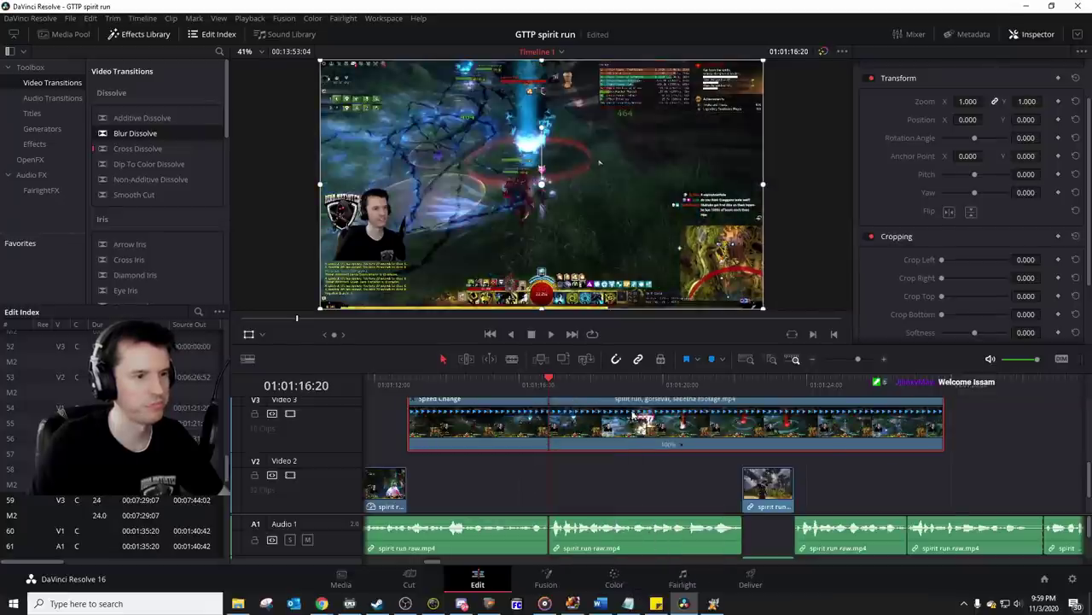
Step: Play the slowed clip to find the new starting moment, split it at 01:01:18:08 and delete the portion before the split
{"action": "left_click", "coordinate": [476, 386]}
{"action": "key", "text": "space"}
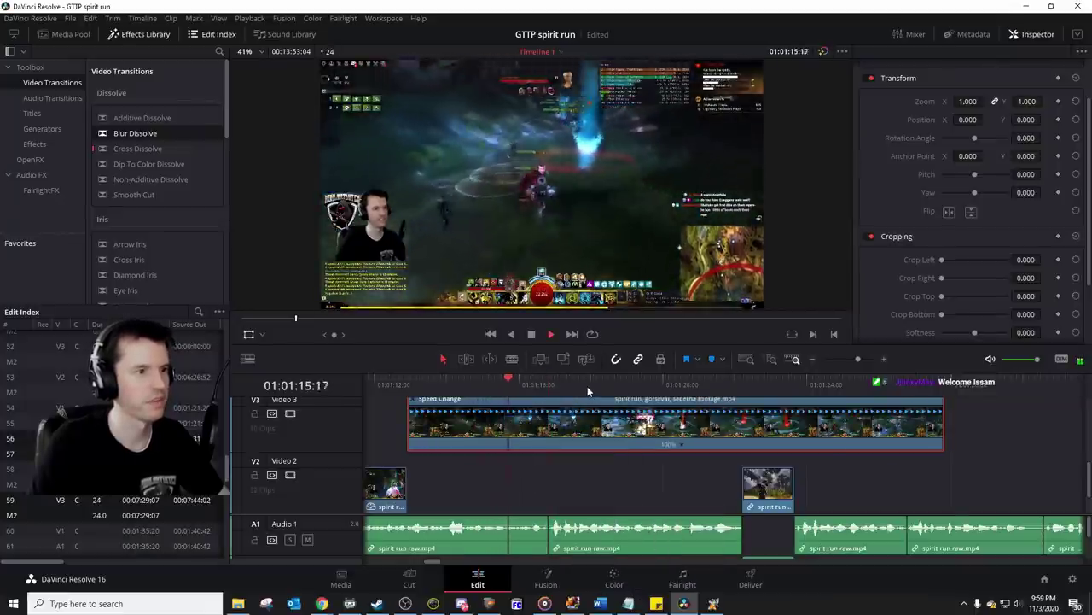
{"action": "left_click", "coordinate": [597, 384]}
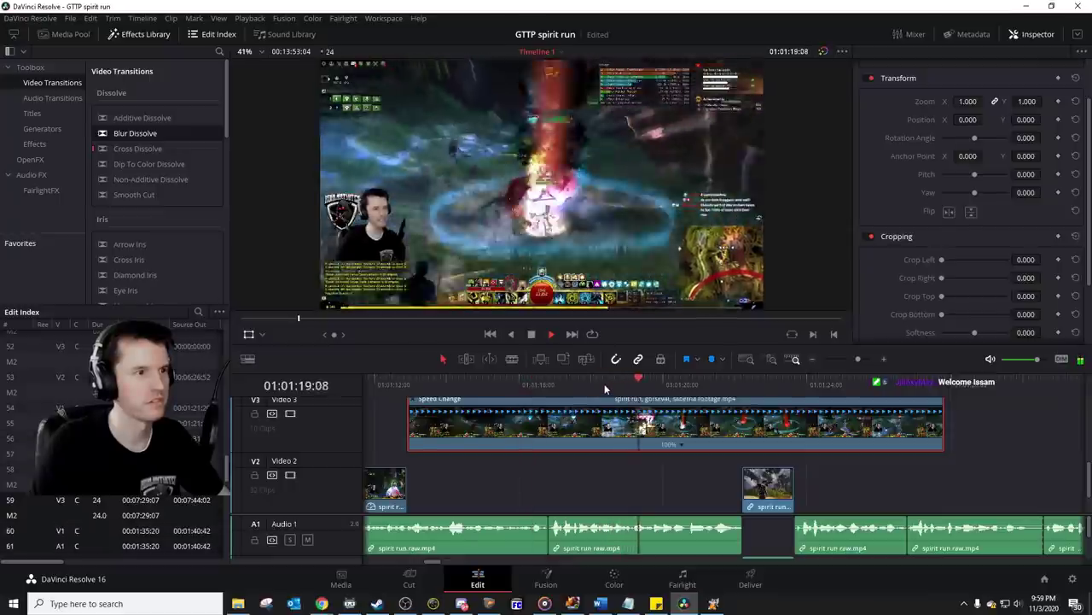
{"action": "left_click", "coordinate": [559, 385]}
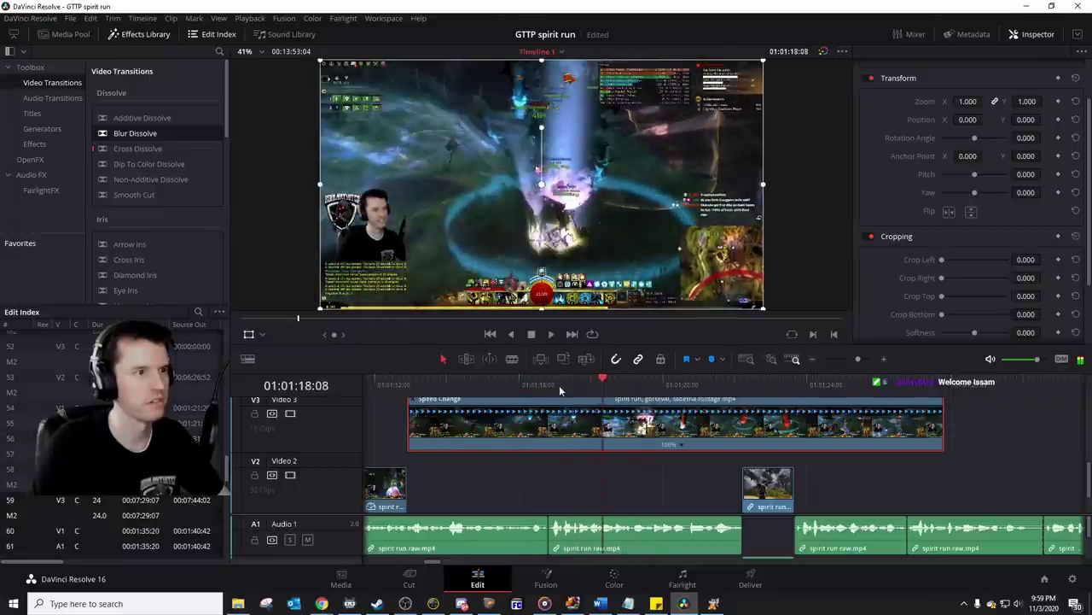
{"action": "key", "text": "space"}
{"action": "key", "text": "ctrl+b"}
{"action": "key", "text": "BackSpace"}
Step: Shorten the remaining clip's end and place it on Video 2 directly after the short clip, playing from the join
{"action": "left_click_drag", "start_coordinate": [678, 428], "coordinate": [487, 427]}
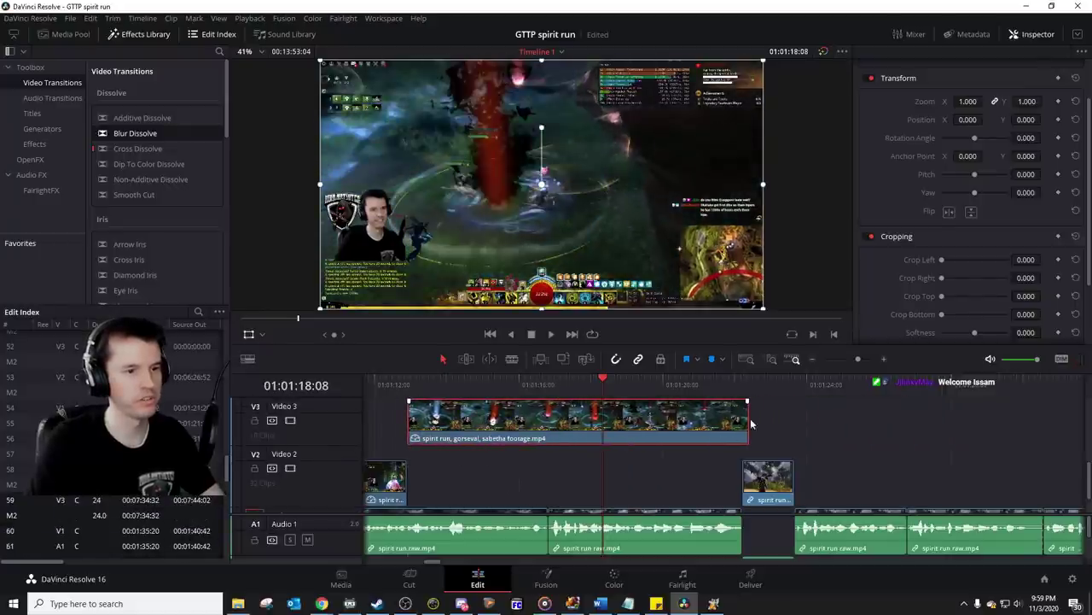
{"action": "left_click_drag", "start_coordinate": [746, 421], "coordinate": [700, 421]}
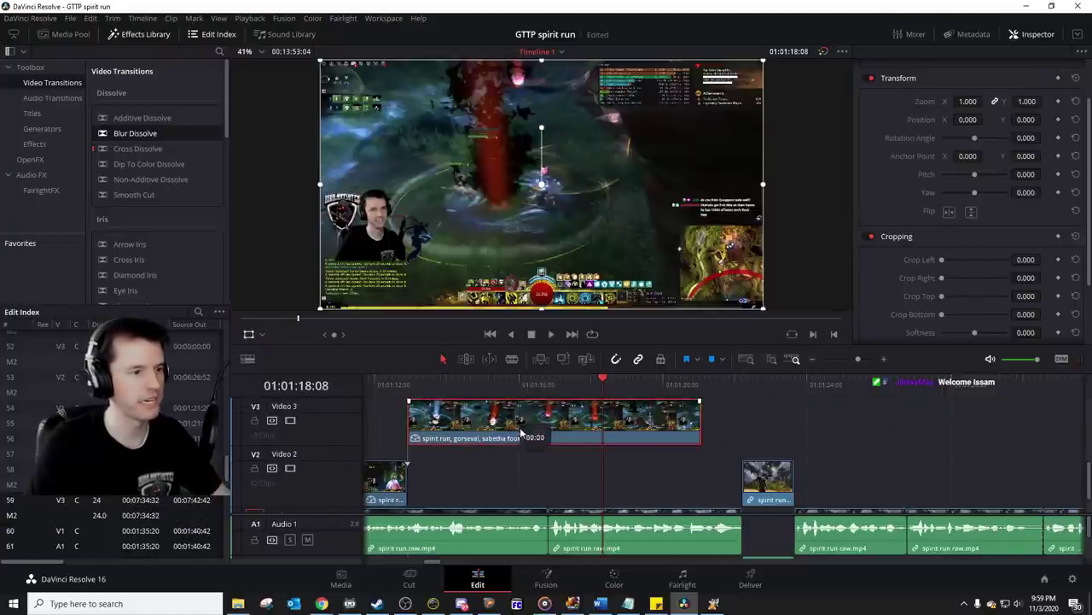
{"action": "left_click_drag", "start_coordinate": [525, 446], "coordinate": [523, 445]}
{"action": "left_click", "coordinate": [411, 382]}
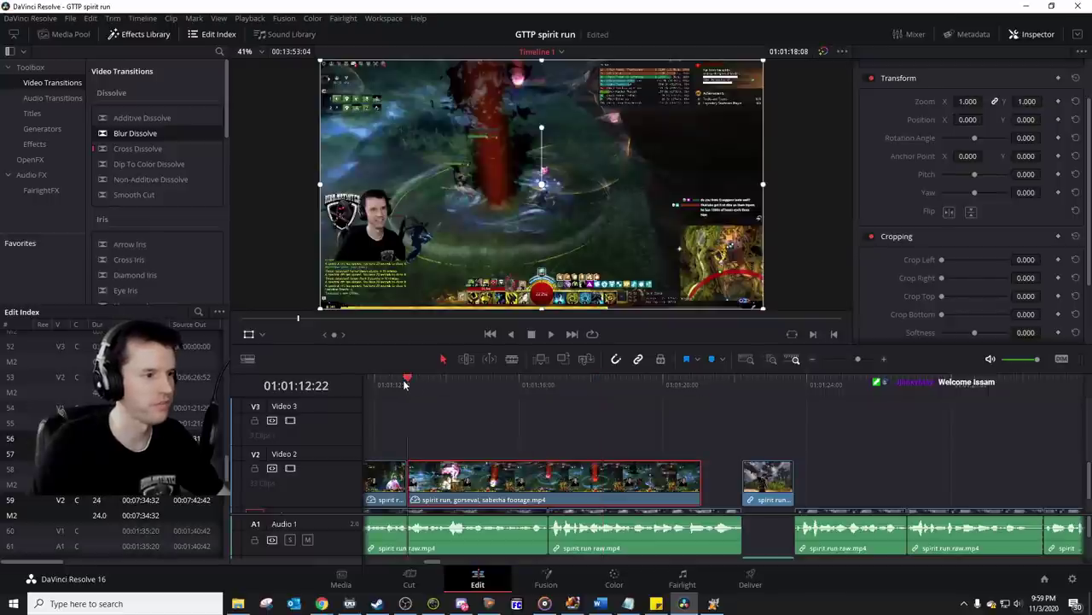
{"action": "key", "text": "space"}
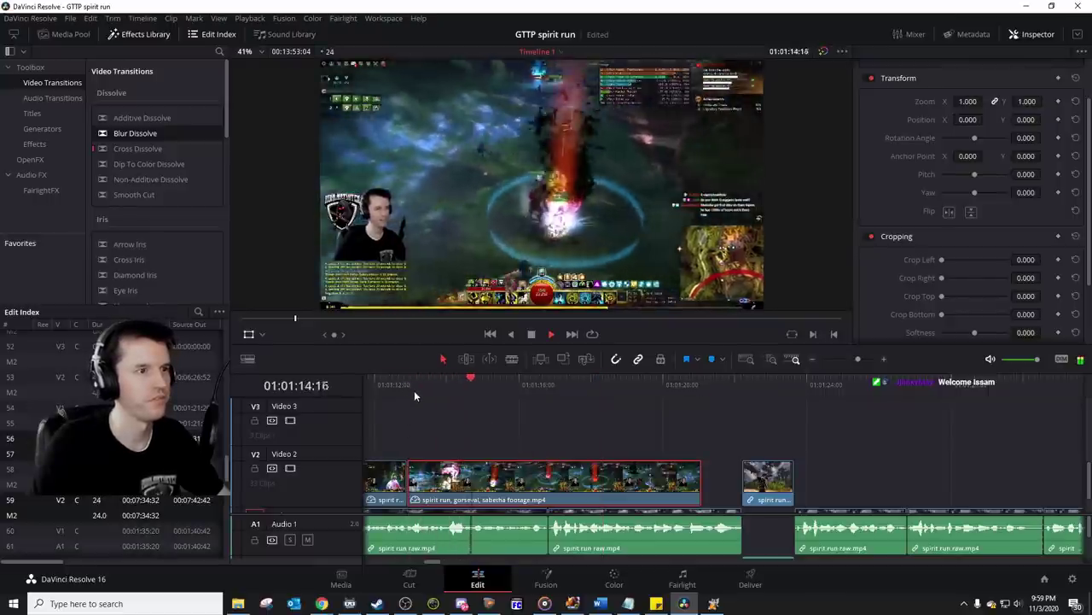
{"action": "left_click", "coordinate": [455, 384]}
{"action": "key", "text": "space"}
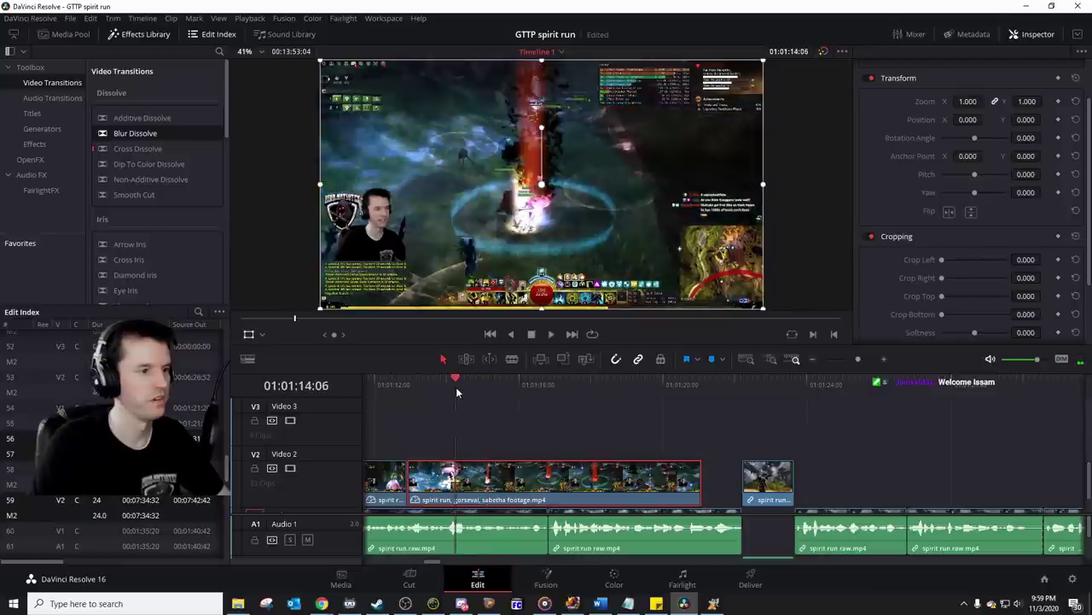
Step: Copy the earlier arrow graphic along Video 3 so the copy starts at 01:01:14:20 above the new footage
{"action": "key", "text": "space"}
{"action": "scroll", "coordinate": [479, 426], "scroll_direction": "left", "scroll_amount": 5}
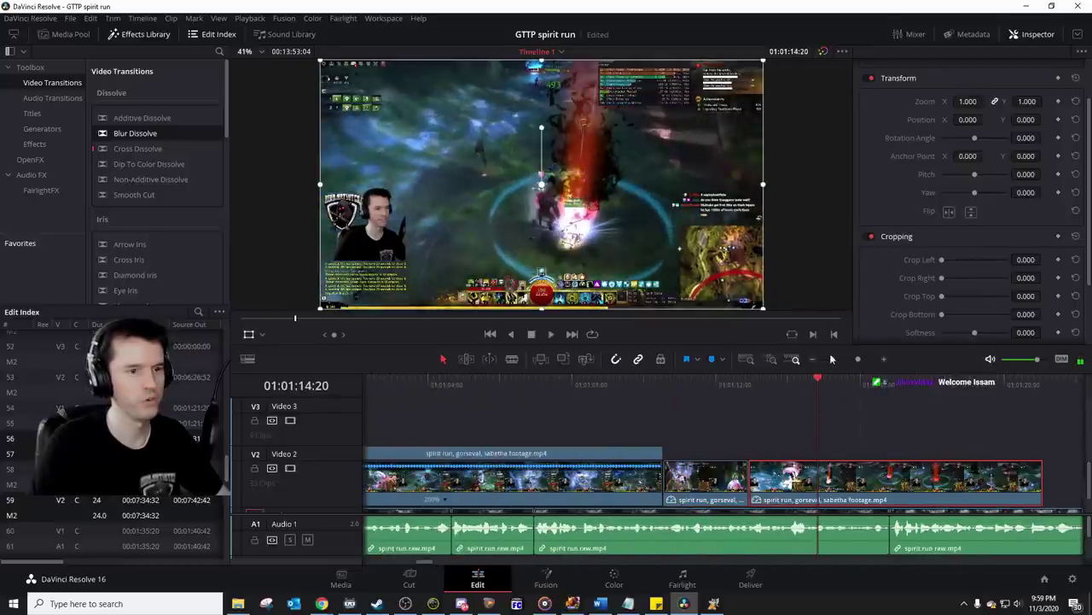
{"action": "left_click_drag", "start_coordinate": [858, 359], "coordinate": [849, 360]}
{"action": "left_click_drag", "start_coordinate": [436, 415], "coordinate": [730, 415]}
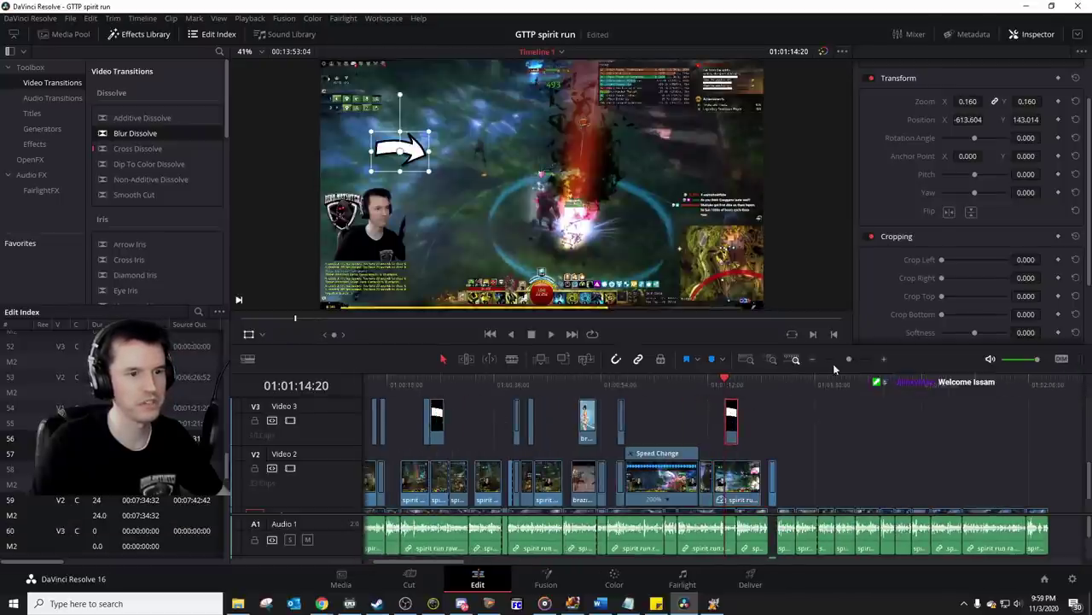
{"action": "left_click_drag", "start_coordinate": [849, 359], "coordinate": [855, 359]}
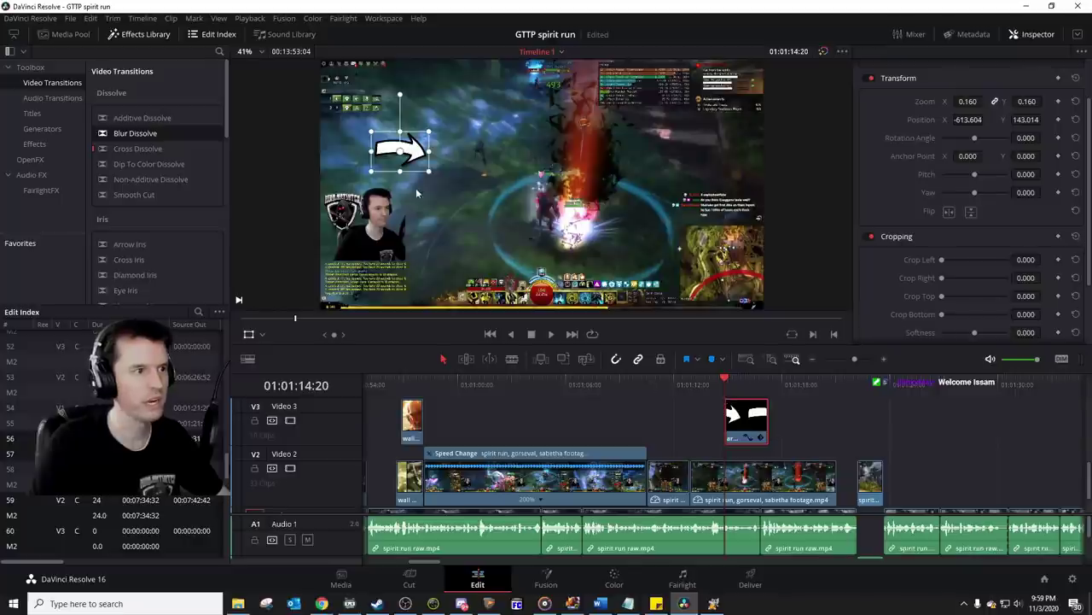
Step: Rotate the copied arrow to 45.5 degrees and move it to about X -167.6, Y 429, pointing at the blue orb
{"action": "left_click_drag", "start_coordinate": [425, 160], "coordinate": [461, 158]}
{"action": "left_click_drag", "start_coordinate": [1016, 138], "coordinate": [1045, 137]}
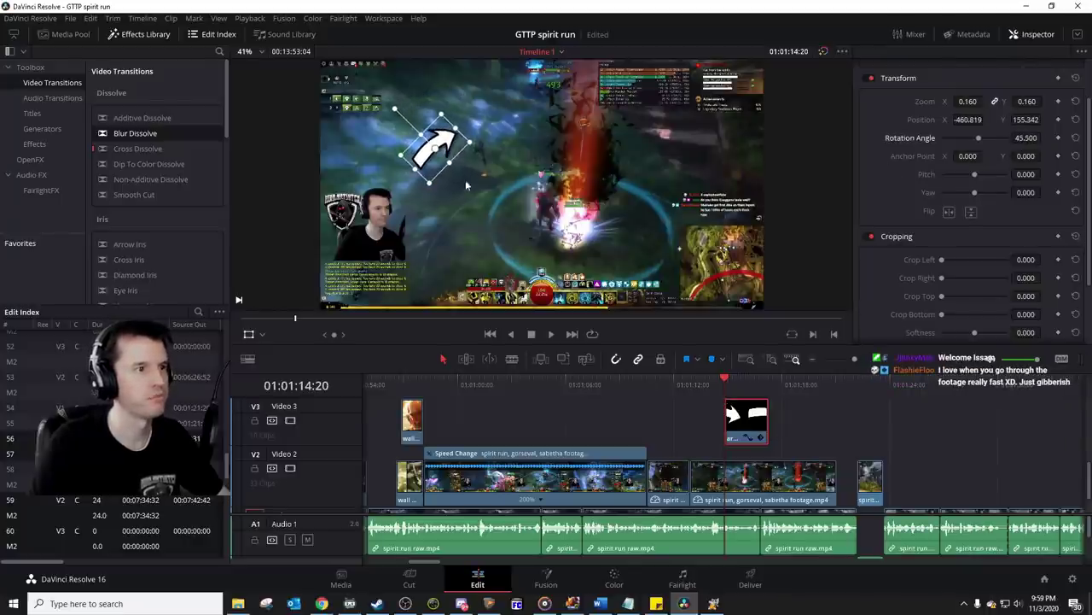
{"action": "left_click_drag", "start_coordinate": [433, 146], "coordinate": [502, 81]}
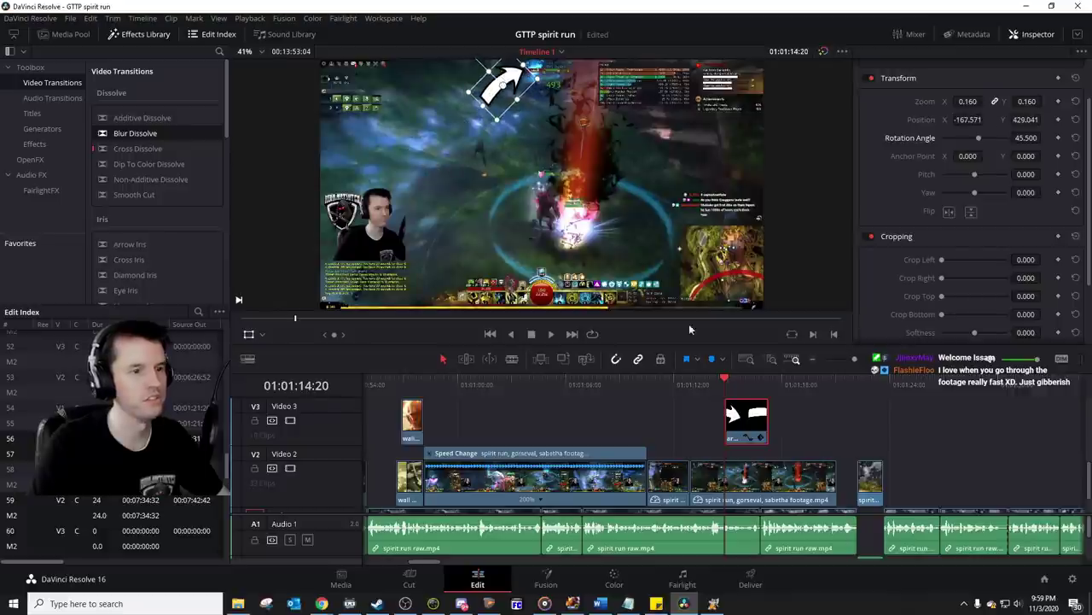
Step: Find the frame where the orb leaves the arrow tip and add a position keyframe to the arrow at 01:01:15:16
{"action": "key", "text": "space"}
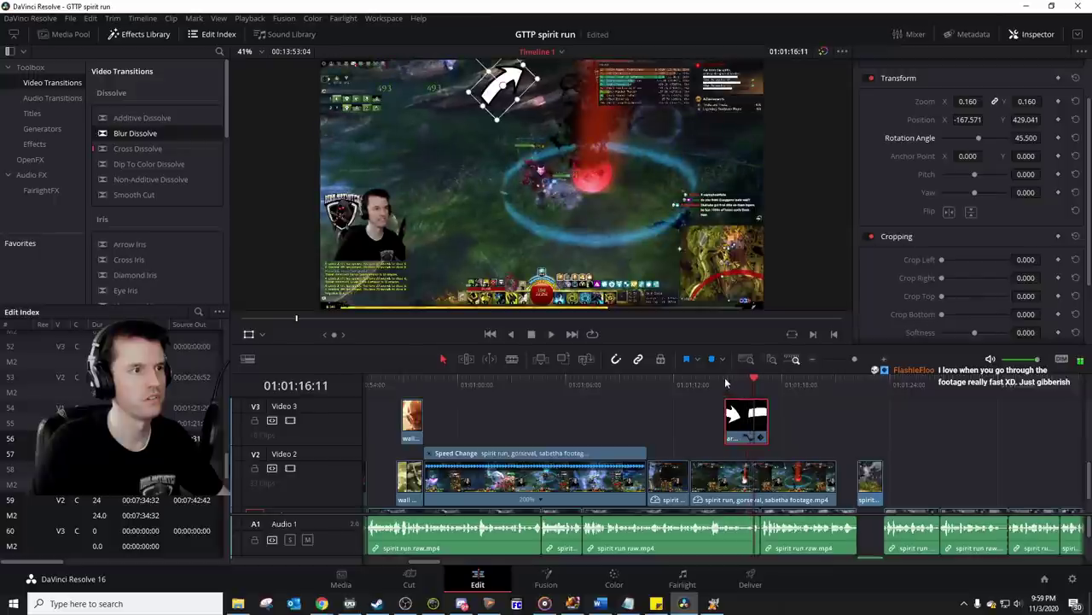
{"action": "left_click", "coordinate": [724, 386]}
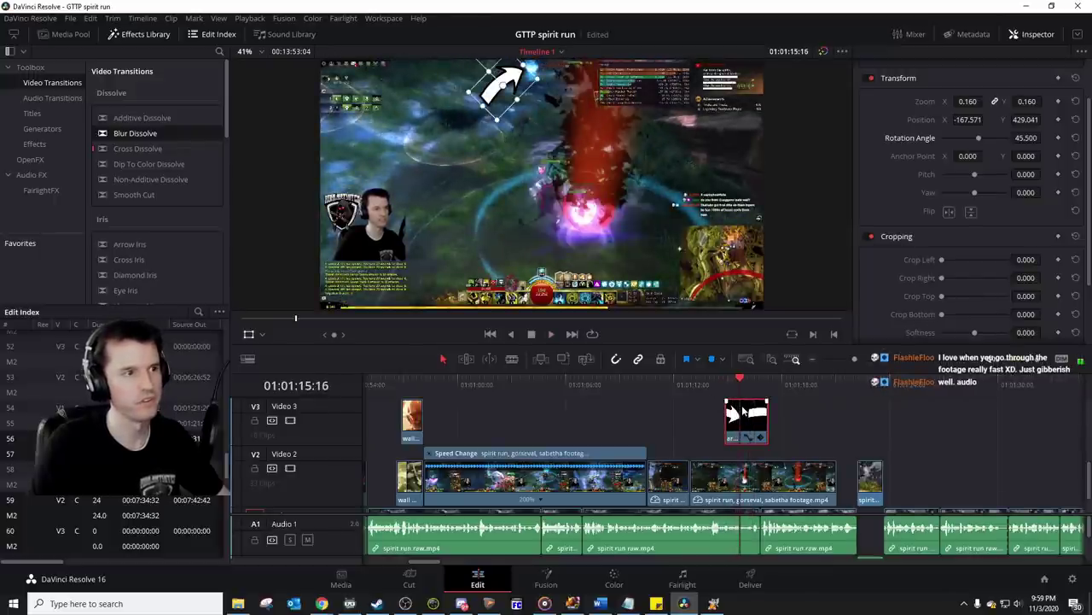
{"action": "key", "text": "Left"}
{"action": "key", "text": "Left"}
{"action": "key", "text": "Left"}
{"action": "key", "text": "Left"}
{"action": "key", "text": "Left"}
{"action": "key", "text": "Left"}
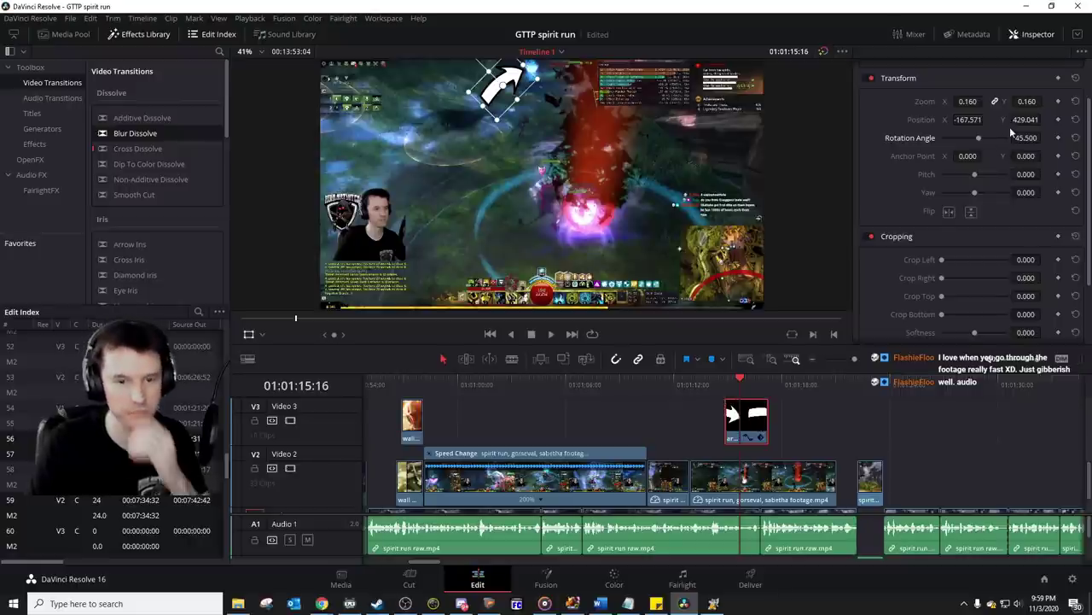
{"action": "left_click", "coordinate": [1059, 120]}
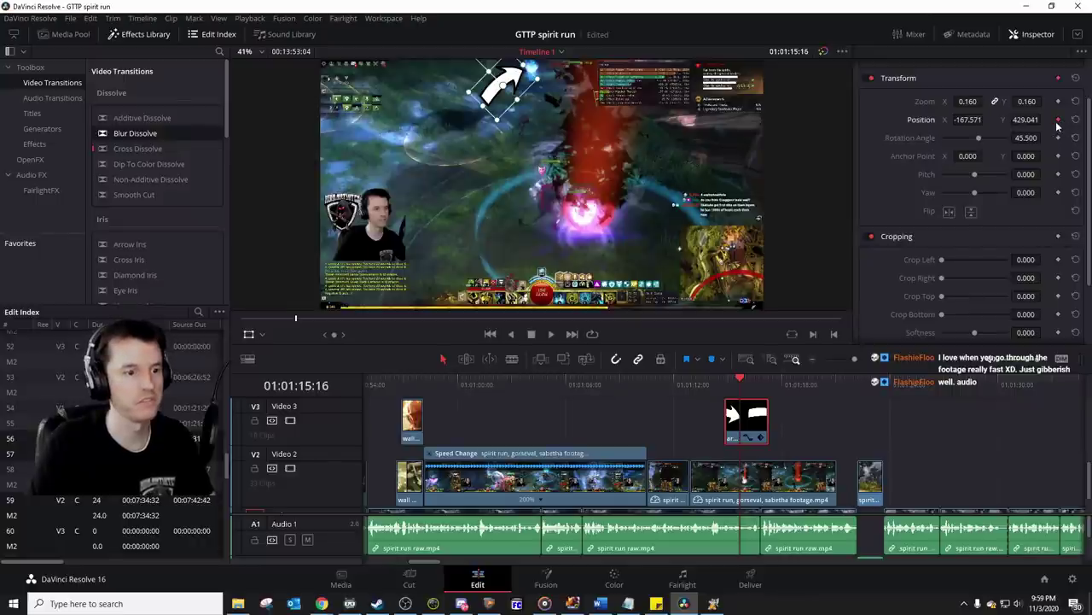
Step: Move the arrow out of the picture to about X -1140.5, Y 223.8 at 01:01:15:17 and compare the neighbouring frames
{"action": "key", "text": "Right"}
{"action": "left_click_drag", "start_coordinate": [518, 83], "coordinate": [303, 146]}
{"action": "key", "text": "Right"}
{"action": "key", "text": "Left"}
{"action": "key", "text": "Right"}
{"action": "key", "text": "Left"}
{"action": "key", "text": "Right"}
{"action": "key", "text": "Left"}
{"action": "key", "text": "Right"}
{"action": "key", "text": "Right"}
{"action": "key", "text": "Left"}
{"action": "key", "text": "Left"}
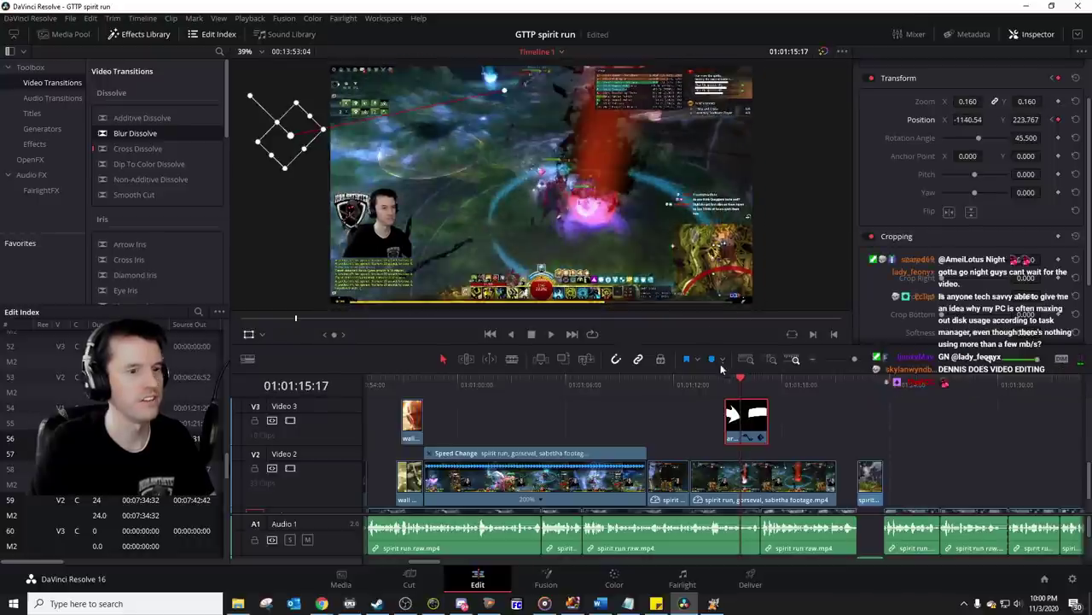
Step: Examine the arrow's position against the orb frame by frame from 01:01:14:20 to 01:01:15:18
{"action": "left_click", "coordinate": [882, 359]}
{"action": "left_click", "coordinate": [882, 359]}
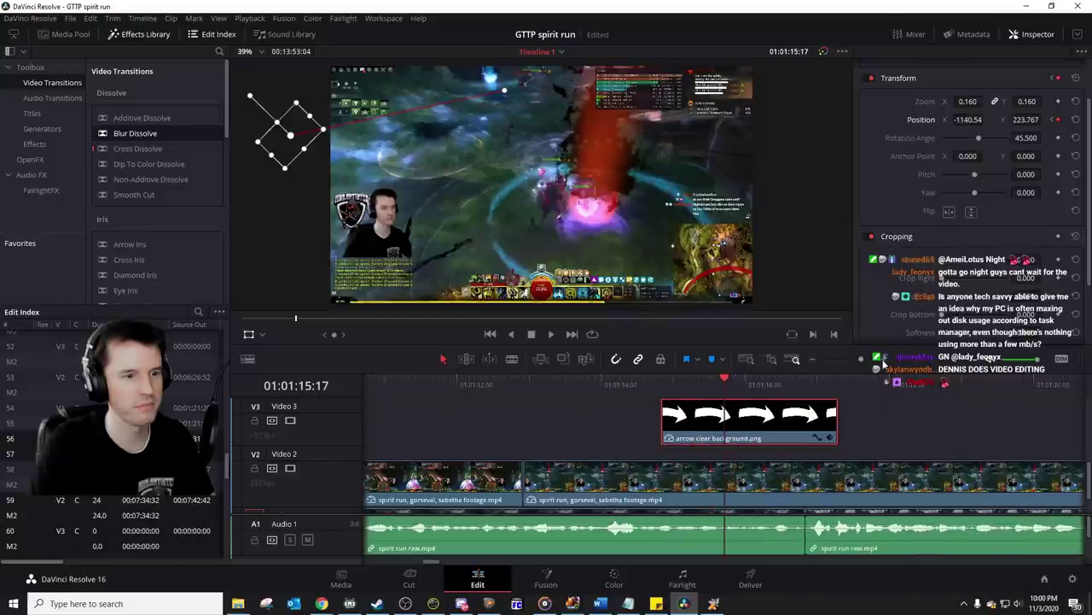
{"action": "left_click", "coordinate": [882, 359]}
{"action": "left_click", "coordinate": [598, 382]}
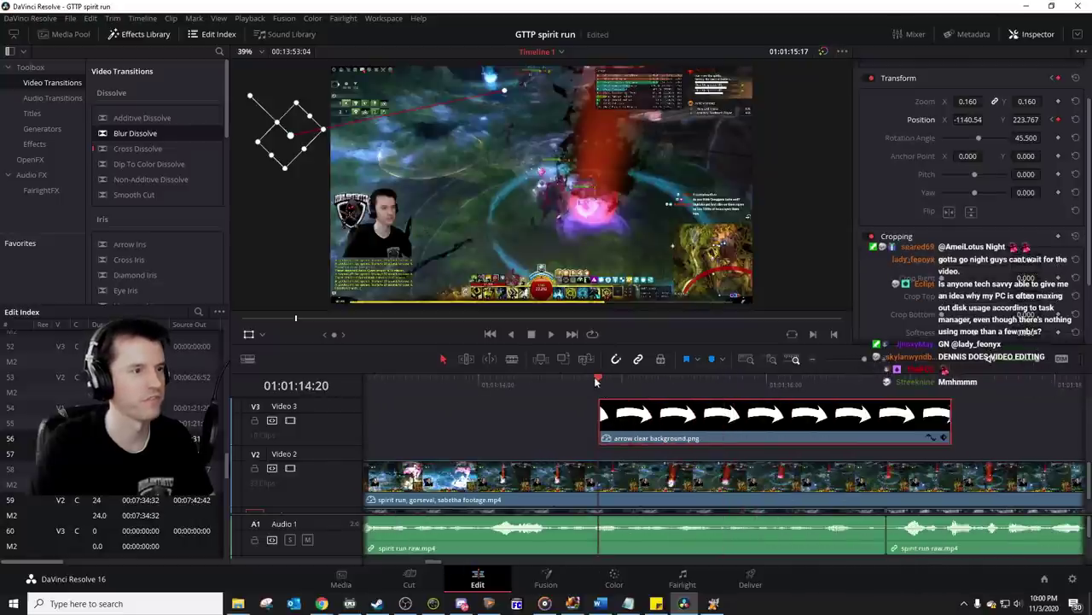
{"action": "key", "text": "Right"}
{"action": "key", "text": "Right"}
{"action": "key", "text": "Right"}
{"action": "key", "text": "Right"}
{"action": "key", "text": "Right"}
{"action": "key", "text": "Right"}
{"action": "key", "text": "Right"}
{"action": "key", "text": "Right"}
{"action": "key", "text": "Right"}
{"action": "key", "text": "Right"}
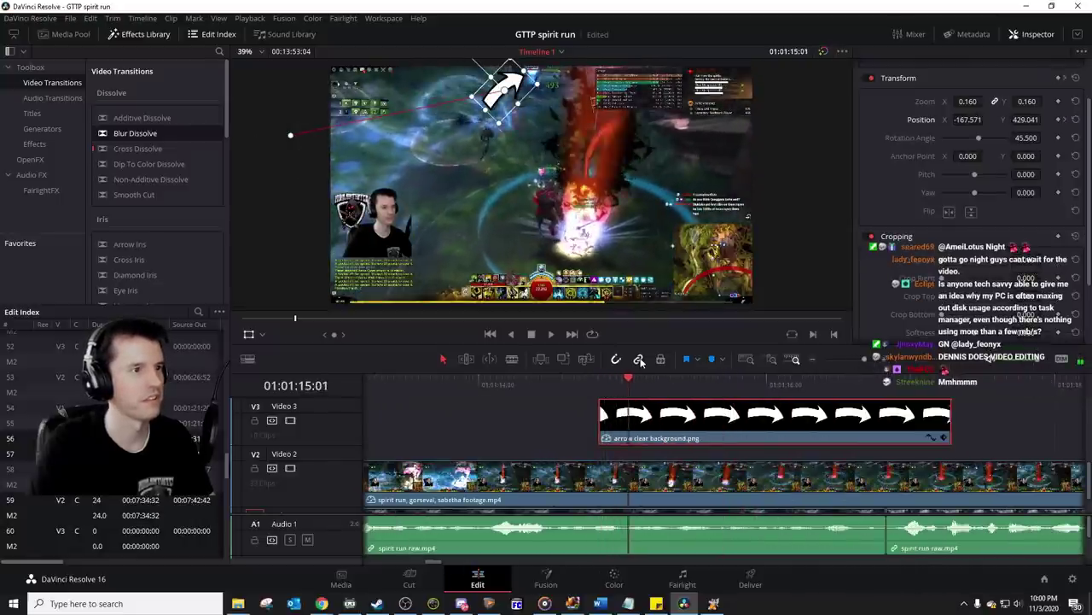
{"action": "key", "text": "Right"}
{"action": "key", "text": "Right"}
{"action": "key", "text": "Right"}
{"action": "key", "text": "Right"}
{"action": "key", "text": "Right"}
{"action": "key", "text": "Right"}
{"action": "key", "text": "Right"}
{"action": "key", "text": "Right"}
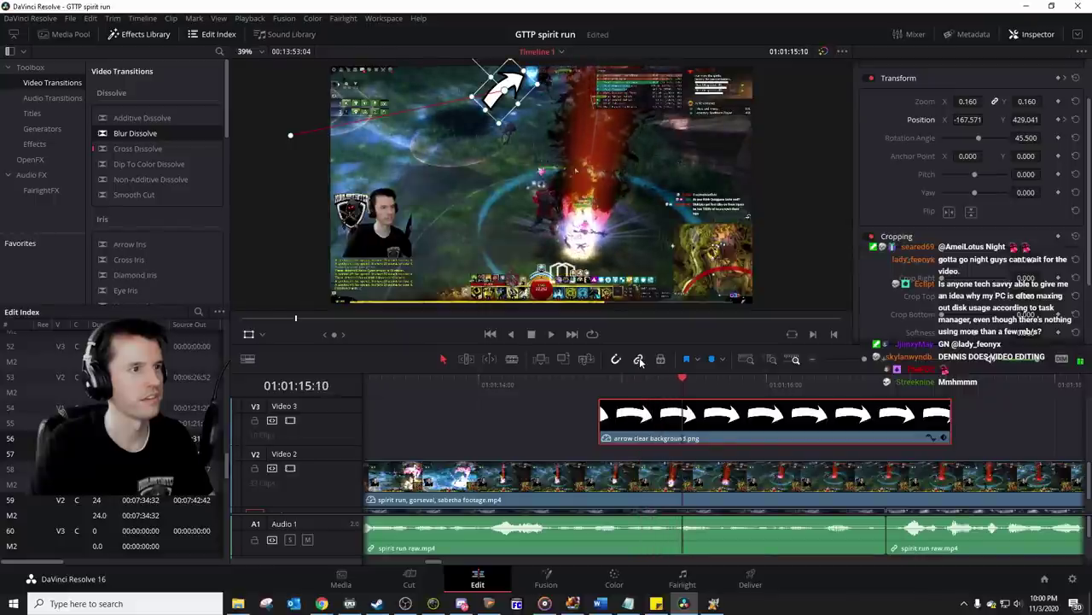
{"action": "key", "text": "Right"}
{"action": "key", "text": "Right"}
{"action": "key", "text": "Right"}
{"action": "key", "text": "Right"}
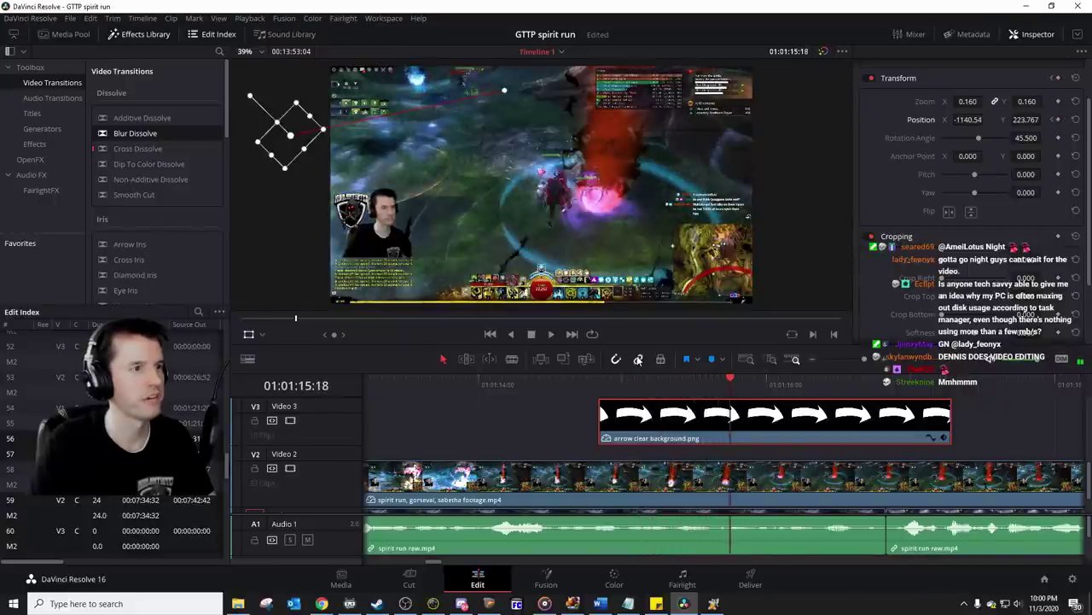
Step: Move the arrow to about X -253, Y 410.2 at 01:01:15:16 and remove its position keyframe at 01:01:15:17
{"action": "key", "text": "Left"}
{"action": "key", "text": "Left"}
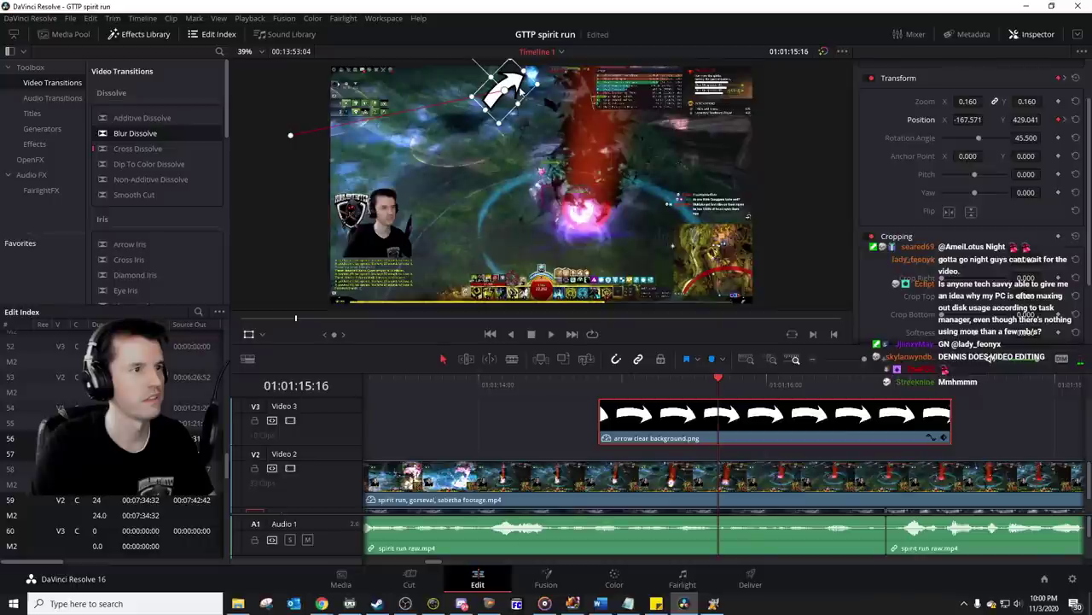
{"action": "left_click_drag", "start_coordinate": [517, 88], "coordinate": [498, 92]}
{"action": "key", "text": "Right"}
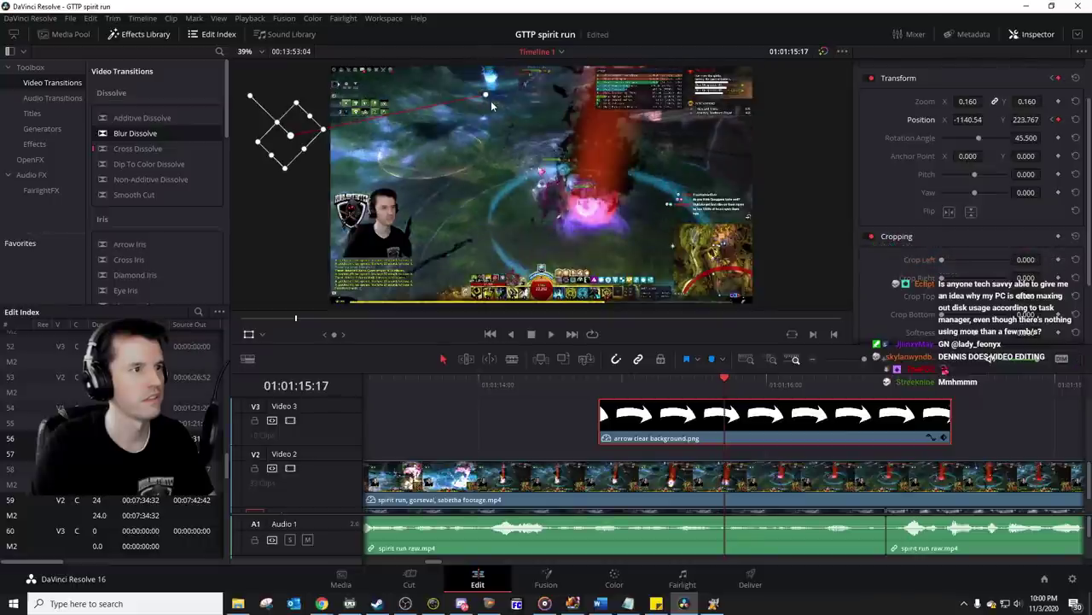
{"action": "left_click", "coordinate": [1059, 120]}
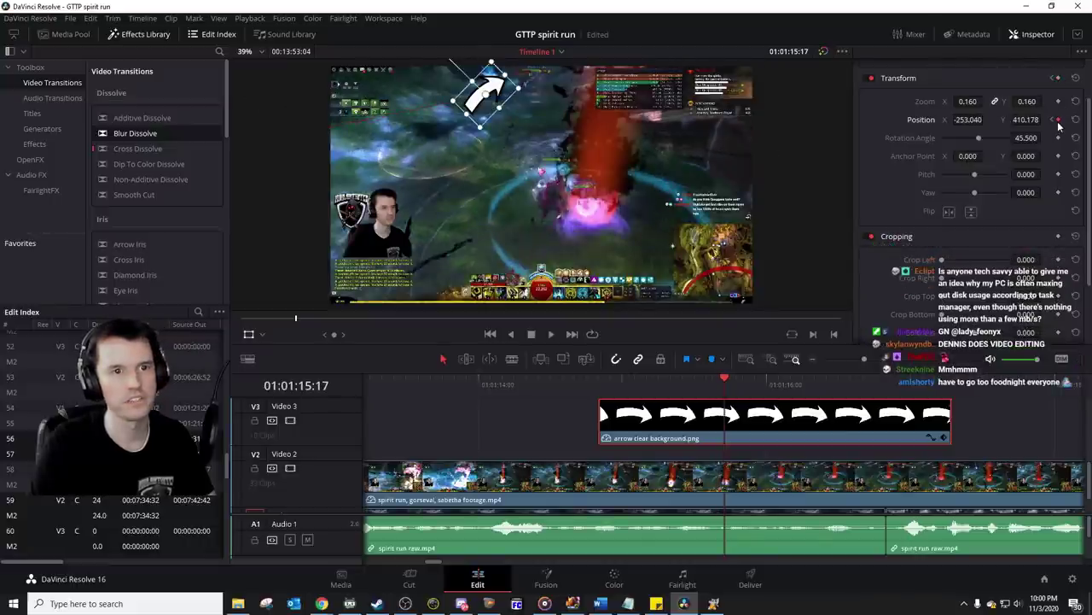
Step: Examine the arrow's position against the blue orb frame by frame from 01:01:15:09 to 01:01:15:17
{"action": "left_click", "coordinate": [675, 383]}
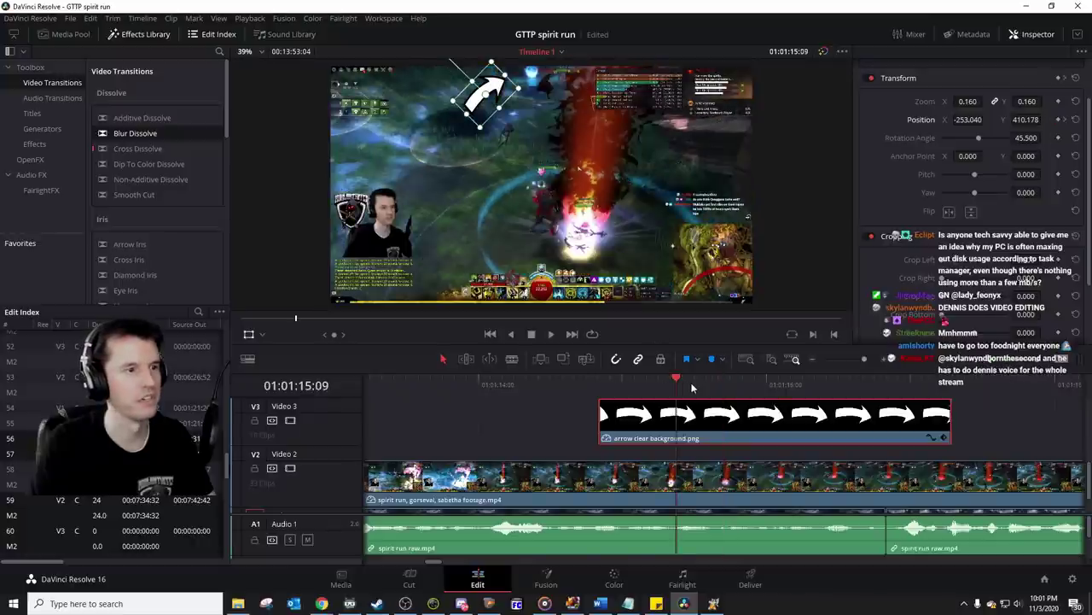
{"action": "key", "text": "Right"}
{"action": "key", "text": "Right"}
{"action": "key", "text": "Right"}
{"action": "key", "text": "Right"}
{"action": "key", "text": "Right"}
{"action": "key", "text": "Right"}
{"action": "key", "text": "Right"}
{"action": "key", "text": "Right"}
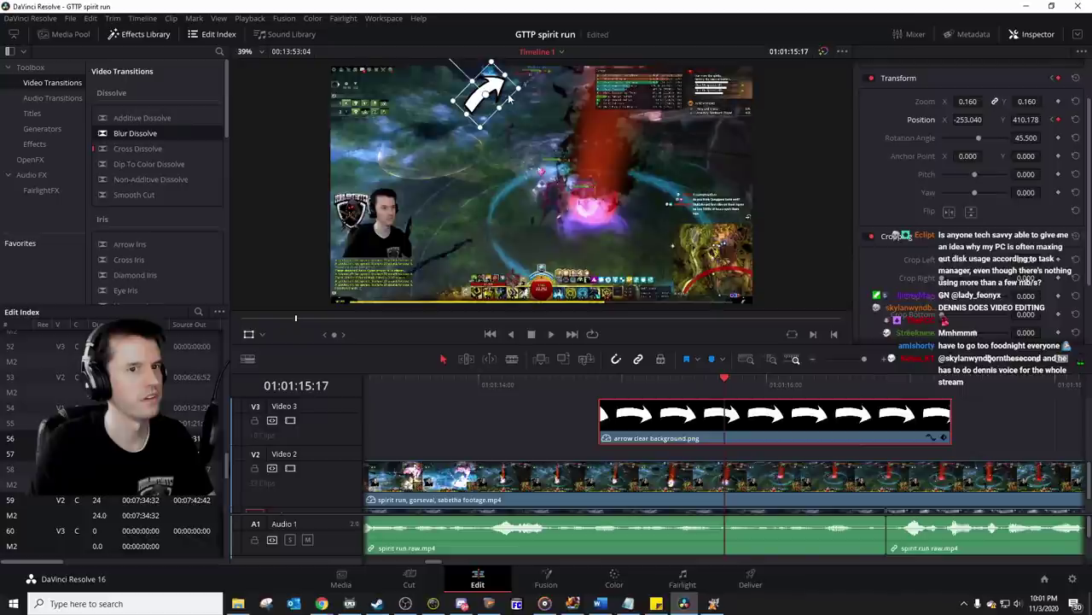
Step: Move the arrow out of the picture to about X -1184.5, Y 190.1 at 01:01:15:17, comparing it with the following frames
{"action": "left_click_drag", "start_coordinate": [509, 99], "coordinate": [436, 111]}
{"action": "key", "text": "Right"}
{"action": "key", "text": "Left"}
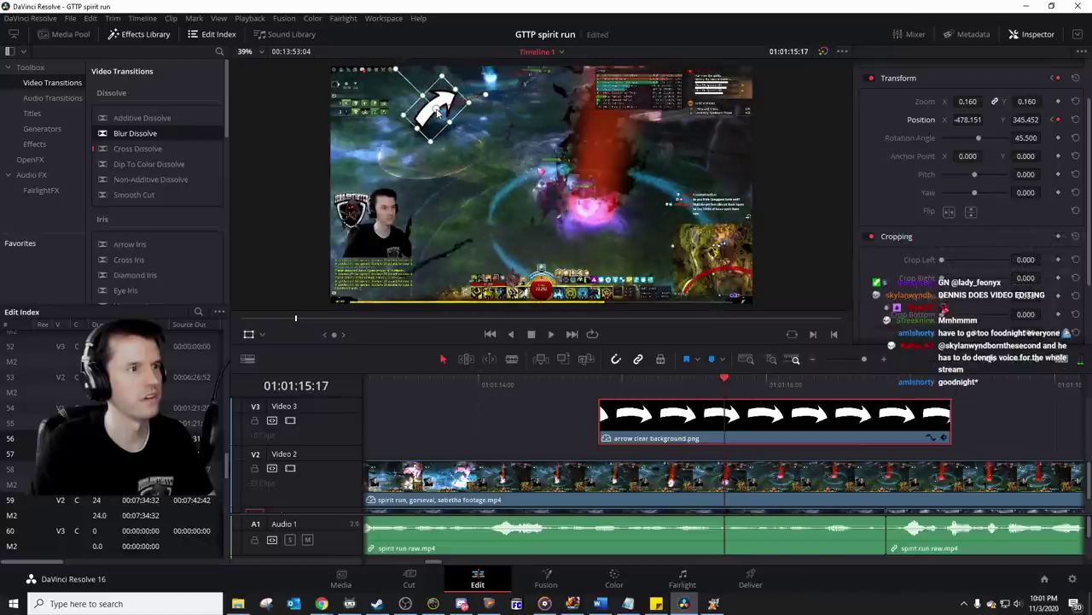
{"action": "key", "text": "Right"}
{"action": "key", "text": "Right"}
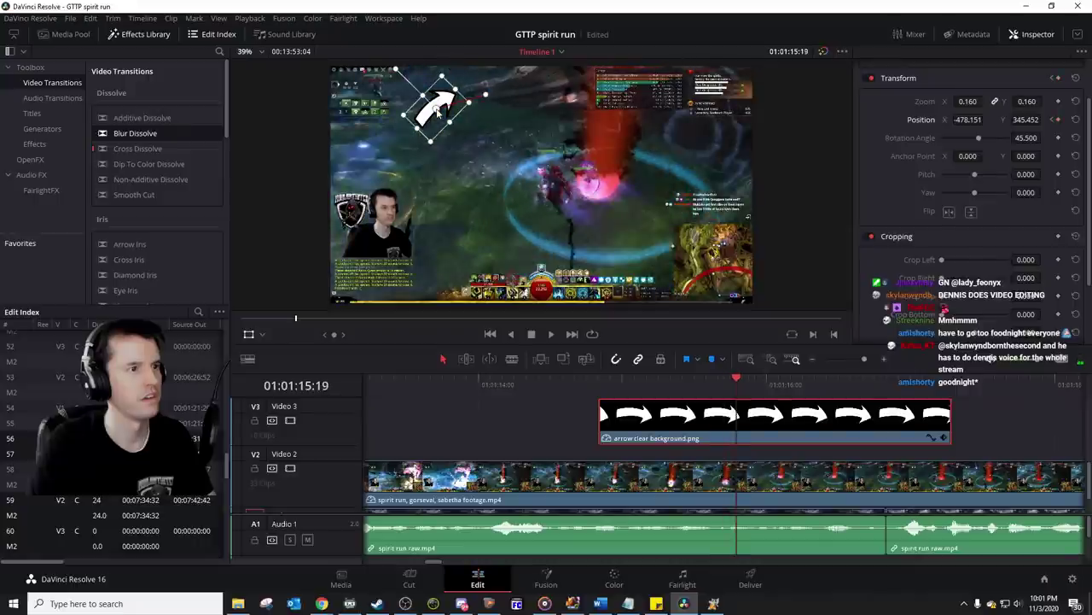
{"action": "key", "text": "Left"}
{"action": "key", "text": "Left"}
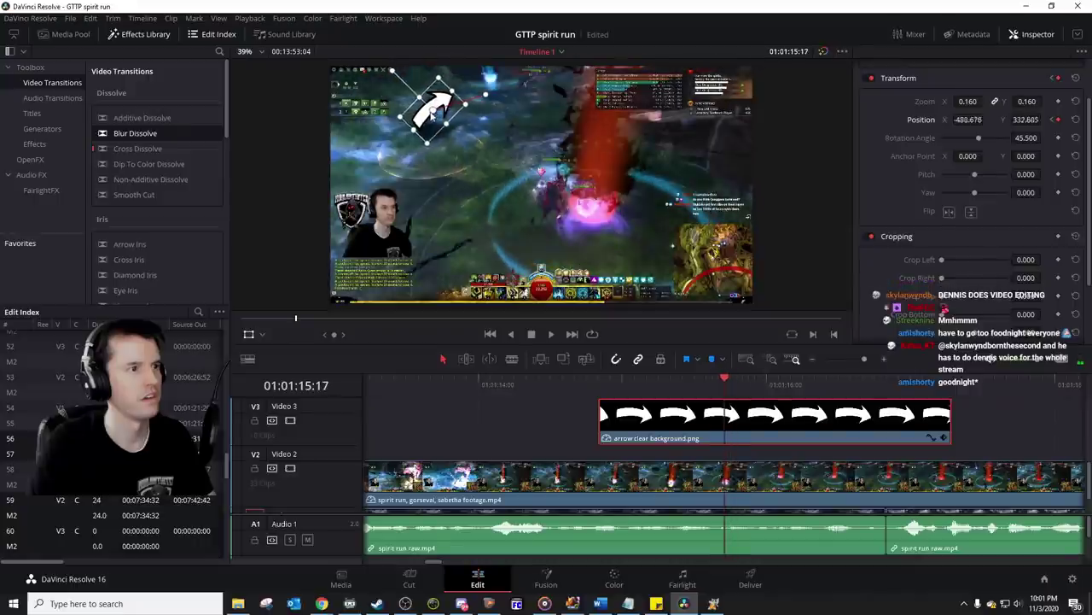
{"action": "left_click_drag", "start_coordinate": [438, 111], "coordinate": [281, 144]}
Step: Play the arrow section repeatedly from about 01:01:14:20 and check the timing of the arrow's exit
{"action": "left_click", "coordinate": [591, 382]}
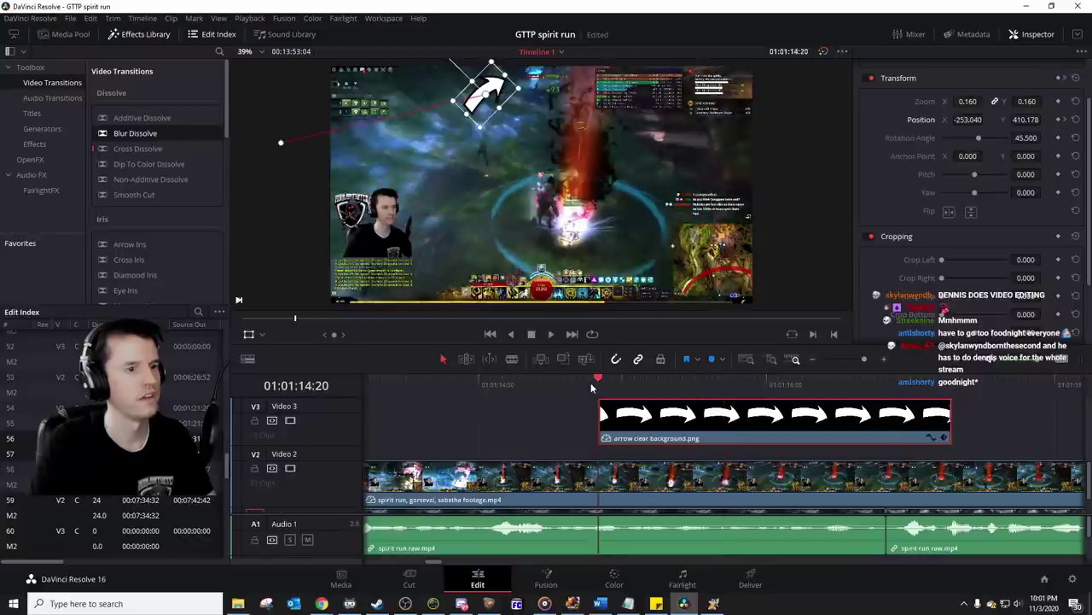
{"action": "key", "text": "Left"}
{"action": "key", "text": "space"}
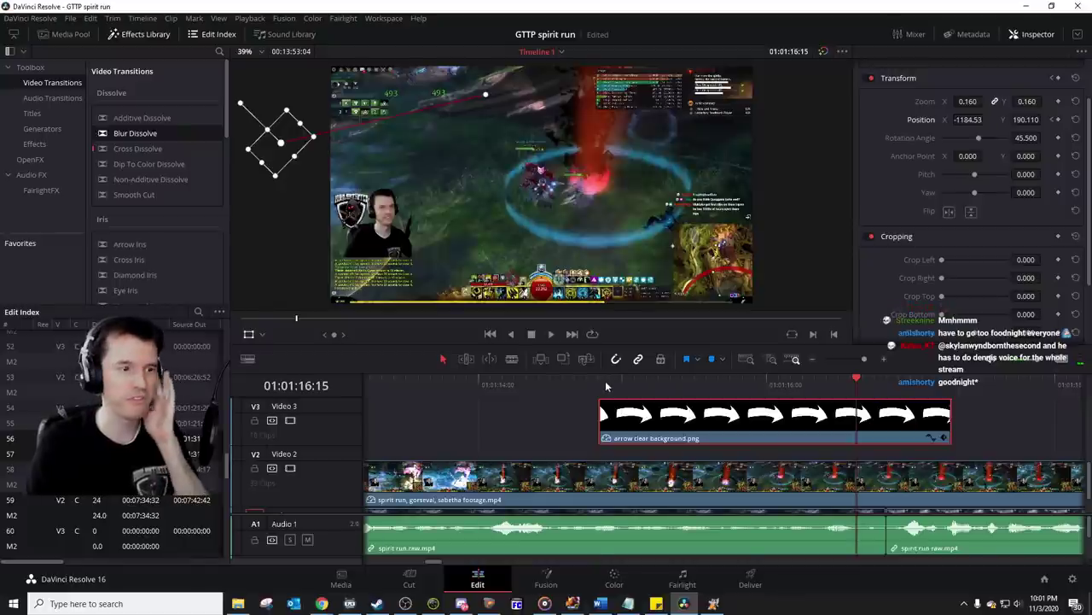
{"action": "left_click", "coordinate": [599, 385]}
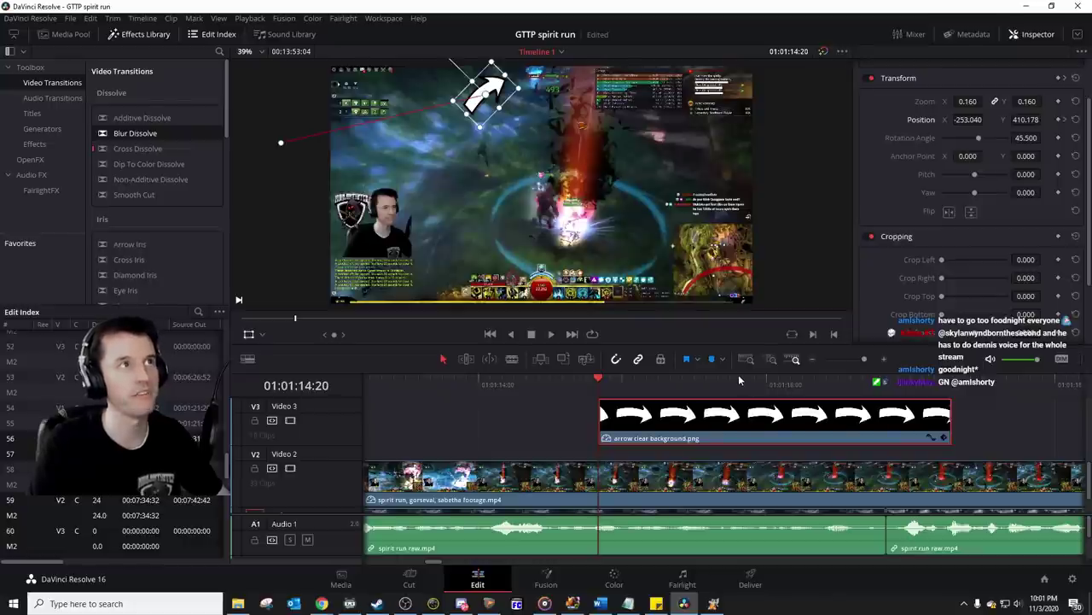
{"action": "key", "text": "space"}
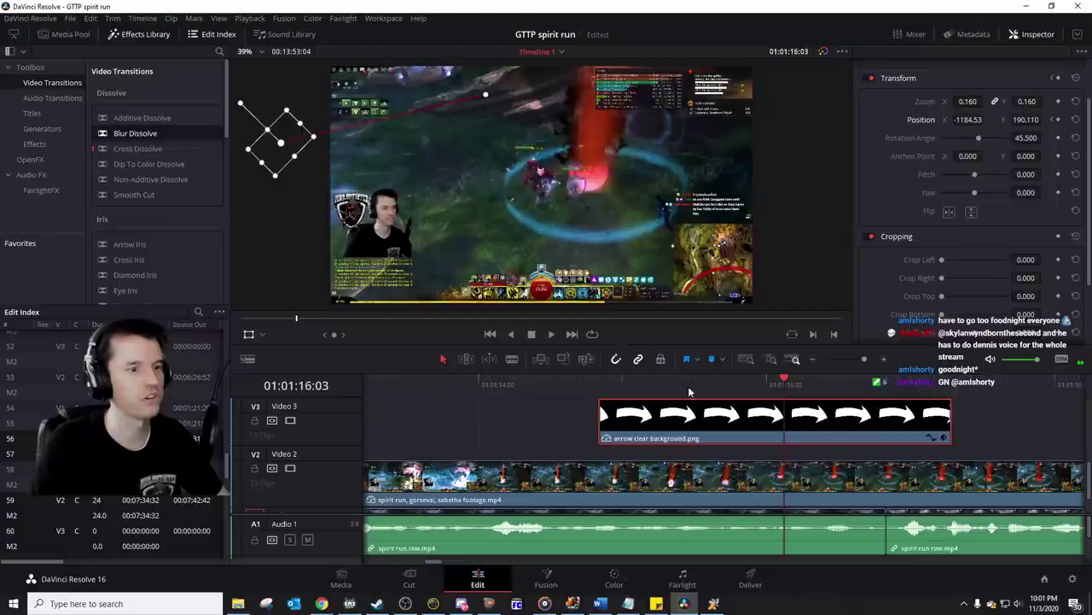
{"action": "key", "text": "space"}
{"action": "key", "text": "space"}
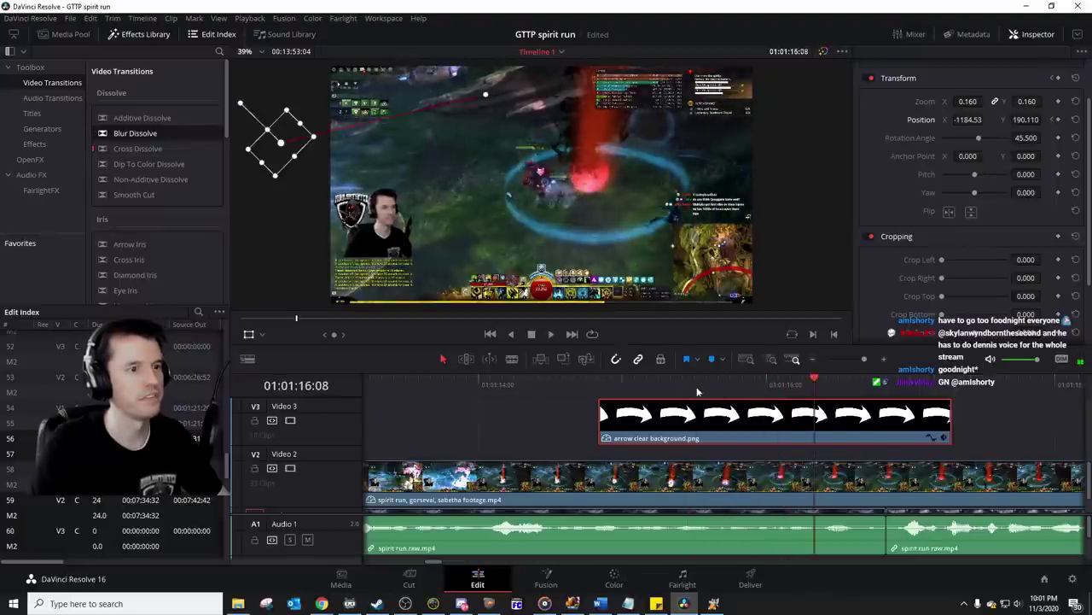
{"action": "left_click", "coordinate": [707, 384]}
{"action": "key", "text": "space"}
{"action": "key", "text": "space"}
{"action": "left_click", "coordinate": [707, 388]}
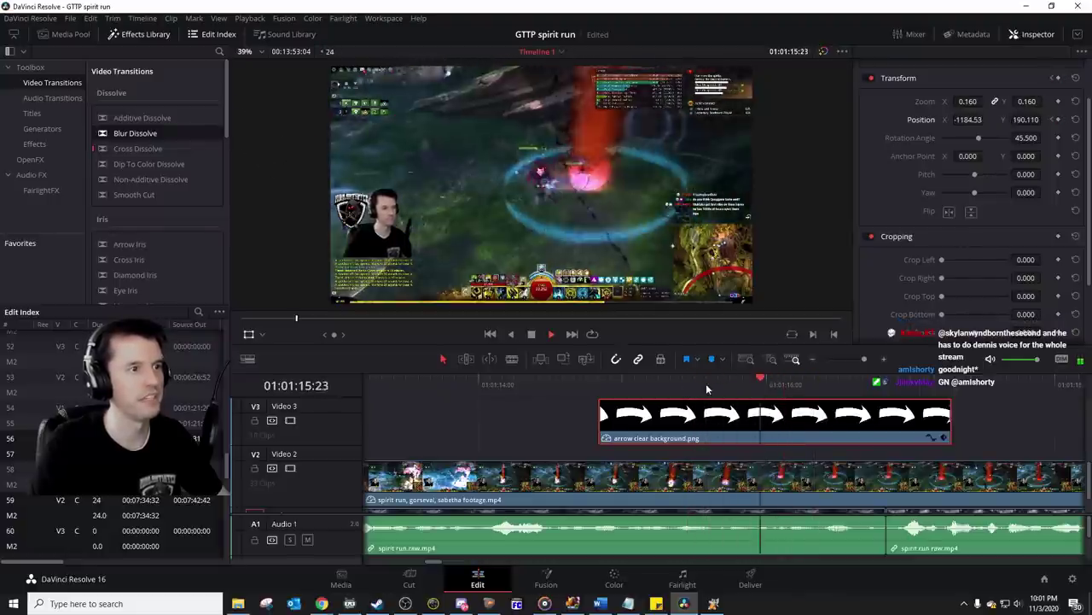
{"action": "left_click", "coordinate": [707, 386]}
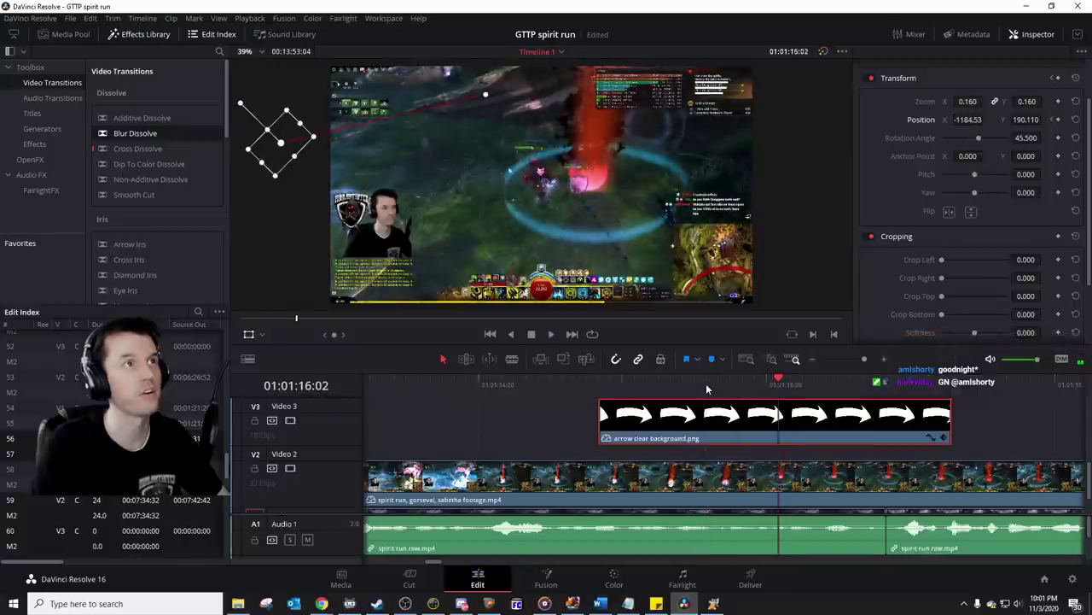
{"action": "left_click", "coordinate": [717, 384]}
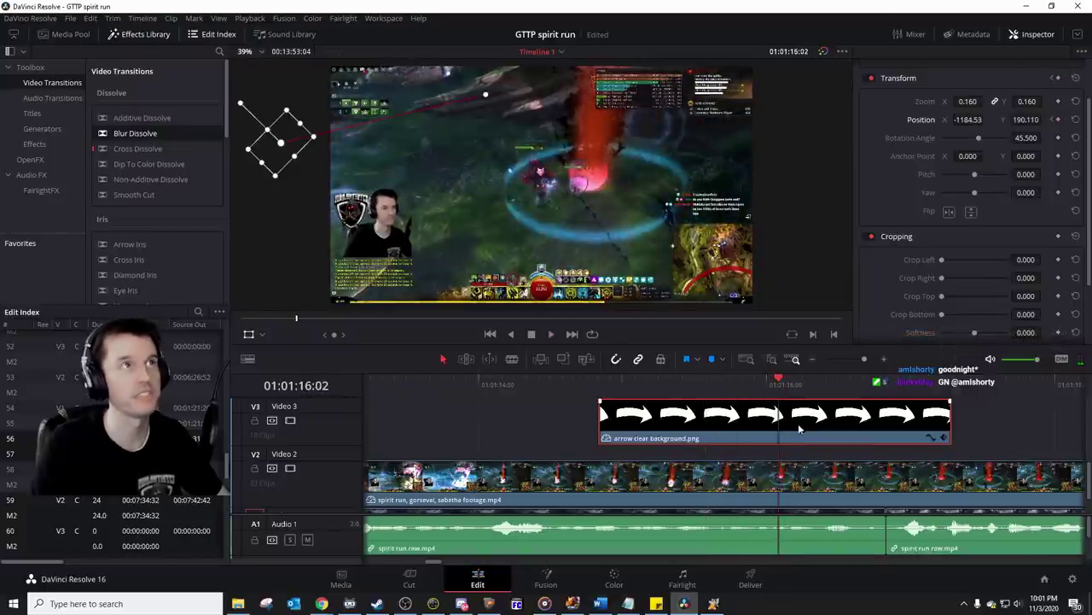
Step: Play the sequence from just before the arrow clip through 01:01:18:06 to review it against the narration
{"action": "left_click", "coordinate": [597, 382]}
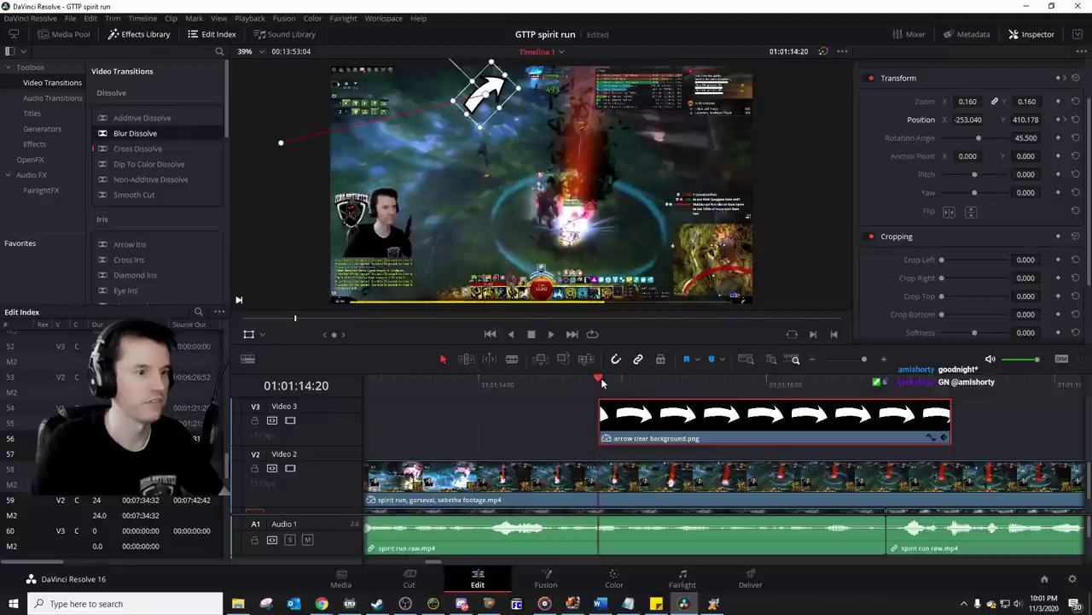
{"action": "left_click", "coordinate": [513, 383]}
{"action": "scroll", "coordinate": [445, 384], "scroll_direction": "right", "scroll_amount": 3}
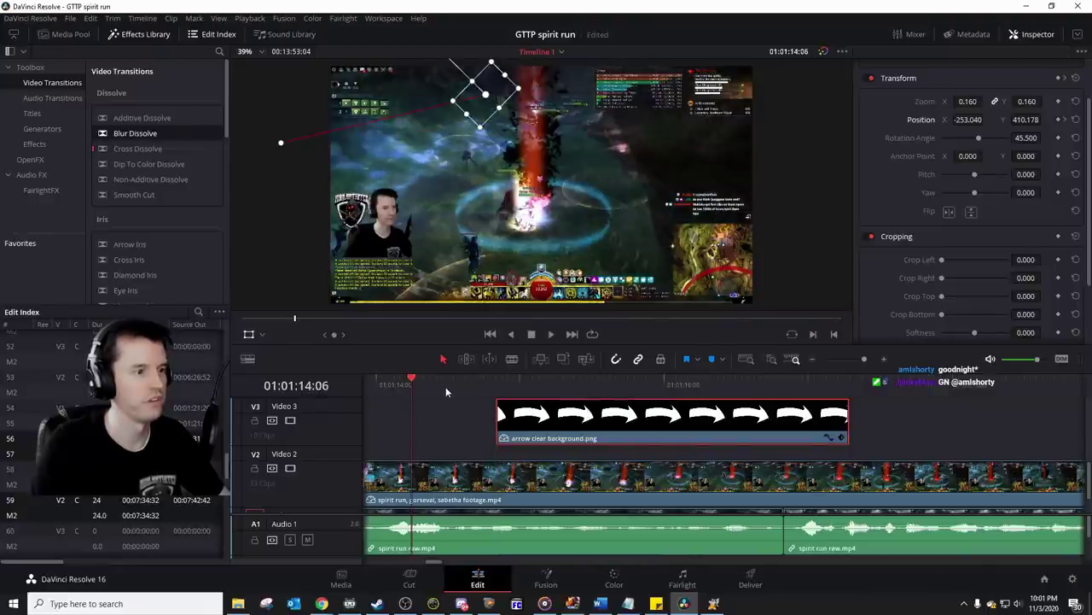
{"action": "scroll", "coordinate": [445, 386], "scroll_direction": "left", "scroll_amount": 10}
{"action": "left_click", "coordinate": [494, 381]}
{"action": "key", "text": "space"}
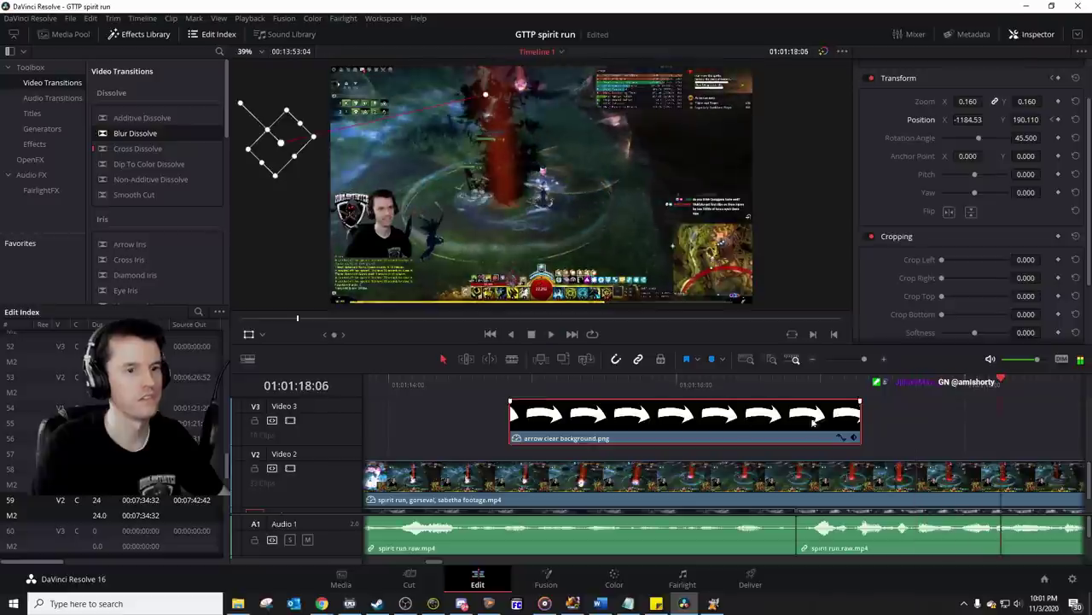
Step: Trim the end of the arrow clip on Video 3 to the narration cut at 01:01:16:20
{"action": "scroll", "coordinate": [817, 424], "scroll_direction": "right", "scroll_amount": 3}
{"action": "left_click", "coordinate": [555, 386]}
{"action": "key", "text": "space"}
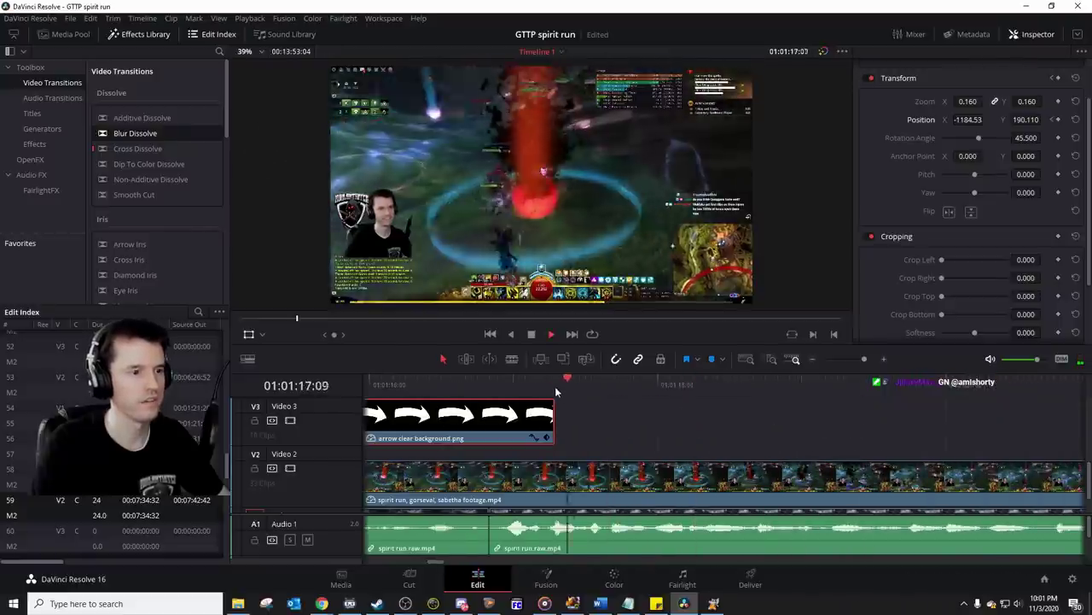
{"action": "left_click", "coordinate": [491, 390]}
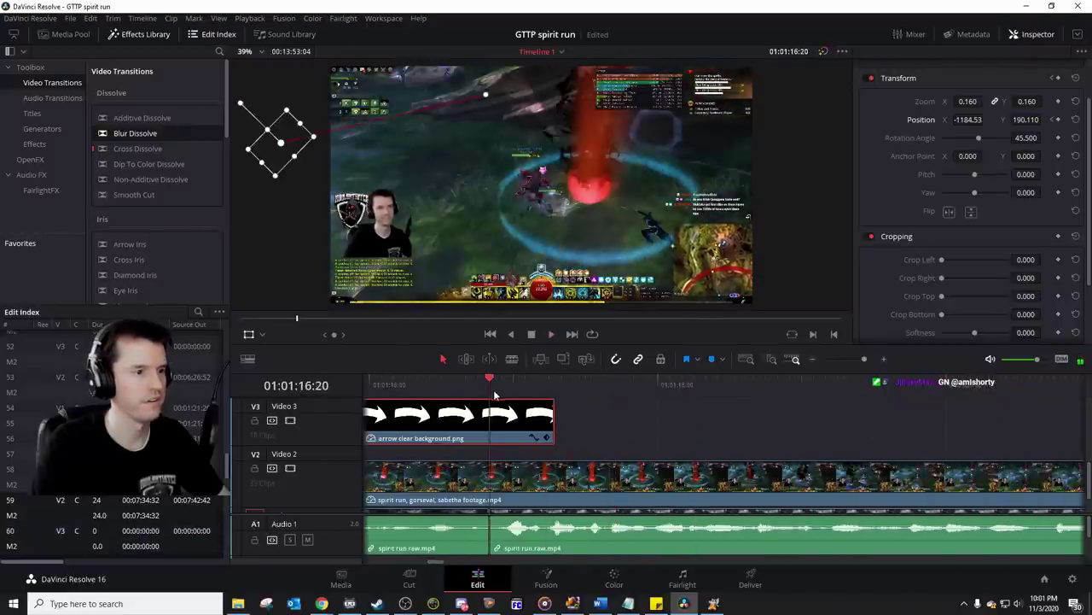
{"action": "left_click_drag", "start_coordinate": [549, 430], "coordinate": [489, 429]}
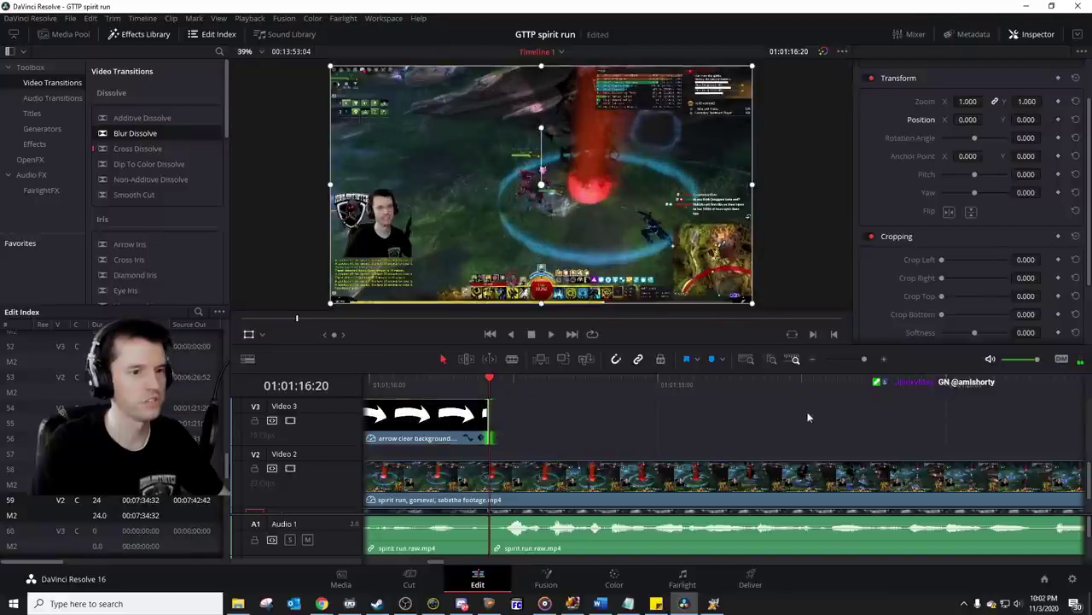
Step: Split the gameplay clip on Video 2 at 01:01:16:20 and delete the part after the cut
{"action": "scroll", "coordinate": [1061, 508], "scroll_direction": "down", "scroll_amount": 2}
{"action": "key", "text": "space"}
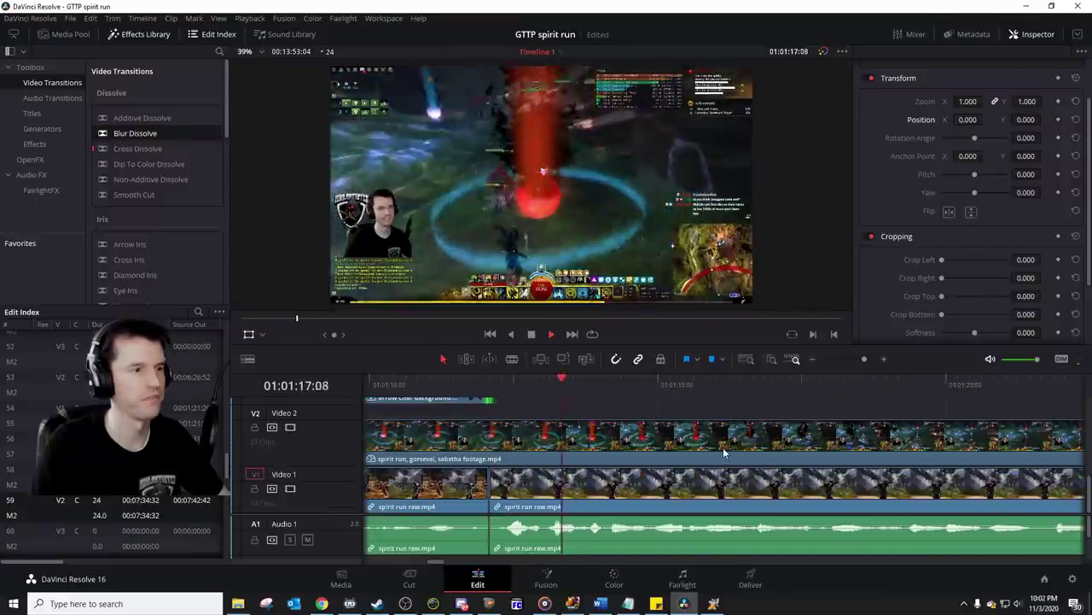
{"action": "key", "text": "space"}
{"action": "left_click", "coordinate": [492, 387]}
{"action": "left_click", "coordinate": [542, 433]}
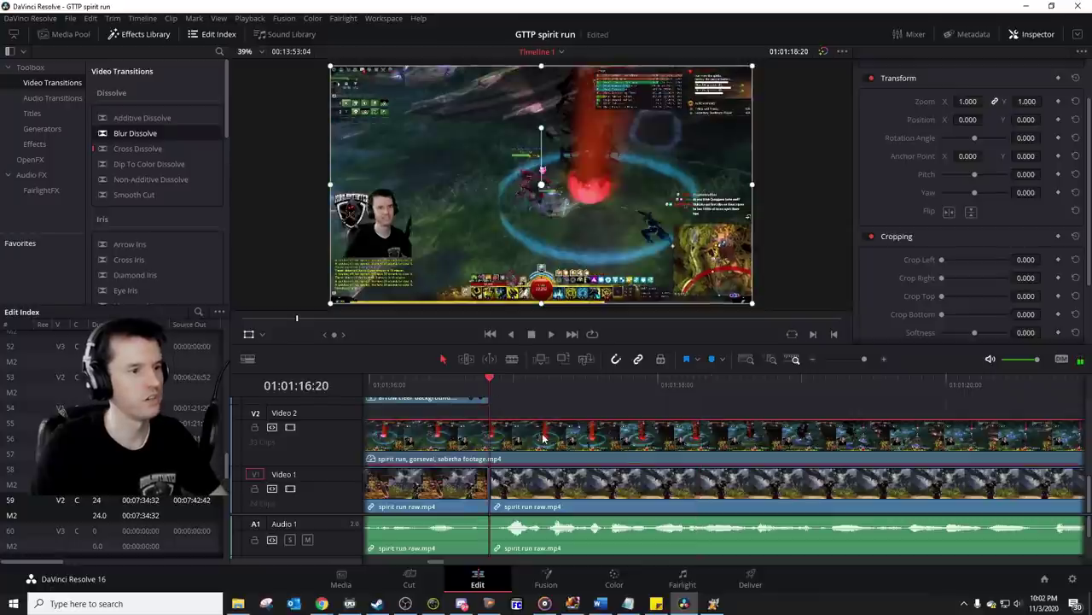
{"action": "key", "text": "ctrl+b"}
{"action": "key", "text": "BackSpace"}
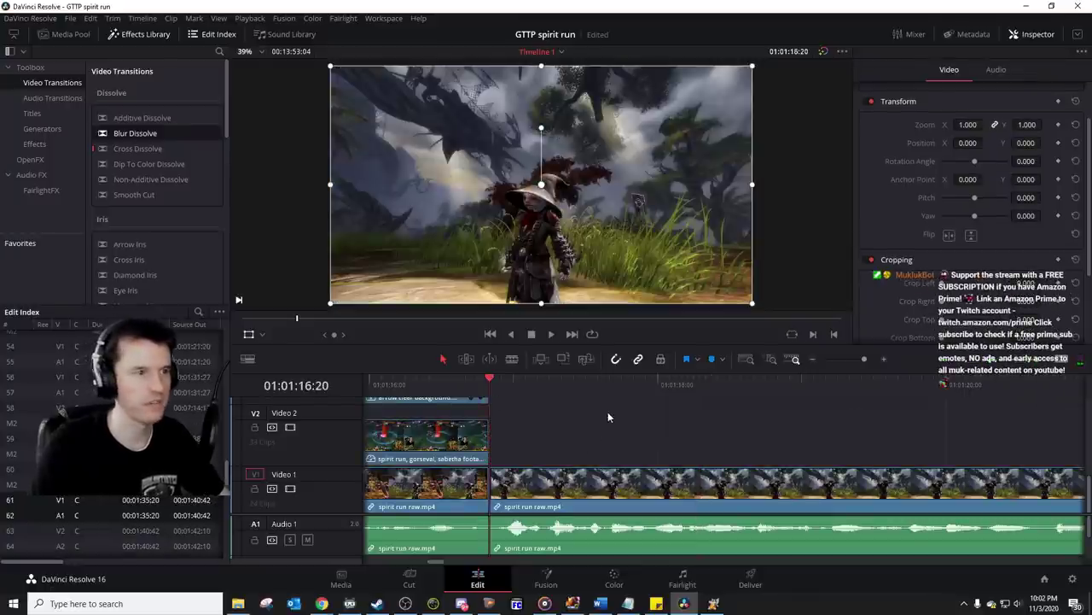
Step: Play the narration from 01:01:16:20 to 01:01:23:00, through to the short raw clip on Video 2
{"action": "key", "text": "space"}
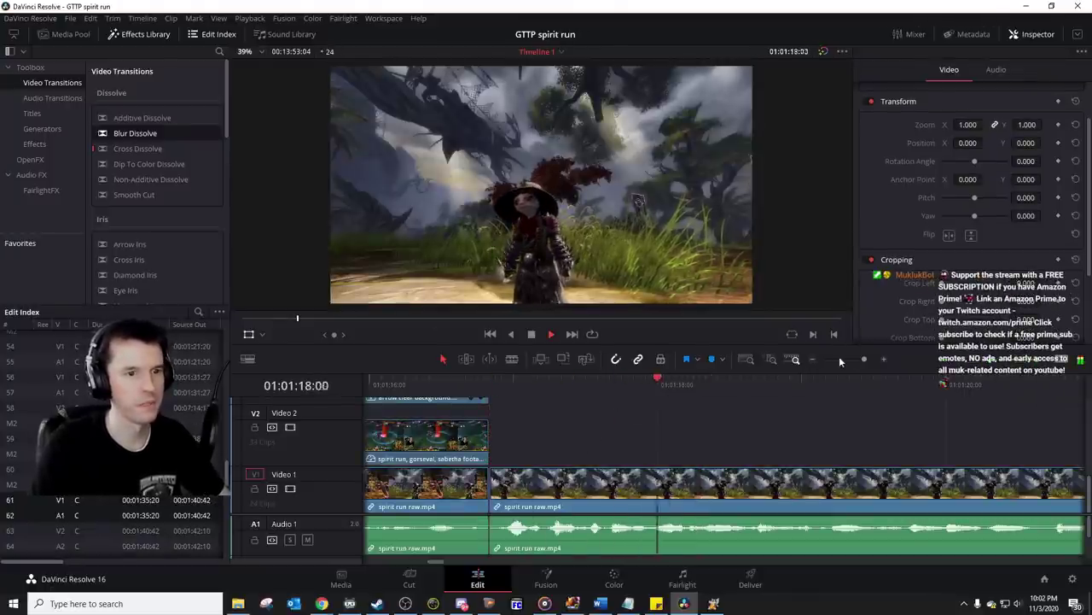
{"action": "left_click", "coordinate": [811, 359]}
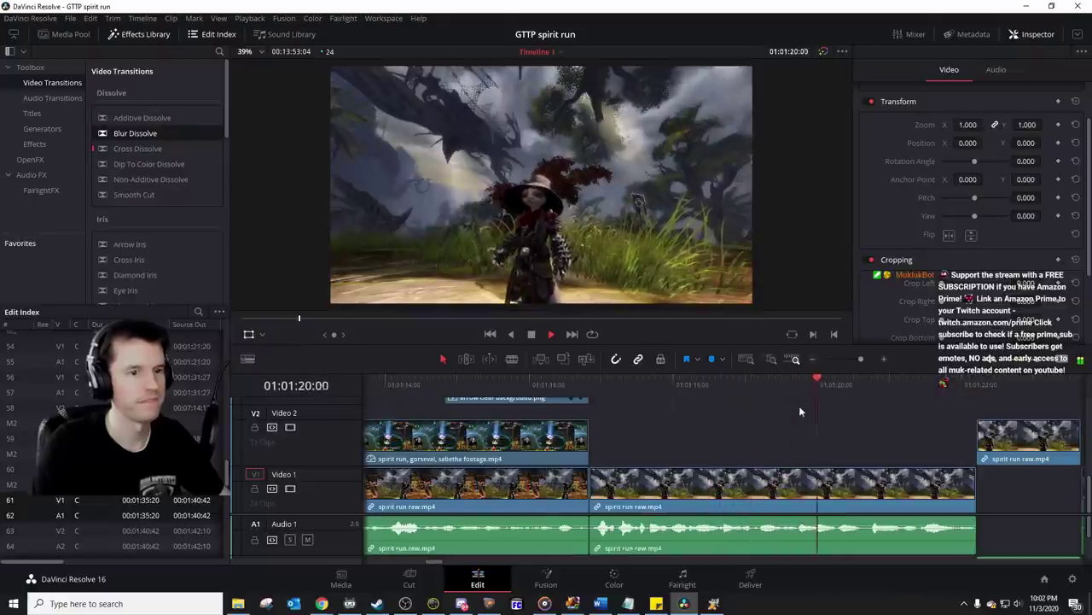
{"action": "scroll", "coordinate": [792, 407], "scroll_direction": "right", "scroll_amount": 1}
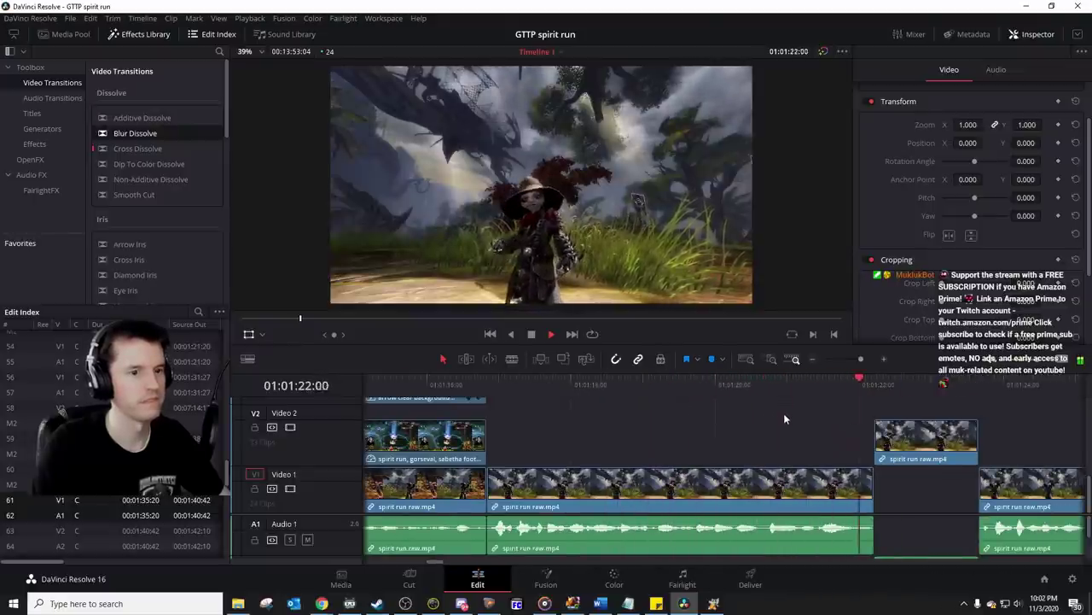
{"action": "key", "text": "space"}
{"action": "scroll", "coordinate": [784, 417], "scroll_direction": "right", "scroll_amount": 1}
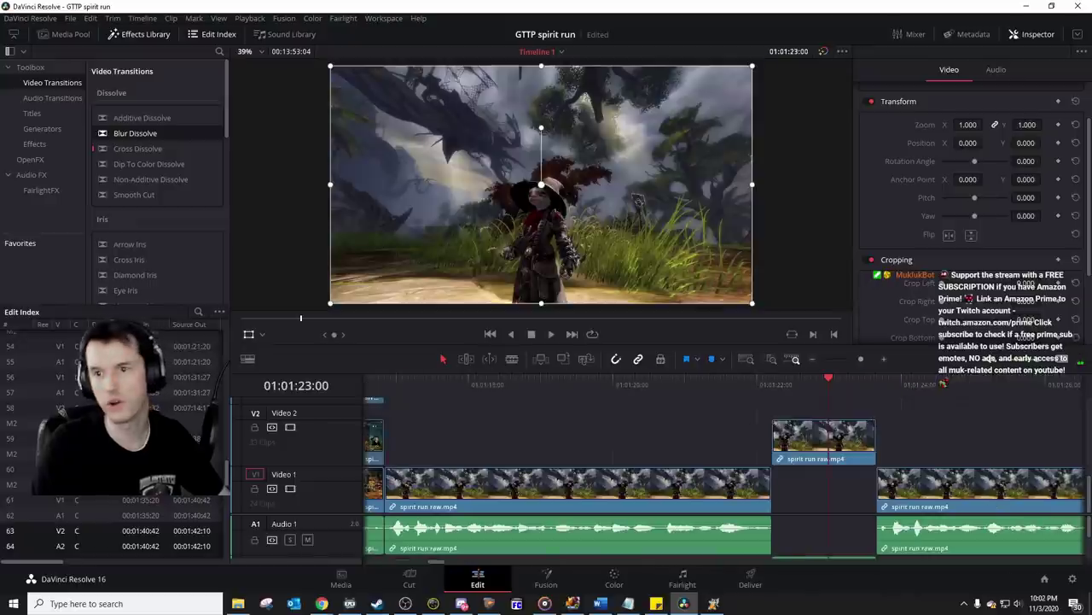
Step: Open 4K Video Downloader and download the Crowd Gasp Sound Effect from its pasted YouTube link as a 480p MP4
{"action": "left_click", "coordinate": [322, 603]}
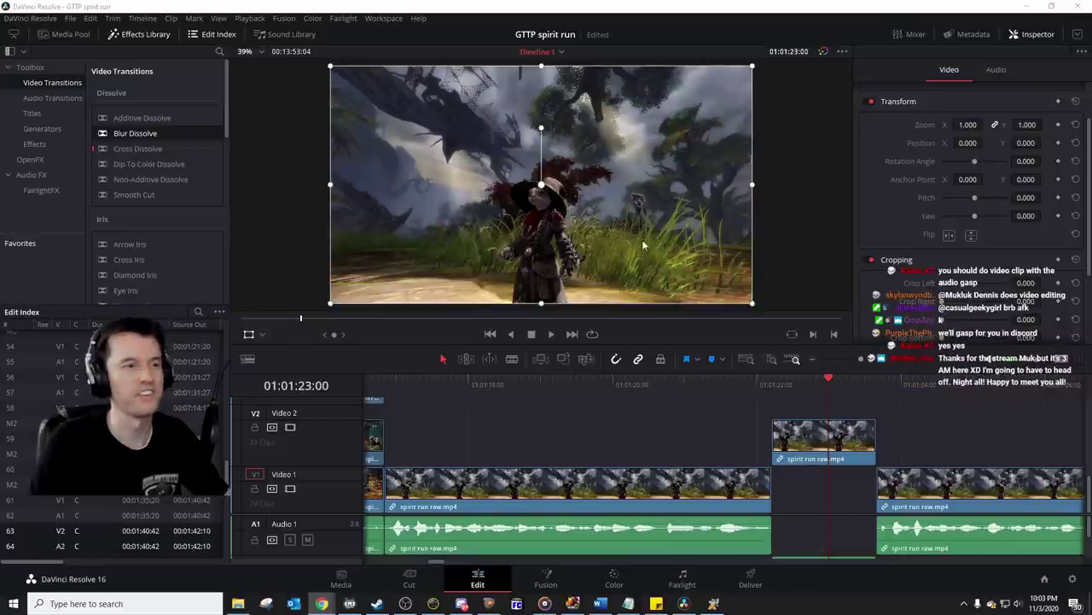
{"action": "key", "text": "super"}
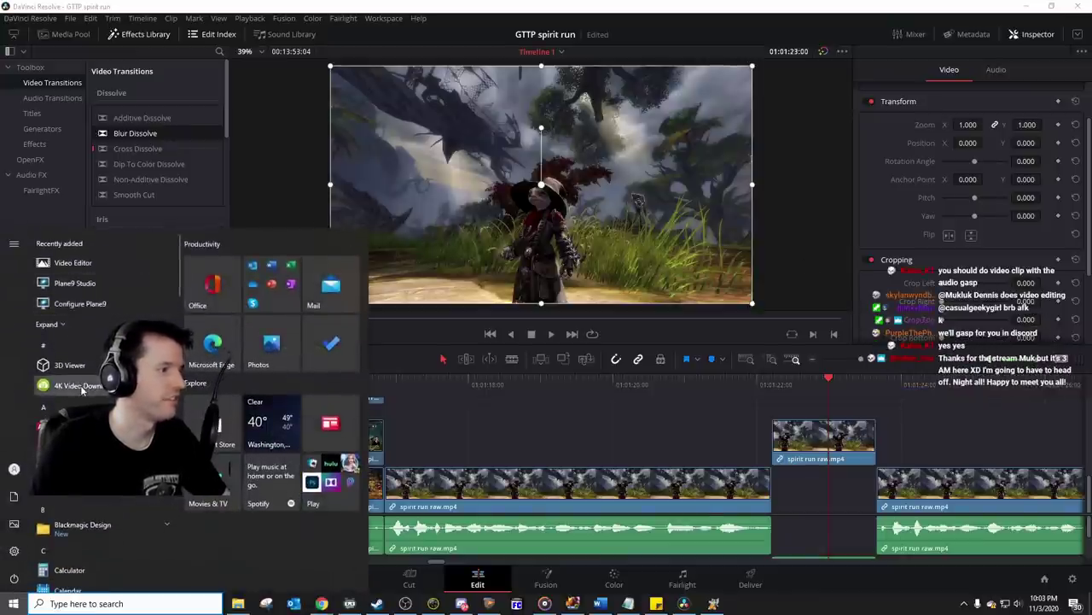
{"action": "left_click", "coordinate": [79, 385]}
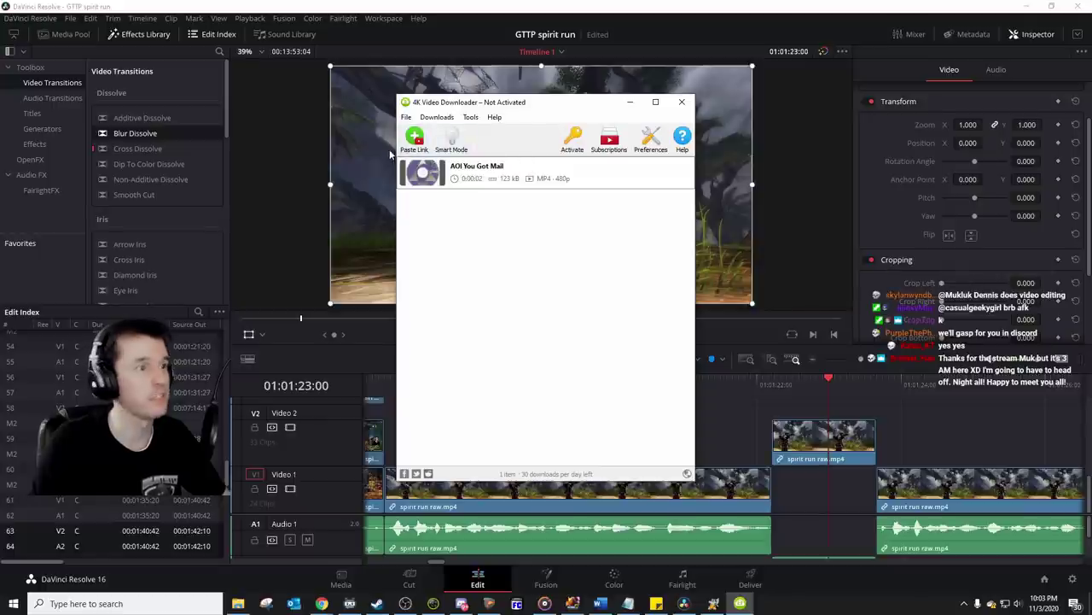
{"action": "left_click", "coordinate": [426, 153]}
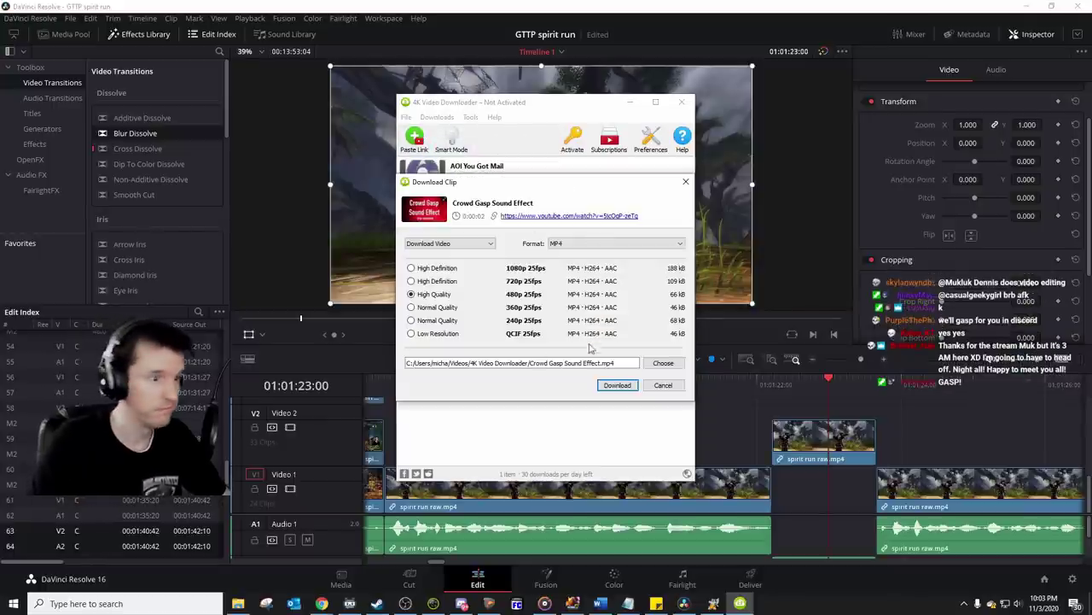
{"action": "left_click", "coordinate": [617, 385]}
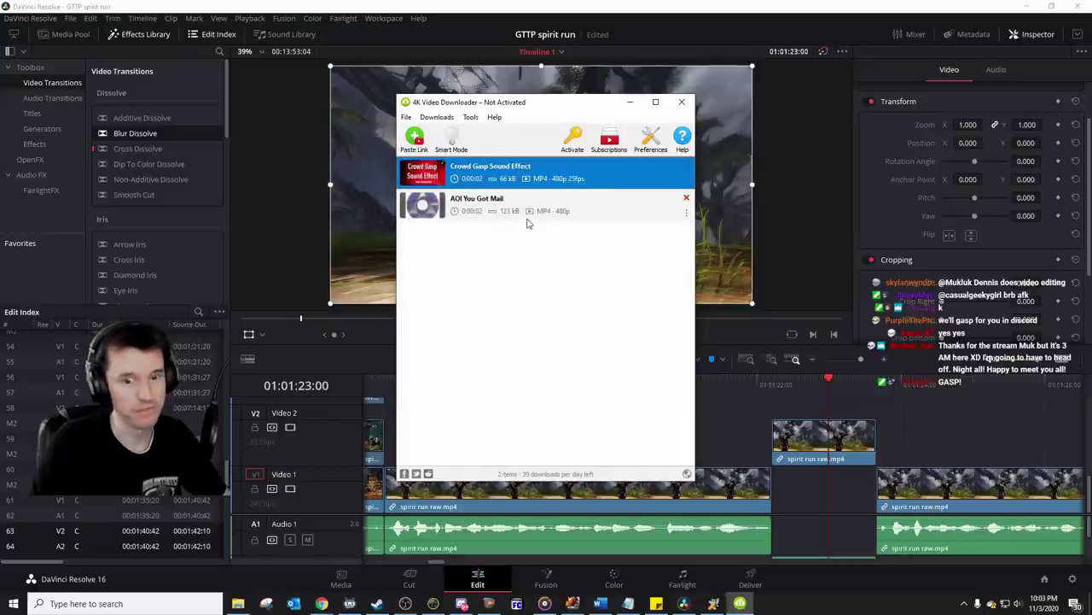
Step: Show the downloaded Crowd Gasp Sound Effect in its folder and add it to an empty stretch of the DaVinci Resolve timeline
{"action": "right_click", "coordinate": [636, 170]}
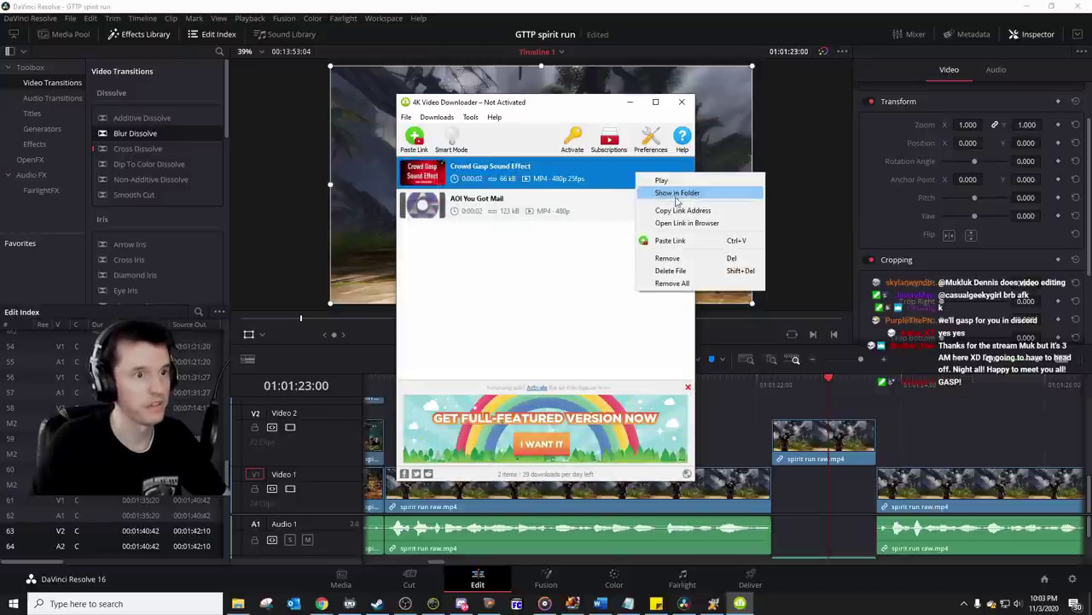
{"action": "left_click", "coordinate": [669, 194]}
{"action": "left_click", "coordinate": [631, 103]}
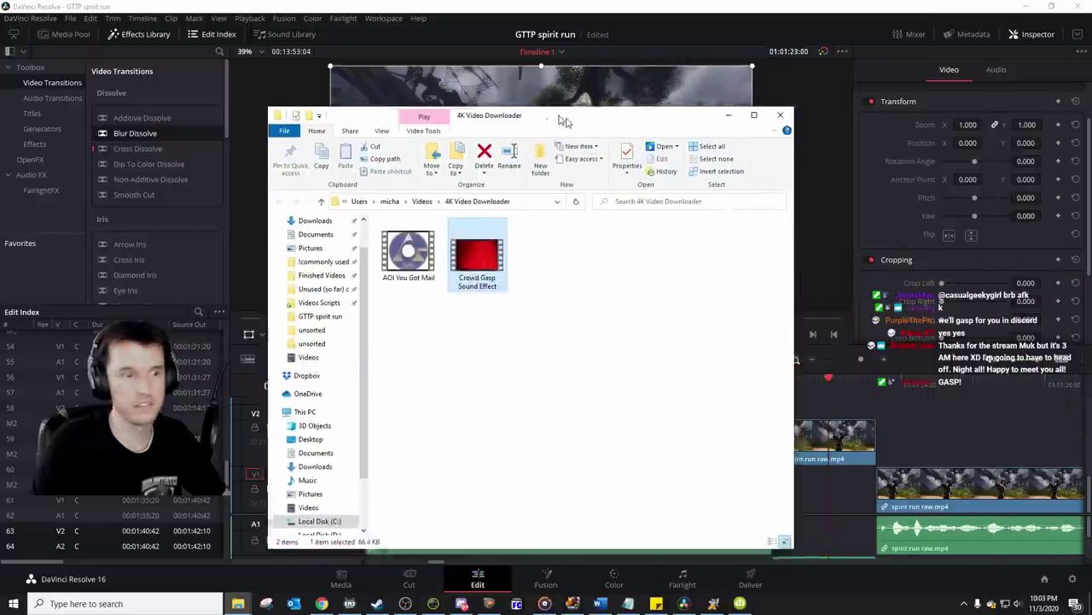
{"action": "left_click_drag", "start_coordinate": [838, 360], "coordinate": [835, 359]}
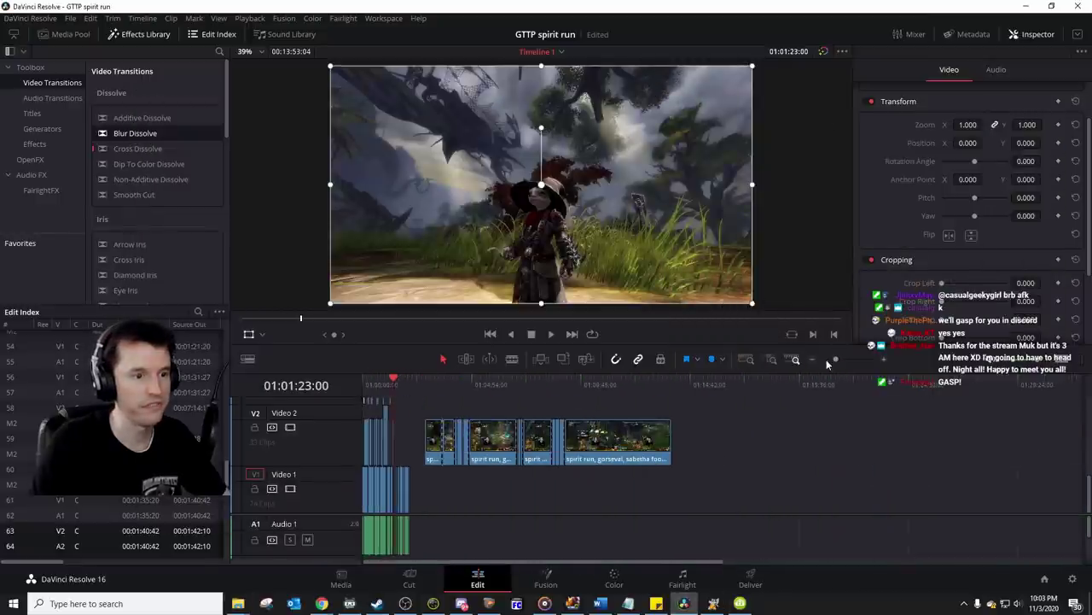
{"action": "key", "text": "alt+Tab"}
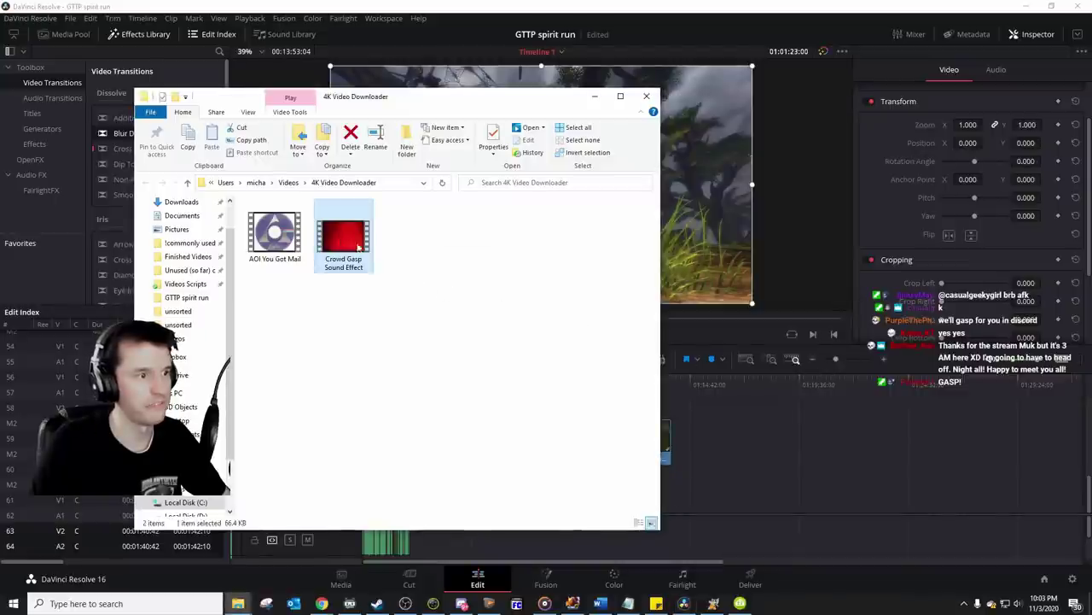
{"action": "left_click_drag", "start_coordinate": [357, 247], "coordinate": [736, 490]}
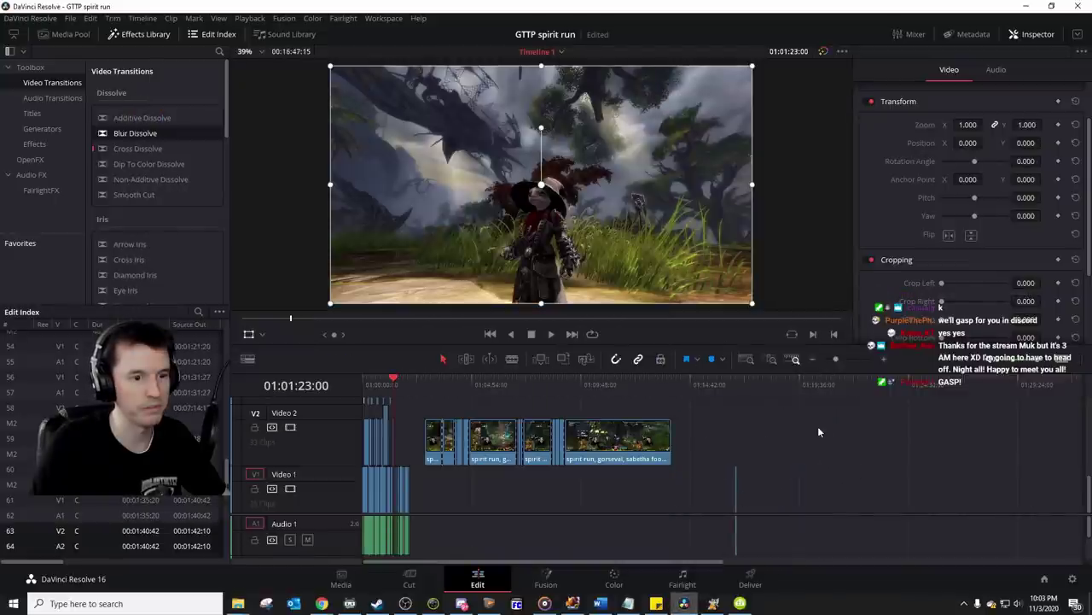
Step: Move the crowd gasp clip on Video 1 to just before the Video 2 footage, starting at 01:02:47:09
{"action": "left_click_drag", "start_coordinate": [719, 448], "coordinate": [789, 563]}
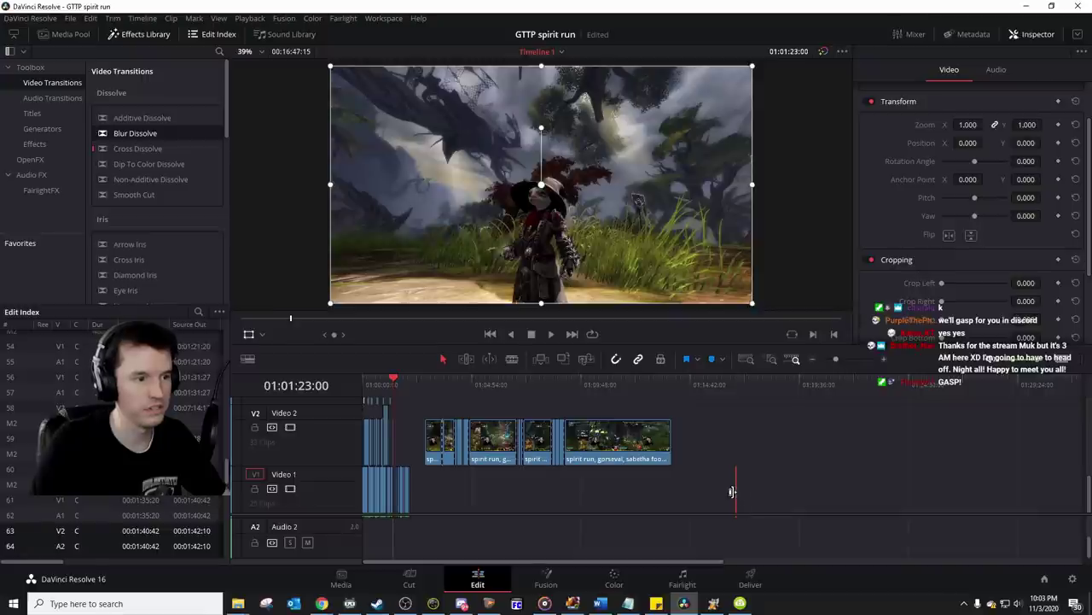
{"action": "left_click_drag", "start_coordinate": [717, 448], "coordinate": [805, 563]}
{"action": "left_click_drag", "start_coordinate": [736, 485], "coordinate": [422, 491]}
{"action": "left_click", "coordinate": [846, 359]}
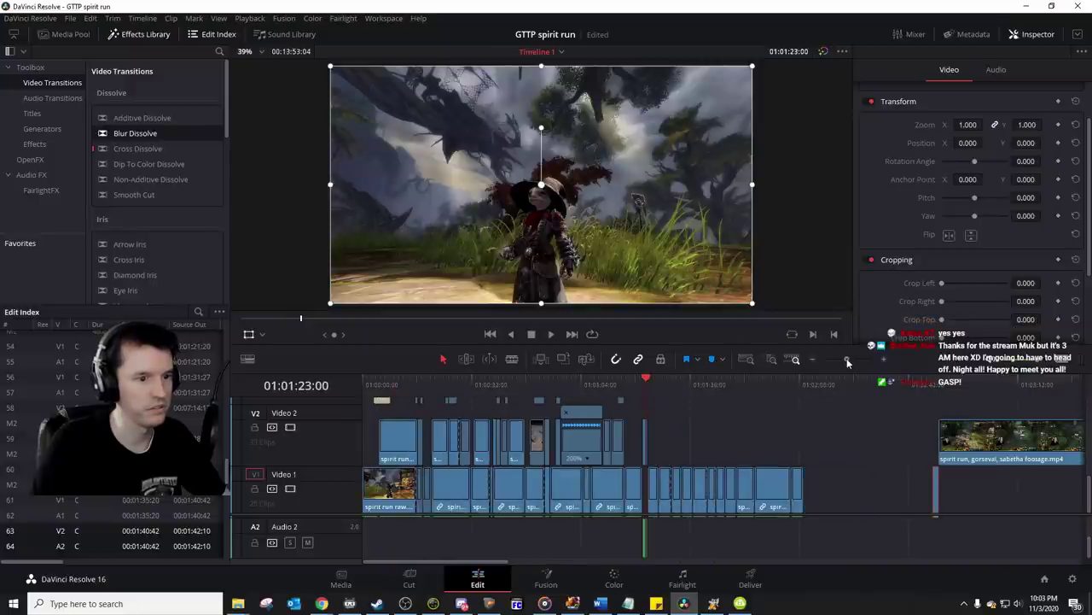
{"action": "left_click_drag", "start_coordinate": [935, 501], "coordinate": [868, 490]}
{"action": "double_click", "coordinate": [933, 486]}
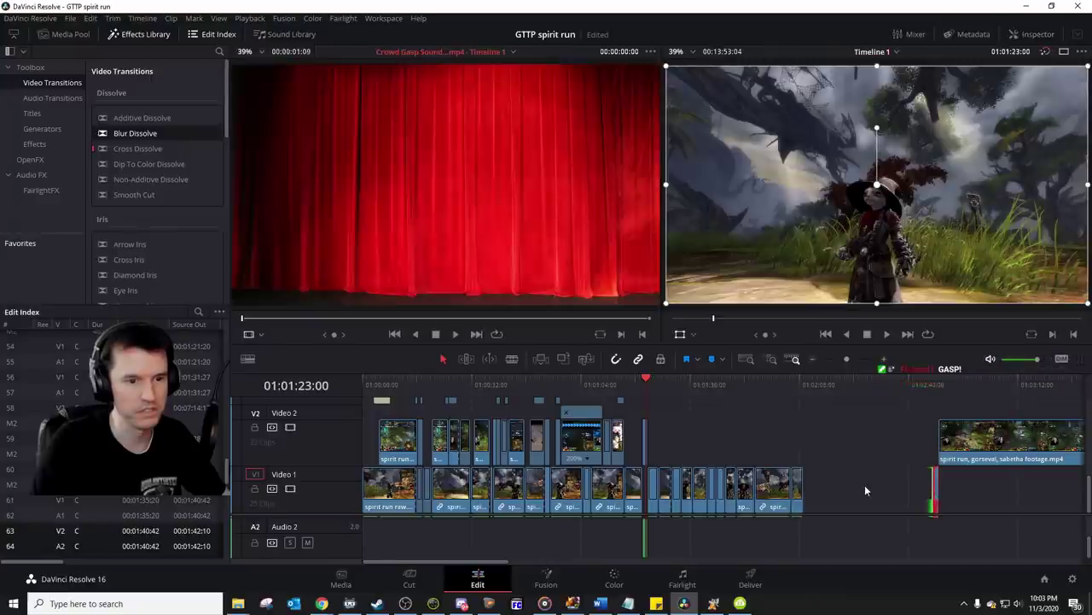
{"action": "left_click", "coordinate": [937, 404]}
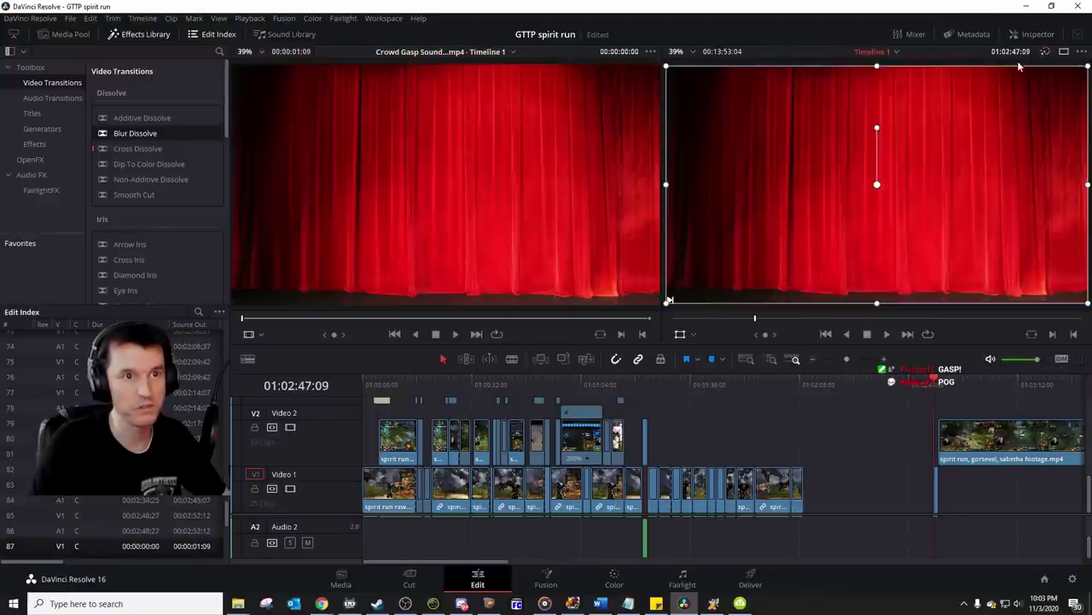
{"action": "left_click", "coordinate": [1036, 36]}
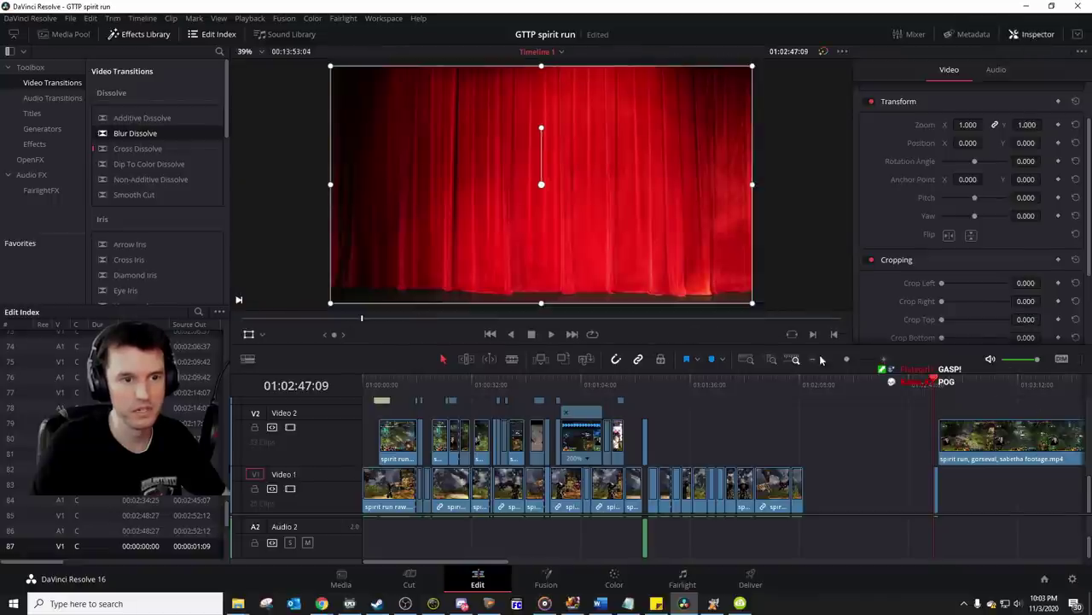
Step: Unlink the crowd gasp clip's picture from its sound and delete the red curtain video on Video 1
{"action": "left_click", "coordinate": [854, 362]}
{"action": "scroll", "coordinate": [1089, 530], "scroll_direction": "up", "scroll_amount": 2}
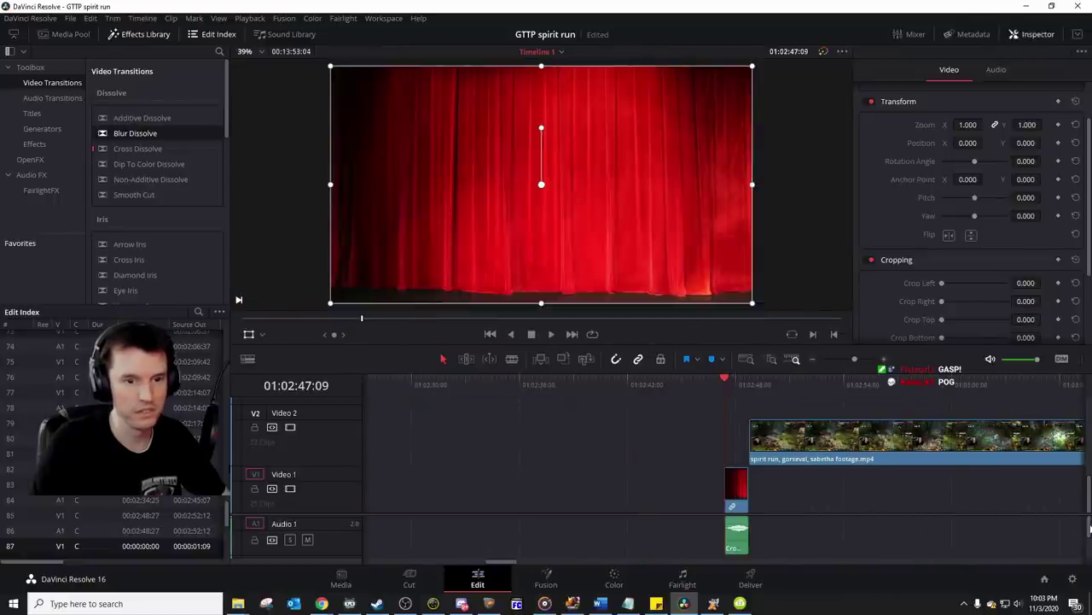
{"action": "right_click", "coordinate": [741, 492]}
{"action": "left_click", "coordinate": [746, 482]}
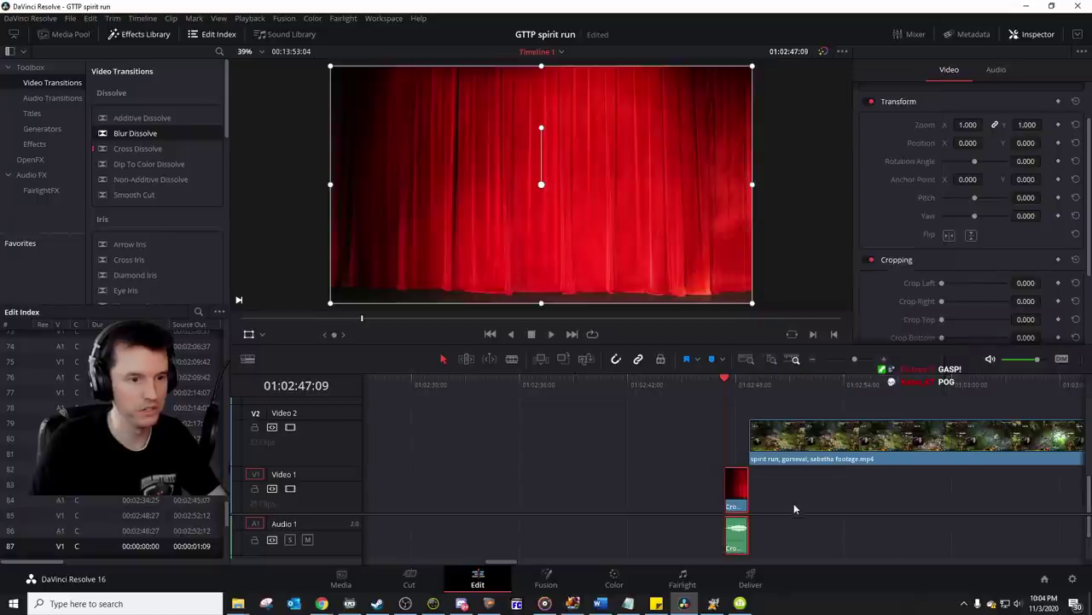
{"action": "key", "text": "Delete"}
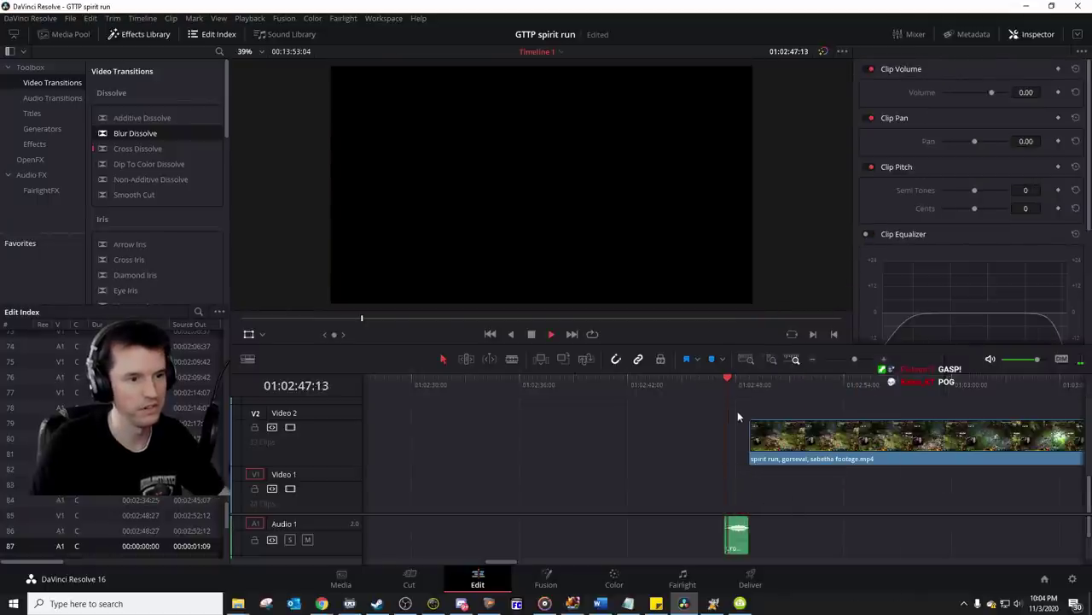
Step: Play the crowd gasp audio, cut it from its place and paste it in empty space on Audio 1 after the last narration clip
{"action": "key", "text": "space"}
{"action": "left_click", "coordinate": [735, 527]}
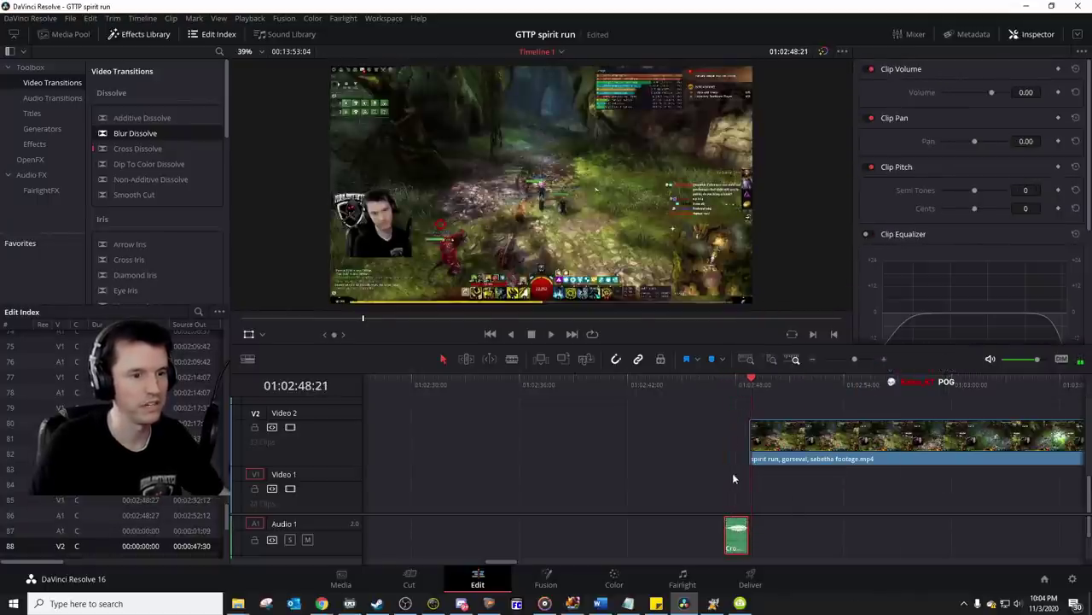
{"action": "key", "text": "Delete"}
{"action": "scroll", "coordinate": [622, 468], "scroll_direction": "left", "scroll_amount": 2}
{"action": "scroll", "coordinate": [621, 468], "scroll_direction": "left", "scroll_amount": 2}
{"action": "left_click_drag", "start_coordinate": [854, 359], "coordinate": [846, 358]}
{"action": "scroll", "coordinate": [619, 423], "scroll_direction": "left", "scroll_amount": 2}
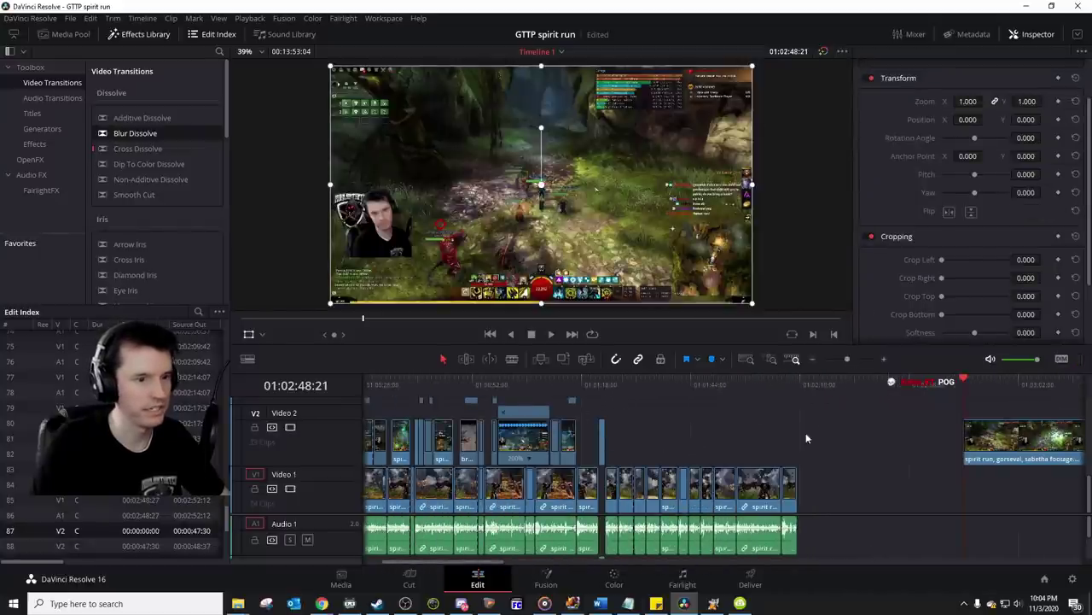
{"action": "left_click", "coordinate": [824, 384]}
{"action": "key", "text": "ctrl+v"}
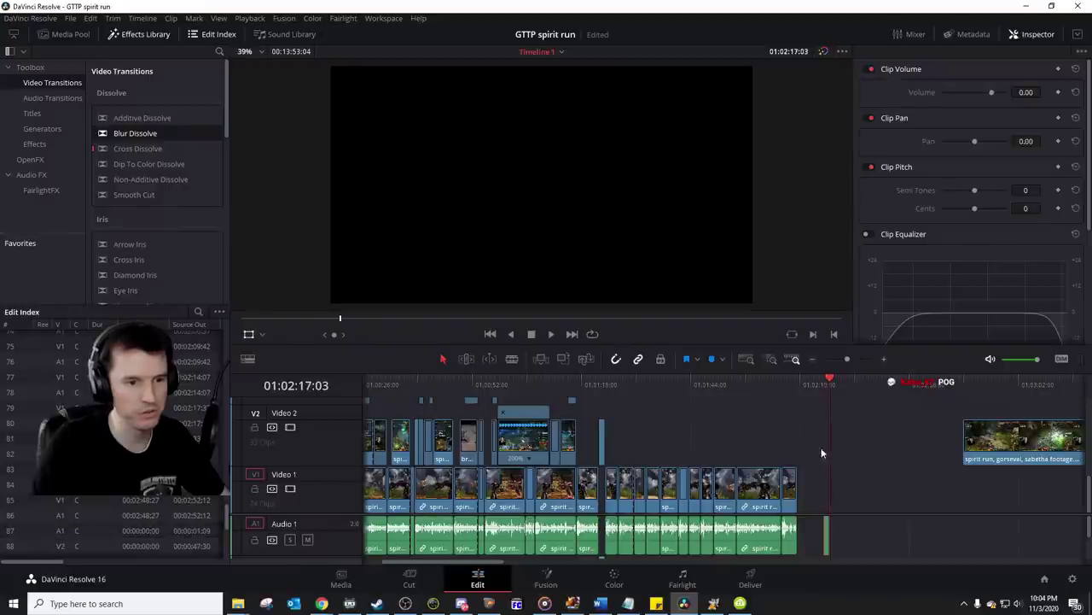
Step: Shorten the end of the pasted crowd gasp clip on Audio 1 to a length of 16 frames
{"action": "left_click", "coordinate": [823, 398]}
{"action": "left_click", "coordinate": [855, 361]}
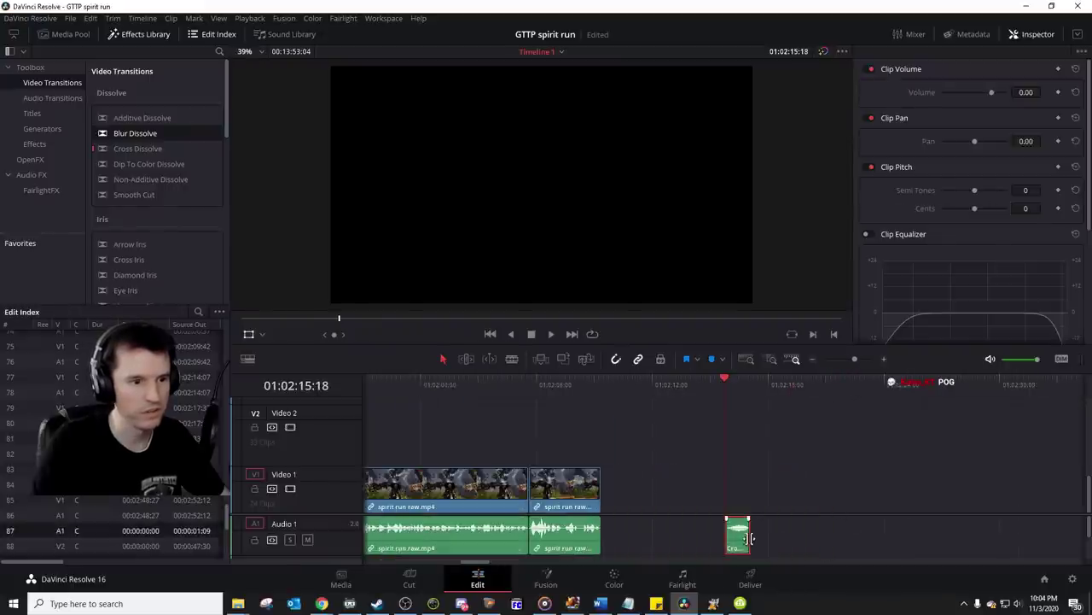
{"action": "left_click_drag", "start_coordinate": [749, 536], "coordinate": [737, 536]}
Step: Place a copy of the shortened crowd gasp clip in the narration gap on Audio 1 at 01:01:22:05
{"action": "scroll", "coordinate": [602, 482], "scroll_direction": "left", "scroll_amount": 7}
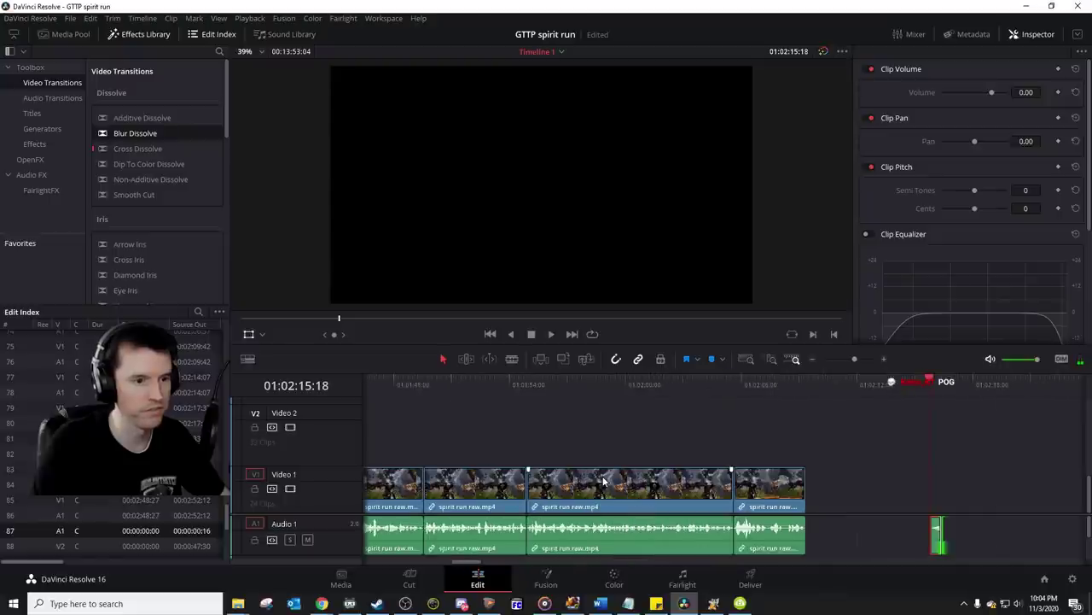
{"action": "left_click", "coordinate": [815, 359]}
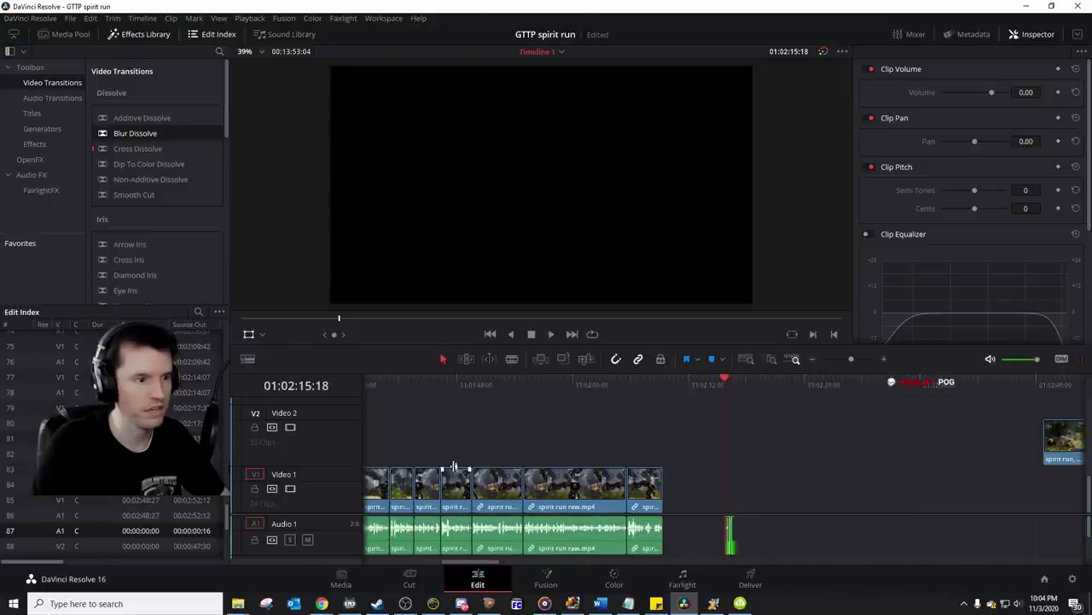
{"action": "scroll", "coordinate": [454, 465], "scroll_direction": "left", "scroll_amount": 9}
{"action": "left_click", "coordinate": [551, 387]}
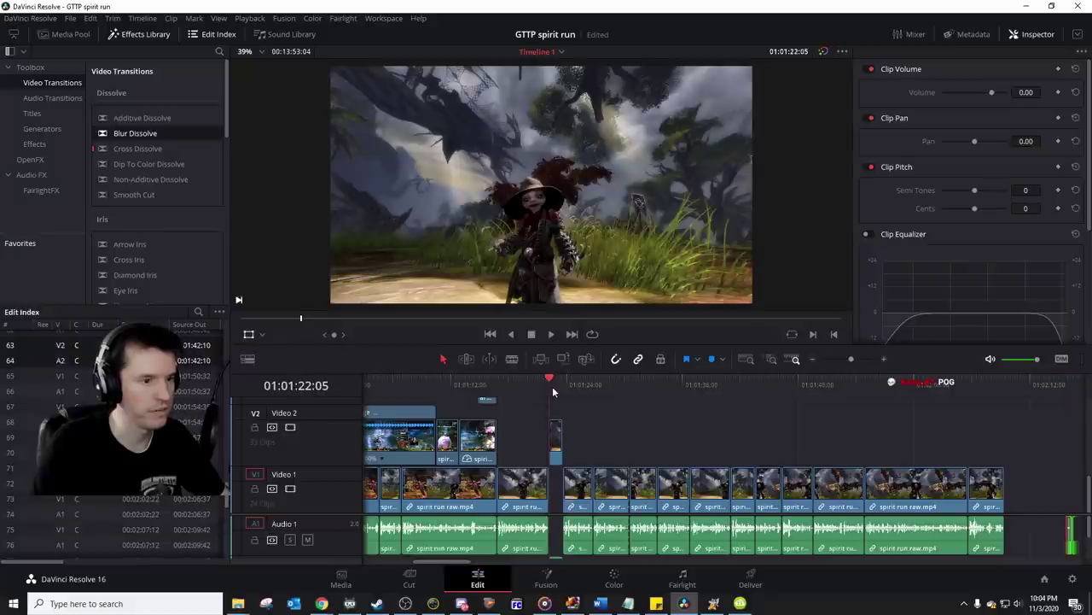
{"action": "key", "text": "space"}
{"action": "left_click", "coordinate": [549, 389]}
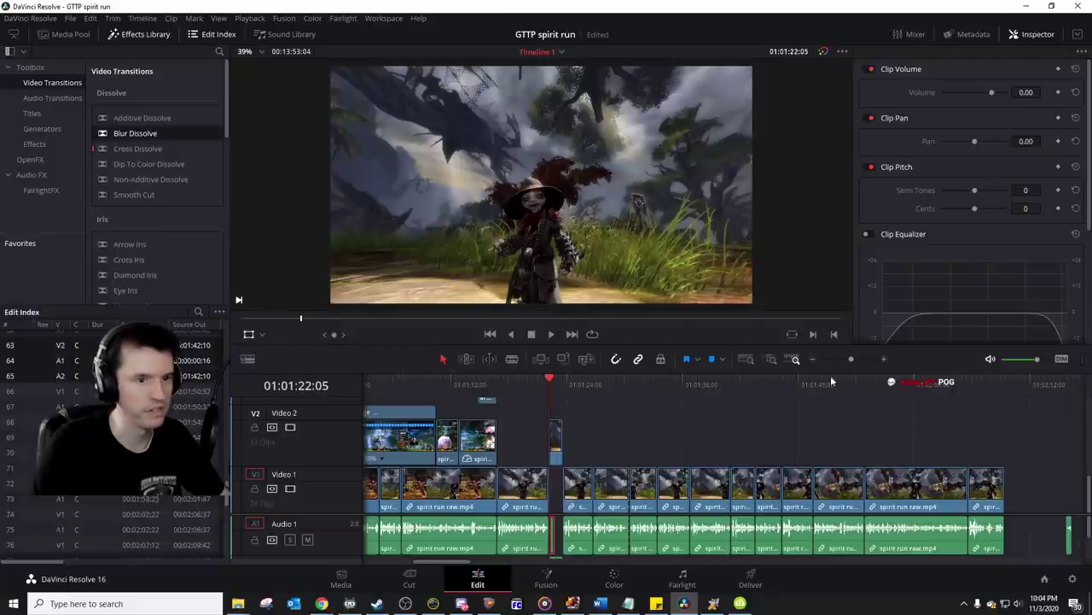
Step: Extend the gasp copy to 00:00:01:09 and ripple-delete the leftover gap before the next narration clip
{"action": "left_click_drag", "start_coordinate": [851, 358], "coordinate": [858, 367]}
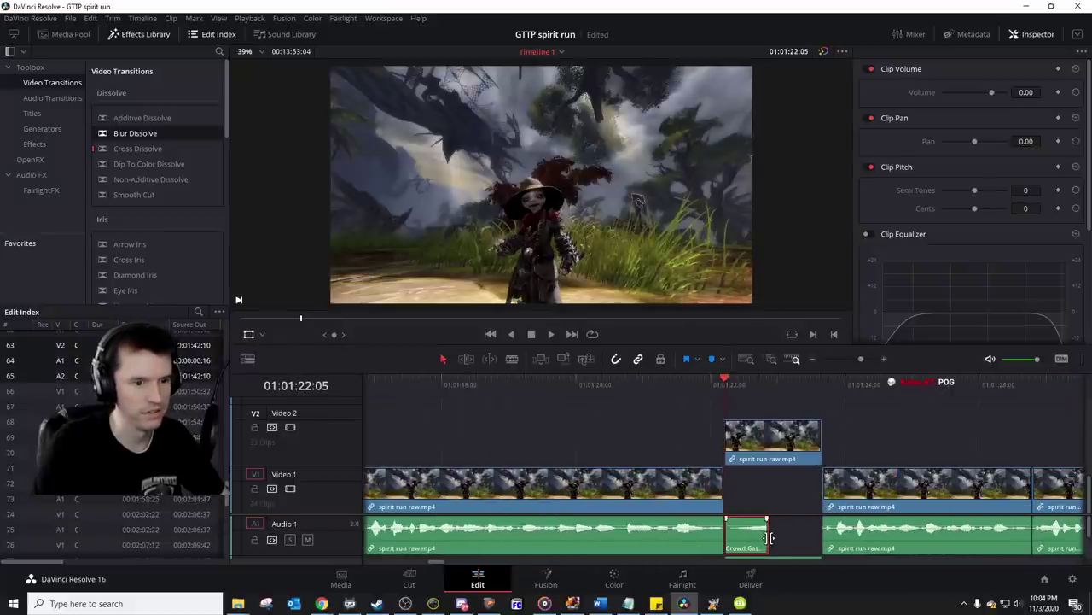
{"action": "left_click_drag", "start_coordinate": [769, 537], "coordinate": [817, 537]}
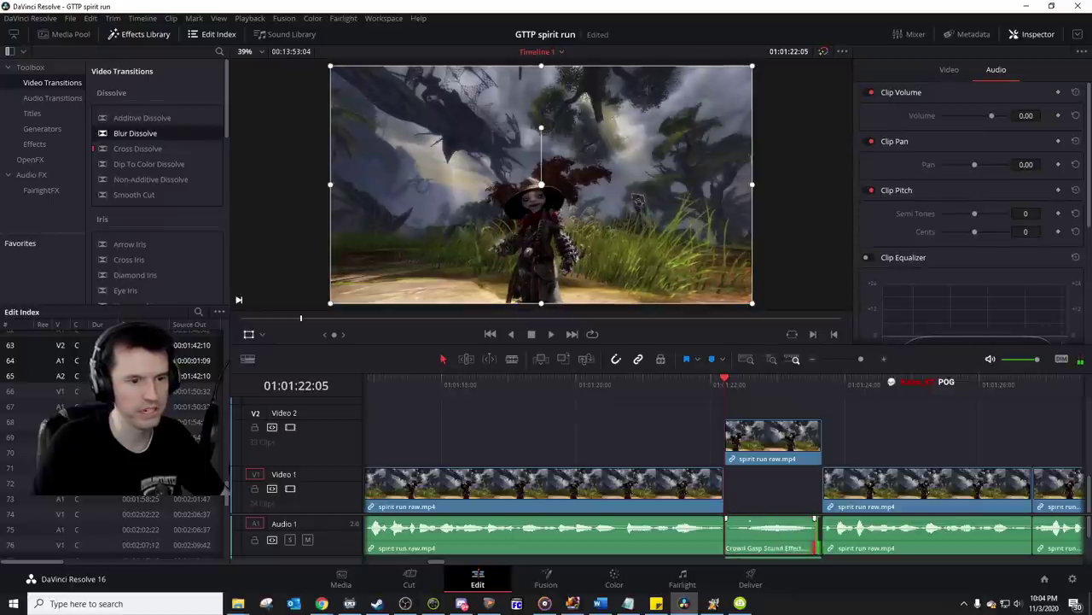
{"action": "left_click", "coordinate": [641, 383]}
{"action": "key", "text": "space"}
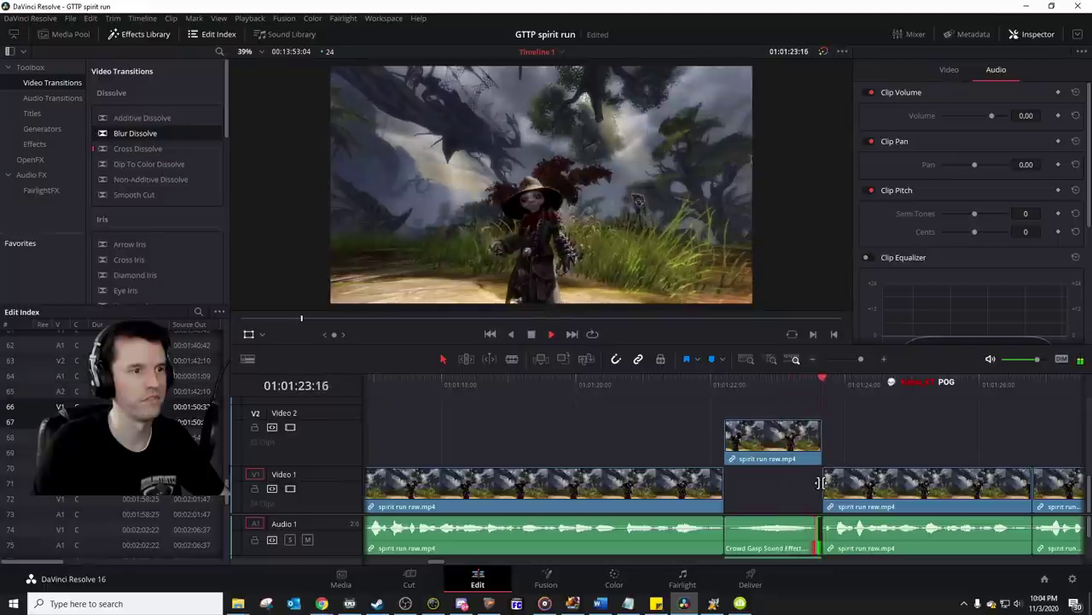
{"action": "key", "text": "space"}
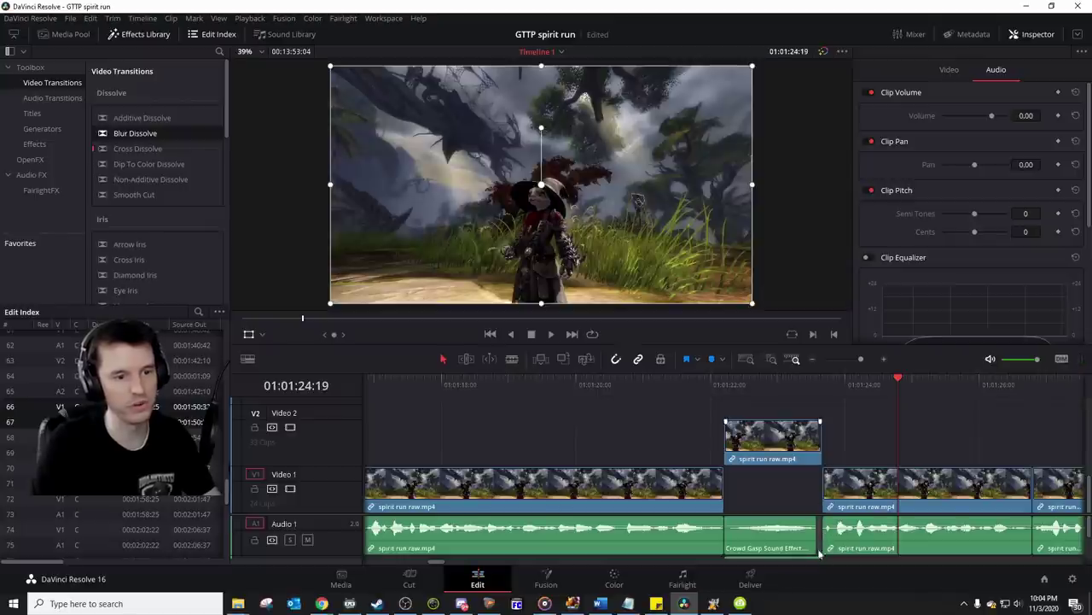
{"action": "key", "text": "Delete"}
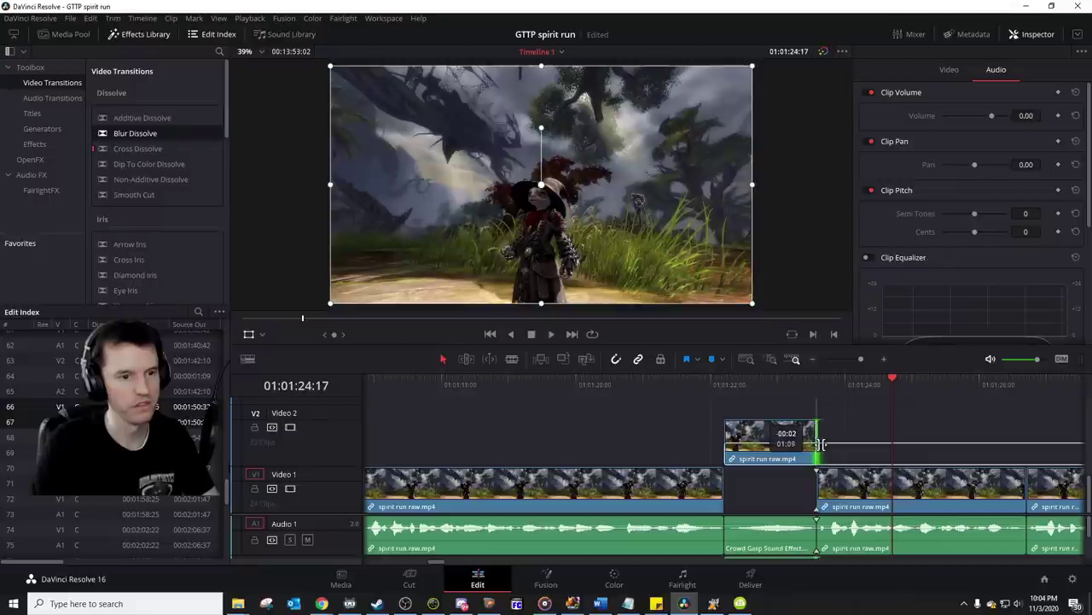
Step: Try to move the short raw clip from Video 2, with its linked audio, down into the Video 1 gap
{"action": "left_click_drag", "start_coordinate": [807, 444], "coordinate": [800, 475]}
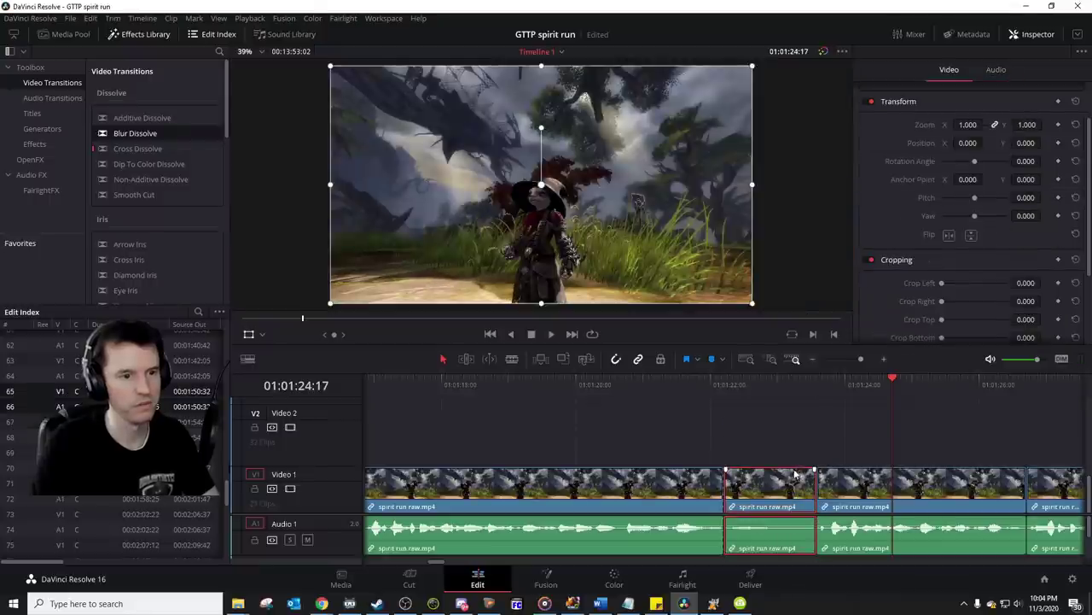
{"action": "key", "text": "ctrl+z"}
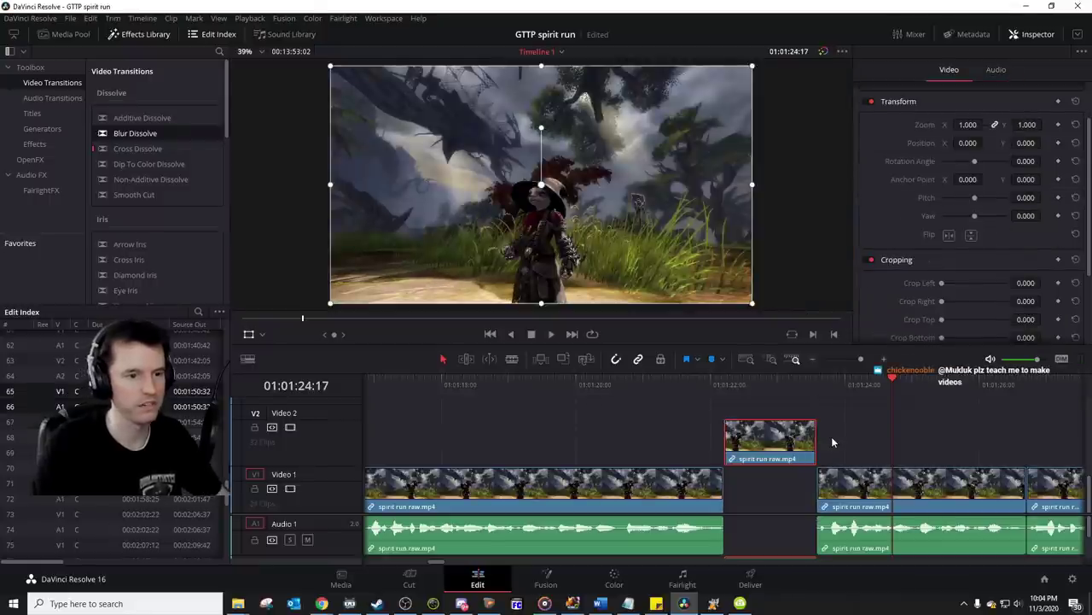
{"action": "key", "text": "ctrl+z"}
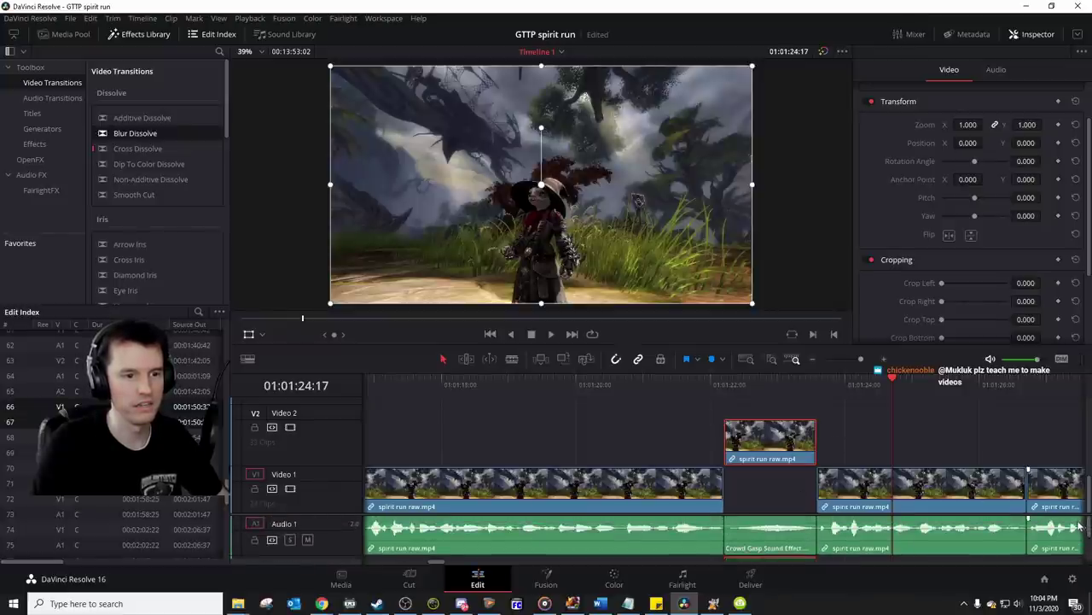
Step: Unlink the short raw clip on Video 2 from its audio and move only the picture into the Video 1 gap above the gasp
{"action": "right_click", "coordinate": [778, 450]}
{"action": "left_click", "coordinate": [816, 439]}
{"action": "left_click", "coordinate": [878, 454]}
{"action": "left_click_drag", "start_coordinate": [779, 448], "coordinate": [779, 475]}
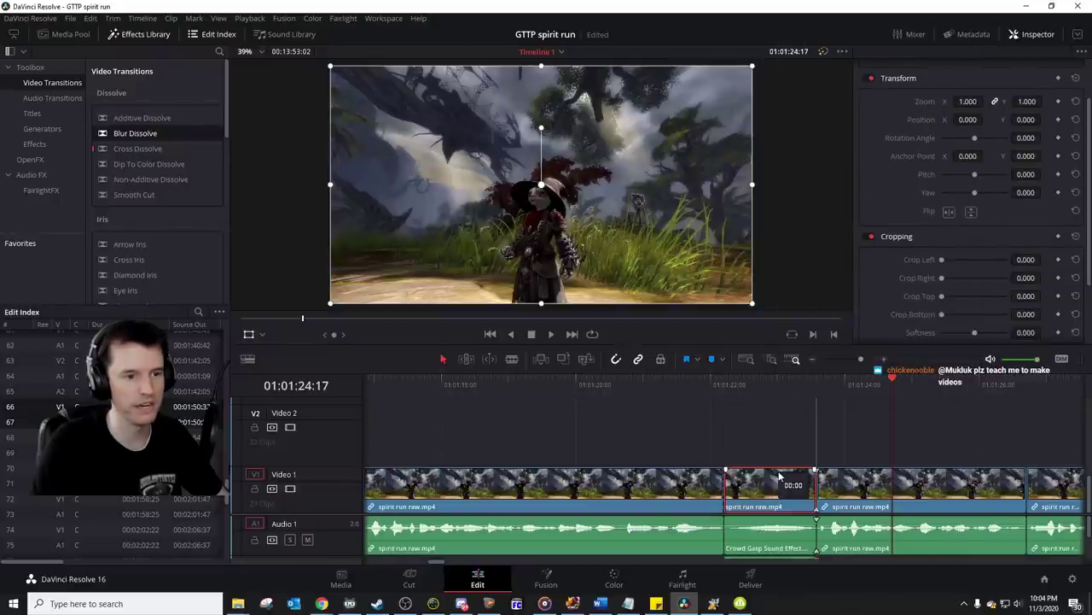
Step: Play back Timeline 1 from 01:01:16:20 through the crowd gasp into the next narration clip to check the timing
{"action": "left_click", "coordinate": [716, 389]}
{"action": "key", "text": "space"}
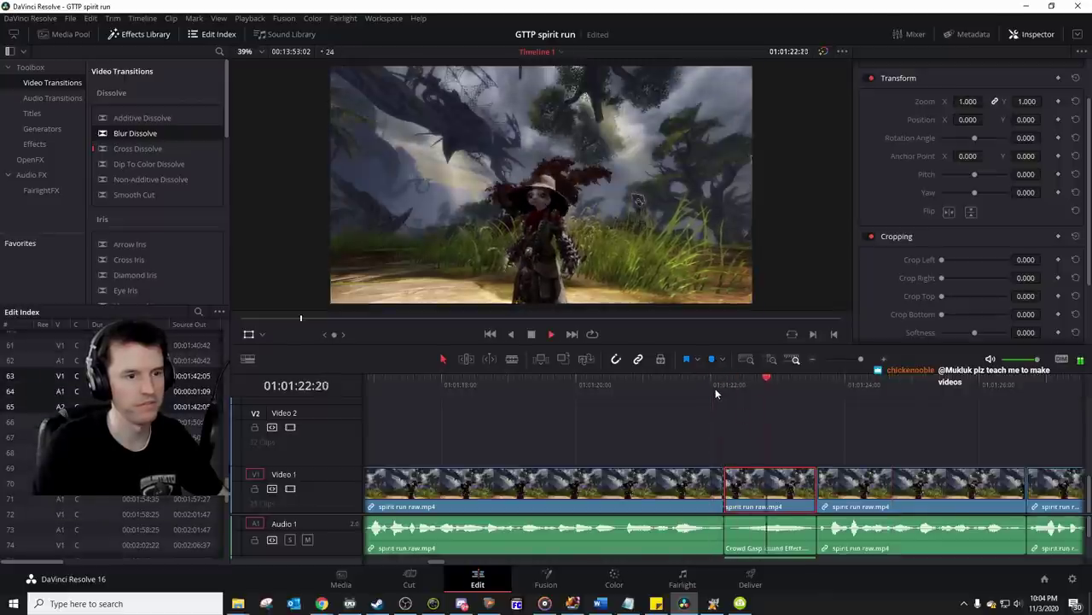
{"action": "key", "text": "space"}
{"action": "scroll", "coordinate": [649, 427], "scroll_direction": "left", "scroll_amount": 5}
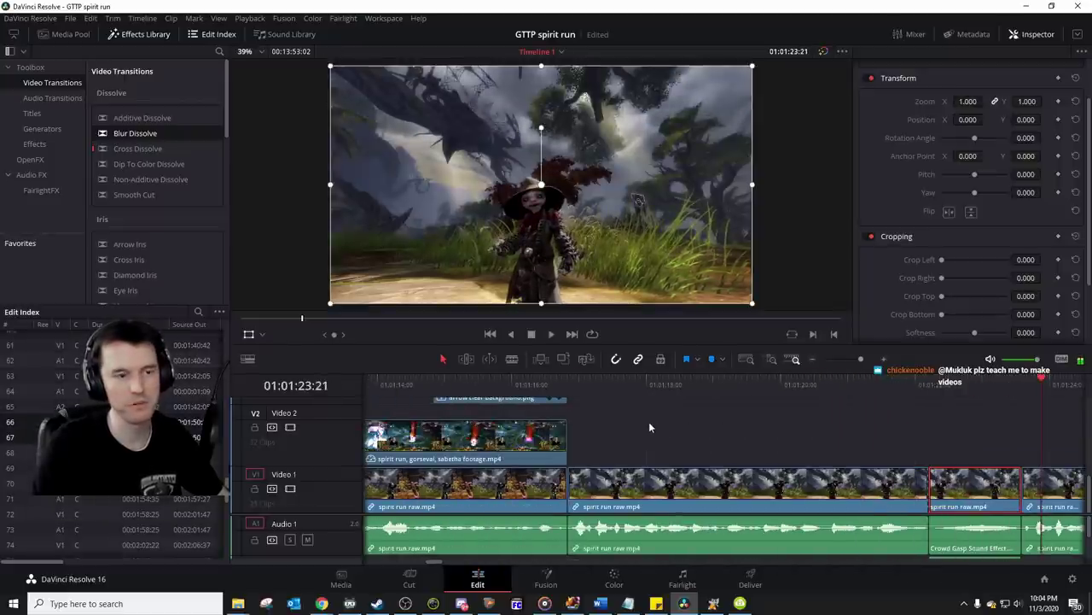
{"action": "left_click", "coordinate": [570, 387]}
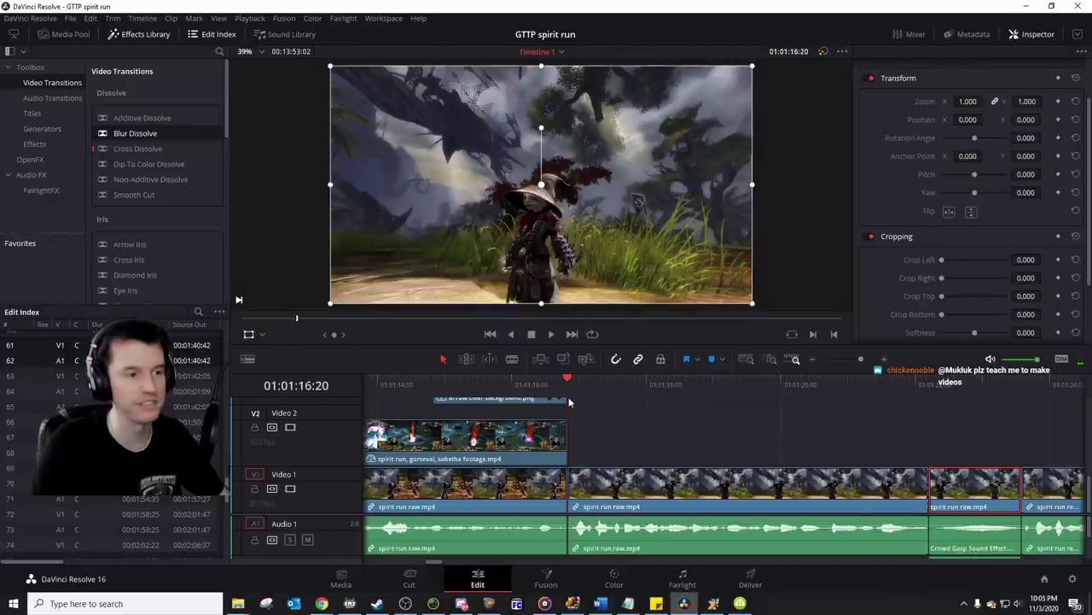
{"action": "key", "text": "space"}
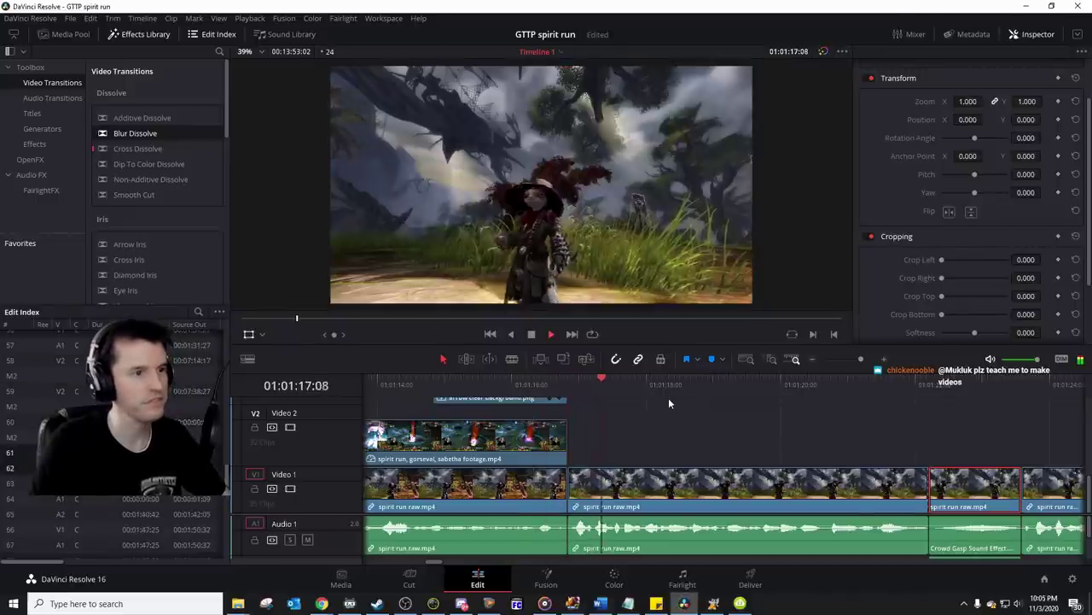
{"action": "scroll", "coordinate": [738, 430], "scroll_direction": "right", "scroll_amount": 3}
{"action": "scroll", "coordinate": [726, 432], "scroll_direction": "right", "scroll_amount": 2}
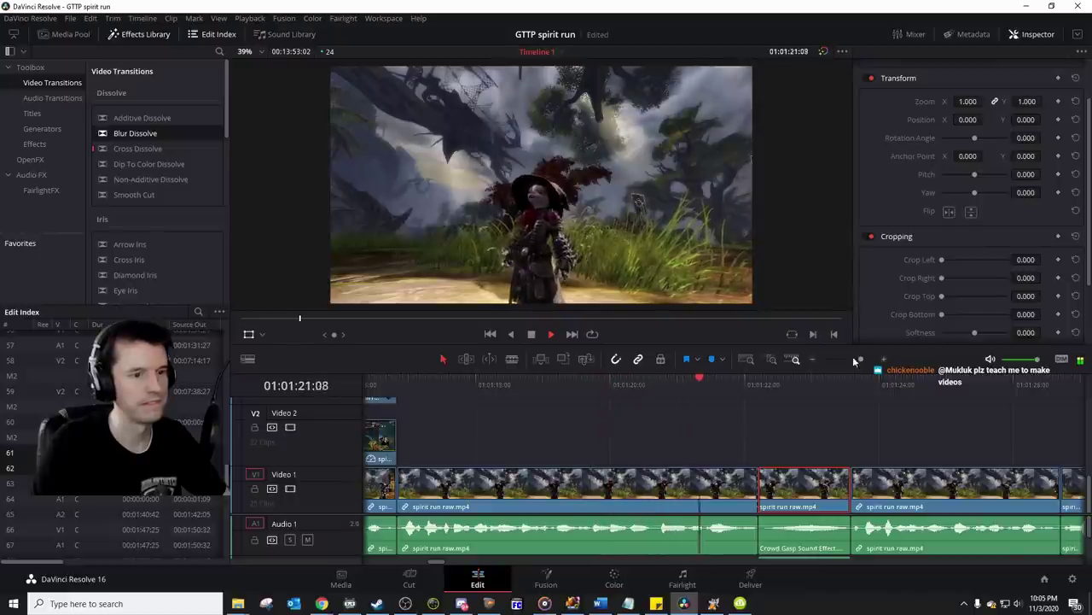
{"action": "key", "text": "space"}
{"action": "left_click", "coordinate": [814, 361]}
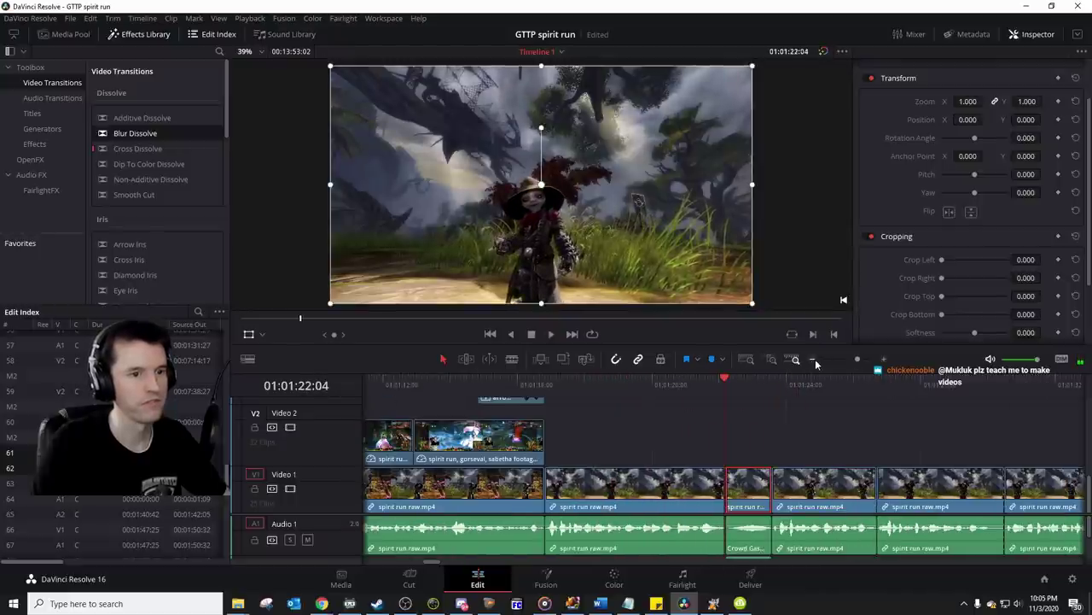
{"action": "key", "text": "space"}
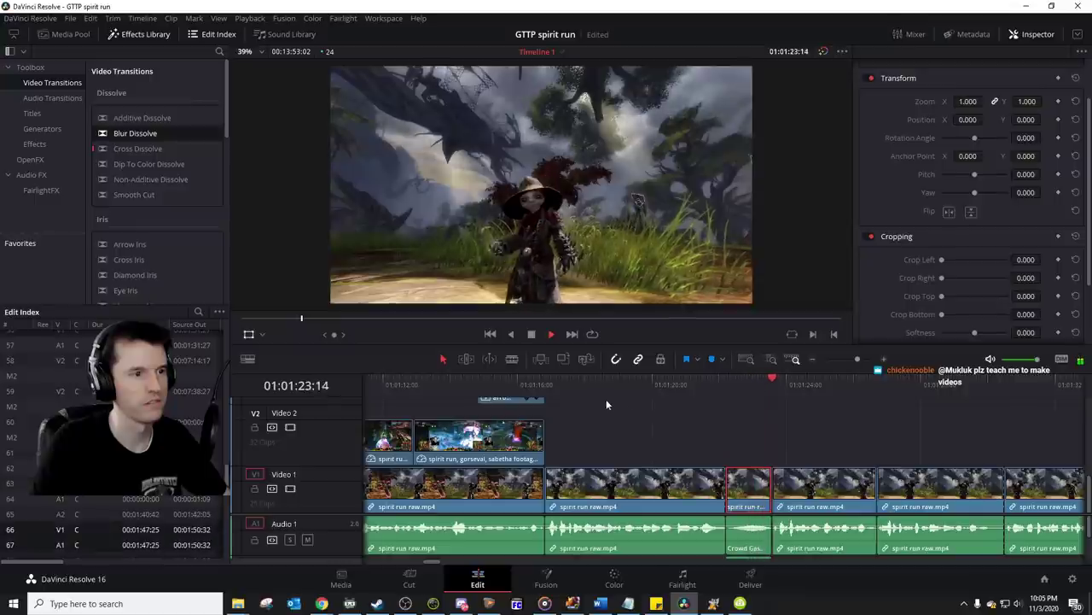
{"action": "key", "text": "space"}
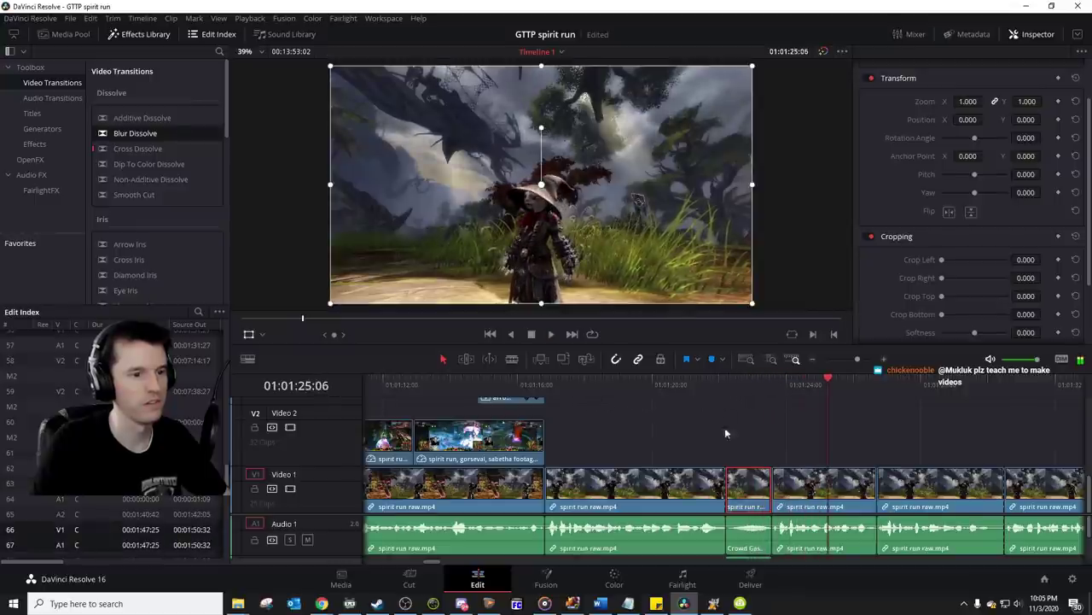
Step: Replay the crowd gasp and its cut into the following narration, then park the playhead at the gasp's end, 01:01:23:14
{"action": "left_click", "coordinate": [707, 383]}
{"action": "key", "text": "space"}
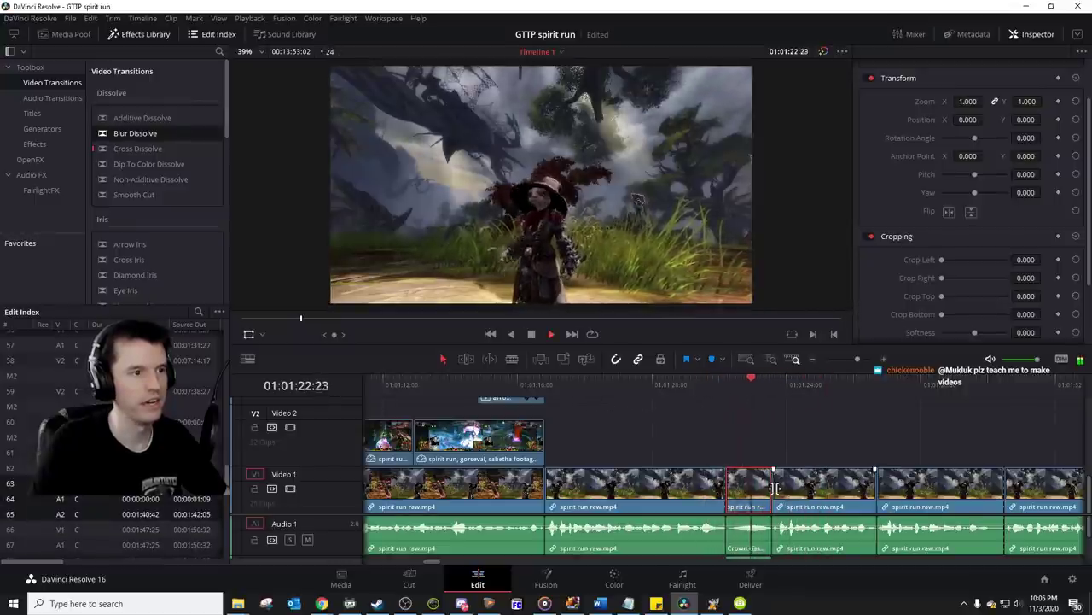
{"action": "key", "text": "space"}
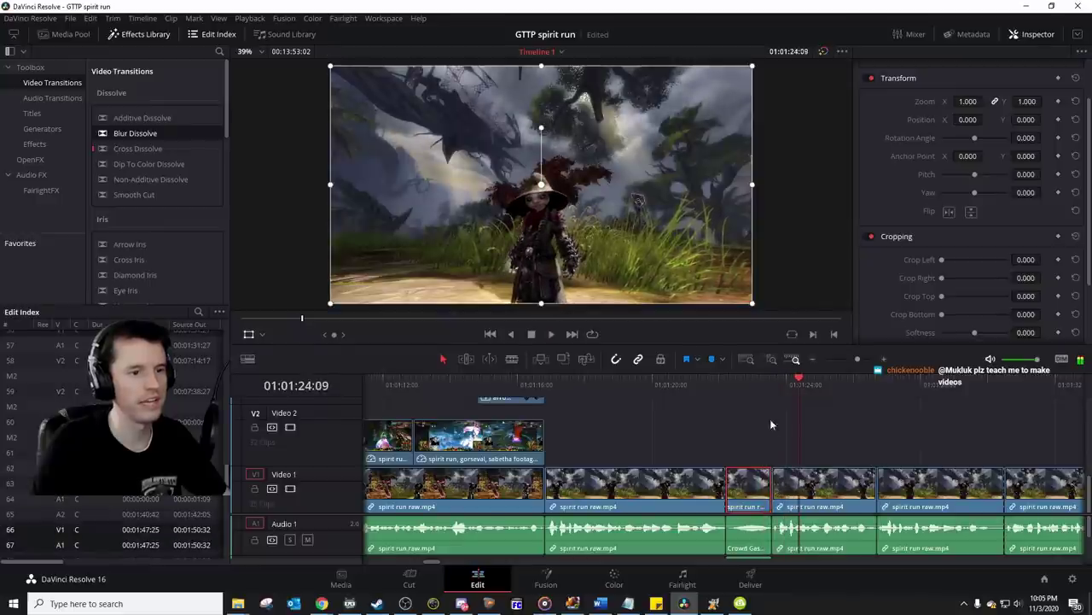
{"action": "left_click_drag", "start_coordinate": [771, 385], "coordinate": [760, 387]}
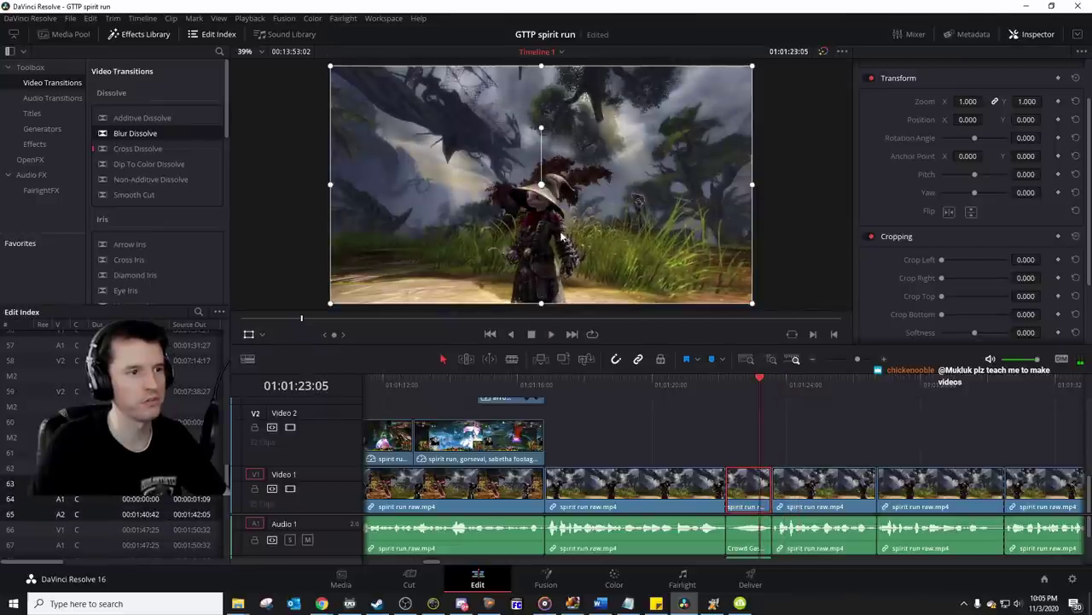
{"action": "key", "text": "space"}
{"action": "key", "text": "space"}
{"action": "left_click", "coordinate": [770, 385]}
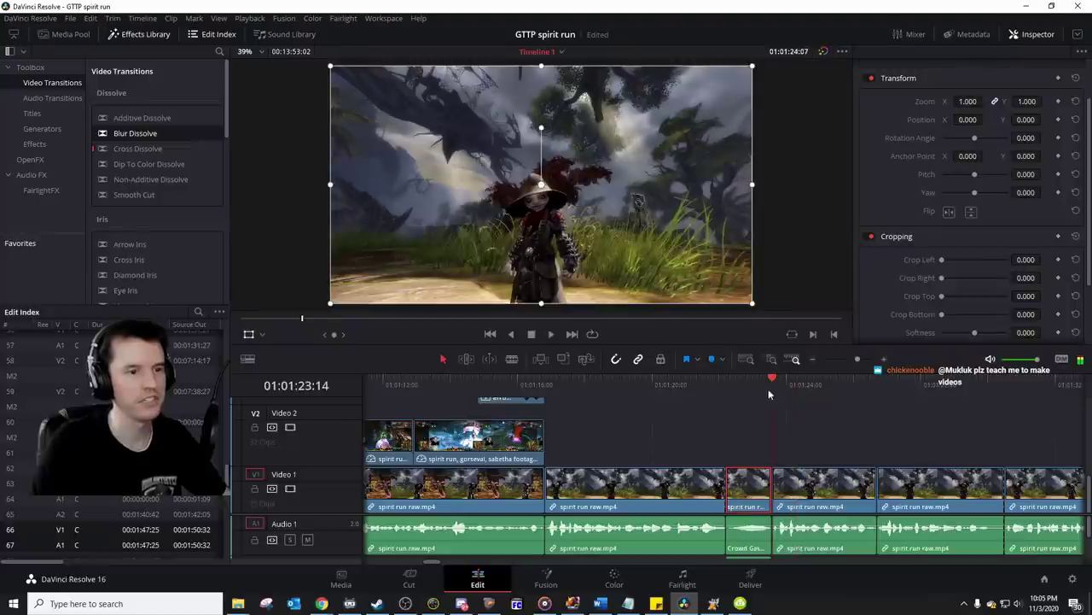
Step: Look through the spare spirit run, gorseval, sabetha footage at the end of Video 2, sampling the last long clip from 01:09:05:19
{"action": "scroll", "coordinate": [768, 388], "scroll_direction": "right", "scroll_amount": 4}
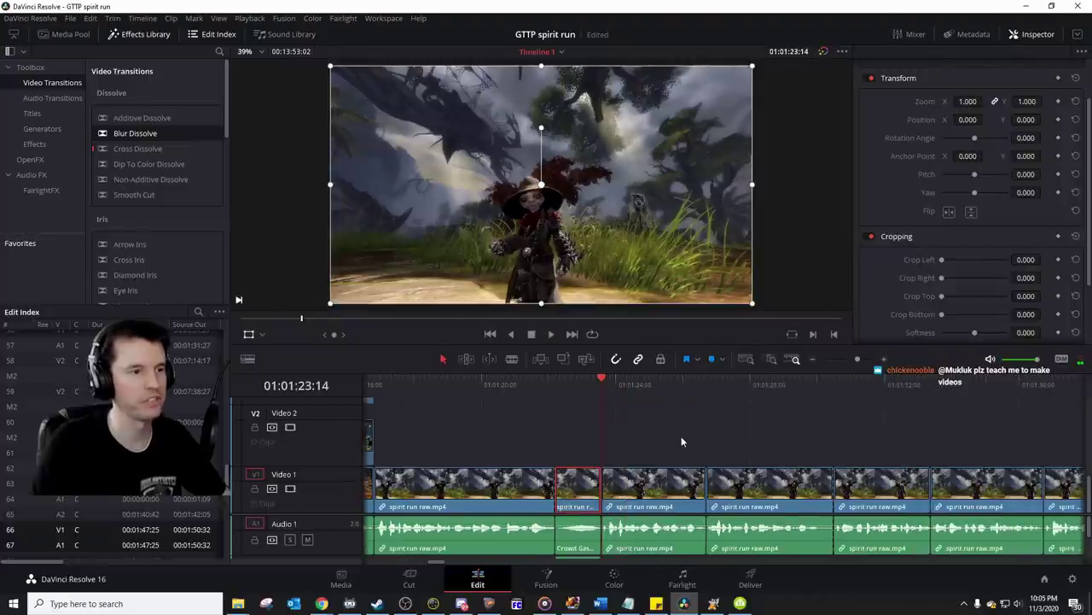
{"action": "scroll", "coordinate": [682, 439], "scroll_direction": "right", "scroll_amount": 5}
{"action": "left_click_drag", "start_coordinate": [857, 359], "coordinate": [844, 358]}
{"action": "scroll", "coordinate": [833, 416], "scroll_direction": "right", "scroll_amount": 3}
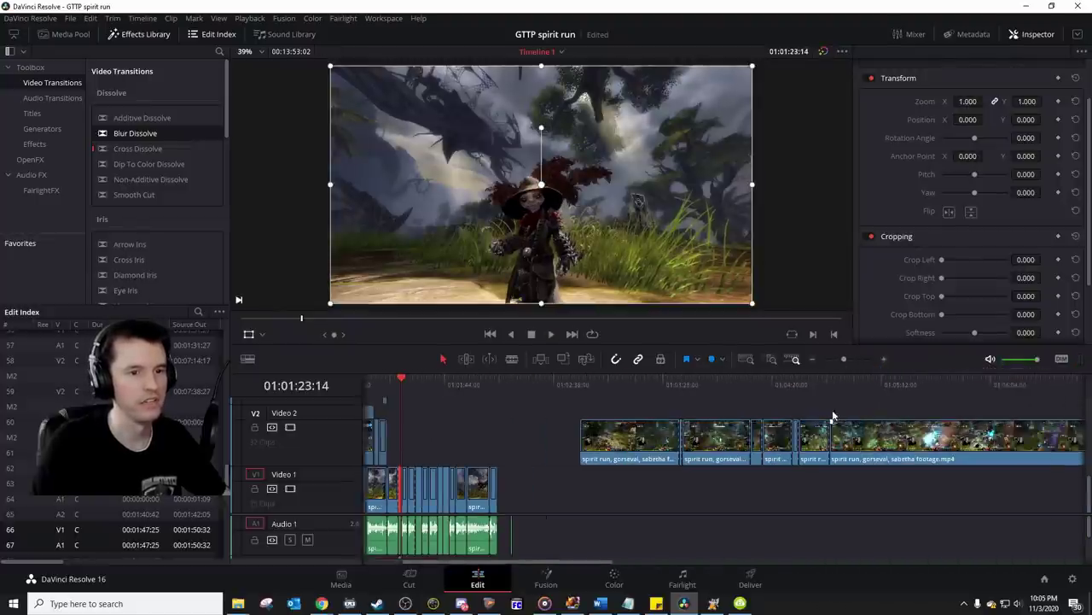
{"action": "scroll", "coordinate": [800, 396], "scroll_direction": "right", "scroll_amount": 12}
{"action": "left_click", "coordinate": [759, 398]}
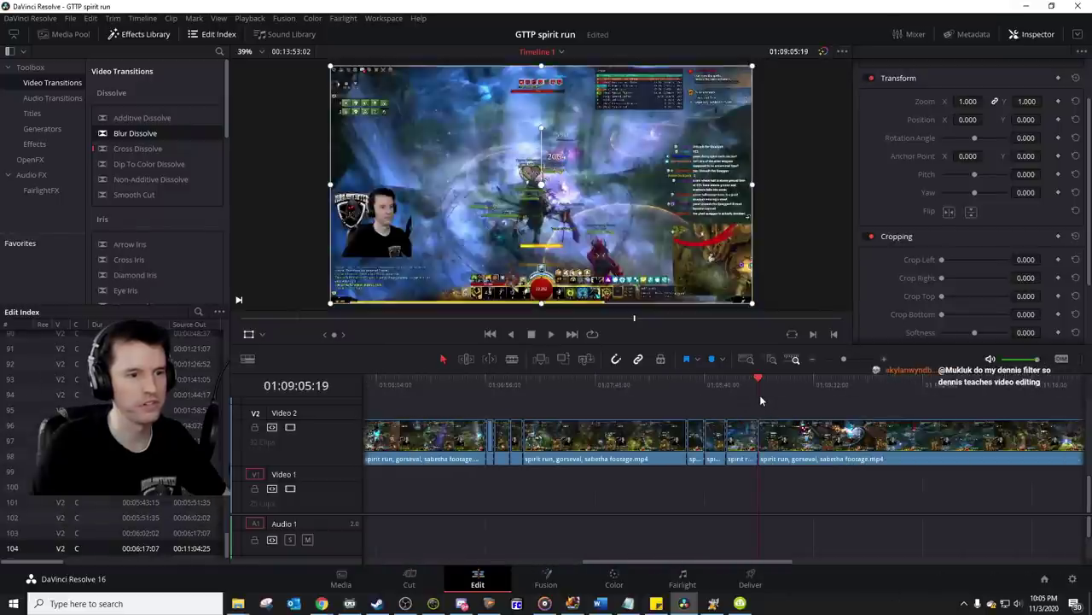
{"action": "key", "text": "space"}
{"action": "scroll", "coordinate": [774, 395], "scroll_direction": "right", "scroll_amount": 2}
{"action": "left_click", "coordinate": [795, 388]}
{"action": "scroll", "coordinate": [795, 391], "scroll_direction": "right", "scroll_amount": 1}
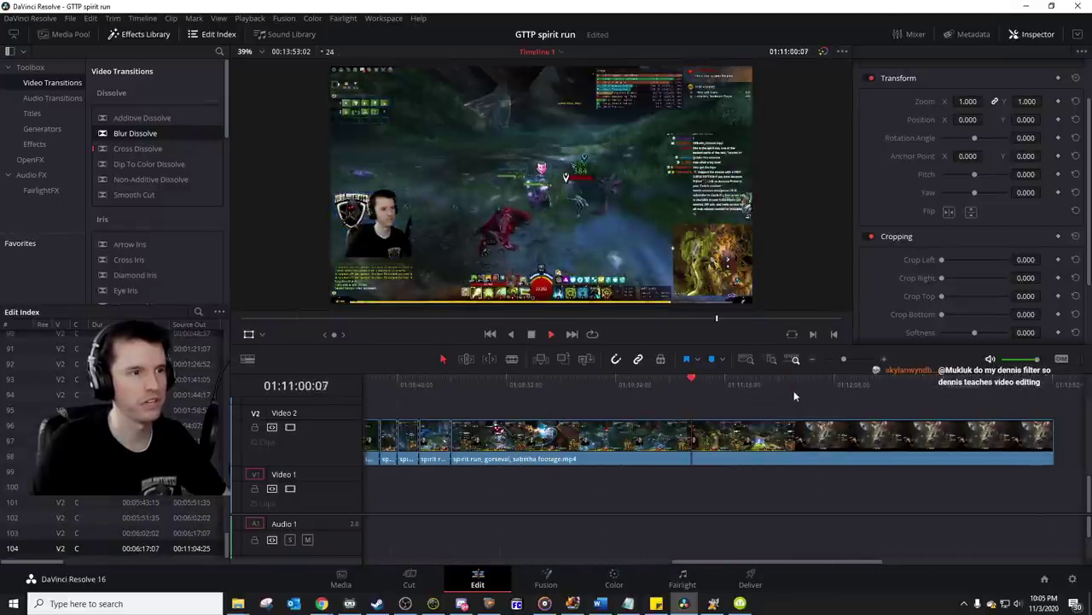
Step: Examine the last long Video 2 clip between about 01:11:14 and 01:11:26 for gameplay to match the narration
{"action": "scroll", "coordinate": [777, 390], "scroll_direction": "right", "scroll_amount": 2}
{"action": "left_click", "coordinate": [688, 386]}
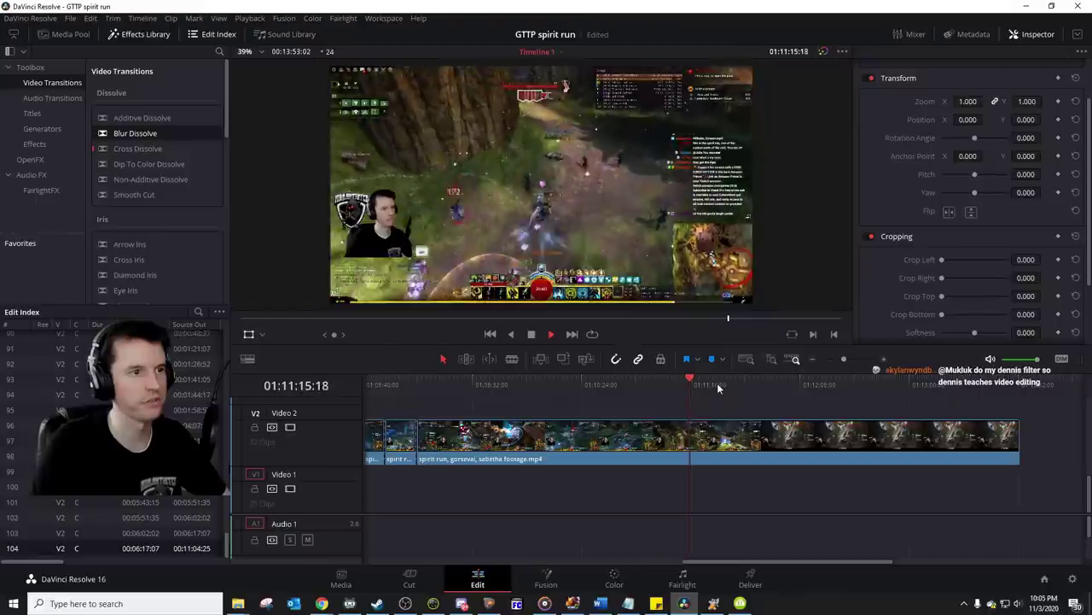
{"action": "left_click", "coordinate": [717, 385]}
{"action": "left_click", "coordinate": [707, 387]}
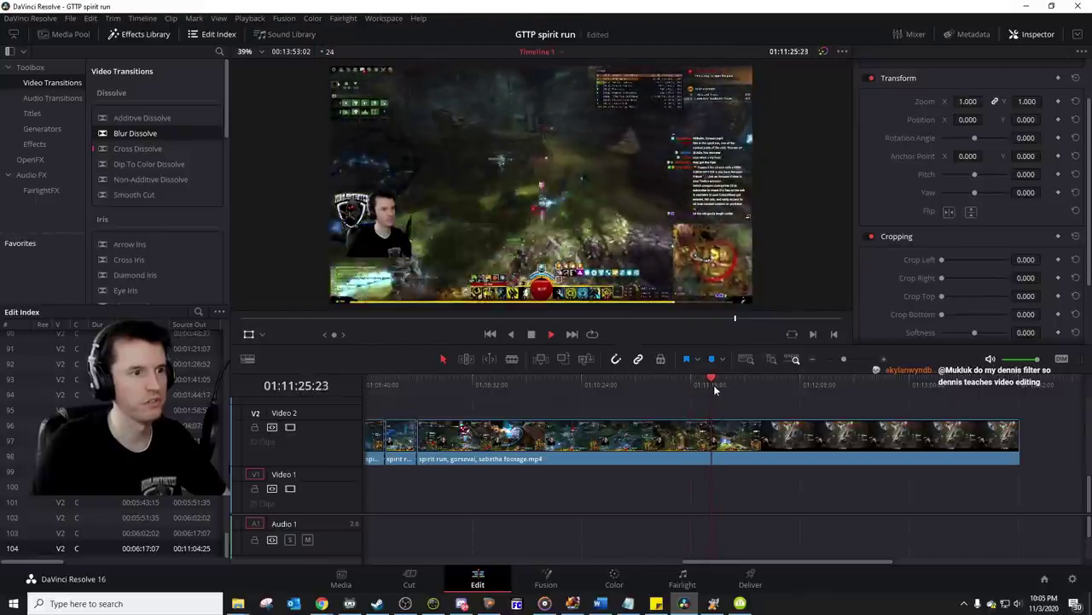
{"action": "left_click", "coordinate": [702, 384]}
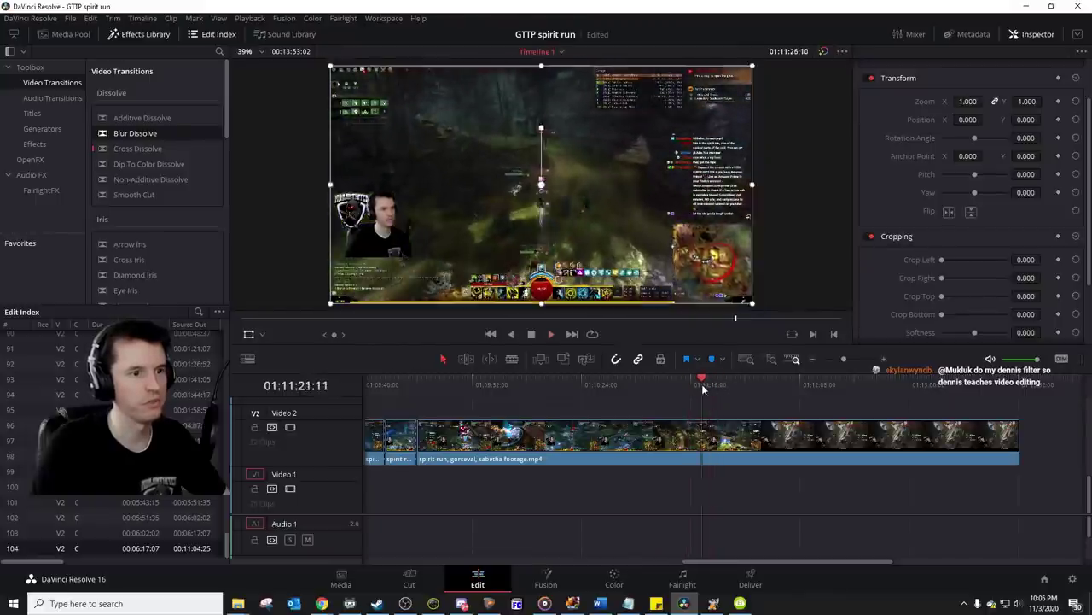
{"action": "left_click", "coordinate": [665, 384]}
{"action": "left_click", "coordinate": [682, 383]}
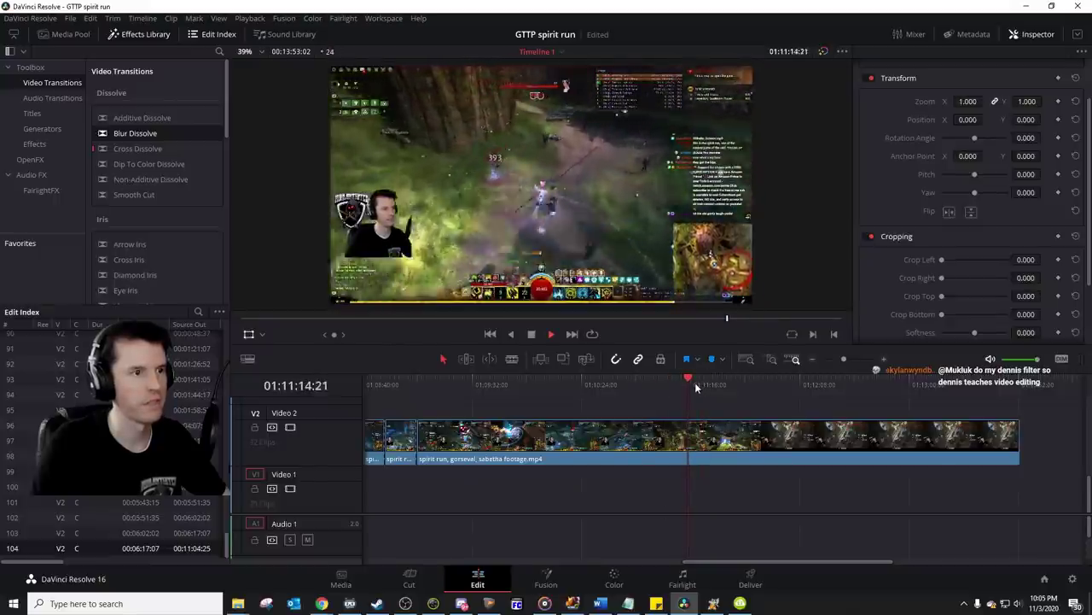
Step: Split the long gameplay footage clip on Video 2 at 01:11:14:21 and again at 01:11:22:20
{"action": "key", "text": "space"}
{"action": "left_click", "coordinate": [722, 435]}
{"action": "key", "text": "ctrl+b"}
{"action": "left_click", "coordinate": [705, 388]}
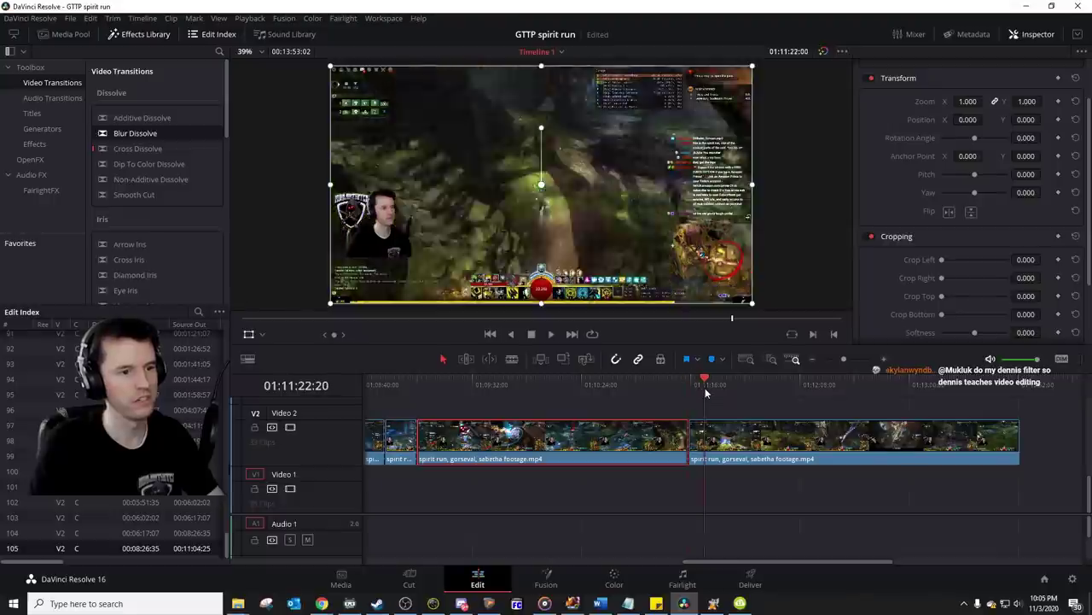
{"action": "key", "text": "ctrl+b"}
Step: Take the gameplay piece between the two splits and paste it on Video 2 at 01:01:23:14, above the raw footage
{"action": "left_click", "coordinate": [698, 438]}
{"action": "scroll", "coordinate": [683, 445], "scroll_direction": "left", "scroll_amount": 5}
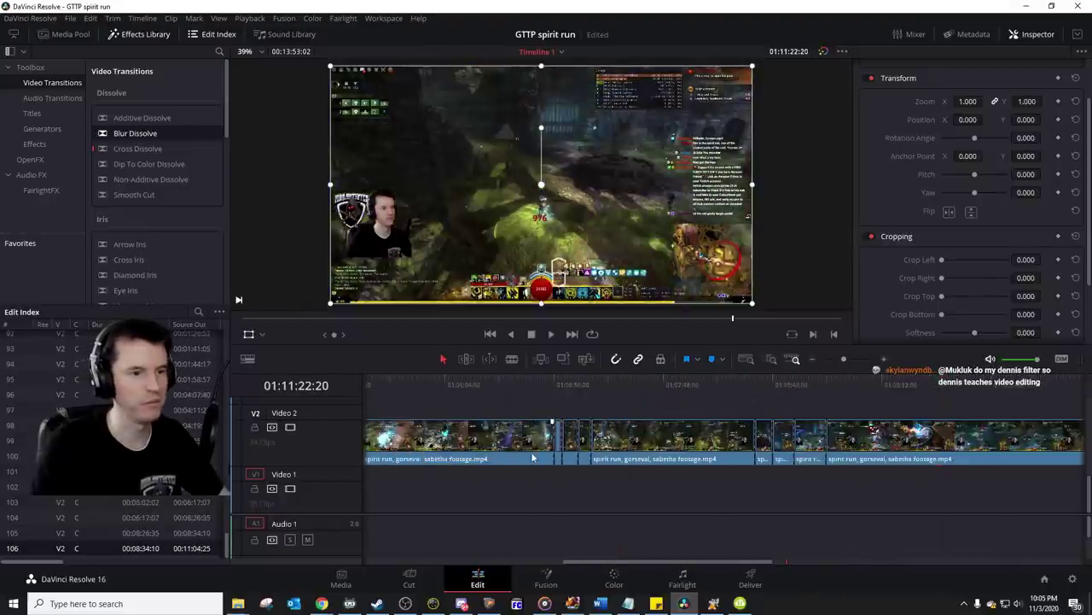
{"action": "scroll", "coordinate": [532, 453], "scroll_direction": "left", "scroll_amount": 6}
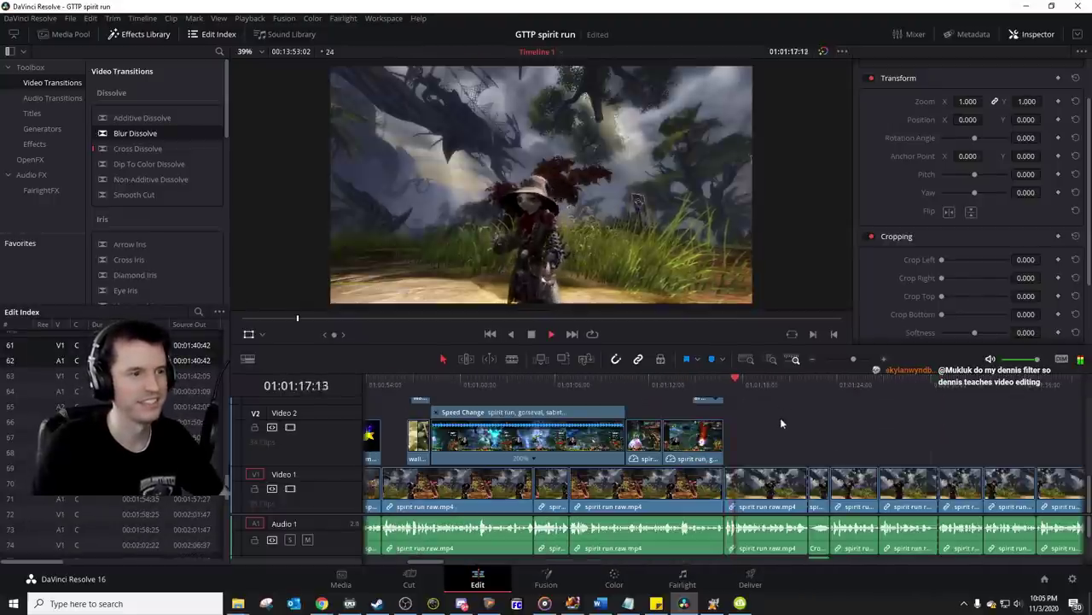
{"action": "scroll", "coordinate": [776, 422], "scroll_direction": "right", "scroll_amount": 5}
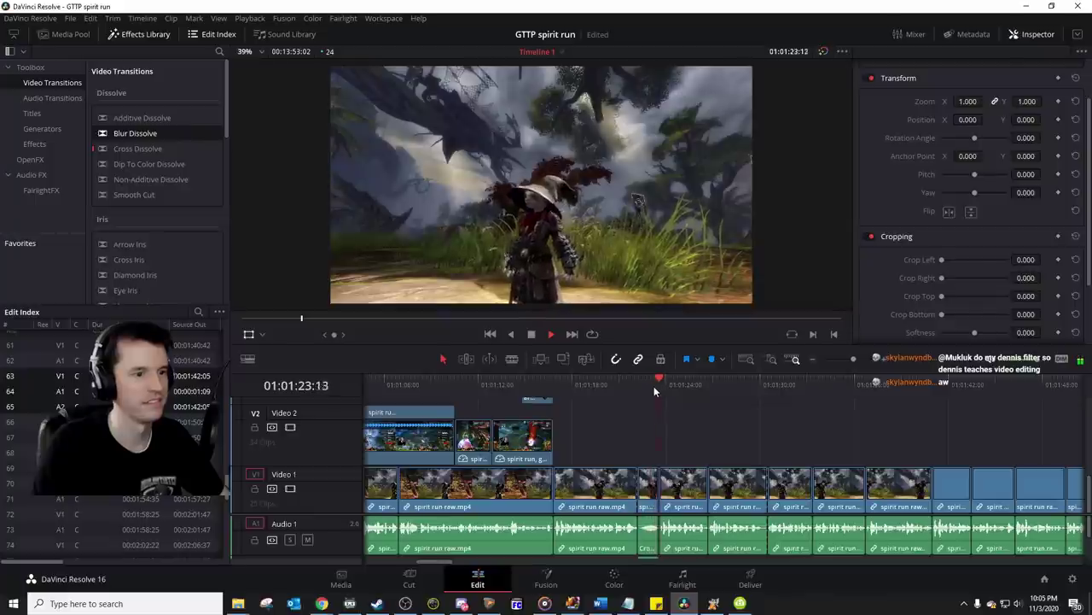
{"action": "key", "text": "space"}
{"action": "key", "text": "ctrl+v"}
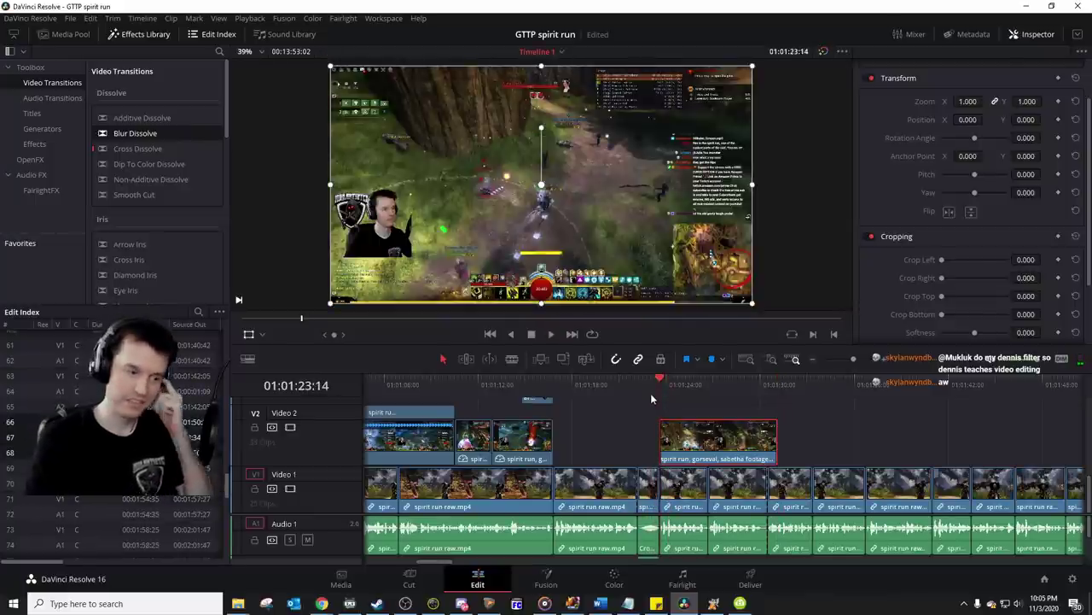
Step: Preview the pasted gameplay clip and extend its end to about 01:01:46
{"action": "key", "text": "space"}
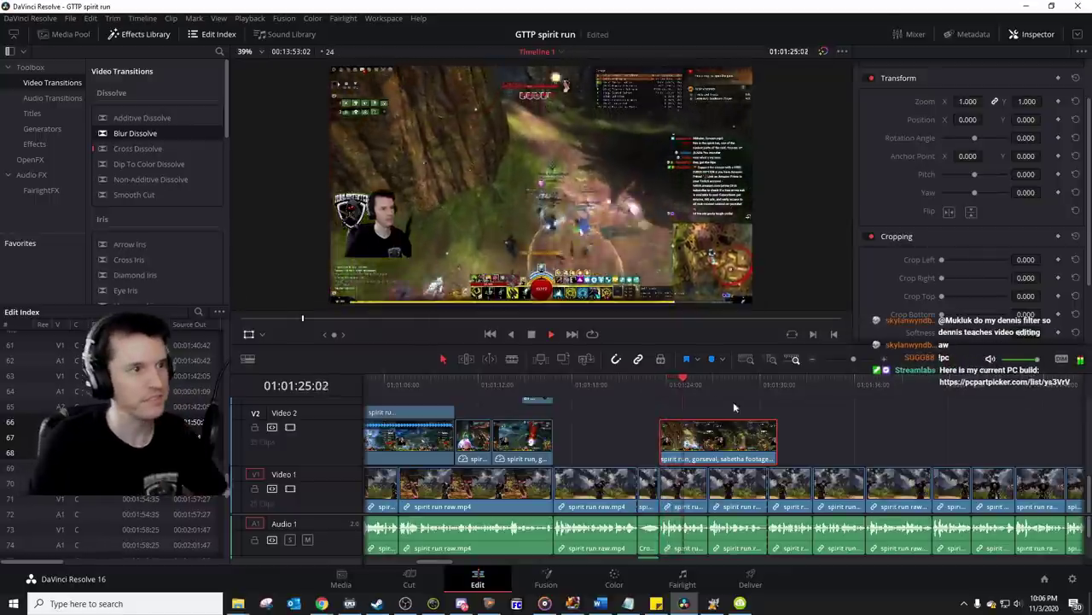
{"action": "key", "text": "space"}
{"action": "left_click", "coordinate": [777, 437]}
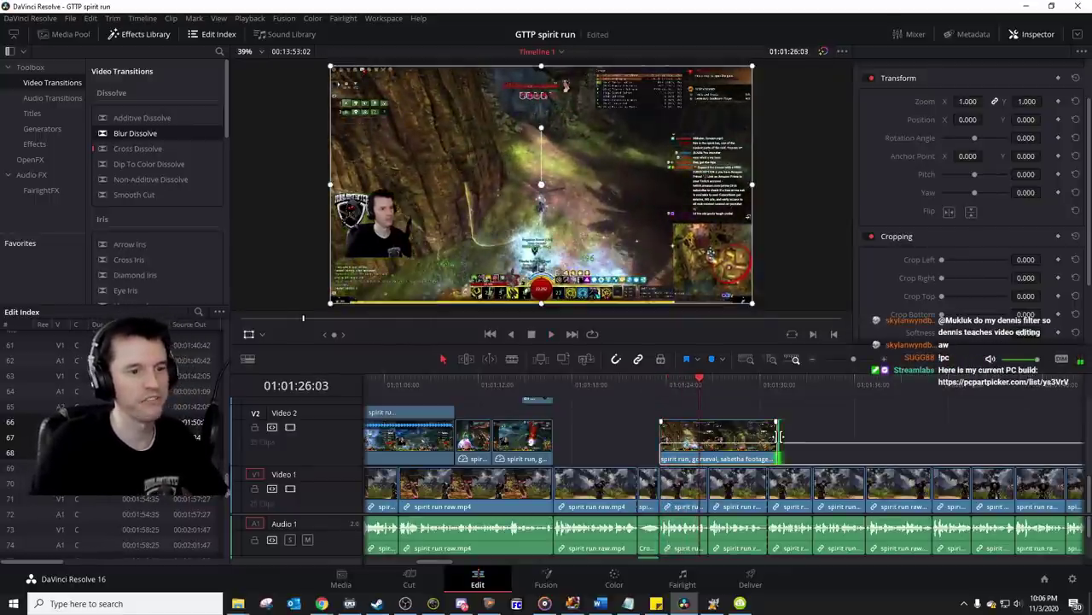
{"action": "left_click_drag", "start_coordinate": [778, 436], "coordinate": [1016, 437]}
{"action": "scroll", "coordinate": [926, 444], "scroll_direction": "right", "scroll_amount": 1}
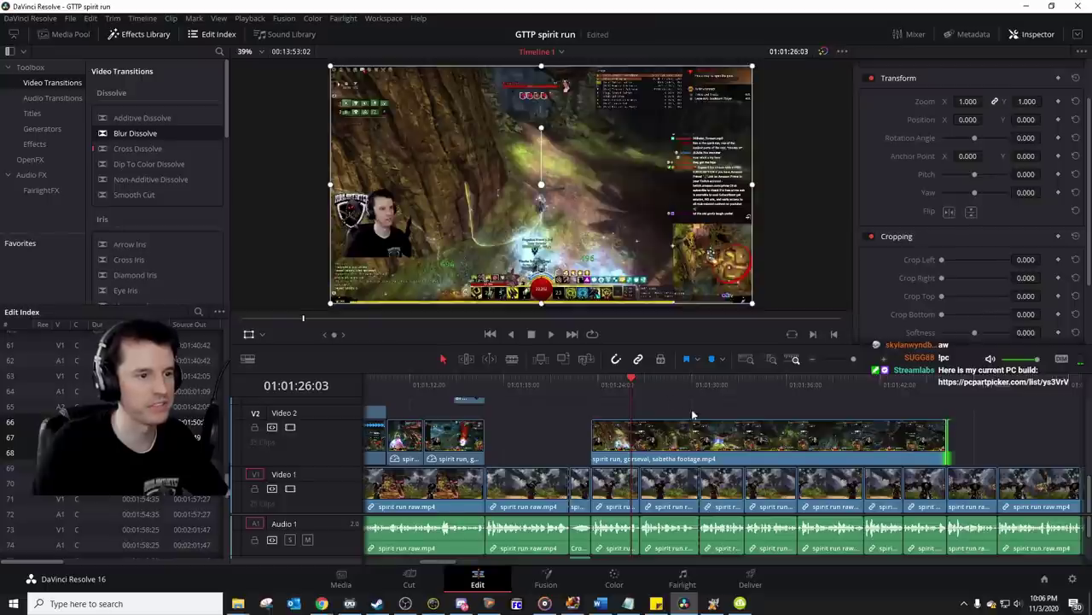
Step: Split the extended gameplay clip at 01:01:35:19 and trim the first part's start, leaving only a short piece before the cut
{"action": "left_click_drag", "start_coordinate": [691, 391], "coordinate": [783, 388]}
{"action": "left_click", "coordinate": [760, 440]}
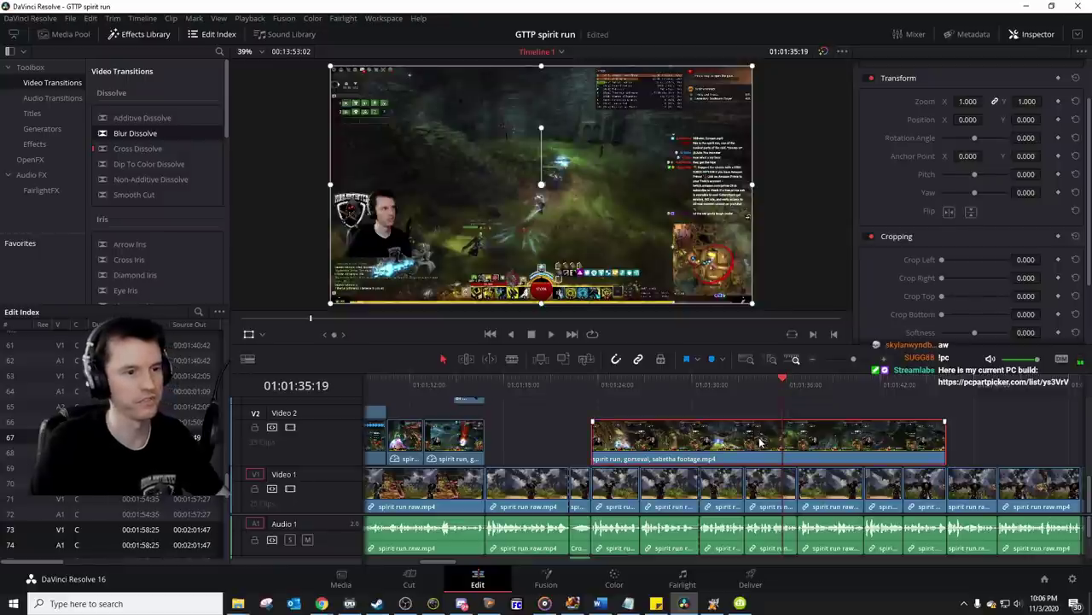
{"action": "key", "text": "ctrl+b"}
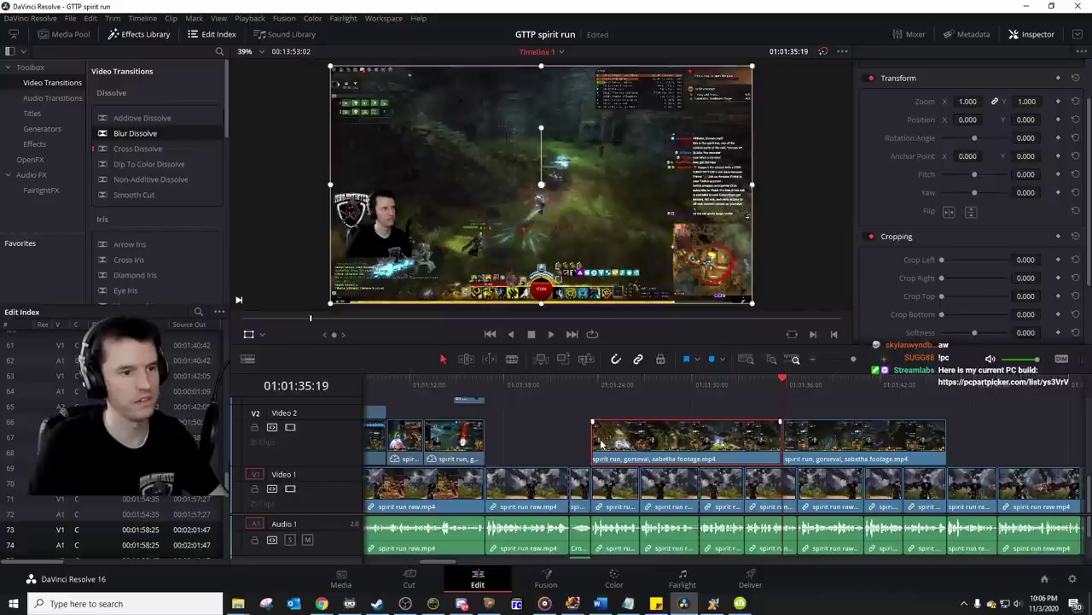
{"action": "left_click_drag", "start_coordinate": [593, 438], "coordinate": [762, 438]}
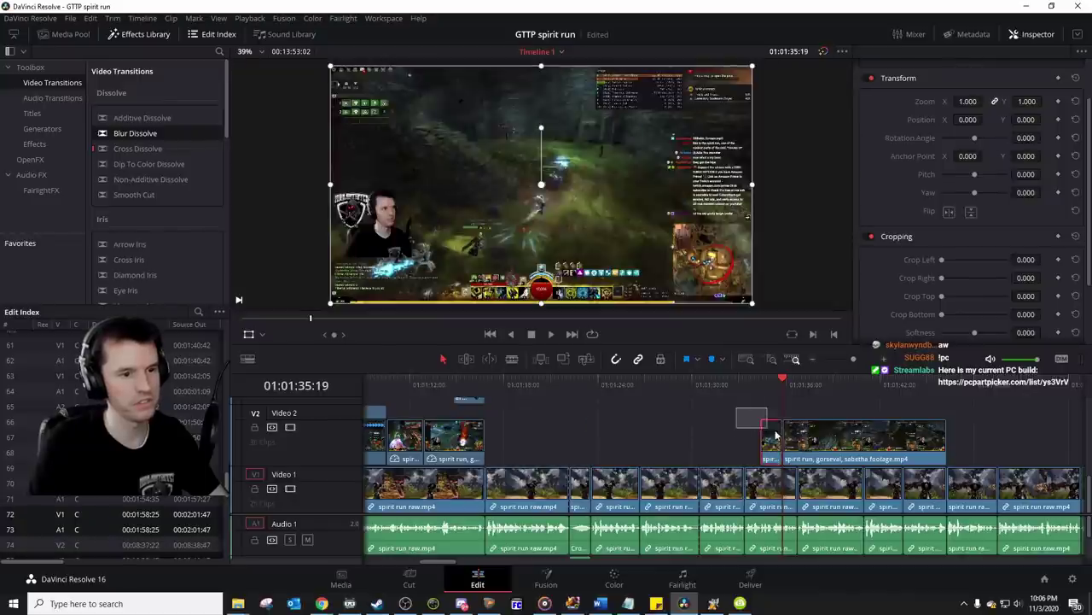
Step: Move both gameplay pieces together earlier on Video 2 so the short one starts at about 01:01:20:19, and check the timing in playback
{"action": "left_click", "coordinate": [832, 439], "text": "ctrl"}
{"action": "left_click_drag", "start_coordinate": [832, 440], "coordinate": [617, 434]}
{"action": "left_click", "coordinate": [528, 386]}
{"action": "key", "text": "space"}
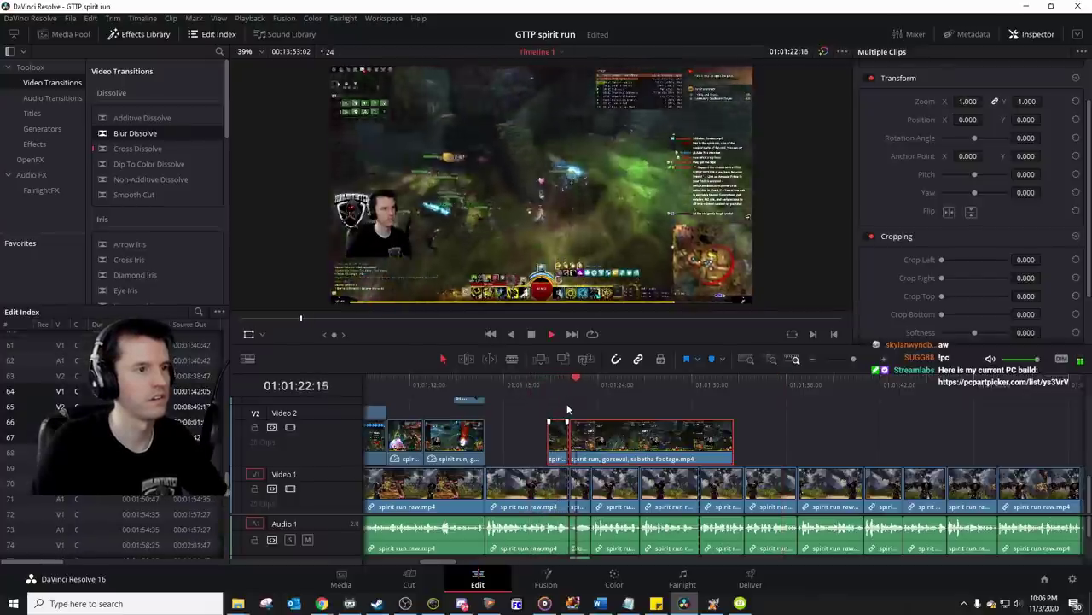
{"action": "key", "text": "space"}
{"action": "left_click", "coordinate": [548, 387]}
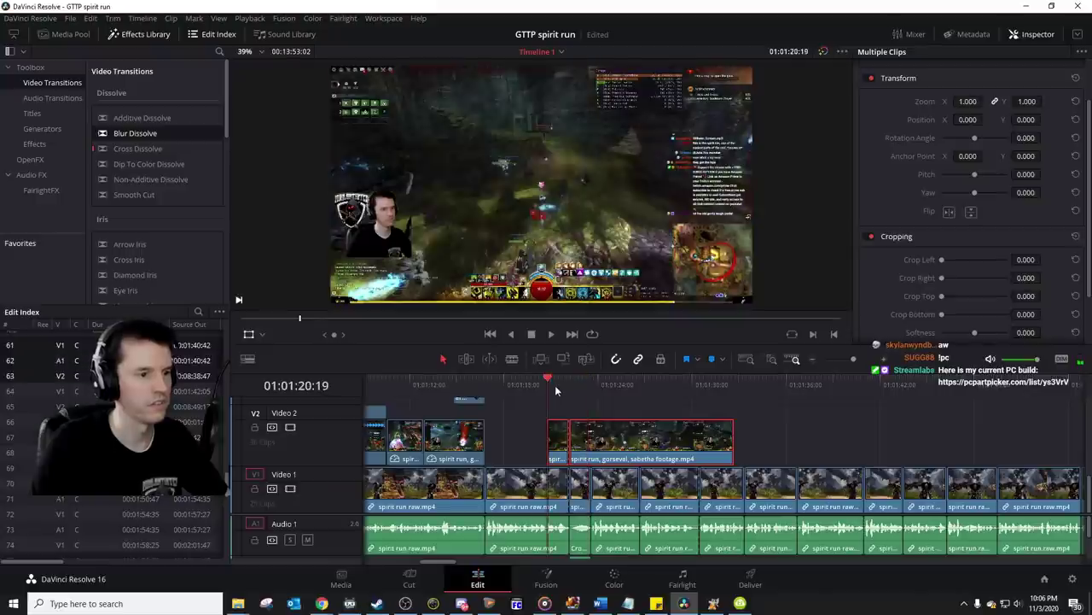
Step: Set the short first gameplay piece to 200% speed and close the gap before the following clip
{"action": "left_click", "coordinate": [559, 440]}
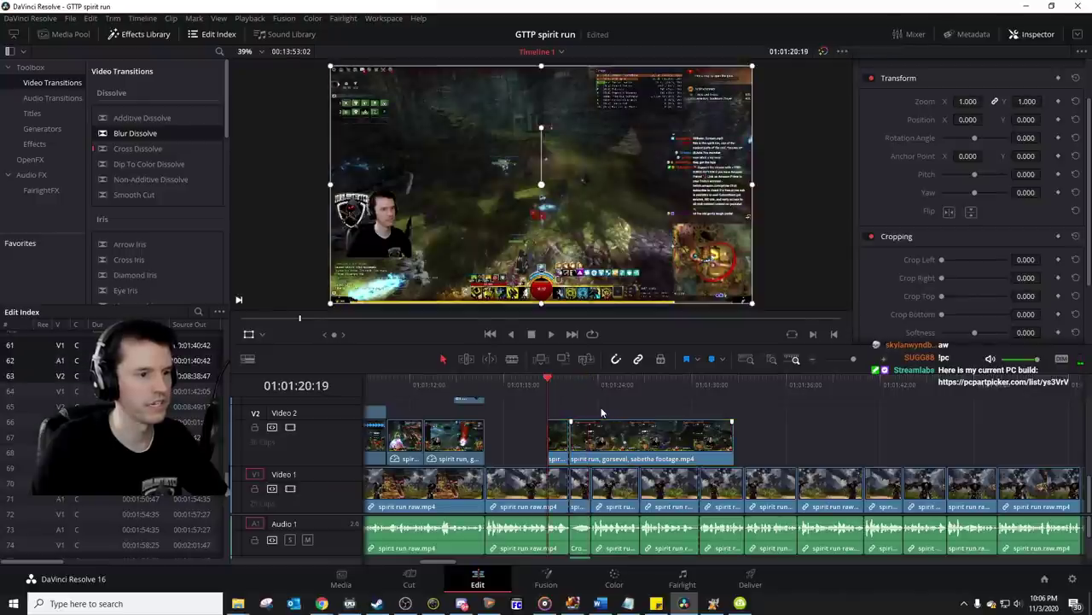
{"action": "left_click", "coordinate": [559, 441]}
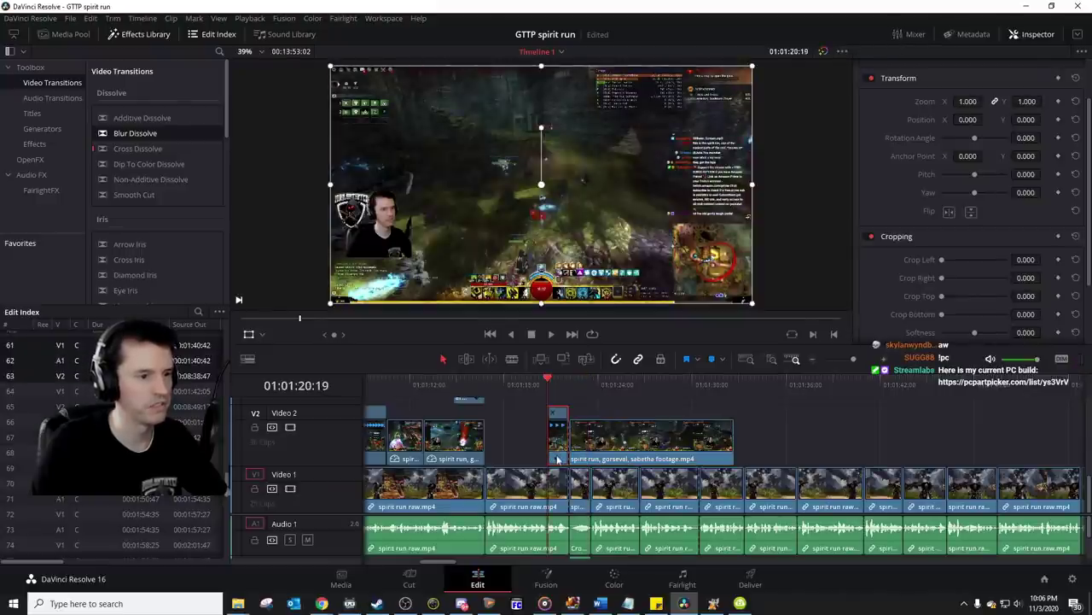
{"action": "left_click", "coordinate": [558, 459]}
{"action": "mouse_move", "coordinate": [583, 502]}
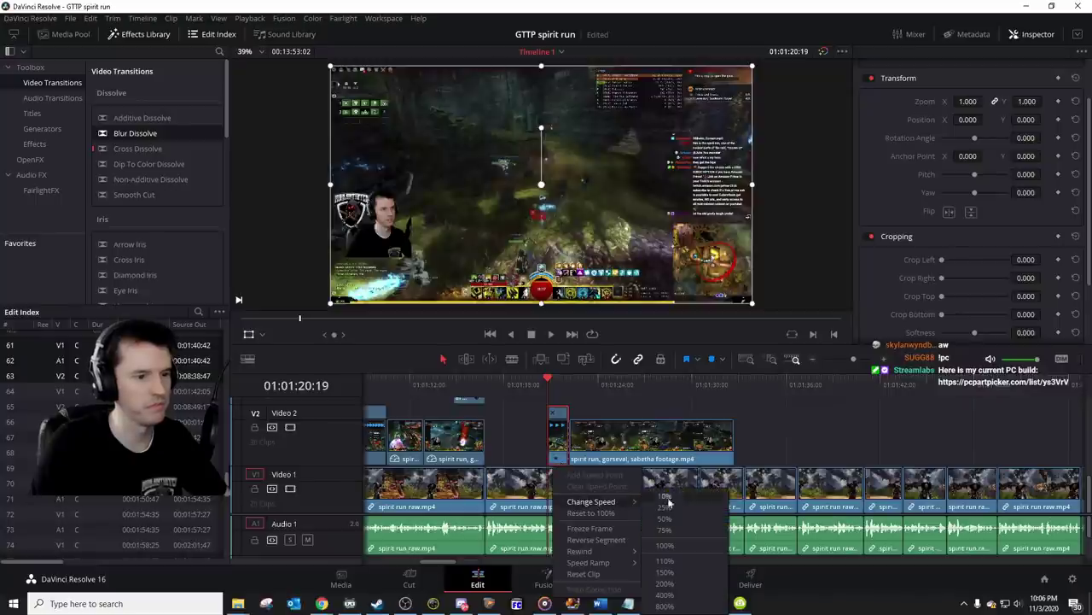
{"action": "left_click", "coordinate": [671, 587]}
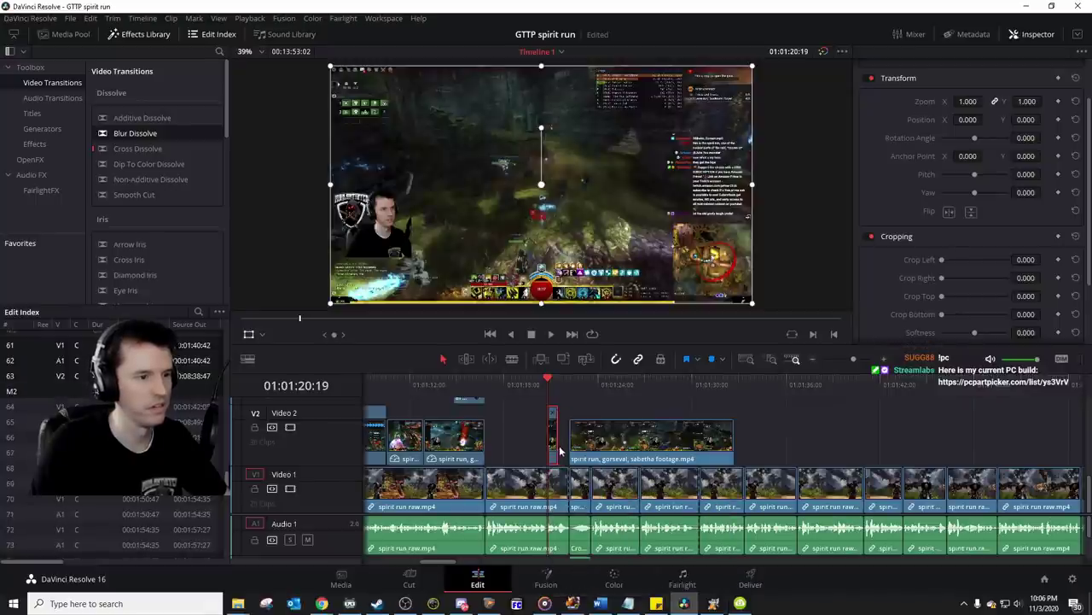
{"action": "mouse_move", "coordinate": [554, 451]}
{"action": "left_mouse_down"}
{"action": "mouse_move", "coordinate": [564, 451]}
{"action": "mouse_move", "coordinate": [547, 452]}
{"action": "left_mouse_up"}
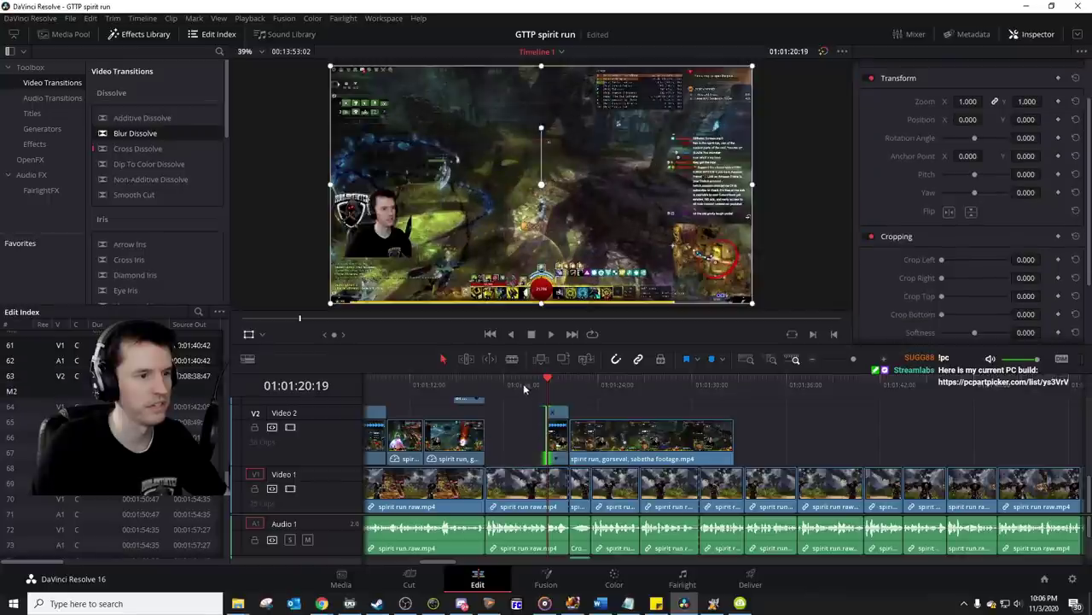
Step: Extend the start of the 200% speed clip back to the end of the preceding clip on Video 2 and preview it
{"action": "left_click", "coordinate": [525, 386]}
{"action": "key", "text": "space"}
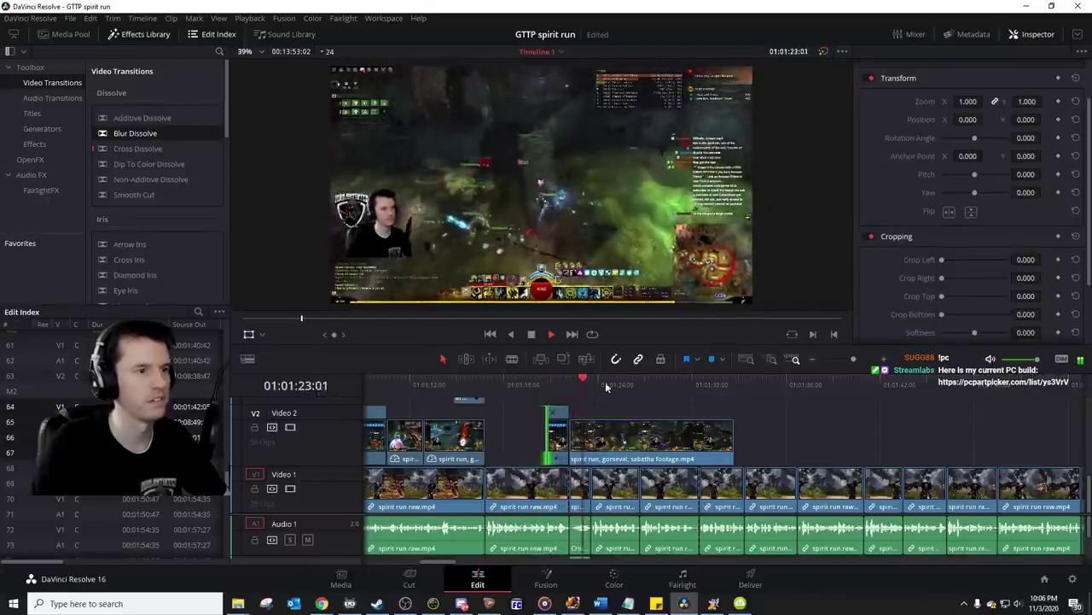
{"action": "left_click", "coordinate": [548, 388]}
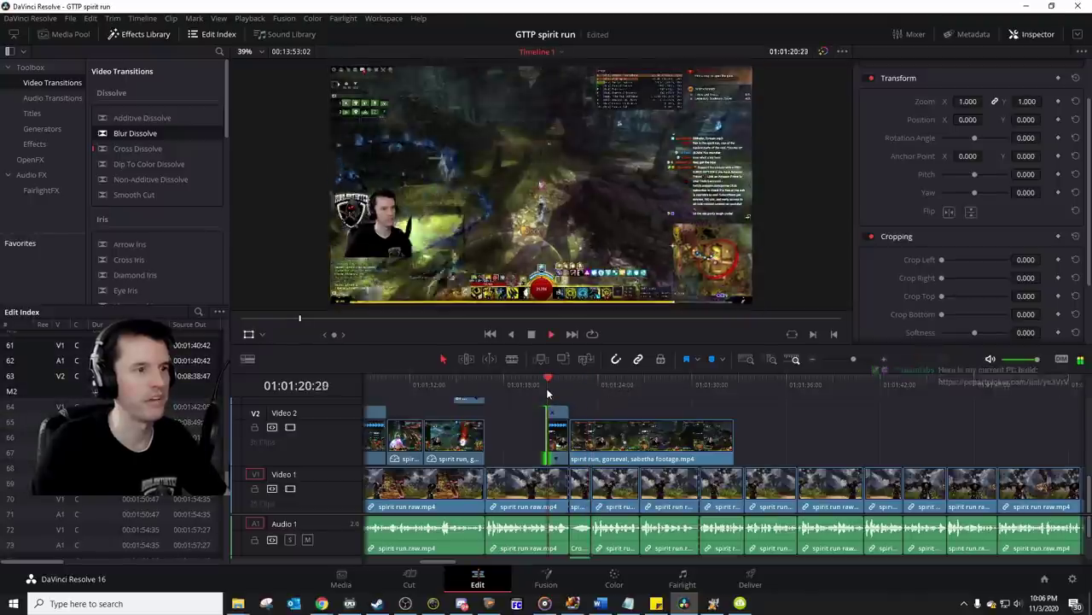
{"action": "key", "text": "space"}
{"action": "left_click_drag", "start_coordinate": [547, 426], "coordinate": [485, 412]}
{"action": "left_click", "coordinate": [493, 383]}
{"action": "key", "text": "space"}
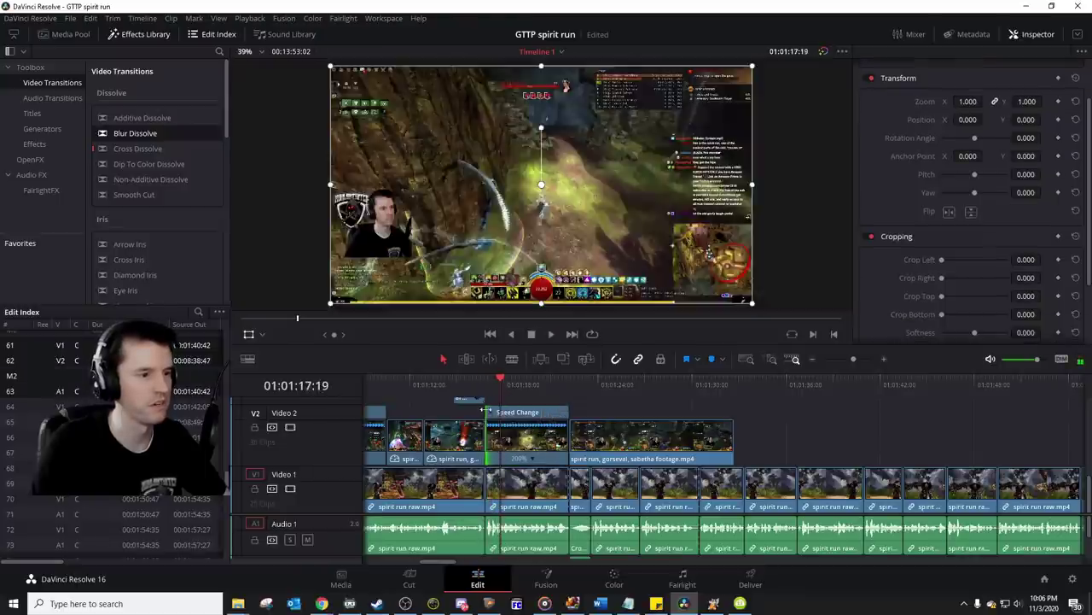
Step: Play through to the spot needing a pointer and duplicate the Video 3 arrow clip to 01:01:23:21
{"action": "left_click", "coordinate": [490, 382]}
{"action": "key", "text": "space"}
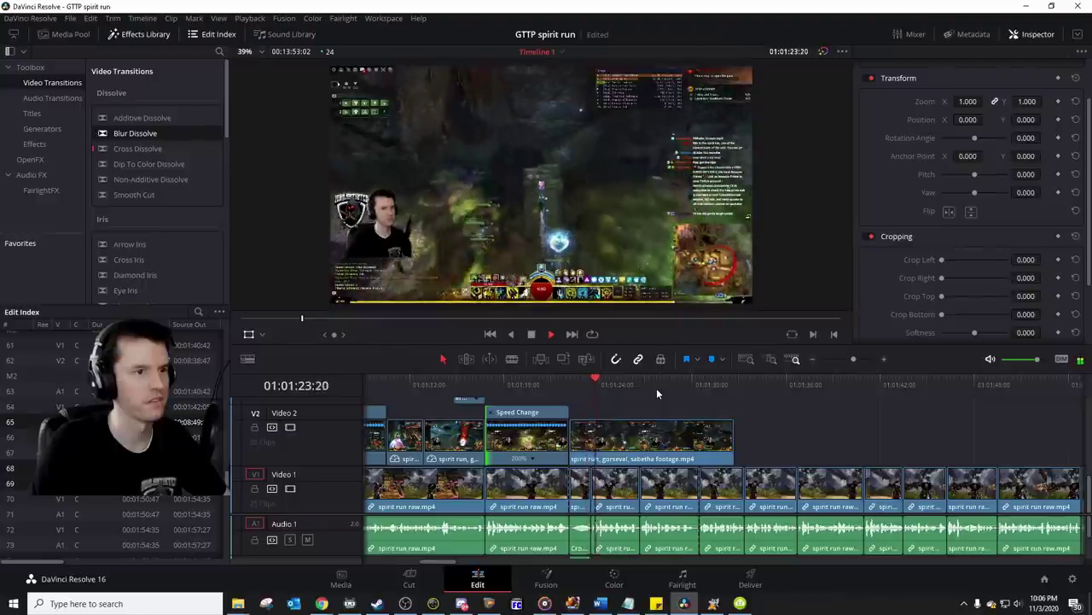
{"action": "key", "text": "space"}
{"action": "left_click", "coordinate": [594, 385]}
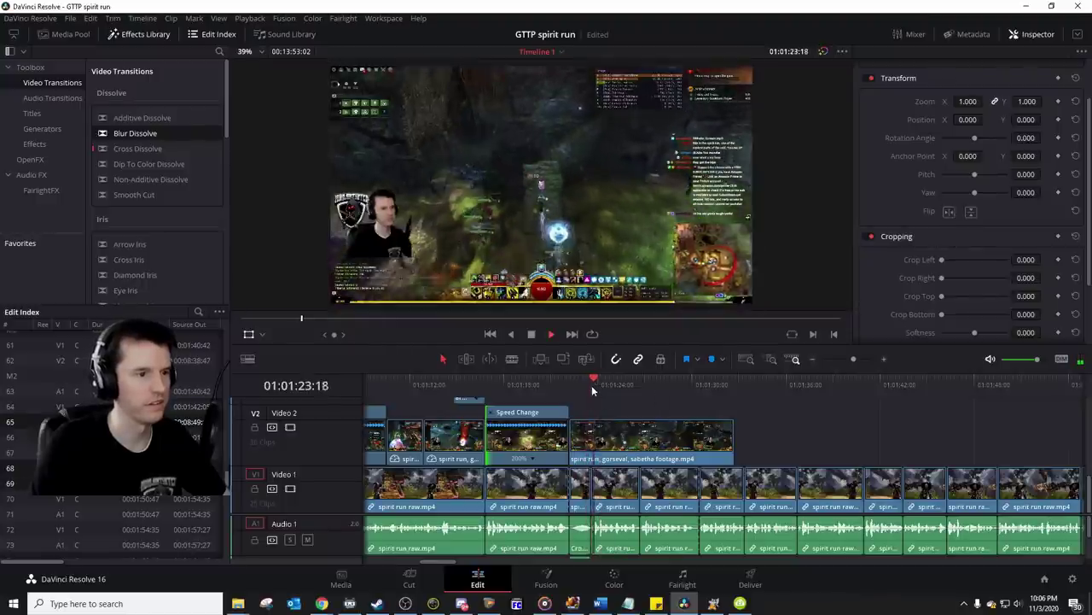
{"action": "key", "text": "space"}
{"action": "scroll", "coordinate": [1089, 498], "scroll_direction": "up", "scroll_amount": 2}
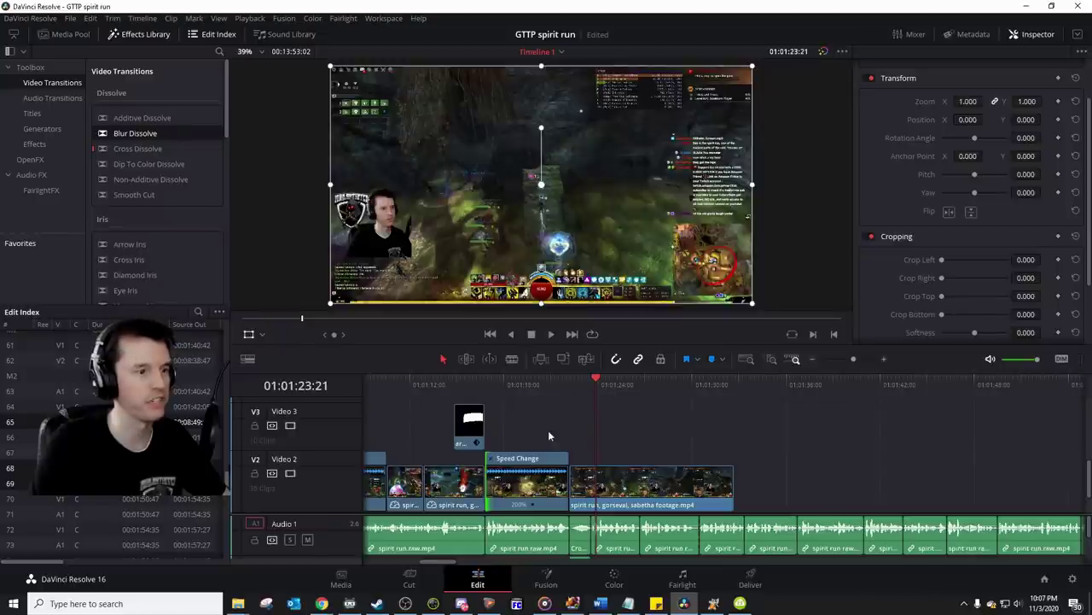
{"action": "left_click_drag", "start_coordinate": [472, 427], "coordinate": [615, 420], "text": "alt"}
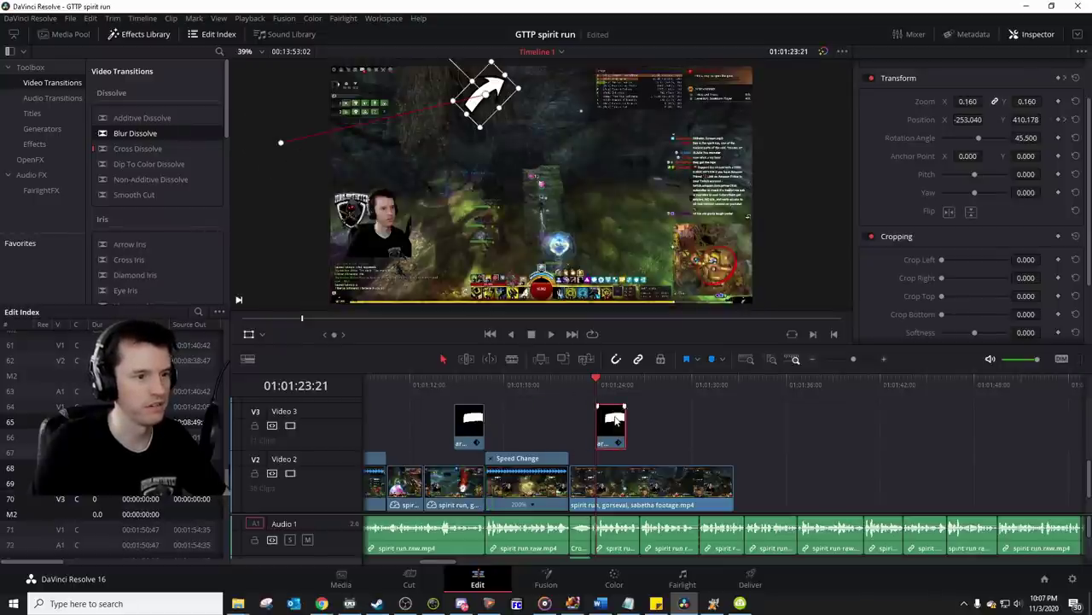
Step: Reset the duplicated arrow's position and rotation, then place it at about X 380.360, Y 51.781
{"action": "key", "text": "space"}
{"action": "key", "text": "space"}
{"action": "left_click", "coordinate": [596, 389]}
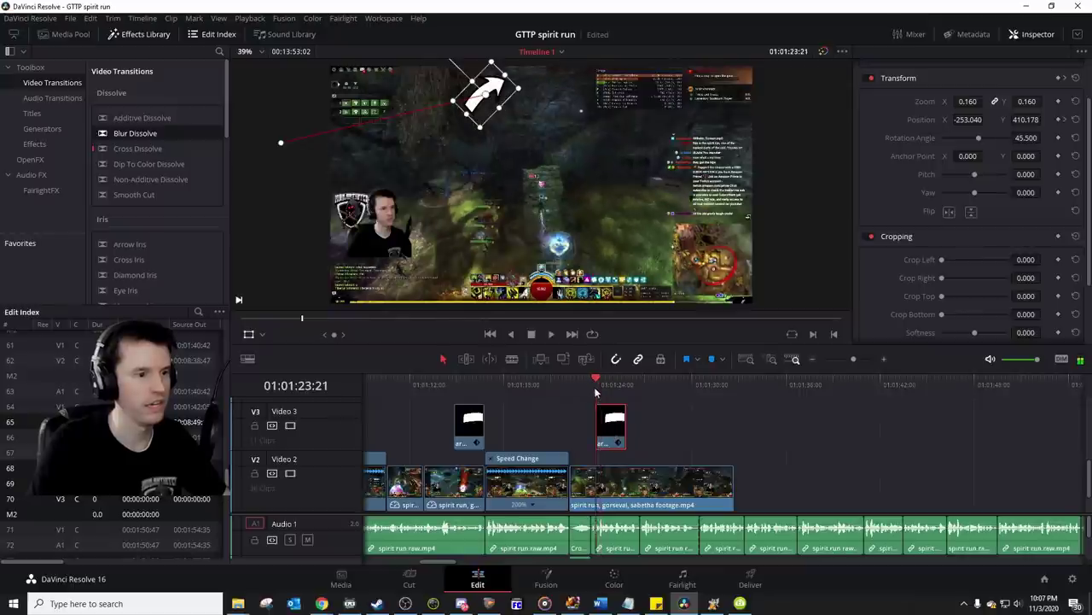
{"action": "left_click", "coordinate": [1076, 123]}
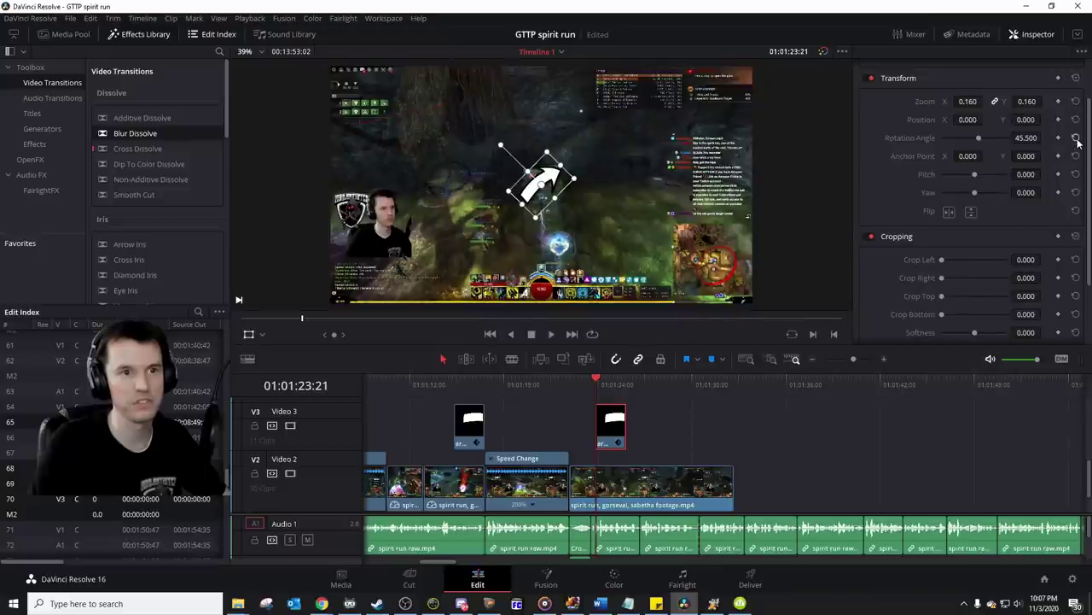
{"action": "left_click", "coordinate": [1076, 138]}
{"action": "left_click_drag", "start_coordinate": [566, 185], "coordinate": [646, 171]}
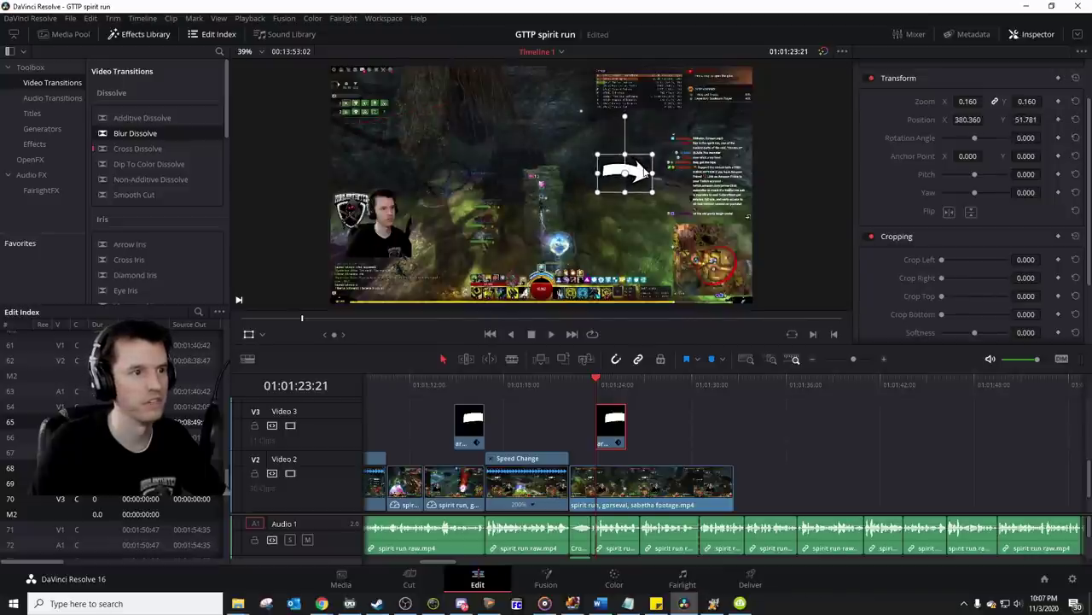
Step: Play back the arrow section and extend the duplicated arrow clip's end to 01:01:26:05
{"action": "key", "text": "space"}
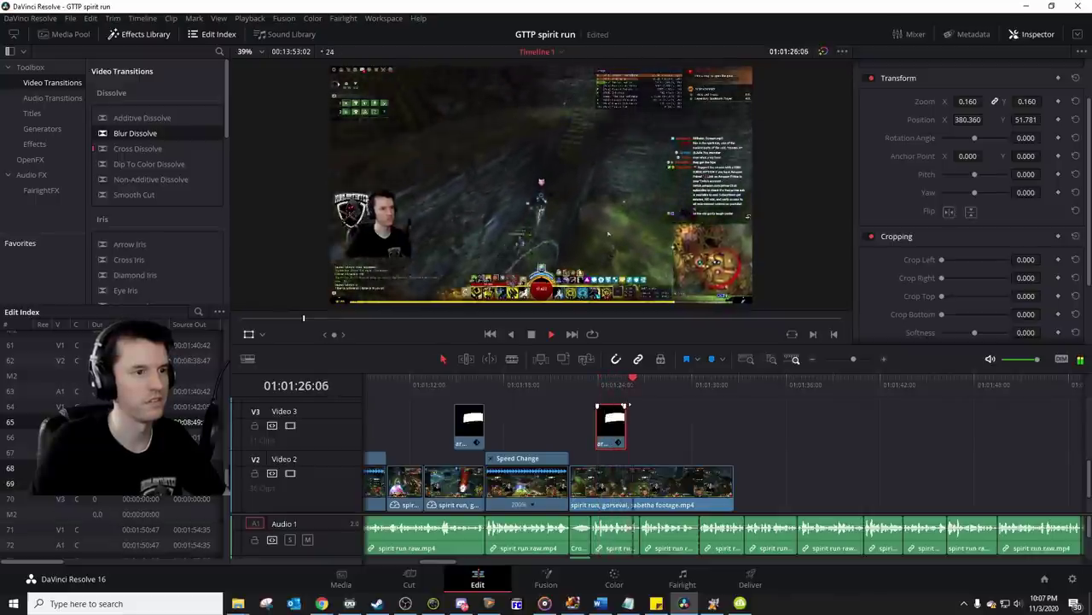
{"action": "key", "text": "space"}
{"action": "left_click", "coordinate": [598, 387]}
{"action": "key", "text": "space"}
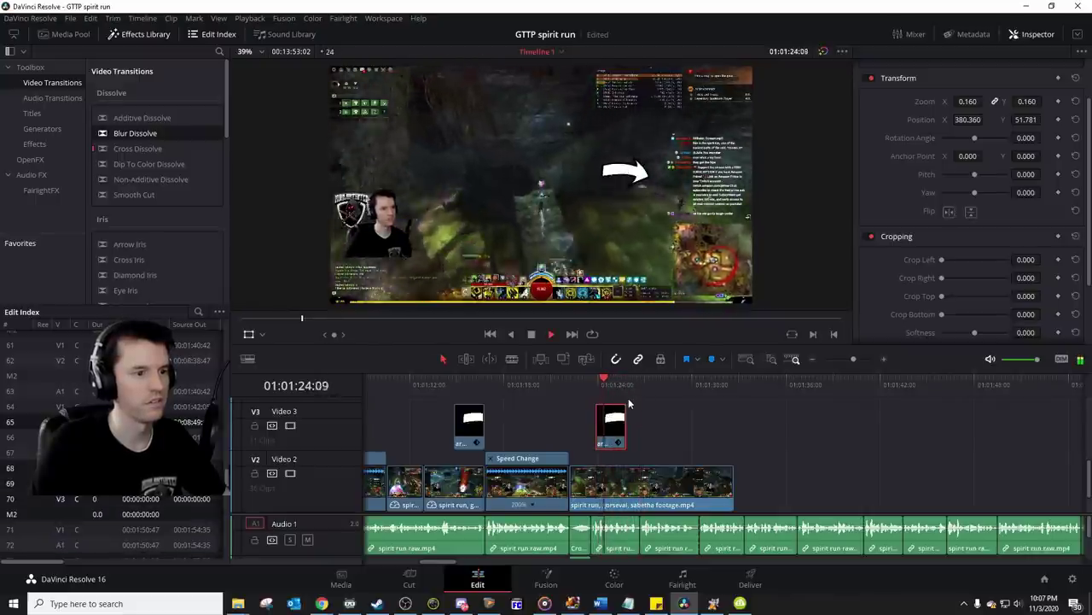
{"action": "key", "text": "space"}
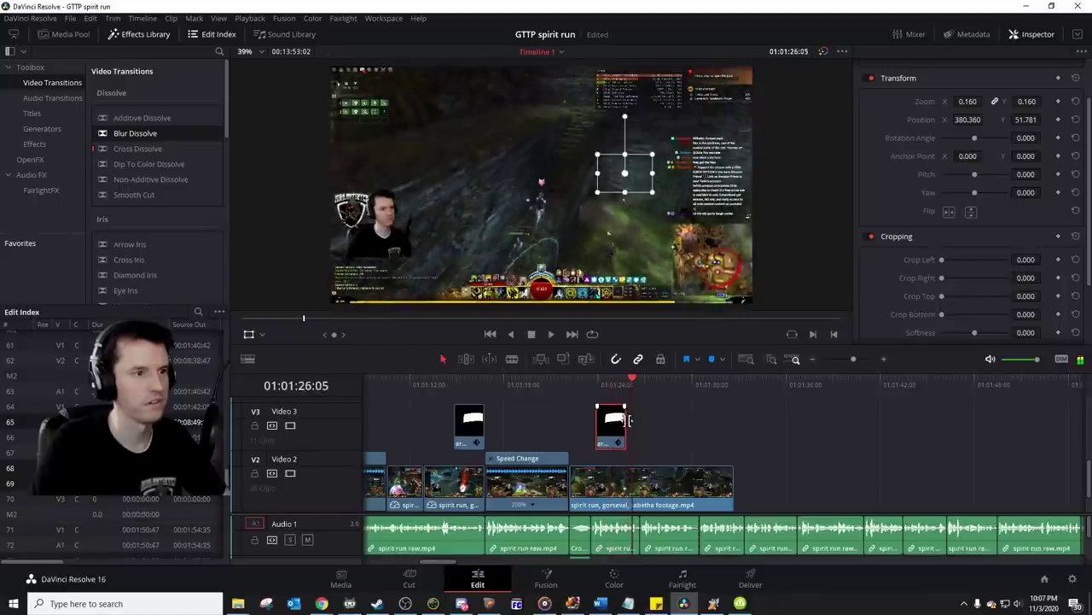
{"action": "left_click_drag", "start_coordinate": [629, 425], "coordinate": [633, 424]}
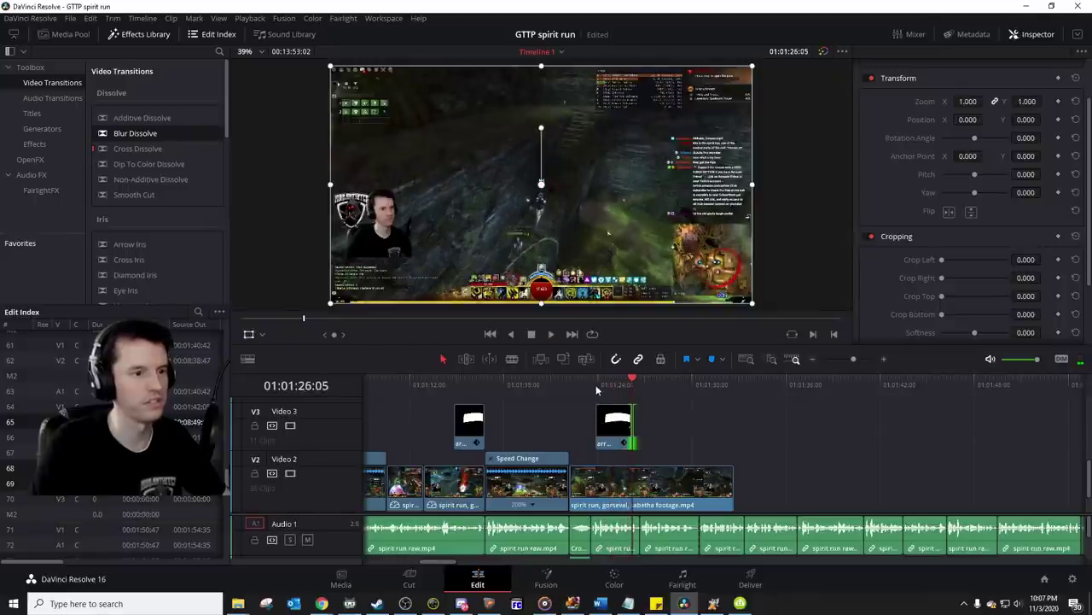
Step: Shift the arrow's anchor point to about Y 44.014 and add a position keyframe at the clip's start, 01:01:23:21
{"action": "left_click", "coordinate": [596, 386]}
{"action": "left_click", "coordinate": [609, 431]}
{"action": "left_click_drag", "start_coordinate": [625, 173], "coordinate": [626, 171]}
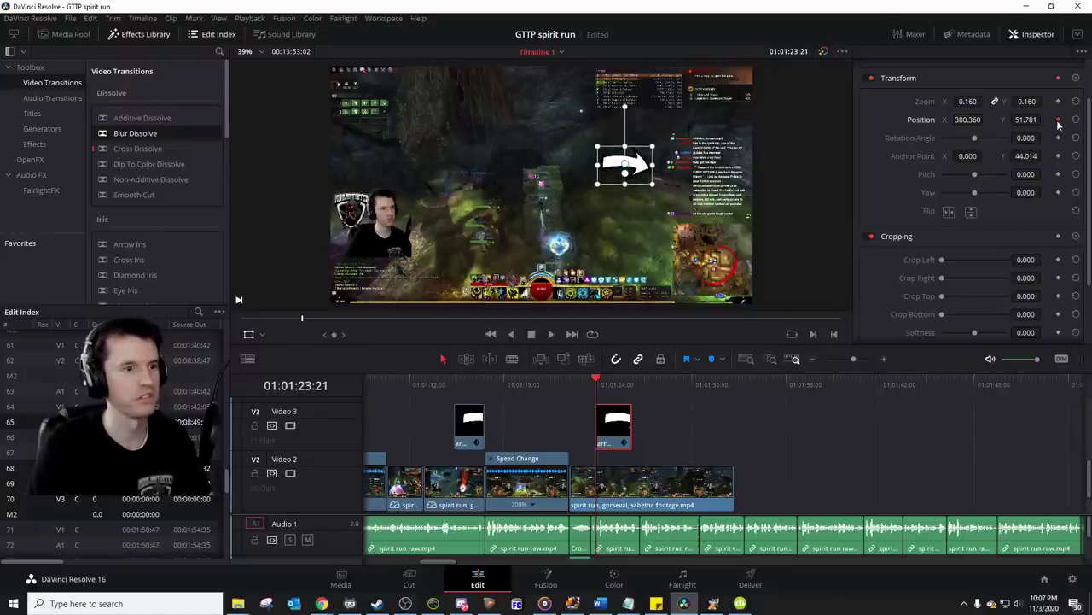
Step: At 01:01:23:23, move the arrow to about X 391.244, Y 76.192 and compare the neighbouring frames
{"action": "key", "text": "Right"}
{"action": "key", "text": "Right"}
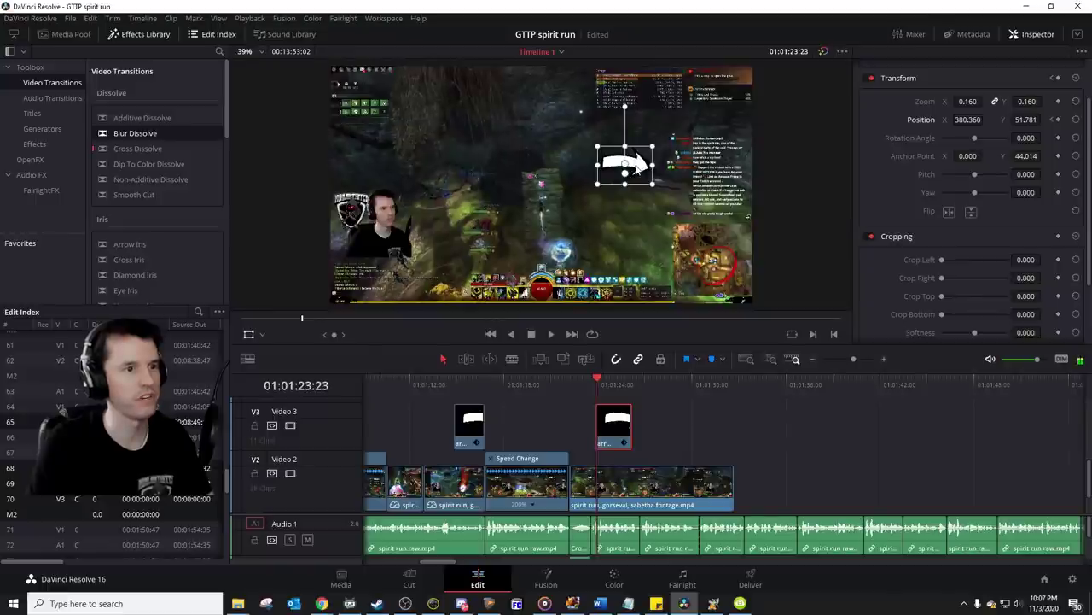
{"action": "mouse_move", "coordinate": [635, 167]}
{"action": "left_mouse_down"}
{"action": "mouse_move", "coordinate": [626, 177]}
{"action": "mouse_move", "coordinate": [637, 170]}
{"action": "left_mouse_up"}
{"action": "key", "text": "Right"}
{"action": "key", "text": "Left"}
{"action": "key", "text": "Right"}
{"action": "key", "text": "Left"}
{"action": "key", "text": "Right"}
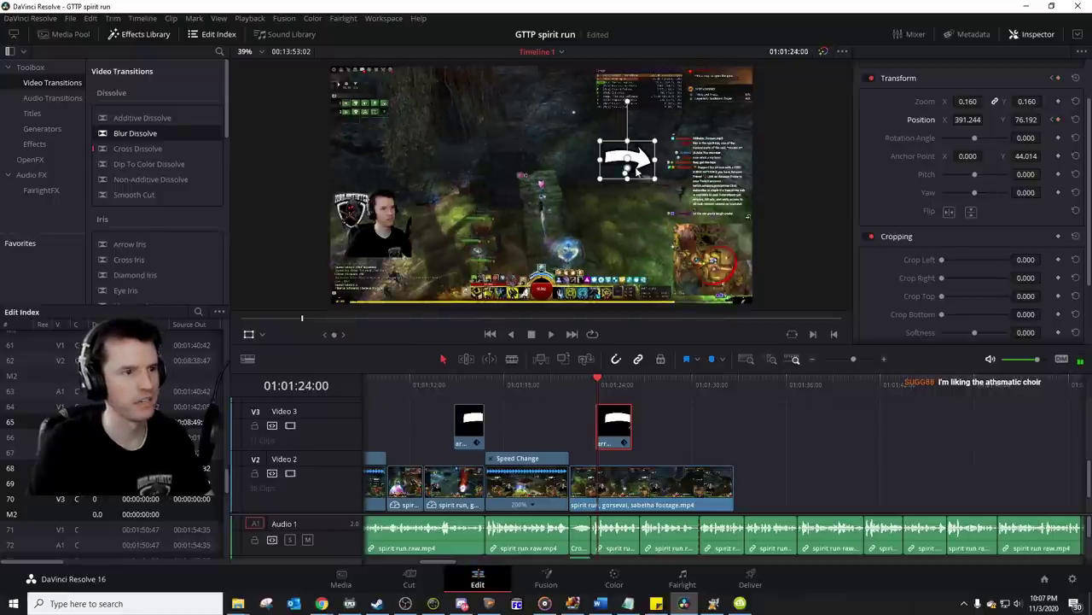
{"action": "key", "text": "Left"}
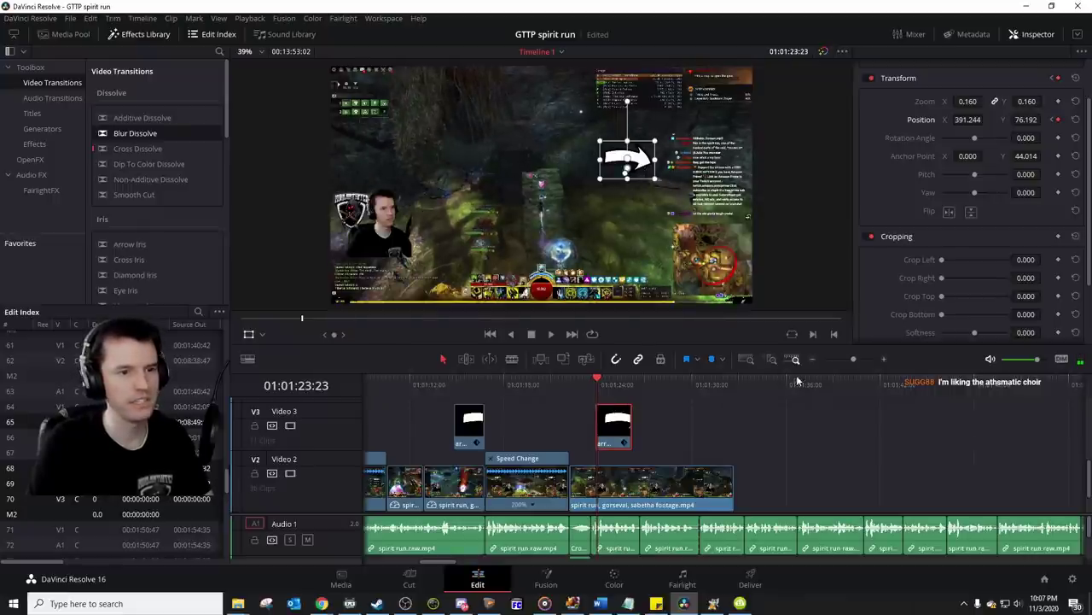
Step: Reposition the arrow to about X 427.469, Y 120.205 at 01:01:23:23 and save the project
{"action": "left_click", "coordinate": [886, 359]}
{"action": "left_click", "coordinate": [886, 358]}
{"action": "left_click", "coordinate": [887, 358]}
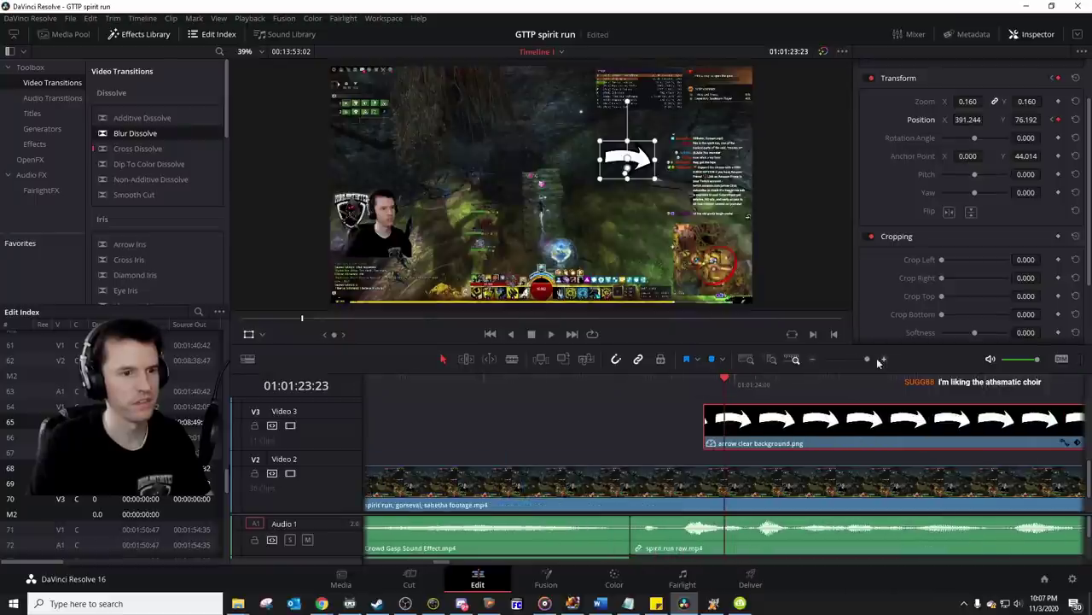
{"action": "key", "text": "Right"}
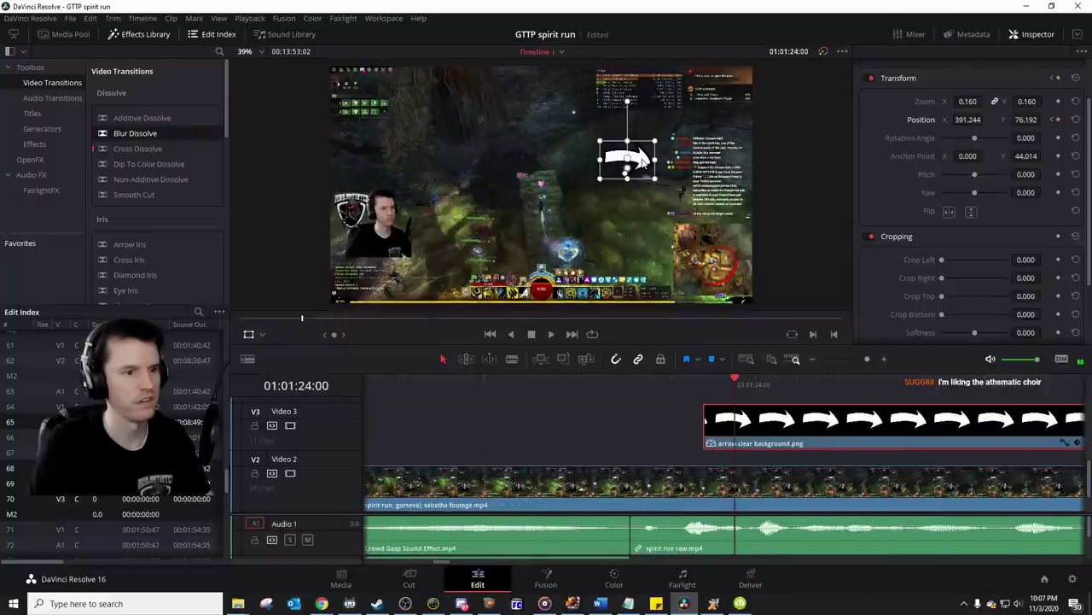
{"action": "key", "text": "Left"}
{"action": "left_click_drag", "start_coordinate": [628, 170], "coordinate": [636, 162]}
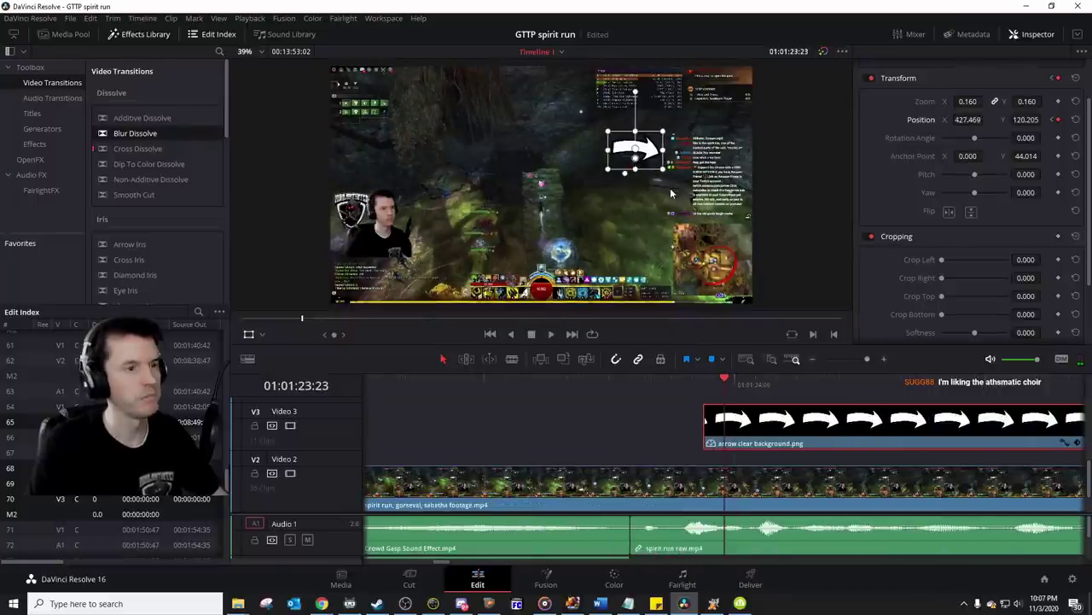
{"action": "key", "text": "ctrl+s"}
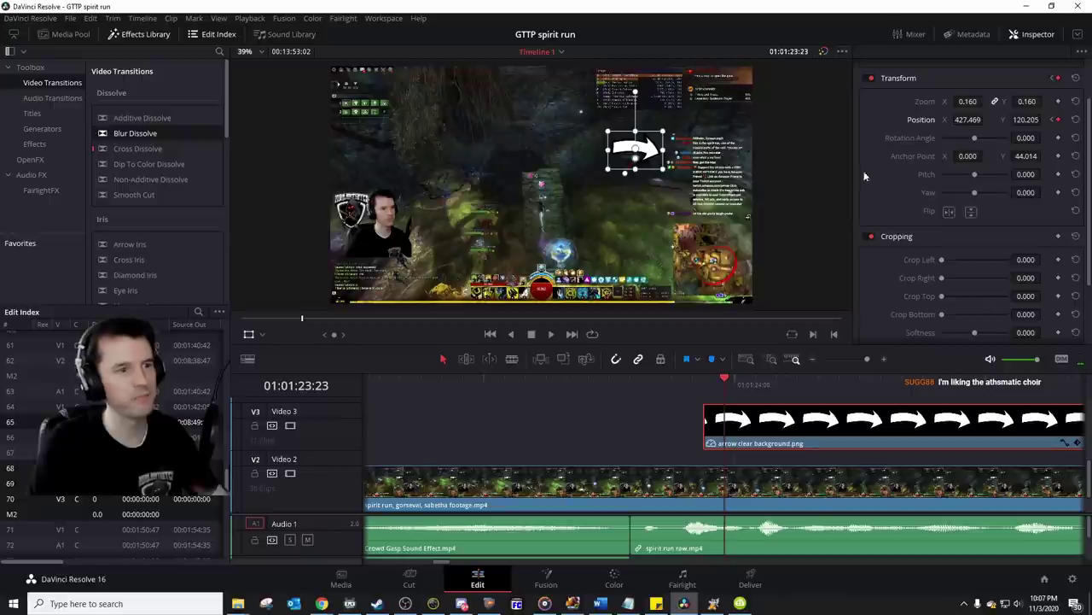
Step: Restart DaVinci Resolve, close the file browser window, and reopen the GTTP spirit run project
{"action": "left_click", "coordinate": [1073, 10]}
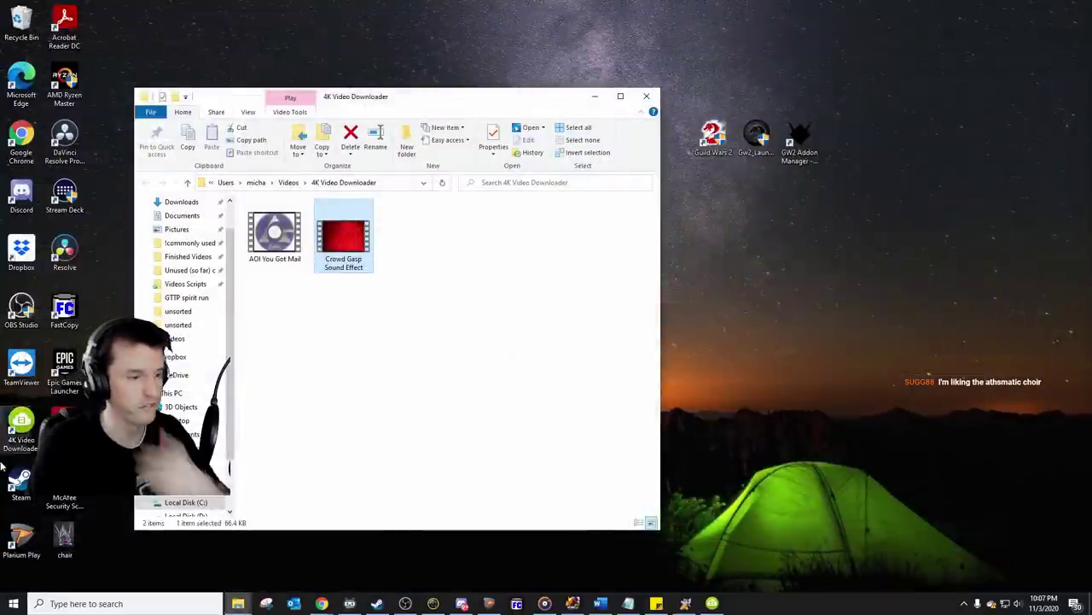
{"action": "left_click", "coordinate": [14, 603]}
{"action": "type", "text": "resolve"}
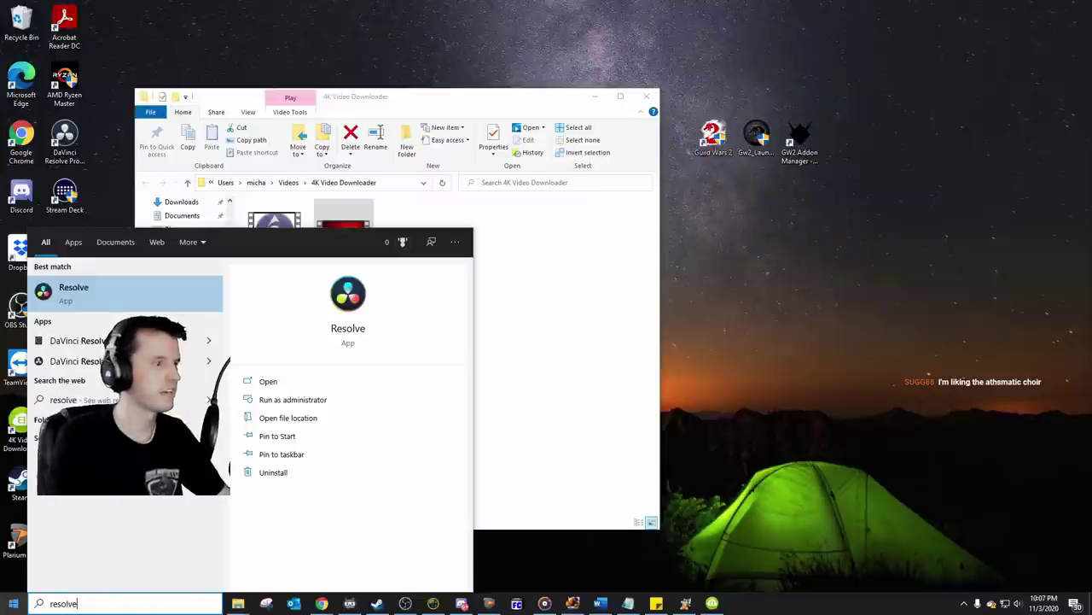
{"action": "key", "text": "Return"}
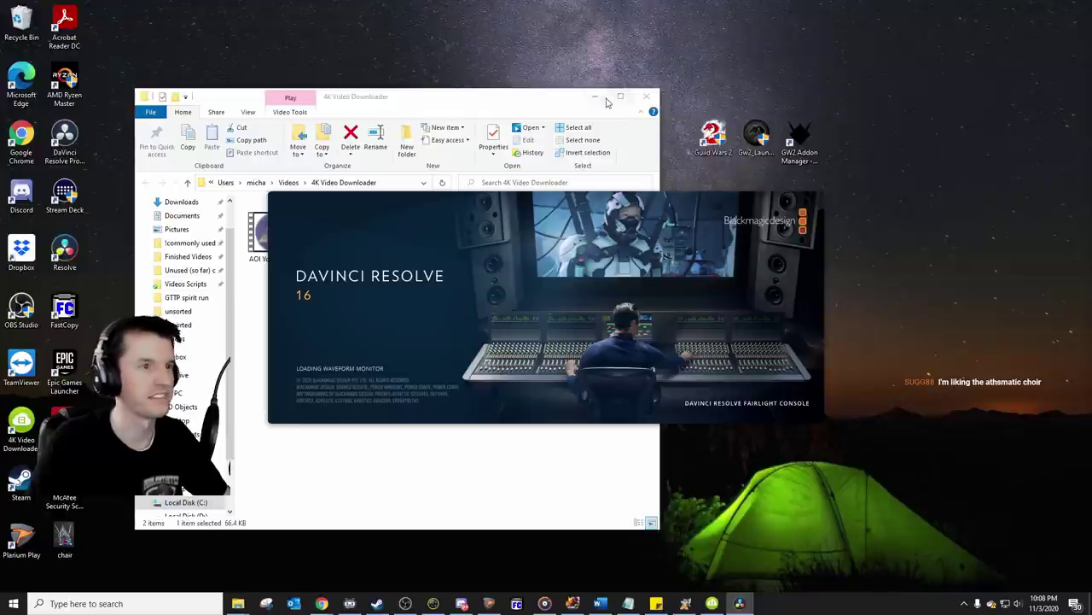
{"action": "left_click", "coordinate": [649, 96]}
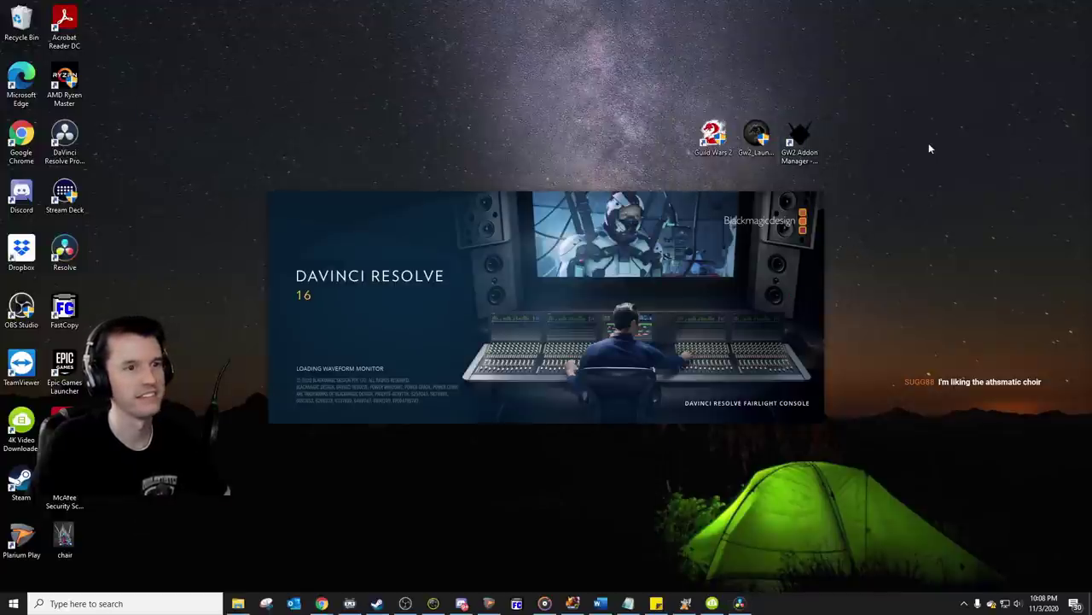
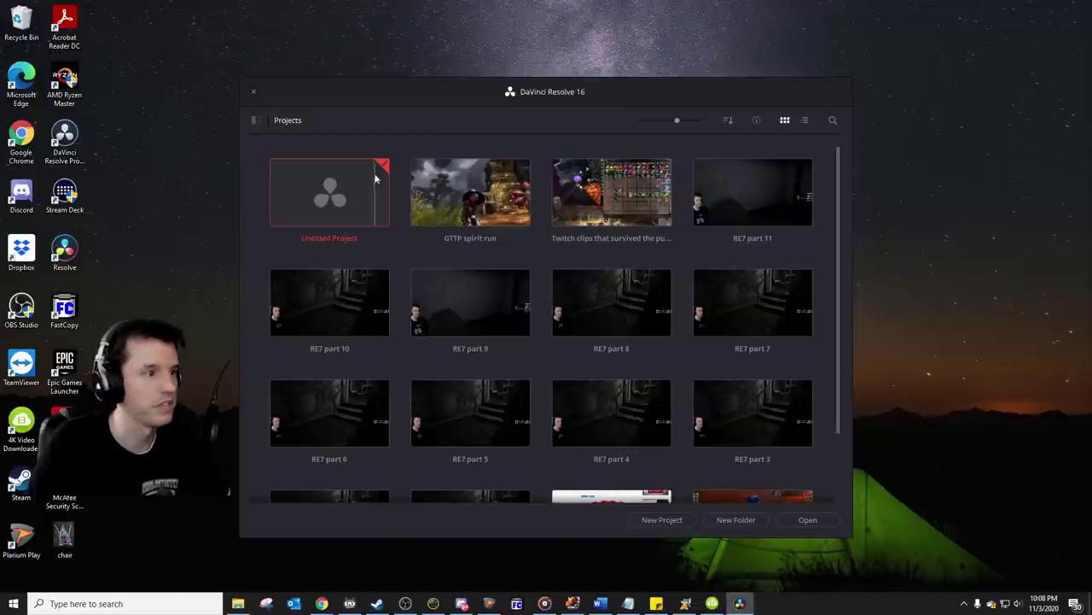
{"action": "double_click", "coordinate": [476, 198]}
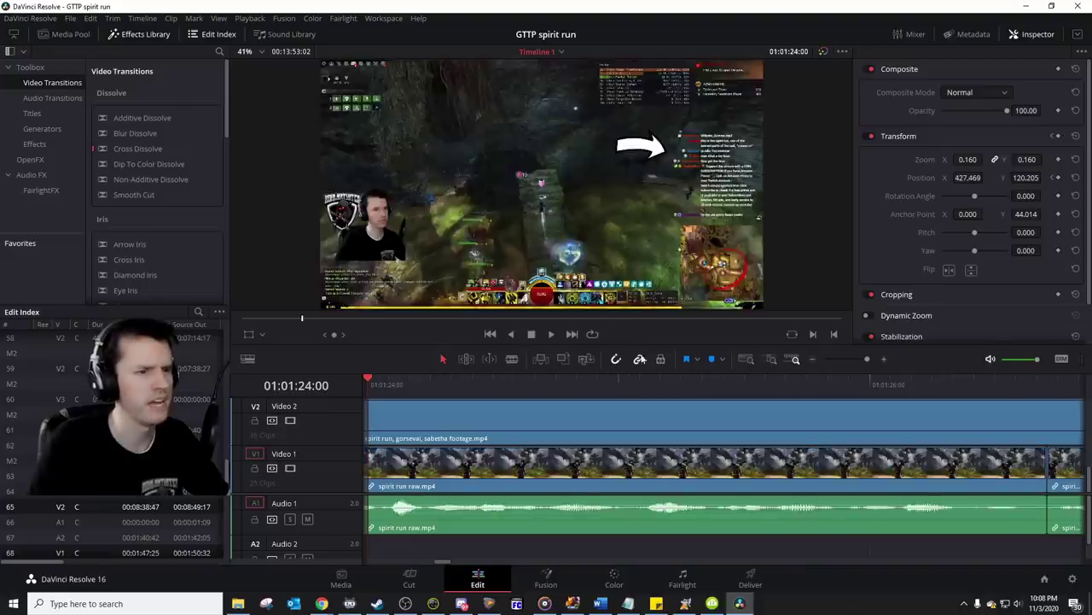
Step: Play back the arrow section around 01:01:24 to examine the arrow's motion against the gameplay footage
{"action": "left_click_drag", "start_coordinate": [867, 359], "coordinate": [842, 358]}
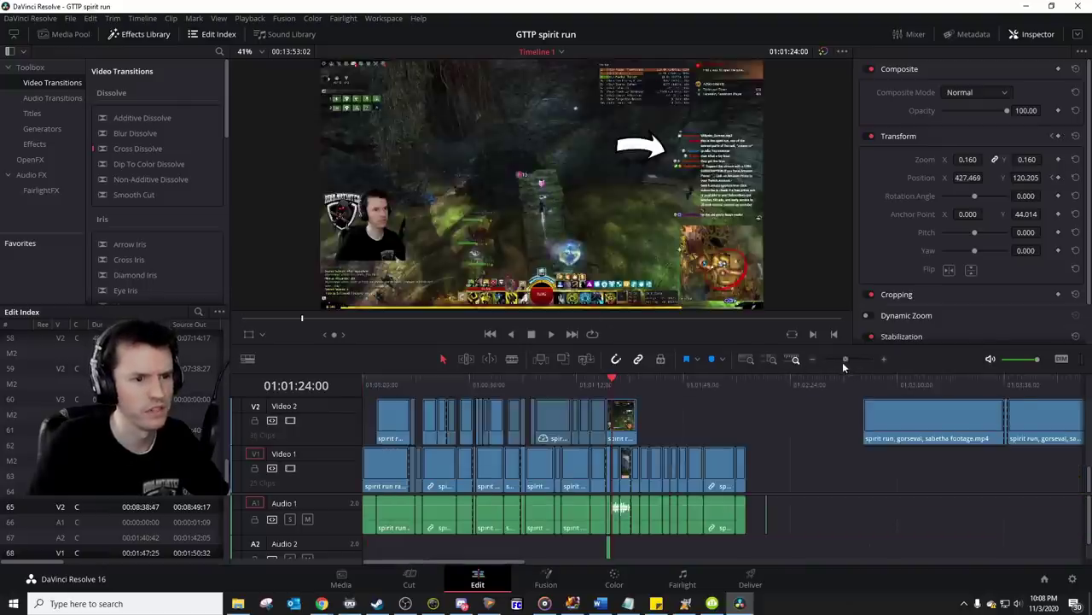
{"action": "left_click", "coordinate": [468, 384]}
{"action": "left_click_drag", "start_coordinate": [854, 358], "coordinate": [859, 358]}
{"action": "left_click", "coordinate": [536, 384]}
{"action": "key", "text": "space"}
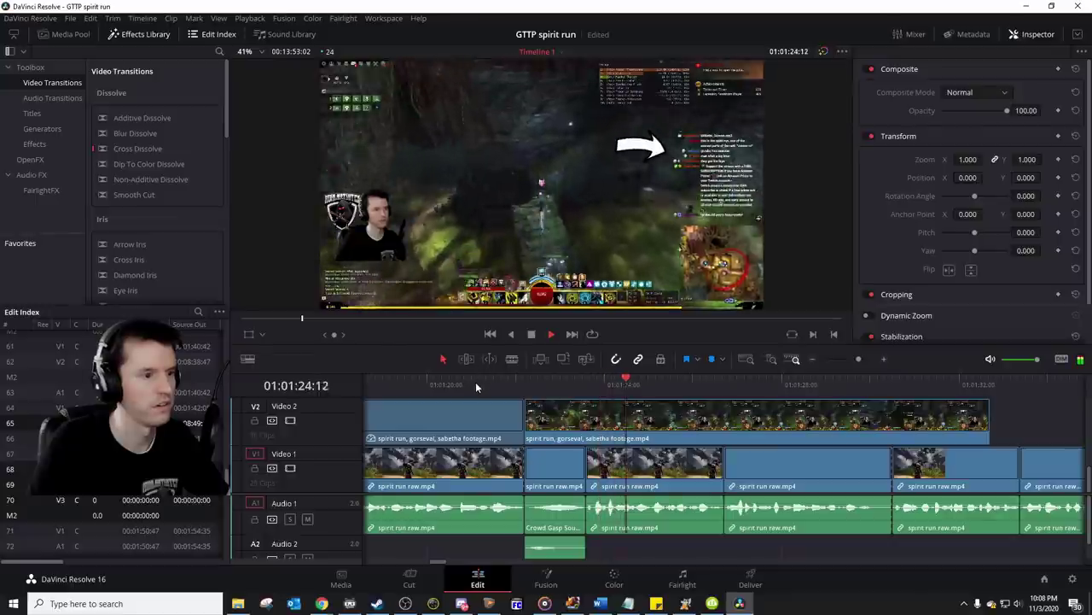
{"action": "key", "text": "space"}
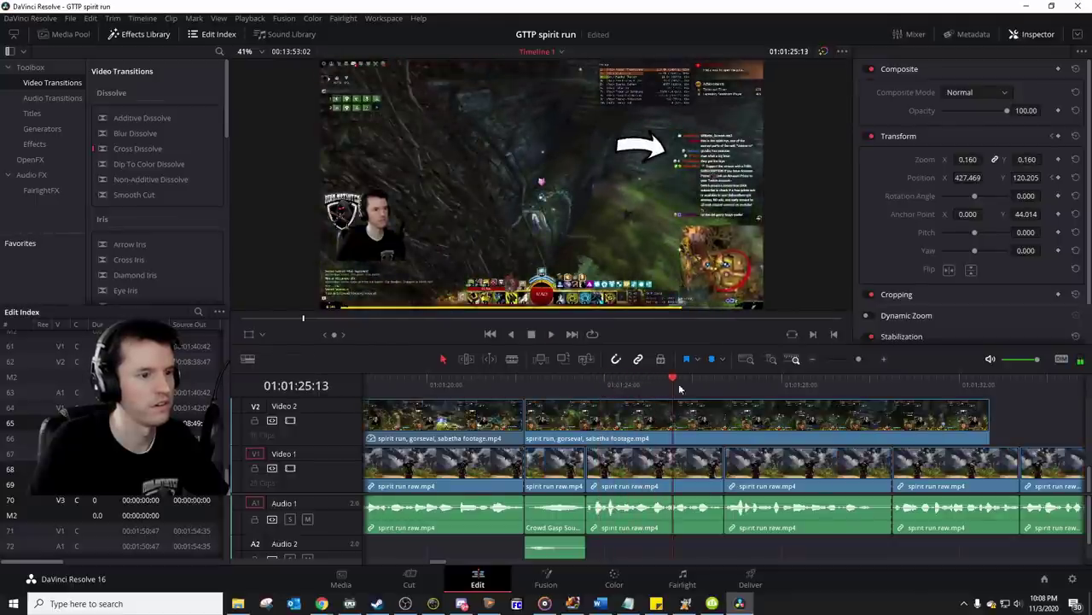
{"action": "scroll", "coordinate": [1090, 482], "scroll_direction": "up", "scroll_amount": 3}
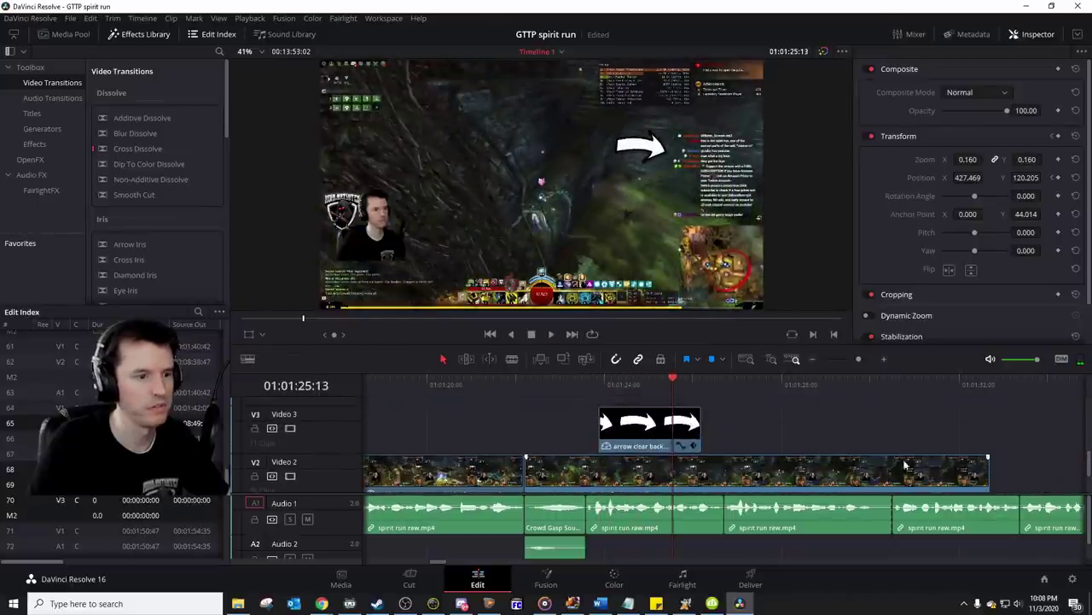
{"action": "left_click", "coordinate": [602, 399]}
{"action": "key", "text": "space"}
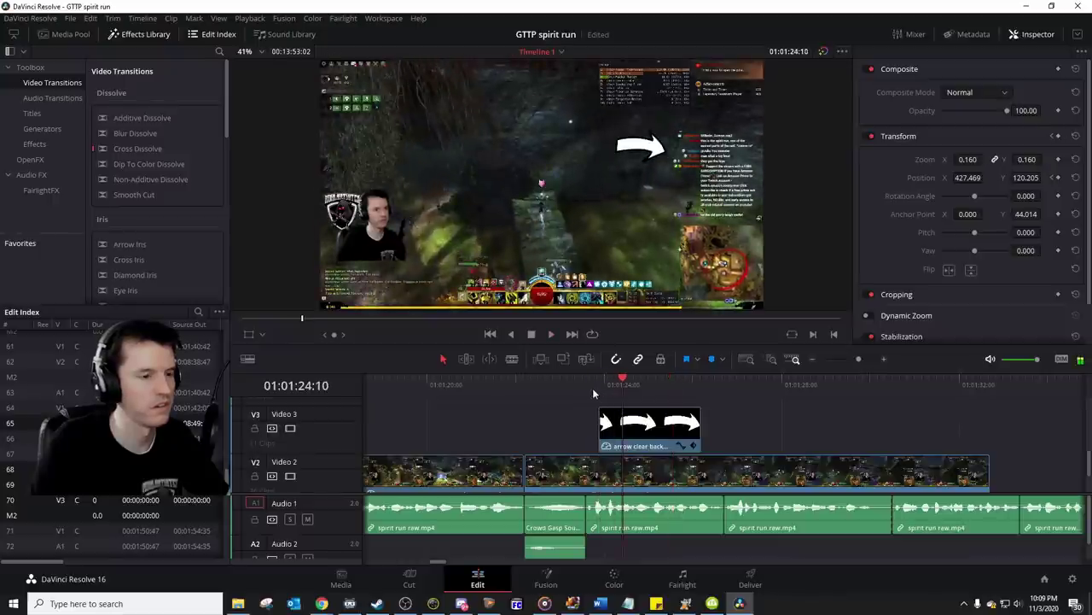
Step: Select the Video 3 arrow clip at its start, 01:01:23:21, and toggle its position keyframe there
{"action": "left_click", "coordinate": [593, 387]}
{"action": "left_click", "coordinate": [650, 425]}
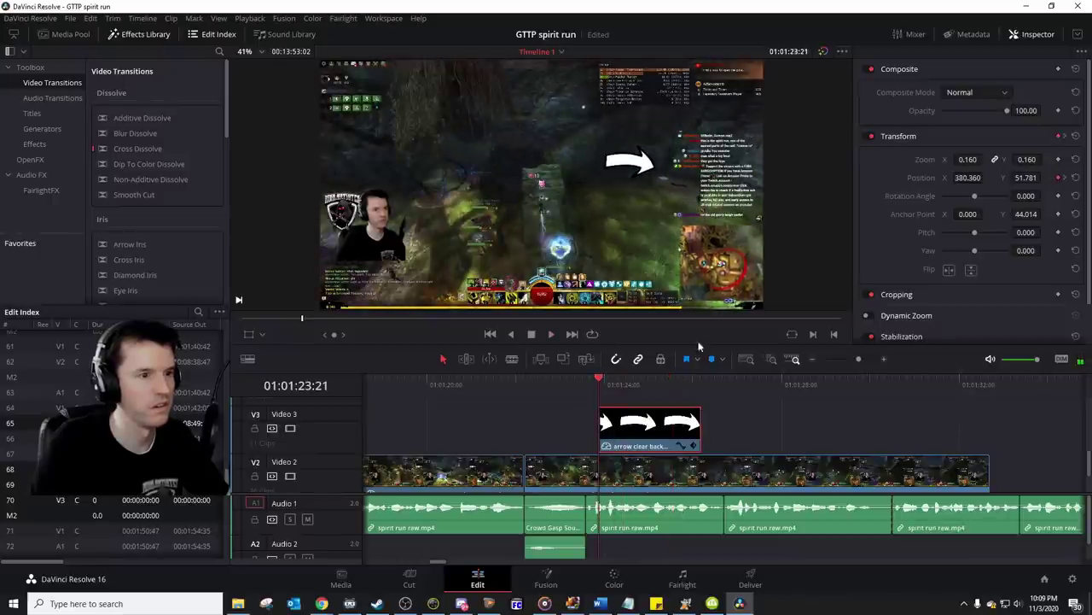
{"action": "left_click", "coordinate": [1061, 179]}
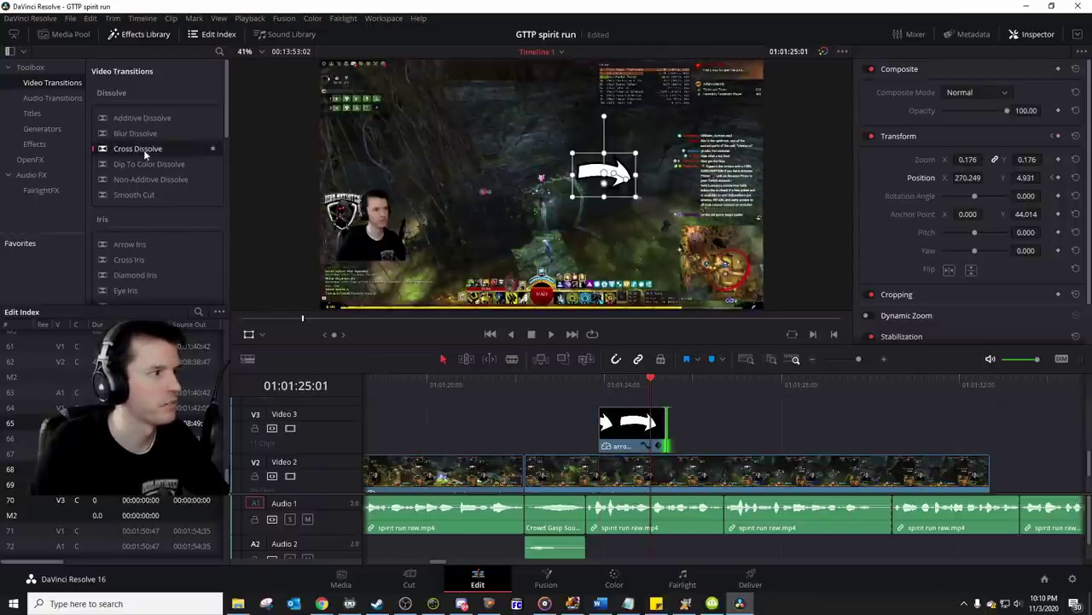
Step: Add a Cross Dissolve to the end of the arrow clip, shorten it to 9 frames, and play back the section
{"action": "left_click_drag", "start_coordinate": [144, 149], "coordinate": [655, 426]}
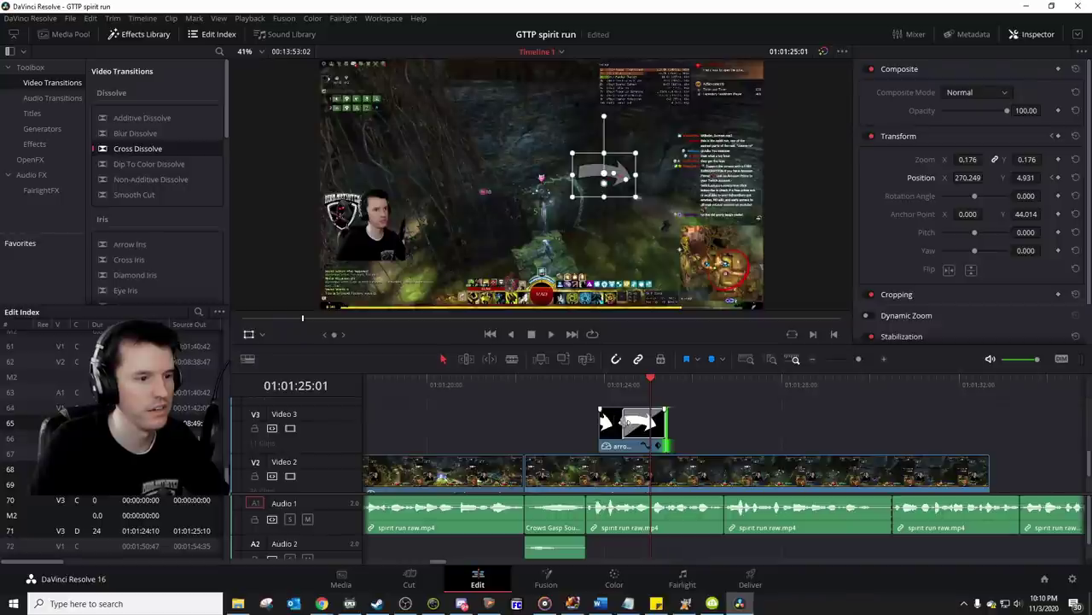
{"action": "left_click", "coordinate": [658, 423]}
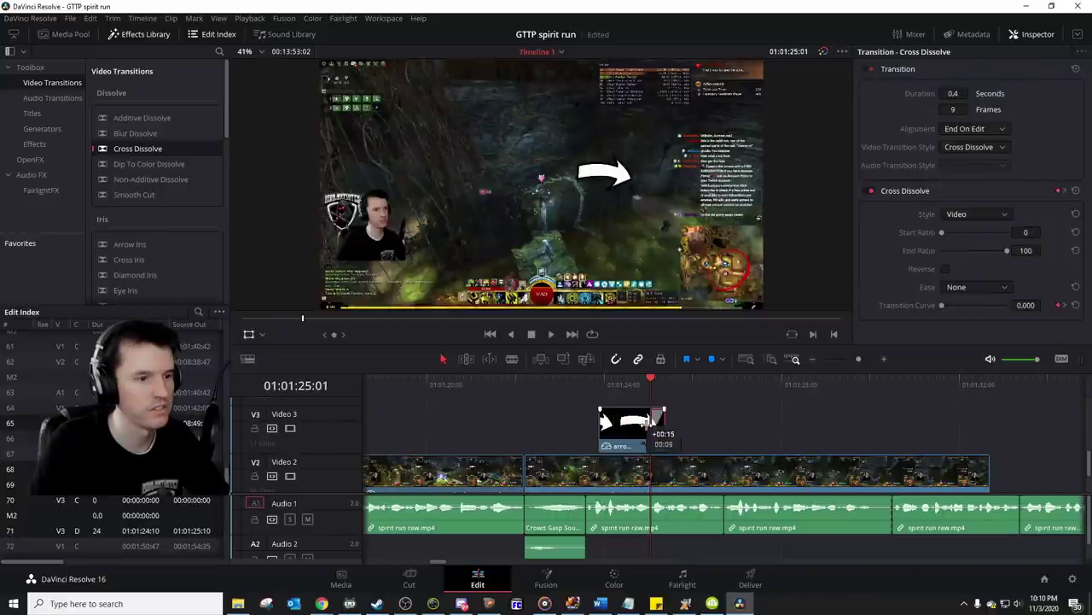
{"action": "left_click", "coordinate": [568, 380]}
{"action": "key", "text": "space"}
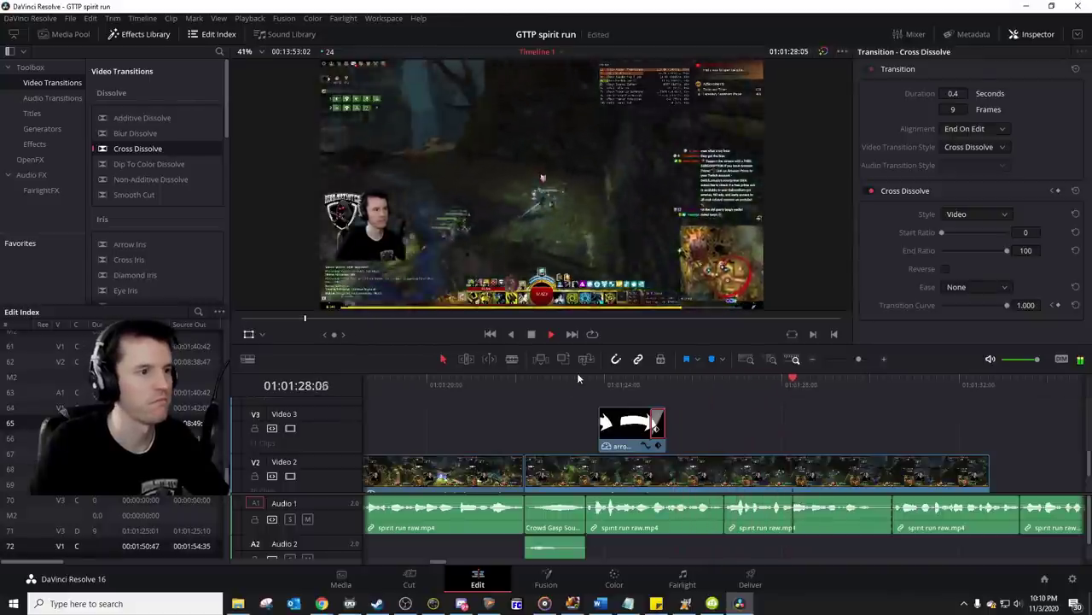
Step: Play on to the next spot needing a pointer and duplicate the Video 3 arrow clip to 01:01:29:08
{"action": "left_click", "coordinate": [778, 384]}
{"action": "key", "text": "space"}
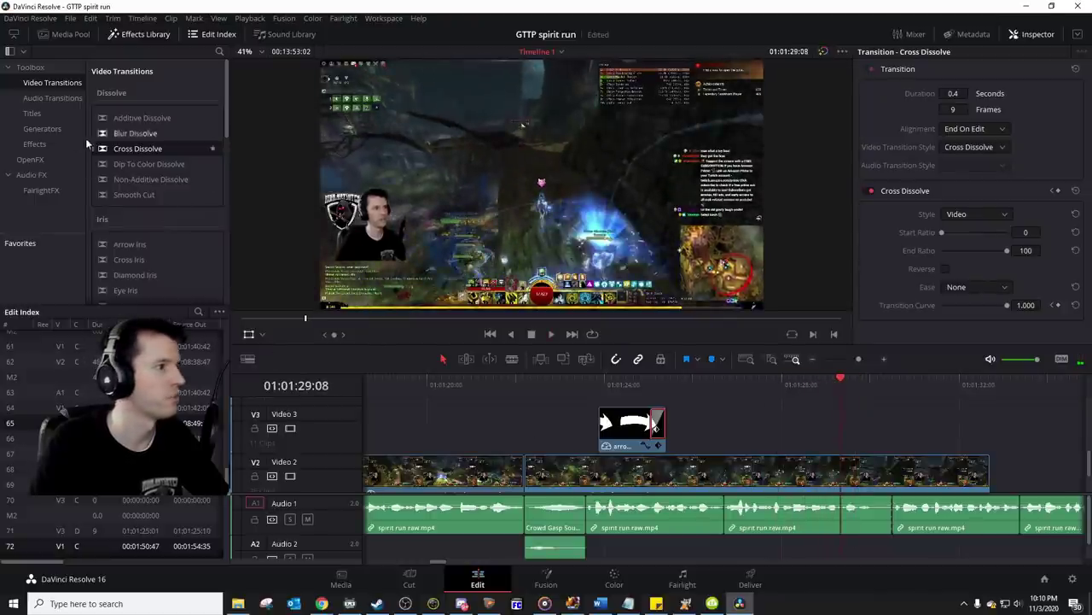
{"action": "left_click_drag", "start_coordinate": [624, 434], "coordinate": [870, 440]}
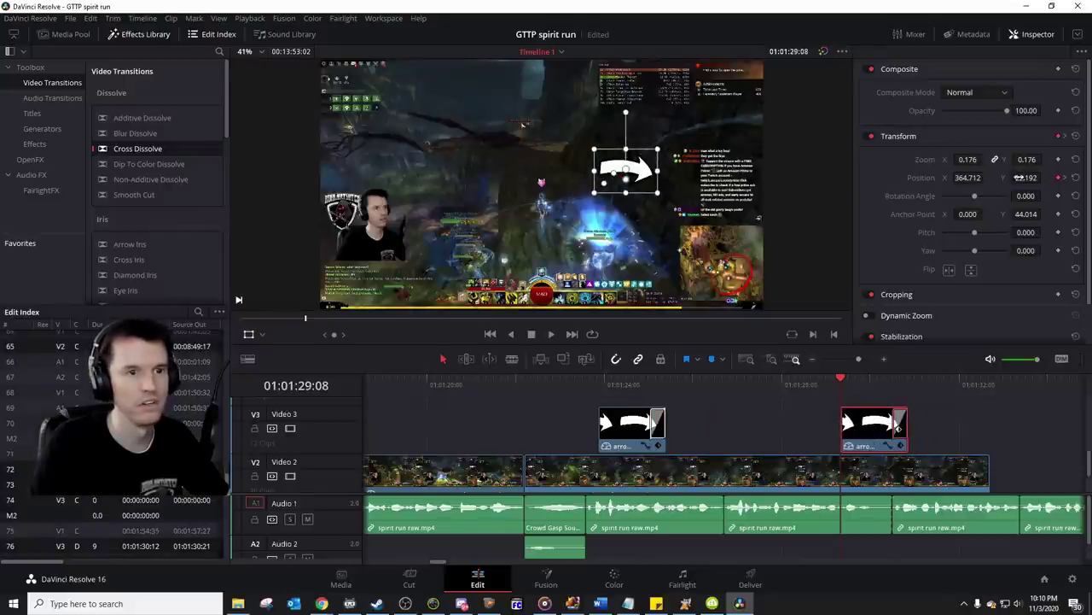
Step: Reset the new arrow's position, rotate it to -52.900, and place it at about X -130.606, Y 335.342
{"action": "left_click", "coordinate": [1076, 178]}
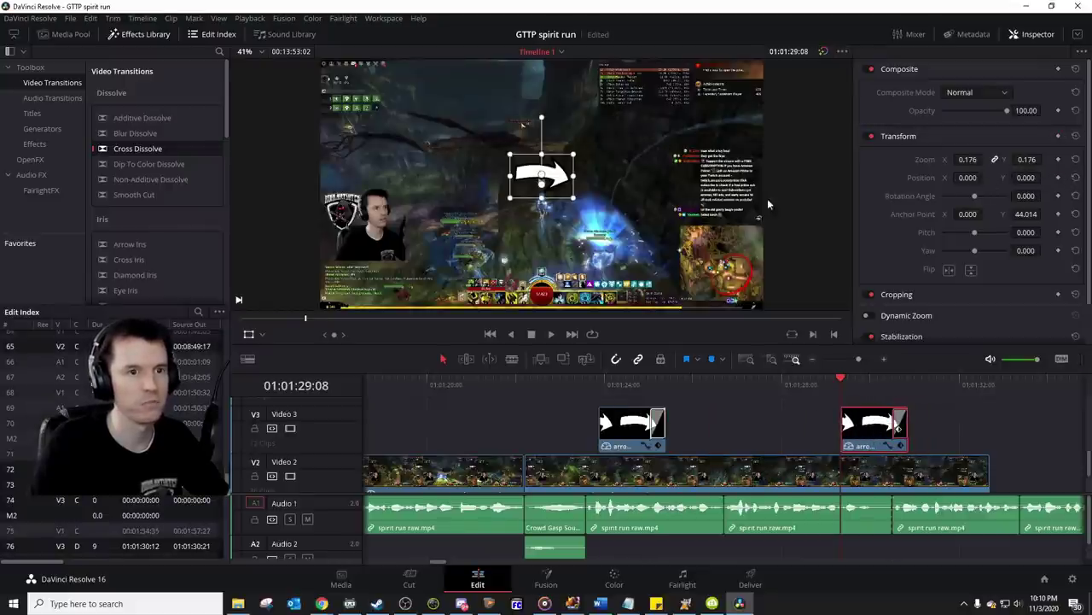
{"action": "left_click_drag", "start_coordinate": [522, 124], "coordinate": [492, 58]}
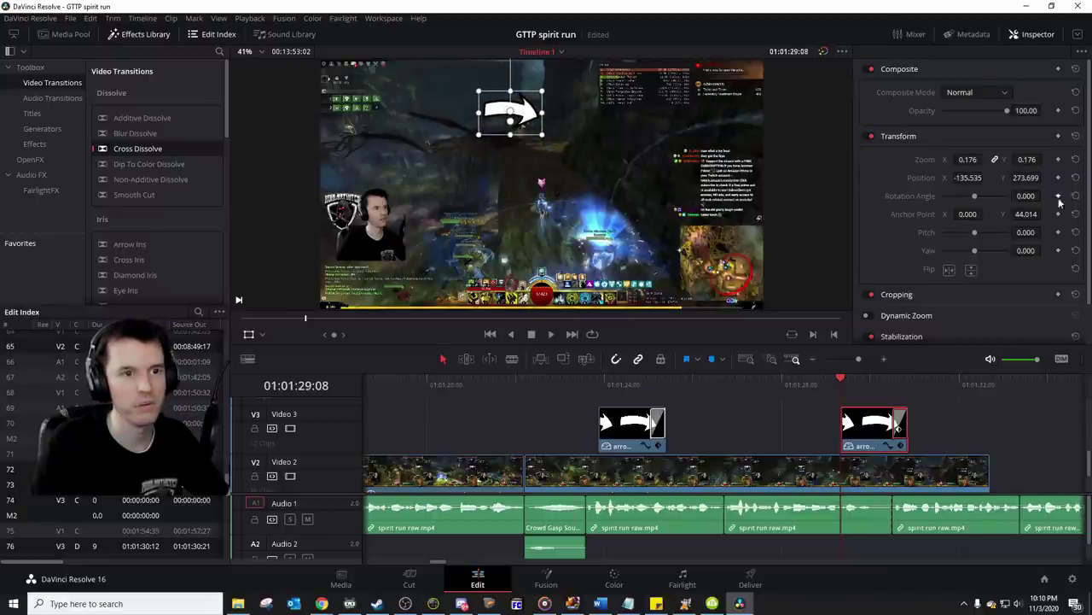
{"action": "left_click_drag", "start_coordinate": [1027, 195], "coordinate": [1031, 201]}
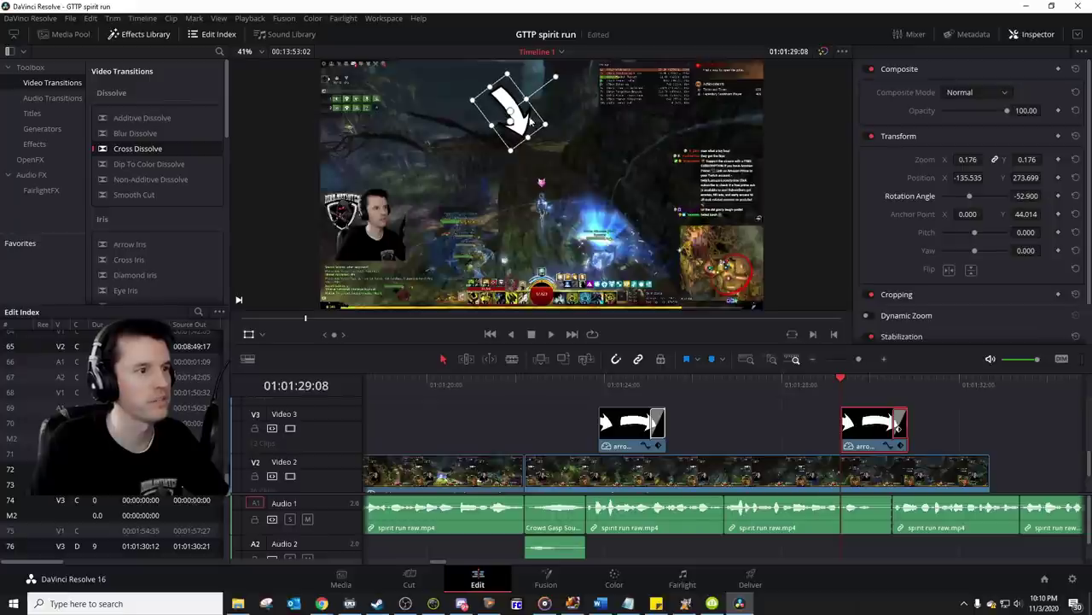
{"action": "mouse_move", "coordinate": [531, 122]}
{"action": "left_mouse_down"}
{"action": "mouse_move", "coordinate": [520, 104]}
{"action": "mouse_move", "coordinate": [539, 126]}
{"action": "left_mouse_up"}
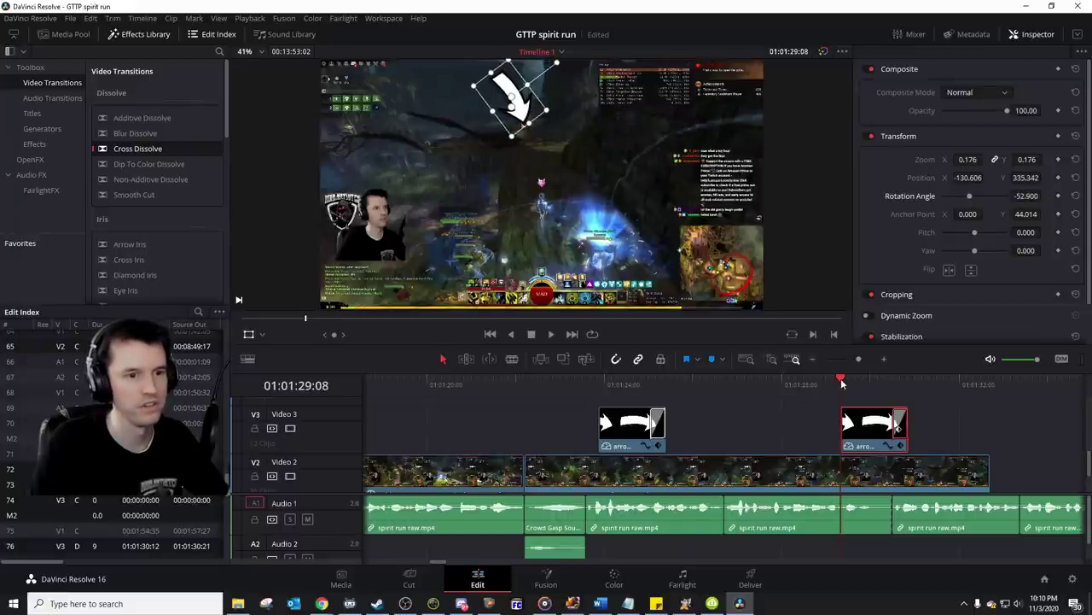
Step: Play back the rotated arrow's section and trim that arrow clip's end to 01:01:30:12
{"action": "scroll", "coordinate": [939, 453], "scroll_direction": "right", "scroll_amount": 5}
{"action": "key", "text": "space"}
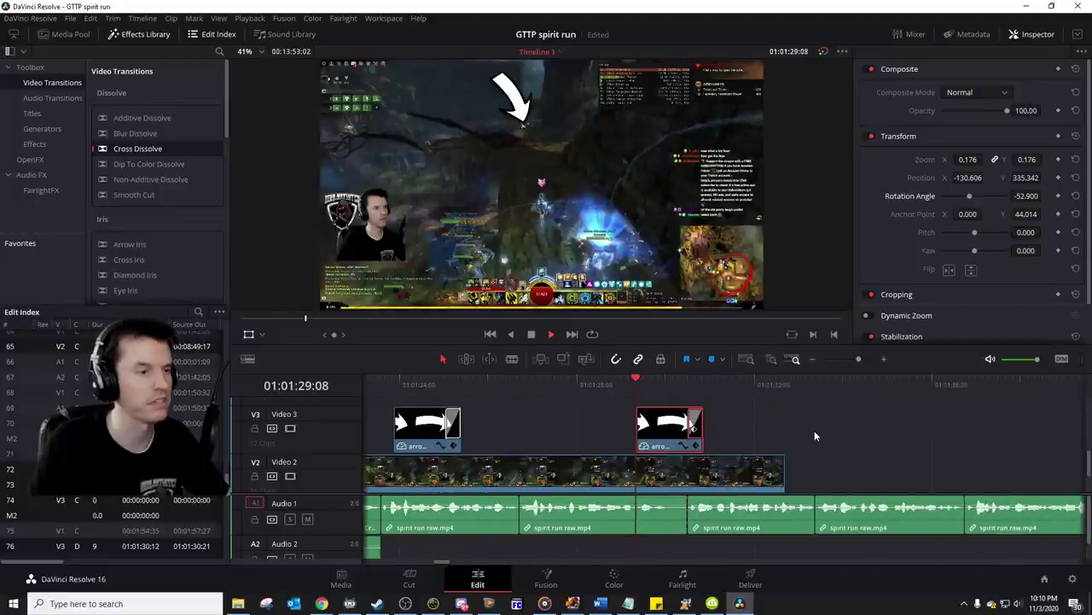
{"action": "key", "text": "space"}
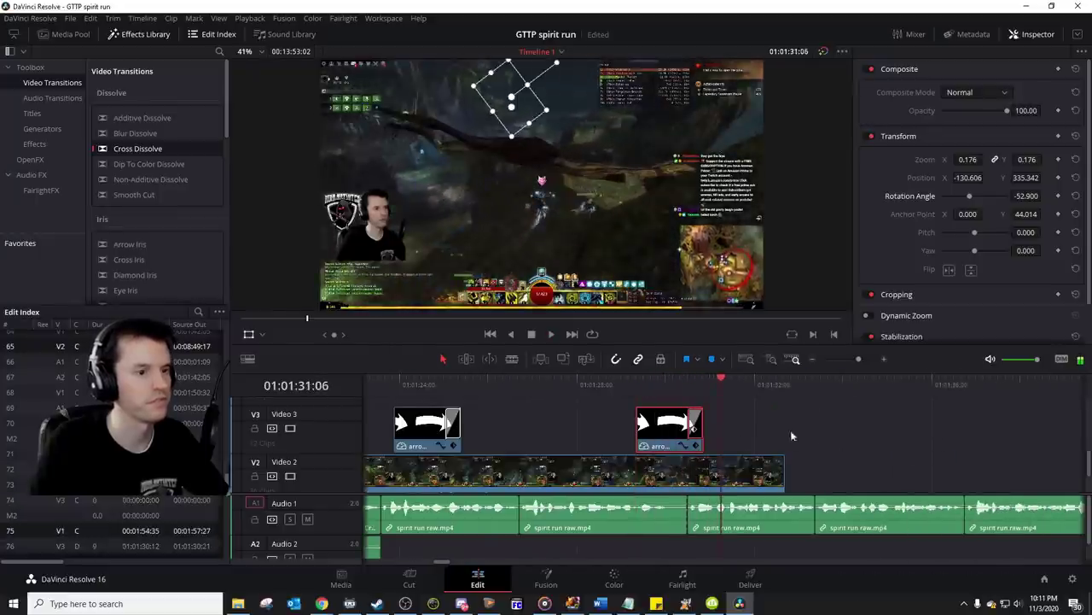
{"action": "left_click", "coordinate": [638, 386]}
{"action": "key", "text": "space"}
{"action": "key", "text": "space"}
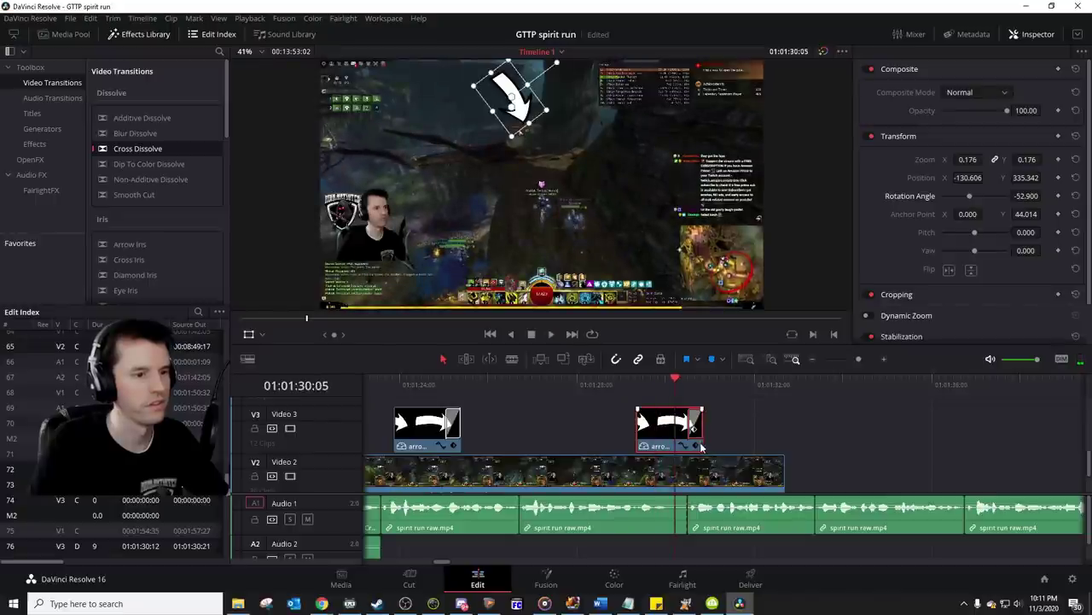
{"action": "left_click_drag", "start_coordinate": [702, 437], "coordinate": [688, 440]}
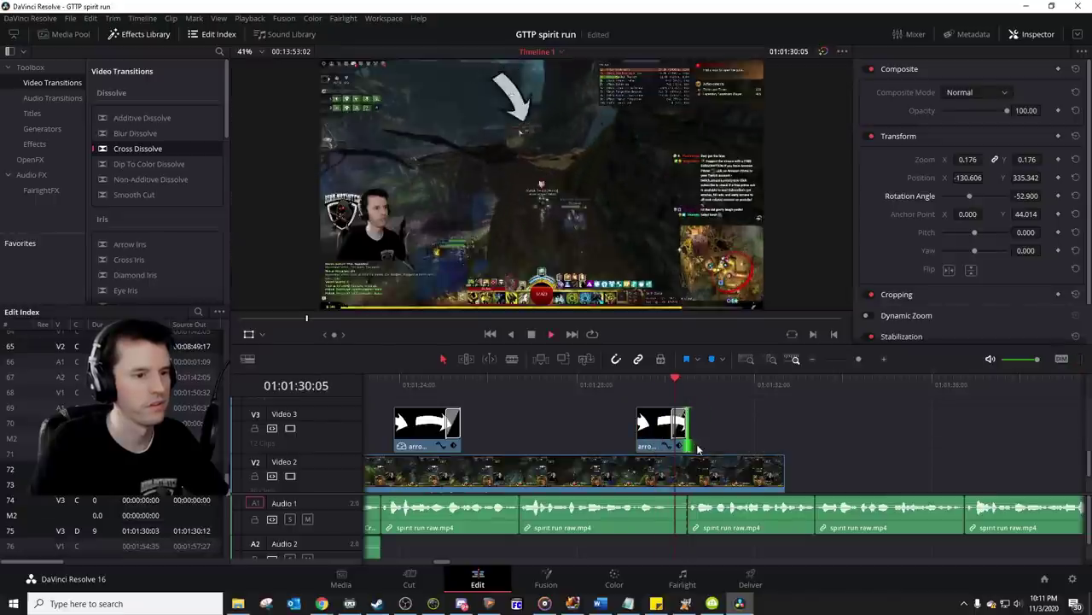
Step: Replay the trimmed arrow clip and step through the start of its dissolve to 01:01:30:06
{"action": "key", "text": "space"}
{"action": "key", "text": "space"}
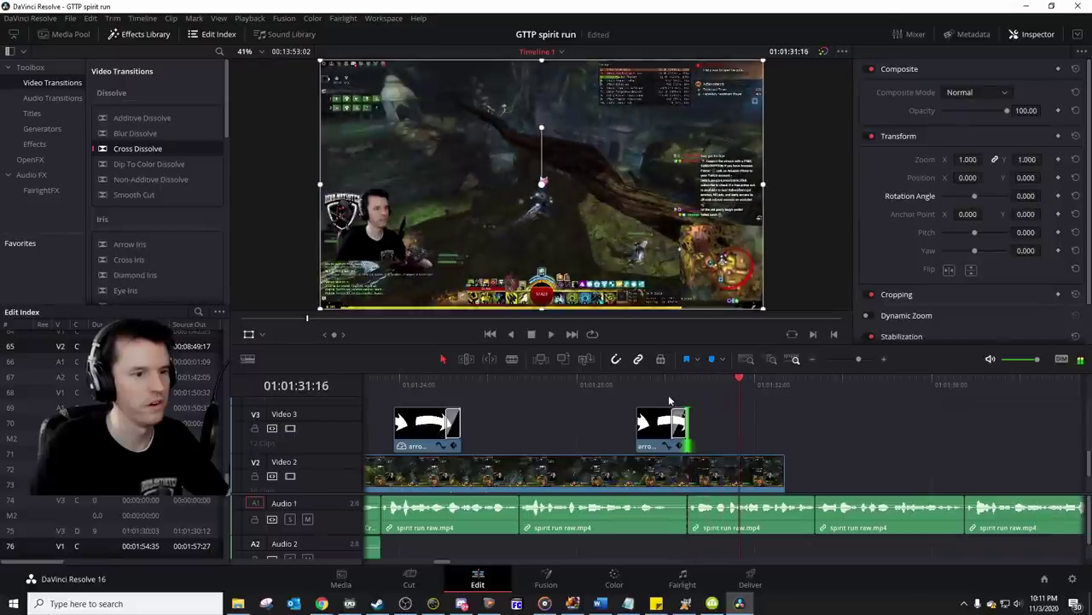
{"action": "left_click", "coordinate": [670, 390]}
{"action": "key", "text": "Right"}
{"action": "key", "text": "Right"}
{"action": "key", "text": "Right"}
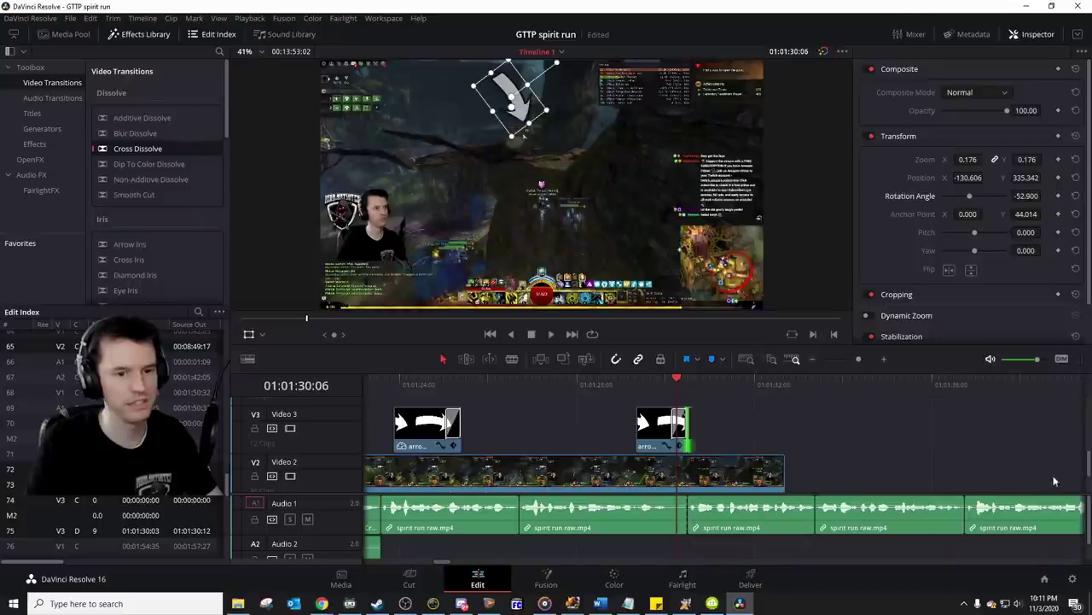
Step: Split the narration at 01:01:30:06, delete the short remainder before the next clip on Video 1 and Audio 1, and close the gap
{"action": "left_click_drag", "start_coordinate": [1088, 488], "coordinate": [1088, 504]}
{"action": "left_click", "coordinate": [884, 360]}
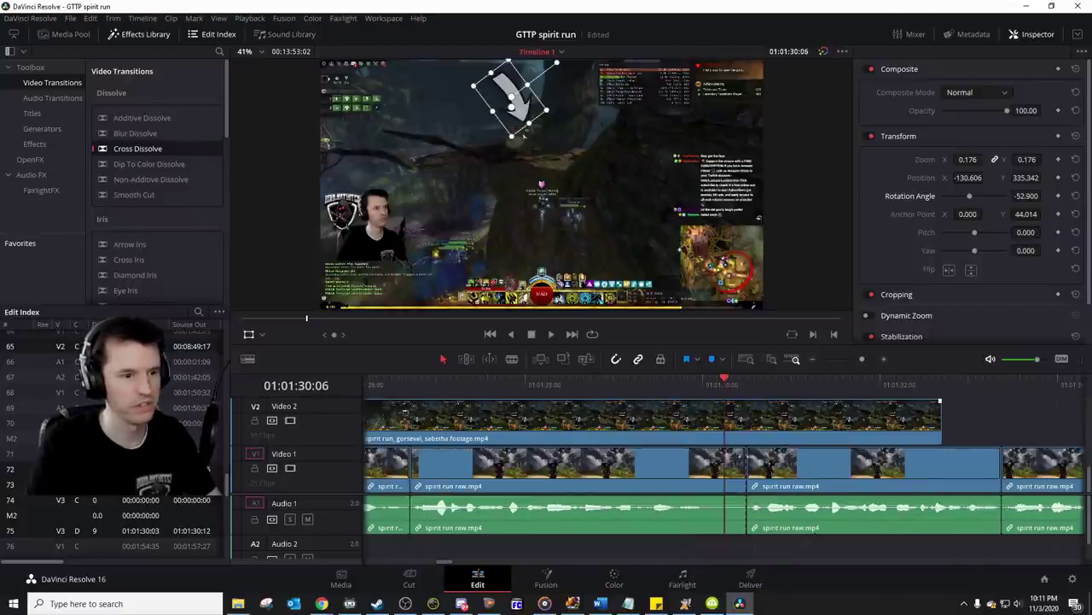
{"action": "left_click", "coordinate": [732, 473]}
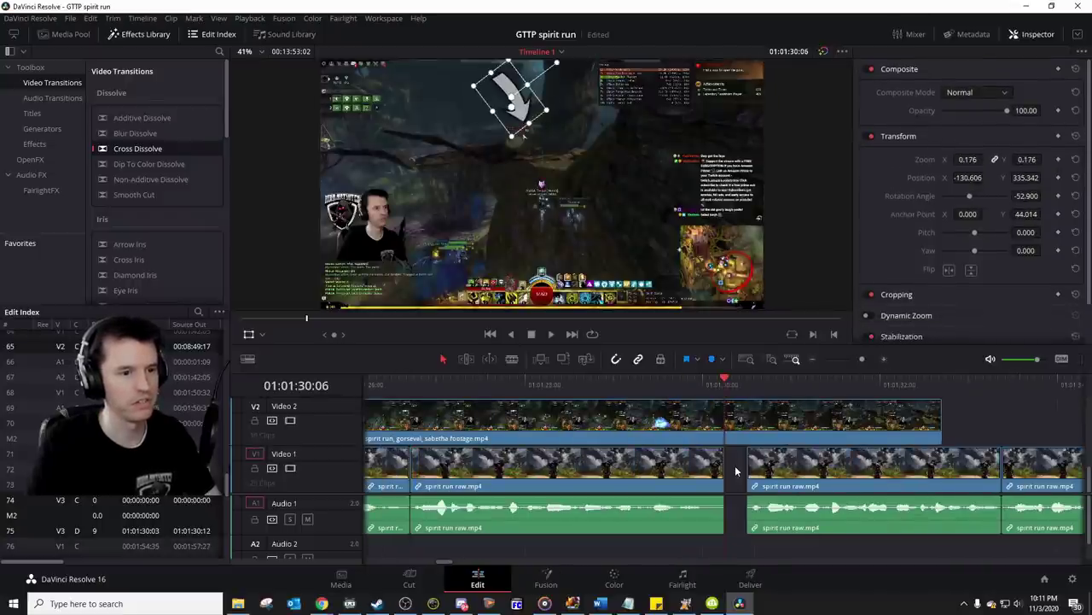
{"action": "key", "text": "BackSpace"}
{"action": "left_click", "coordinate": [736, 470]}
{"action": "key", "text": "BackSpace"}
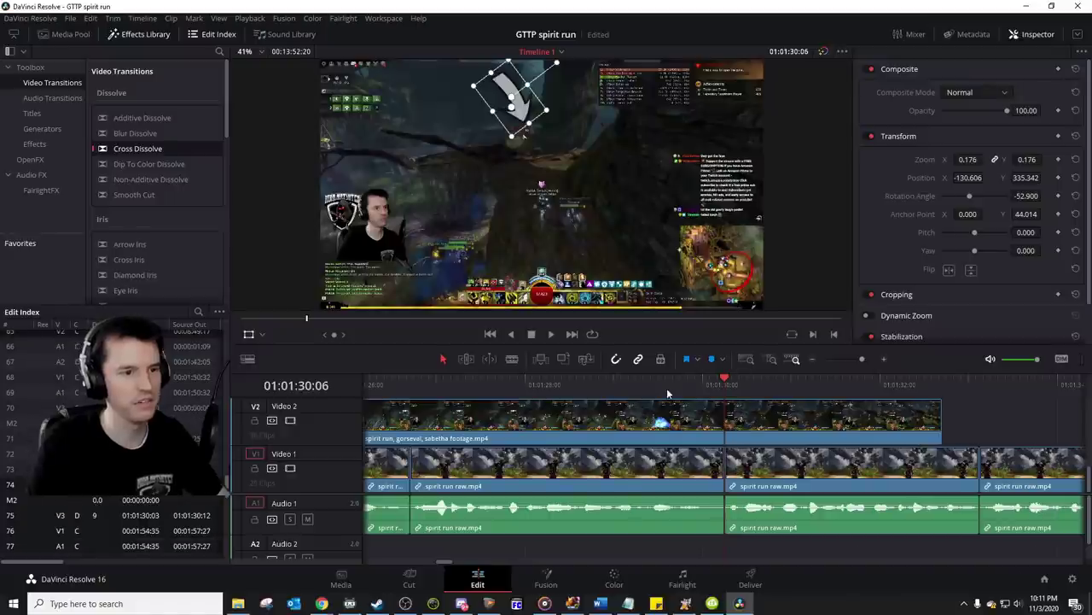
Step: Play back the tightened section and extend the Video 2 gameplay clip to the end of the current narration clip
{"action": "scroll", "coordinate": [1088, 483], "scroll_direction": "up", "scroll_amount": 2}
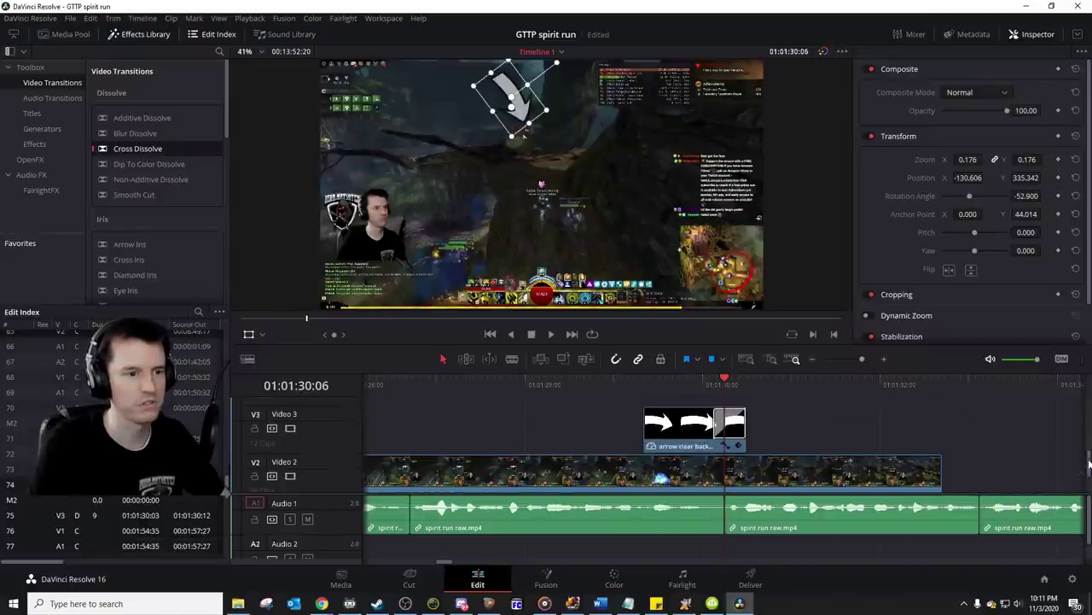
{"action": "left_click", "coordinate": [618, 388]}
{"action": "key", "text": "space"}
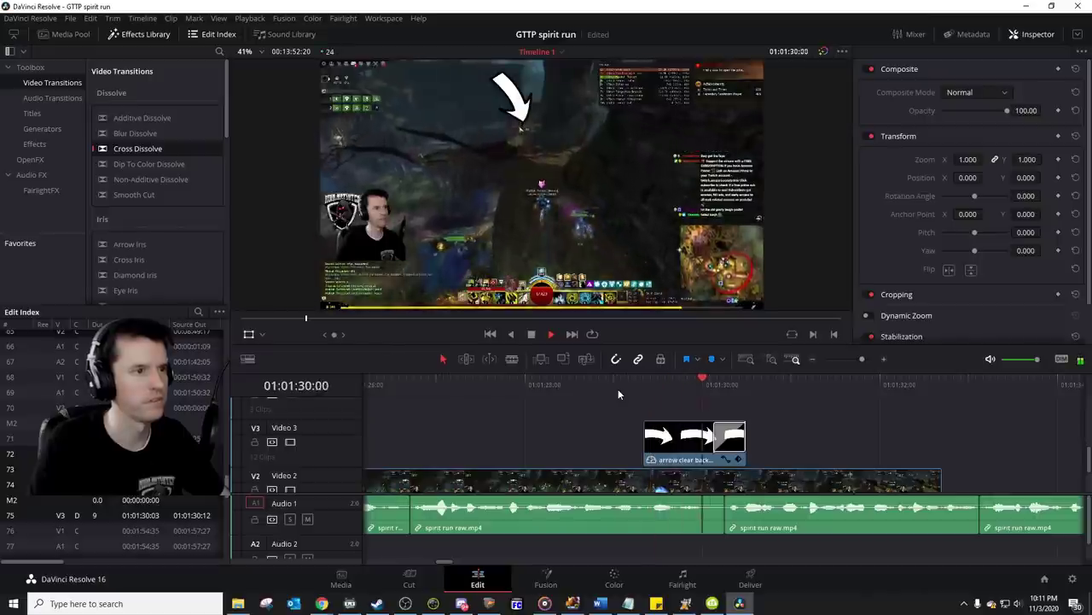
{"action": "key", "text": "space"}
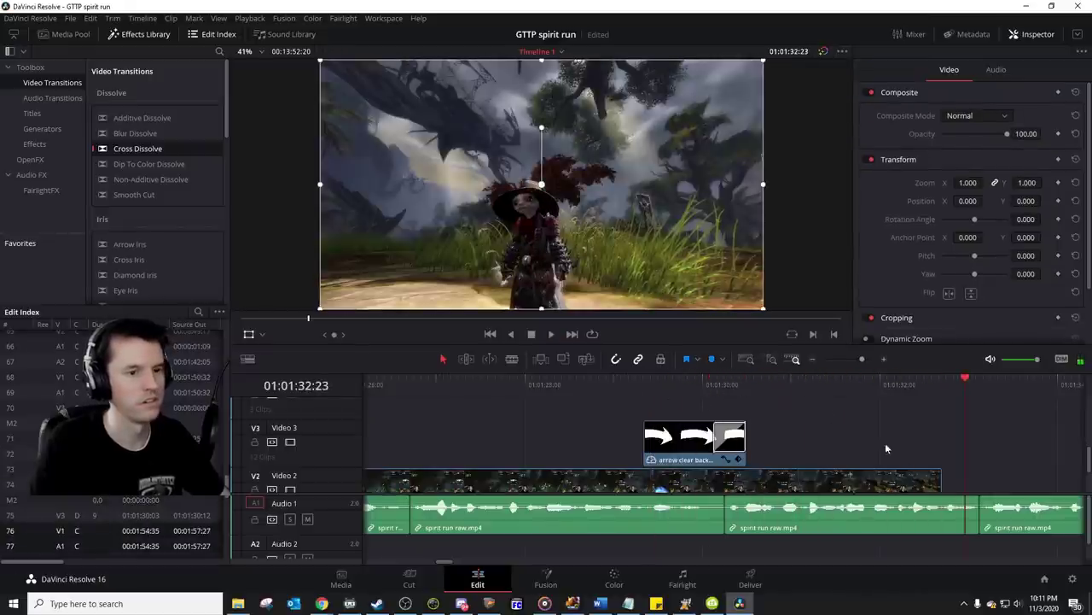
{"action": "left_click_drag", "start_coordinate": [946, 485], "coordinate": [980, 483]}
Step: Split the Video 2 footage at 01:01:30:06, set the second part's speed to 150%, and play it back
{"action": "left_click", "coordinate": [724, 385]}
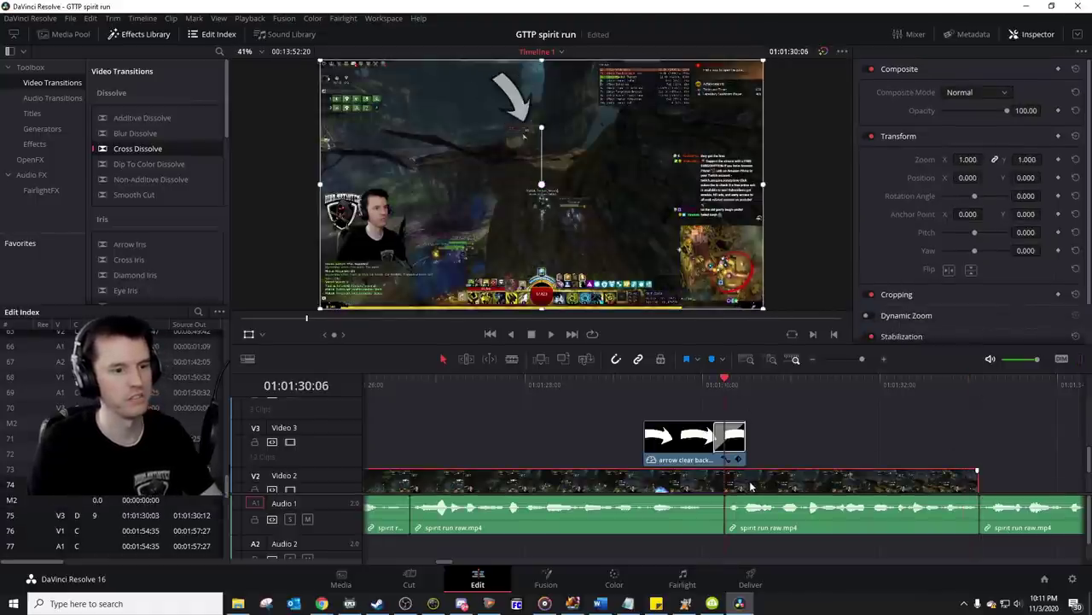
{"action": "left_click", "coordinate": [768, 487]}
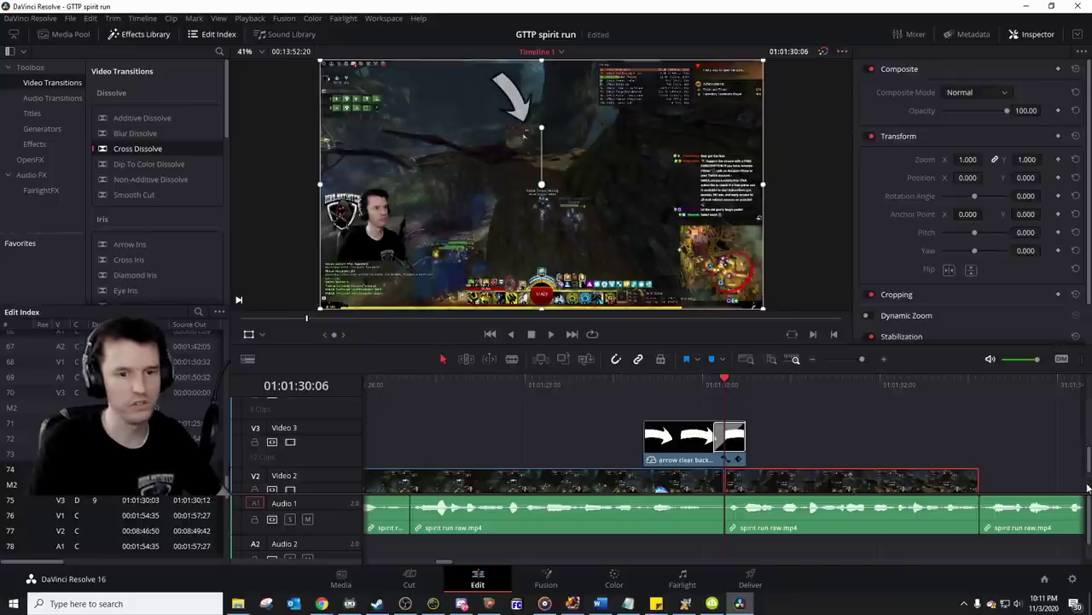
{"action": "key", "text": "ctrl+r"}
{"action": "left_click", "coordinate": [859, 459]}
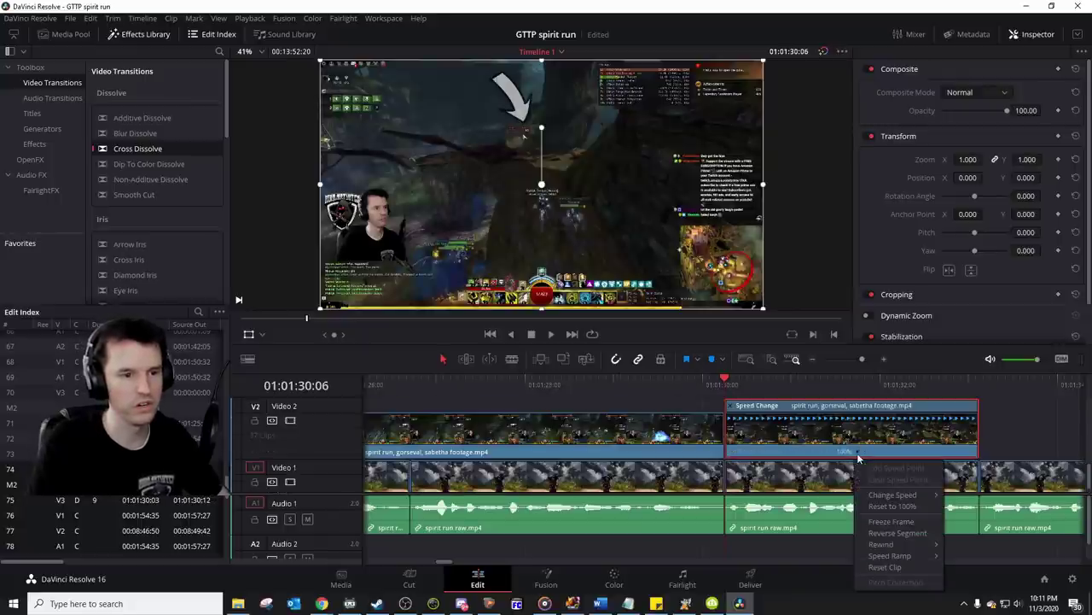
{"action": "mouse_move", "coordinate": [892, 495]}
{"action": "left_click", "coordinate": [963, 560]}
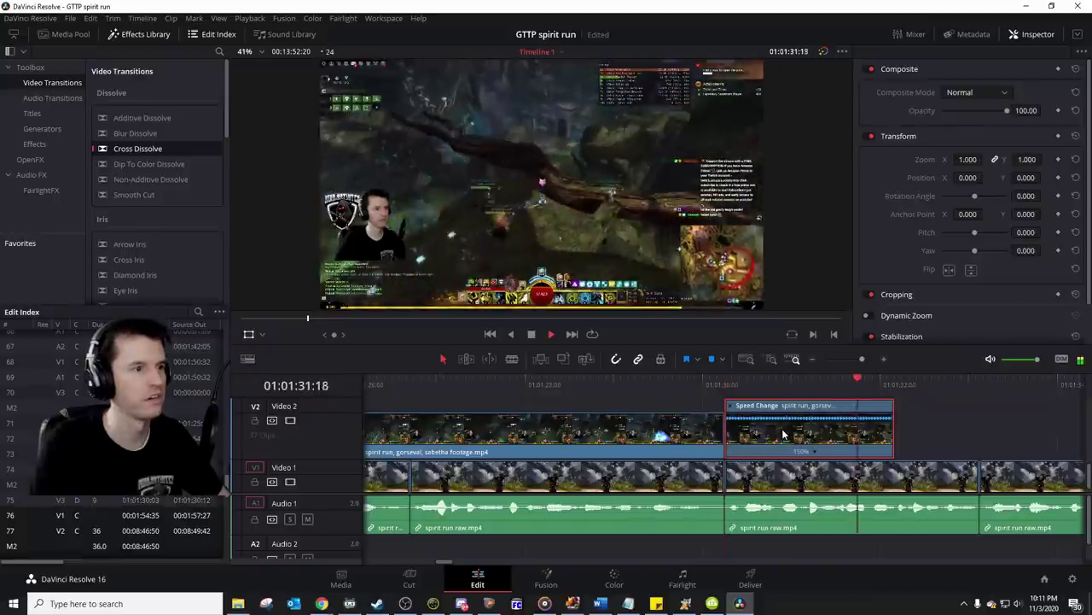
{"action": "key", "text": "space"}
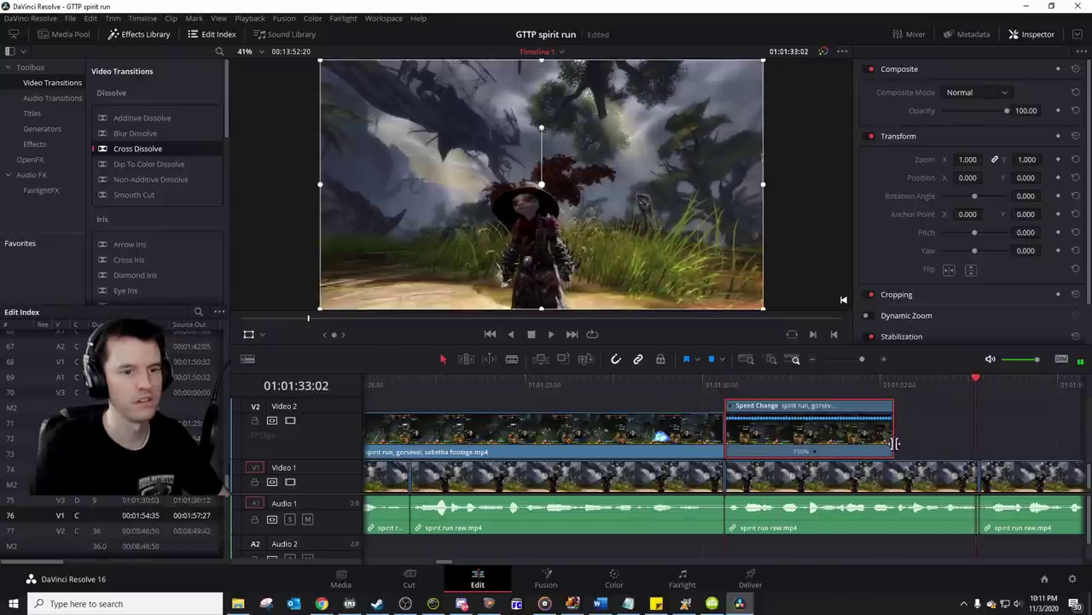
Step: Extend the 150% Video 2 clip across the following narration clip so that it ends at 01:01:36:12
{"action": "left_click_drag", "start_coordinate": [894, 443], "coordinate": [979, 443]}
{"action": "left_click", "coordinate": [847, 382]}
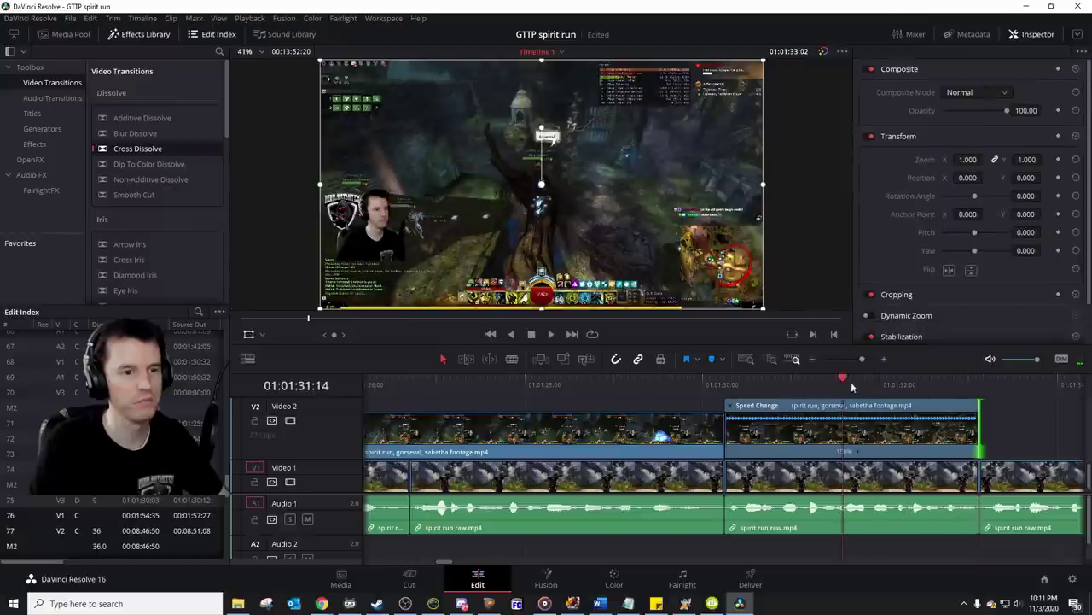
{"action": "key", "text": "space"}
{"action": "key", "text": "space"}
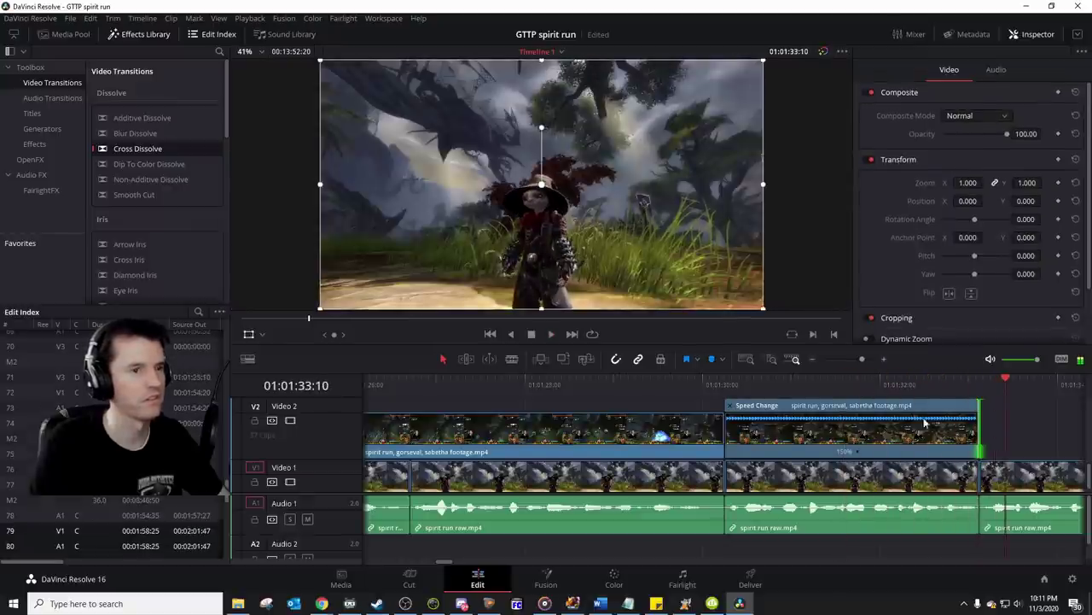
{"action": "scroll", "coordinate": [924, 423], "scroll_direction": "right", "scroll_amount": 5}
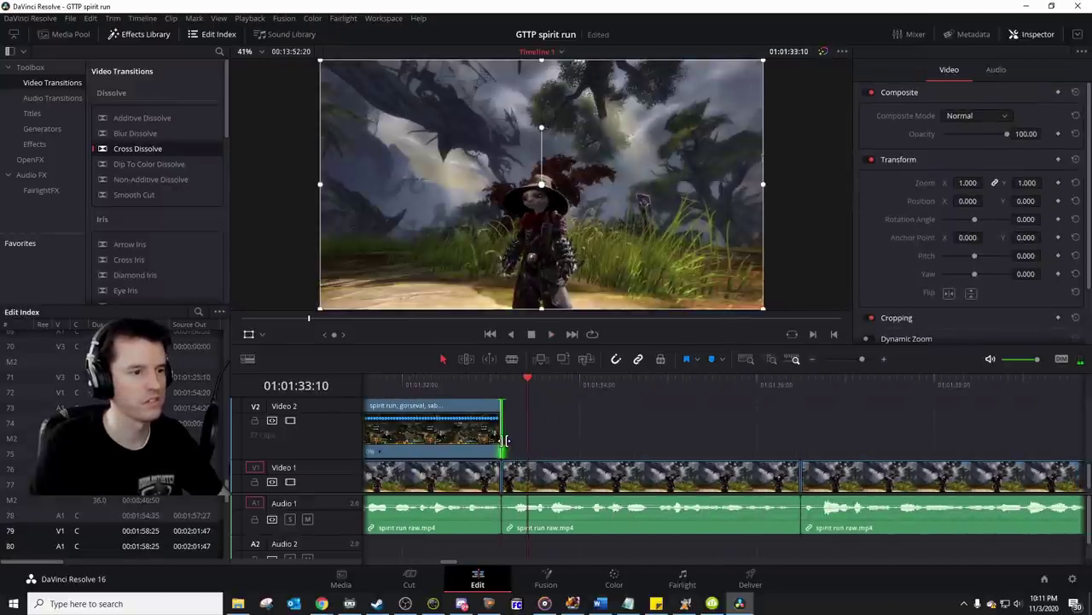
{"action": "left_click_drag", "start_coordinate": [505, 440], "coordinate": [800, 439]}
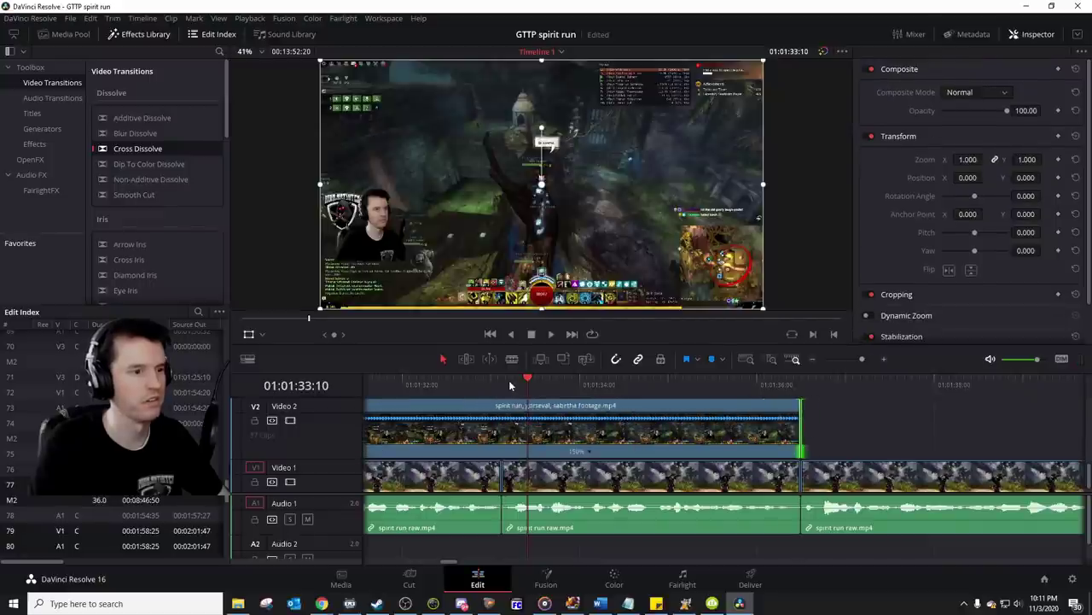
Step: Play on to 01:01:34:10, duplicate the Video 3 arrow clip there, and place it at about X 71.464, Y 438.904
{"action": "left_click", "coordinate": [504, 380]}
{"action": "key", "text": "space"}
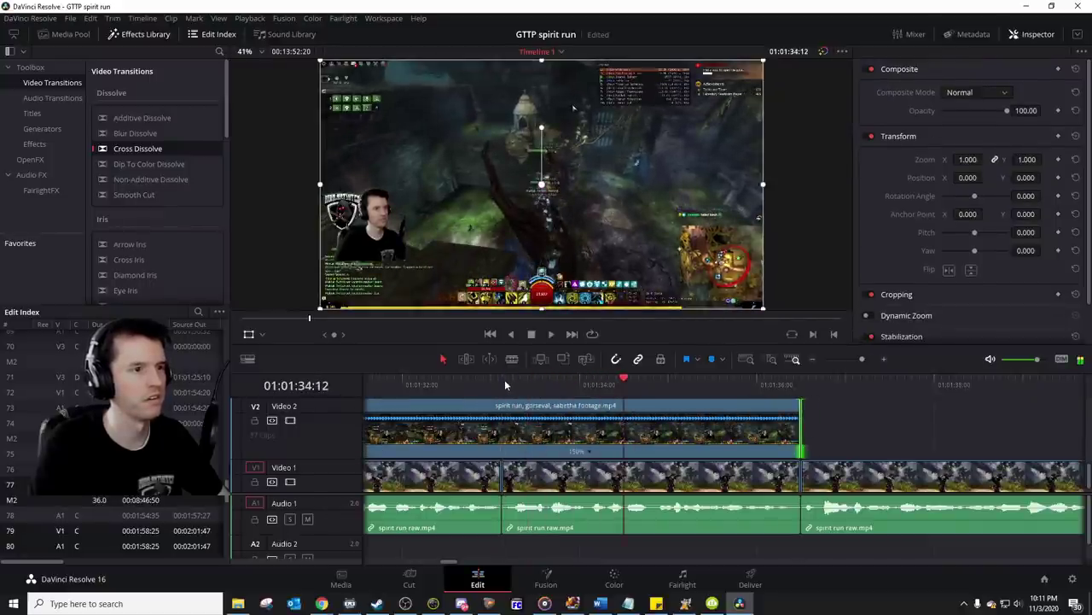
{"action": "left_click", "coordinate": [580, 389]}
{"action": "key", "text": "space"}
{"action": "key", "text": "space"}
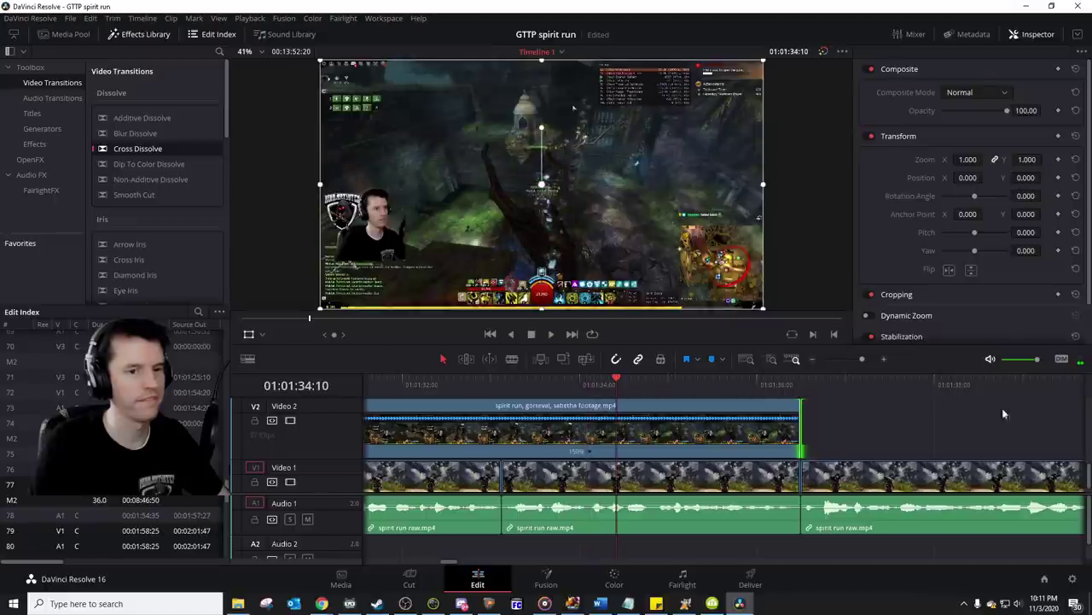
{"action": "scroll", "coordinate": [1063, 457], "scroll_direction": "up", "scroll_amount": 2}
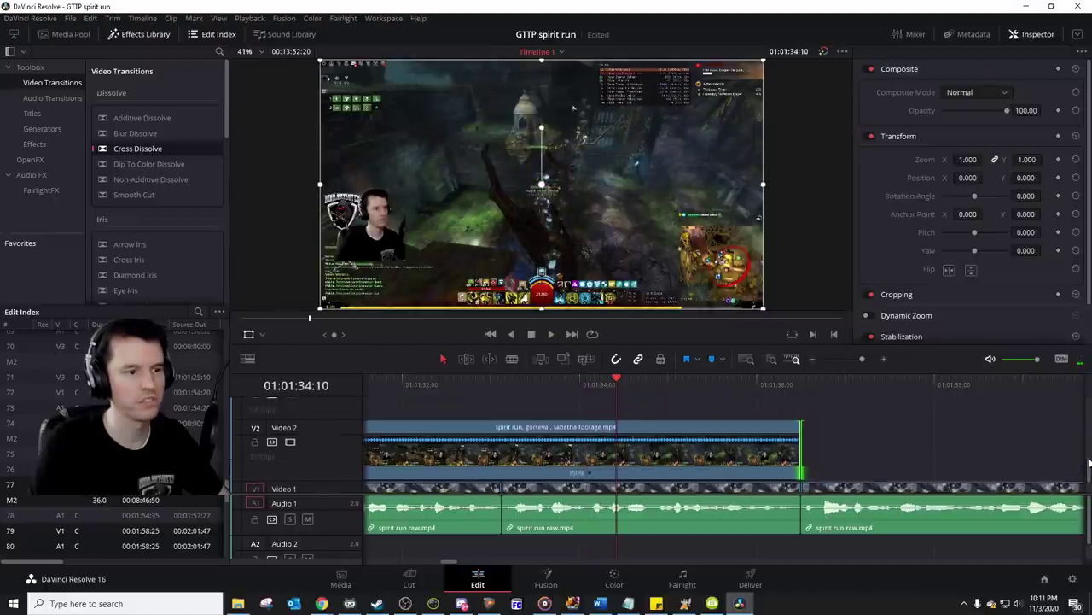
{"action": "left_click", "coordinate": [813, 359]}
{"action": "left_click_drag", "start_coordinate": [518, 440], "coordinate": [739, 429]}
{"action": "left_click_drag", "start_coordinate": [524, 125], "coordinate": [573, 102]}
{"action": "key", "text": "space"}
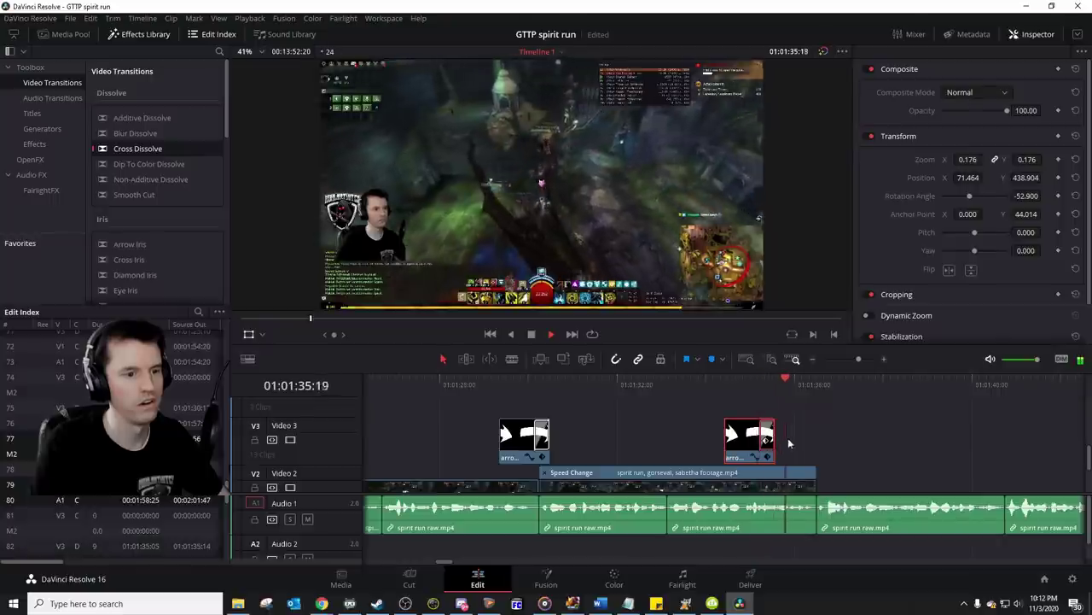
Step: Replay the new arrow, duplicate it onto Video 4 at 01:01:35:10, and trim the copy's end to 01:01:36:12
{"action": "left_click", "coordinate": [751, 384]}
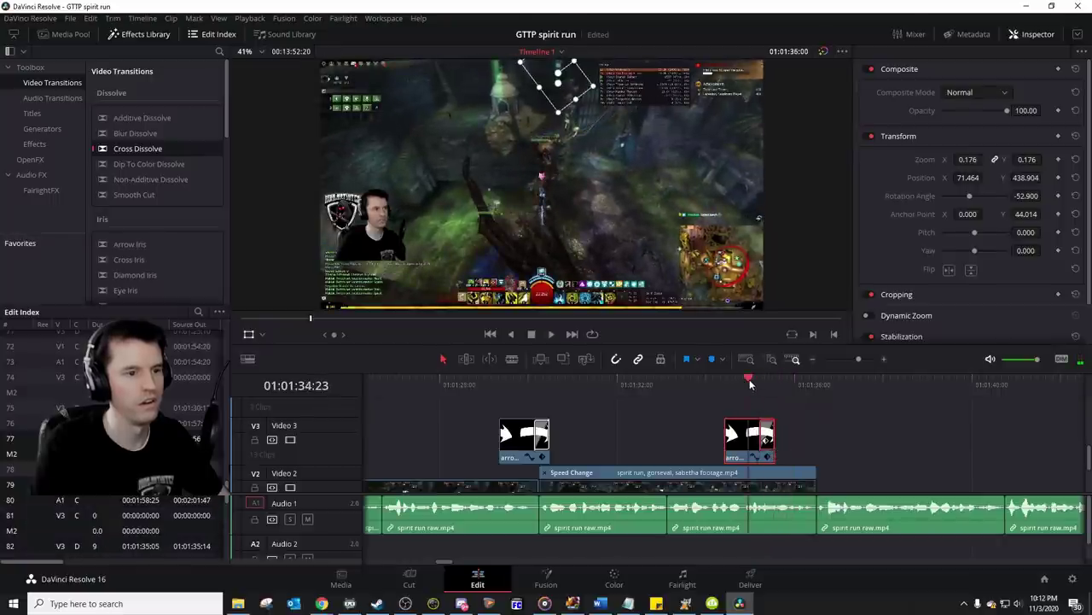
{"action": "key", "text": "space"}
{"action": "key", "text": "space"}
{"action": "left_click_drag", "start_coordinate": [755, 433], "coordinate": [793, 405]}
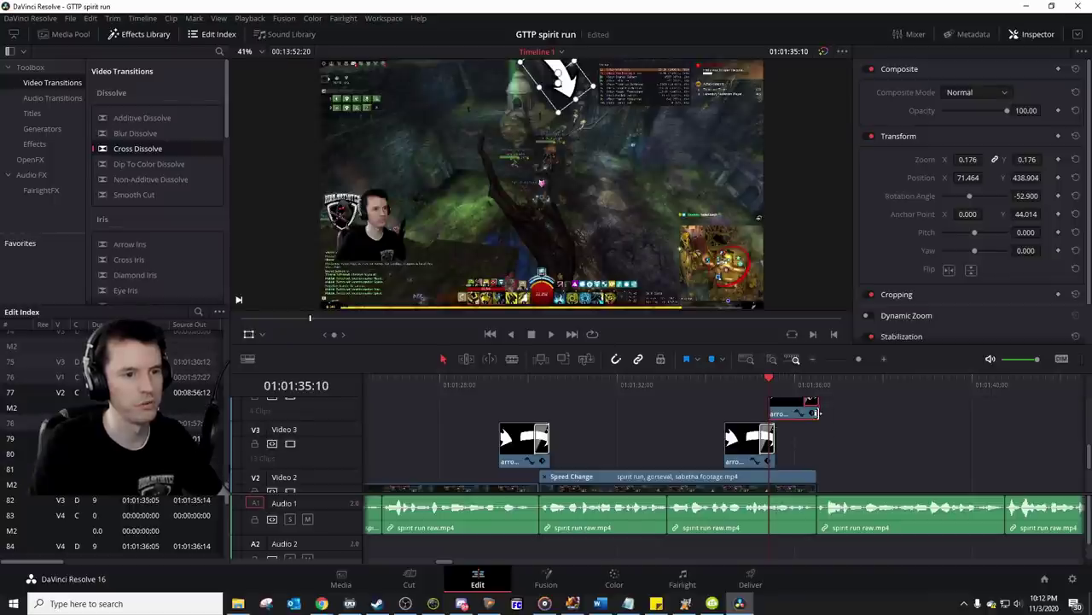
{"action": "left_click_drag", "start_coordinate": [819, 414], "coordinate": [815, 414]}
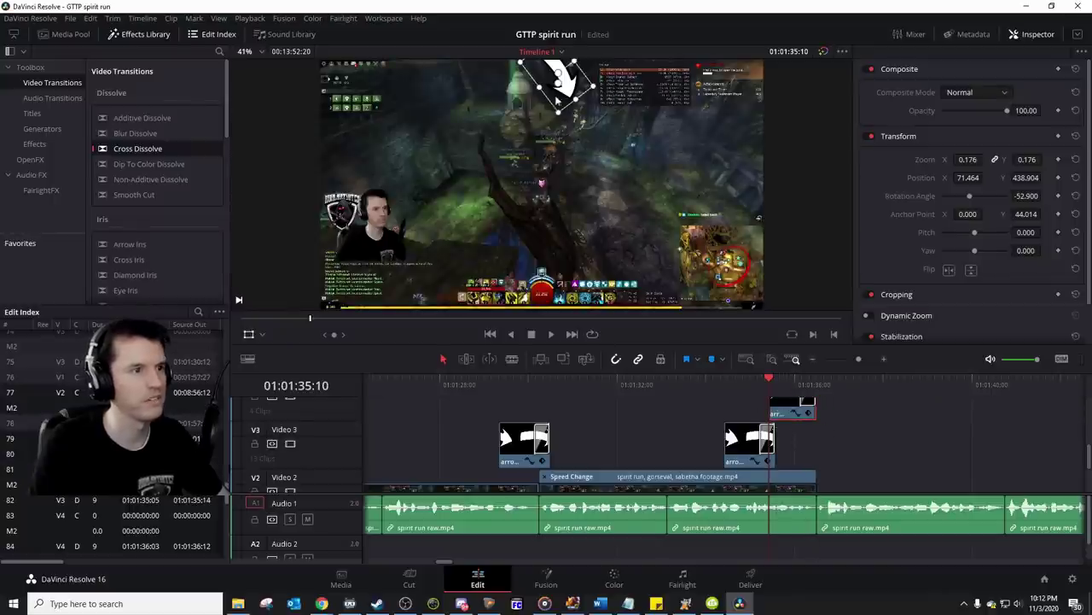
Step: Rotate the Video 4 arrow to -20.900, place it at about X -280.927, Y 342.740, and play back both arrows
{"action": "left_click_drag", "start_coordinate": [557, 101], "coordinate": [488, 114]}
{"action": "left_click_drag", "start_coordinate": [1018, 196], "coordinate": [1045, 195]}
{"action": "left_click_drag", "start_coordinate": [481, 102], "coordinate": [462, 109]}
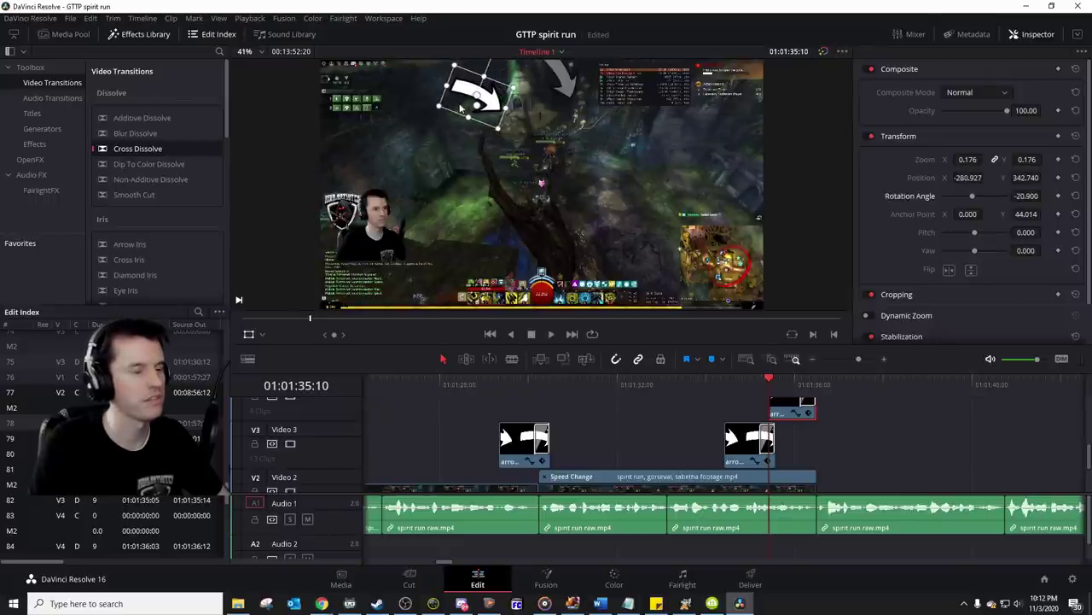
{"action": "left_click", "coordinate": [693, 389]}
{"action": "key", "text": "space"}
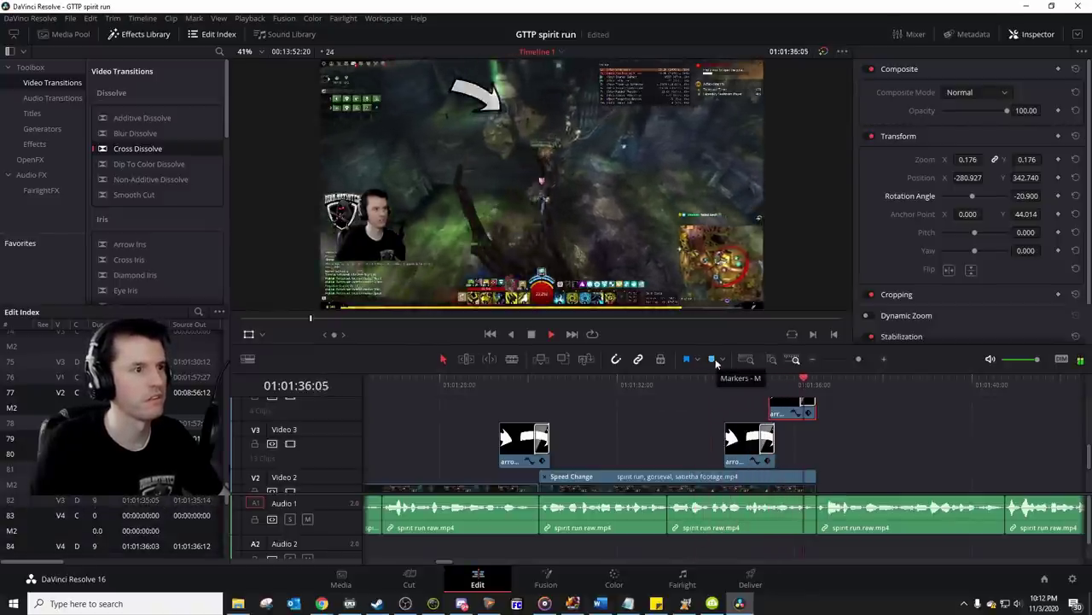
{"action": "key", "text": "space"}
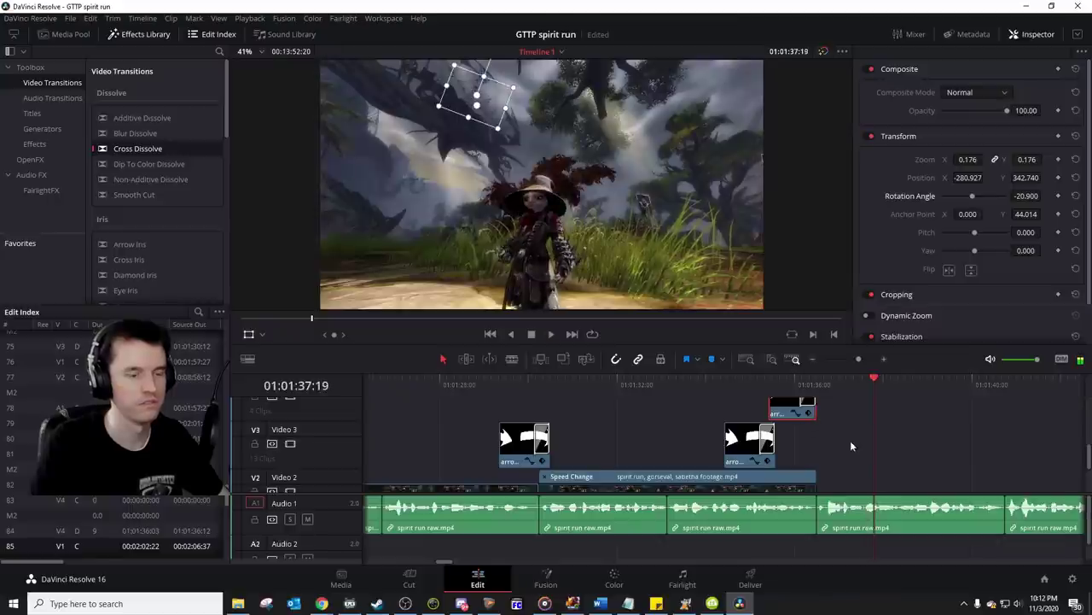
Step: Extend the sped-up Video 2 footage to the end of the next narration clip and split it at 01:01:36:12
{"action": "scroll", "coordinate": [820, 444], "scroll_direction": "right", "scroll_amount": 3}
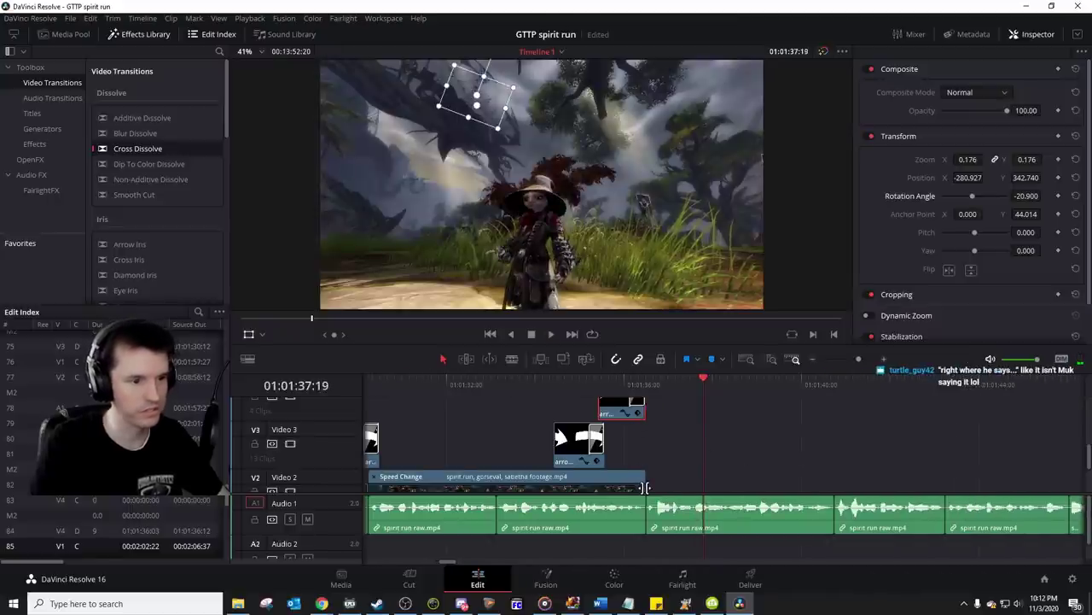
{"action": "left_click_drag", "start_coordinate": [646, 487], "coordinate": [835, 487]}
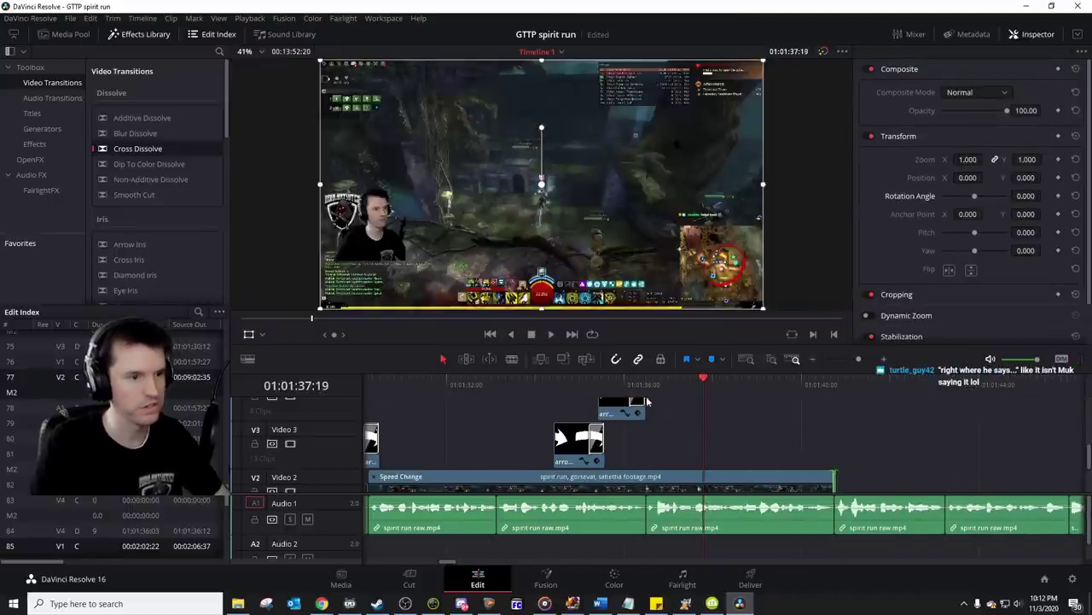
{"action": "key", "text": "ctrl+b"}
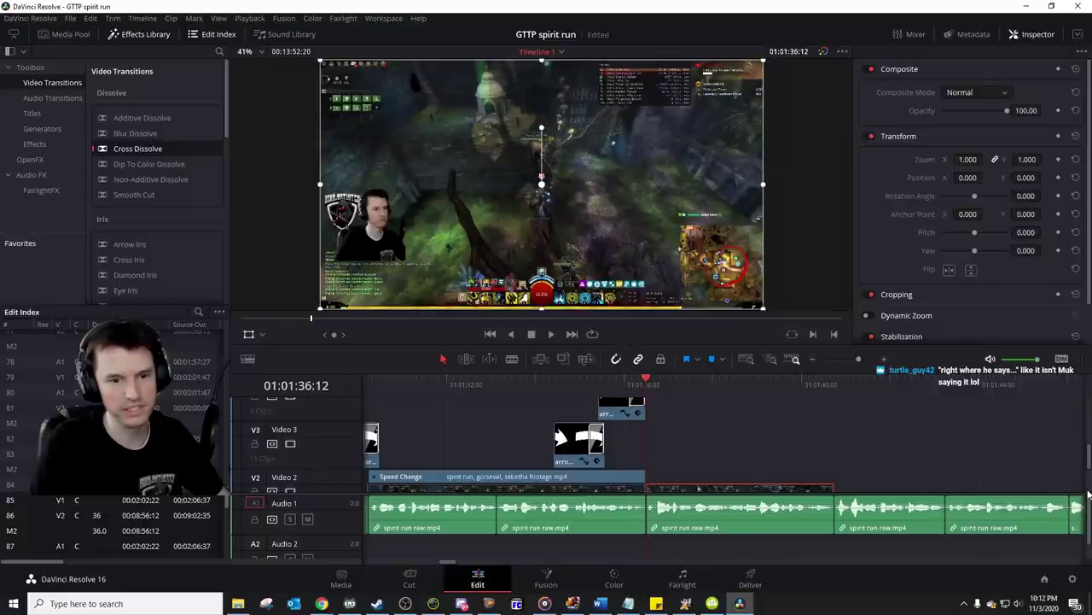
{"action": "left_click_drag", "start_coordinate": [1088, 458], "coordinate": [1088, 493]}
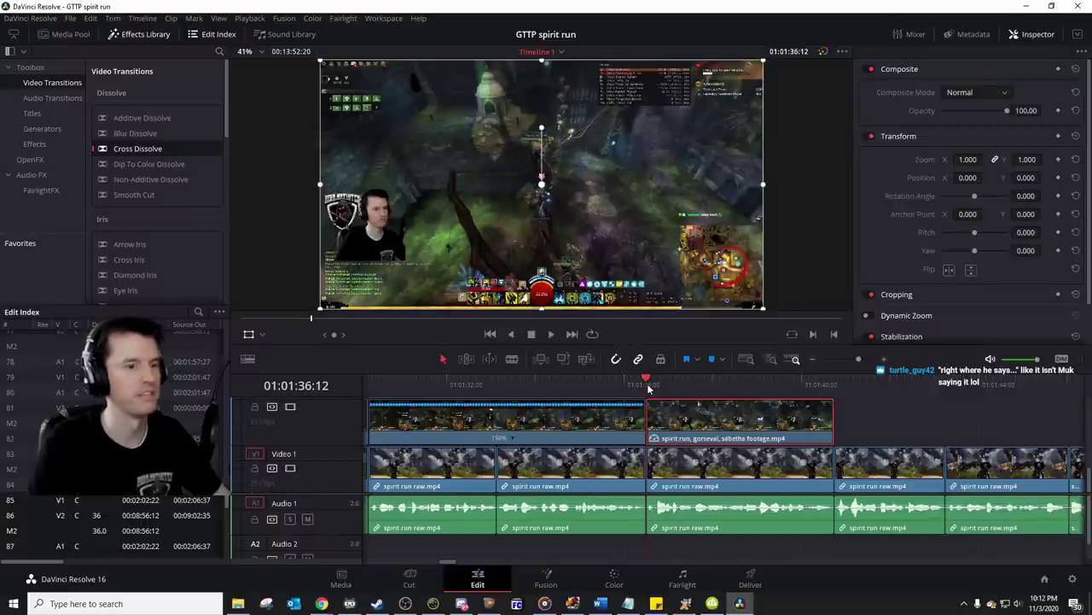
Step: Review the footage after 01:01:36:12 against the narration and scrub to the gliding moment at 01:01:38:07
{"action": "key", "text": "space"}
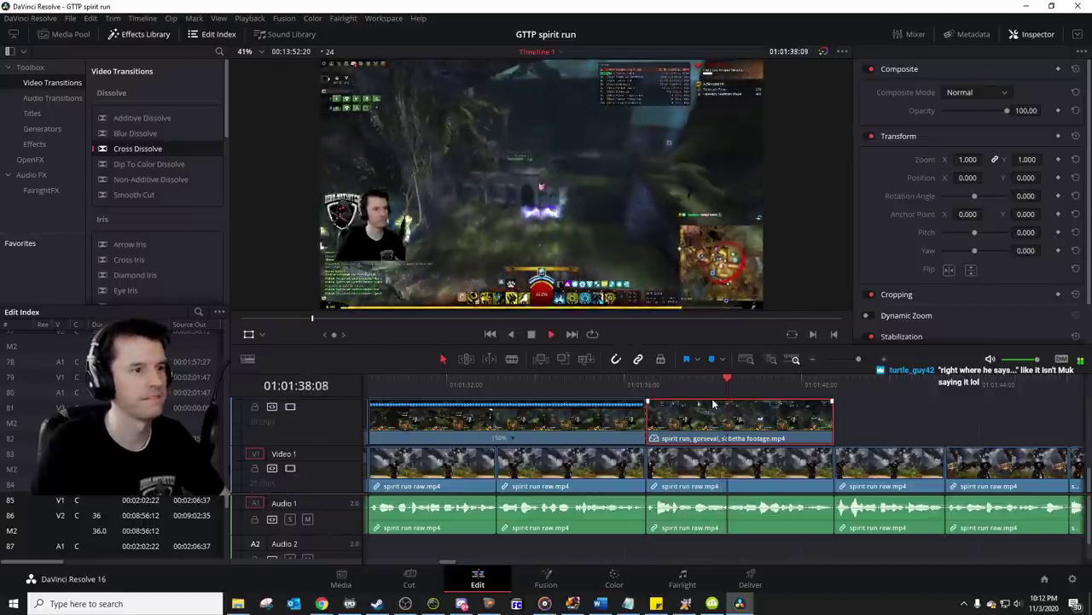
{"action": "key", "text": "space"}
{"action": "key", "text": "space"}
{"action": "key", "text": "space"}
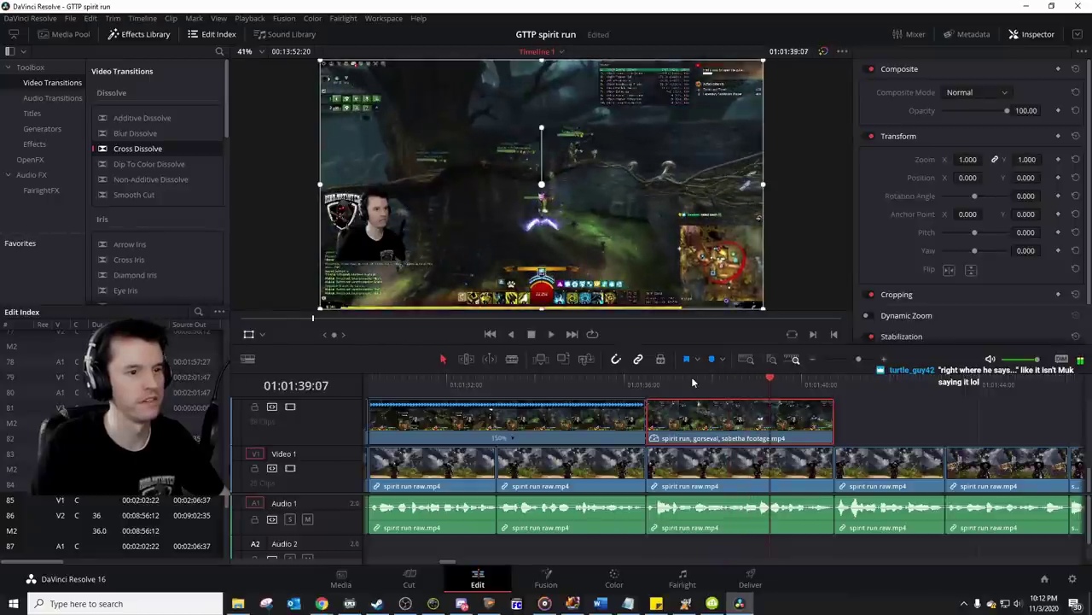
{"action": "left_click", "coordinate": [693, 381]}
{"action": "key", "text": "space"}
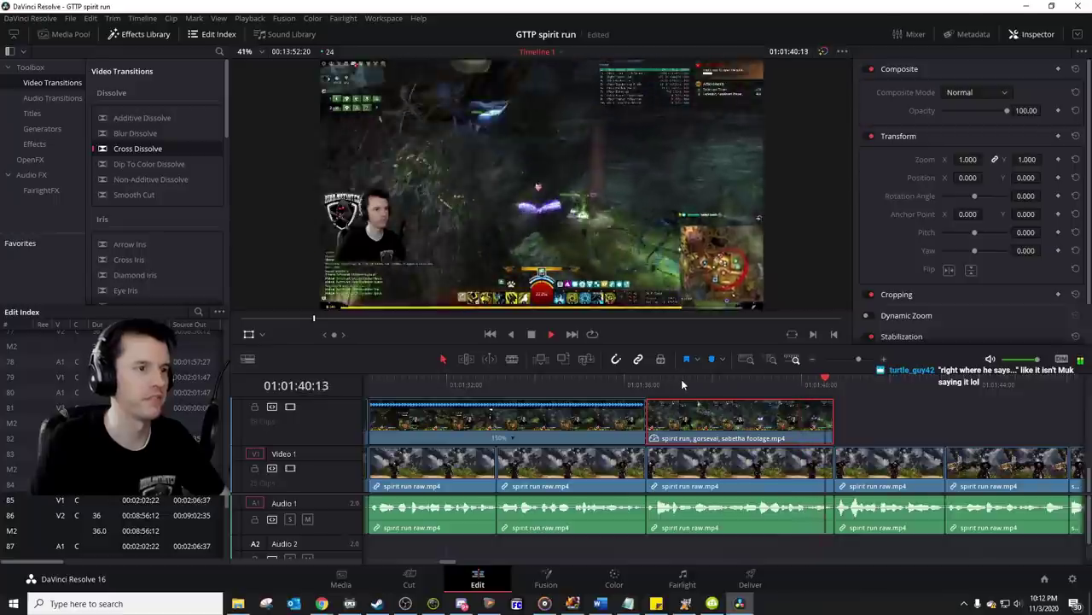
{"action": "key", "text": "space"}
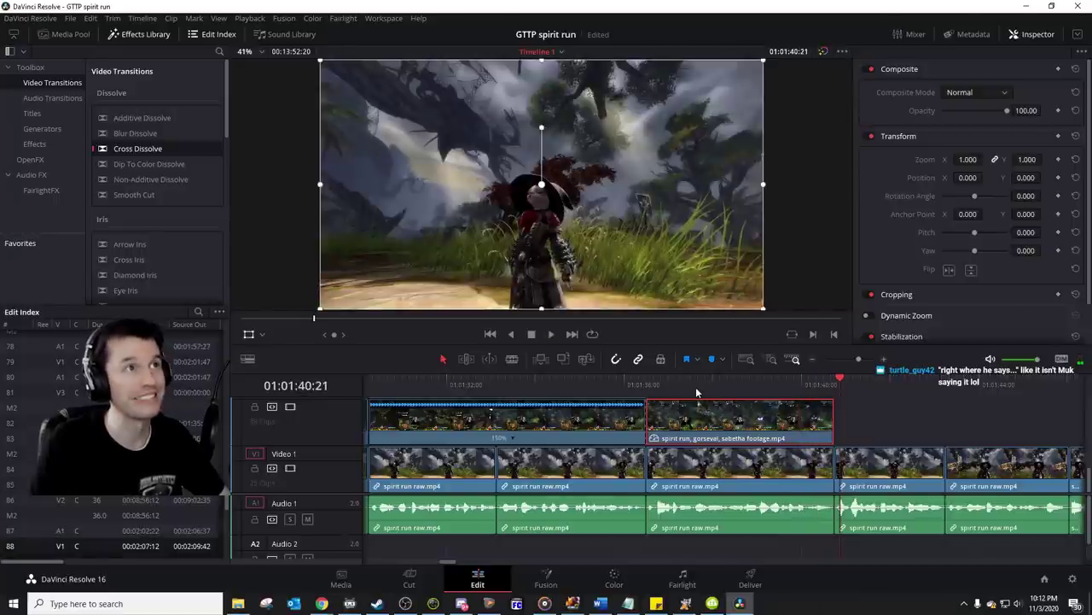
{"action": "left_click_drag", "start_coordinate": [682, 382], "coordinate": [711, 384]}
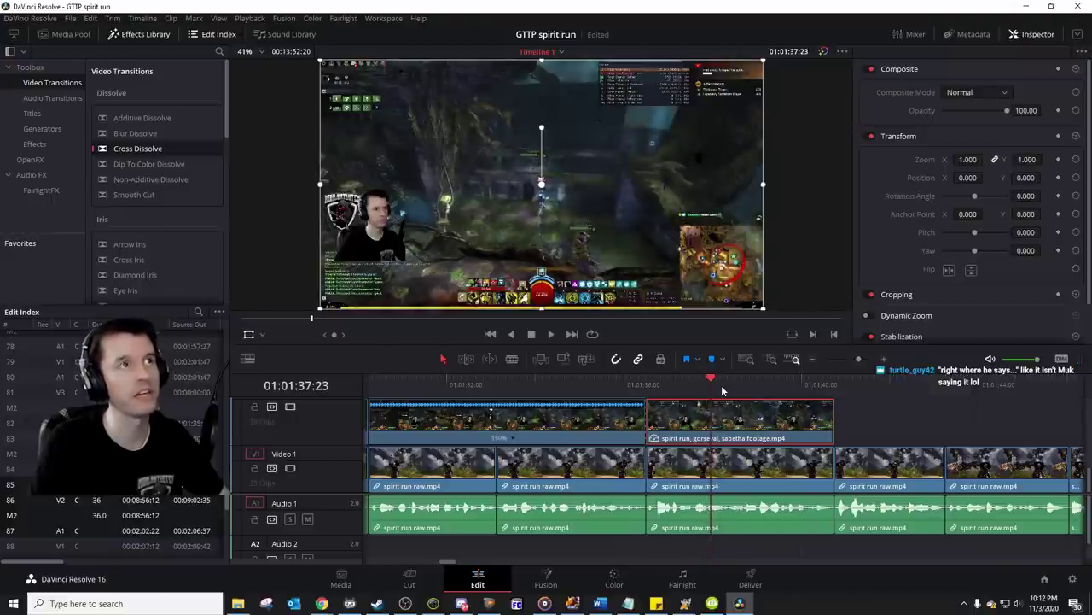
{"action": "left_click_drag", "start_coordinate": [721, 385], "coordinate": [726, 385]}
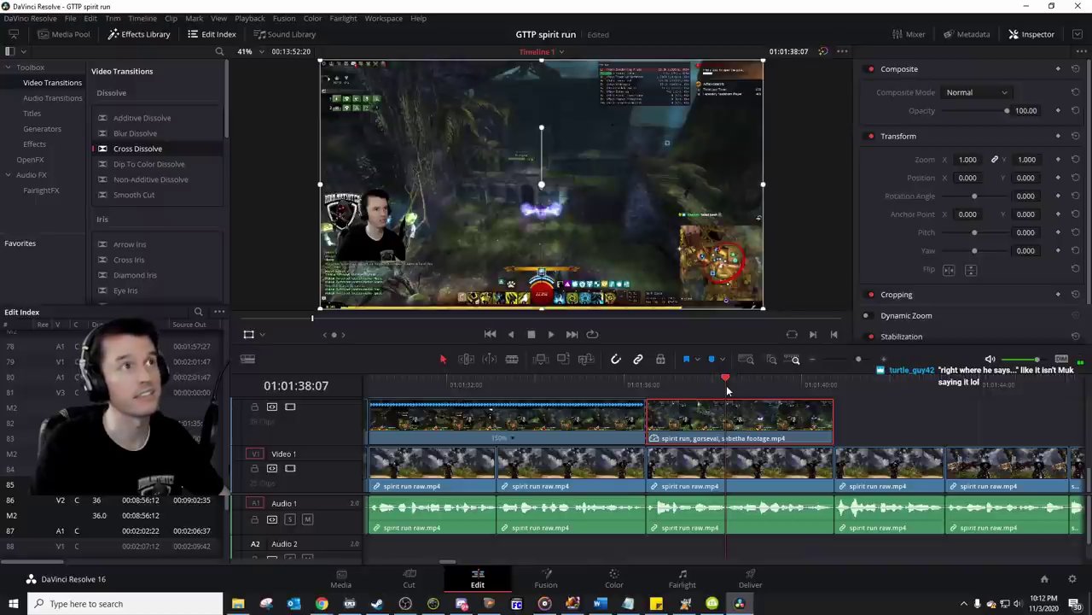
Step: Set the Video 2 footage after 01:01:36:12 to 100% speed and play it back up to 01:01:38:10
{"action": "left_click", "coordinate": [662, 383]}
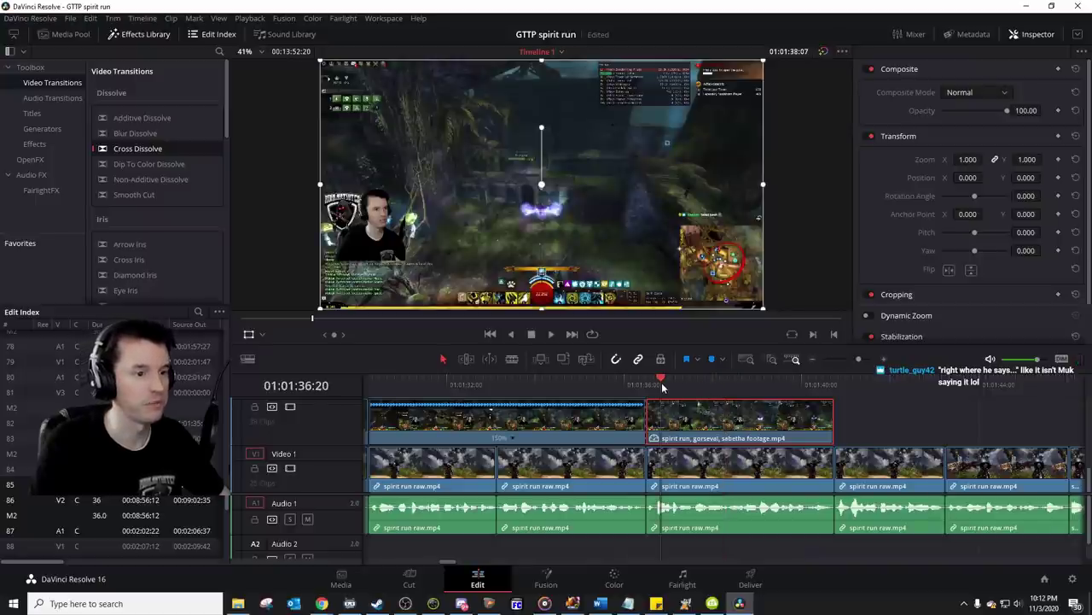
{"action": "key", "text": "space"}
{"action": "key", "text": "space"}
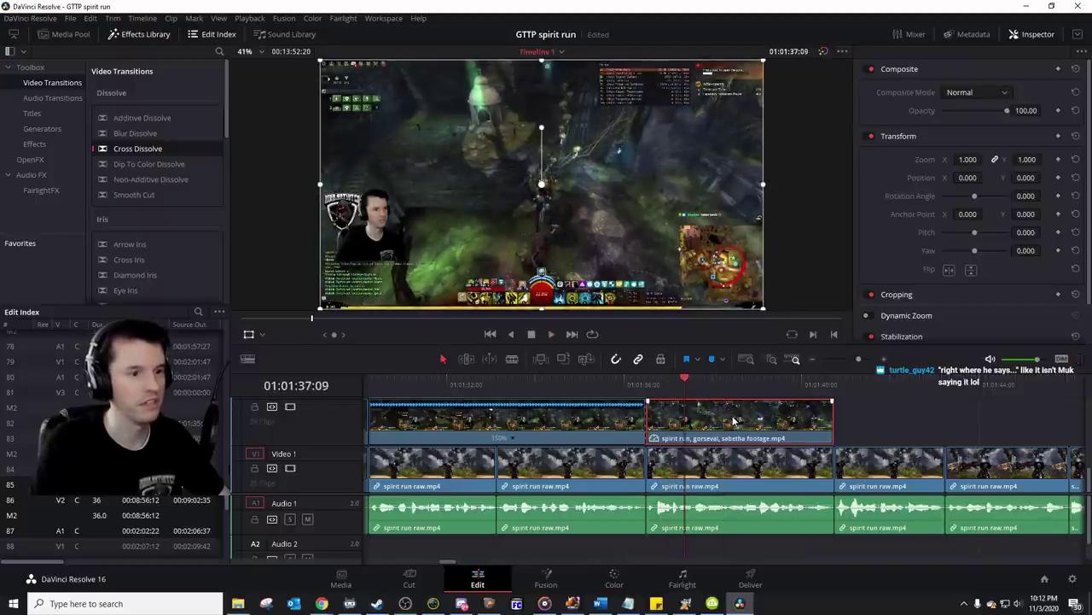
{"action": "scroll", "coordinate": [733, 420], "scroll_direction": "up", "scroll_amount": 1}
{"action": "left_click", "coordinate": [746, 455]}
{"action": "mouse_move", "coordinate": [783, 495]}
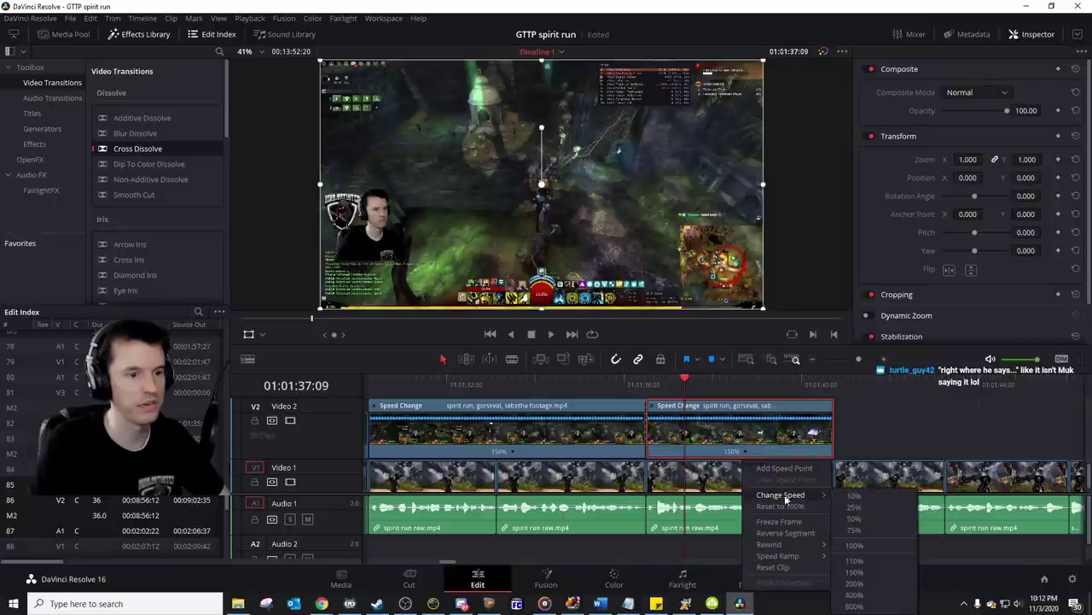
{"action": "left_click", "coordinate": [854, 544]}
{"action": "key", "text": "space"}
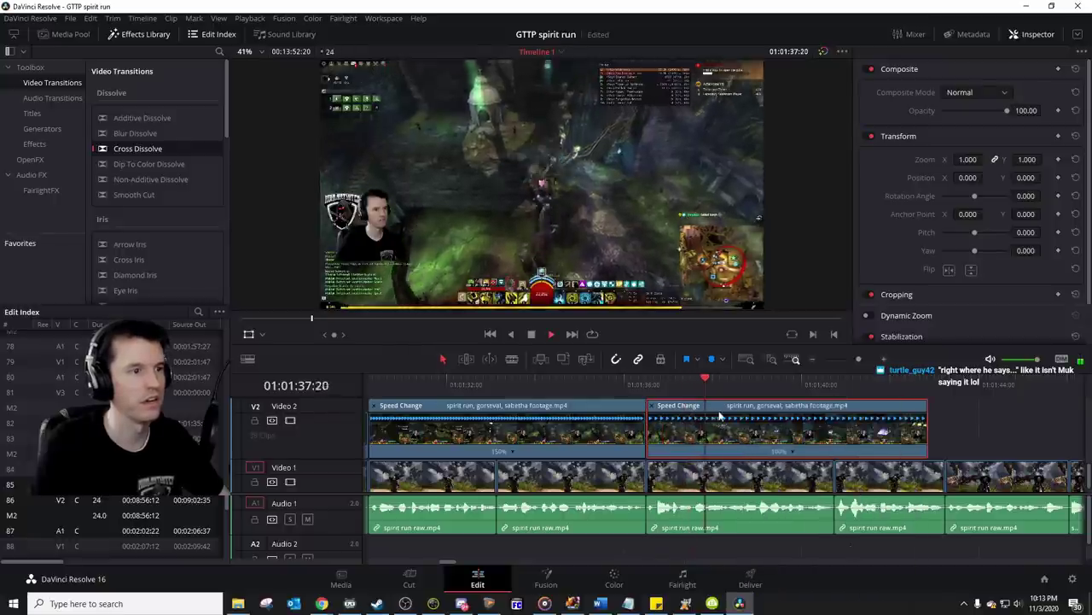
{"action": "key", "text": "space"}
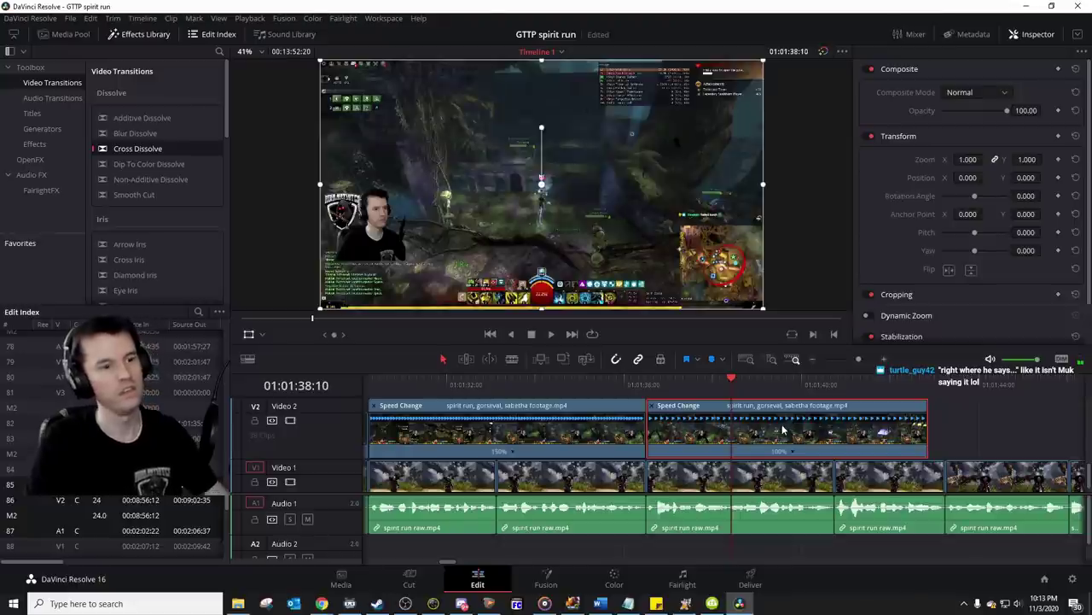
Step: Split the Video 2 footage at 01:01:38:10 and 01:01:40:18, and delete the piece after the second cut
{"action": "key", "text": "ctrl+b"}
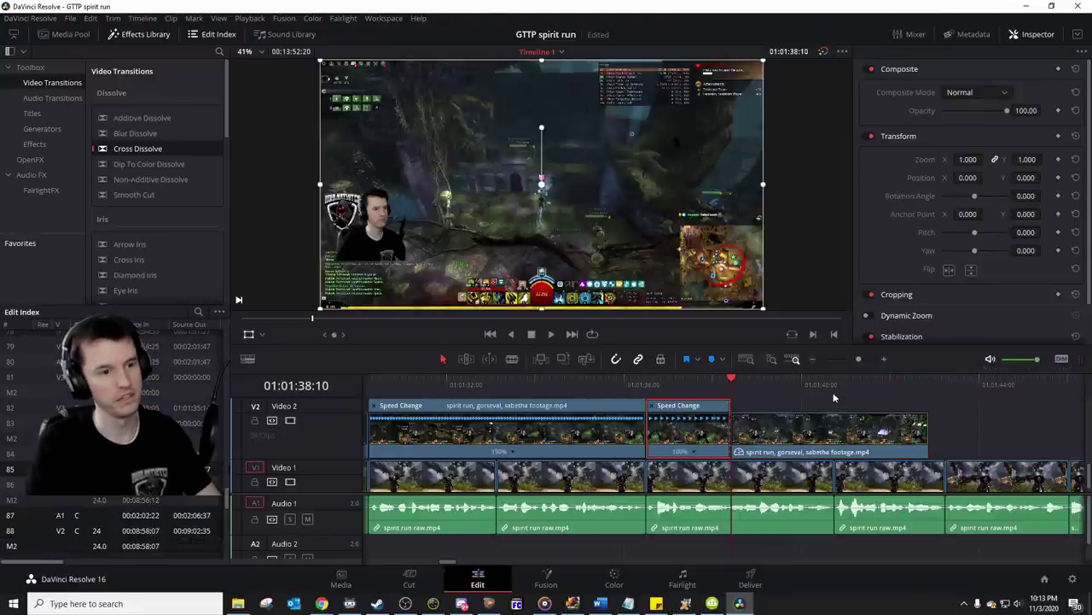
{"action": "left_click", "coordinate": [835, 395]}
{"action": "left_click", "coordinate": [847, 433]}
{"action": "key", "text": "ctrl+b"}
{"action": "left_click", "coordinate": [883, 431]}
{"action": "key", "text": "BackSpace"}
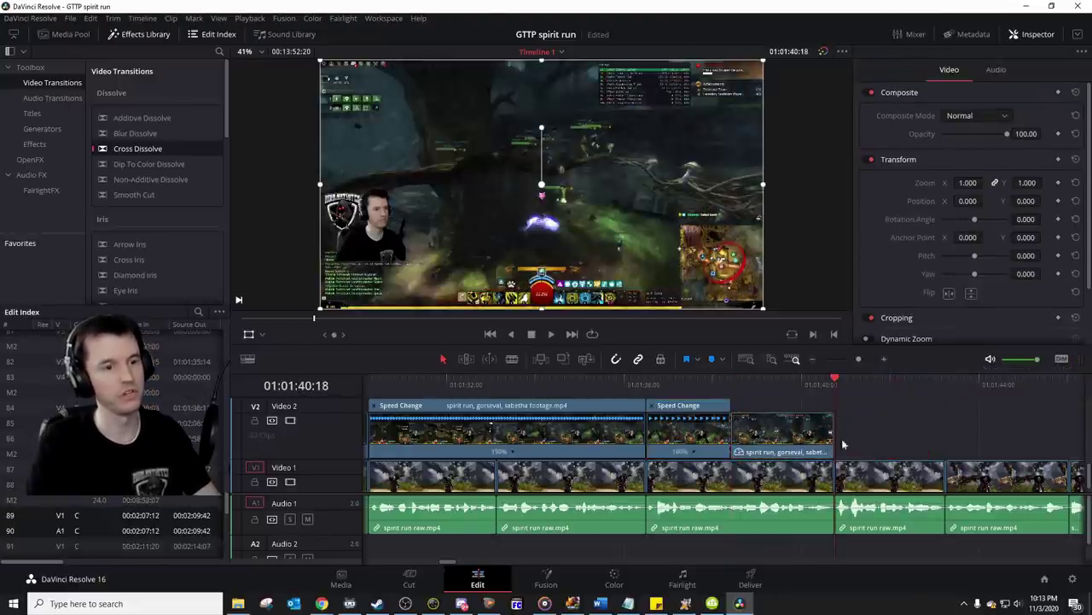
Step: Slow the Video 2 segment starting at 01:01:38:10 to 25% speed and play it back against the narration
{"action": "left_click", "coordinate": [732, 394]}
{"action": "left_click", "coordinate": [763, 437]}
{"action": "key", "text": "ctrl+r"}
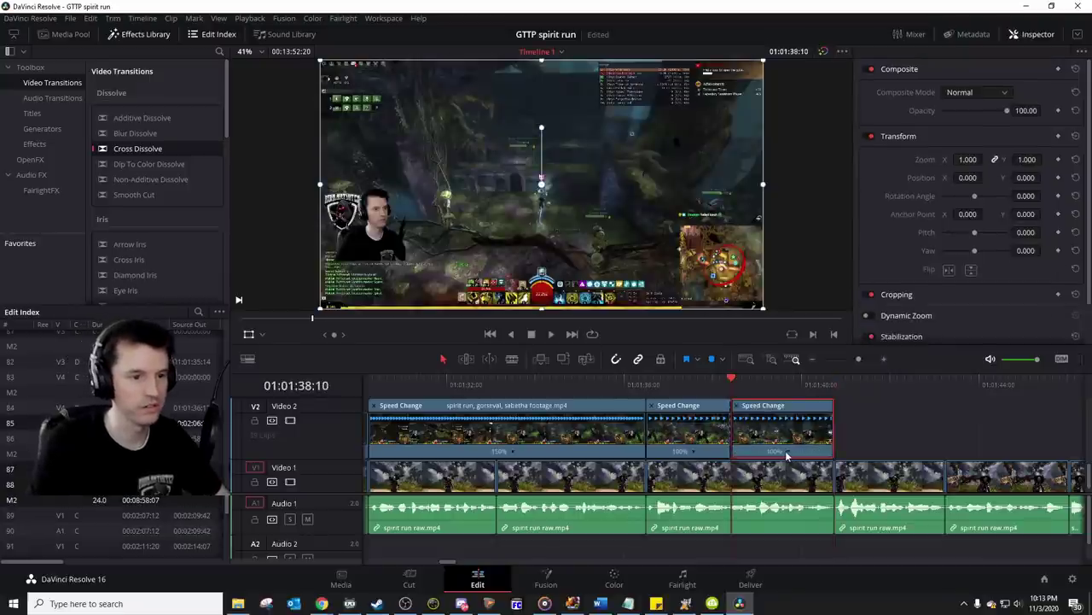
{"action": "left_click", "coordinate": [787, 454]}
{"action": "mouse_move", "coordinate": [824, 495]}
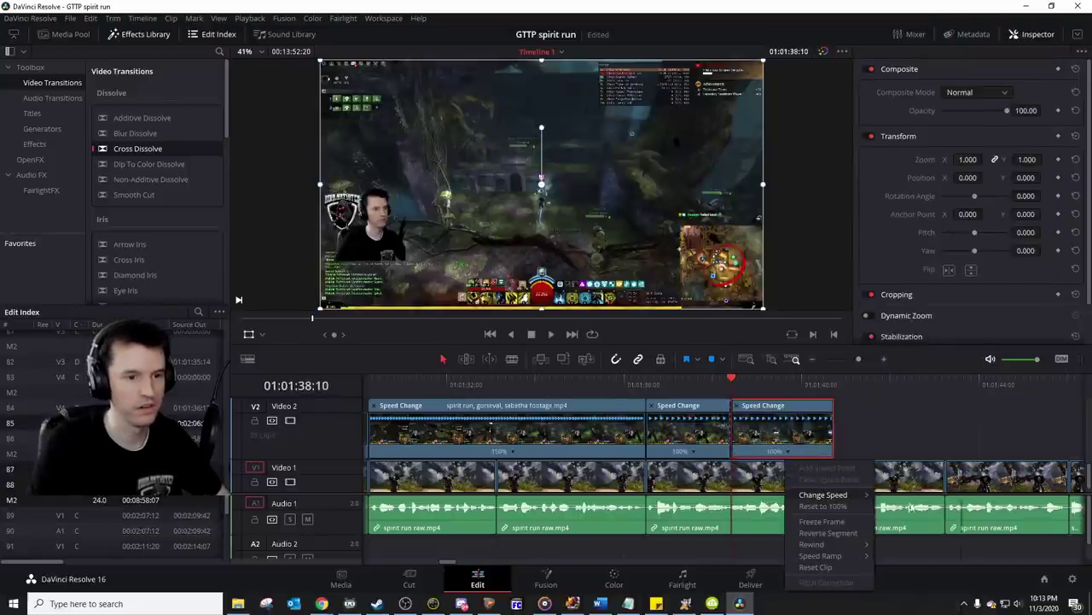
{"action": "left_click", "coordinate": [905, 505]}
{"action": "key", "text": "space"}
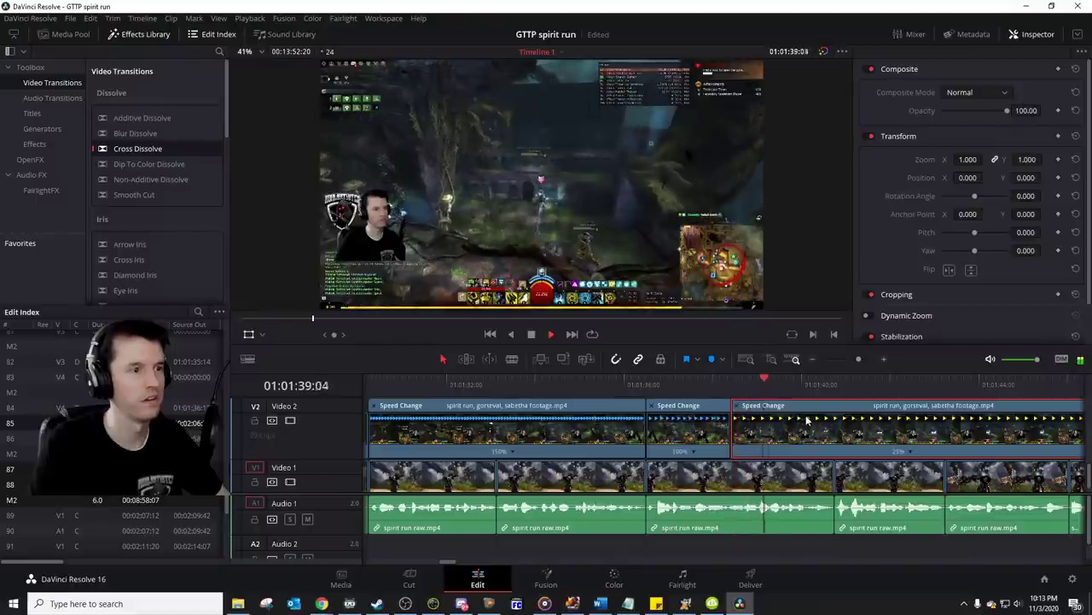
{"action": "key", "text": "space"}
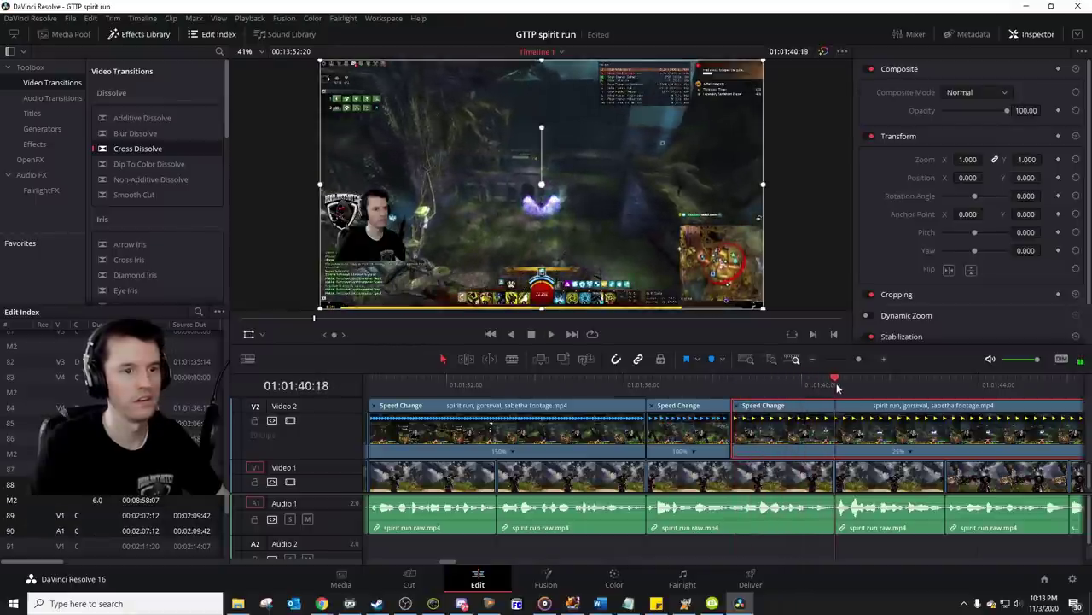
Step: Cut the slowed footage at the end of the narration clip, 01:01:40:18, and delete the remainder
{"action": "key", "text": "ctrl+b"}
{"action": "left_click", "coordinate": [862, 448]}
{"action": "key", "text": "Delete"}
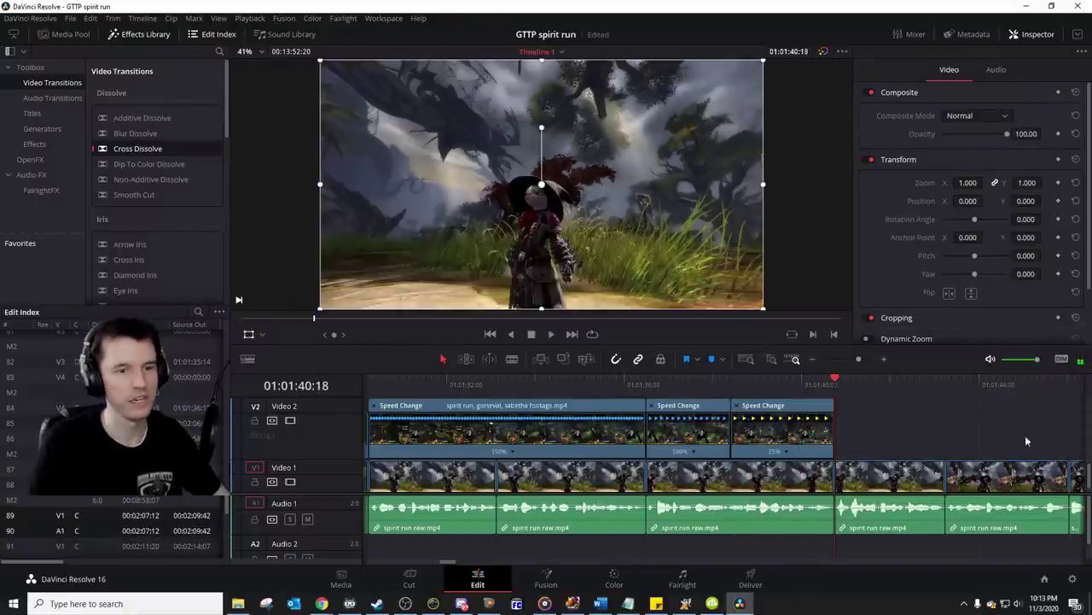
Step: Duplicate the Video 3 arrow so the copy ends at 01:01:40:18, and position it at about X -88.714, Y 192.329
{"action": "scroll", "coordinate": [826, 443], "scroll_direction": "up", "scroll_amount": 3}
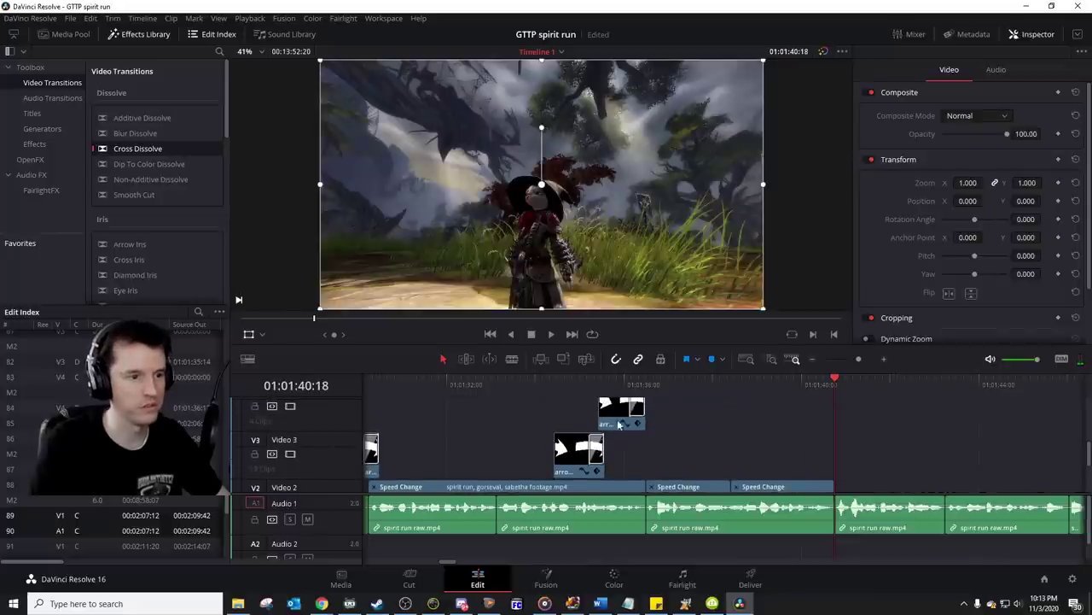
{"action": "left_click_drag", "start_coordinate": [570, 455], "coordinate": [803, 449]}
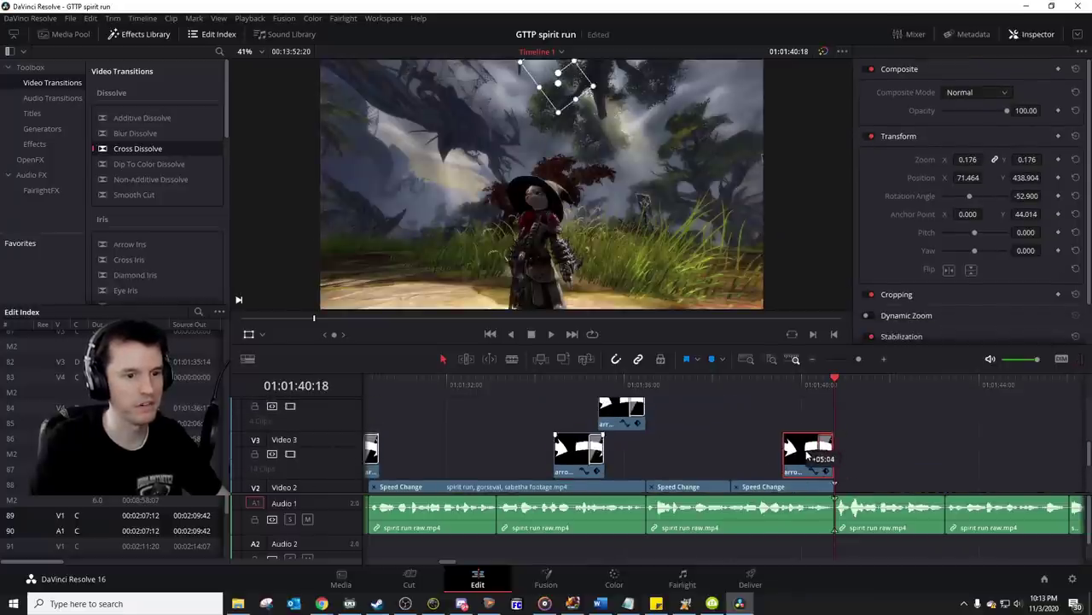
{"action": "left_click", "coordinate": [753, 378]}
{"action": "key", "text": "space"}
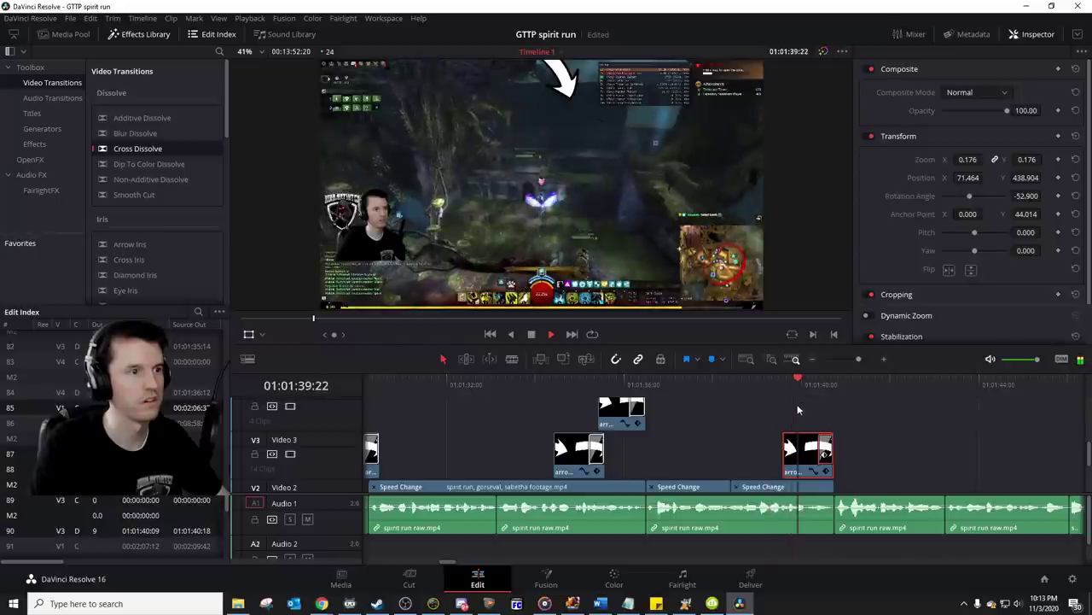
{"action": "key", "text": "space"}
{"action": "left_click_drag", "start_coordinate": [538, 126], "coordinate": [525, 149]}
Step: Play the edit and the following narration through to 01:01:46:04, and switch to another window
{"action": "key", "text": "space"}
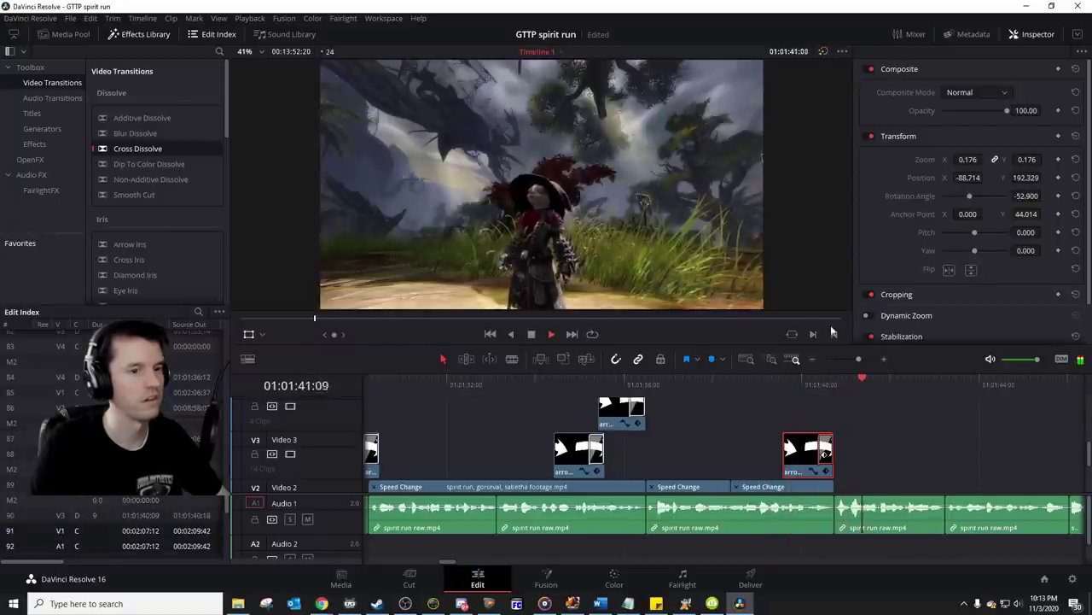
{"action": "scroll", "coordinate": [1086, 475], "scroll_direction": "down", "scroll_amount": 3}
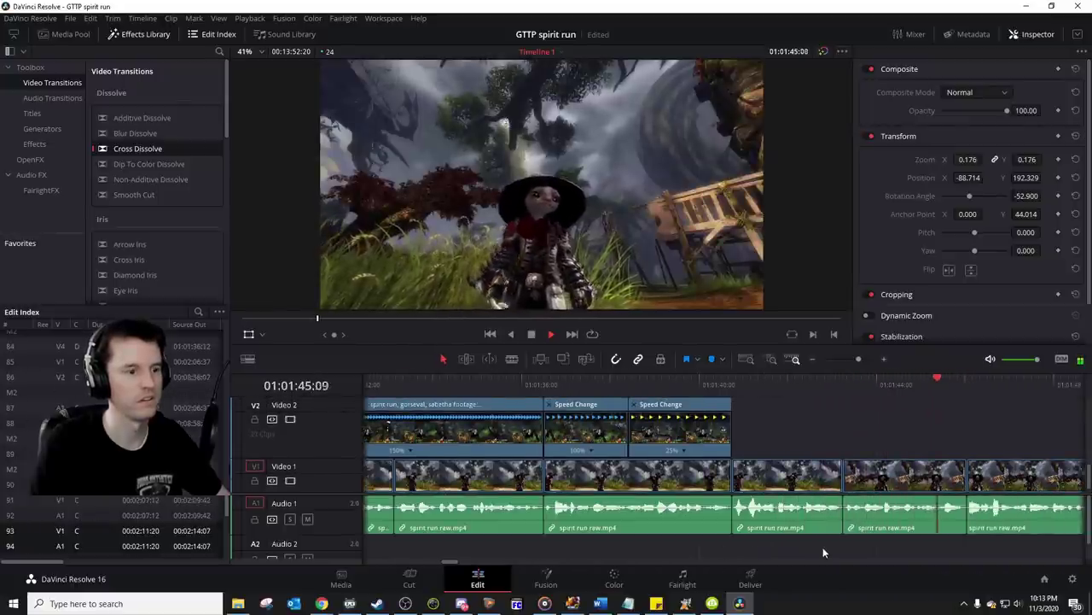
{"action": "key", "text": "space"}
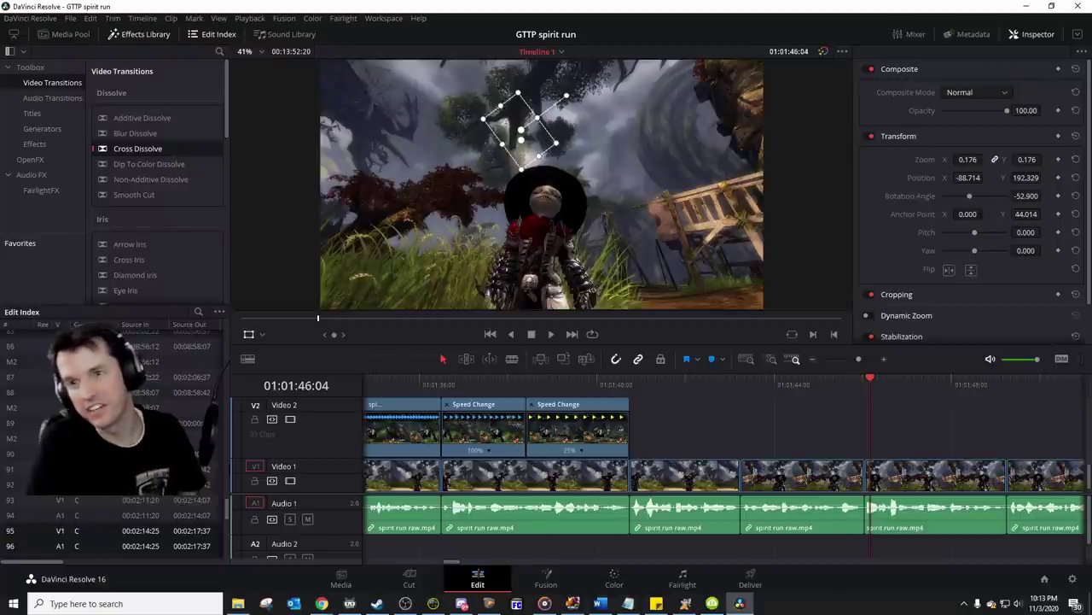
{"action": "key", "text": "alt+Tab"}
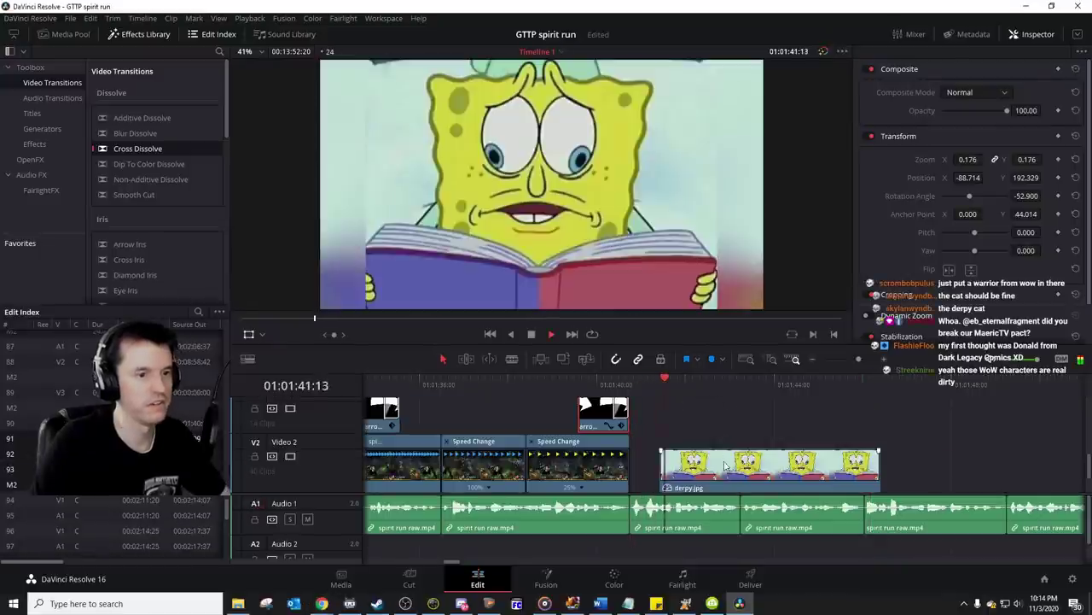
Step: Move derpy.jpg on Video 2 to start at 01:01:43:06 and trim its end to the end of that narration clip
{"action": "left_click_drag", "start_coordinate": [738, 474], "coordinate": [883, 474]}
{"action": "scroll", "coordinate": [770, 415], "scroll_direction": "right", "scroll_amount": 2}
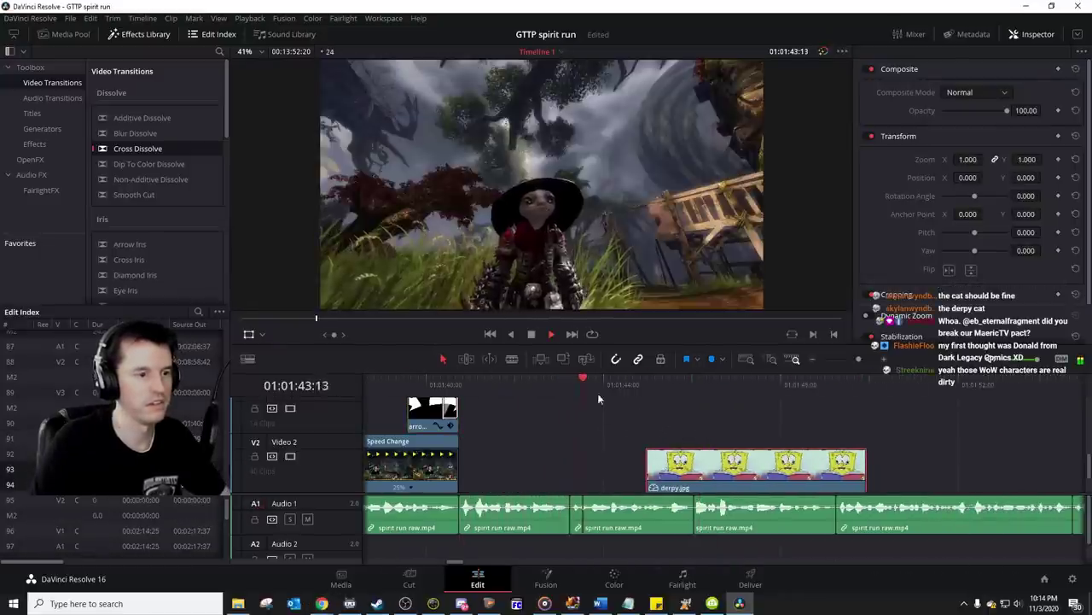
{"action": "left_click", "coordinate": [571, 387]}
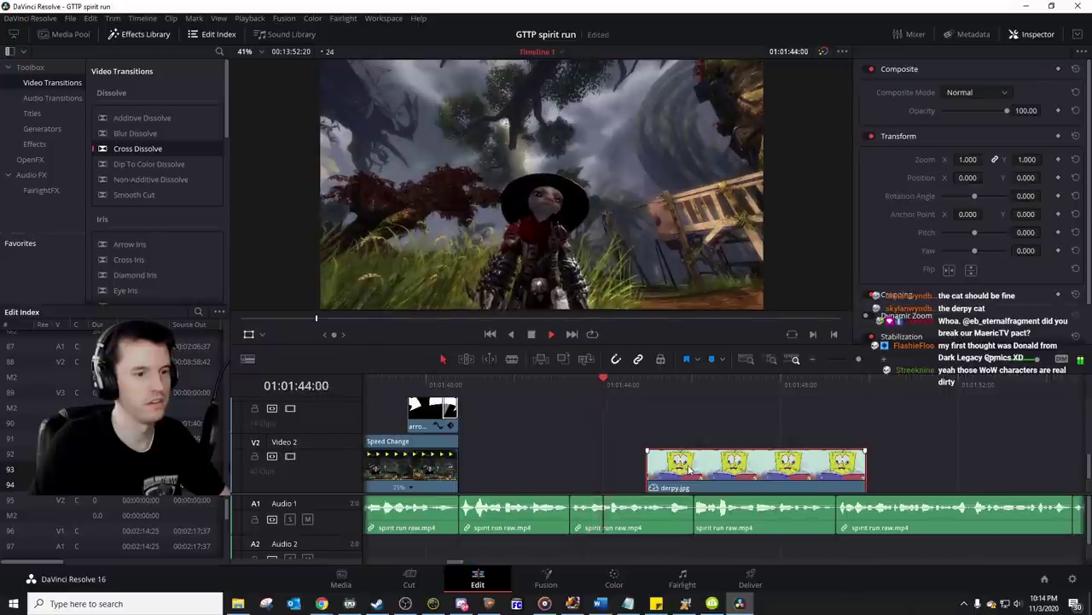
{"action": "key", "text": "space"}
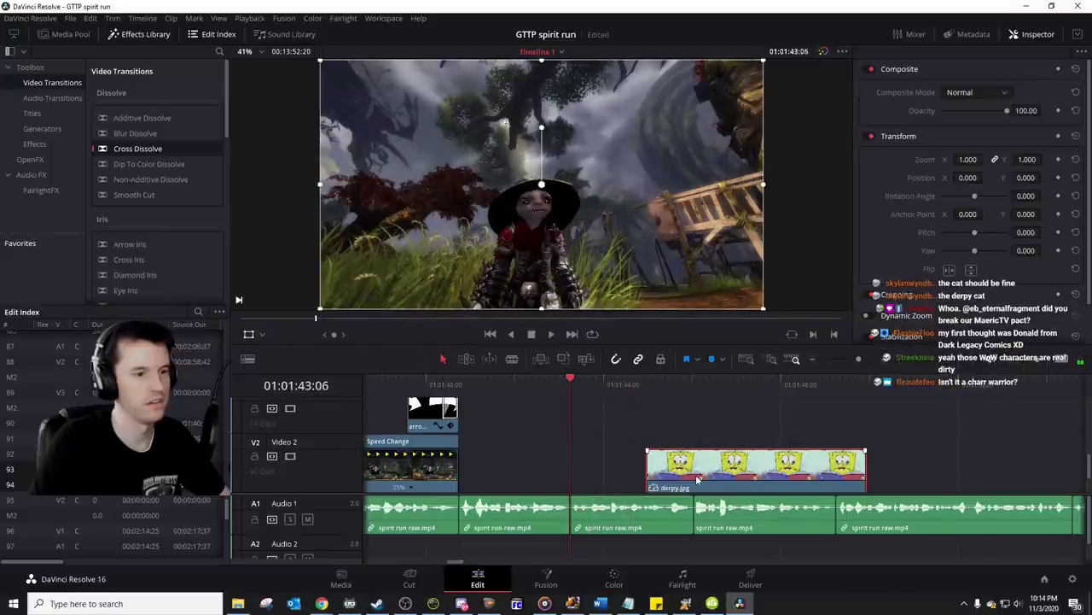
{"action": "left_click_drag", "start_coordinate": [864, 486], "coordinate": [791, 489]}
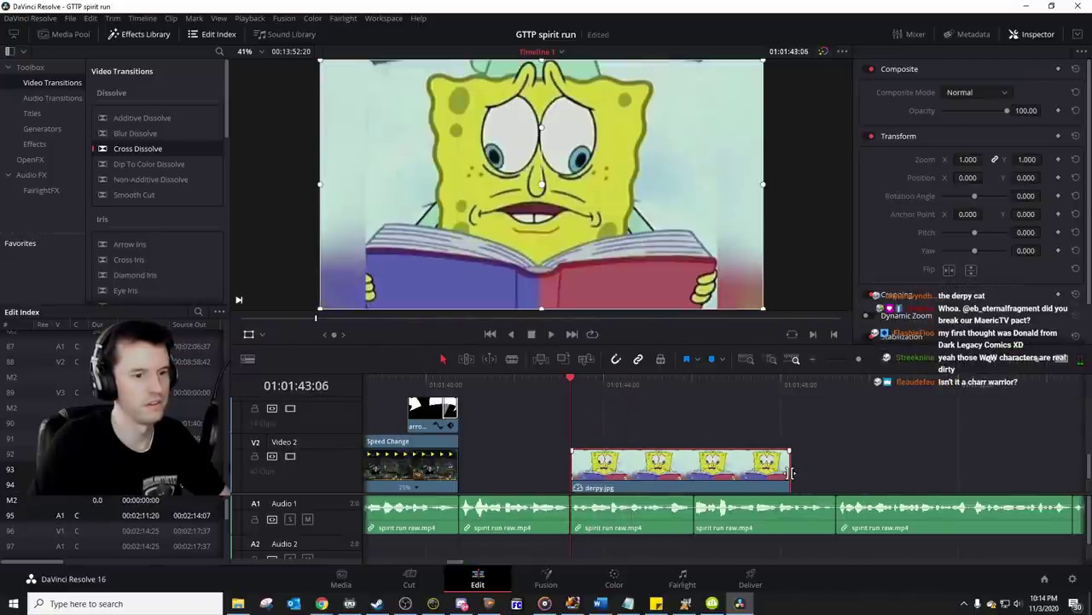
{"action": "left_click_drag", "start_coordinate": [791, 472], "coordinate": [694, 472]}
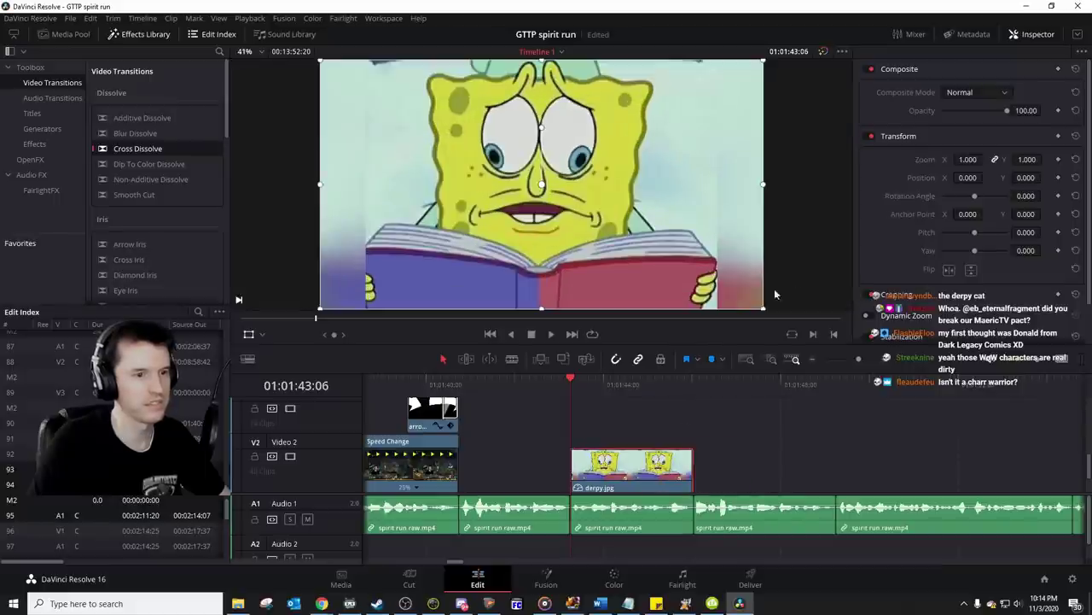
Step: Try shrinking derpy.jpg to about 0.356 zoom and placing it at about X -557.260, Y 258.904
{"action": "left_click_drag", "start_coordinate": [755, 313], "coordinate": [662, 228]}
{"action": "left_click_drag", "start_coordinate": [579, 184], "coordinate": [451, 125]}
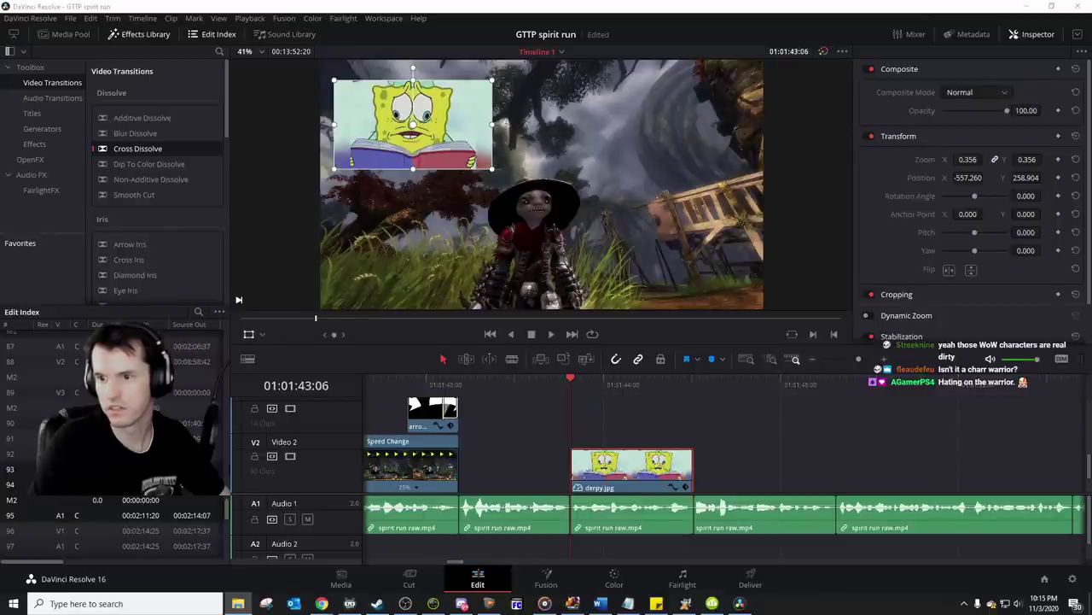
Step: Place Warrior_icon.png above derpy.jpg at 01:01:43:06 and reset derpy.jpg's zoom and position to full frame
{"action": "left_click_drag", "start_coordinate": [1091, 375], "coordinate": [582, 424]}
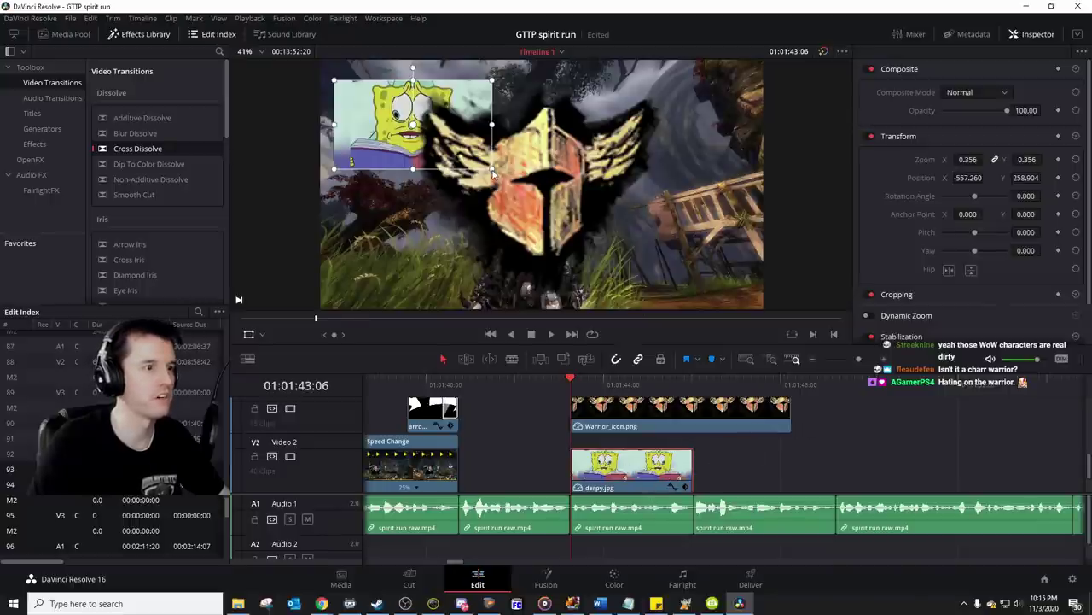
{"action": "left_click_drag", "start_coordinate": [493, 170], "coordinate": [577, 253]}
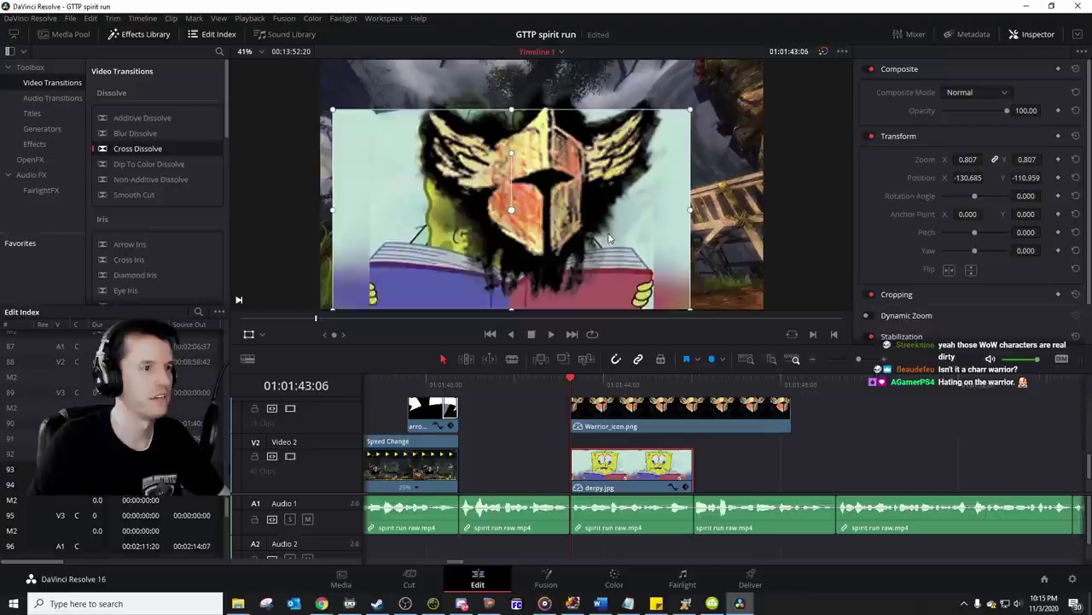
{"action": "left_click", "coordinate": [1075, 178]}
{"action": "left_click", "coordinate": [1075, 159]}
Step: Trim Warrior_icon.png to derpy.jpg's end, scale it to about 0.428 at X -24.658, Y 392.055, and play the section
{"action": "left_click", "coordinate": [687, 423]}
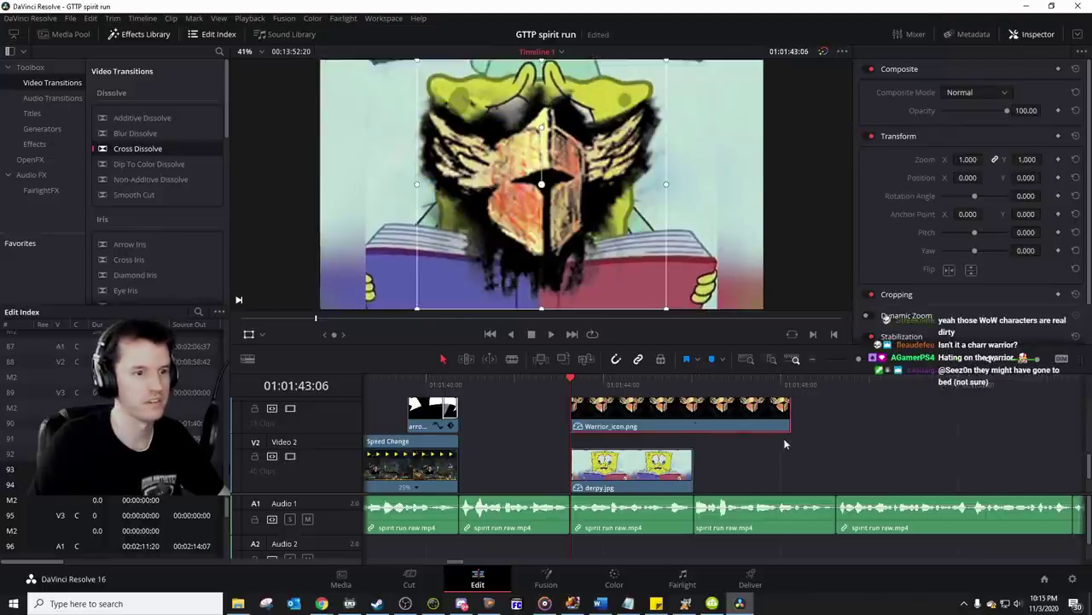
{"action": "left_click_drag", "start_coordinate": [792, 421], "coordinate": [693, 421]}
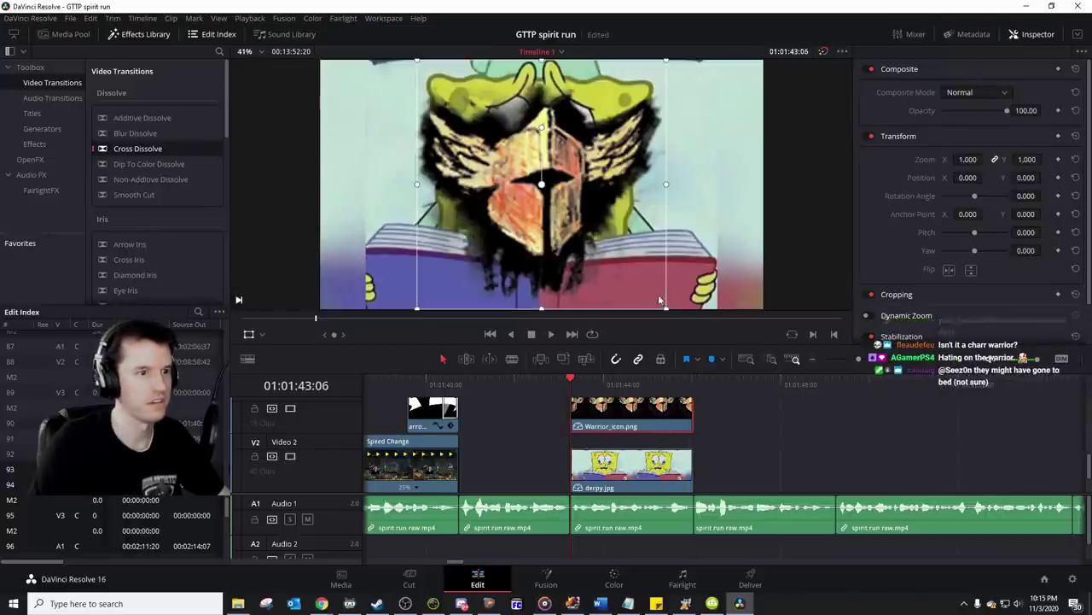
{"action": "left_click_drag", "start_coordinate": [658, 294], "coordinate": [629, 250]}
{"action": "left_click_drag", "start_coordinate": [582, 203], "coordinate": [578, 118]}
{"action": "left_click_drag", "start_coordinate": [607, 164], "coordinate": [563, 128]}
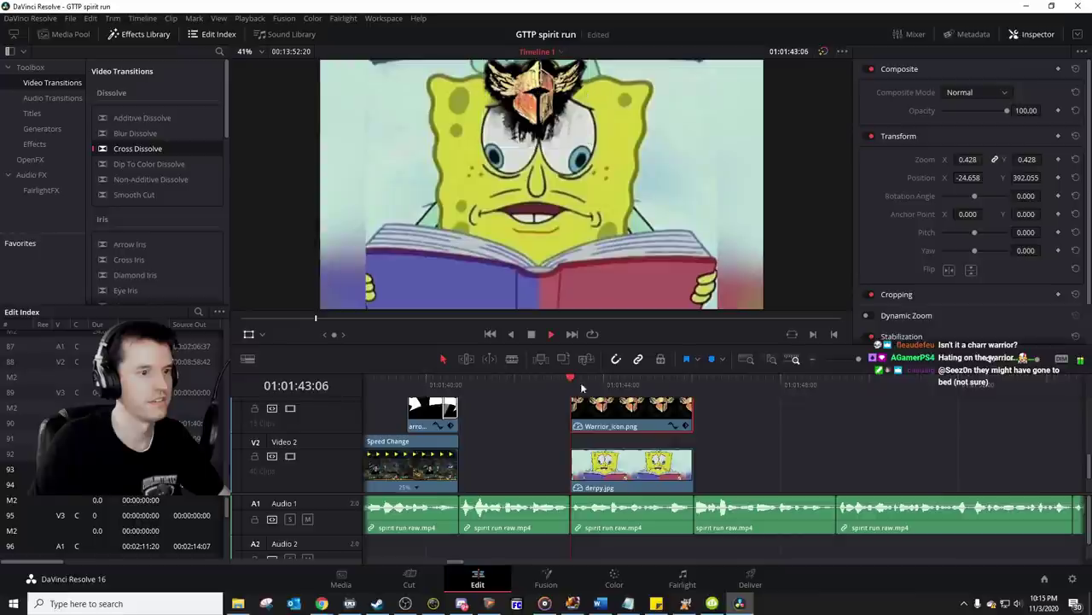
{"action": "key", "text": "space"}
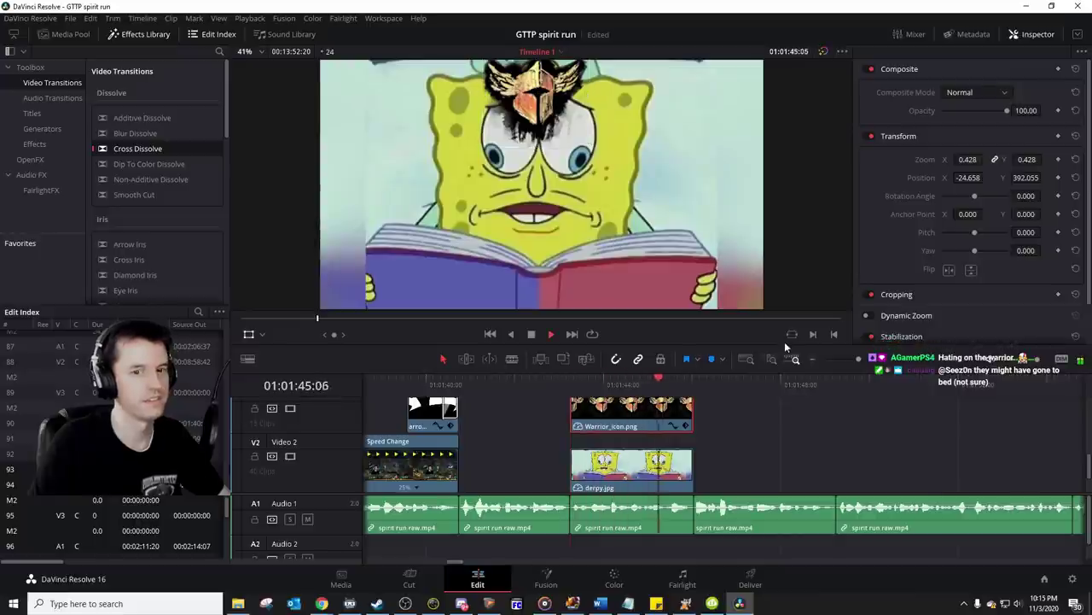
{"action": "key", "text": "space"}
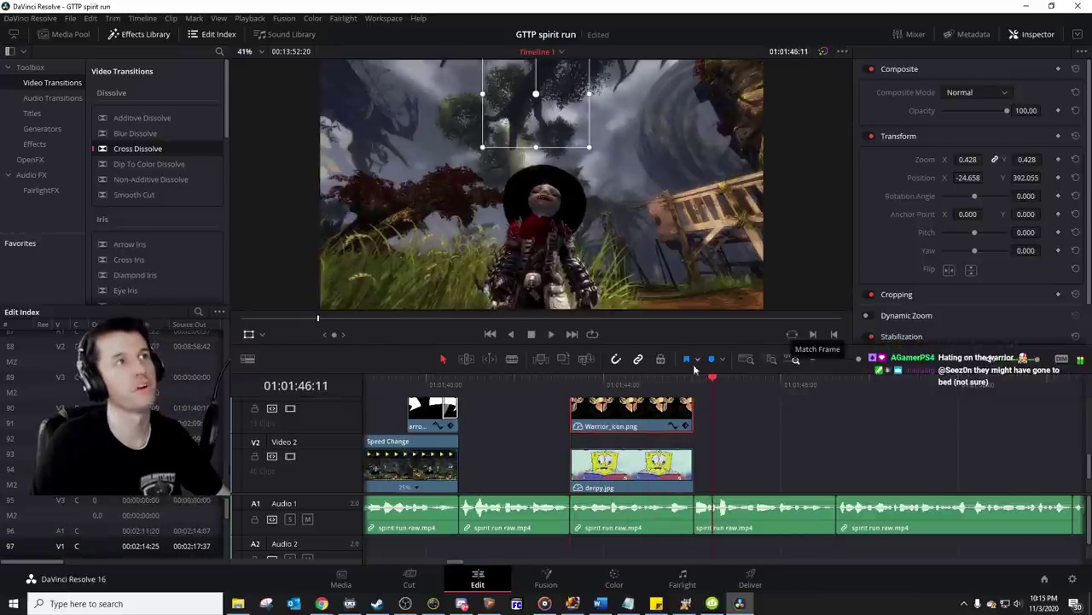
Step: Apply a Dynamic Zoom with Linear ease to derpy.jpg and play back the image section from 01:01:43:06
{"action": "left_click", "coordinate": [572, 382]}
{"action": "key", "text": "space"}
{"action": "left_click", "coordinate": [658, 472]}
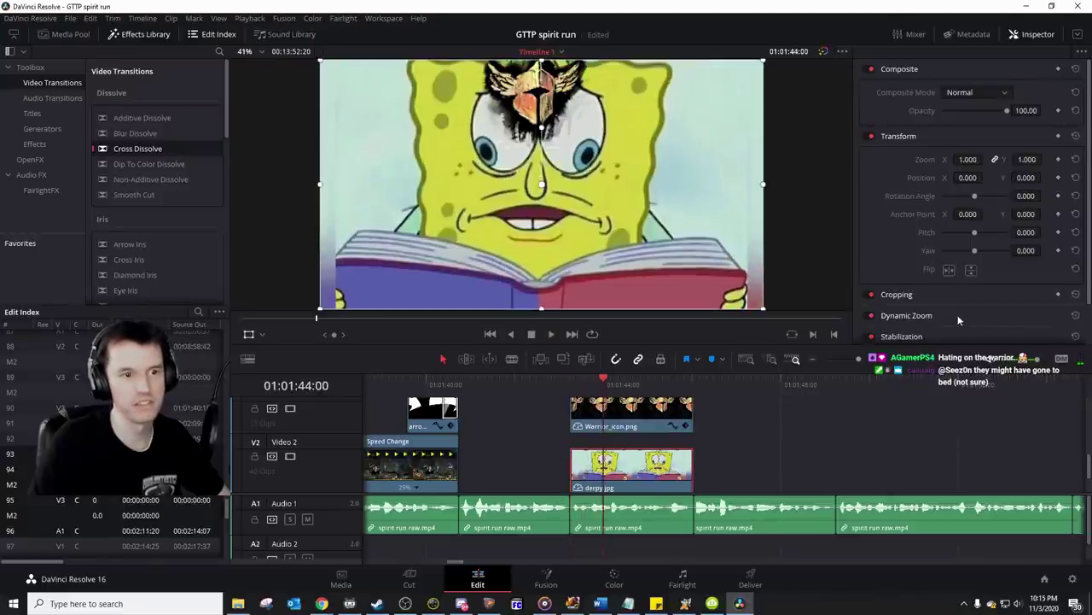
{"action": "scroll", "coordinate": [993, 316], "scroll_direction": "down", "scroll_amount": 1}
{"action": "left_click", "coordinate": [920, 273]}
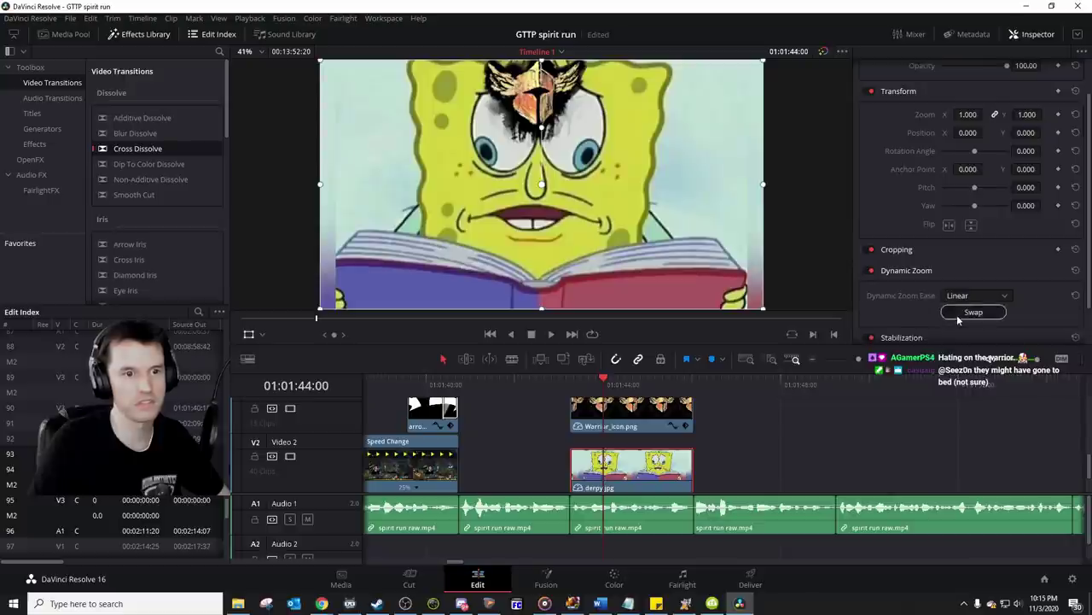
{"action": "key", "text": "space"}
{"action": "key", "text": "space"}
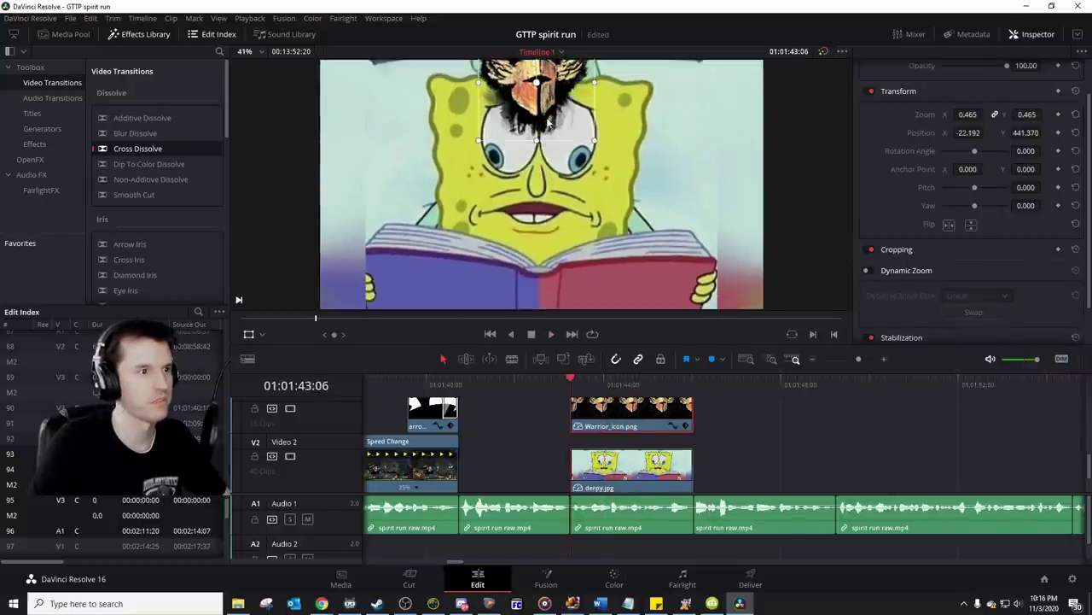
Step: Lower Warrior_icon.png to X -19.726, Y 416.712, enable its Linear Dynamic Zoom, and play back the image section
{"action": "left_click_drag", "start_coordinate": [548, 122], "coordinate": [549, 128]}
{"action": "left_click", "coordinate": [865, 270]}
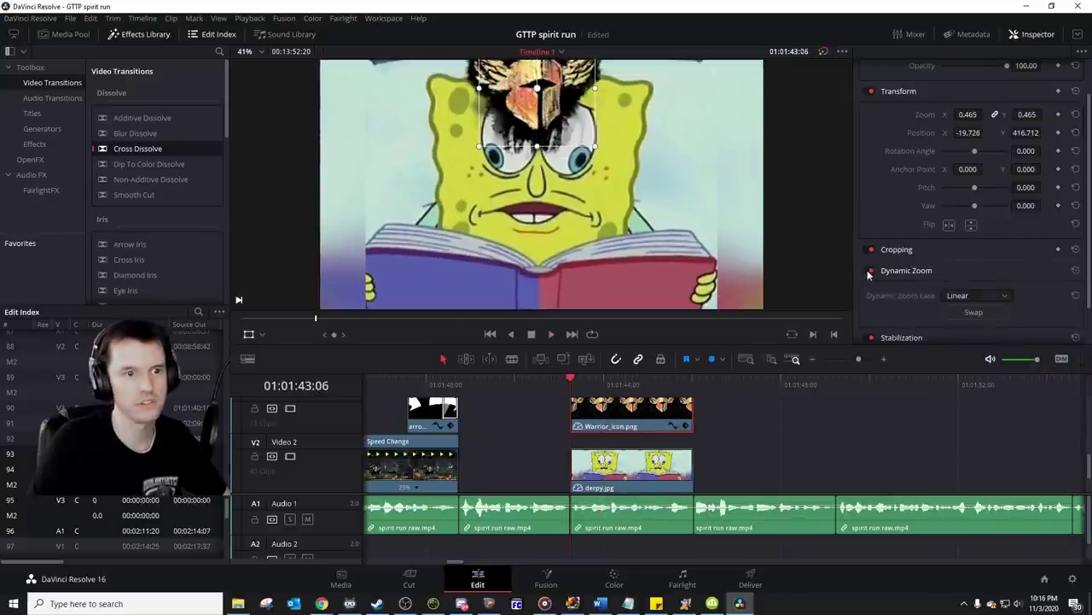
{"action": "key", "text": "space"}
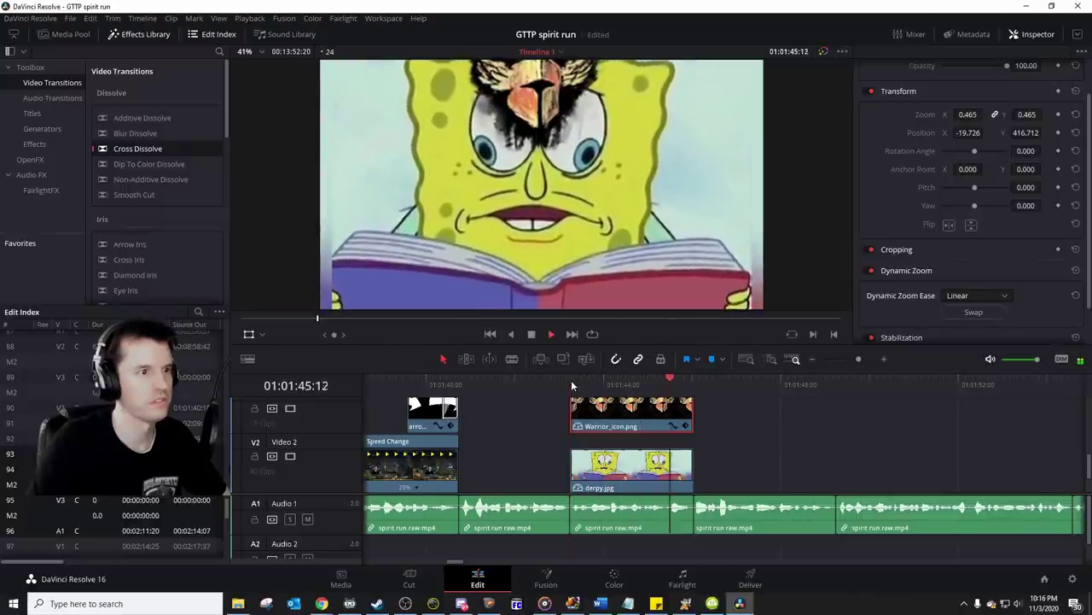
{"action": "scroll", "coordinate": [763, 428], "scroll_direction": "right", "scroll_amount": 1}
{"action": "scroll", "coordinate": [762, 432], "scroll_direction": "right", "scroll_amount": 2}
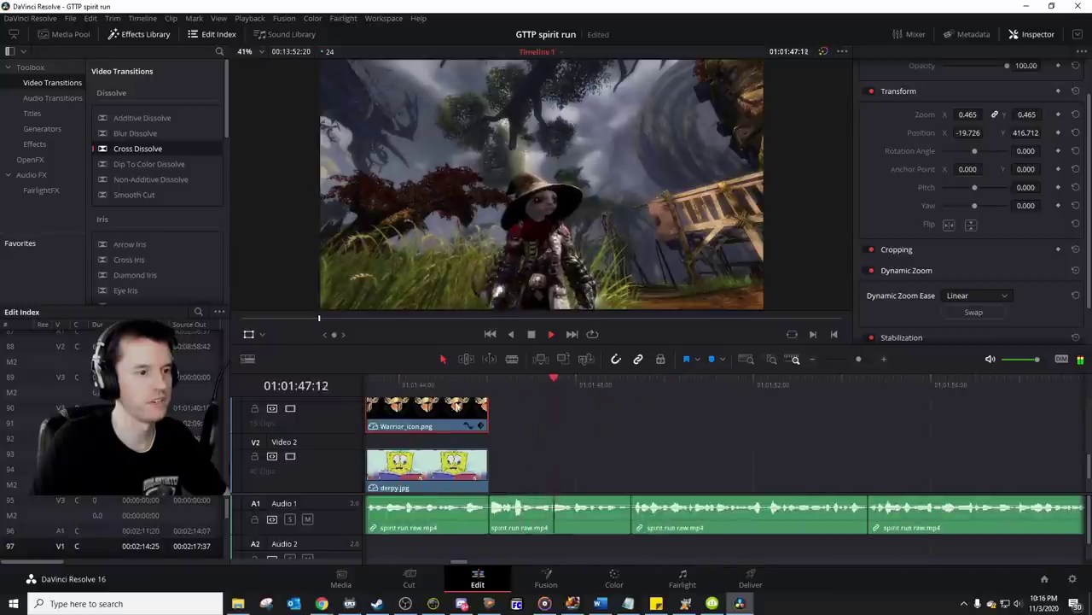
{"action": "scroll", "coordinate": [448, 389], "scroll_direction": "left", "scroll_amount": 1}
{"action": "left_click", "coordinate": [431, 384]}
{"action": "left_click", "coordinate": [403, 384]}
{"action": "key", "text": "space"}
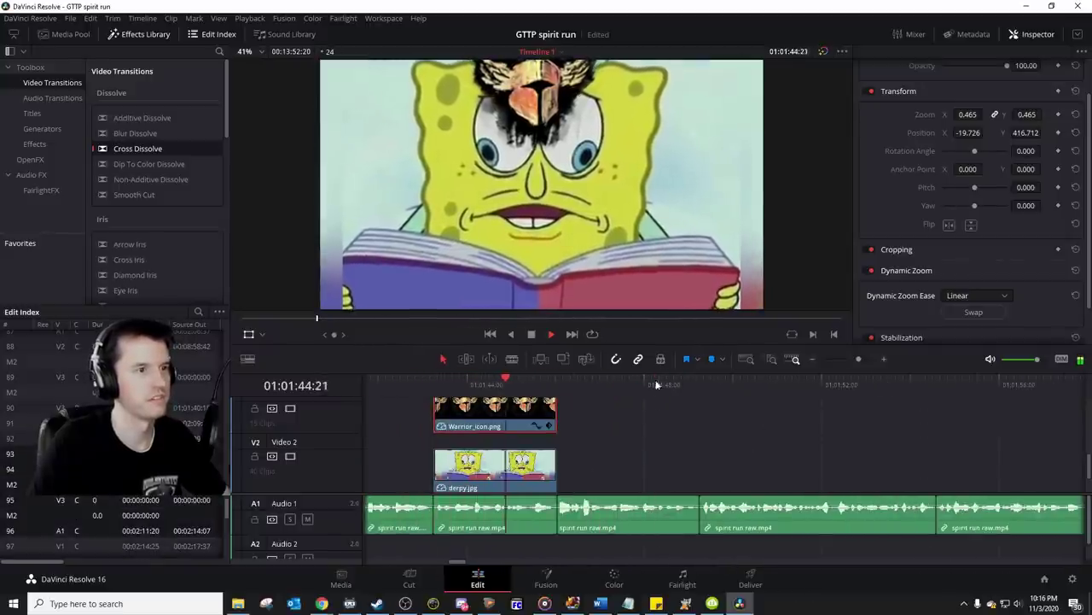
{"action": "scroll", "coordinate": [672, 438], "scroll_direction": "right", "scroll_amount": 3}
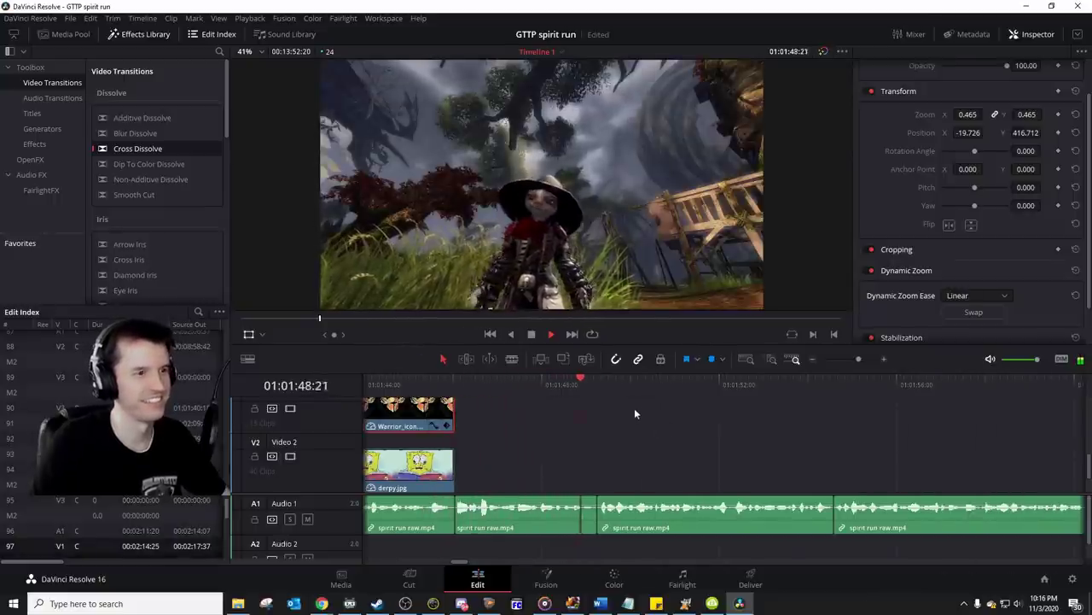
Step: Search the unused gameplay footage on Video 2 from 01:04:54 onward for the section around 01:12:01:03
{"action": "left_click_drag", "start_coordinate": [877, 358], "coordinate": [850, 359]}
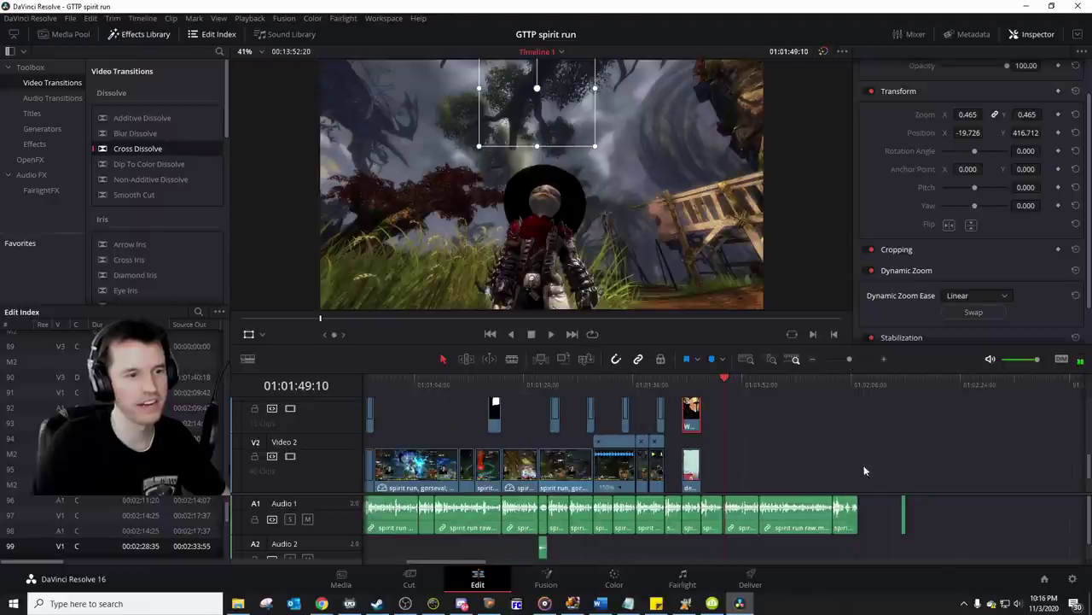
{"action": "scroll", "coordinate": [836, 444], "scroll_direction": "right", "scroll_amount": 10}
{"action": "scroll", "coordinate": [830, 426], "scroll_direction": "right", "scroll_amount": 8}
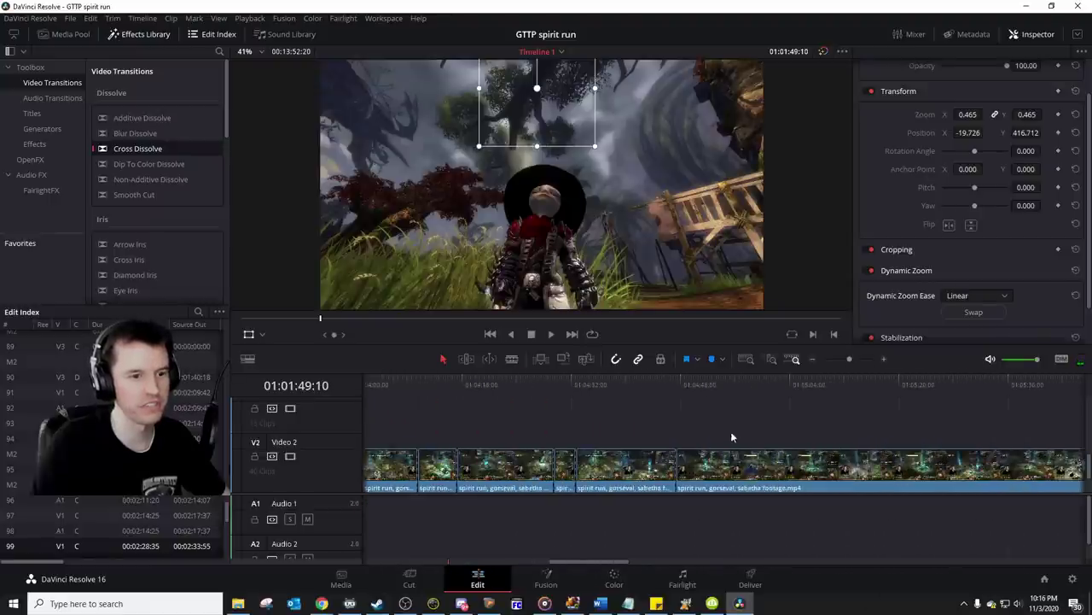
{"action": "left_click", "coordinate": [725, 384]}
{"action": "scroll", "coordinate": [803, 396], "scroll_direction": "right", "scroll_amount": 10}
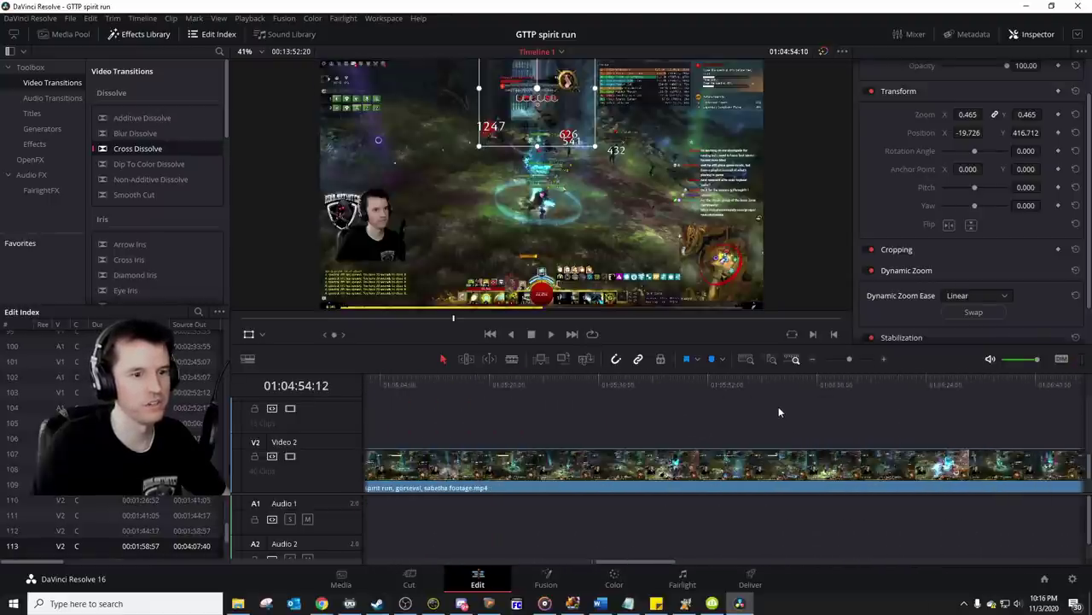
{"action": "left_click_drag", "start_coordinate": [849, 358], "coordinate": [839, 359]}
{"action": "left_click", "coordinate": [907, 388]}
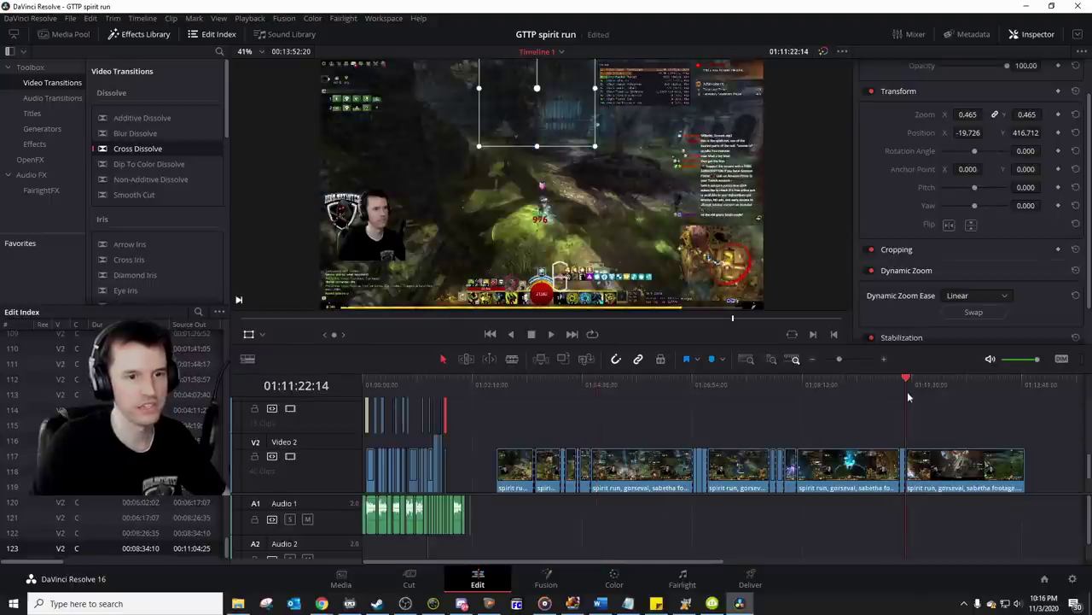
{"action": "left_click", "coordinate": [879, 360]}
{"action": "key", "text": "space"}
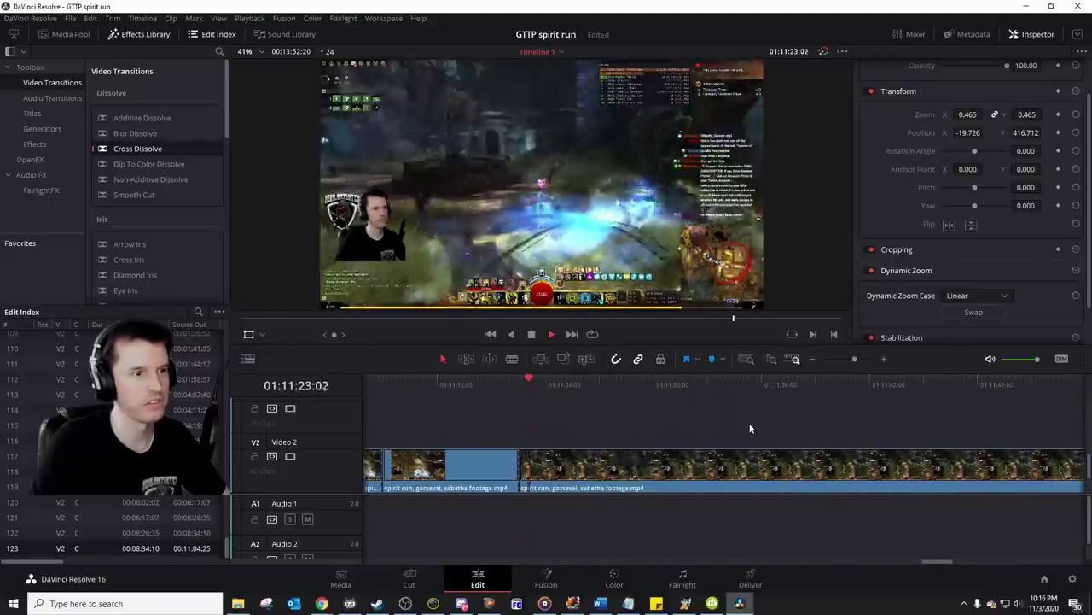
{"action": "left_click", "coordinate": [590, 382]}
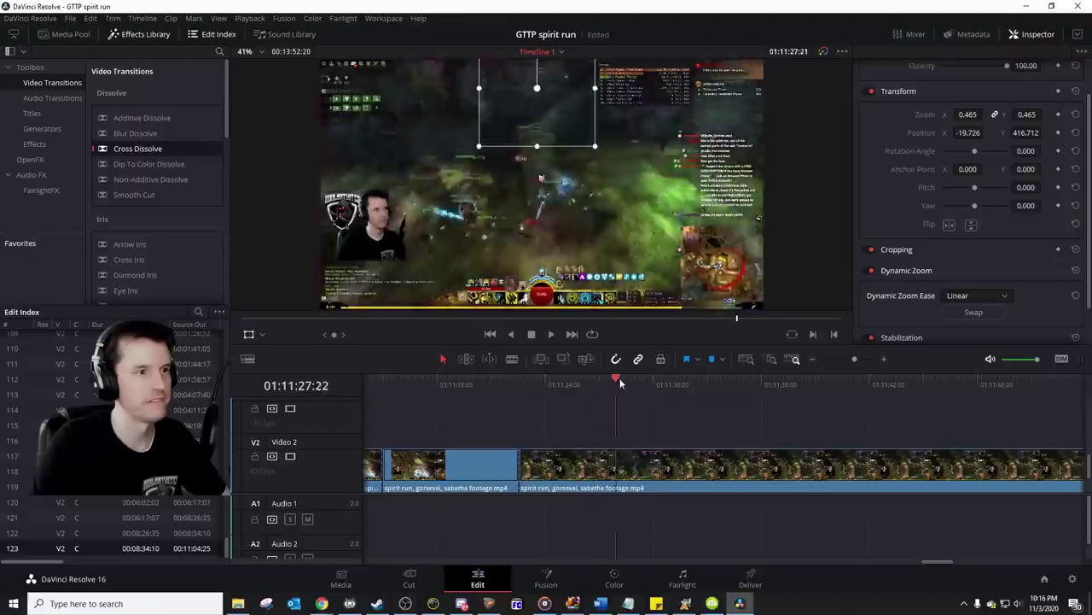
{"action": "left_click_drag", "start_coordinate": [744, 389], "coordinate": [846, 394]}
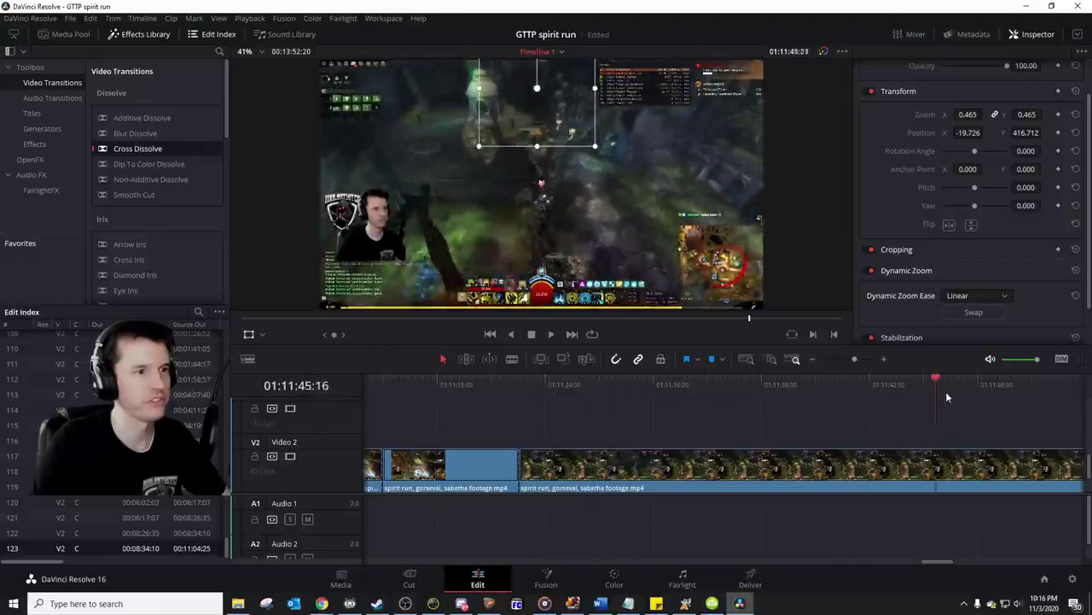
{"action": "left_click_drag", "start_coordinate": [947, 392], "coordinate": [1063, 391]}
{"action": "key", "text": "space"}
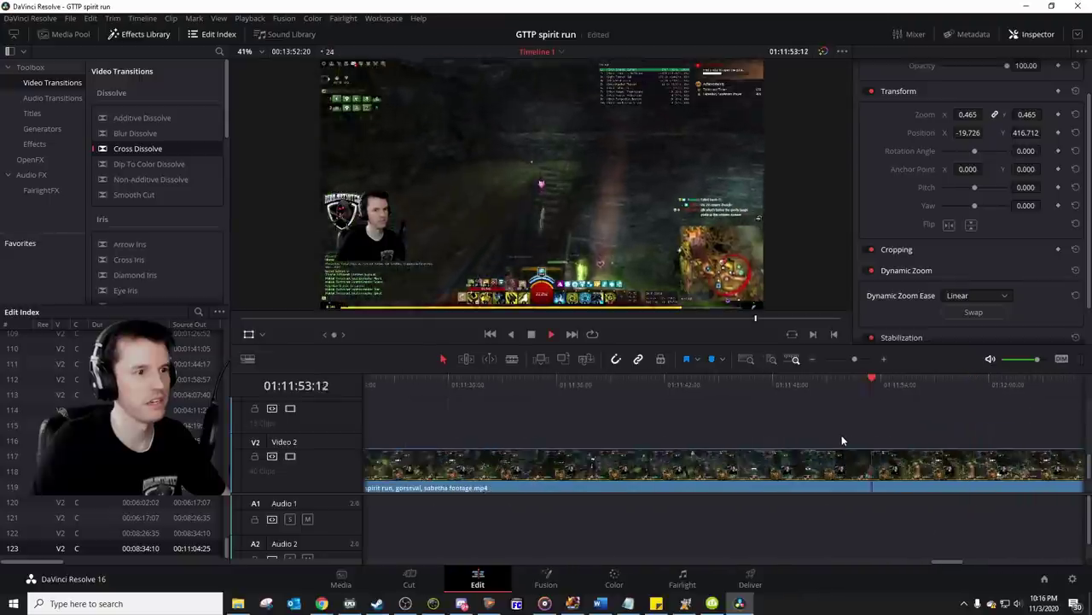
{"action": "left_click", "coordinate": [598, 387]}
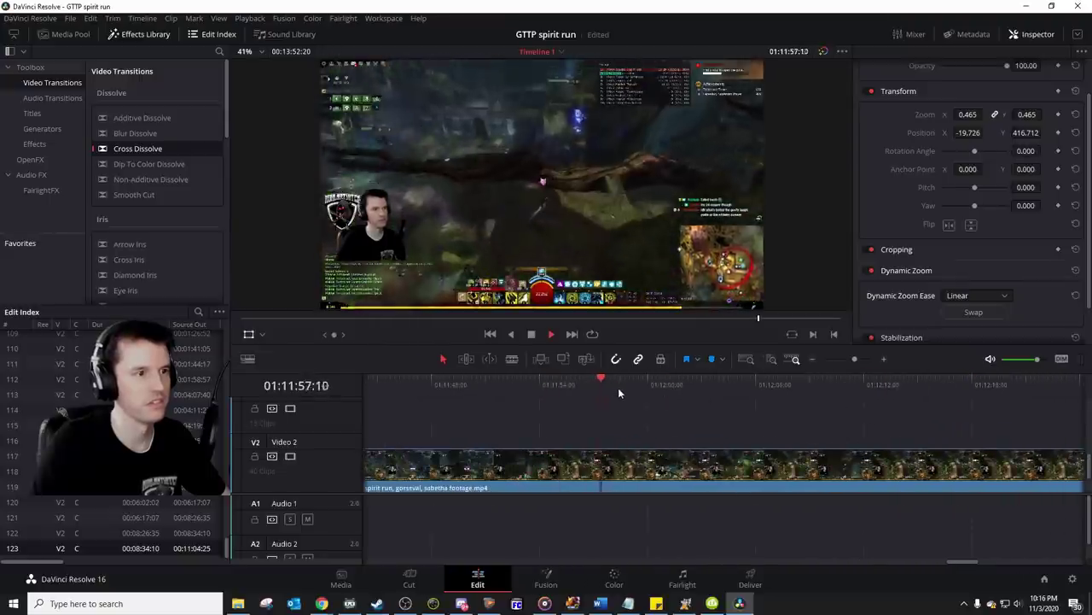
{"action": "left_click_drag", "start_coordinate": [619, 389], "coordinate": [667, 387]}
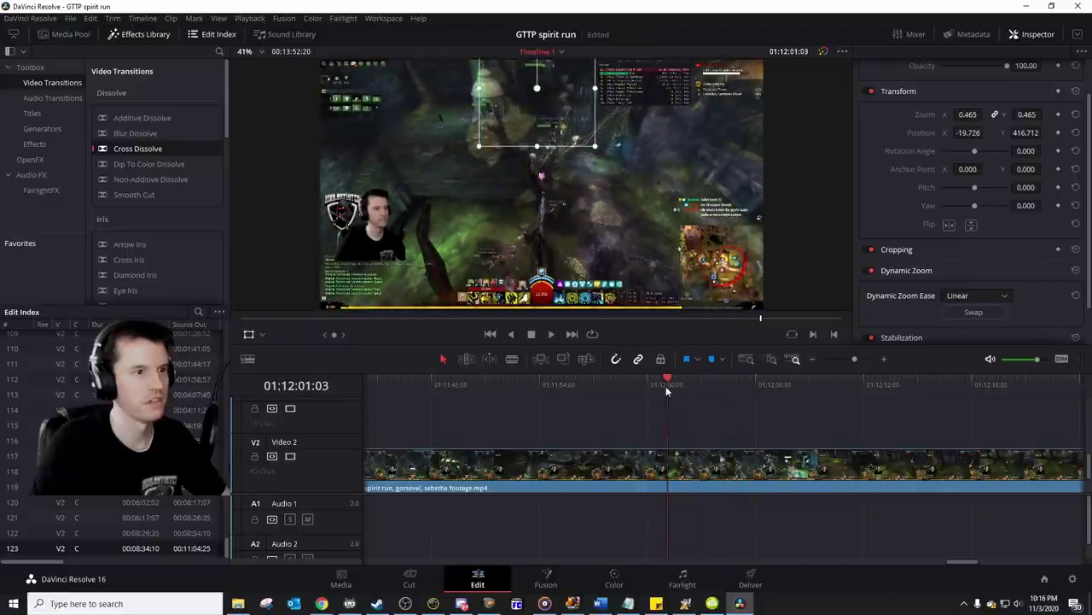
Step: Split the gameplay clip at 01:12:01:03 and 01:12:01:23, and select the short piece between the cuts
{"action": "left_click", "coordinate": [692, 468]}
{"action": "key", "text": "ctrl+b"}
{"action": "left_click", "coordinate": [683, 390]}
{"action": "key", "text": "ctrl+b"}
{"action": "left_click", "coordinate": [673, 467]}
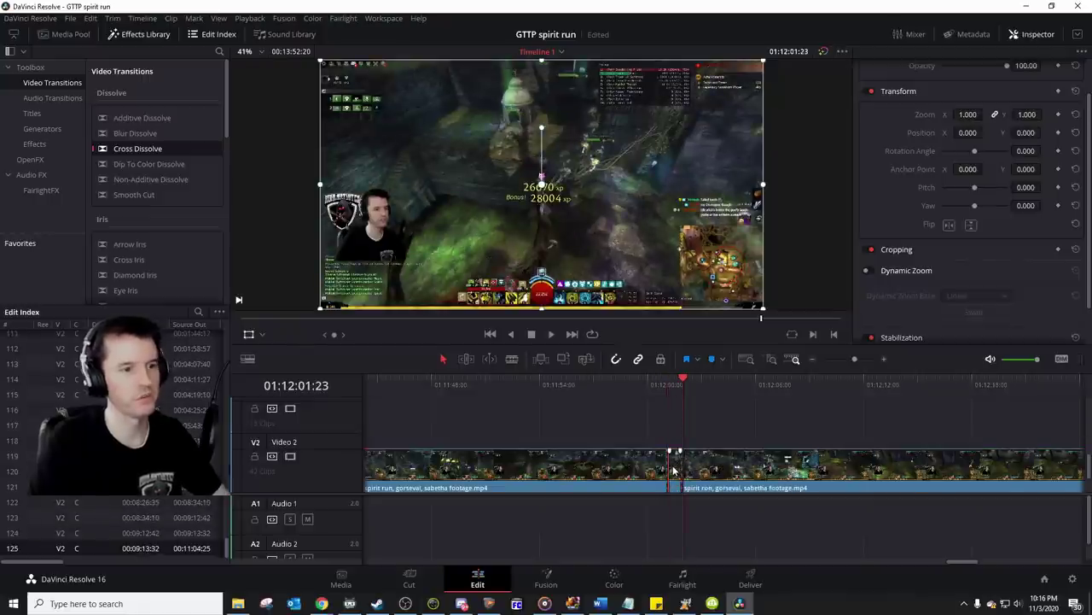
Step: Paste a copy of the short gameplay piece on Video 2 directly after derpy.jpg at 01:01:46:01
{"action": "scroll", "coordinate": [513, 441], "scroll_direction": "left", "scroll_amount": 7}
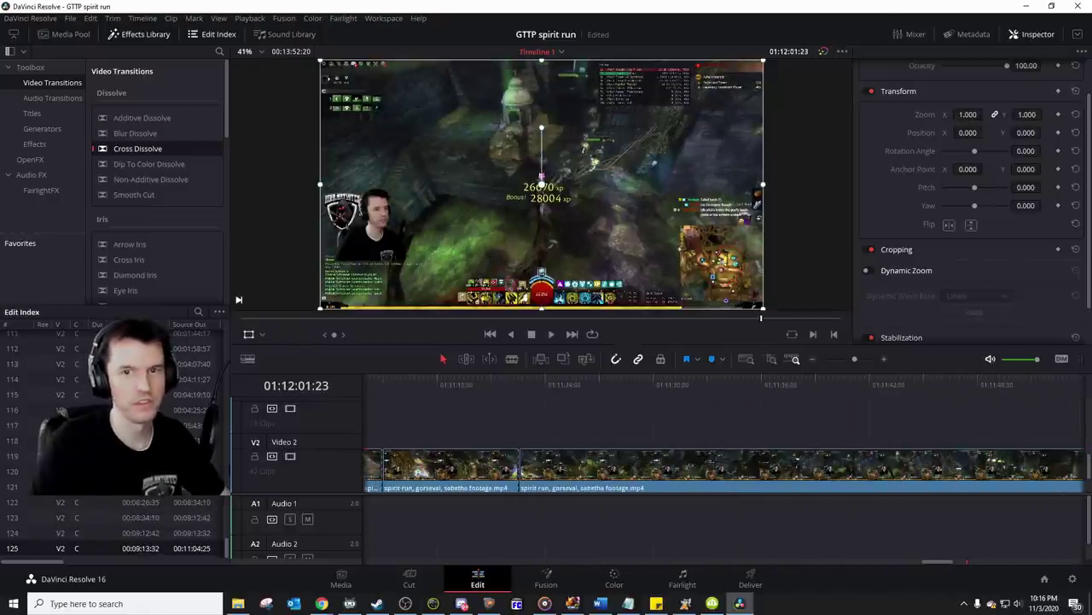
{"action": "scroll", "coordinate": [642, 461], "scroll_direction": "left", "scroll_amount": 7}
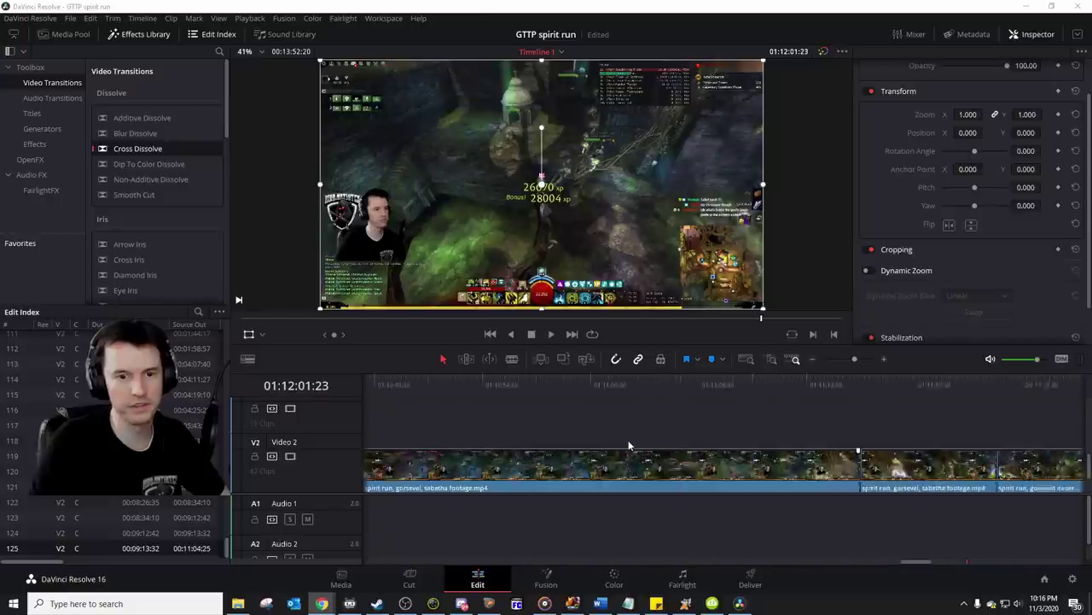
{"action": "scroll", "coordinate": [625, 432], "scroll_direction": "left", "scroll_amount": 4}
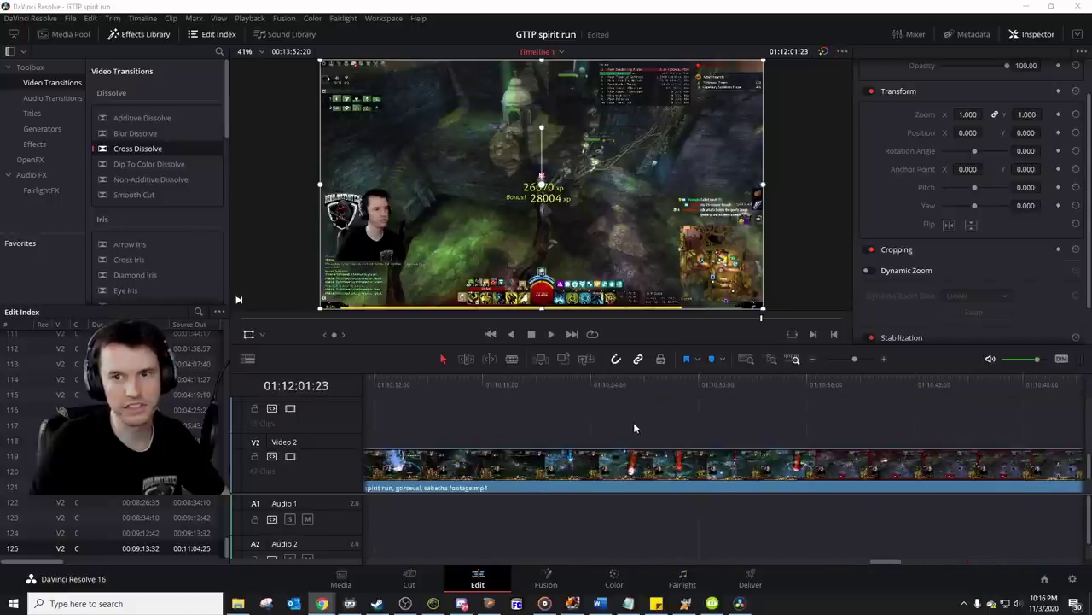
{"action": "scroll", "coordinate": [633, 421], "scroll_direction": "left", "scroll_amount": 4}
{"action": "scroll", "coordinate": [612, 426], "scroll_direction": "left", "scroll_amount": 10}
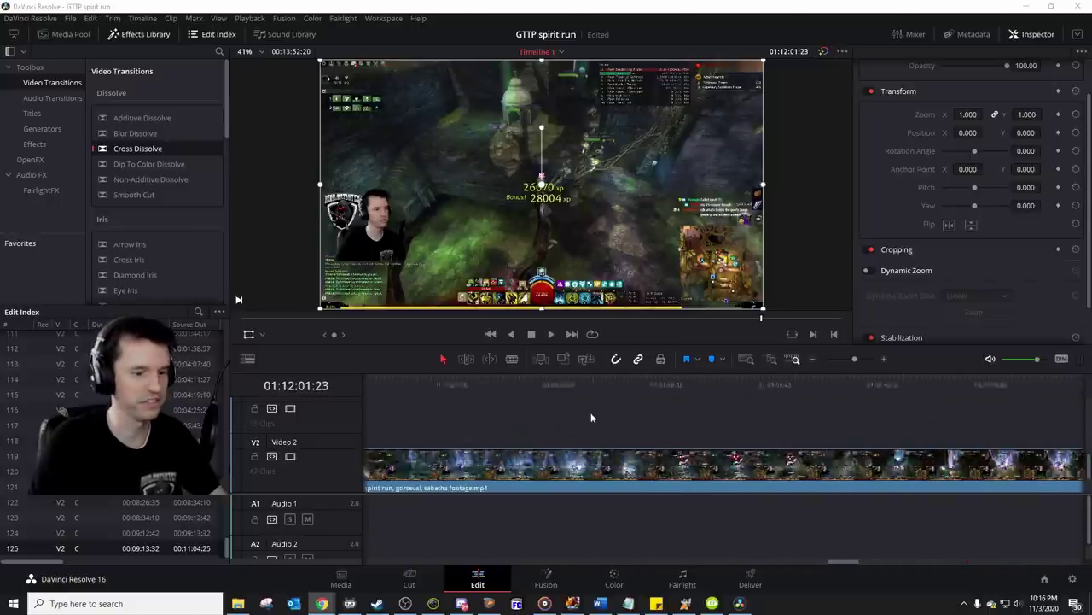
{"action": "scroll", "coordinate": [589, 398], "scroll_direction": "left", "scroll_amount": 3}
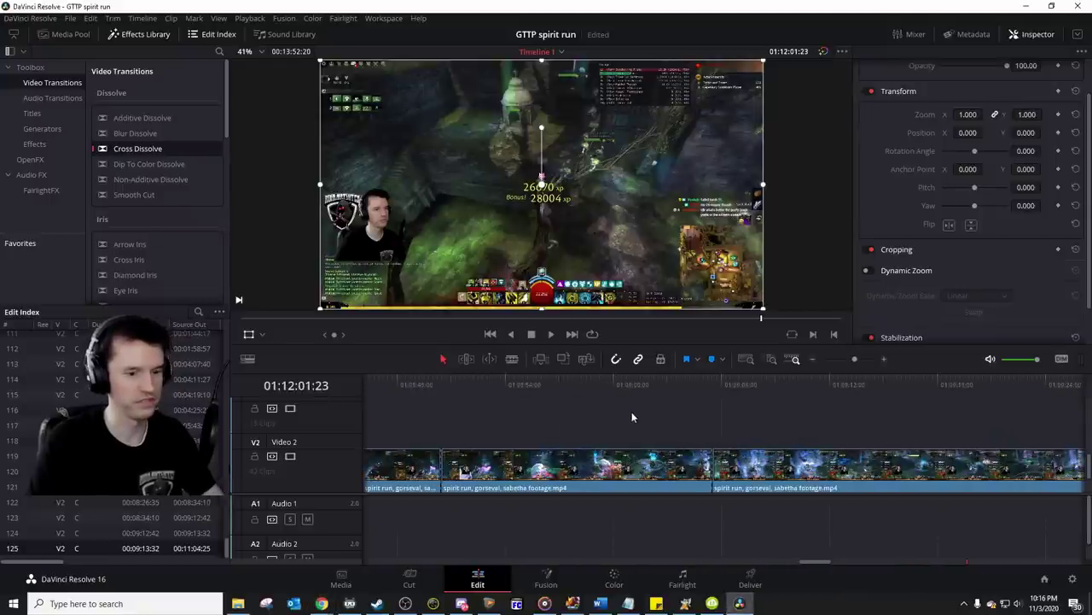
{"action": "key", "text": "Home"}
{"action": "mouse_move", "coordinate": [853, 358]}
{"action": "left_mouse_down"}
{"action": "mouse_move", "coordinate": [843, 359]}
{"action": "mouse_move", "coordinate": [858, 365]}
{"action": "left_mouse_up"}
{"action": "left_click", "coordinate": [584, 389]}
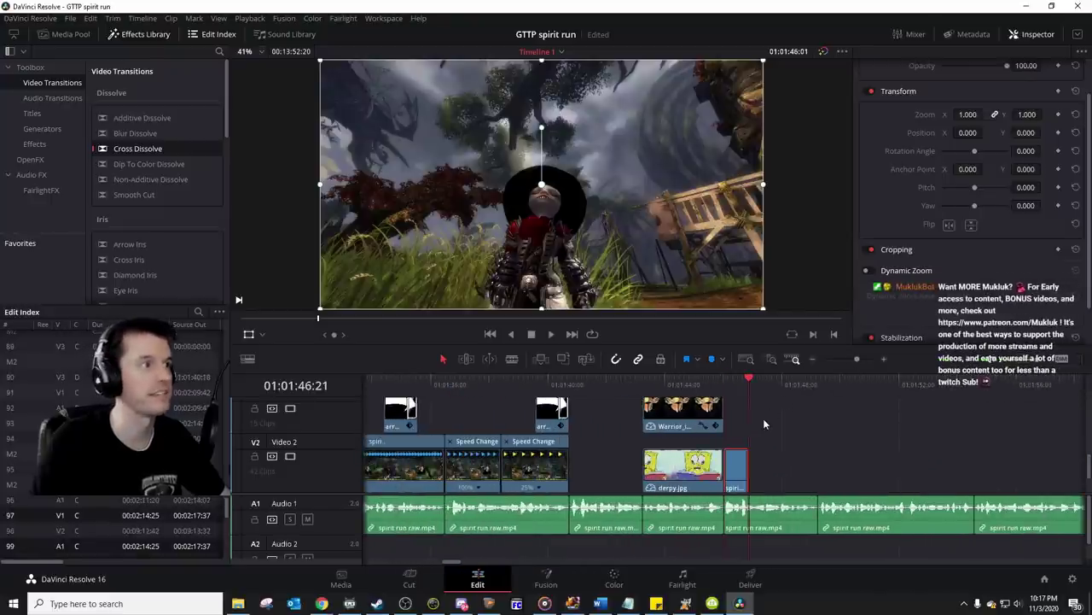
{"action": "key", "text": "ctrl+v"}
{"action": "scroll", "coordinate": [858, 409], "scroll_direction": "right", "scroll_amount": 2}
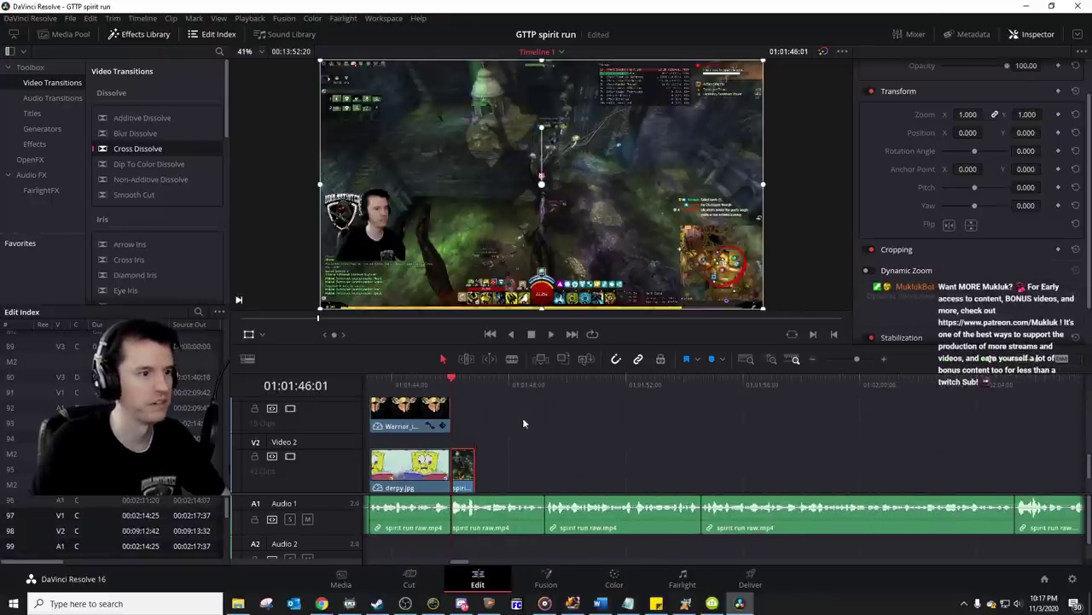
Step: Extend the pasted gameplay clip to the narration cut at 01:01:49:06 and play it from its start
{"action": "key", "text": "space"}
{"action": "key", "text": "space"}
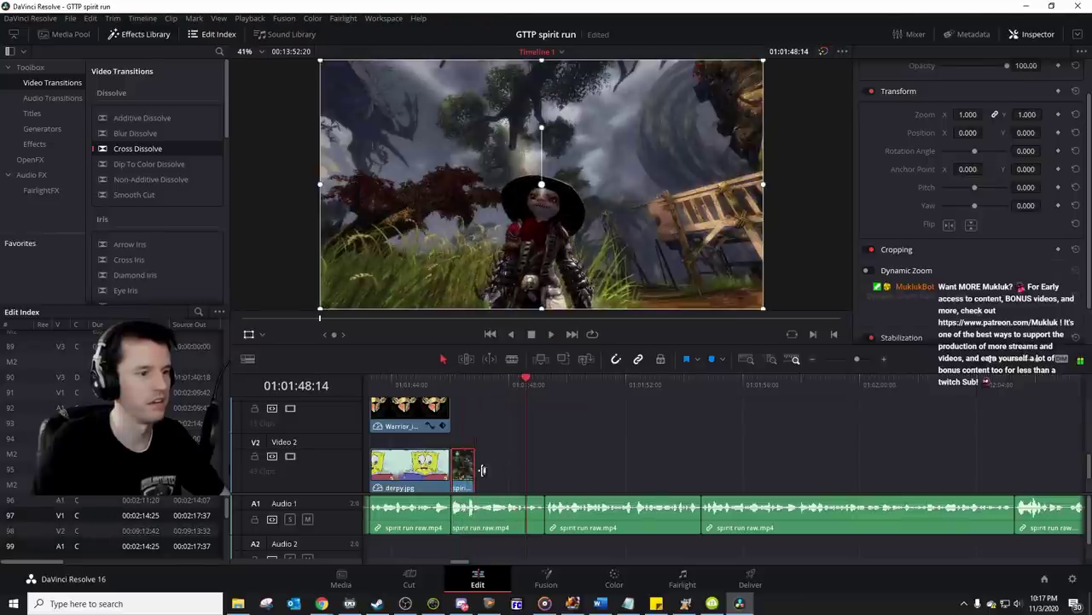
{"action": "left_click_drag", "start_coordinate": [477, 471], "coordinate": [545, 472]}
{"action": "left_click", "coordinate": [453, 384]}
{"action": "key", "text": "space"}
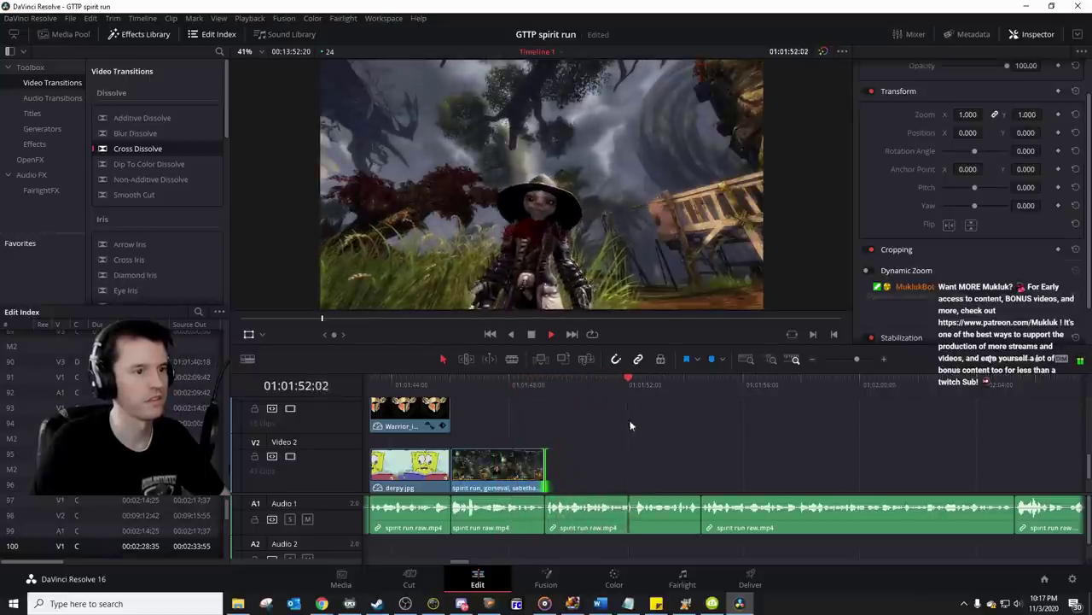
Step: Extend the gameplay to the end of the next narration clip, split it at 01:01:49:06, and play on
{"action": "left_click", "coordinate": [544, 458]}
{"action": "left_click_drag", "start_coordinate": [543, 470], "coordinate": [701, 469]}
{"action": "key", "text": "ctrl+b"}
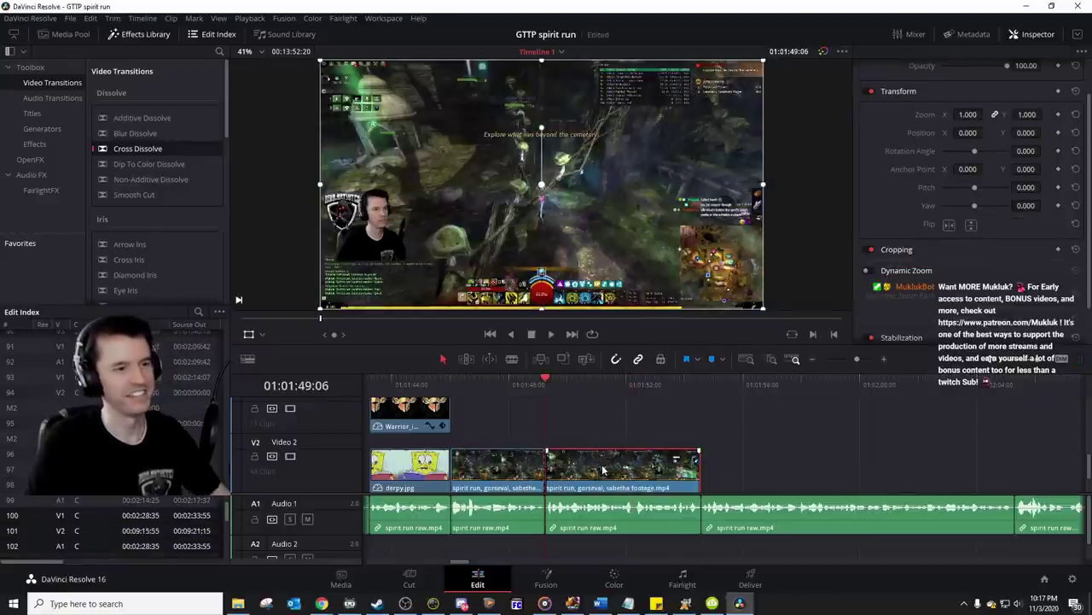
{"action": "key", "text": "space"}
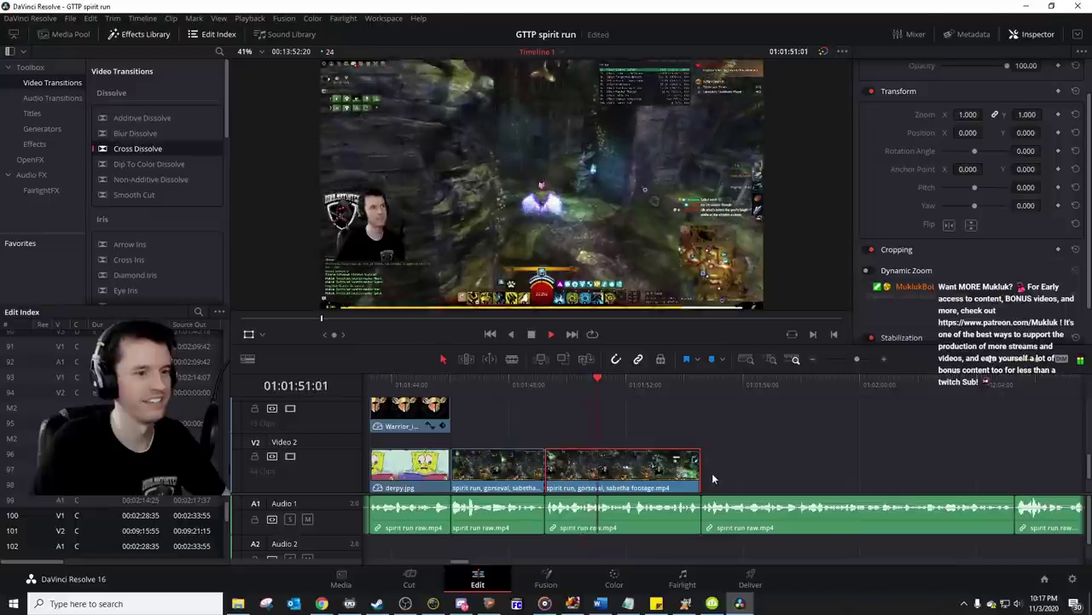
Step: Extend the second gameplay clip slightly past the start of the last narration clip in this section, and play it through to 01:02:00:19
{"action": "key", "text": "space"}
{"action": "left_click_drag", "start_coordinate": [701, 472], "coordinate": [946, 463]}
{"action": "key", "text": "space"}
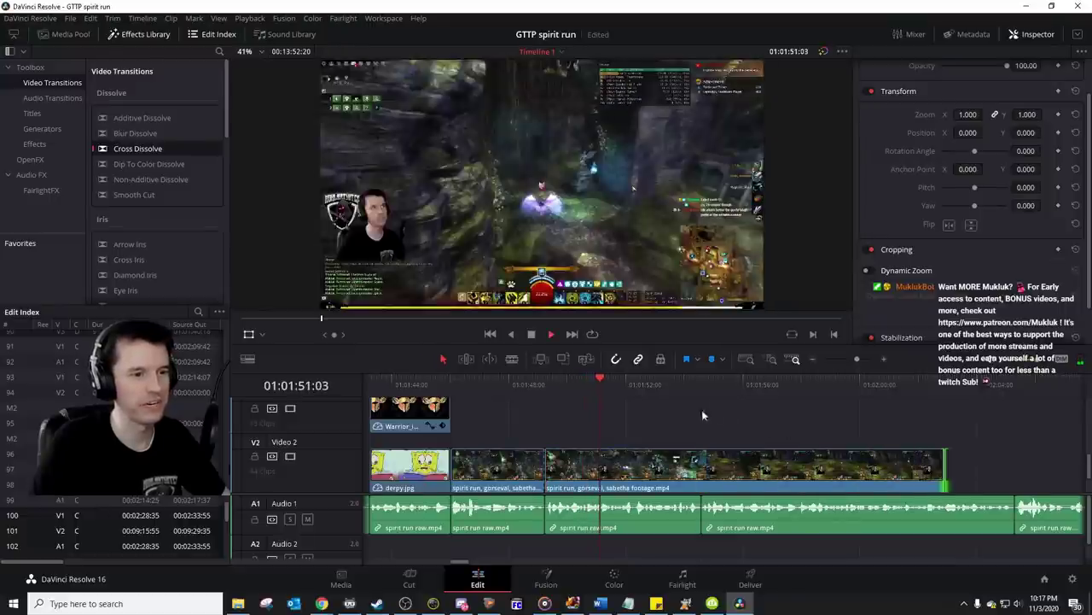
{"action": "left_click", "coordinate": [699, 391]}
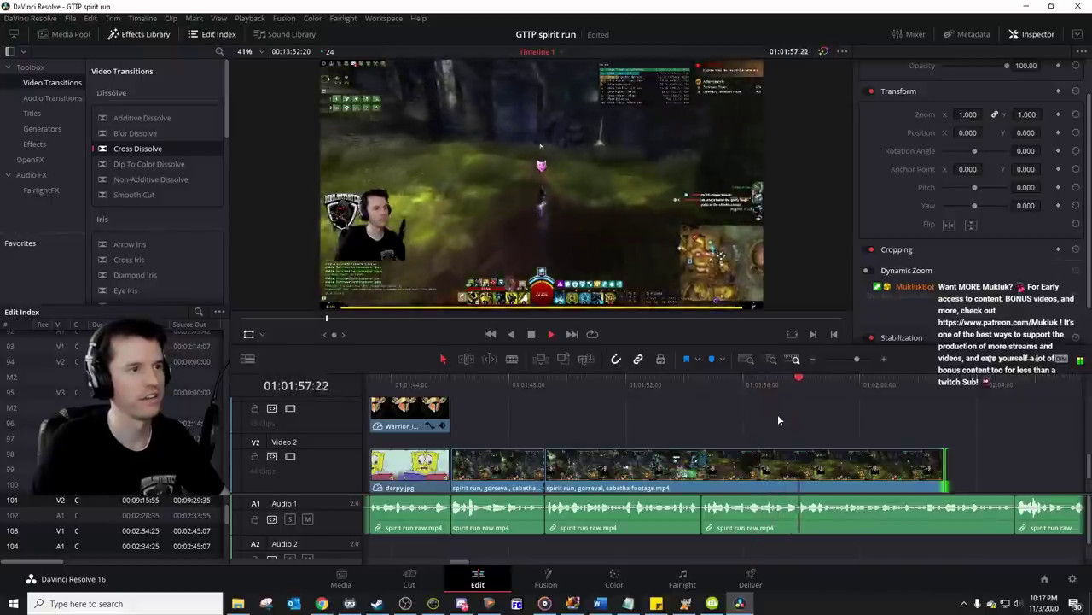
{"action": "left_click_drag", "start_coordinate": [946, 470], "coordinate": [1041, 470]}
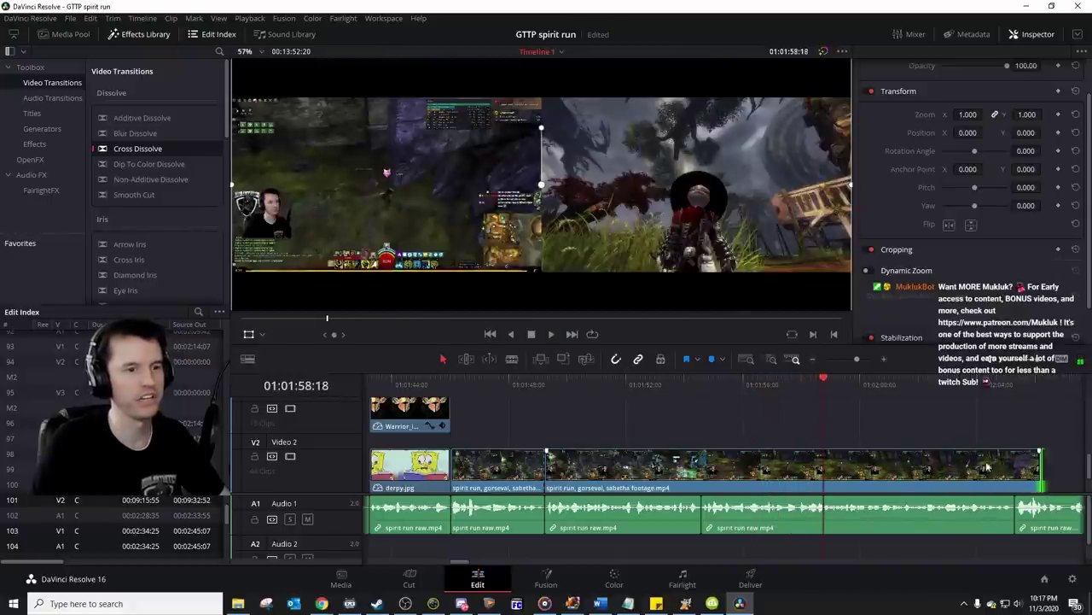
{"action": "key", "text": "space"}
{"action": "scroll", "coordinate": [941, 454], "scroll_direction": "right", "scroll_amount": 3}
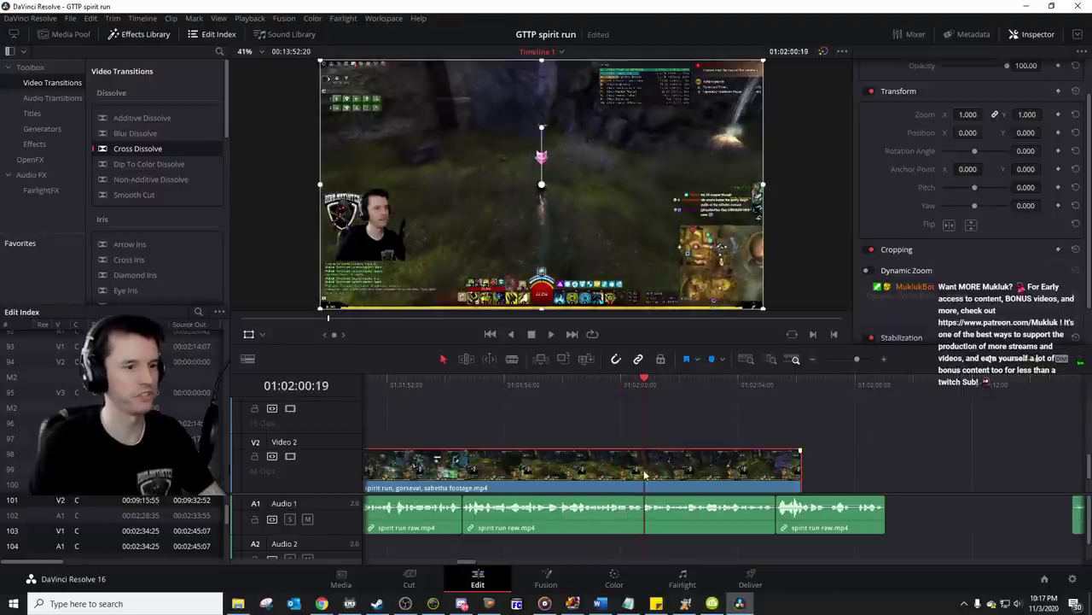
Step: Split the gameplay at 01:02:00:19, speed the preceding part up to 200%, and move the following clip against it
{"action": "key", "text": "ctrl+b"}
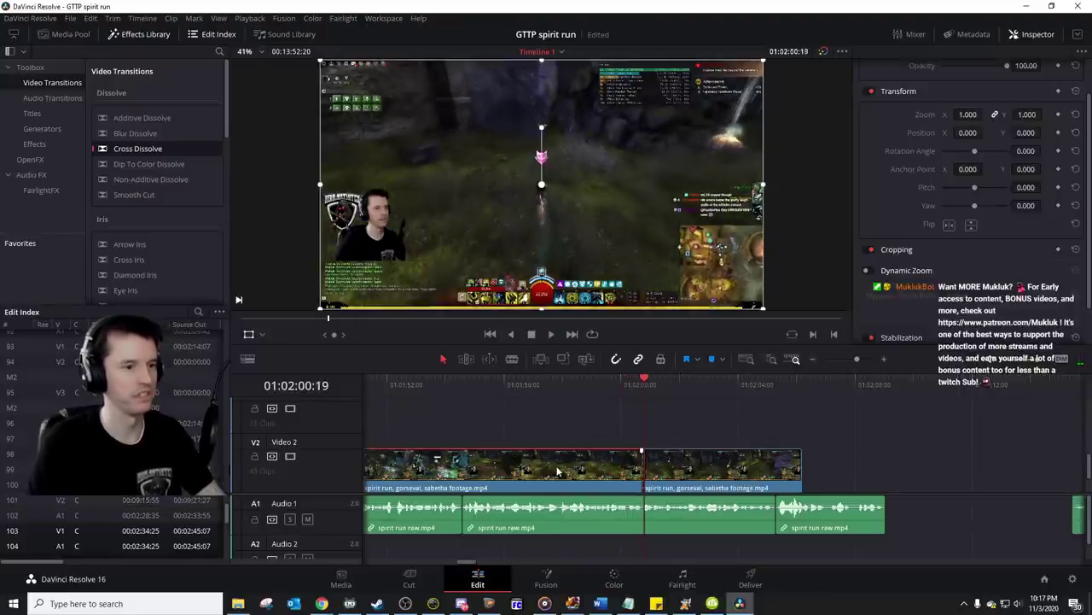
{"action": "key", "text": "ctrl+r"}
{"action": "left_click", "coordinate": [513, 490]}
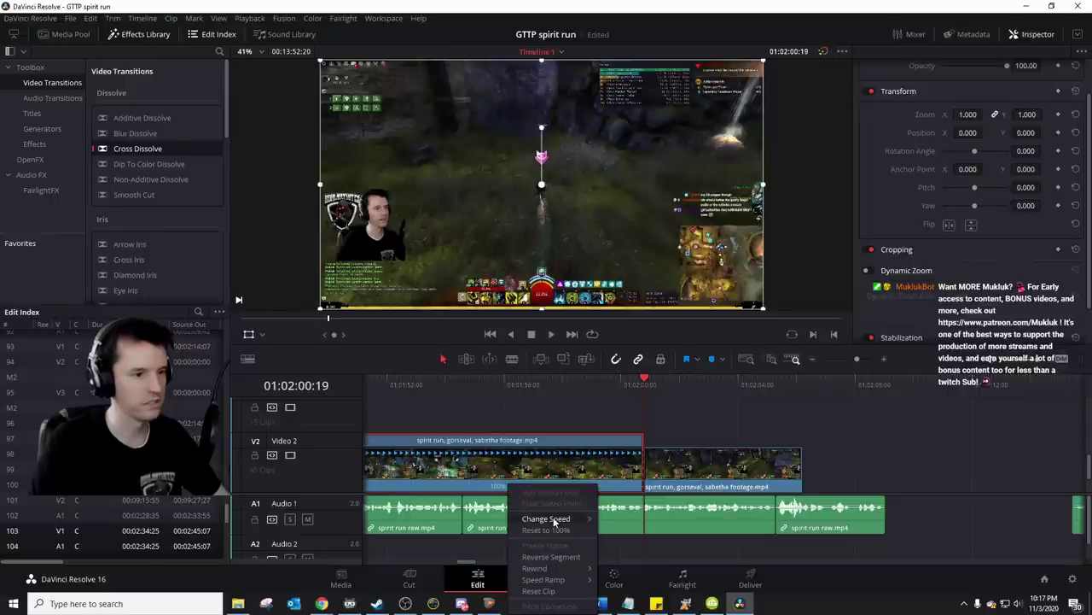
{"action": "mouse_move", "coordinate": [556, 519]}
{"action": "left_click", "coordinate": [633, 581]}
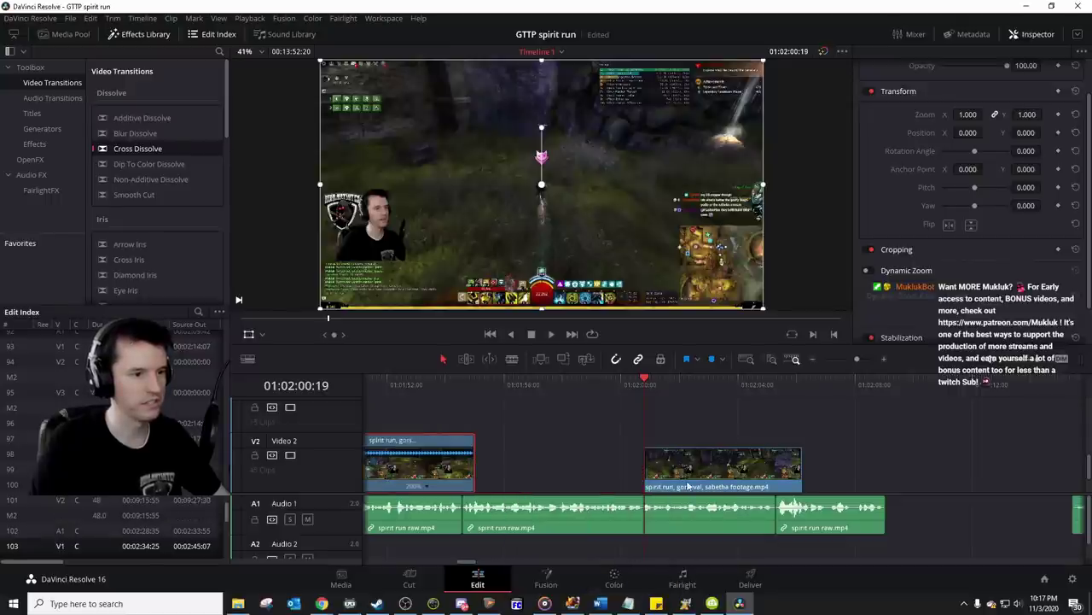
{"action": "scroll", "coordinate": [452, 443], "scroll_direction": "left", "scroll_amount": 2}
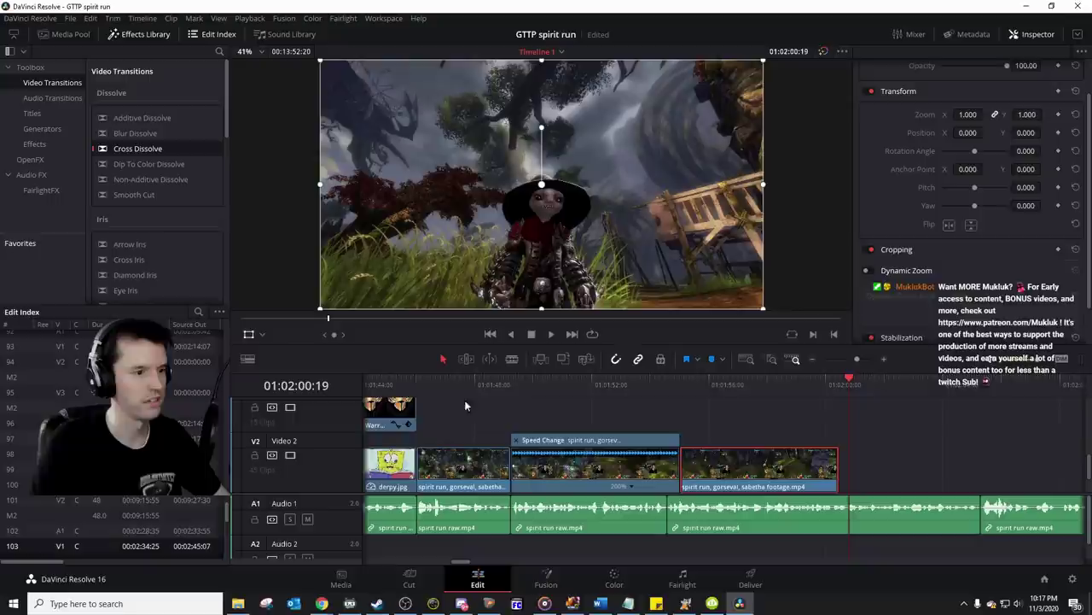
Step: Review the sped-up gameplay, then move the following gameplay clip earlier to start at 01:01:52:18, overwriting the sped-up clip's end
{"action": "left_click", "coordinate": [521, 391]}
{"action": "key", "text": "space"}
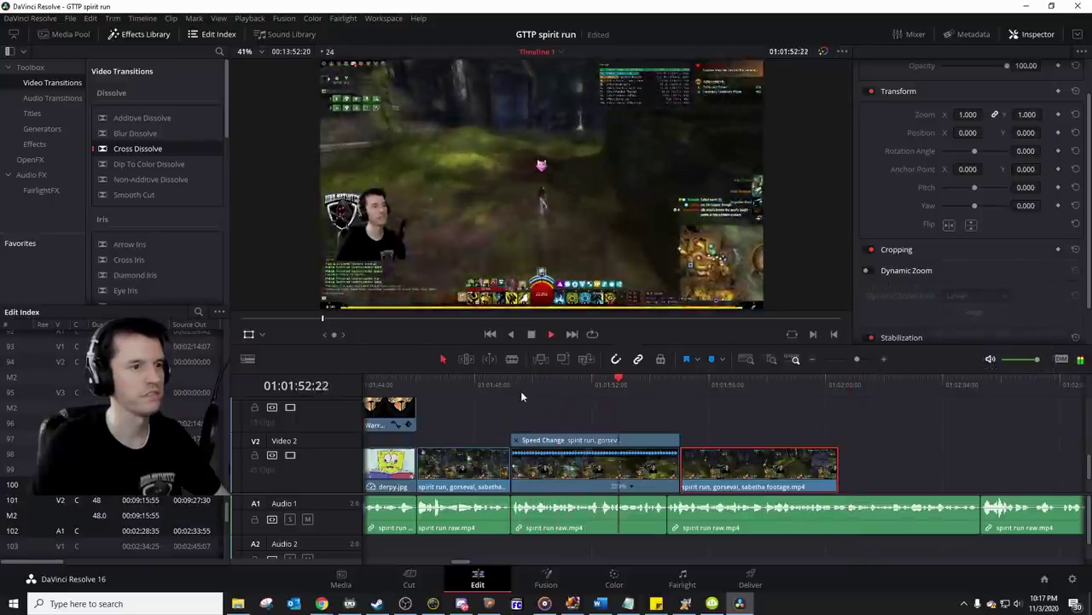
{"action": "left_click", "coordinate": [613, 386]}
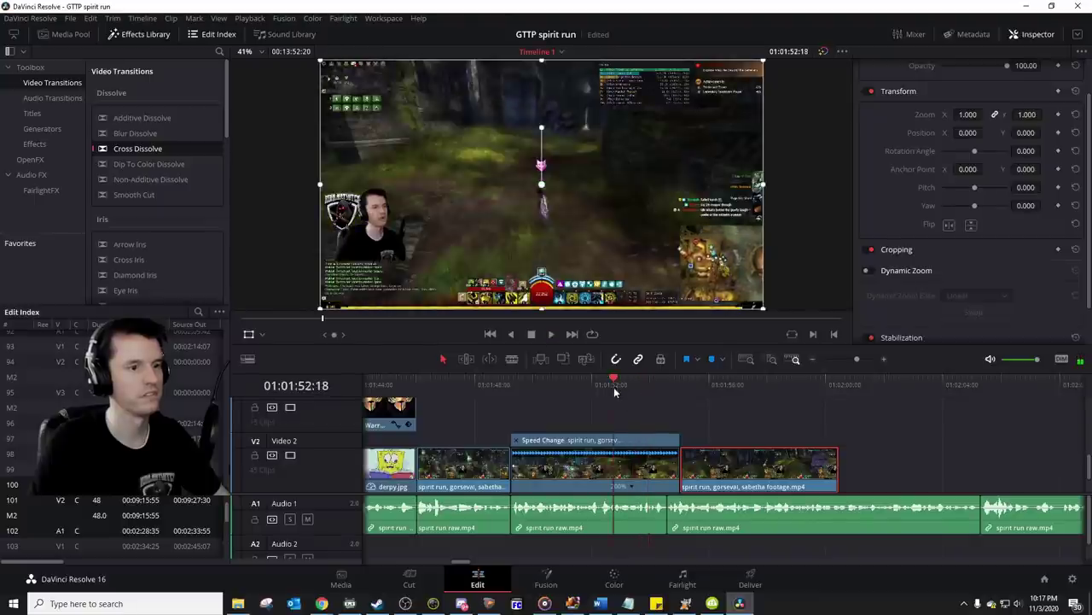
{"action": "left_click", "coordinate": [587, 389]}
{"action": "key", "text": "space"}
{"action": "key", "text": "space"}
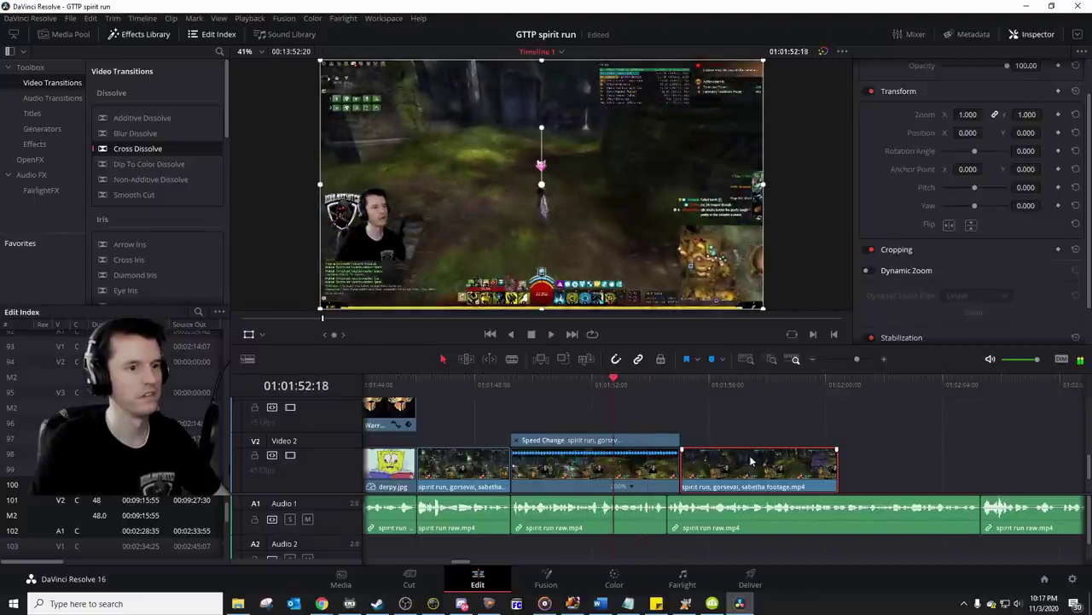
{"action": "left_click_drag", "start_coordinate": [751, 457], "coordinate": [686, 461]}
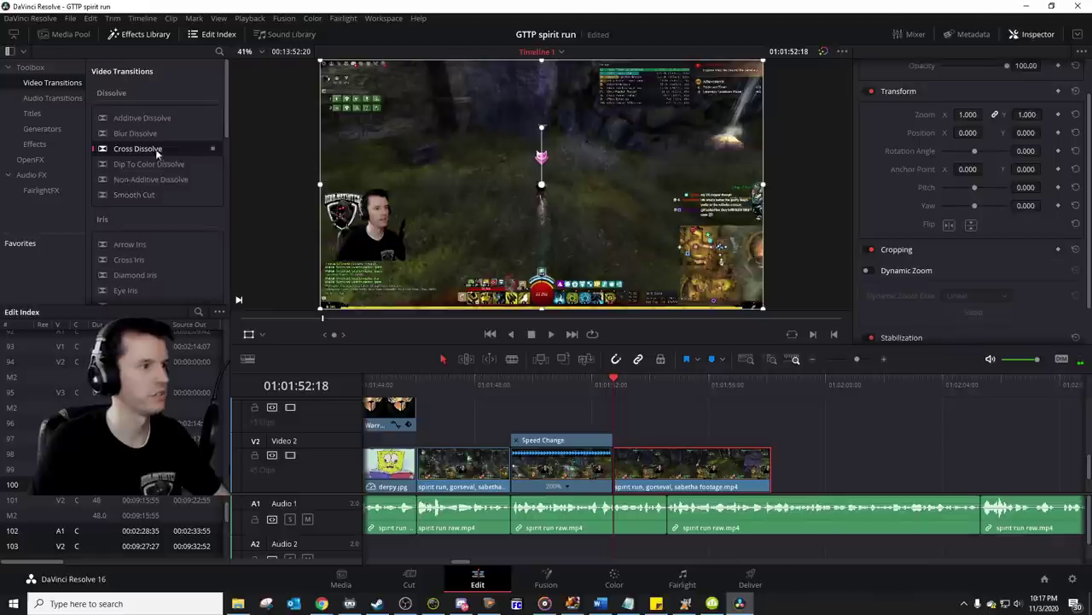
Step: Add a Cross Dissolve at the cut between the sped-up and following gameplay clips, and play it from 01:01:49:06
{"action": "left_click_drag", "start_coordinate": [155, 149], "coordinate": [612, 471]}
{"action": "left_click", "coordinate": [510, 384]}
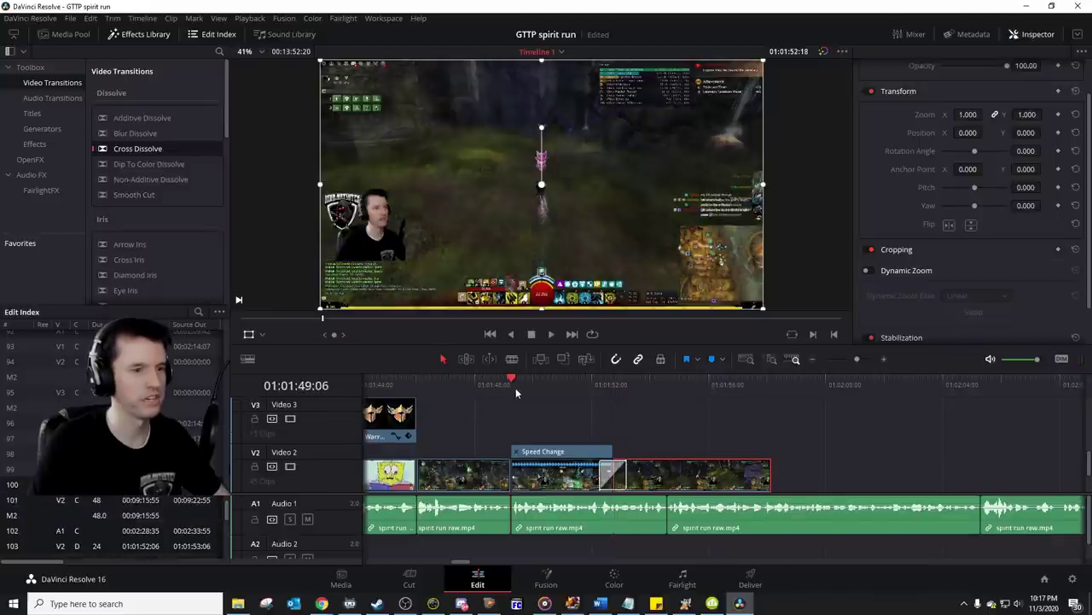
{"action": "key", "text": "space"}
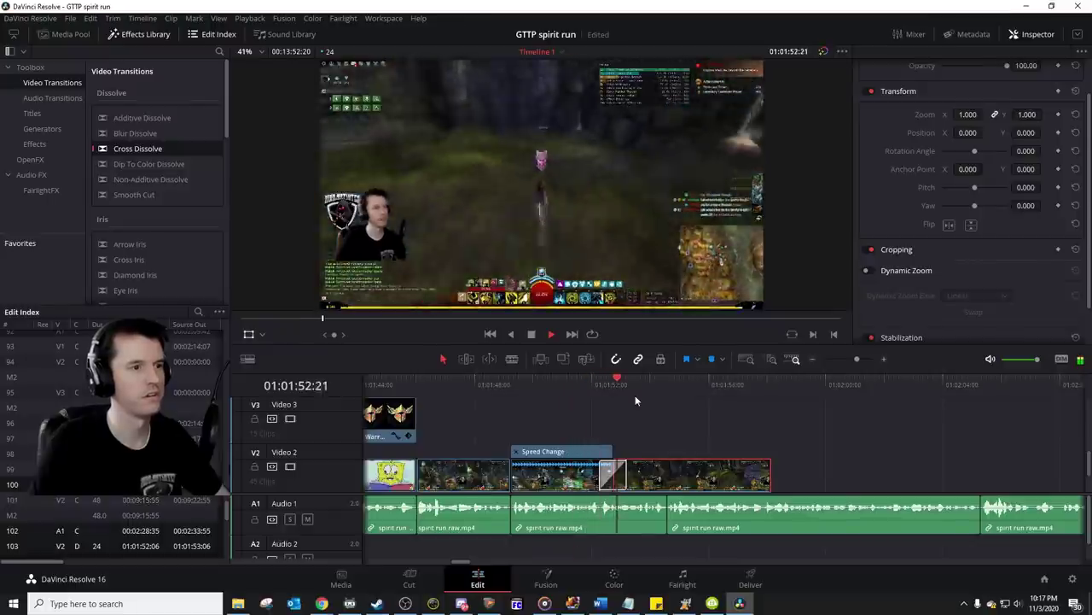
{"action": "key", "text": "space"}
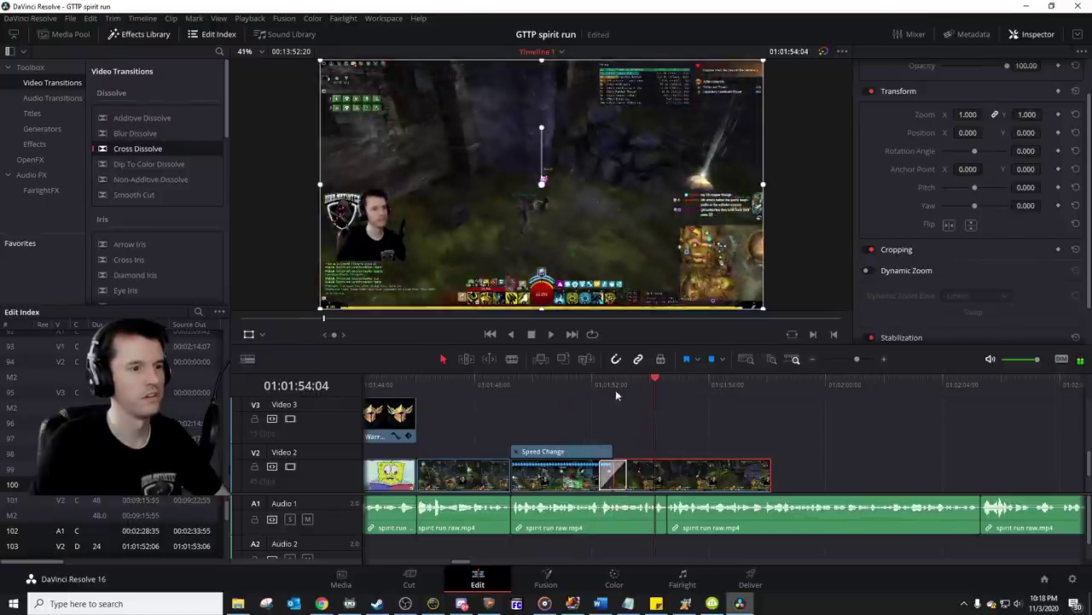
Step: Find the narration cue at 01:01:50:16 and copy the earlier fire and brassiere overlays on Video 6 and Video 5 there
{"action": "left_click", "coordinate": [502, 386]}
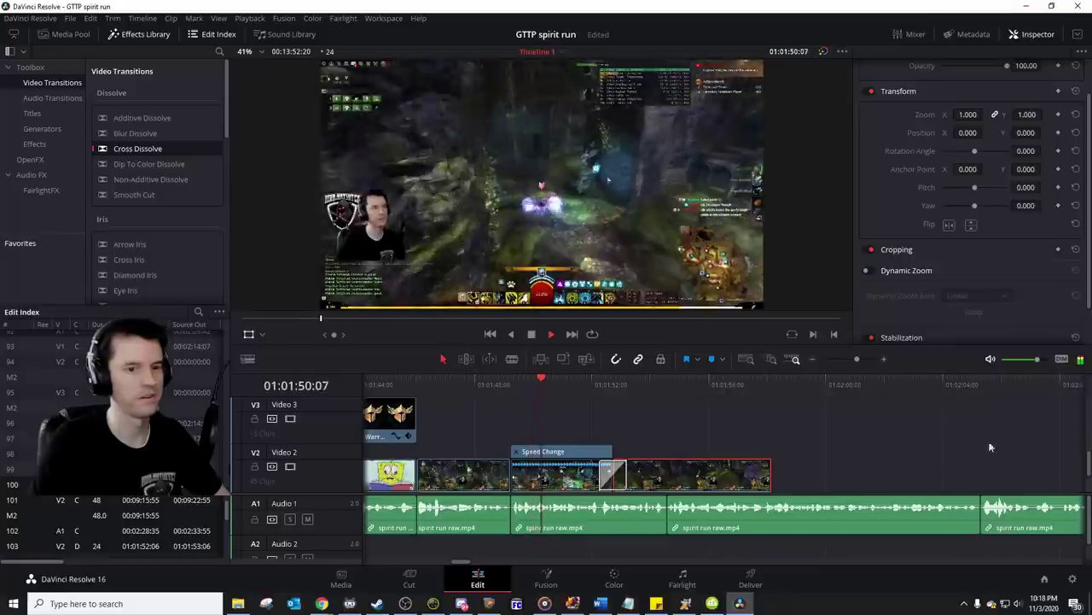
{"action": "scroll", "coordinate": [1085, 458], "scroll_direction": "up", "scroll_amount": 2}
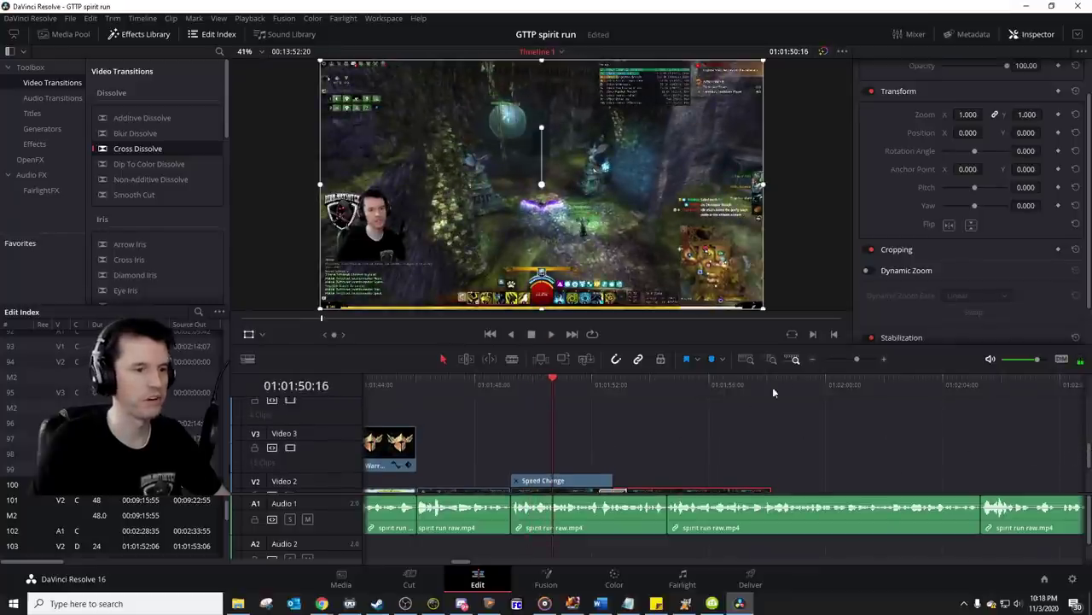
{"action": "left_click_drag", "start_coordinate": [838, 360], "coordinate": [850, 359]}
{"action": "scroll", "coordinate": [478, 435], "scroll_direction": "left", "scroll_amount": 2}
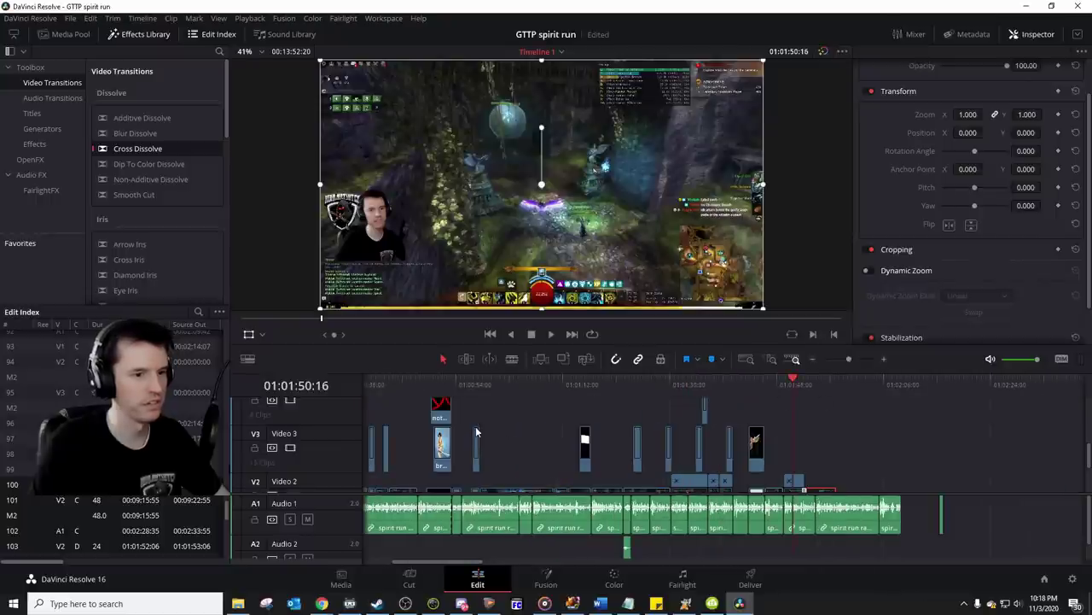
{"action": "left_click_drag", "start_coordinate": [1087, 459], "coordinate": [1090, 421]}
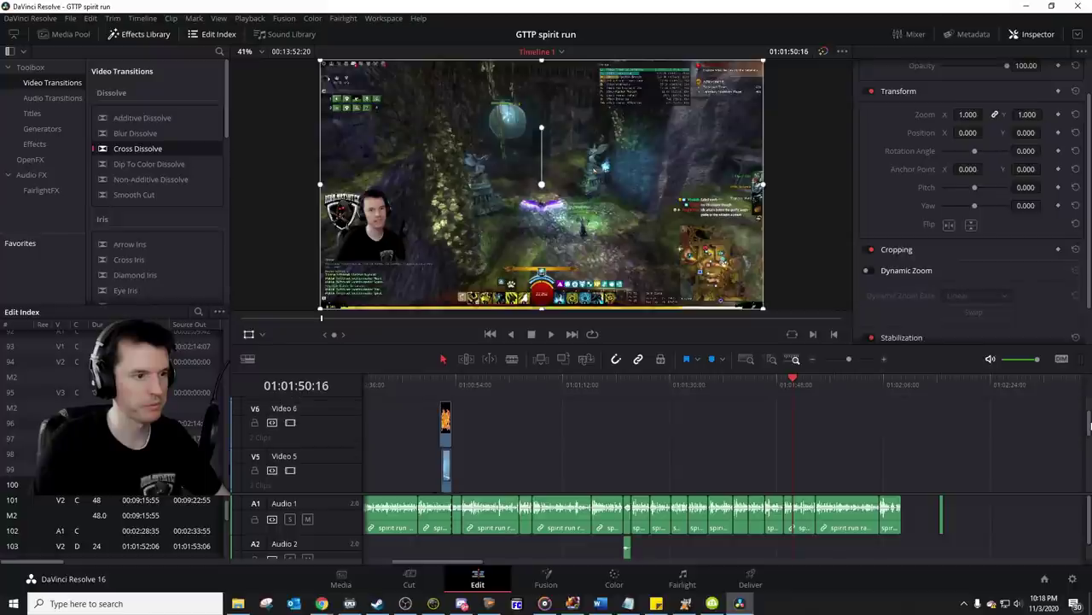
{"action": "left_click_drag", "start_coordinate": [429, 458], "coordinate": [800, 434]}
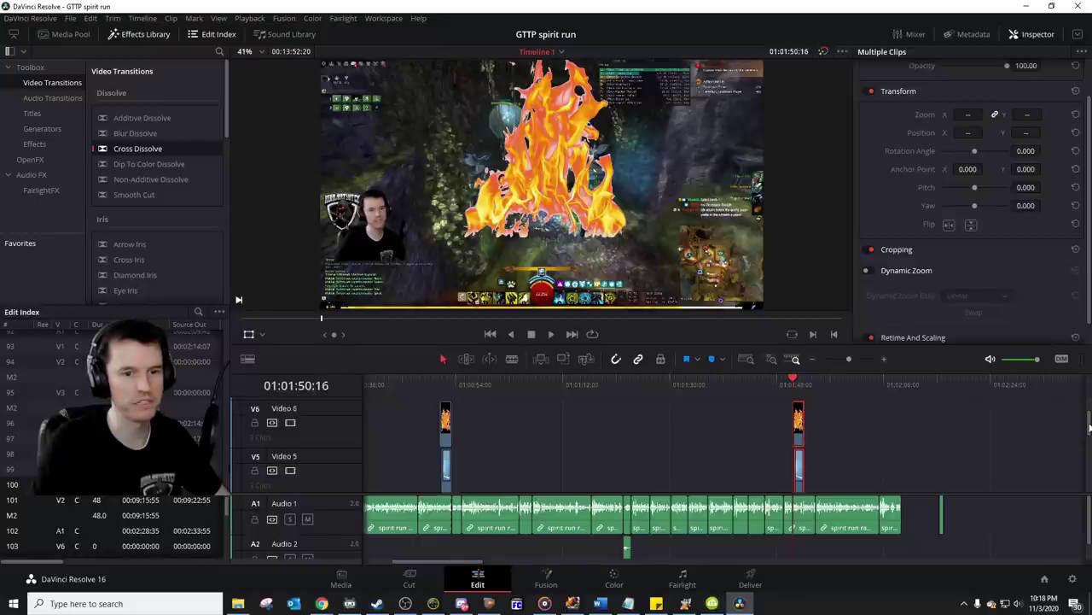
Step: Play the copied fire and brassiere overlays against the narration and trim both to end at 01:01:52:09
{"action": "left_click_drag", "start_coordinate": [1089, 427], "coordinate": [1082, 440]}
{"action": "left_click_drag", "start_coordinate": [838, 357], "coordinate": [856, 362]}
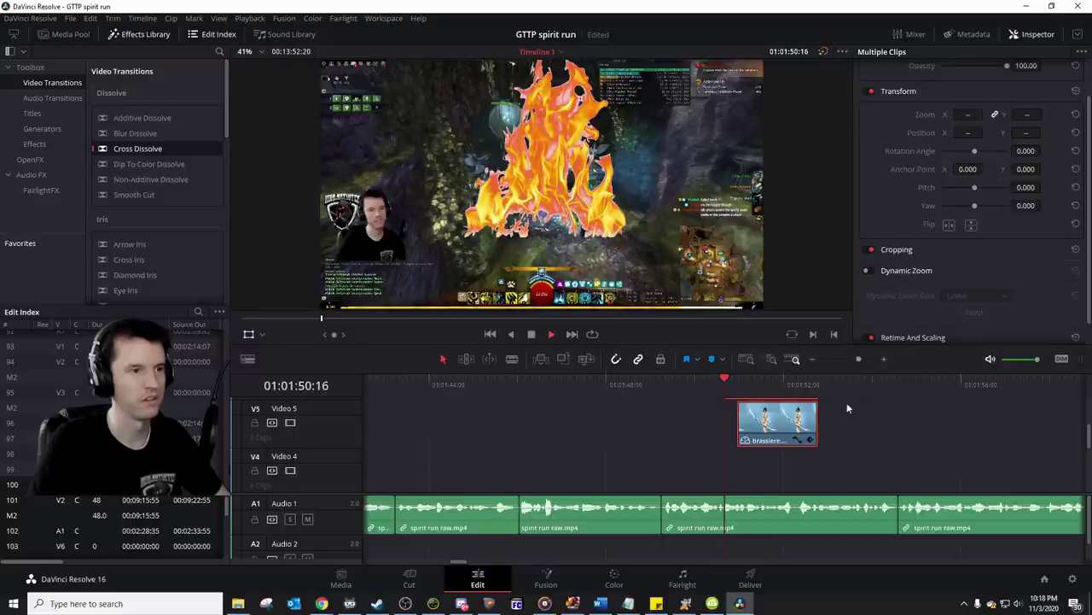
{"action": "key", "text": "space"}
{"action": "left_click", "coordinate": [695, 380]}
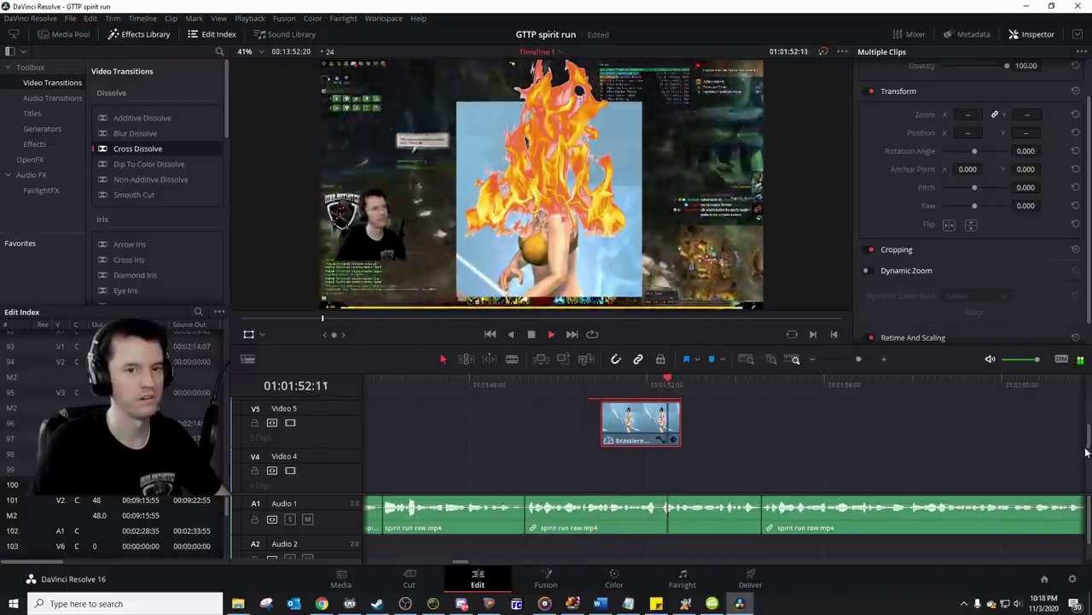
{"action": "left_click", "coordinate": [623, 382]}
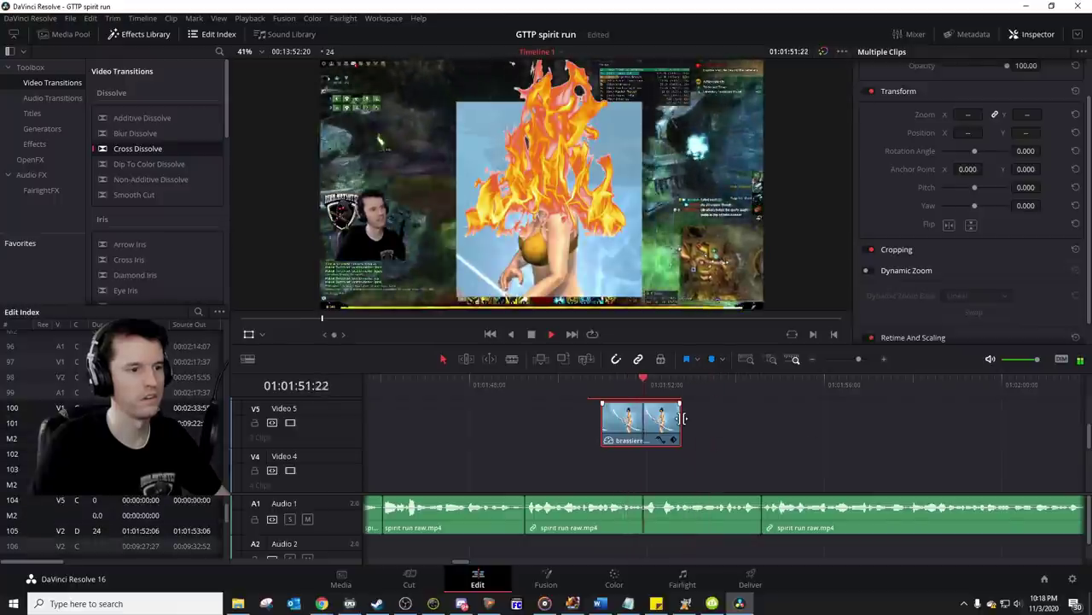
{"action": "left_click_drag", "start_coordinate": [681, 423], "coordinate": [670, 421]}
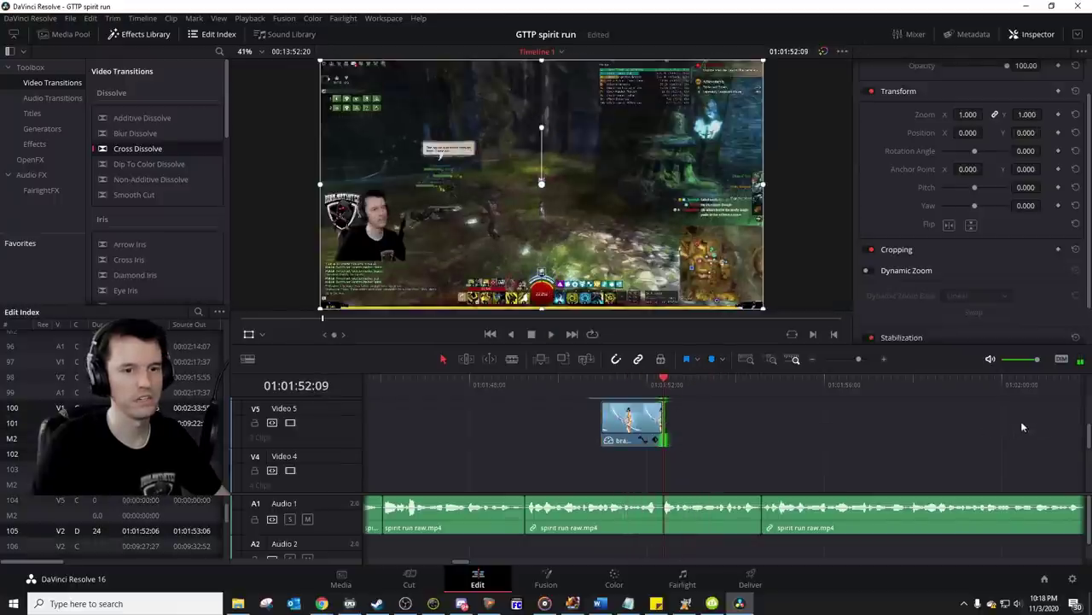
{"action": "left_click_drag", "start_coordinate": [1088, 435], "coordinate": [1088, 416]}
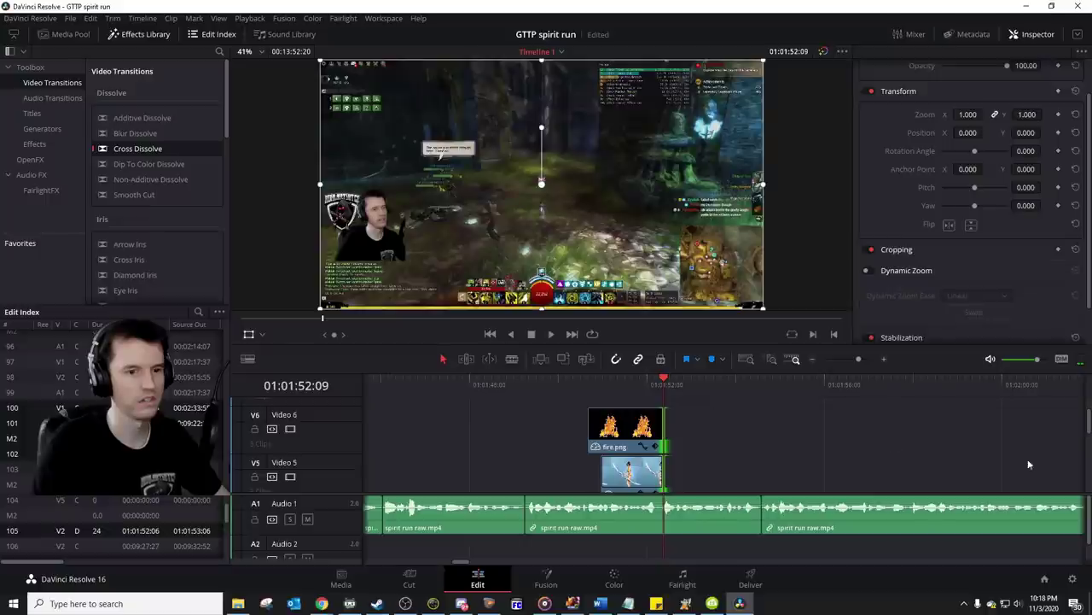
Step: Replay the gameplay after the fire overlay to locate the turn in the route near 01:01:53:16
{"action": "key", "text": "space"}
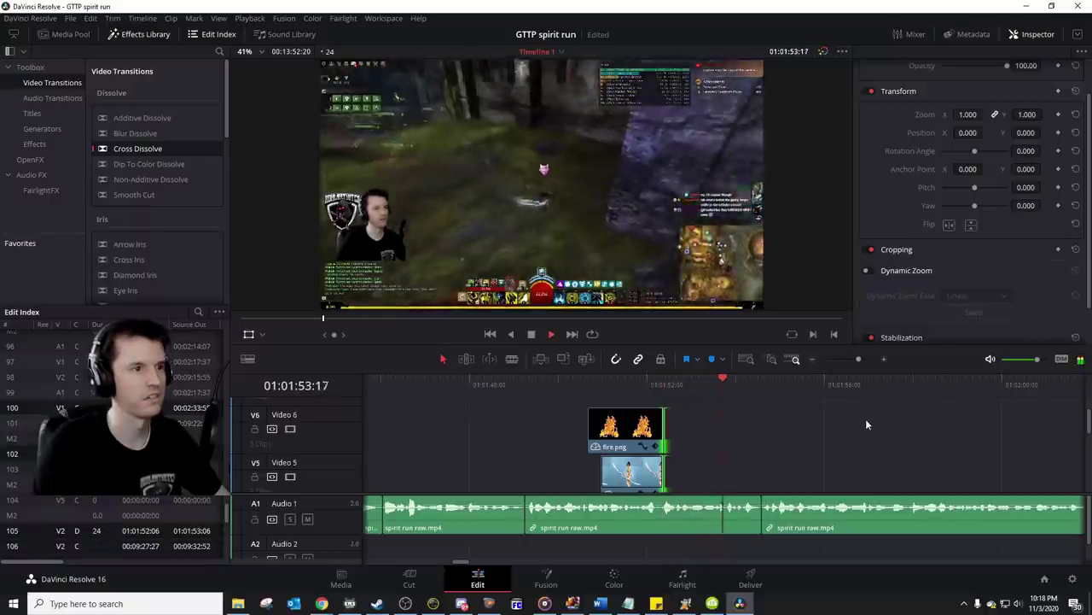
{"action": "left_click", "coordinate": [701, 390]}
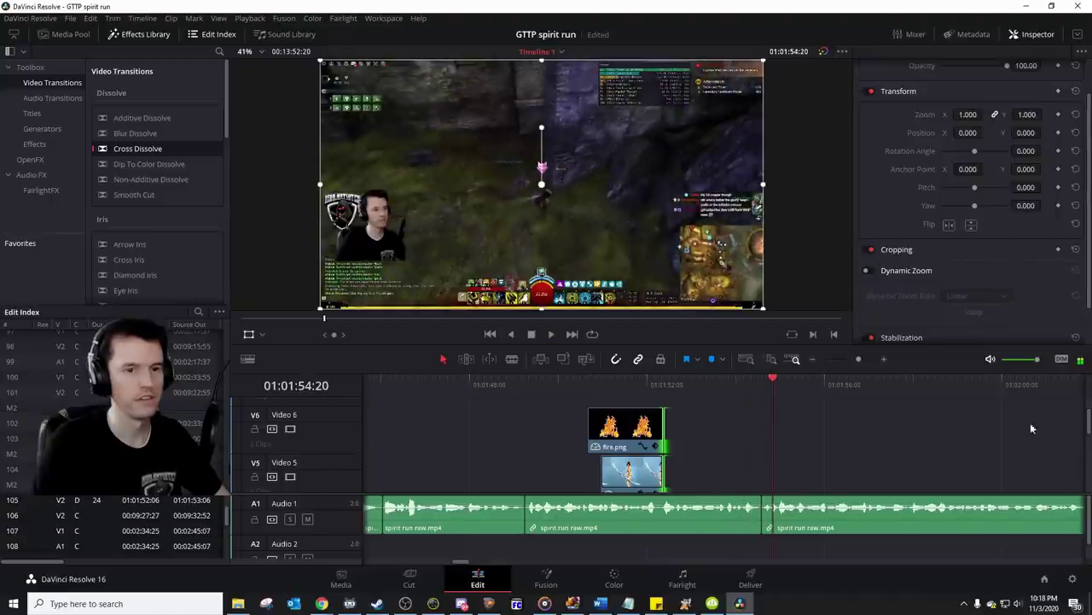
{"action": "left_click", "coordinate": [701, 386]}
{"action": "key", "text": "space"}
{"action": "key", "text": "space"}
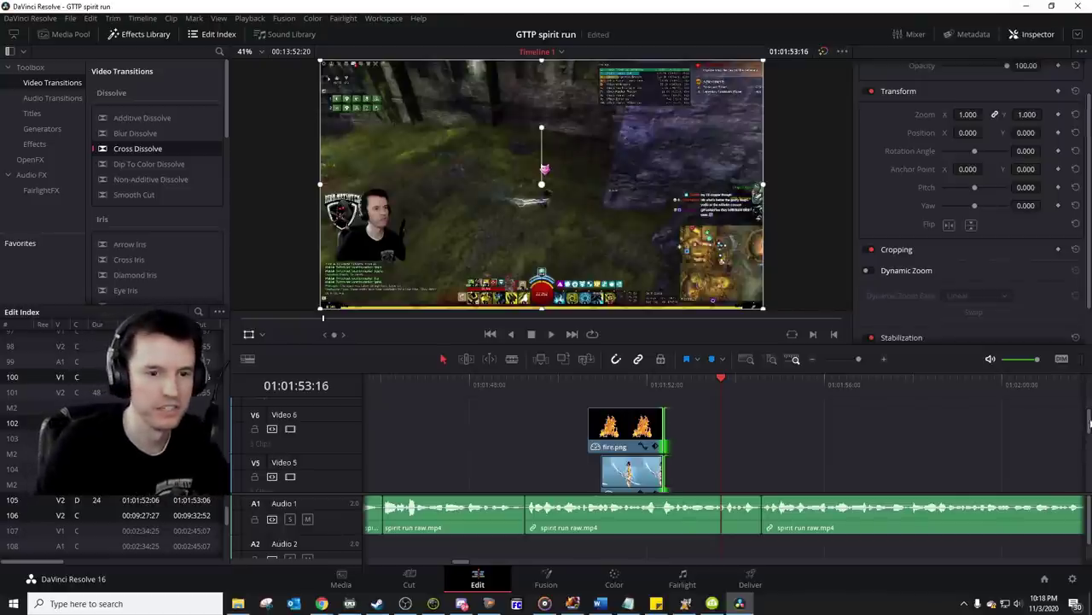
Step: Copy the earlier white arrow overlay on Video 3 to just after the Cross Dissolve in the gameplay
{"action": "scroll", "coordinate": [1089, 422], "scroll_direction": "up", "scroll_amount": 2}
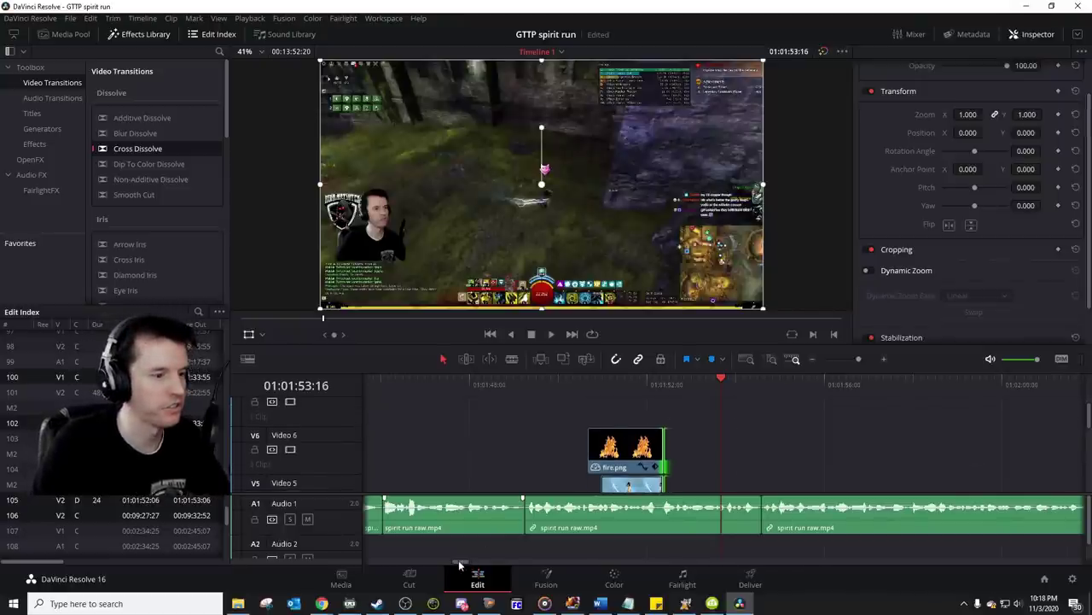
{"action": "mouse_move", "coordinate": [459, 563]}
{"action": "left_mouse_down"}
{"action": "mouse_move", "coordinate": [431, 563]}
{"action": "mouse_move", "coordinate": [476, 562]}
{"action": "left_mouse_up"}
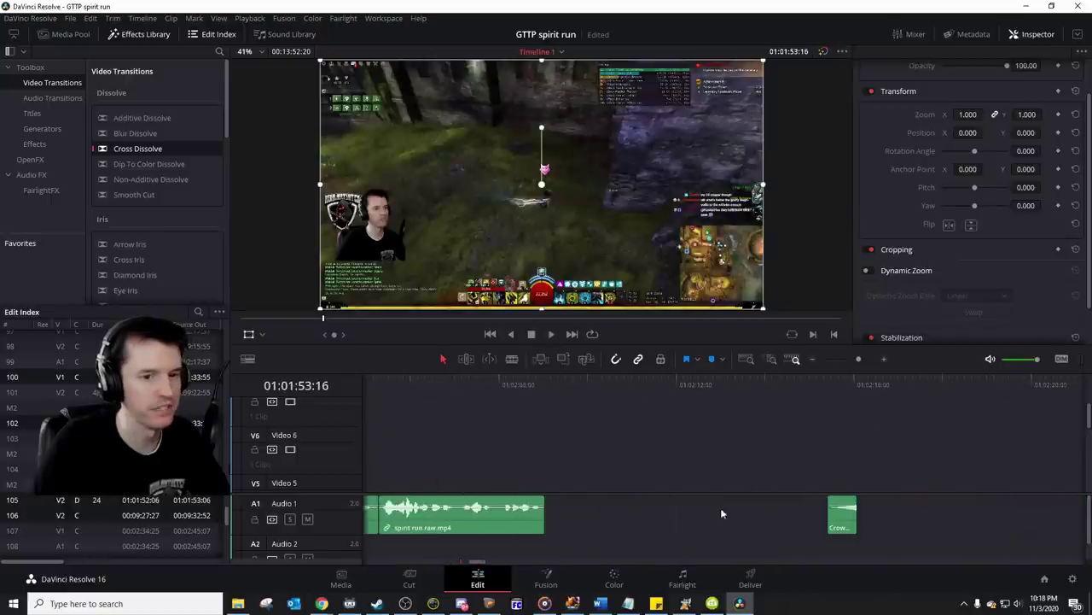
{"action": "left_click_drag", "start_coordinate": [1088, 420], "coordinate": [1083, 494]}
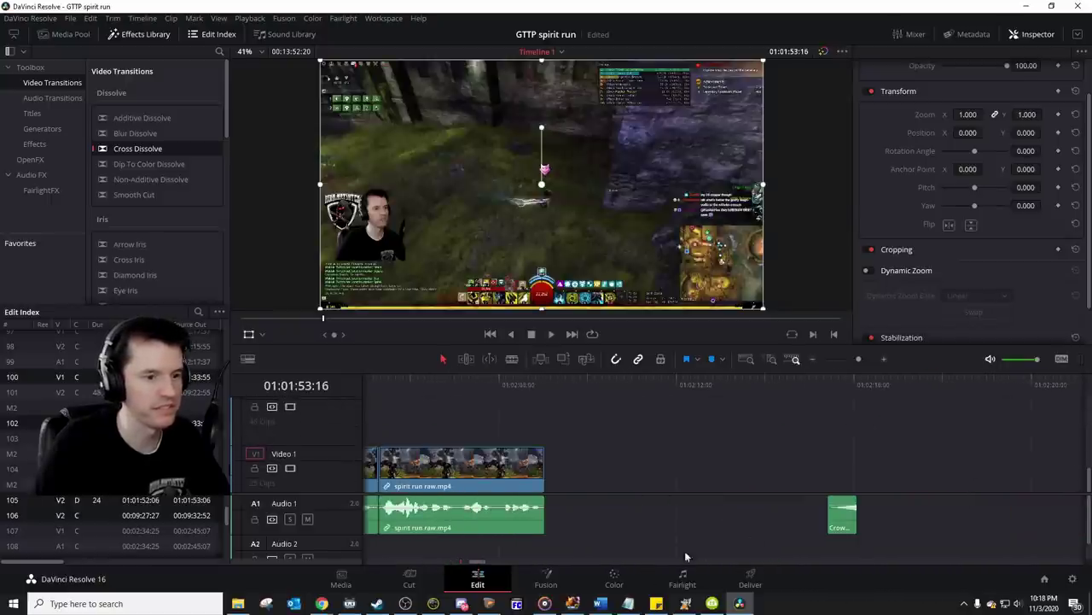
{"action": "left_click_drag", "start_coordinate": [473, 560], "coordinate": [461, 562]}
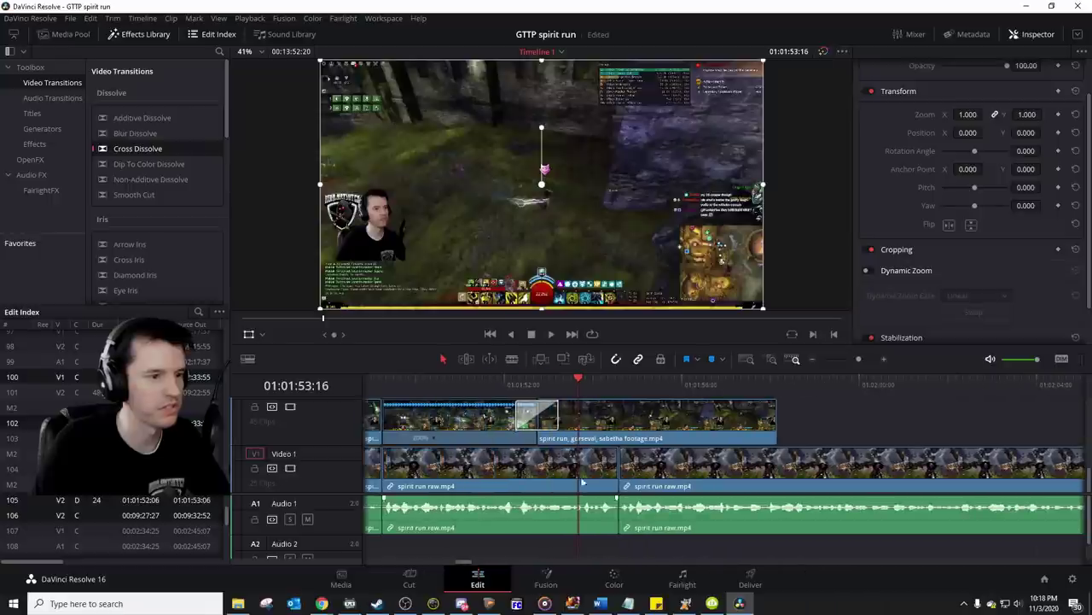
{"action": "scroll", "coordinate": [845, 418], "scroll_direction": "left", "scroll_amount": 1}
{"action": "mouse_move", "coordinate": [1090, 480]}
{"action": "left_mouse_down"}
{"action": "mouse_move", "coordinate": [1089, 410]}
{"action": "mouse_move", "coordinate": [1085, 460]}
{"action": "left_mouse_up"}
{"action": "scroll", "coordinate": [1084, 461], "scroll_direction": "up", "scroll_amount": 1}
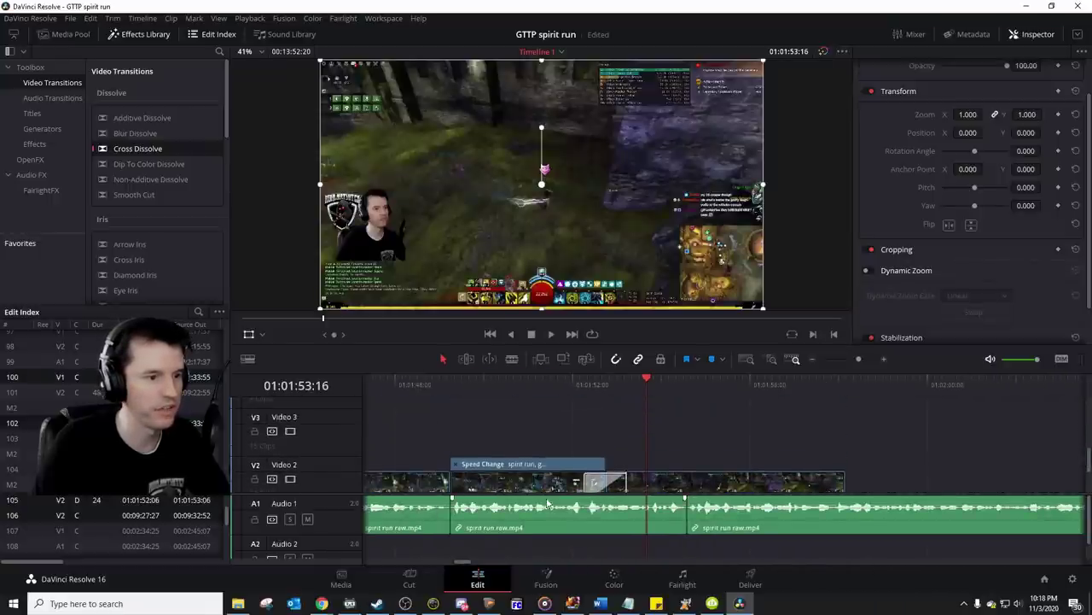
{"action": "left_click_drag", "start_coordinate": [462, 565], "coordinate": [454, 566]}
{"action": "left_click_drag", "start_coordinate": [484, 444], "coordinate": [1058, 431]}
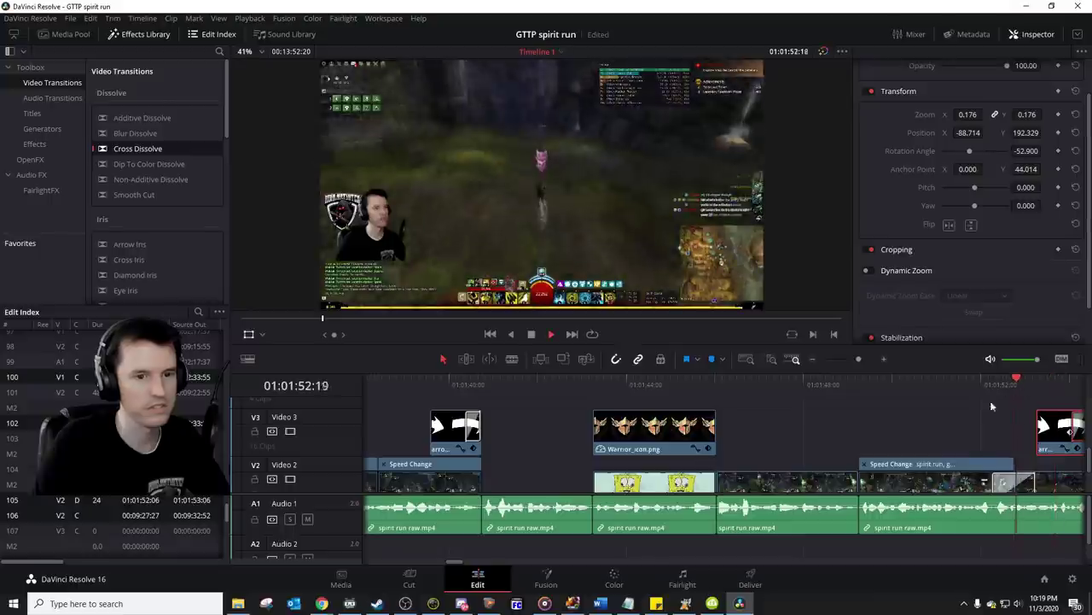
Step: Move the copied arrow clip to start at 01:01:53:13 and keyframe its position there at X 98.571, Y 204.658
{"action": "scroll", "coordinate": [973, 407], "scroll_direction": "right", "scroll_amount": 5}
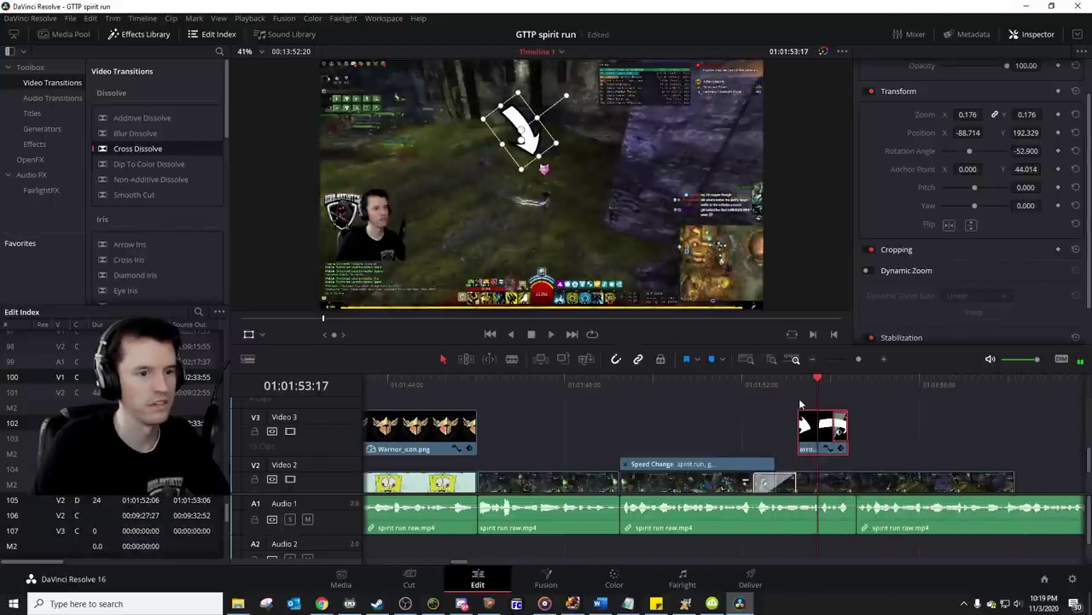
{"action": "left_click_drag", "start_coordinate": [815, 437], "coordinate": [828, 435]}
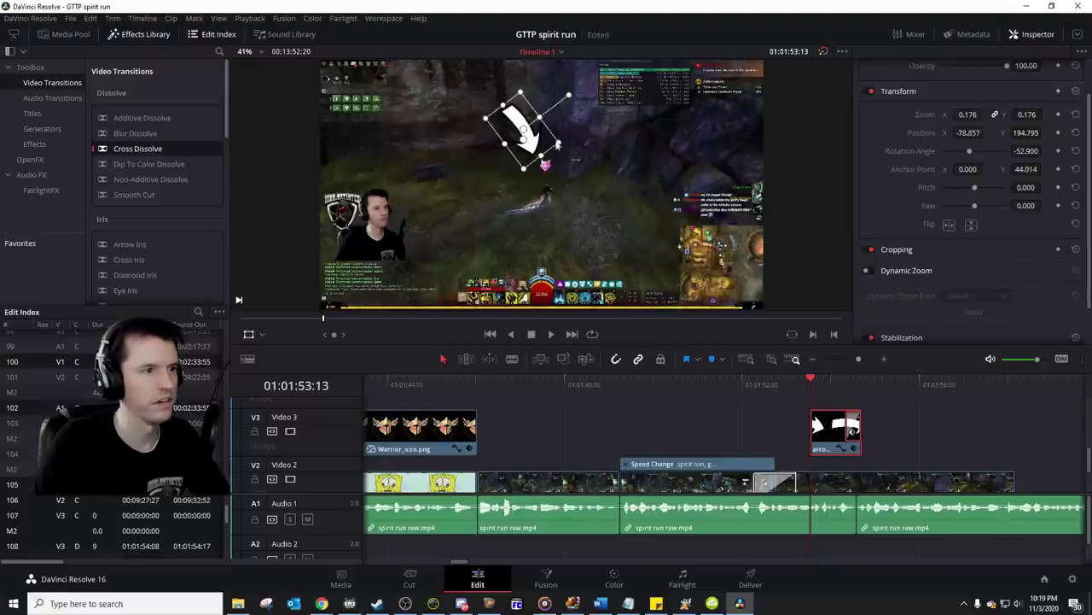
{"action": "left_click_drag", "start_coordinate": [544, 147], "coordinate": [585, 147]}
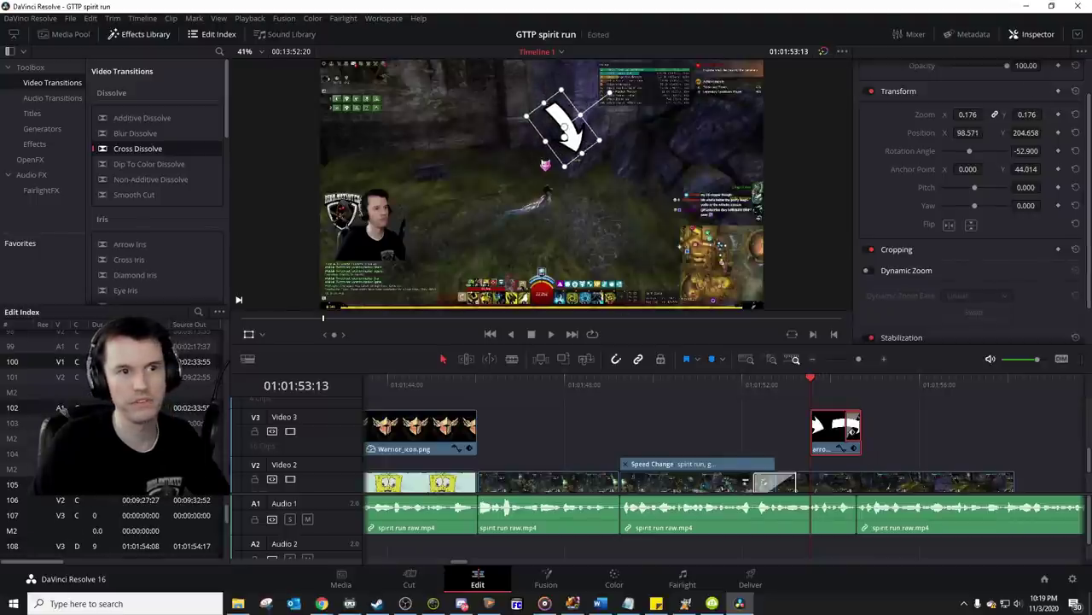
{"action": "left_click", "coordinate": [1058, 133]}
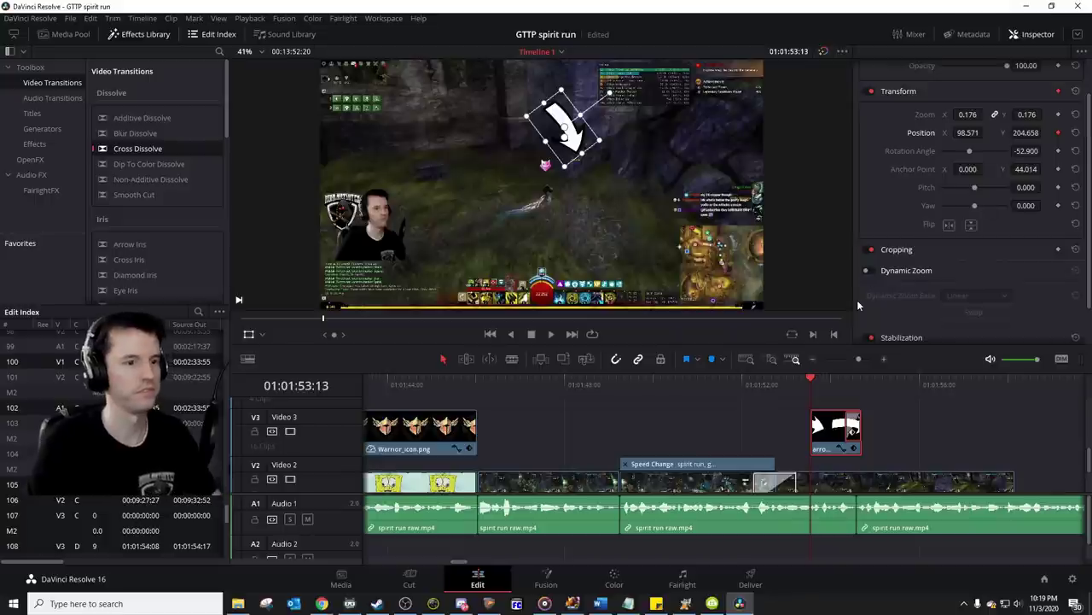
Step: Try the arrow at X 292.427, Y 167.671 on frame 01:01:53:14 and compare its motion across the neighbouring frames
{"action": "key", "text": "Right"}
{"action": "left_click_drag", "start_coordinate": [584, 135], "coordinate": [610, 147]}
{"action": "key", "text": "Right"}
{"action": "key", "text": "Right"}
{"action": "key", "text": "Left"}
{"action": "key", "text": "Left"}
{"action": "key", "text": "Right"}
{"action": "key", "text": "Right"}
{"action": "key", "text": "Right"}
{"action": "key", "text": "Right"}
{"action": "key", "text": "Left"}
{"action": "key", "text": "Left"}
{"action": "key", "text": "Left"}
{"action": "key", "text": "Left"}
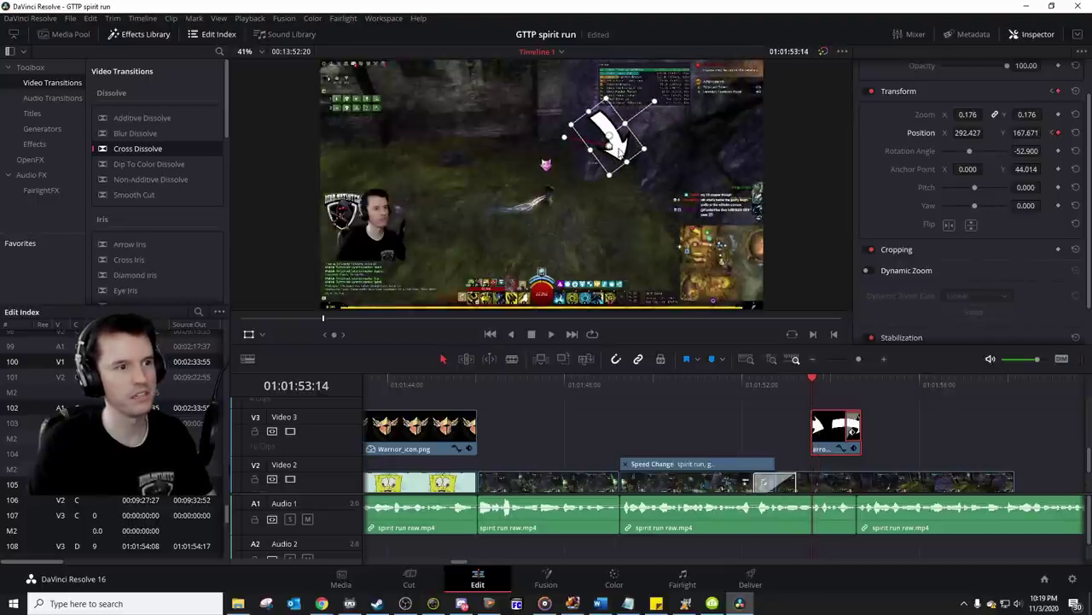
Step: Reposition the arrow at 01:01:53:14 to X 107.607, Y 180.000 and compare it with the preceding frame
{"action": "left_click_drag", "start_coordinate": [622, 147], "coordinate": [567, 143]}
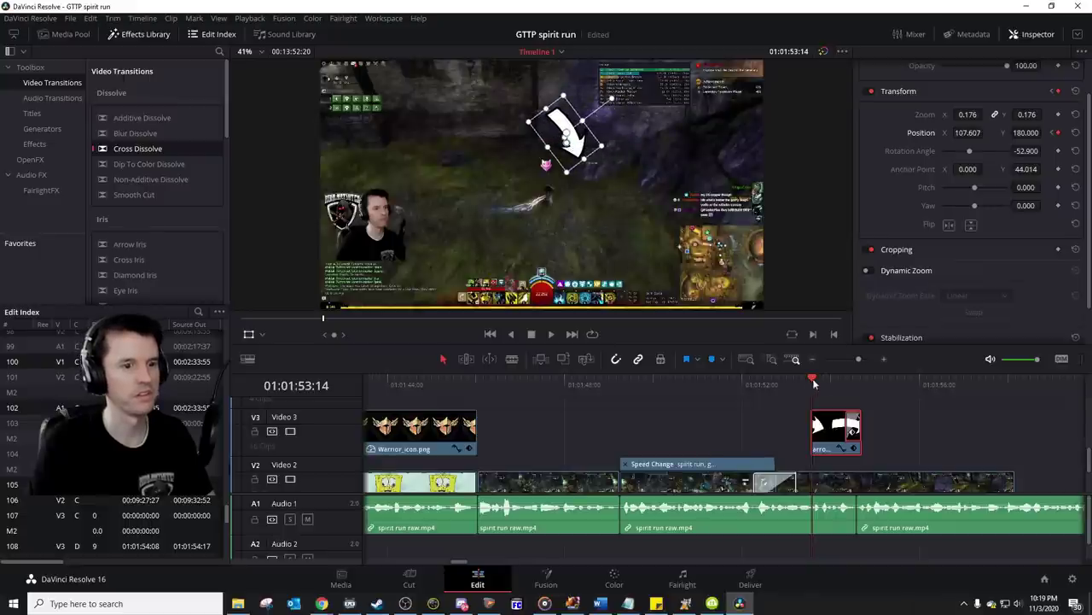
{"action": "mouse_move", "coordinate": [813, 383]}
{"action": "left_mouse_down"}
{"action": "mouse_move", "coordinate": [836, 381]}
{"action": "mouse_move", "coordinate": [814, 381]}
{"action": "left_mouse_up"}
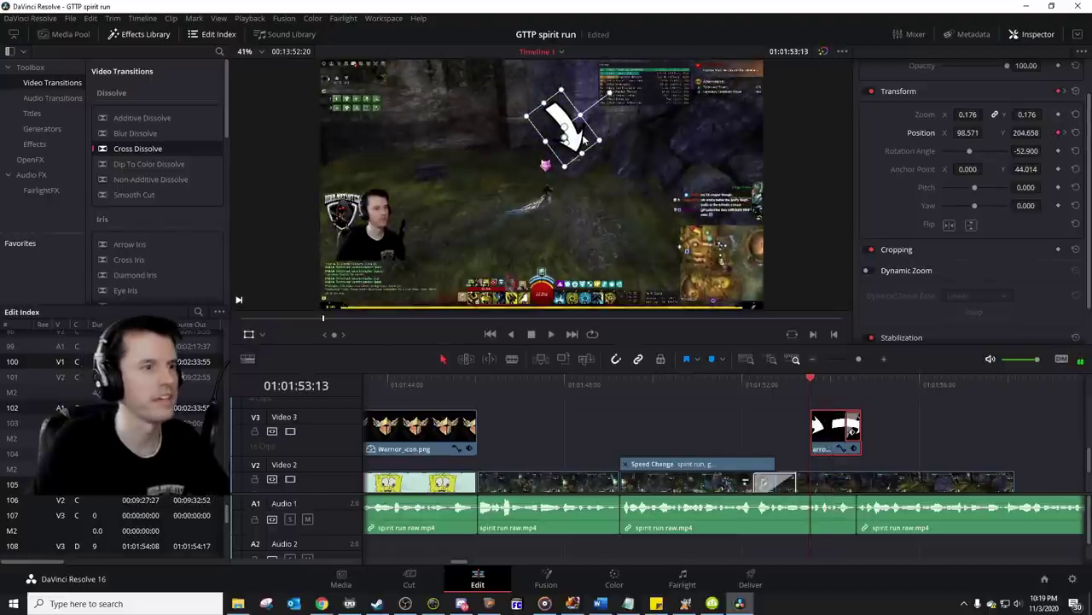
{"action": "key", "text": "Right"}
{"action": "key", "text": "Right"}
{"action": "key", "text": "Right"}
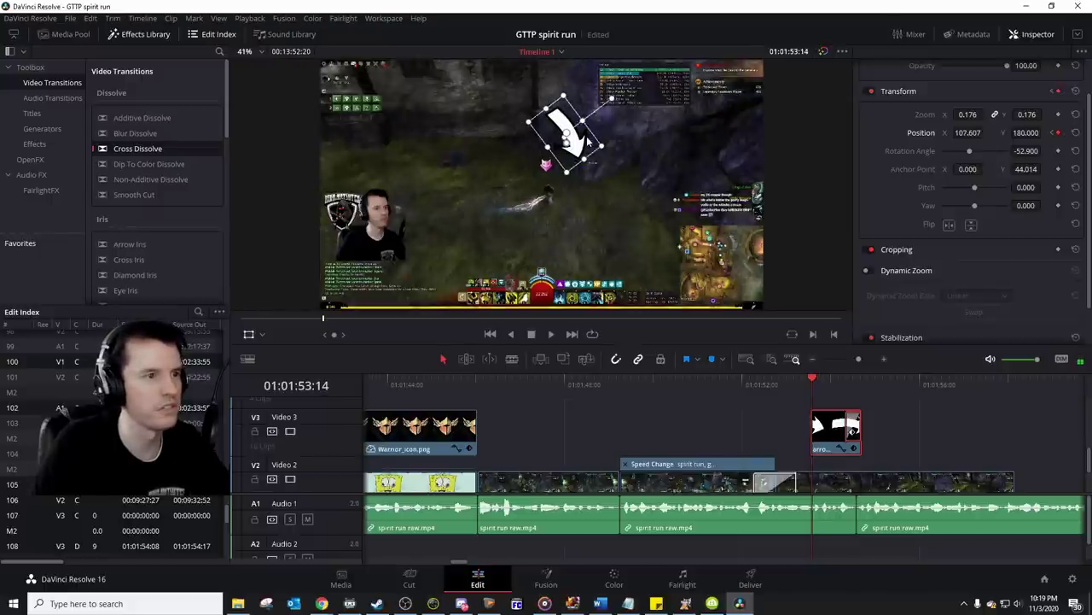
Step: Nudge the arrow slightly and step back and forth through the neighbouring frames to check how it follows the footage
{"action": "key", "text": "Left"}
{"action": "key", "text": "Left"}
{"action": "mouse_move", "coordinate": [587, 143]}
{"action": "left_mouse_down"}
{"action": "mouse_move", "coordinate": [685, 156]}
{"action": "mouse_move", "coordinate": [649, 132]}
{"action": "mouse_move", "coordinate": [584, 148]}
{"action": "left_mouse_up"}
{"action": "key", "text": "Right"}
{"action": "key", "text": "Right"}
{"action": "key", "text": "Left"}
{"action": "key", "text": "Left"}
{"action": "key", "text": "Right"}
{"action": "key", "text": "Left"}
{"action": "key", "text": "Left"}
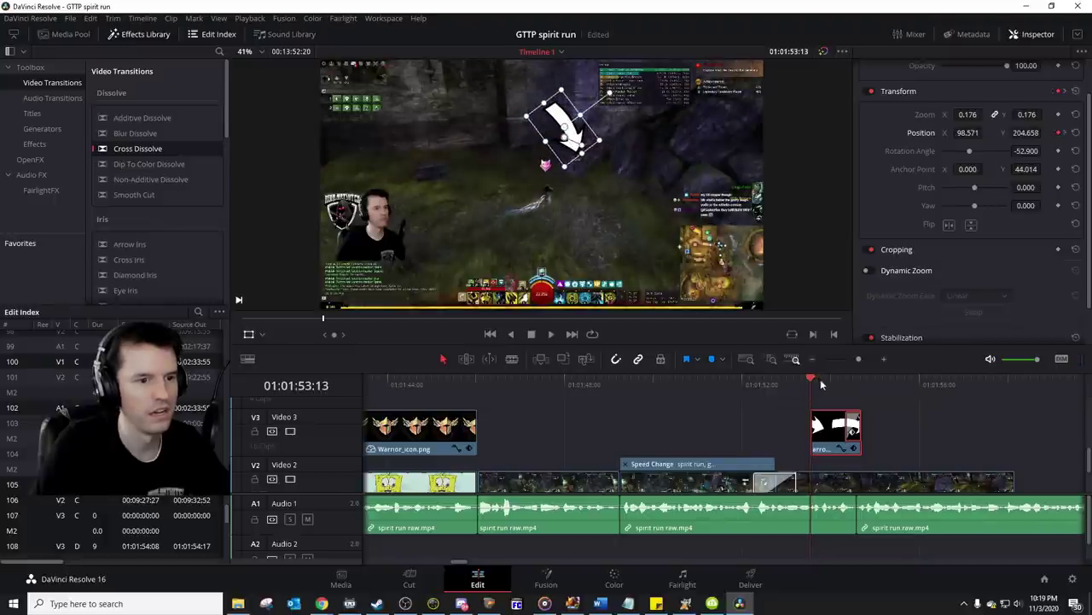
Step: Try the arrow at X 211.106, Y 170.137 on frame 01:01:53:14, and reset its position to clear the keyframes
{"action": "left_click", "coordinate": [822, 380]}
{"action": "mouse_move", "coordinate": [582, 147]}
{"action": "left_mouse_down"}
{"action": "mouse_move", "coordinate": [616, 167]}
{"action": "mouse_move", "coordinate": [592, 148]}
{"action": "left_mouse_up"}
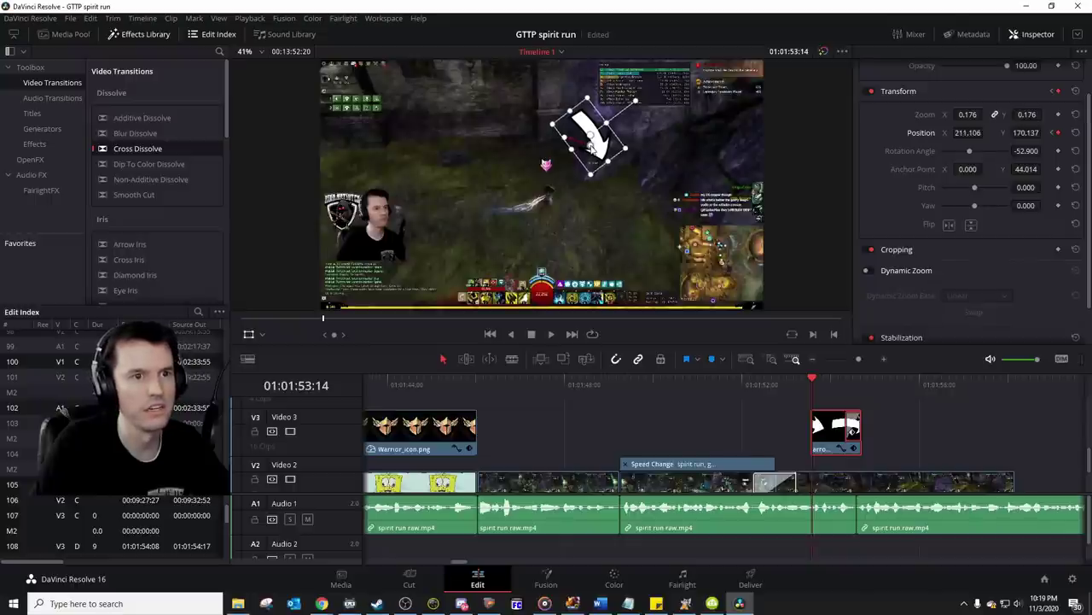
{"action": "left_click", "coordinate": [1076, 133]}
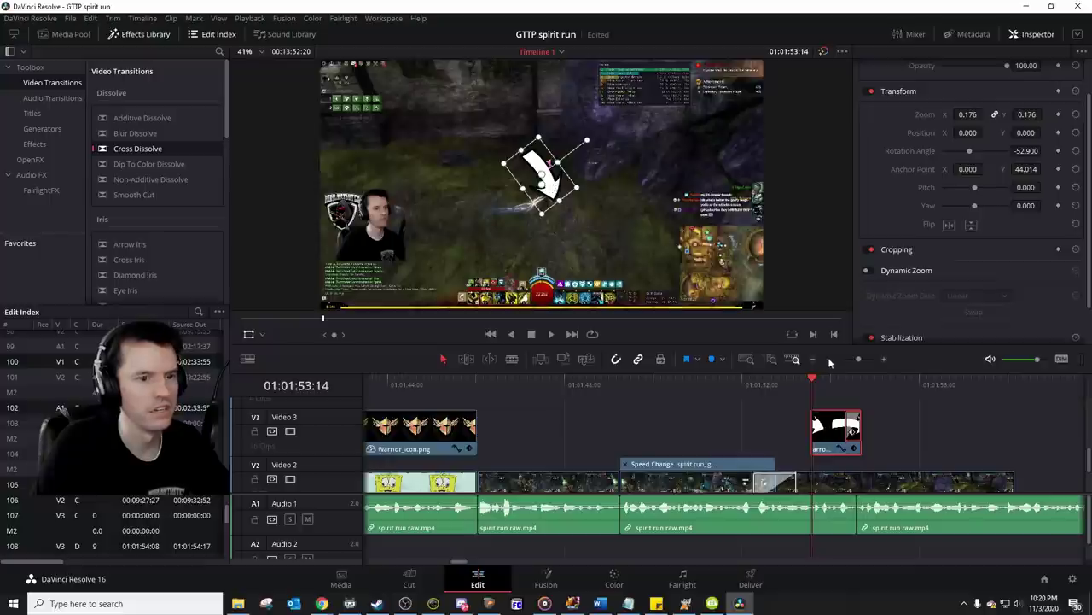
Step: Keyframe the arrow's position at X 283.391, Y -98.630 on frame 01:01:53:22
{"action": "key", "text": "Right"}
{"action": "key", "text": "Right"}
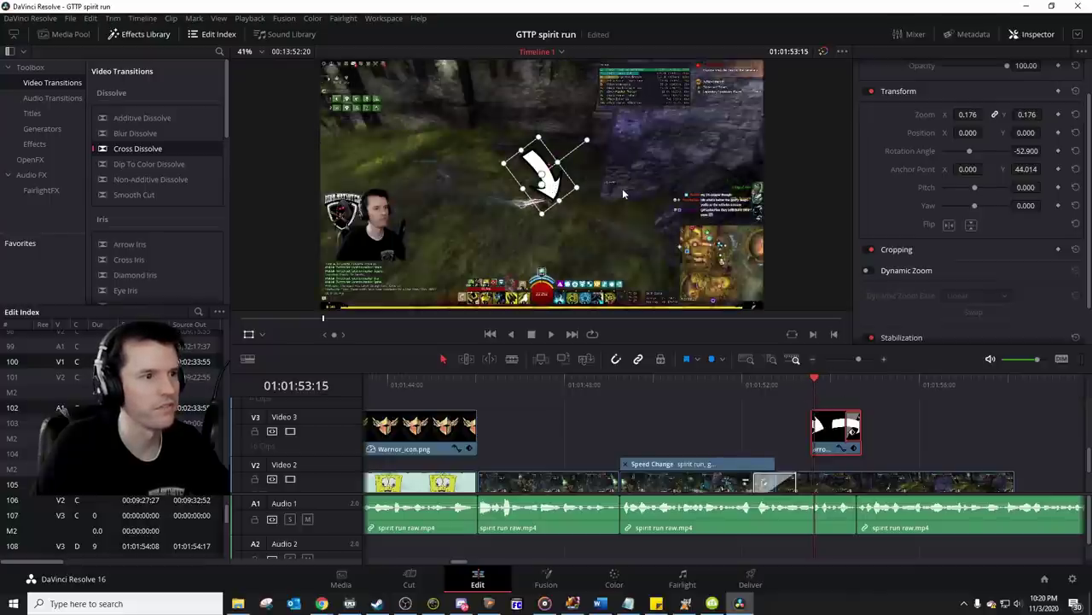
{"action": "key", "text": "Right"}
{"action": "key", "text": "Right"}
{"action": "key", "text": "Right"}
{"action": "key", "text": "Right"}
{"action": "key", "text": "Right"}
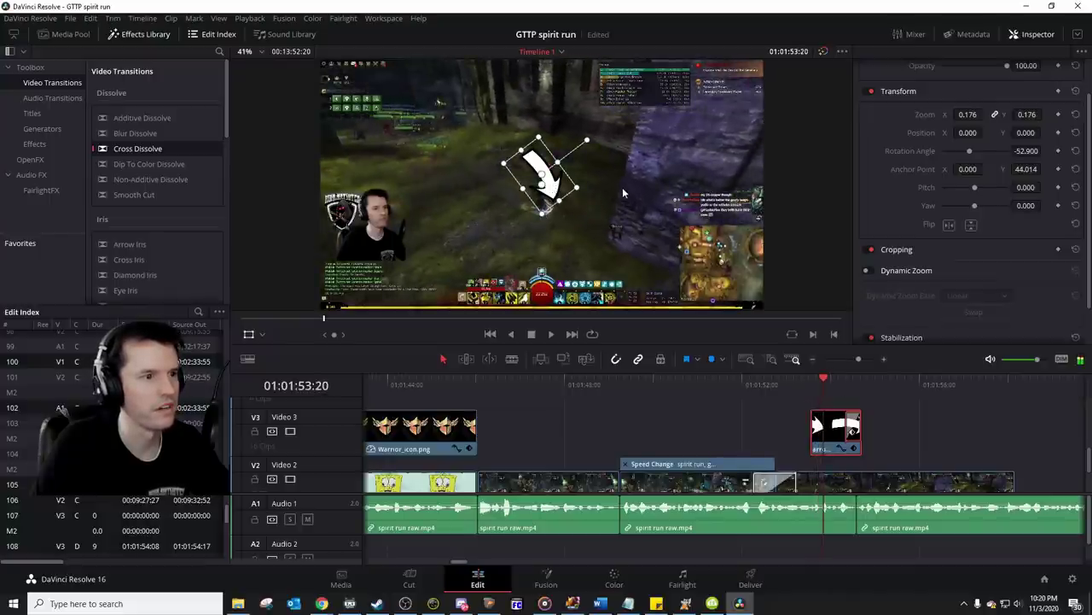
{"action": "key", "text": "Right"}
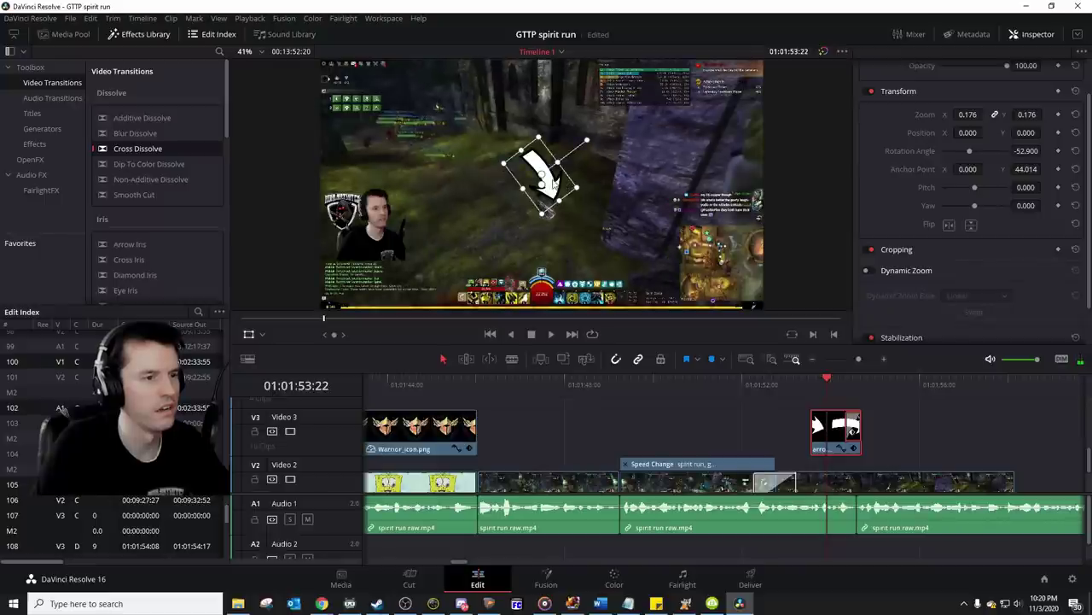
{"action": "left_click_drag", "start_coordinate": [560, 175], "coordinate": [622, 205]}
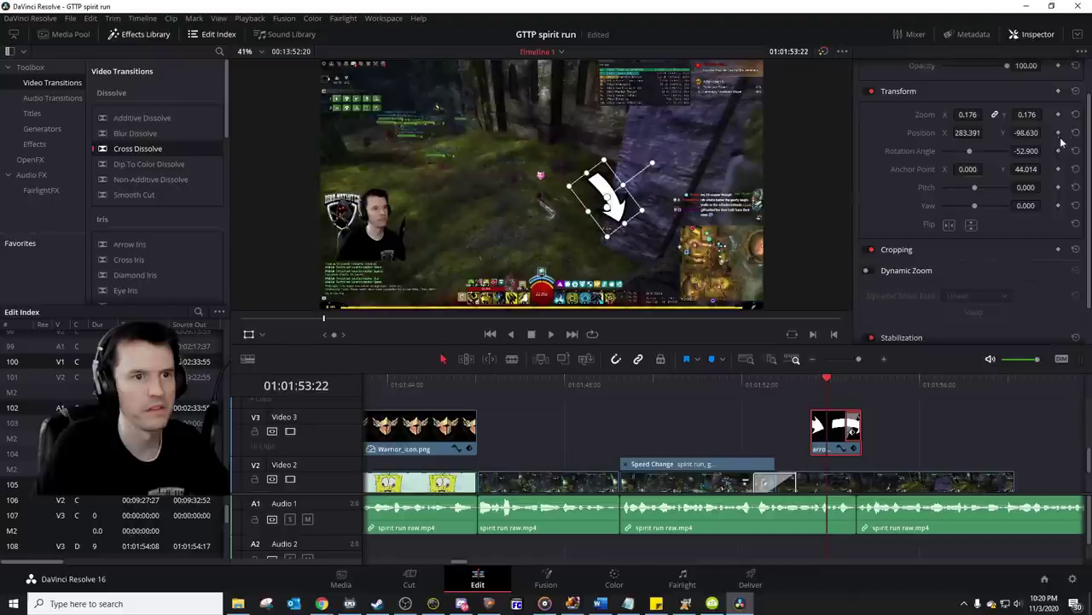
Step: Keyframe the arrow's position at X 69.000, Y 216.986 on its first frame, 01:01:53:13
{"action": "key", "text": "Left"}
{"action": "key", "text": "Left"}
{"action": "key", "text": "Left"}
{"action": "key", "text": "Left"}
{"action": "key", "text": "Left"}
{"action": "key", "text": "Left"}
{"action": "key", "text": "Left"}
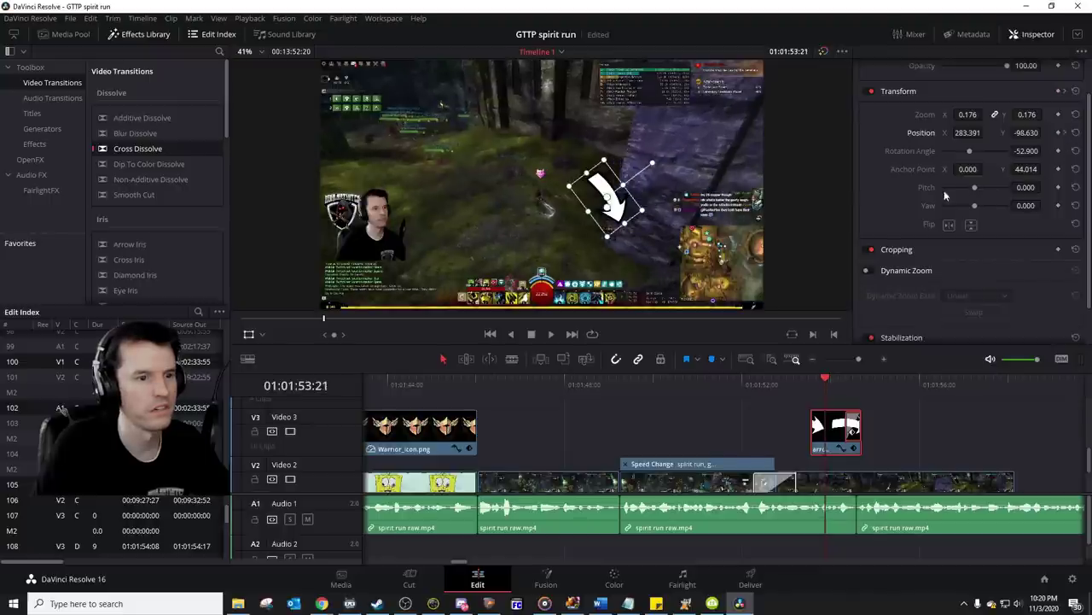
{"action": "key", "text": "Left"}
{"action": "key", "text": "Left"}
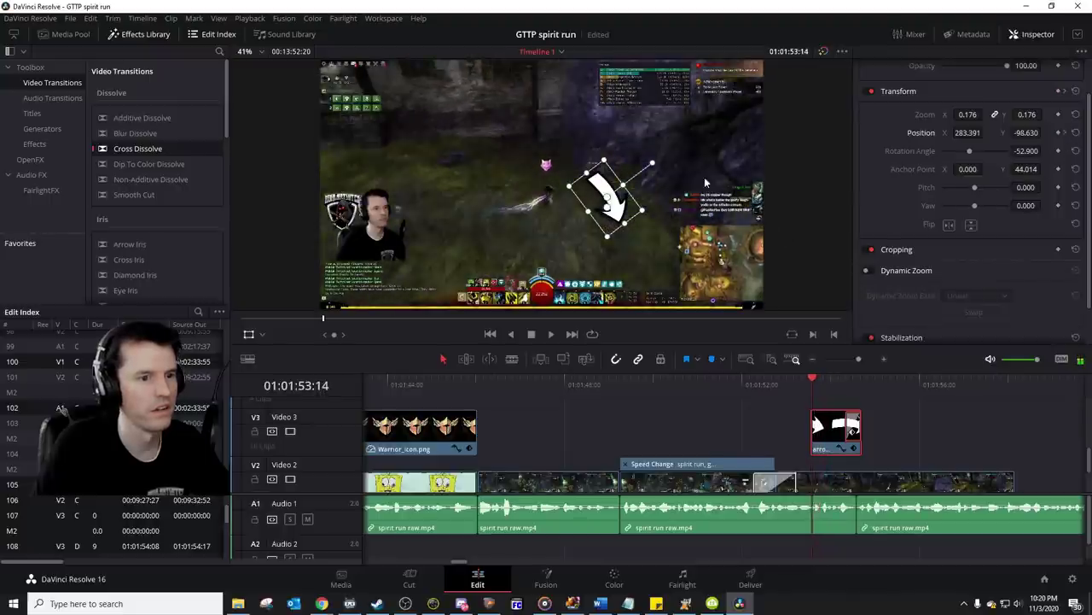
{"action": "left_click_drag", "start_coordinate": [623, 205], "coordinate": [572, 132]}
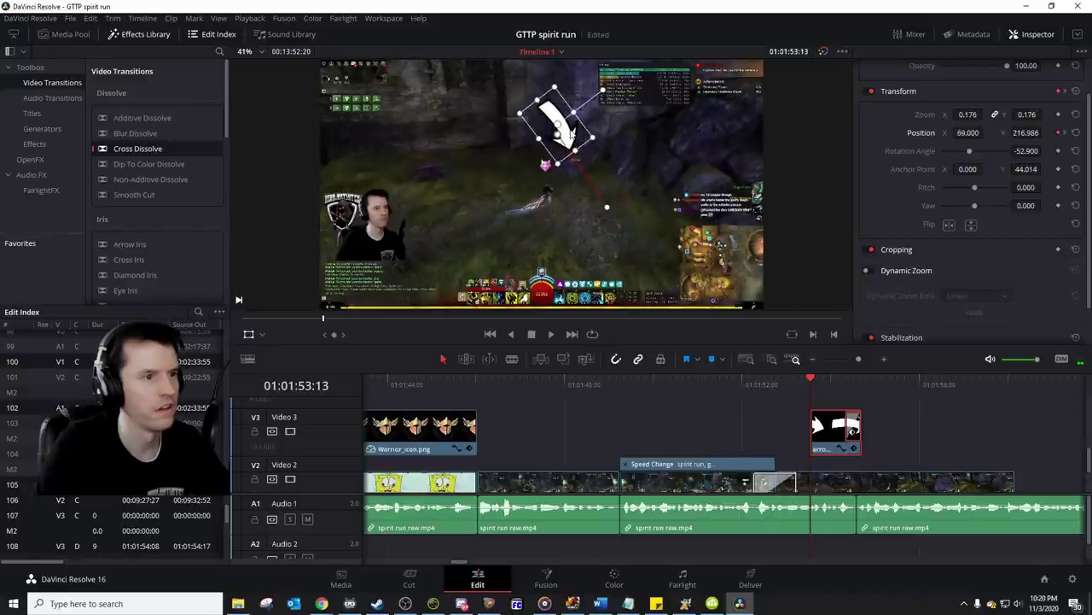
Step: Play back the arrow's motion and shorten the arrow clip on Video 3 so it ends at 01:01:54:07
{"action": "left_click", "coordinate": [797, 386]}
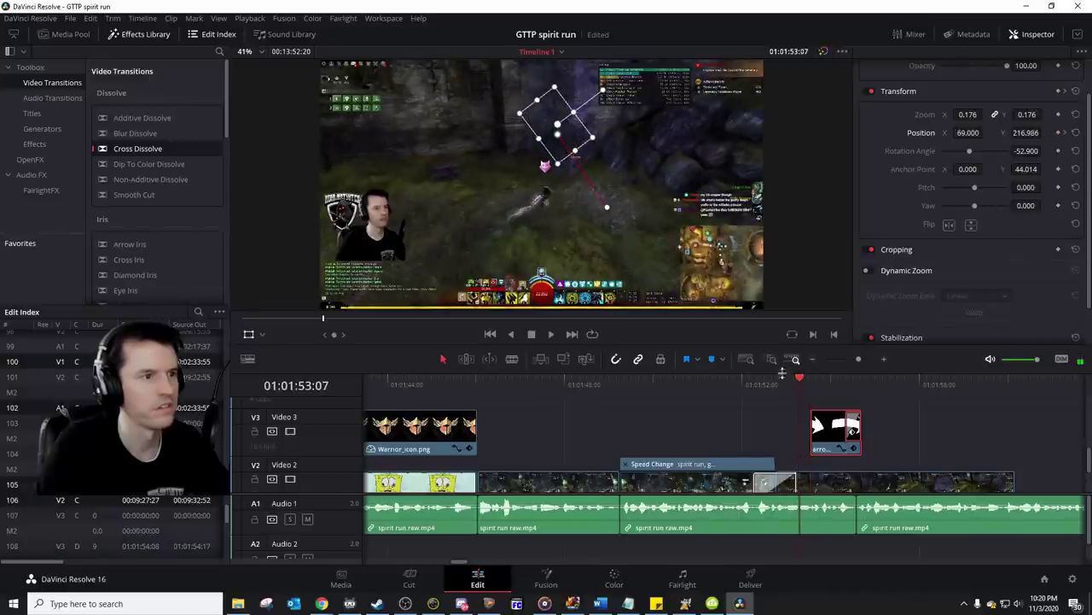
{"action": "key", "text": "space"}
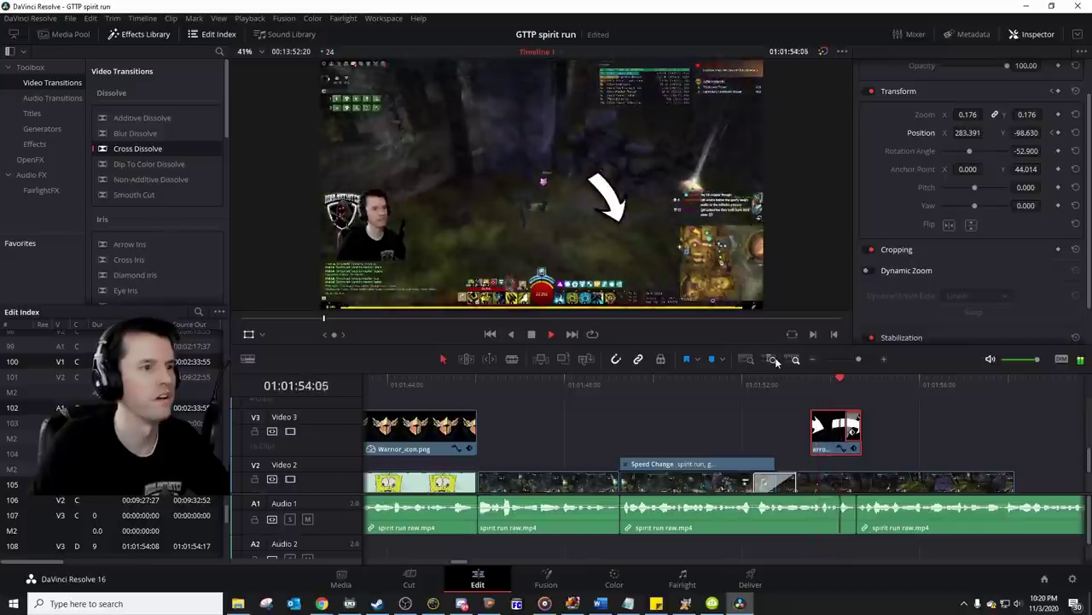
{"action": "left_click", "coordinate": [809, 389]}
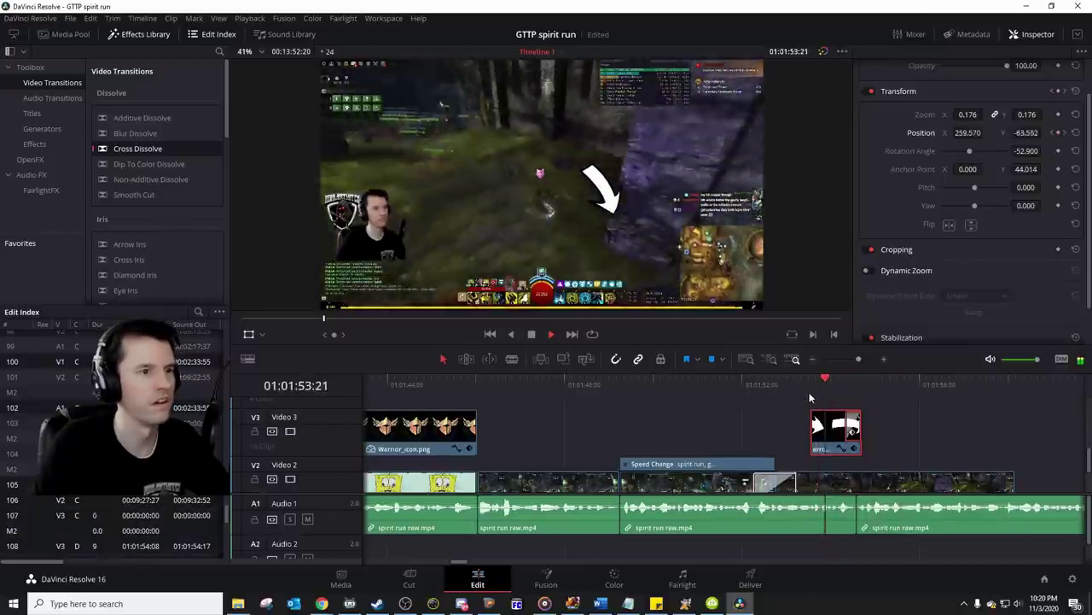
{"action": "key", "text": "space"}
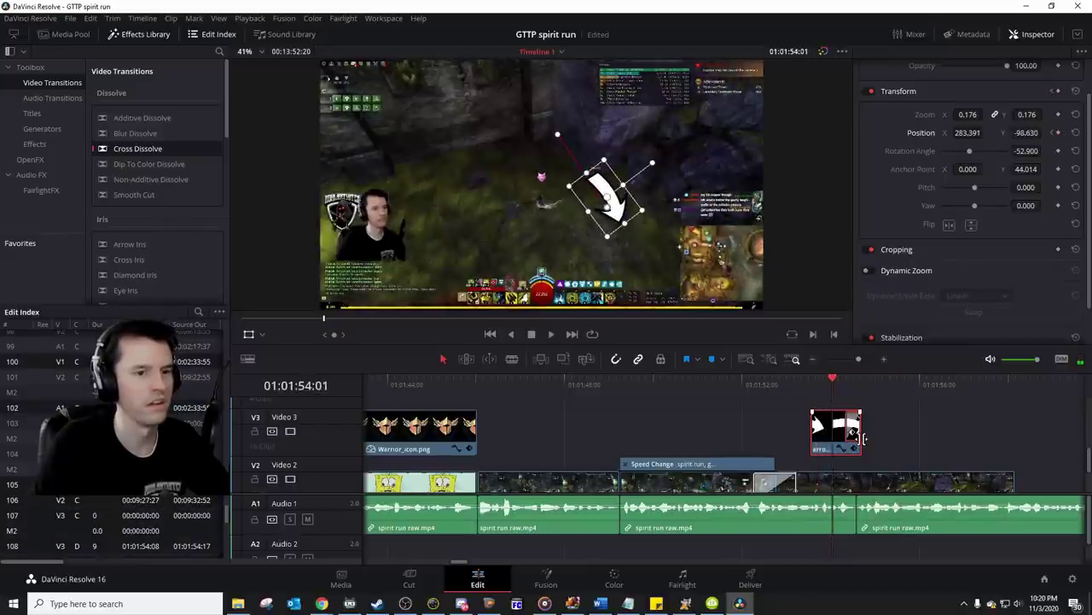
{"action": "left_click_drag", "start_coordinate": [864, 438], "coordinate": [843, 436]}
{"action": "left_click", "coordinate": [794, 385]}
{"action": "key", "text": "space"}
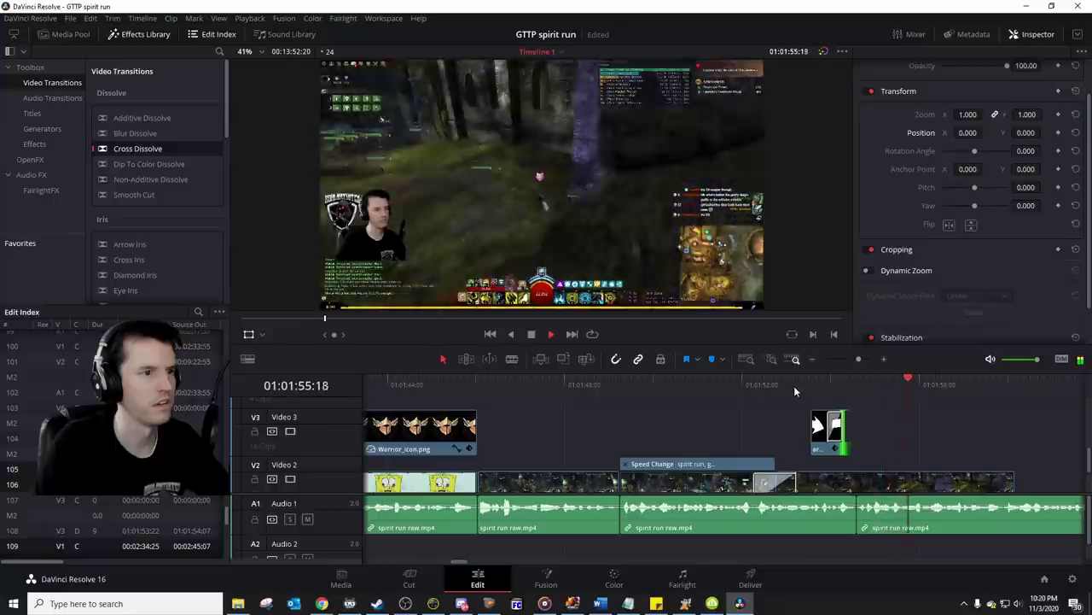
{"action": "key", "text": "space"}
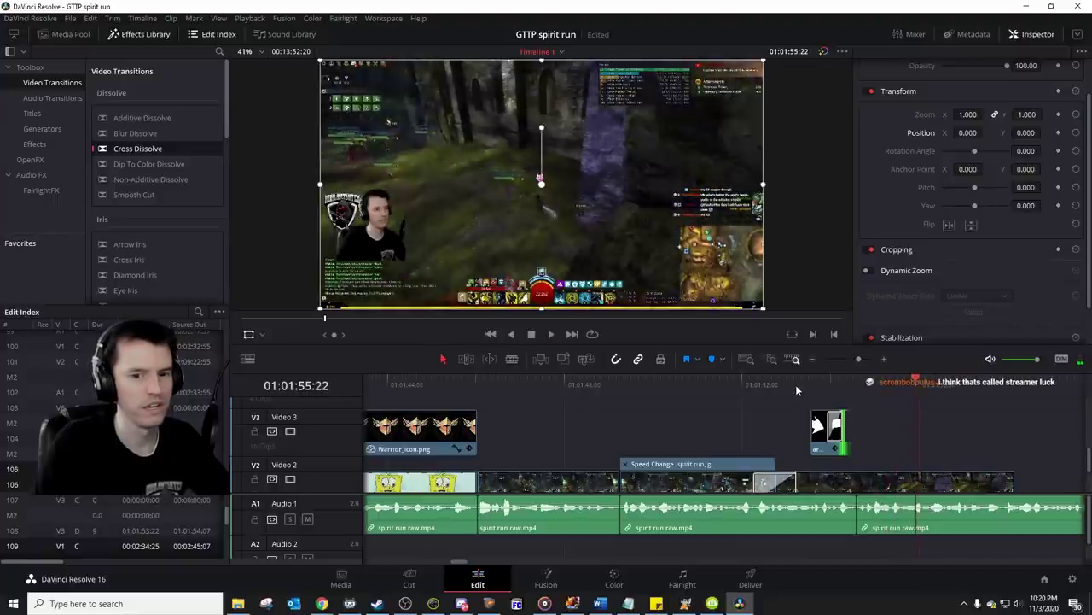
Step: Review the footage after the arrow and split the Video 2 gameplay clip at 01:01:54:14
{"action": "scroll", "coordinate": [791, 414], "scroll_direction": "right", "scroll_amount": 5}
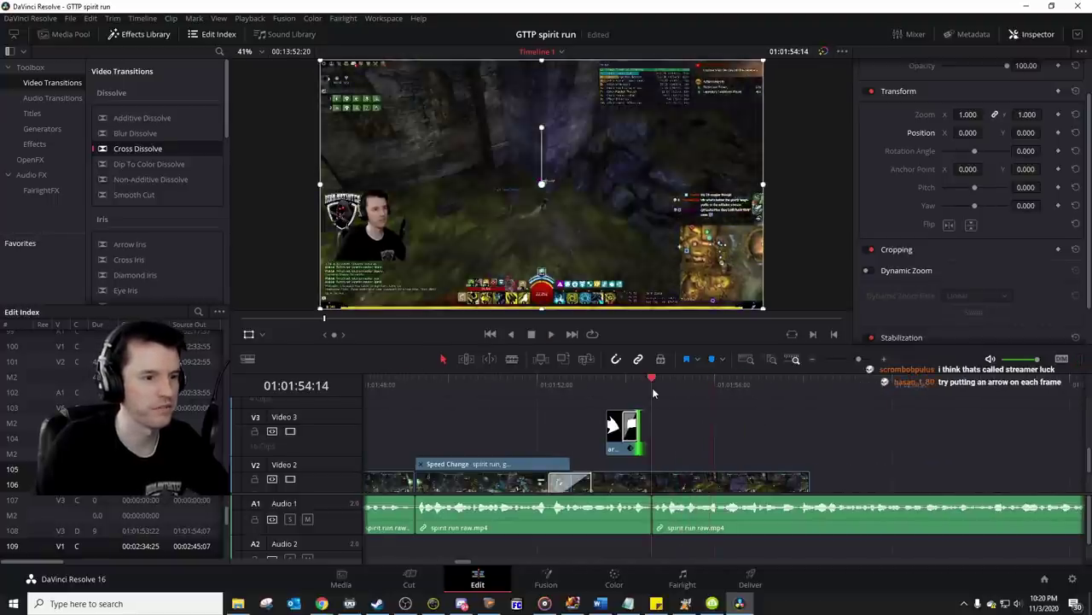
{"action": "key", "text": "space"}
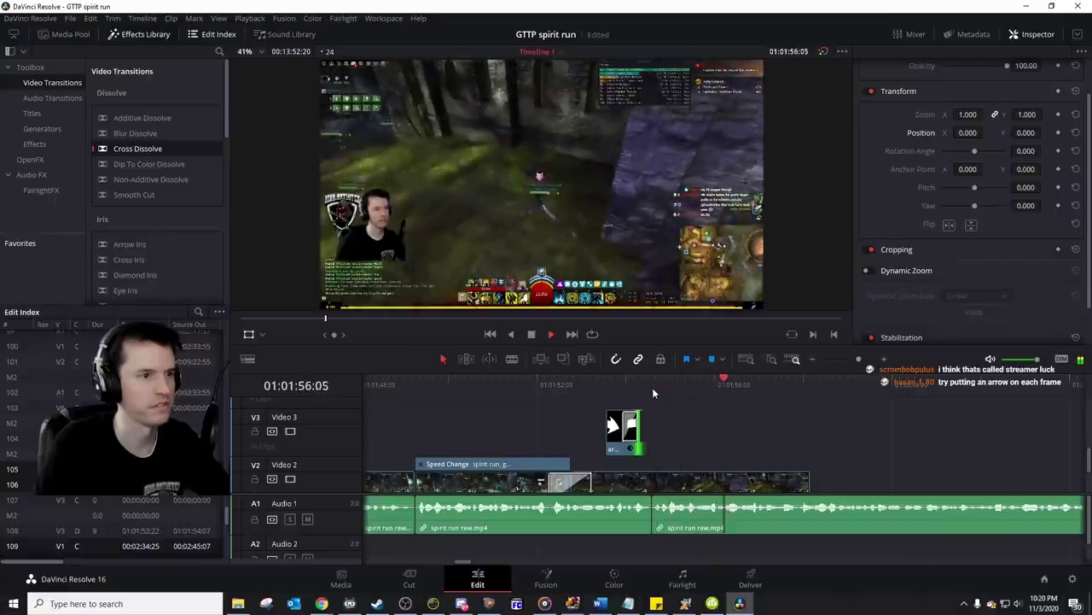
{"action": "key", "text": "space"}
{"action": "key", "text": "space"}
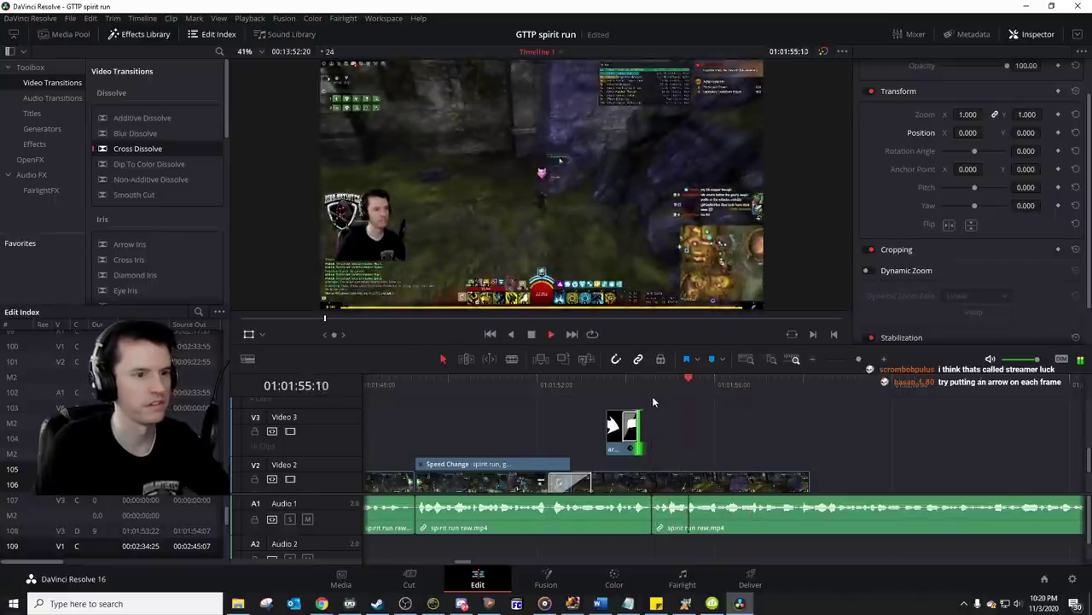
{"action": "key", "text": "space"}
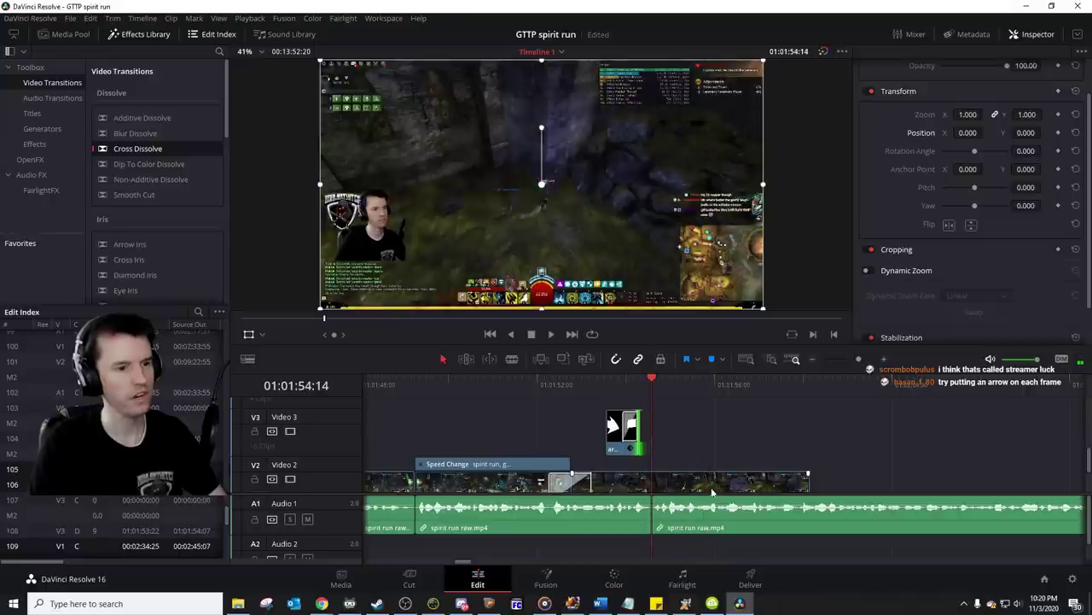
{"action": "key", "text": "ctrl+b"}
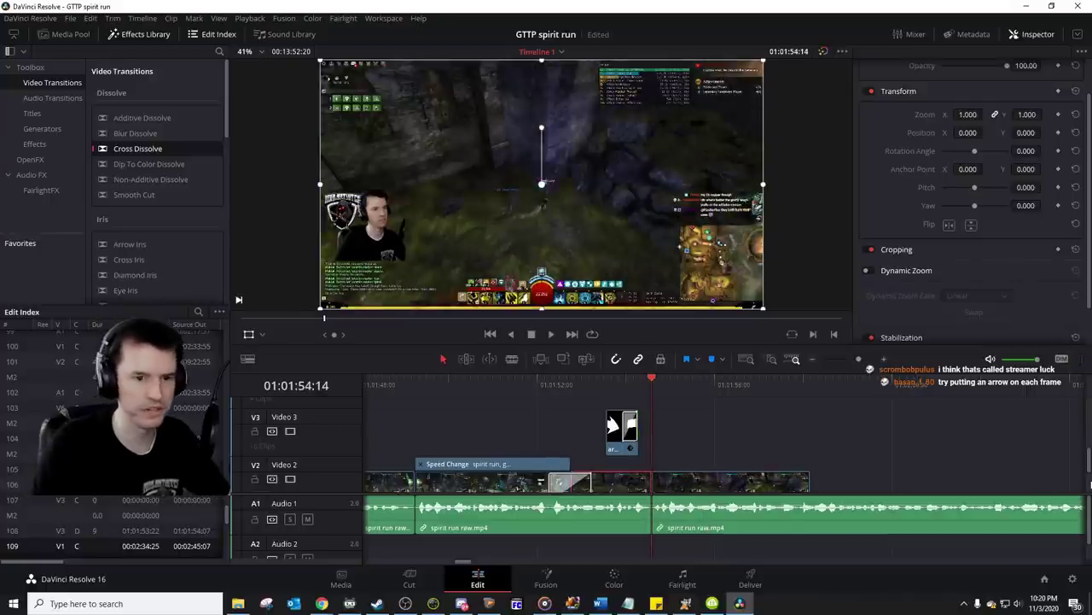
Step: Extend the end of the second gameplay clip on Video 2 to the next narration cut and play it back
{"action": "scroll", "coordinate": [854, 408], "scroll_direction": "down", "scroll_amount": 2}
{"action": "scroll", "coordinate": [854, 408], "scroll_direction": "right", "scroll_amount": 3}
{"action": "key", "text": "space"}
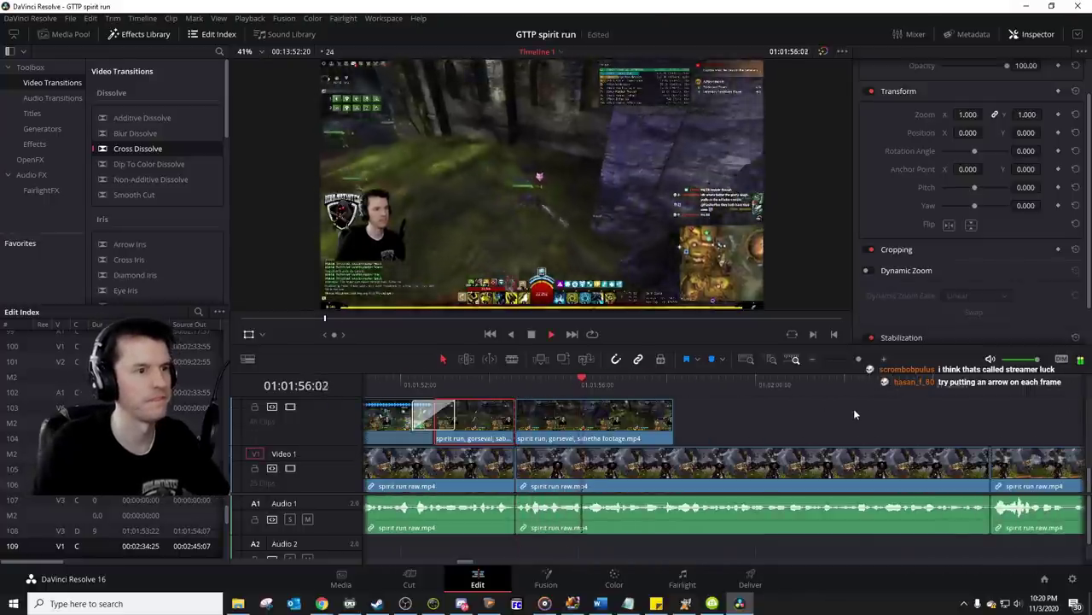
{"action": "key", "text": "space"}
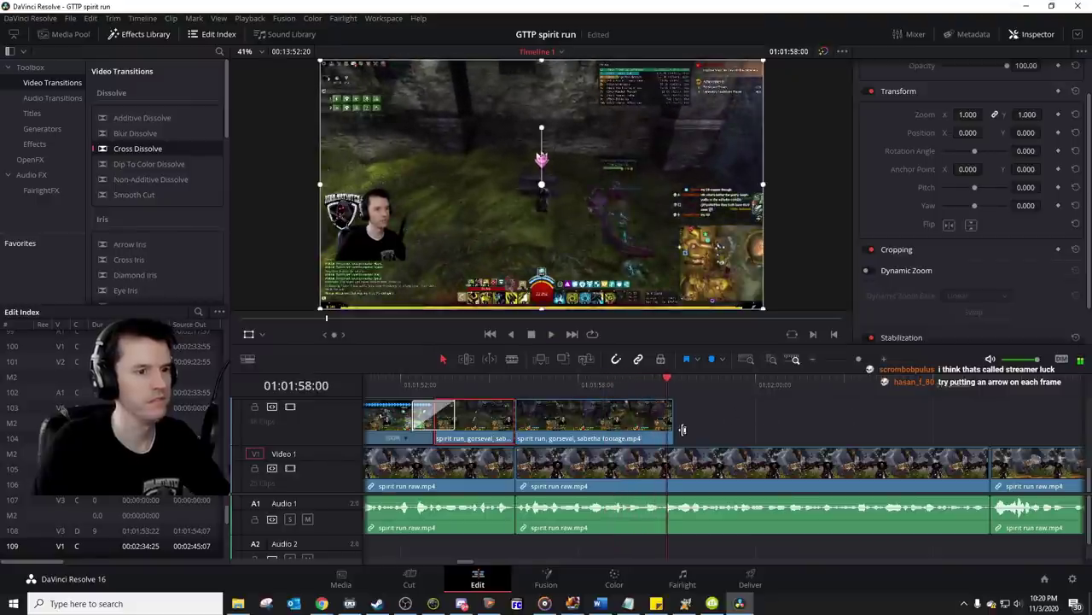
{"action": "left_click_drag", "start_coordinate": [675, 426], "coordinate": [990, 426]}
{"action": "key", "text": "space"}
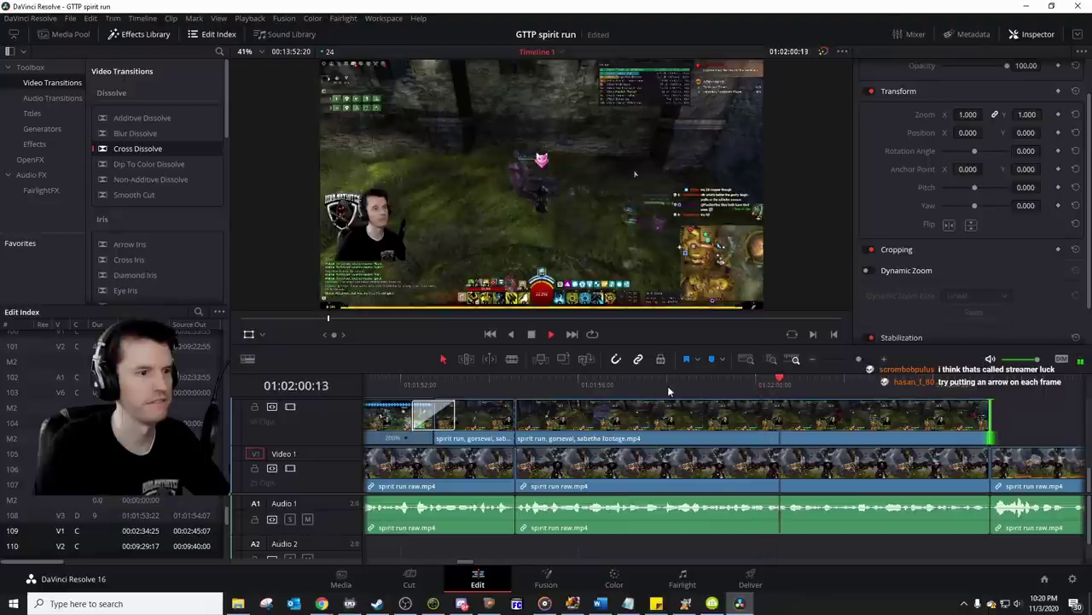
{"action": "key", "text": "space"}
Step: Mute Audio 1 and extend the Video 2 gameplay clip past the end of the narration to find further footage
{"action": "left_click", "coordinate": [485, 382]}
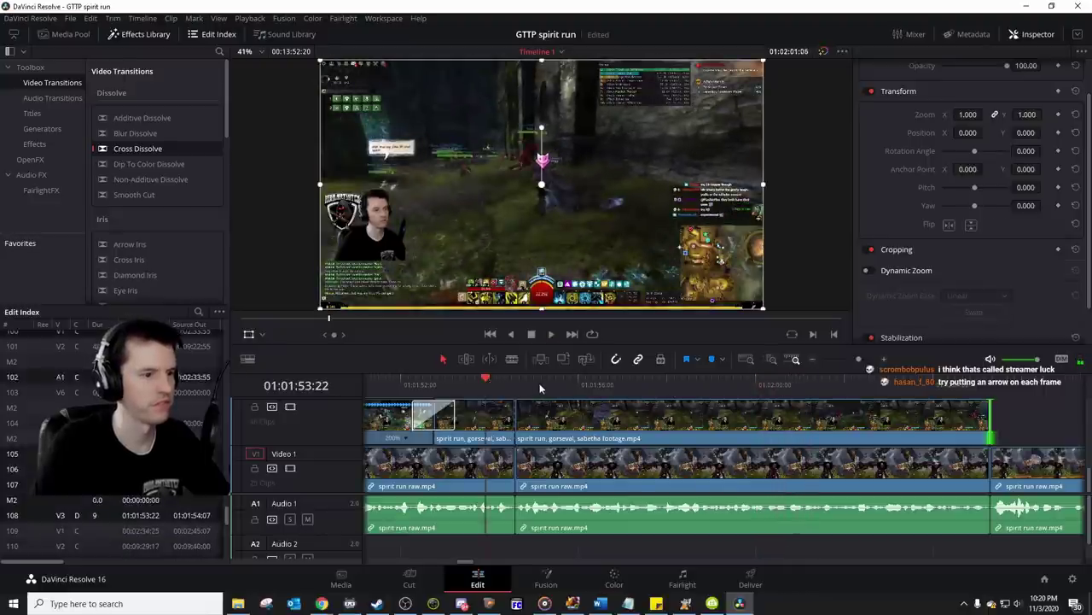
{"action": "key", "text": "space"}
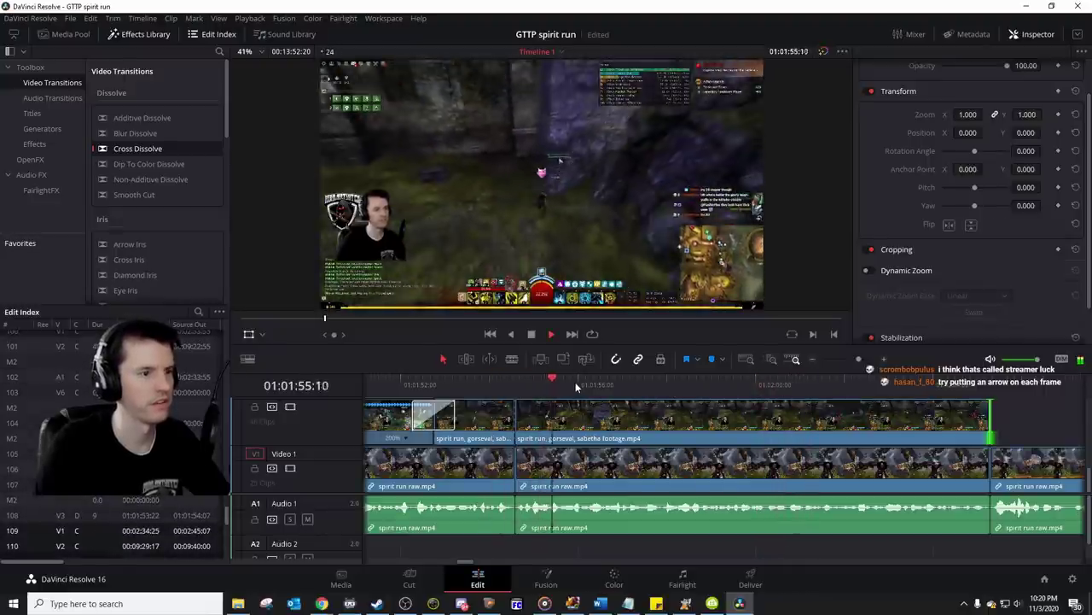
{"action": "key", "text": "space"}
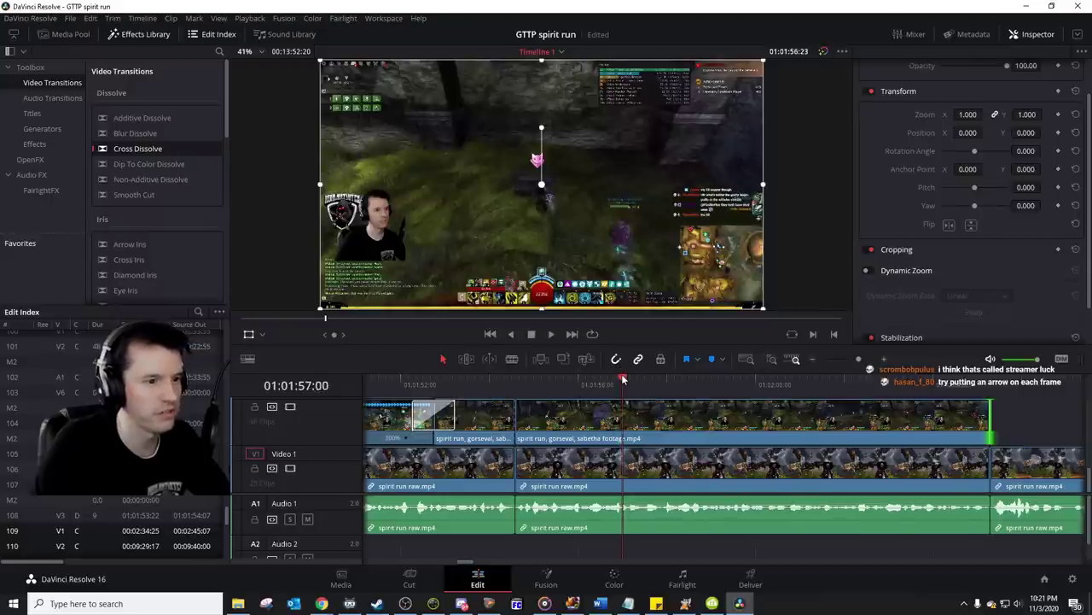
{"action": "key", "text": "space"}
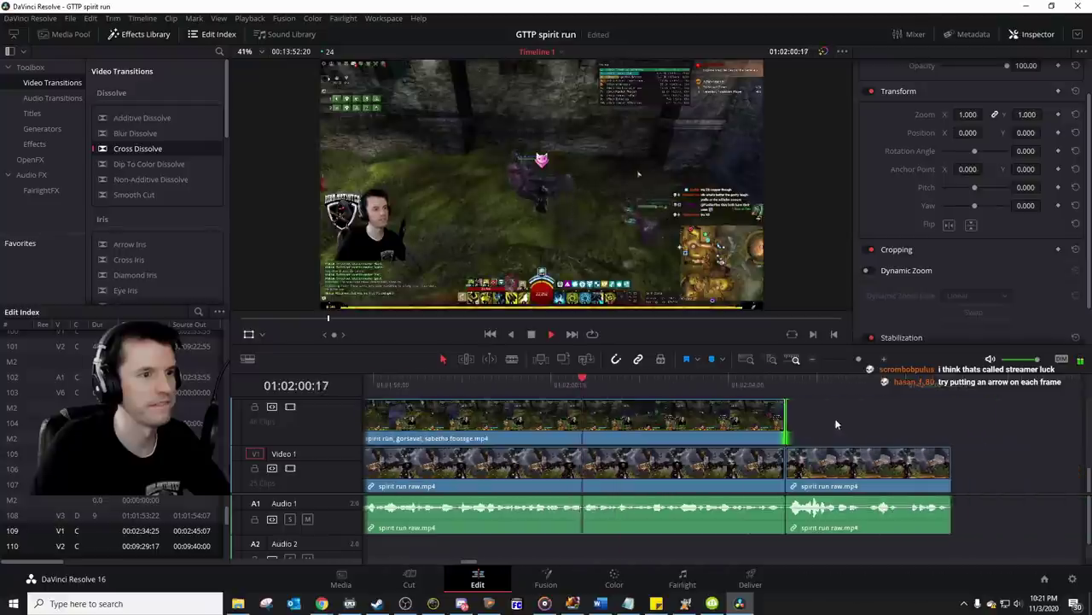
{"action": "key", "text": "space"}
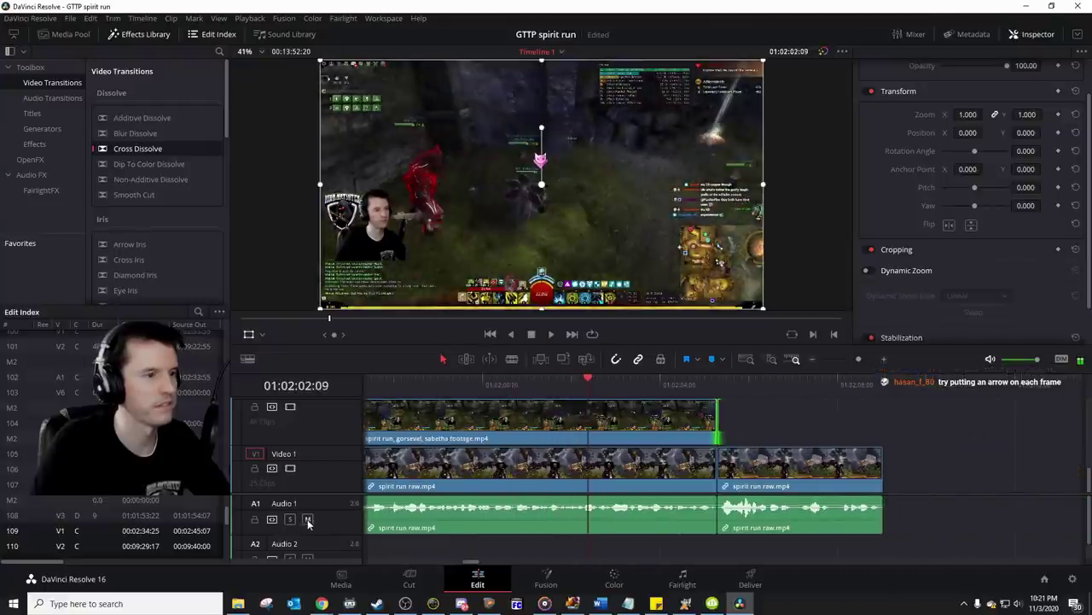
{"action": "left_click", "coordinate": [308, 521]}
{"action": "key", "text": "space"}
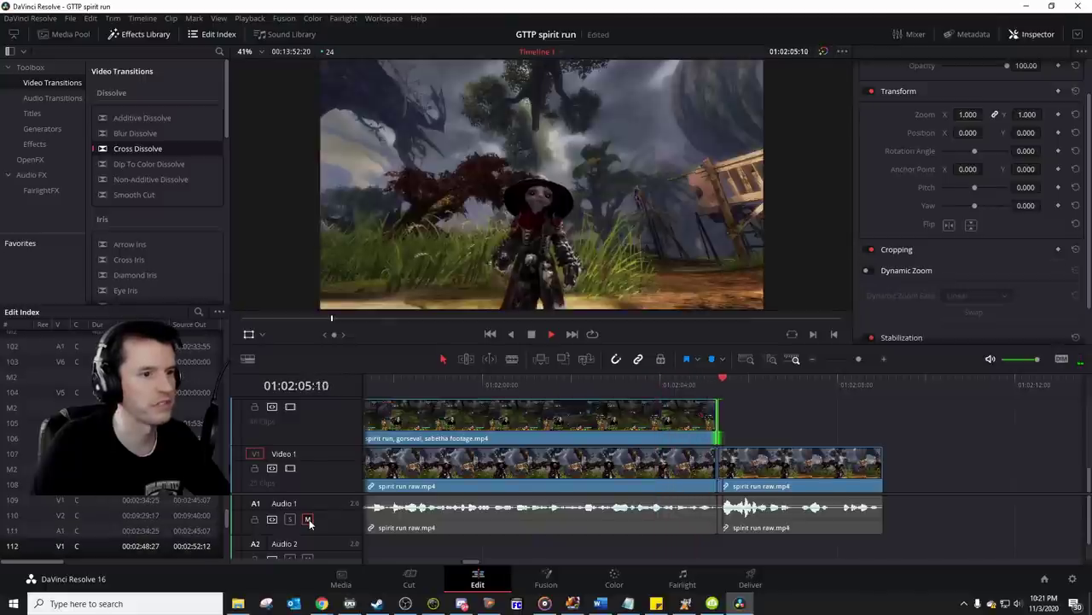
{"action": "key", "text": "space"}
{"action": "left_click_drag", "start_coordinate": [718, 418], "coordinate": [1030, 413]}
{"action": "key", "text": "space"}
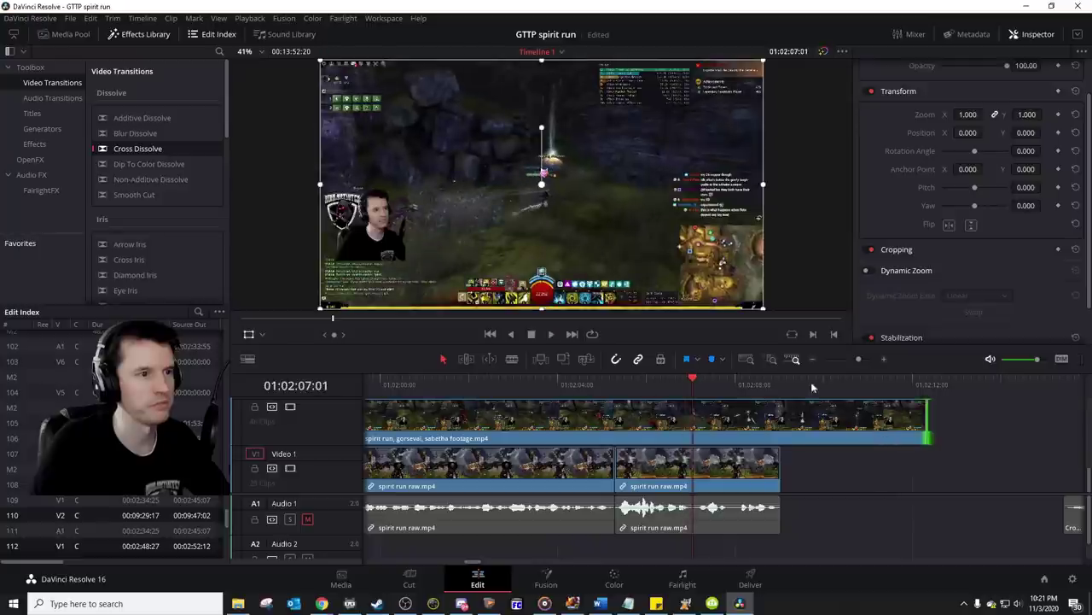
Step: Split the extended gameplay clip at 01:02:07:01 and delete the portion before the cut, back to 01:01:54:14
{"action": "left_click", "coordinate": [744, 416]}
{"action": "key", "text": "ctrl+b"}
{"action": "key", "text": "BackSpace"}
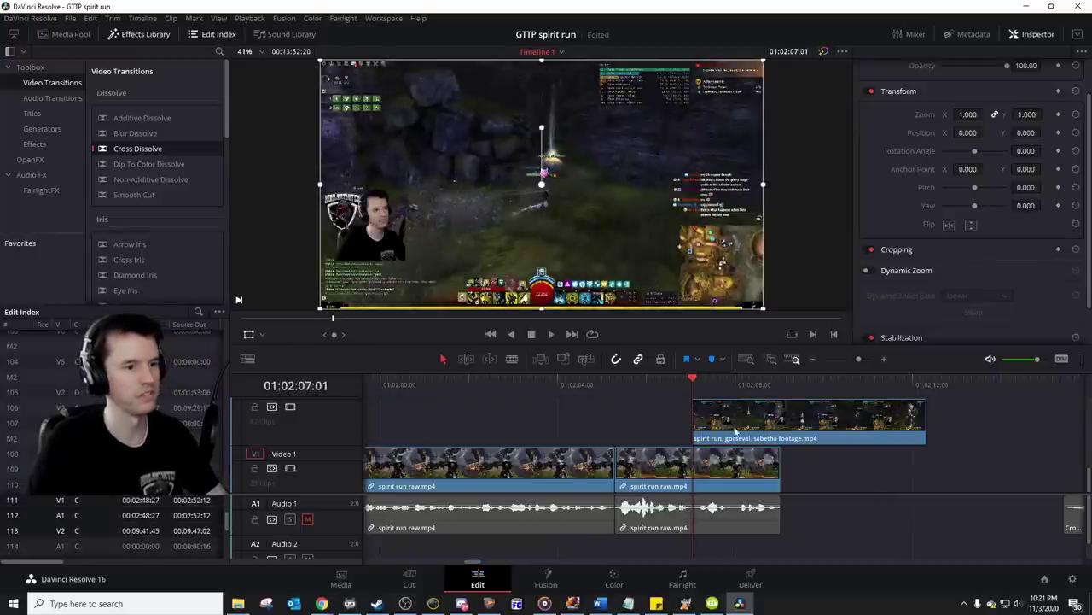
Step: Move the remaining gameplay clip on Video 2 to directly follow the clip ending at 01:01:54:14, and unmute Audio 1
{"action": "left_click_drag", "start_coordinate": [741, 427], "coordinate": [518, 424]}
{"action": "scroll", "coordinate": [493, 419], "scroll_direction": "left", "scroll_amount": 2}
{"action": "scroll", "coordinate": [493, 417], "scroll_direction": "left", "scroll_amount": 3}
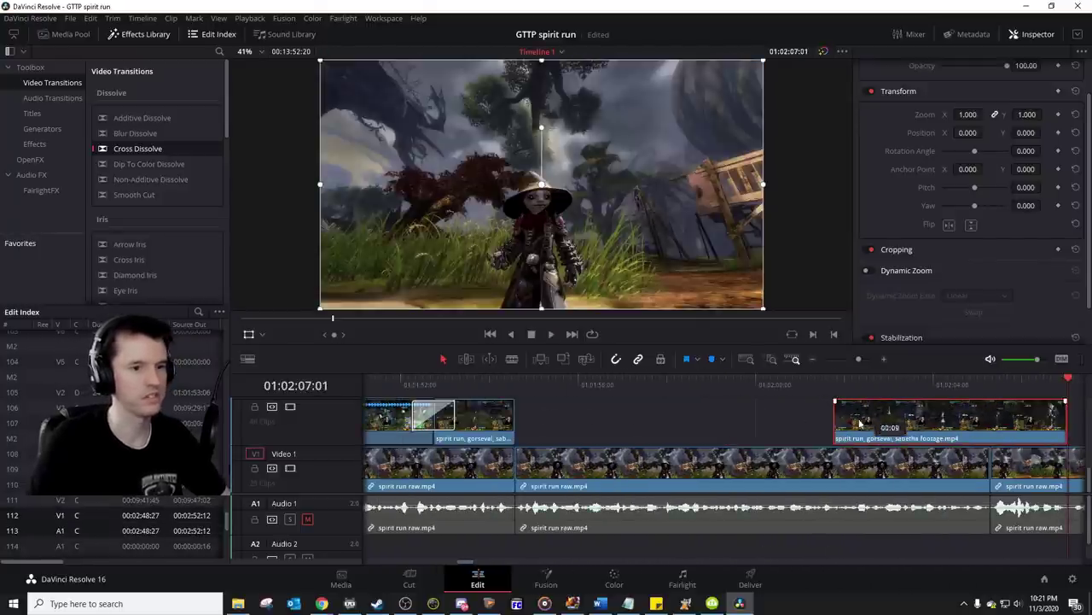
{"action": "left_click_drag", "start_coordinate": [860, 421], "coordinate": [541, 422]}
{"action": "left_click", "coordinate": [307, 519]}
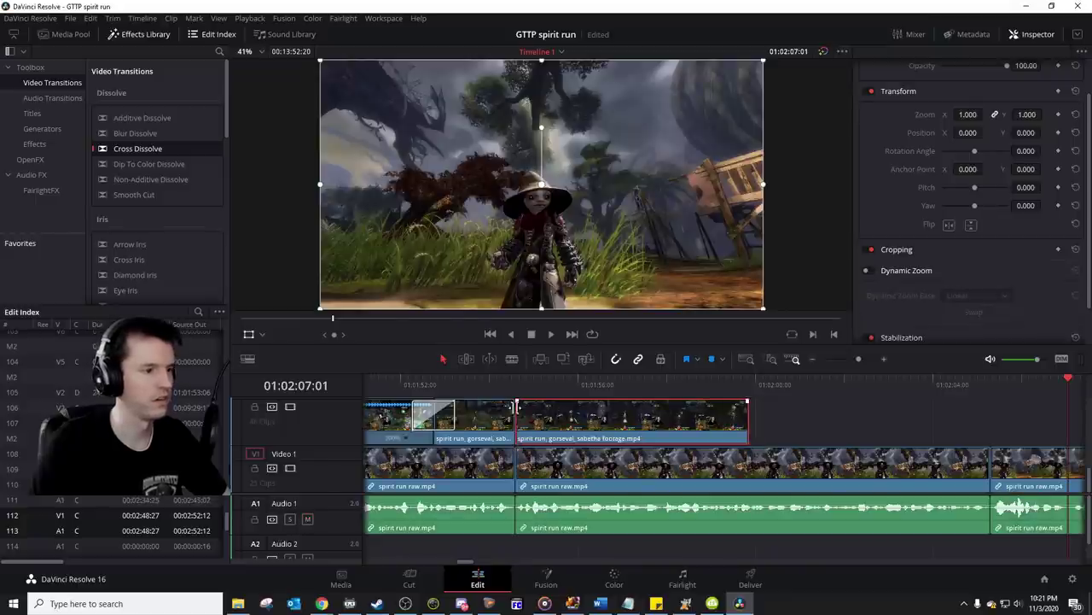
Step: Play across the new gameplay cut at 01:01:54:14 and add a Cross Dissolve between the two Video 2 clips
{"action": "left_click", "coordinate": [508, 378]}
{"action": "key", "text": "space"}
{"action": "key", "text": "space"}
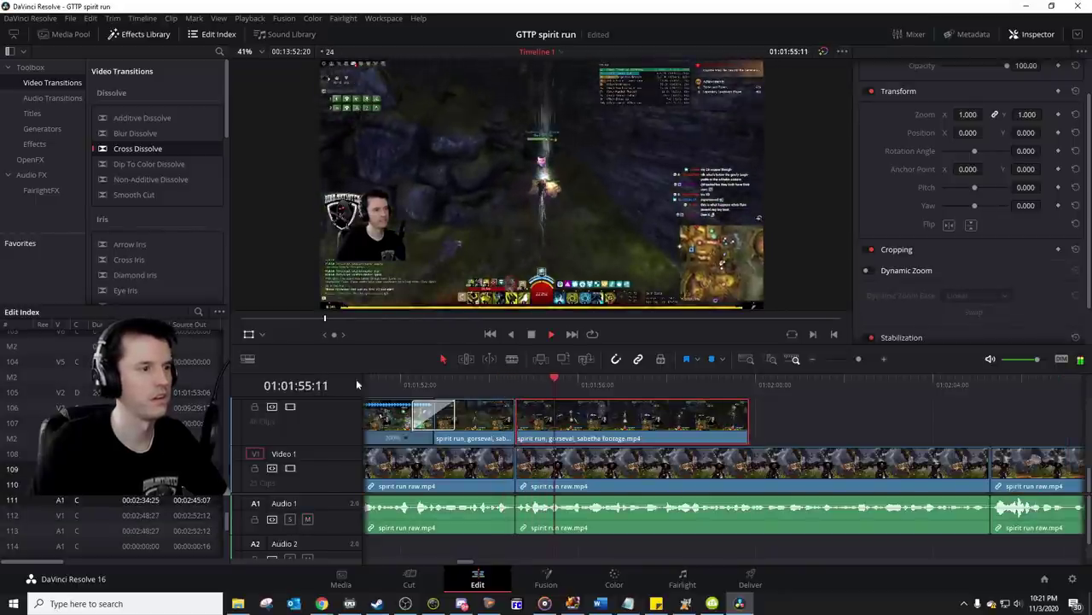
{"action": "left_click_drag", "start_coordinate": [127, 152], "coordinate": [509, 415]}
{"action": "left_click", "coordinate": [457, 383]}
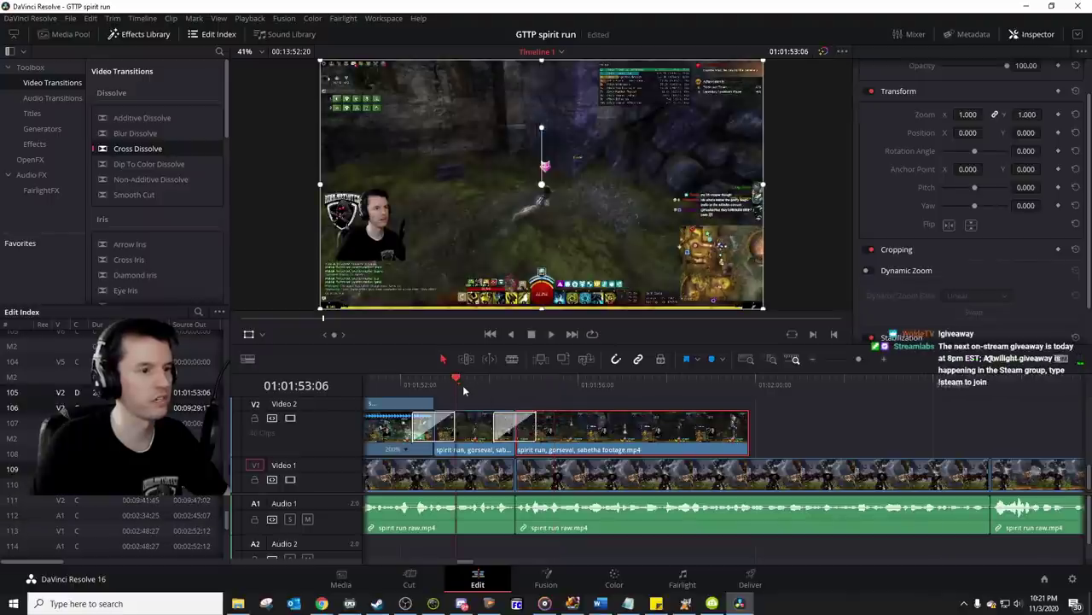
Step: Extend the last Video 2 gameplay clip to the narration cut at 01:02:05:07 and change its speed to 200%
{"action": "key", "text": "space"}
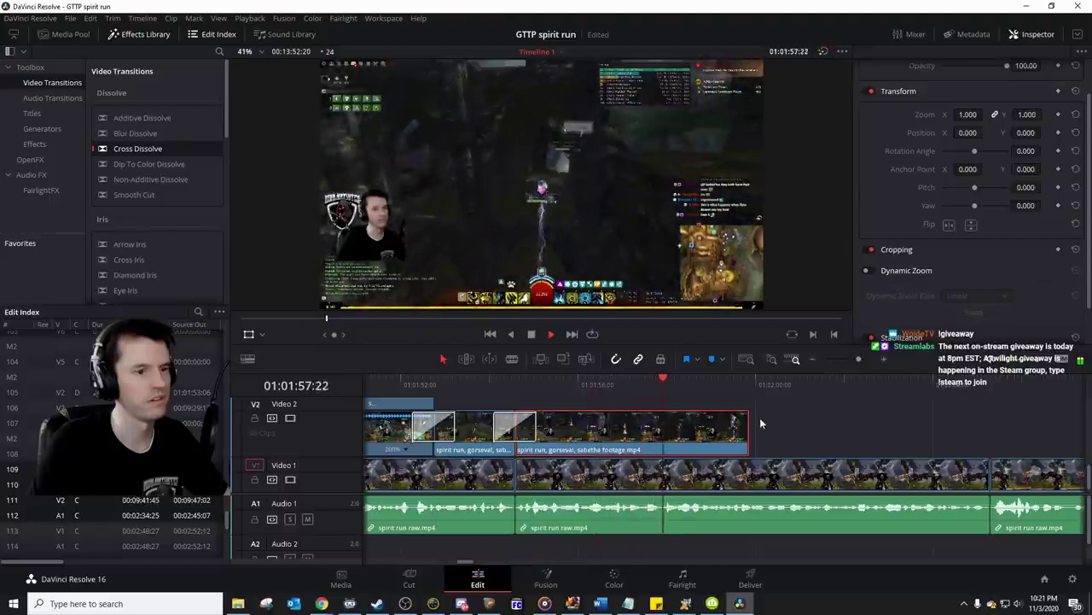
{"action": "key", "text": "space"}
{"action": "left_click_drag", "start_coordinate": [750, 426], "coordinate": [988, 426]}
{"action": "left_click", "coordinate": [758, 451]}
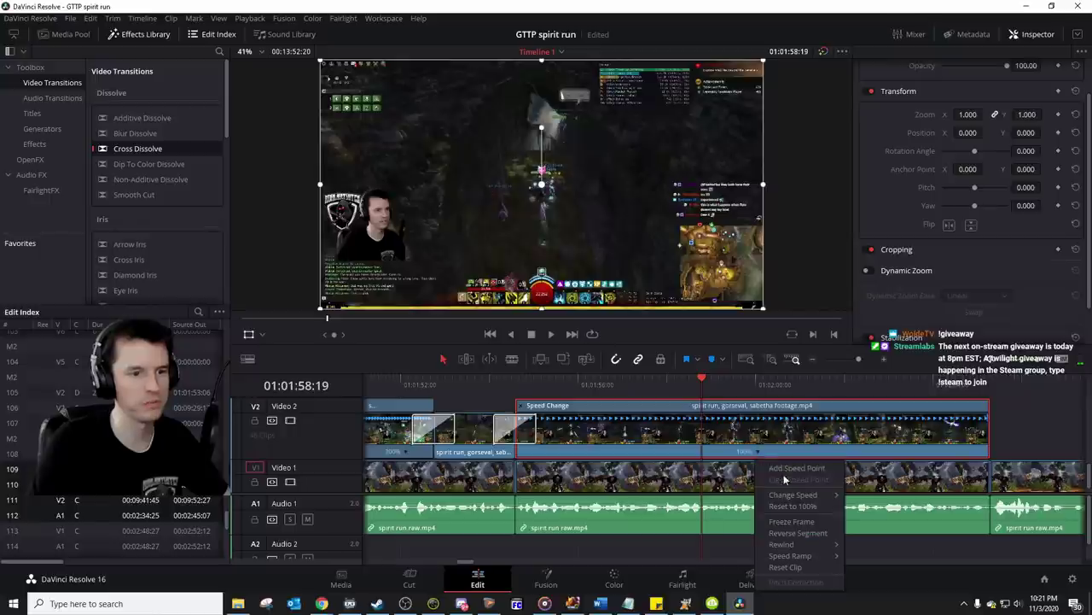
{"action": "mouse_move", "coordinate": [786, 496]}
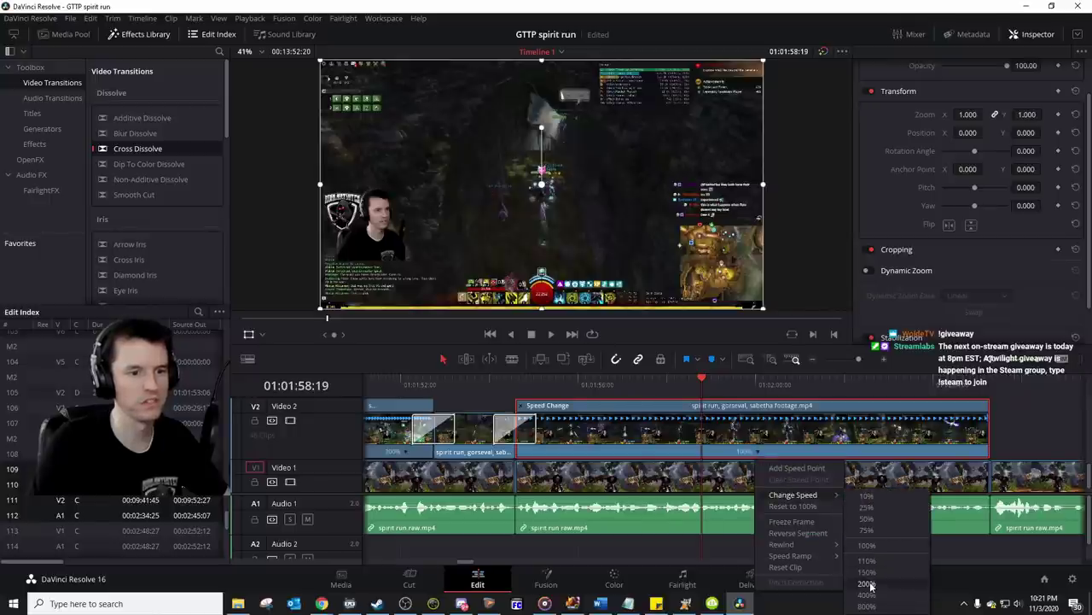
{"action": "left_click", "coordinate": [867, 583]}
Step: Extend the sped-up Video 2 gameplay clip back out to the narration cut at 01:02:05:07 and play through it to the narration's end
{"action": "left_click", "coordinate": [517, 382]}
{"action": "key", "text": "space"}
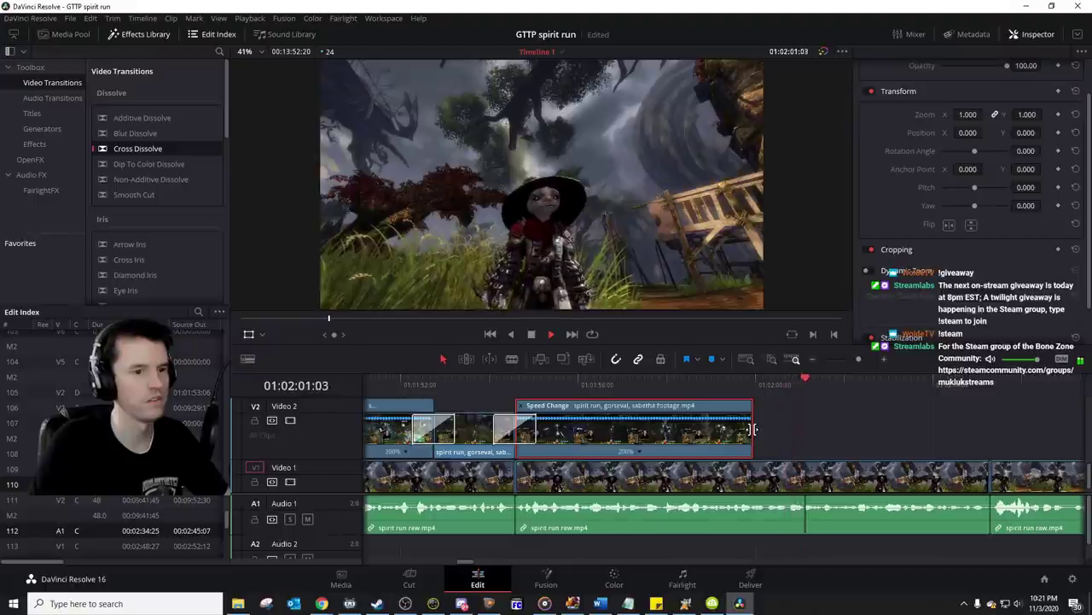
{"action": "left_click_drag", "start_coordinate": [751, 422], "coordinate": [990, 423]}
{"action": "left_click", "coordinate": [695, 383]}
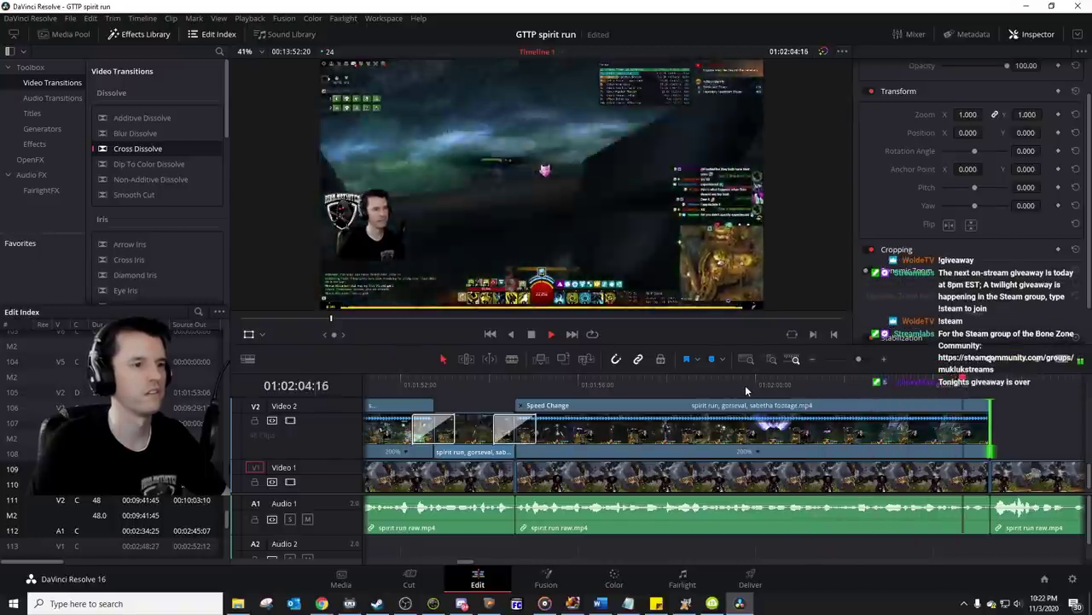
{"action": "key", "text": "space"}
{"action": "key", "text": "space"}
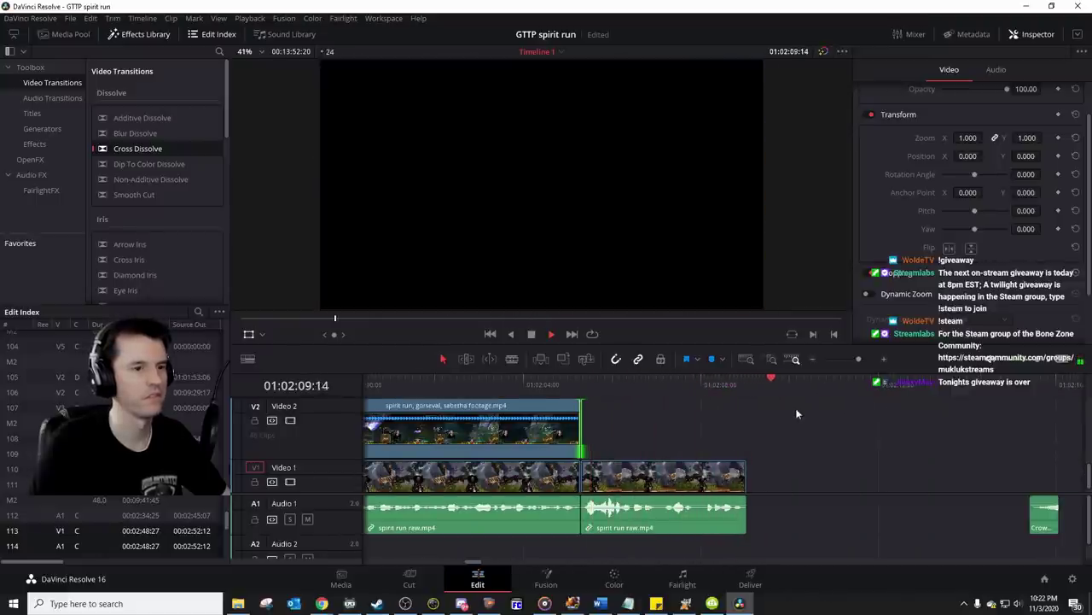
{"action": "key", "text": "space"}
Step: Examine the leftover gameplay footage farther along the timeline and play the final narration clip from 01:02:05:07
{"action": "left_click_drag", "start_coordinate": [850, 359], "coordinate": [845, 358]}
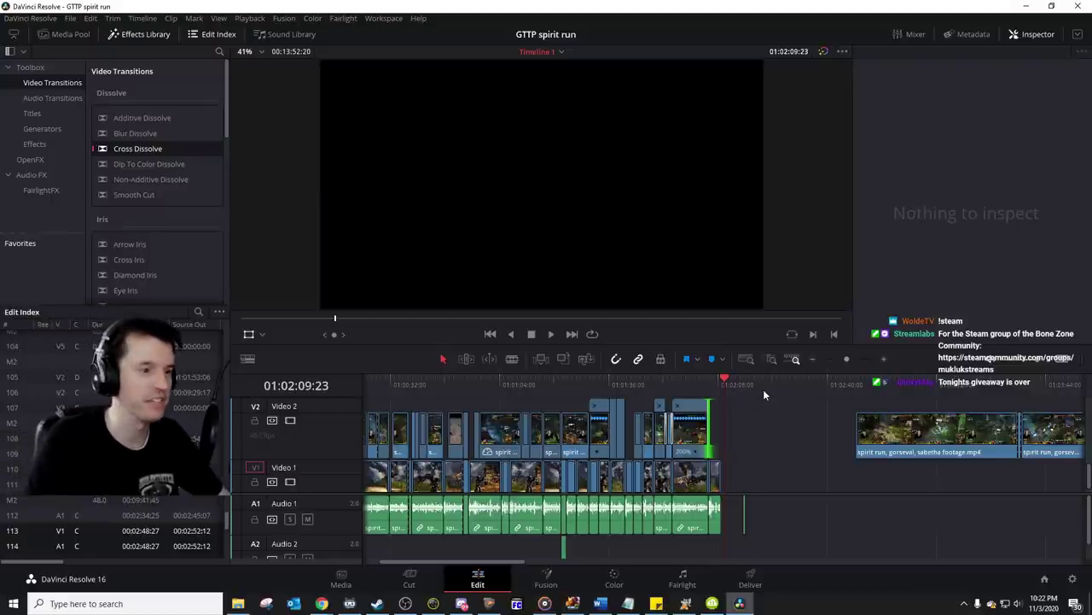
{"action": "scroll", "coordinate": [751, 401], "scroll_direction": "left", "scroll_amount": 3}
{"action": "scroll", "coordinate": [810, 416], "scroll_direction": "right", "scroll_amount": 5}
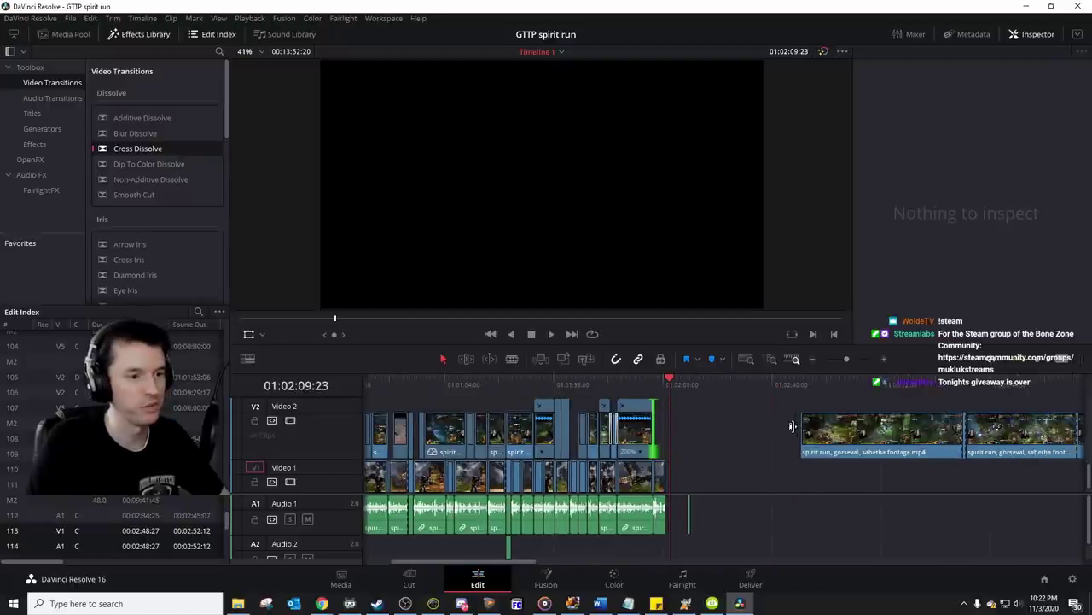
{"action": "scroll", "coordinate": [779, 432], "scroll_direction": "left", "scroll_amount": 3}
{"action": "scroll", "coordinate": [770, 415], "scroll_direction": "right", "scroll_amount": 4}
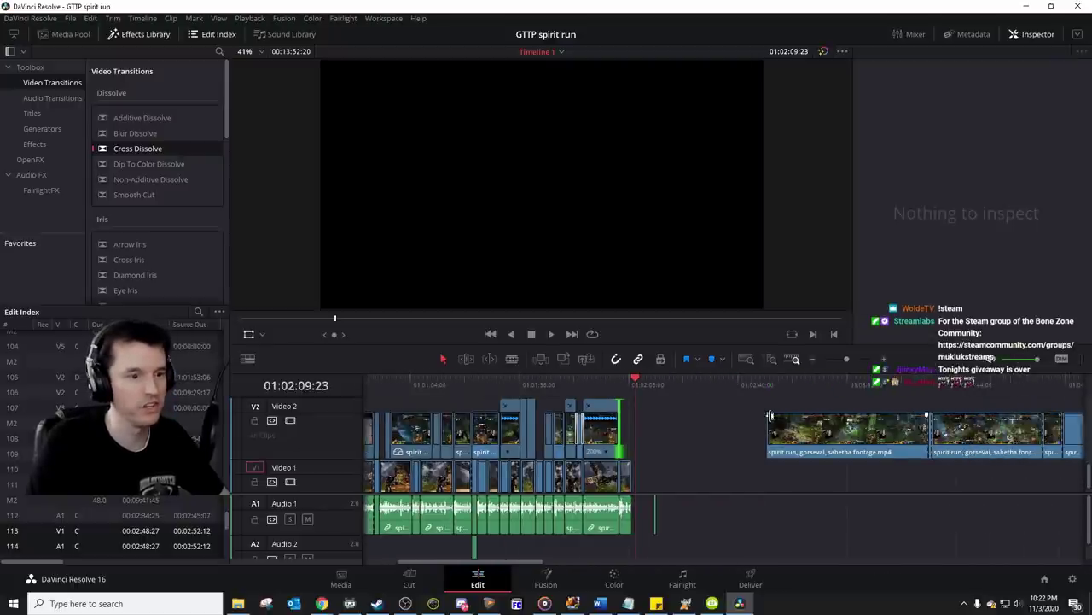
{"action": "left_click", "coordinate": [620, 381]}
{"action": "left_click", "coordinate": [853, 358]}
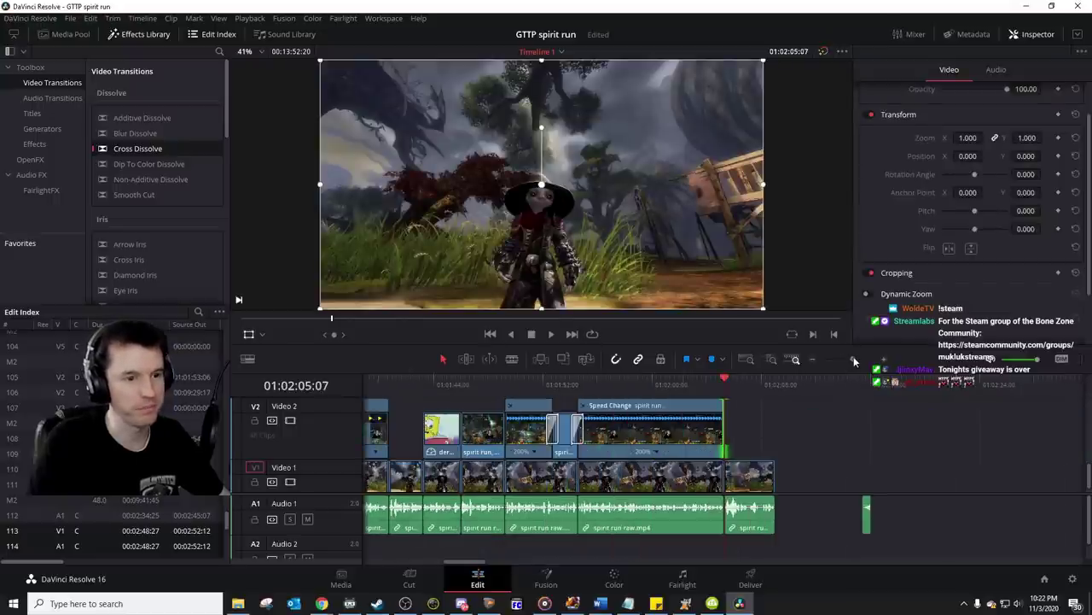
{"action": "key", "text": "space"}
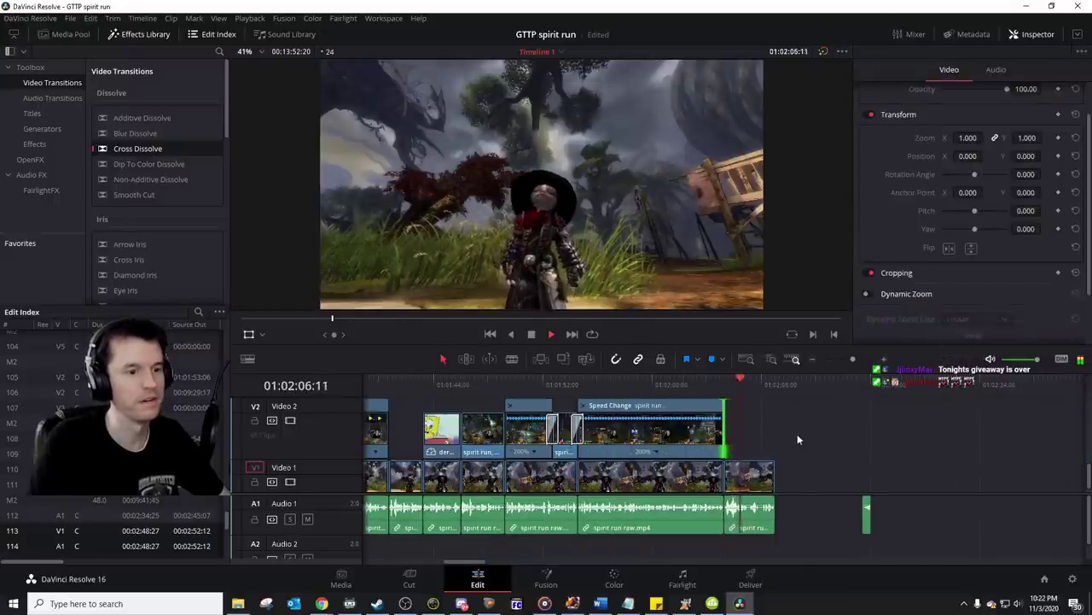
{"action": "key", "text": "space"}
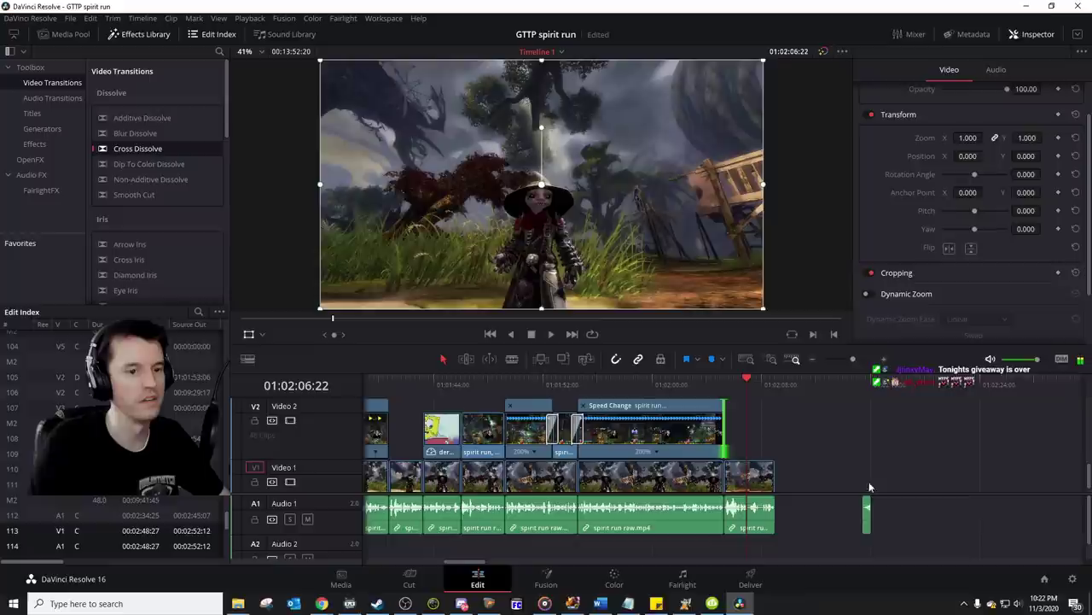
Step: Delete the stray crowd audio clip on Audio 1 located after the end of the narration
{"action": "left_click", "coordinate": [862, 400]}
{"action": "key", "text": "space"}
{"action": "left_click_drag", "start_coordinate": [830, 433], "coordinate": [928, 550]}
{"action": "key", "text": "Delete"}
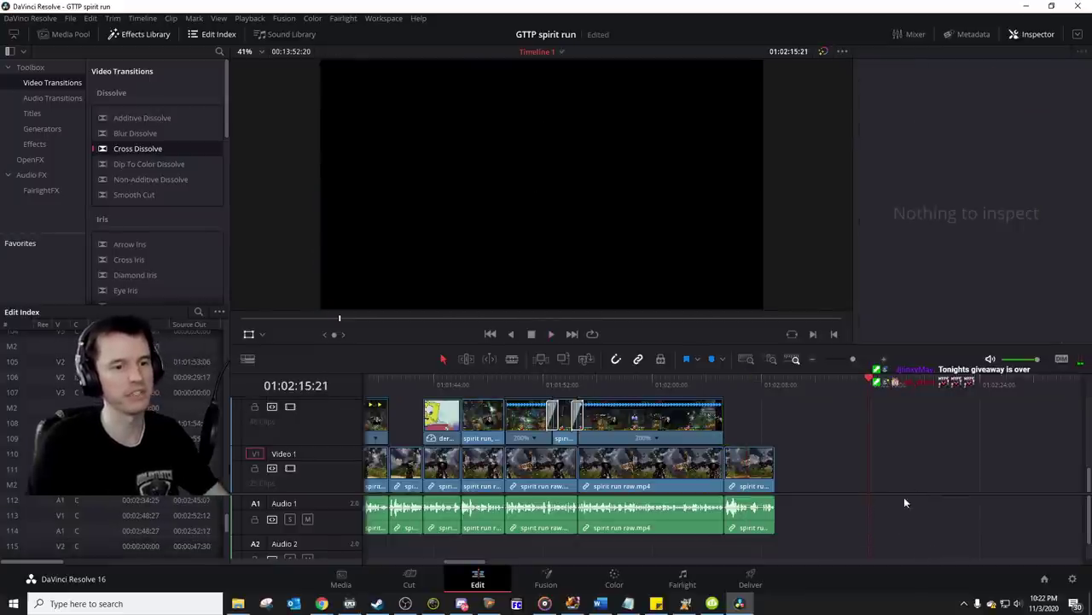
Step: Move all leftover gameplay clips on Video 2 farther along the timeline, well clear of the narration's end
{"action": "scroll", "coordinate": [912, 440], "scroll_direction": "right", "scroll_amount": 3}
{"action": "left_click_drag", "start_coordinate": [849, 358], "coordinate": [833, 359]}
{"action": "left_click_drag", "start_coordinate": [597, 427], "coordinate": [557, 423]}
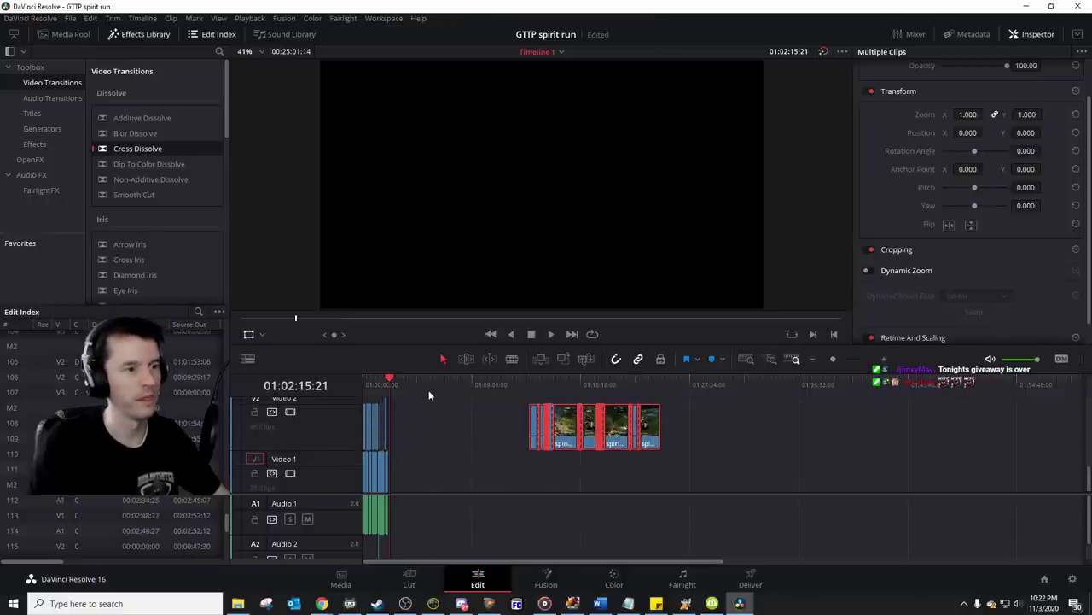
Step: Add the video file spirit run - spooky muk.mp4 from the file explorer to the timeline after the narration and delete its audio
{"action": "left_click", "coordinate": [238, 604]}
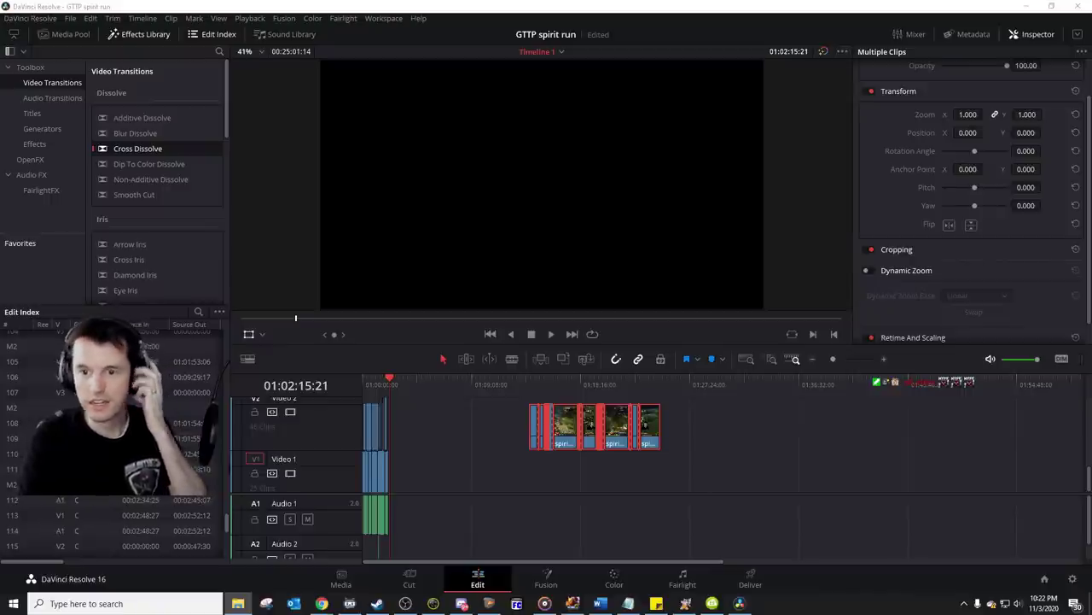
{"action": "left_click_drag", "start_coordinate": [1088, 443], "coordinate": [404, 485]}
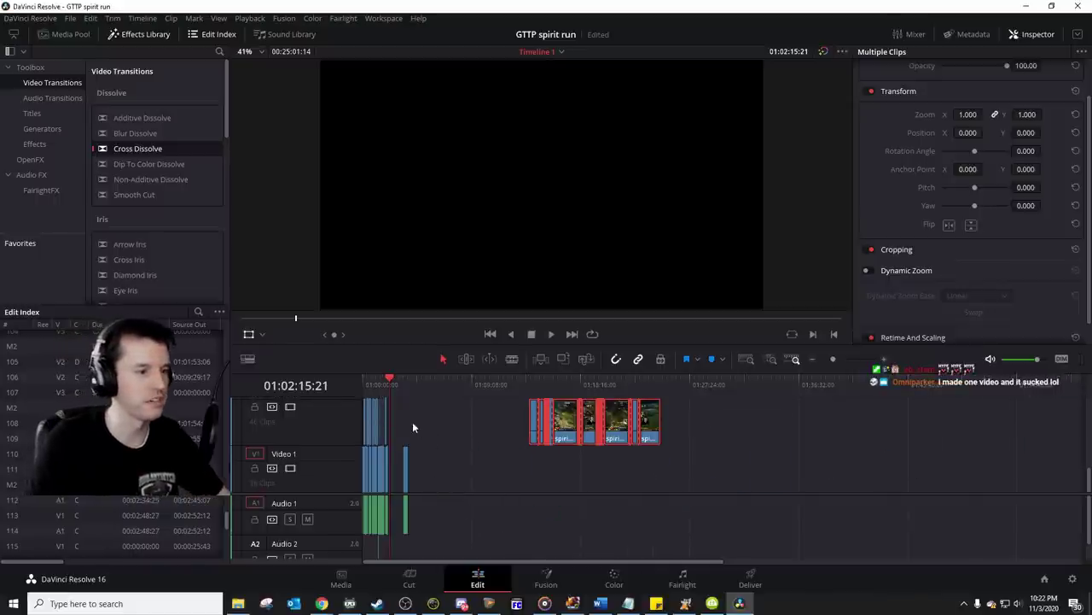
{"action": "left_click", "coordinate": [402, 391]}
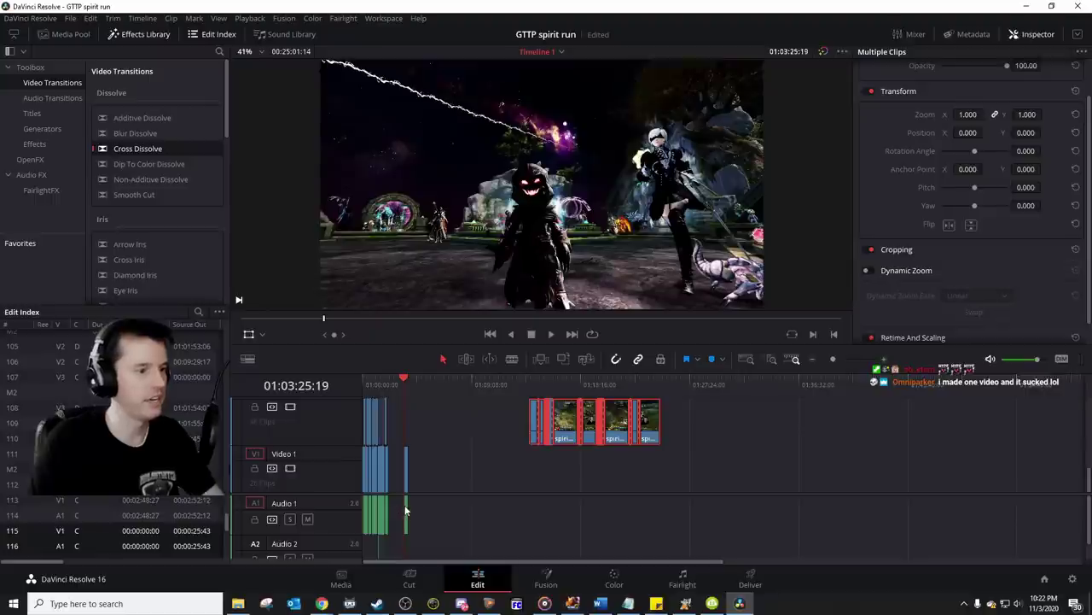
{"action": "left_click", "coordinate": [404, 504]}
{"action": "right_click", "coordinate": [451, 495]}
{"action": "key", "text": "Escape"}
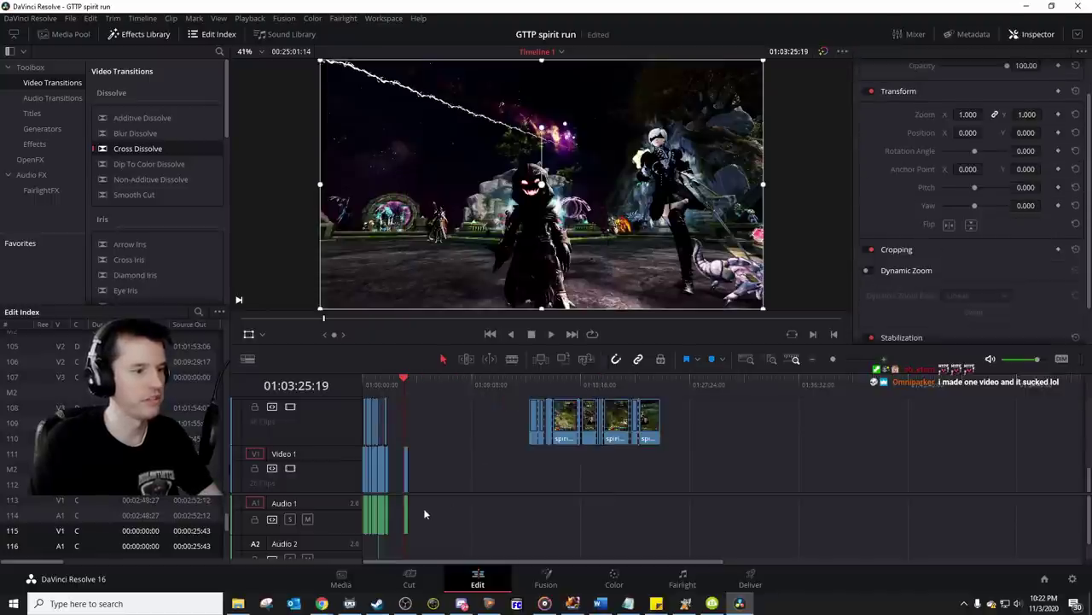
{"action": "key", "text": "Delete"}
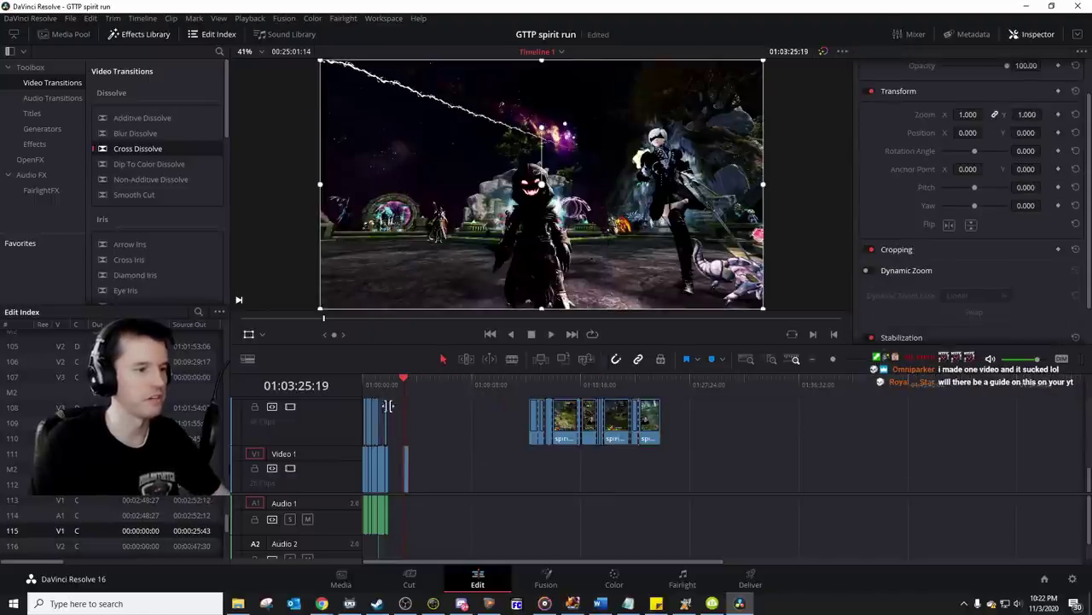
Step: Move the spooky muk clip onto Video 2 so it starts directly after the end of the narration
{"action": "left_click", "coordinate": [388, 387]}
{"action": "left_click", "coordinate": [844, 359]}
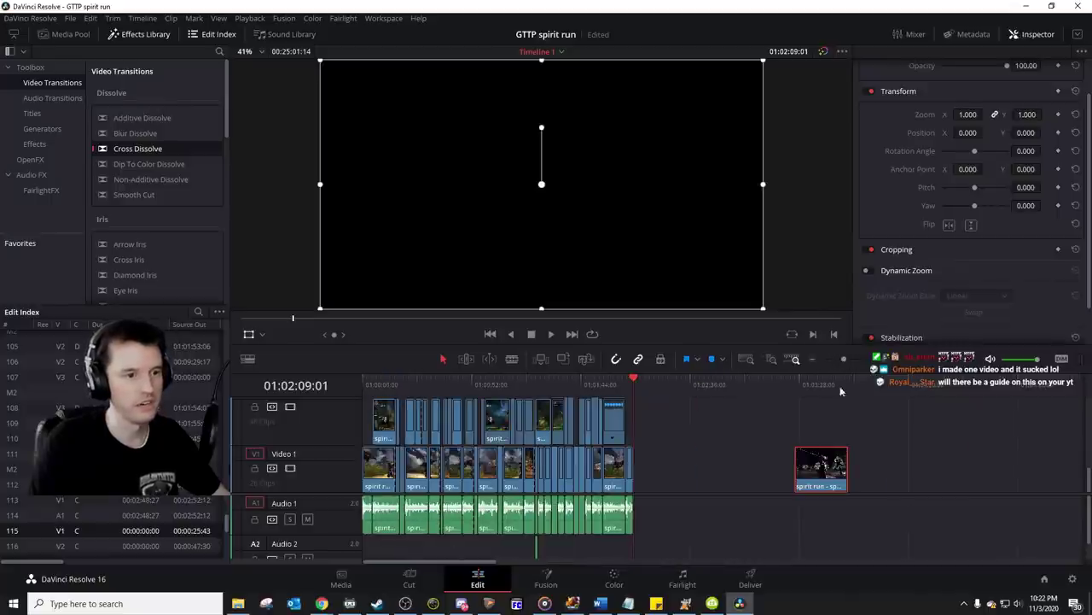
{"action": "left_click_drag", "start_coordinate": [813, 468], "coordinate": [657, 414]}
Step: Play the final narration clip to 01:02:06:15, mute Audio 1, and move the spooky muk clip to start at that point
{"action": "left_click", "coordinate": [884, 363]}
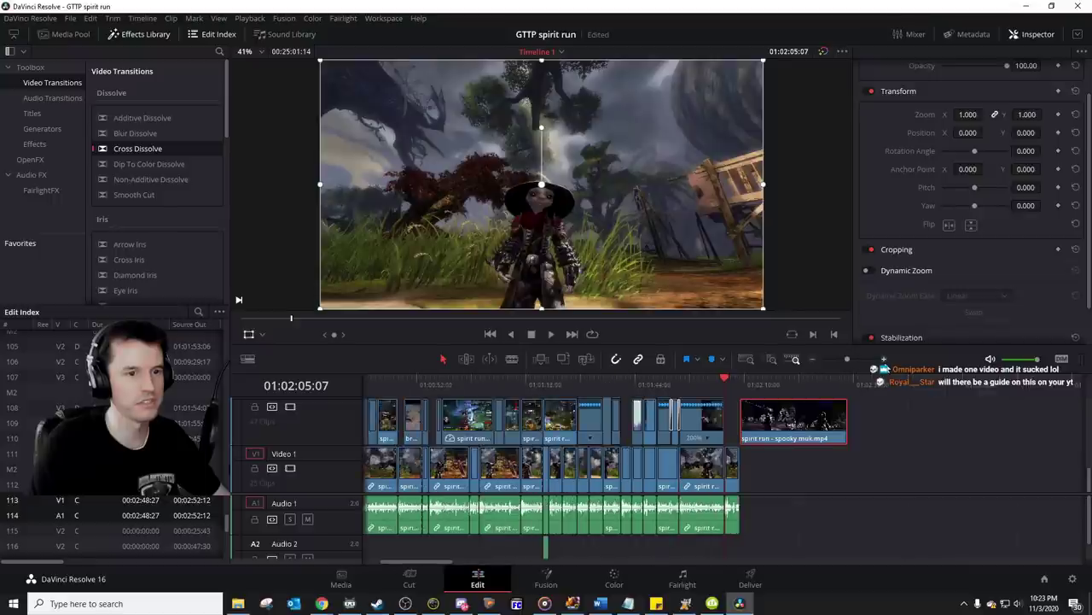
{"action": "left_click", "coordinate": [885, 364]}
{"action": "left_click", "coordinate": [884, 364]}
{"action": "left_click", "coordinate": [884, 363]}
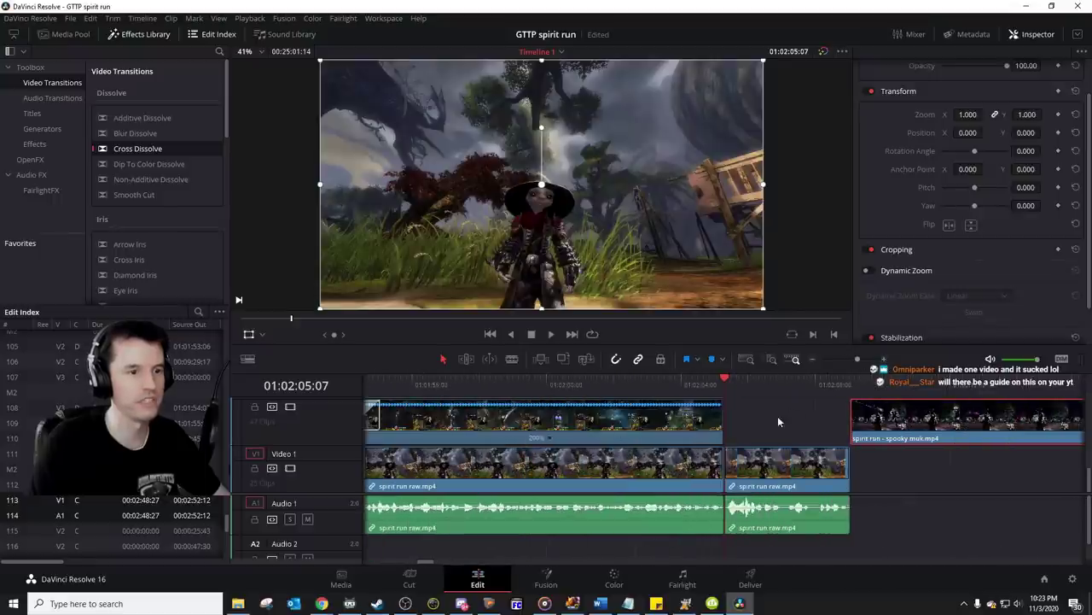
{"action": "scroll", "coordinate": [813, 438], "scroll_direction": "right", "scroll_amount": 2}
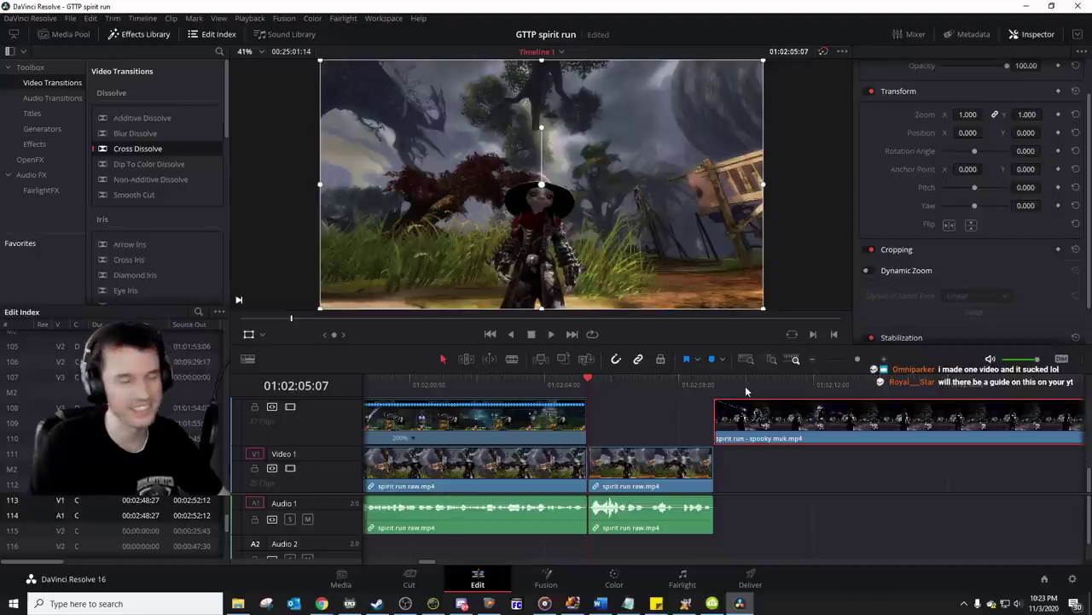
{"action": "key", "text": "space"}
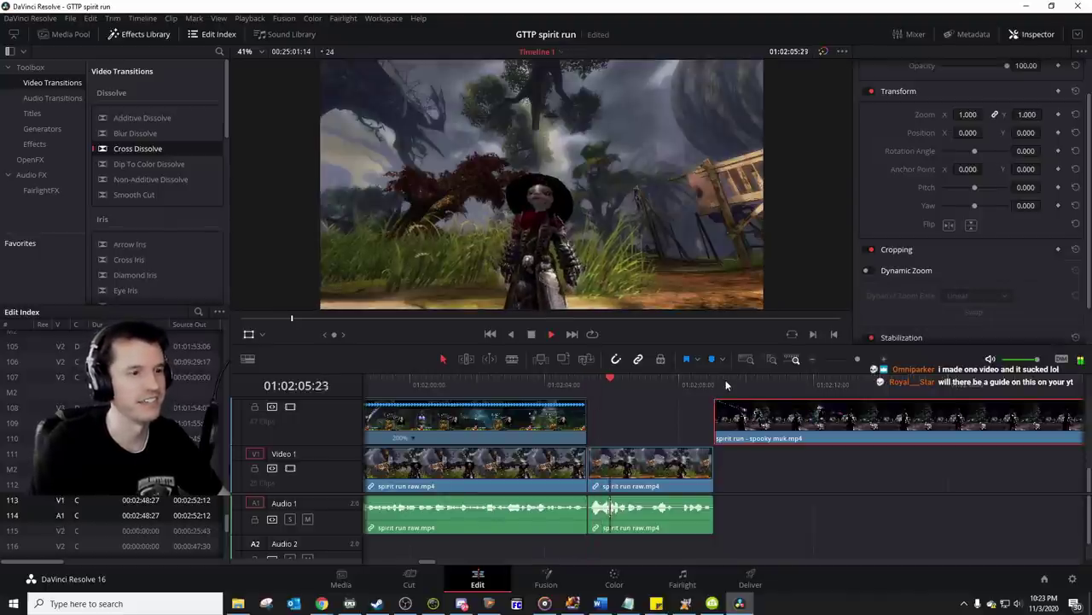
{"action": "key", "text": "space"}
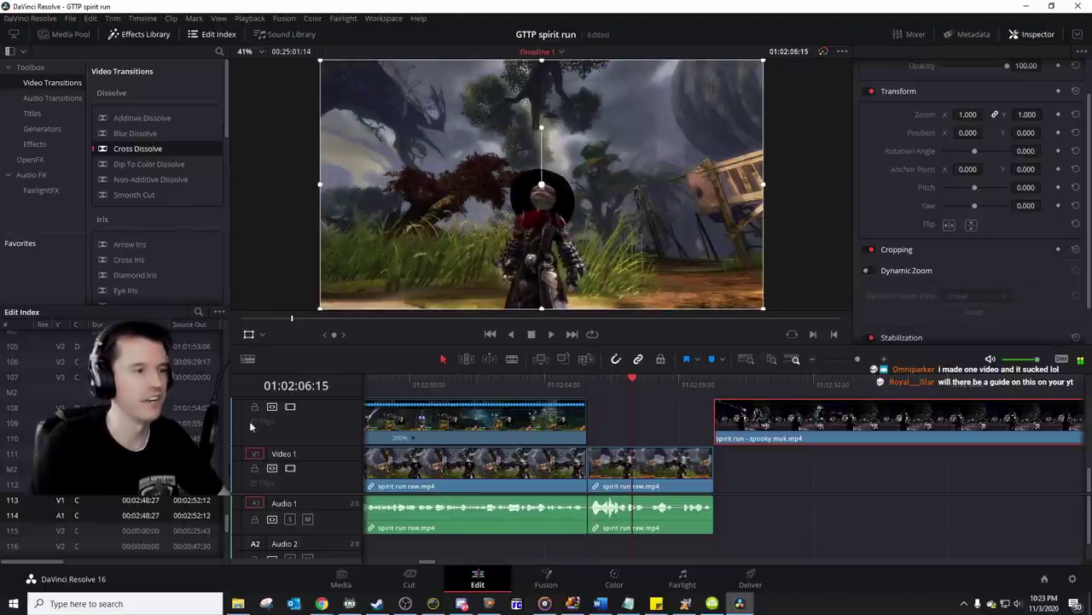
{"action": "left_click", "coordinate": [308, 518]}
{"action": "left_click_drag", "start_coordinate": [811, 433], "coordinate": [728, 421]}
Step: Scrub through the opening of the spooky muk clip and play the lead-in to it from 01:02:05:07
{"action": "left_click", "coordinate": [620, 385]}
{"action": "left_click", "coordinate": [658, 377]}
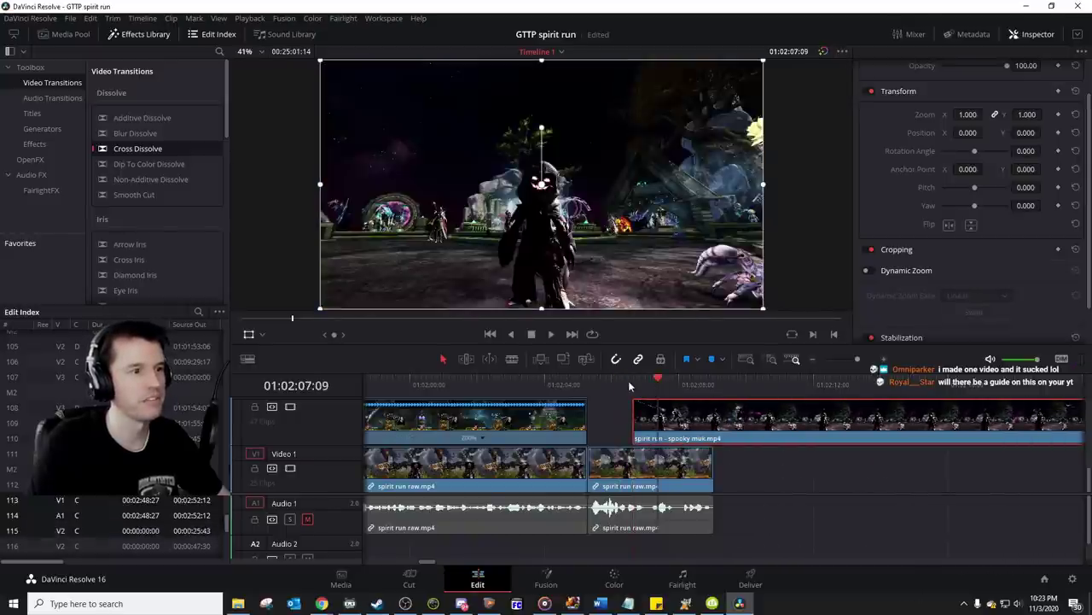
{"action": "left_click", "coordinate": [622, 380]}
{"action": "left_click", "coordinate": [671, 382]}
{"action": "left_click", "coordinate": [624, 380]}
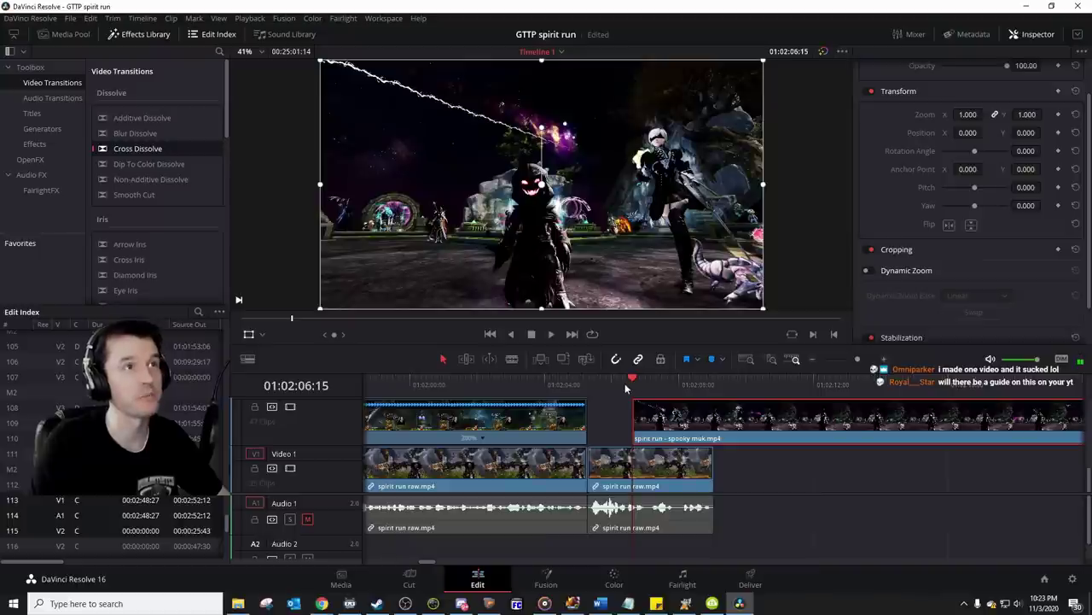
{"action": "left_click", "coordinate": [586, 387]}
{"action": "key", "text": "space"}
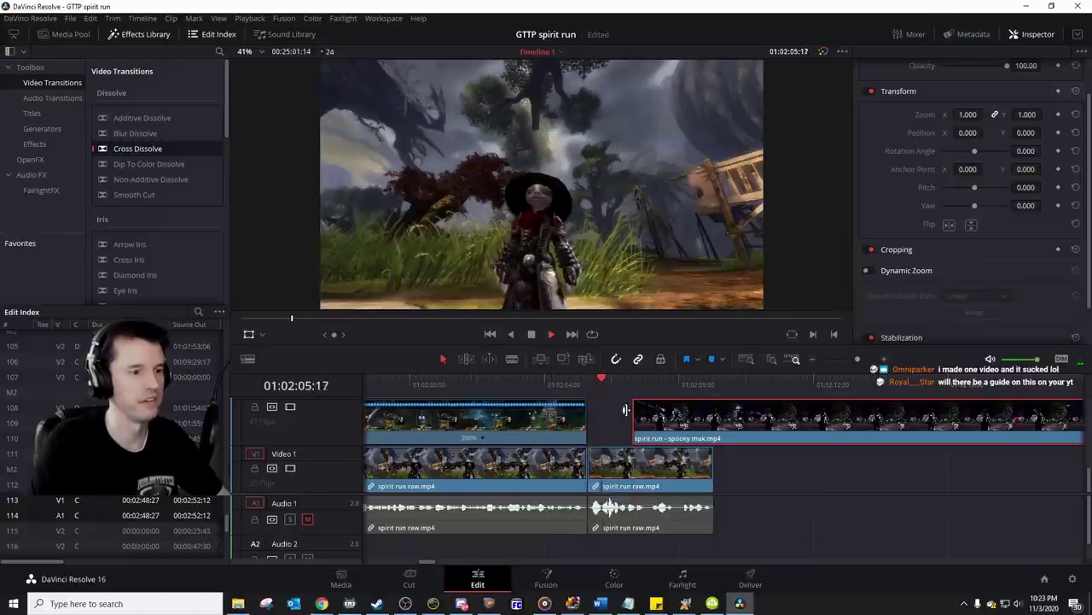
{"action": "key", "text": "space"}
Step: Unmute Audio 1, replay the narration from 01:02:05:07, and move the spooky muk clip to start at 01:02:06:08
{"action": "left_click", "coordinate": [307, 520]}
{"action": "left_click", "coordinate": [591, 380]}
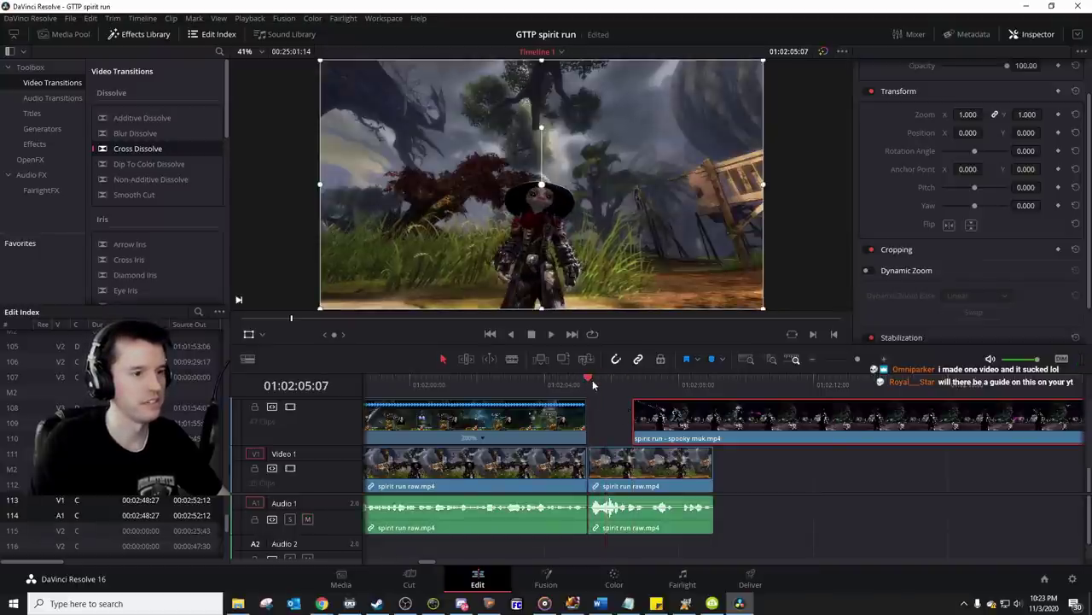
{"action": "key", "text": "space"}
{"action": "key", "text": "space"}
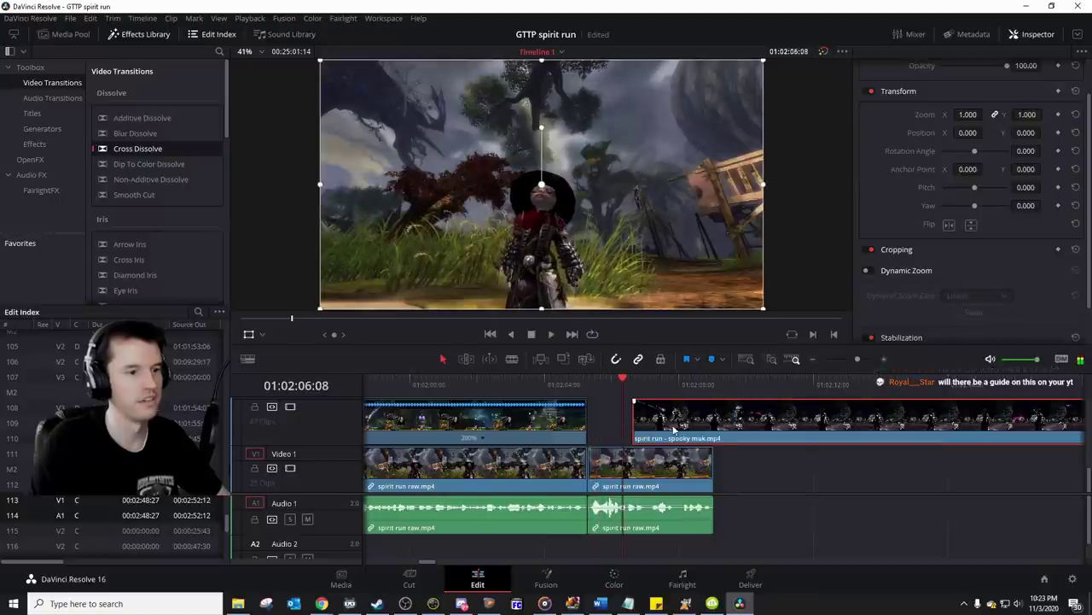
{"action": "left_click_drag", "start_coordinate": [674, 429], "coordinate": [665, 430]}
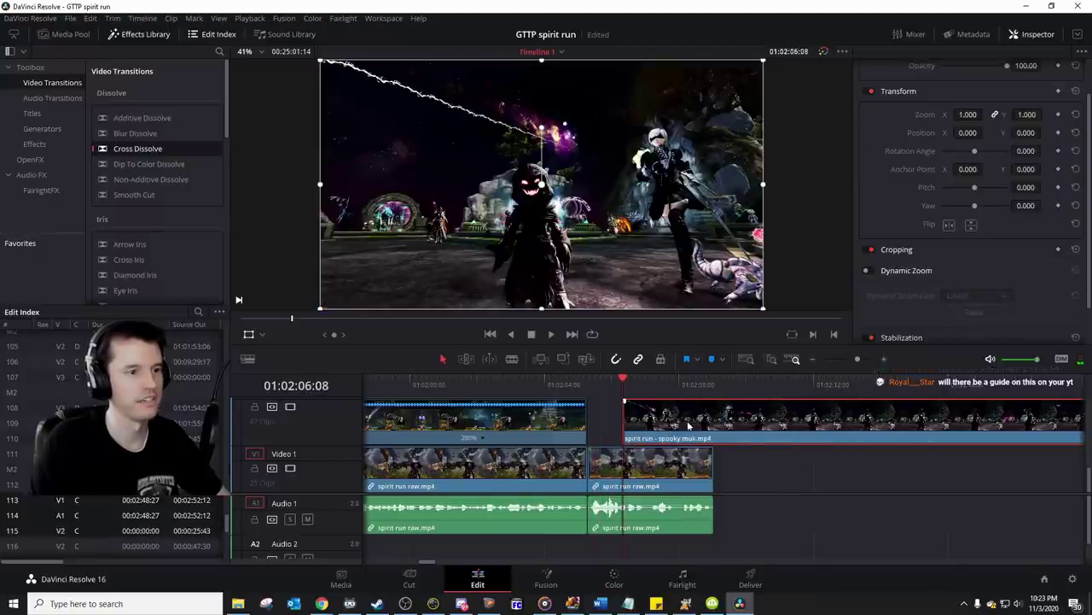
Step: Split the opening of the spooky muk clip into single-frame pieces by cutting at every frame from 01:02:06:09 to 01:02:06:18
{"action": "scroll", "coordinate": [840, 448], "scroll_direction": "right", "scroll_amount": 3}
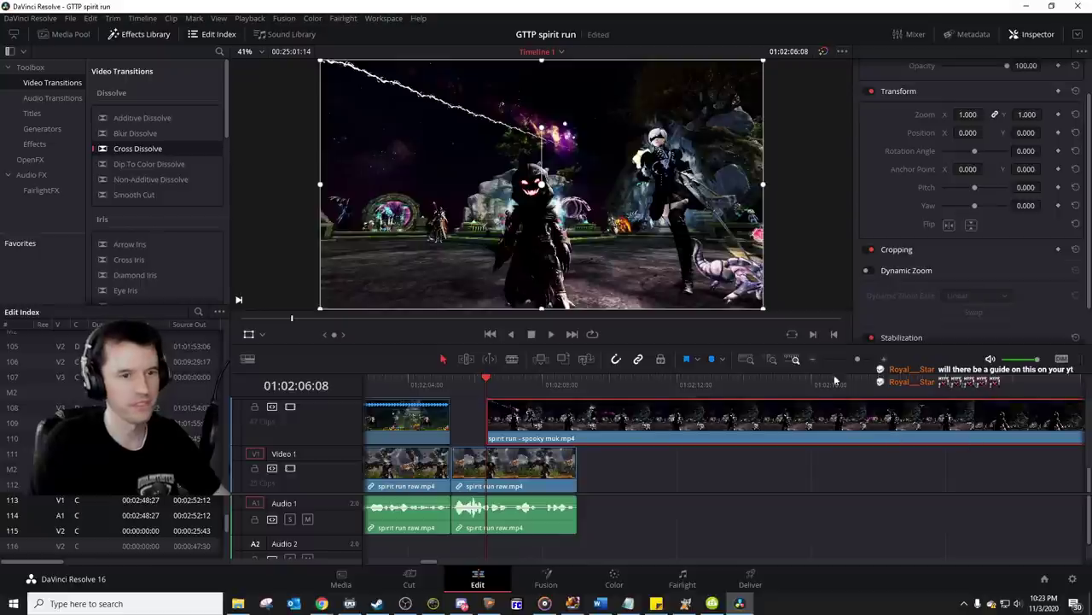
{"action": "left_click_drag", "start_coordinate": [857, 358], "coordinate": [873, 360]}
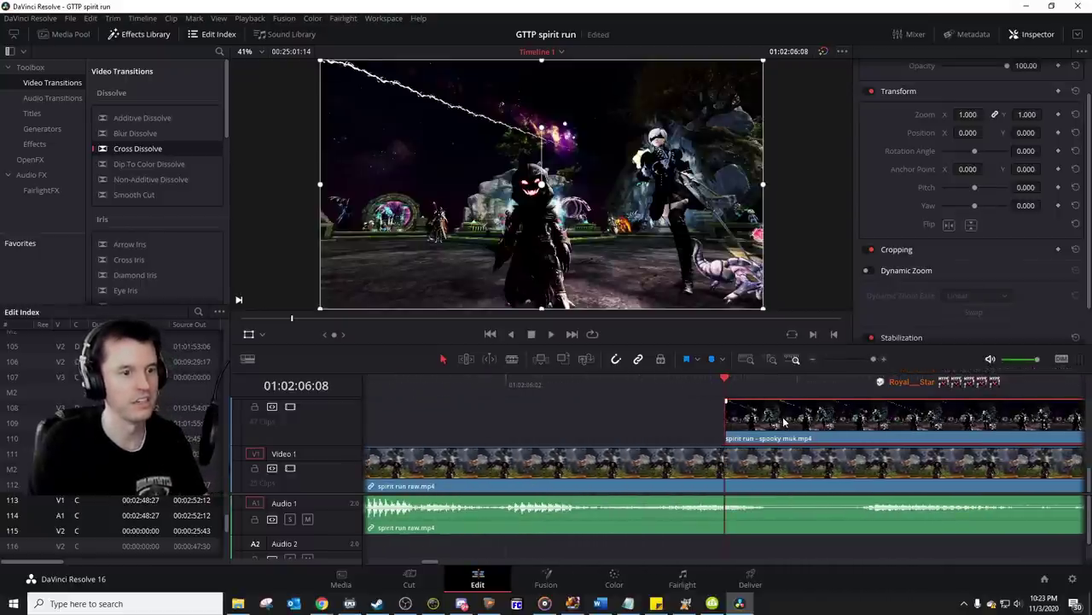
{"action": "key", "text": "Right"}
{"action": "key", "text": "ctrl+b"}
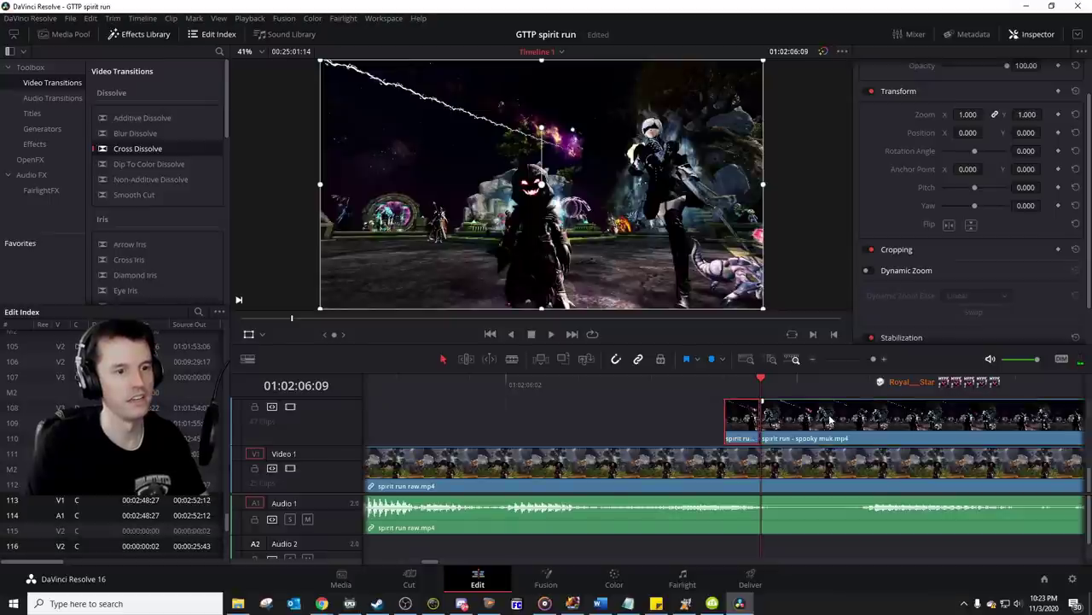
{"action": "key", "text": "Right"}
{"action": "key", "text": "ctrl+b"}
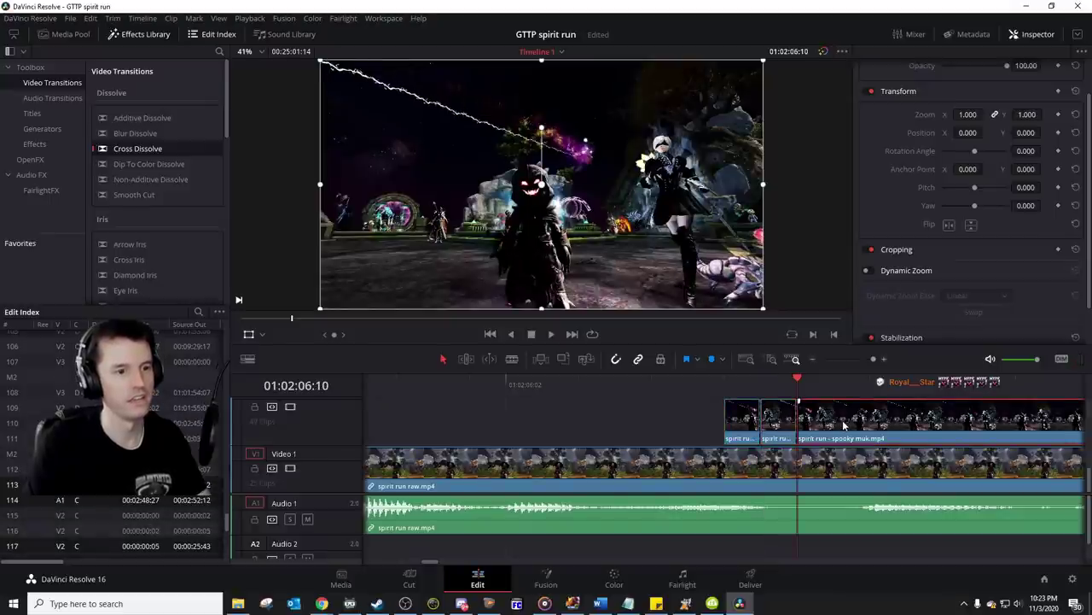
{"action": "key", "text": "Right"}
{"action": "key", "text": "ctrl+b"}
{"action": "key", "text": "Right"}
{"action": "key", "text": "ctrl+b"}
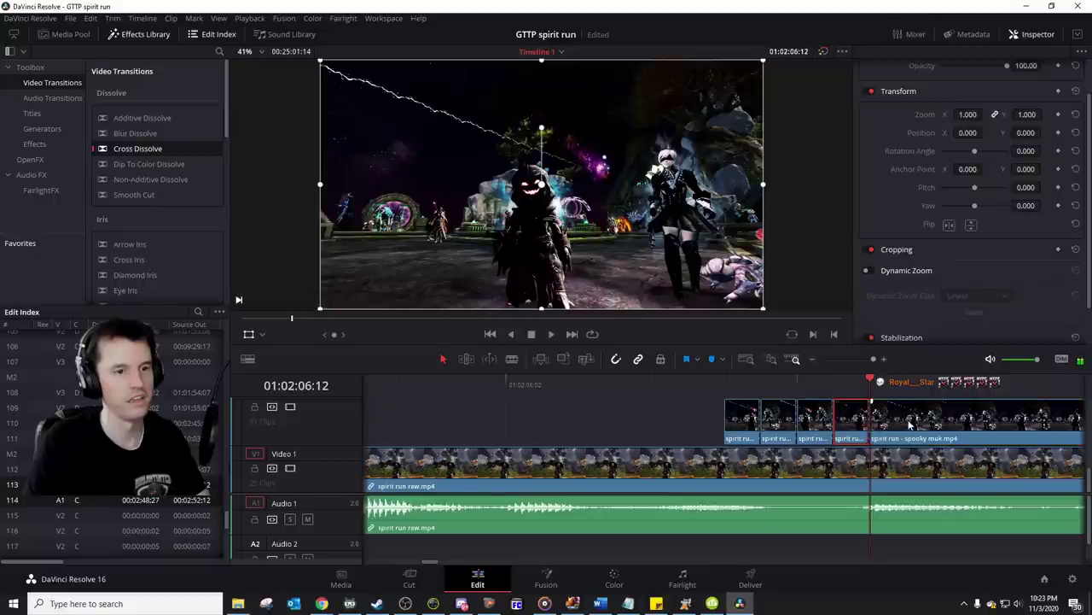
{"action": "key", "text": "Right"}
{"action": "key", "text": "ctrl+b"}
{"action": "key", "text": "Right"}
{"action": "key", "text": "ctrl+b"}
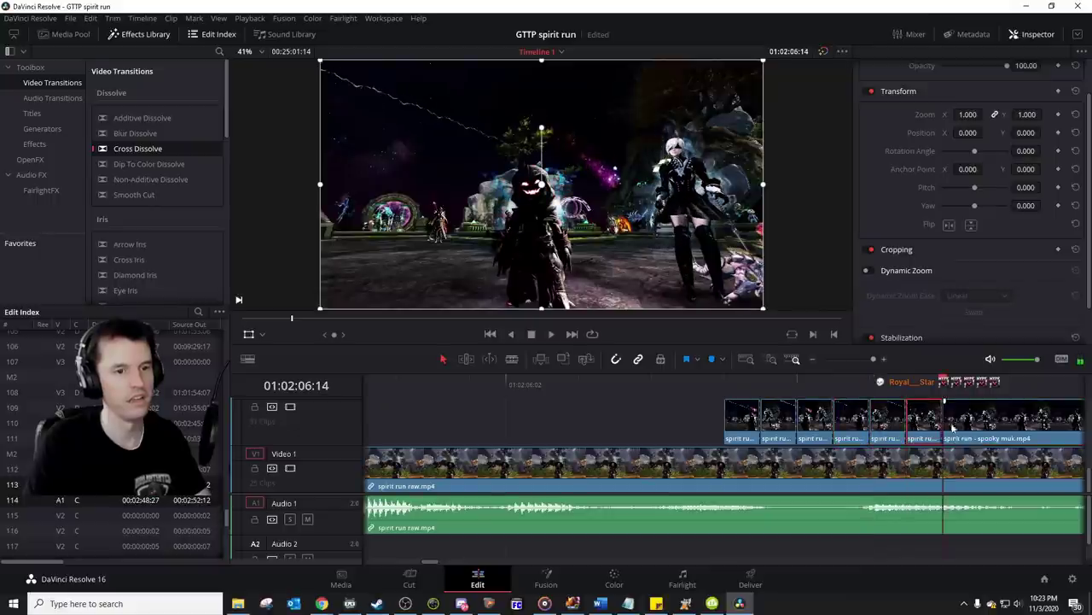
{"action": "key", "text": "Right"}
{"action": "key", "text": "ctrl+b"}
{"action": "key", "text": "Right"}
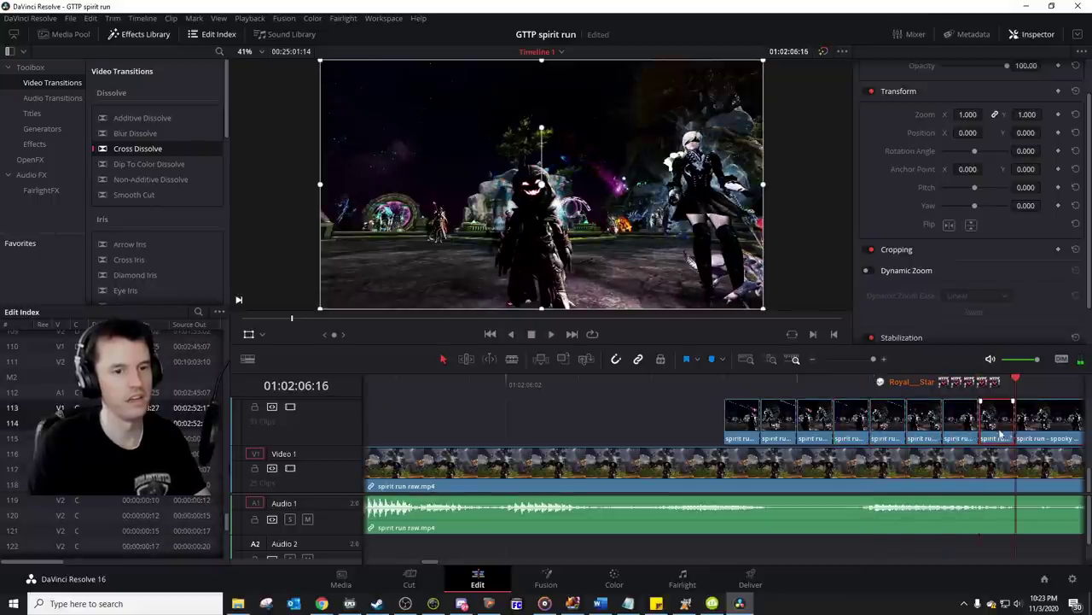
{"action": "key", "text": "ctrl+b"}
{"action": "key", "text": "Right"}
{"action": "key", "text": "Right"}
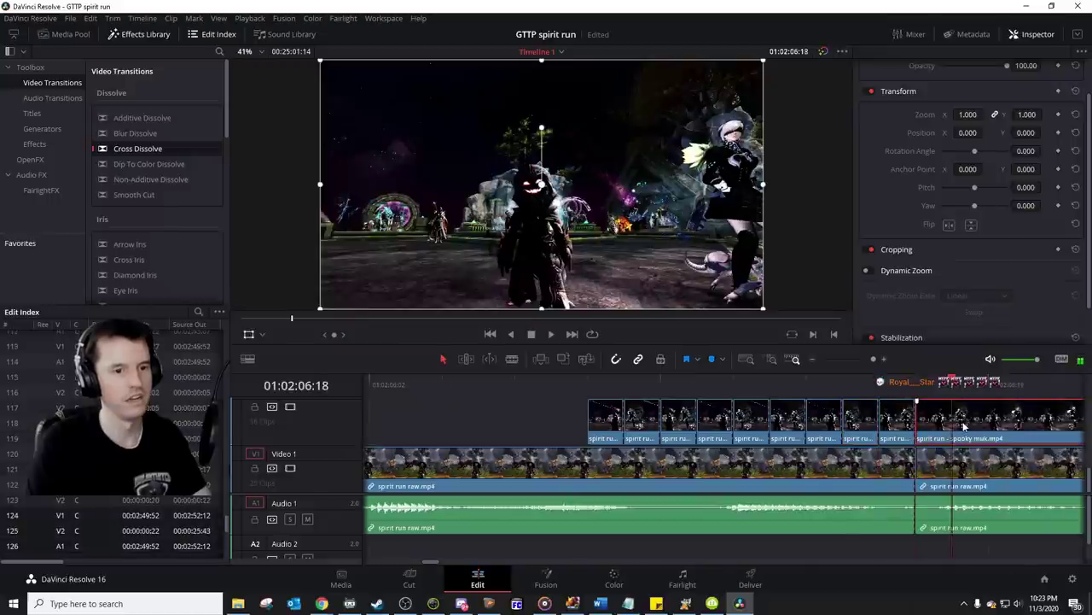
{"action": "key", "text": "ctrl+b"}
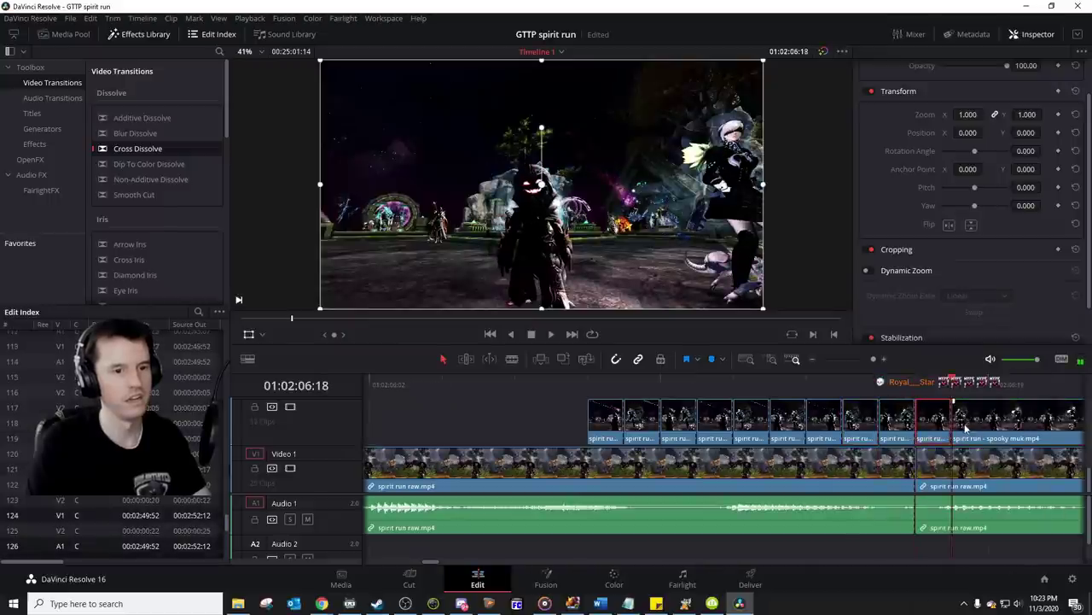
Step: Rejoin the clips that were cut at 01:02:06:17 on Video 1, Video 2 and Audio 1
{"action": "left_click", "coordinate": [918, 391]}
{"action": "key", "text": "alt+backslash"}
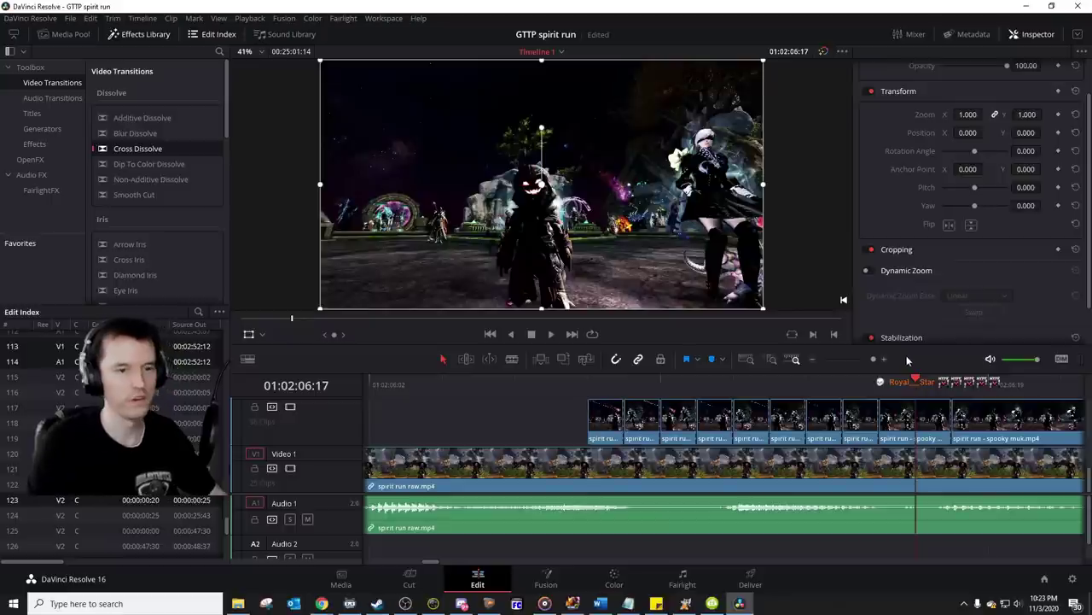
{"action": "scroll", "coordinate": [930, 429], "scroll_direction": "right", "scroll_amount": 2}
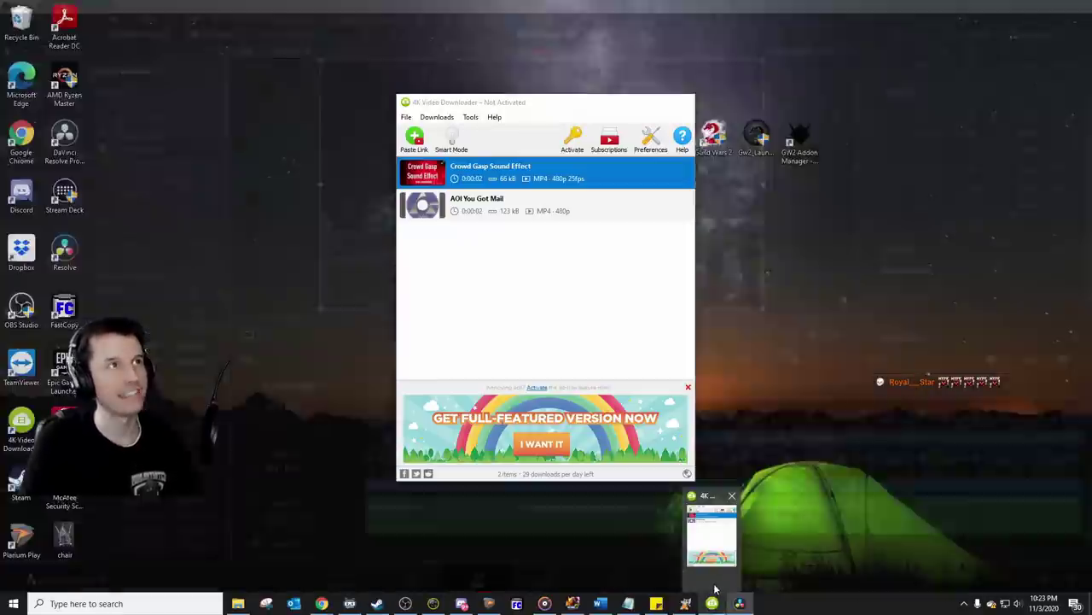
{"action": "left_click", "coordinate": [711, 533]}
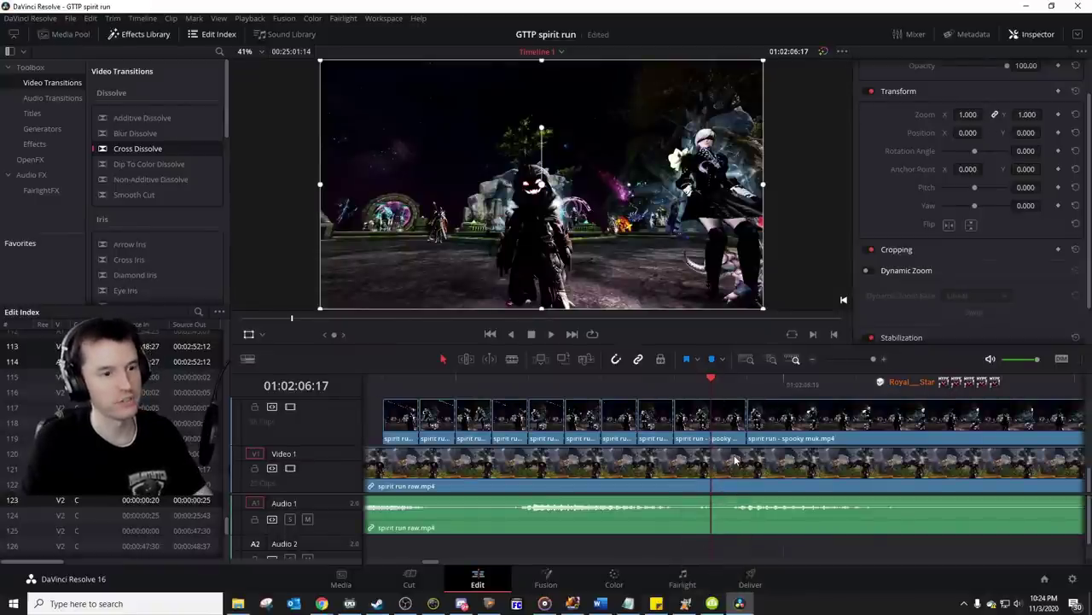
Step: Undo a cut across all tracks at 01:02:06:17 and split only the spooky muk clip there
{"action": "key", "text": "ctrl+b"}
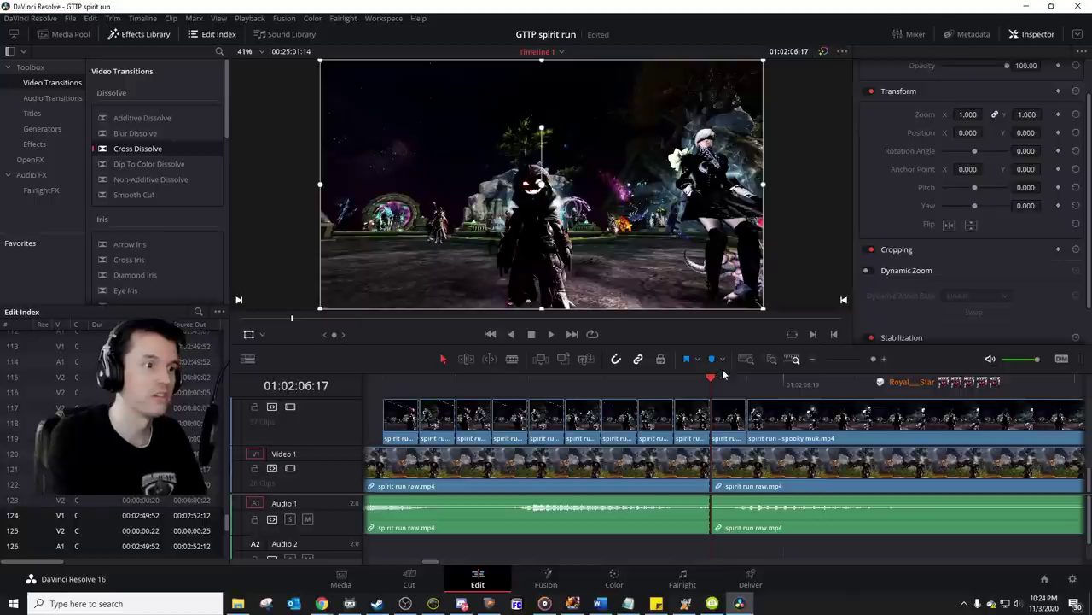
{"action": "key", "text": "ctrl+z"}
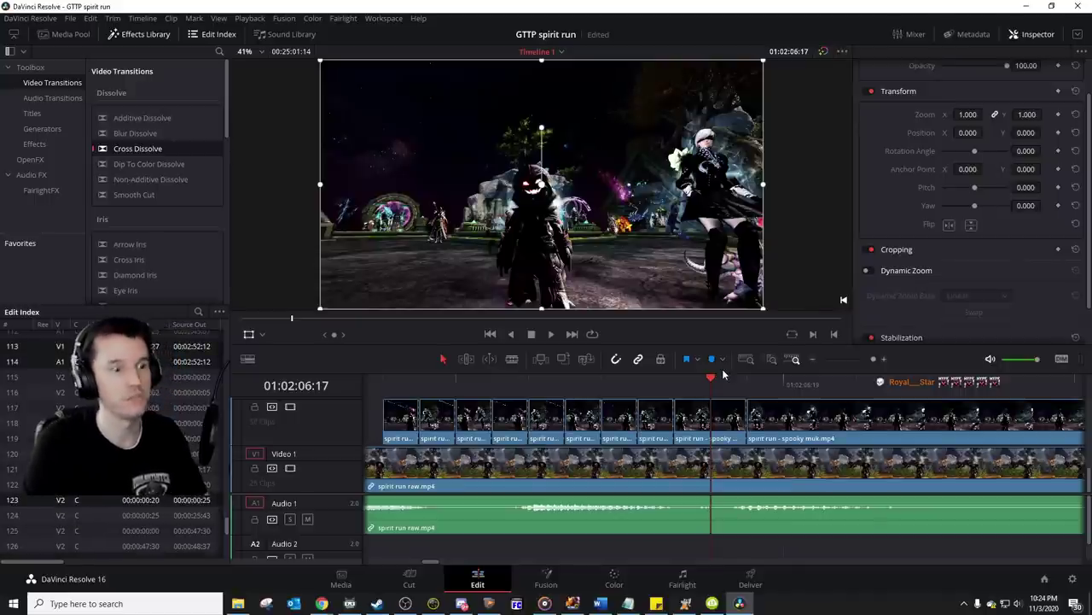
{"action": "left_click", "coordinate": [729, 413]}
{"action": "key", "text": "ctrl+b"}
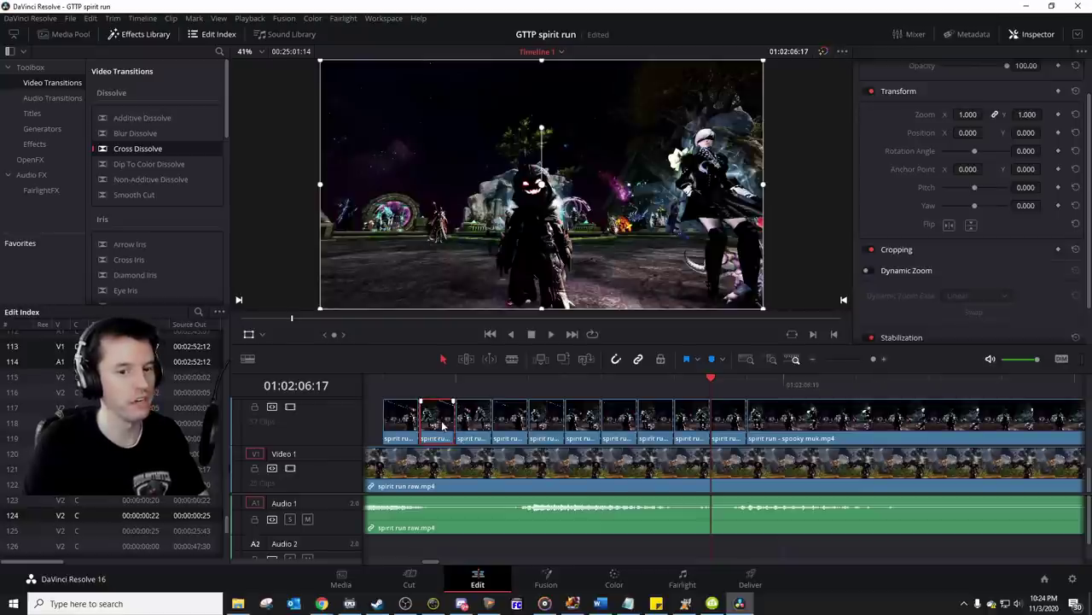
Step: Delete every second single-frame piece of the spooky muk clip to create a flicker effect over the narration video
{"action": "key", "text": "Delete"}
{"action": "key", "text": "Delete"}
{"action": "left_click", "coordinate": [583, 418]}
{"action": "key", "text": "Delete"}
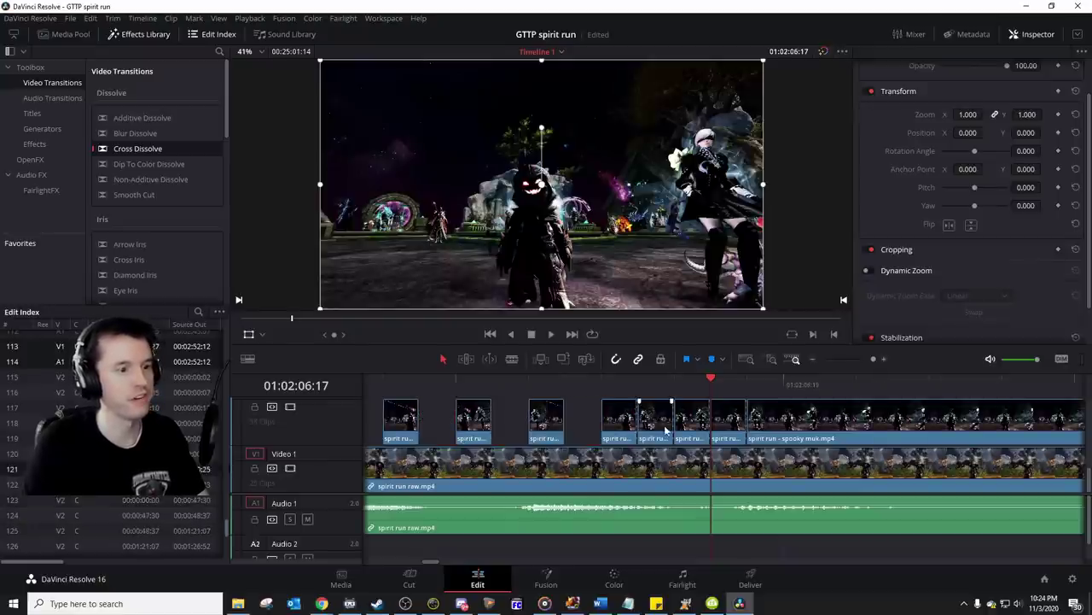
{"action": "key", "text": "Delete"}
{"action": "left_click", "coordinate": [728, 418]}
{"action": "key", "text": "Delete"}
Step: Play the flickering spooky muk section from 01:02:06:04 and replay it through the end of the narration
{"action": "scroll", "coordinate": [459, 393], "scroll_direction": "left", "scroll_amount": 3}
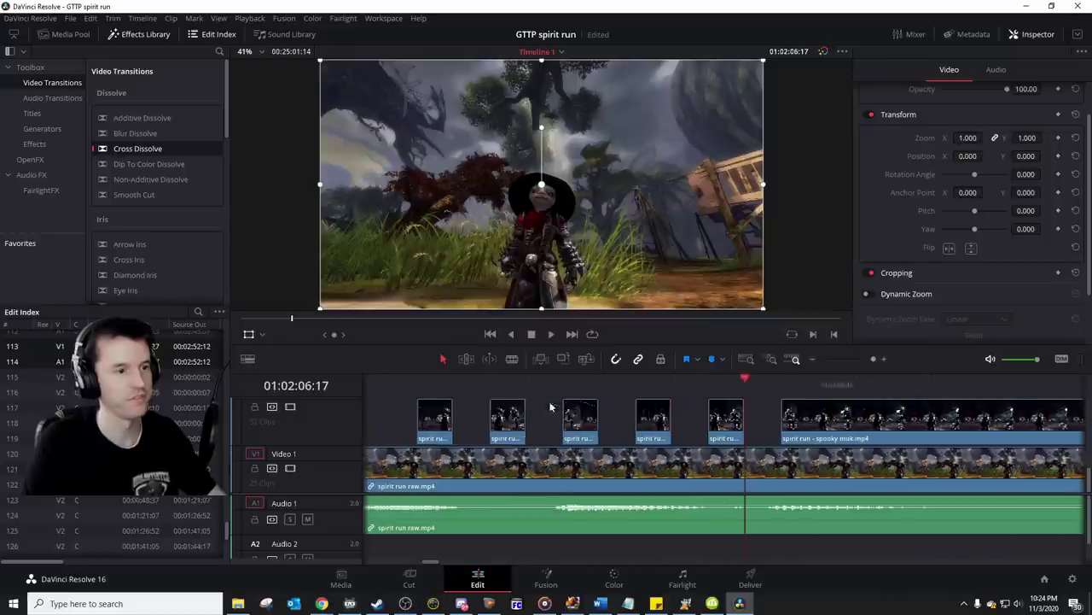
{"action": "left_click", "coordinate": [557, 386]}
{"action": "left_click", "coordinate": [417, 388]}
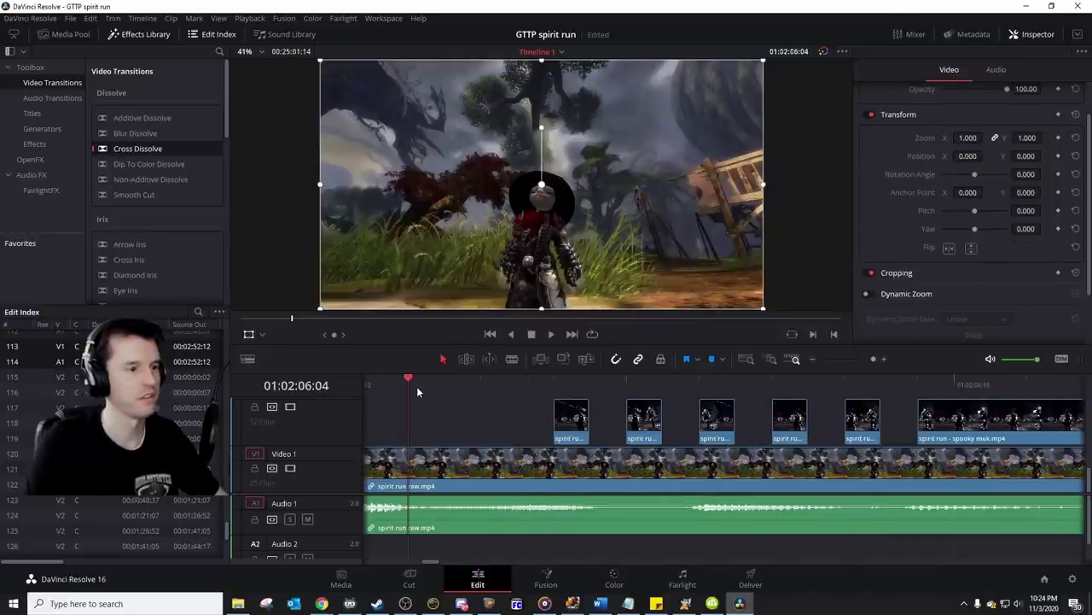
{"action": "key", "text": "space"}
{"action": "key", "text": "space"}
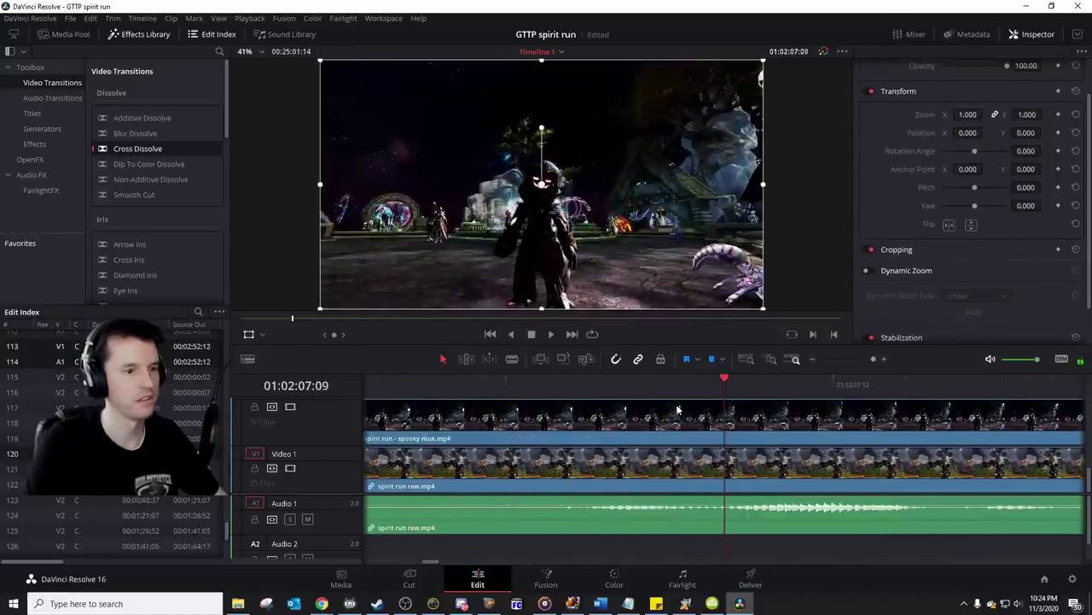
{"action": "scroll", "coordinate": [683, 404], "scroll_direction": "right", "scroll_amount": 2}
{"action": "left_click", "coordinate": [850, 359]}
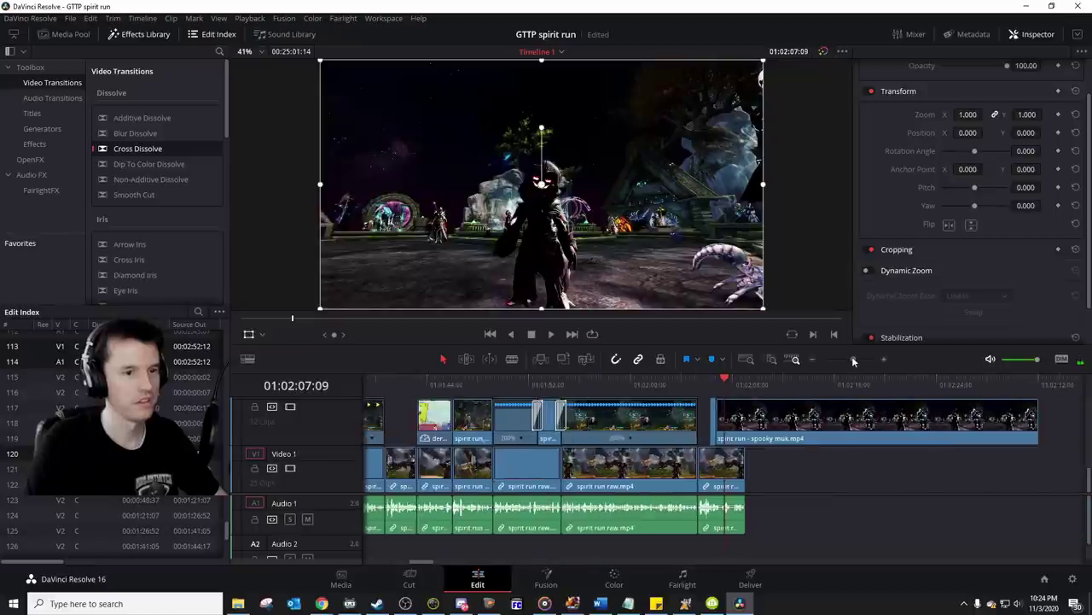
{"action": "left_click", "coordinate": [708, 383]}
{"action": "key", "text": "space"}
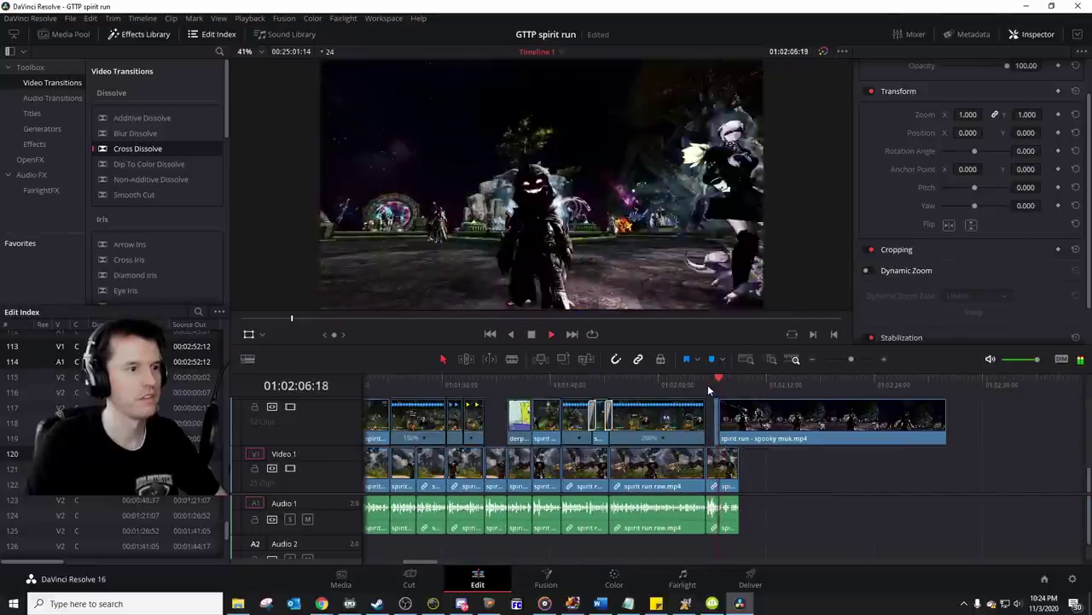
{"action": "key", "text": "space"}
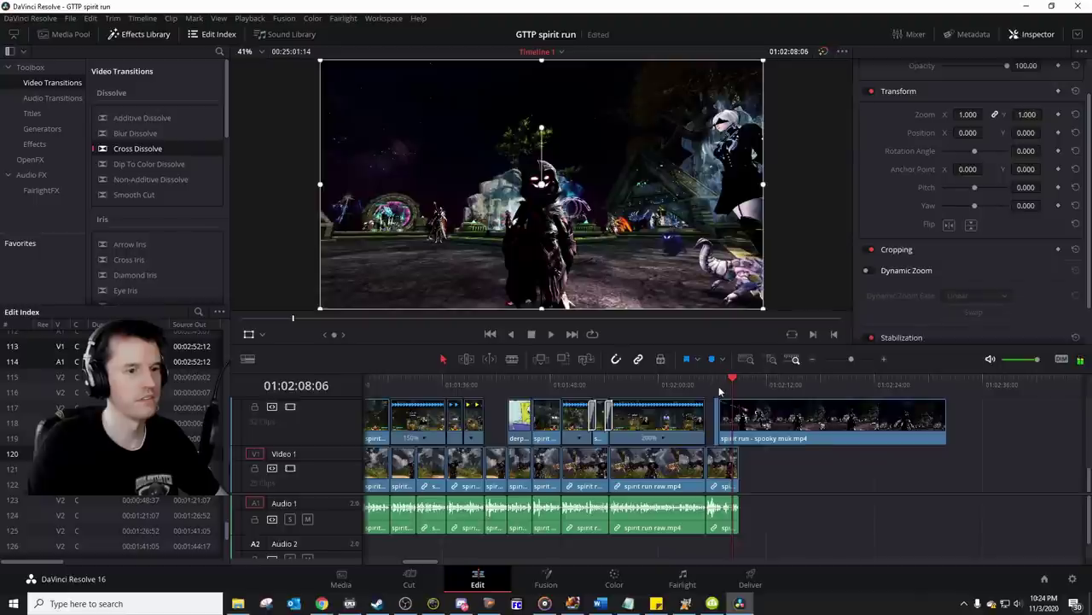
{"action": "key", "text": "space"}
{"action": "key", "text": "space"}
Step: Cut the spooky muk clip at 01:02:09:01, delete the remainder, and play the ending from about 01:02:04:00
{"action": "left_click", "coordinate": [740, 385]}
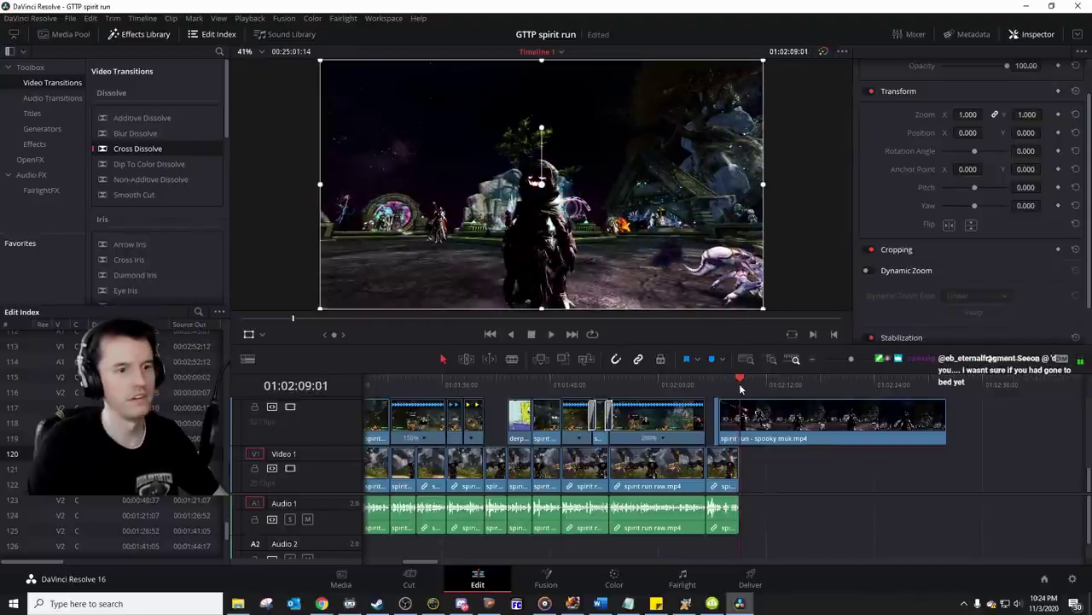
{"action": "left_click", "coordinate": [771, 421]}
{"action": "key", "text": "ctrl+b"}
{"action": "left_click", "coordinate": [786, 422]}
{"action": "key", "text": "Delete"}
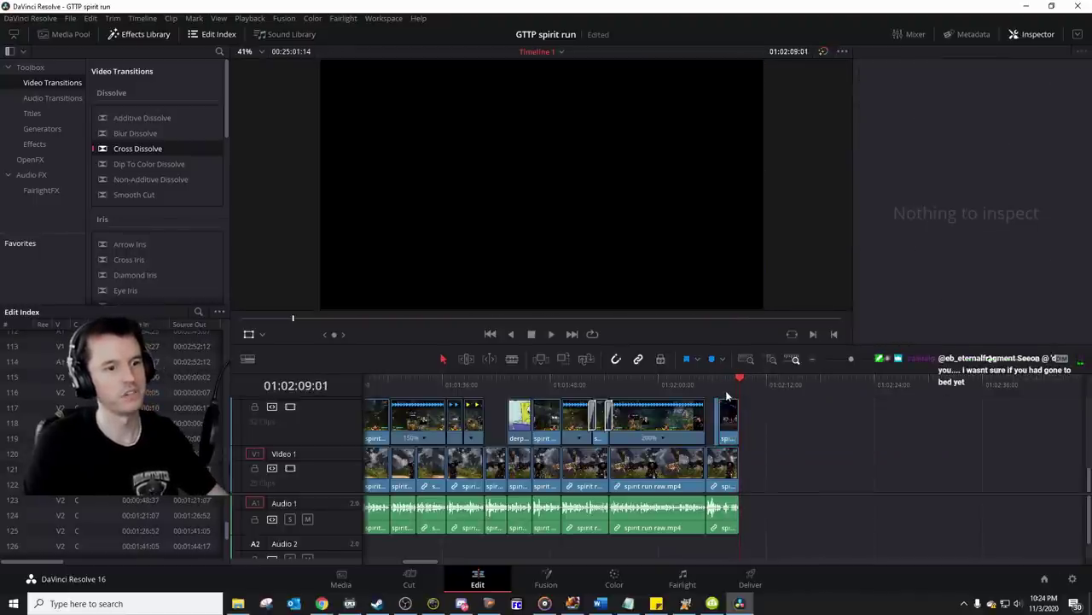
{"action": "left_click", "coordinate": [695, 384]}
{"action": "key", "text": "space"}
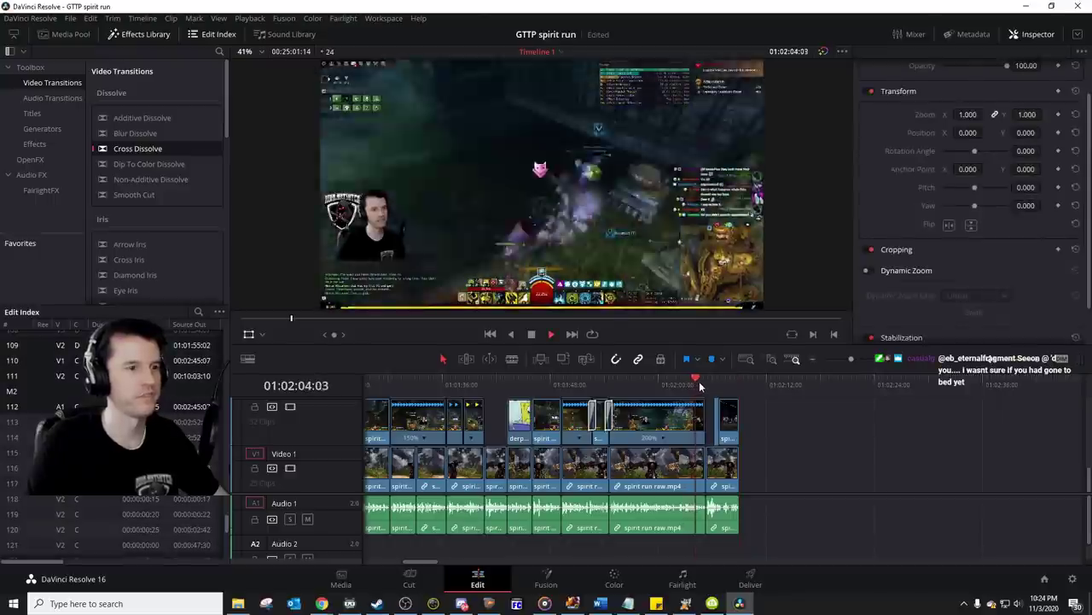
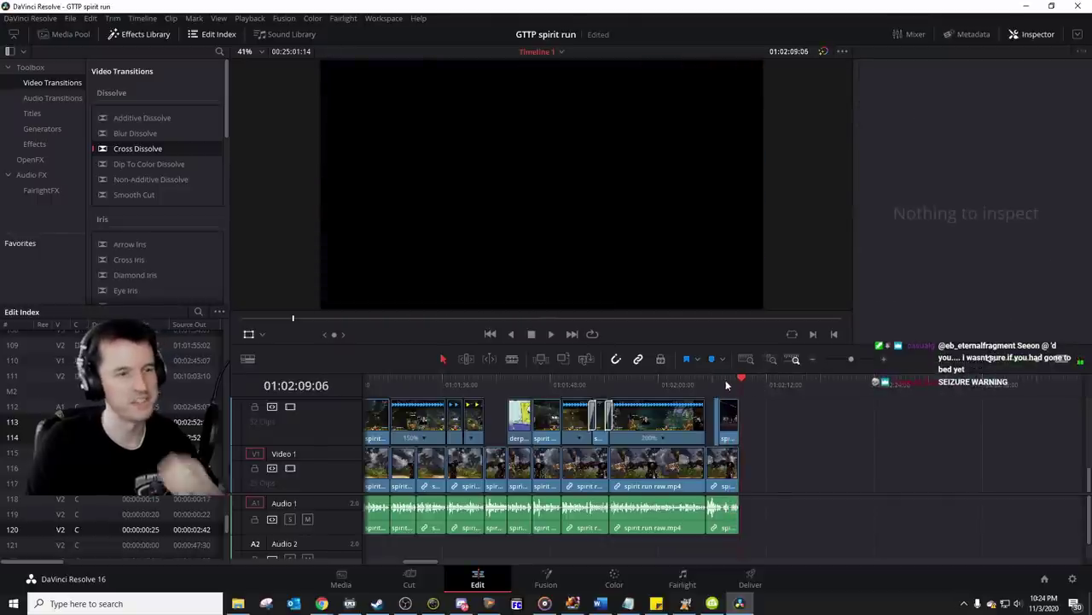
Step: Lengthen the first, third and fifth spooky muk flicker pieces to two frames each and delete the second and fourth pieces
{"action": "left_click", "coordinate": [714, 383]}
{"action": "left_click_drag", "start_coordinate": [851, 359], "coordinate": [867, 358]}
{"action": "scroll", "coordinate": [743, 456], "scroll_direction": "right", "scroll_amount": 3}
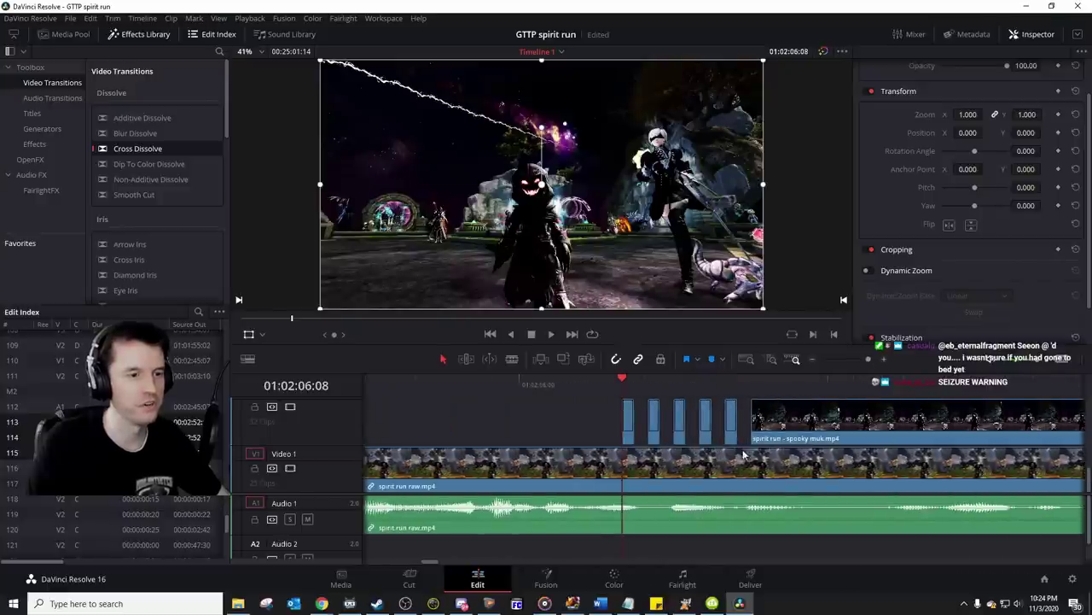
{"action": "scroll", "coordinate": [743, 457], "scroll_direction": "right", "scroll_amount": 1}
{"action": "scroll", "coordinate": [746, 431], "scroll_direction": "right", "scroll_amount": 1}
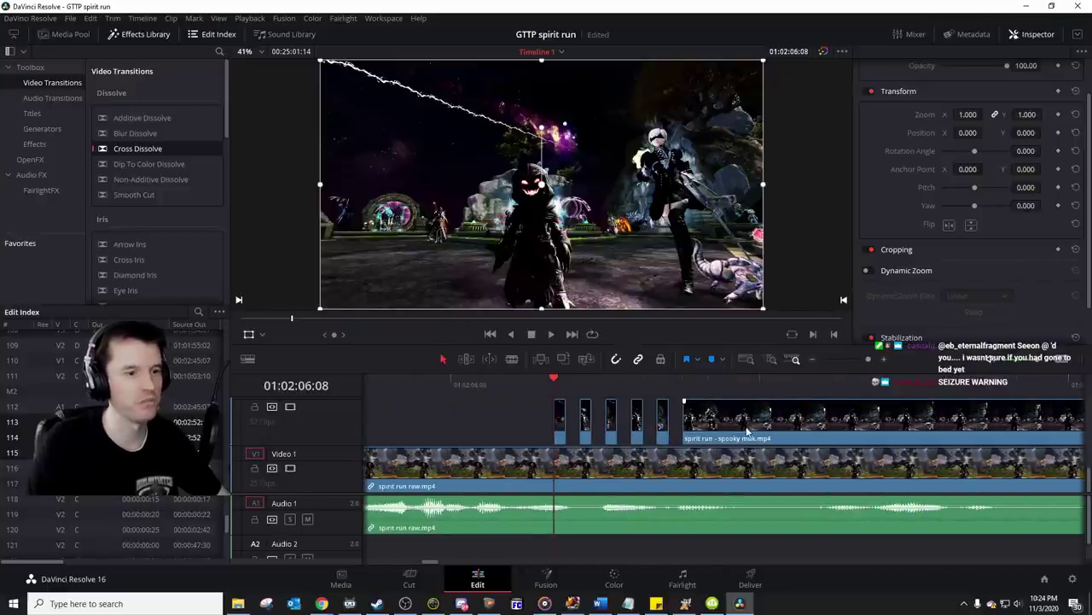
{"action": "left_click", "coordinate": [561, 422]}
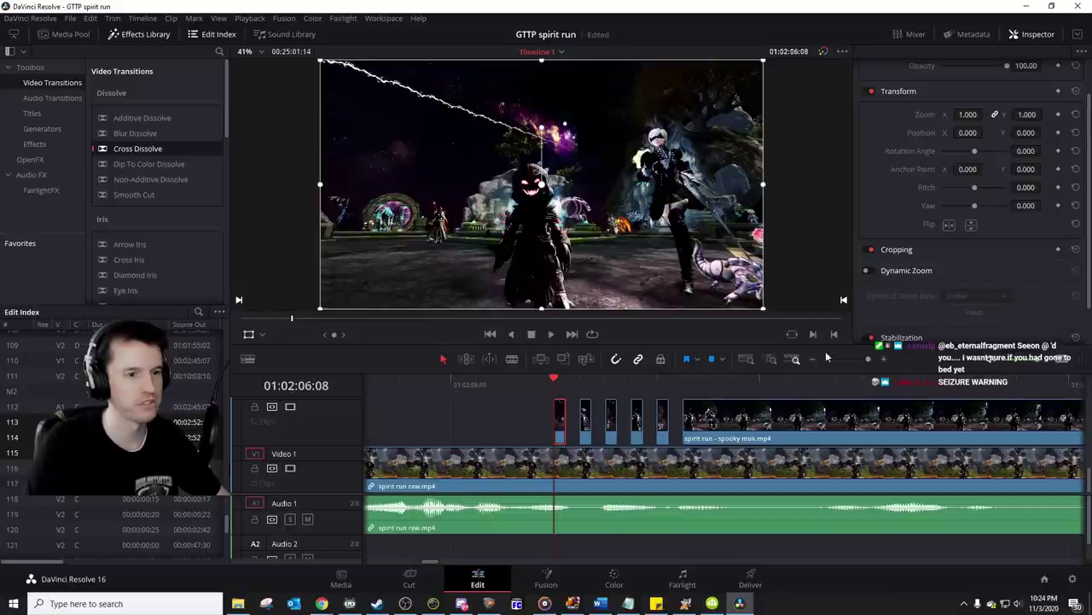
{"action": "left_click", "coordinate": [884, 358]}
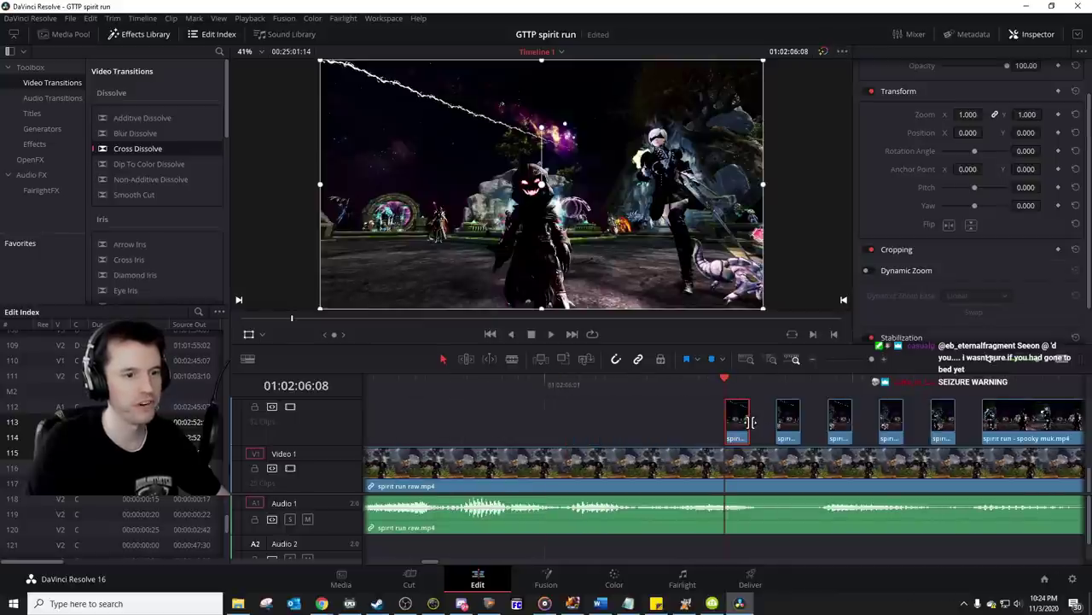
{"action": "left_click_drag", "start_coordinate": [751, 421], "coordinate": [775, 421]}
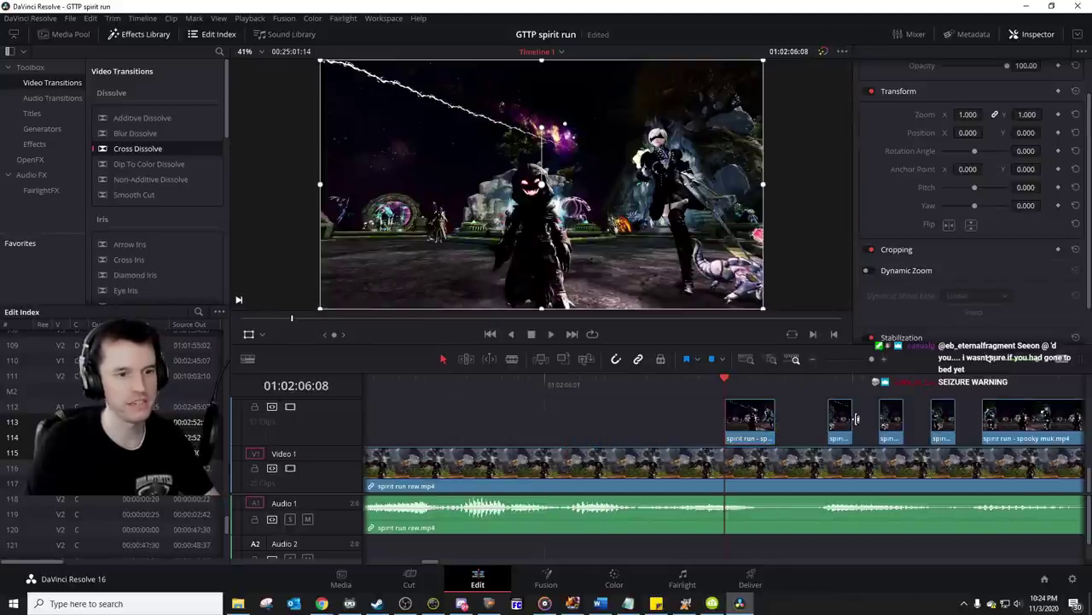
{"action": "left_click_drag", "start_coordinate": [852, 419], "coordinate": [871, 424]}
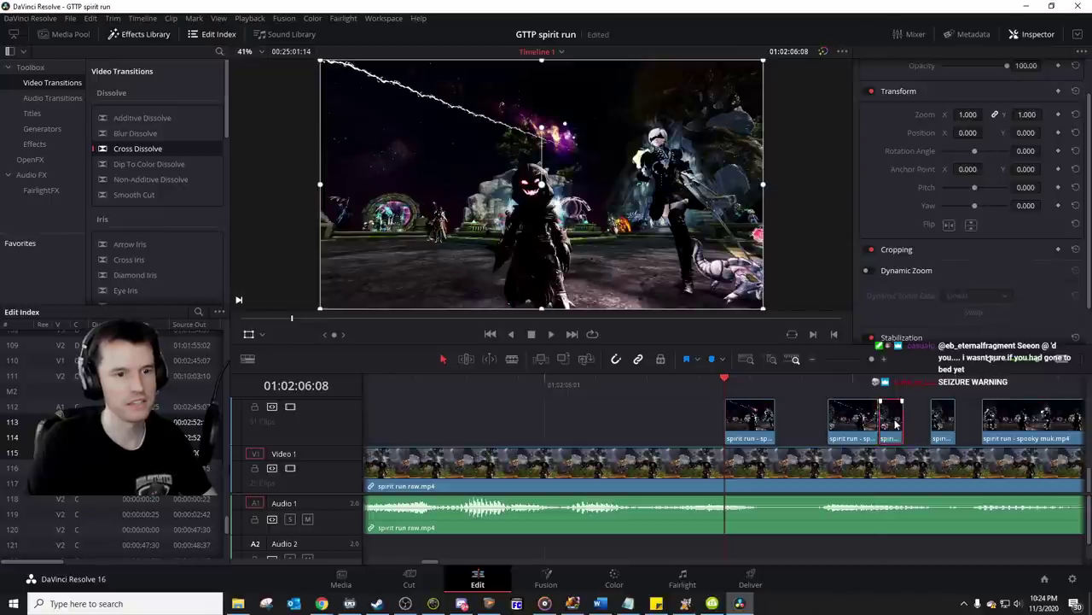
{"action": "key", "text": "BackSpace"}
{"action": "left_click_drag", "start_coordinate": [959, 417], "coordinate": [980, 417]}
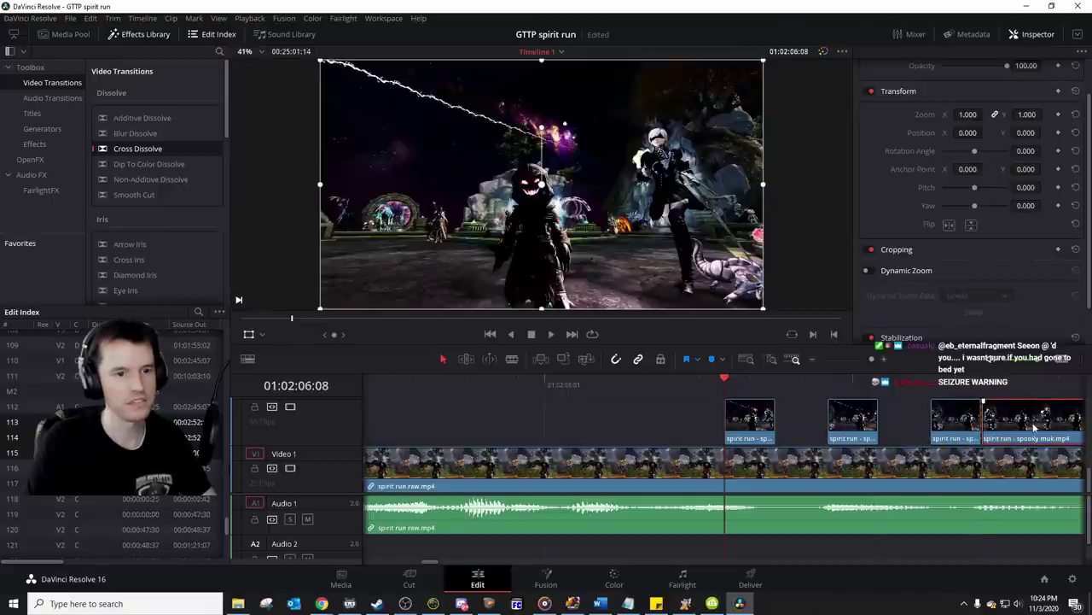
Step: Move the long remaining spooky muk clip about three frames later on Video 2, leaving a gap after the last flicker piece
{"action": "scroll", "coordinate": [977, 416], "scroll_direction": "right", "scroll_amount": 5}
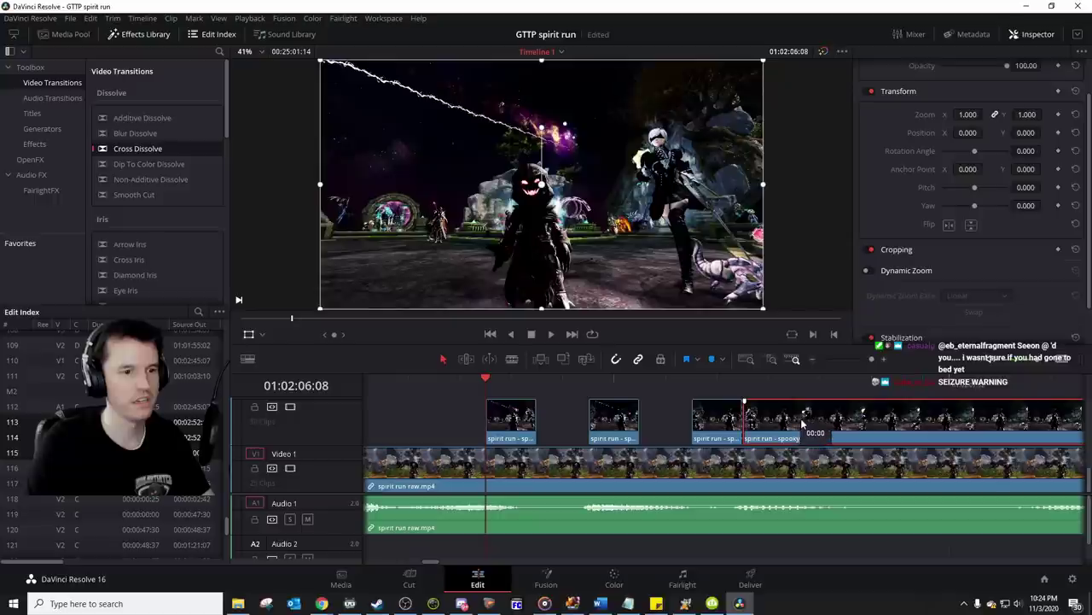
{"action": "left_click_drag", "start_coordinate": [867, 423], "coordinate": [944, 422]}
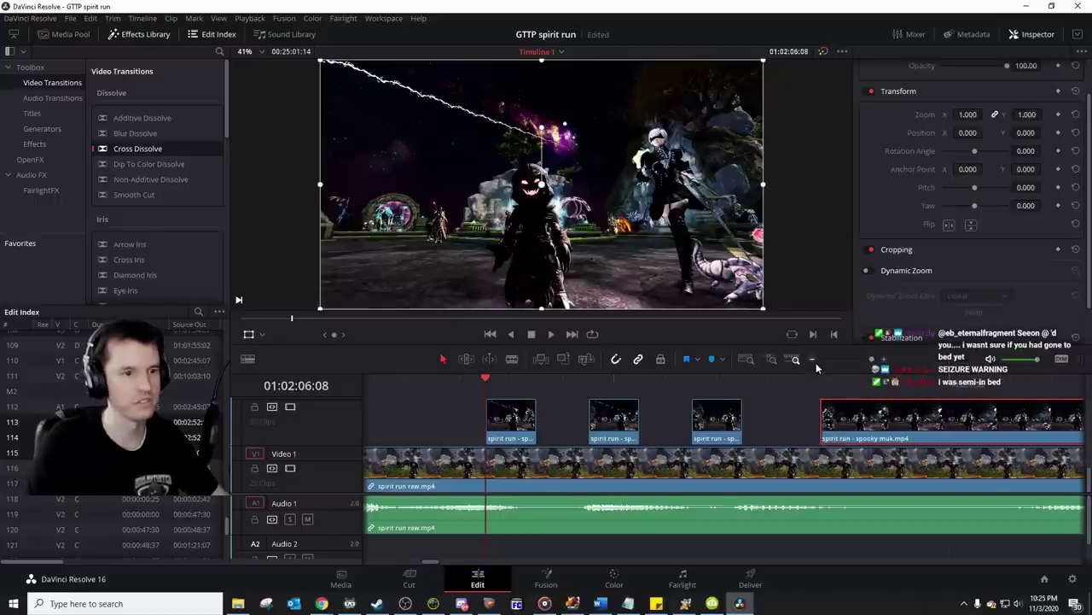
Step: Play the spooky muk flicker section from shortly before its first piece to 01:02:08:08
{"action": "scroll", "coordinate": [817, 367], "scroll_direction": "down", "scroll_amount": 2}
{"action": "left_click", "coordinate": [586, 385]}
{"action": "key", "text": "space"}
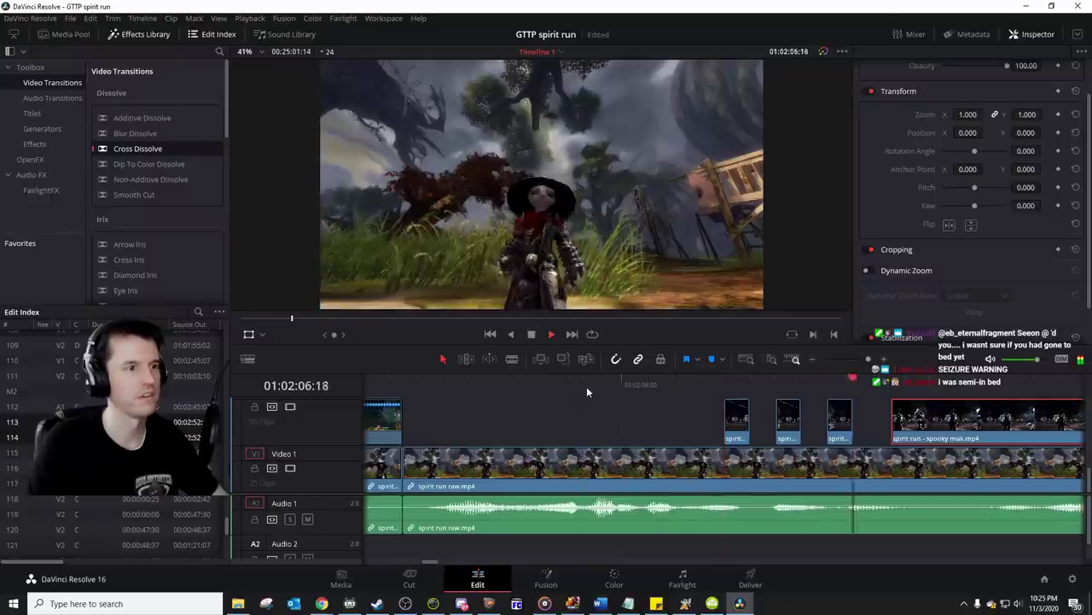
{"action": "key", "text": "space"}
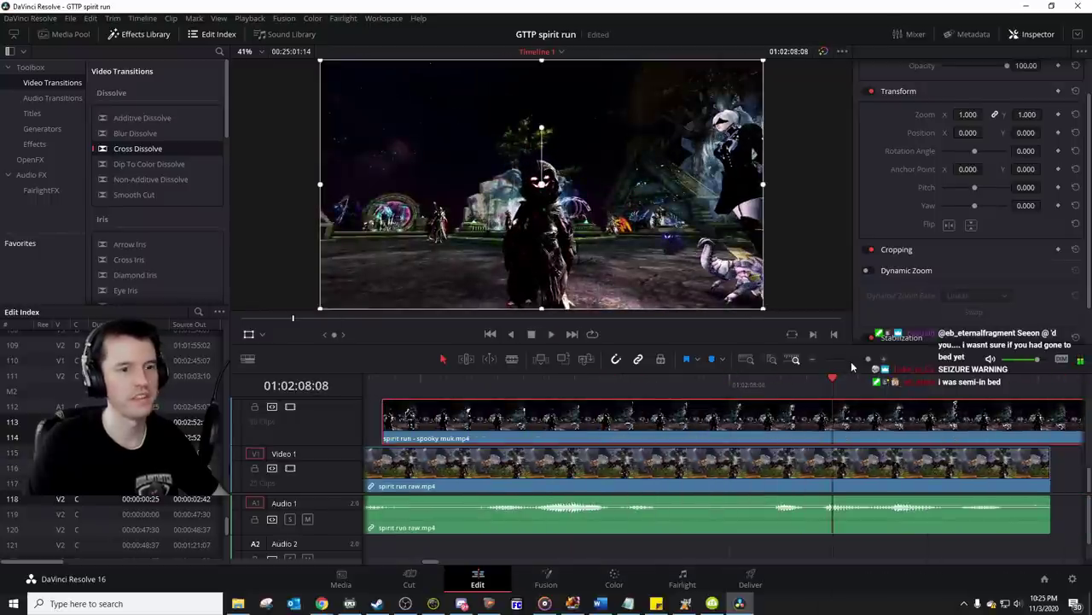
Step: Trim the end of the last spooky muk clip to the end of the Video 1 footage, play the ending and save the project
{"action": "left_click", "coordinate": [851, 362]}
{"action": "left_click", "coordinate": [732, 431]}
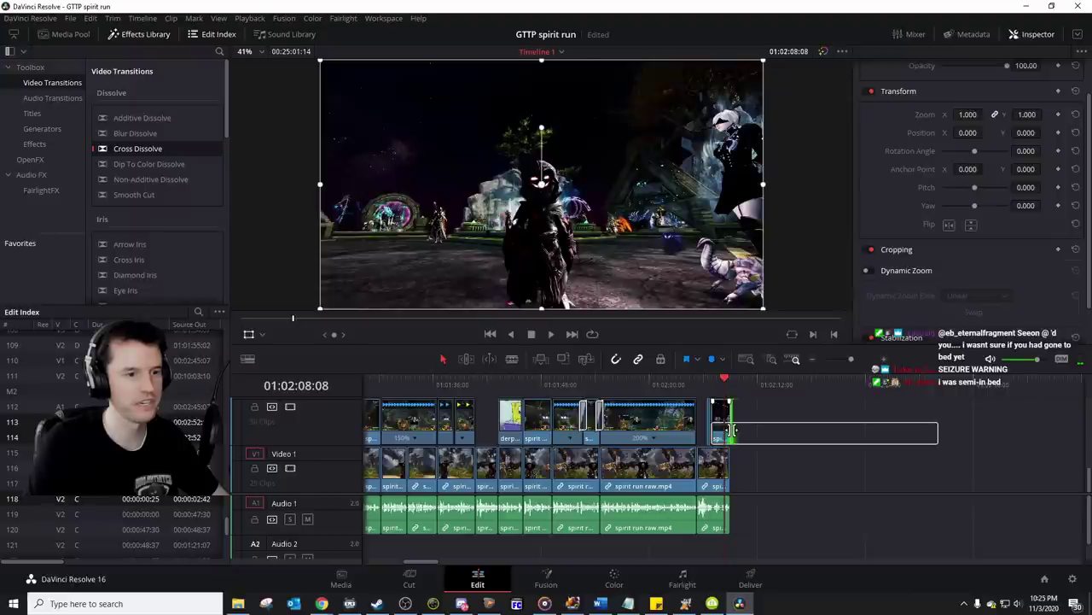
{"action": "left_click", "coordinate": [699, 384]}
{"action": "key", "text": "space"}
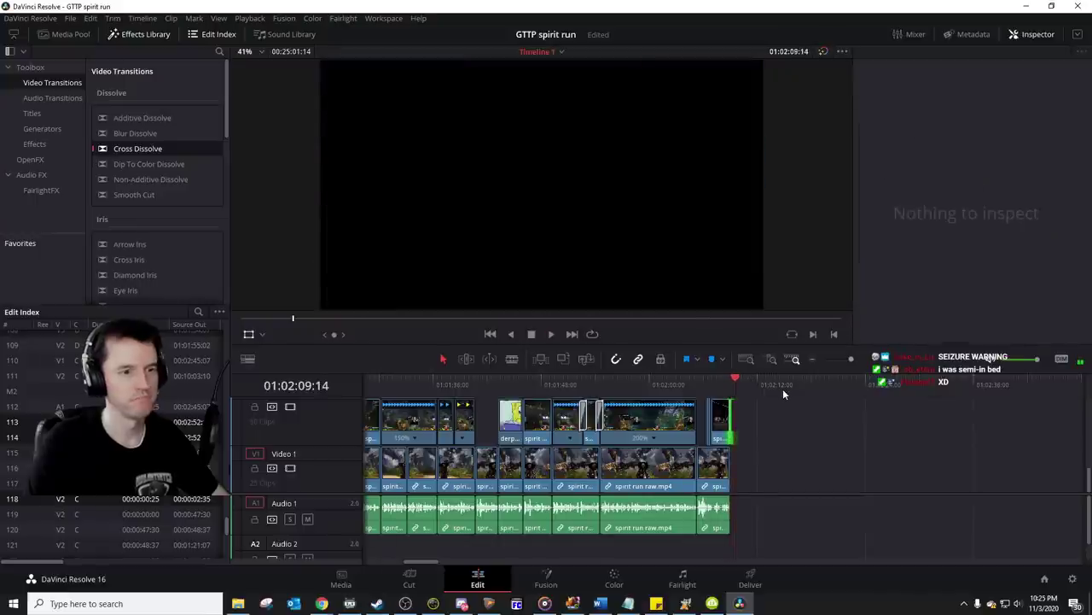
{"action": "key", "text": "ctrl+s"}
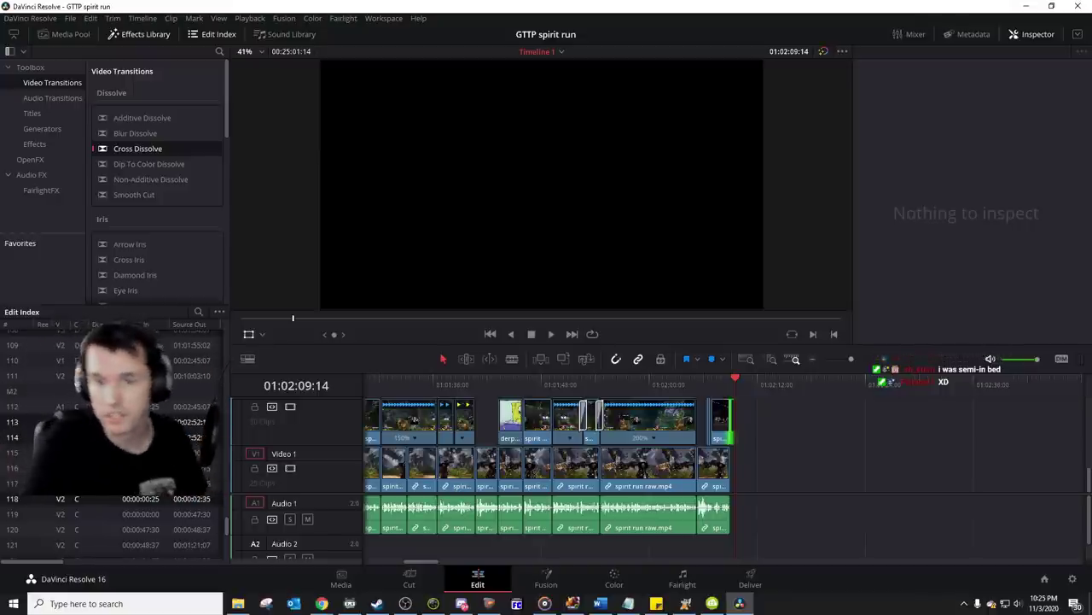
Step: Add vale guardian guide.mov to Video 1 and Audio 1 a few seconds after the last spirit run clip and preview it
{"action": "scroll", "coordinate": [905, 479], "scroll_direction": "right", "scroll_amount": 5}
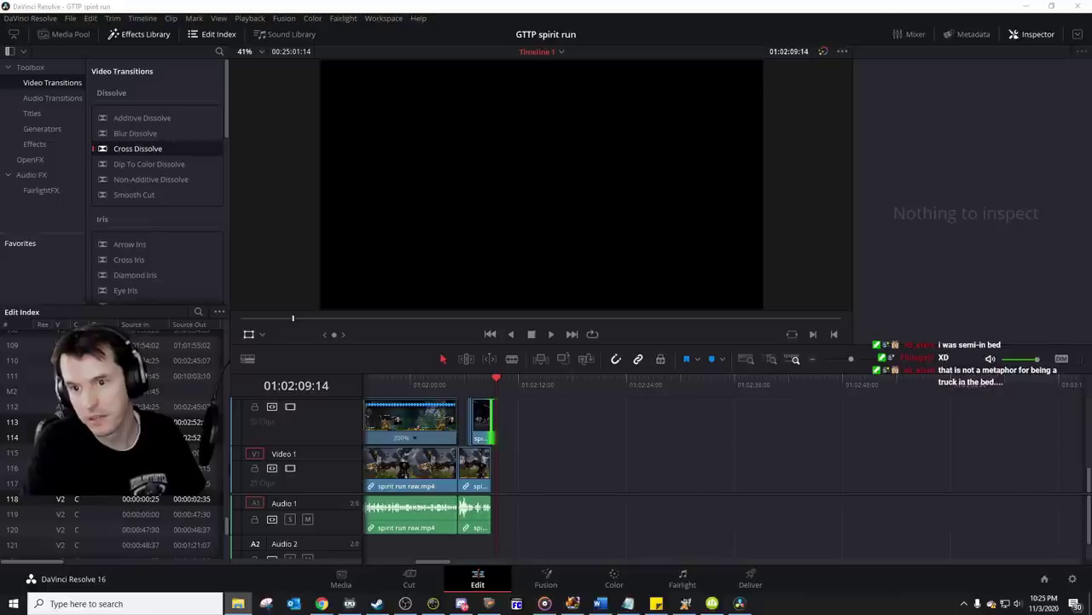
{"action": "left_click_drag", "start_coordinate": [953, 370], "coordinate": [555, 473]}
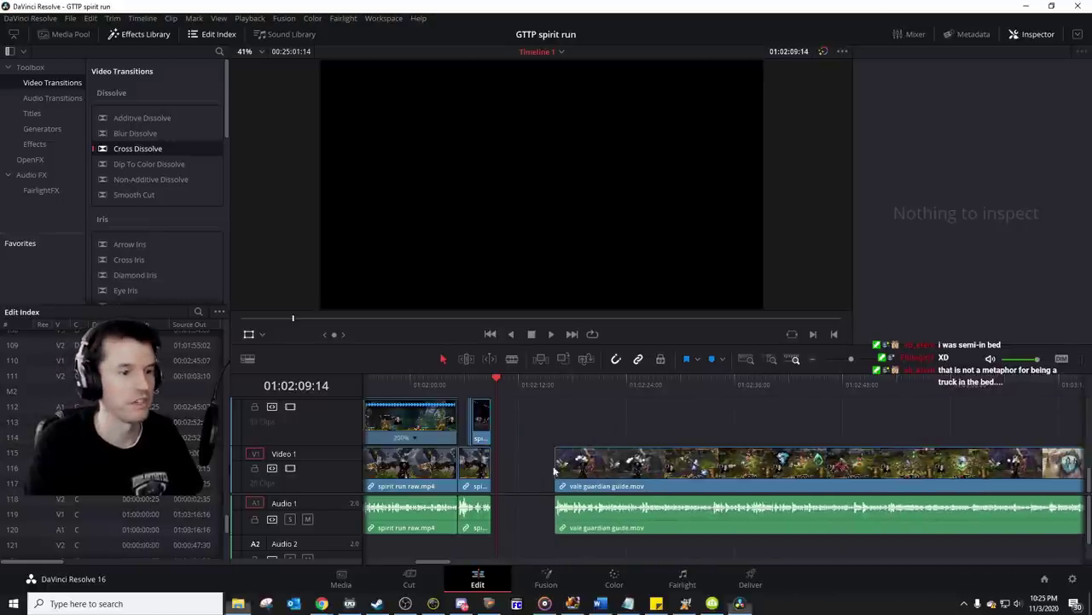
{"action": "left_click", "coordinate": [734, 384]}
{"action": "left_click", "coordinate": [855, 385]}
{"action": "scroll", "coordinate": [856, 441], "scroll_direction": "right", "scroll_amount": 3}
{"action": "key", "text": "space"}
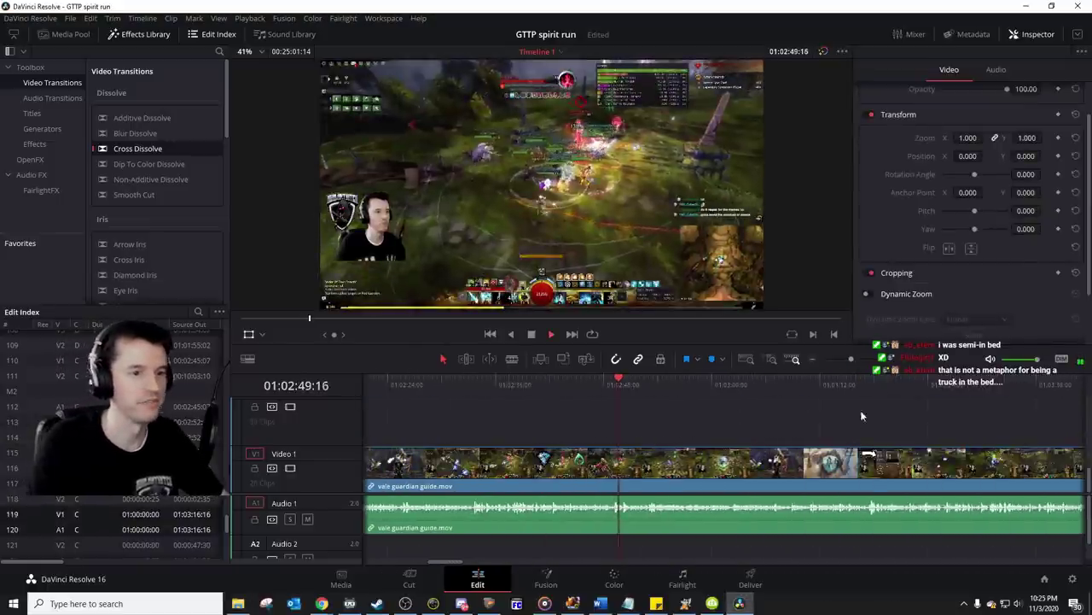
Step: Find the YouTube description page in the outro of vale guardian guide.mov and set the playhead to 01:05:10:14
{"action": "left_click", "coordinate": [922, 390]}
{"action": "left_click_drag", "start_coordinate": [851, 359], "coordinate": [840, 360]}
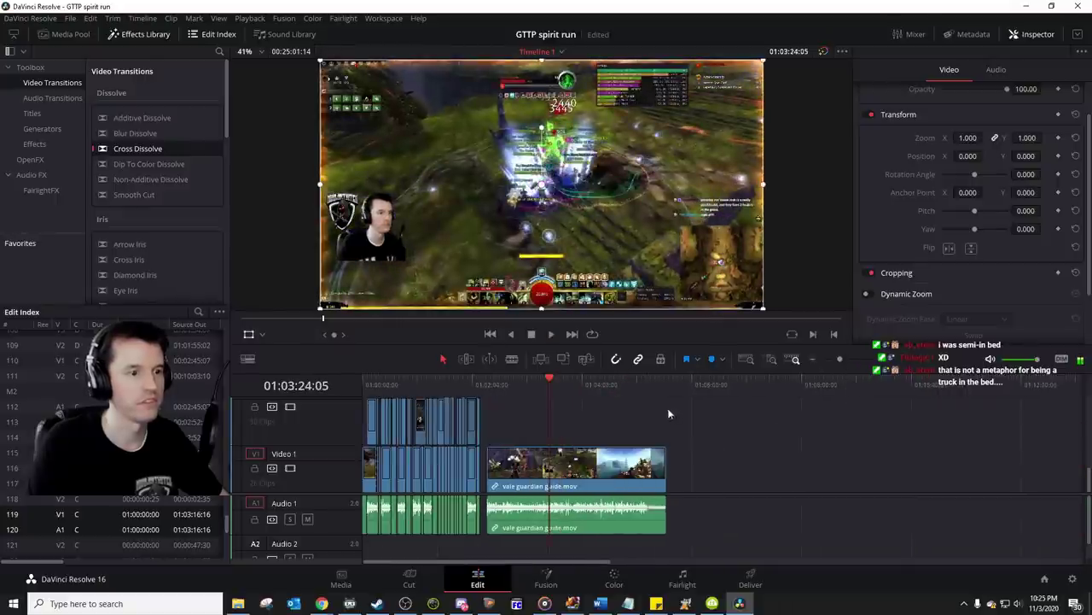
{"action": "left_click", "coordinate": [665, 386]}
{"action": "mouse_move", "coordinate": [660, 384]}
{"action": "left_mouse_down"}
{"action": "mouse_move", "coordinate": [605, 384]}
{"action": "mouse_move", "coordinate": [642, 382]}
{"action": "left_mouse_up"}
{"action": "key", "text": "space"}
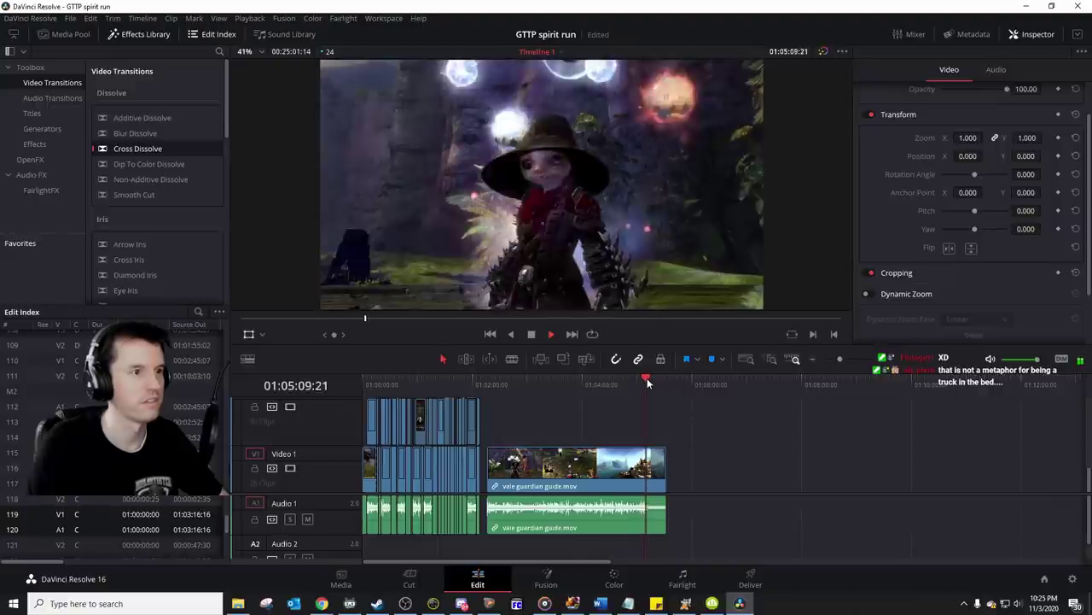
{"action": "key", "text": "space"}
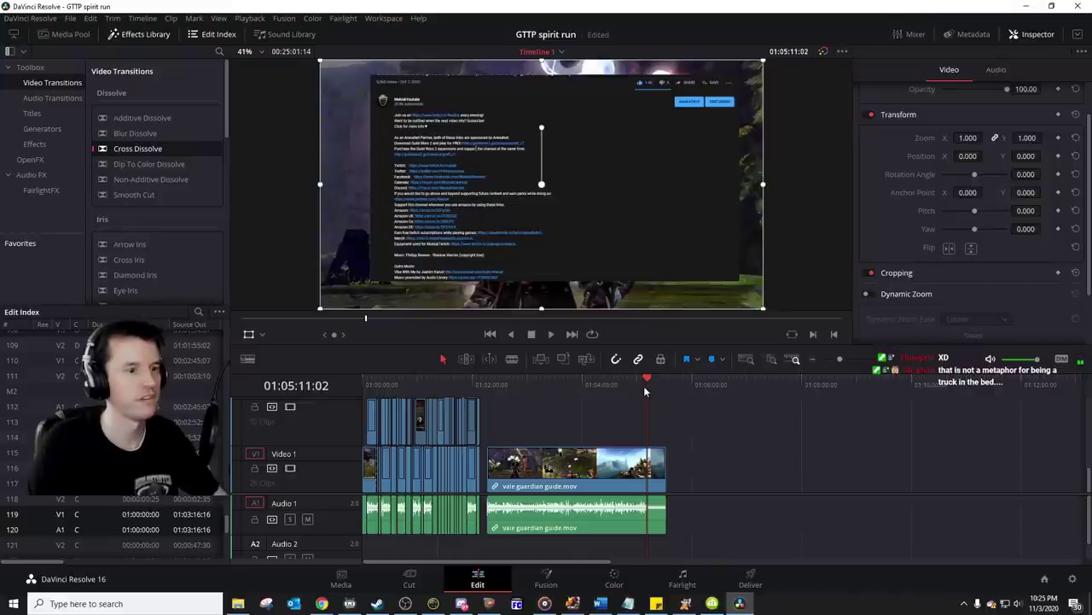
{"action": "key", "text": "Left"}
{"action": "key", "text": "Left"}
{"action": "key", "text": "Left"}
{"action": "key", "text": "Left"}
{"action": "key", "text": "Left"}
{"action": "key", "text": "Left"}
{"action": "key", "text": "Left"}
{"action": "key", "text": "Left"}
{"action": "key", "text": "Left"}
{"action": "key", "text": "Left"}
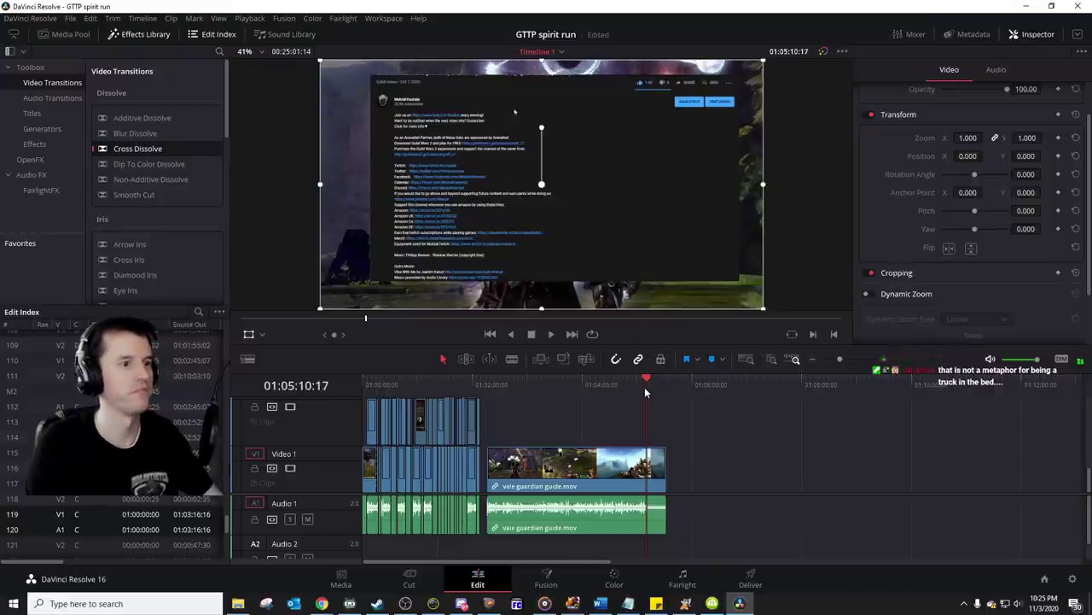
Step: Delete only the audio of vale guardian guide.mov, keeping its video clip on Video 1
{"action": "left_click", "coordinate": [609, 465]}
{"action": "right_click", "coordinate": [609, 465]}
{"action": "key", "text": "Escape"}
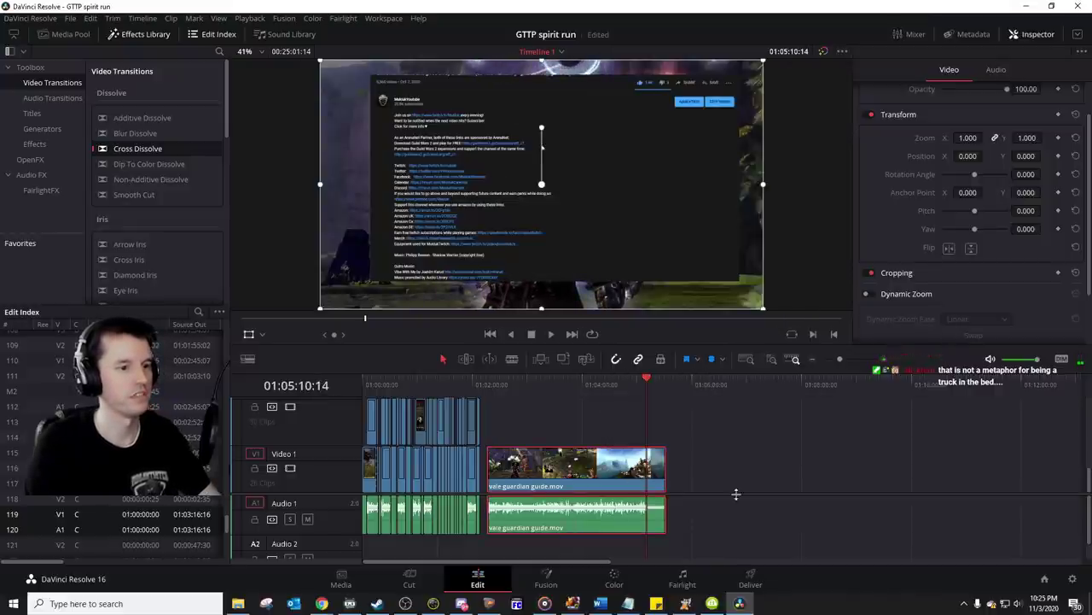
{"action": "left_click", "coordinate": [607, 518], "text": "alt"}
{"action": "left_click", "coordinate": [709, 517]}
{"action": "left_click", "coordinate": [605, 515], "text": "alt"}
{"action": "key", "text": "BackSpace"}
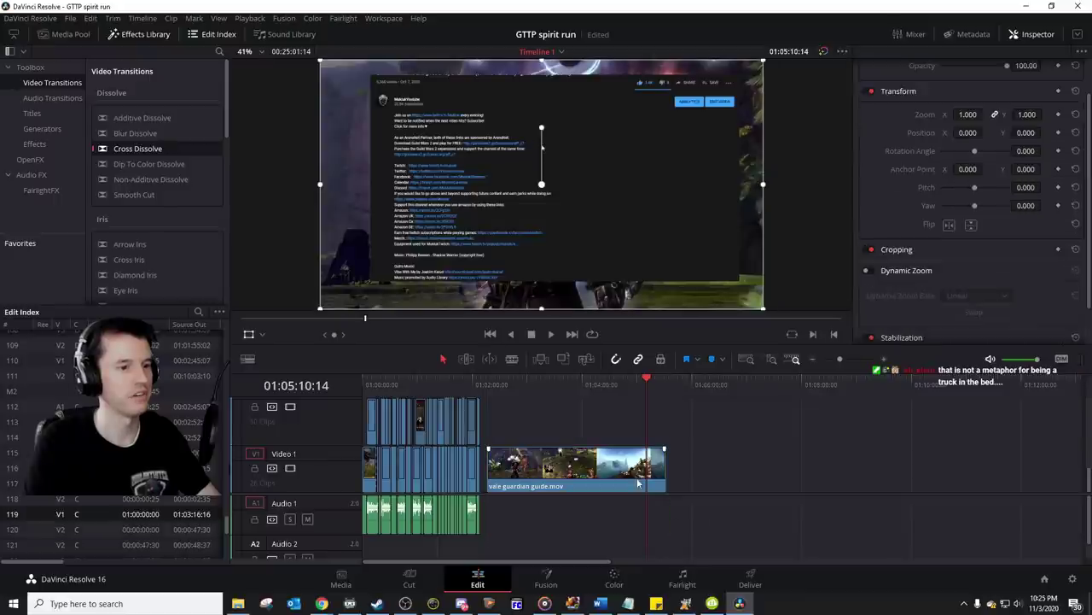
Step: Check the frames just before the description page and return the playhead to 01:05:10:14
{"action": "key", "text": "Left"}
{"action": "key", "text": "Left"}
{"action": "key", "text": "Right"}
{"action": "key", "text": "Right"}
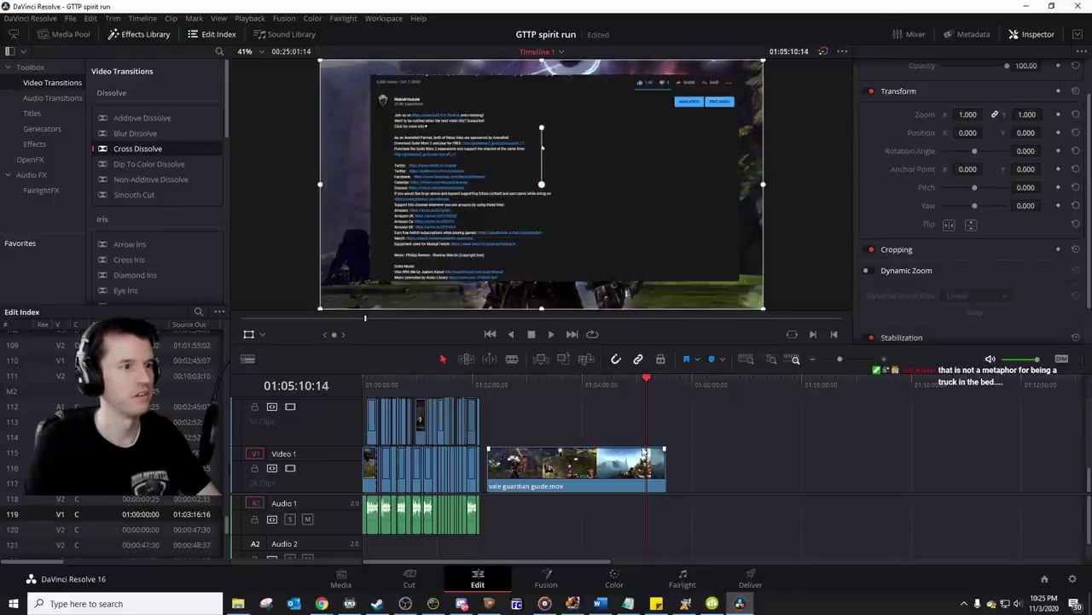
Step: Split the vale guardian guide.mov clip at 01:05:10:14 and delete the part before the cut
{"action": "key", "text": "ctrl+b"}
{"action": "left_click", "coordinate": [599, 472]}
{"action": "key", "text": "BackSpace"}
Step: Split the remaining vale guardian guide.mov clip at 01:05:11:14 and delete everything after the cut
{"action": "key", "text": "Right"}
{"action": "key", "text": "Right"}
{"action": "key", "text": "Right"}
{"action": "key", "text": "Right"}
{"action": "key", "text": "Right"}
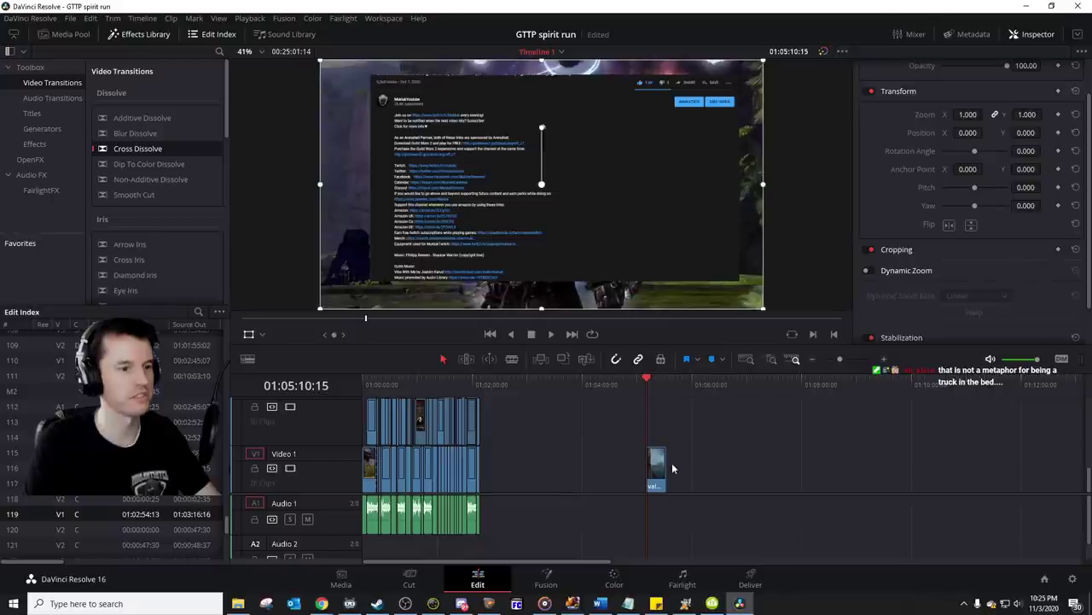
{"action": "key", "text": "Right"}
{"action": "key", "text": "Right"}
{"action": "key", "text": "Right"}
{"action": "key", "text": "Right"}
{"action": "key", "text": "Right"}
{"action": "key", "text": "Right"}
{"action": "key", "text": "Right"}
{"action": "key", "text": "Right"}
{"action": "key", "text": "Right"}
{"action": "key", "text": "Right"}
{"action": "key", "text": "Right"}
{"action": "key", "text": "Right"}
{"action": "key", "text": "Right"}
{"action": "key", "text": "Right"}
{"action": "key", "text": "Right"}
{"action": "key", "text": "Right"}
{"action": "key", "text": "Right"}
{"action": "key", "text": "Right"}
{"action": "key", "text": "Right"}
{"action": "key", "text": "Right"}
{"action": "key", "text": "Left"}
{"action": "key", "text": "Left"}
{"action": "key", "text": "Left"}
{"action": "key", "text": "Left"}
{"action": "key", "text": "Left"}
{"action": "key", "text": "Left"}
{"action": "key", "text": "Left"}
{"action": "key", "text": "Left"}
{"action": "key", "text": "Left"}
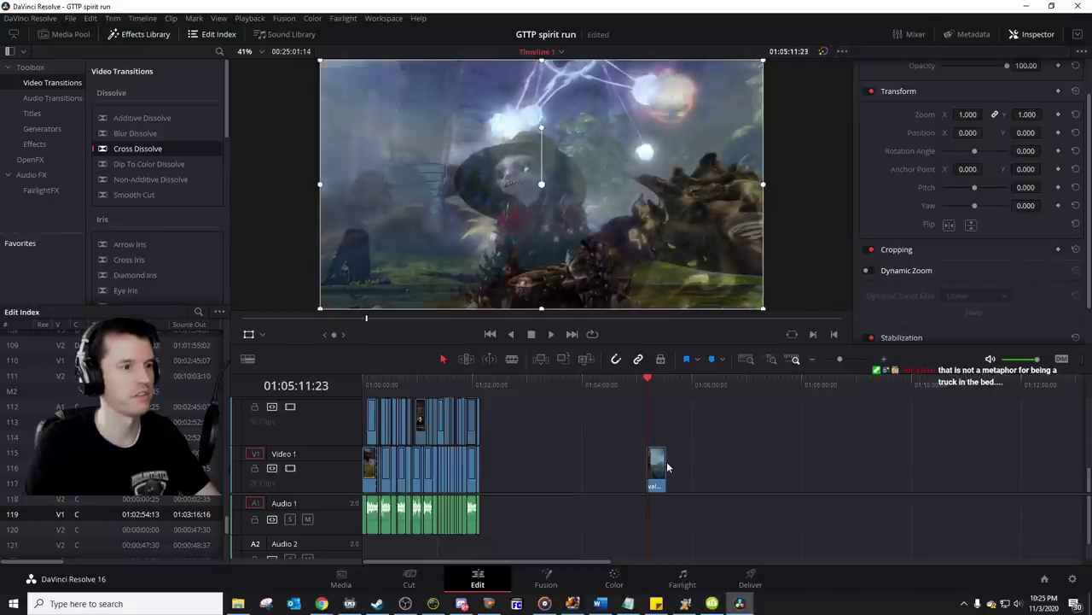
{"action": "key", "text": "Left"}
{"action": "key", "text": "Left"}
{"action": "key", "text": "Right"}
{"action": "key", "text": "Right"}
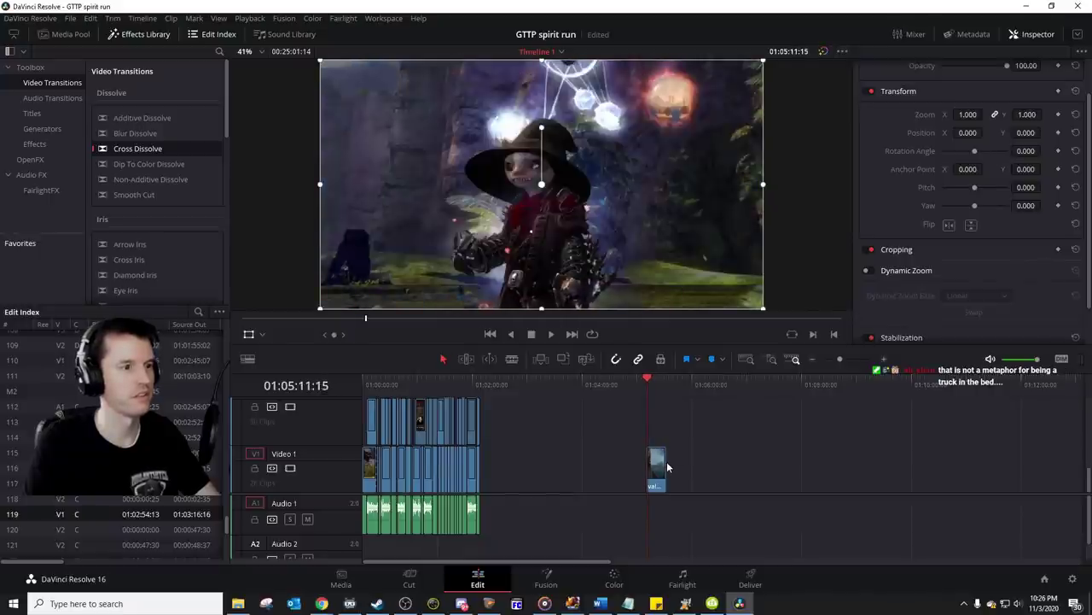
{"action": "key", "text": "Left"}
{"action": "left_click", "coordinate": [662, 461]}
{"action": "key", "text": "Delete"}
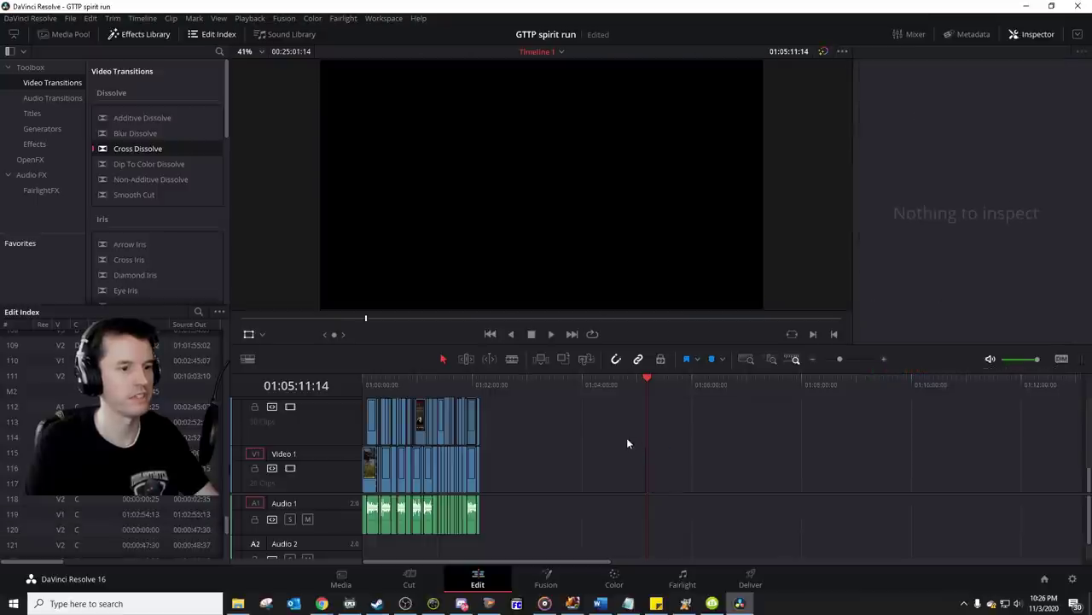
Step: Move the trimmed video description clip onto Video 3 above the last spirit run clip, from 01:02:08:01 to 01:02:09:01
{"action": "left_click", "coordinate": [505, 400]}
{"action": "left_click_drag", "start_coordinate": [839, 360], "coordinate": [853, 358]}
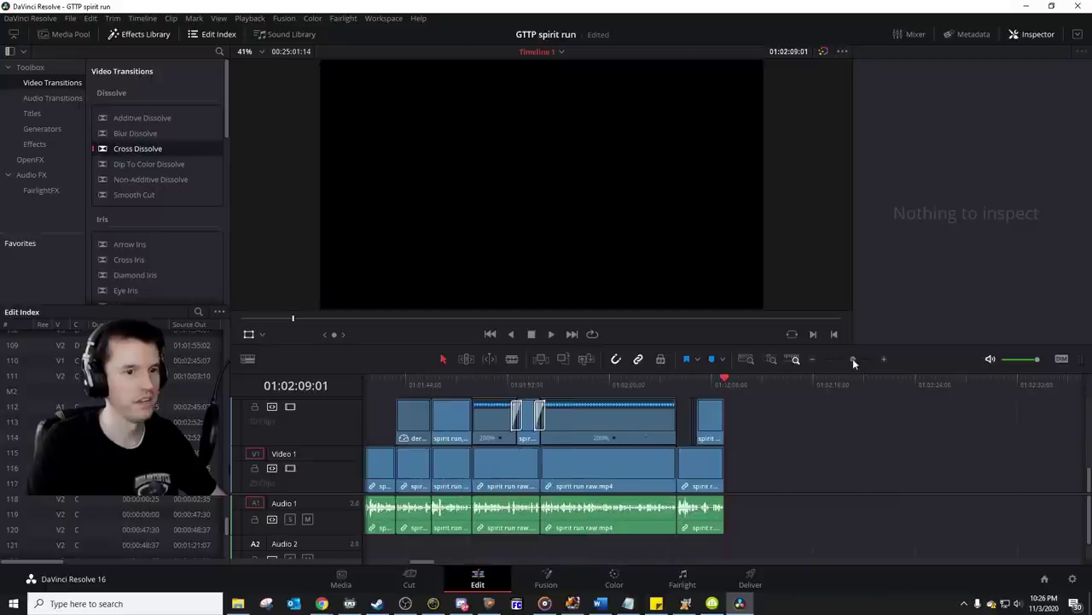
{"action": "left_click", "coordinate": [731, 465]}
{"action": "left_click_drag", "start_coordinate": [732, 465], "coordinate": [732, 439]}
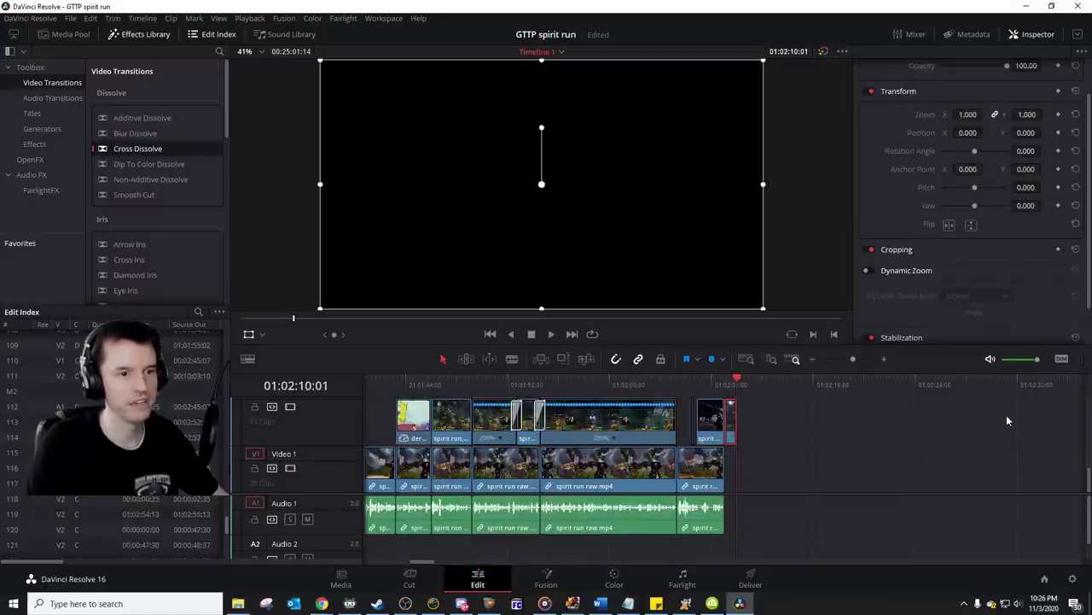
{"action": "scroll", "coordinate": [1024, 465], "scroll_direction": "up", "scroll_amount": 3}
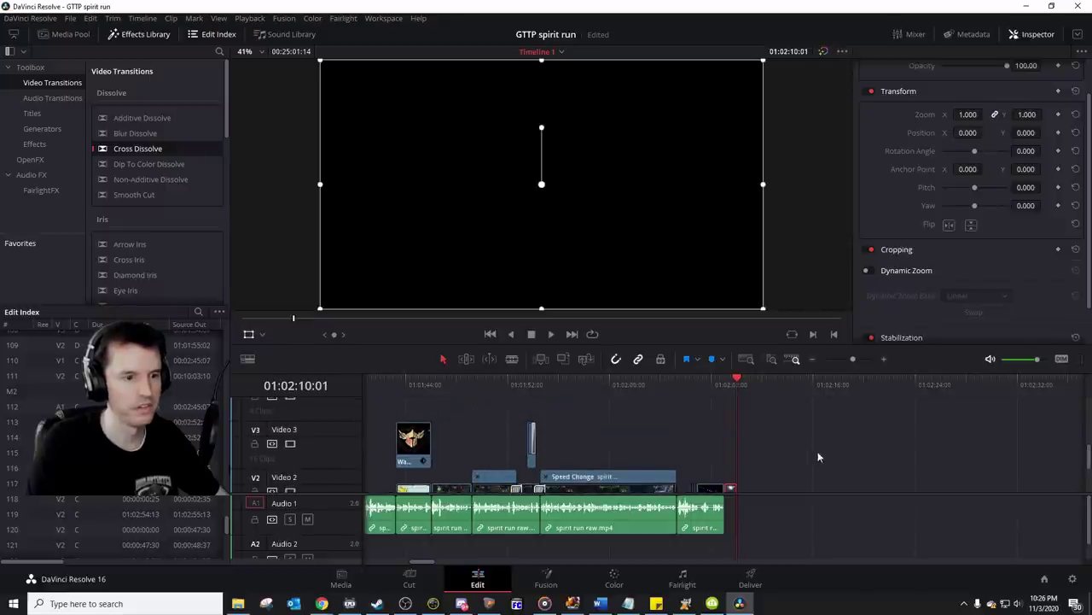
{"action": "scroll", "coordinate": [770, 406], "scroll_direction": "down", "scroll_amount": 3}
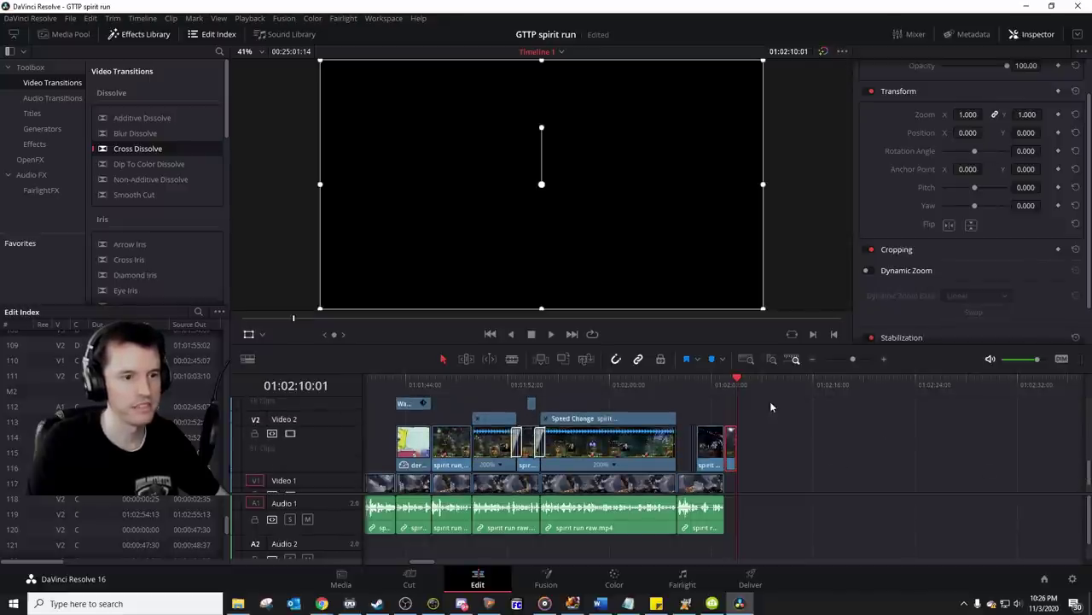
{"action": "left_click", "coordinate": [707, 388]}
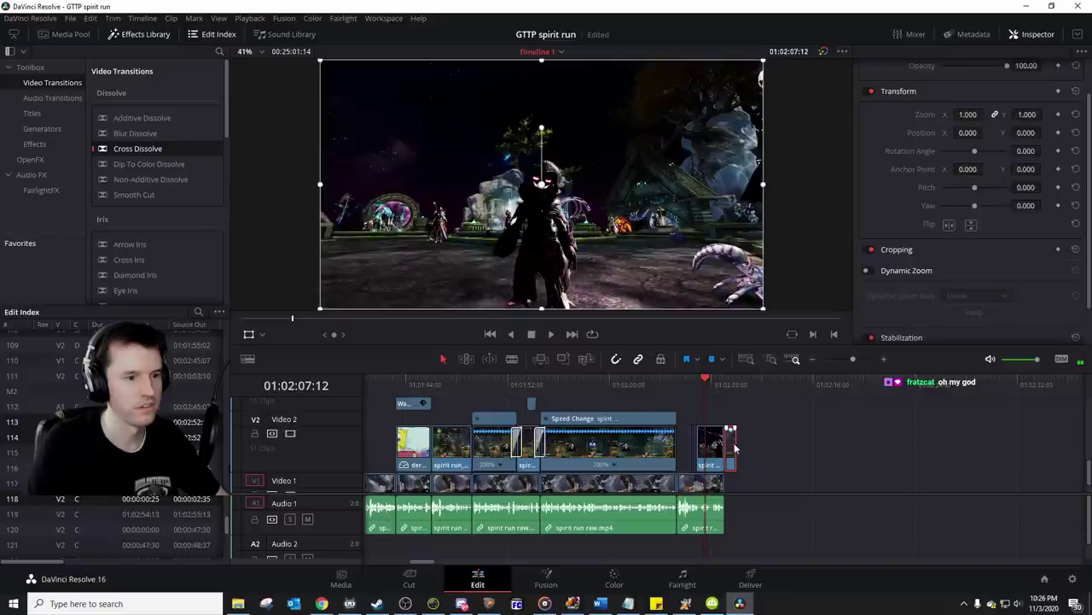
{"action": "left_click_drag", "start_coordinate": [734, 445], "coordinate": [719, 411]}
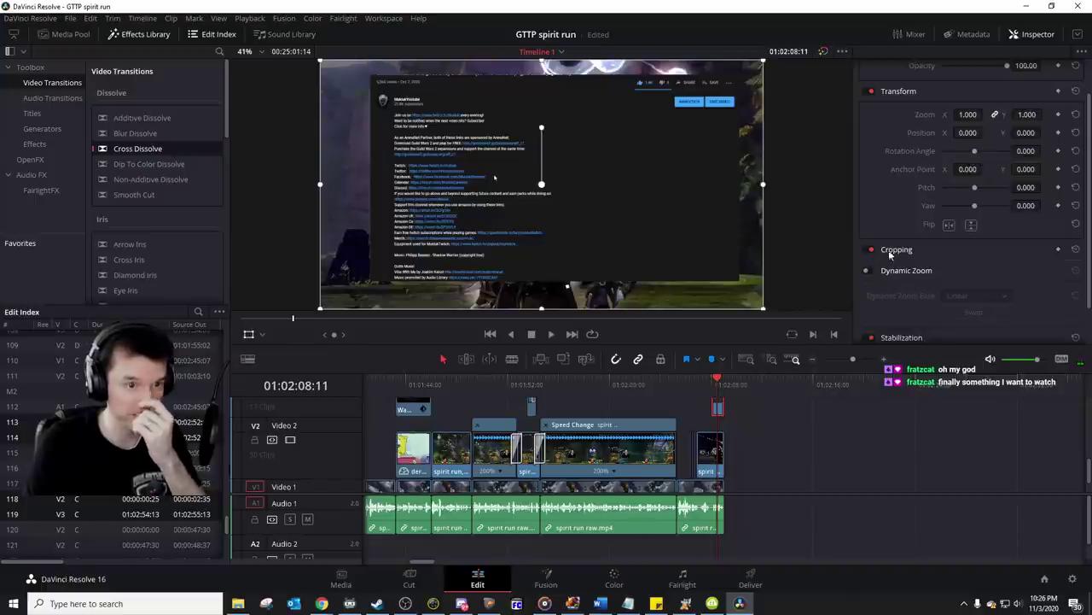
Step: Crop the description overlay to left 226, right 122, top 128 and bottom 130, and play the result back
{"action": "left_click", "coordinate": [892, 250]}
{"action": "left_click_drag", "start_coordinate": [1026, 273], "coordinate": [1028, 328]}
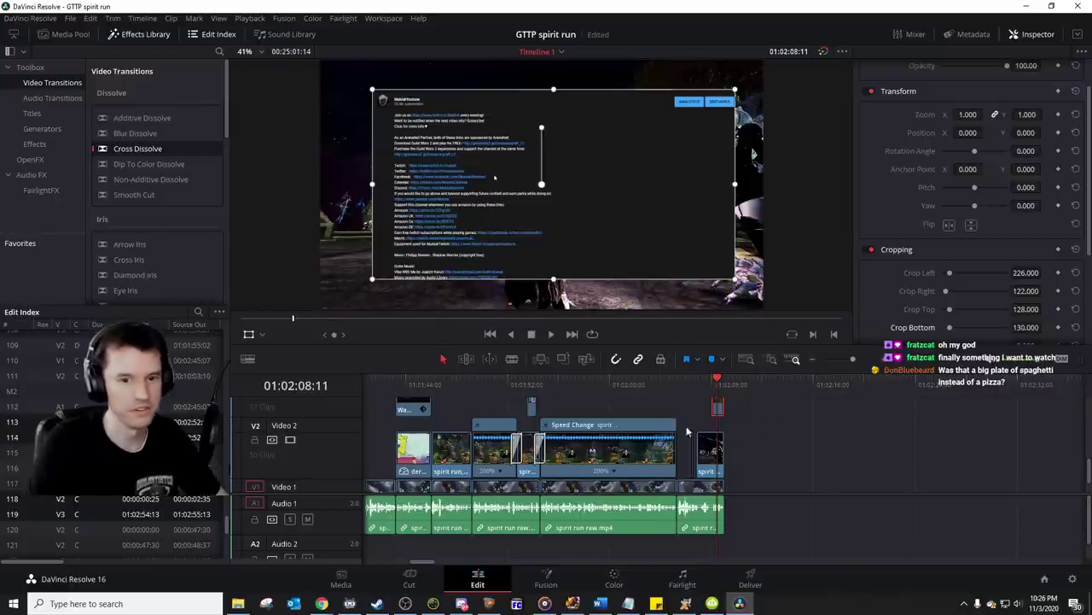
{"action": "left_click", "coordinate": [698, 385]}
{"action": "key", "text": "space"}
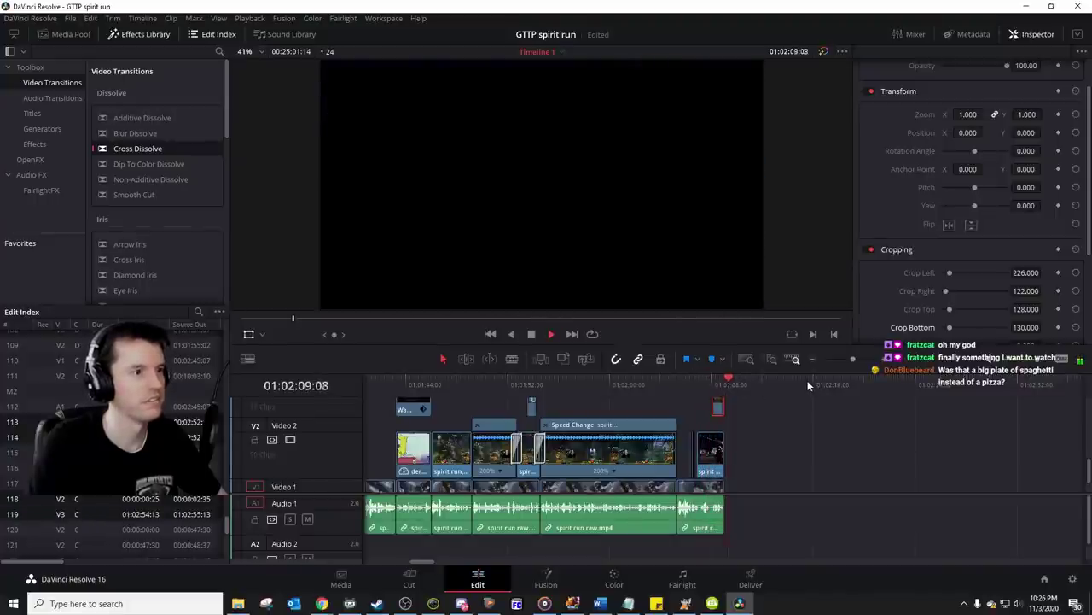
{"action": "left_click", "coordinate": [711, 384]}
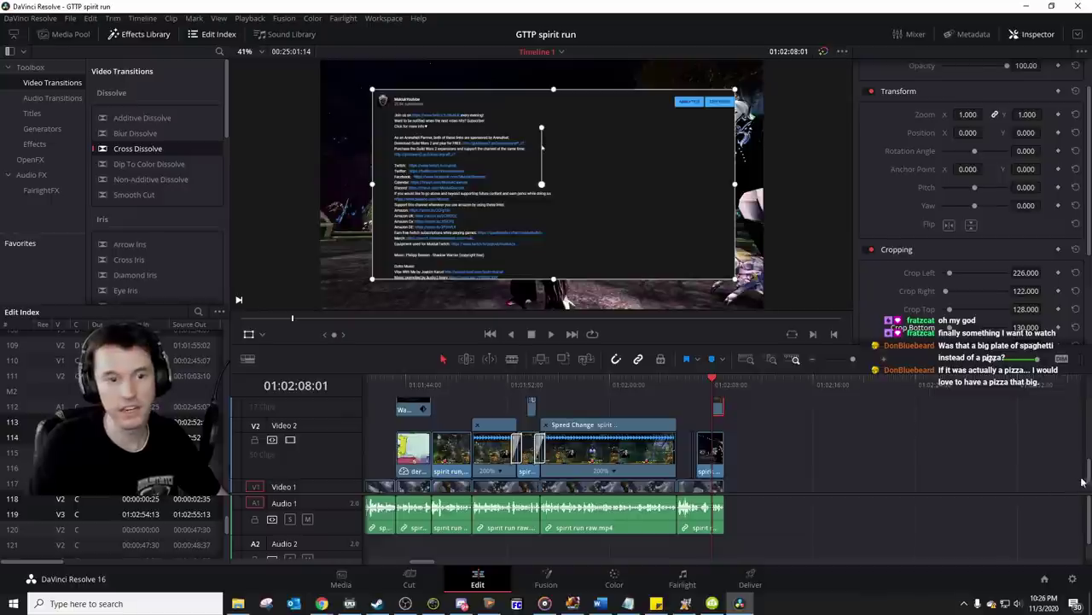
Step: Add the "Video ending + Music" file from the !commonly used folder to Video 1 directly after the last clip
{"action": "scroll", "coordinate": [1090, 481], "scroll_direction": "down", "scroll_amount": 2}
{"action": "key", "text": "super+e"}
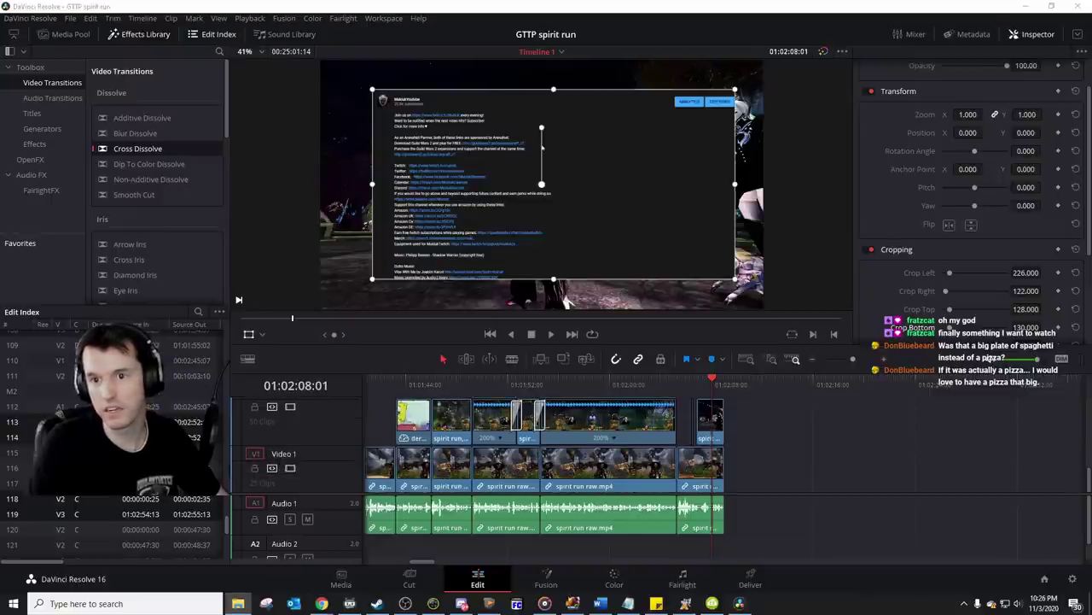
{"action": "left_click_drag", "start_coordinate": [790, 95], "coordinate": [688, 60]}
{"action": "scroll", "coordinate": [736, 286], "scroll_direction": "down", "scroll_amount": 10}
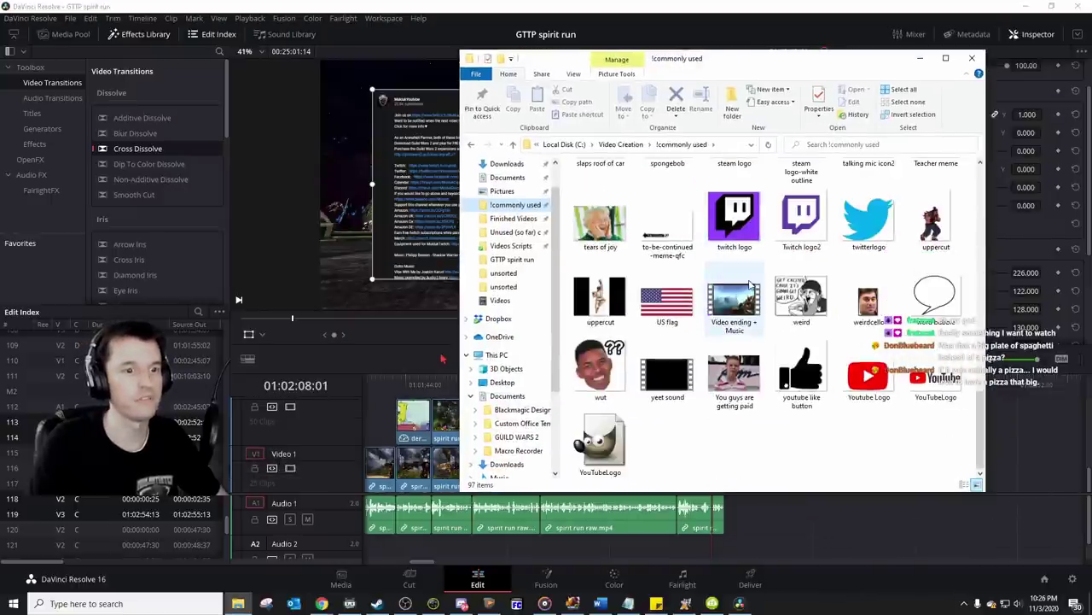
{"action": "scroll", "coordinate": [751, 285], "scroll_direction": "up", "scroll_amount": 3}
{"action": "scroll", "coordinate": [747, 294], "scroll_direction": "down", "scroll_amount": 3}
{"action": "left_click", "coordinate": [734, 303]}
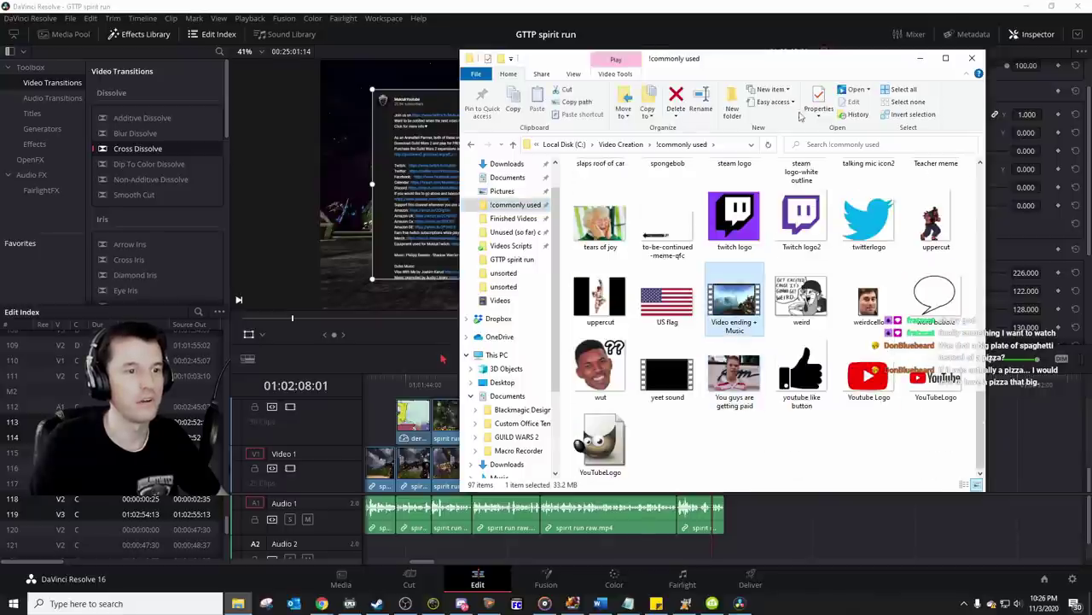
{"action": "left_click_drag", "start_coordinate": [782, 62], "coordinate": [373, 61]}
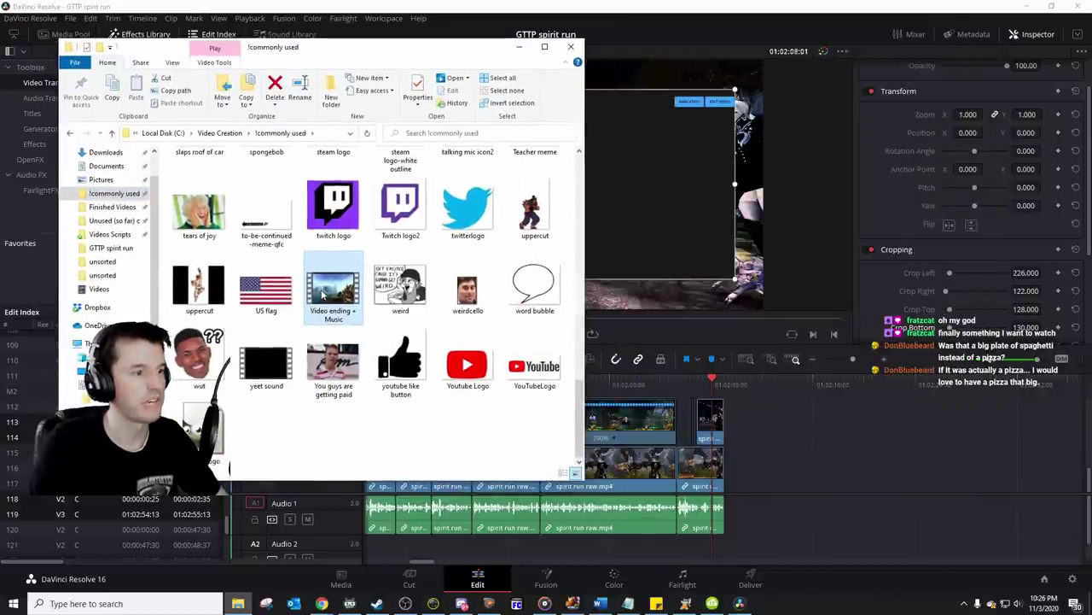
{"action": "left_click_drag", "start_coordinate": [322, 293], "coordinate": [768, 463]}
Step: Set the audio volume of the Video ending + Music.mov clip to 14.00 and check the level in playback
{"action": "left_click", "coordinate": [760, 384]}
{"action": "left_click", "coordinate": [722, 387]}
{"action": "key", "text": "space"}
{"action": "scroll", "coordinate": [800, 422], "scroll_direction": "right", "scroll_amount": 3}
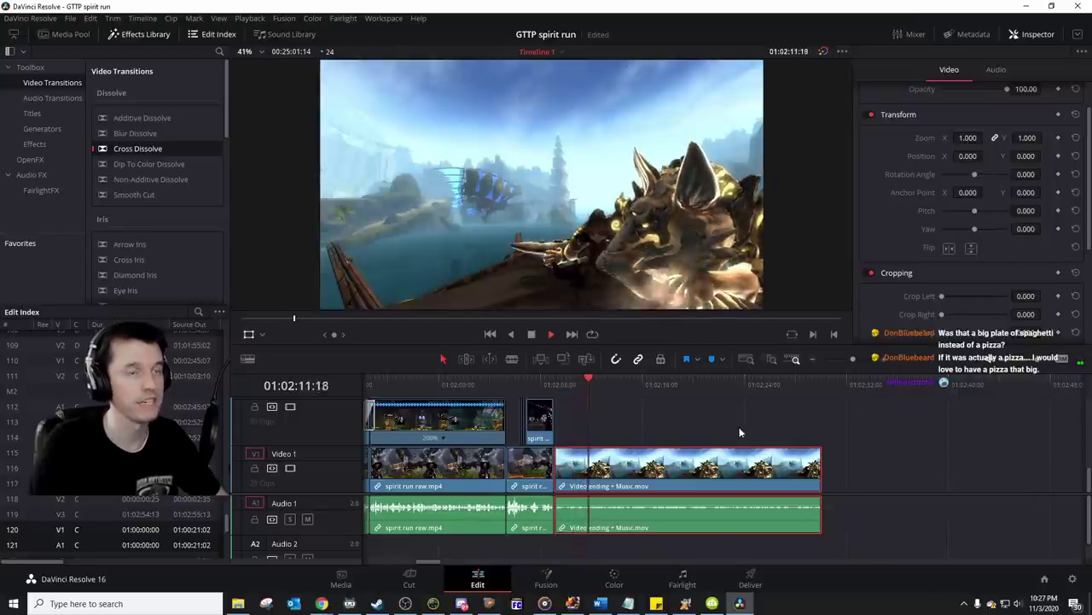
{"action": "key", "text": "space"}
{"action": "scroll", "coordinate": [948, 223], "scroll_direction": "down", "scroll_amount": 3}
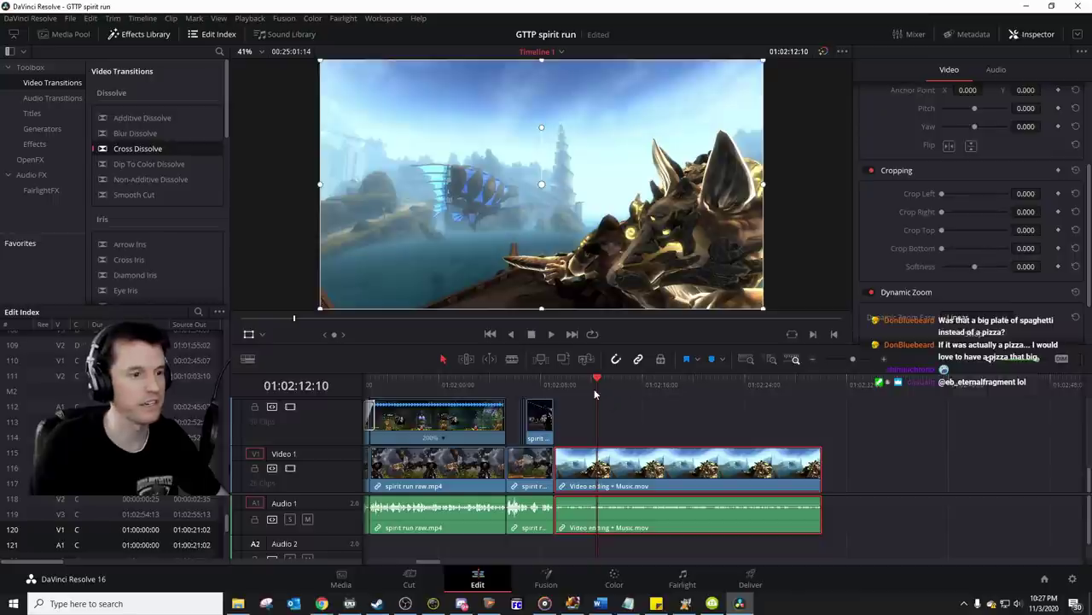
{"action": "key", "text": "space"}
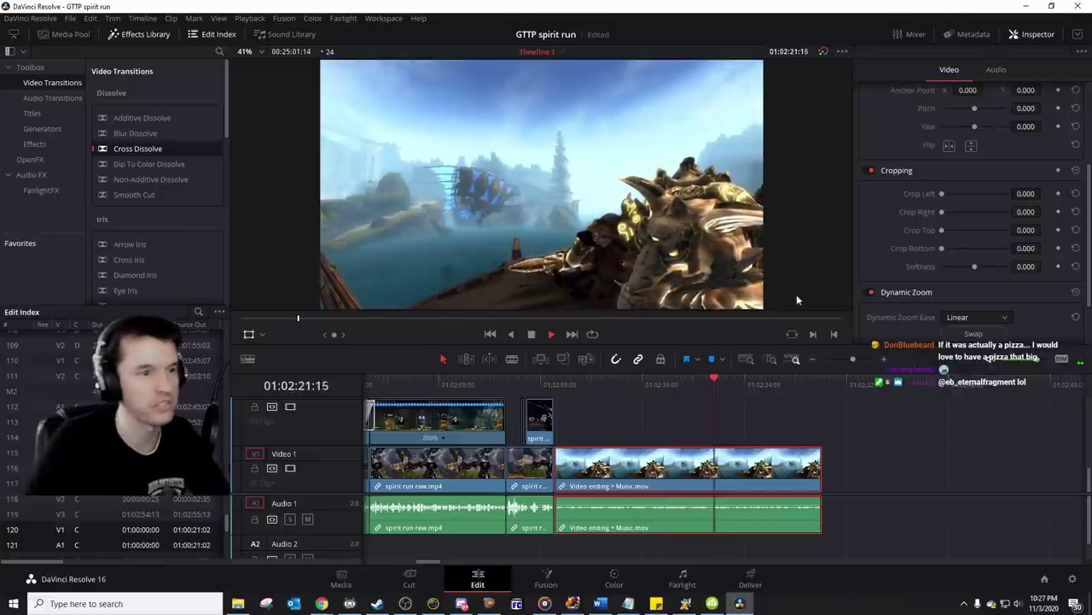
{"action": "left_click", "coordinate": [634, 519]}
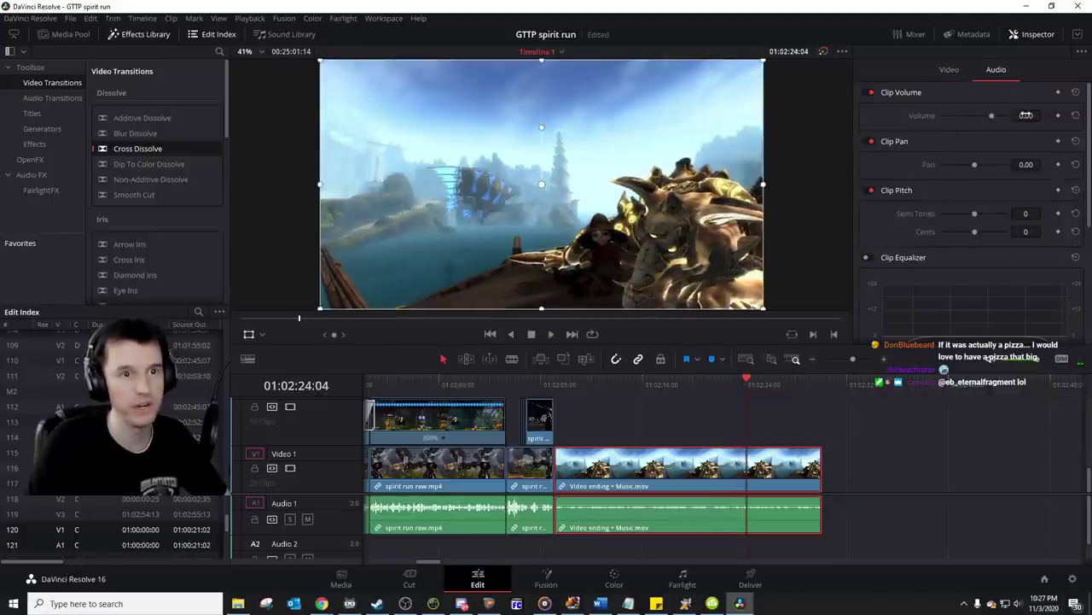
{"action": "left_click_drag", "start_coordinate": [1045, 115], "coordinate": [1051, 115]}
{"action": "key", "text": "space"}
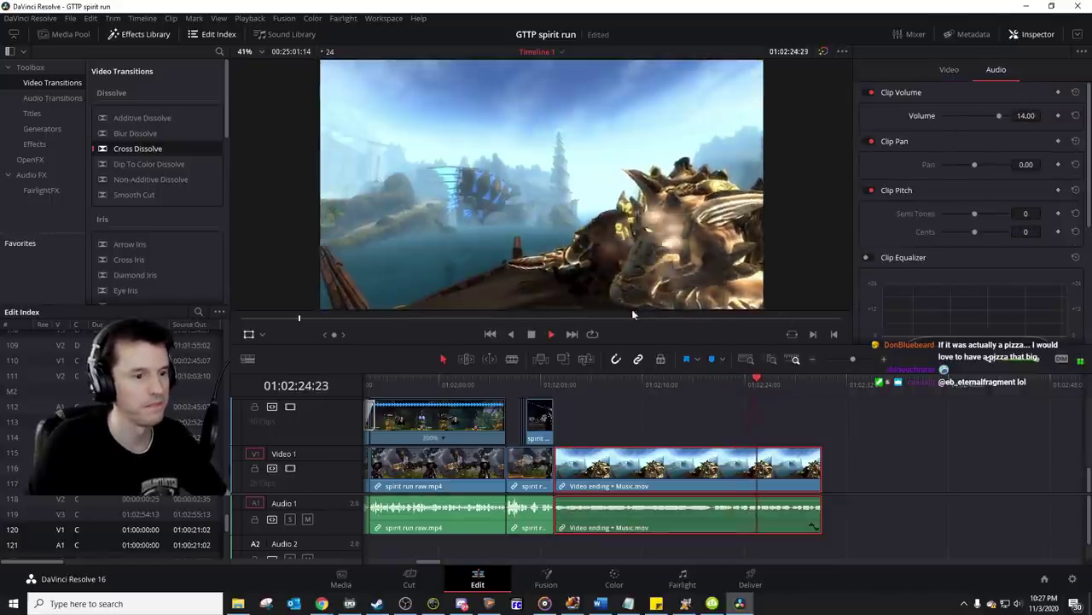
{"action": "left_click", "coordinate": [533, 381]}
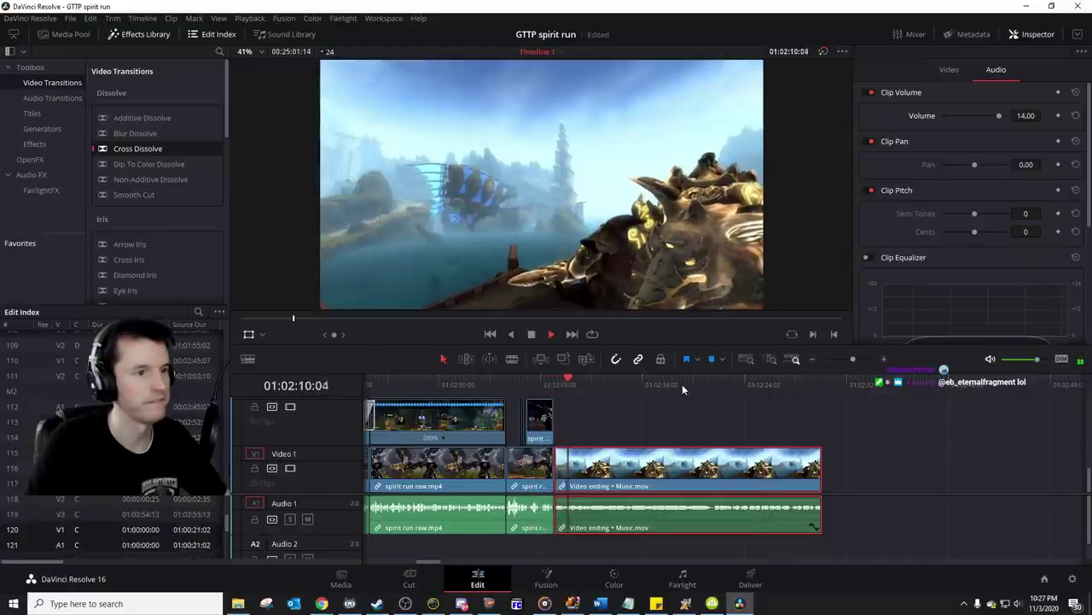
{"action": "key", "text": "space"}
Step: Try a Cross Fade 0 dB transition at the start of the ending clip's audio and play it back
{"action": "left_click", "coordinate": [52, 97]}
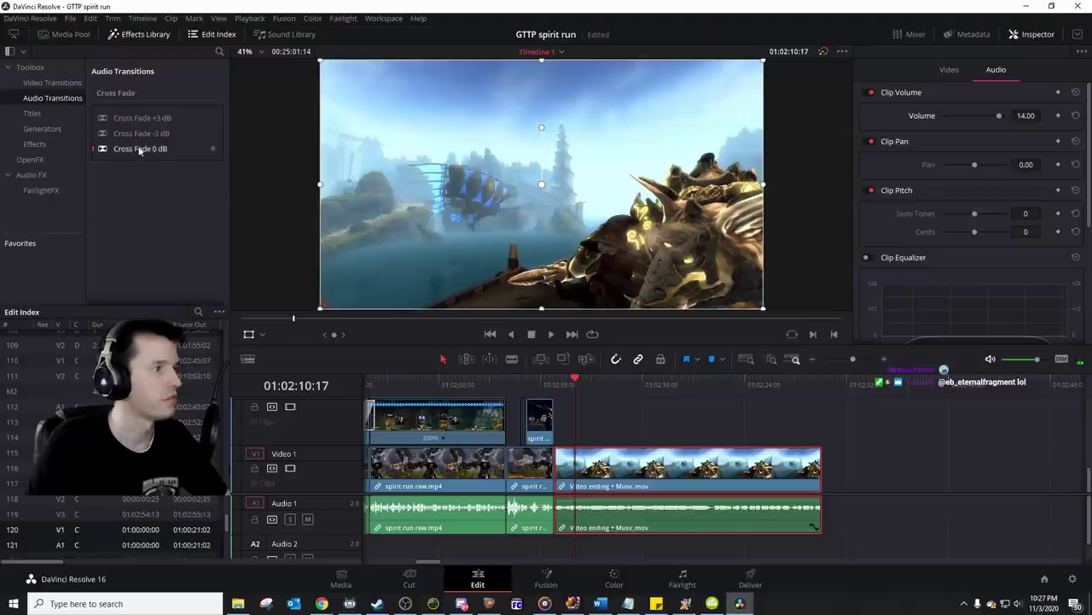
{"action": "left_click_drag", "start_coordinate": [503, 389], "coordinate": [560, 507]}
{"action": "left_click", "coordinate": [553, 391]}
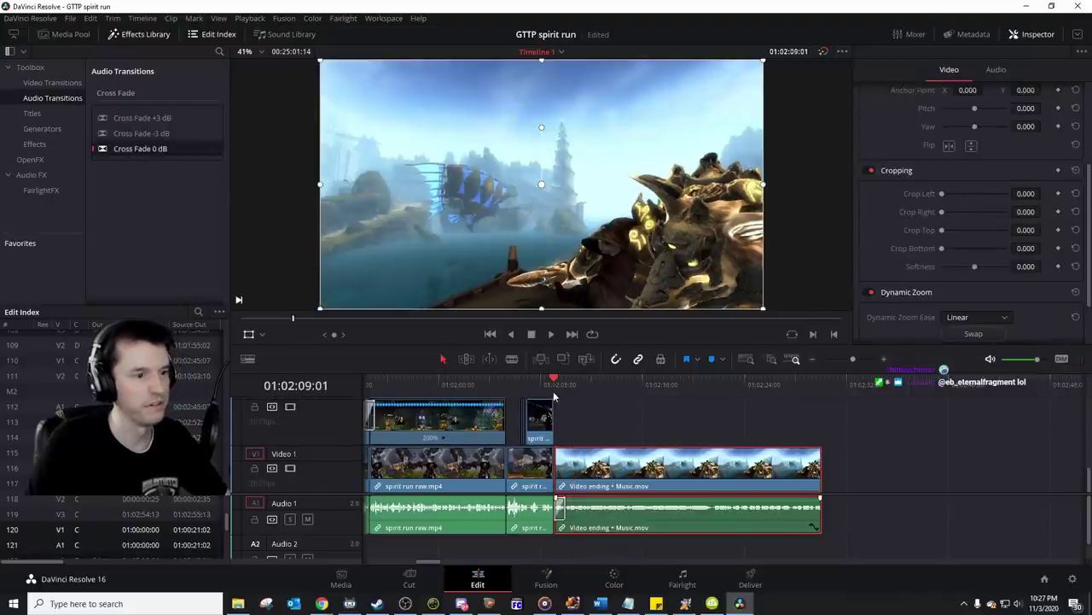
{"action": "key", "text": "space"}
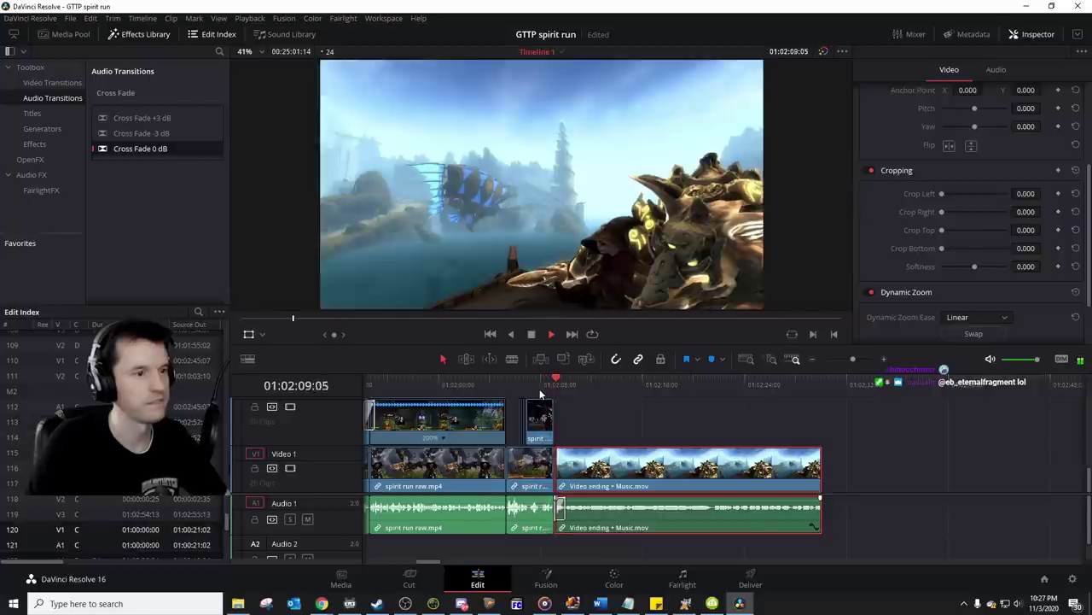
{"action": "key", "text": "space"}
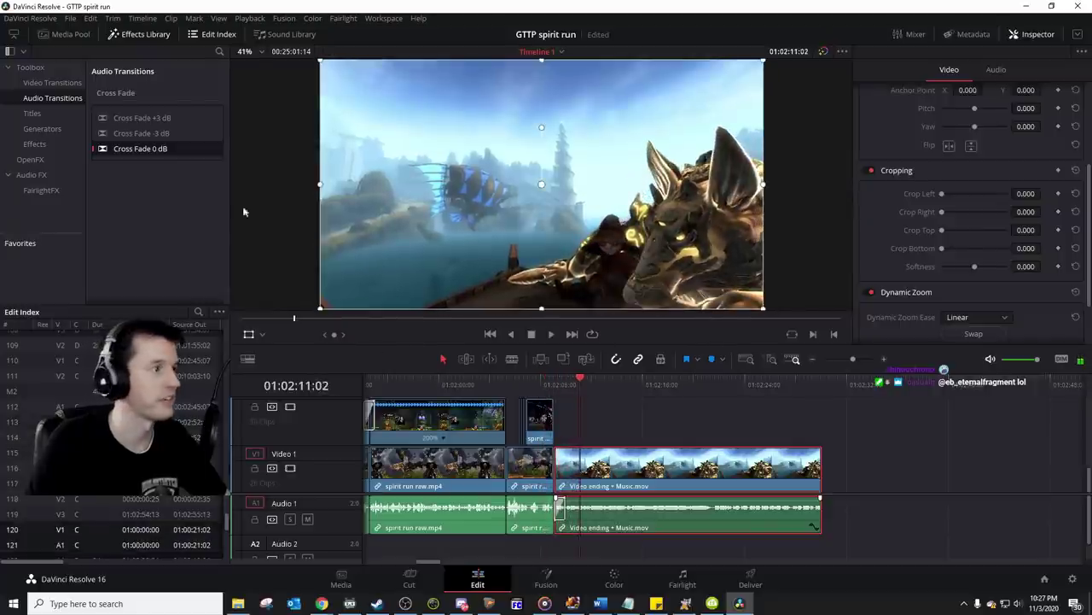
{"action": "left_click_drag", "start_coordinate": [690, 389], "coordinate": [693, 391]}
{"action": "mouse_move", "coordinate": [755, 513]}
{"action": "left_mouse_down"}
{"action": "mouse_move", "coordinate": [802, 524]}
{"action": "mouse_move", "coordinate": [785, 509]}
{"action": "mouse_move", "coordinate": [749, 511]}
{"action": "left_mouse_up"}
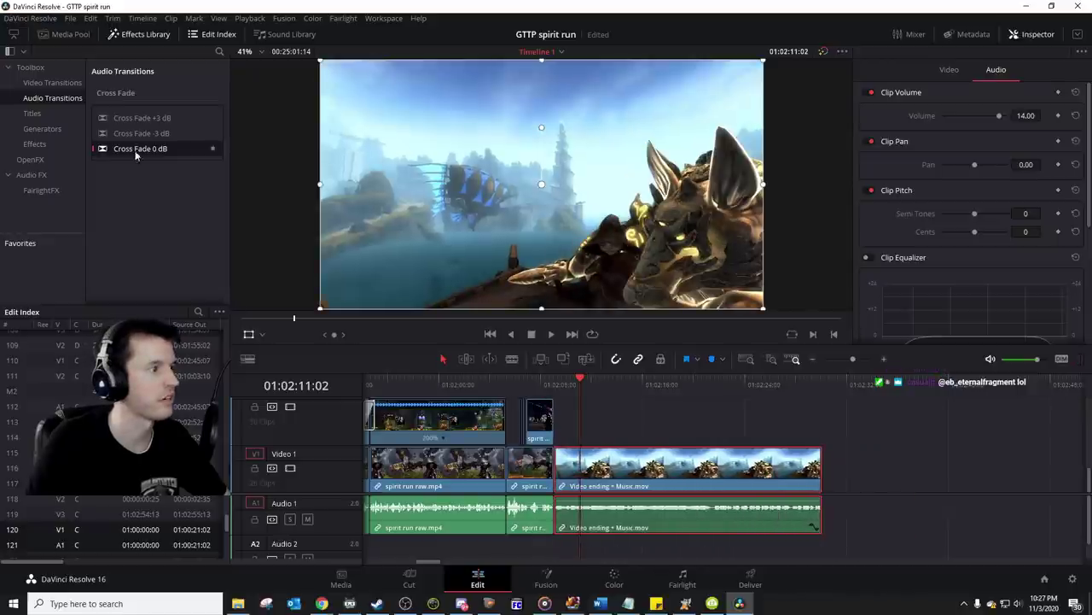
Step: Add a Cross Fade 0 dB to the end of the ending clip's audio and a Cross Dissolve to both ends of its video
{"action": "left_click_drag", "start_coordinate": [436, 236], "coordinate": [815, 510]}
{"action": "left_click", "coordinate": [76, 83]}
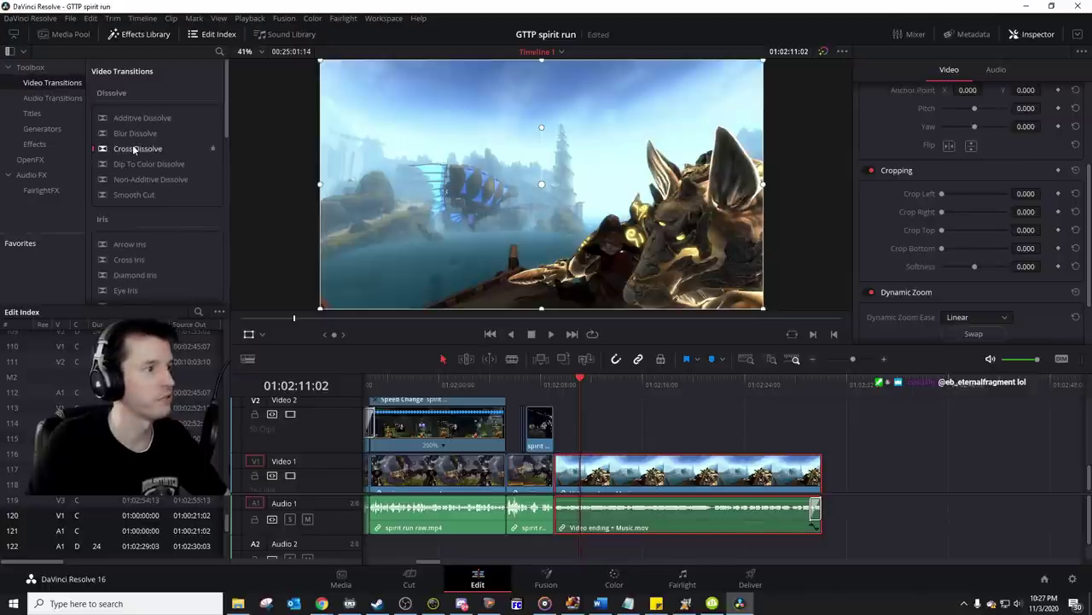
{"action": "left_click_drag", "start_coordinate": [134, 151], "coordinate": [570, 475]}
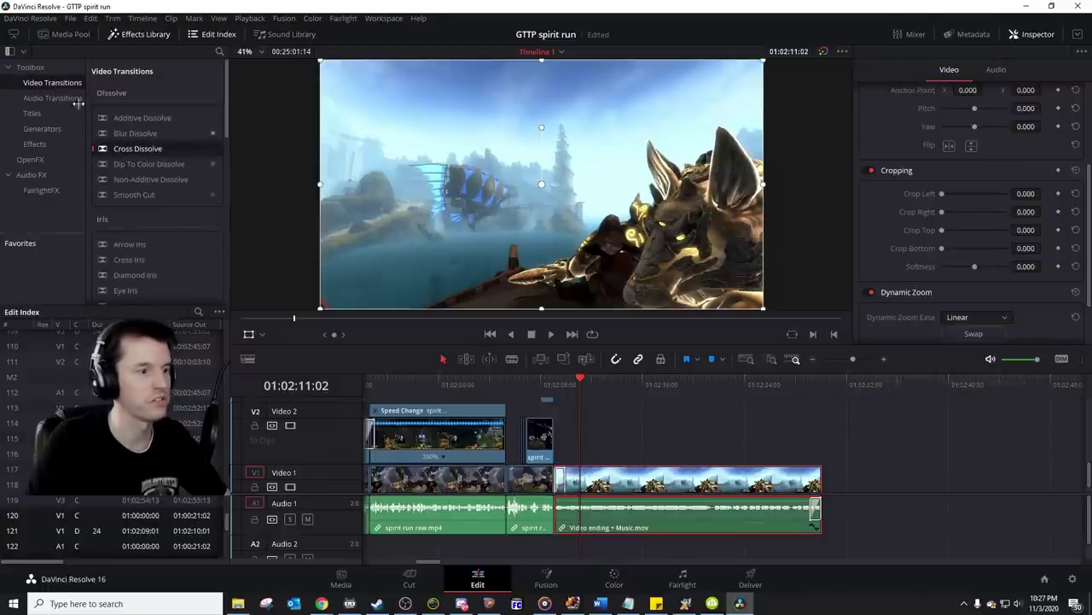
{"action": "left_click_drag", "start_coordinate": [134, 150], "coordinate": [858, 435]}
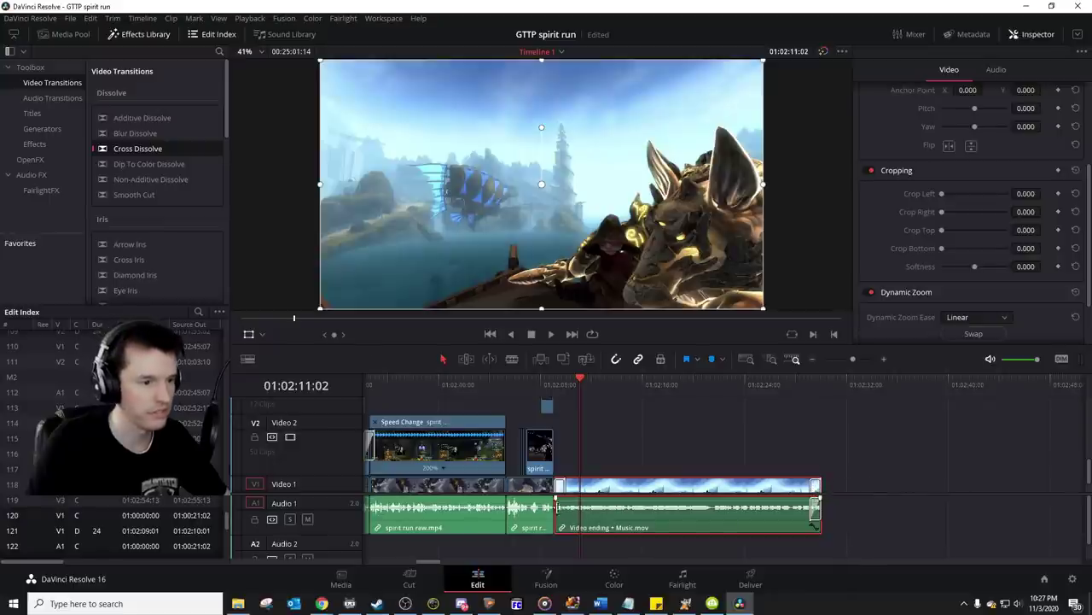
Step: Add a Cross Fade 0 dB to the start of the ending clip's audio and play back both ends of the outro
{"action": "left_click", "coordinate": [48, 97]}
{"action": "left_click_drag", "start_coordinate": [120, 151], "coordinate": [557, 516]}
{"action": "left_click", "coordinate": [529, 391]}
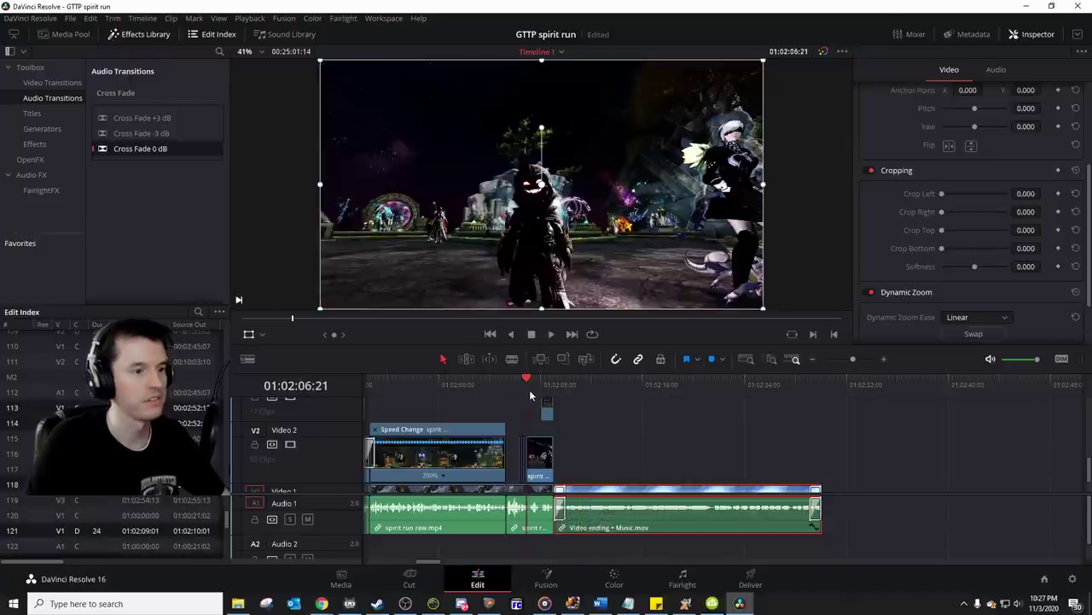
{"action": "left_click", "coordinate": [499, 385]}
{"action": "key", "text": "space"}
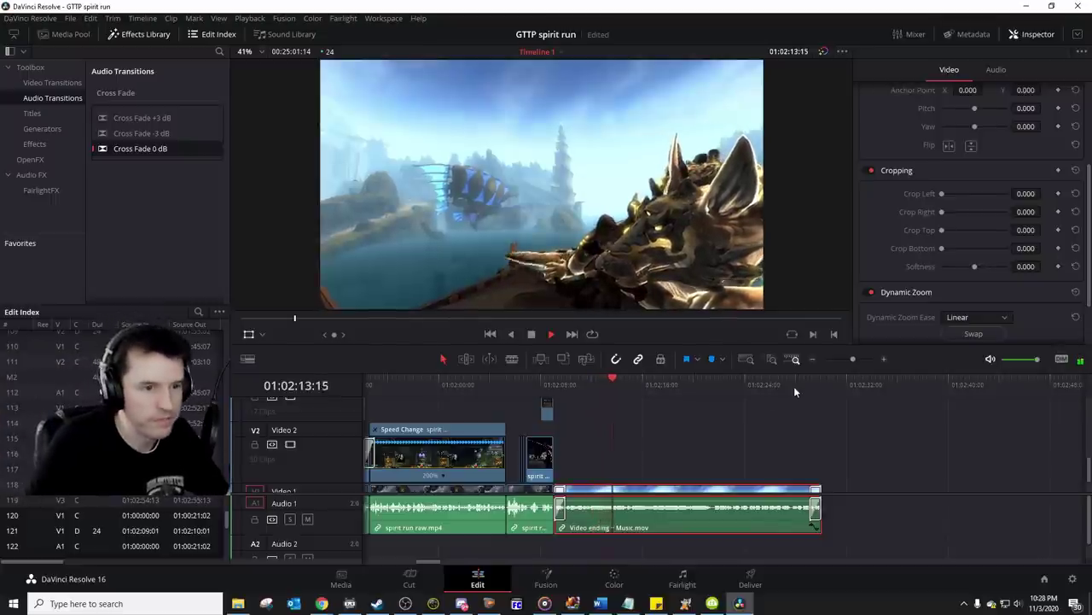
{"action": "left_click", "coordinate": [794, 384]}
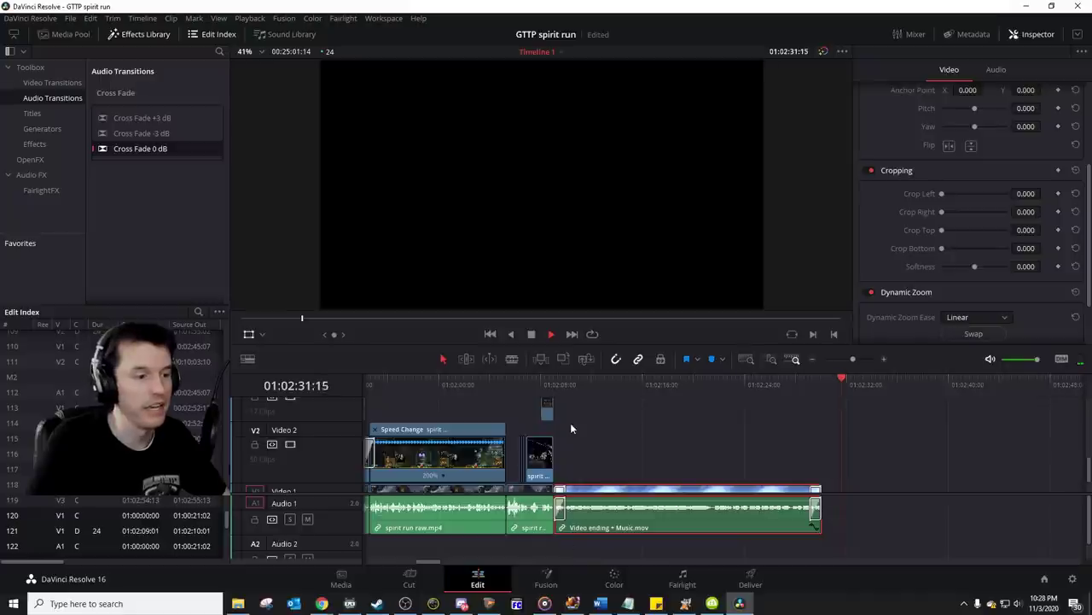
{"action": "left_click", "coordinate": [549, 383]}
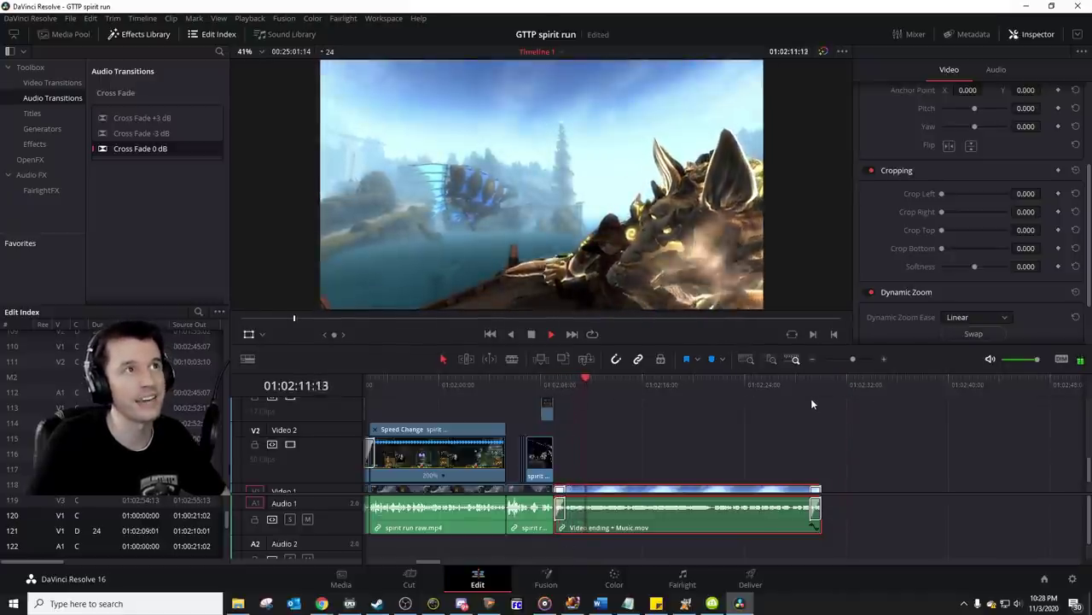
Step: Add a Cross Dissolve to the start of the first Video 1 clip at the timeline's beginning and play it back
{"action": "key", "text": "space"}
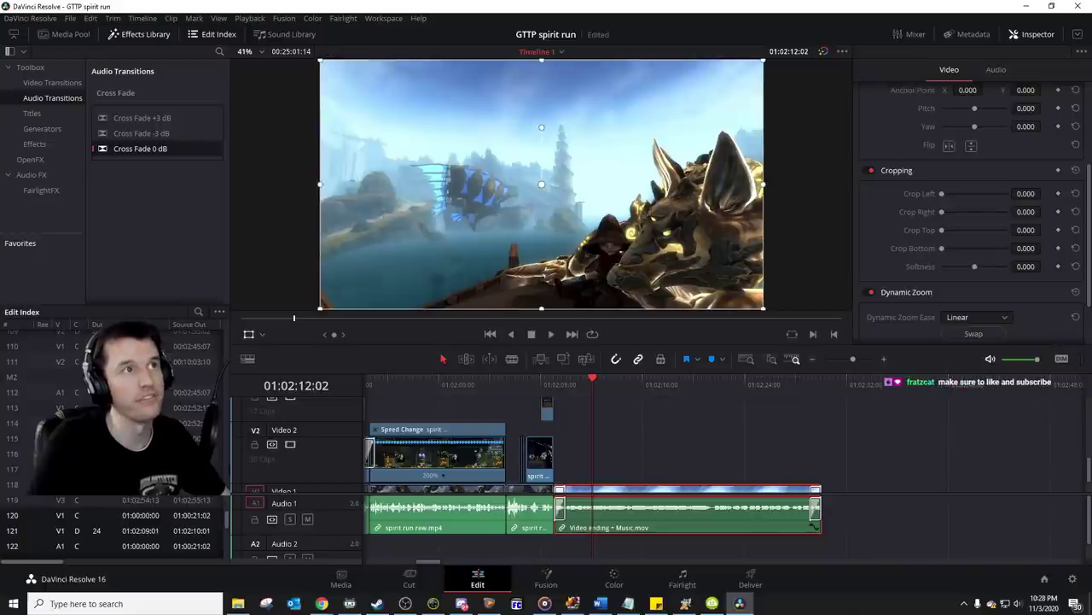
{"action": "left_click", "coordinate": [820, 384]}
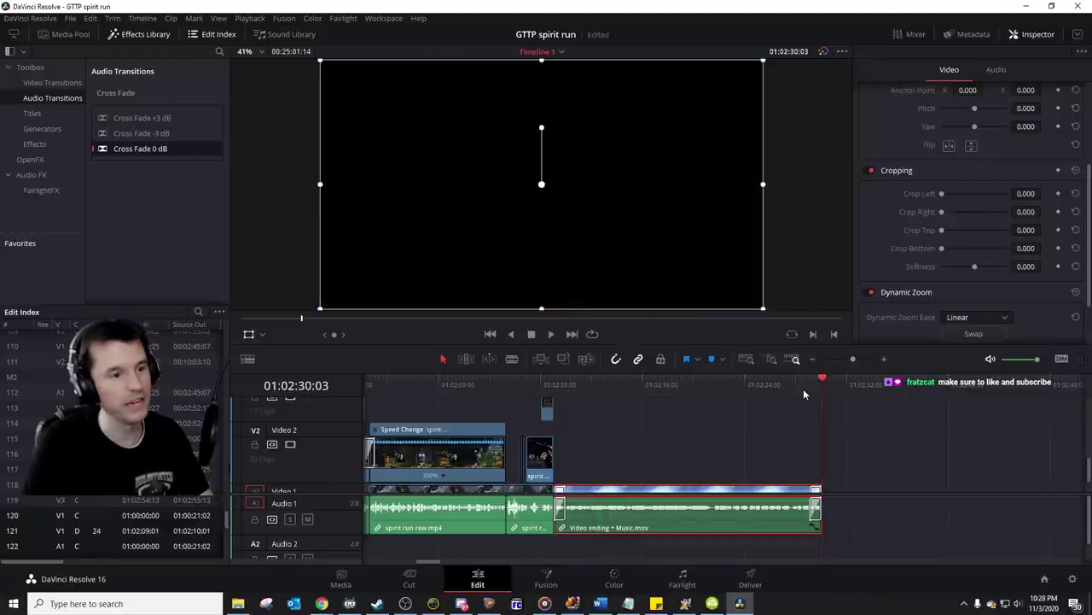
{"action": "key", "text": "Home"}
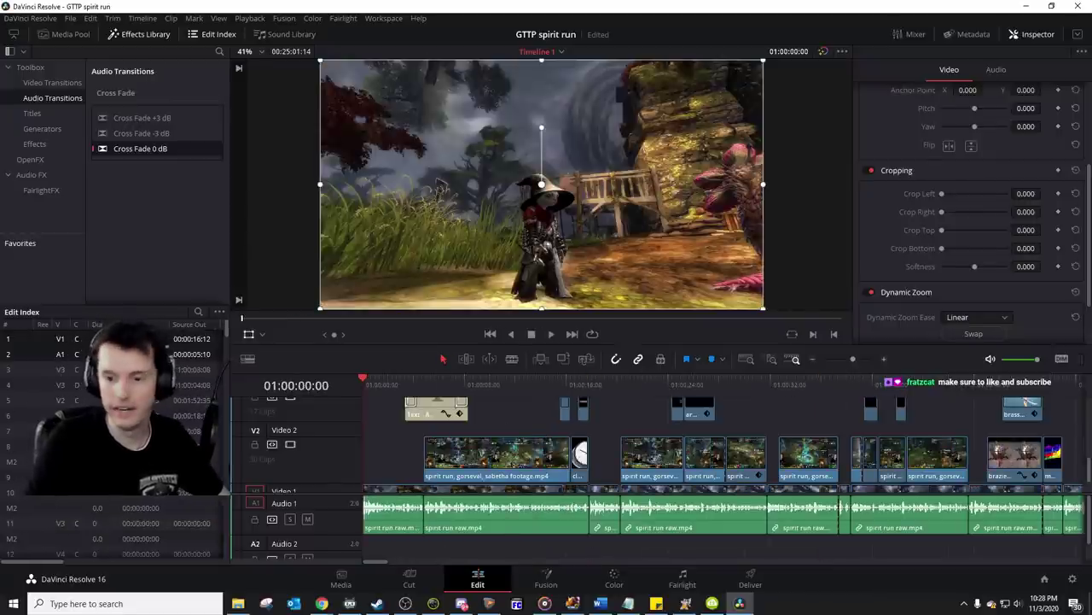
{"action": "scroll", "coordinate": [1089, 495], "scroll_direction": "down", "scroll_amount": 1}
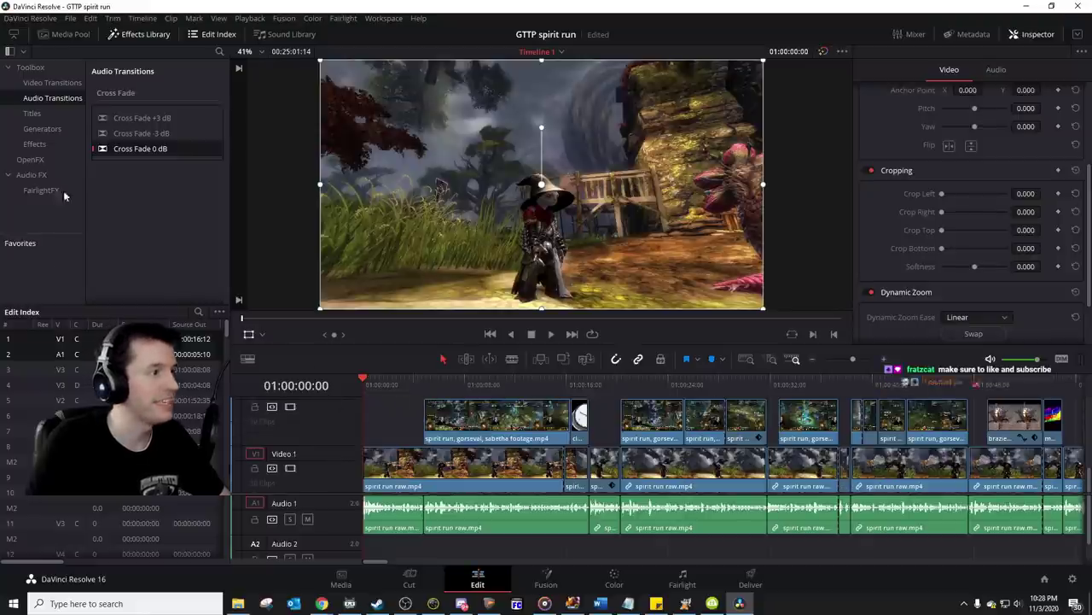
{"action": "left_click", "coordinate": [74, 84]}
{"action": "left_click_drag", "start_coordinate": [149, 149], "coordinate": [376, 468]}
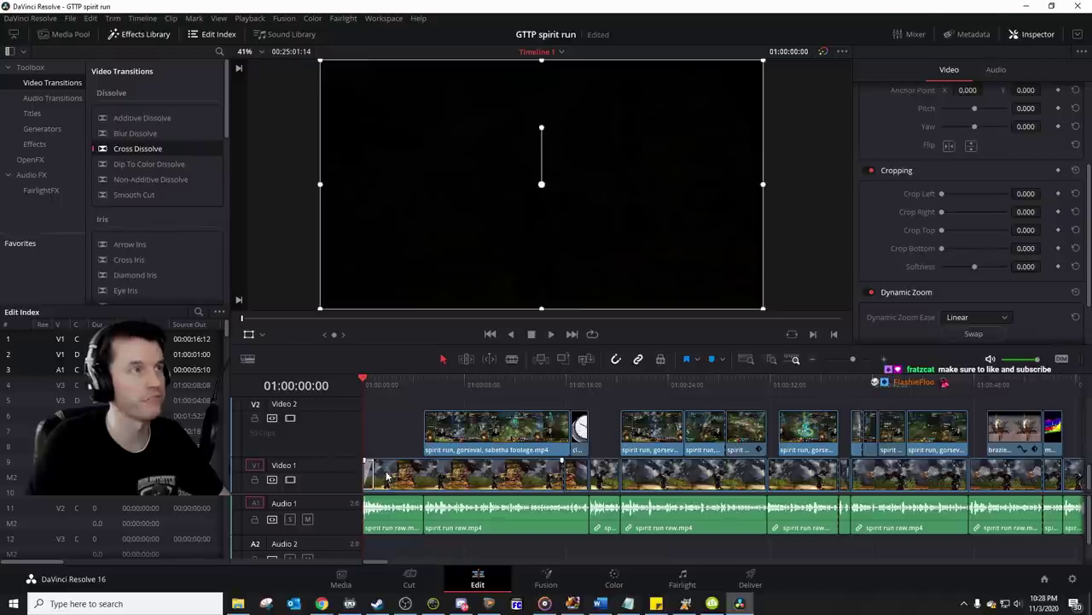
{"action": "key", "text": "space"}
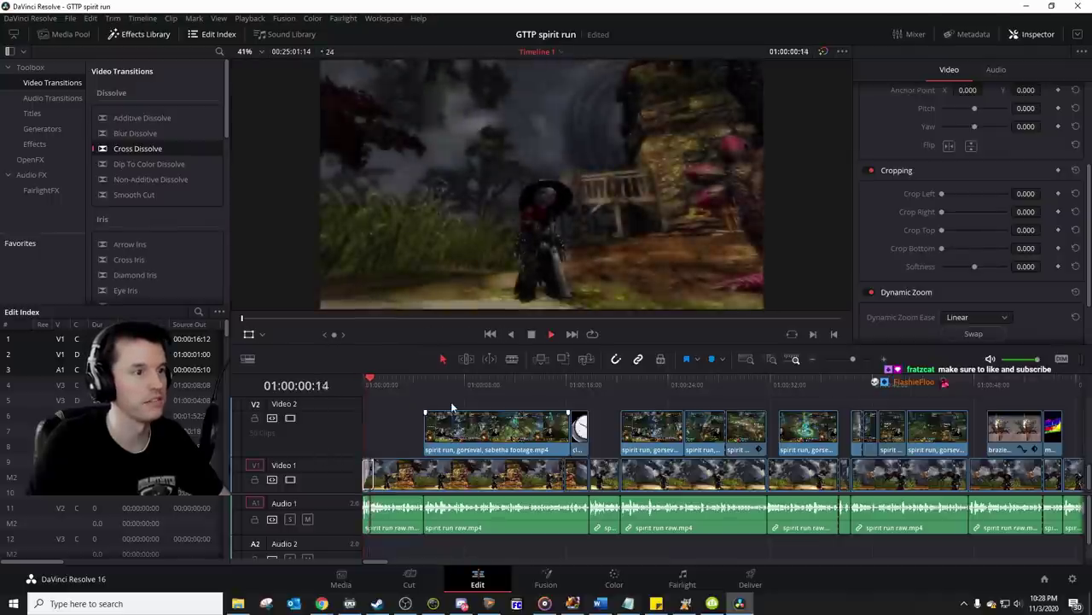
{"action": "key", "text": "space"}
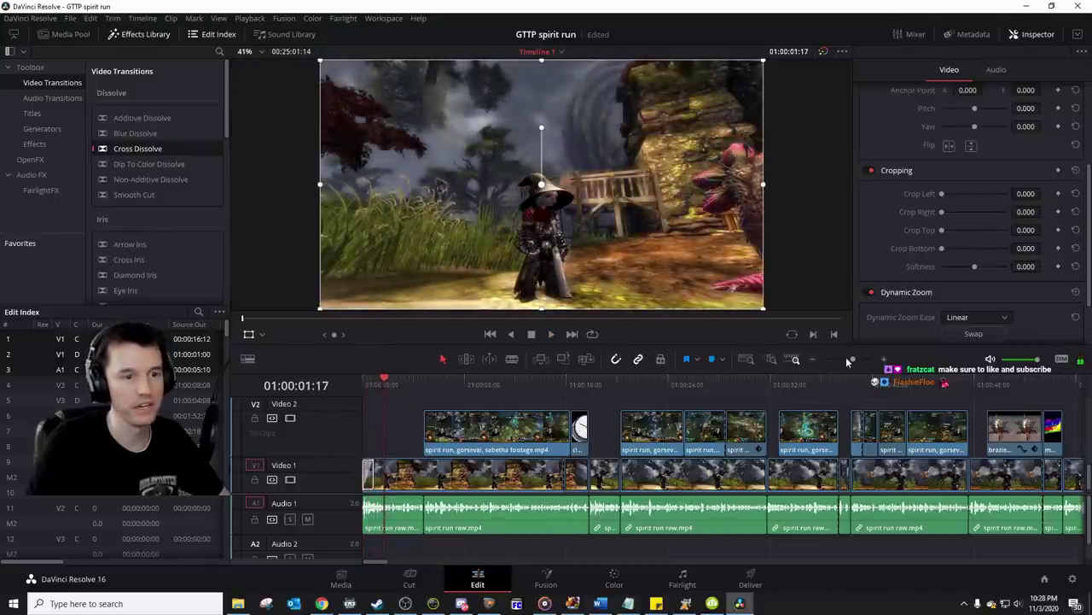
Step: Find a spot about one second into the intro and place a copy of the AKA Spirit Woods title there on Video 2
{"action": "key", "text": "space"}
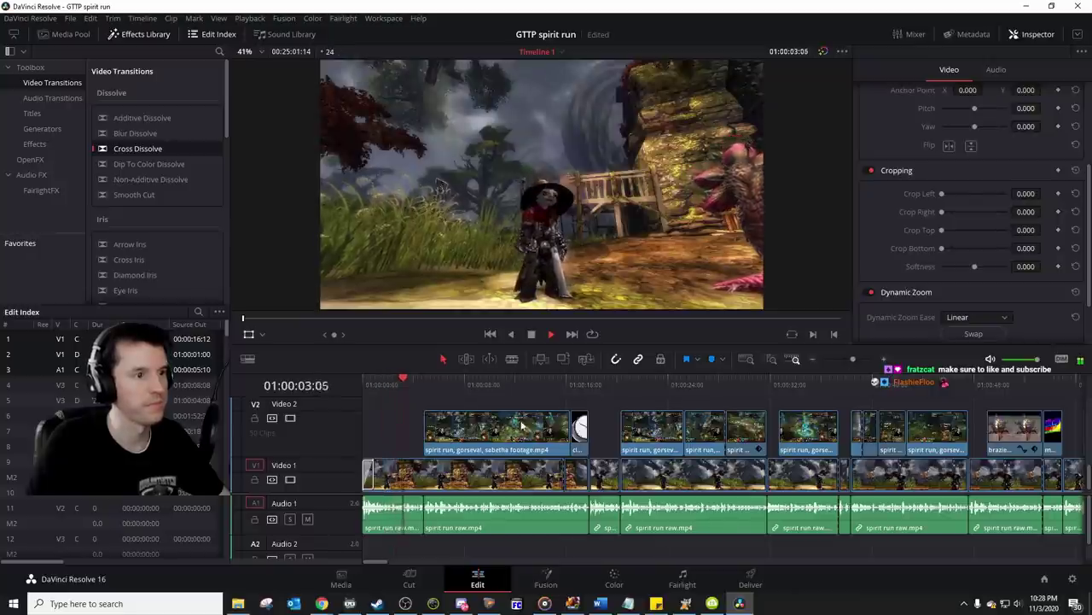
{"action": "key", "text": "space"}
{"action": "left_click", "coordinate": [377, 385]}
{"action": "key", "text": "space"}
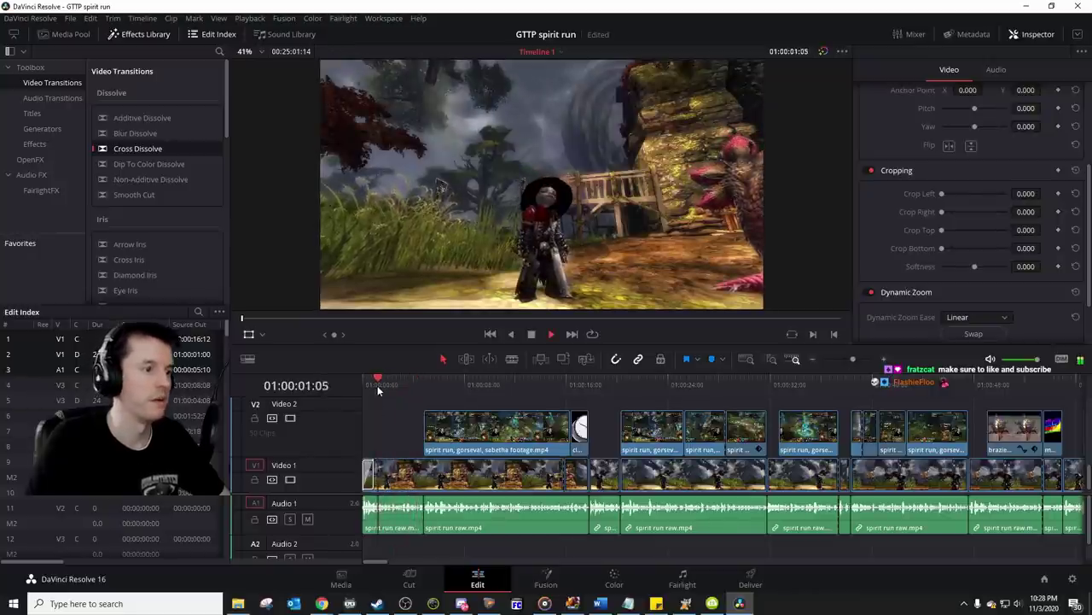
{"action": "key", "text": "space"}
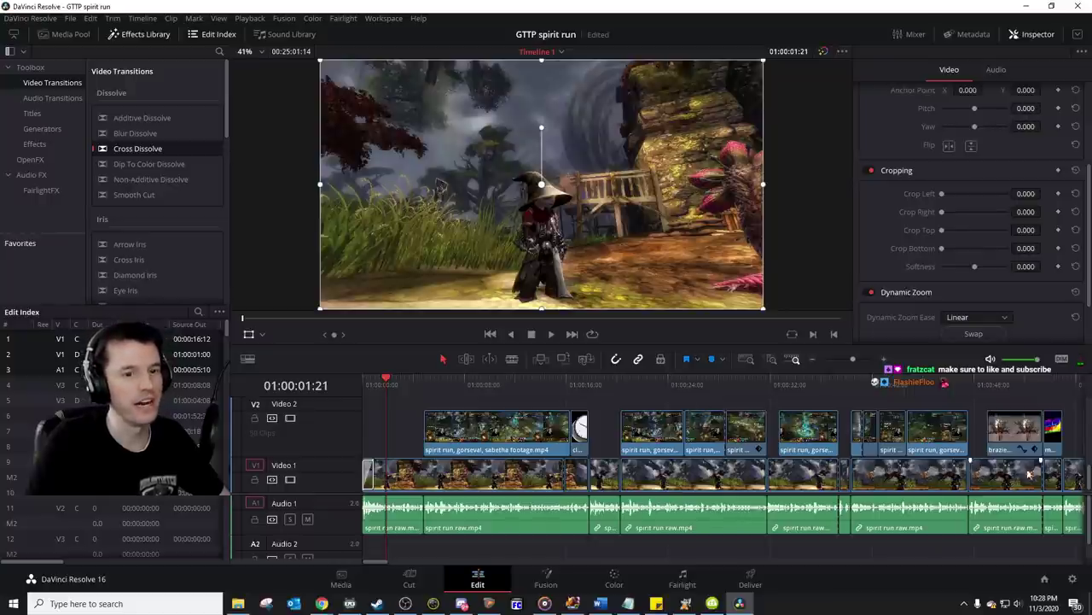
{"action": "left_click_drag", "start_coordinate": [1086, 492], "coordinate": [1089, 476]}
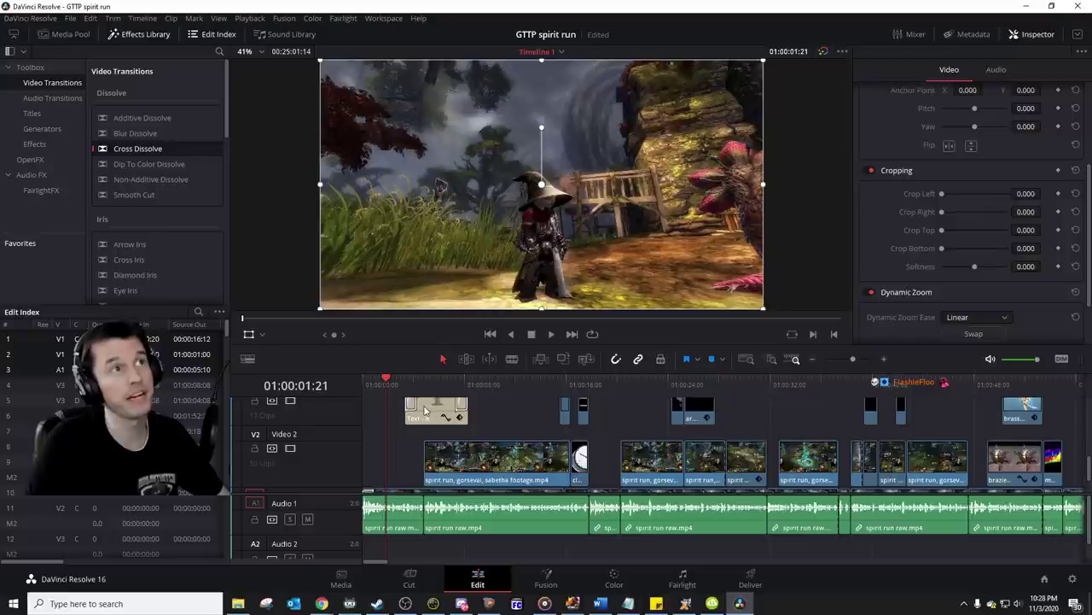
{"action": "left_click_drag", "start_coordinate": [429, 418], "coordinate": [397, 481]}
{"action": "key", "text": "space"}
{"action": "key", "text": "space"}
Step: Replace the copied title's text with "Perfect Pirates of the Caribbean Joke" and "But I'm scared of Disney" on two lines, then preview it
{"action": "left_click", "coordinate": [994, 121]}
{"action": "key", "text": "ctrl+a"}
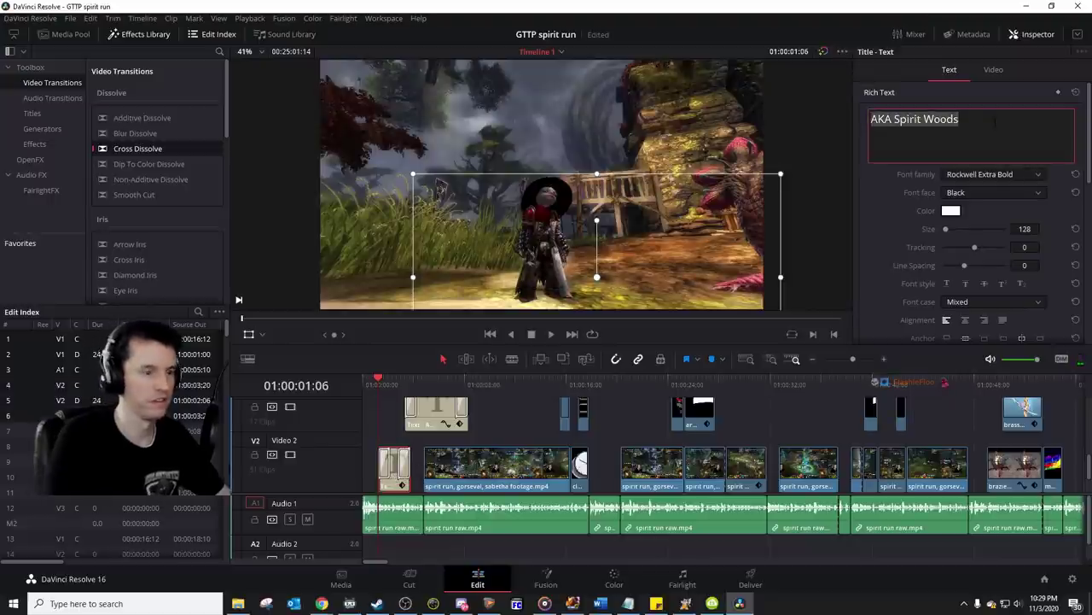
{"action": "type", "text": "Perfect"}
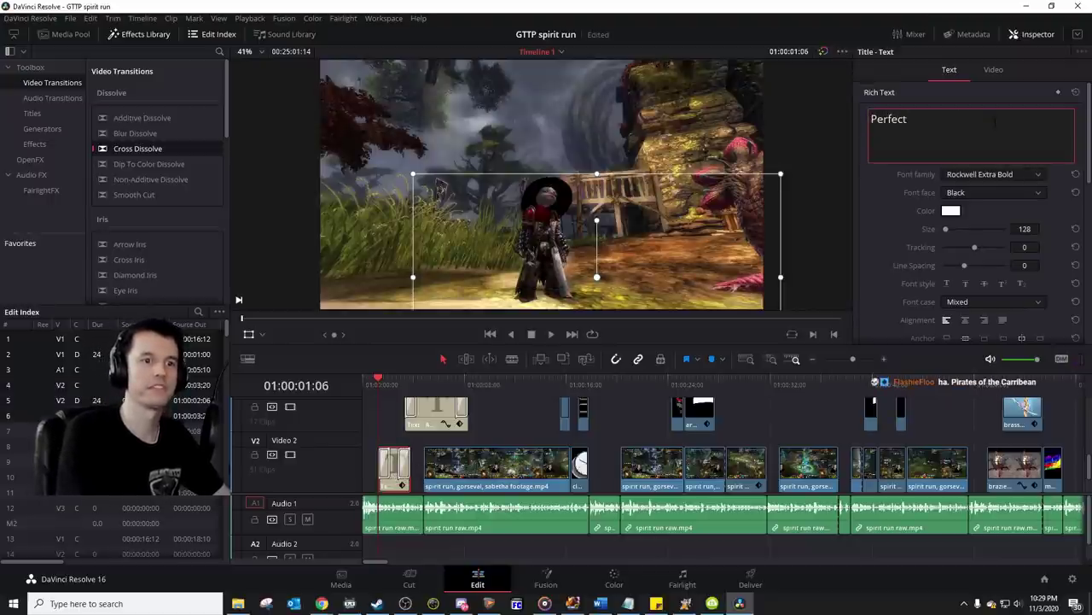
{"action": "type", "text": " Pirates of the Caribbean"}
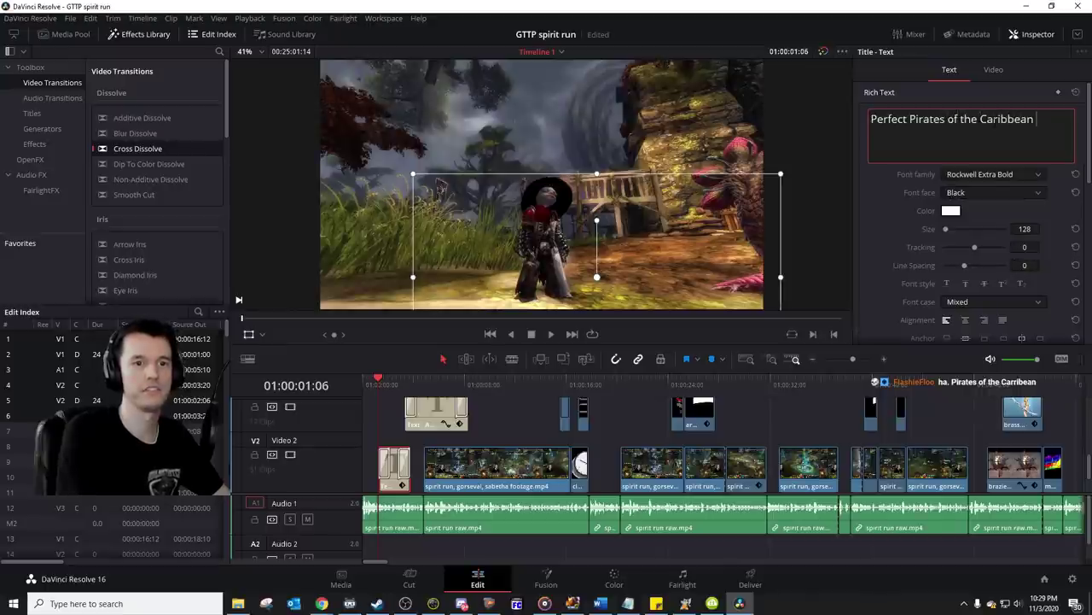
{"action": "type", "text": "But I'm scared of Disney"}
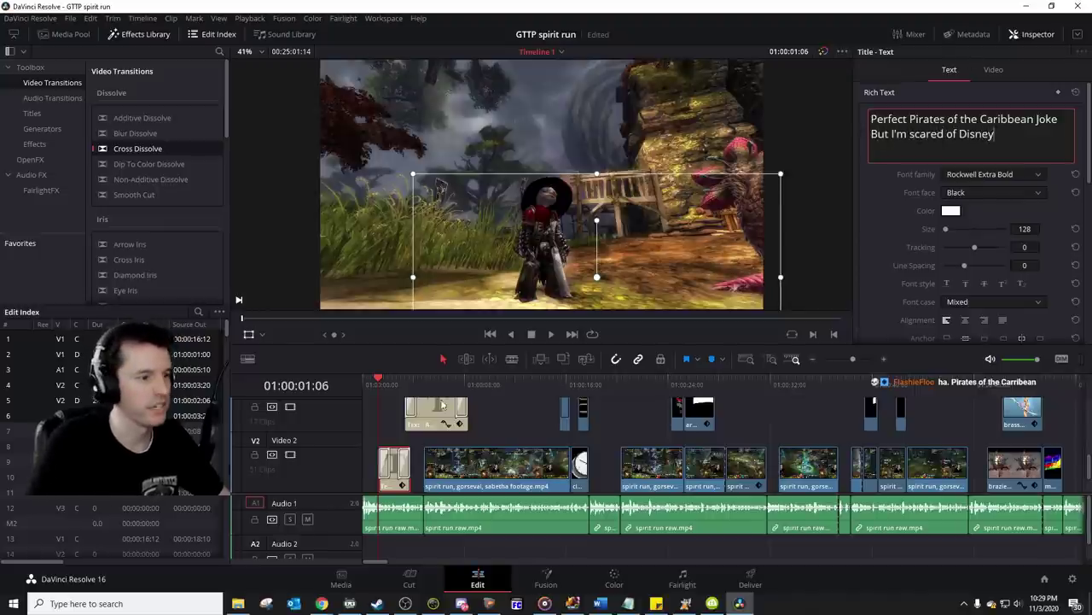
{"action": "key", "text": "space"}
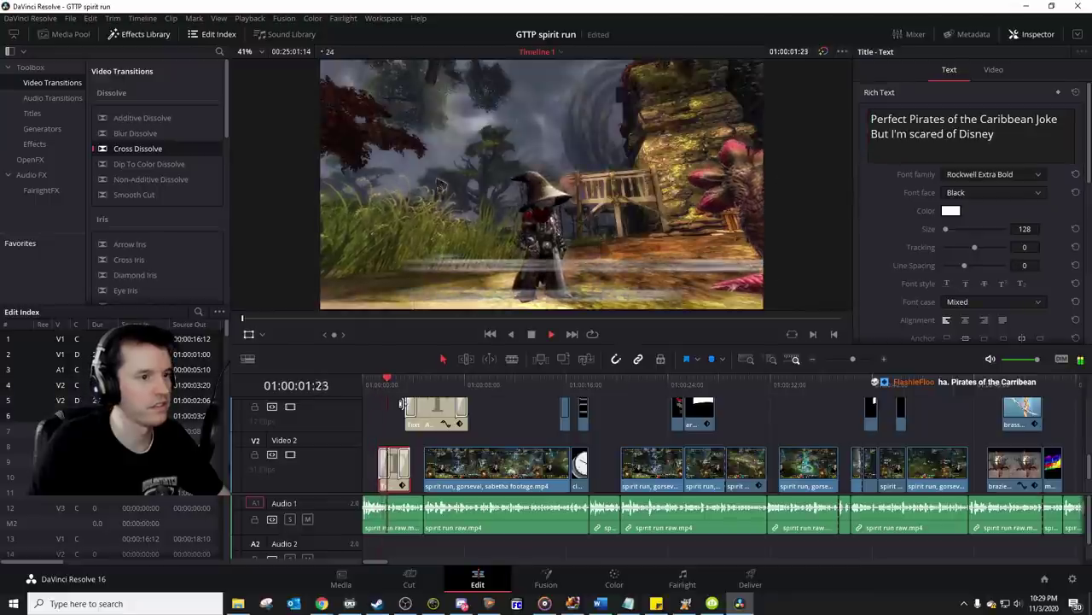
{"action": "key", "text": "space"}
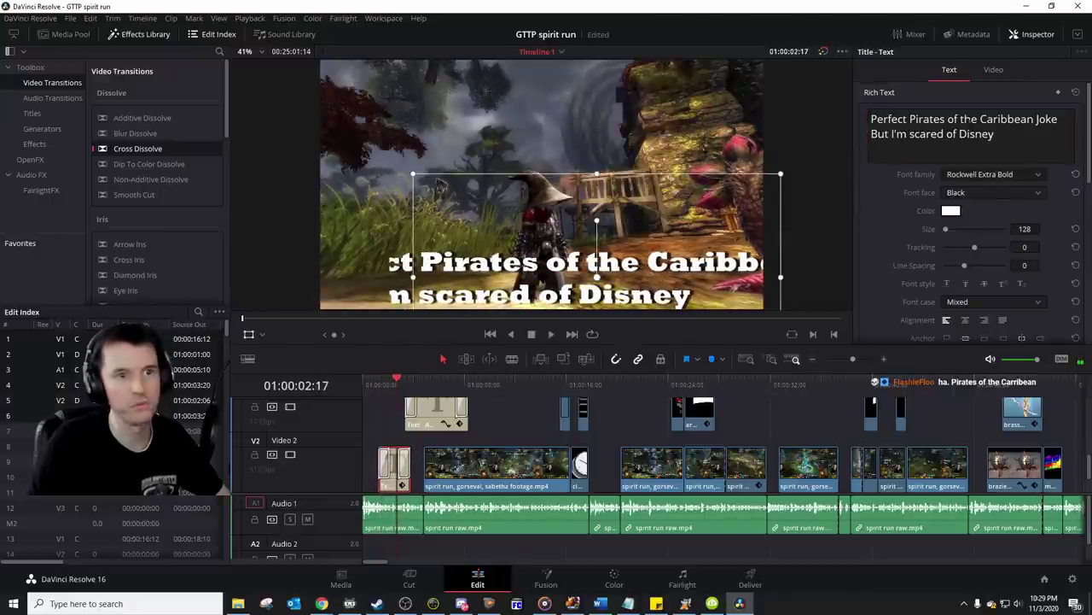
Step: Break the title's first line before "Caribbean", set its size to 54 and place the text beside the character, over the grass
{"action": "left_click", "coordinate": [982, 119]}
{"action": "key", "text": "Return"}
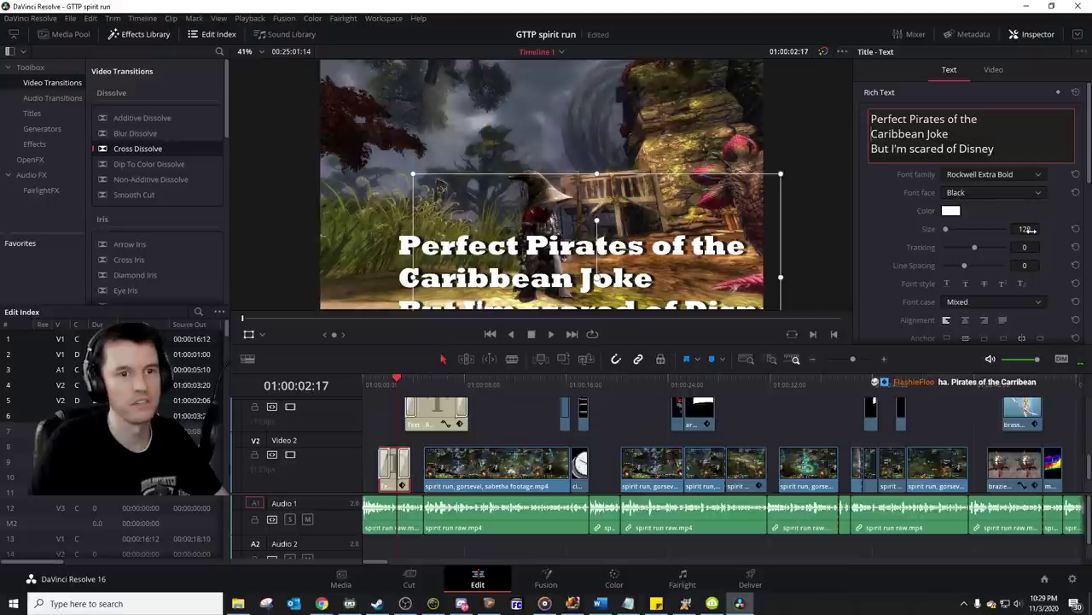
{"action": "left_click_drag", "start_coordinate": [1026, 229], "coordinate": [888, 228]}
{"action": "left_click_drag", "start_coordinate": [713, 234], "coordinate": [568, 63]}
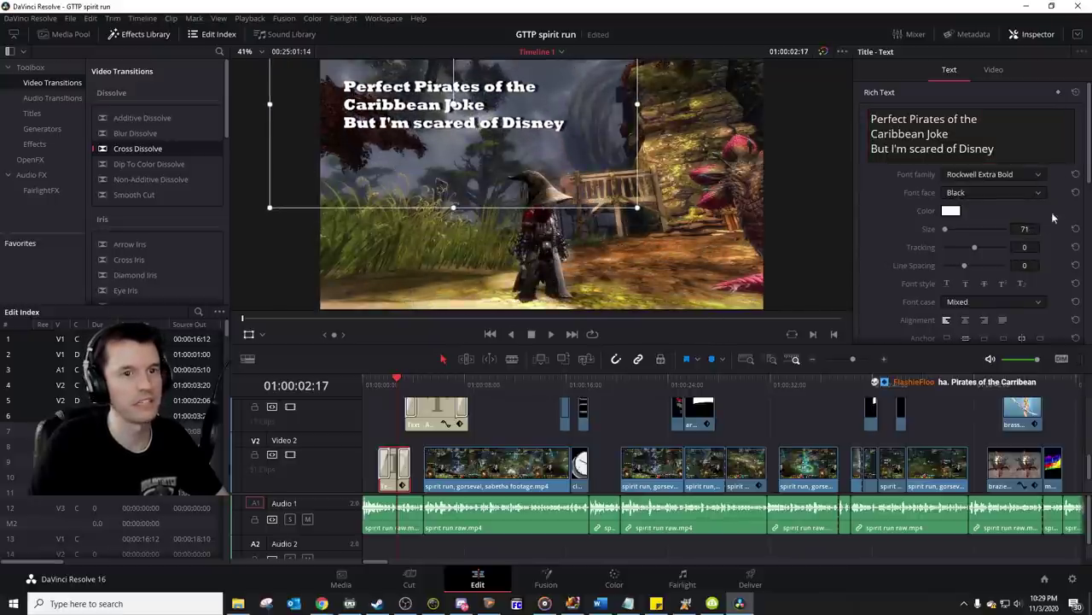
{"action": "left_click_drag", "start_coordinate": [1027, 229], "coordinate": [455, 104]}
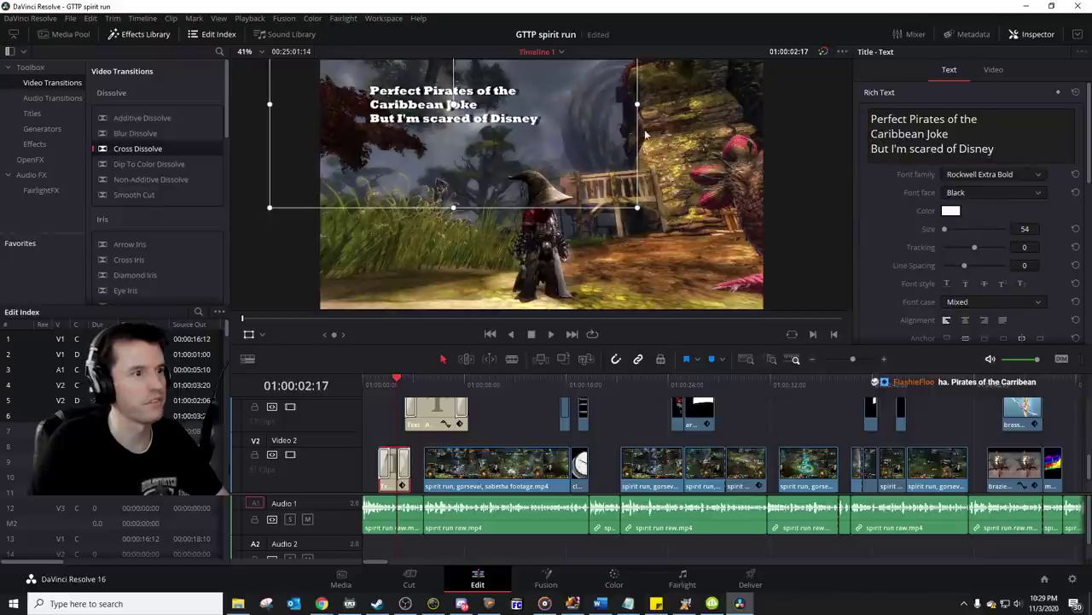
{"action": "left_click_drag", "start_coordinate": [584, 137], "coordinate": [556, 263]}
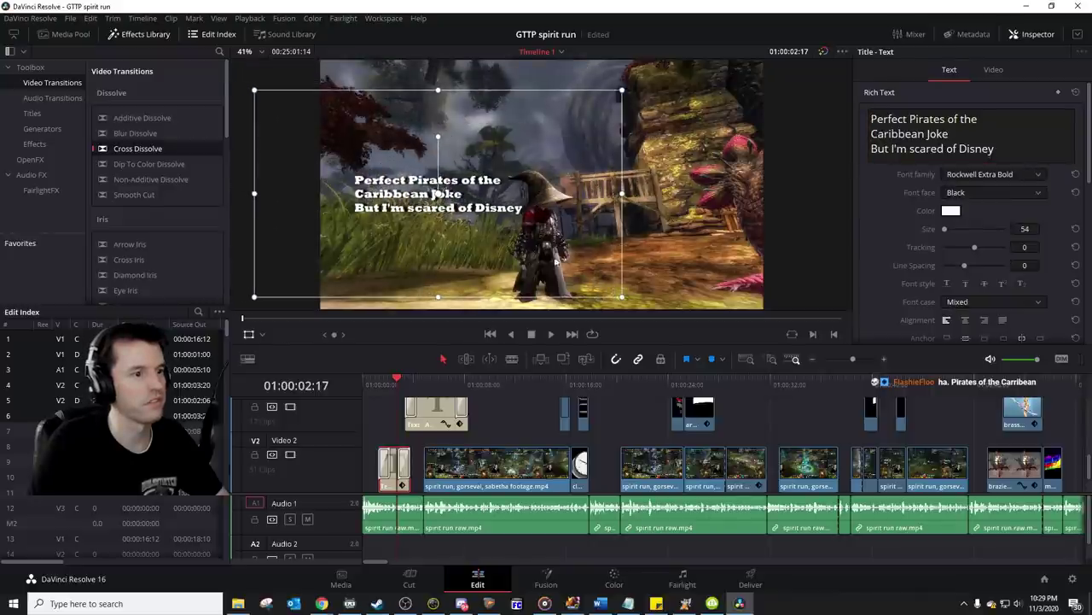
Step: Remove the transition at the start of the Pirates title and play back the intro
{"action": "left_click", "coordinate": [367, 383]}
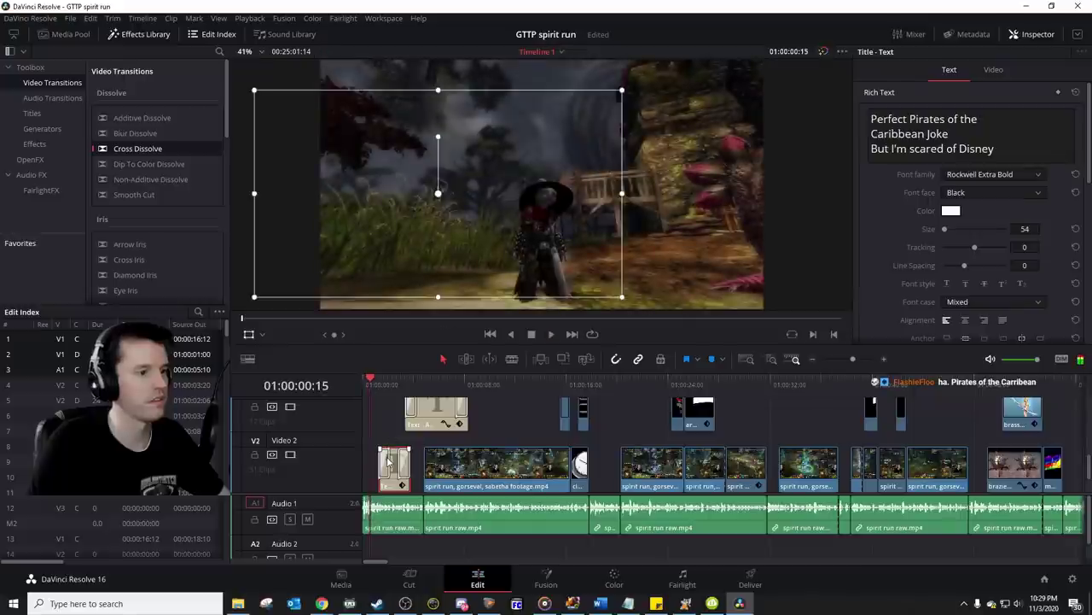
{"action": "left_click", "coordinate": [383, 461]}
{"action": "left_click", "coordinate": [392, 465]}
{"action": "key", "text": "space"}
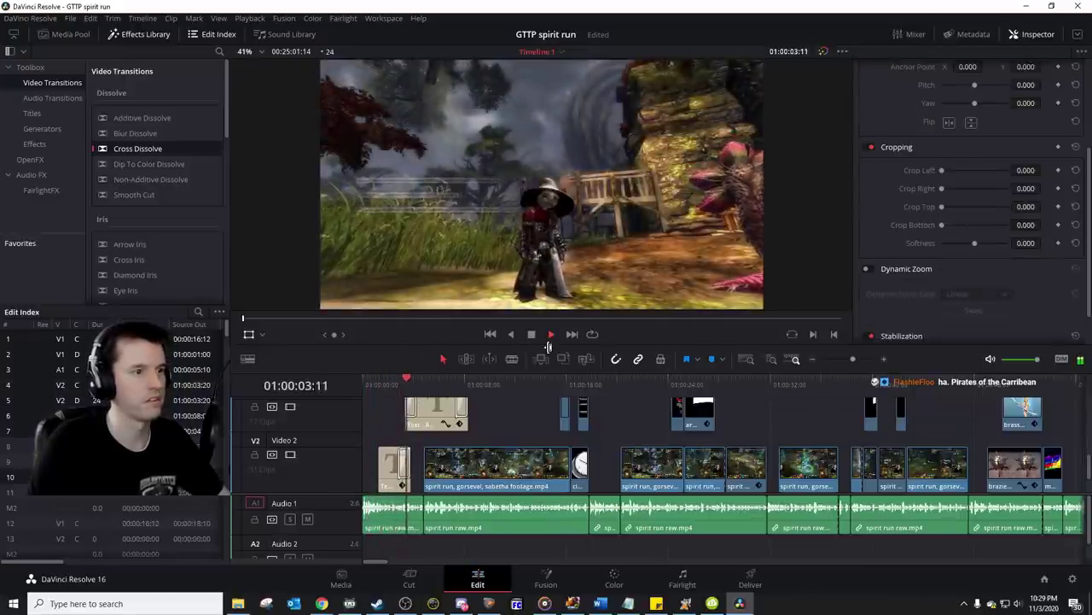
Step: Split the opening spirit run raw.mp4 clip on Video 1 at 01:00:03:20 and 01:00:04:20
{"action": "left_click", "coordinate": [407, 385]}
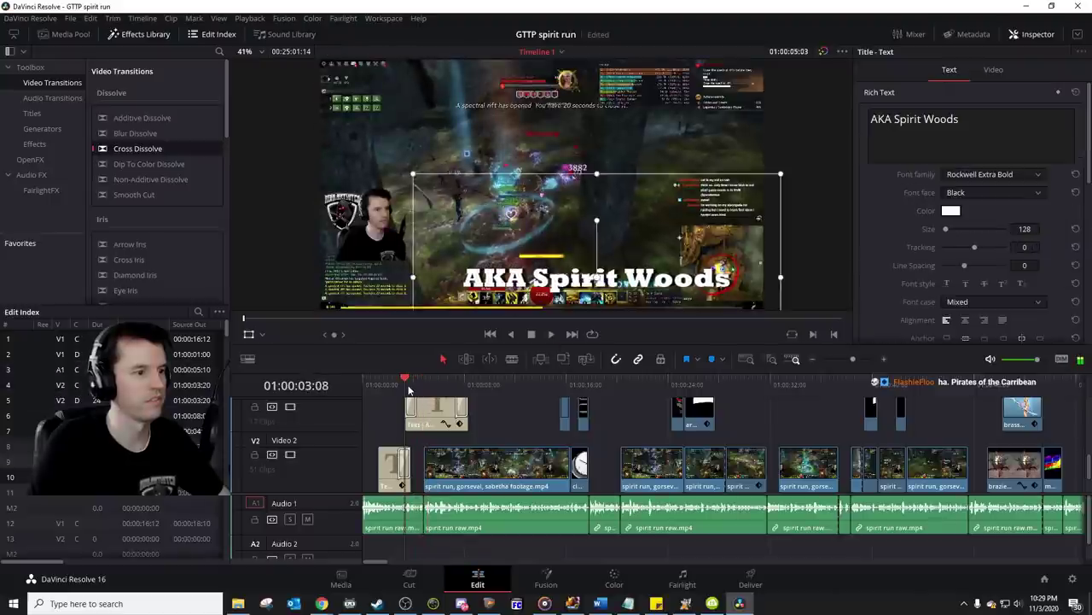
{"action": "left_click", "coordinate": [411, 385]}
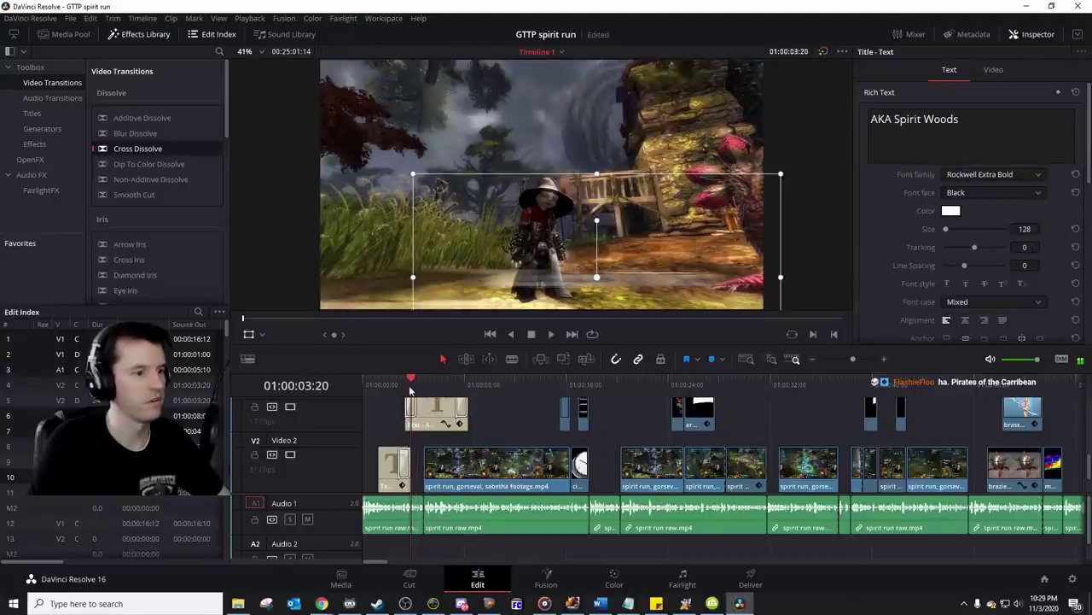
{"action": "scroll", "coordinate": [418, 472], "scroll_direction": "down", "scroll_amount": 2}
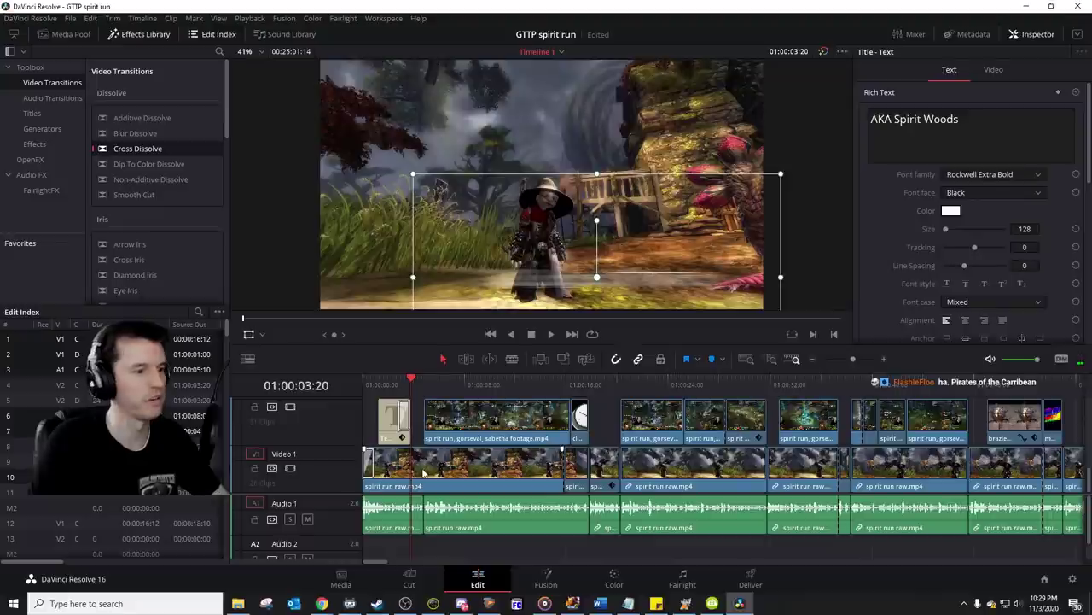
{"action": "left_click", "coordinate": [418, 472]}
{"action": "left_click", "coordinate": [424, 386]}
{"action": "key", "text": "ctrl+b"}
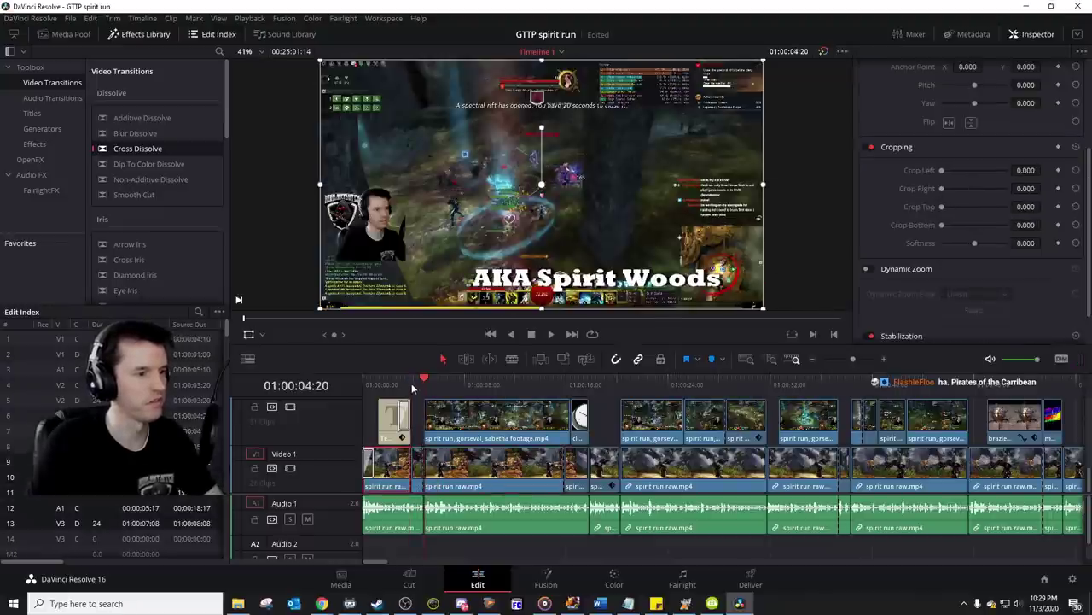
{"action": "left_click", "coordinate": [411, 384]}
{"action": "key", "text": "ctrl+b"}
Step: Zoom the short split segment to 3.440, position it at X -64.110, Y 155.342 on the character's face, and play it back
{"action": "left_click", "coordinate": [418, 464]}
{"action": "left_click", "coordinate": [419, 465]}
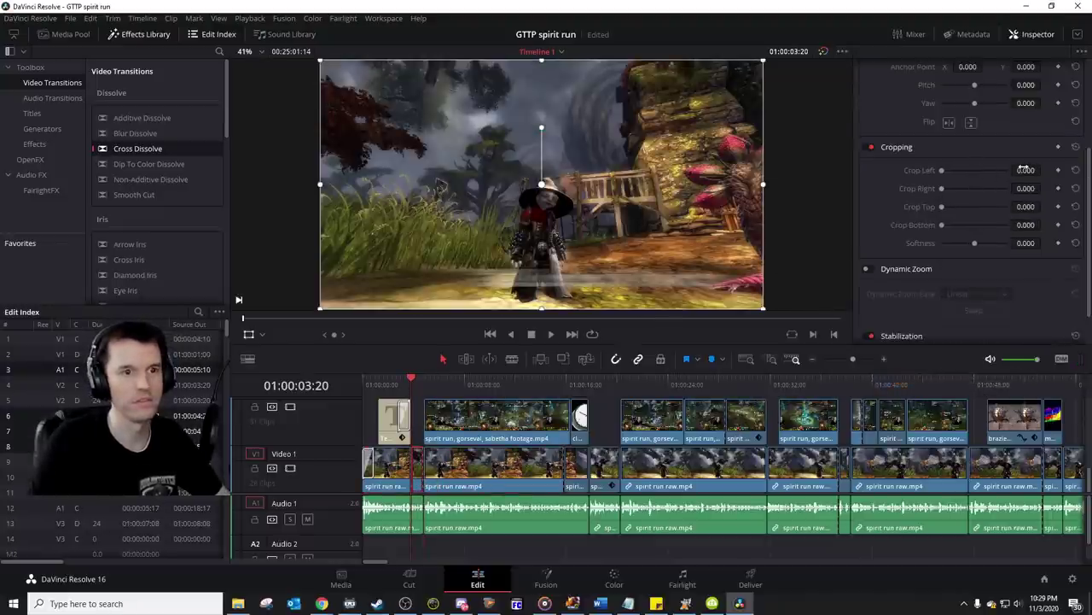
{"action": "scroll", "coordinate": [1024, 170], "scroll_direction": "up", "scroll_amount": 4}
{"action": "left_click_drag", "start_coordinate": [1023, 161], "coordinate": [1091, 161]}
{"action": "left_click_drag", "start_coordinate": [711, 164], "coordinate": [692, 130]}
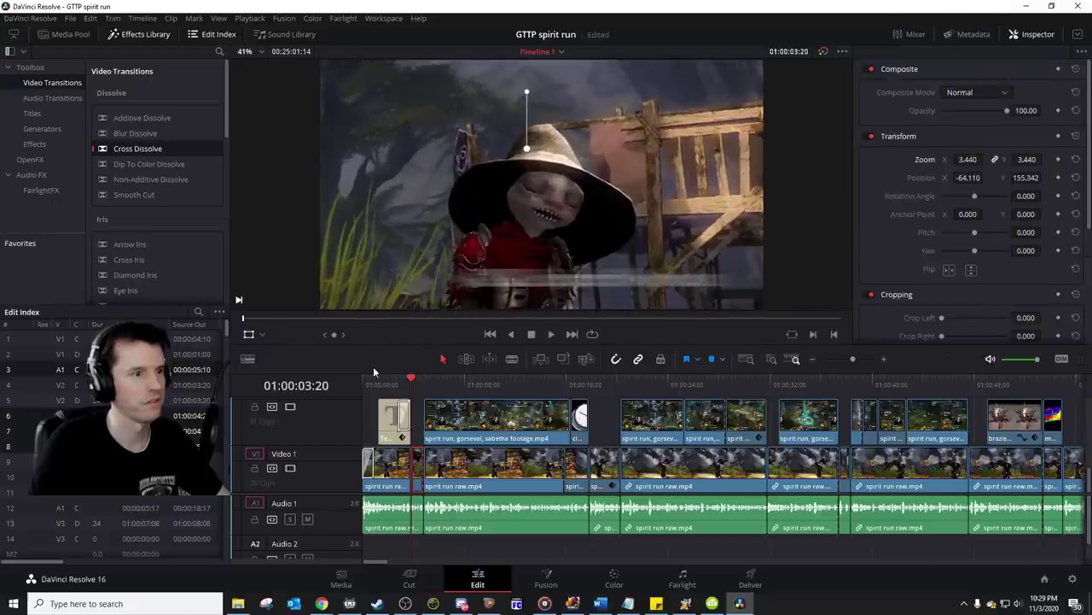
{"action": "left_click", "coordinate": [376, 378]}
{"action": "key", "text": "space"}
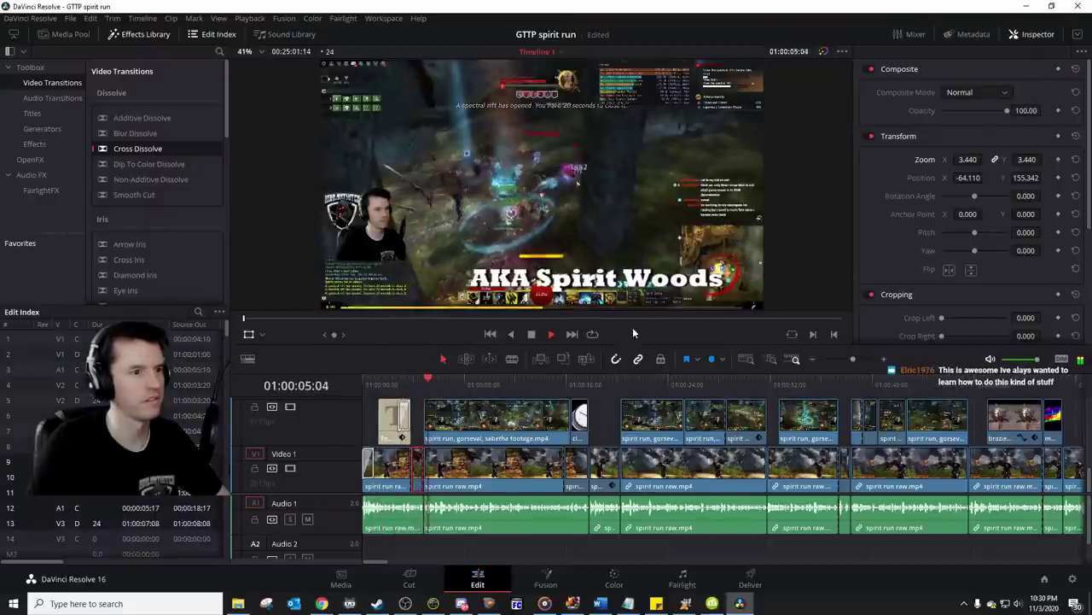
Step: Show the whole timeline and add a new audio track below Audio 2
{"action": "left_click", "coordinate": [844, 359]}
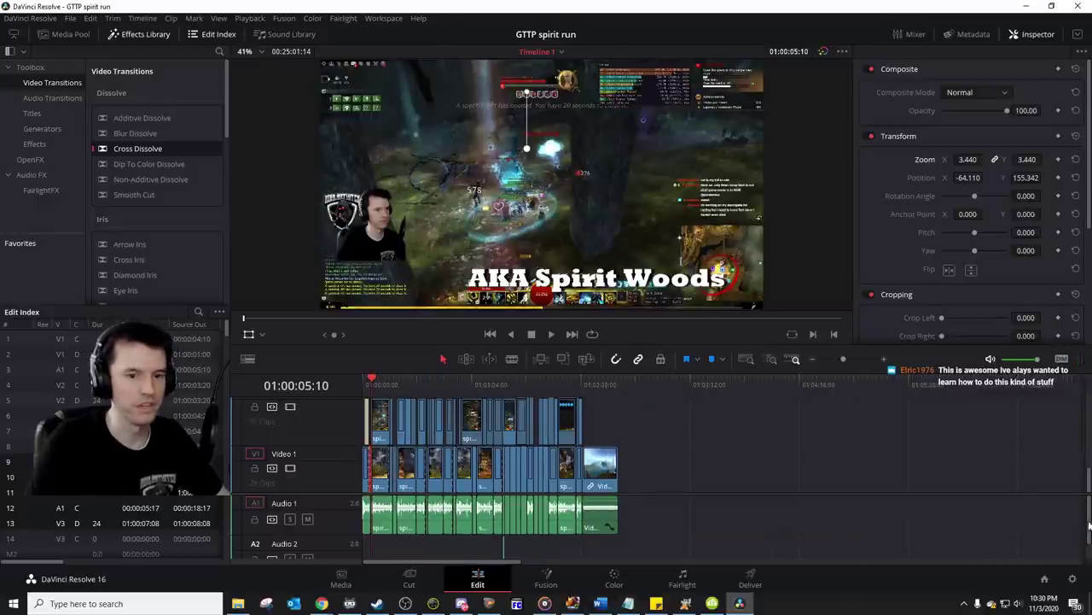
{"action": "left_click_drag", "start_coordinate": [1089, 525], "coordinate": [1077, 565]}
{"action": "right_click", "coordinate": [331, 530]}
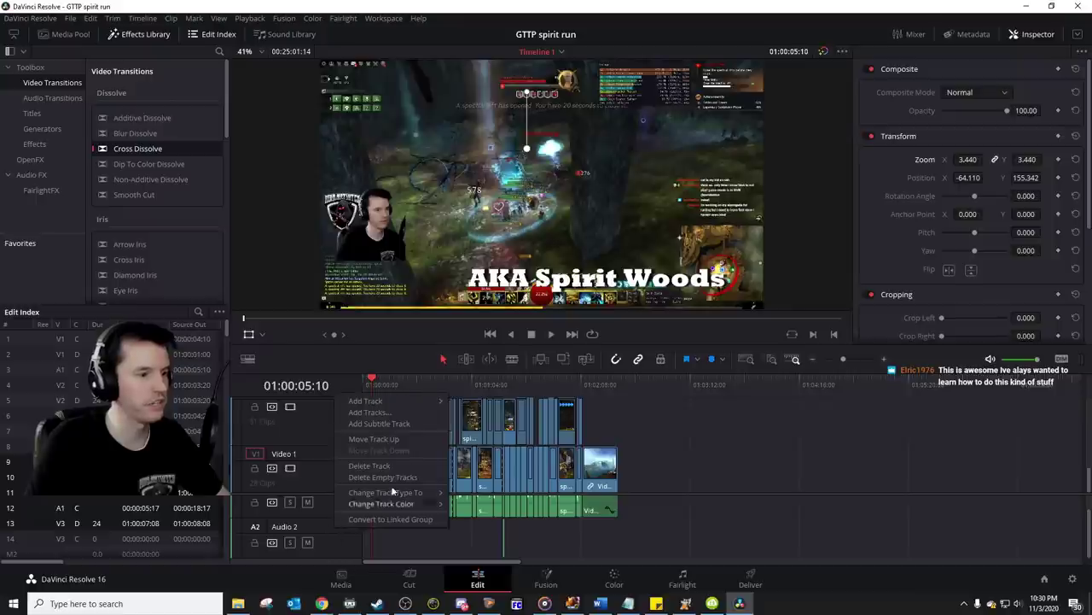
{"action": "mouse_move", "coordinate": [387, 401]}
{"action": "left_click", "coordinate": [475, 403]}
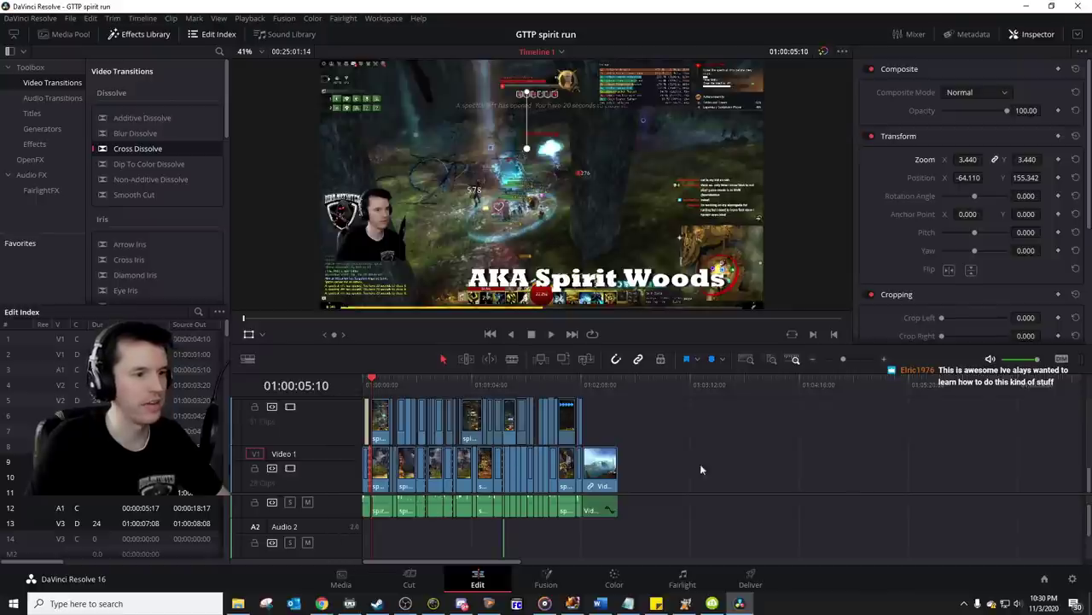
{"action": "left_click_drag", "start_coordinate": [1089, 527], "coordinate": [1086, 565]}
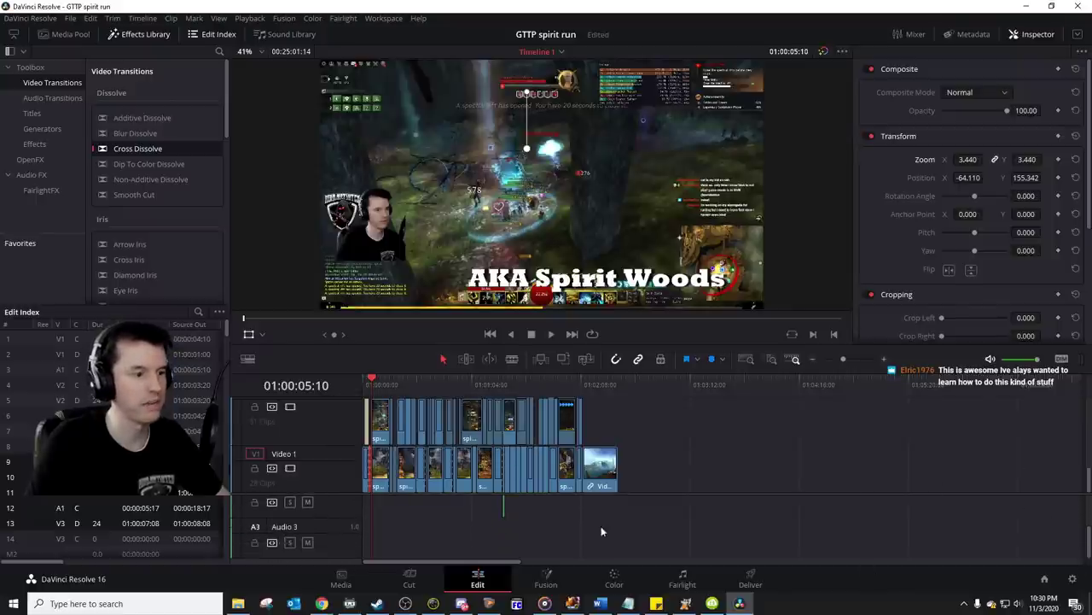
Step: Switch to File Explorer and add Racing Beetles from the Music folder to the Audio 3 track
{"action": "key", "text": "alt+Tab"}
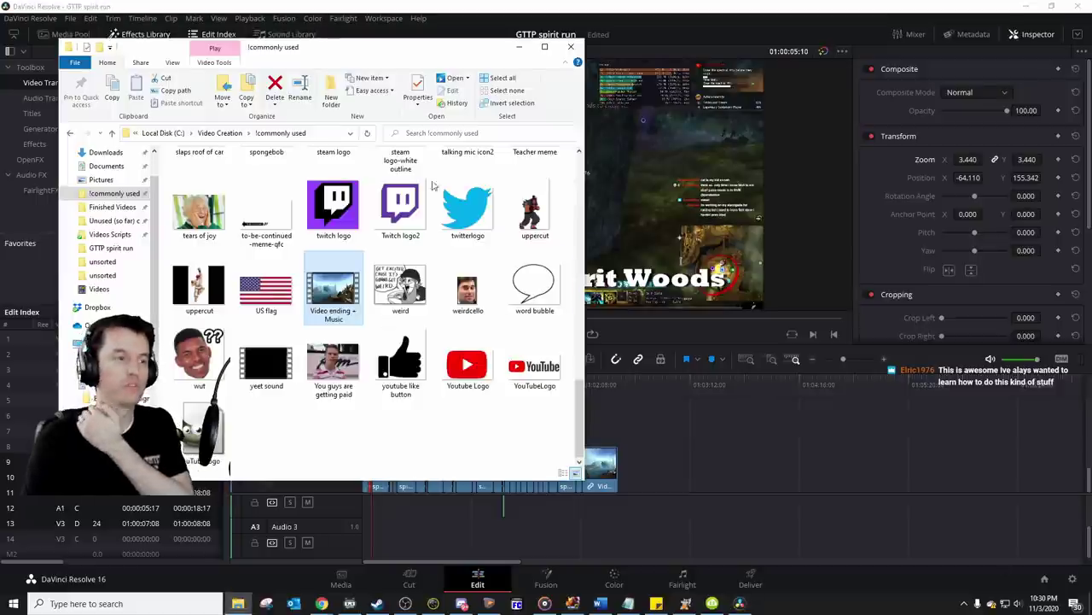
{"action": "left_click_drag", "start_coordinate": [364, 49], "coordinate": [716, 59]}
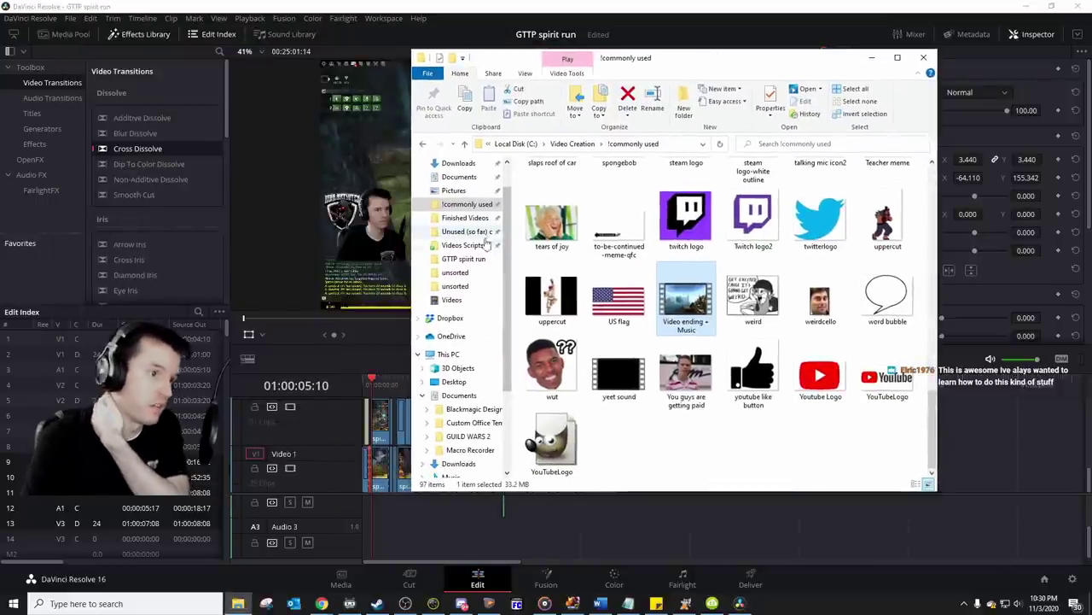
{"action": "scroll", "coordinate": [454, 384], "scroll_direction": "down", "scroll_amount": 2}
{"action": "left_click", "coordinate": [450, 409]}
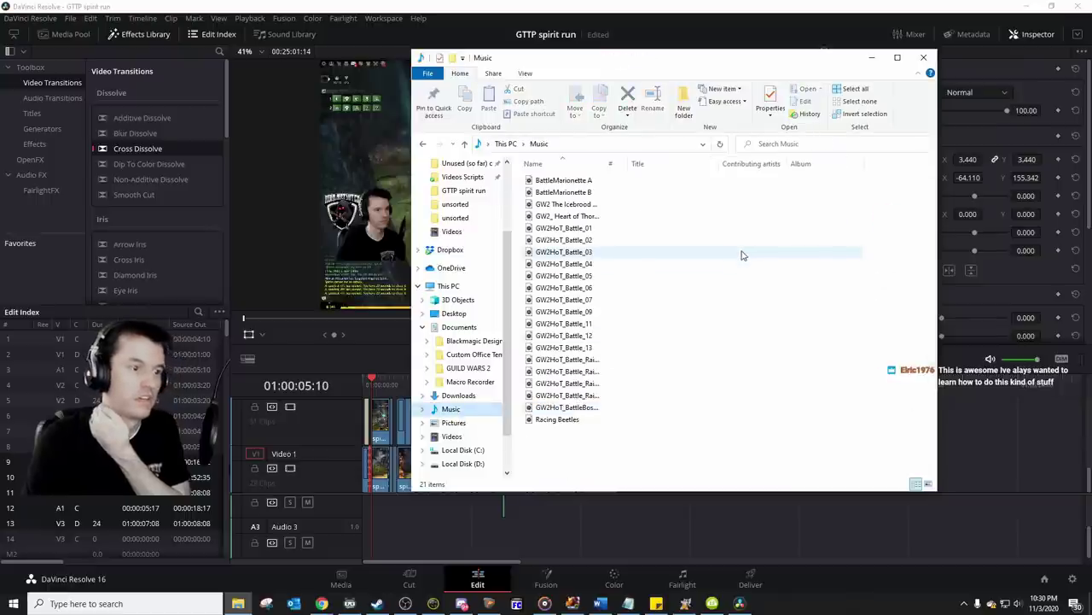
{"action": "left_click", "coordinate": [576, 420]}
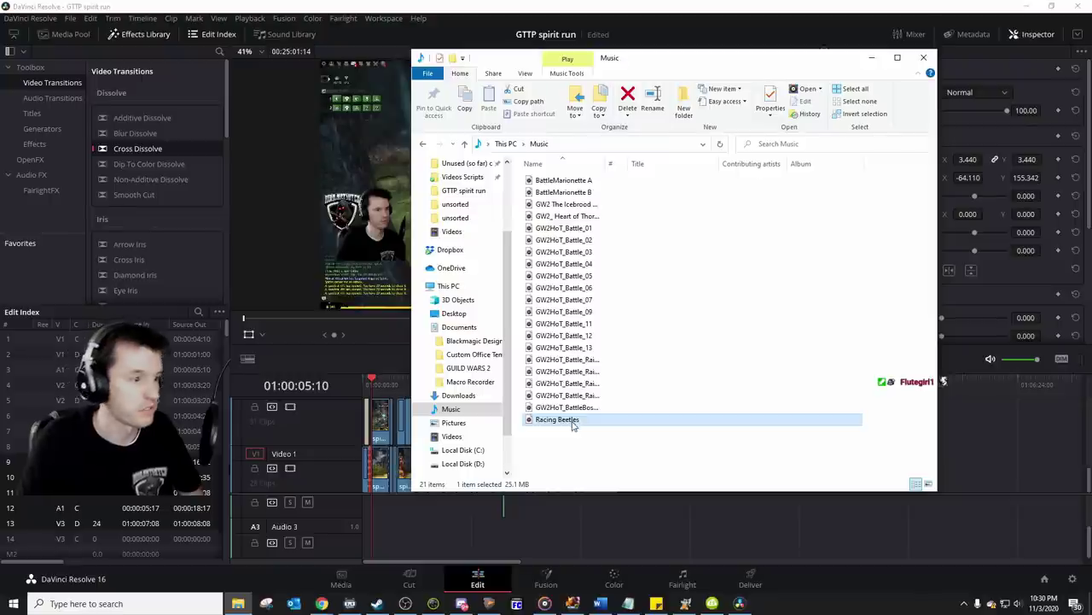
{"action": "left_click_drag", "start_coordinate": [573, 424], "coordinate": [369, 542]}
Step: Move the Racing Beetles clip to the very start of the timeline and play back the opening
{"action": "left_click_drag", "start_coordinate": [372, 380], "coordinate": [345, 380]}
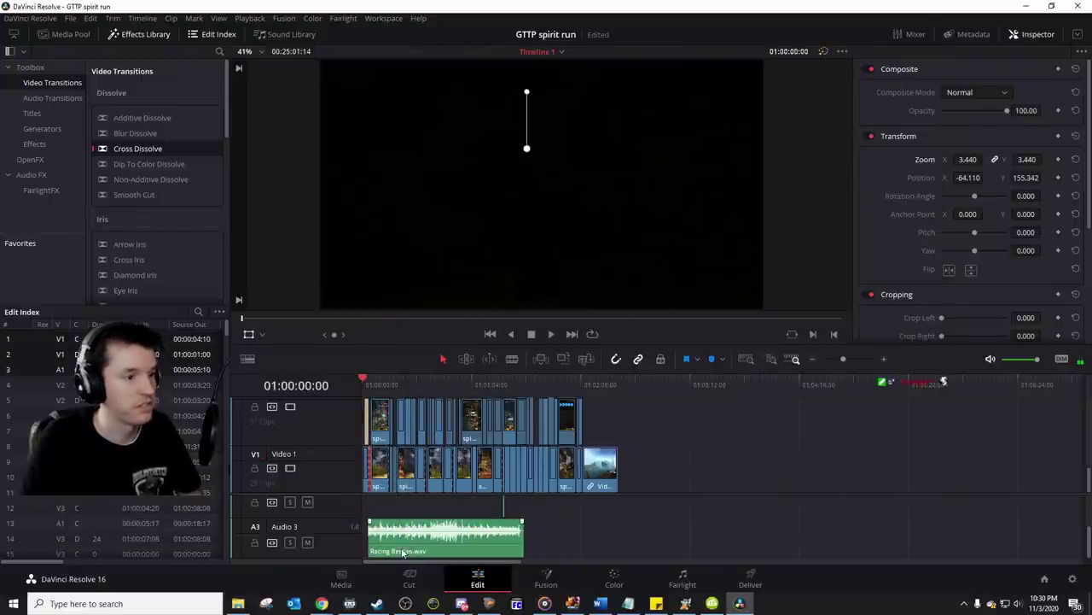
{"action": "left_click_drag", "start_coordinate": [403, 552], "coordinate": [390, 555]}
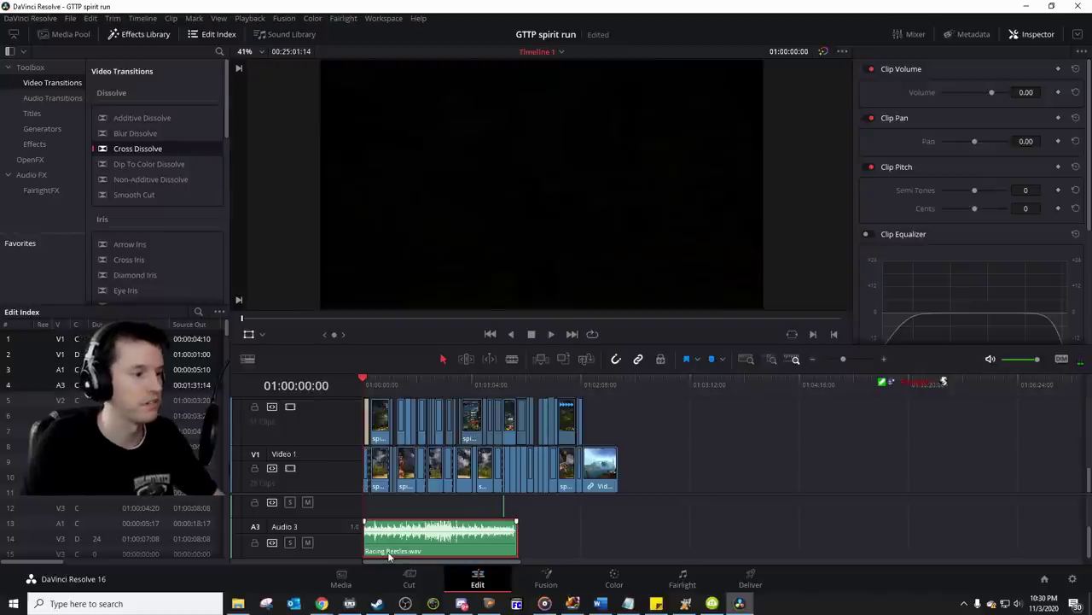
{"action": "key", "text": "space"}
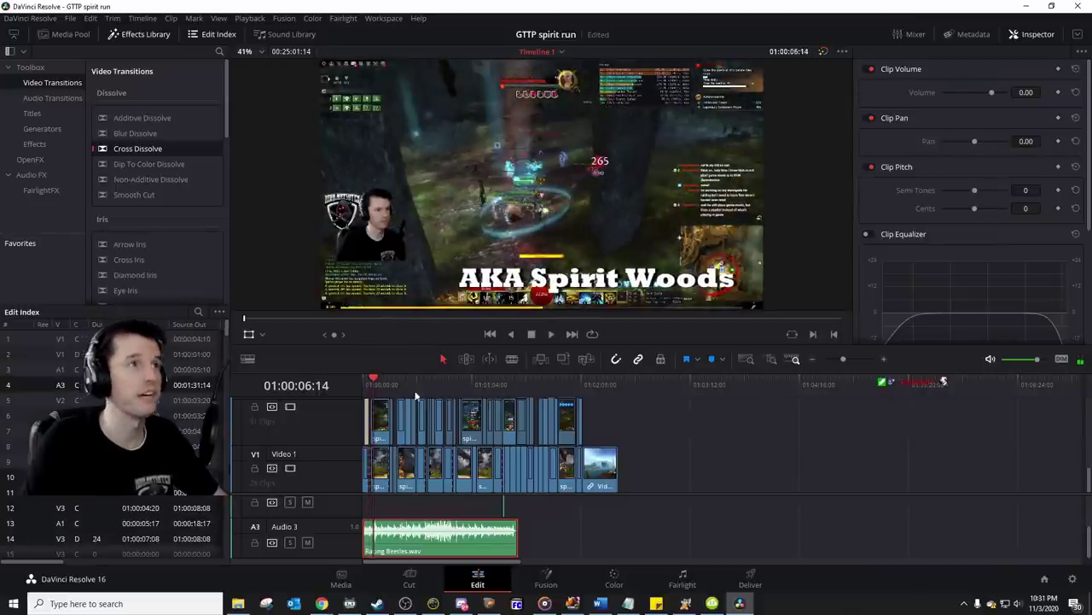
{"action": "left_click", "coordinate": [359, 381]}
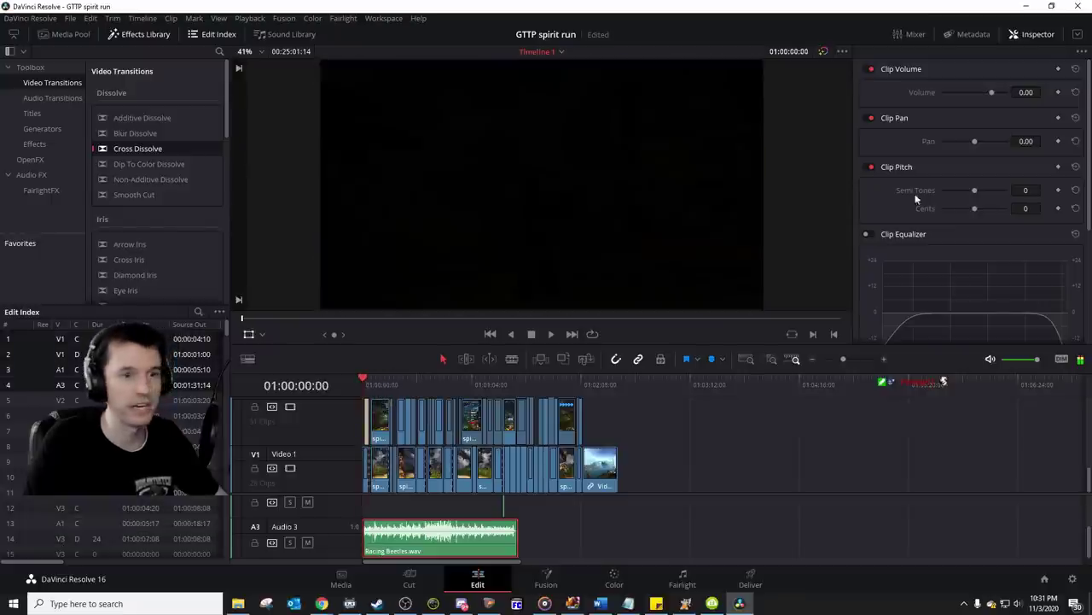
Step: Lower the Racing Beetles clip volume to -17.60 while playing the video from the start
{"action": "left_click_drag", "start_coordinate": [843, 360], "coordinate": [847, 358]}
{"action": "left_click_drag", "start_coordinate": [1027, 92], "coordinate": [990, 92]}
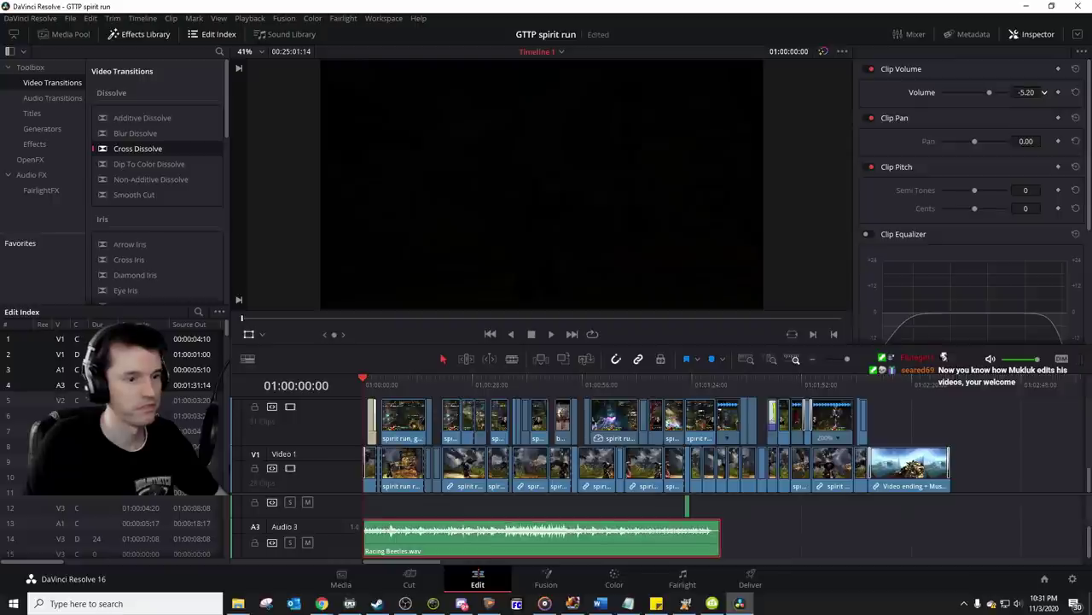
{"action": "key", "text": "space"}
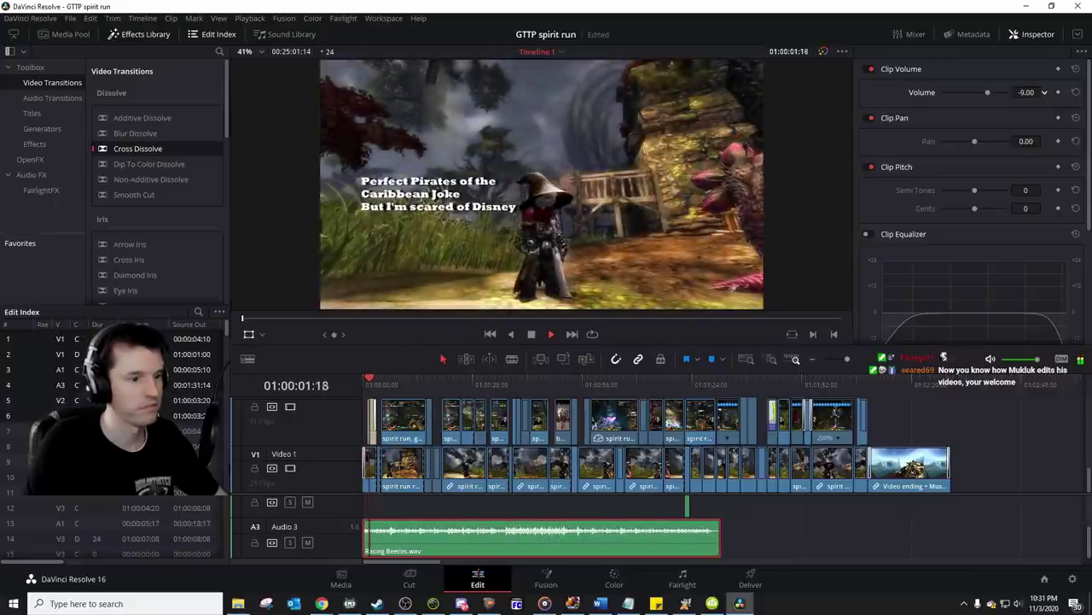
{"action": "left_click_drag", "start_coordinate": [1027, 93], "coordinate": [1020, 92]}
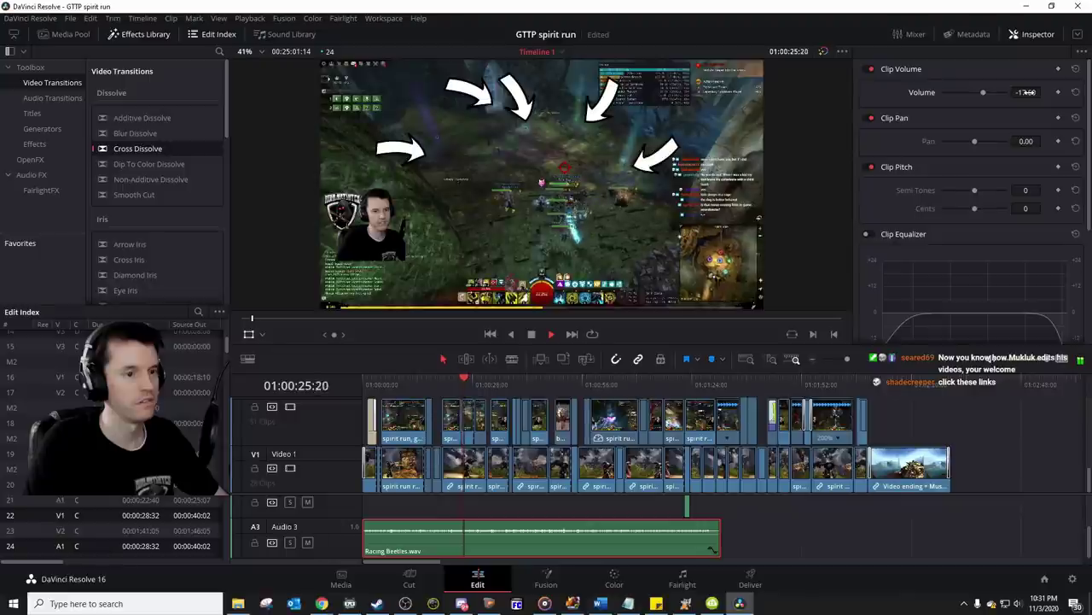
Step: Trim the end of the Racing Beetles clip to 01:01:28:11 and paste a copy of it directly after
{"action": "left_click", "coordinate": [708, 382]}
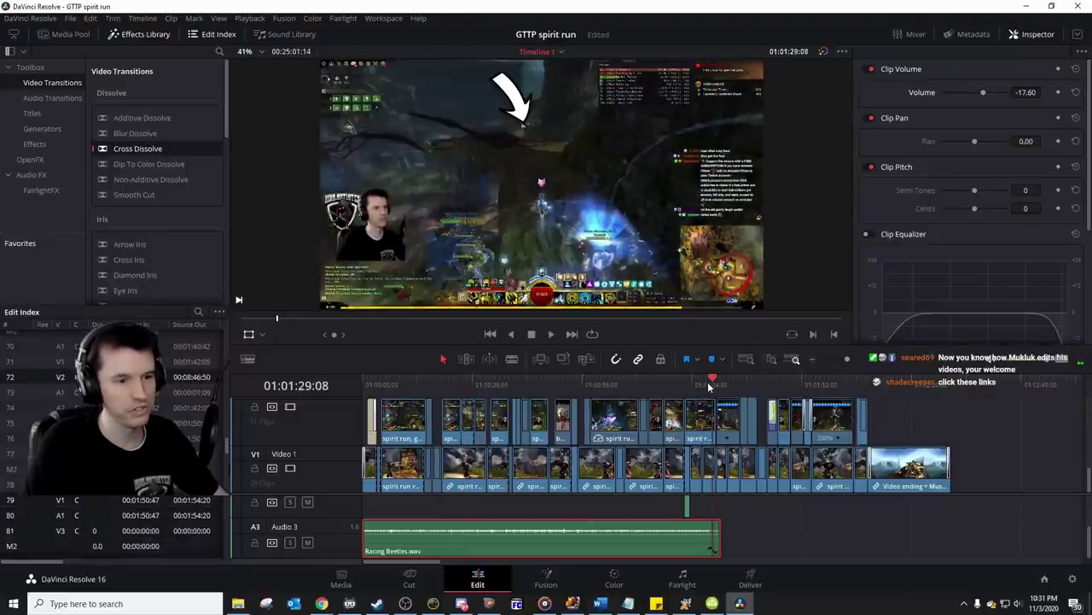
{"action": "left_click", "coordinate": [852, 359]}
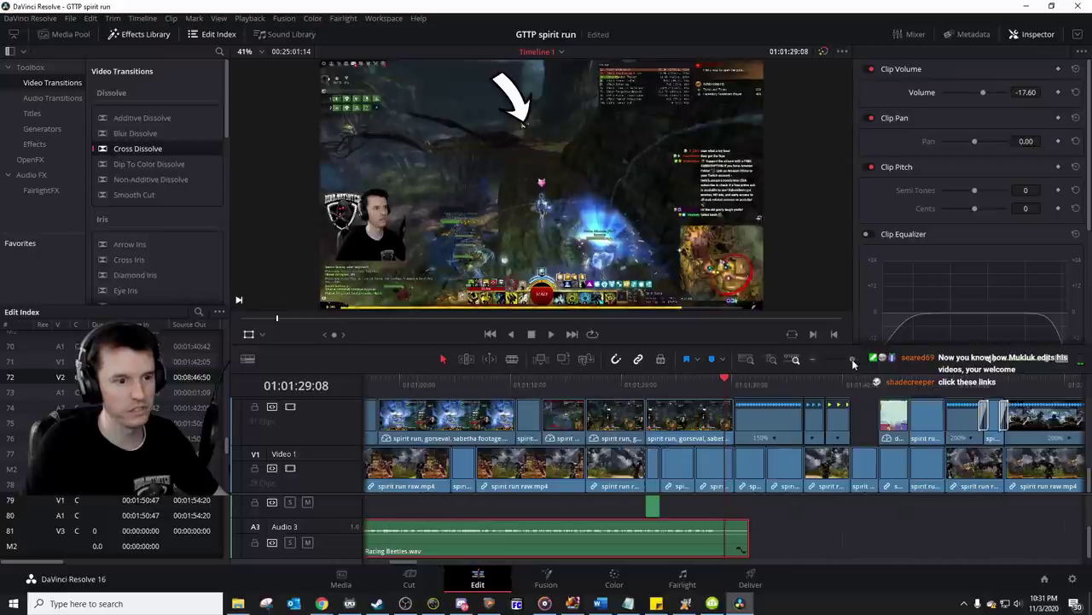
{"action": "left_click", "coordinate": [696, 382]}
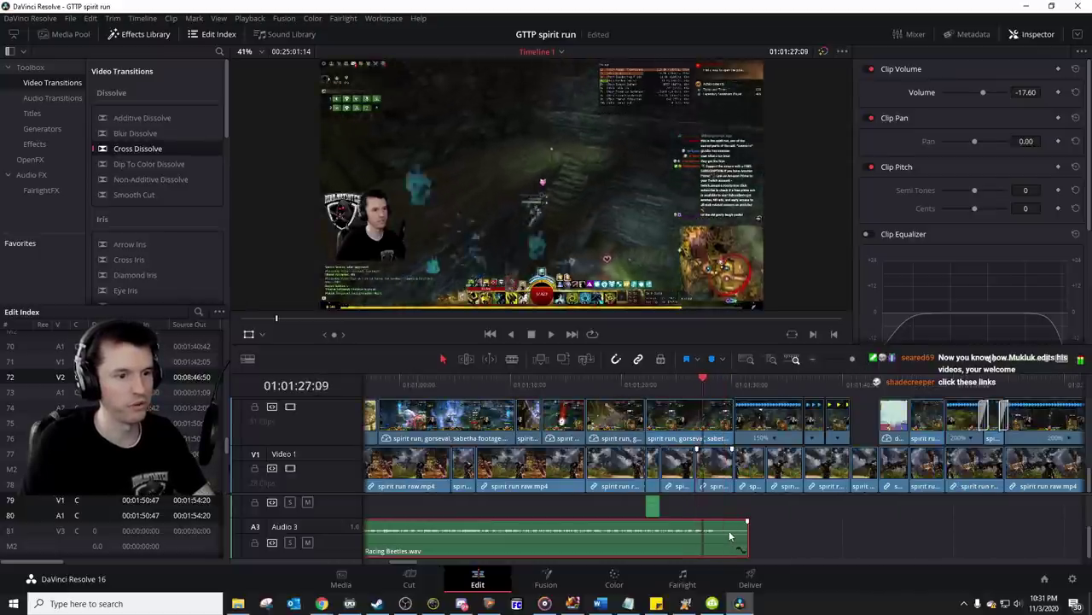
{"action": "left_click_drag", "start_coordinate": [746, 535], "coordinate": [714, 536]}
{"action": "left_click", "coordinate": [652, 541]}
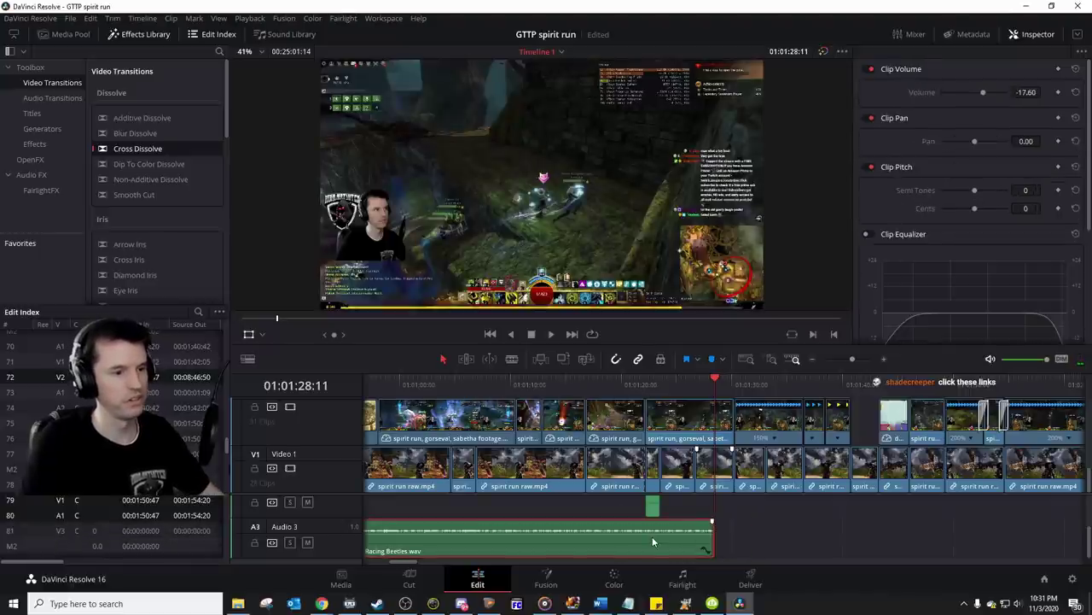
{"action": "key", "text": "End"}
Step: Split the second Racing Beetles clip at 01:02:09:01, where the outro starts, and delete the remainder
{"action": "scroll", "coordinate": [591, 504], "scroll_direction": "left", "scroll_amount": 5}
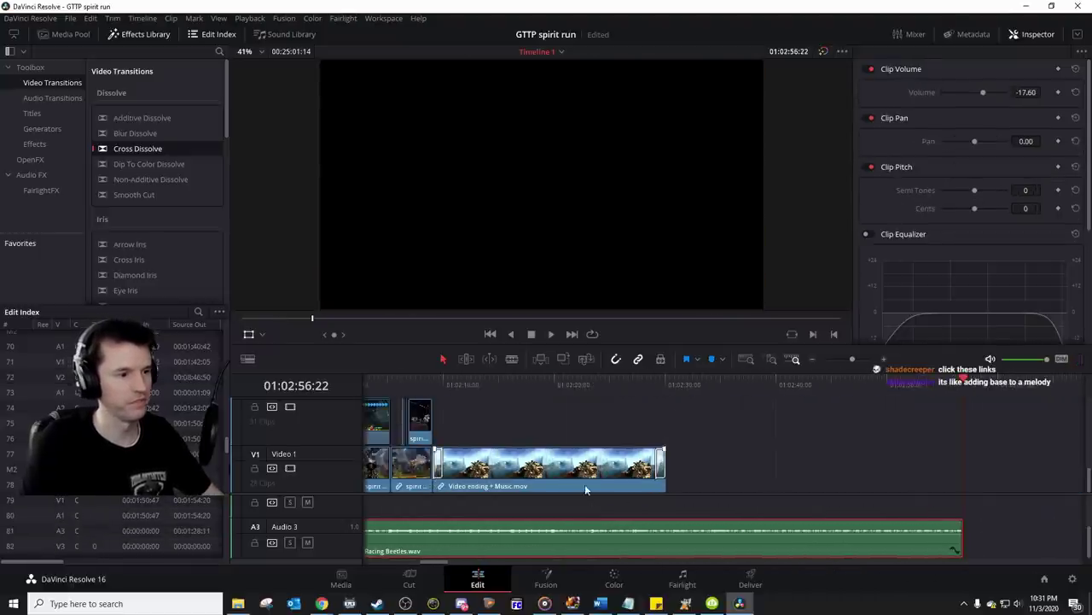
{"action": "left_click", "coordinate": [535, 386]}
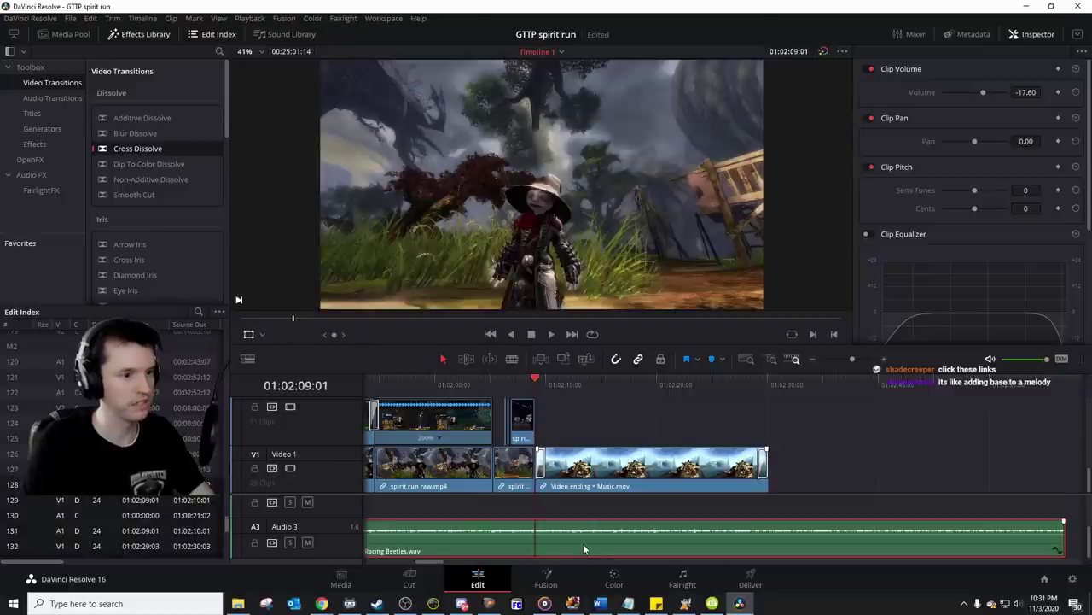
{"action": "key", "text": "ctrl+b"}
{"action": "left_click", "coordinate": [567, 546]}
{"action": "key", "text": "BackSpace"}
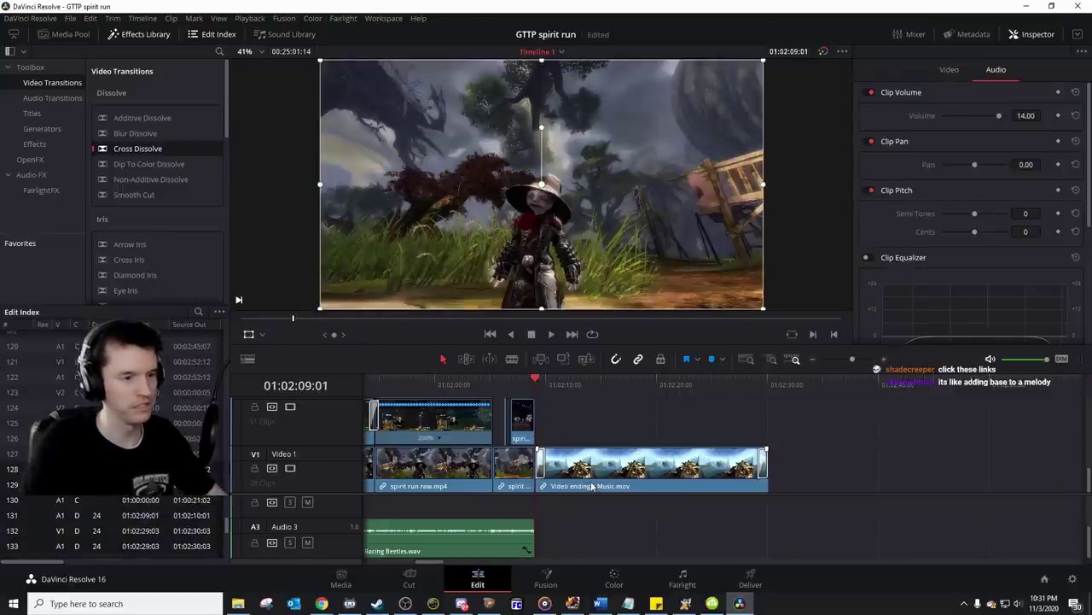
Step: Unlink the audio of the Video ending + Music.mov outro clip from its video, with all audio tracks in view
{"action": "left_click", "coordinate": [593, 486]}
{"action": "right_click", "coordinate": [592, 483]}
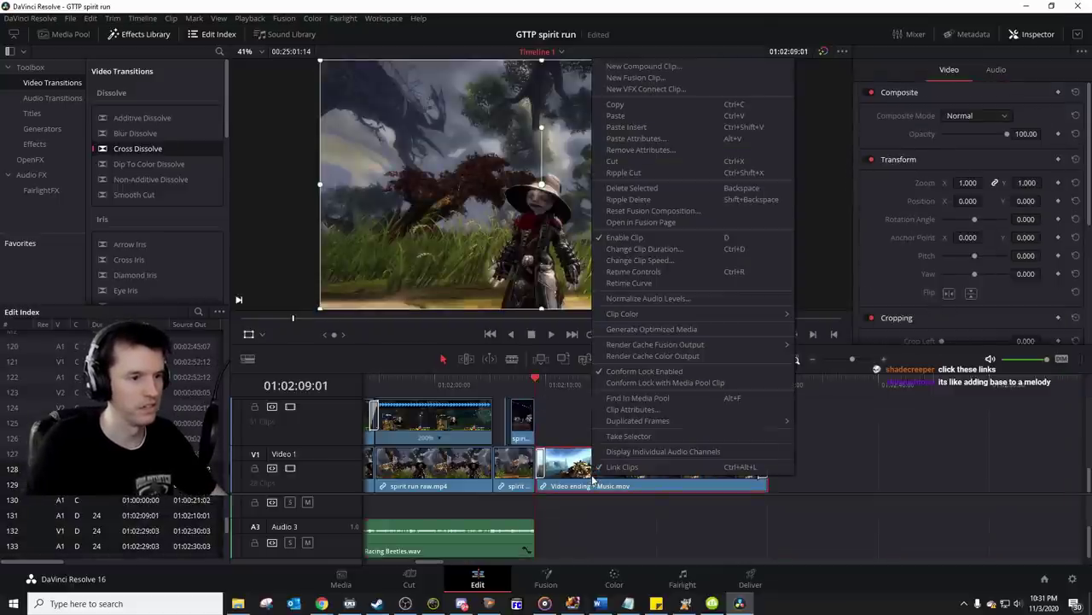
{"action": "left_click", "coordinate": [1089, 510]}
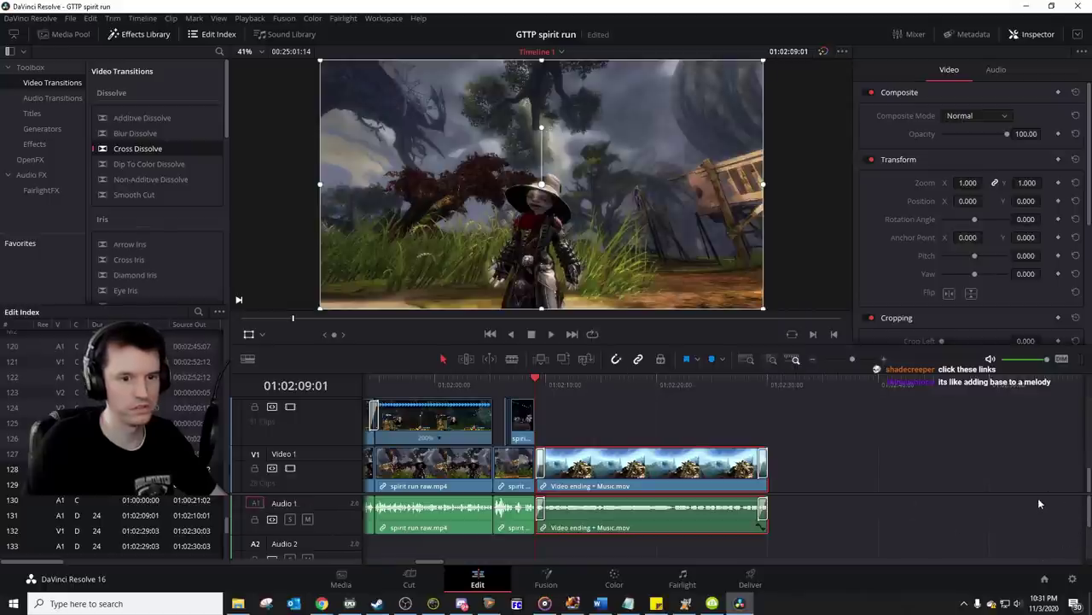
{"action": "left_click_drag", "start_coordinate": [1039, 495], "coordinate": [1037, 422]}
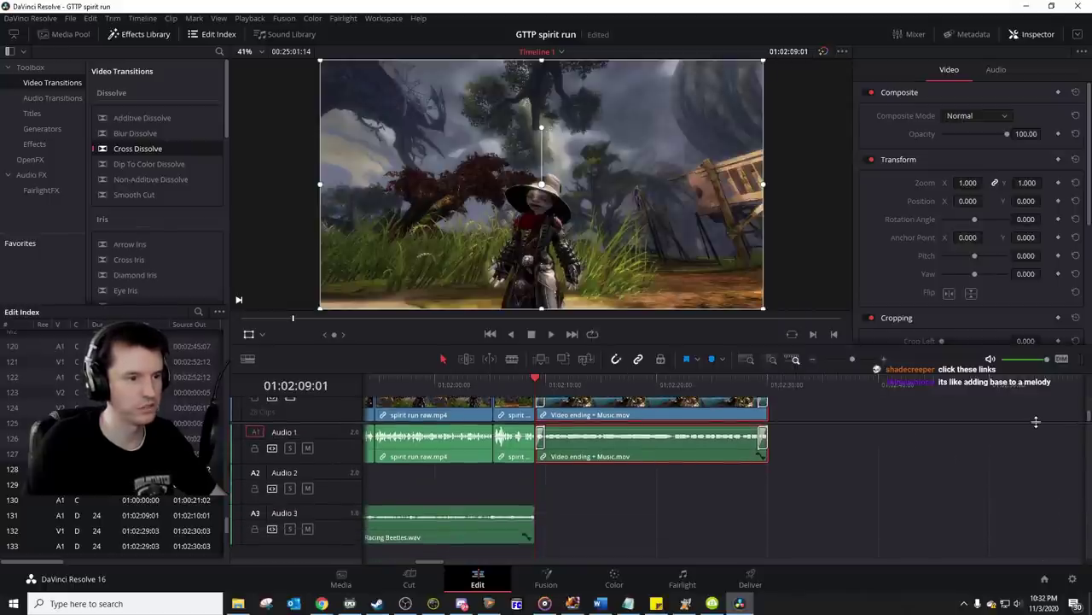
{"action": "right_click", "coordinate": [609, 450]}
{"action": "left_click", "coordinate": [647, 438]}
{"action": "left_click", "coordinate": [614, 488]}
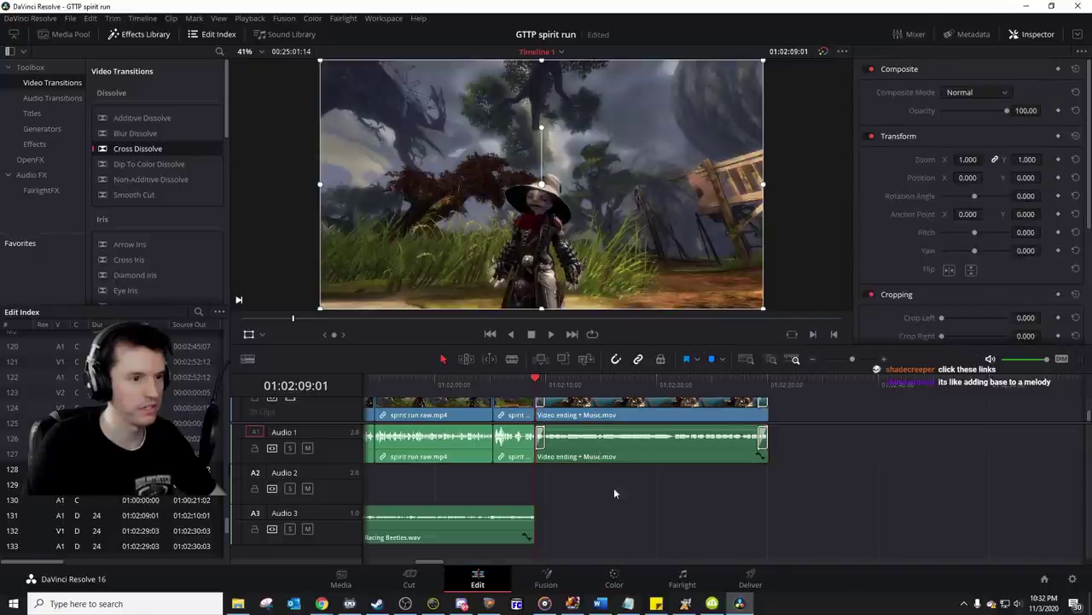
Step: Move the outro's audio from Audio 1 straight down to Audio 3 and play back the change into the outro
{"action": "left_click", "coordinate": [614, 459]}
{"action": "left_click_drag", "start_coordinate": [614, 459], "coordinate": [615, 517]}
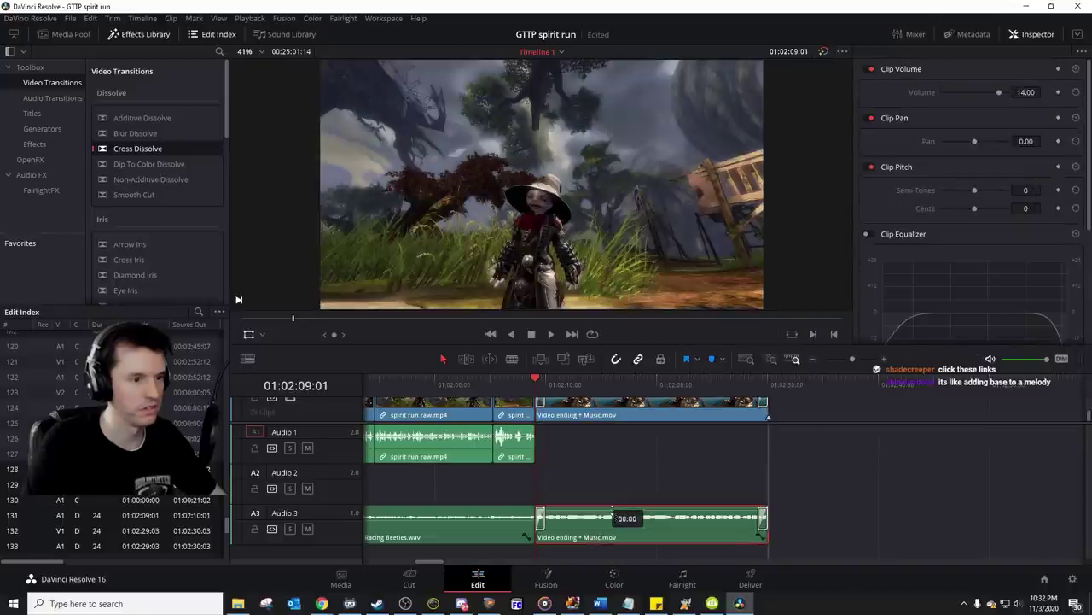
{"action": "left_click", "coordinate": [755, 471]}
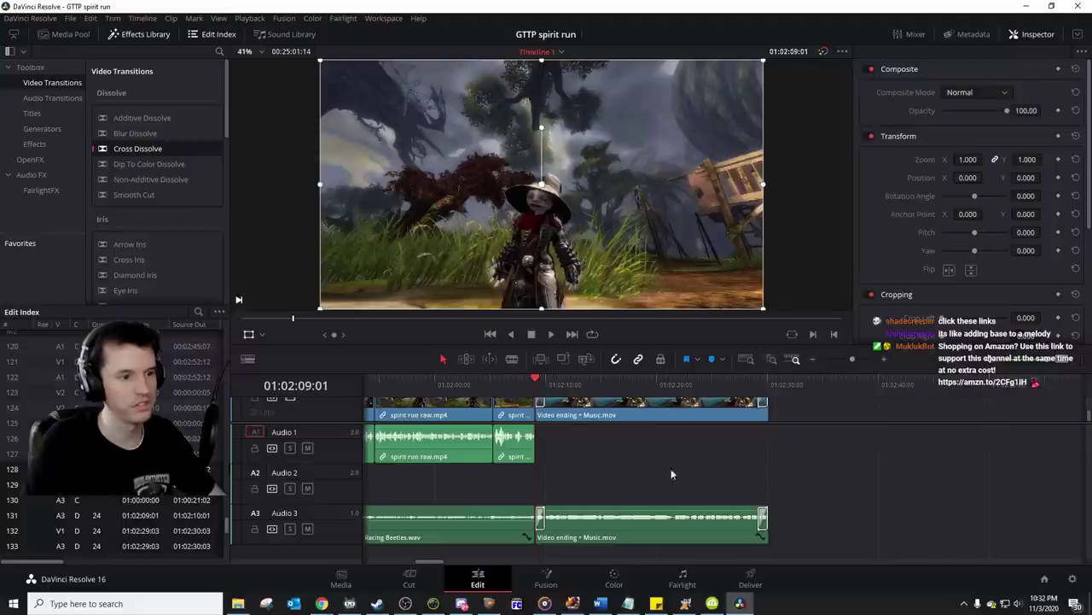
{"action": "left_click", "coordinate": [500, 381]}
{"action": "key", "text": "space"}
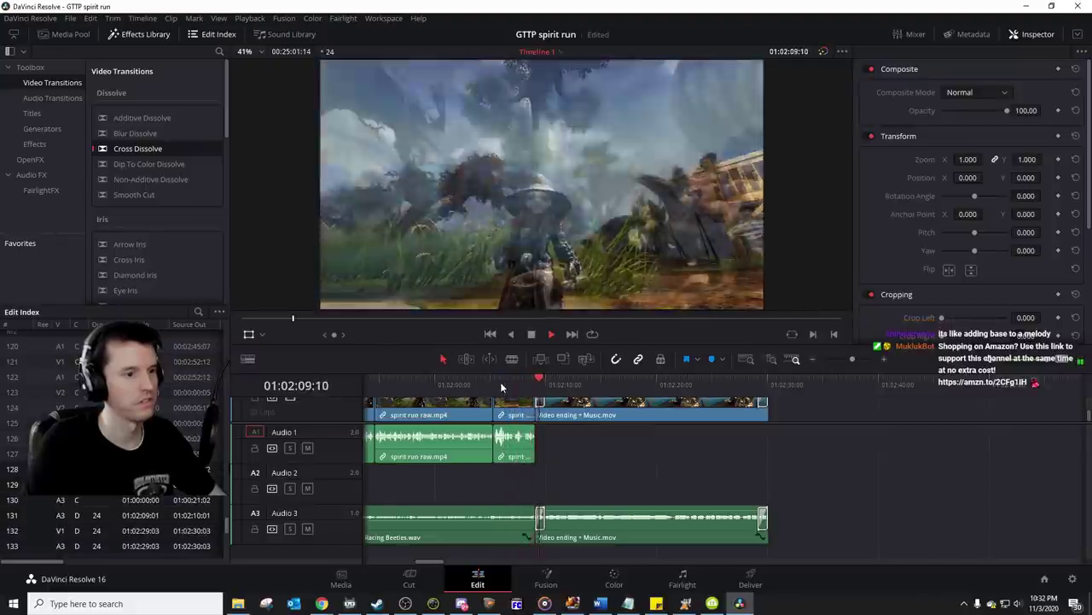
{"action": "key", "text": "space"}
Step: Apply Cross Fade 0 dB to the start of the opening clips on Audio 1 and Audio 3 and play them back
{"action": "key", "text": "Home"}
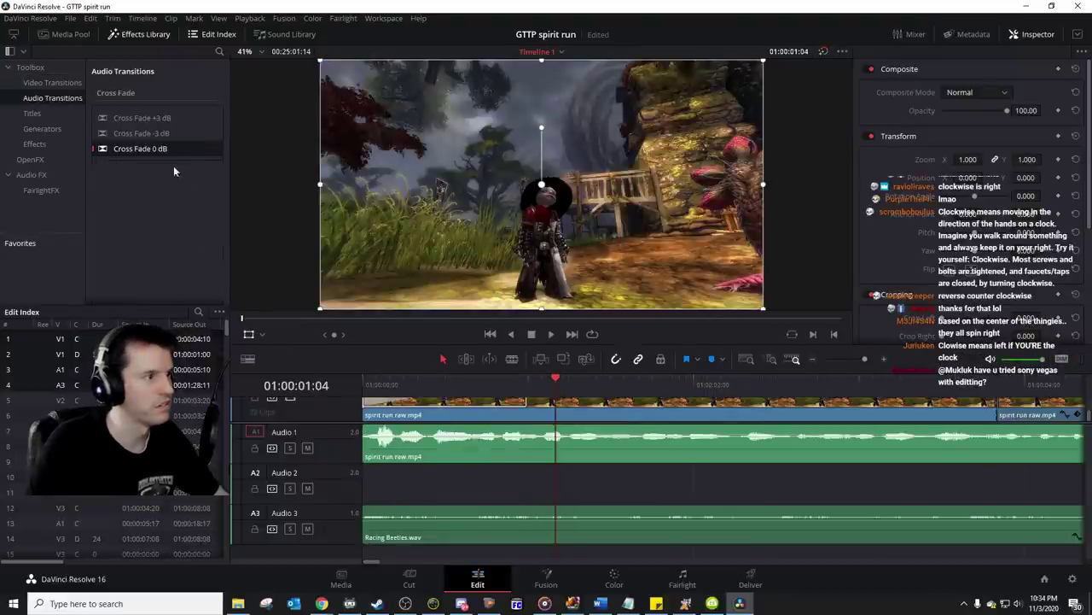
{"action": "left_click_drag", "start_coordinate": [170, 150], "coordinate": [386, 440]}
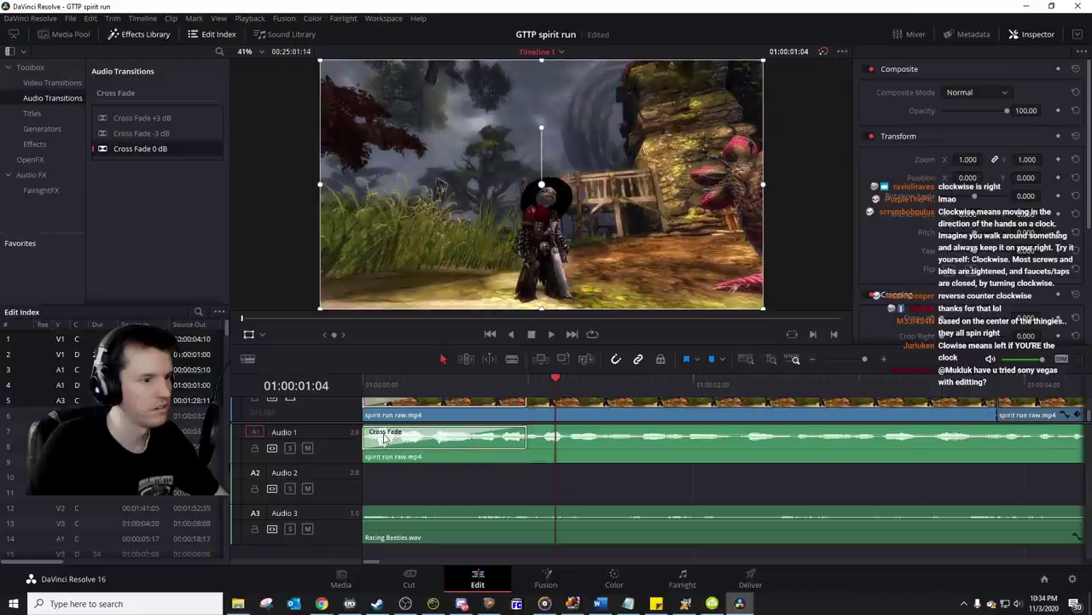
{"action": "left_click_drag", "start_coordinate": [158, 149], "coordinate": [391, 519]}
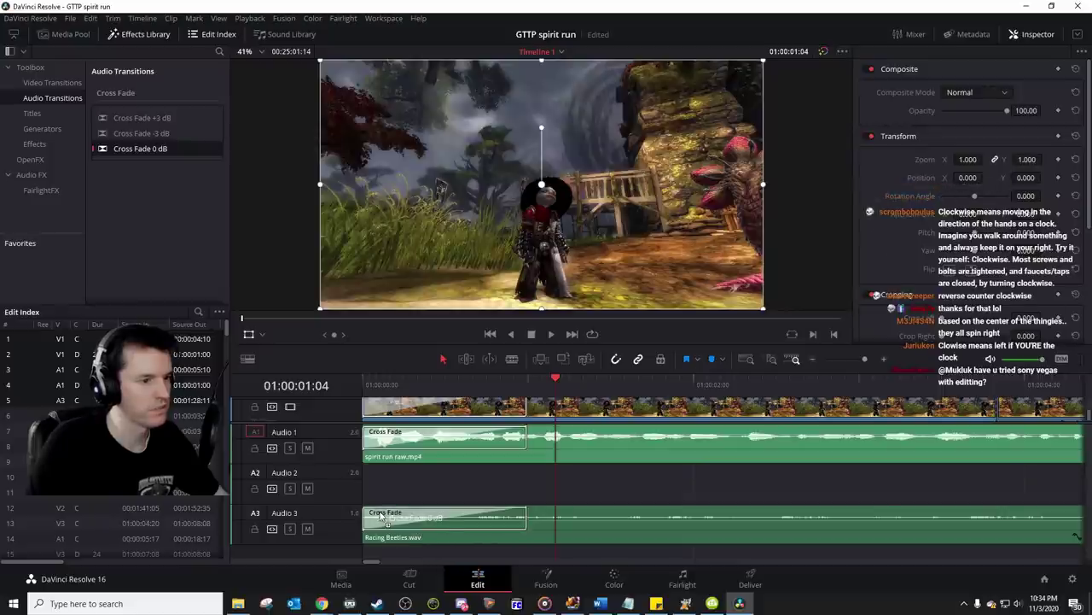
{"action": "left_click", "coordinate": [366, 381]}
{"action": "key", "text": "space"}
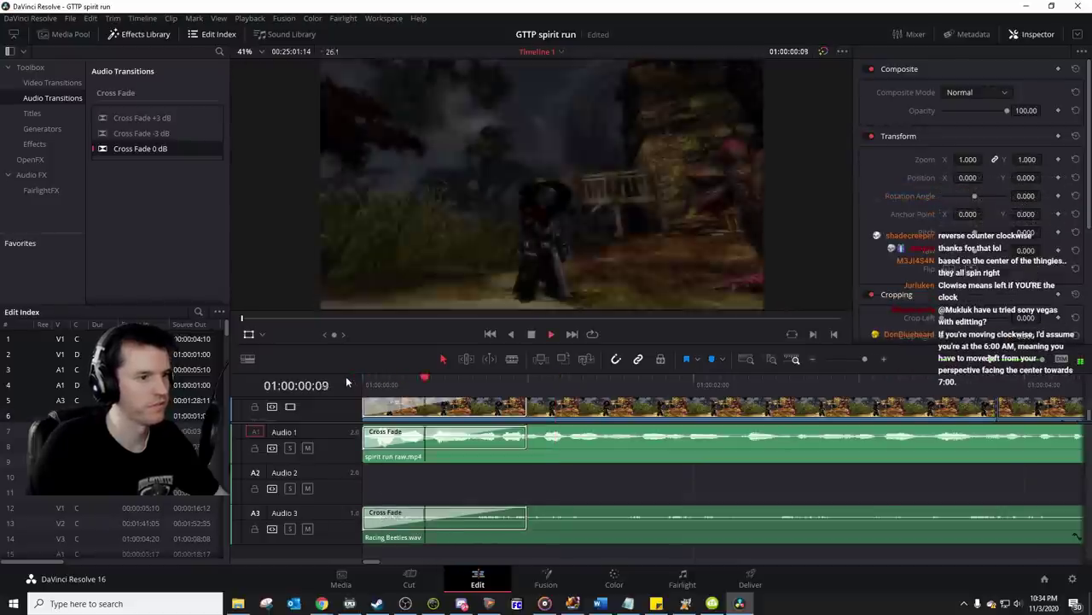
{"action": "key", "text": "space"}
{"action": "left_click", "coordinate": [374, 392]}
{"action": "key", "text": "space"}
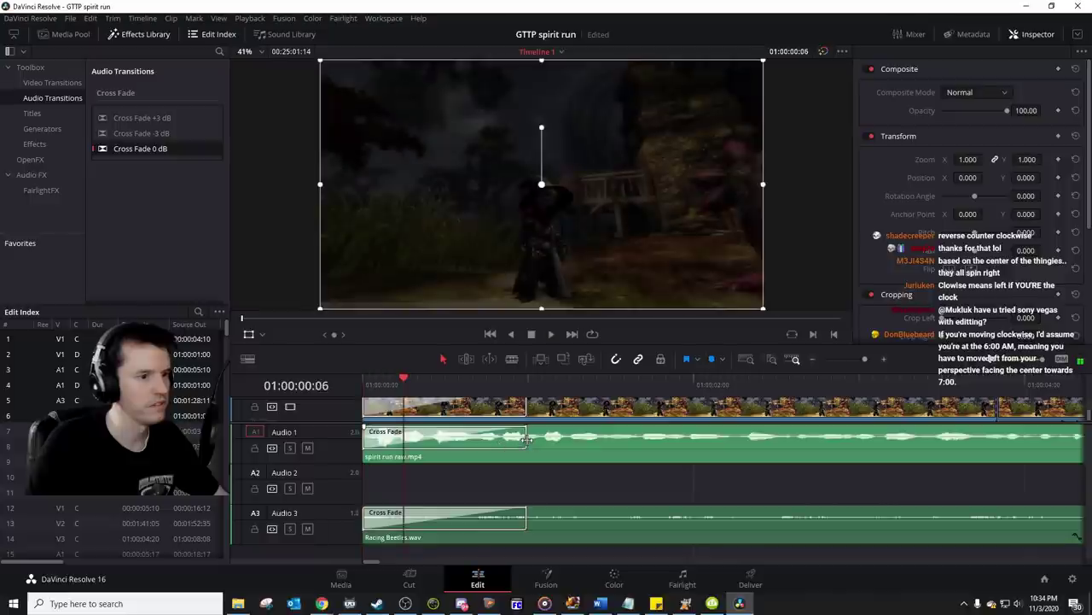
Step: Shorten the opening cross fade on Audio 1 to 0.5 seconds (13 frames) and play back the intro
{"action": "left_click_drag", "start_coordinate": [526, 439], "coordinate": [451, 438]}
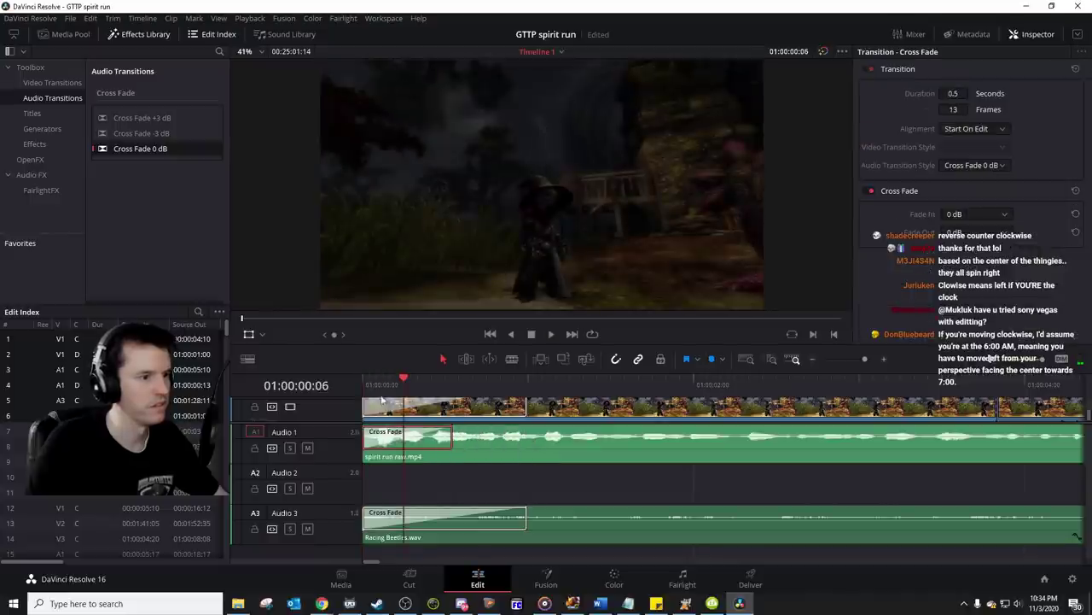
{"action": "left_click", "coordinate": [365, 381]}
{"action": "key", "text": "space"}
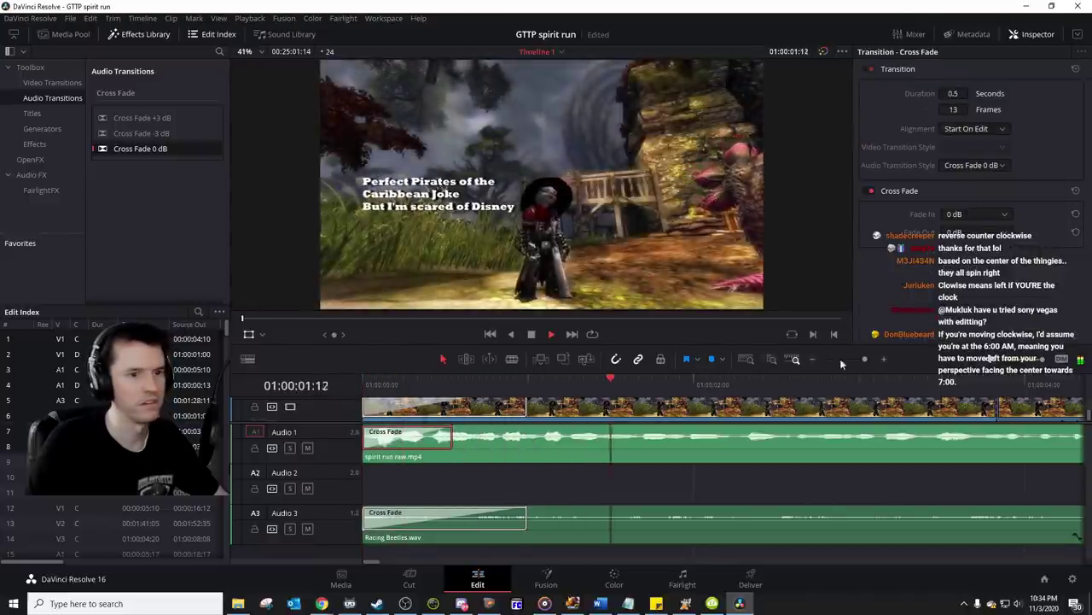
{"action": "left_click", "coordinate": [812, 361]}
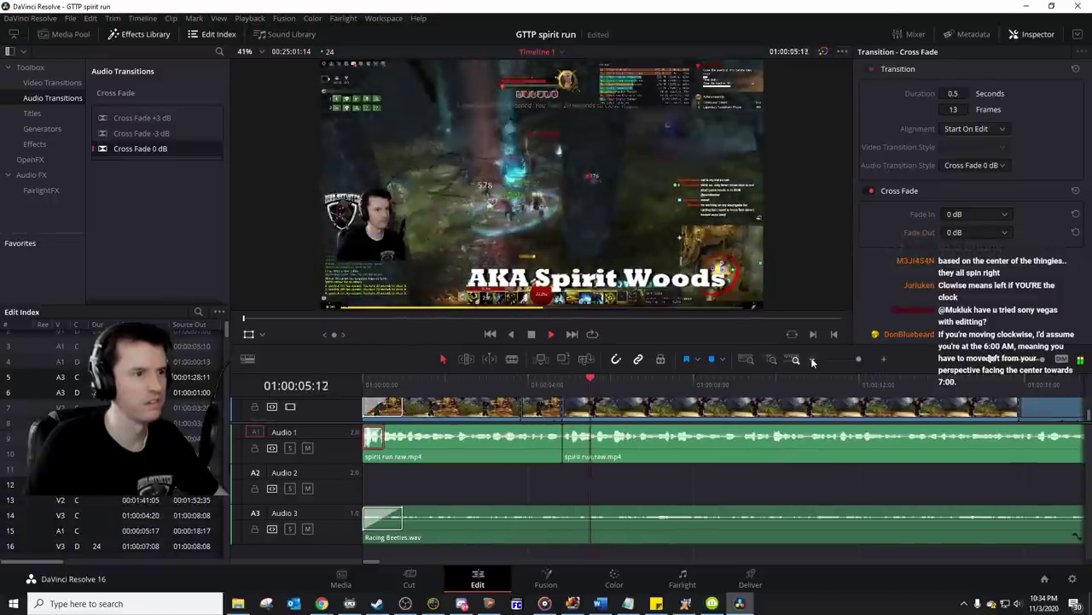
{"action": "left_click", "coordinate": [436, 381]}
{"action": "key", "text": "space"}
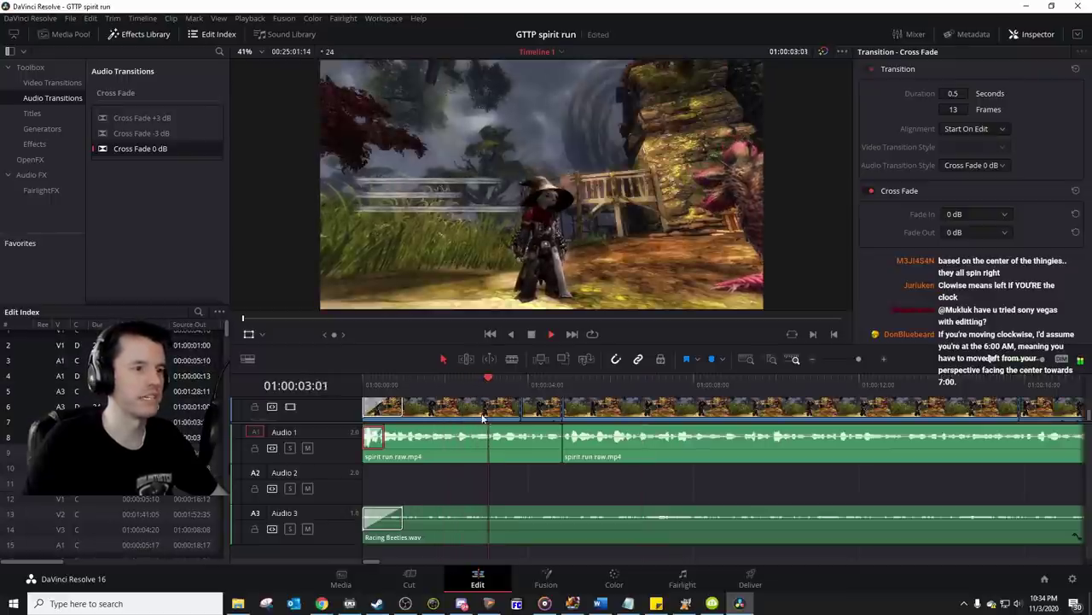
{"action": "left_click", "coordinate": [368, 381]}
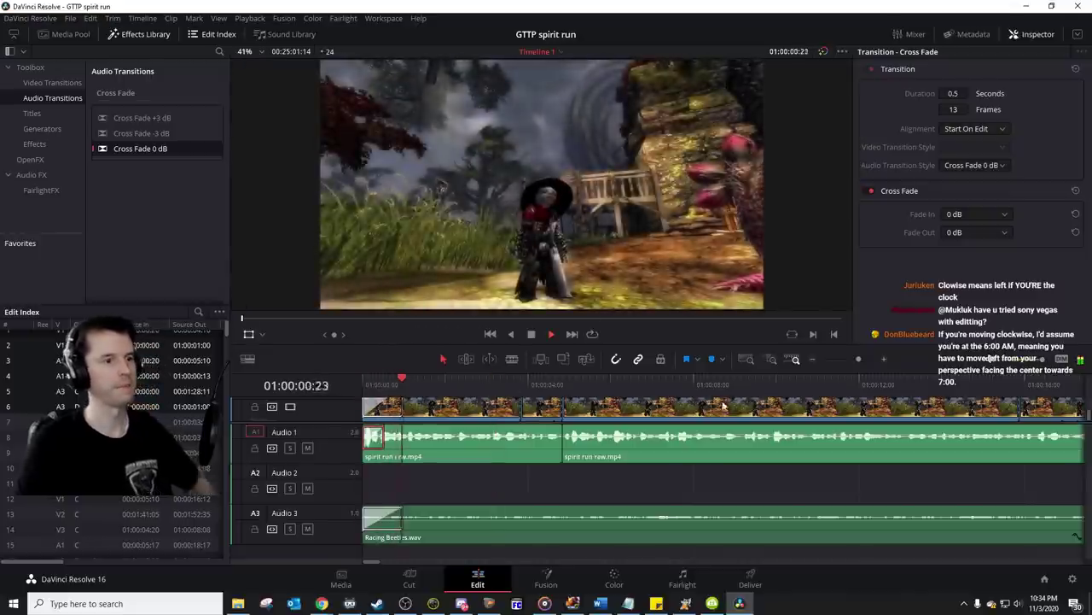
Step: Save the project and play back the opening seconds from the start with the video tracks in view
{"action": "key", "text": "space"}
{"action": "left_click_drag", "start_coordinate": [385, 378], "coordinate": [351, 389]}
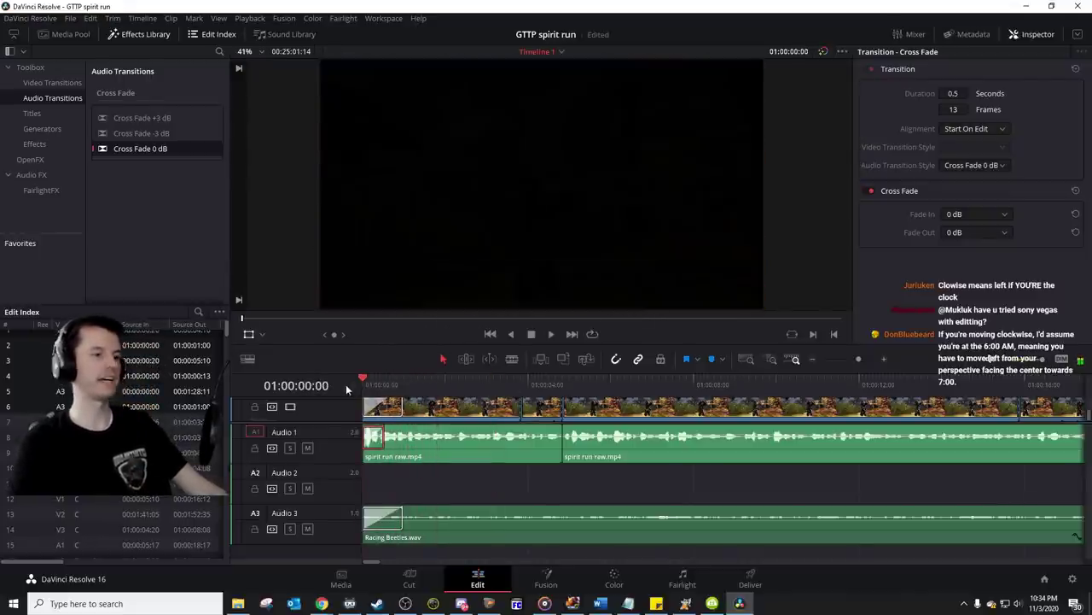
{"action": "key", "text": "ctrl+s"}
{"action": "left_click", "coordinate": [844, 360]}
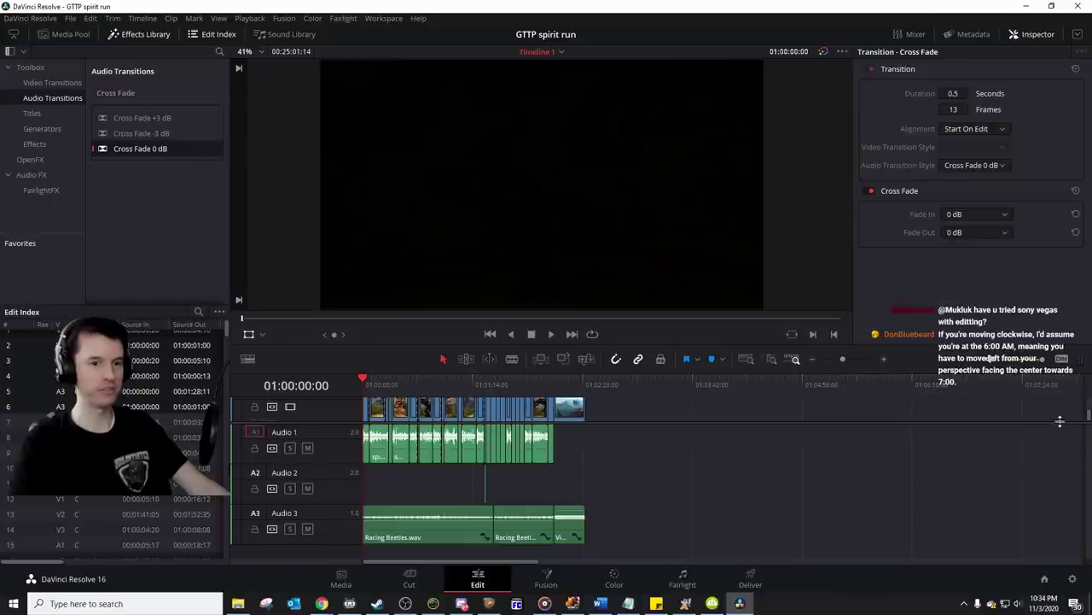
{"action": "left_click_drag", "start_coordinate": [1060, 420], "coordinate": [1024, 546]}
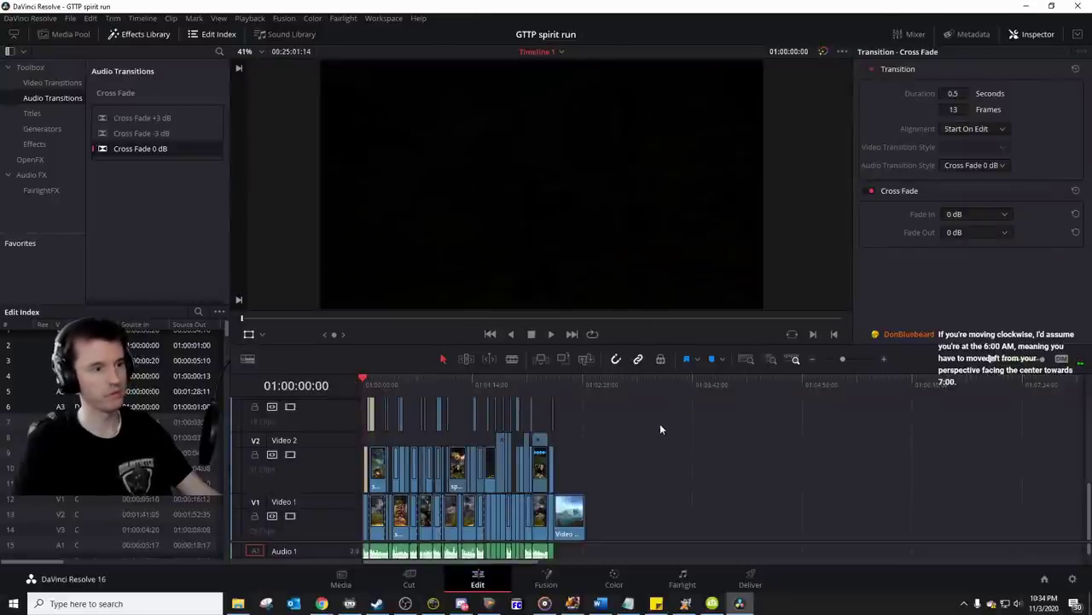
{"action": "key", "text": "space"}
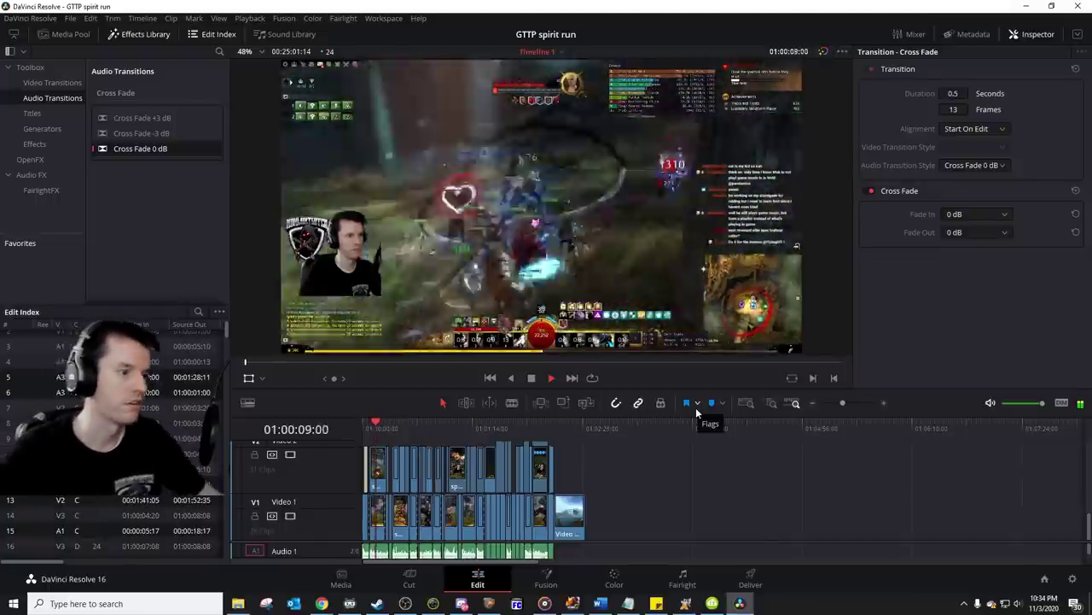
{"action": "key", "text": "space"}
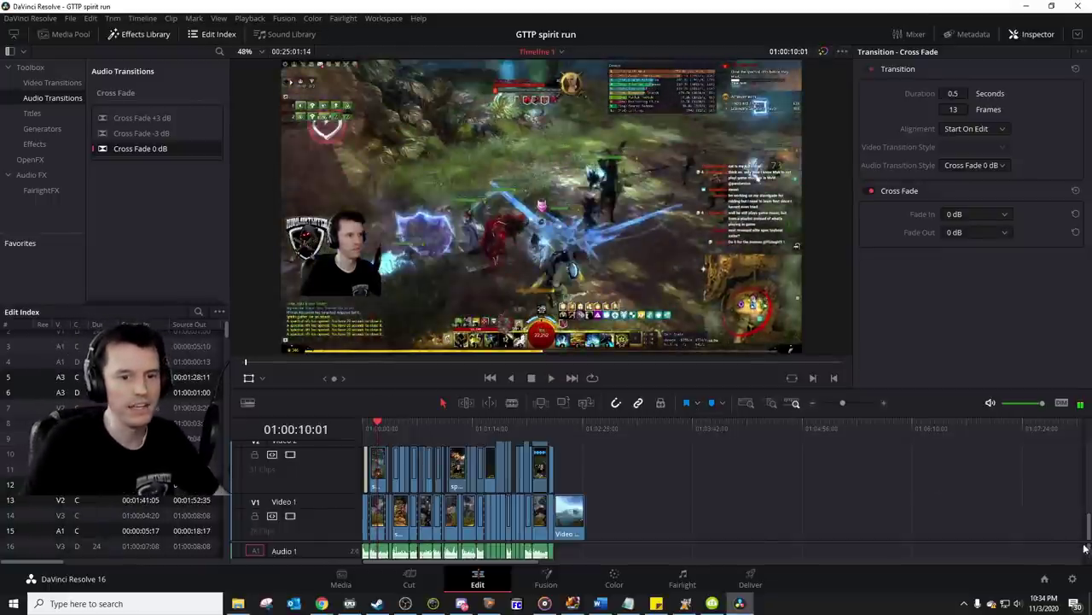
Step: Set the volume of the first Racing Beetles clip on Audio 3 to -15.20 and the second to -15.00
{"action": "scroll", "coordinate": [1082, 513], "scroll_direction": "down", "scroll_amount": 4}
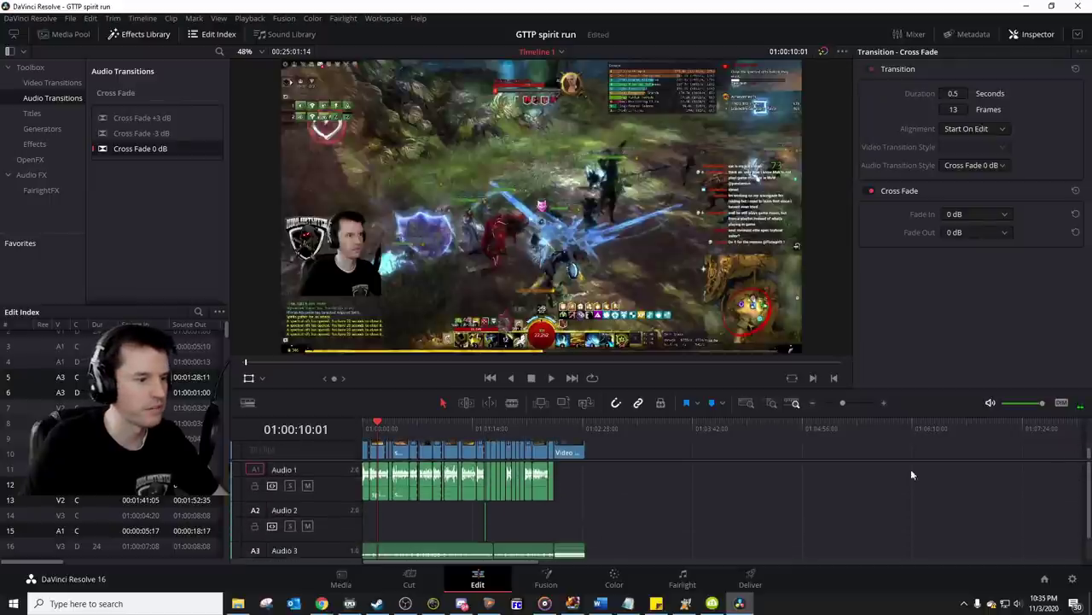
{"action": "left_click", "coordinate": [433, 551]}
{"action": "left_click", "coordinate": [533, 551], "text": "shift"}
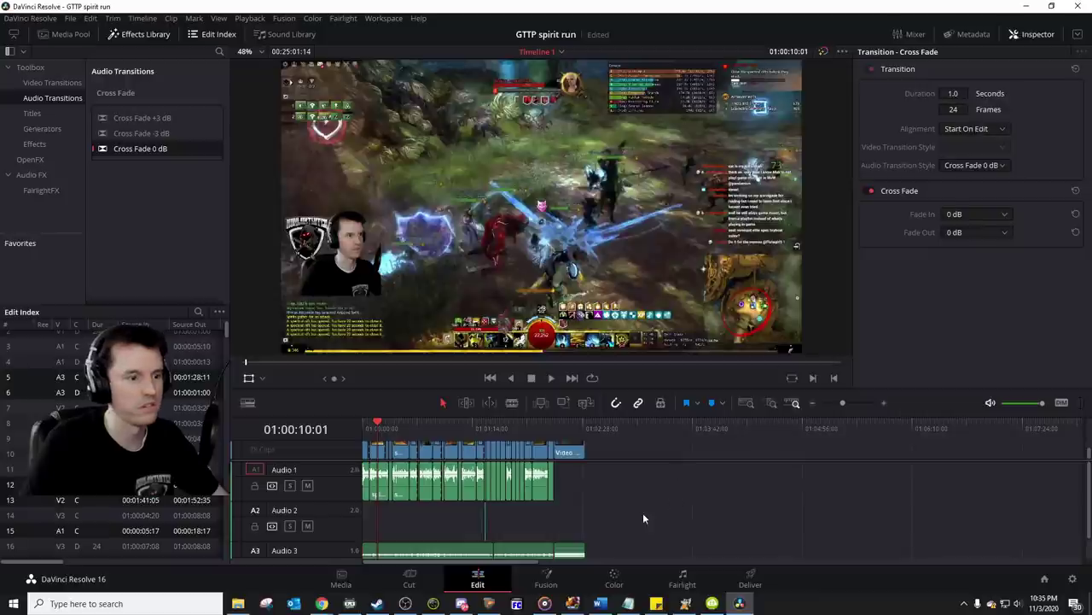
{"action": "left_click", "coordinate": [473, 553]}
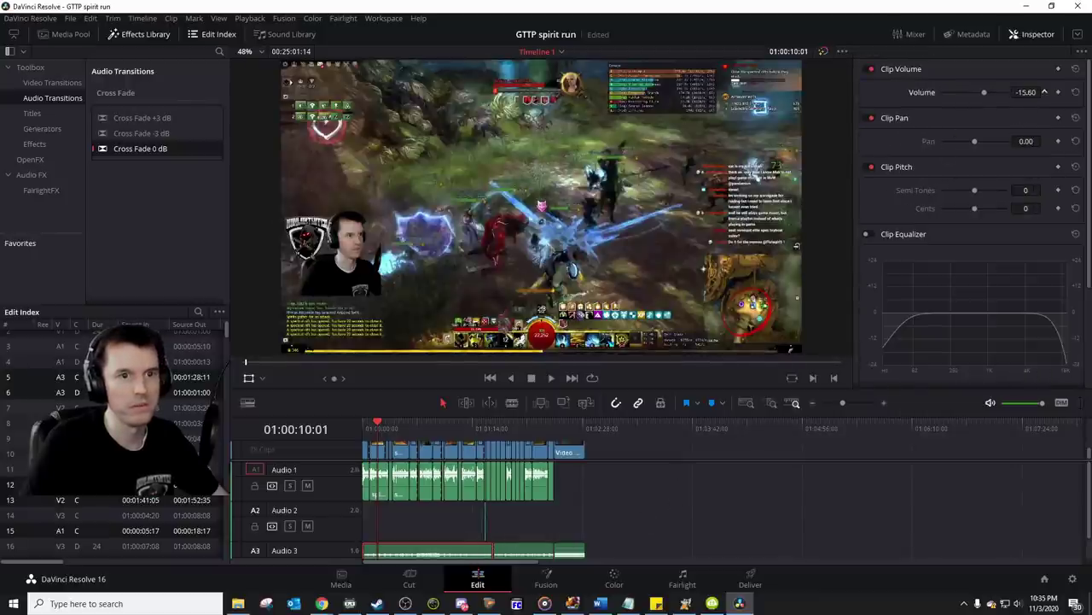
{"action": "left_click_drag", "start_coordinate": [1045, 91], "coordinate": [1048, 91]}
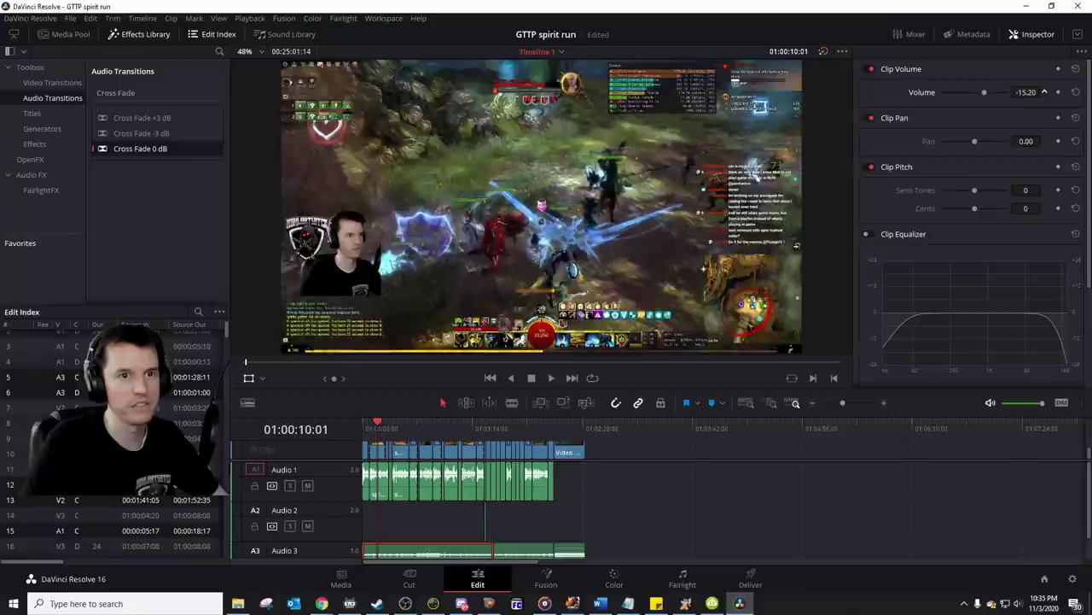
{"action": "left_click", "coordinate": [512, 551]}
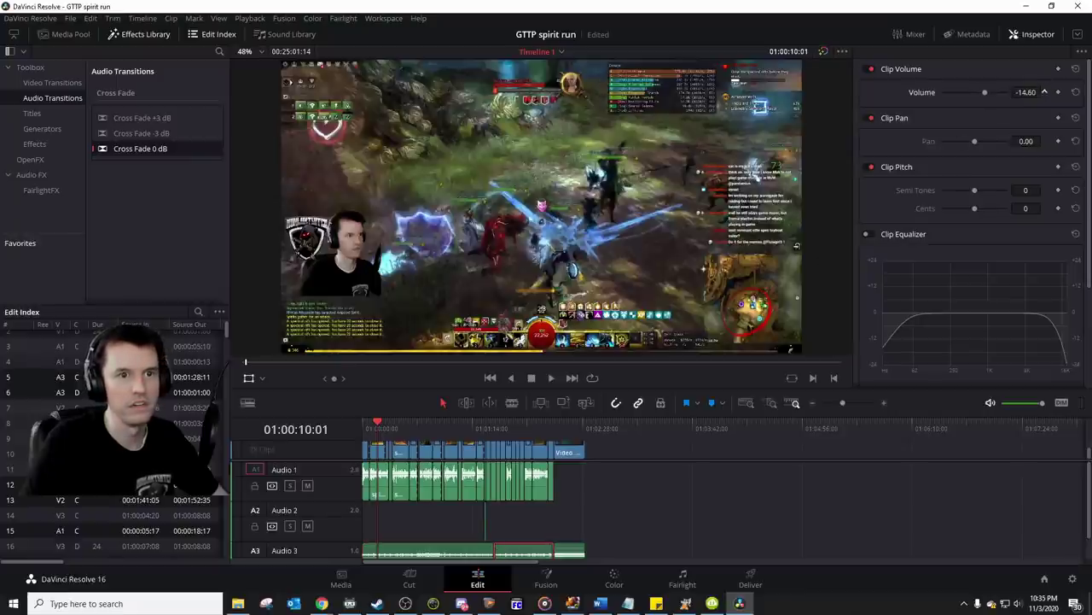
{"action": "left_click_drag", "start_coordinate": [1047, 91], "coordinate": [1043, 91]}
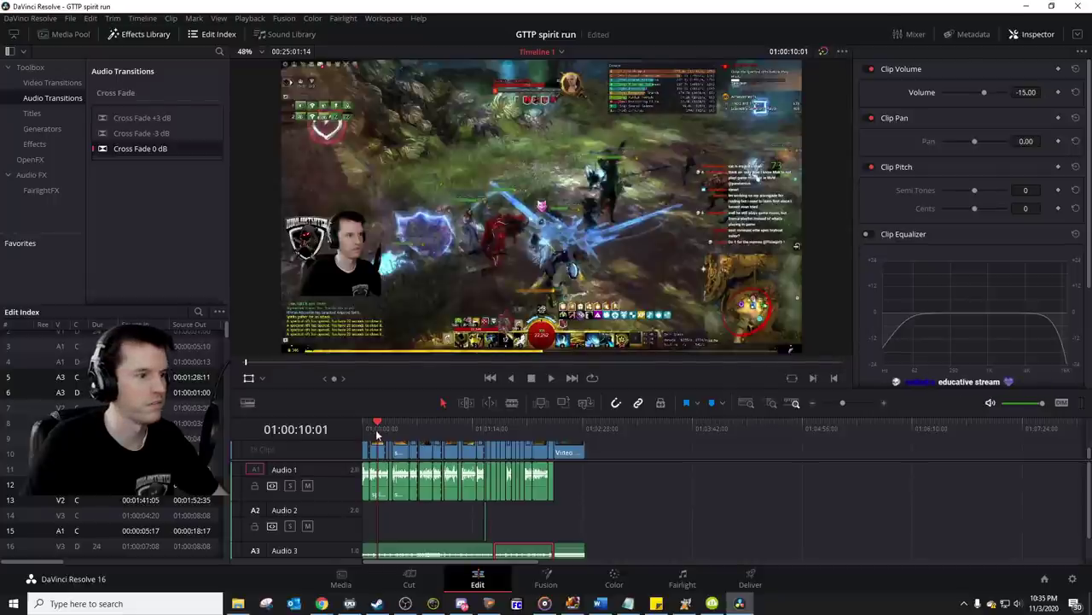
Step: Play back the whole video from the start until past the outro
{"action": "left_click_drag", "start_coordinate": [376, 435], "coordinate": [343, 424]}
{"action": "key", "text": "space"}
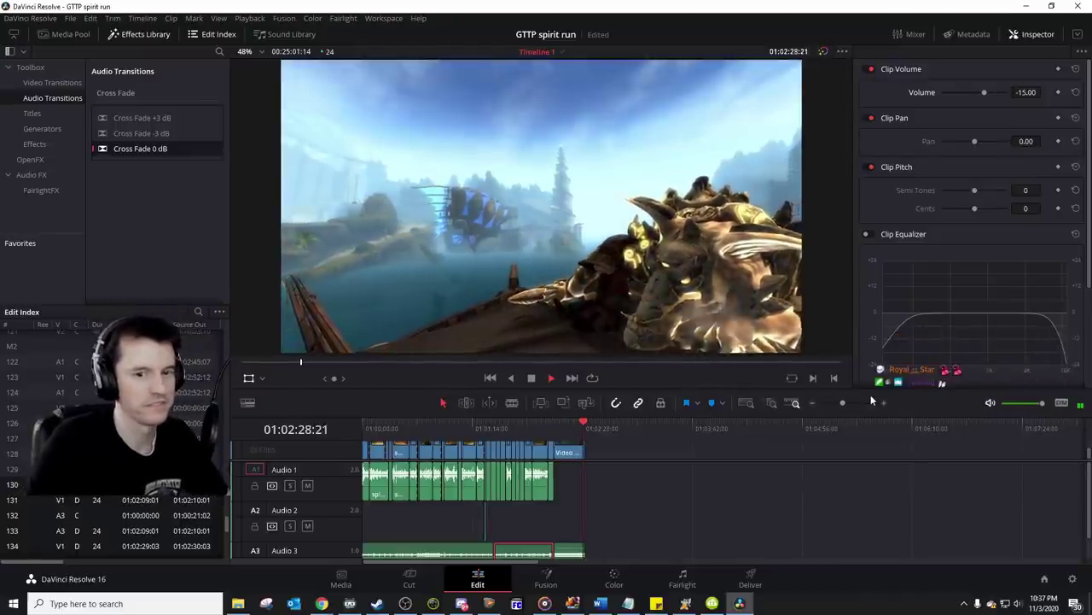
{"action": "left_click", "coordinate": [810, 402]}
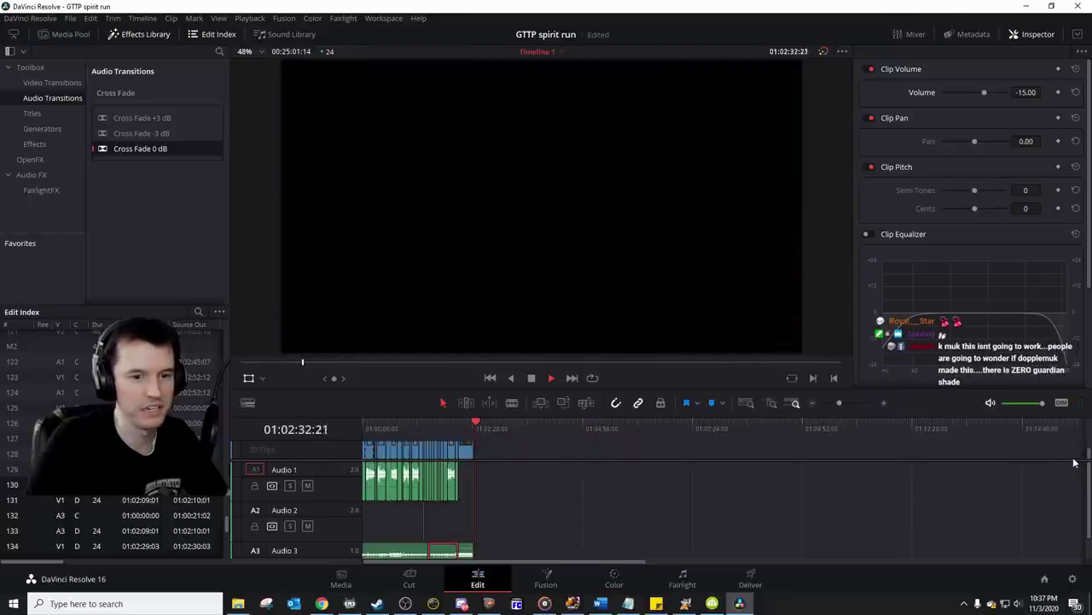
{"action": "left_click_drag", "start_coordinate": [1071, 460], "coordinate": [1046, 551]}
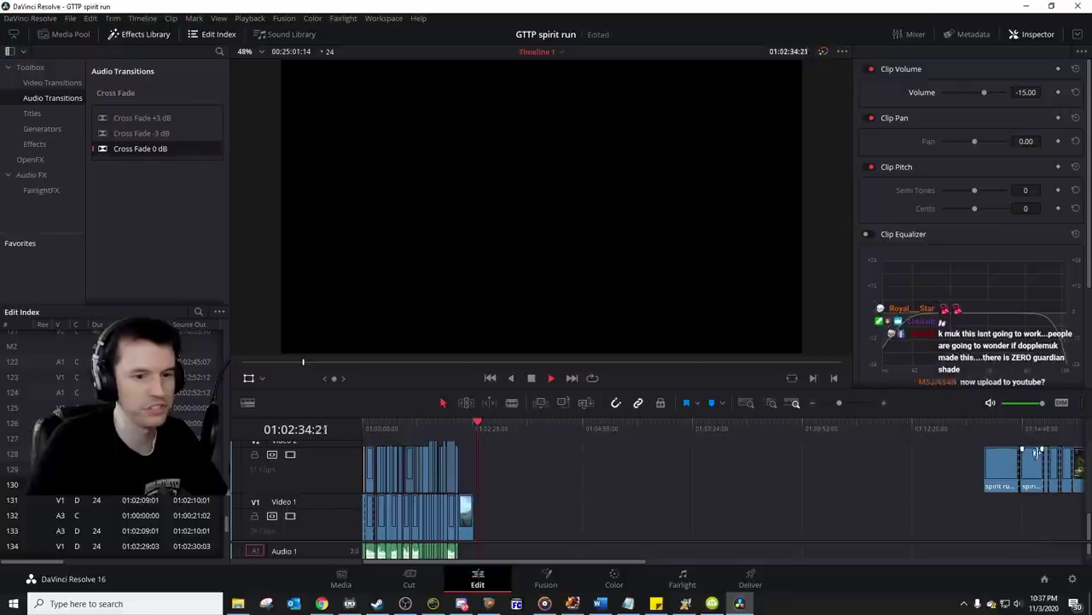
{"action": "mouse_move", "coordinate": [619, 559]}
{"action": "left_mouse_down"}
{"action": "mouse_move", "coordinate": [641, 562]}
{"action": "mouse_move", "coordinate": [612, 565]}
{"action": "left_mouse_up"}
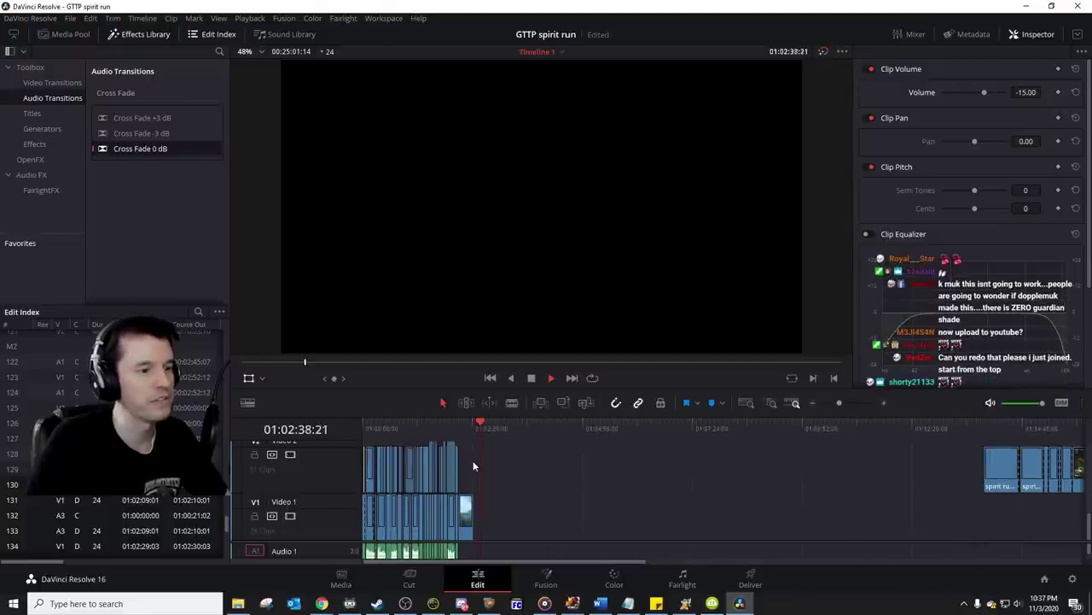
{"action": "key", "text": "space"}
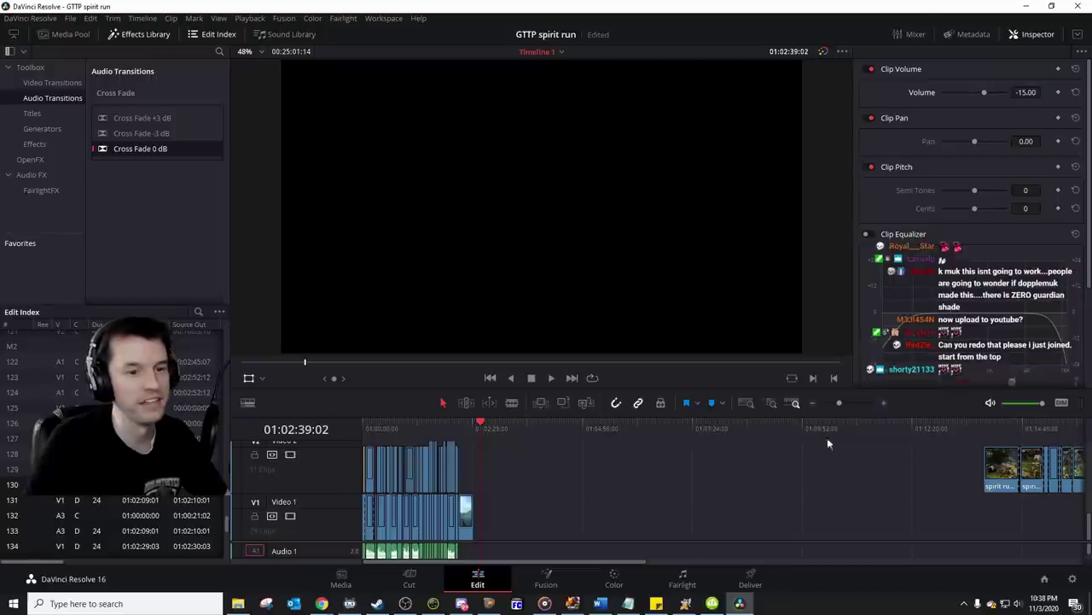
Step: Delete all leftover footage clips on Video 2 far beyond the outro, and save the project with the playhead at the outro's end
{"action": "left_click_drag", "start_coordinate": [536, 561], "coordinate": [742, 561]}
{"action": "left_click_drag", "start_coordinate": [991, 461], "coordinate": [465, 477]}
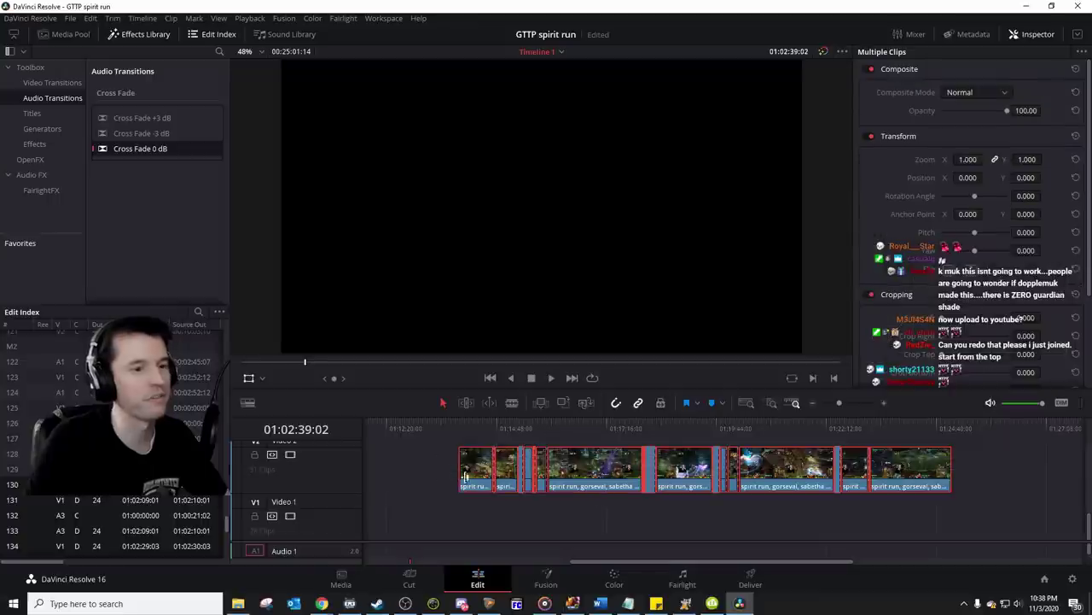
{"action": "key", "text": "Delete"}
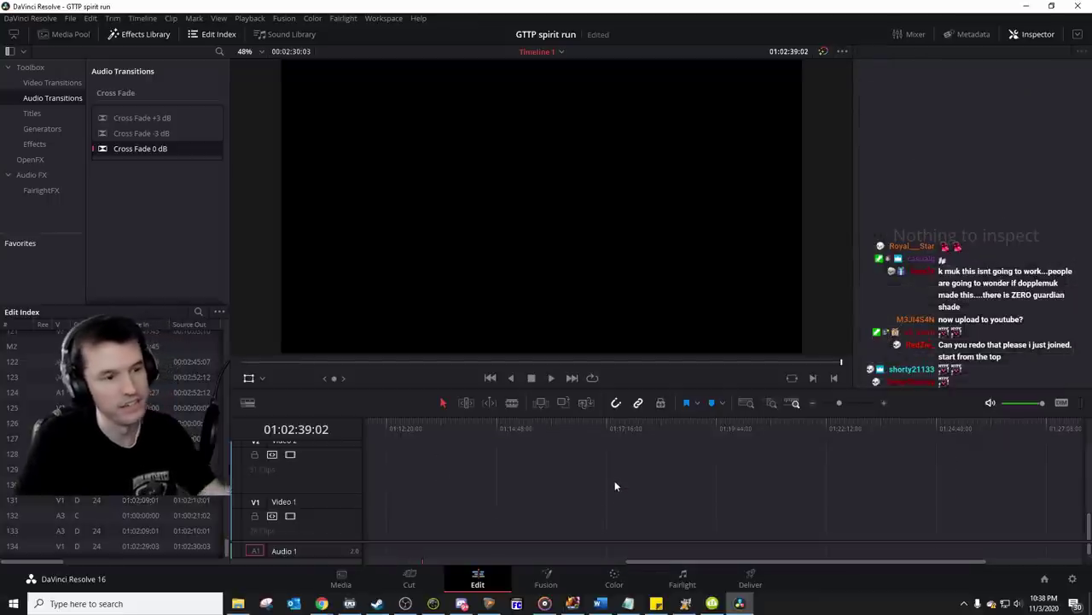
{"action": "left_click_drag", "start_coordinate": [790, 561], "coordinate": [467, 517]}
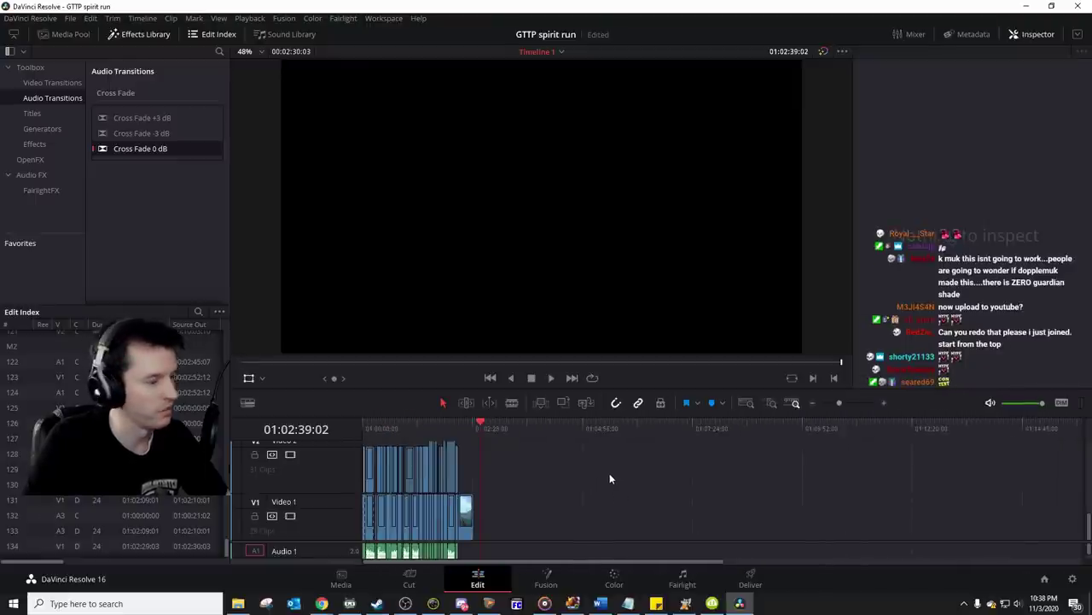
{"action": "key", "text": "Up"}
{"action": "key", "text": "ctrl+s"}
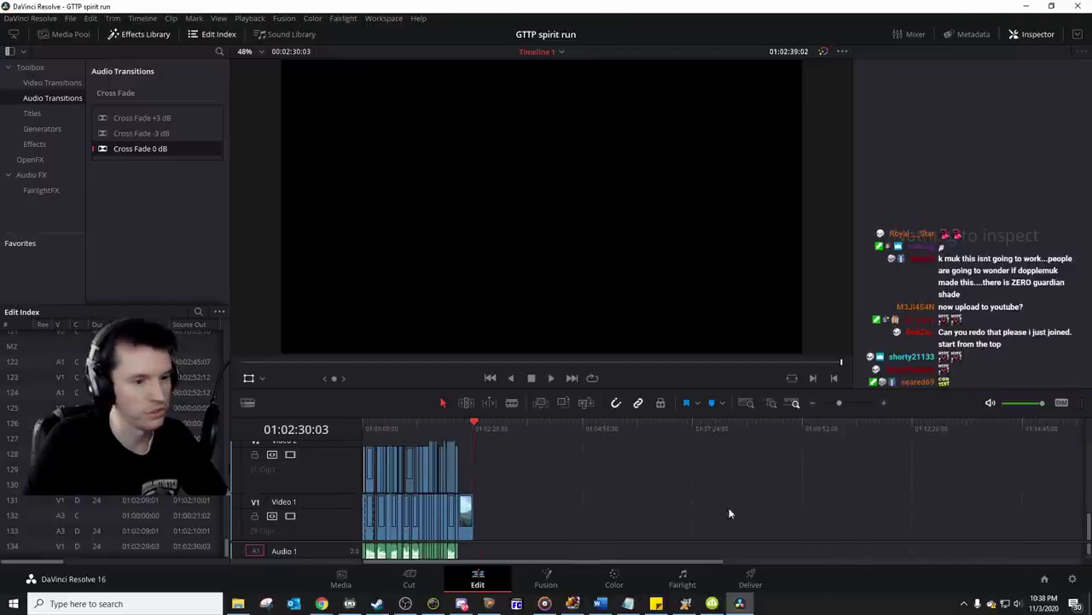
Step: Set up the export with the filename GTTP spirit run and the Finished Videos folder as its location
{"action": "left_click", "coordinate": [748, 581]}
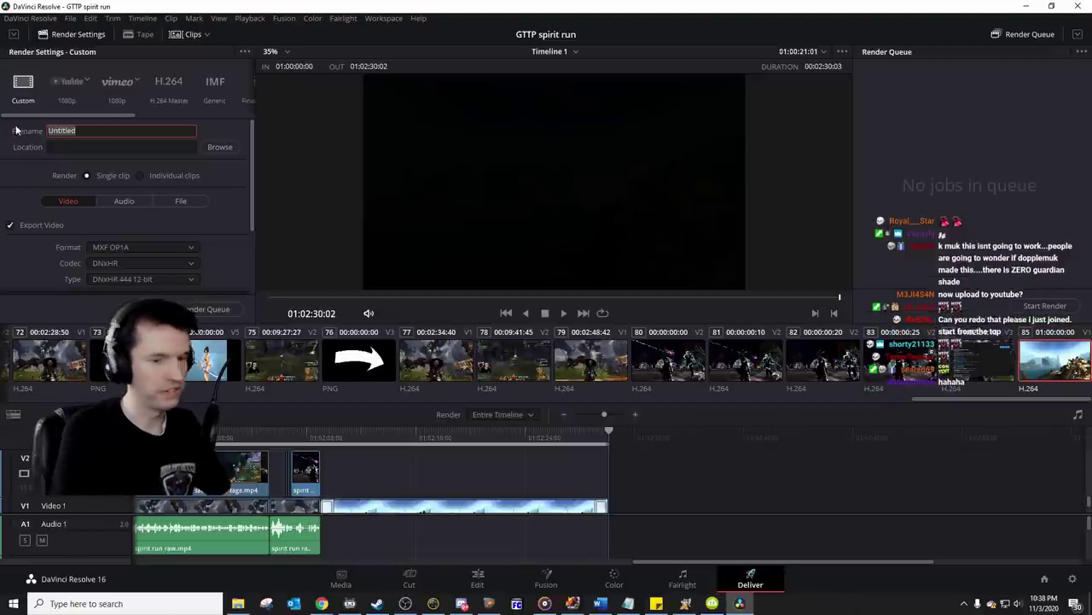
{"action": "type", "text": "GTTP"}
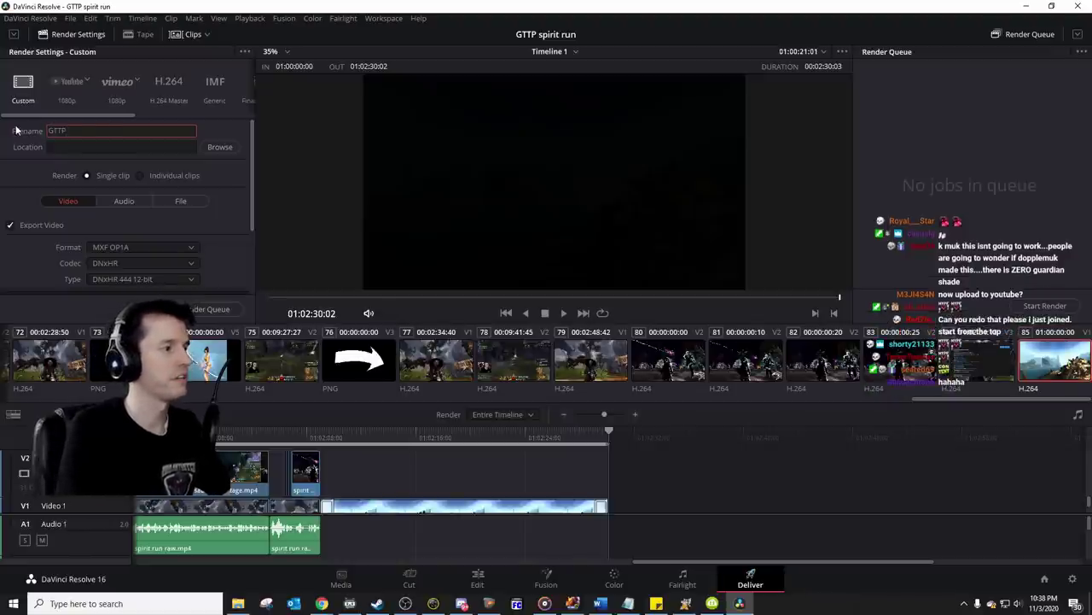
{"action": "type", "text": " spirit run"}
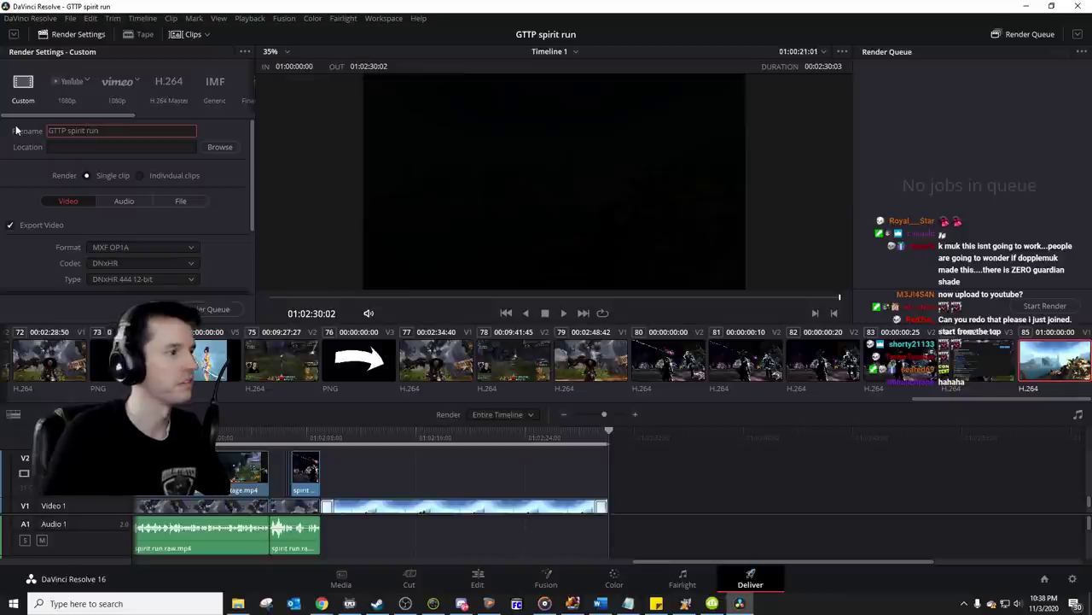
{"action": "left_click", "coordinate": [219, 147]}
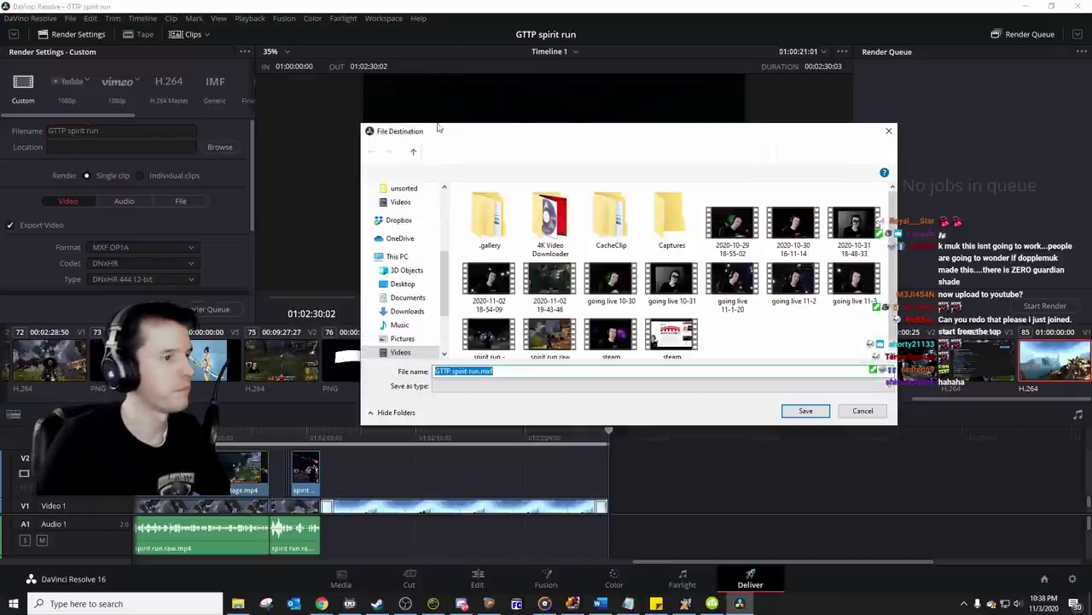
{"action": "scroll", "coordinate": [416, 261], "scroll_direction": "up", "scroll_amount": 3}
{"action": "left_click", "coordinate": [410, 243]}
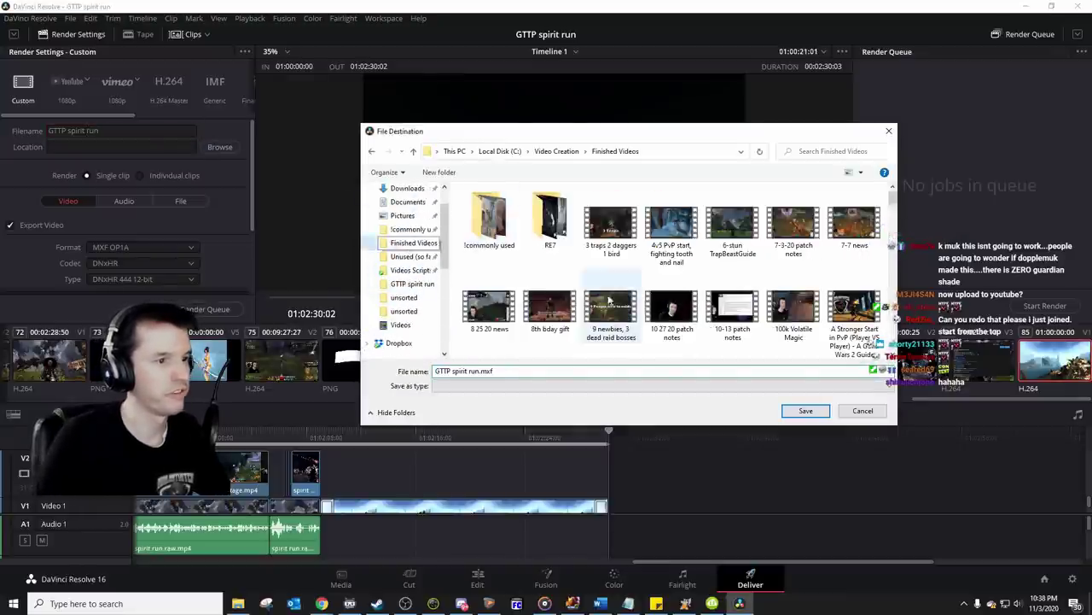
{"action": "left_click", "coordinate": [805, 411]}
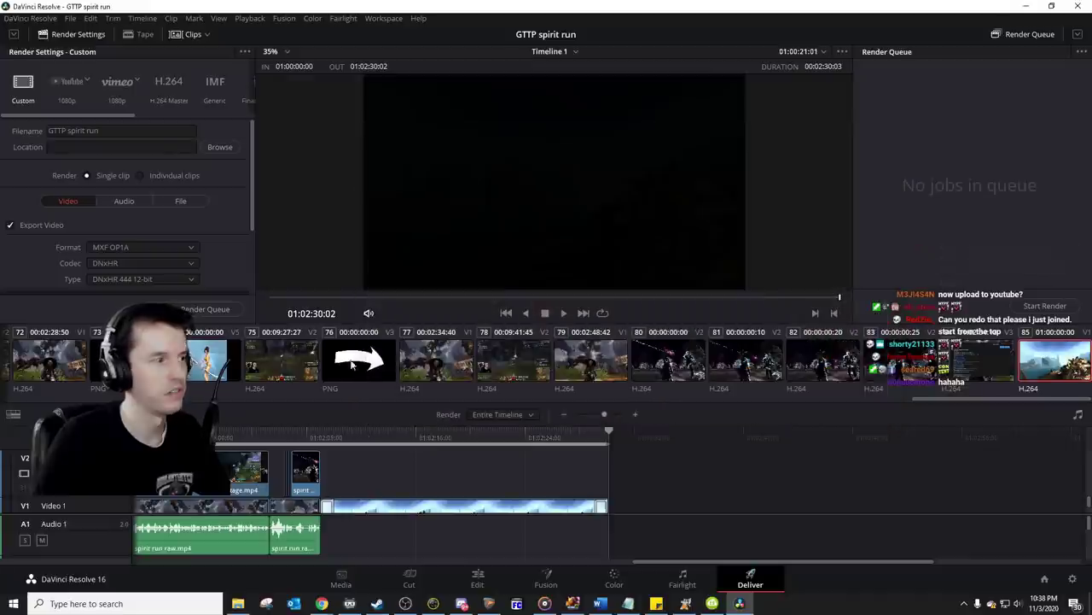
Step: Set the render format to QuickTime and the render speed to 50
{"action": "left_click", "coordinate": [126, 245]}
{"action": "scroll", "coordinate": [155, 334], "scroll_direction": "down", "scroll_amount": 2}
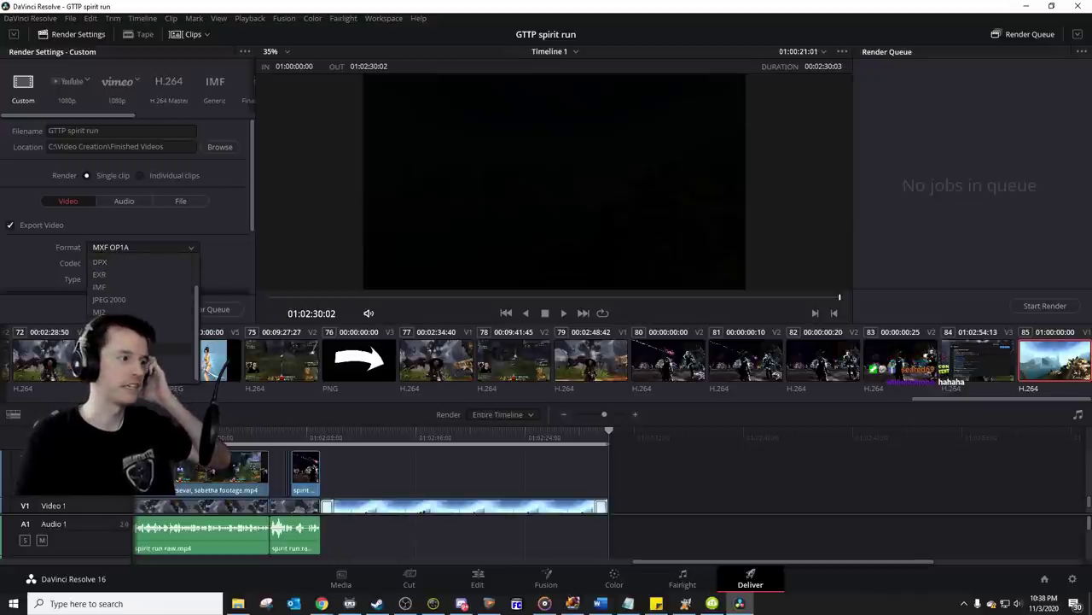
{"action": "left_click", "coordinate": [170, 362]}
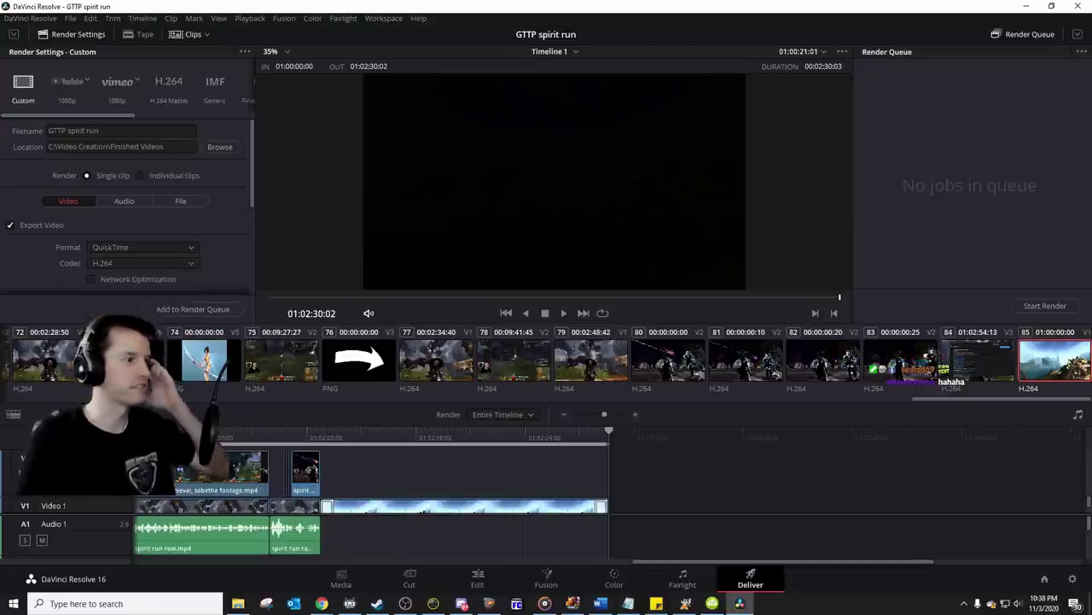
{"action": "left_click", "coordinate": [190, 202]}
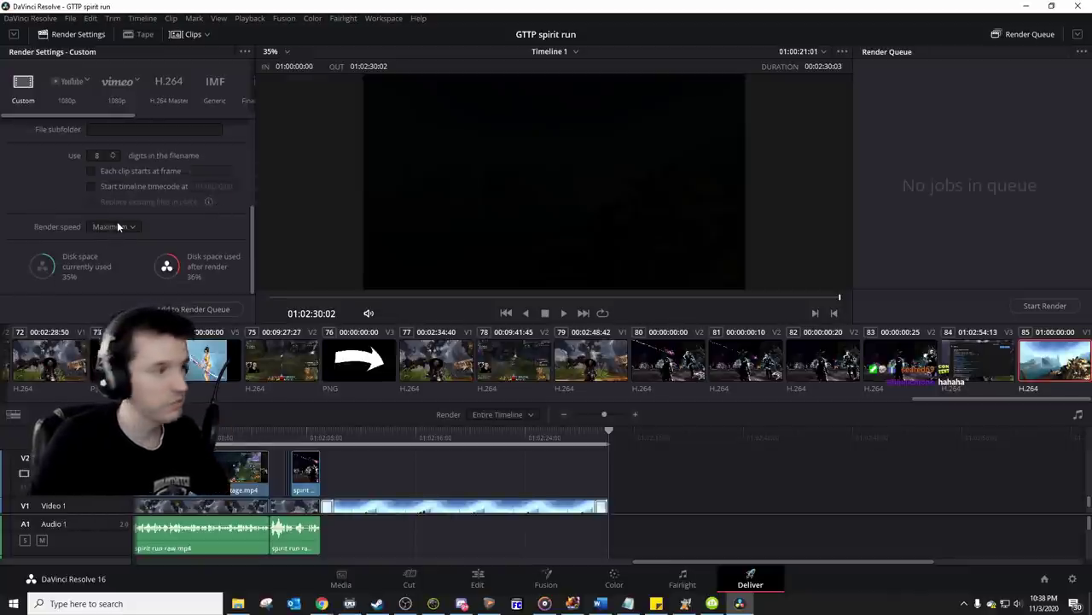
{"action": "left_click", "coordinate": [113, 226]}
{"action": "left_click", "coordinate": [112, 303]}
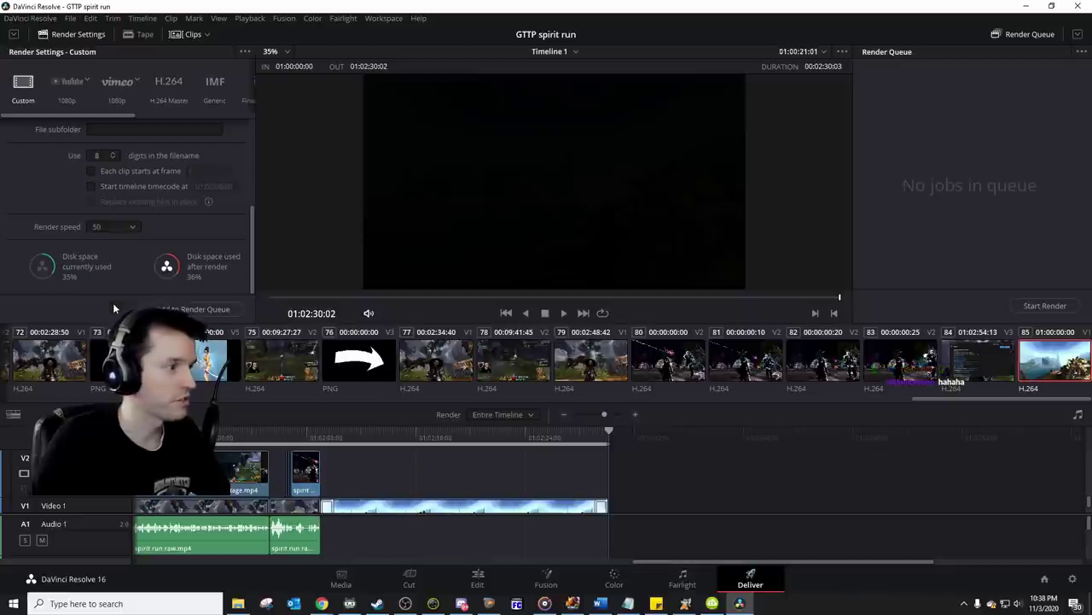
{"action": "left_click", "coordinate": [124, 228]}
{"action": "left_click", "coordinate": [125, 227]}
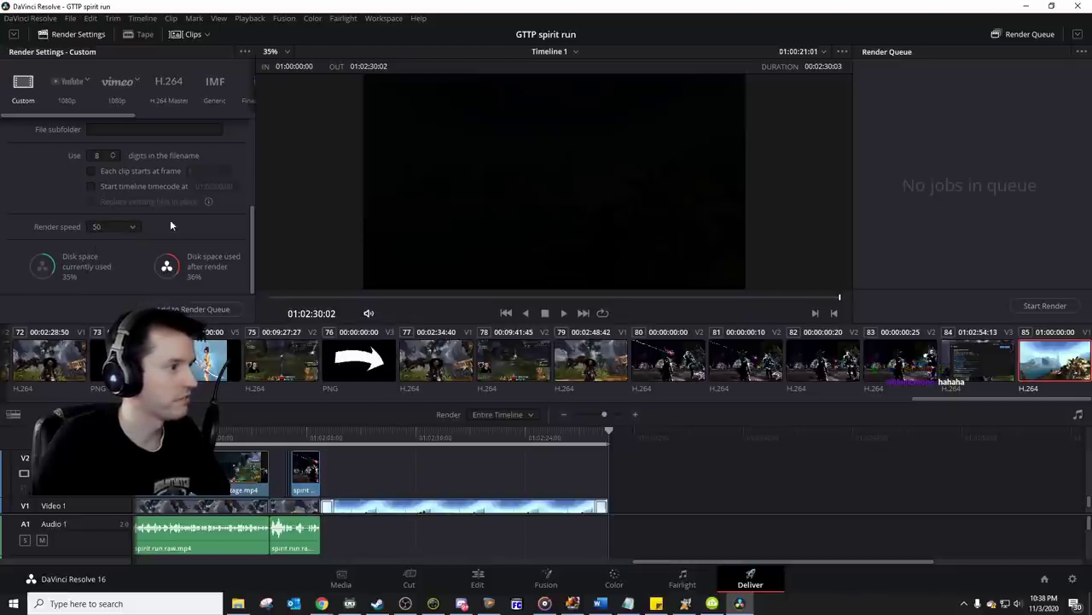
Step: Add the GTTP spirit run timeline to the render queue and render it
{"action": "left_click", "coordinate": [194, 310]}
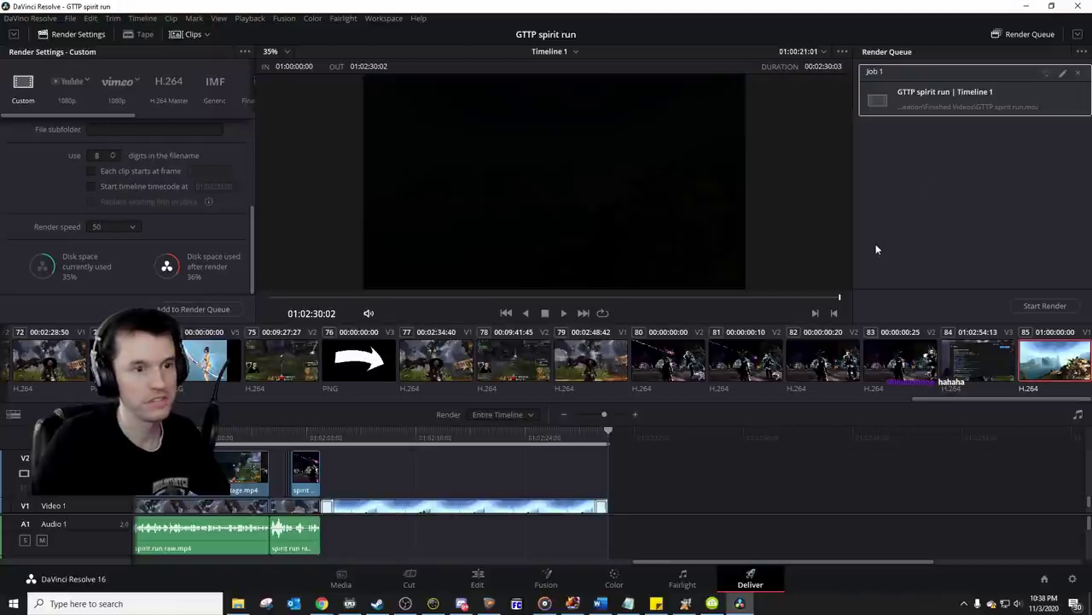
{"action": "left_click", "coordinate": [1025, 305]}
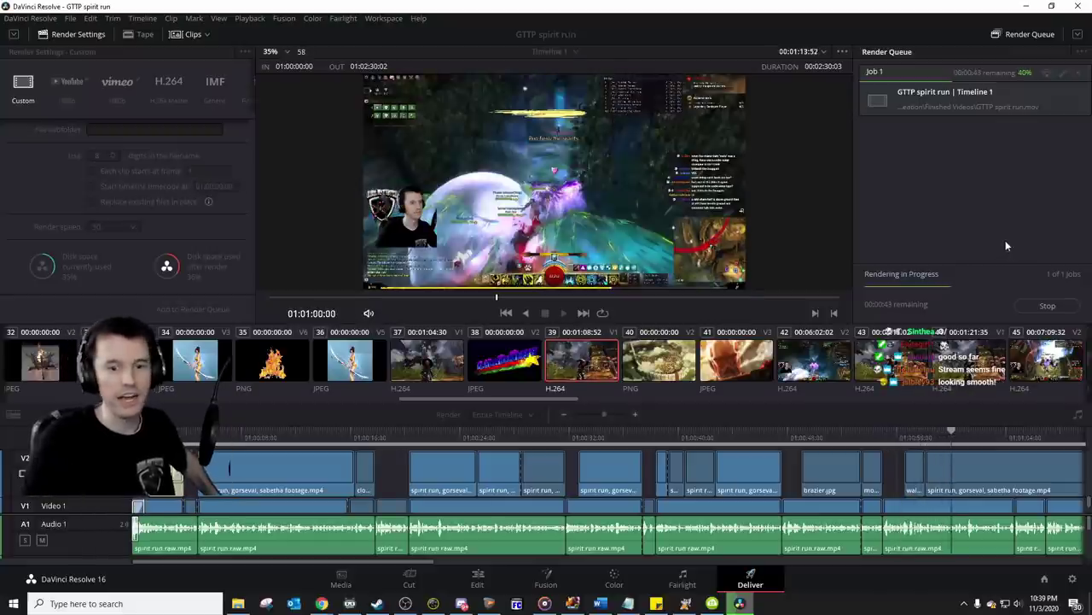
{"action": "left_click", "coordinate": [238, 602]}
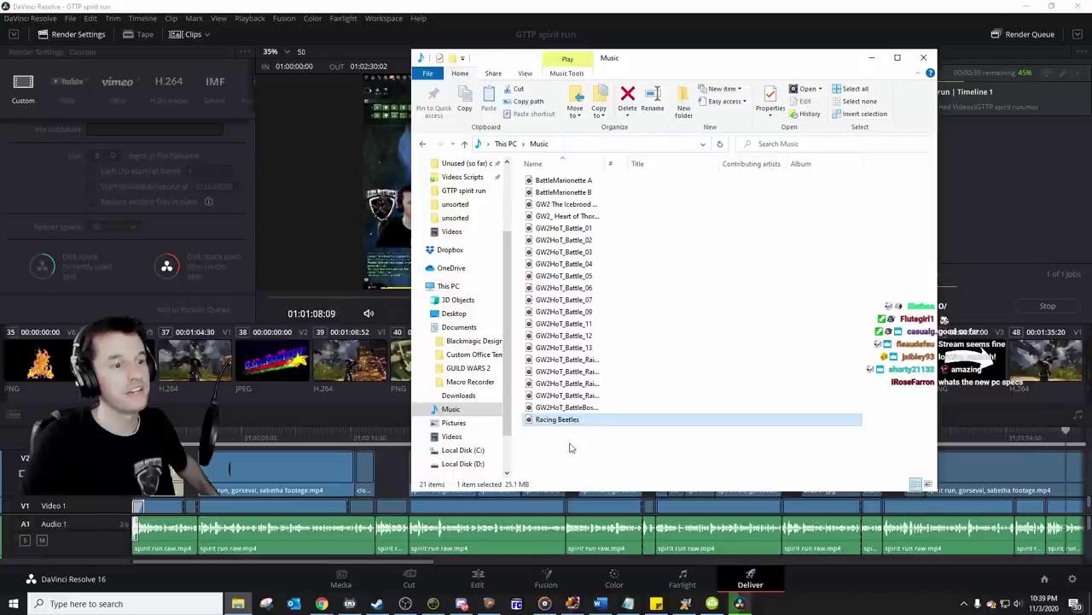
{"action": "key", "text": "alt+Tab"}
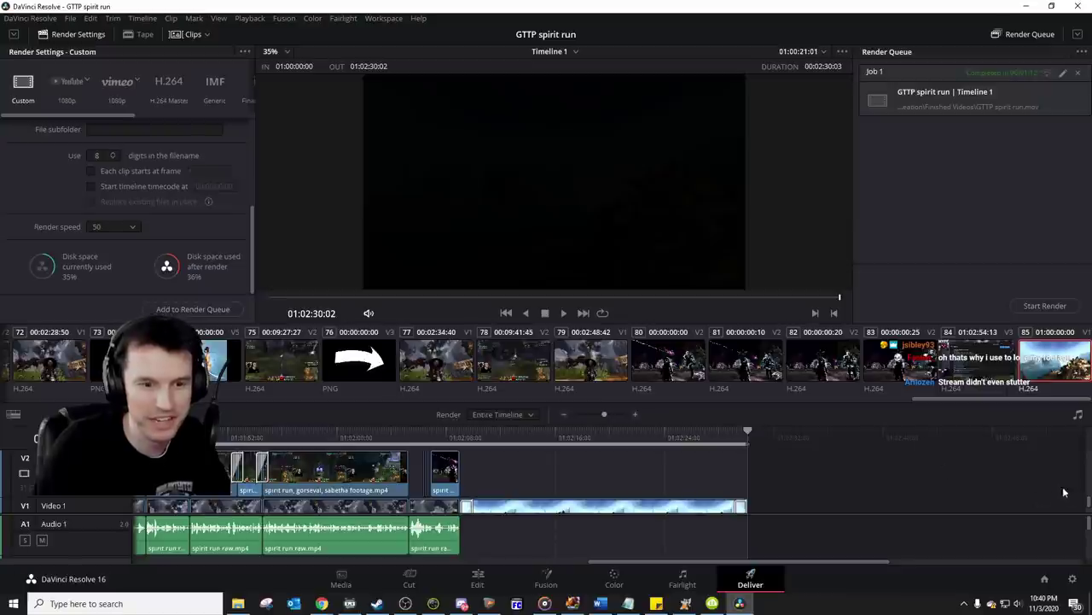
Step: Open the file location of the rendered GTTP spirit run job and minimize the editor, leaving the Finished Videos folder window on the desktop
{"action": "left_click_drag", "start_coordinate": [1088, 502], "coordinate": [1089, 508]}
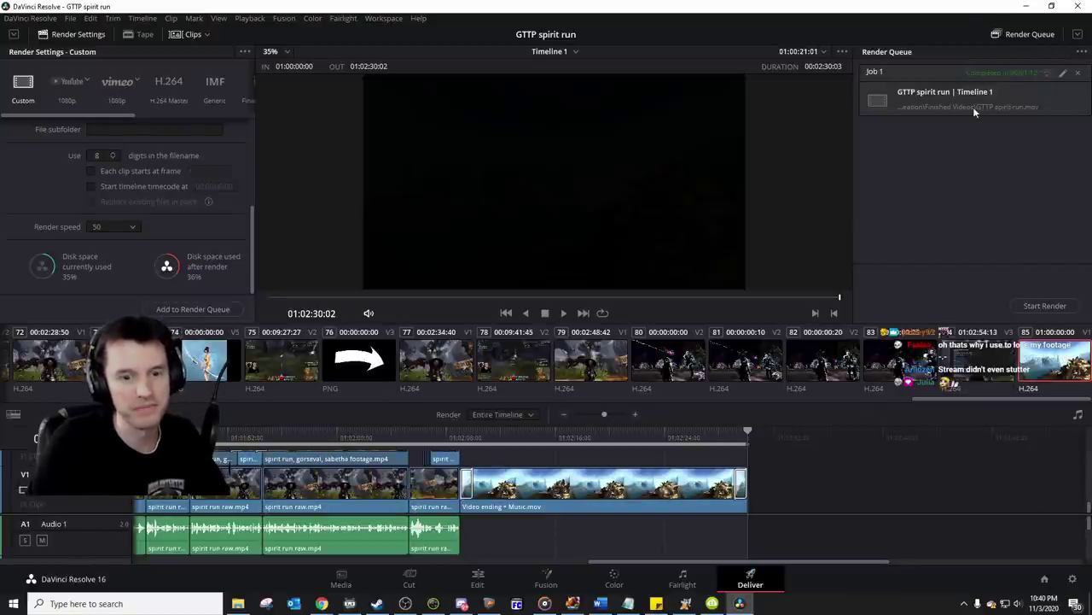
{"action": "right_click", "coordinate": [989, 92]}
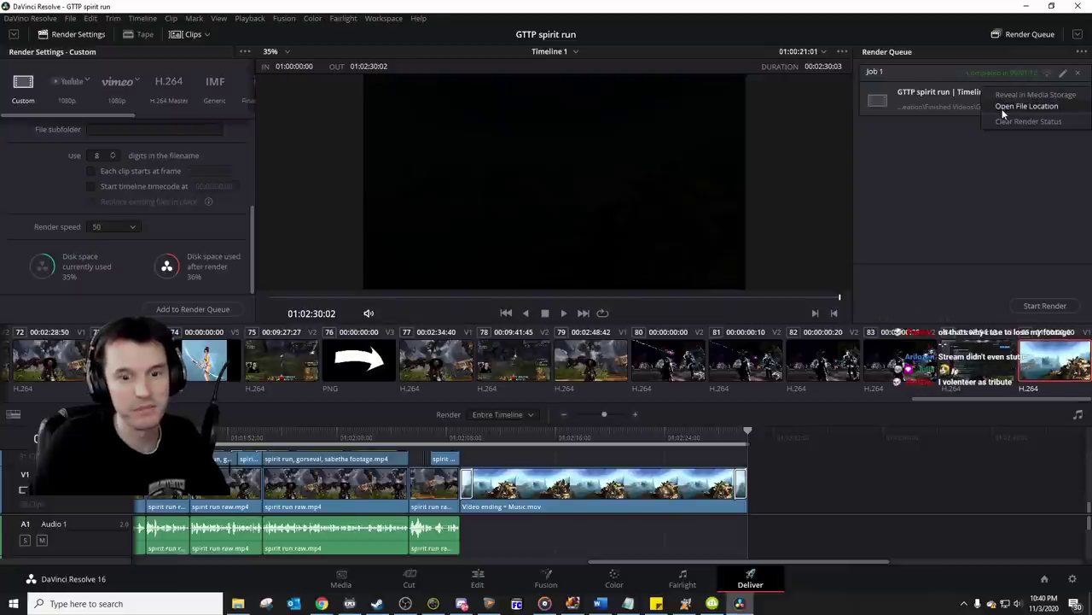
{"action": "left_click", "coordinate": [1003, 109]}
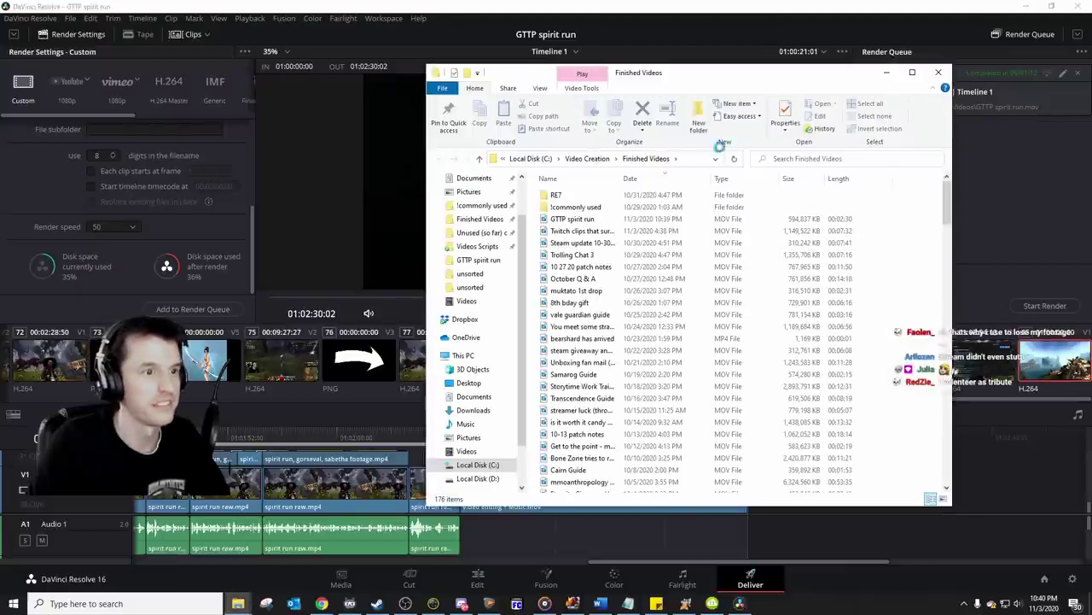
{"action": "left_click", "coordinate": [1029, 10]}
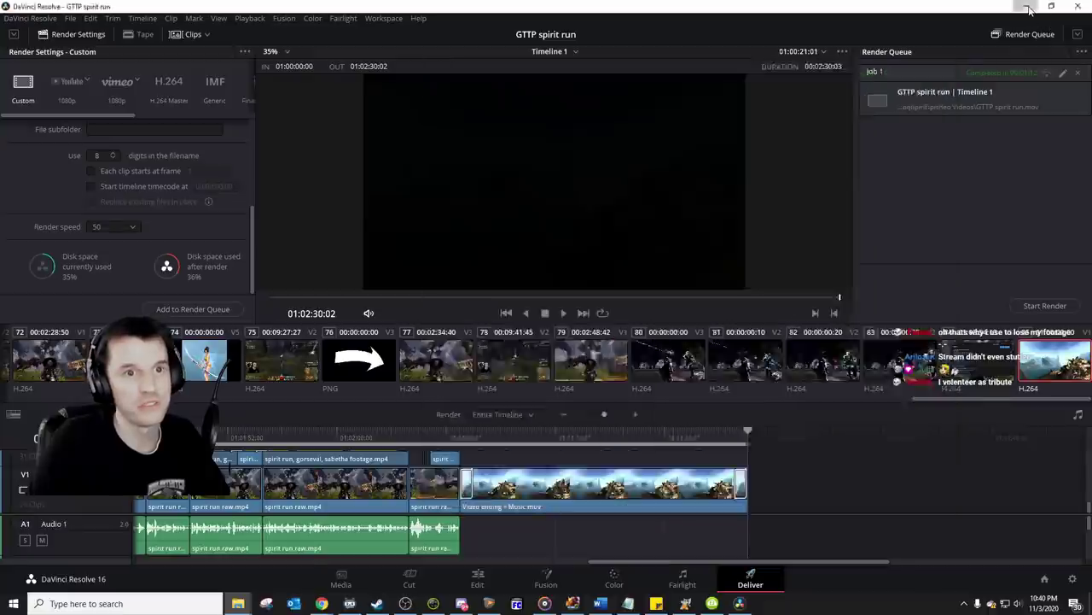
{"action": "left_click", "coordinate": [1030, 11]}
{"action": "left_click_drag", "start_coordinate": [817, 82], "coordinate": [628, 70]}
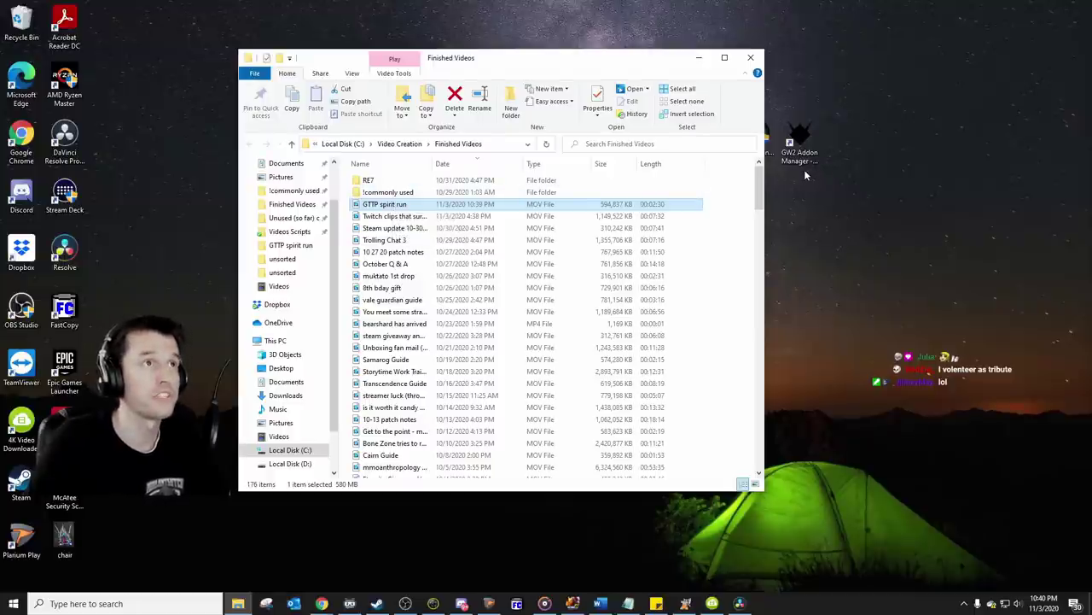
Step: Switch to Chrome with the YouTube Studio channel videos, move the Finished Videos window aside, and maximize the browser
{"action": "left_click", "coordinate": [321, 603]}
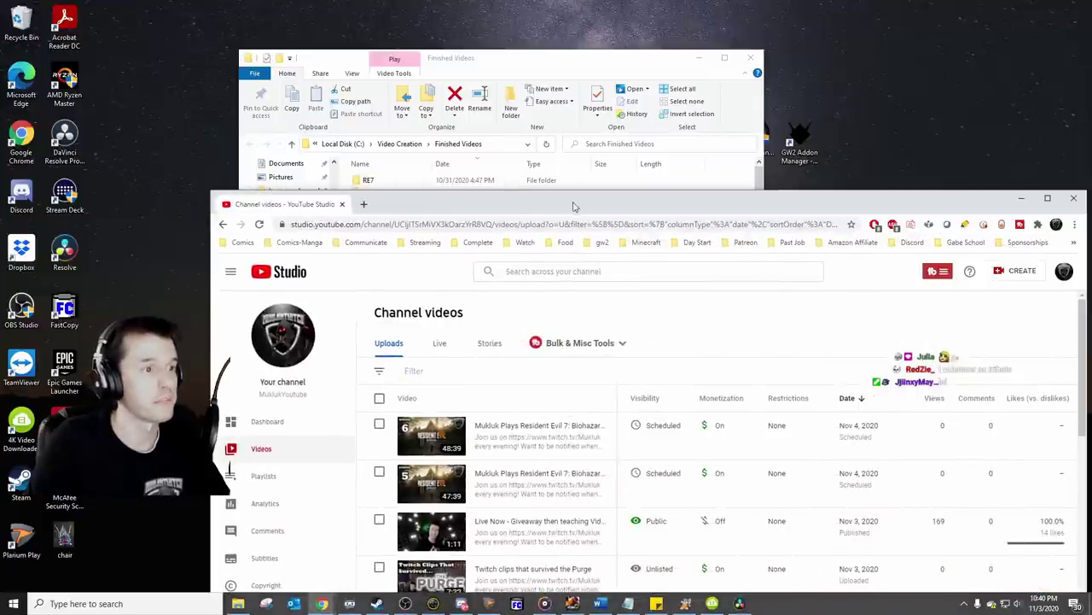
{"action": "left_click_drag", "start_coordinate": [575, 210], "coordinate": [461, 110]}
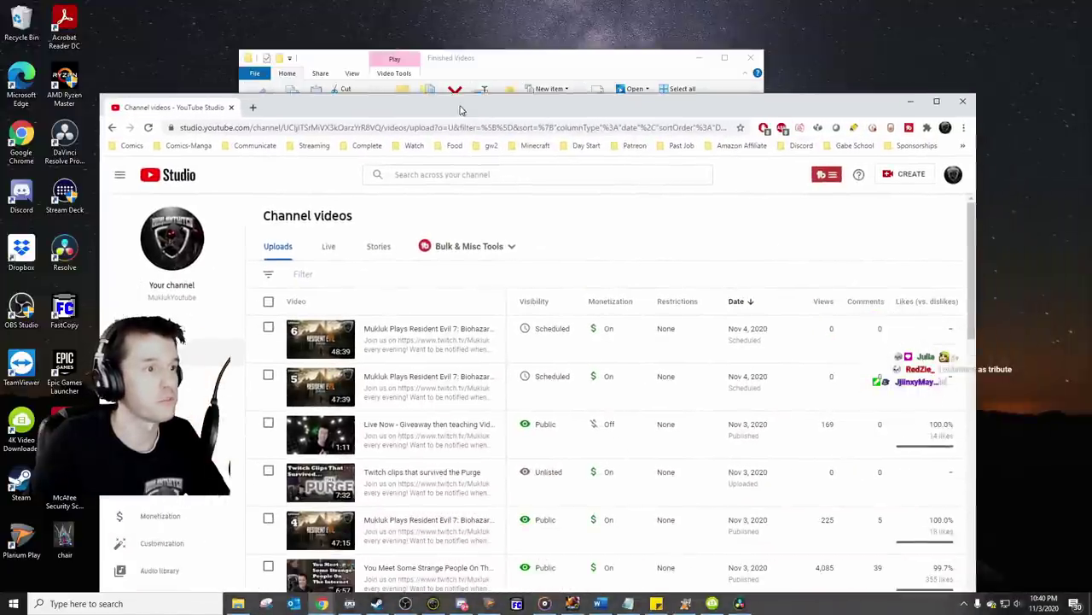
{"action": "left_click_drag", "start_coordinate": [502, 59], "coordinate": [1091, 128]}
{"action": "left_click_drag", "start_coordinate": [785, 111], "coordinate": [784, 109]}
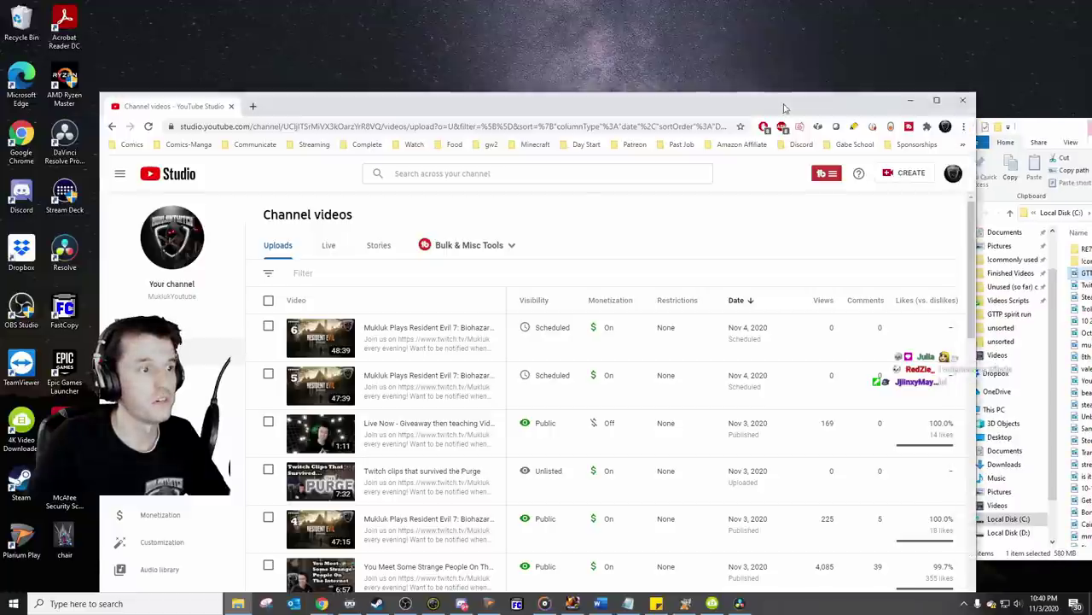
{"action": "double_click", "coordinate": [786, 108]}
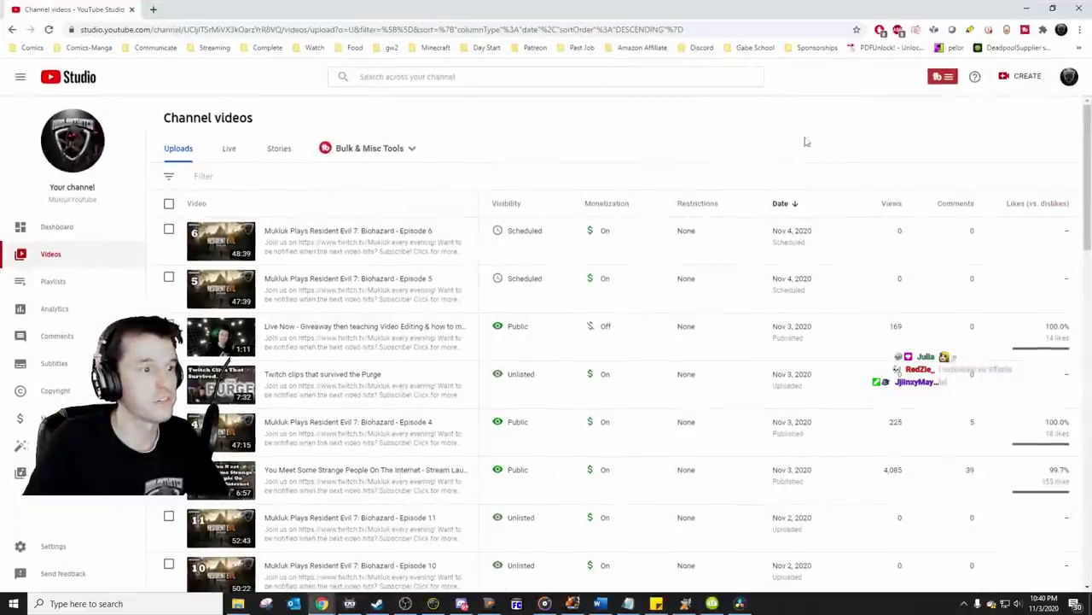
Step: Upload GTTP spirit run.mov from the Finished Videos folder as a new channel video and review its title, description and thumbnail details
{"action": "left_click", "coordinate": [1028, 76]}
{"action": "left_click", "coordinate": [1003, 102]}
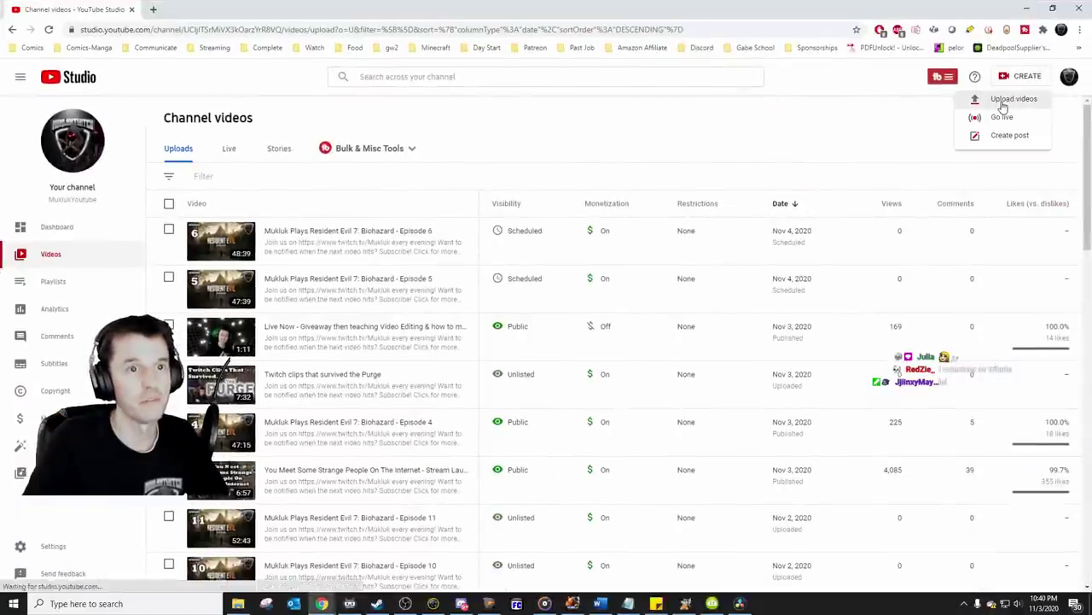
{"action": "left_click_drag", "start_coordinate": [1091, 112], "coordinate": [1025, 133]}
{"action": "left_click_drag", "start_coordinate": [785, 280], "coordinate": [538, 320]}
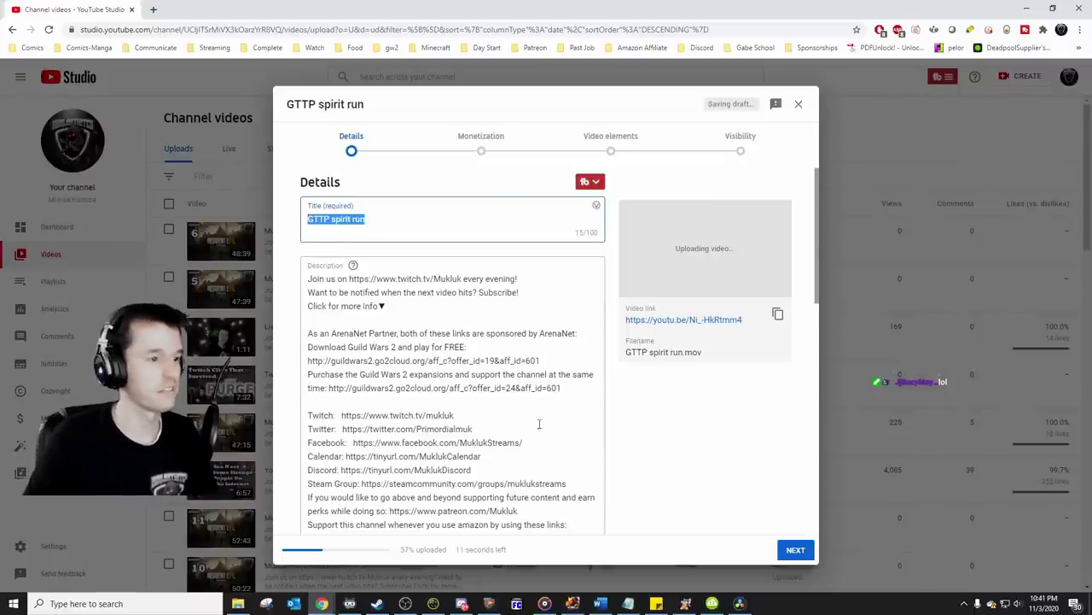
{"action": "scroll", "coordinate": [539, 424], "scroll_direction": "down", "scroll_amount": 5}
{"action": "scroll", "coordinate": [512, 359], "scroll_direction": "up", "scroll_amount": 5}
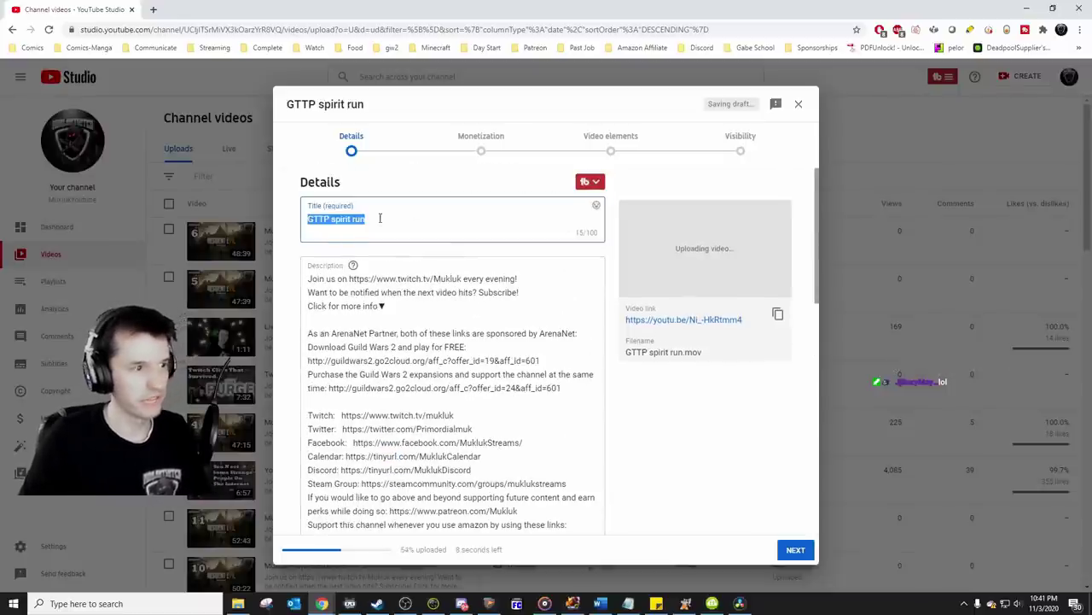
{"action": "scroll", "coordinate": [375, 273], "scroll_direction": "down", "scroll_amount": 10}
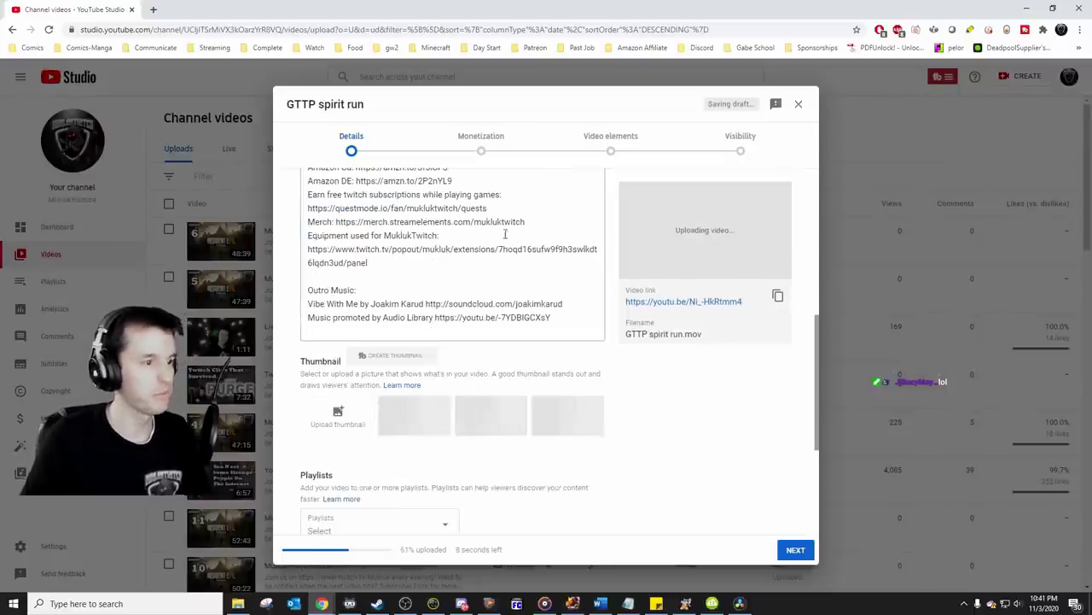
Step: Turn monetization On for the GTTP spirit run upload and review the ad types and ad locations
{"action": "left_click", "coordinate": [793, 550]}
{"action": "left_click", "coordinate": [379, 249]}
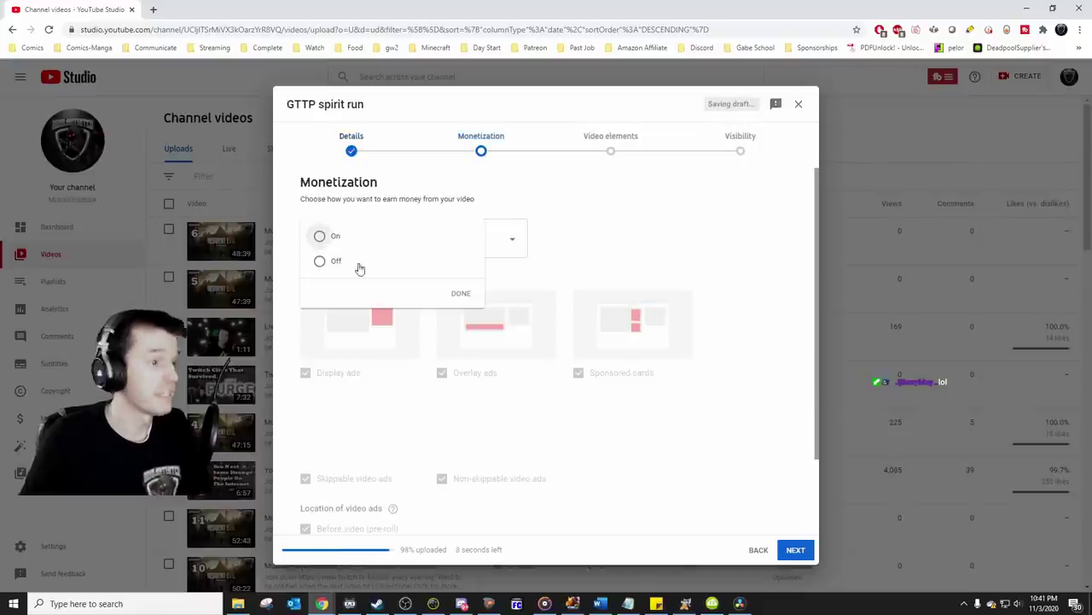
{"action": "left_click", "coordinate": [337, 235]}
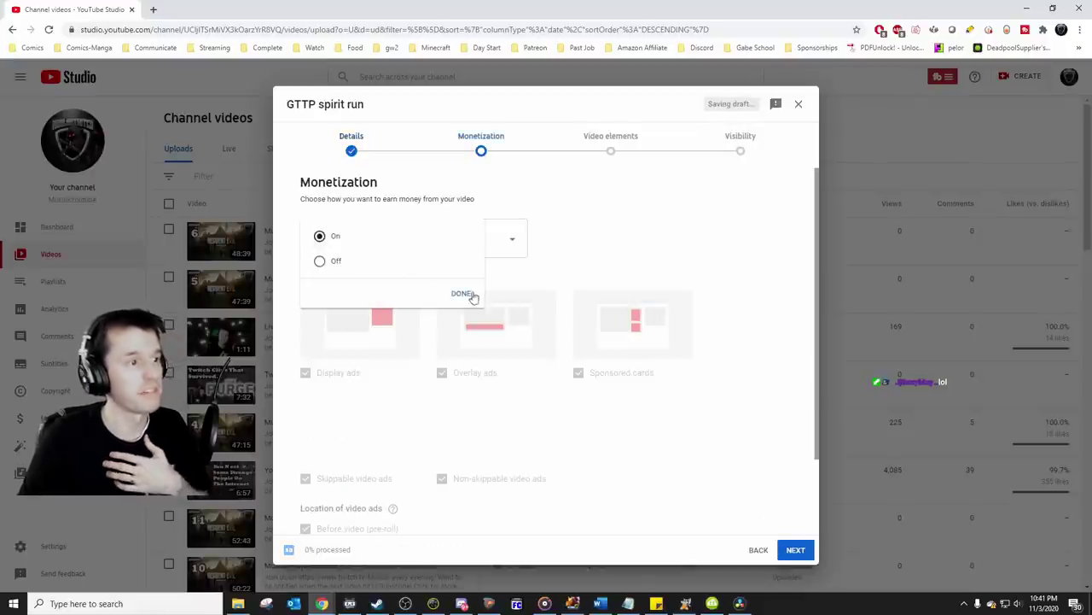
{"action": "left_click", "coordinate": [463, 294]}
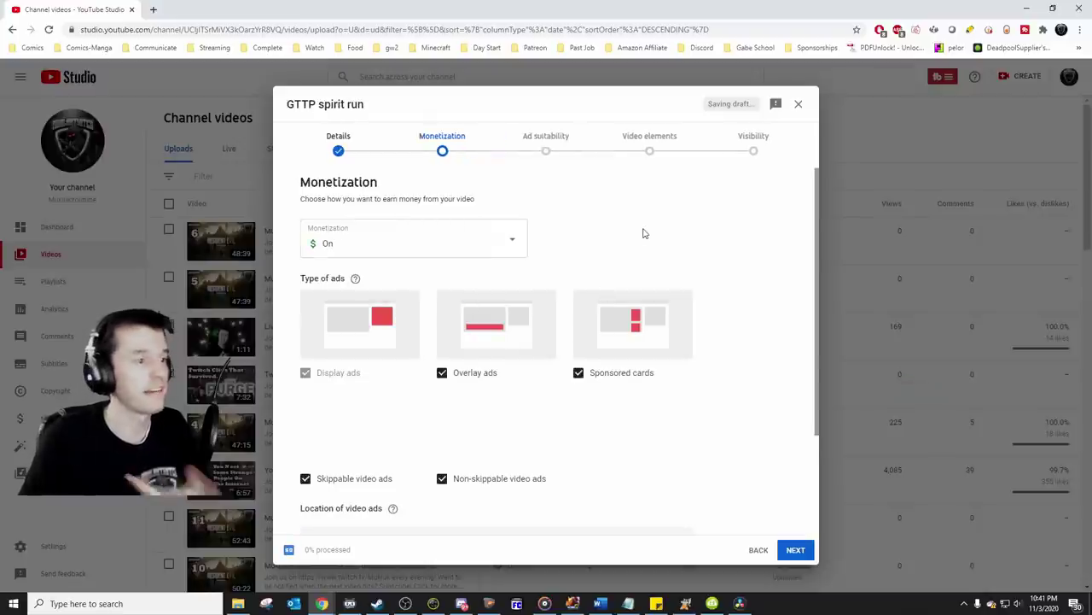
{"action": "scroll", "coordinate": [650, 231], "scroll_direction": "down", "scroll_amount": 2}
{"action": "scroll", "coordinate": [697, 468], "scroll_direction": "down", "scroll_amount": 1}
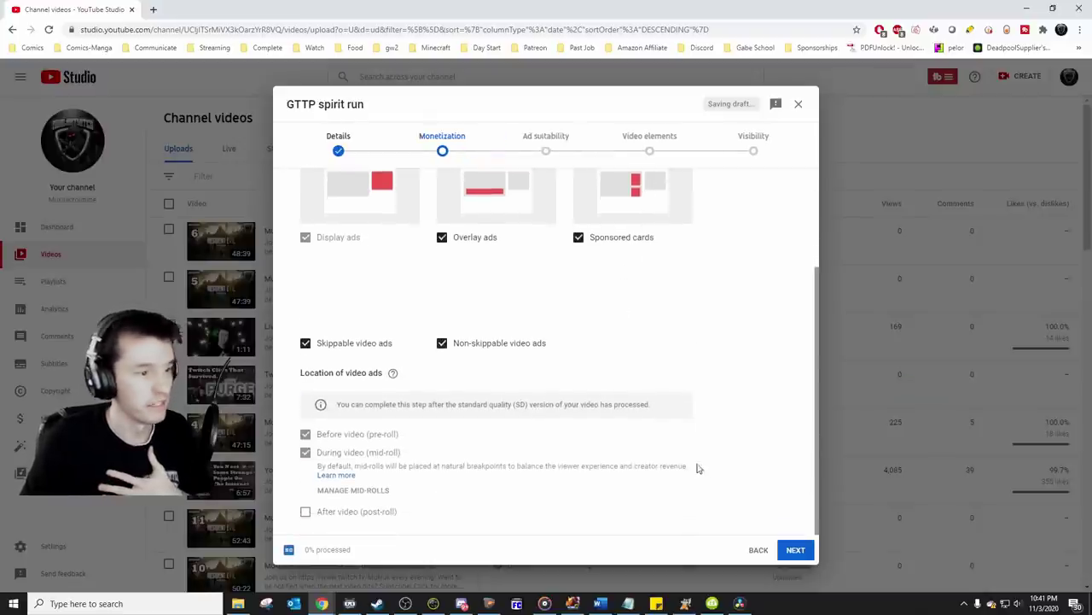
Step: Rate the video's ad suitability as None of the above for all content categories
{"action": "left_click", "coordinate": [795, 550]}
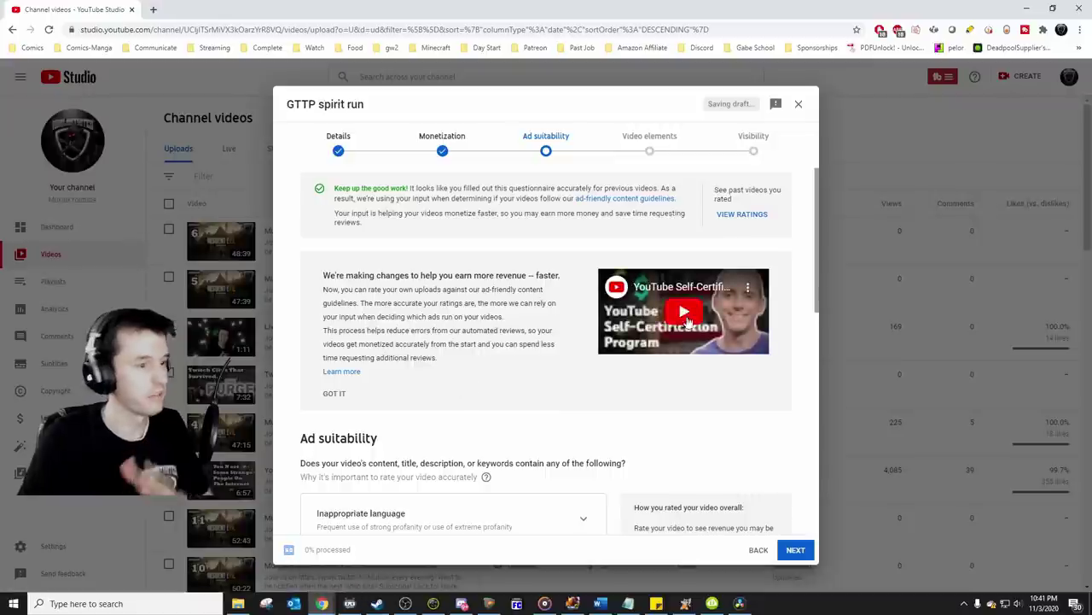
{"action": "scroll", "coordinate": [679, 325], "scroll_direction": "down", "scroll_amount": 5}
{"action": "scroll", "coordinate": [671, 325], "scroll_direction": "down", "scroll_amount": 2}
{"action": "scroll", "coordinate": [550, 435], "scroll_direction": "up", "scroll_amount": 4}
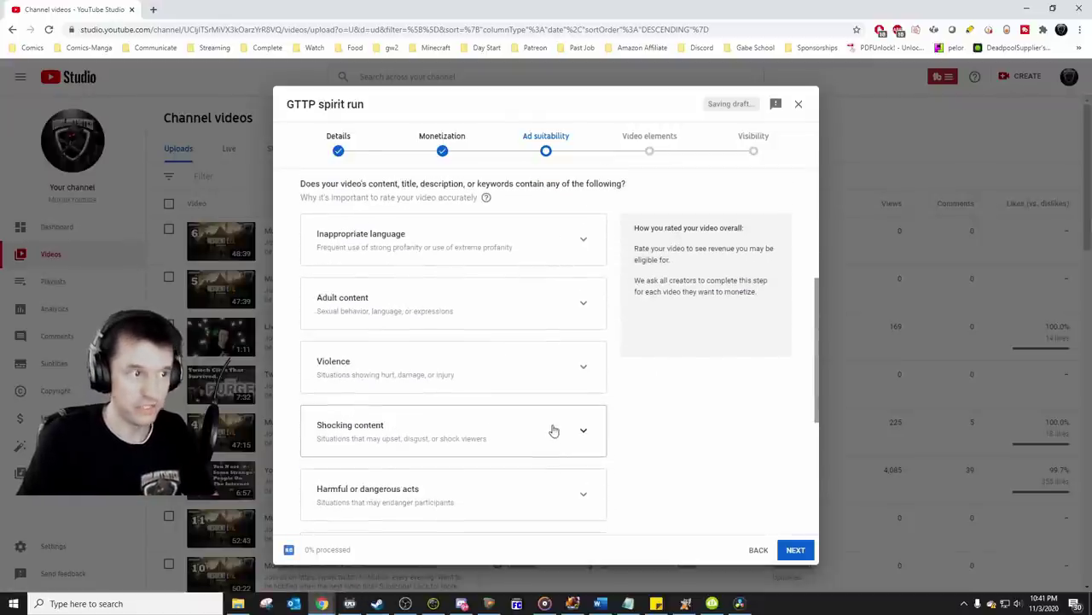
{"action": "scroll", "coordinate": [553, 429], "scroll_direction": "down", "scroll_amount": 3}
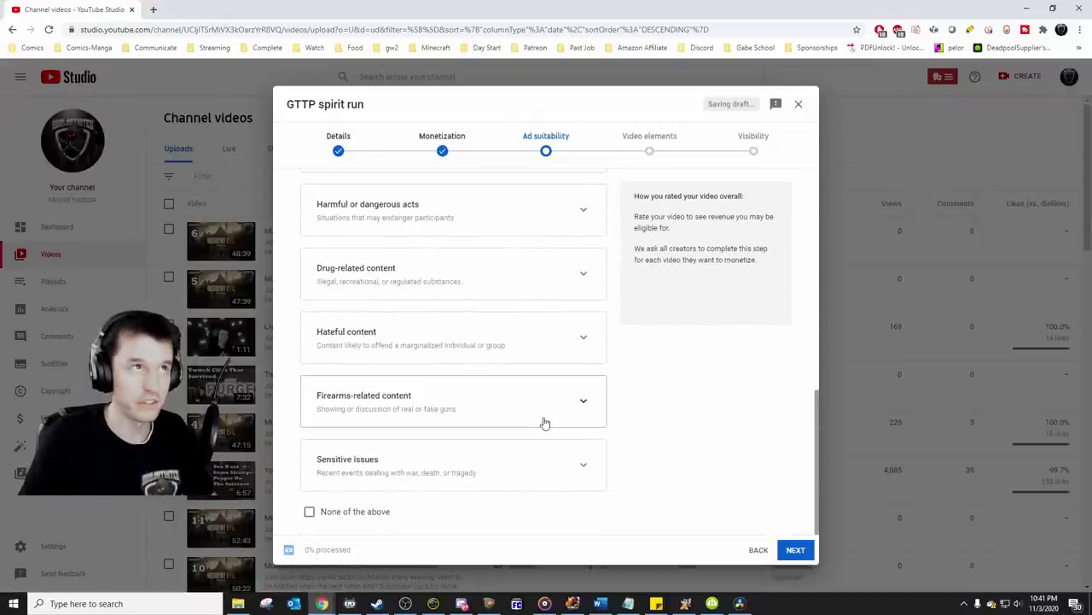
{"action": "left_click", "coordinate": [373, 512]}
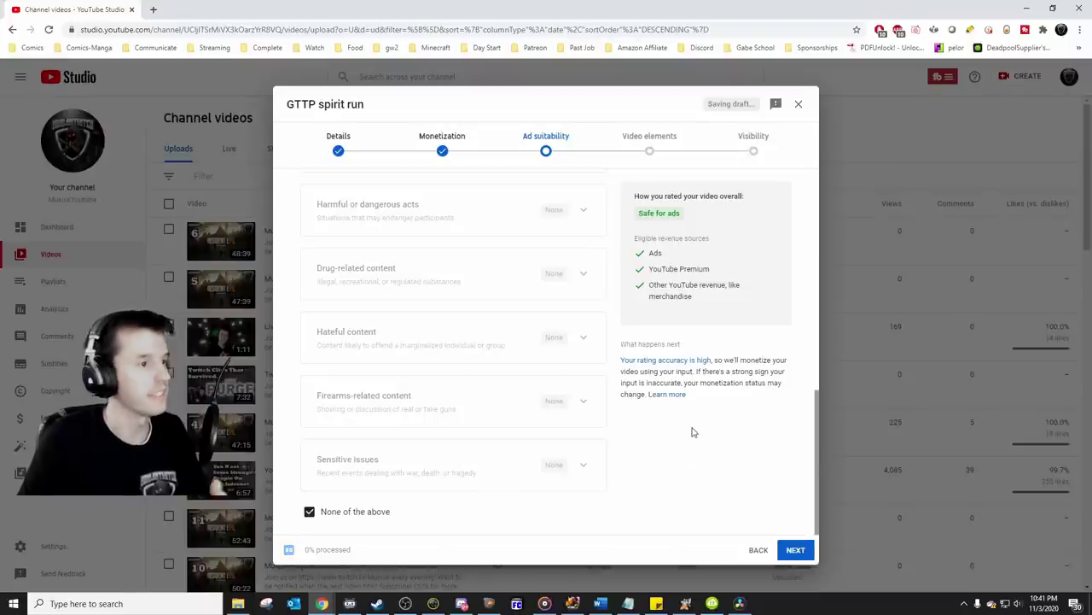
{"action": "scroll", "coordinate": [548, 365], "scroll_direction": "up", "scroll_amount": 4}
{"action": "scroll", "coordinate": [524, 248], "scroll_direction": "down", "scroll_amount": 4}
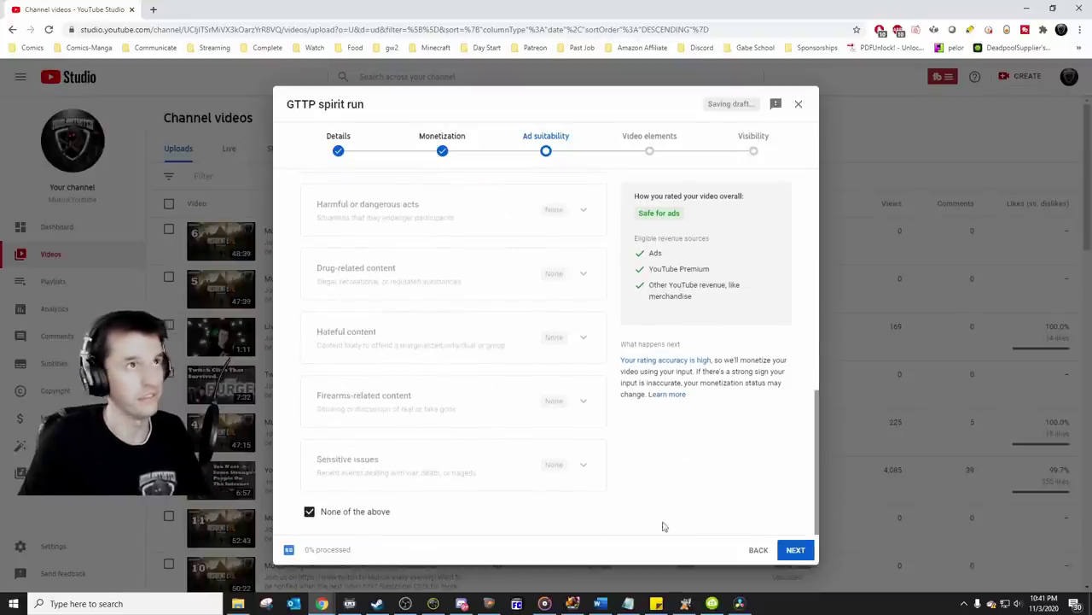
Step: Skip the video elements, save the upload with Unlisted visibility, and dismiss the video processing notice
{"action": "left_click", "coordinate": [795, 553]}
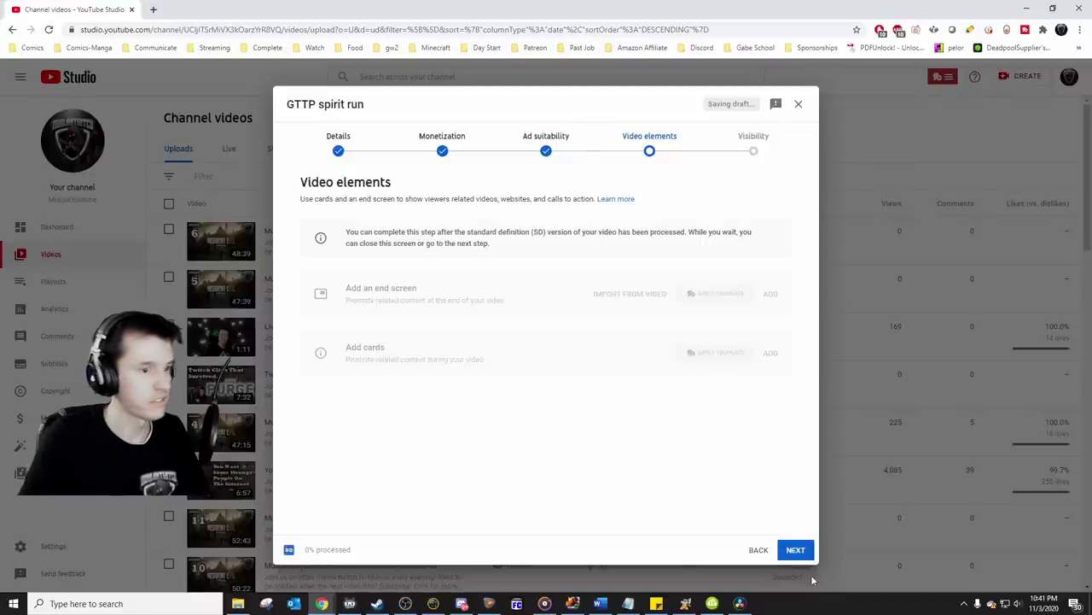
{"action": "left_click", "coordinate": [795, 551]}
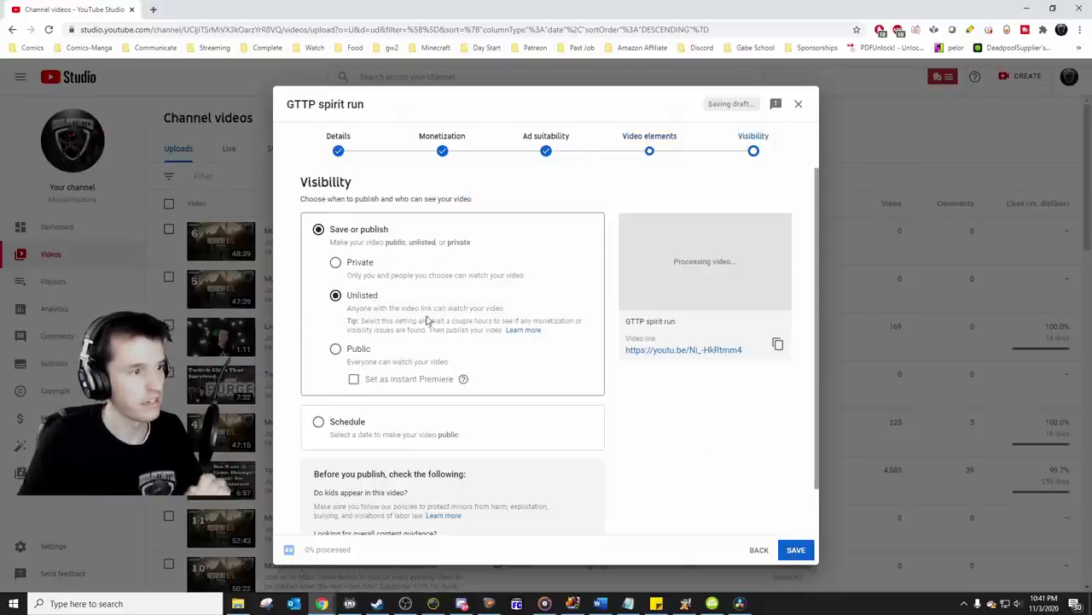
{"action": "left_click", "coordinate": [795, 551]}
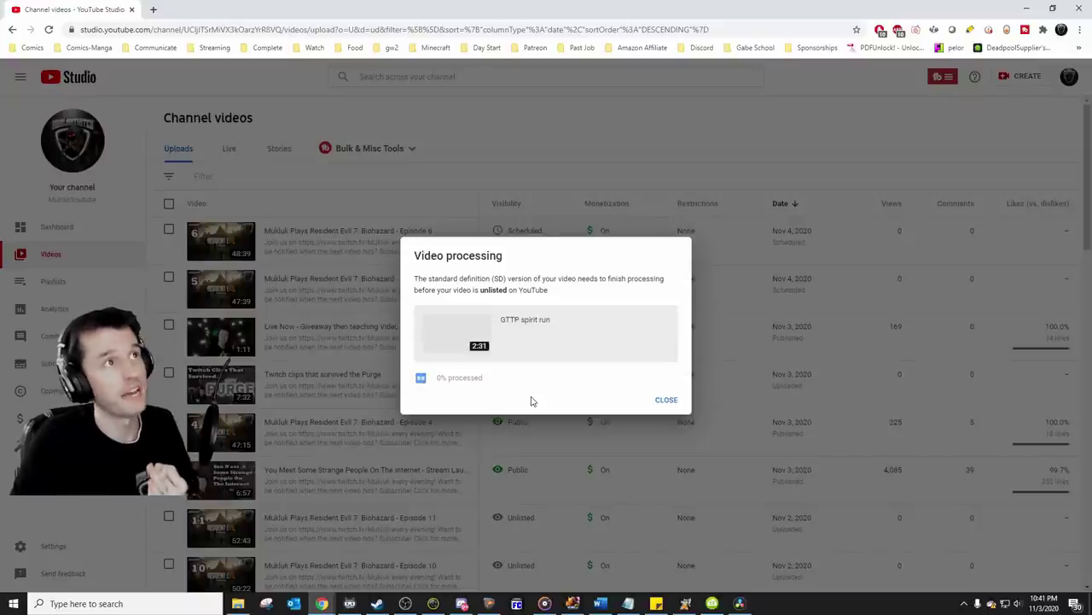
{"action": "left_click", "coordinate": [667, 401]}
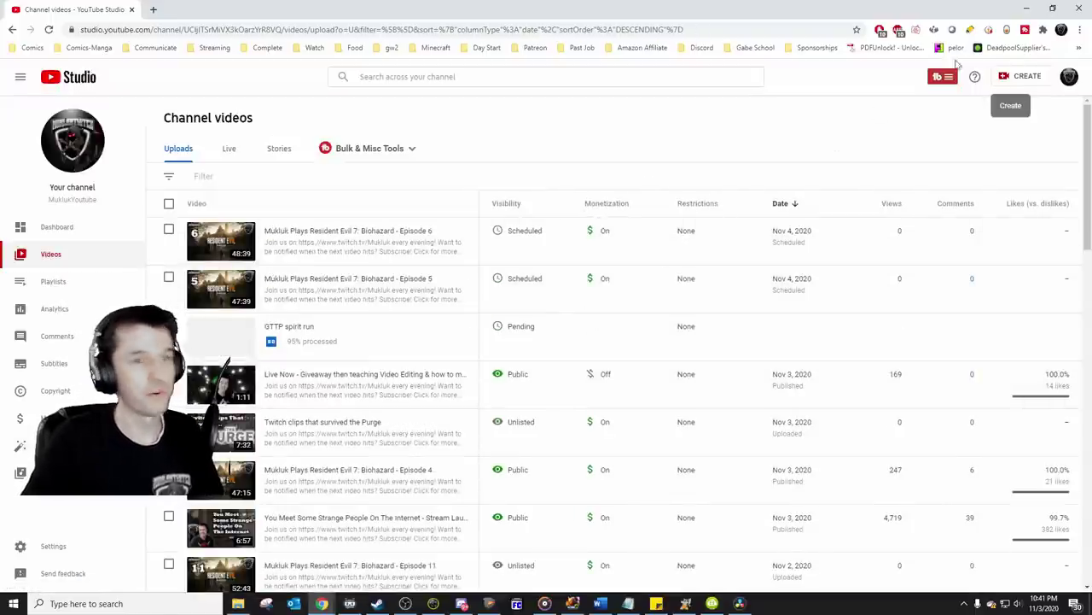
Step: Minimize the browser and the Finished Videos window, and switch to GIMP
{"action": "left_click", "coordinate": [1027, 8]}
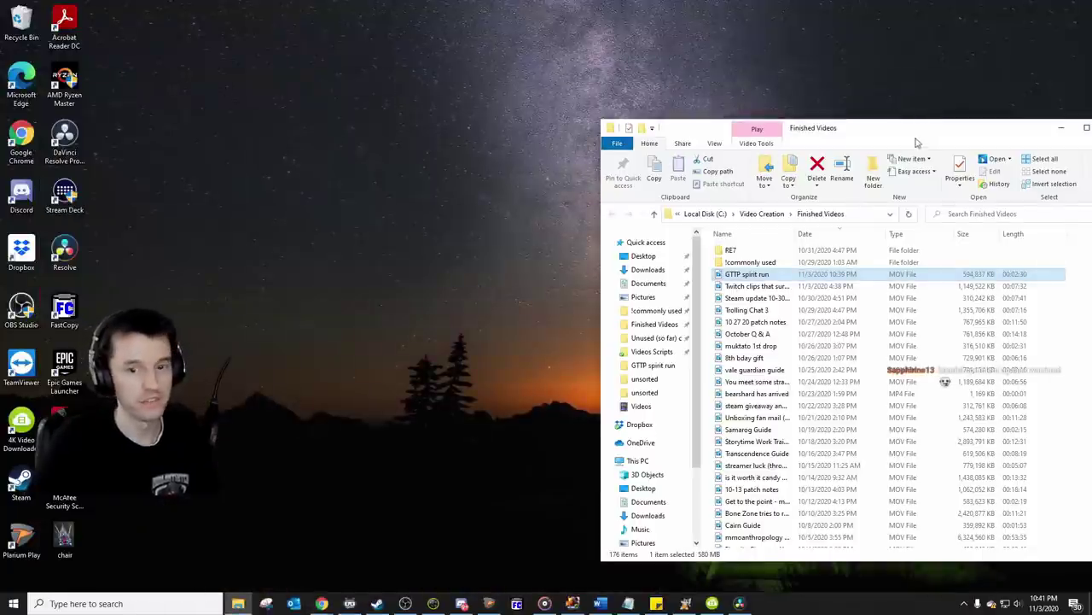
{"action": "left_click", "coordinate": [1061, 127]}
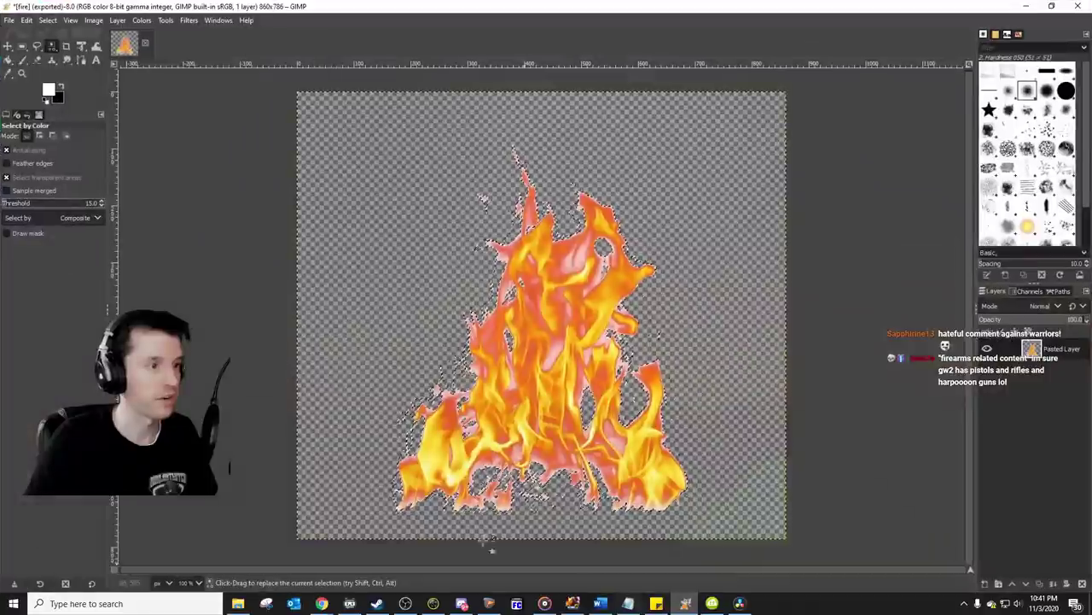
{"action": "left_click", "coordinate": [685, 603]}
{"action": "left_click", "coordinate": [27, 20]}
{"action": "left_click", "coordinate": [9, 20]}
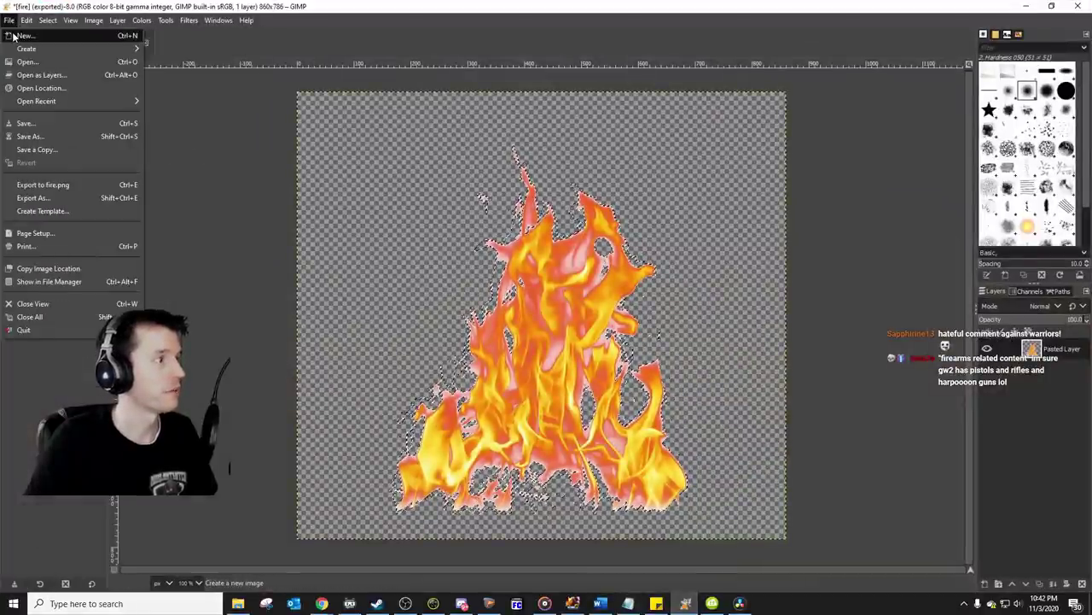
{"action": "left_click", "coordinate": [21, 32]}
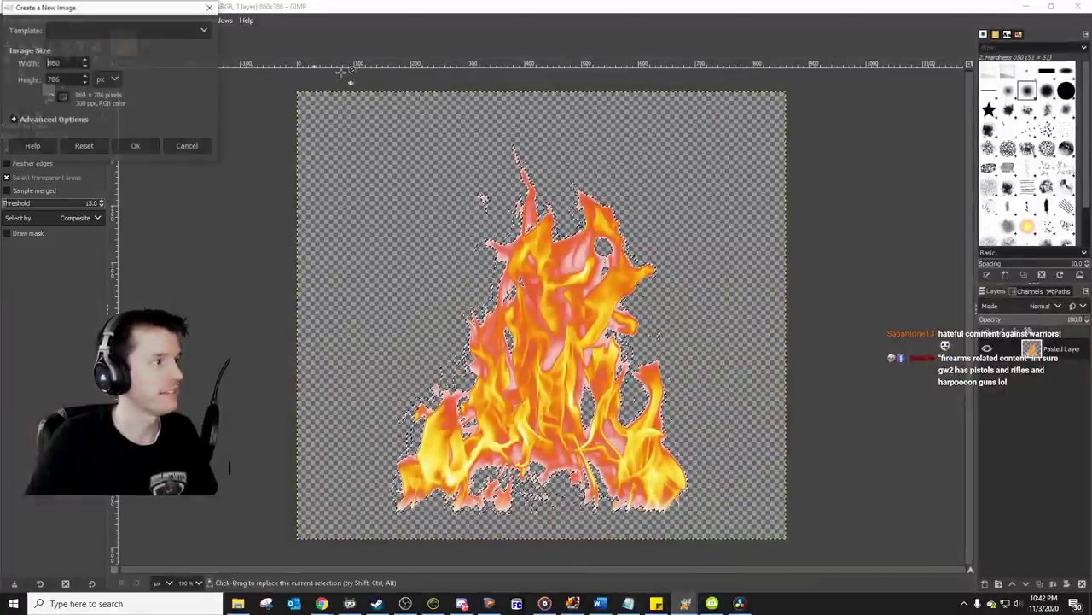
{"action": "left_click", "coordinate": [205, 146]}
Step: Open samarog guide.xcf from the gimp folder as the base for the new thumbnail
{"action": "left_click", "coordinate": [10, 20]}
{"action": "left_click", "coordinate": [11, 23]}
{"action": "left_click", "coordinate": [10, 21]}
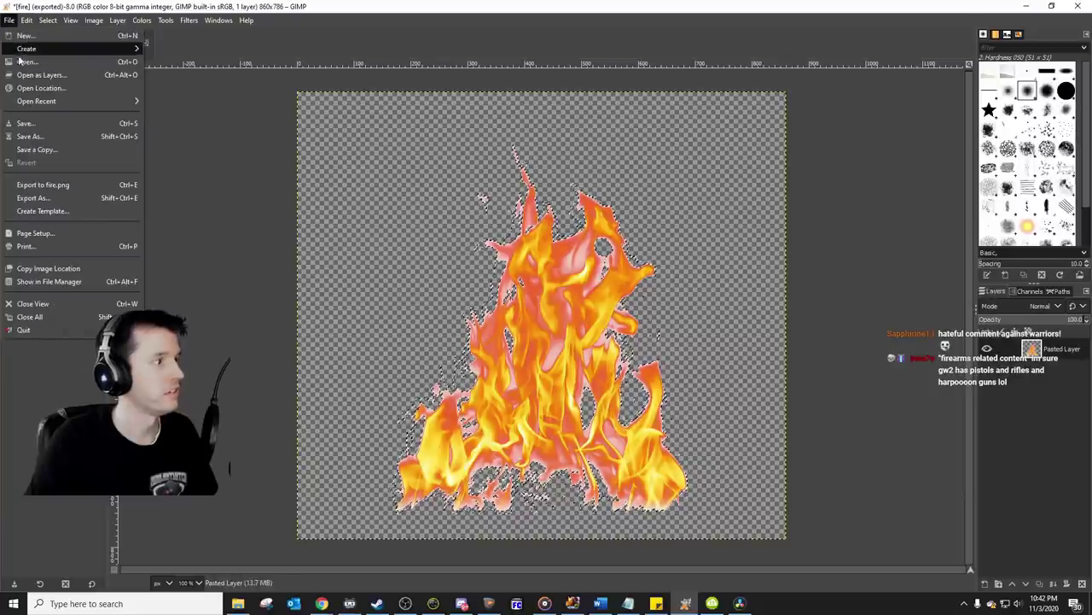
{"action": "left_click", "coordinate": [21, 61]}
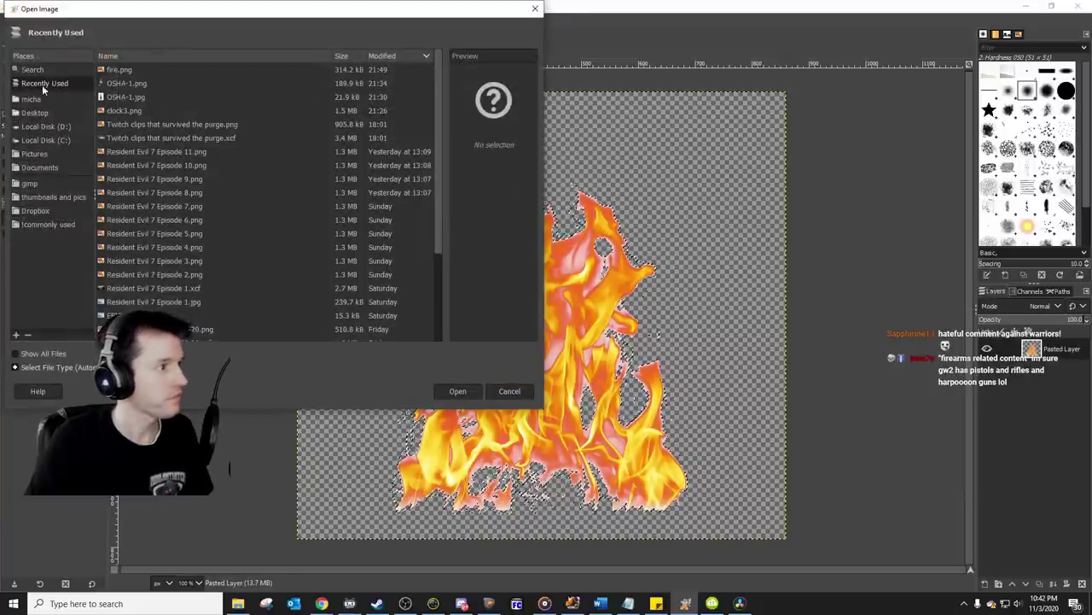
{"action": "left_click", "coordinate": [30, 185]}
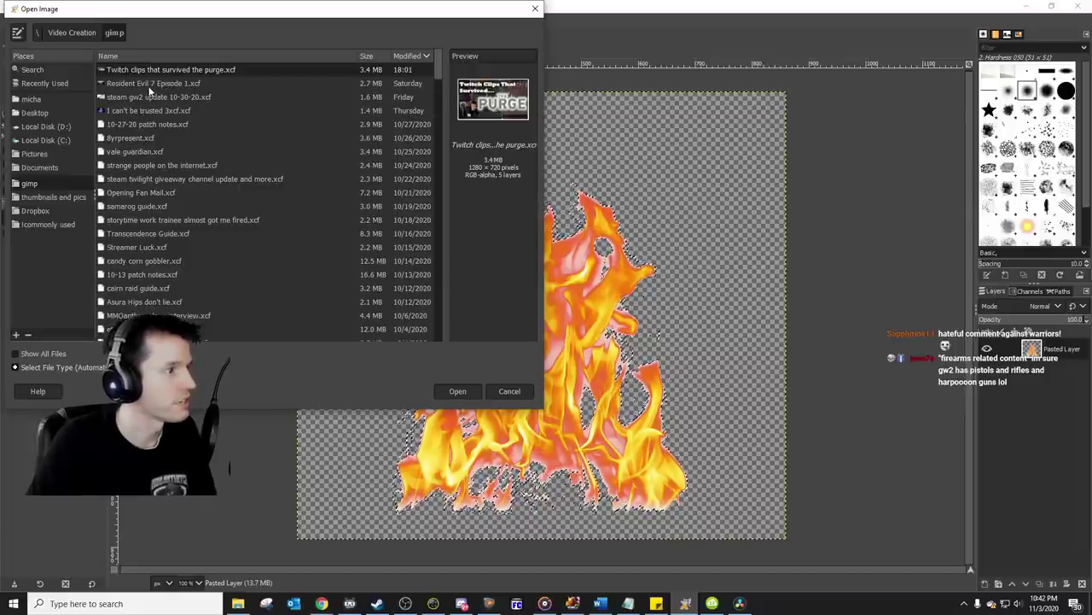
{"action": "double_click", "coordinate": [137, 203]}
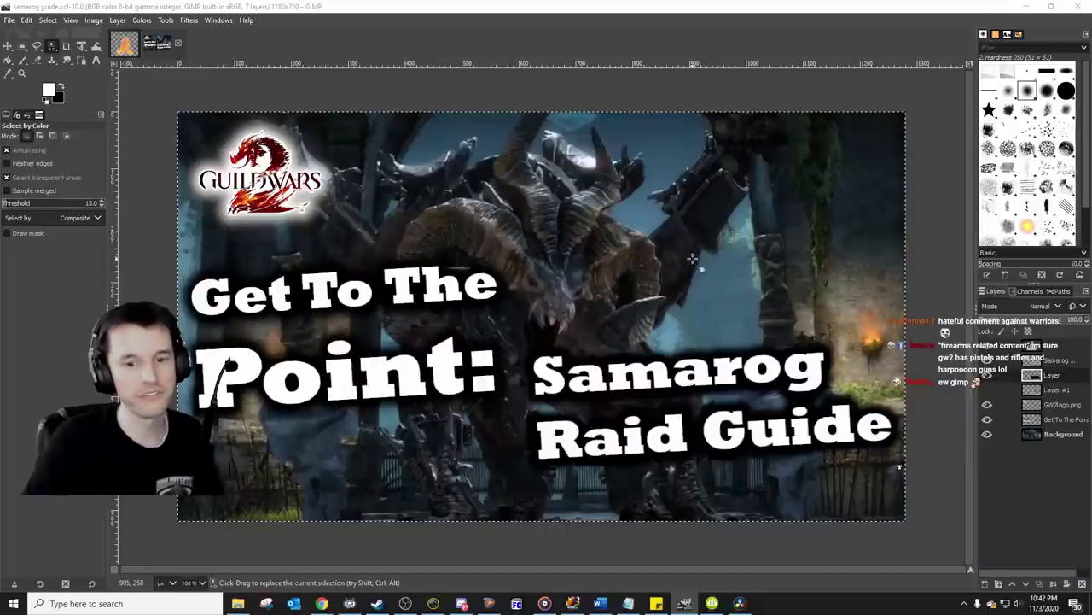
Step: Hide the Background layer, the Samarog Raid Guide text layer and the black shadow layer behind that text
{"action": "left_click", "coordinate": [987, 435]}
{"action": "left_click", "coordinate": [987, 359]}
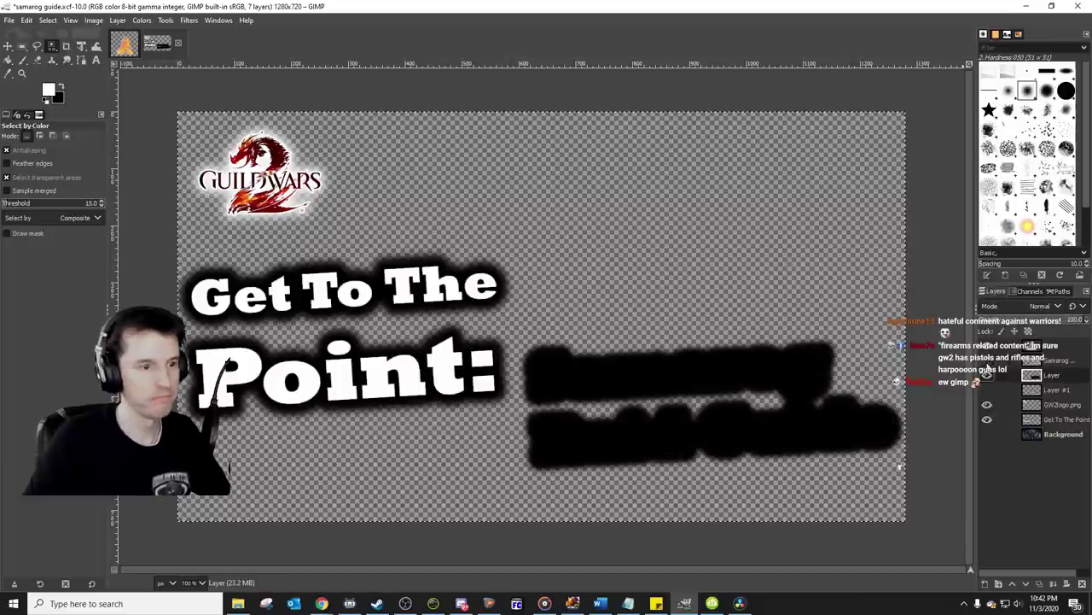
{"action": "left_click", "coordinate": [987, 375]}
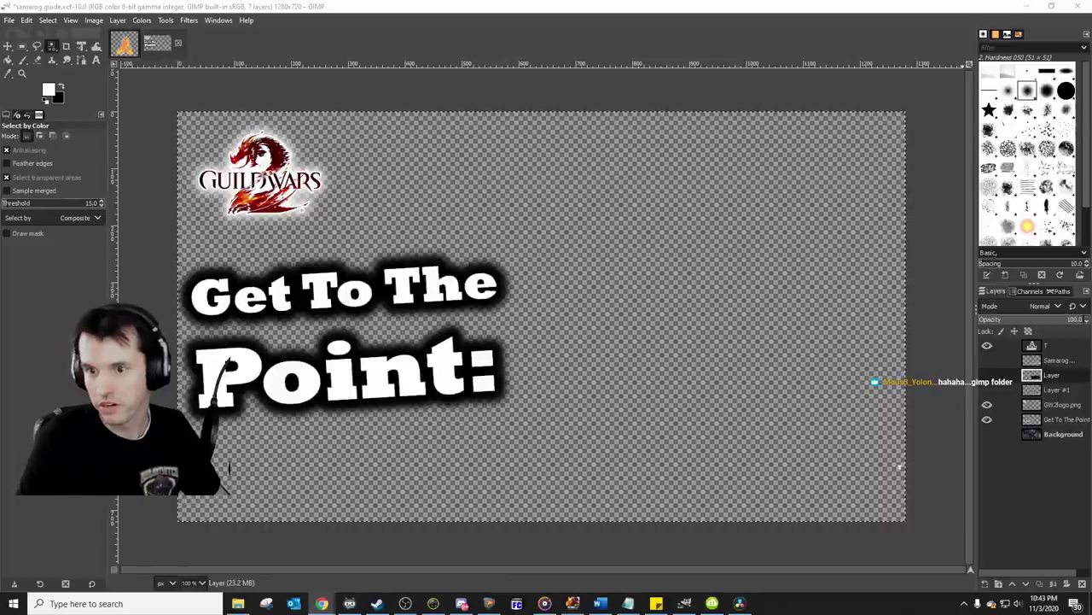
Step: Add a 1280 x 720 transparent layer directly above the Background layer and paste the copied jungle image
{"action": "right_click", "coordinate": [1055, 433]}
{"action": "left_click", "coordinate": [982, 120]}
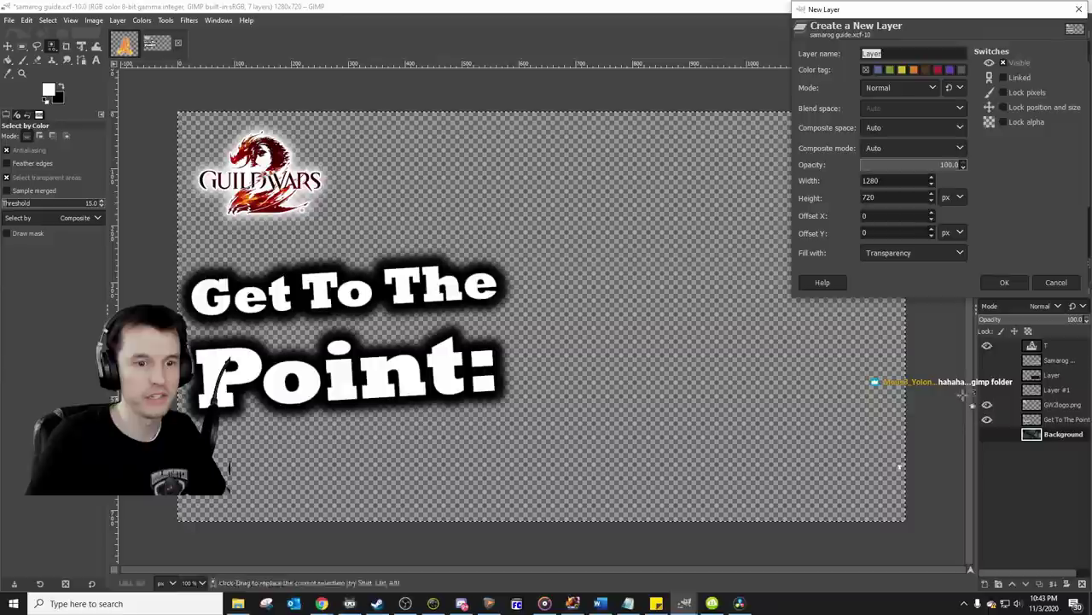
{"action": "left_click", "coordinate": [999, 281]}
{"action": "key", "text": "ctrl+v"}
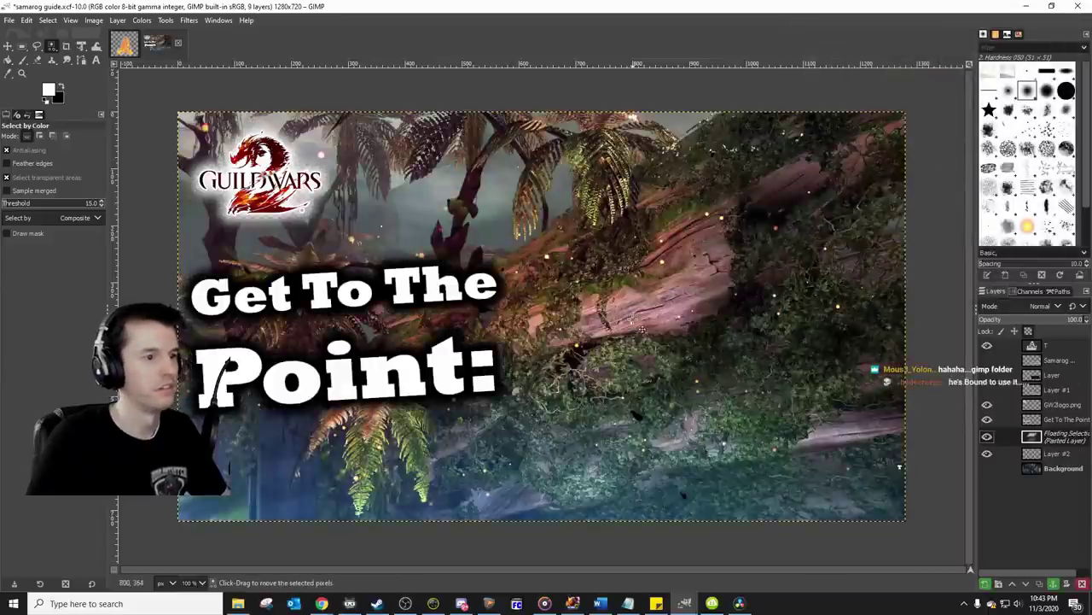
Step: Scale down the pasted jungle image with Unified Transform and position it to cover the whole canvas
{"action": "key", "text": "shift+t"}
{"action": "left_click", "coordinate": [623, 325]}
{"action": "left_click_drag", "start_coordinate": [600, 384], "coordinate": [834, 288]}
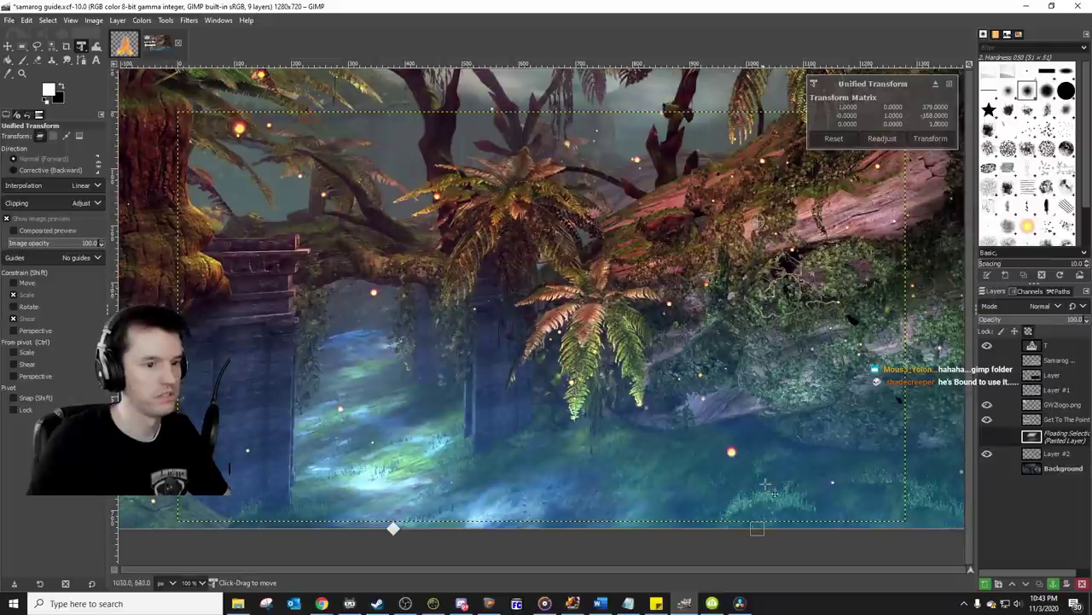
{"action": "left_click_drag", "start_coordinate": [758, 528], "coordinate": [758, 322]}
{"action": "left_click_drag", "start_coordinate": [774, 249], "coordinate": [634, 439]}
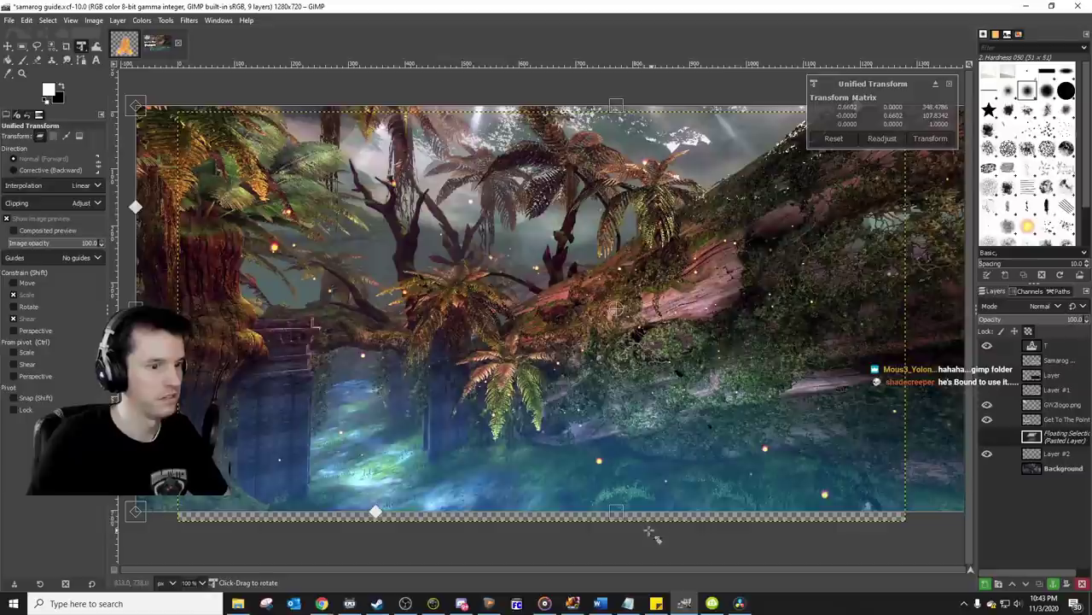
{"action": "left_click_drag", "start_coordinate": [628, 523], "coordinate": [628, 541]}
{"action": "left_click_drag", "start_coordinate": [608, 434], "coordinate": [614, 433]}
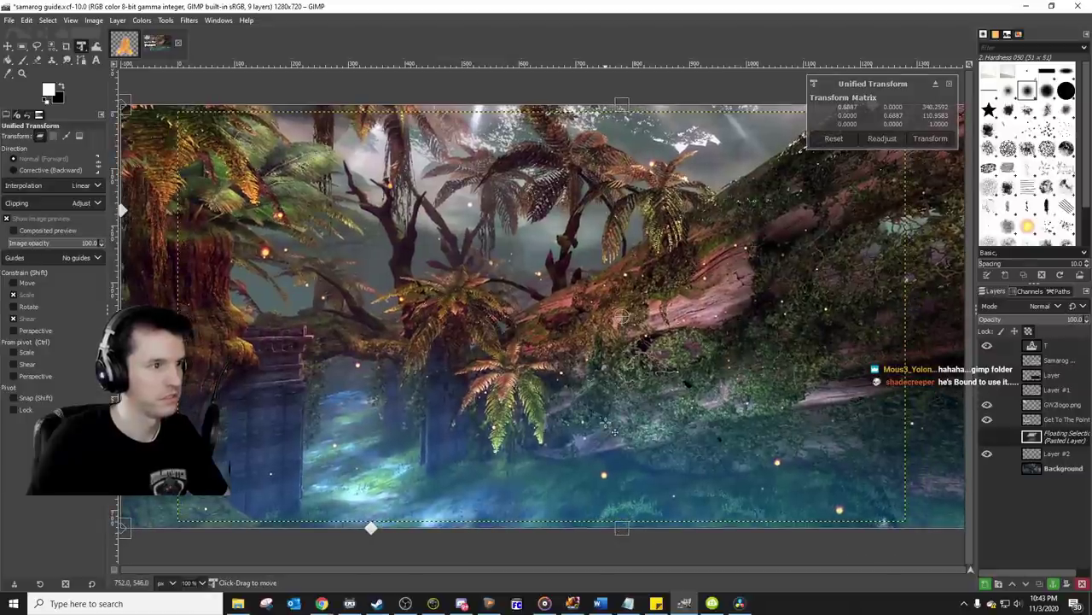
{"action": "left_click", "coordinate": [931, 138]}
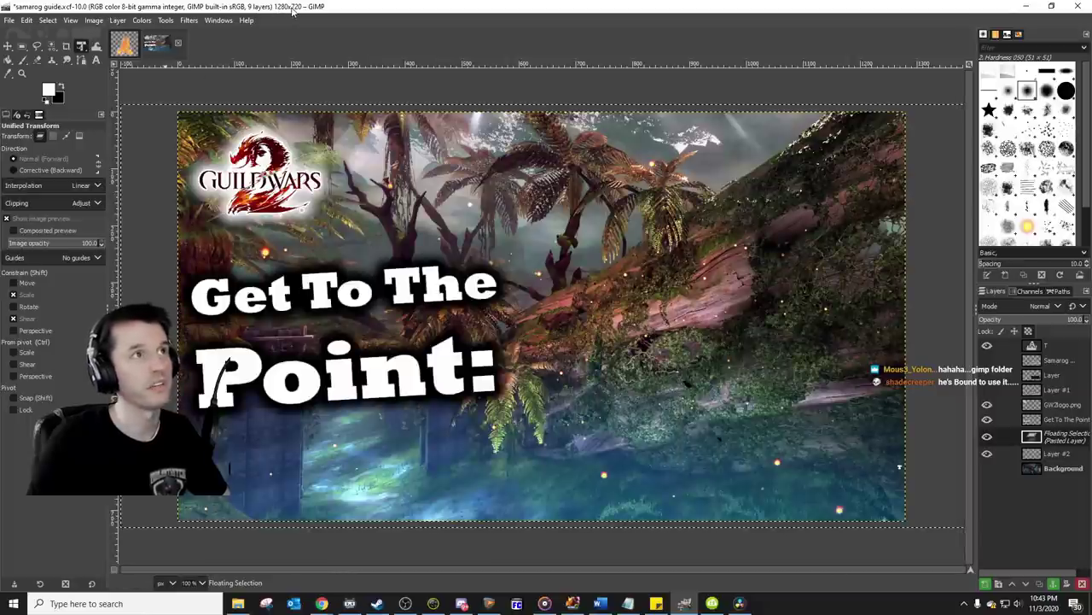
Step: Shift the pasted jungle image slightly to the right and anchor the floating selection to its new layer
{"action": "left_click_drag", "start_coordinate": [586, 343], "coordinate": [629, 342]}
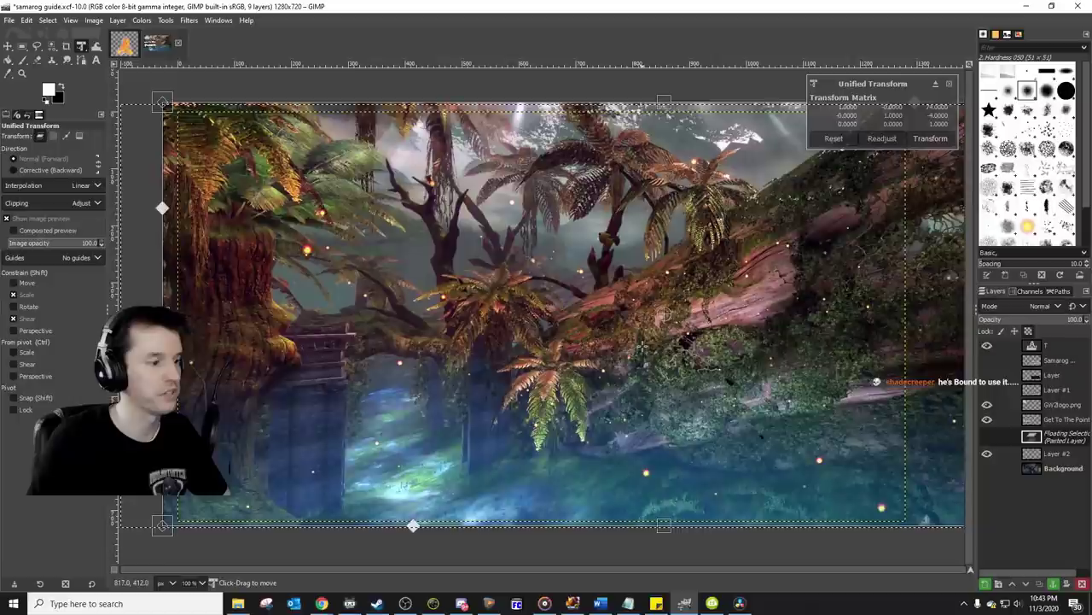
{"action": "left_click", "coordinate": [929, 138]}
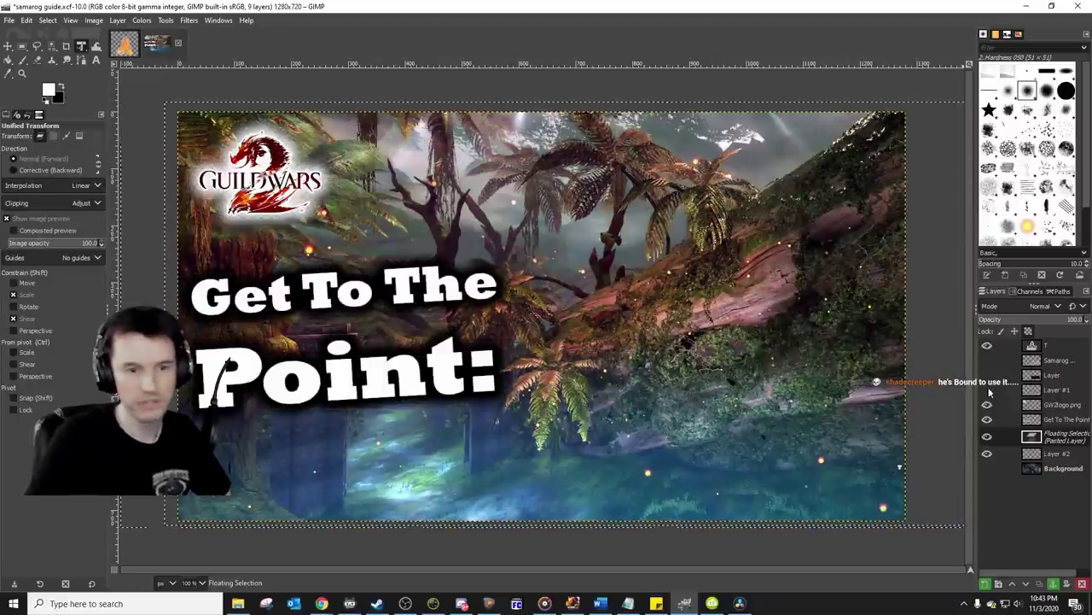
{"action": "left_click", "coordinate": [1051, 363]}
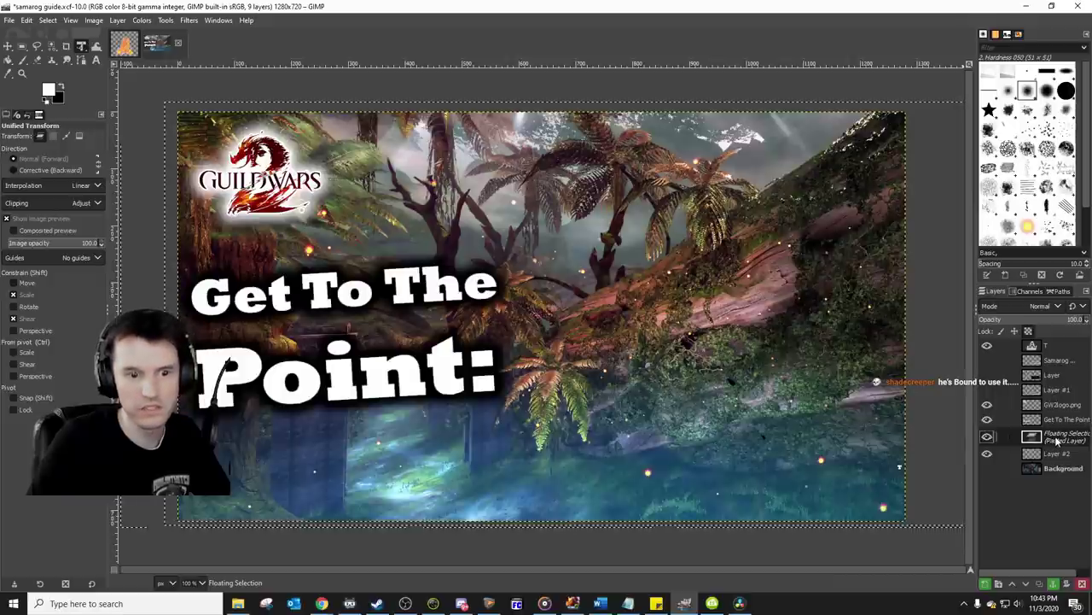
{"action": "right_click", "coordinate": [1059, 440]}
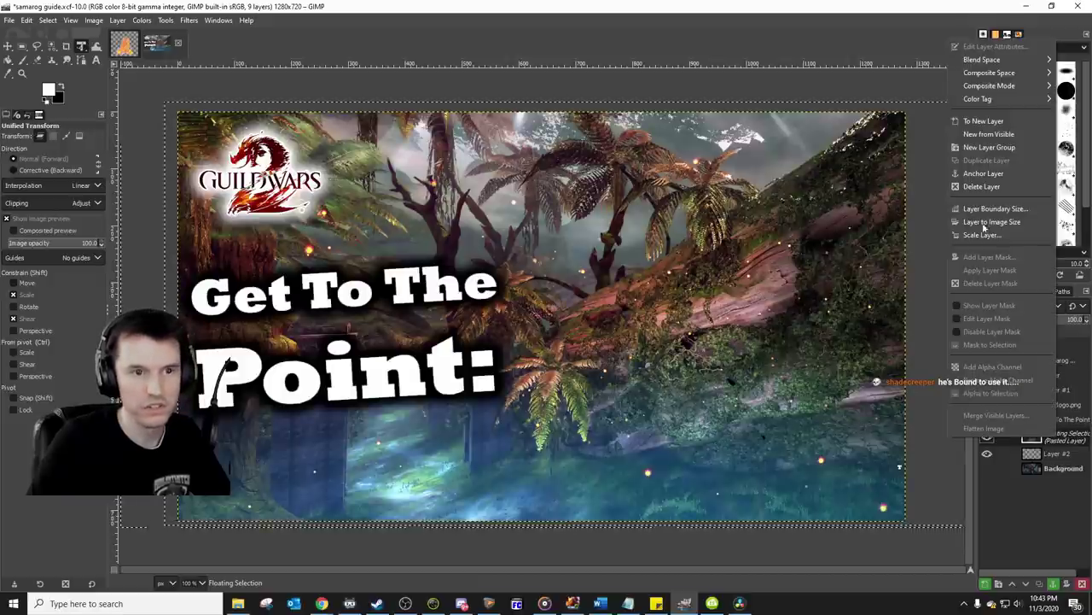
{"action": "left_click", "coordinate": [1007, 186]}
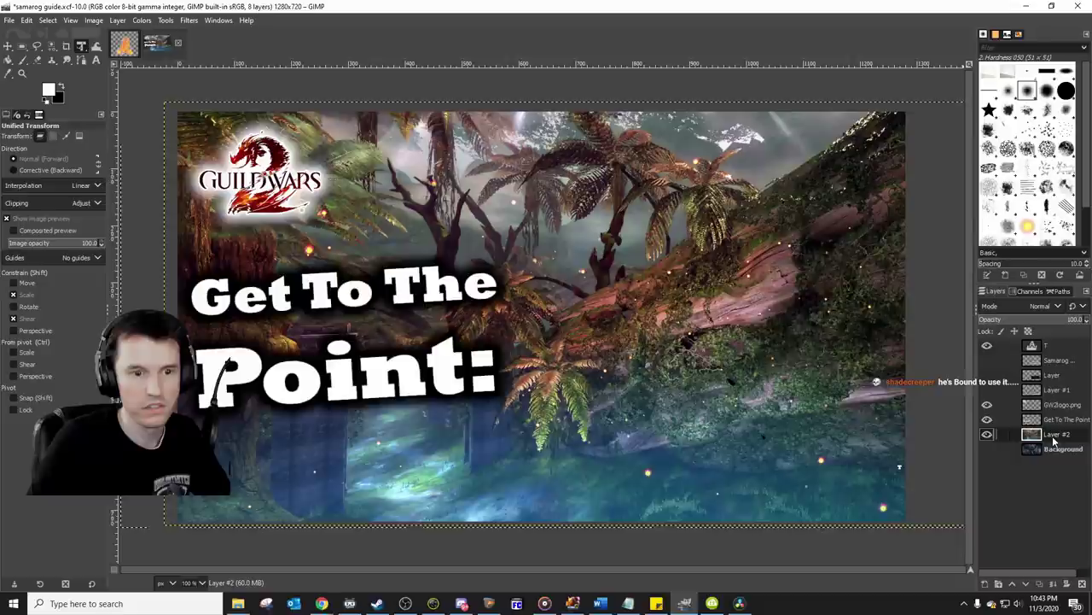
Step: Add a 1280 x 720 transparent layer directly above the hidden Samarog text layer
{"action": "left_click", "coordinate": [1059, 361]}
{"action": "right_click", "coordinate": [1058, 361]}
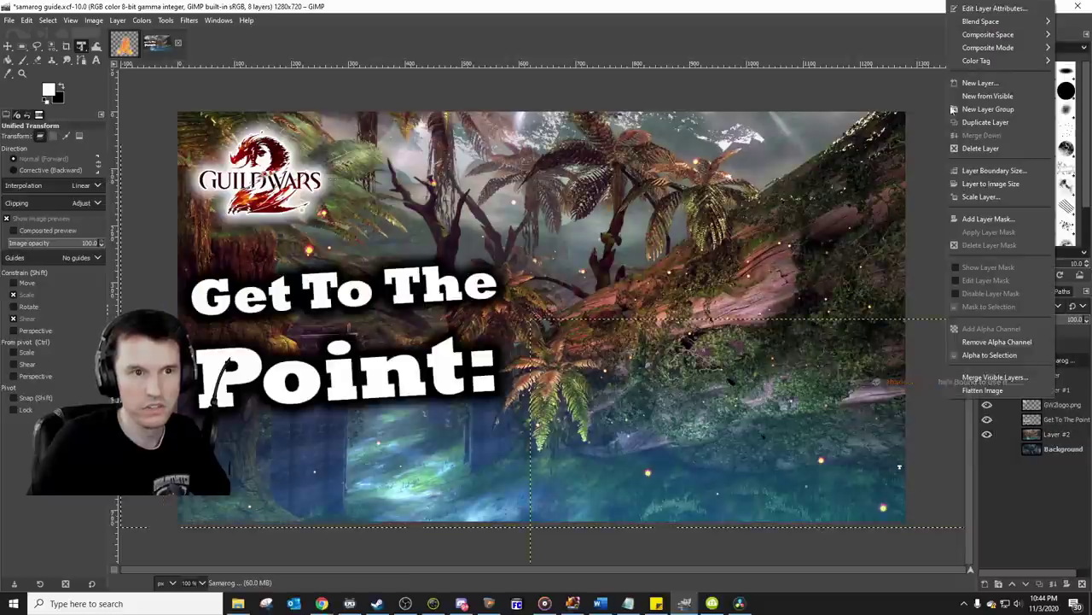
{"action": "left_click", "coordinate": [979, 83]}
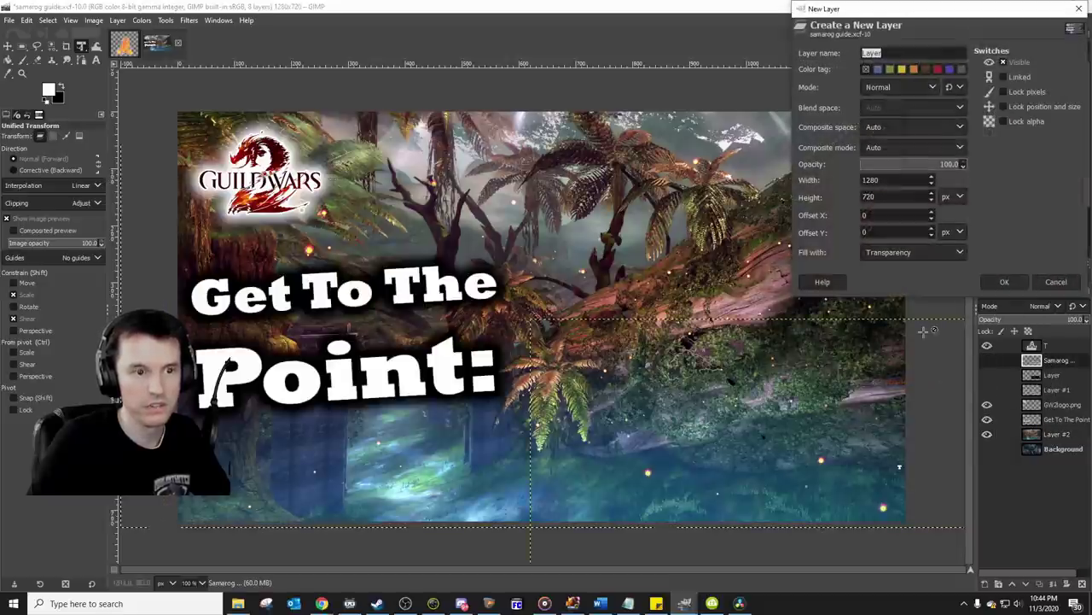
{"action": "left_click", "coordinate": [1016, 287]}
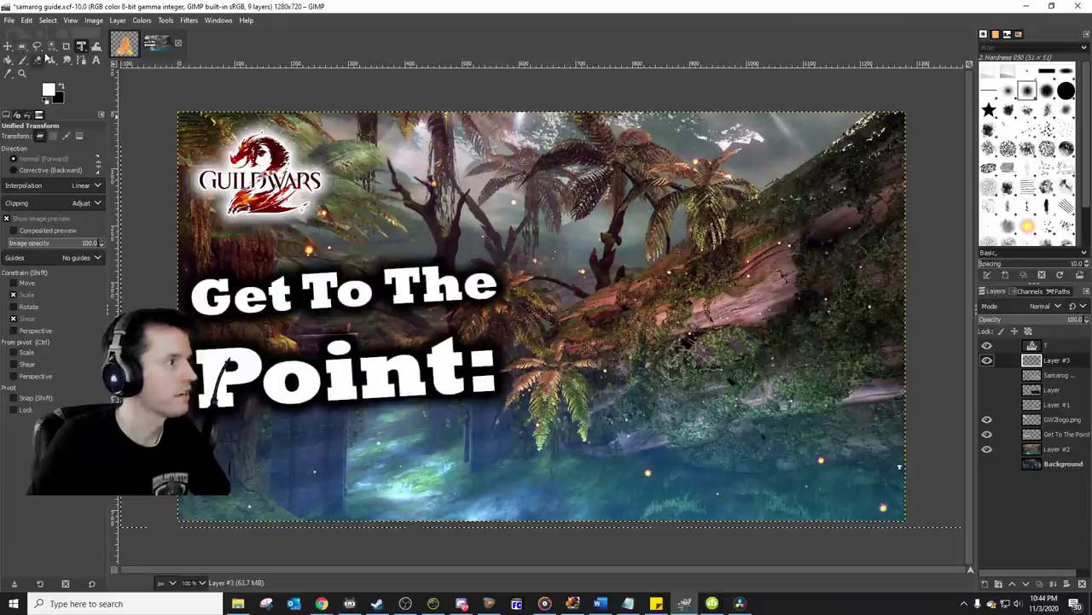
Step: Create a text box right of "Point:" in the Rockwell Extra Bold font containing "Spirit Woods"
{"action": "left_click", "coordinate": [96, 60]}
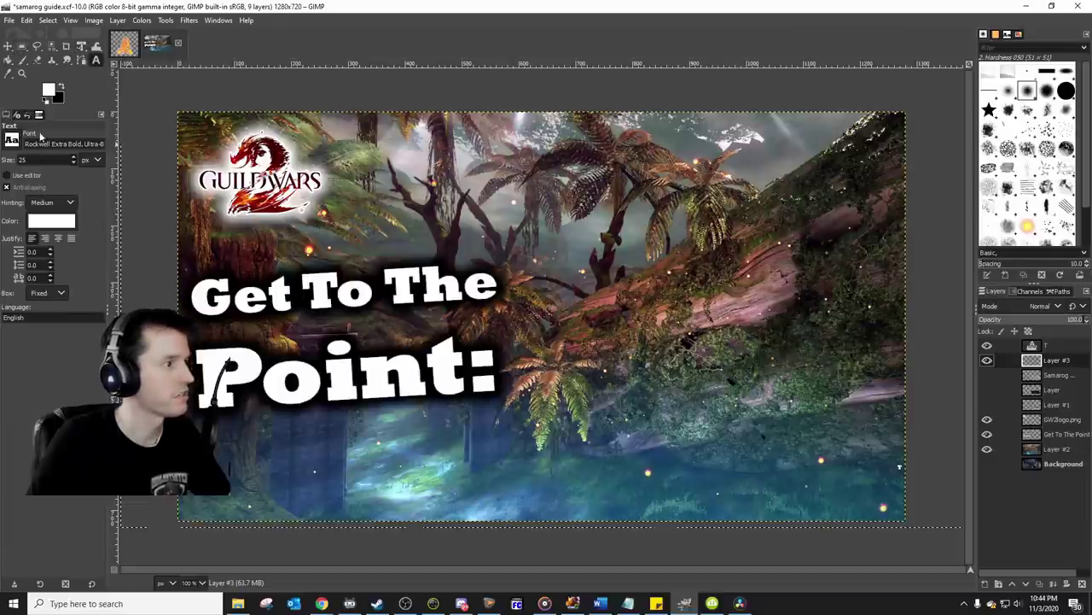
{"action": "left_click_drag", "start_coordinate": [529, 327], "coordinate": [894, 509]}
{"action": "type", "text": "Spirit"}
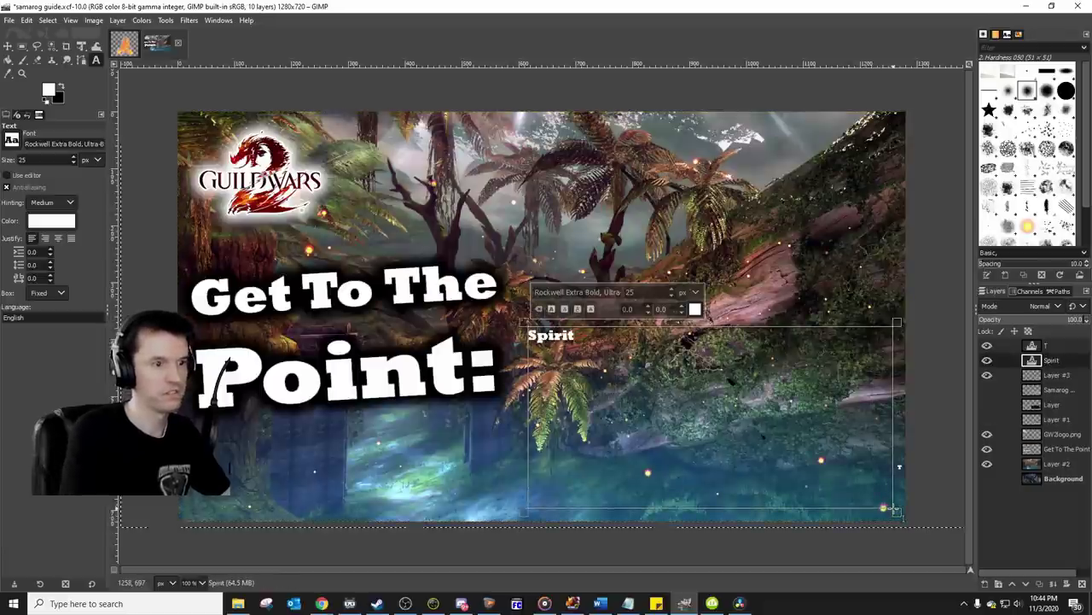
{"action": "type", "text": " Woods"}
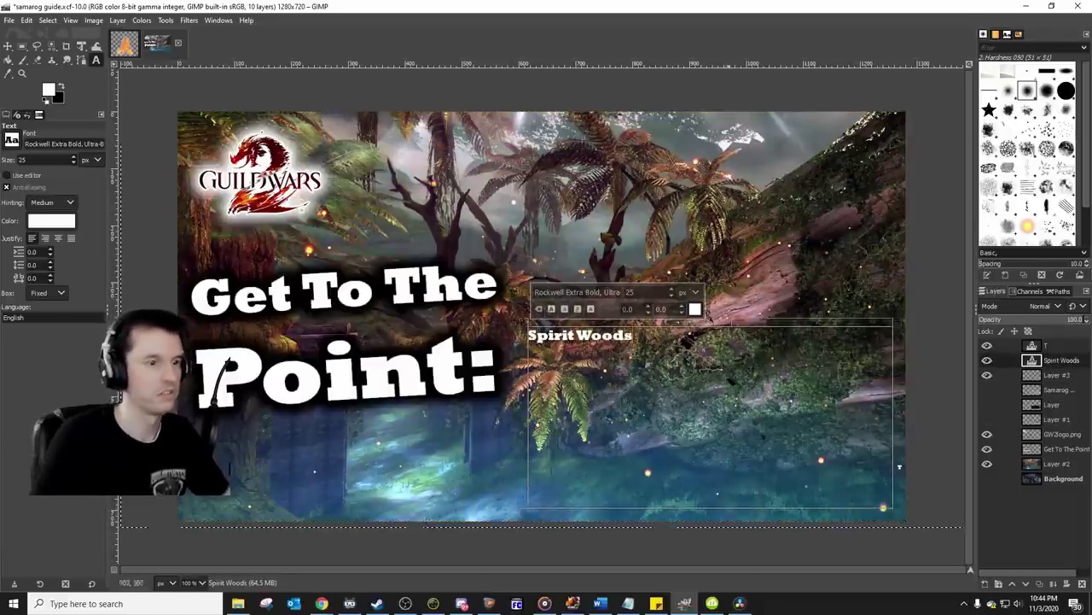
Step: Set the Spirit Woods text size to 140 px and indent the word "Woods" on the second line with spaces
{"action": "double_click", "coordinate": [629, 291]}
{"action": "type", "text": "80"}
{"action": "key", "text": "Return"}
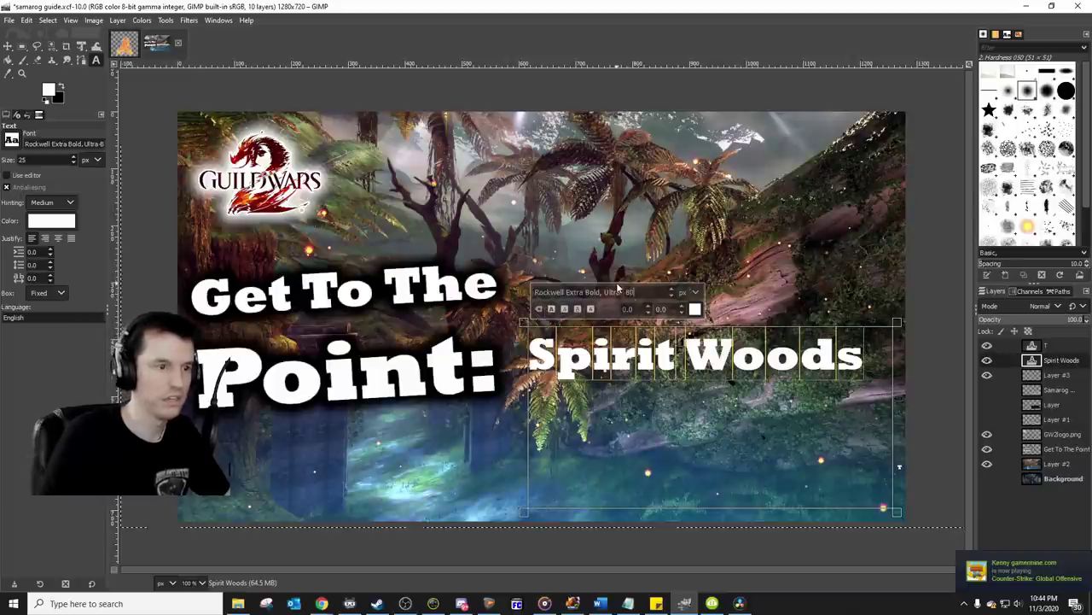
{"action": "key", "text": "Return"}
{"action": "type", "text": "1"}
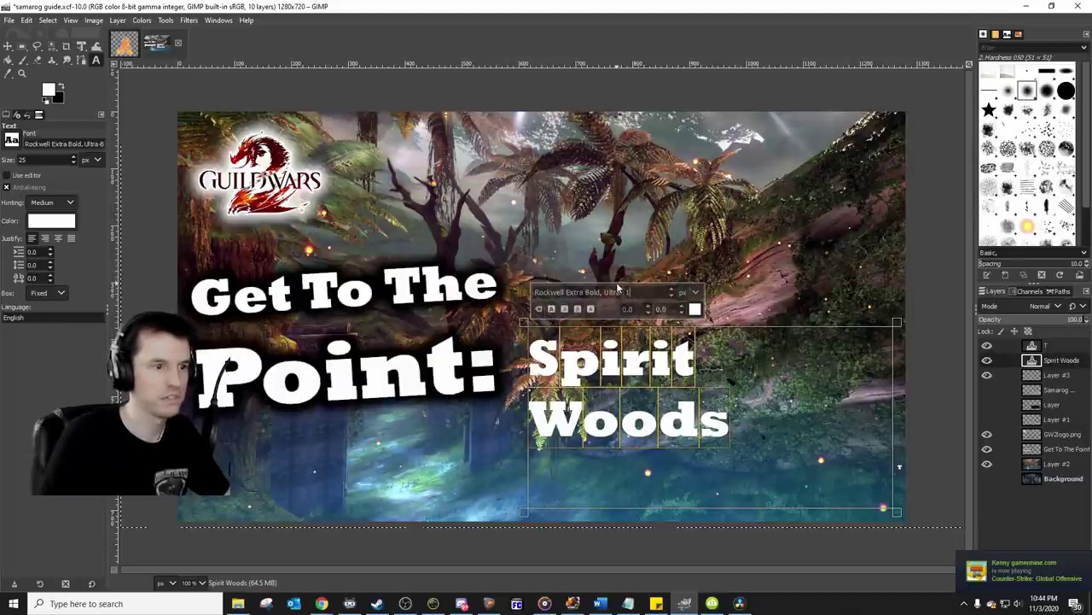
{"action": "type", "text": "00"}
{"action": "key", "text": "Return"}
{"action": "type", "text": "150"}
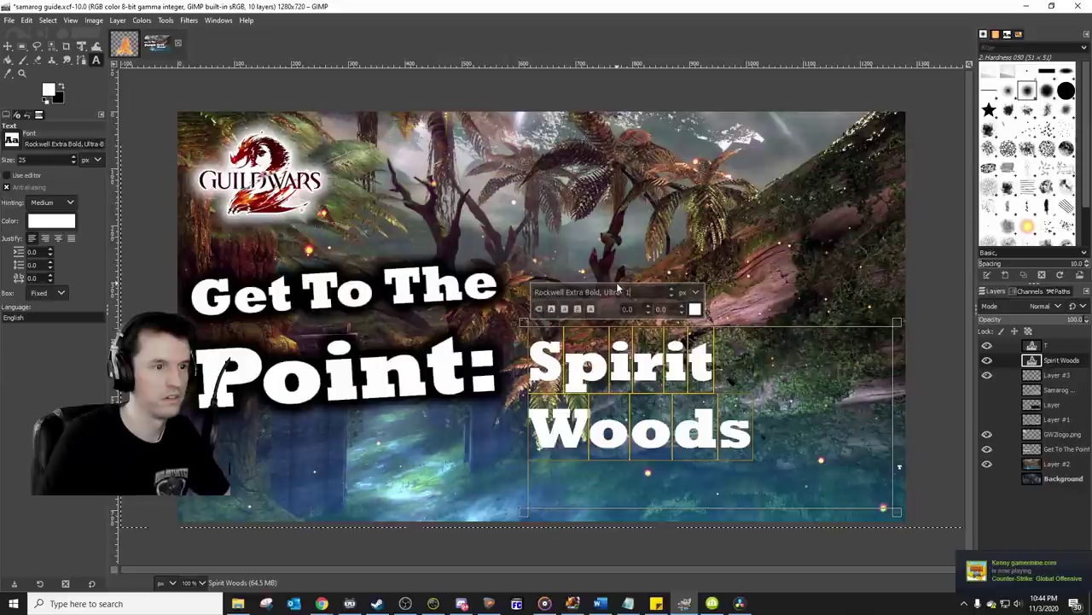
{"action": "key", "text": "Return"}
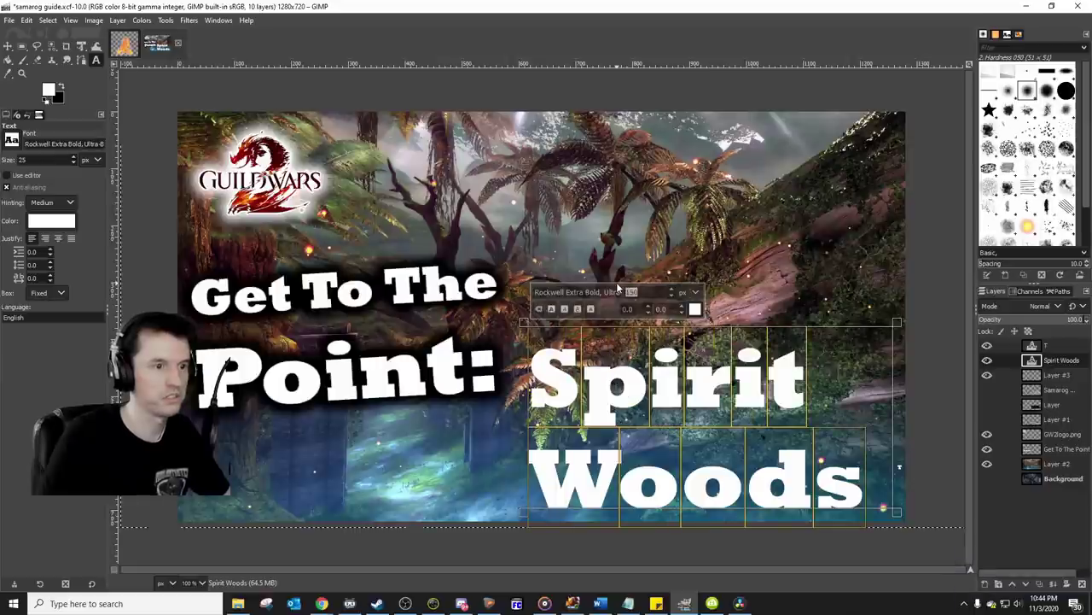
{"action": "type", "text": "140"}
{"action": "key", "text": "Return"}
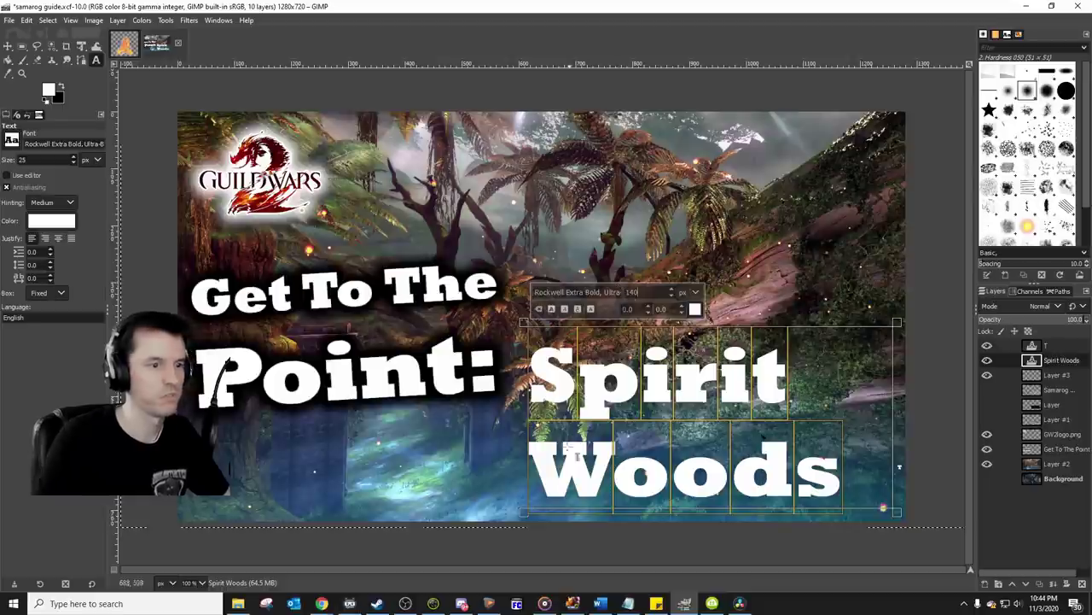
{"action": "left_click", "coordinate": [538, 469]}
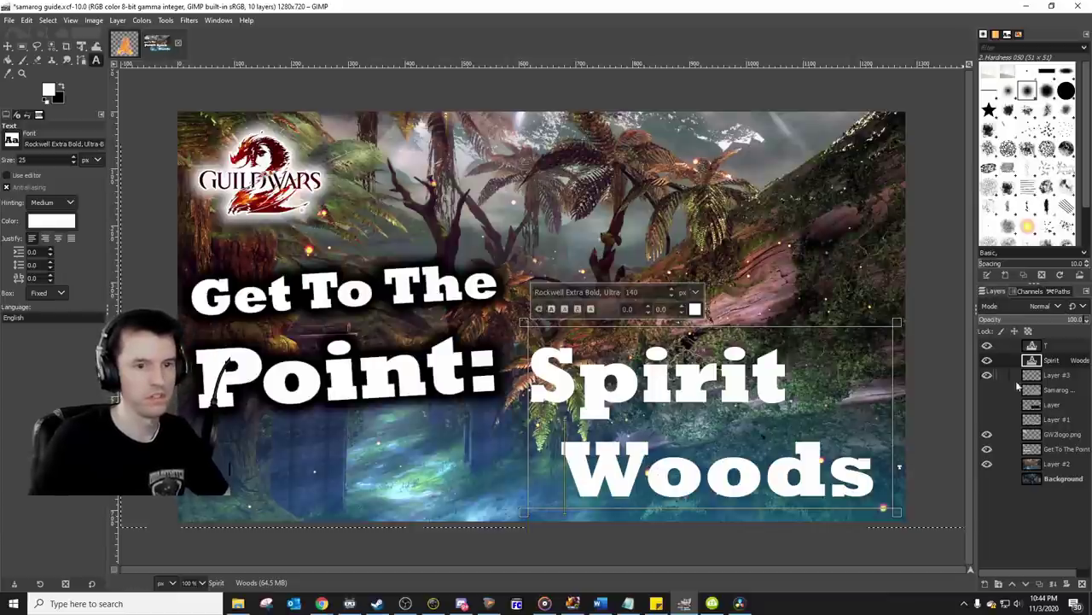
Step: Rotate the Spirit Woods text slightly counterclockwise with Unified Transform and nudge it a little to the right
{"action": "key", "text": "shift+t"}
{"action": "left_click", "coordinate": [767, 415]}
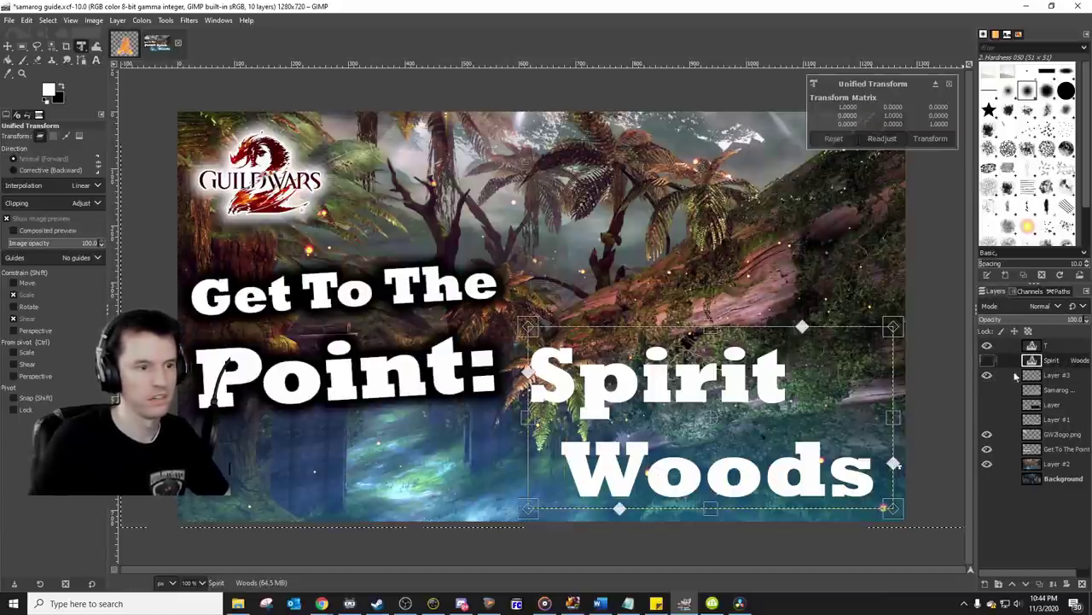
{"action": "left_click_drag", "start_coordinate": [923, 308], "coordinate": [907, 293]}
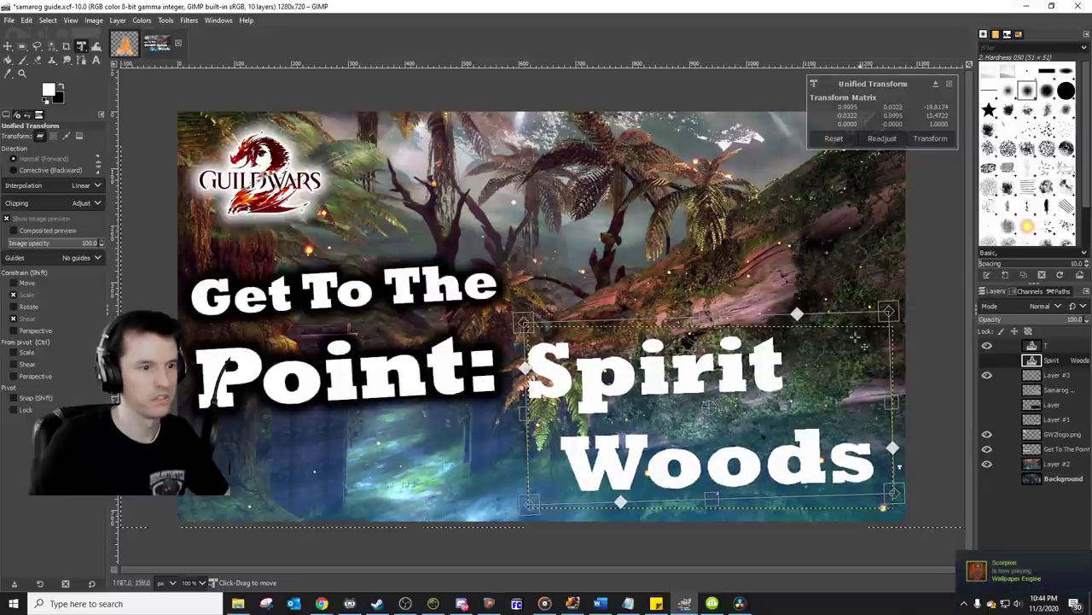
{"action": "left_click_drag", "start_coordinate": [817, 383], "coordinate": [821, 384]}
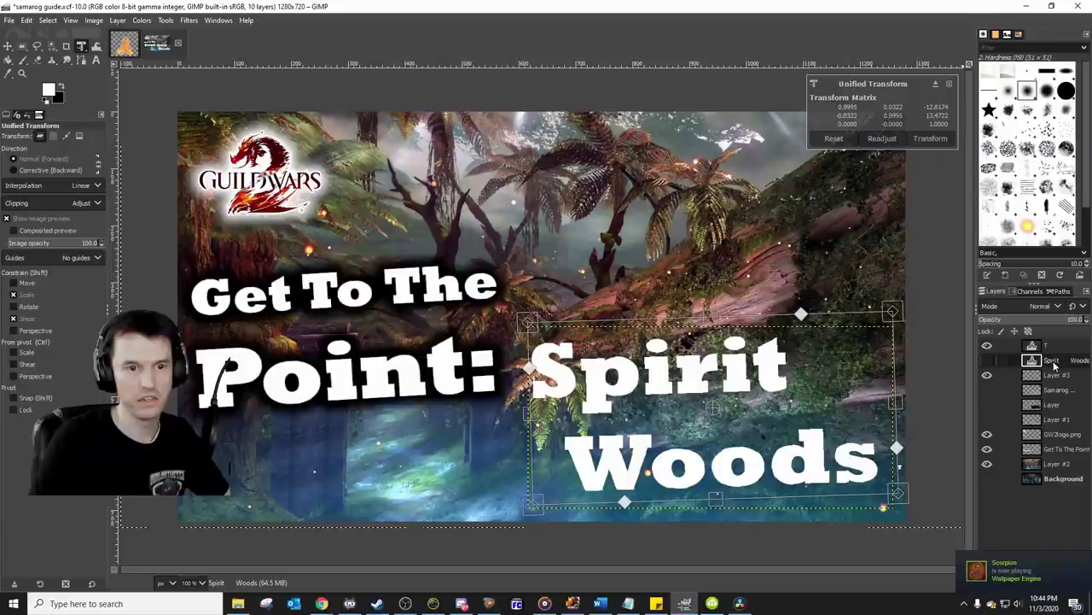
{"action": "key", "text": "Return"}
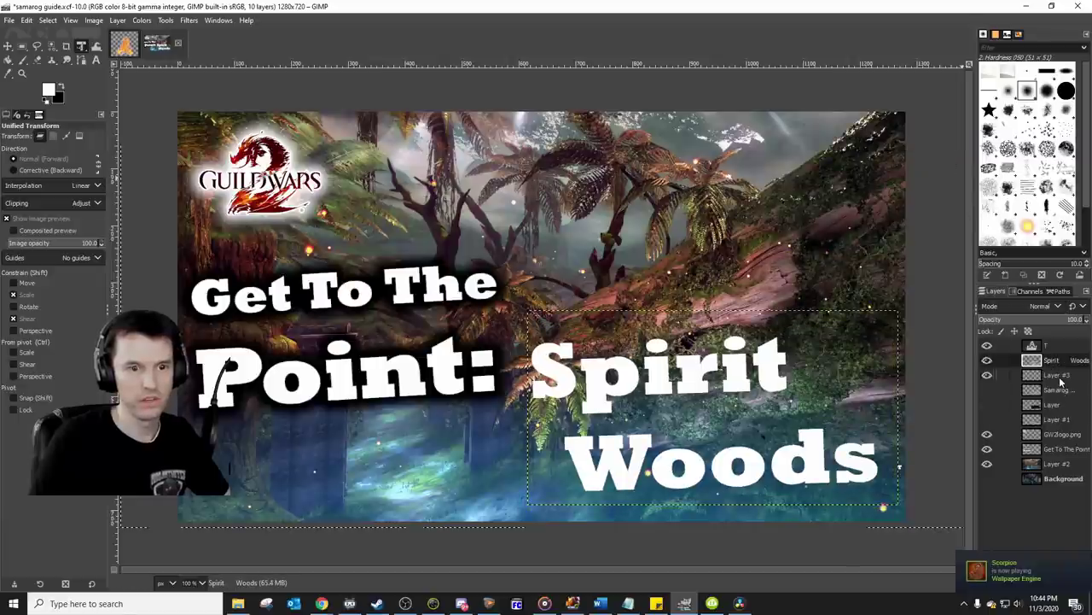
Step: Add another 1280 x 720 transparent layer directly below the Spirit Woods text layer
{"action": "right_click", "coordinate": [1061, 383]}
{"action": "left_click", "coordinate": [999, 87]}
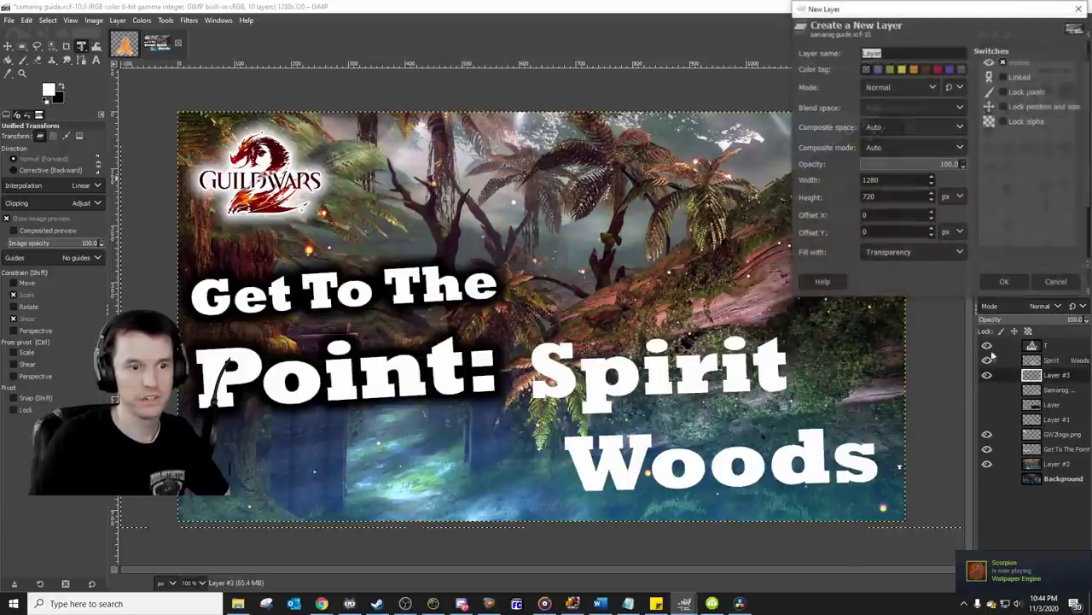
{"action": "left_click", "coordinate": [1016, 285]}
Step: Turn the alpha of the Spirit Woods text layer into a selection
{"action": "left_click", "coordinate": [1056, 362]}
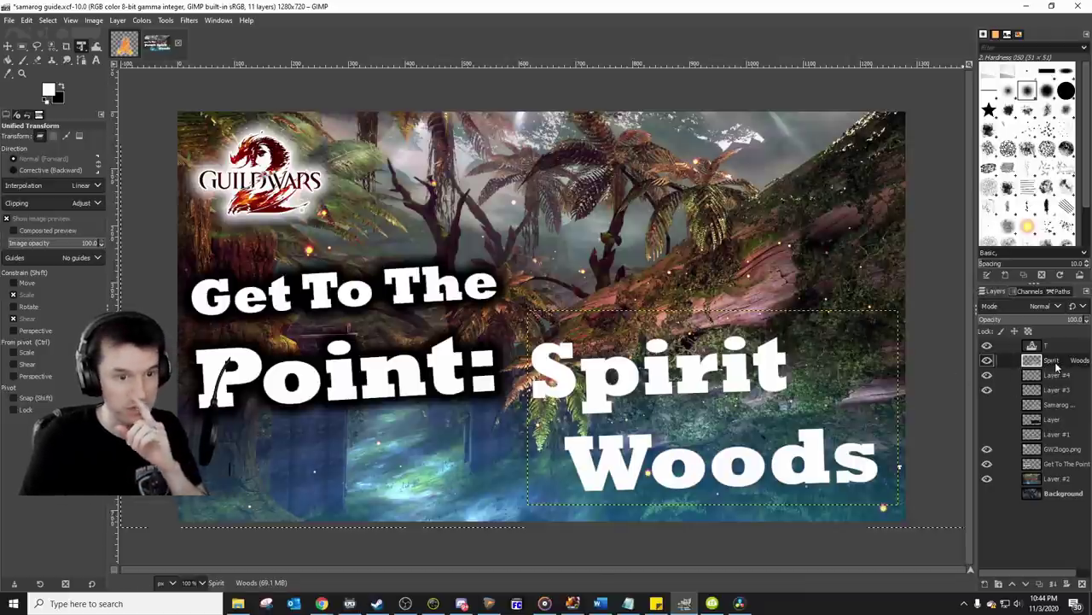
{"action": "right_click", "coordinate": [1058, 365]}
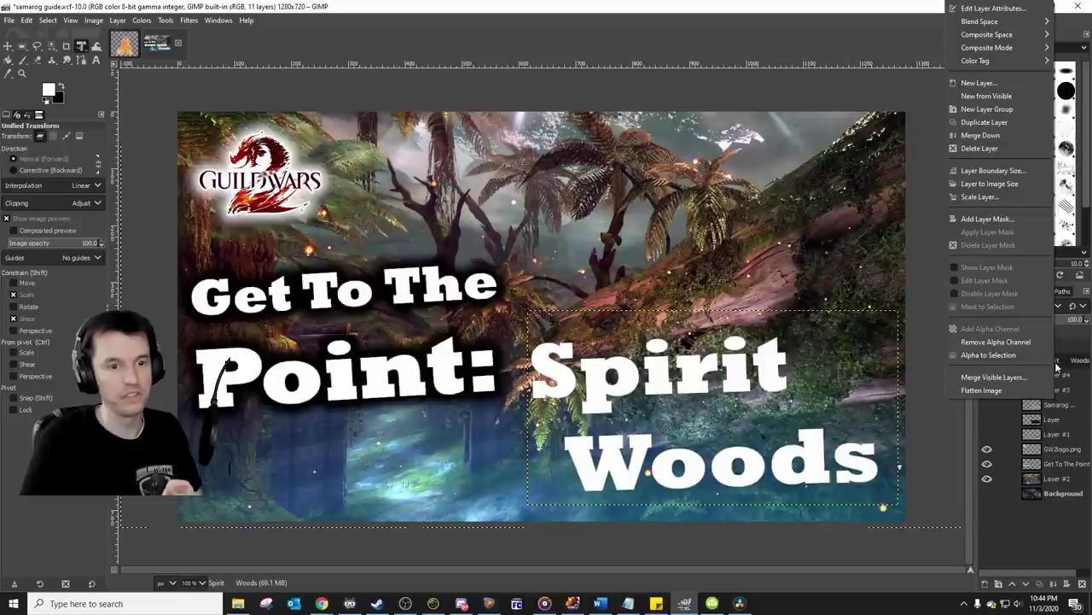
{"action": "left_click", "coordinate": [1000, 357]}
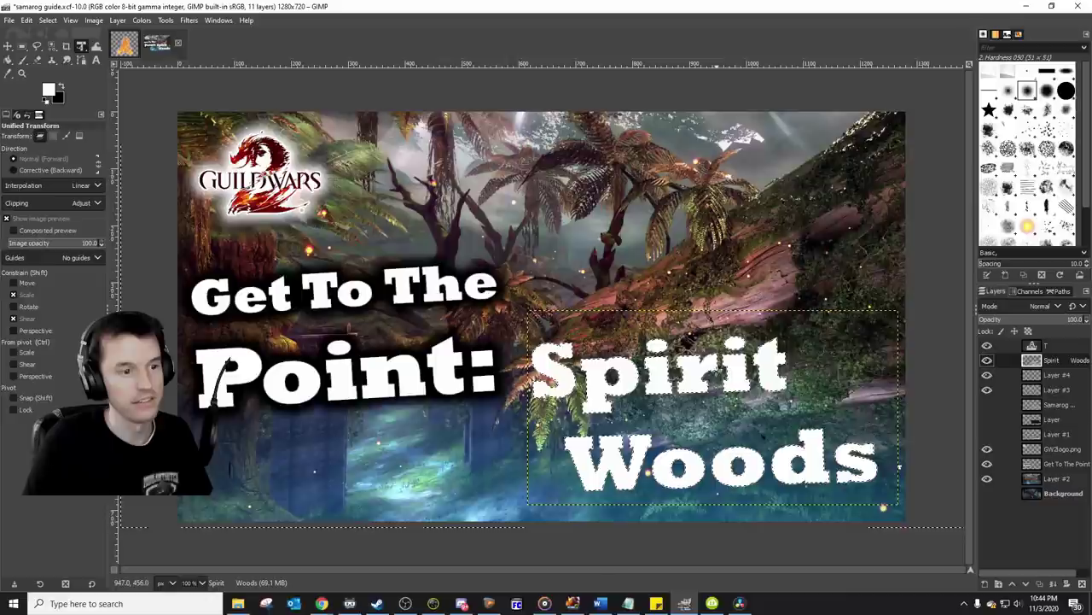
Step: Make Layer #4 active and grow the Spirit Woods text selection by 20 px
{"action": "left_click", "coordinate": [1053, 376]}
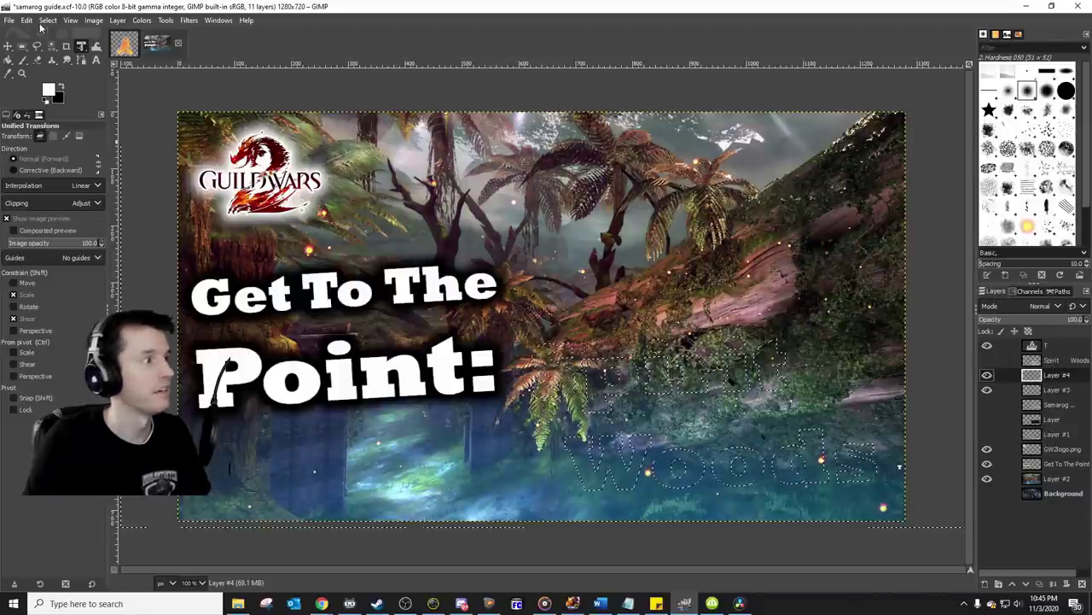
{"action": "left_click", "coordinate": [26, 21]}
{"action": "mouse_move", "coordinate": [48, 20]}
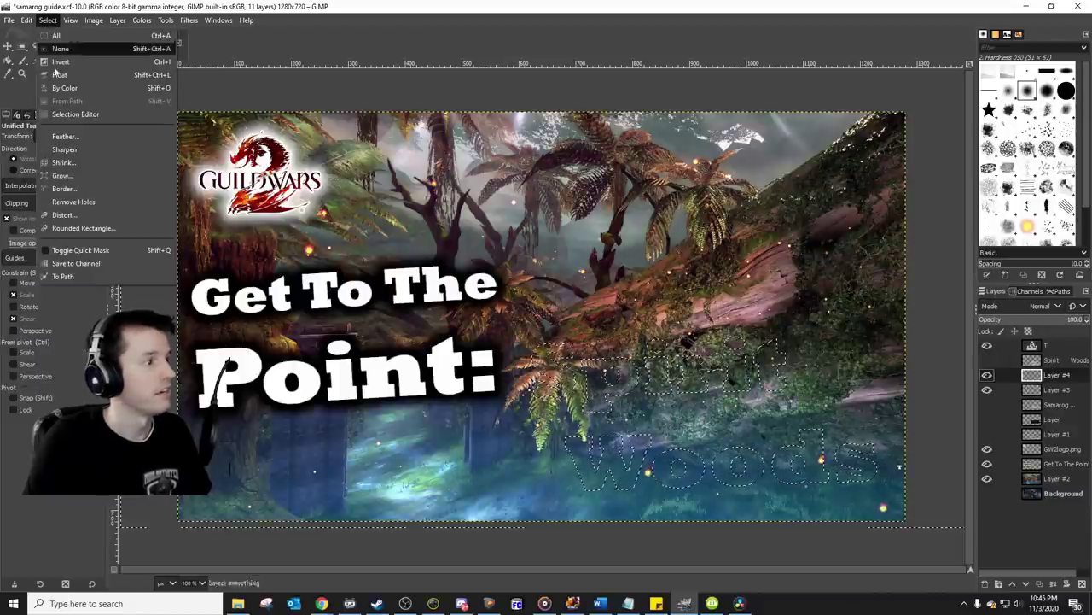
{"action": "left_click", "coordinate": [77, 177]}
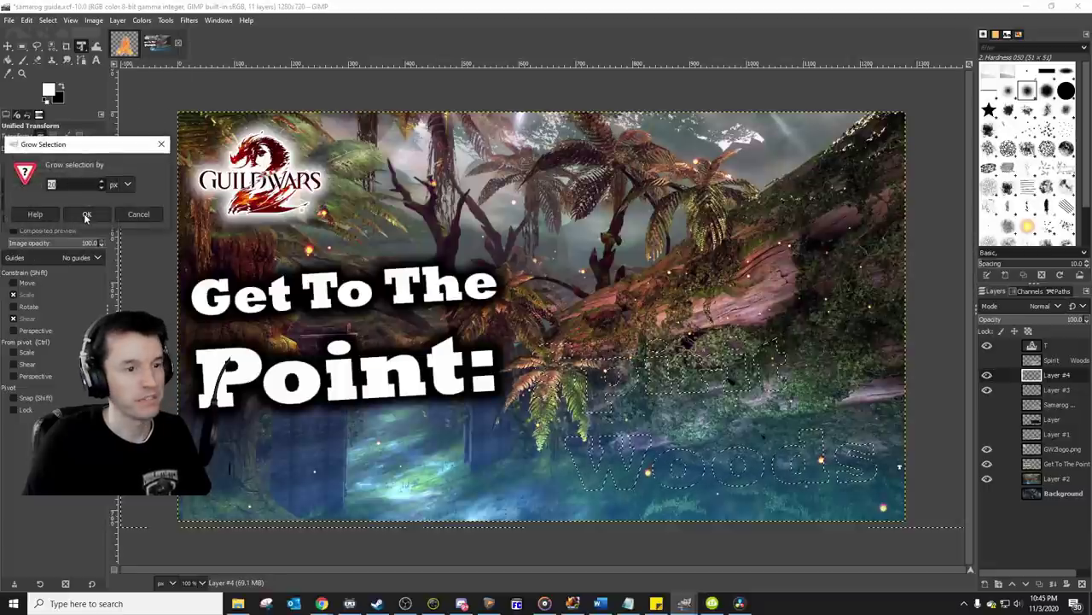
{"action": "left_click", "coordinate": [86, 215]}
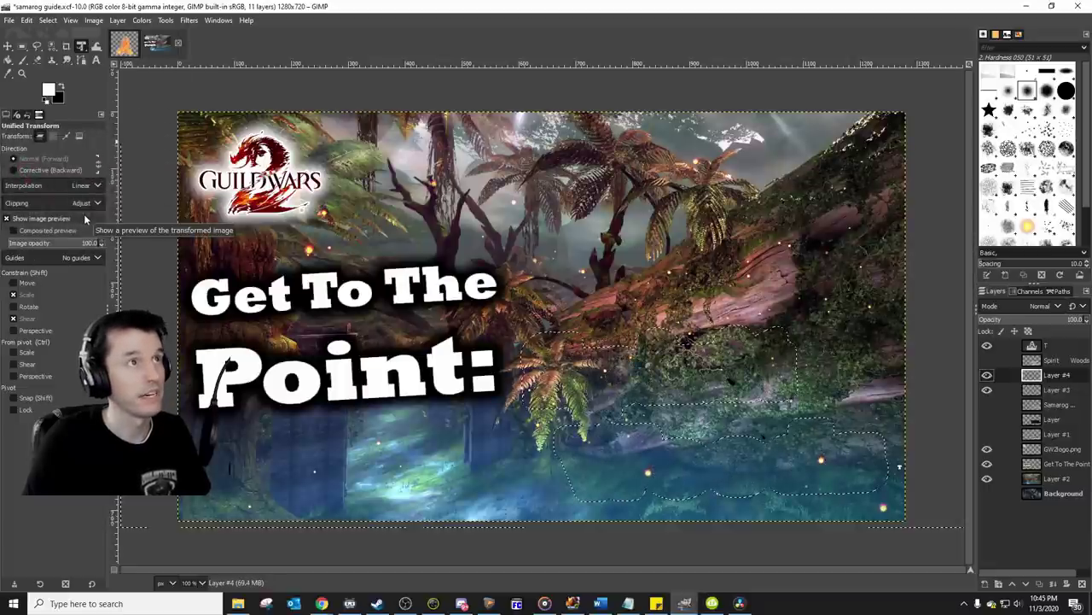
Step: Fill the grown selection on Layer #4 with the black background color and show the Spirit Woods text layer
{"action": "left_click", "coordinate": [26, 21]}
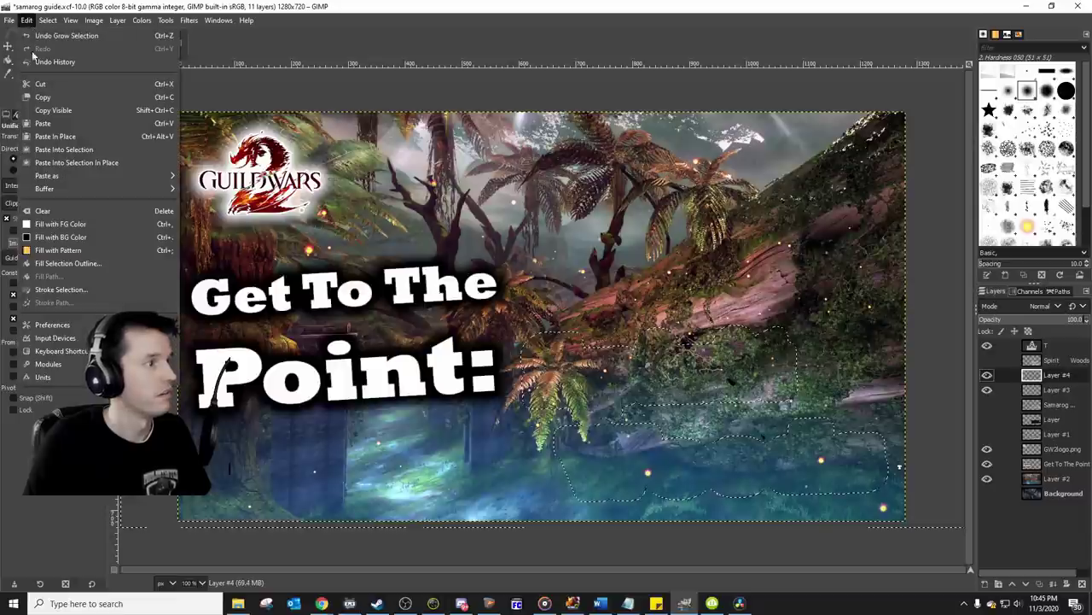
{"action": "left_click", "coordinate": [47, 239]}
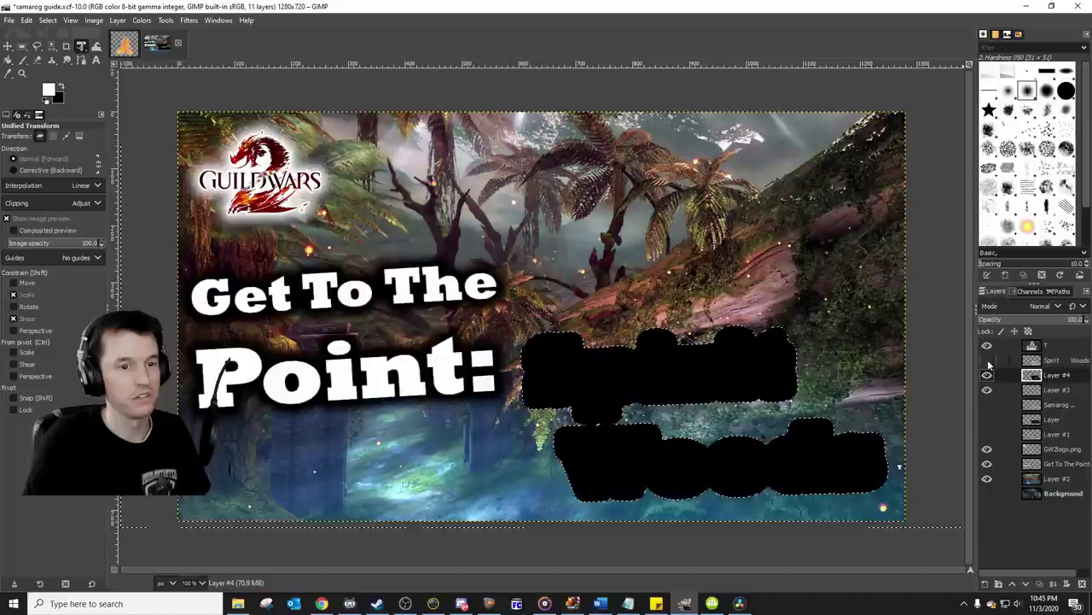
{"action": "left_click", "coordinate": [988, 360]}
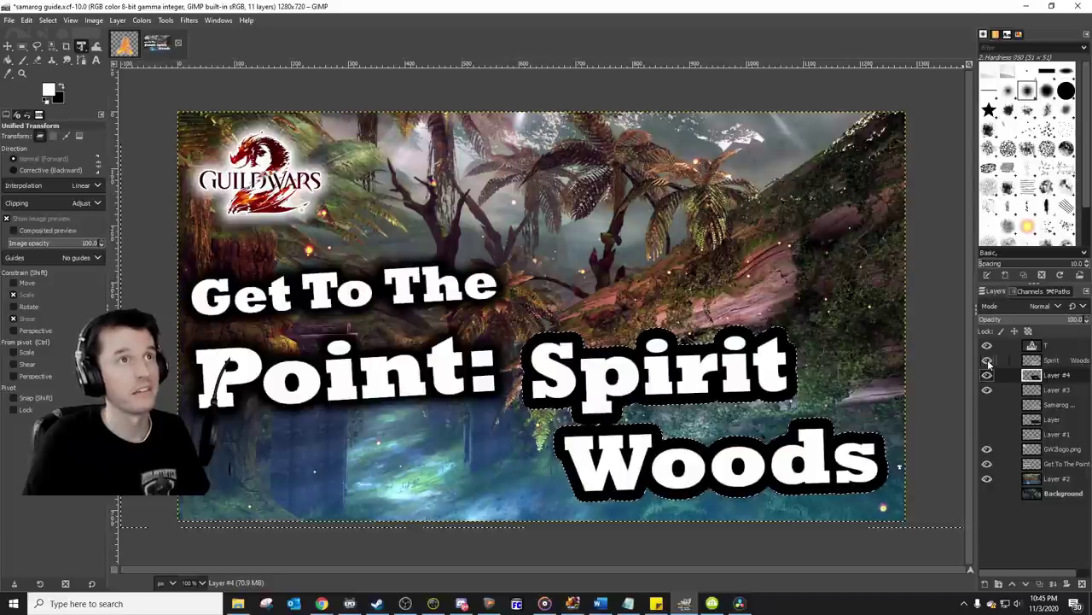
Step: Hide Layer #2 and the Get To The Point and Guild Wars 2 logo layers to isolate Spirit Woods and its black outline
{"action": "left_click", "coordinate": [987, 361]}
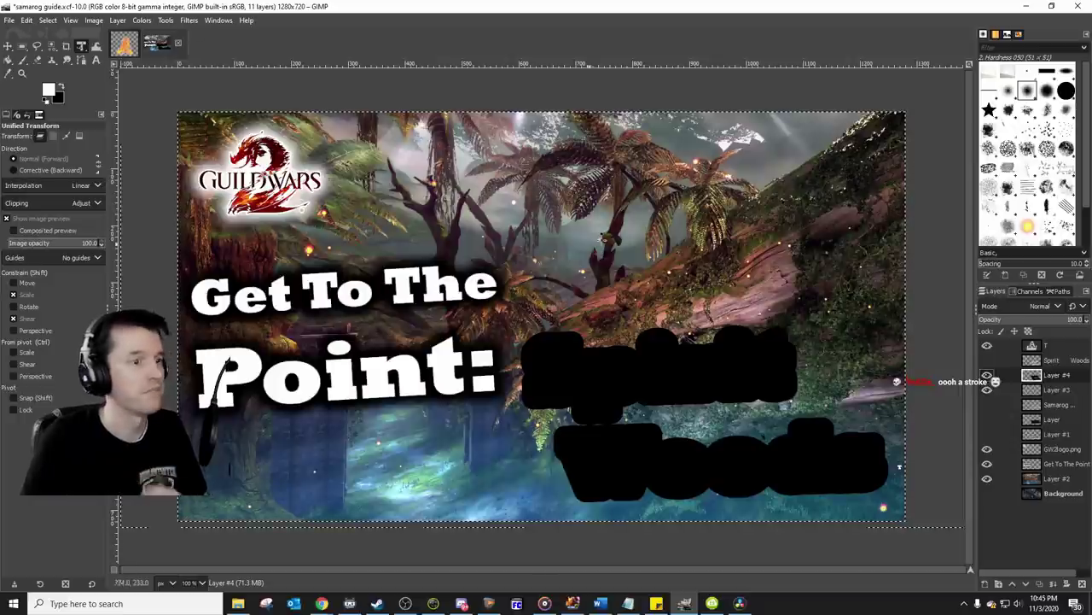
{"action": "left_click", "coordinate": [988, 479]}
{"action": "left_click", "coordinate": [988, 463]}
{"action": "left_click", "coordinate": [987, 449]}
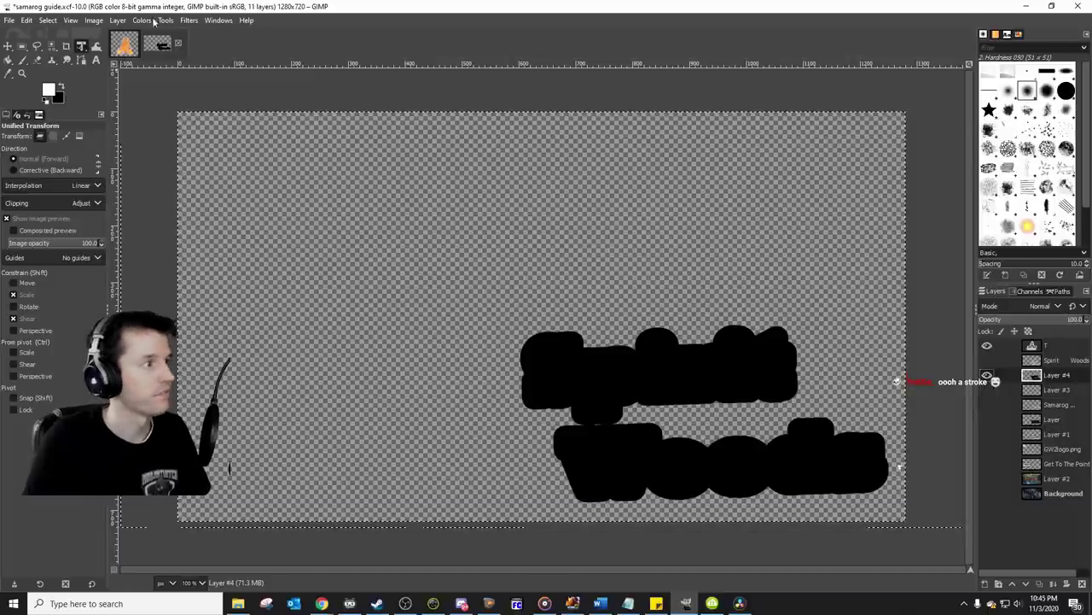
{"action": "left_click", "coordinate": [190, 20]}
{"action": "mouse_move", "coordinate": [218, 86]}
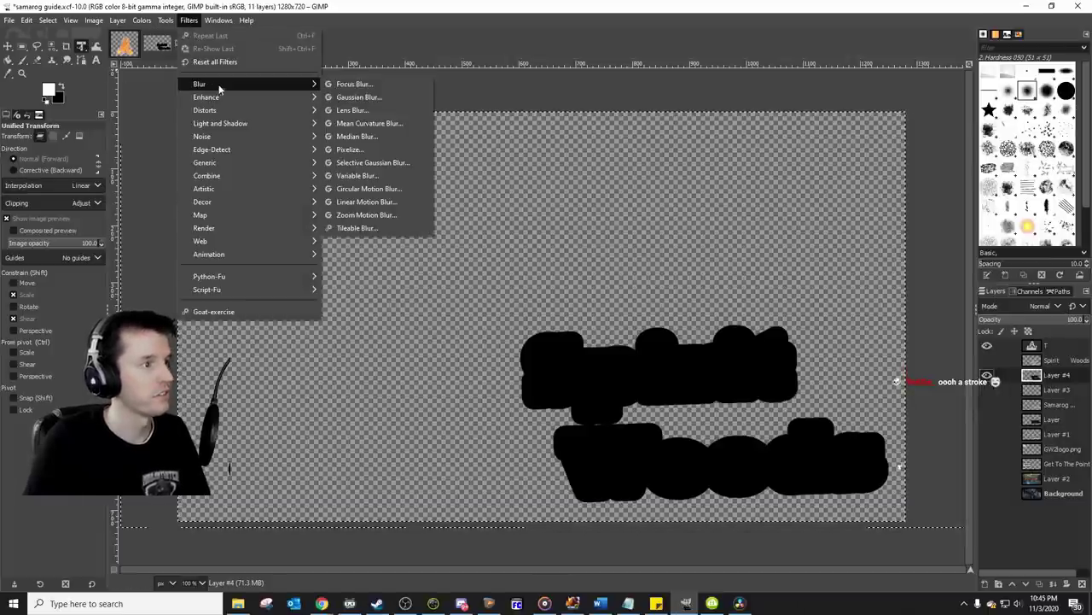
{"action": "left_click", "coordinate": [989, 361]}
{"action": "left_click", "coordinate": [987, 360]}
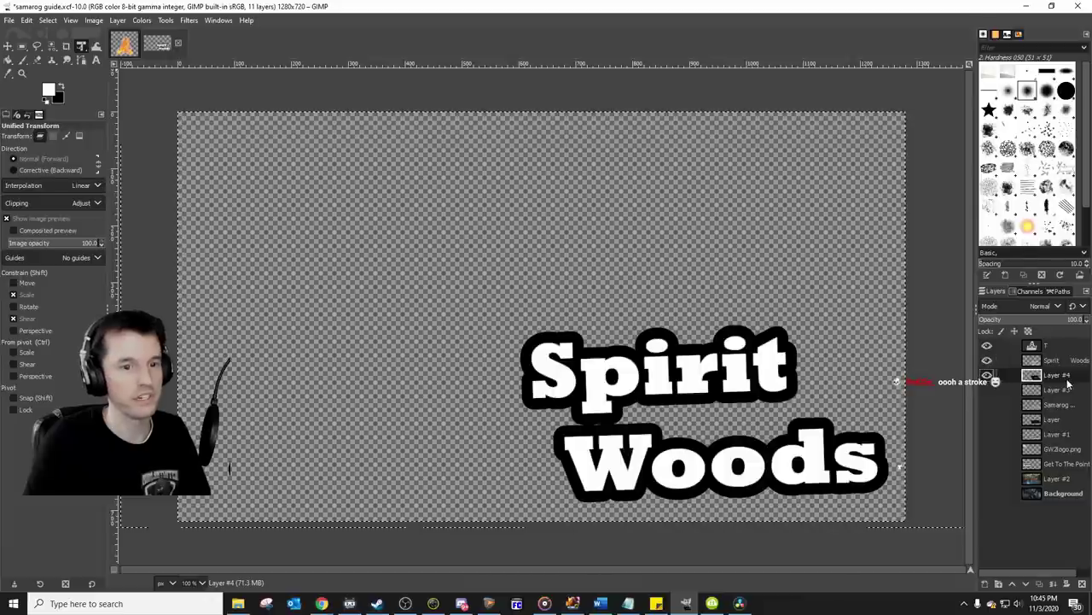
Step: Try a Gaussian Blur of 11.75 on Layer #4 with the background, title and logo layers shown again, and undo it
{"action": "left_click", "coordinate": [189, 21]}
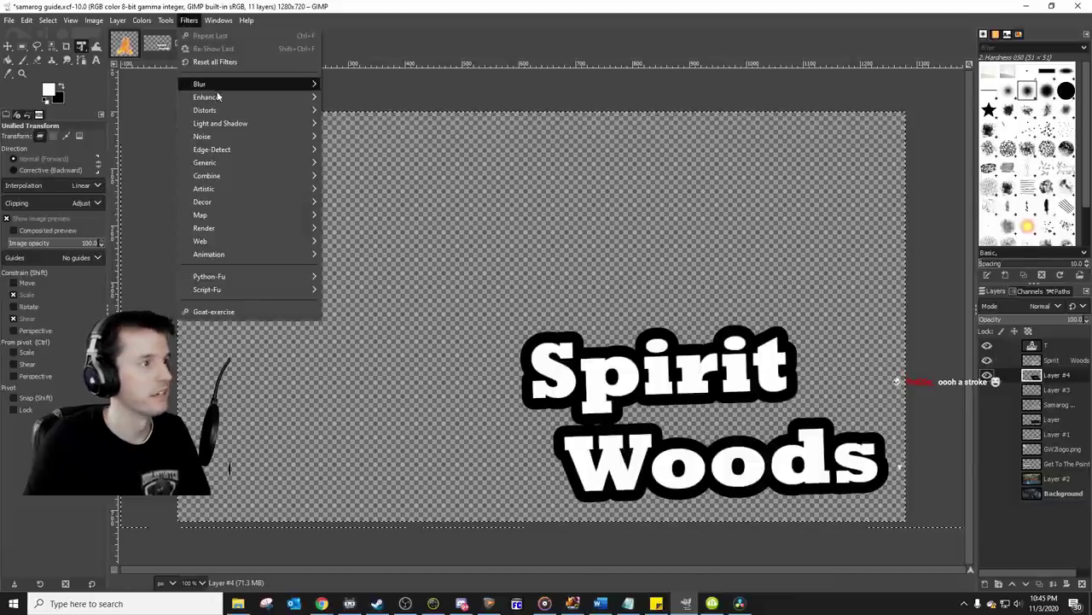
{"action": "mouse_move", "coordinate": [224, 86]}
{"action": "left_click", "coordinate": [367, 96]}
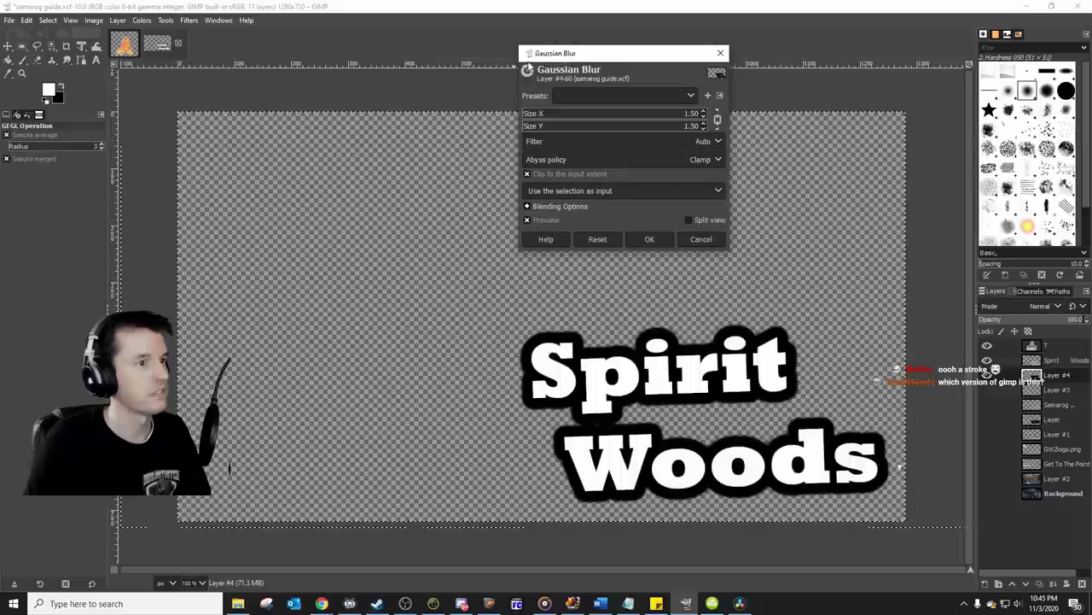
{"action": "left_click_drag", "start_coordinate": [570, 53], "coordinate": [306, 53]}
{"action": "left_click_drag", "start_coordinate": [251, 116], "coordinate": [285, 128]}
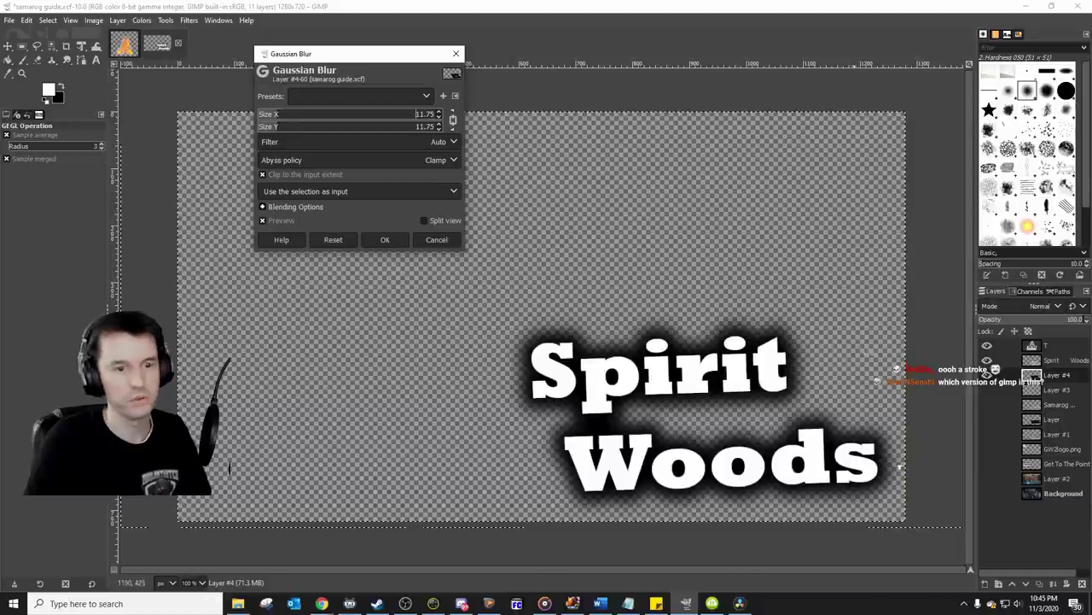
{"action": "left_click", "coordinate": [988, 477]}
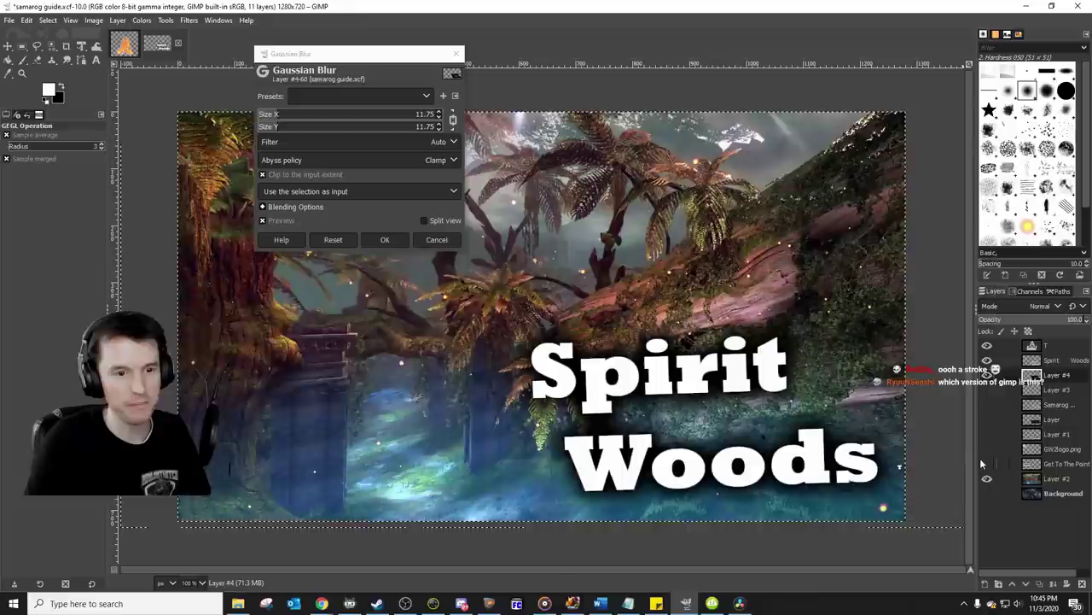
{"action": "left_click", "coordinate": [987, 463]}
{"action": "left_click", "coordinate": [987, 449]}
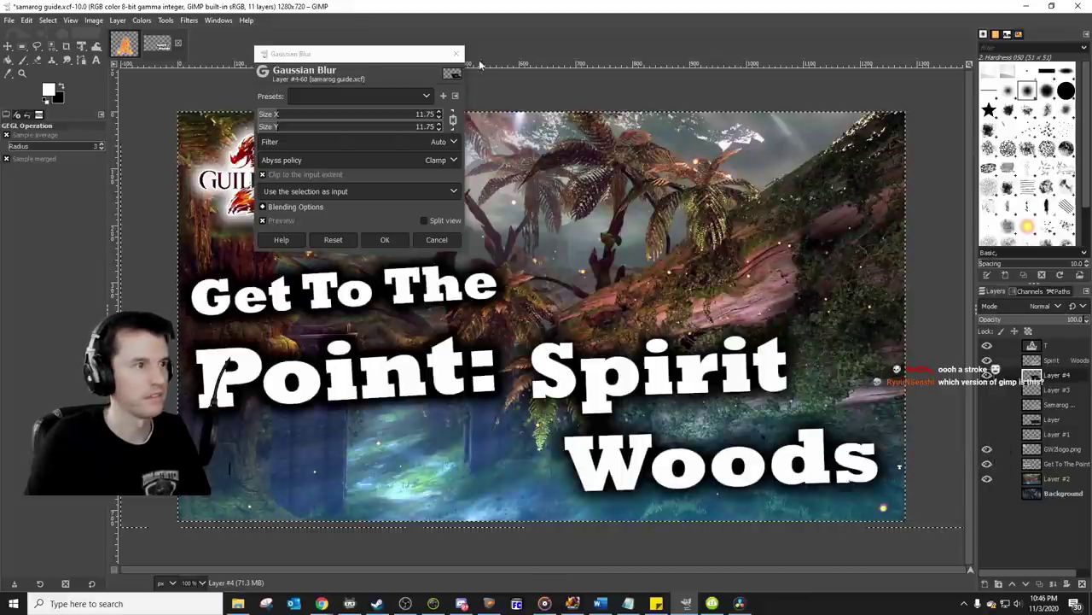
{"action": "left_click", "coordinate": [400, 242]}
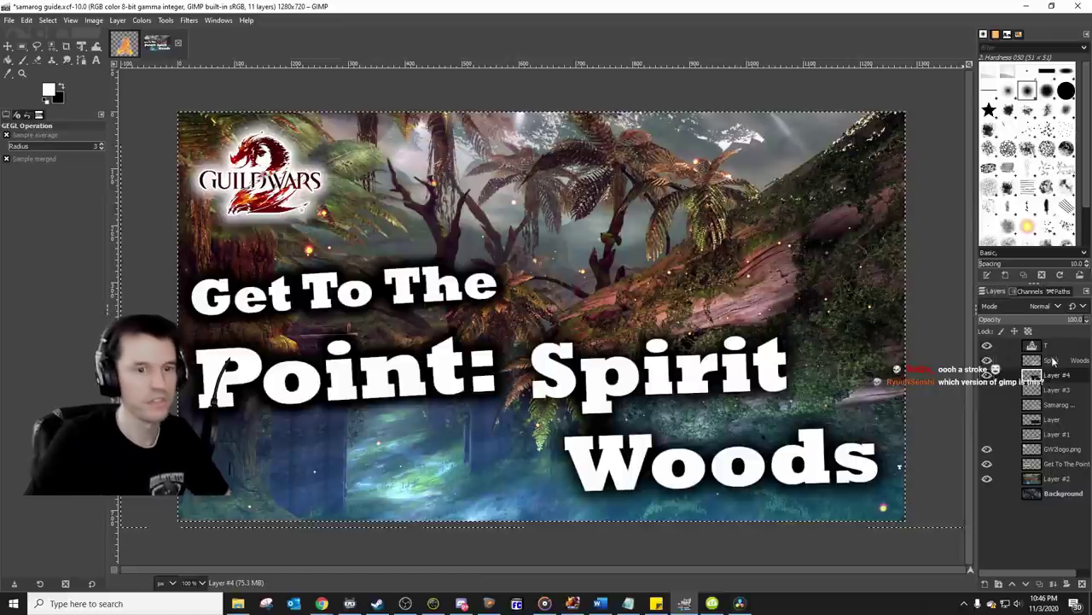
{"action": "key", "text": "ctrl+z"}
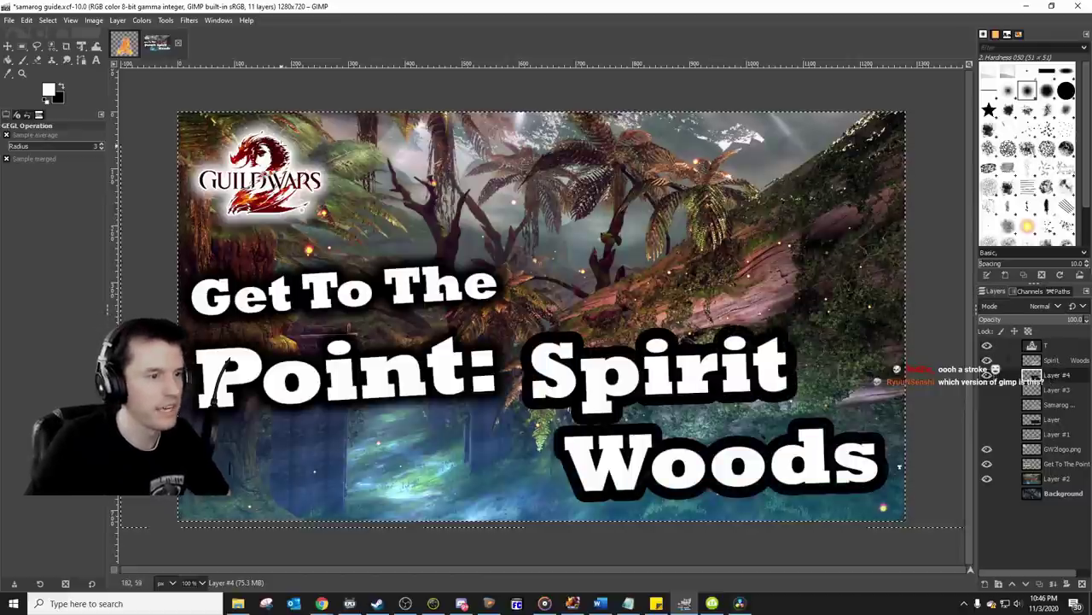
Step: Apply a Gaussian Blur of 4.08 in X and Y to the black Spirit Woods outline on Layer #4
{"action": "left_click", "coordinate": [187, 20]}
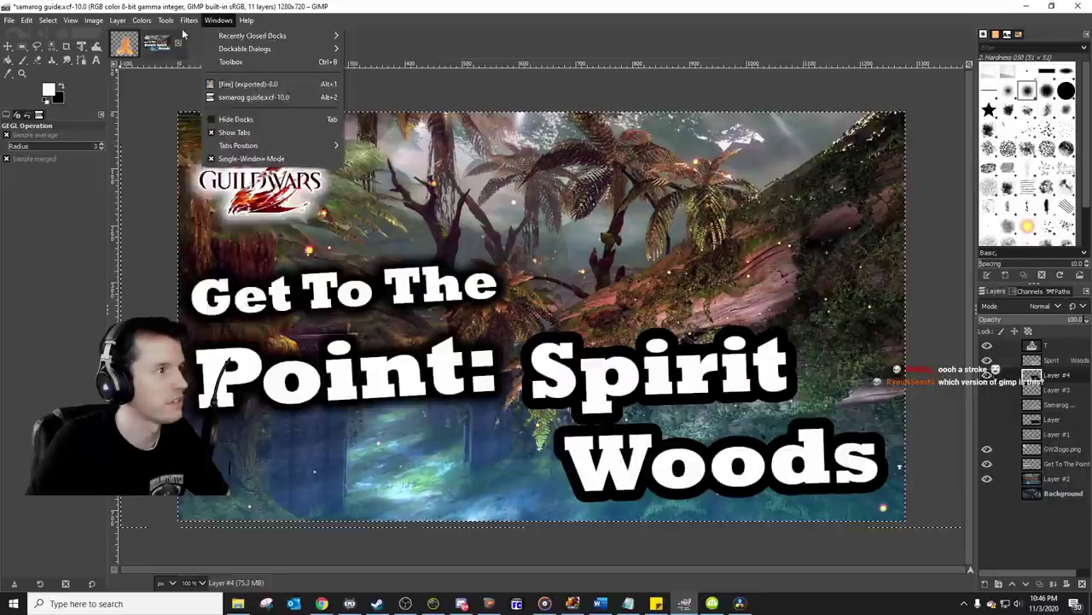
{"action": "mouse_move", "coordinate": [216, 98]}
{"action": "left_click", "coordinate": [366, 110]}
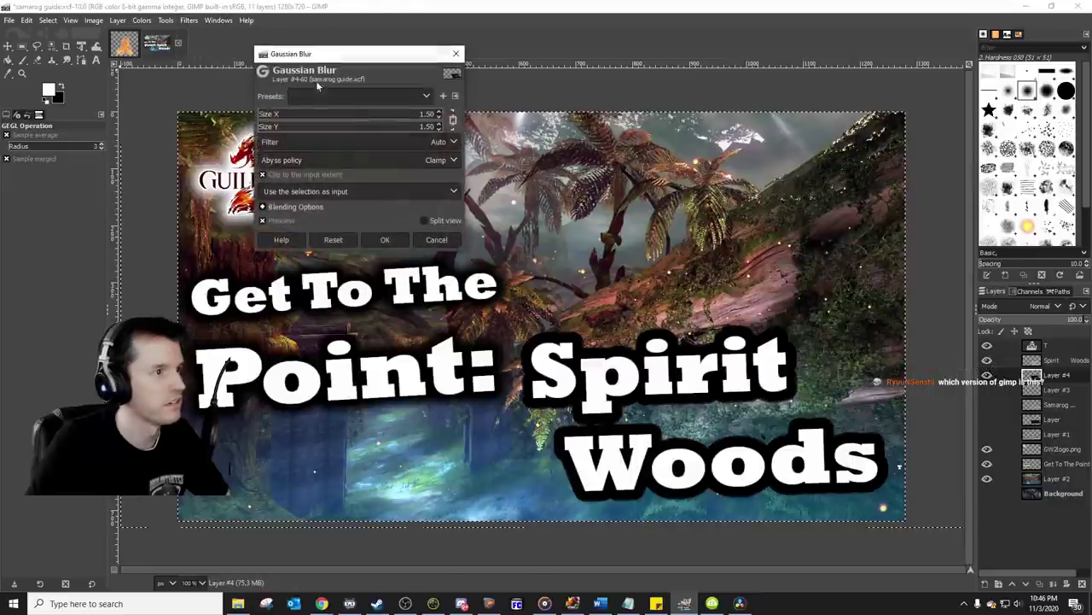
{"action": "left_click_drag", "start_coordinate": [267, 114], "coordinate": [263, 114]}
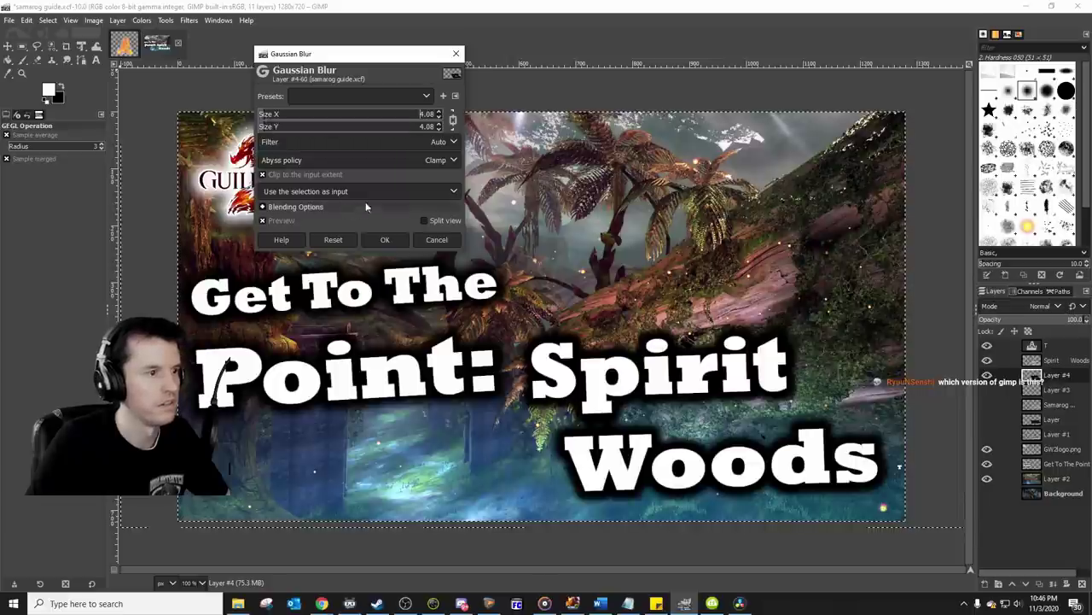
{"action": "left_click", "coordinate": [384, 240]}
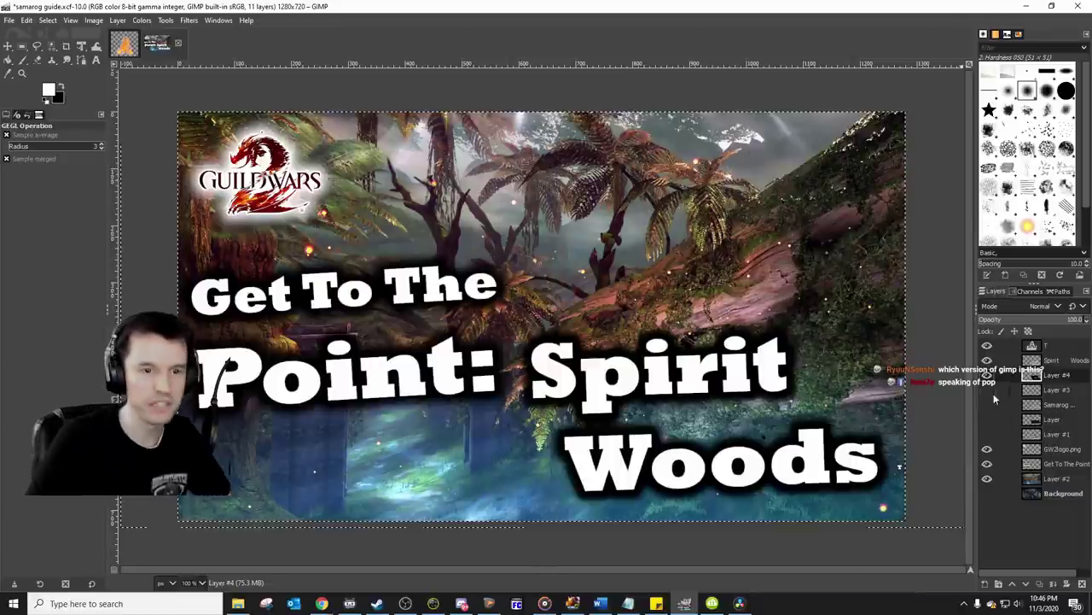
{"action": "left_click", "coordinate": [987, 360]}
{"action": "left_click", "coordinate": [987, 360]}
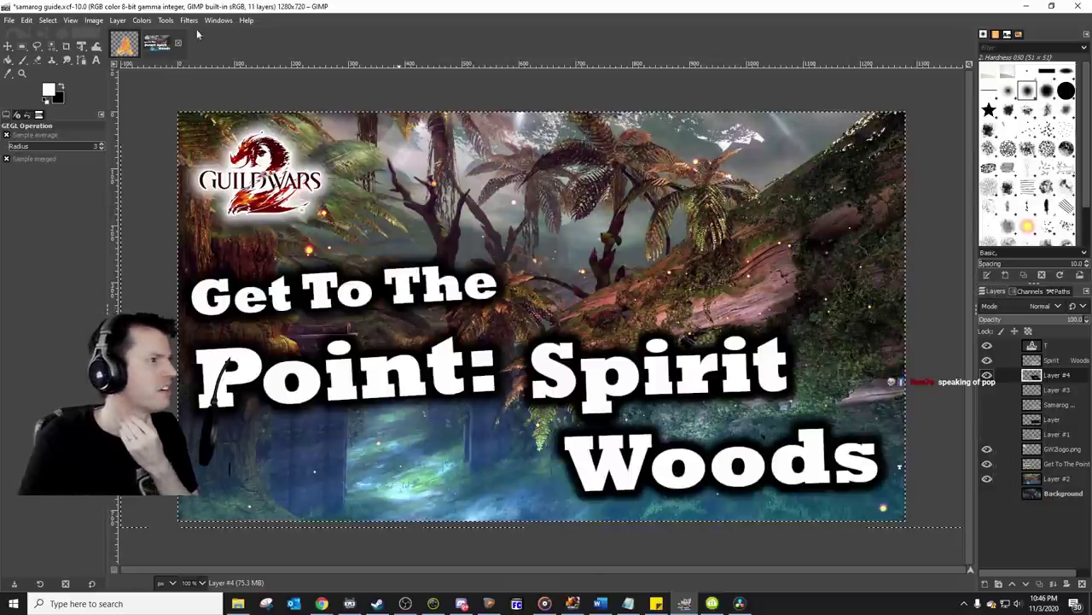
Step: Look up the installed GIMP version in the program's About information and close it
{"action": "left_click", "coordinate": [246, 20]}
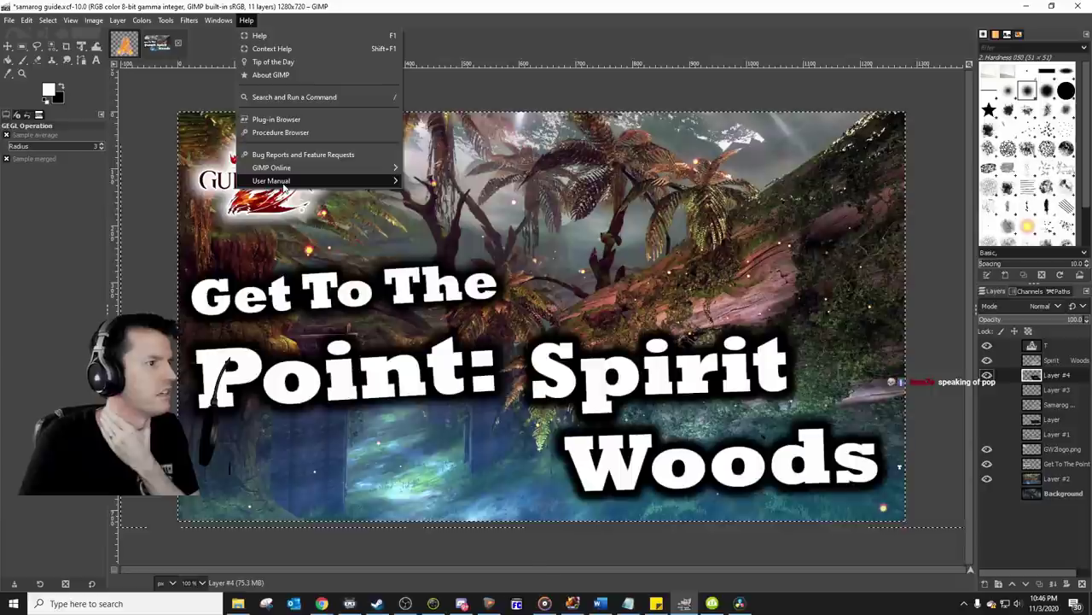
{"action": "left_click", "coordinate": [290, 38]}
{"action": "left_click", "coordinate": [242, 171]}
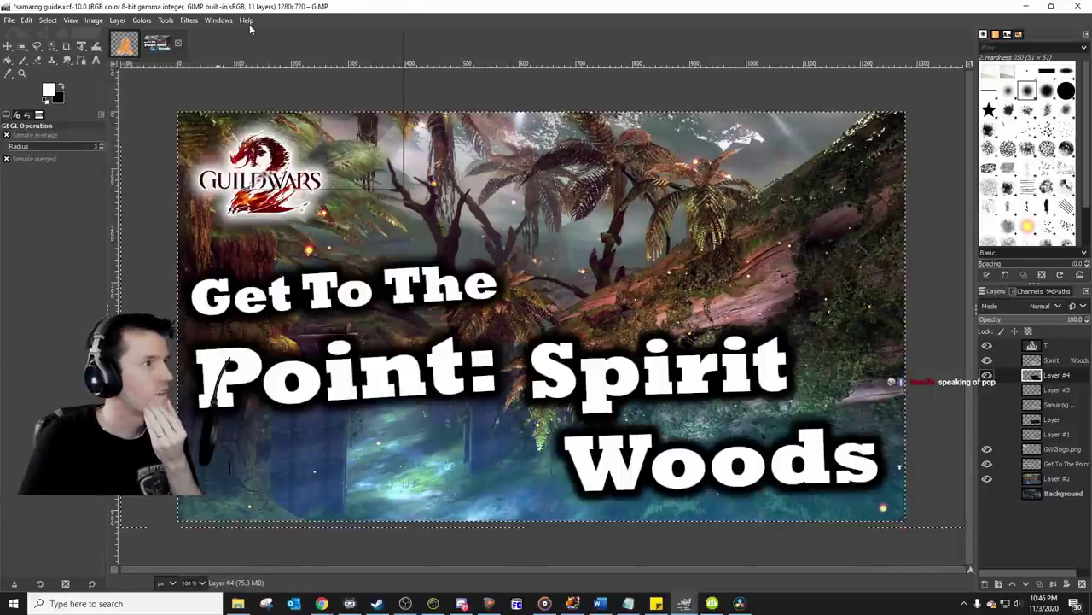
{"action": "left_click", "coordinate": [245, 19]}
{"action": "left_click", "coordinate": [271, 75]}
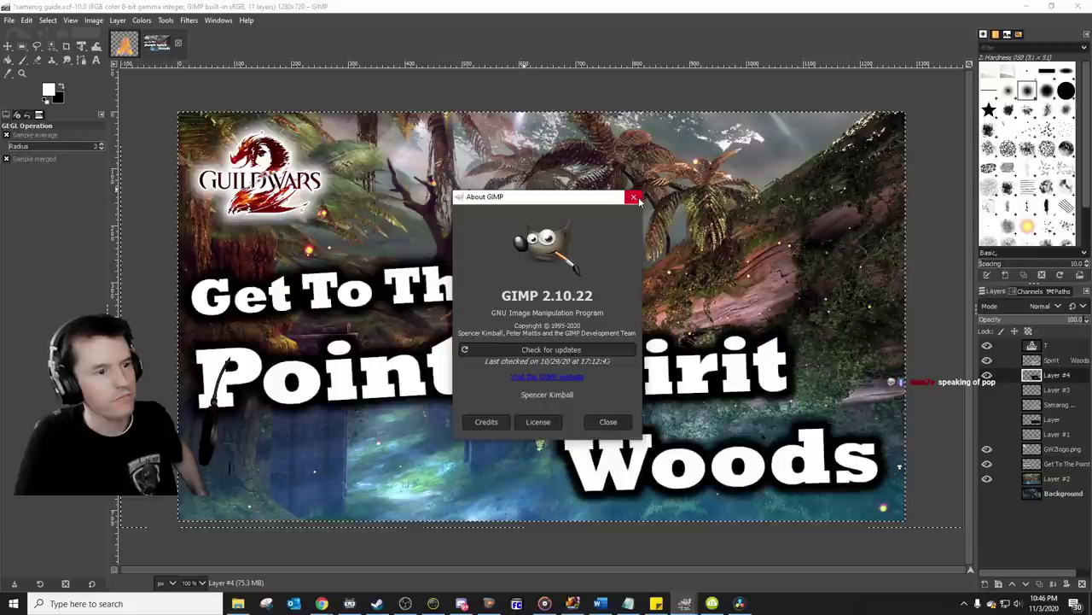
{"action": "left_click", "coordinate": [634, 198]}
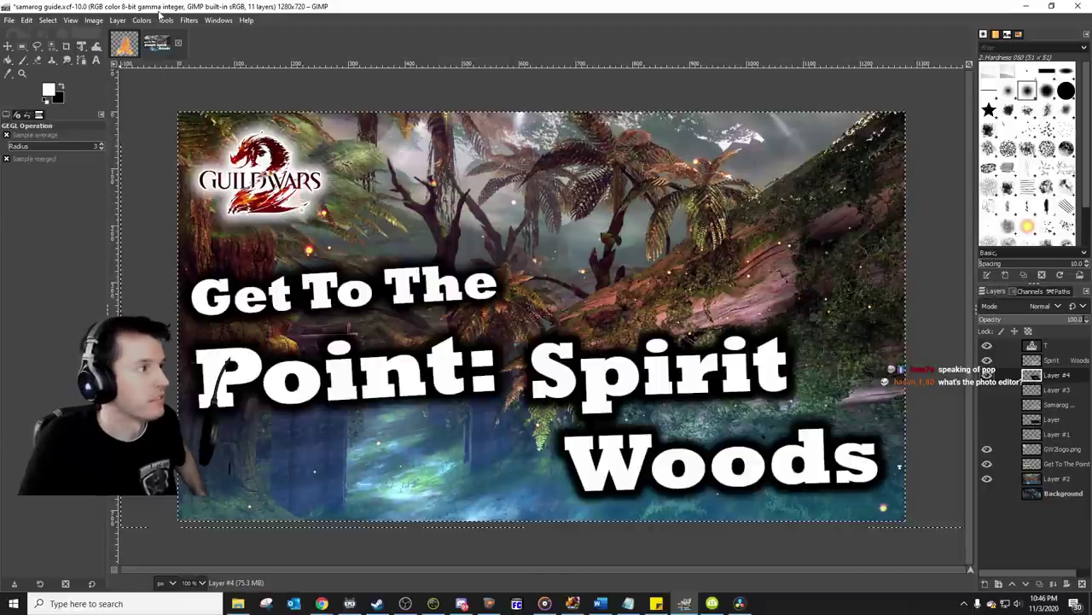
Step: Check the titles and logo without the background picture by briefly hiding Layer #2
{"action": "mouse_move", "coordinate": [684, 608]}
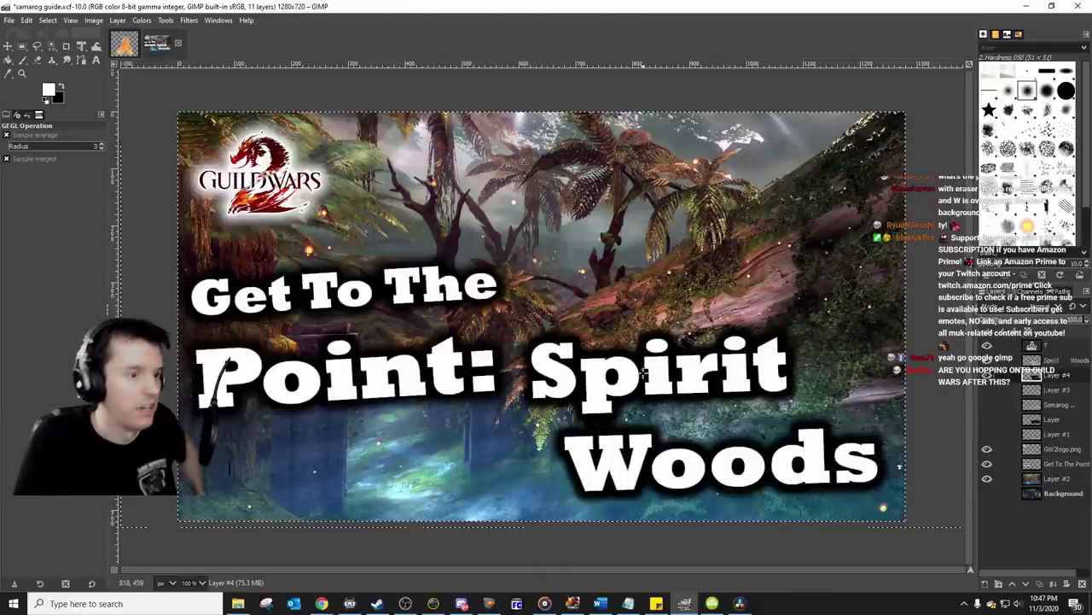
{"action": "left_click", "coordinate": [988, 478]}
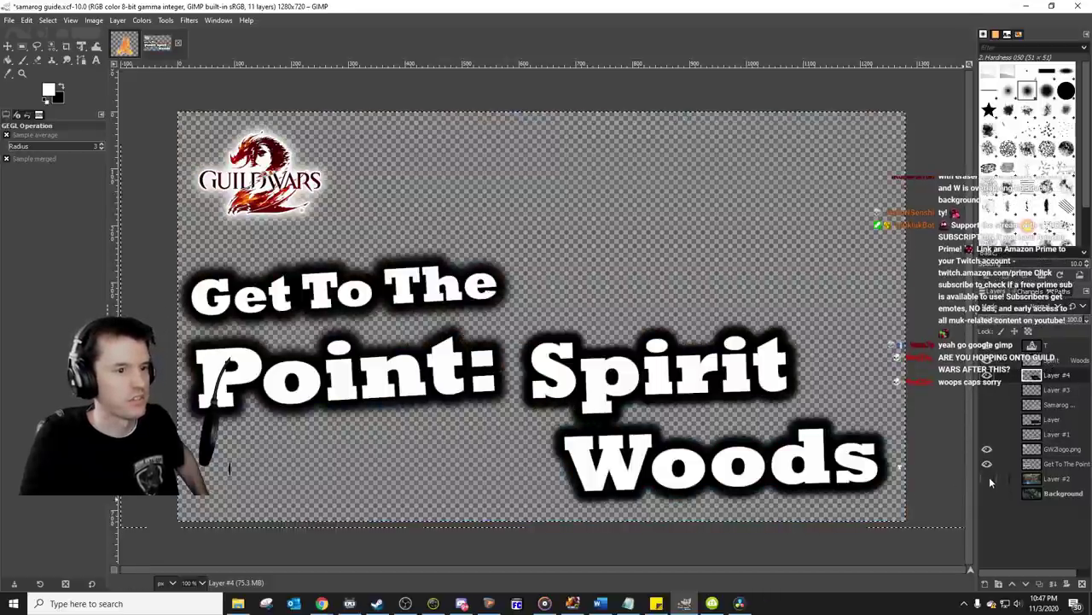
{"action": "left_click", "coordinate": [987, 478]}
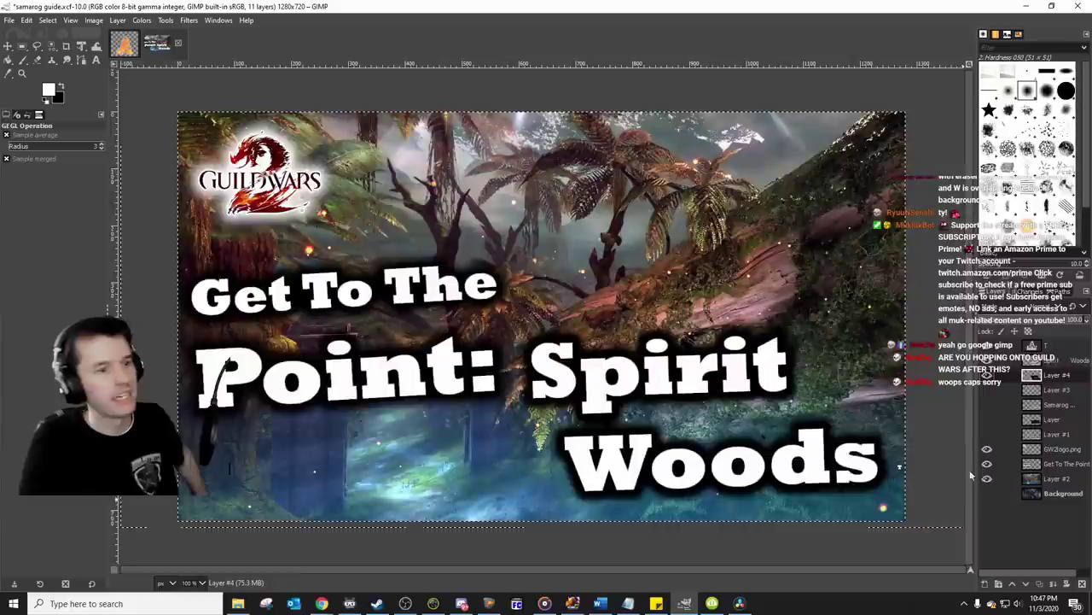
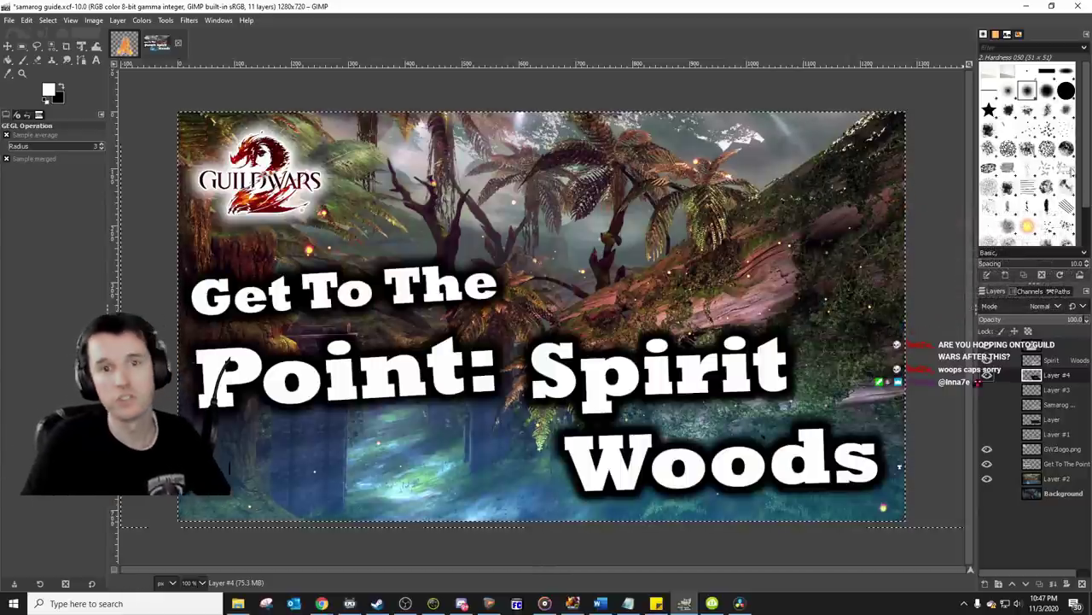
Step: Save the thumbnail project as a new file named spirit woods.xcf in the gimp folder
{"action": "key", "text": "alt+Tab"}
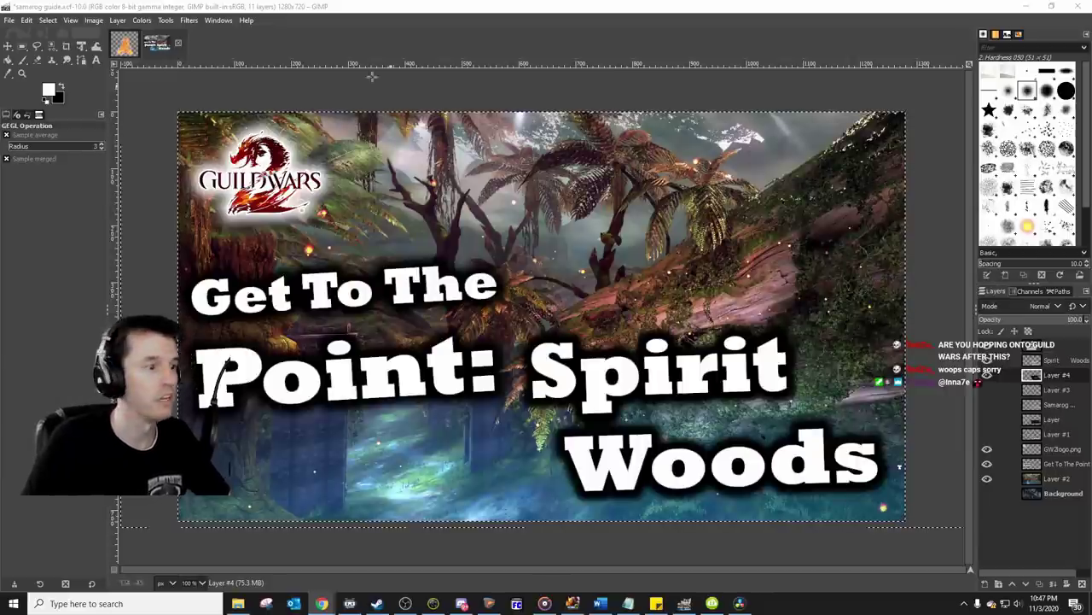
{"action": "left_click", "coordinate": [11, 20]}
{"action": "left_click", "coordinate": [30, 135]}
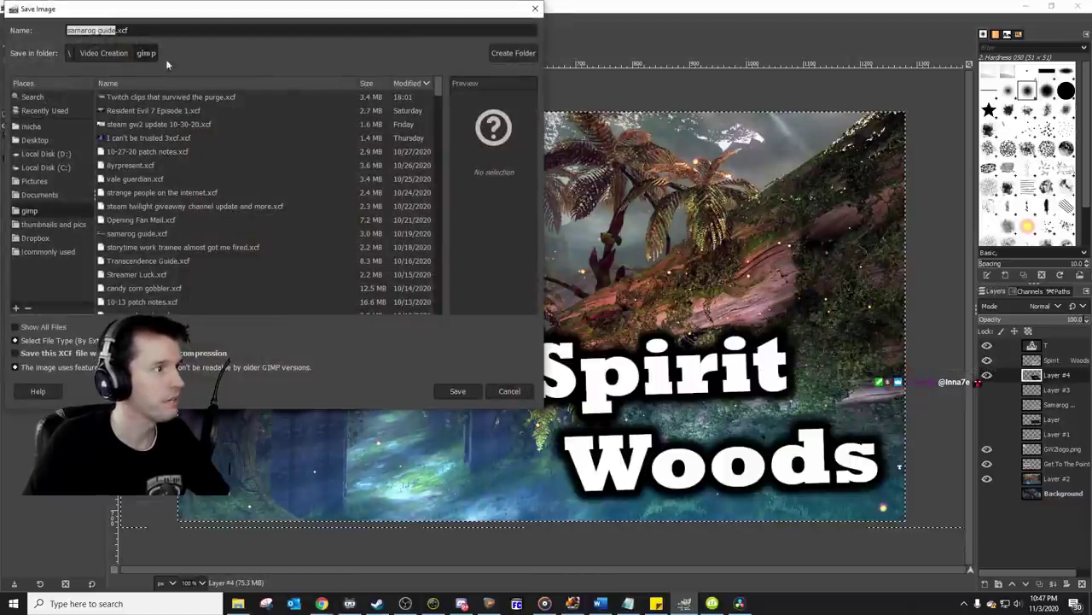
{"action": "type", "text": "spirit "}
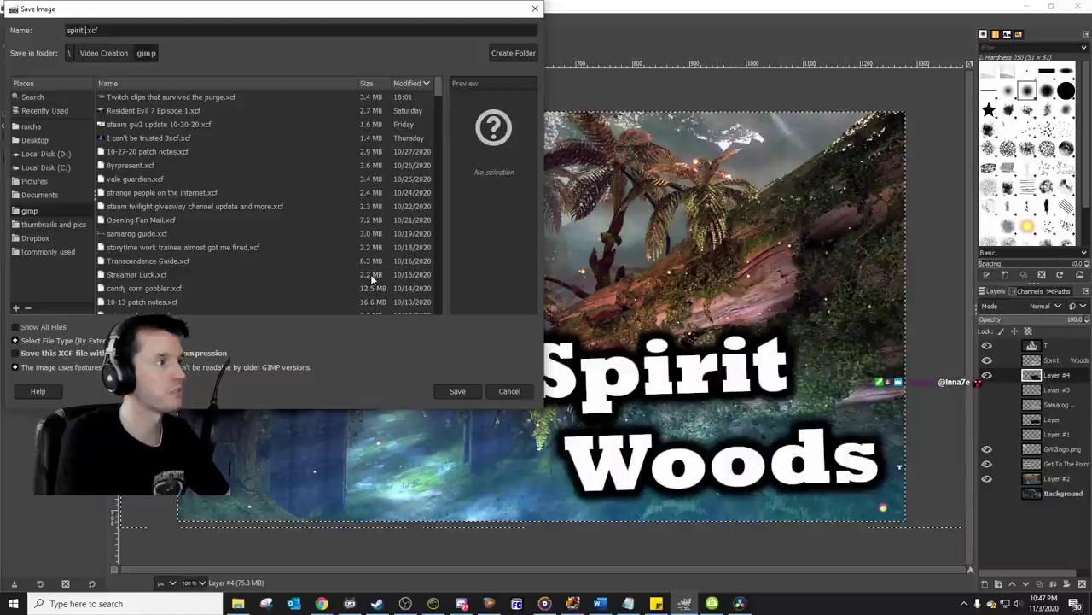
{"action": "type", "text": "woods"}
{"action": "key", "text": "Return"}
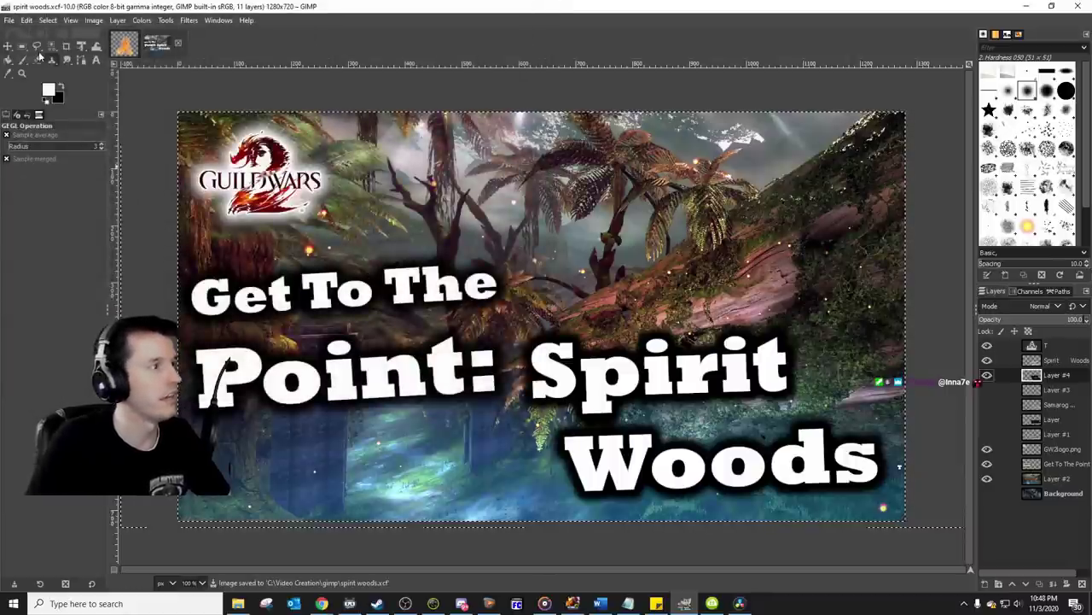
Step: Export the thumbnail as spirit woods.png into the thumbnails and pics folder with the default PNG options
{"action": "left_click", "coordinate": [8, 20]}
{"action": "left_click", "coordinate": [52, 196]}
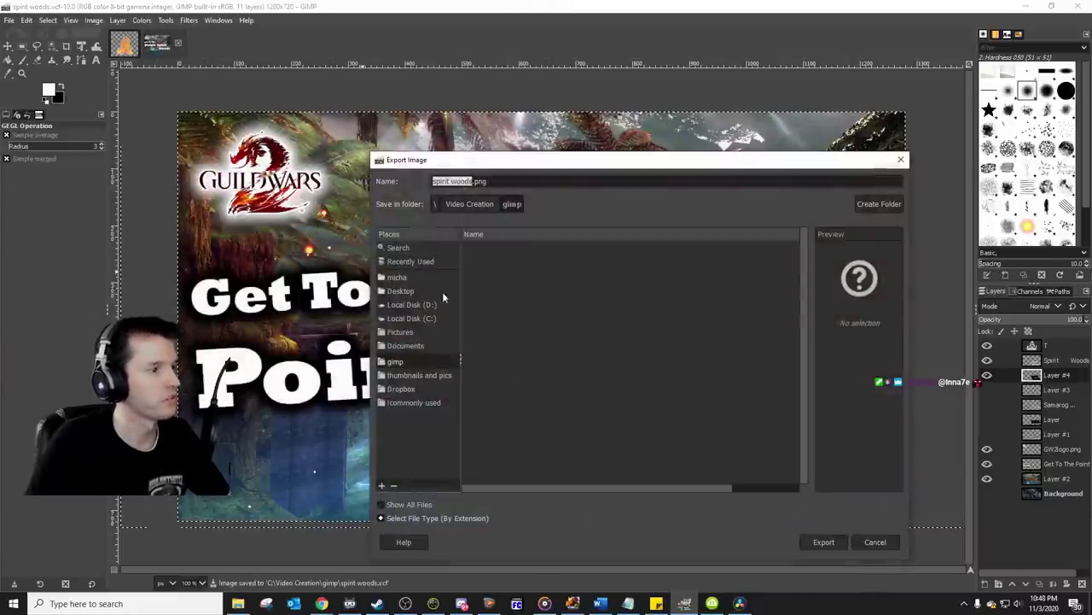
{"action": "left_click", "coordinate": [415, 375]}
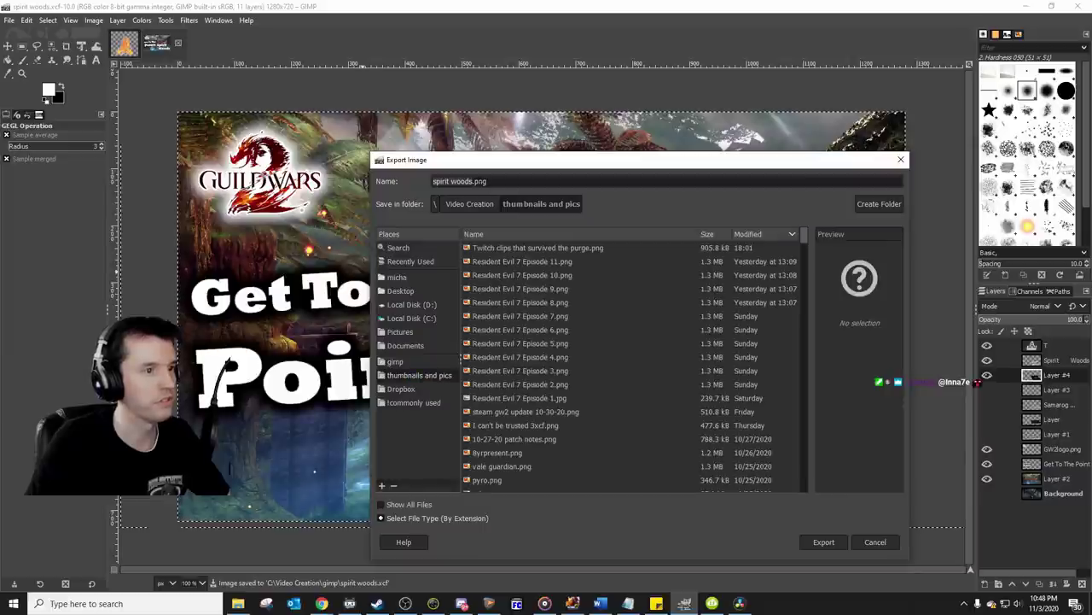
{"action": "left_click", "coordinate": [824, 541]}
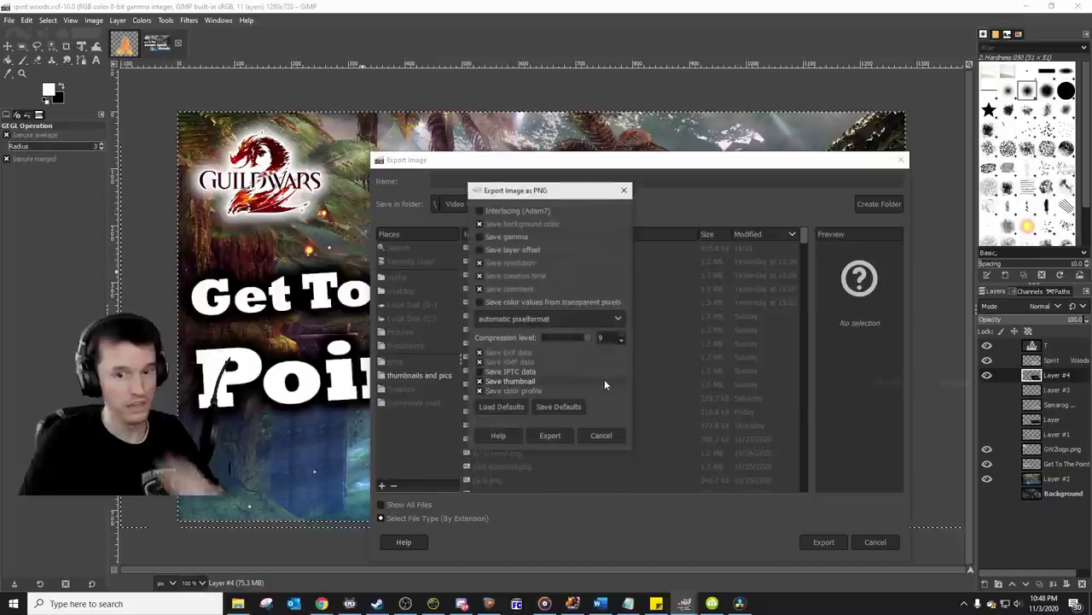
{"action": "left_click", "coordinate": [564, 431]}
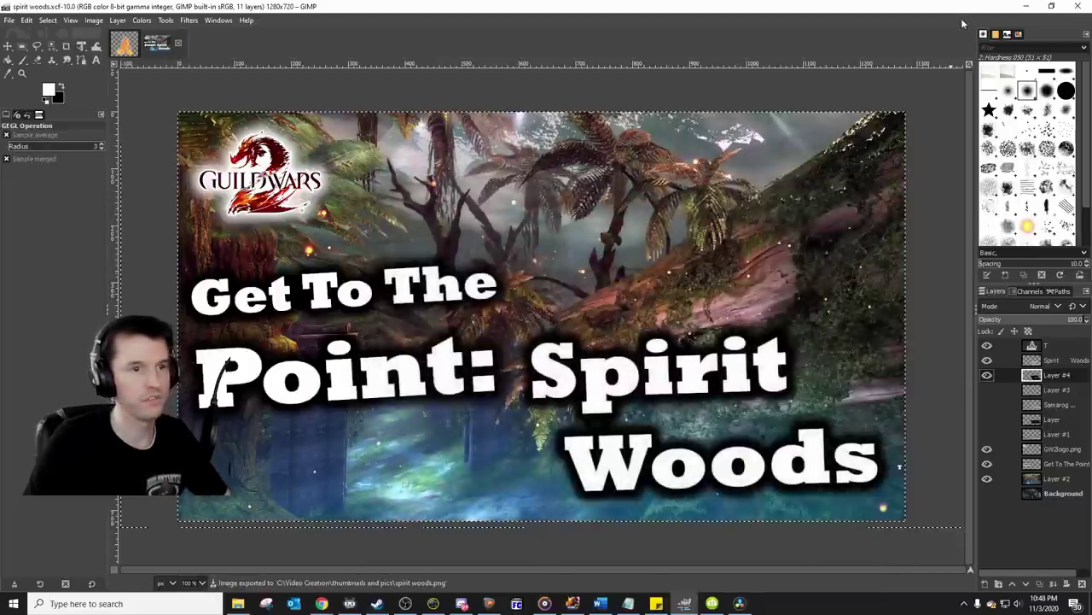
Step: Switch to YouTube Studio in Chrome and open the details of the GTTP spirit run video
{"action": "left_click", "coordinate": [1028, 6]}
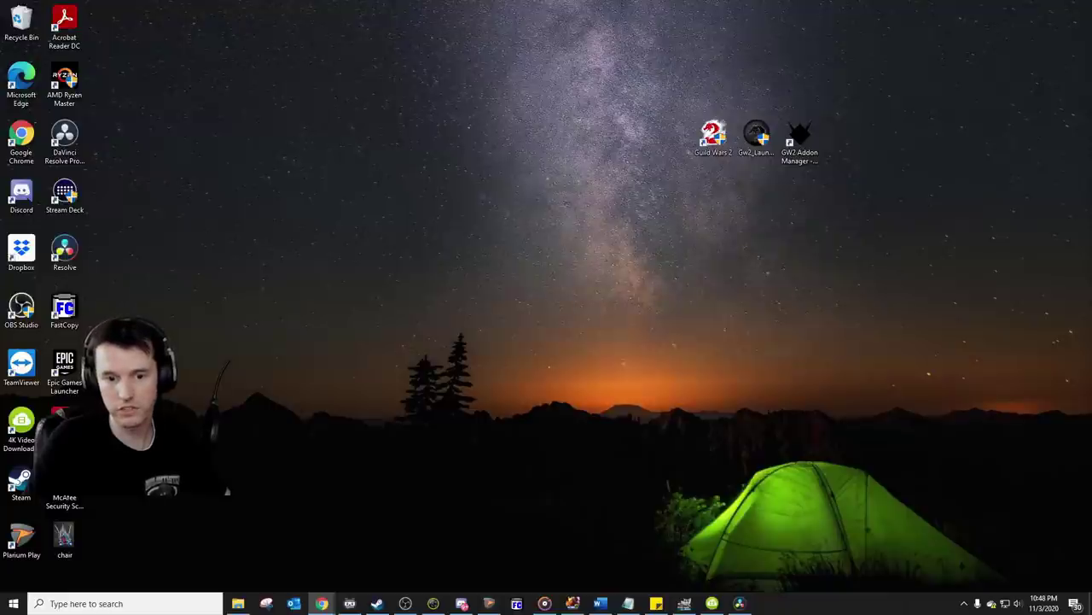
{"action": "left_click", "coordinate": [322, 604]}
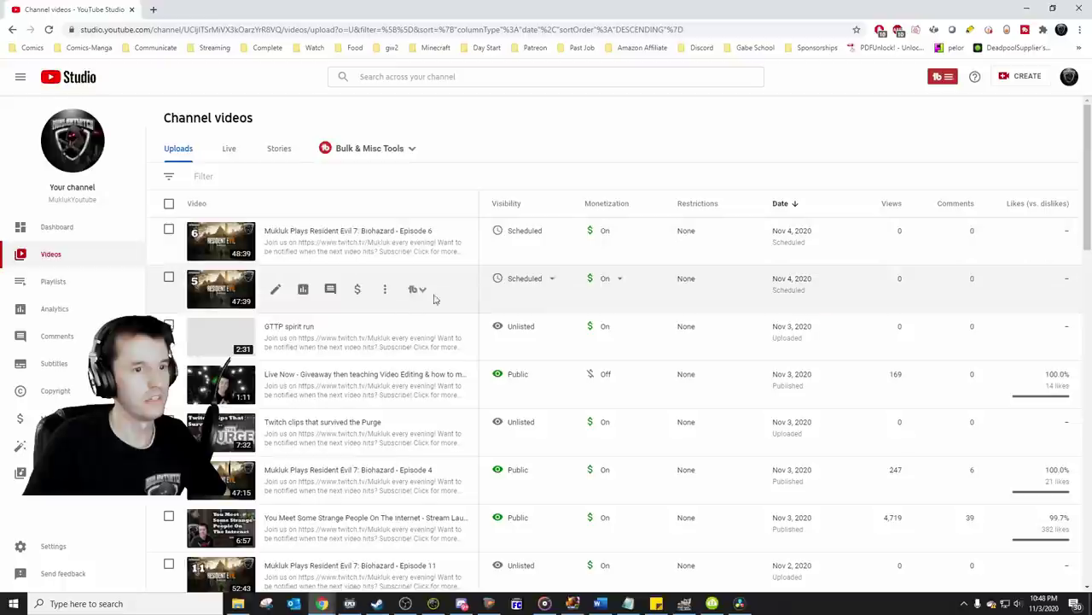
{"action": "mouse_move", "coordinate": [258, 339]}
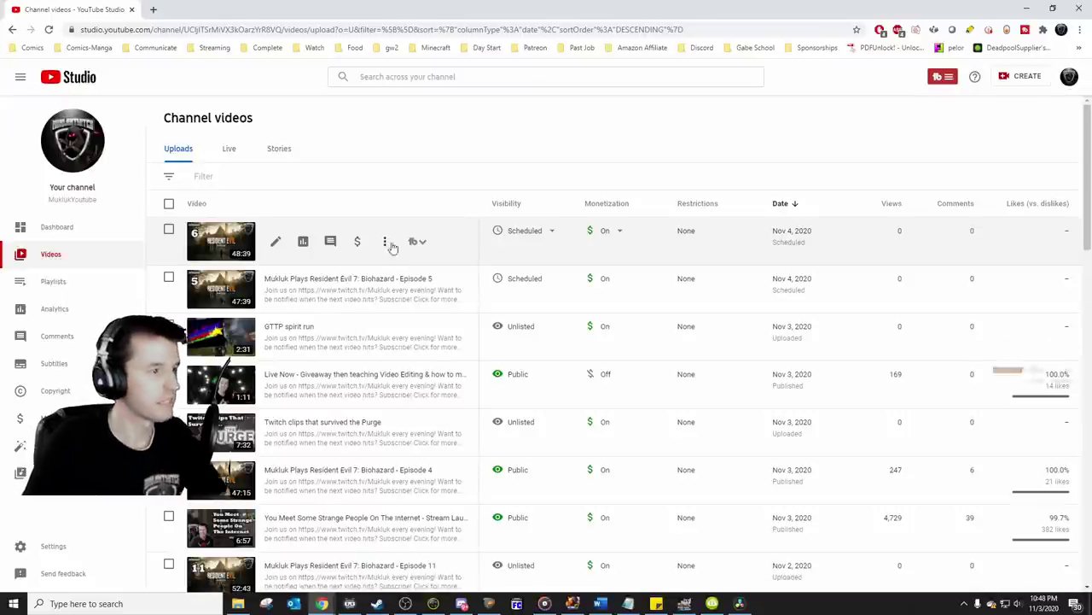
{"action": "left_click", "coordinate": [231, 338]}
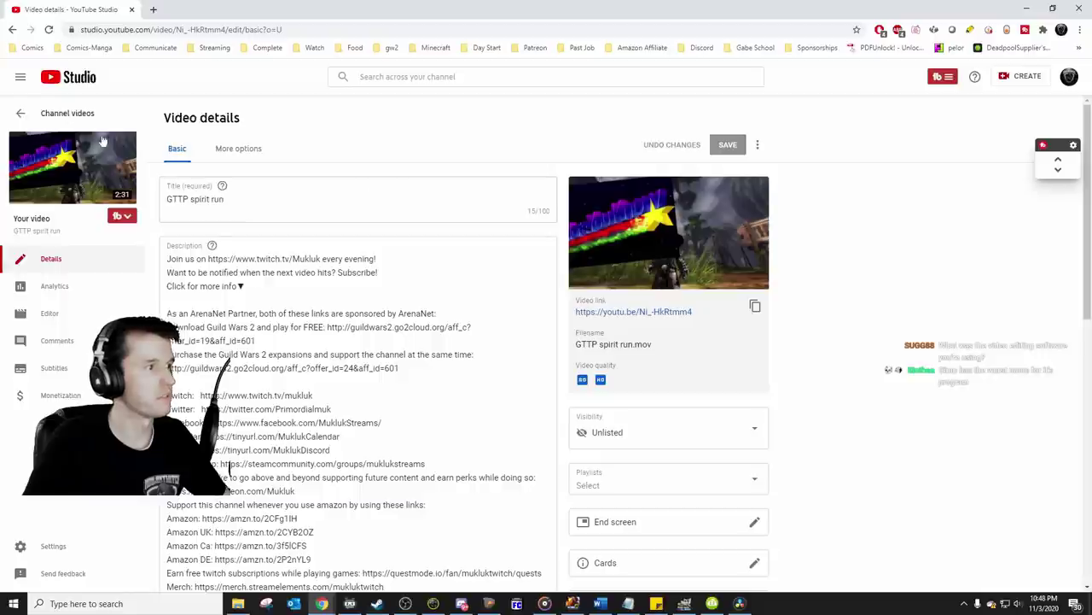
Step: Open the channel's video list in a second tab and shrink the browser to a smaller floating window
{"action": "right_click", "coordinate": [82, 113]}
{"action": "left_click", "coordinate": [128, 121]}
{"action": "left_click", "coordinate": [192, 10]}
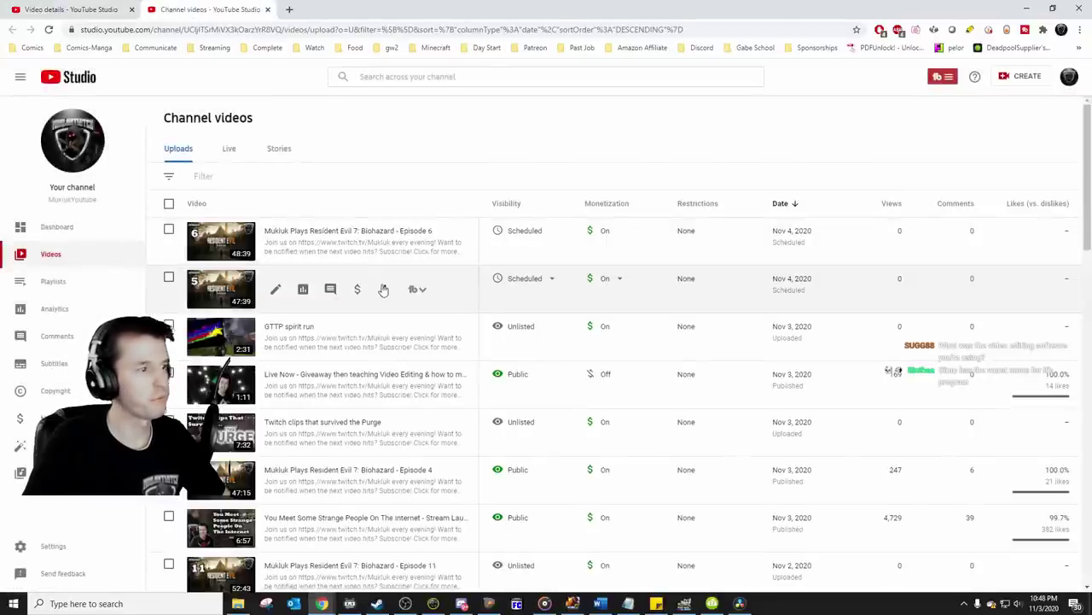
{"action": "left_click_drag", "start_coordinate": [484, 17], "coordinate": [569, 62]}
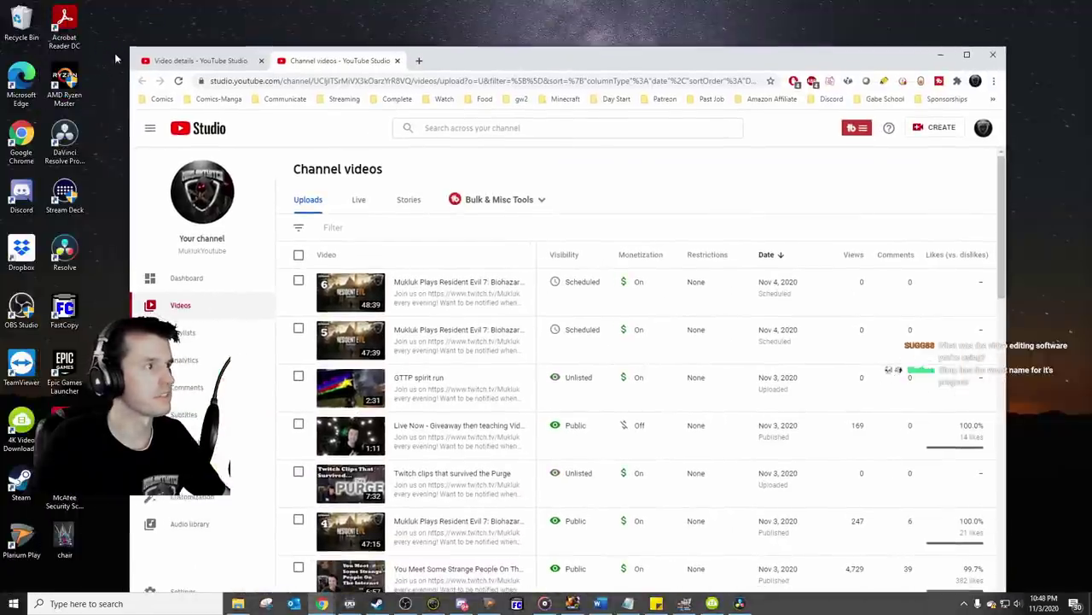
{"action": "left_click_drag", "start_coordinate": [126, 44], "coordinate": [254, 232]}
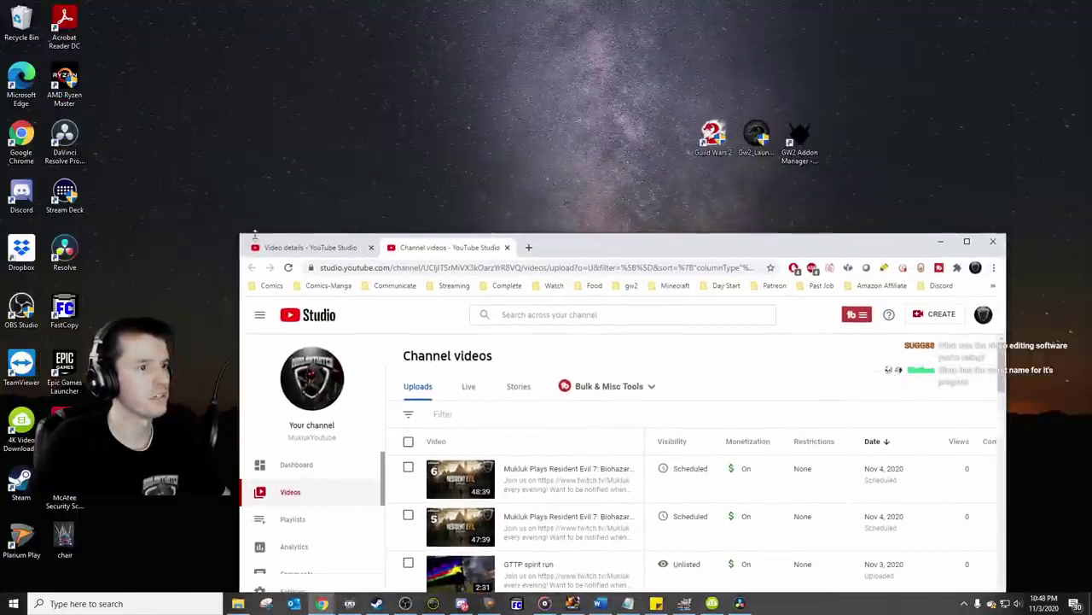
{"action": "left_click_drag", "start_coordinate": [660, 245], "coordinate": [674, 97]}
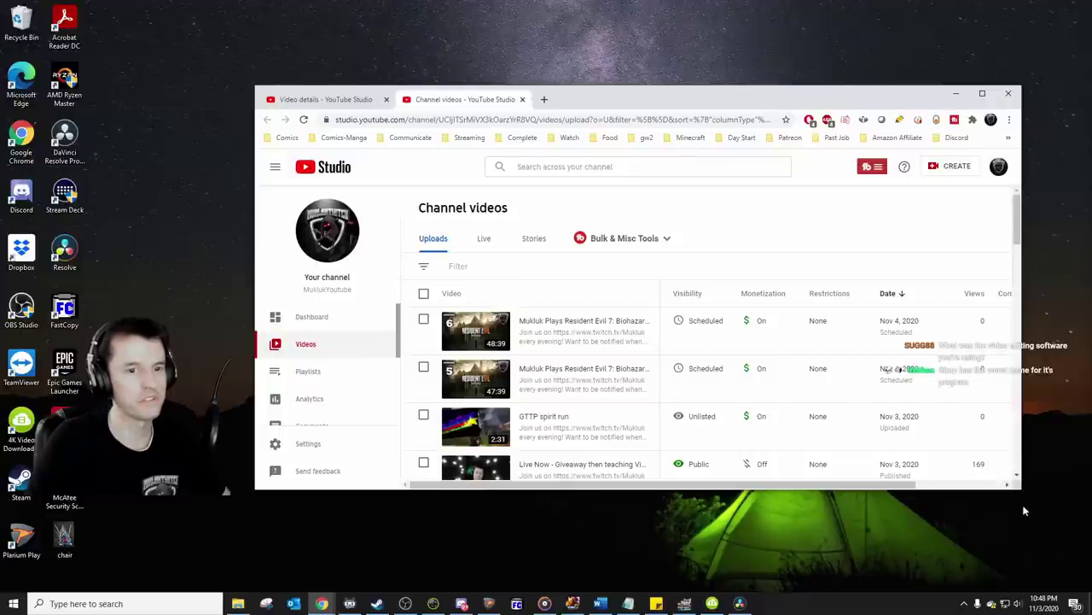
{"action": "left_click_drag", "start_coordinate": [1022, 492], "coordinate": [1041, 545]}
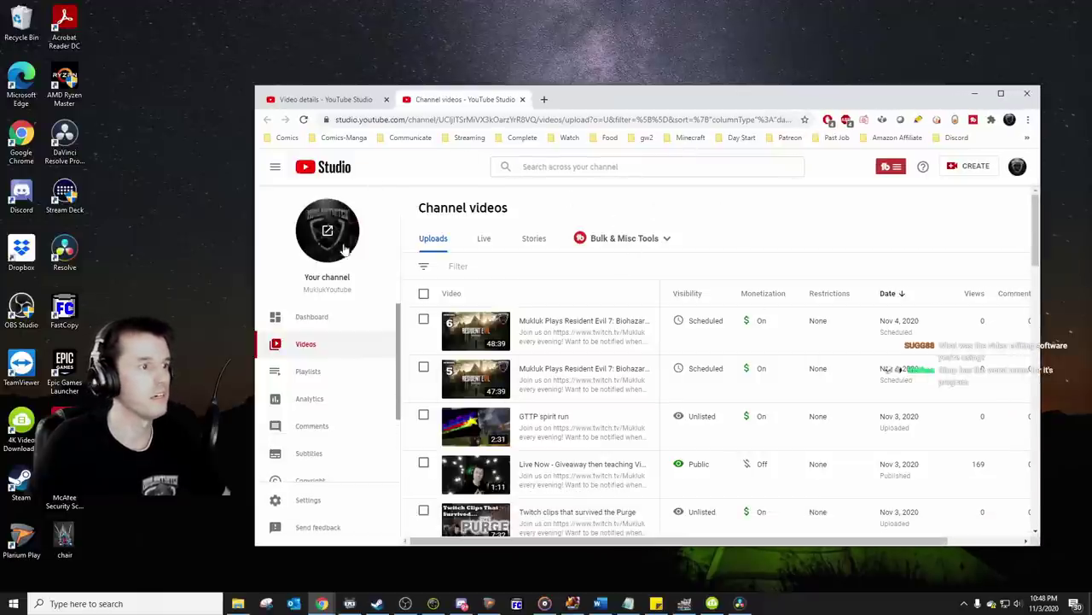
Step: Find the Vale Guardian guide in the channel's uploads, open its details and copy its title
{"action": "scroll", "coordinate": [636, 331], "scroll_direction": "down", "scroll_amount": 1}
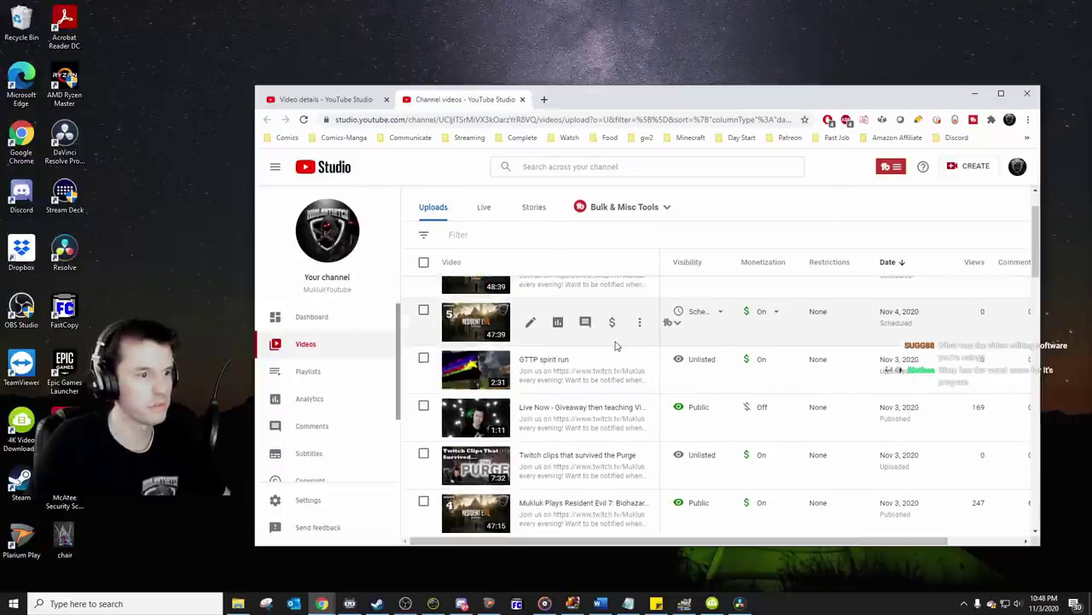
{"action": "scroll", "coordinate": [634, 333], "scroll_direction": "down", "scroll_amount": 5}
{"action": "scroll", "coordinate": [614, 344], "scroll_direction": "down", "scroll_amount": 9}
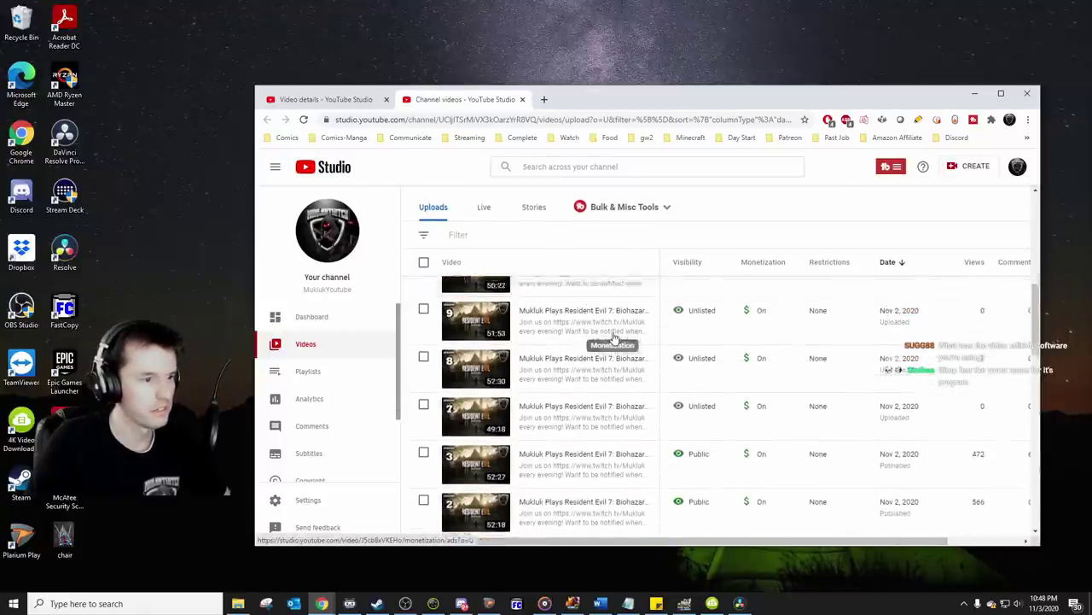
{"action": "left_click", "coordinate": [498, 372]}
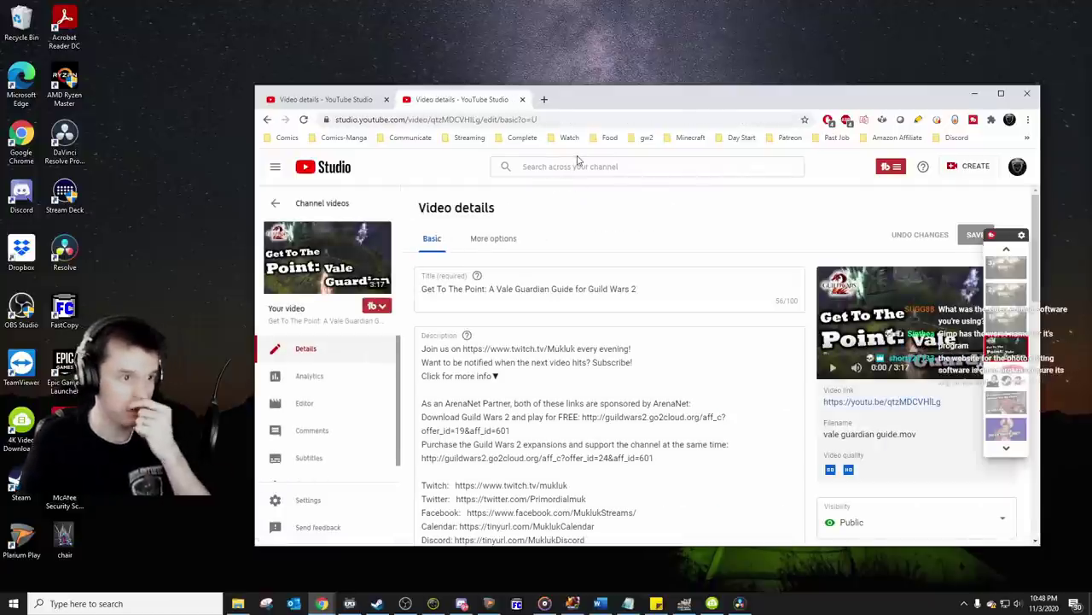
{"action": "triple_click", "coordinate": [590, 290]}
{"action": "key", "text": "ctrl+c"}
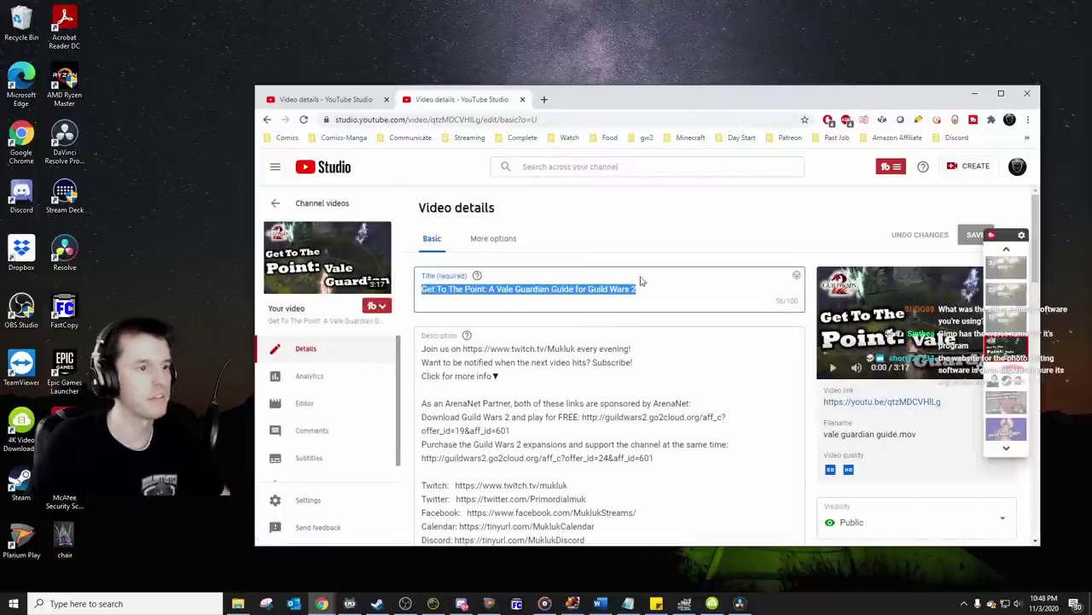
Step: Replace the GTTP spirit run video's title with the copied one, changed to "Get To The Point: A Spirit Woods Guide for Guild Wars 2"
{"action": "left_click", "coordinate": [333, 100]}
{"action": "left_click", "coordinate": [507, 300]}
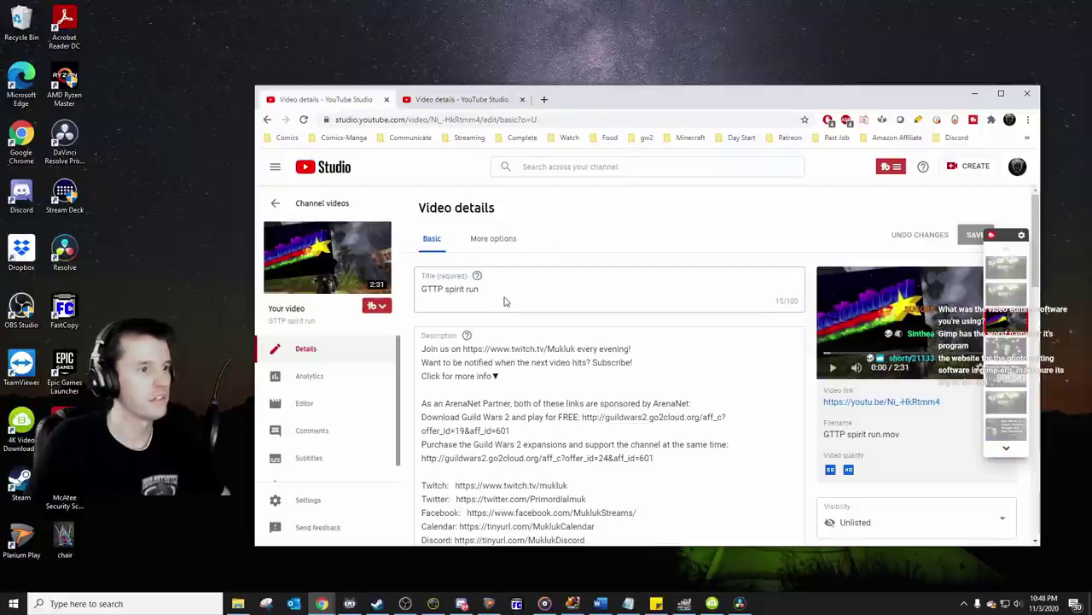
{"action": "key", "text": "ctrl+a"}
{"action": "key", "text": "ctrl+v"}
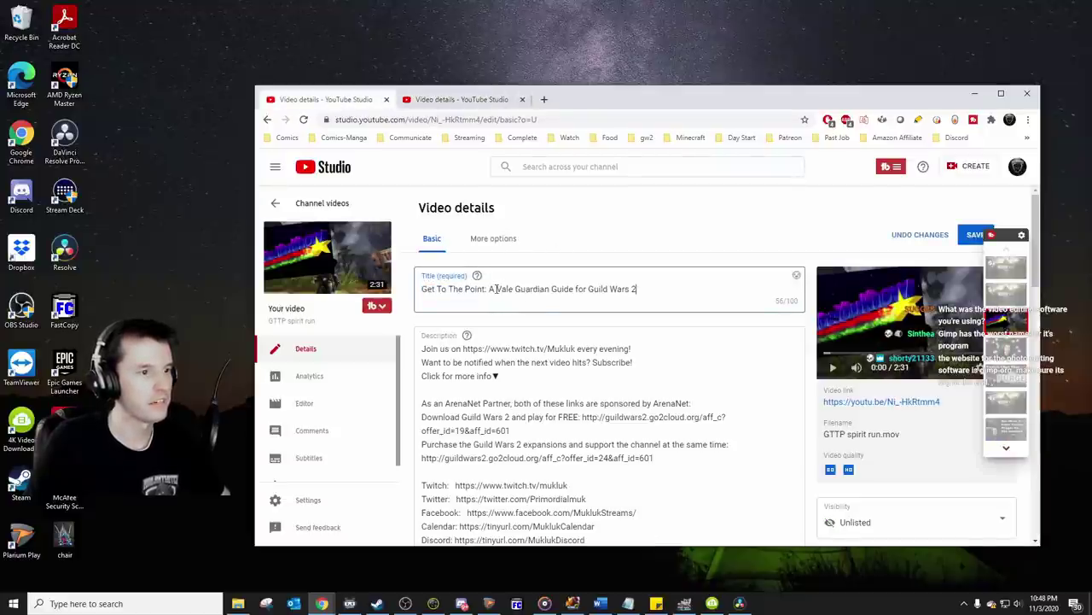
{"action": "left_click_drag", "start_coordinate": [496, 289], "coordinate": [551, 289]}
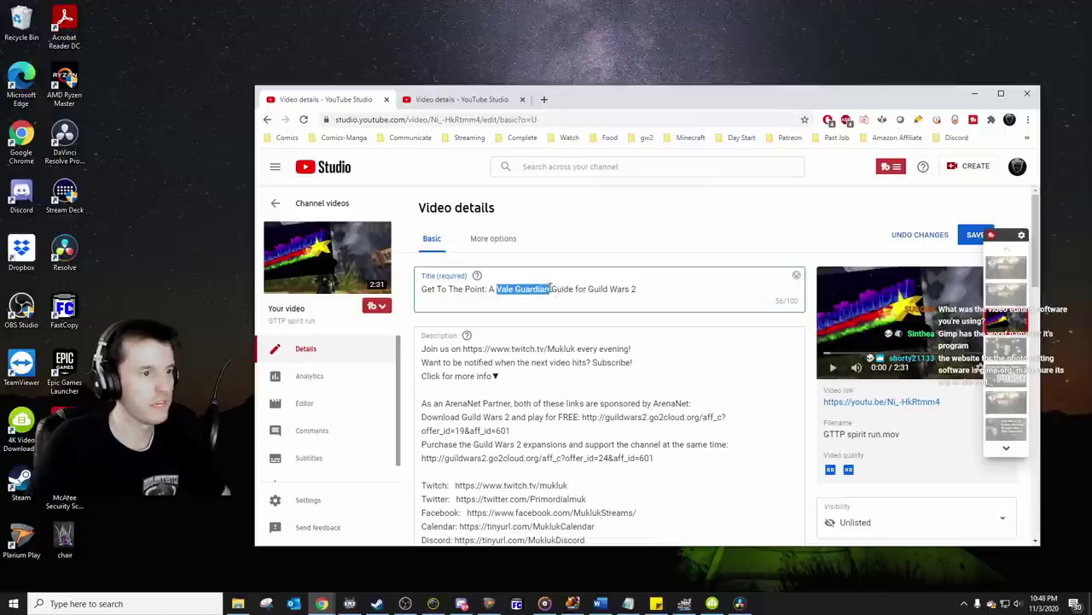
{"action": "type", "text": "Spirit Ru"}
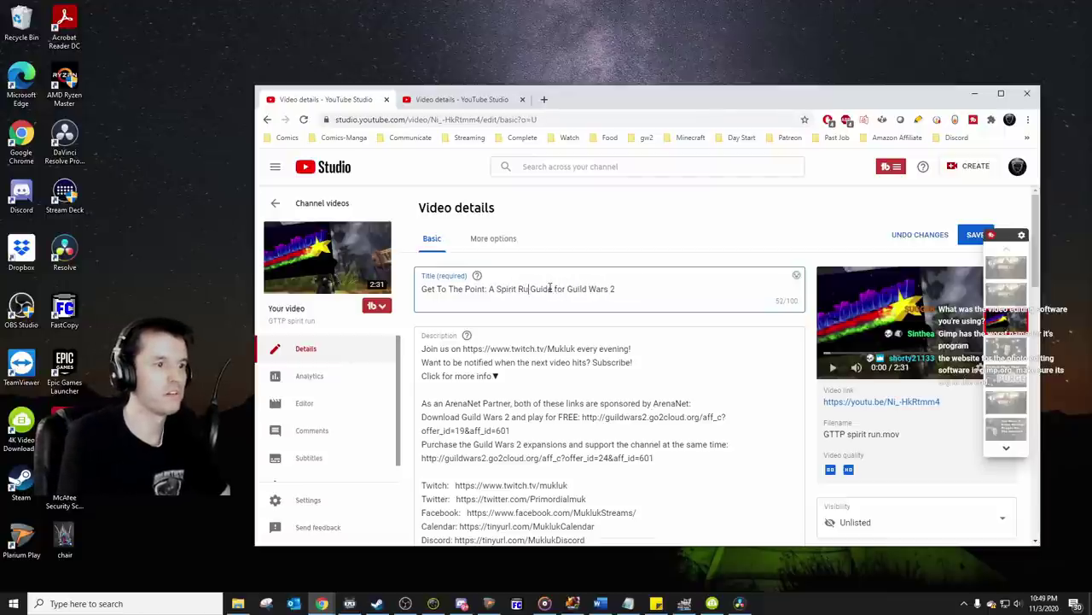
{"action": "key", "text": "BackSpace"}
{"action": "key", "text": "BackSpace"}
{"action": "type", "text": "Woods"}
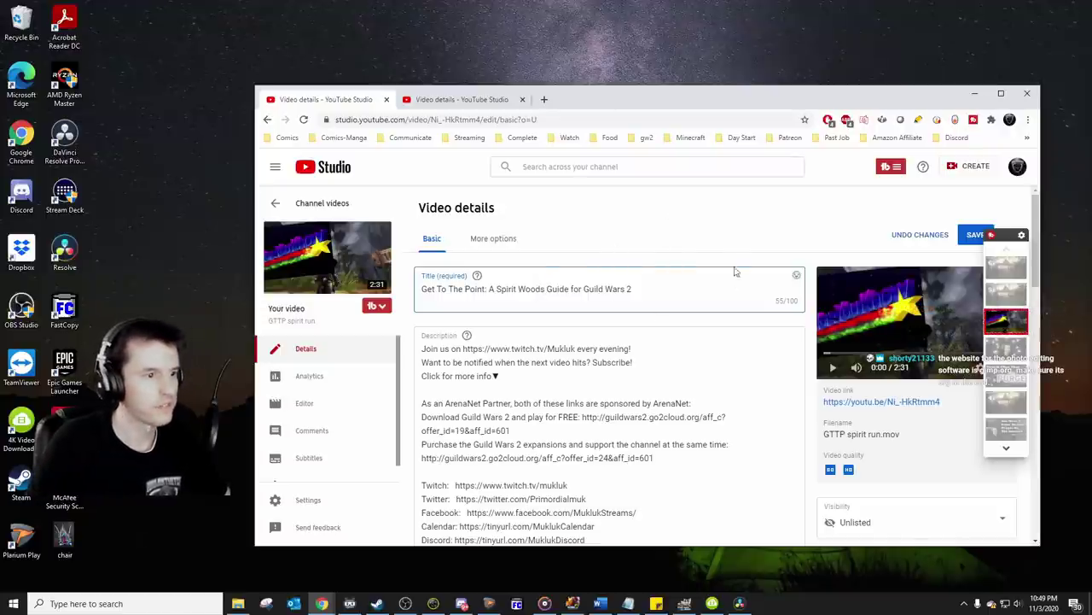
Step: Upload the exported Spirit Woods image as the video's custom thumbnail
{"action": "scroll", "coordinate": [797, 256], "scroll_direction": "down", "scroll_amount": 10}
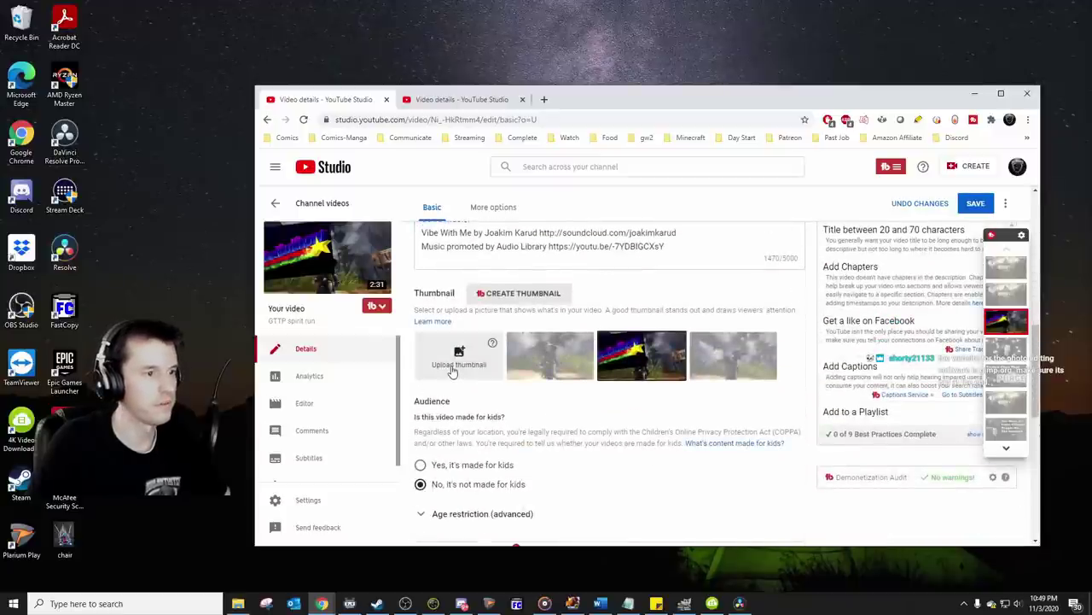
{"action": "left_click", "coordinate": [452, 369]}
{"action": "double_click", "coordinate": [408, 169]}
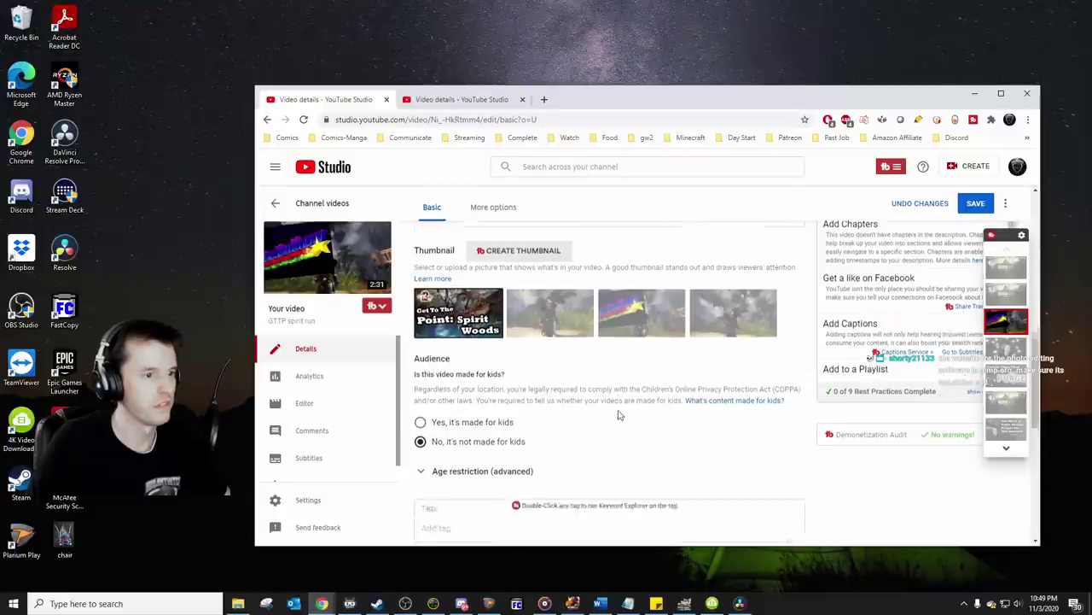
Step: Copy all tags from the Vale Guardian guide and return to the spirit run video's details
{"action": "scroll", "coordinate": [620, 393], "scroll_direction": "down", "scroll_amount": 5}
{"action": "left_click", "coordinate": [462, 99]}
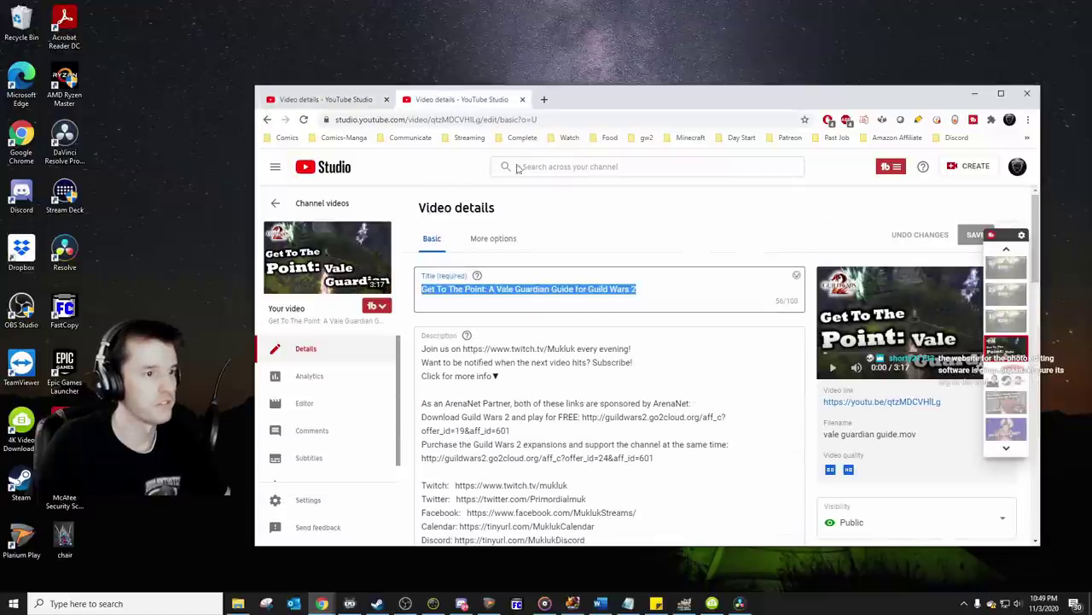
{"action": "scroll", "coordinate": [765, 290], "scroll_direction": "down", "scroll_amount": 15}
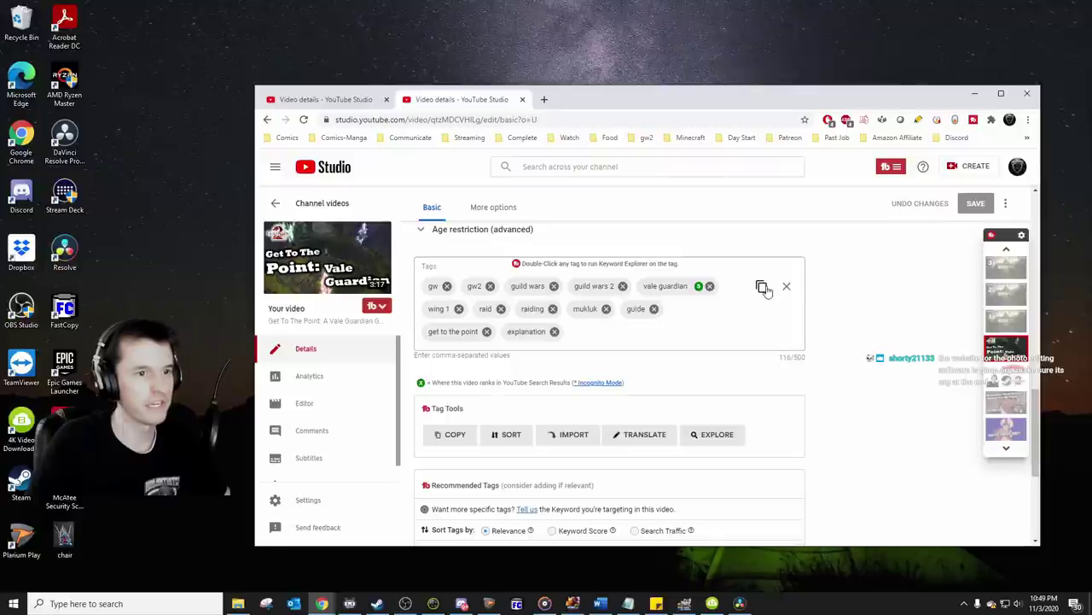
{"action": "left_click", "coordinate": [762, 287]}
{"action": "left_click", "coordinate": [323, 100]}
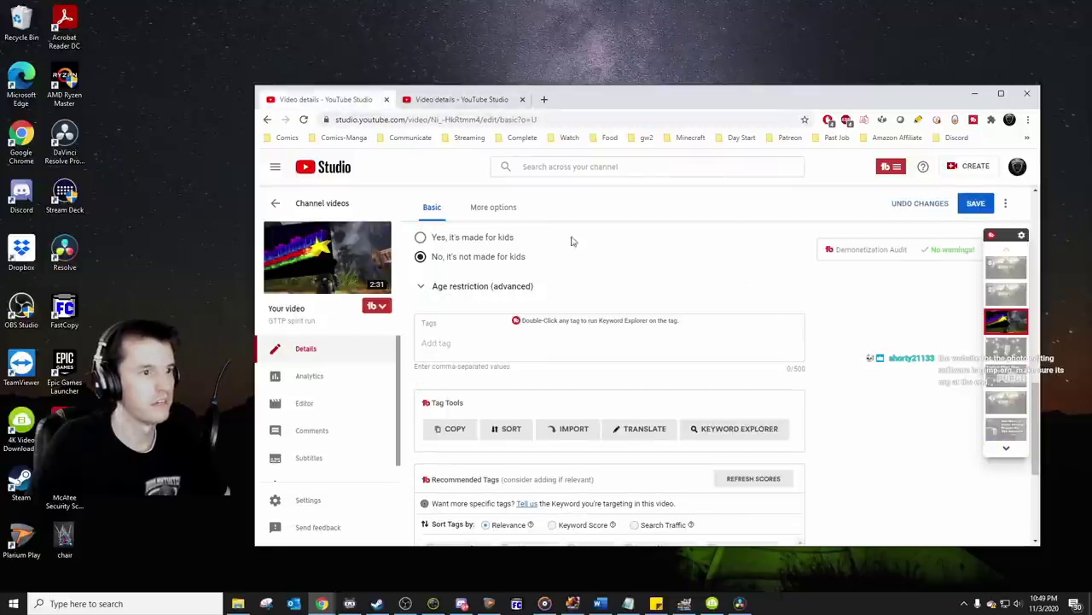
Step: Paste the copied tags into the spirit run video, remove "vale guardian" and add "spirit woods" and "spirit run"
{"action": "left_click", "coordinate": [515, 342]}
{"action": "key", "text": "ctrl+v"}
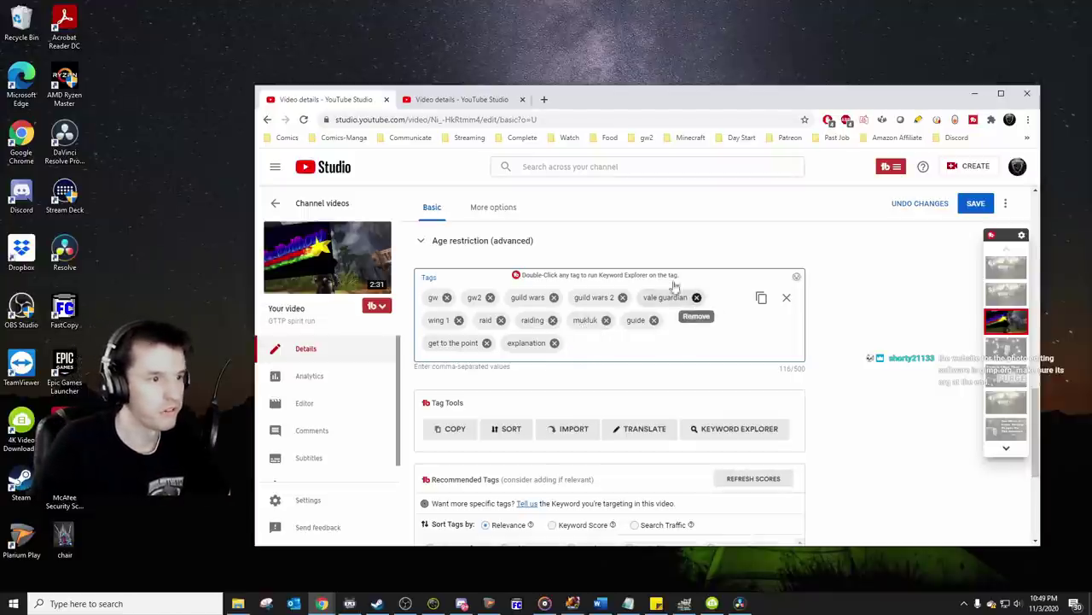
{"action": "left_click", "coordinate": [696, 297]}
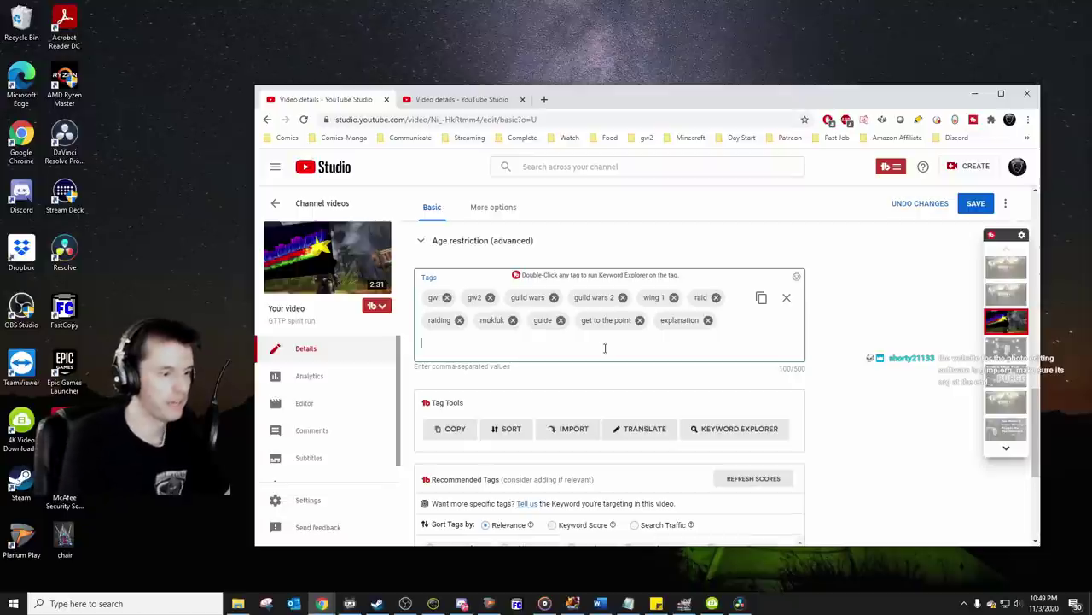
{"action": "type", "text": "spiri"}
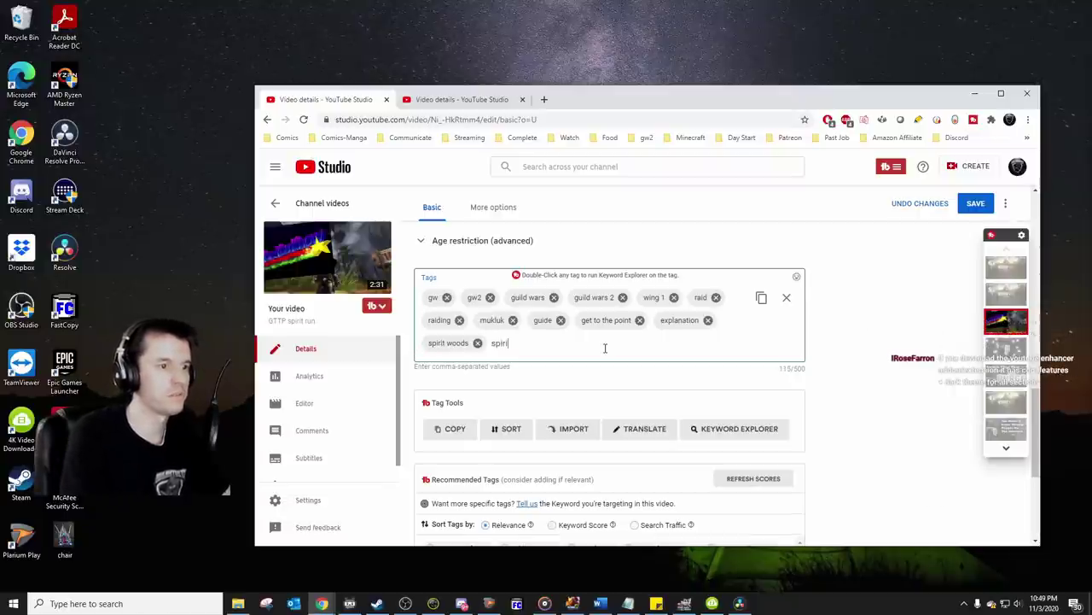
{"action": "type", "text": "t woods,spirit run,"}
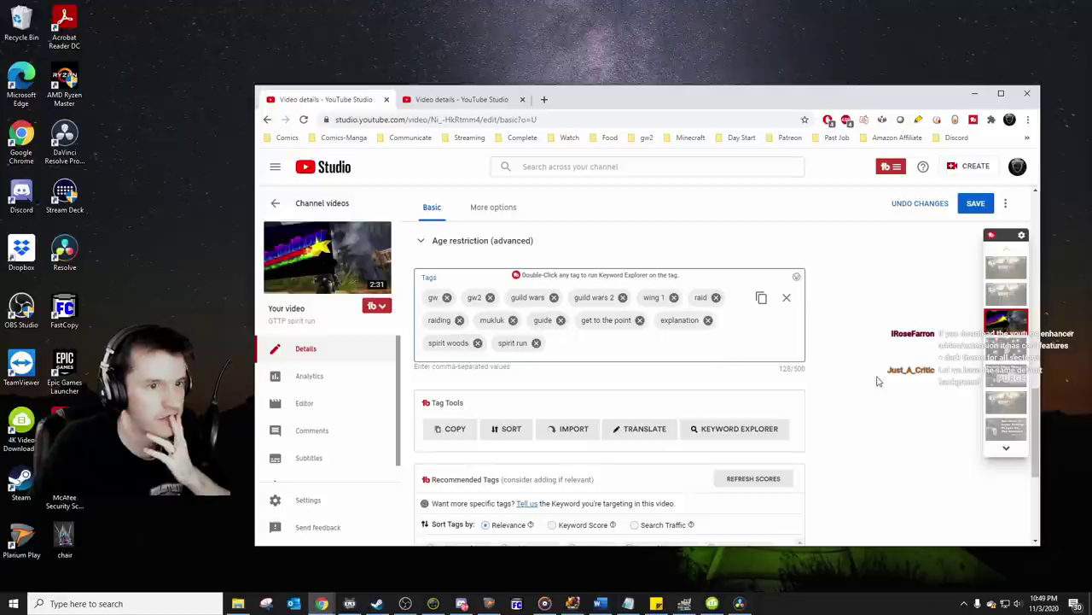
Step: Widen the browser window, open the video's end screen editor and import the end screen elements from the latest video
{"action": "scroll", "coordinate": [874, 389], "scroll_direction": "up", "scroll_amount": 3}
{"action": "scroll", "coordinate": [874, 389], "scroll_direction": "up", "scroll_amount": 5}
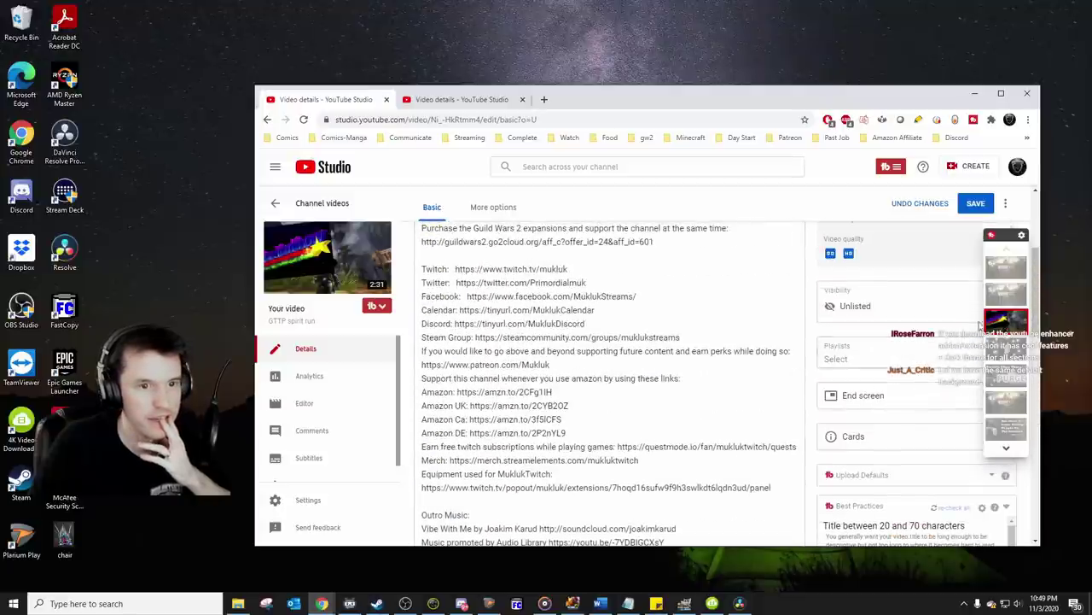
{"action": "left_click_drag", "start_coordinate": [848, 105], "coordinate": [742, 89]}
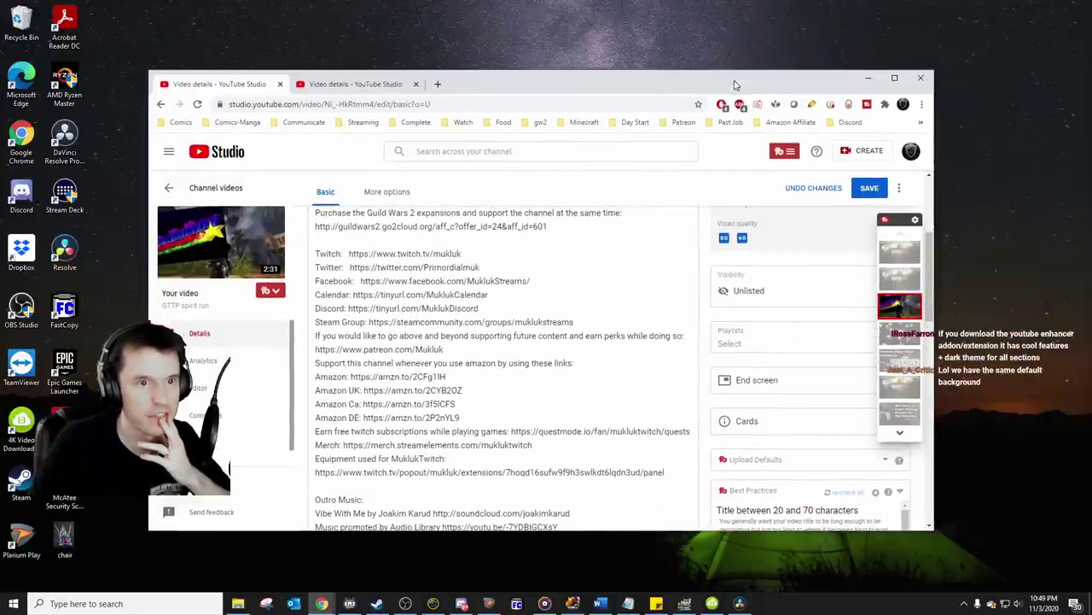
{"action": "left_click_drag", "start_coordinate": [937, 493], "coordinate": [1008, 493]}
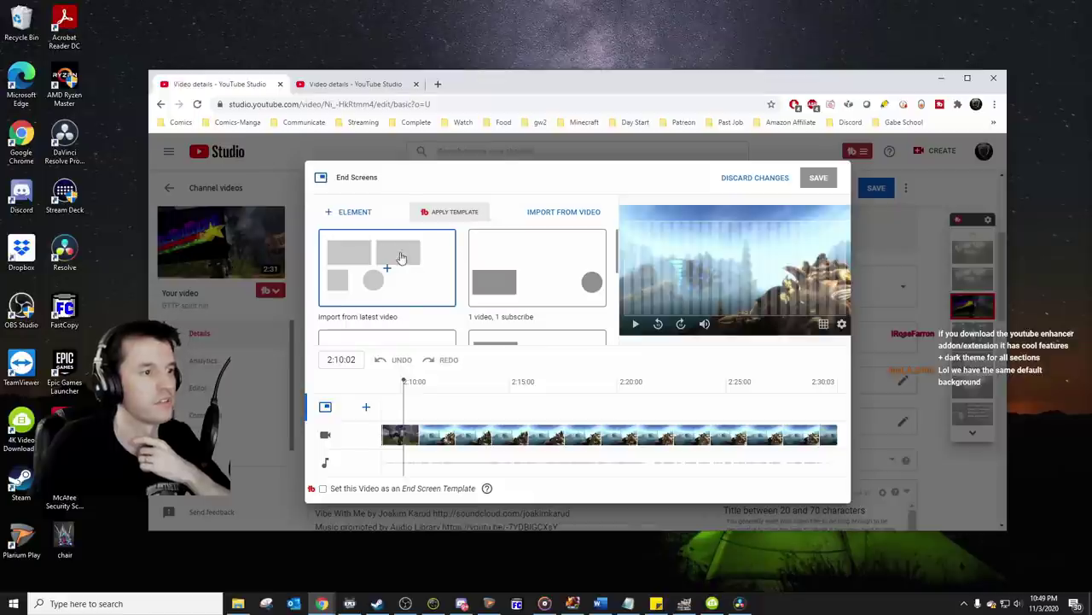
{"action": "left_click", "coordinate": [454, 300]}
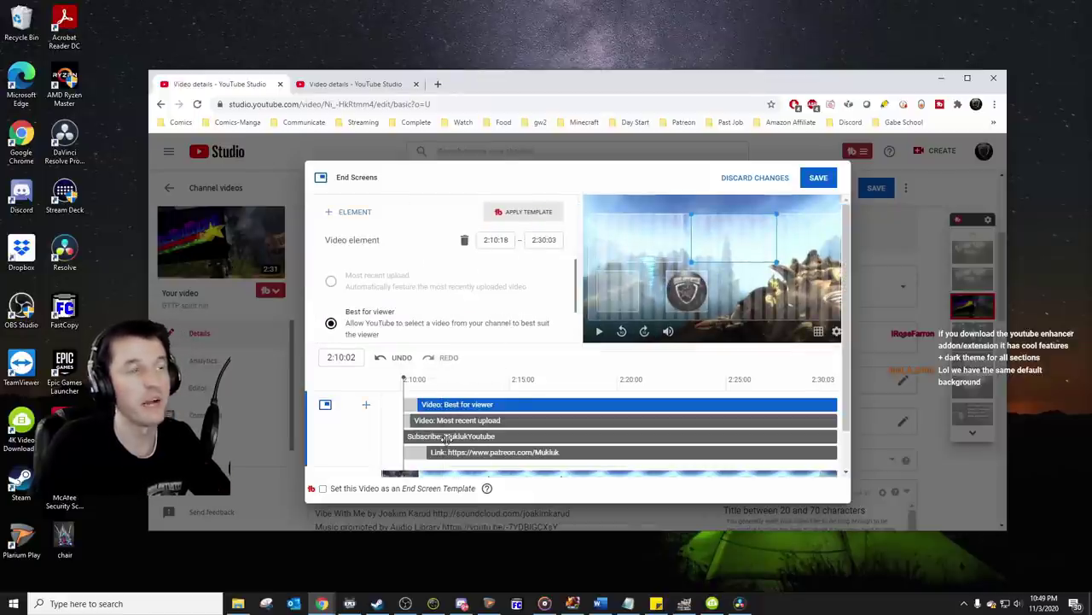
Step: Preview the imported end screen elements from about 2:10 to 2:15 and save the end screen
{"action": "left_click", "coordinate": [411, 391]}
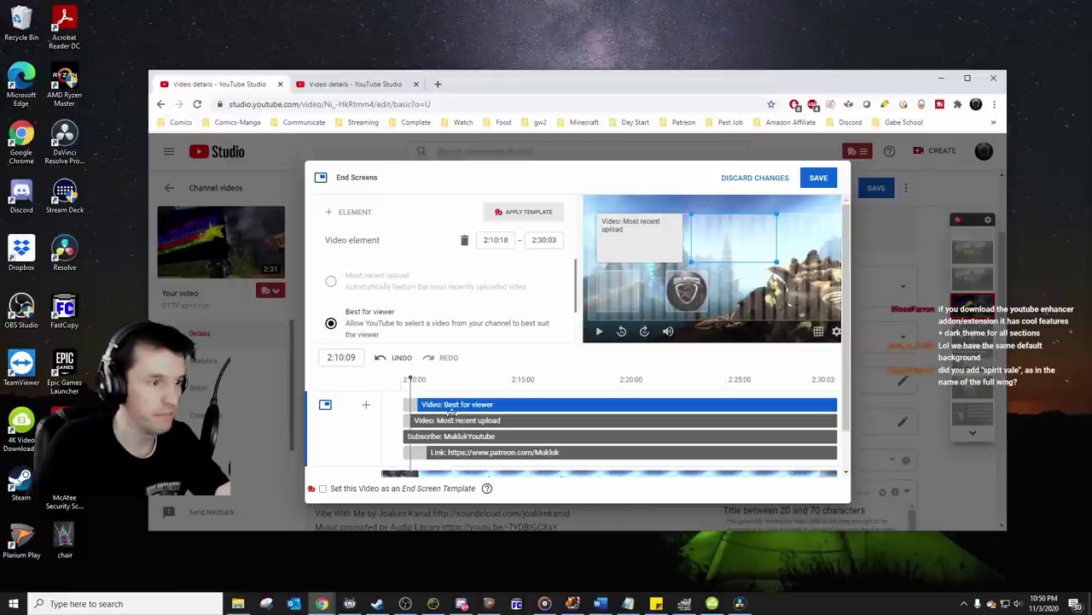
{"action": "left_click", "coordinate": [419, 391]}
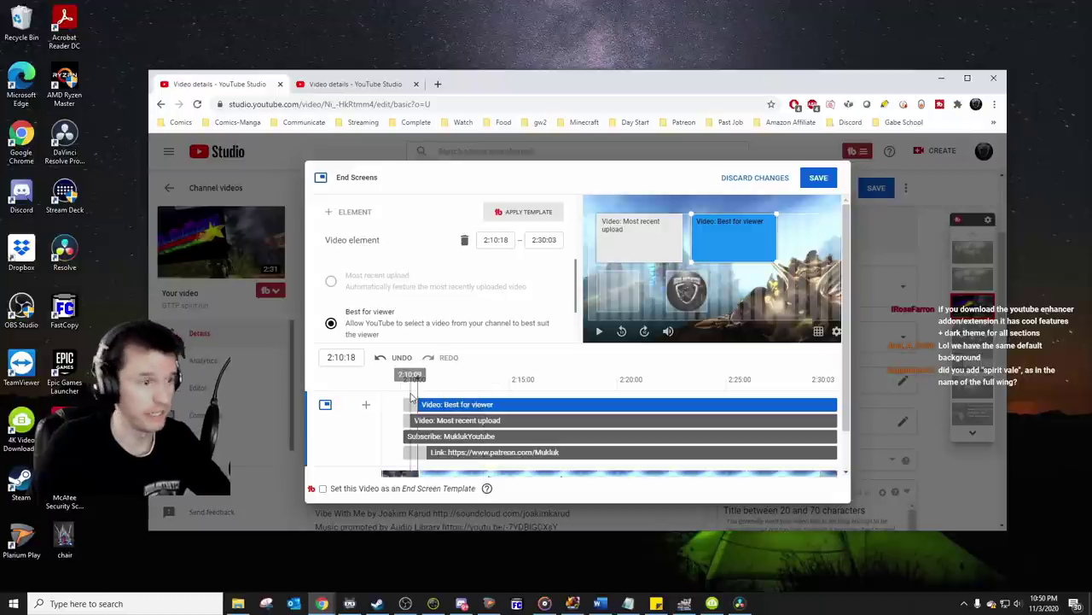
{"action": "left_click", "coordinate": [427, 383]}
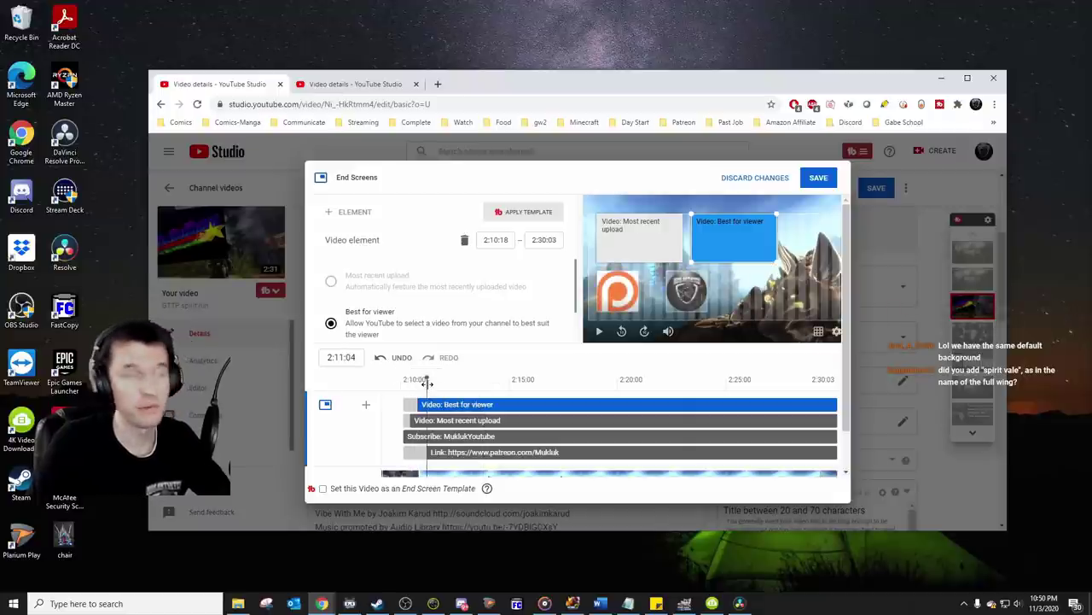
{"action": "left_click", "coordinate": [598, 332]}
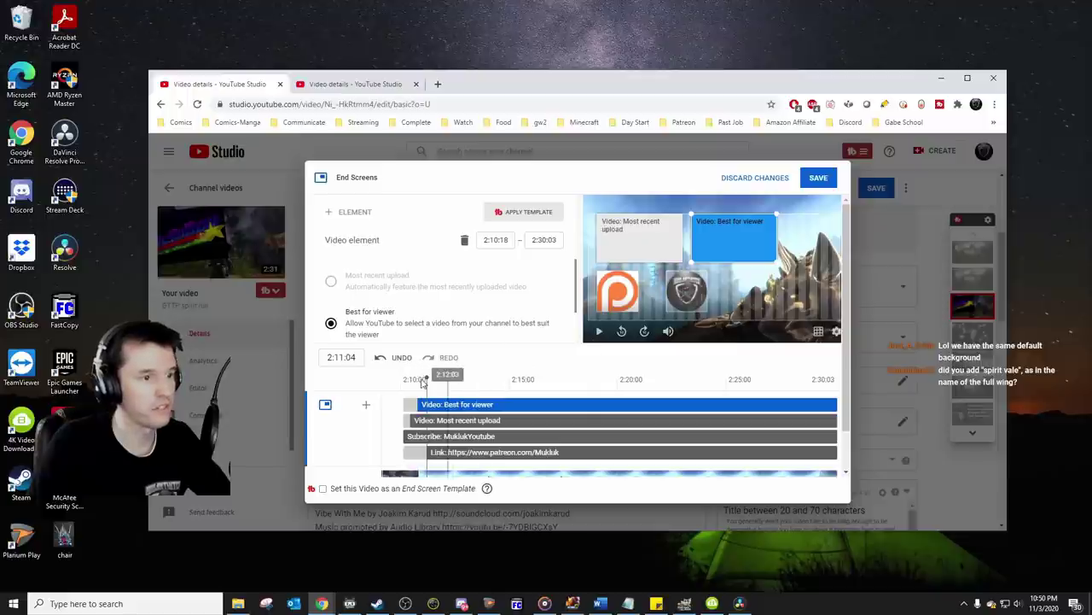
{"action": "left_click", "coordinate": [599, 332]}
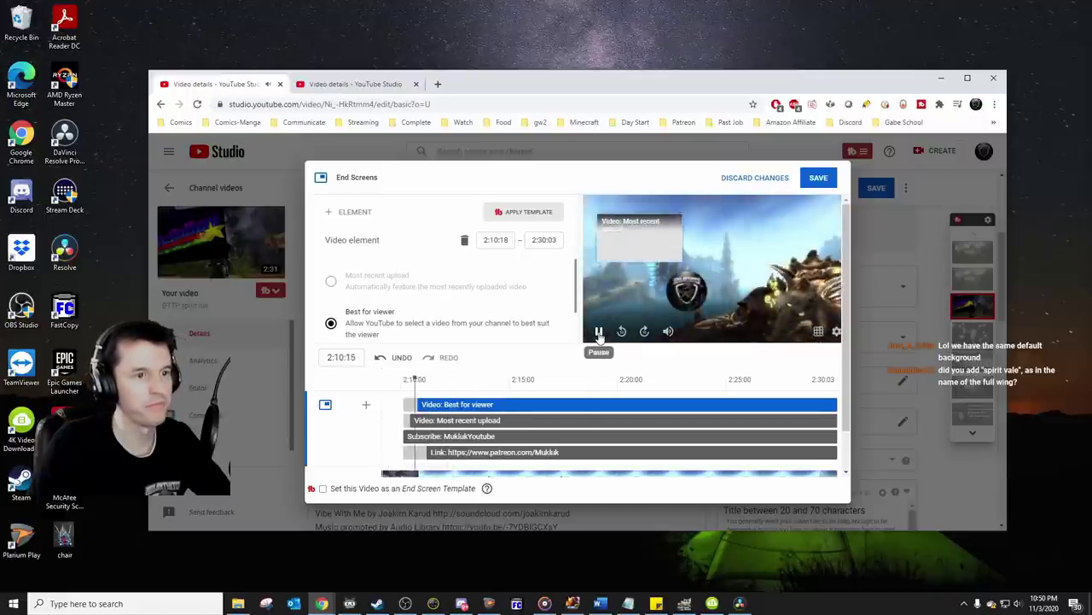
{"action": "left_click", "coordinate": [598, 332]}
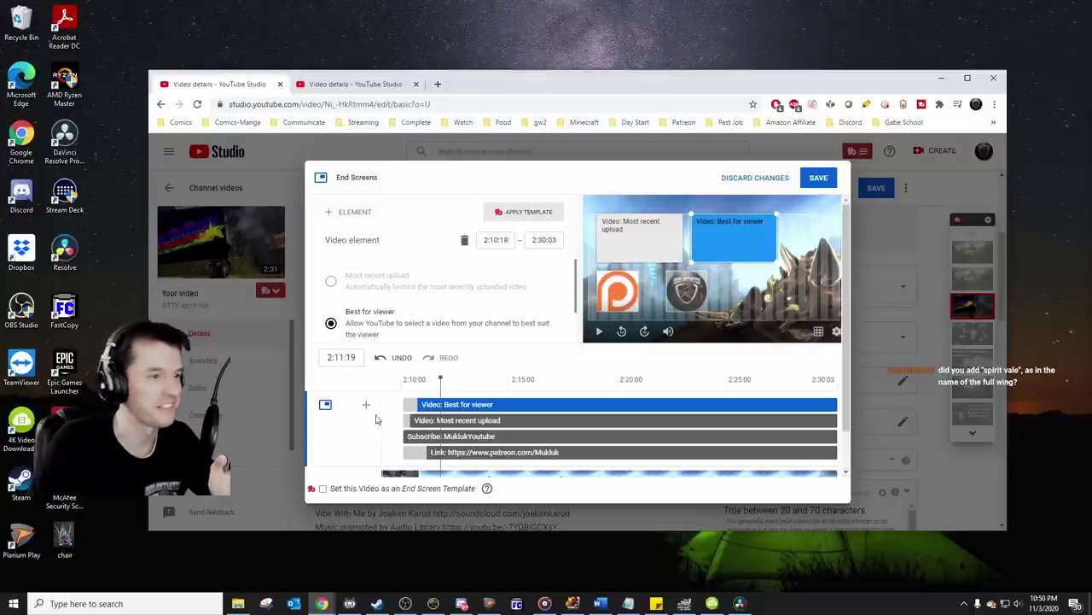
{"action": "left_click", "coordinate": [395, 384]}
{"action": "left_click", "coordinate": [599, 331]}
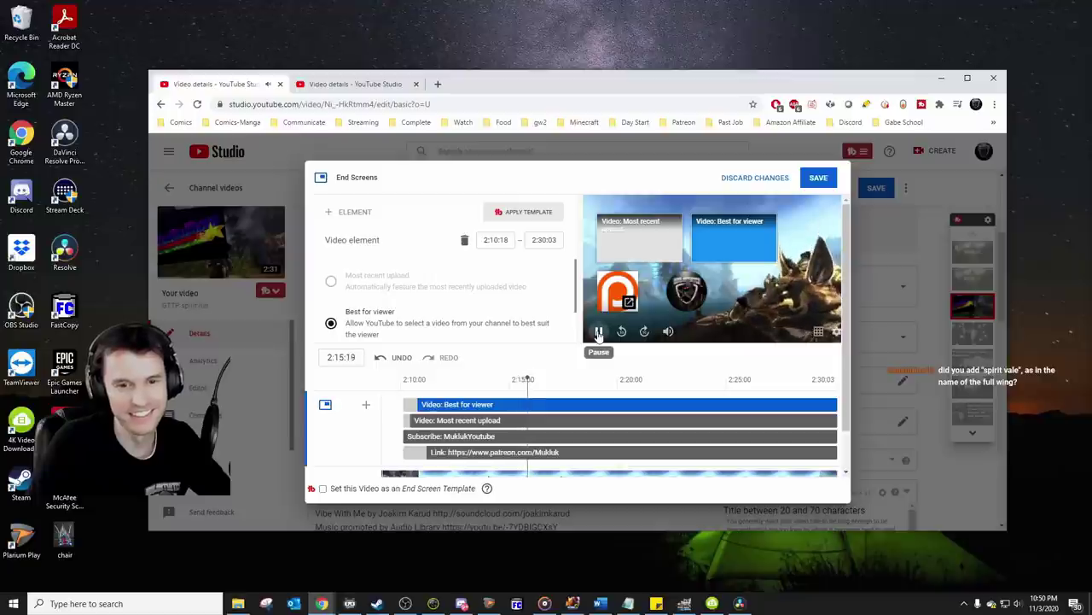
{"action": "left_click", "coordinate": [599, 332]}
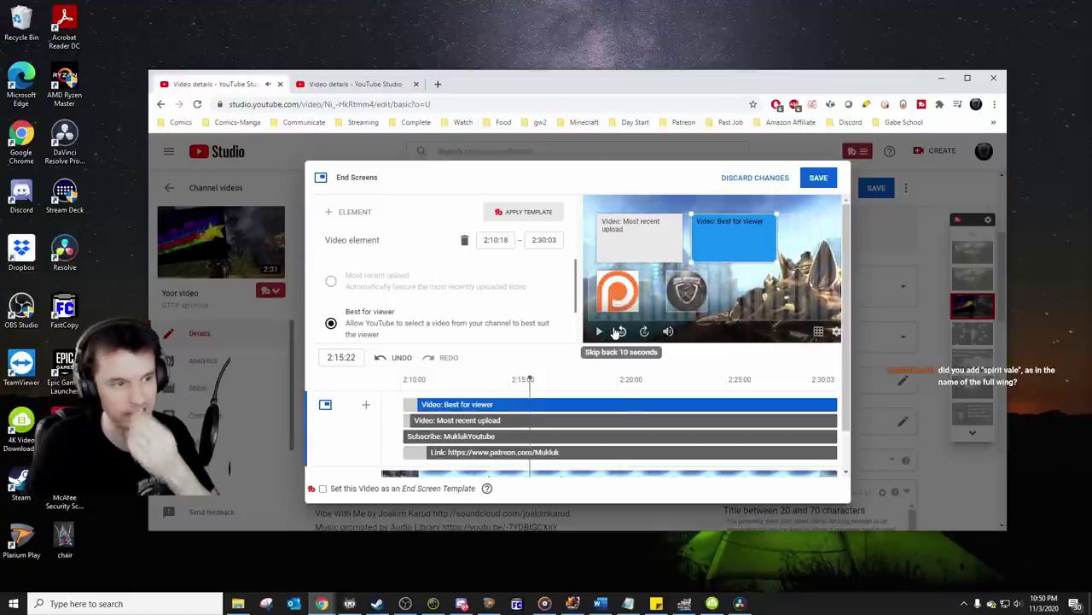
{"action": "left_click", "coordinate": [818, 179]}
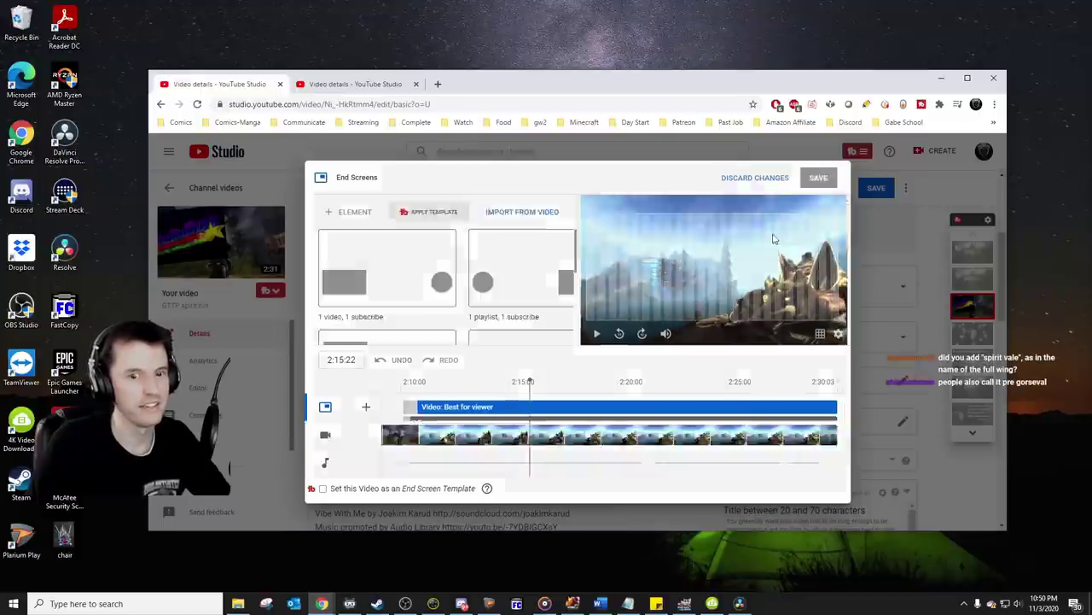
Step: Add the tags "spirit vale", "pre gorseval", "before gorseval" and "after vale guardian" to the Spirit Woods video
{"action": "scroll", "coordinate": [495, 353], "scroll_direction": "down", "scroll_amount": 10}
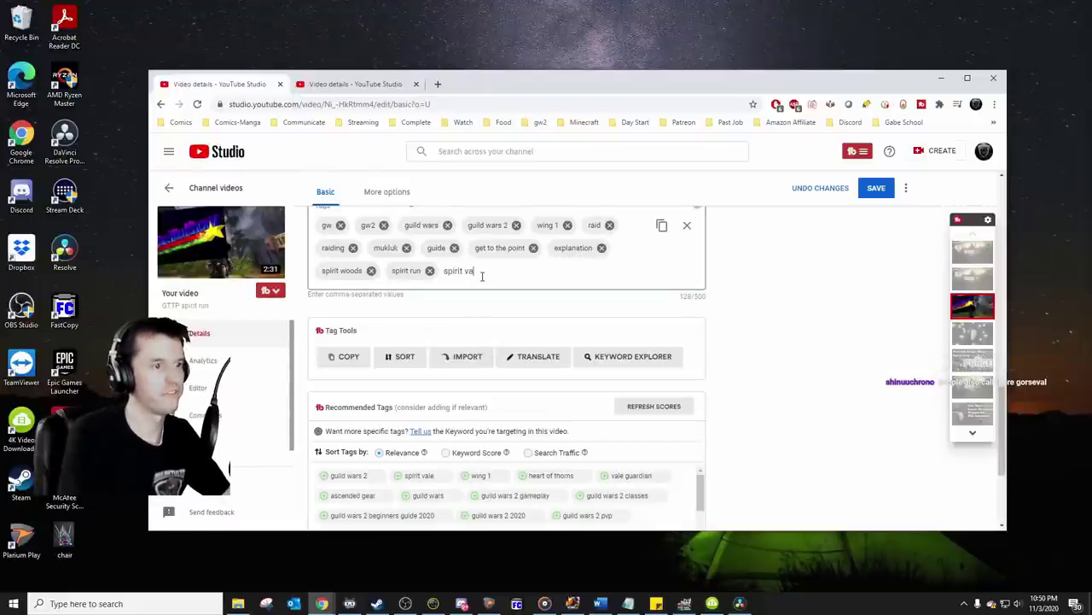
{"action": "key", "text": "Return"}
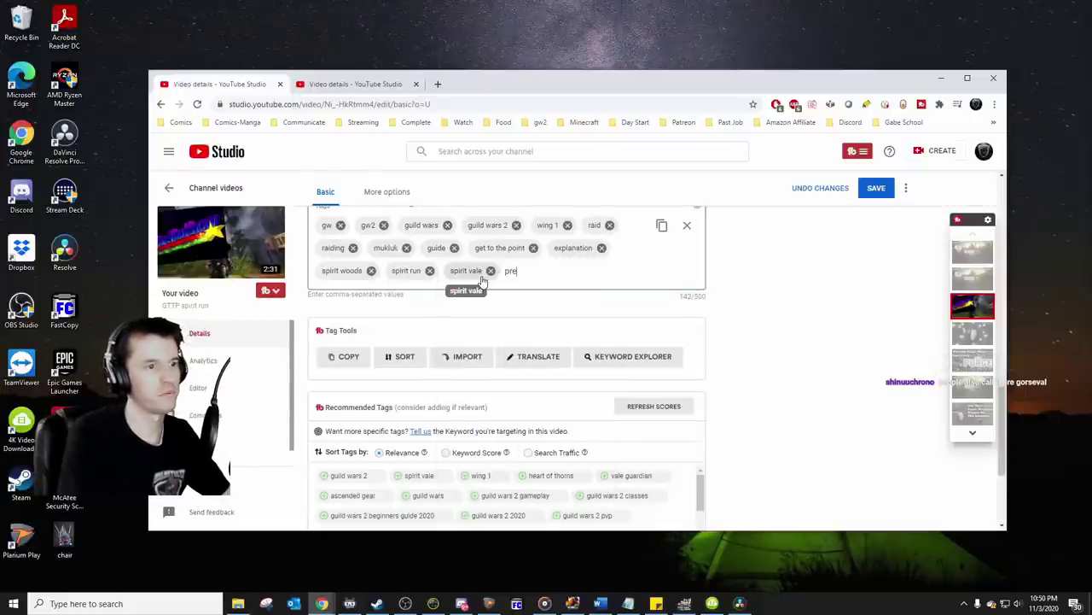
{"action": "type", "text": "pre gorseval,bef"}
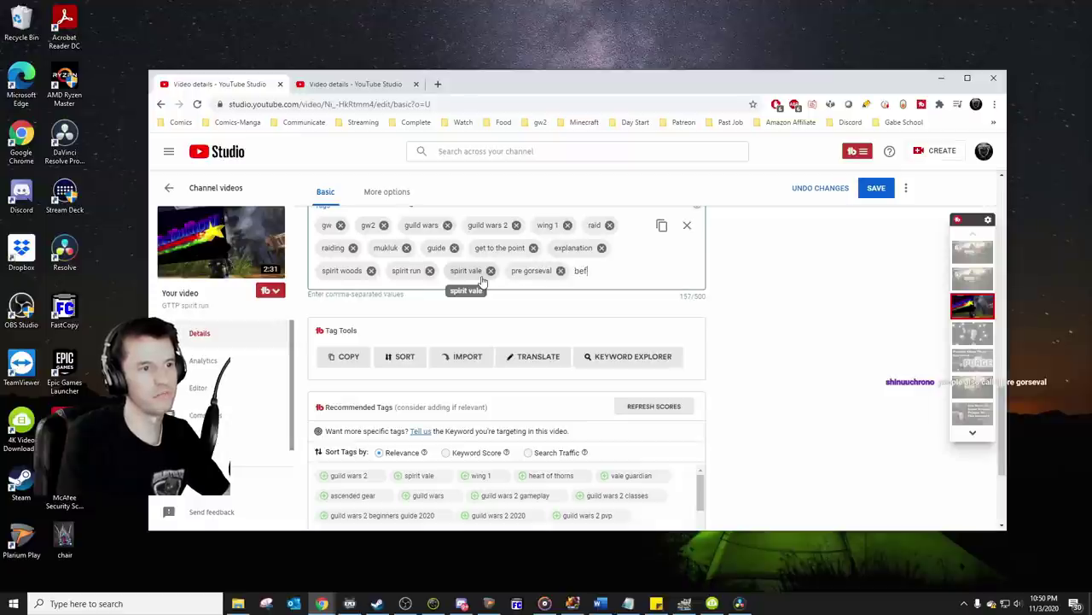
{"action": "type", "text": "ore gorseval,af"}
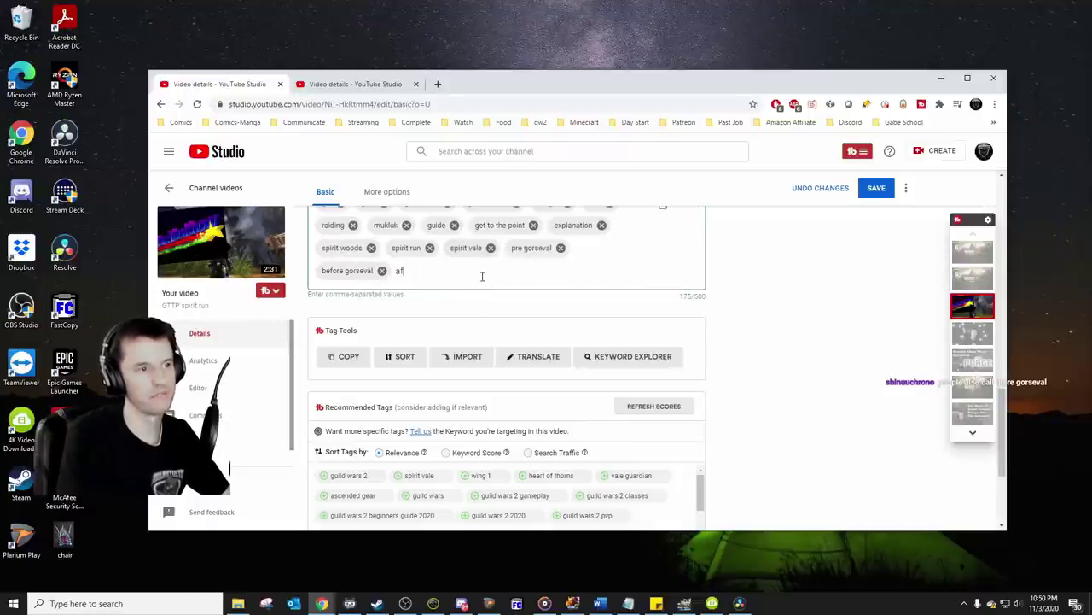
{"action": "type", "text": "ter vale guardian,"}
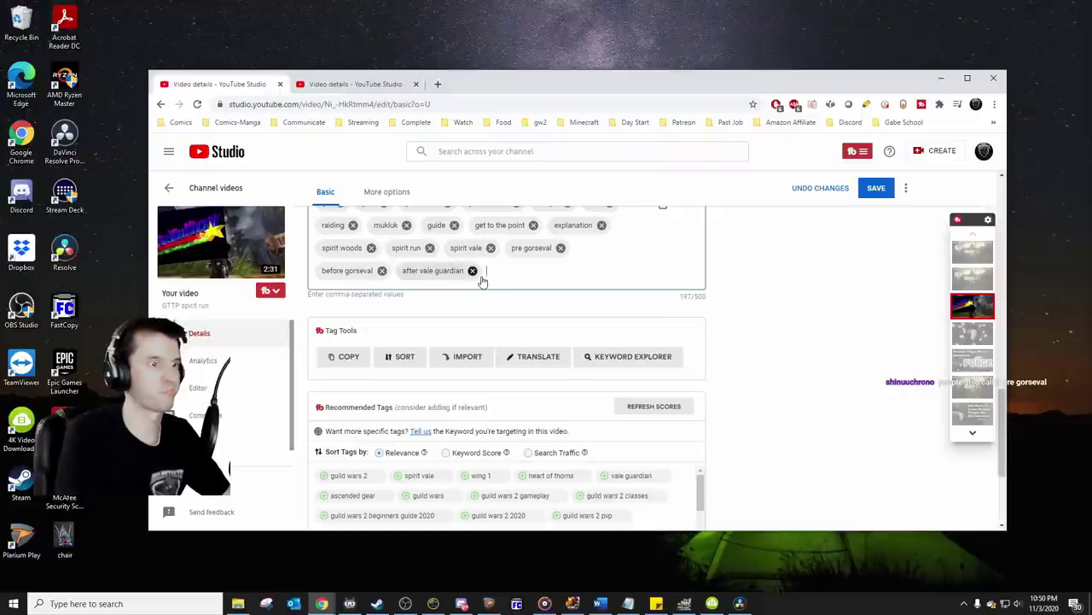
{"action": "scroll", "coordinate": [475, 282], "scroll_direction": "up", "scroll_amount": 3}
Step: Add the tag "spirit vale" to the Vale Guardian guide and save its details
{"action": "left_click", "coordinate": [373, 87]}
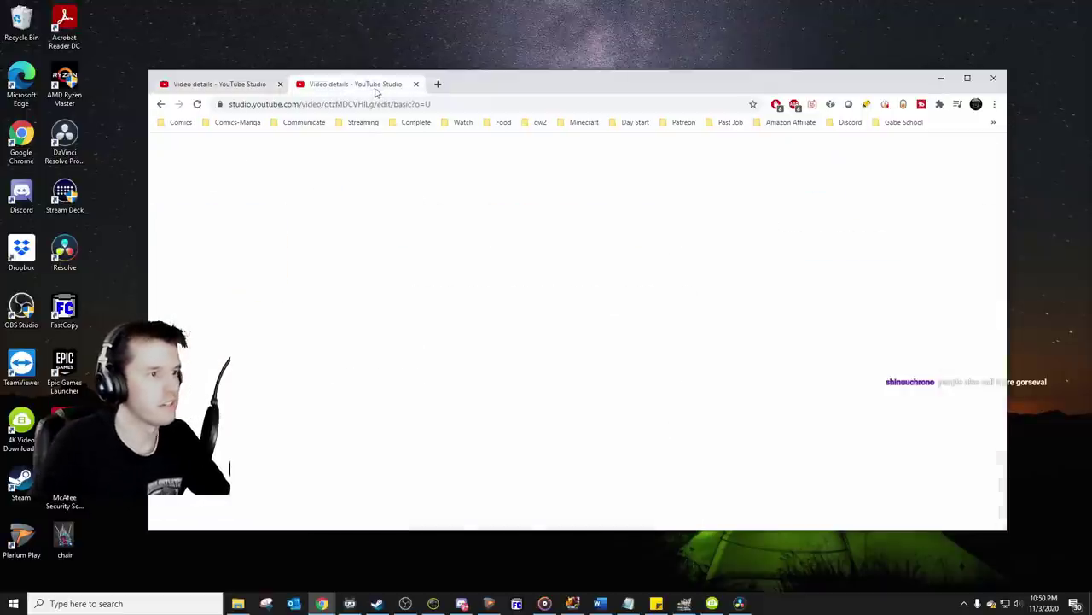
{"action": "type", "text": "spl"}
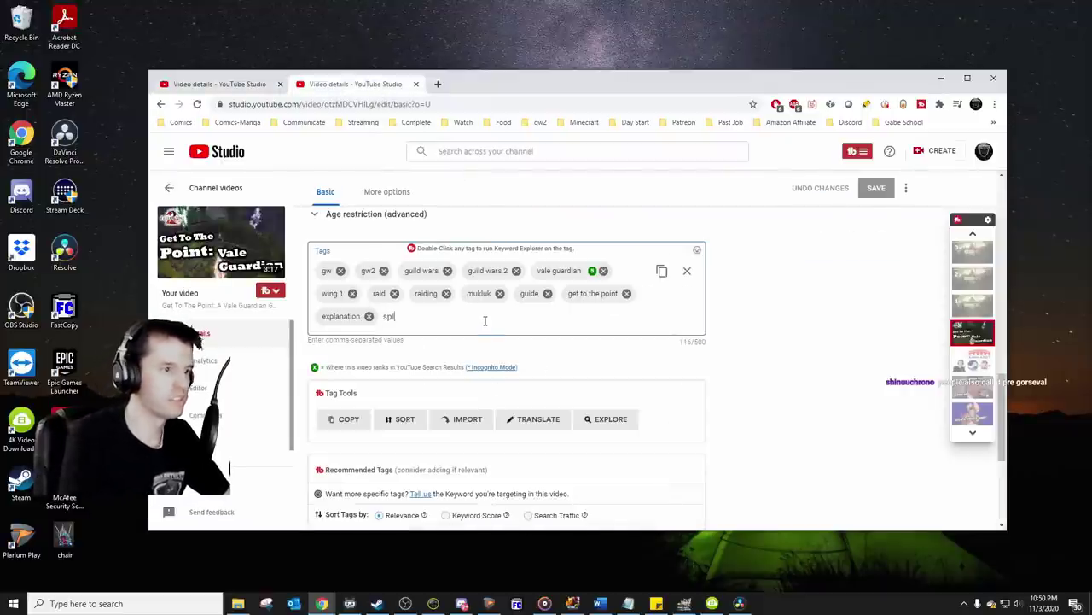
{"action": "type", "text": "rit vale"}
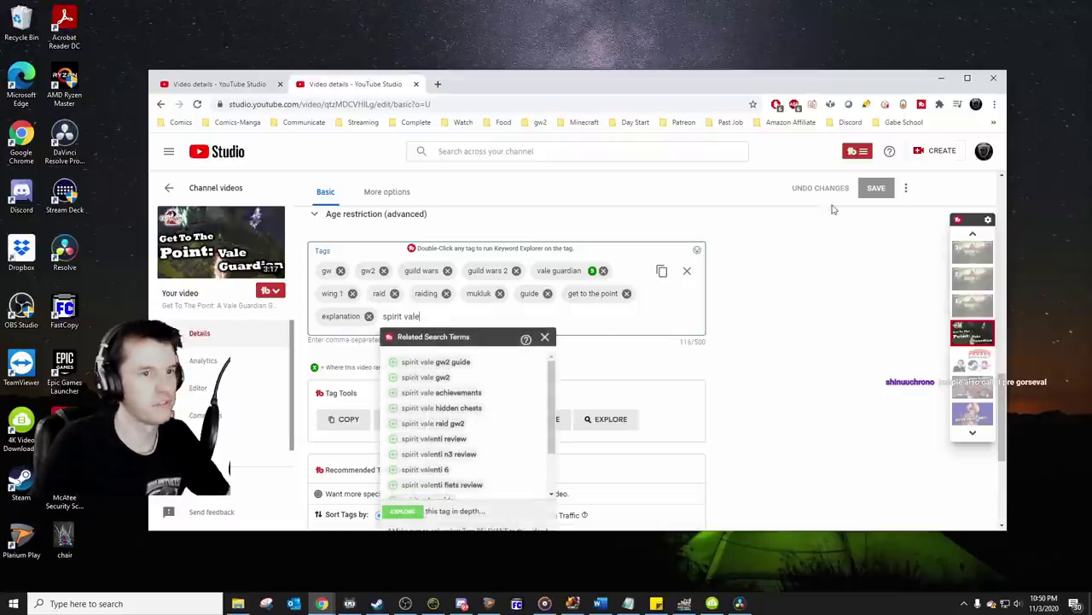
{"action": "type", "text": ","}
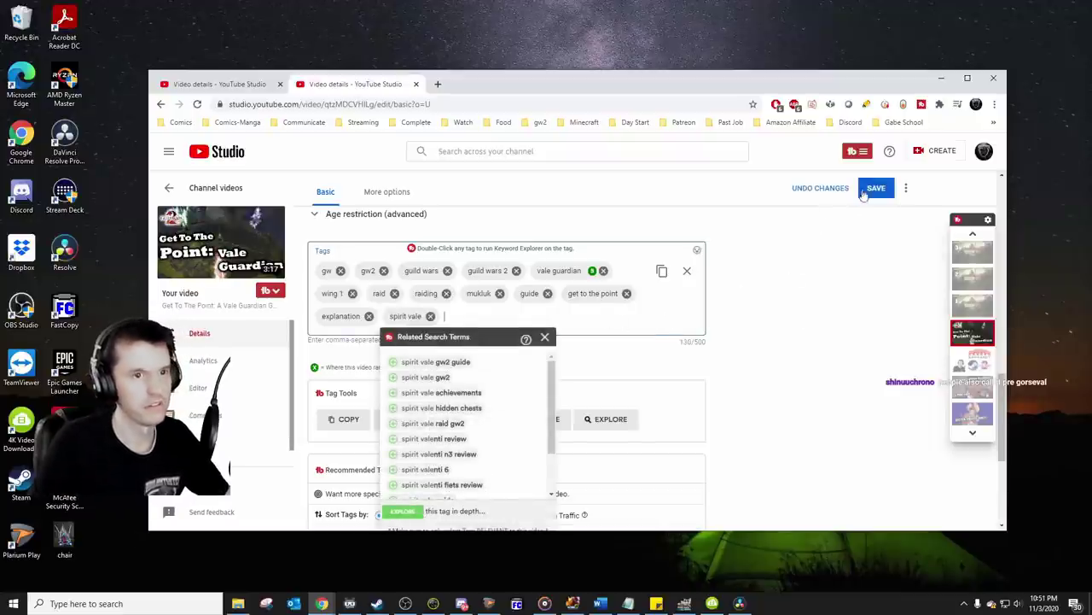
{"action": "left_click", "coordinate": [866, 189]}
Step: Return to the Spirit Woods video's details and set its game title to Guild Wars 2 (2012)
{"action": "left_click", "coordinate": [212, 84]}
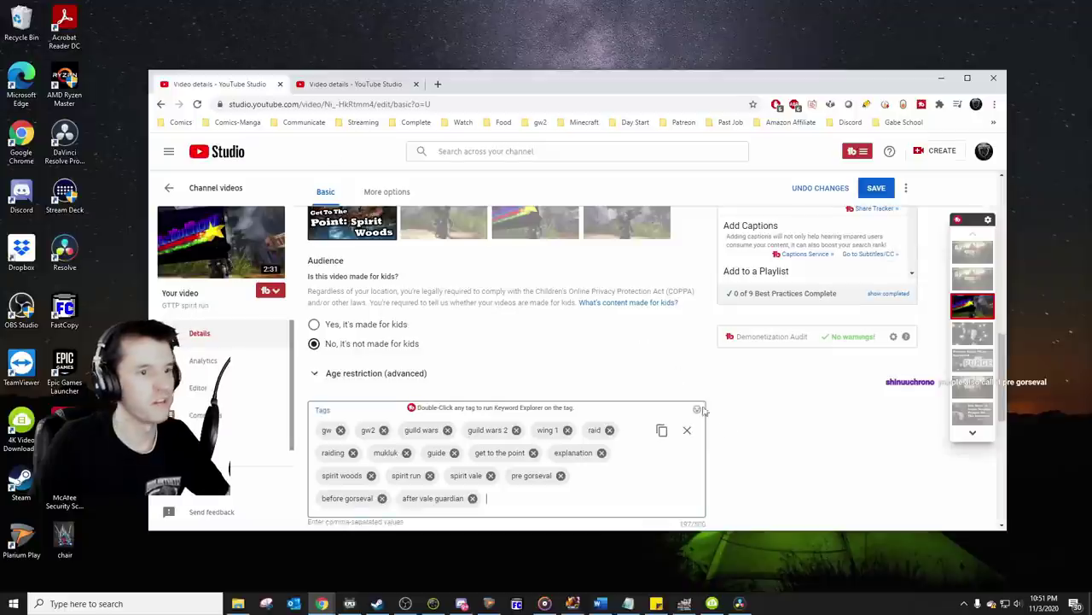
{"action": "scroll", "coordinate": [421, 228], "scroll_direction": "up", "scroll_amount": 10}
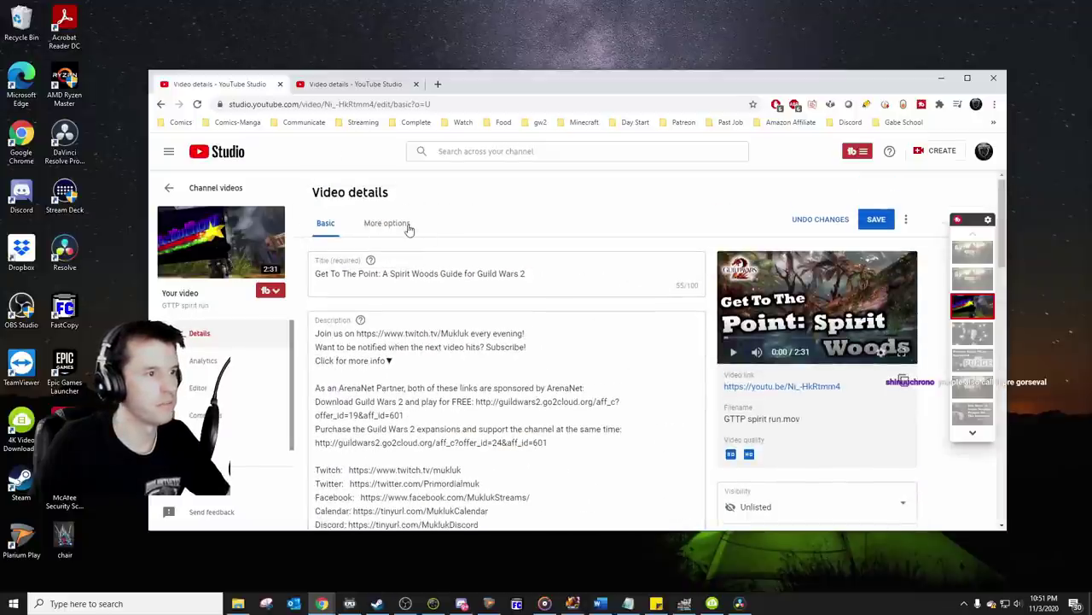
{"action": "left_click", "coordinate": [406, 225]}
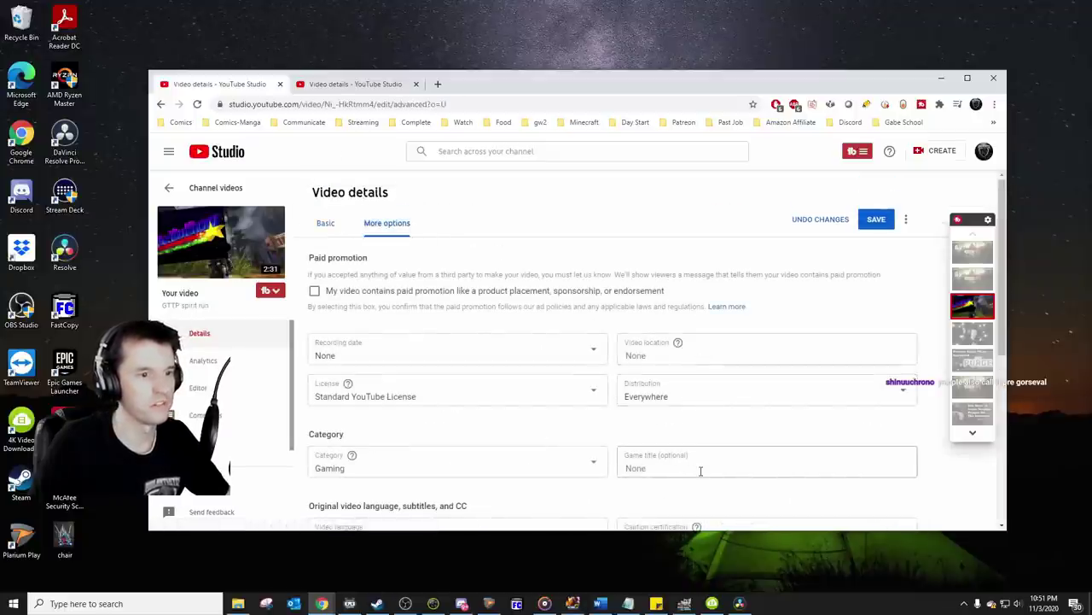
{"action": "left_click", "coordinate": [700, 470]}
{"action": "type", "text": "guild wa"}
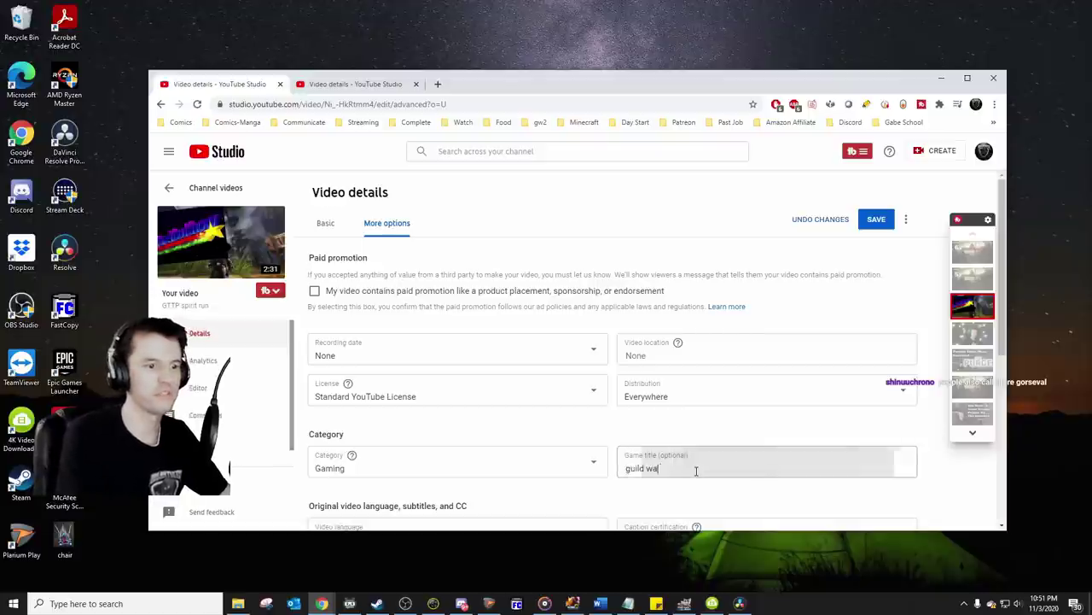
{"action": "type", "text": "rs 2"}
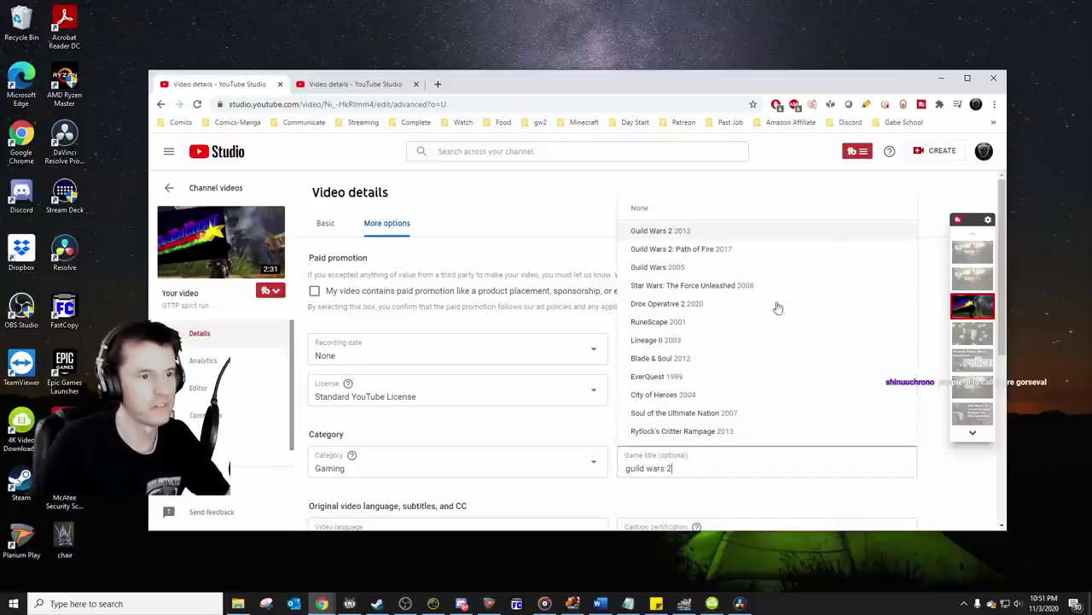
{"action": "key", "text": "Return"}
Step: Save the Spirit Woods video's changes from the basic details and check over its description, thumbnail and tags
{"action": "left_click", "coordinate": [326, 225]}
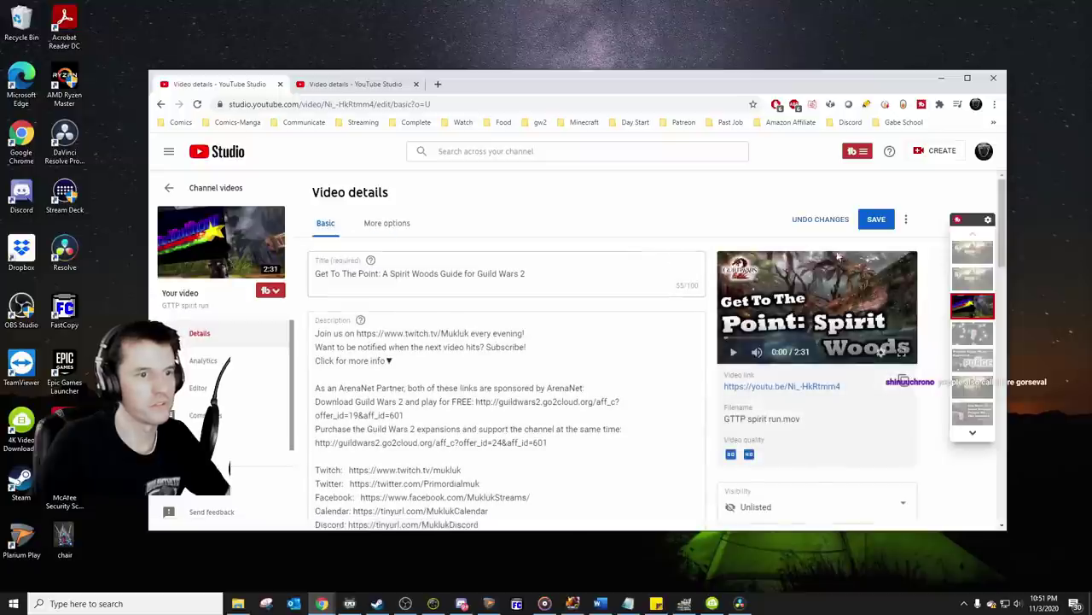
{"action": "scroll", "coordinate": [647, 328], "scroll_direction": "down", "scroll_amount": 2}
{"action": "scroll", "coordinate": [780, 390], "scroll_direction": "up", "scroll_amount": 2}
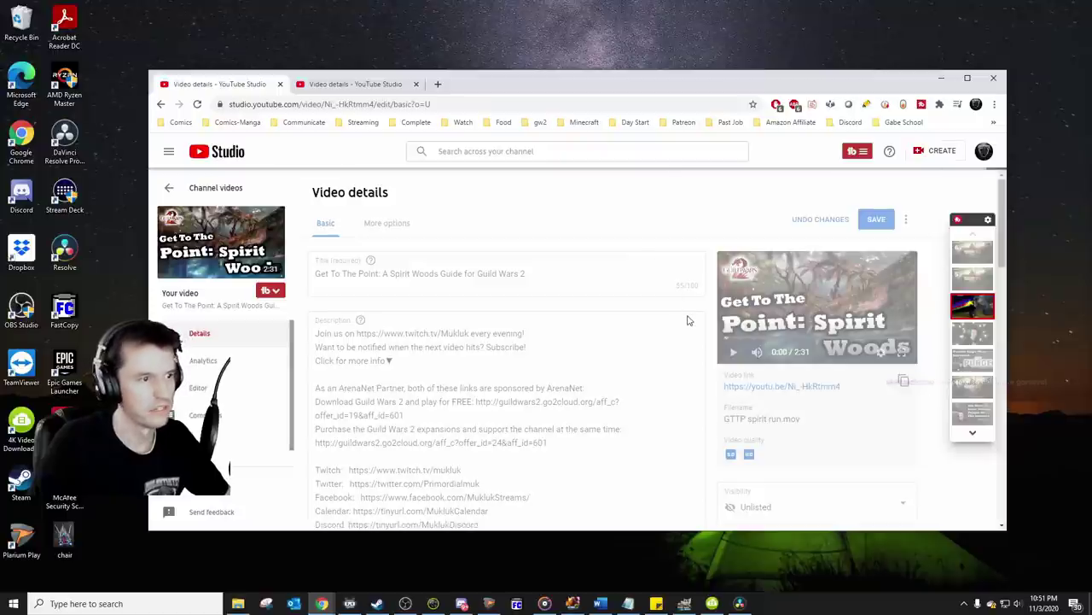
{"action": "scroll", "coordinate": [707, 308], "scroll_direction": "down", "scroll_amount": 10}
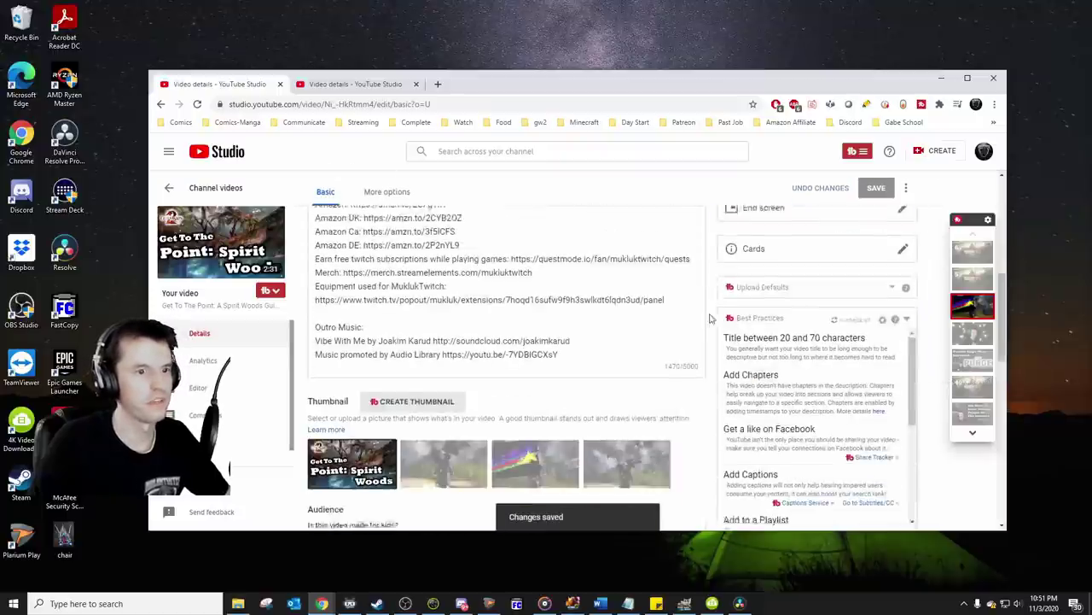
{"action": "scroll", "coordinate": [707, 307], "scroll_direction": "down", "scroll_amount": 3}
{"action": "scroll", "coordinate": [708, 305], "scroll_direction": "up", "scroll_amount": 8}
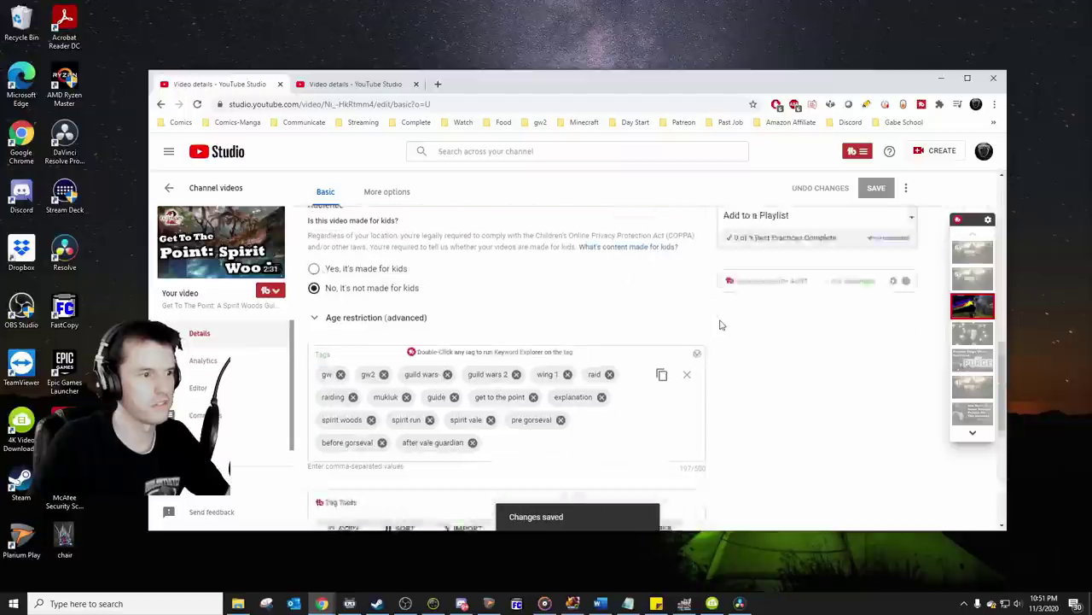
{"action": "scroll", "coordinate": [728, 295], "scroll_direction": "up", "scroll_amount": 8}
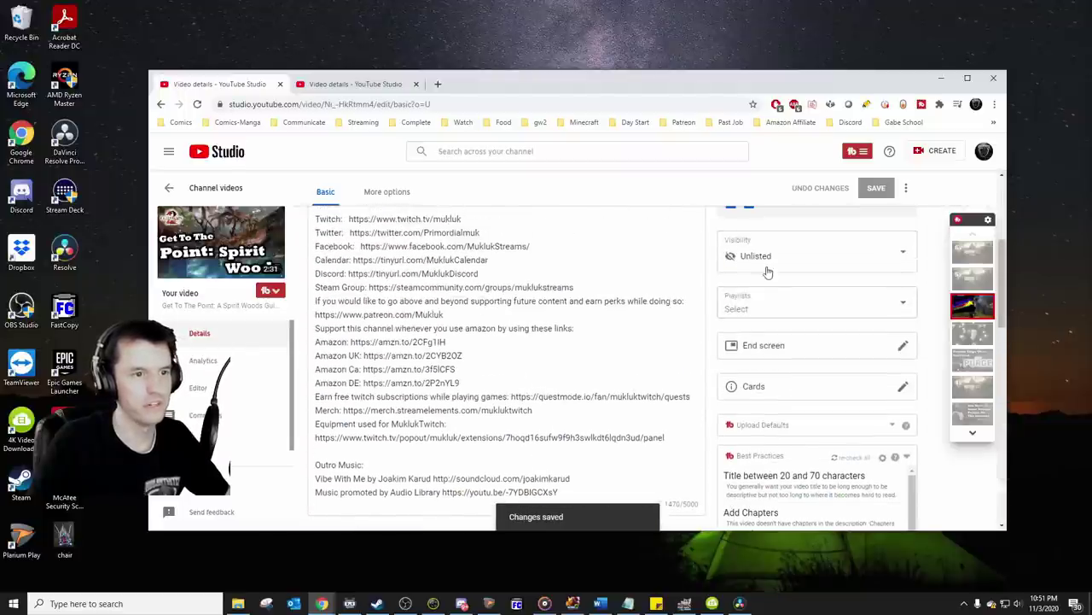
{"action": "scroll", "coordinate": [787, 306], "scroll_direction": "up", "scroll_amount": 1}
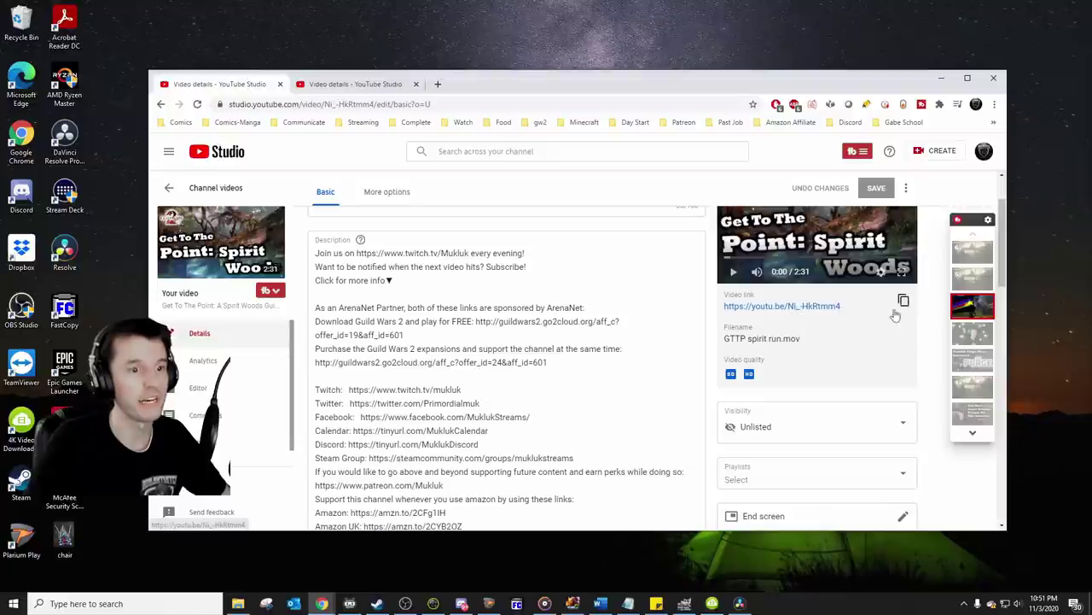
Step: Open the Spirit Woods video's watch page from its video link, pause playback and reposition the browser window for viewing
{"action": "left_click_drag", "start_coordinate": [839, 307], "coordinate": [728, 309]}
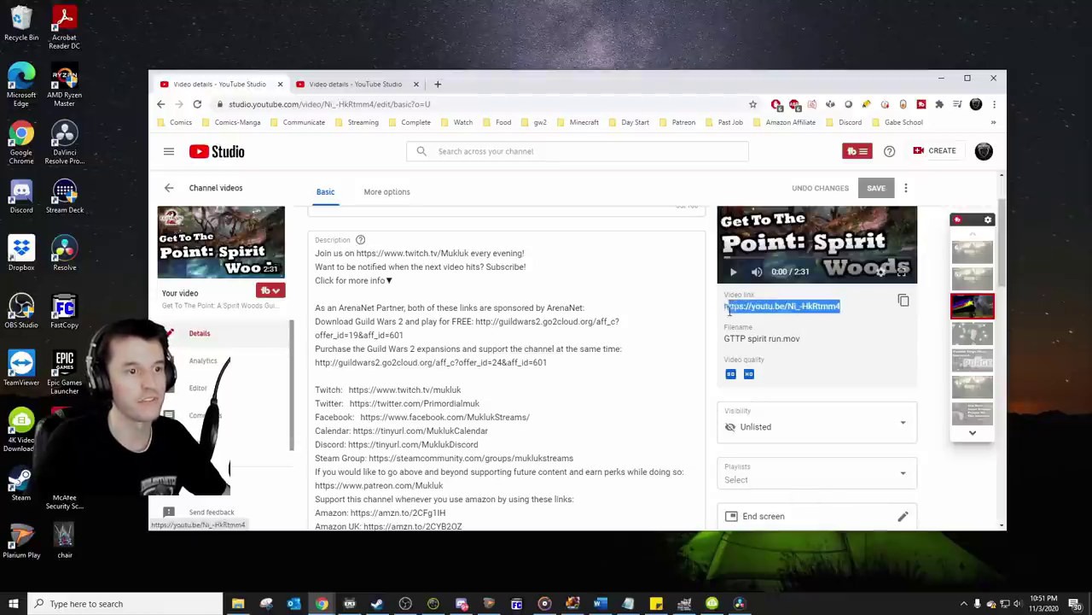
{"action": "left_click", "coordinate": [865, 340]}
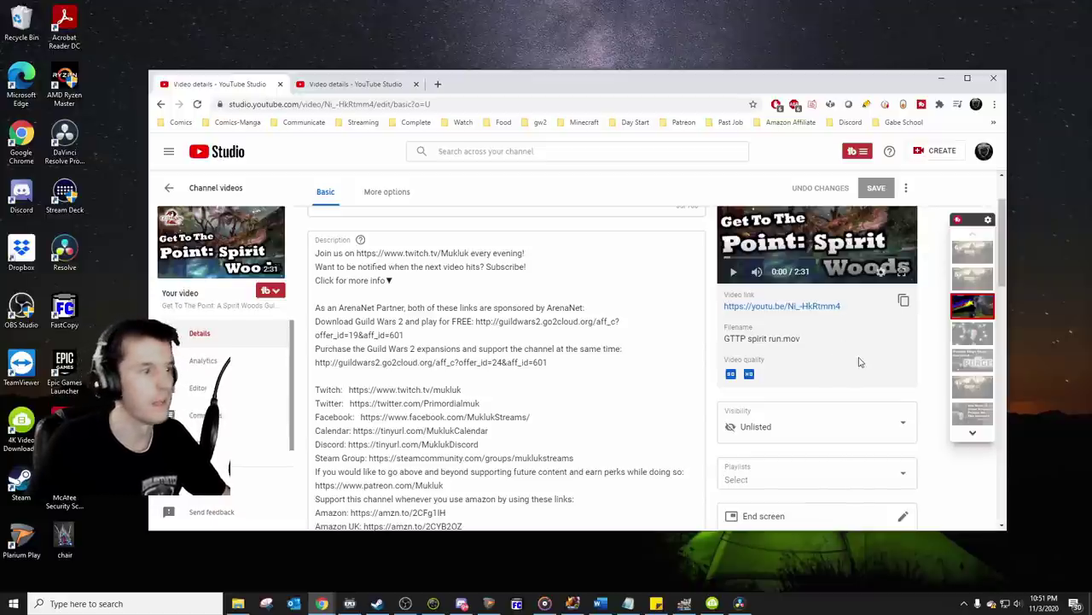
{"action": "left_click", "coordinate": [756, 310]}
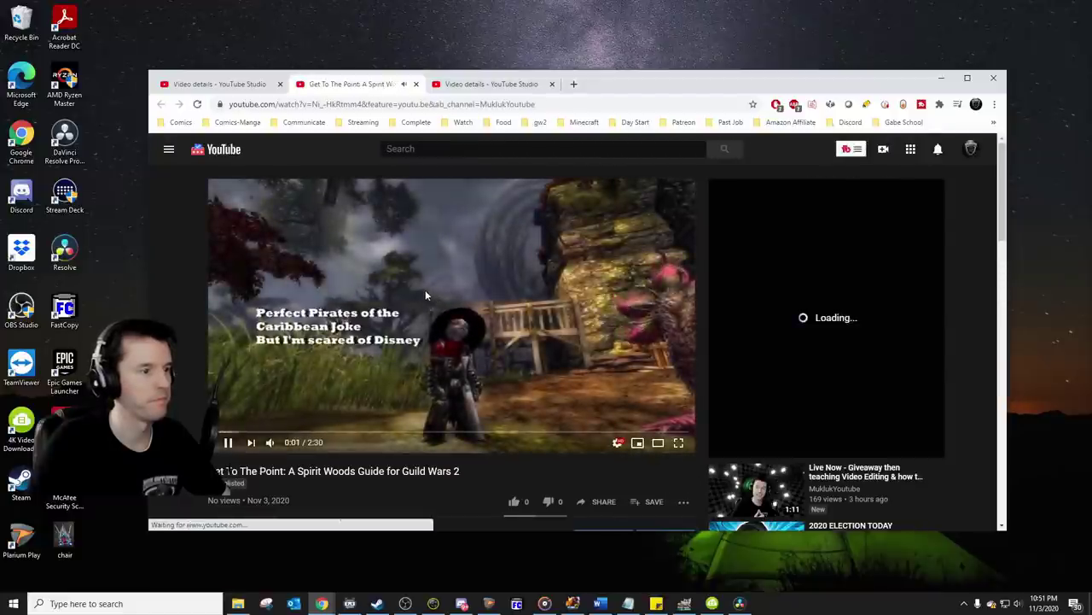
{"action": "left_click", "coordinate": [425, 289]}
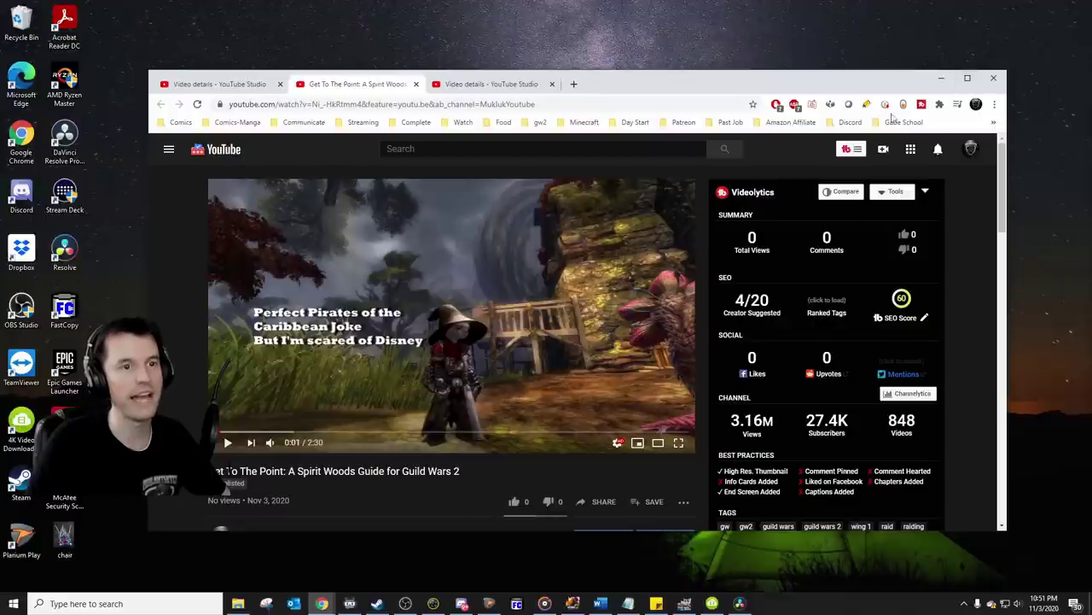
{"action": "left_click", "coordinate": [968, 78]}
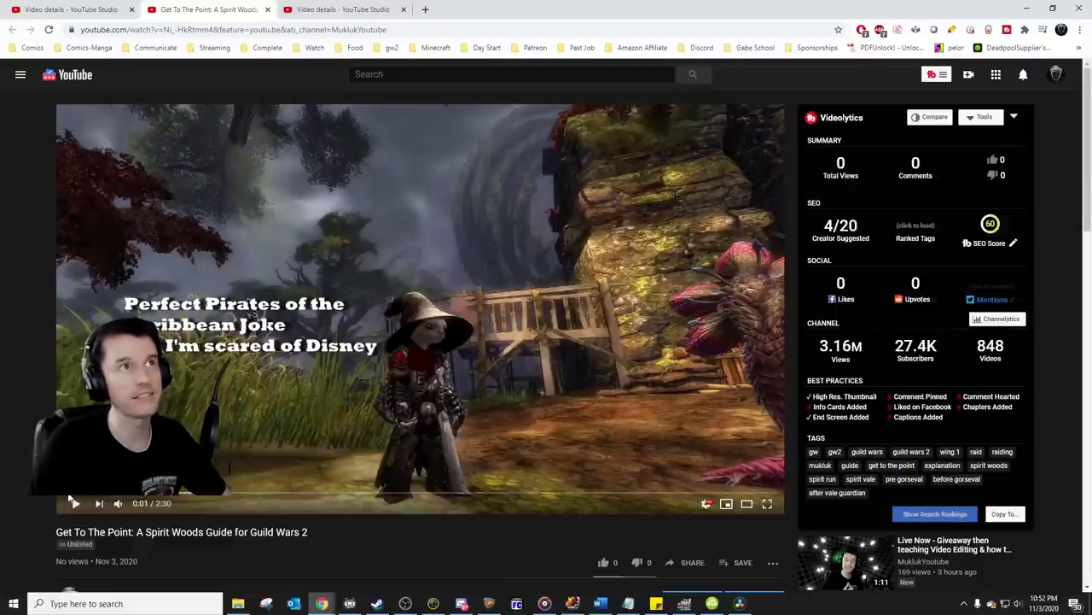
{"action": "left_click_drag", "start_coordinate": [571, 12], "coordinate": [655, 31]}
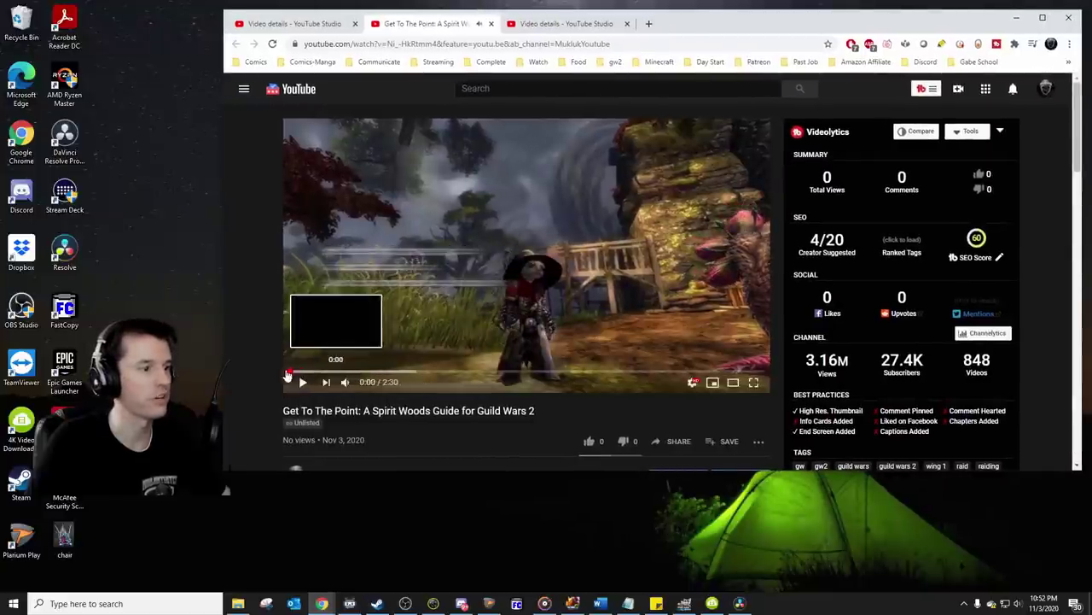
Step: Play the Spirit Woods video from 0:00 in theater mode and make the browser window taller for viewing
{"action": "left_click", "coordinate": [293, 370]}
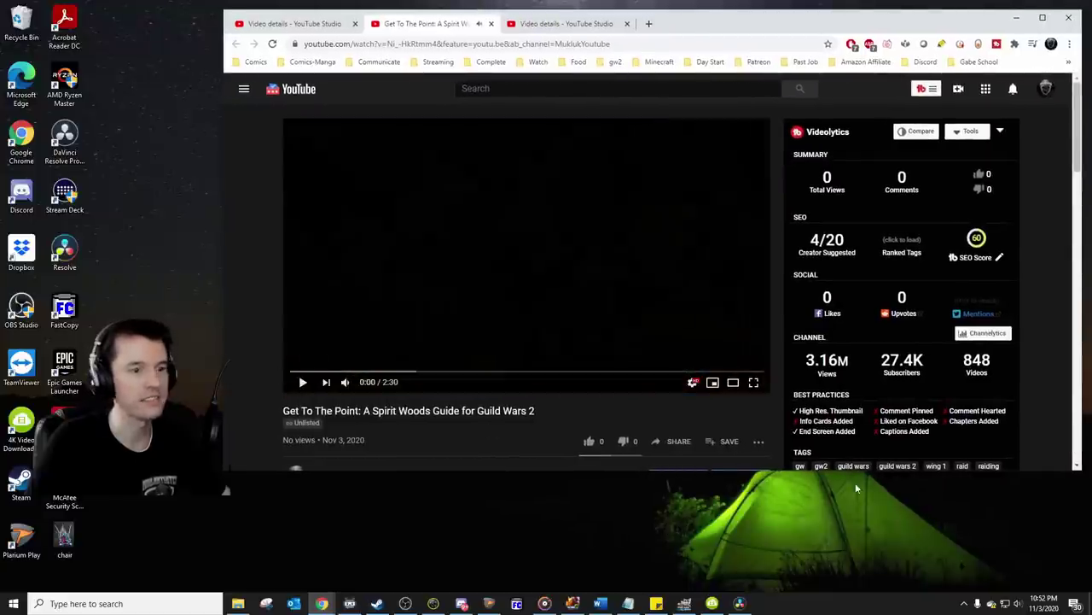
{"action": "left_click", "coordinate": [732, 383]}
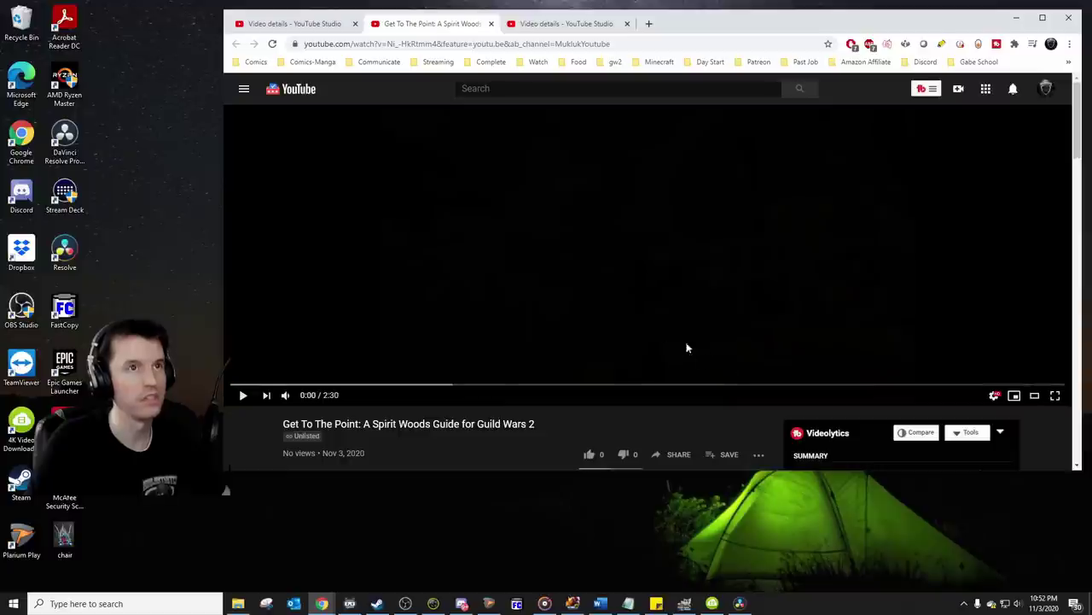
{"action": "left_click", "coordinate": [597, 240]}
{"action": "left_click_drag", "start_coordinate": [778, 29], "coordinate": [776, 40]}
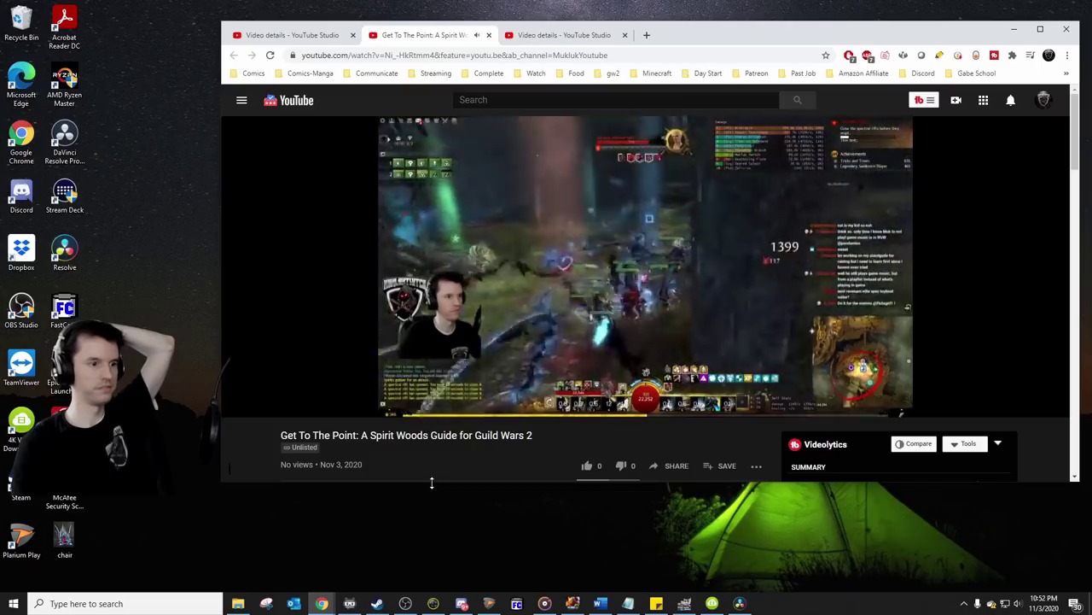
{"action": "left_click_drag", "start_coordinate": [432, 482], "coordinate": [423, 557]}
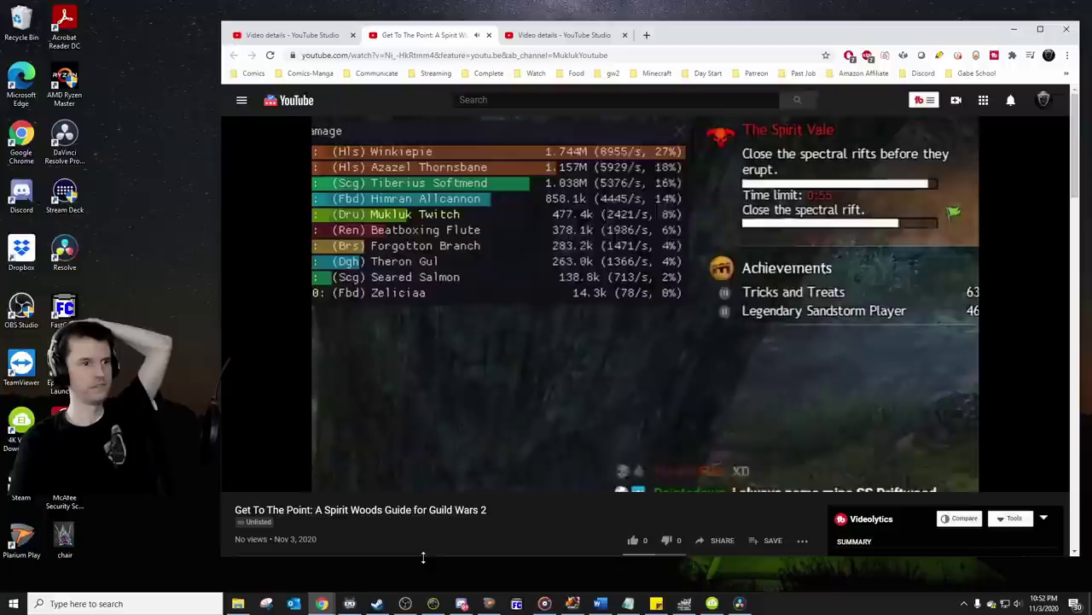
Step: Watch the rest of the Spirit Woods video, check its end screen elements and pause playback near the end
{"action": "key", "text": "space"}
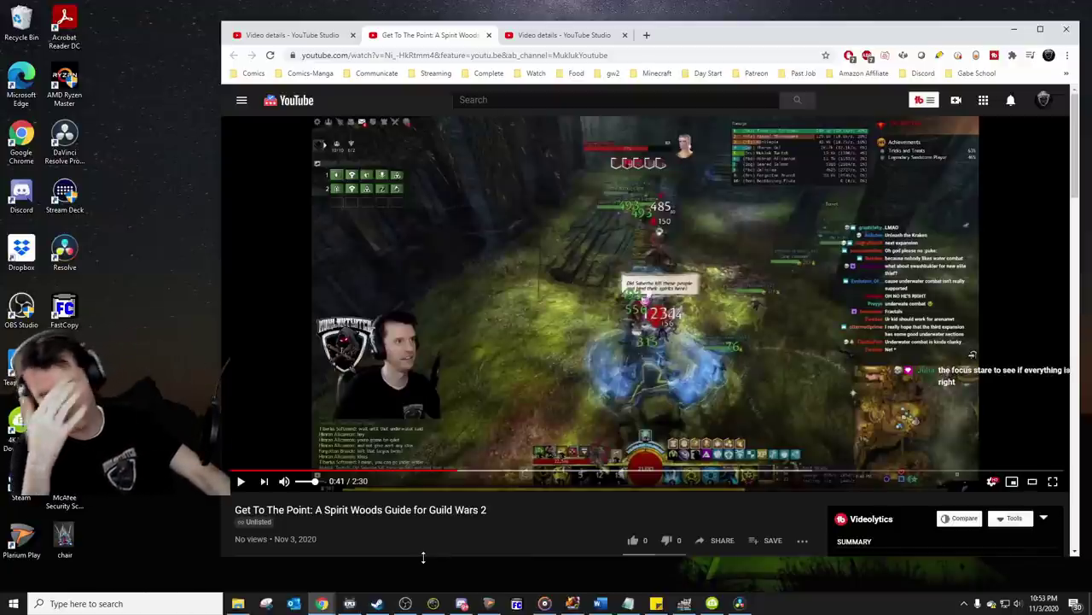
{"action": "key", "text": "space"}
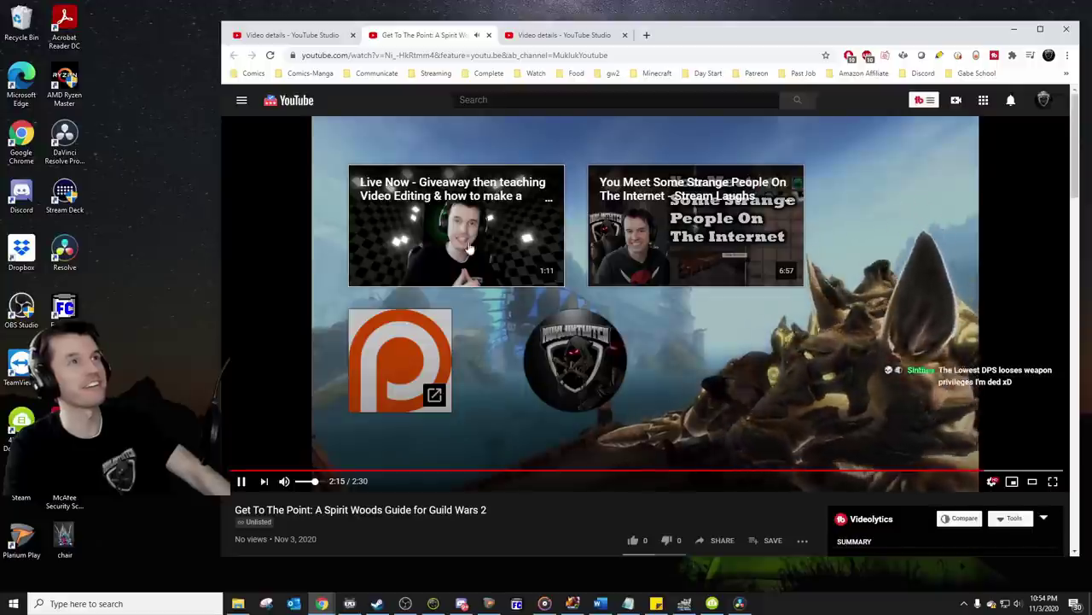
{"action": "mouse_move", "coordinate": [540, 401]}
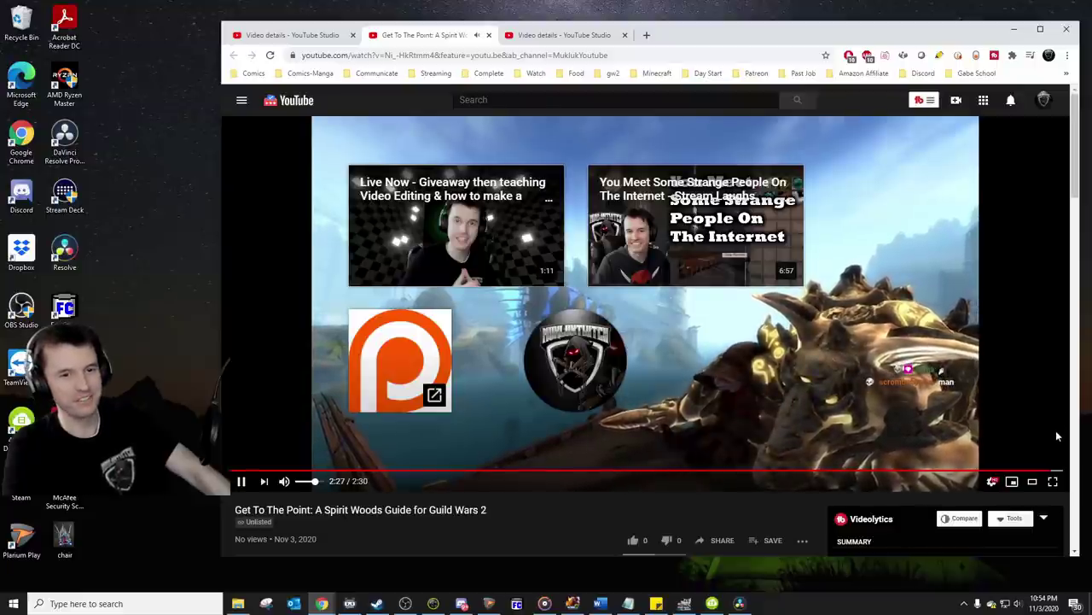
{"action": "left_click", "coordinate": [1001, 441]}
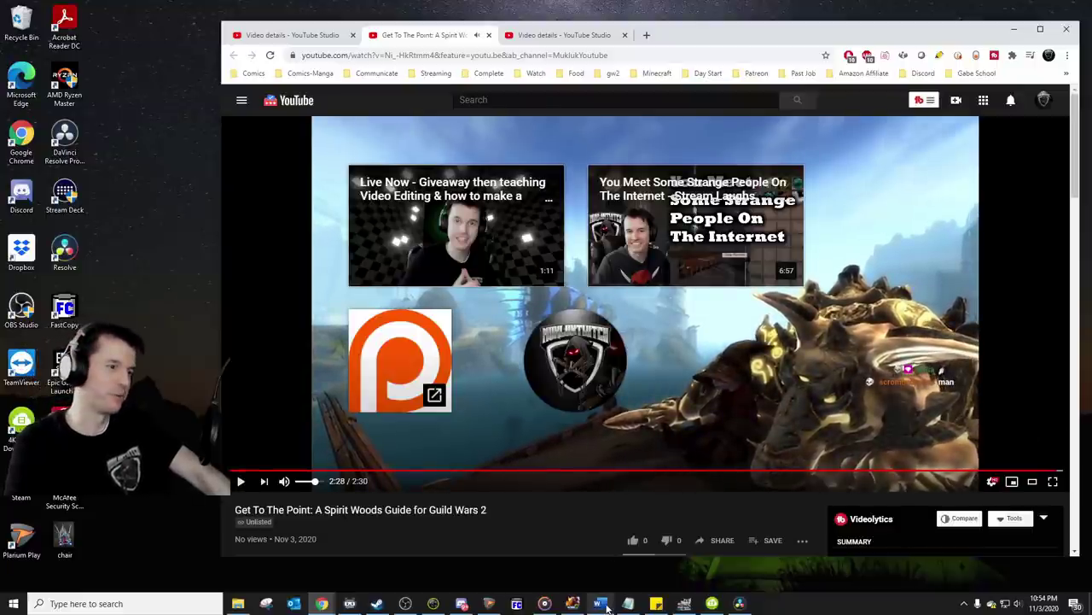
Step: Switch to the Word script "Spirit Run, get to the point", place its window beside the video and review the text from its opening line
{"action": "mouse_move", "coordinate": [607, 607]}
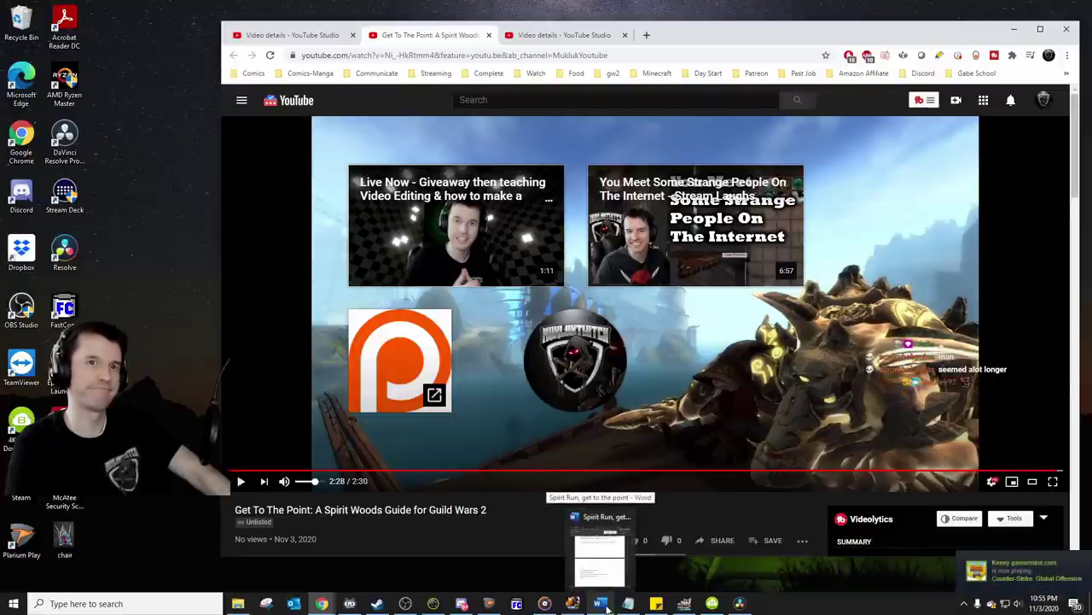
{"action": "left_click", "coordinate": [607, 609]}
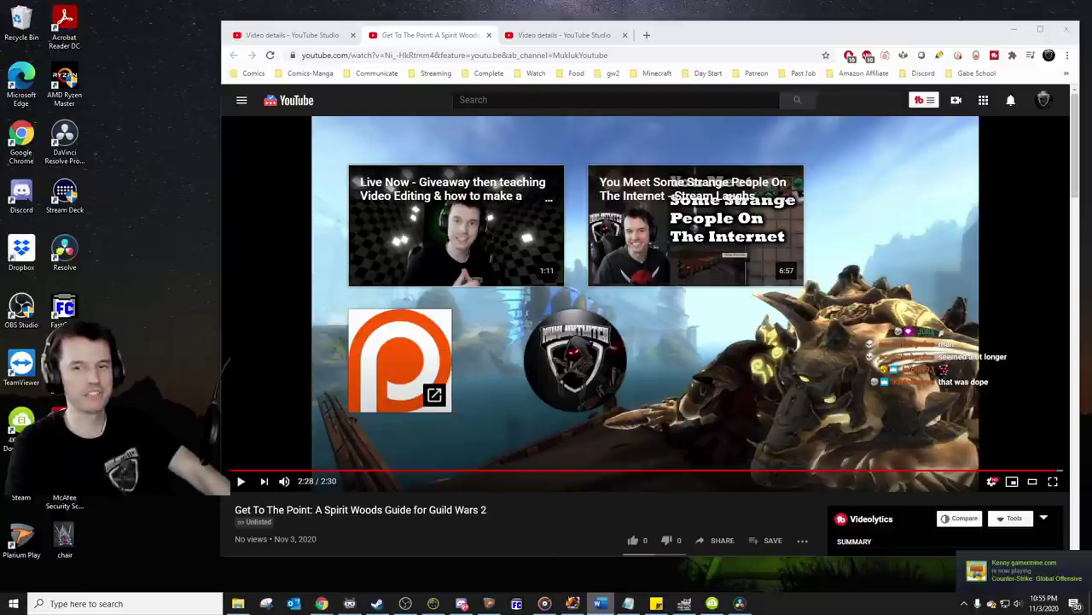
{"action": "left_click_drag", "start_coordinate": [1091, 91], "coordinate": [580, 73]}
{"action": "scroll", "coordinate": [600, 287], "scroll_direction": "up", "scroll_amount": 3}
{"action": "scroll", "coordinate": [600, 288], "scroll_direction": "up", "scroll_amount": 5}
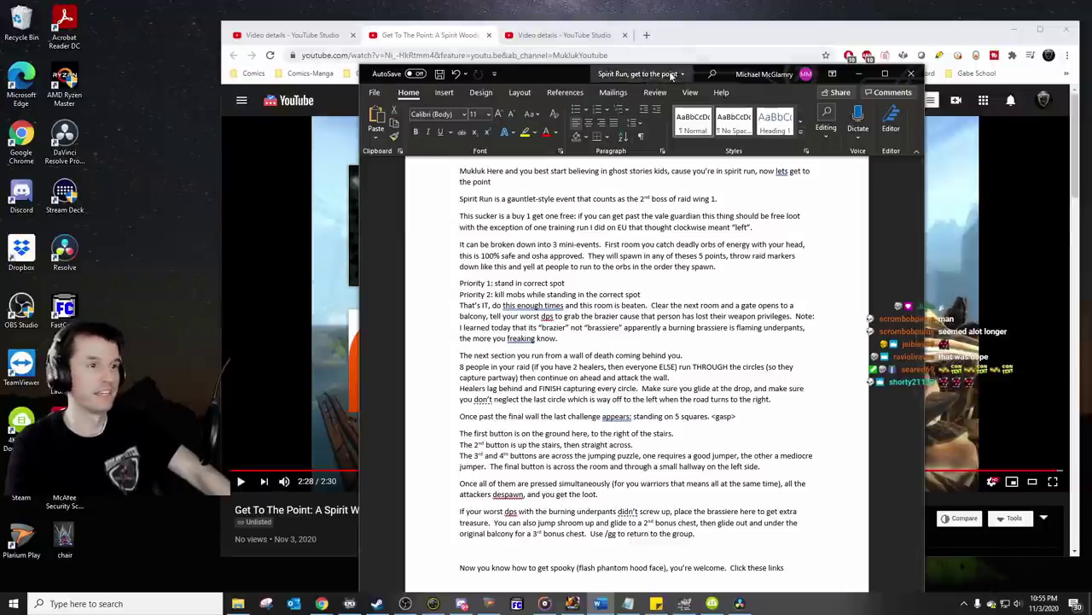
{"action": "left_click_drag", "start_coordinate": [585, 75], "coordinate": [383, 47]}
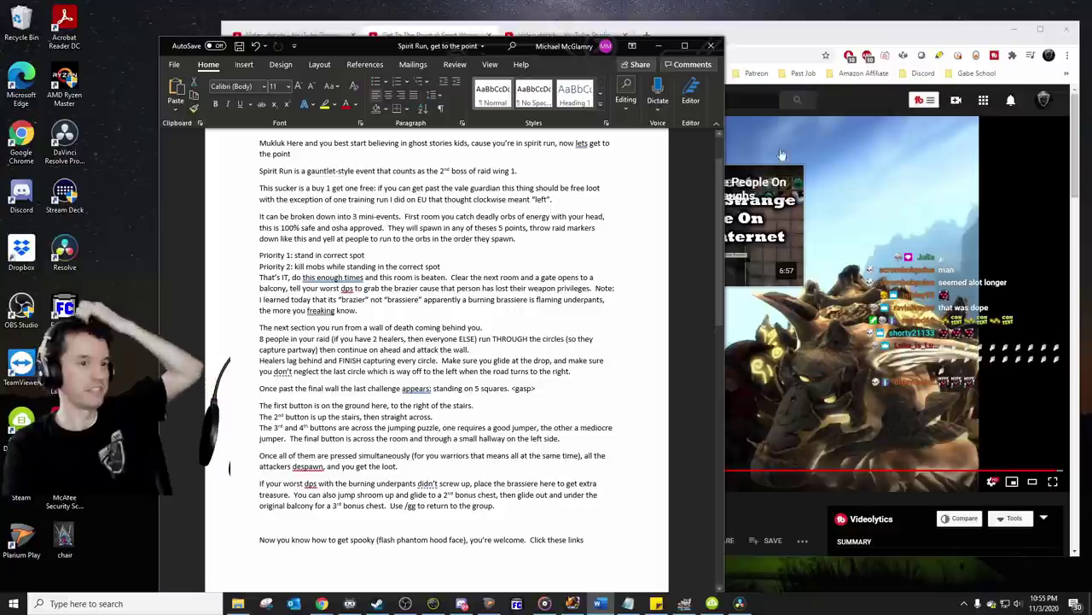
{"action": "left_click", "coordinate": [812, 45]}
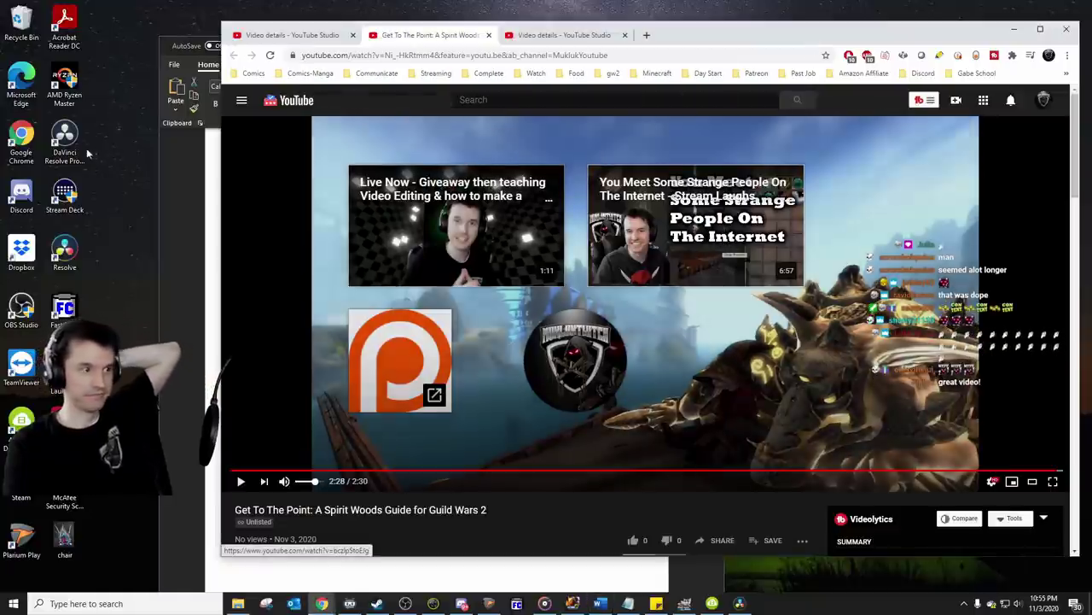
{"action": "left_click", "coordinate": [191, 68]}
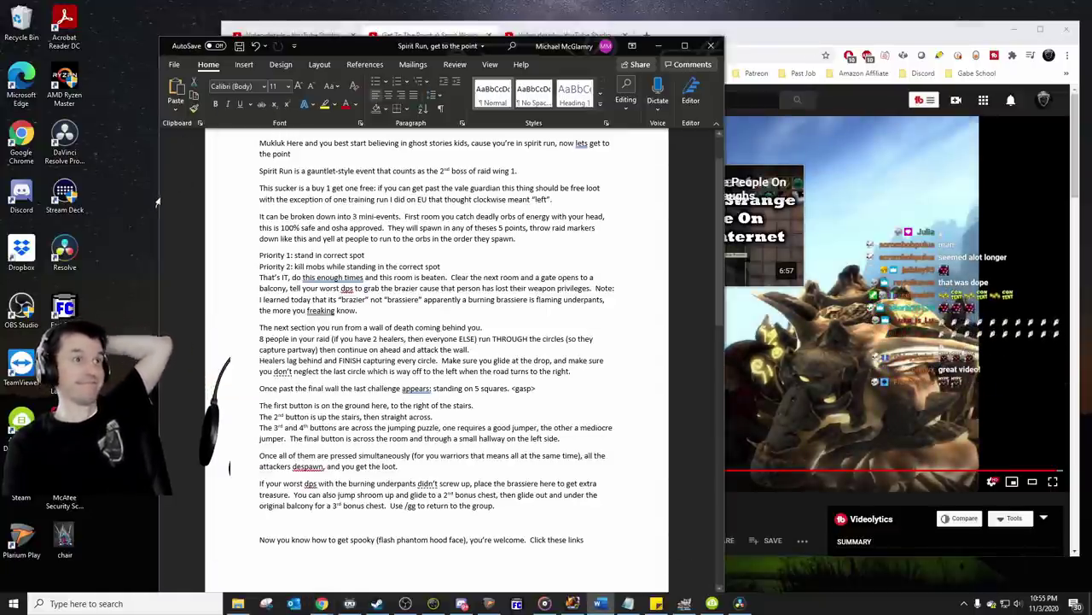